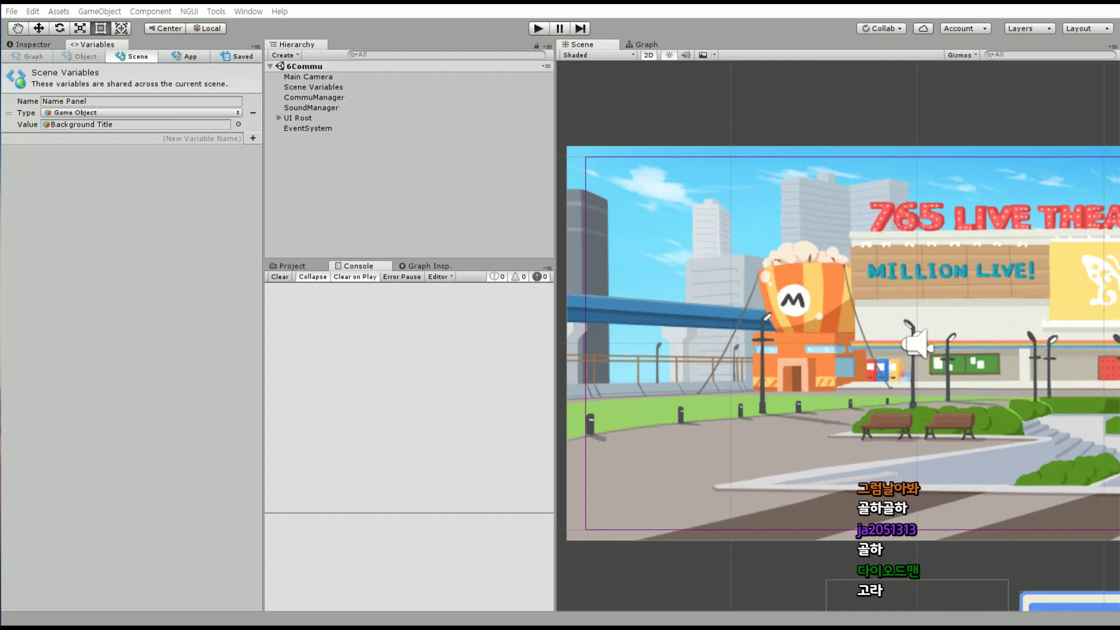
Pan and zoom the Scene view across the street, park and 765 LIVE THEATER backdrops
mouse_move(858, 390)
middle_mouse_down()
mouse_move(797, 365)
mouse_move(776, 134)
middle_mouse_up()
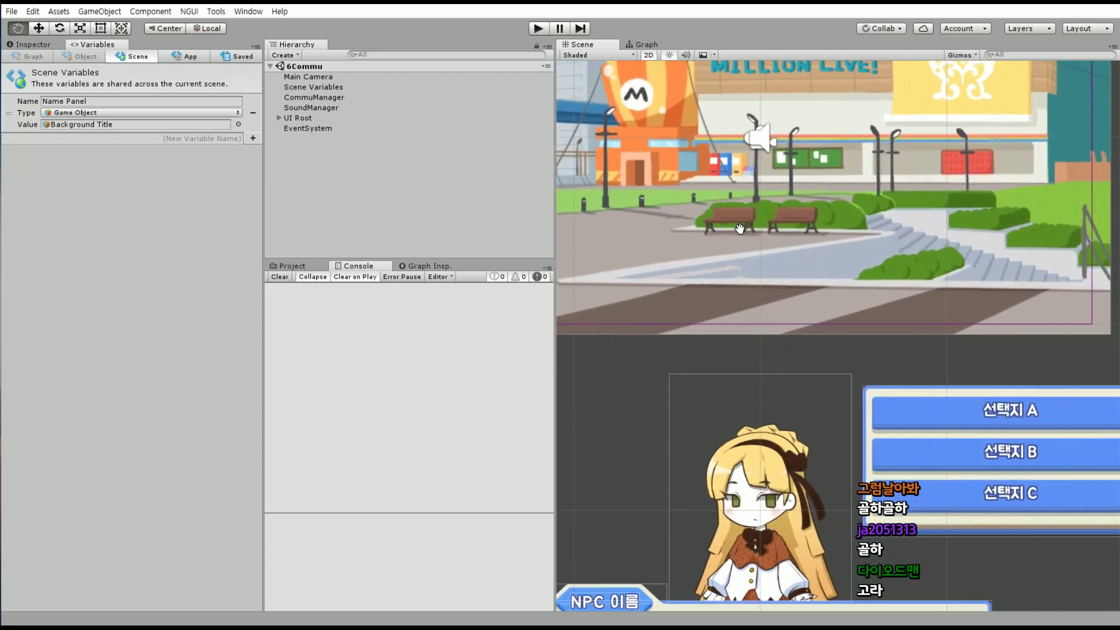
scroll(772, 313, "up", 2)
middle_click_drag(695, 229, 837, 323)
scroll(837, 322, "up", 1)
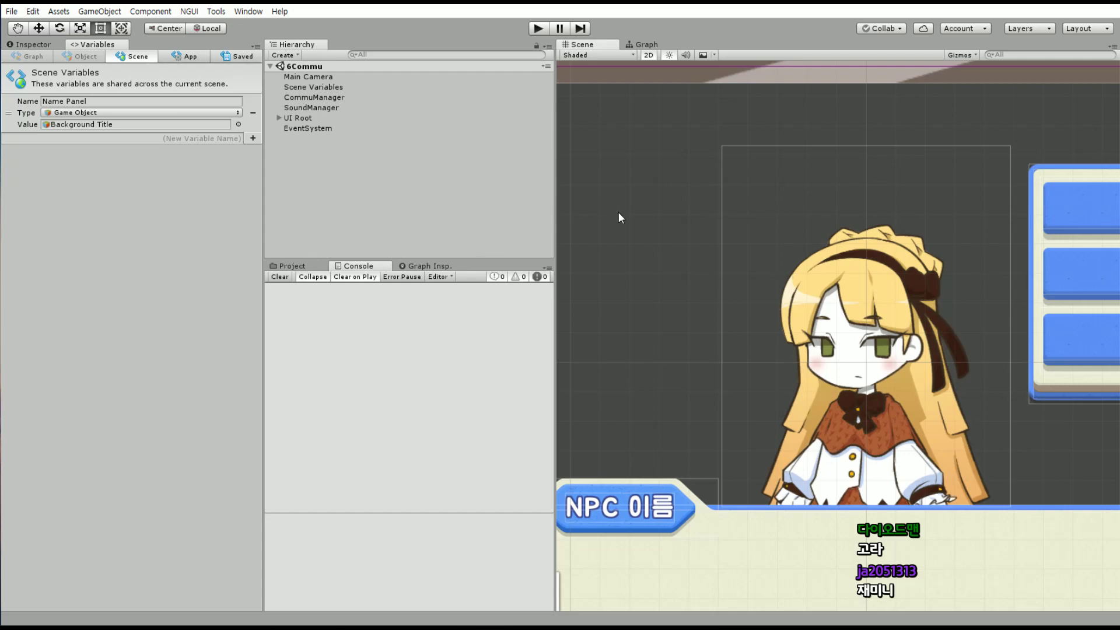
scroll(619, 217, "down", 2)
mouse_move(633, 233)
middle_mouse_down()
mouse_move(704, 291)
mouse_move(722, 345)
mouse_move(798, 428)
mouse_move(706, 324)
middle_mouse_up()
scroll(706, 324, "up", 2)
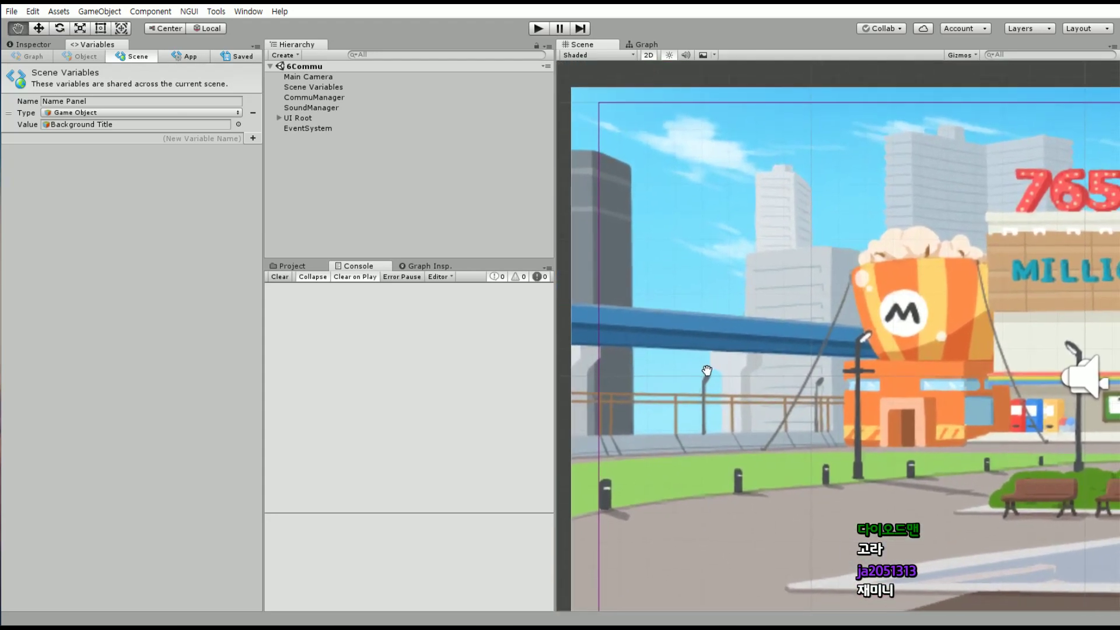
middle_click_drag(707, 371, 714, 372)
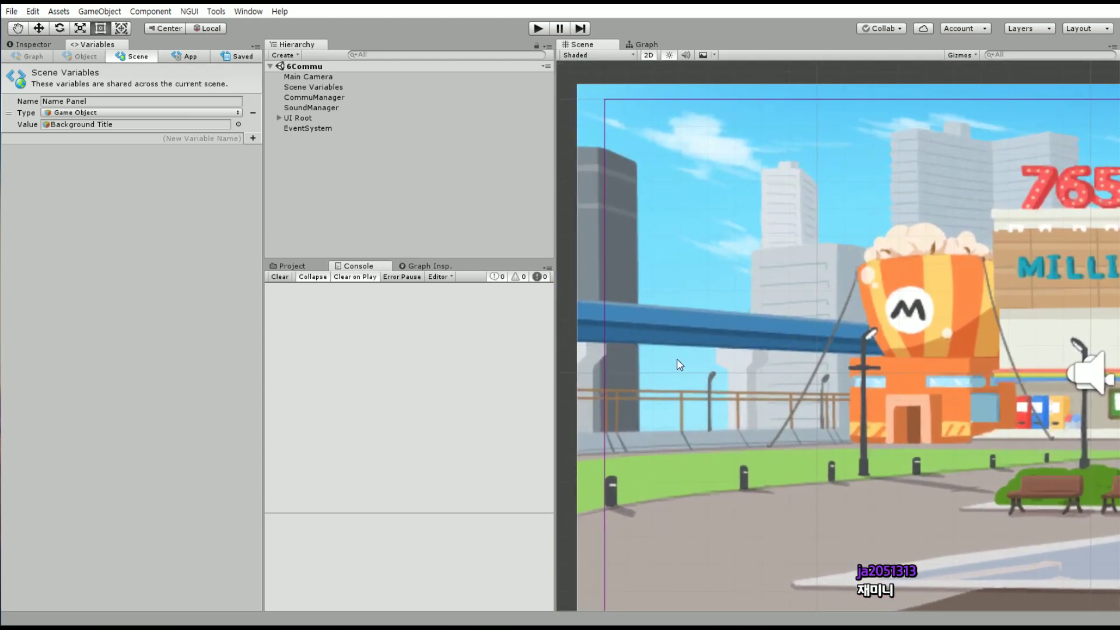
middle_click_drag(695, 298, 693, 301)
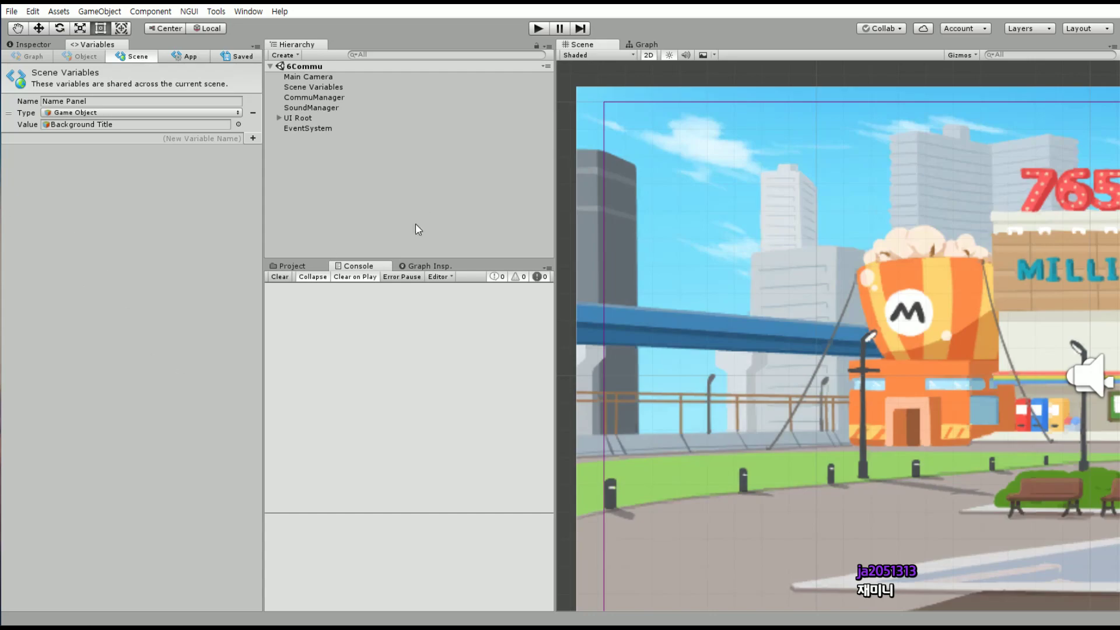
middle_click_drag(668, 263, 634, 258)
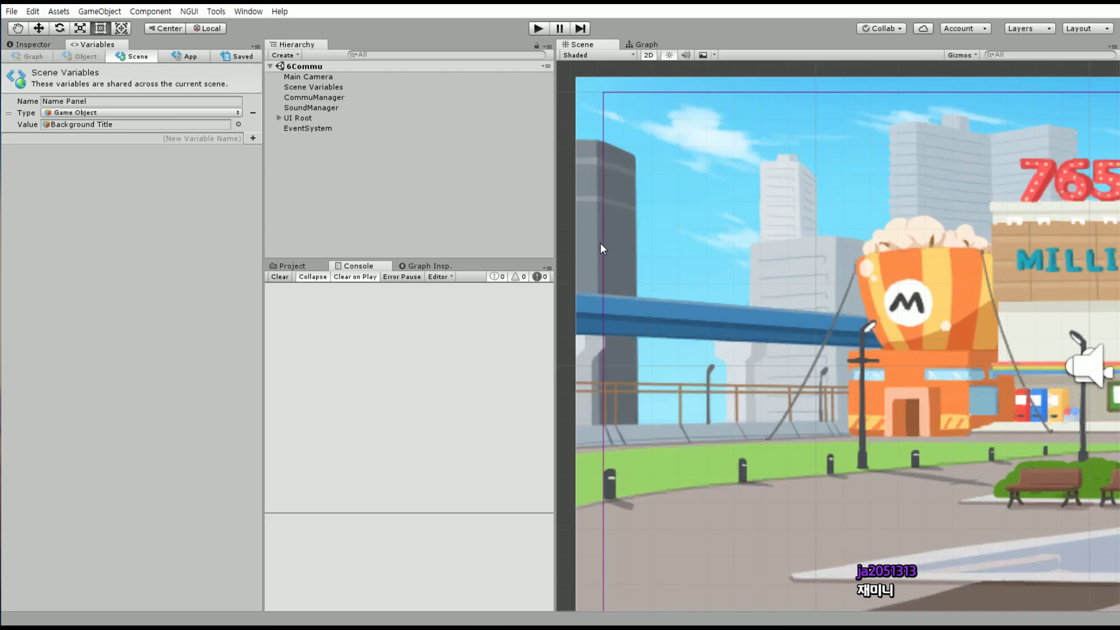
scroll(688, 280, "down", 3)
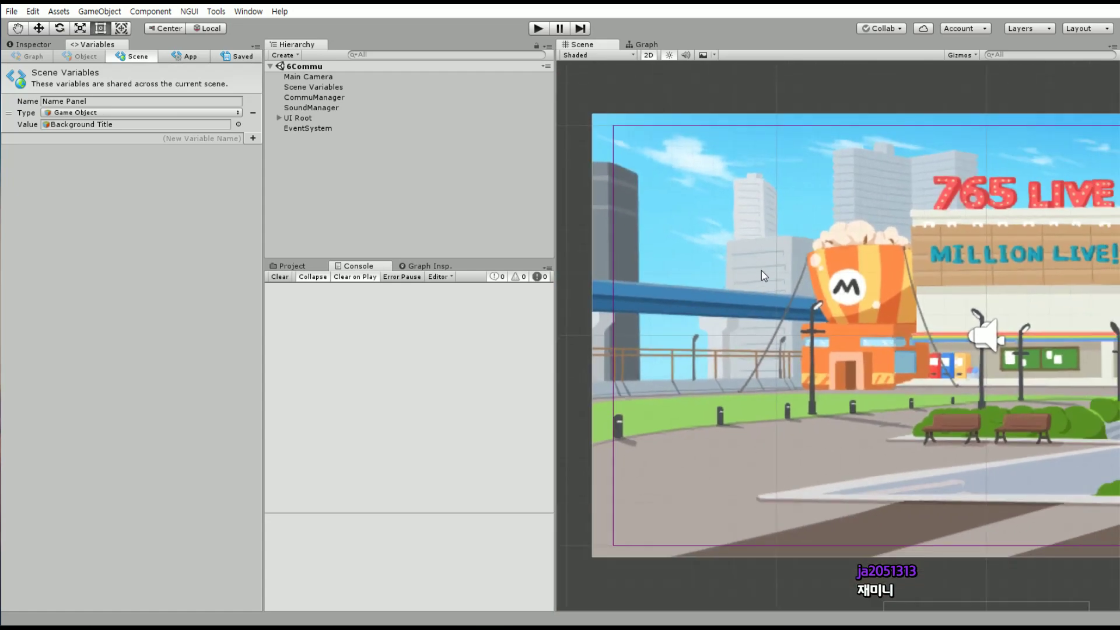
middle_click_drag(668, 277, 791, 315)
scroll(822, 268, "down", 2)
middle_click_drag(823, 268, 813, 344)
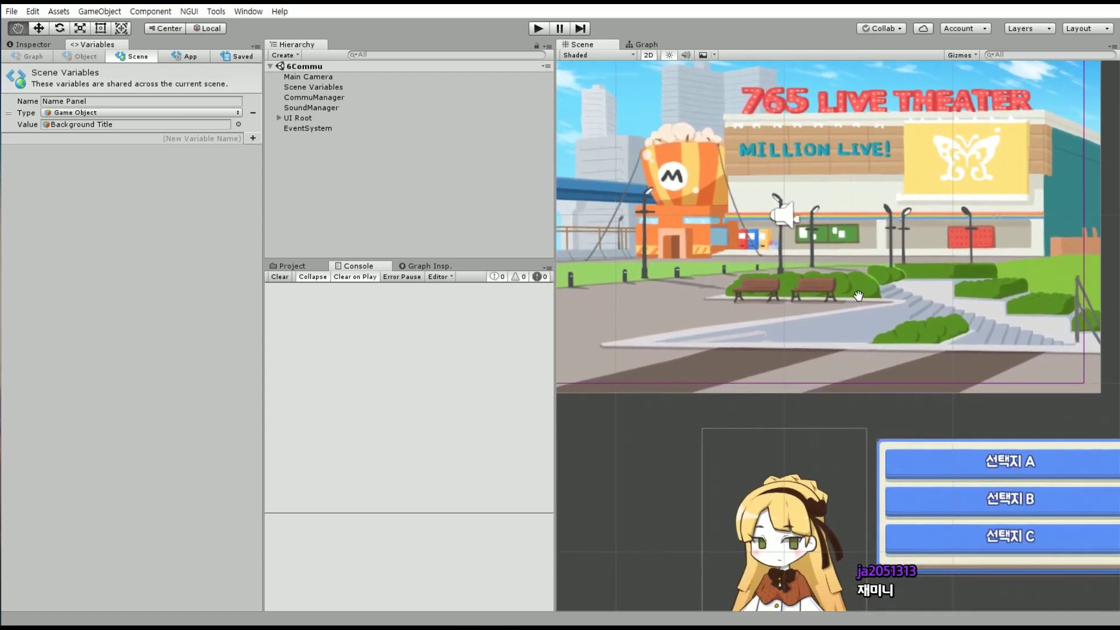
scroll(813, 345, "up", 2)
scroll(773, 327, "up", 3)
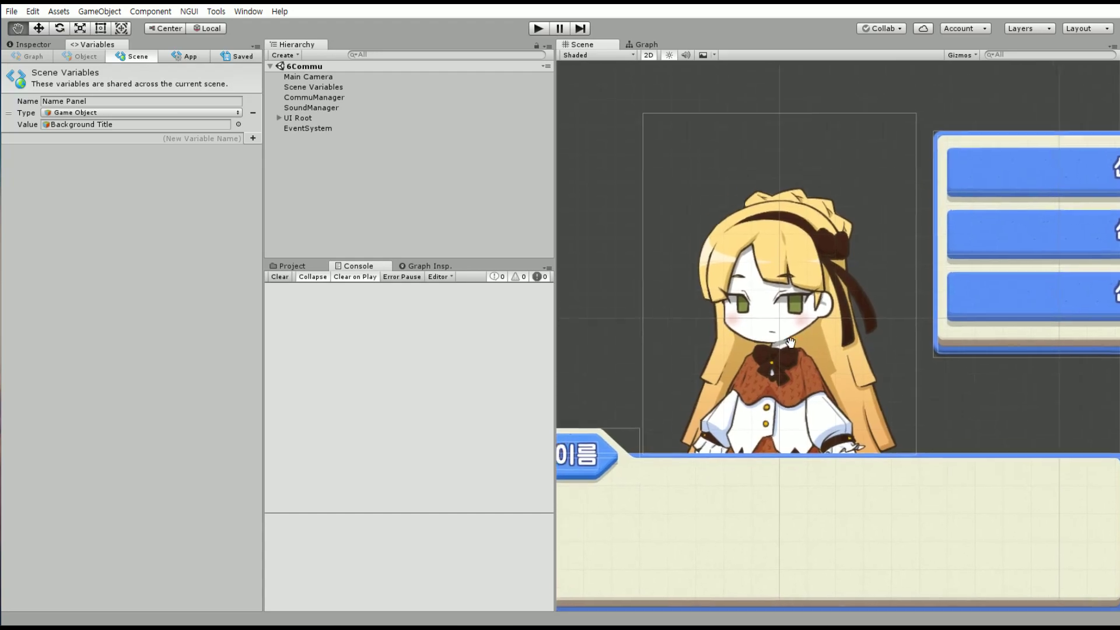
scroll(598, 247, "down", 1)
scroll(607, 273, "up", 2)
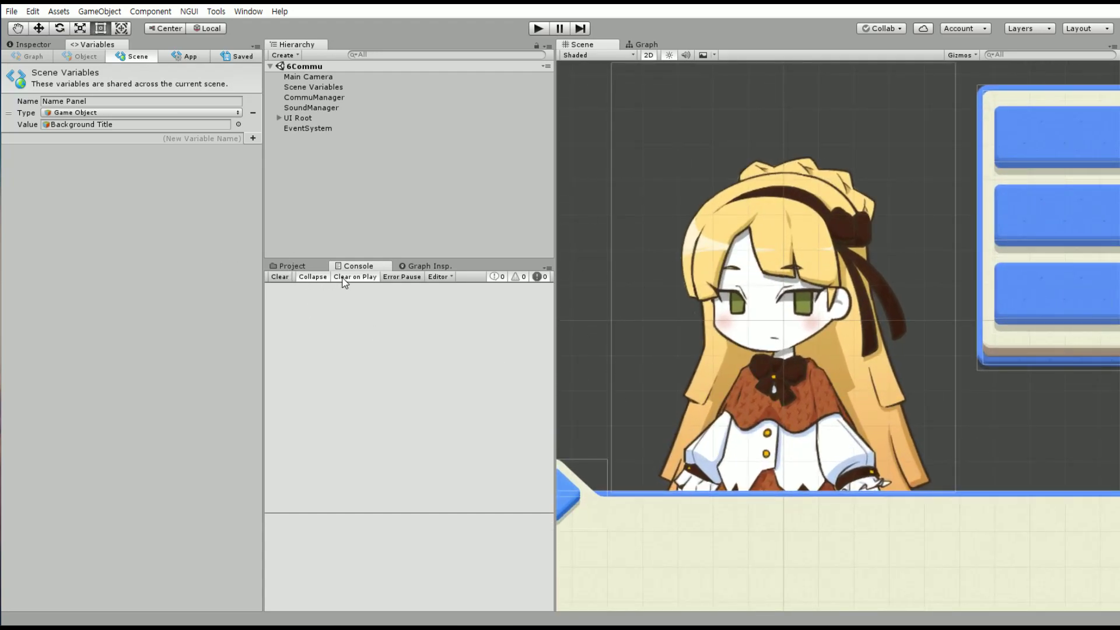
Show the Project folder tree with DialoguerExamples, Epic Toon FX and DialoguerOutput collapsed
left_click(291, 266)
left_click(279, 473)
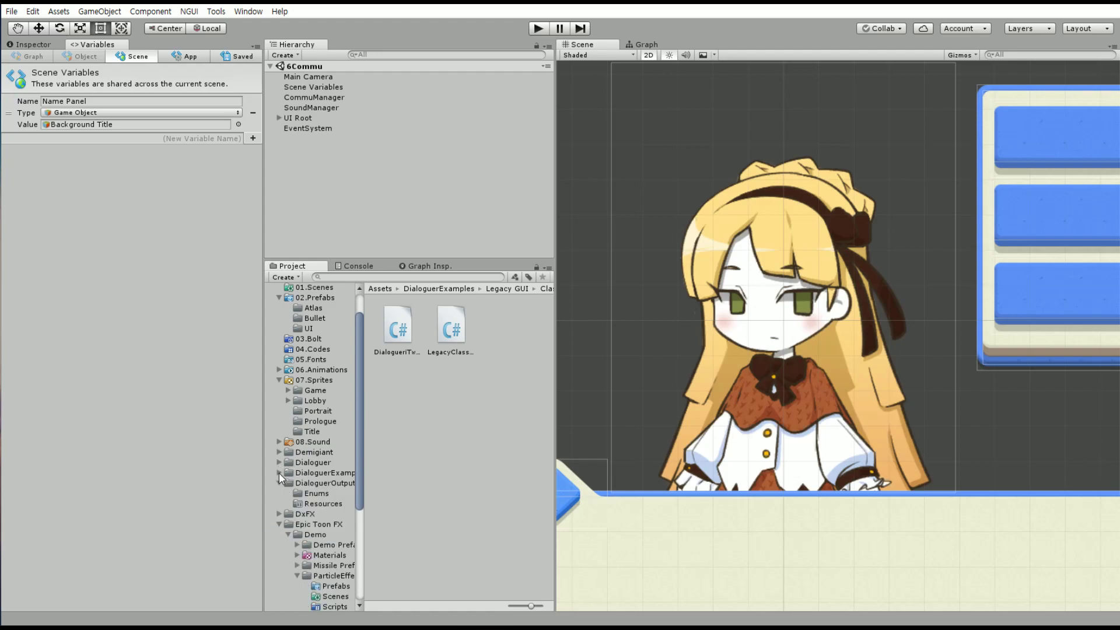
left_click(279, 524)
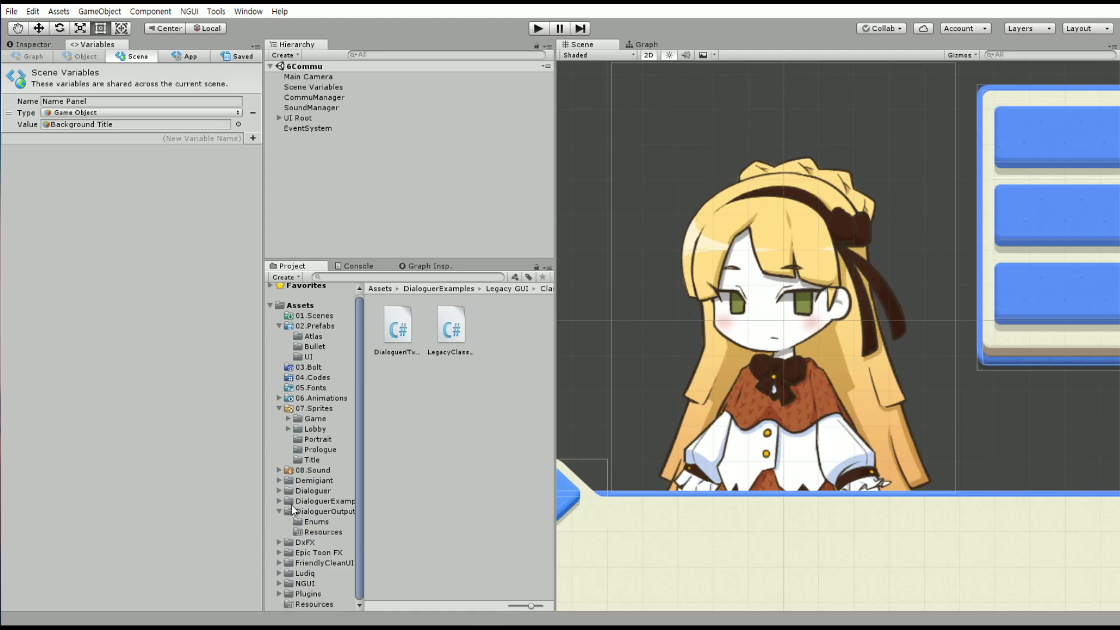
left_click(279, 512)
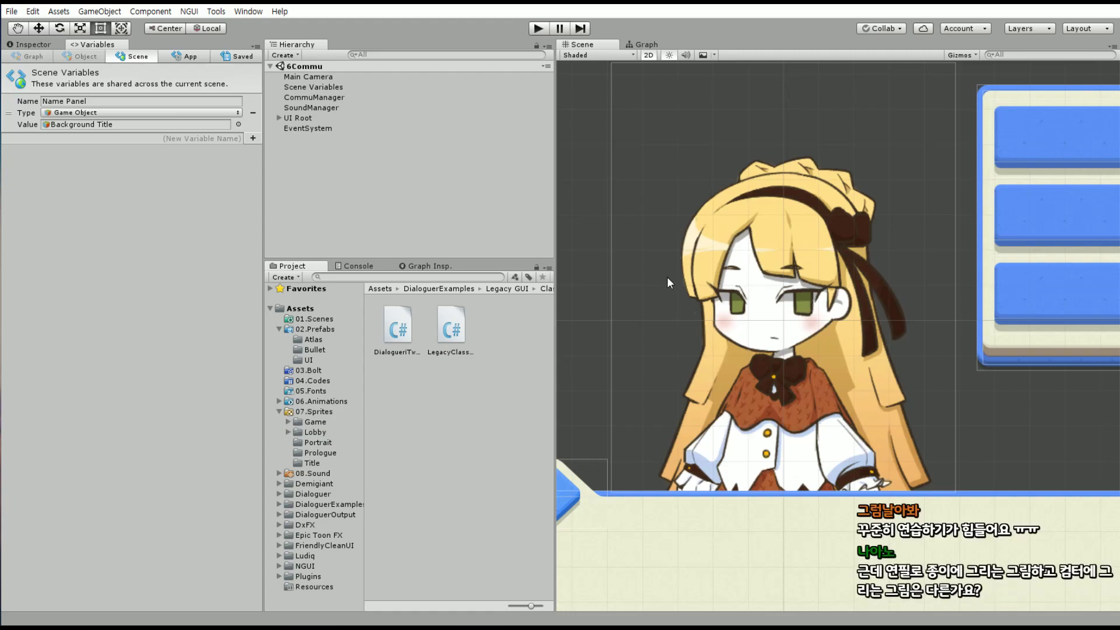
Reframe the Scene view around the character and its camera frame outline
middle_click_drag(666, 276, 681, 317)
scroll(799, 265, "down", 2)
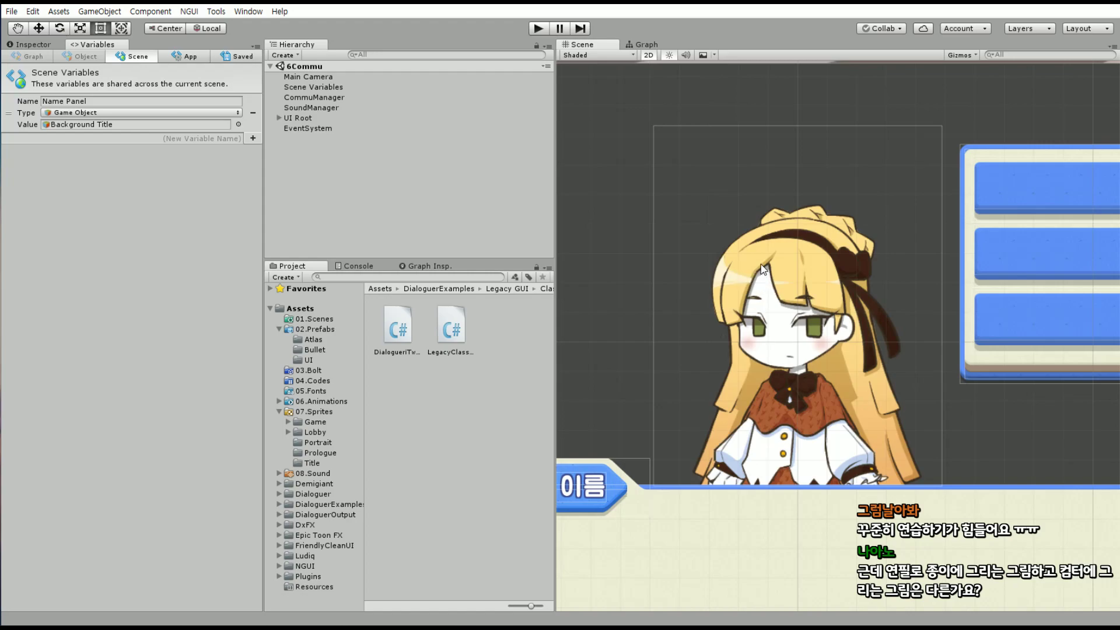
scroll(863, 300, "up", 2)
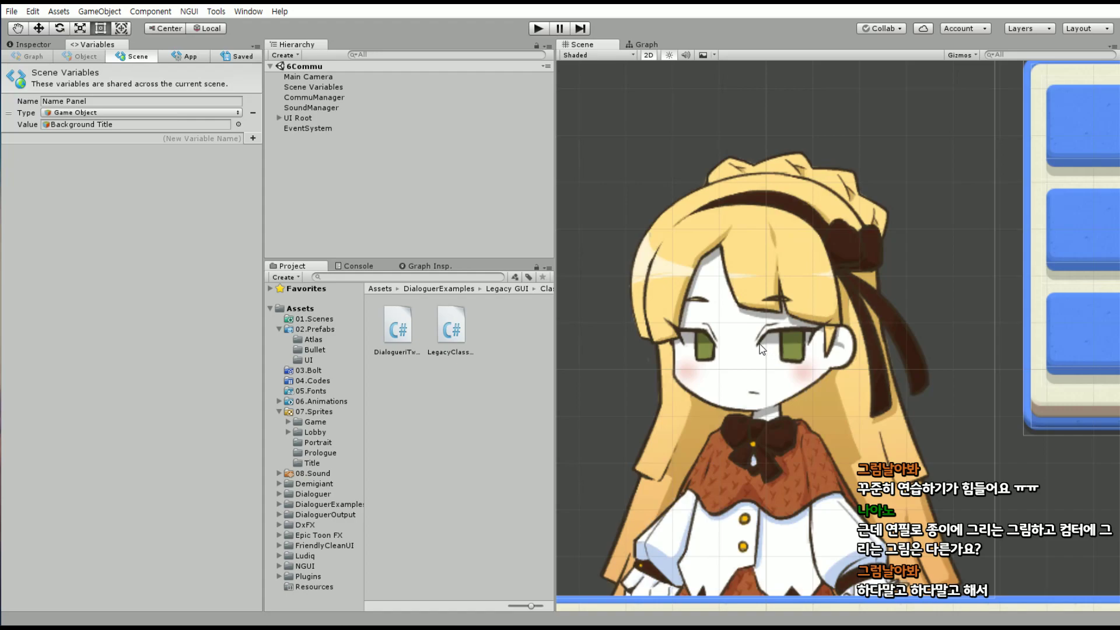
middle_click_drag(762, 349, 804, 442)
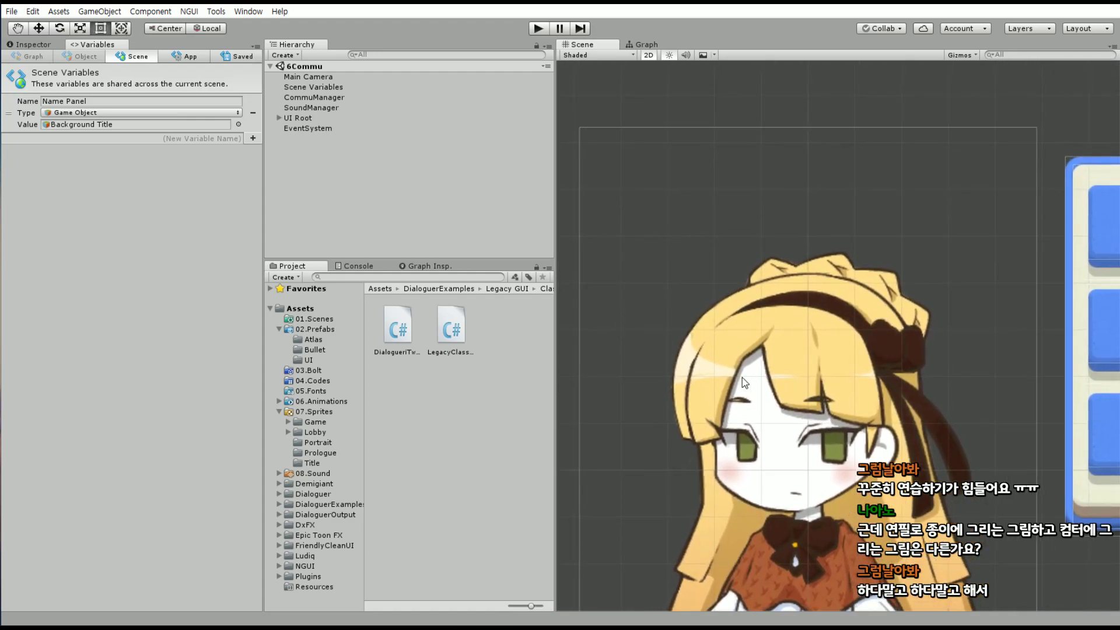
middle_click_drag(742, 382, 792, 349)
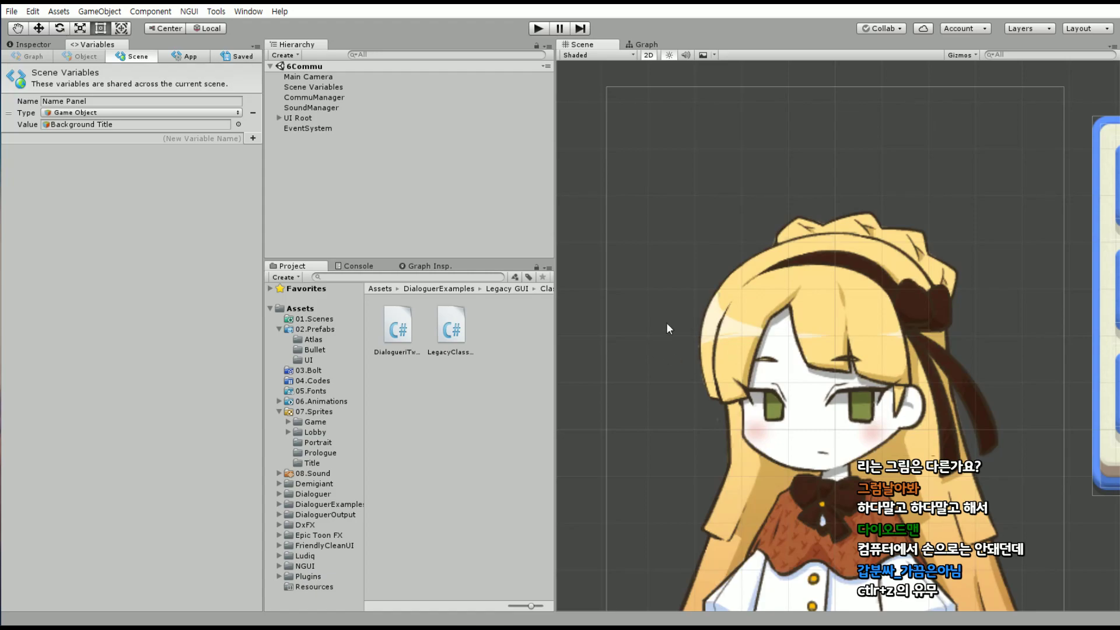
mouse_move(667, 324)
middle_mouse_down()
mouse_move(685, 302)
mouse_move(667, 305)
middle_mouse_up()
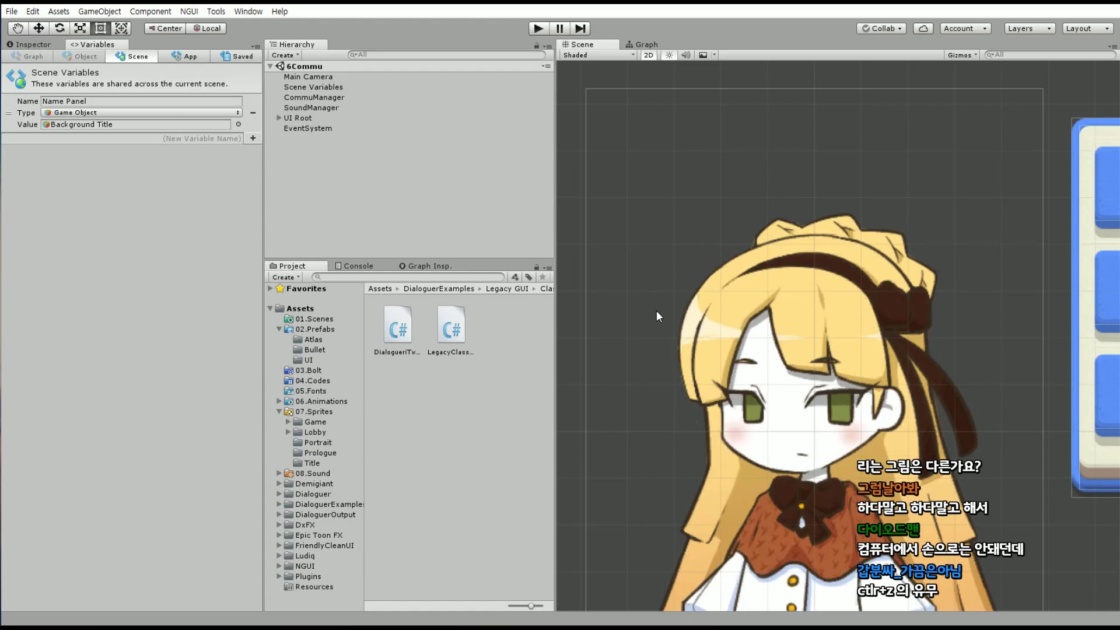
mouse_move(654, 287)
middle_mouse_down()
mouse_move(647, 280)
mouse_move(660, 332)
middle_mouse_up()
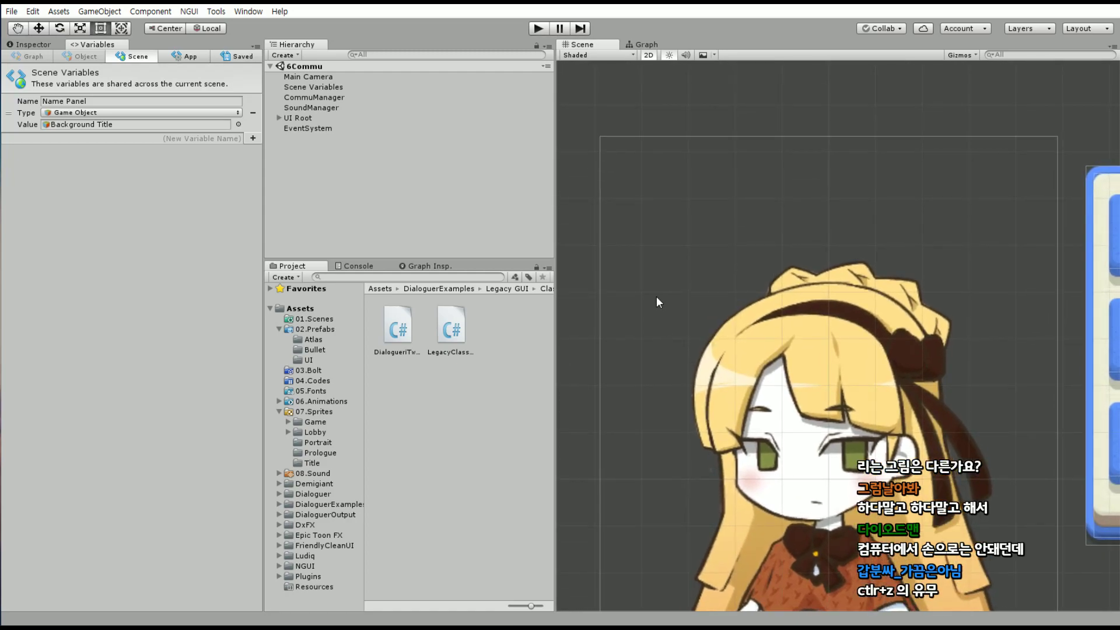
scroll(671, 306, "up", 2)
scroll(671, 303, "up", 2)
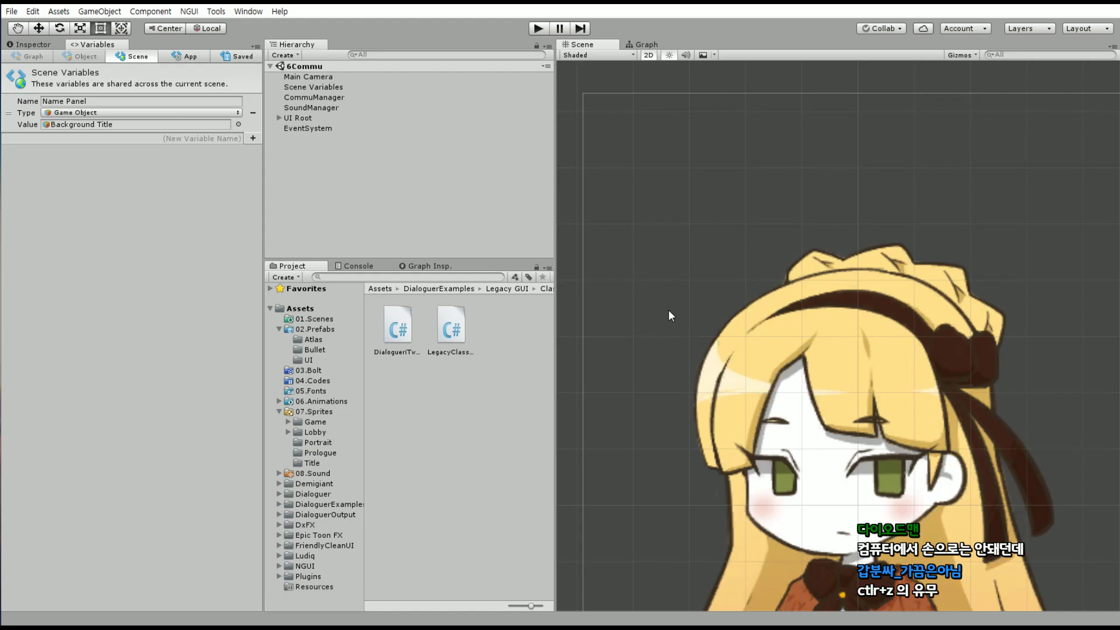
scroll(643, 237, "down", 3)
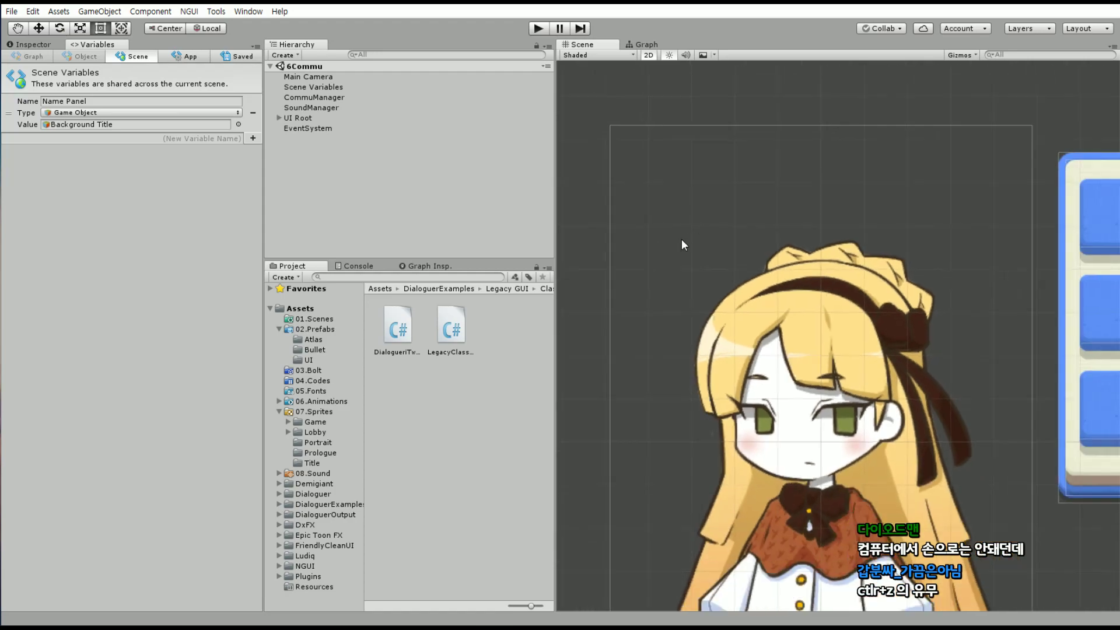
scroll(790, 247, "up", 4)
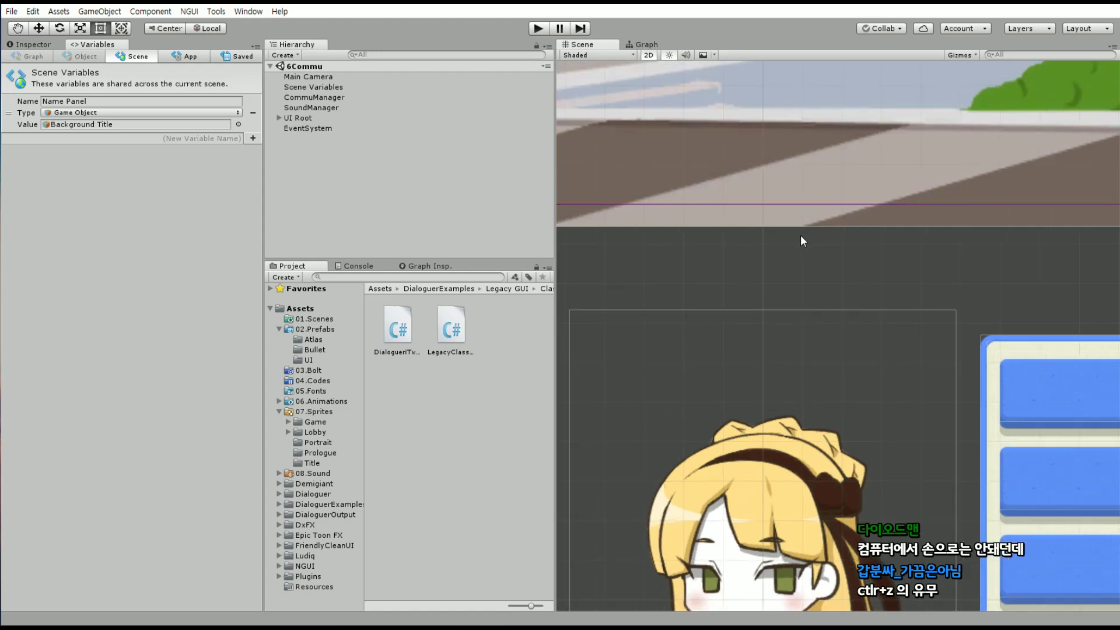
scroll(800, 235, "down", 2)
mouse_move(787, 272)
middle_mouse_down()
mouse_move(757, 255)
mouse_move(777, 182)
middle_mouse_up()
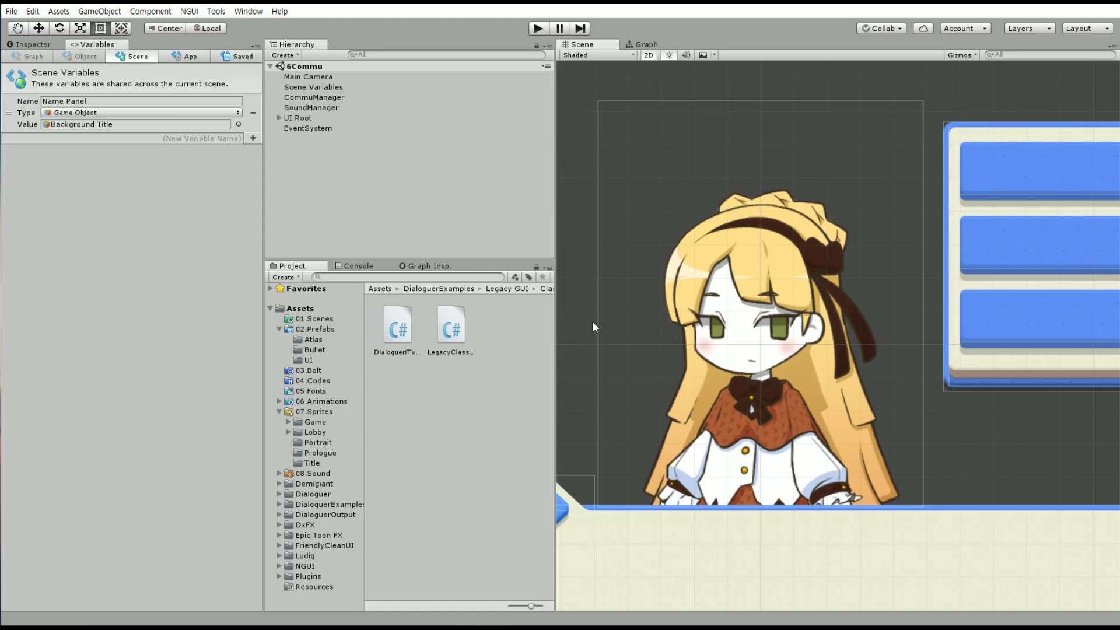
middle_click_drag(689, 286, 713, 313)
scroll(694, 306, "up", 2)
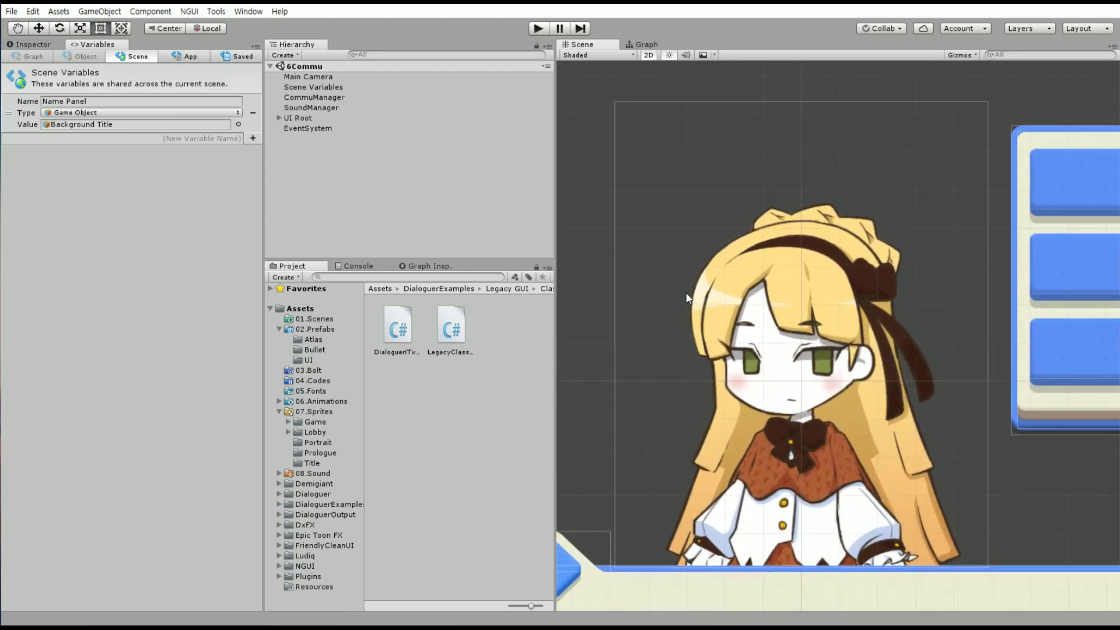
scroll(682, 303, "up", 1)
scroll(673, 303, "up", 1)
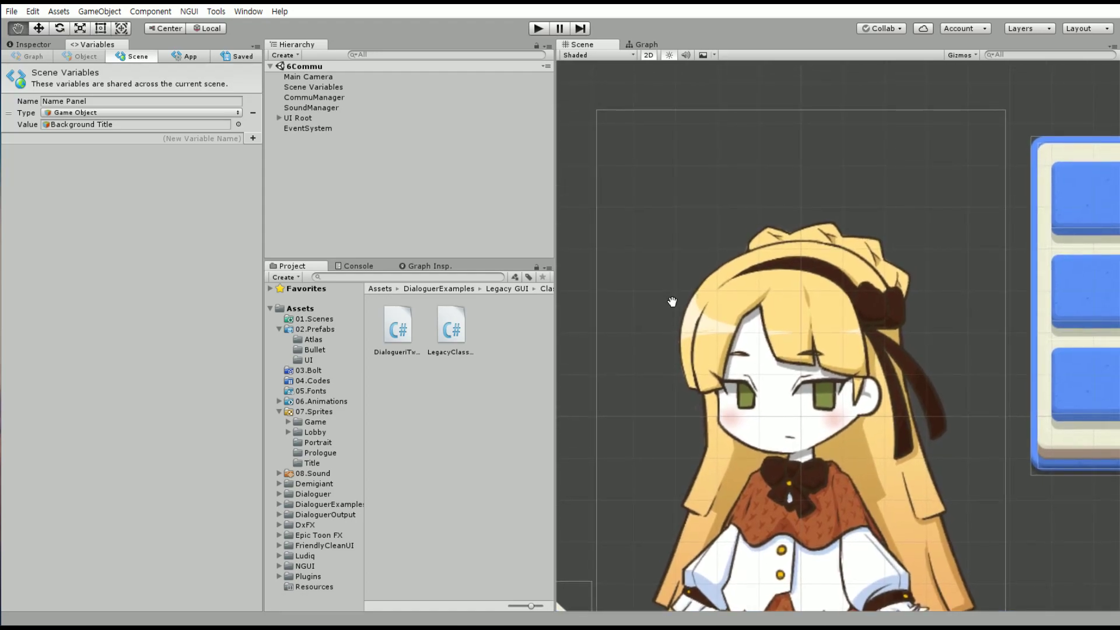
middle_click_drag(673, 303, 672, 302)
middle_click_drag(691, 320, 709, 284)
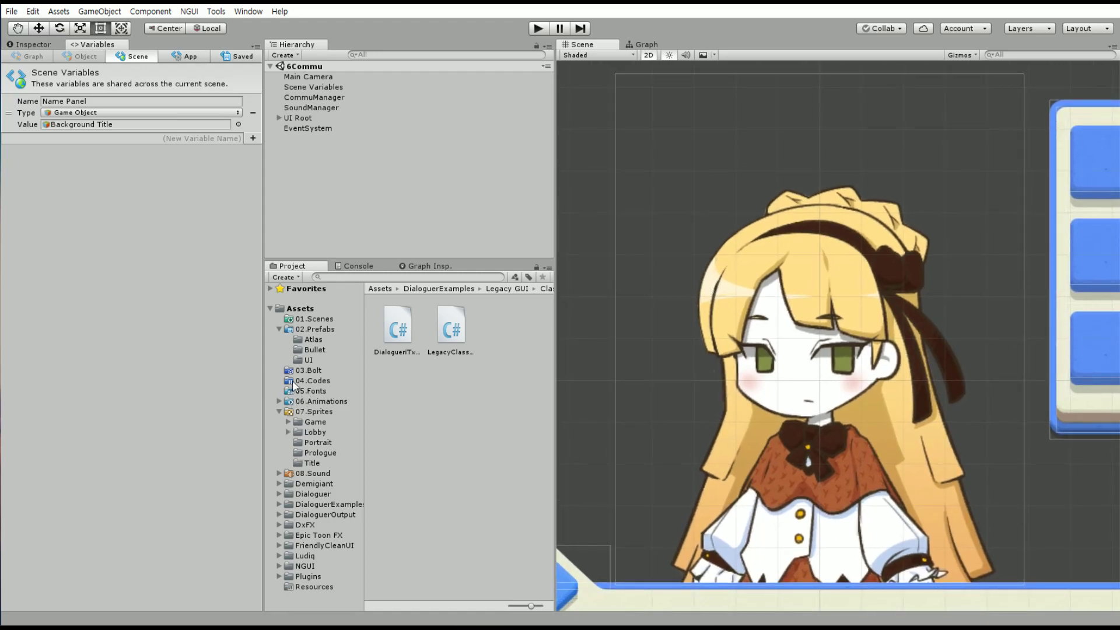
Swap the NPC Face sprite to NPC_30 from the Portrait Atlas
left_click(278, 412)
left_click(943, 254)
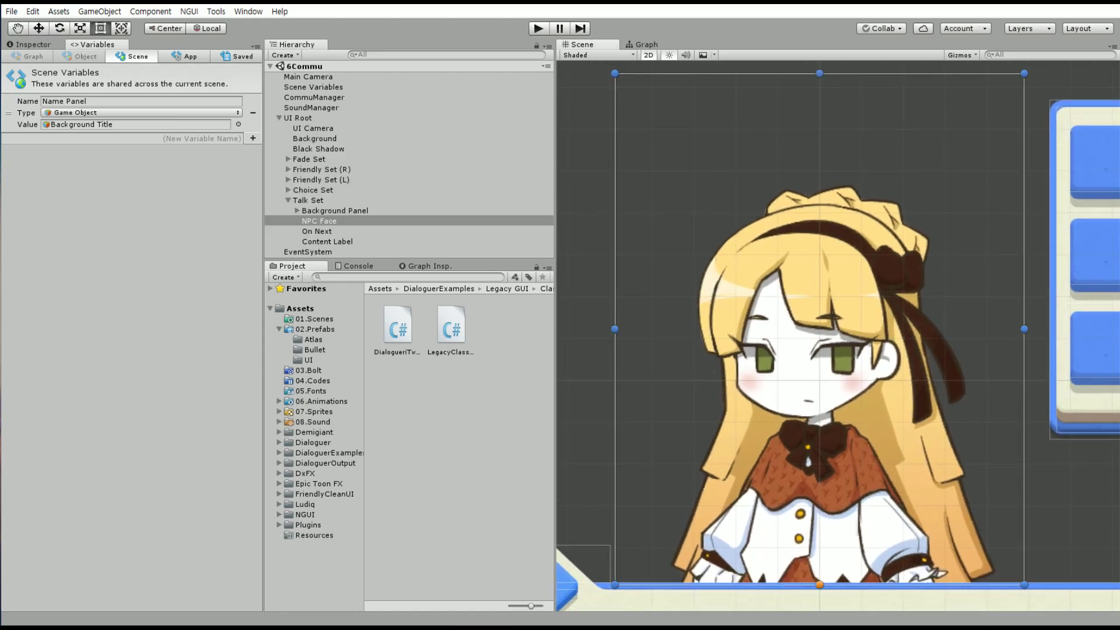
left_click(21, 46)
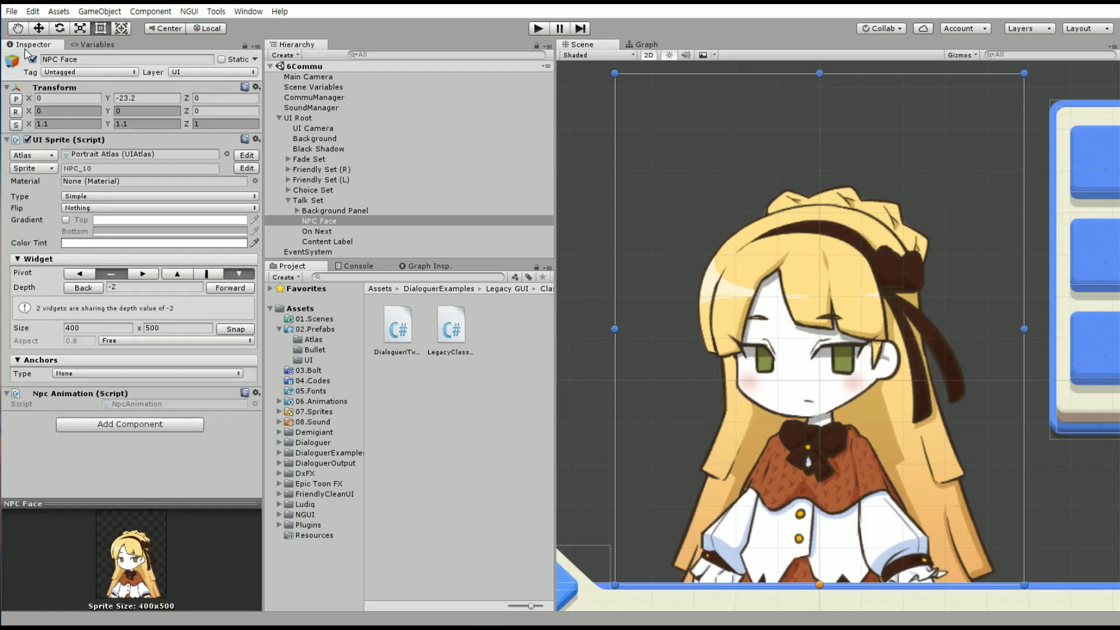
left_click(33, 168)
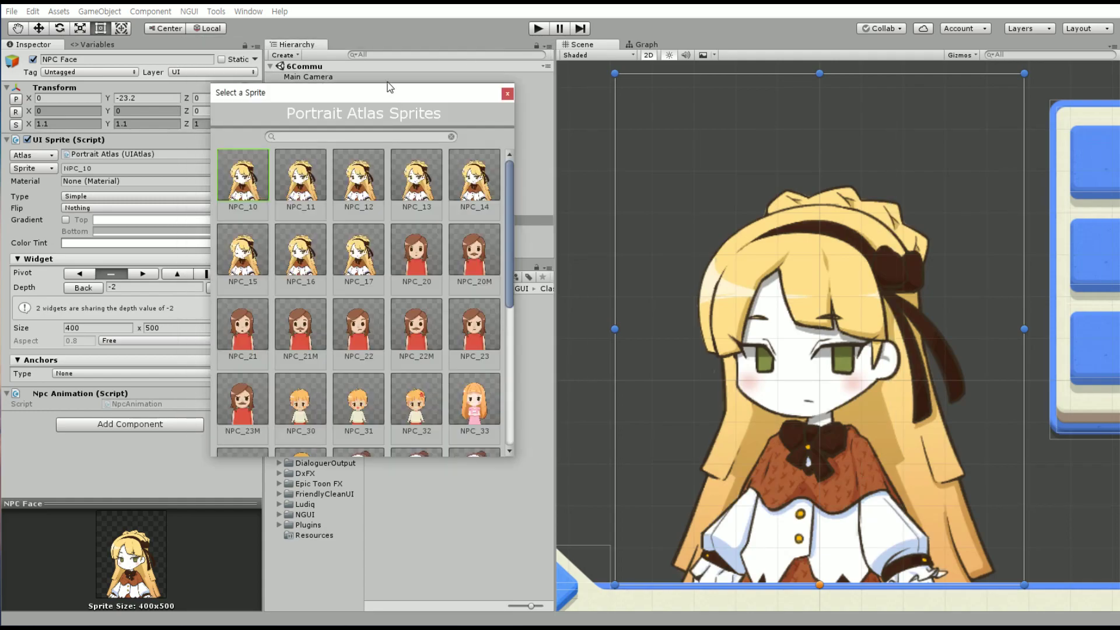
left_click(292, 332)
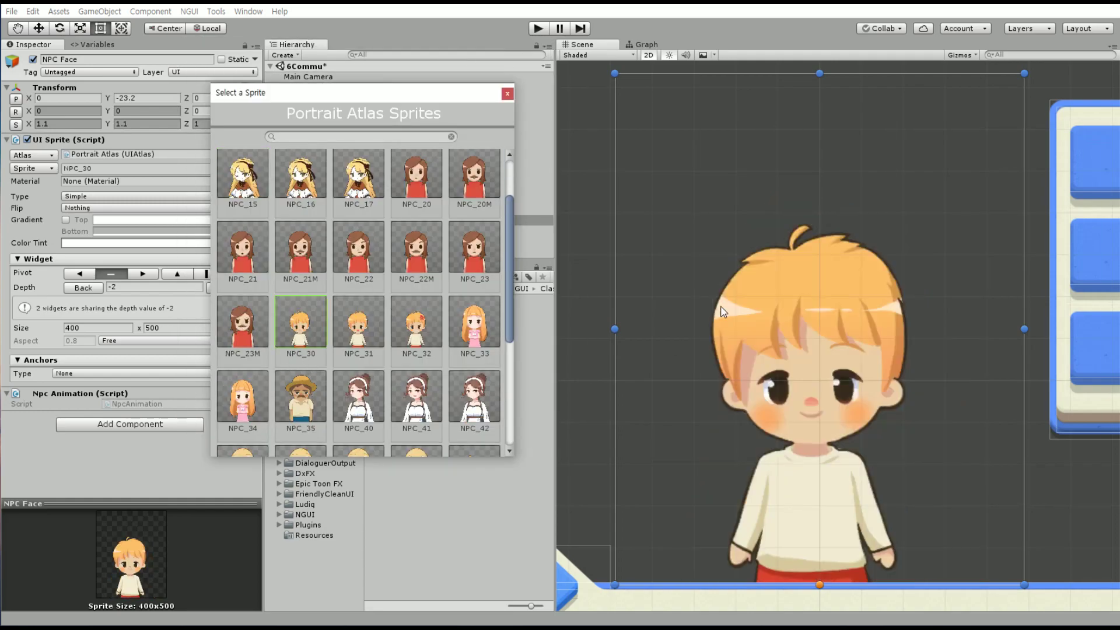
middle_click_drag(900, 279, 816, 238)
left_click_drag(474, 97, 397, 178)
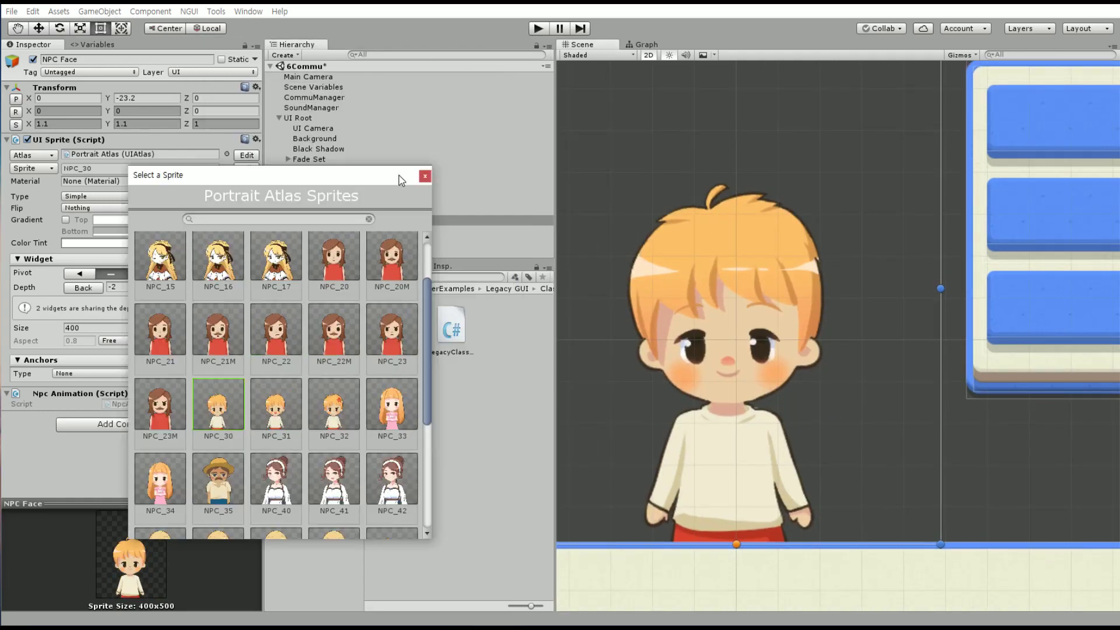
middle_click_drag(702, 273, 753, 274)
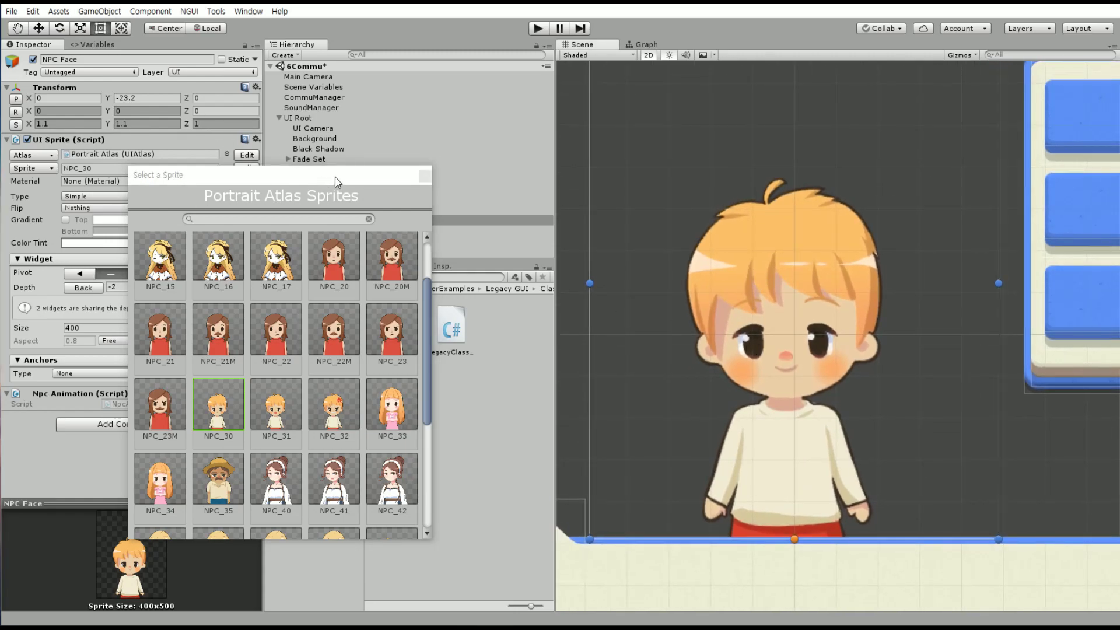
key("t")
Duplicate NPC Face twice and move both copies above Content Label
left_click(429, 188)
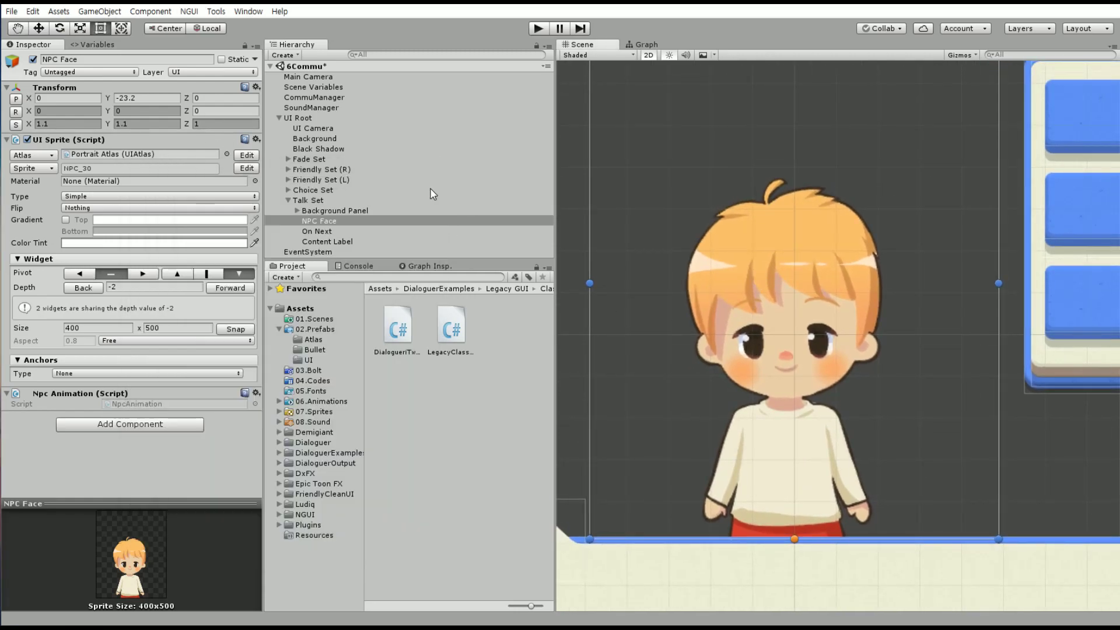
left_click(340, 220)
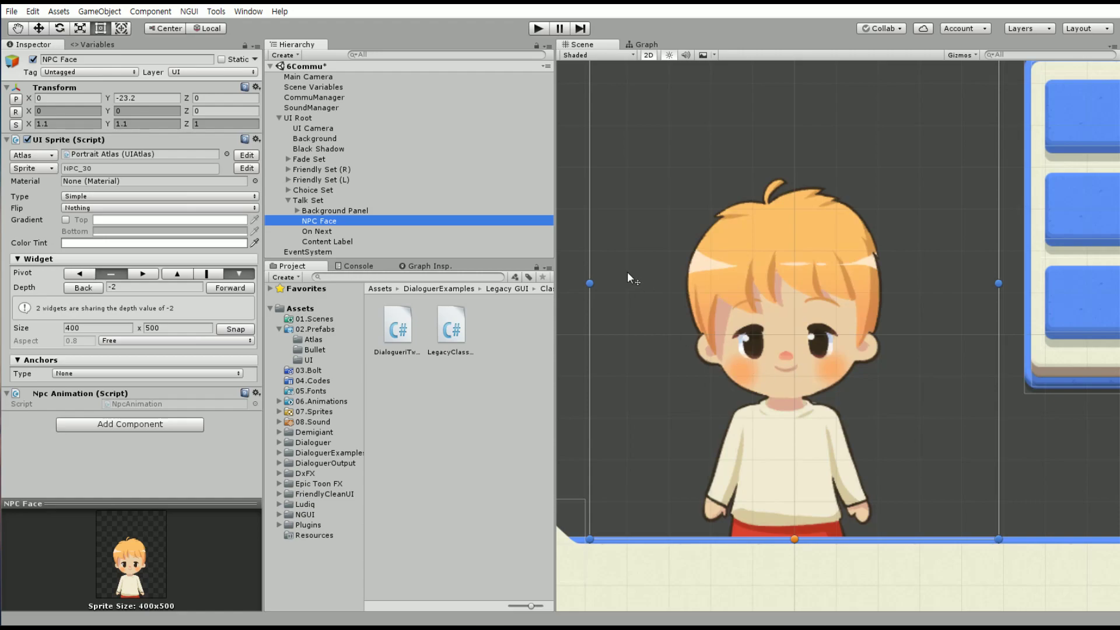
middle_click_drag(658, 263, 675, 295)
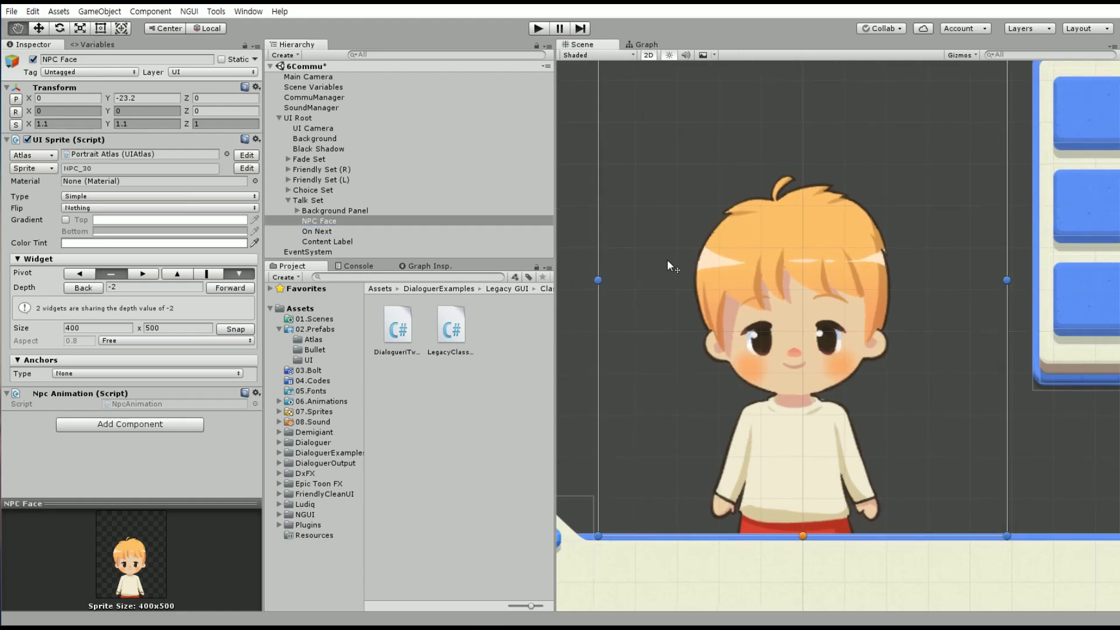
scroll(698, 297, "down", 2)
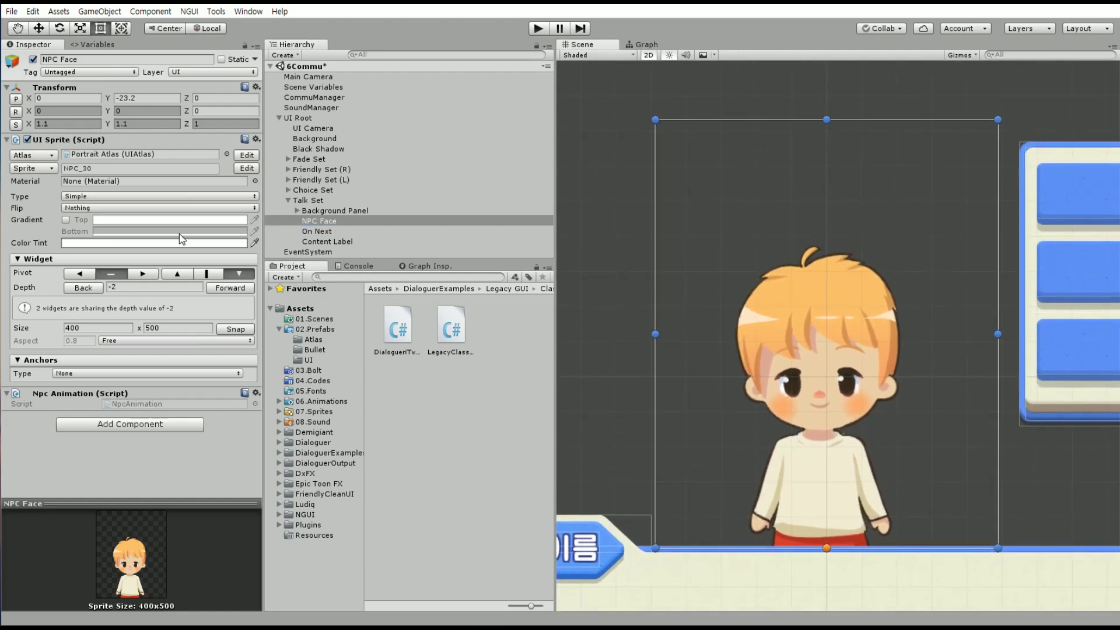
left_click(339, 224)
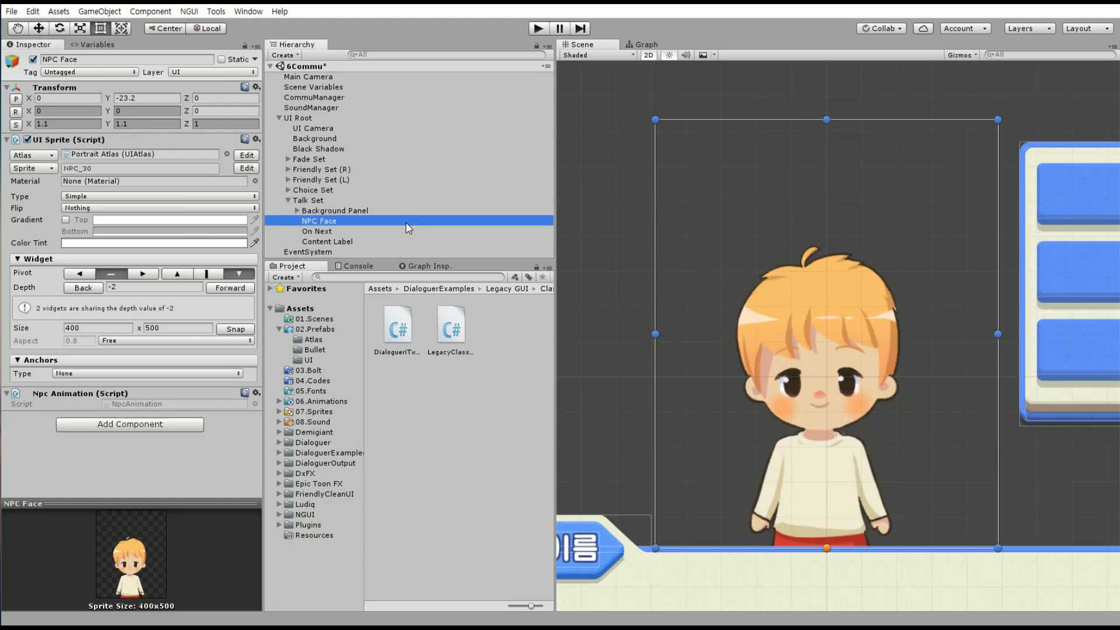
left_click(342, 221)
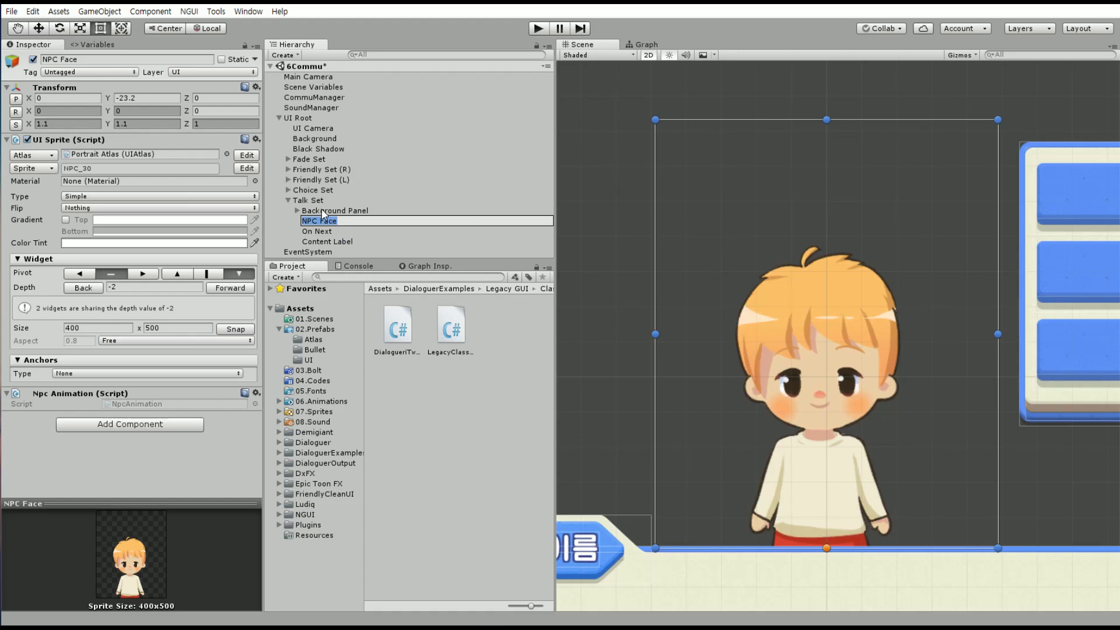
left_click(324, 211)
left_click(333, 225)
key("ctrl+d")
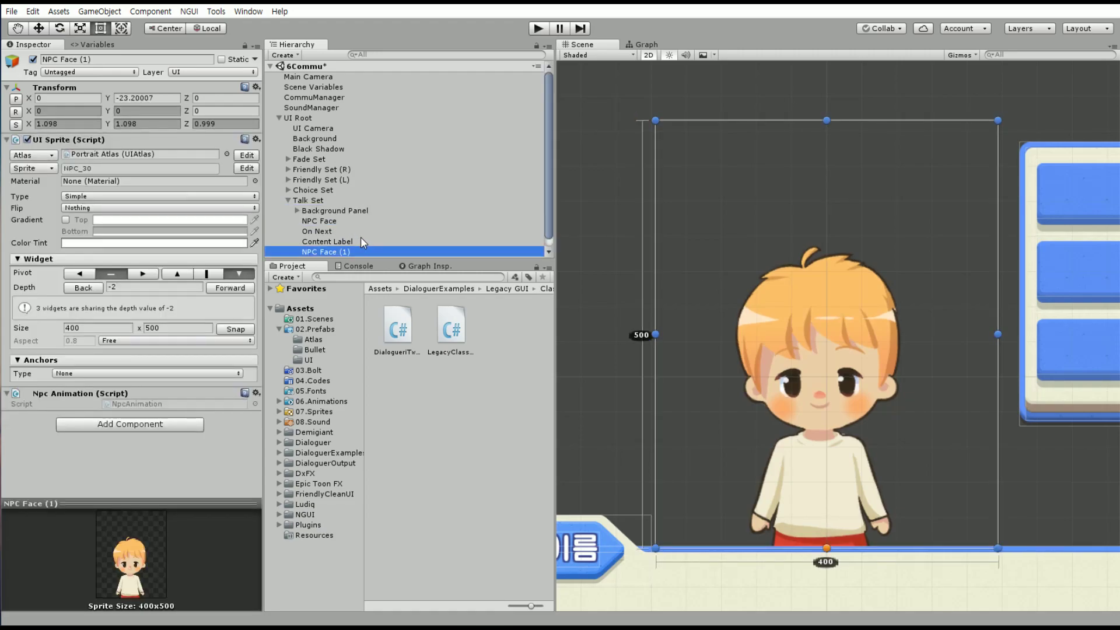
key("ctrl+d")
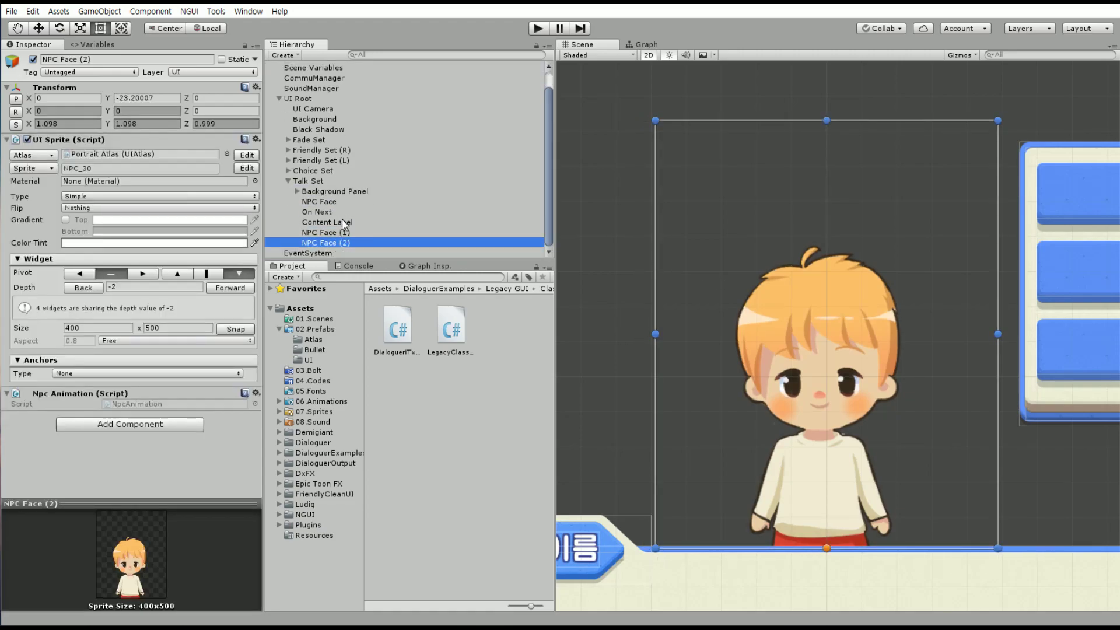
left_click(361, 231, "shift")
left_click_drag(361, 231, 342, 218)
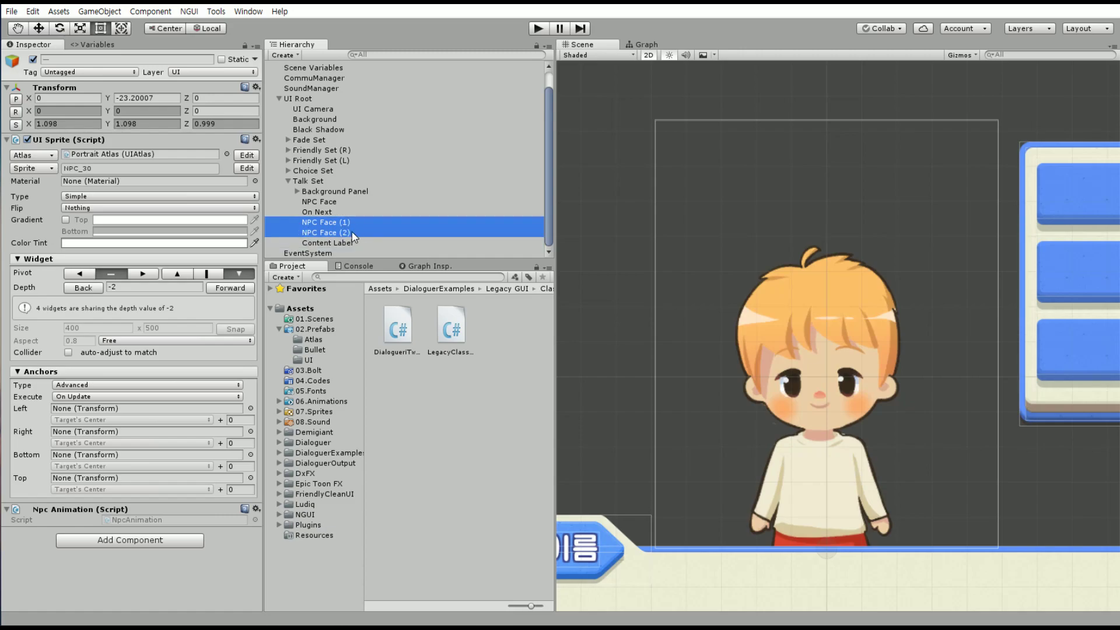
Give NPC Face (1) a scale of 1.1 on X, Y and Z
left_click(350, 222)
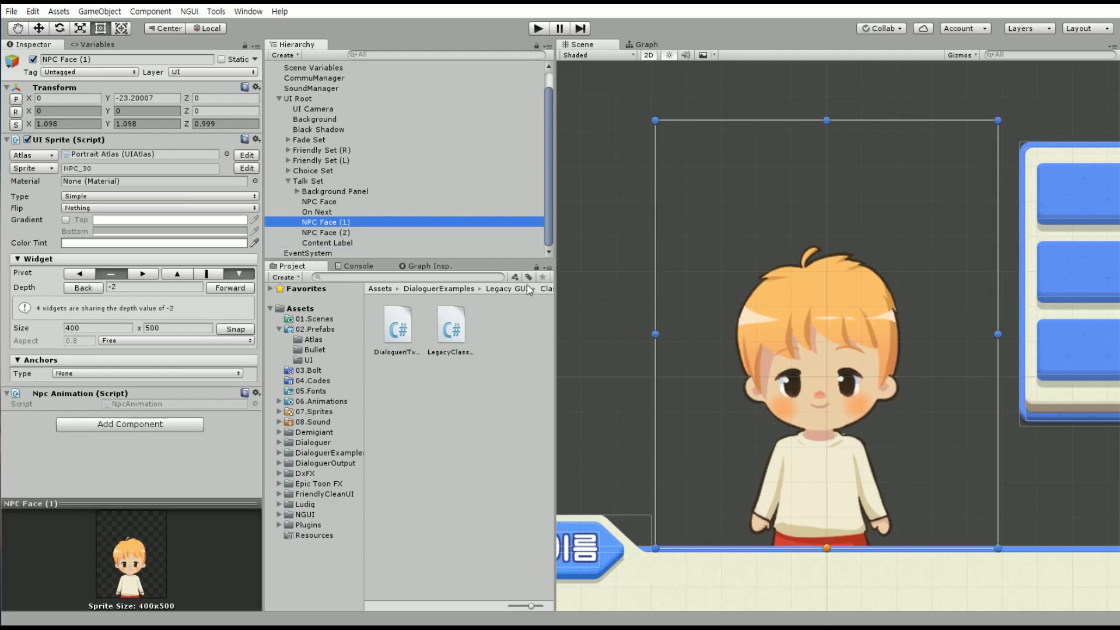
left_click(330, 207)
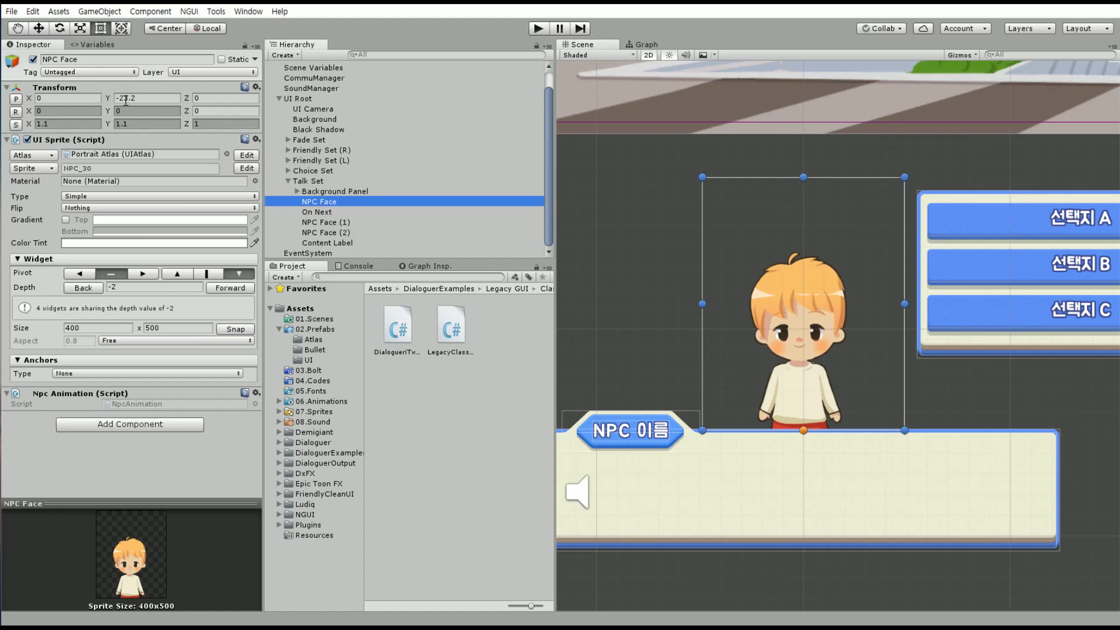
left_click(349, 224)
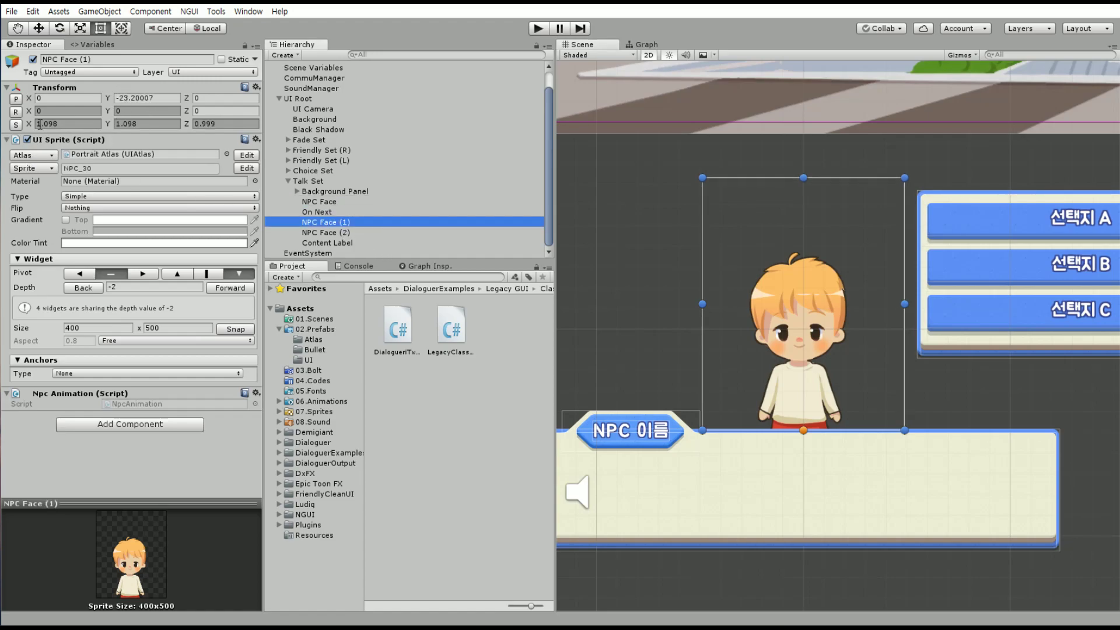
left_click(49, 124)
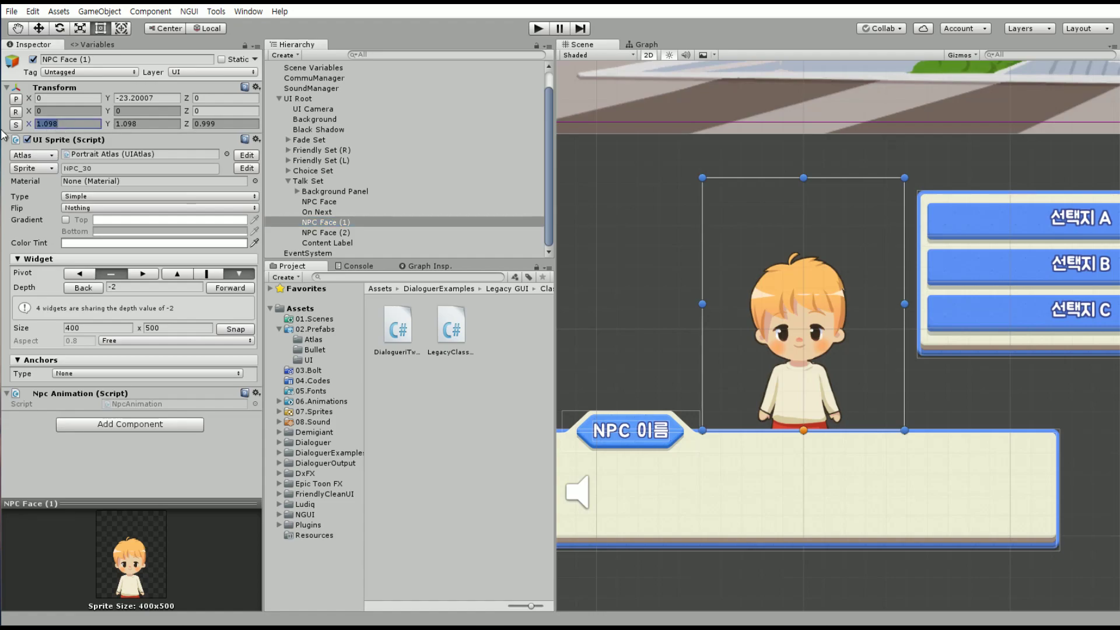
type("1.1")
key("Tab")
type("1.1")
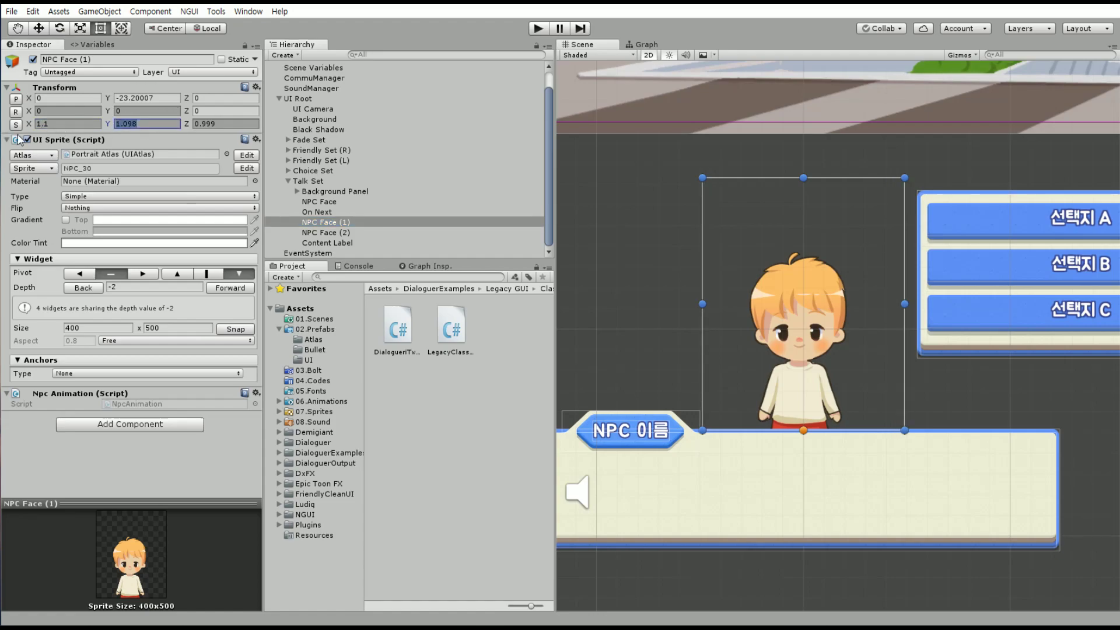
key("Tab")
type("1.1")
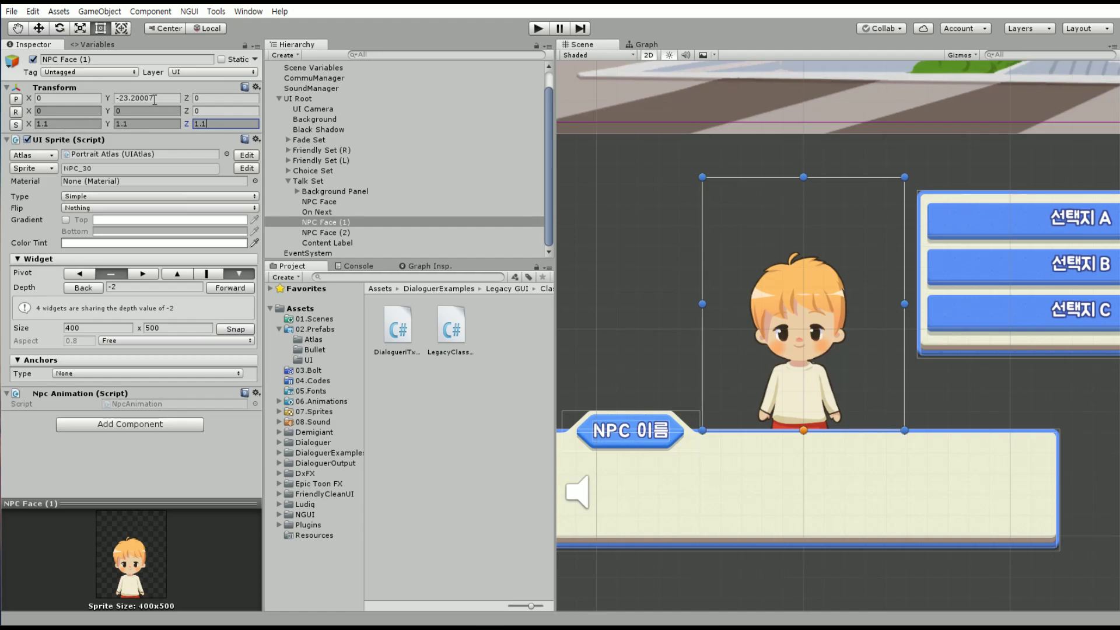
Compare NPC Face (1)'s transform against the original NPC Face
left_click(319, 201)
left_click(130, 98)
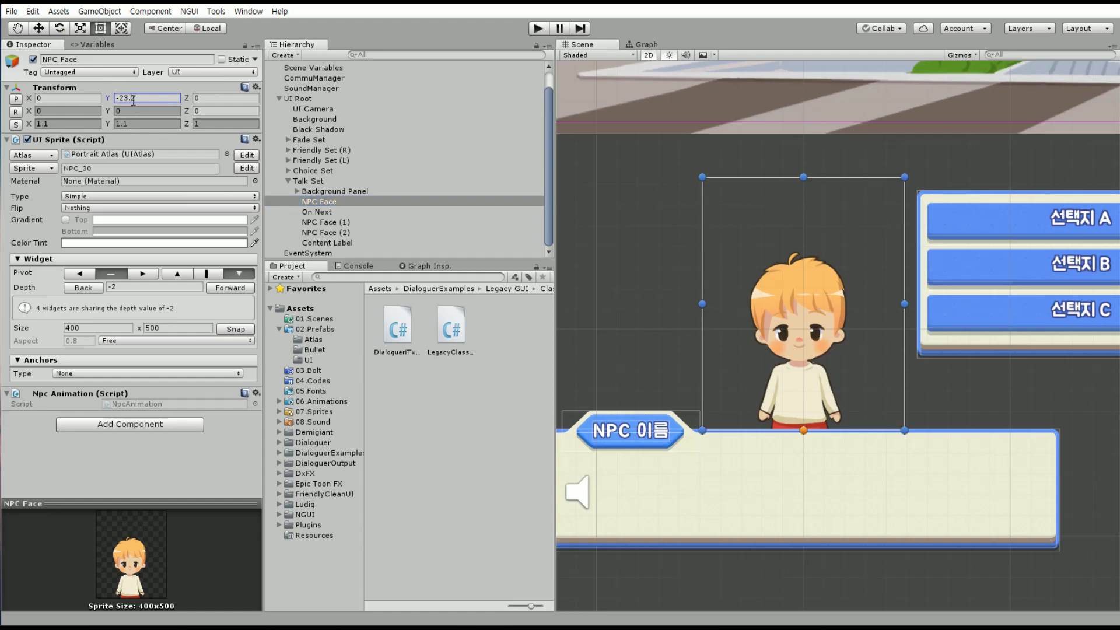
left_click(324, 222)
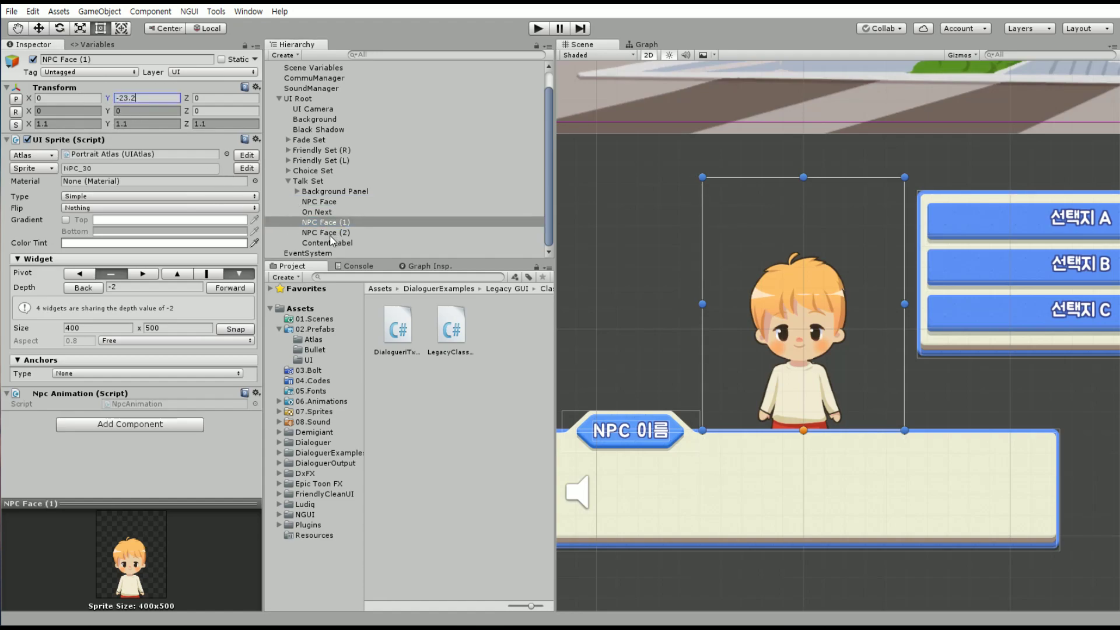
left_click(327, 222)
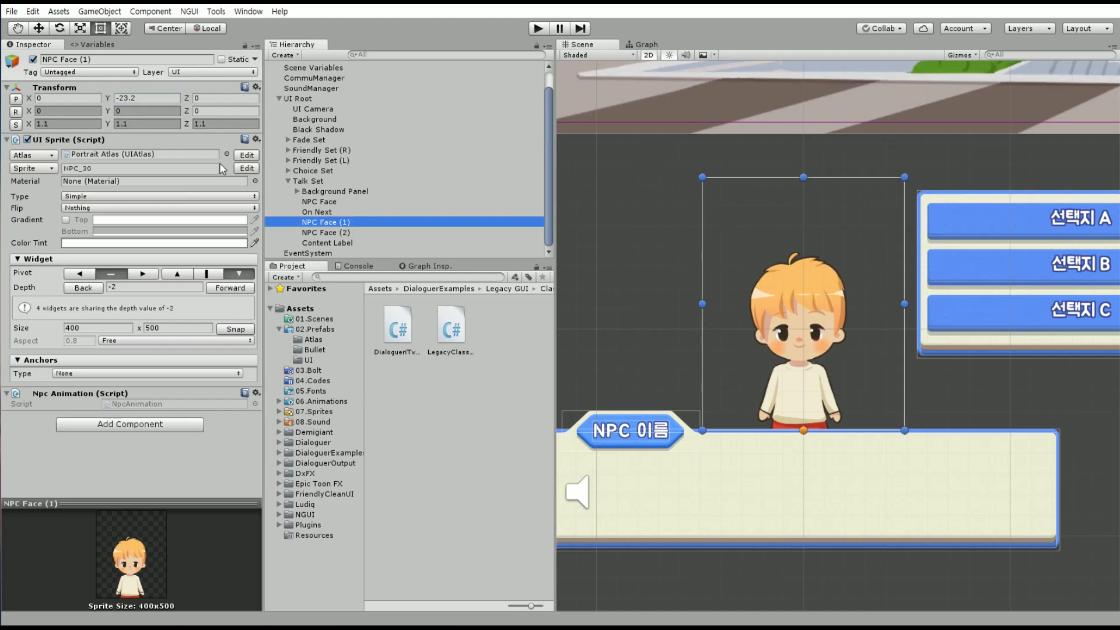
Slide NPC Face (1) to the left and NPC Face (2) to the right
left_click(38, 28)
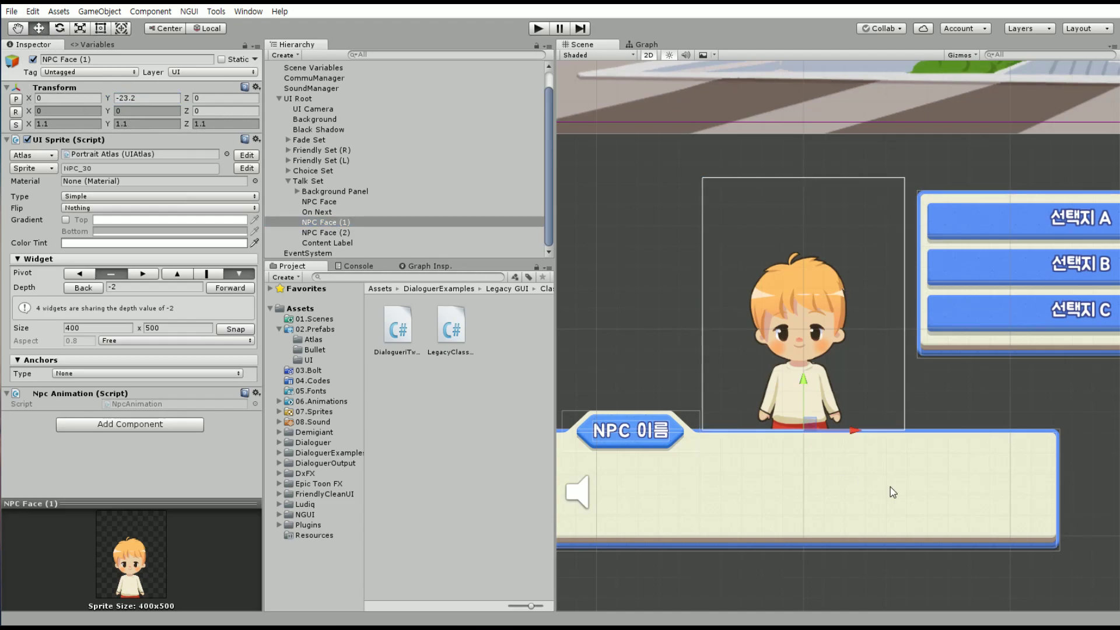
left_click_drag(853, 430, 777, 435)
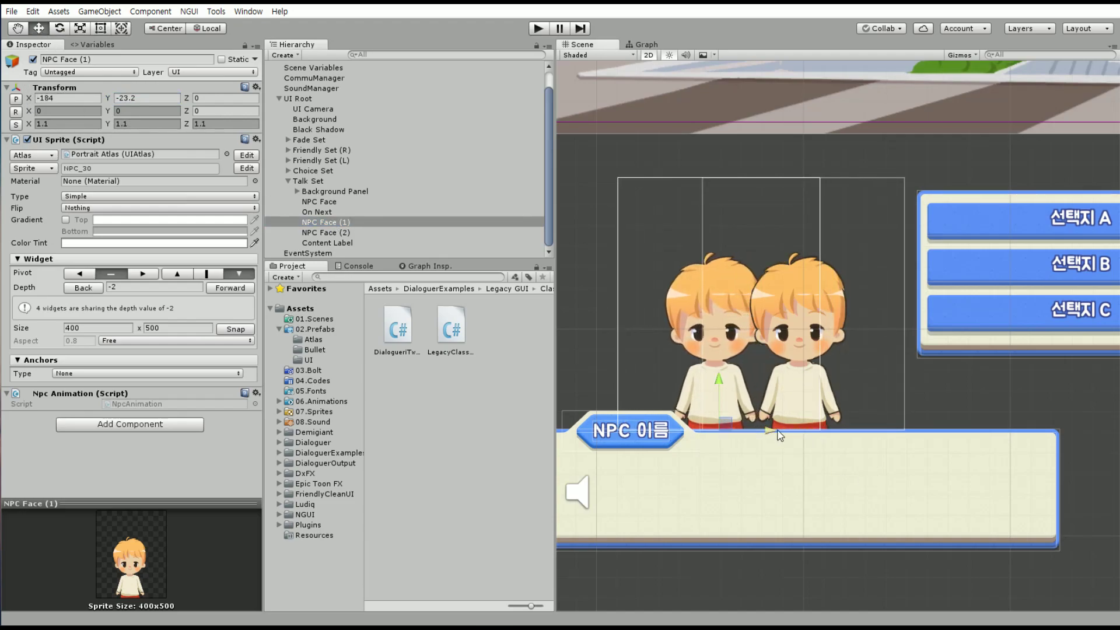
left_click(335, 233)
left_click_drag(866, 440, 937, 437)
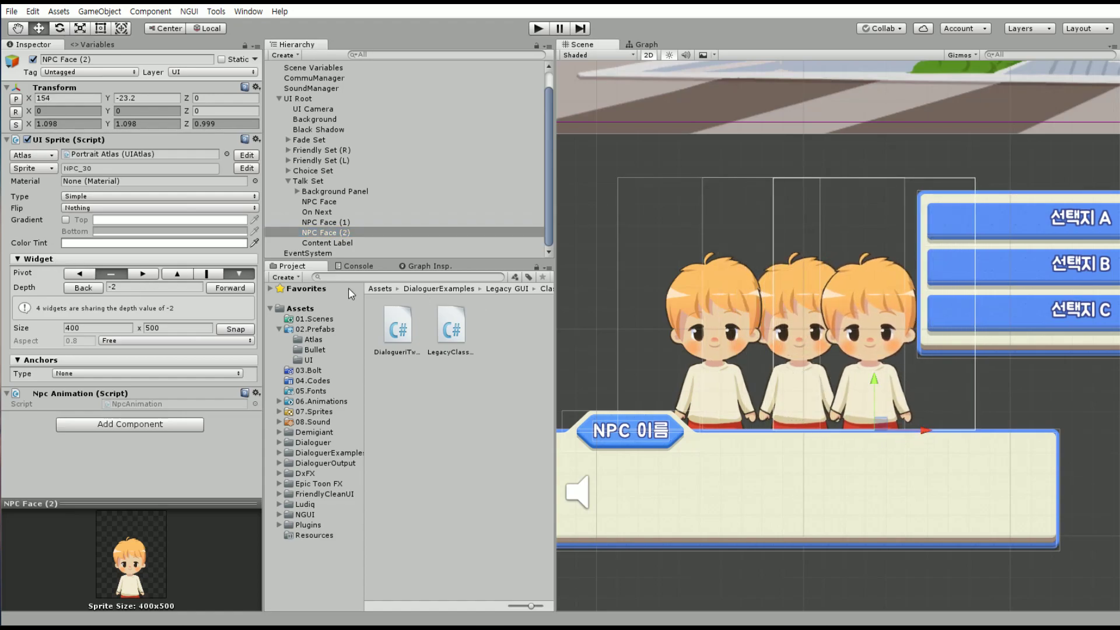
Raise the middle NPC Face's depth to -1 so it draws in front
left_click(330, 202)
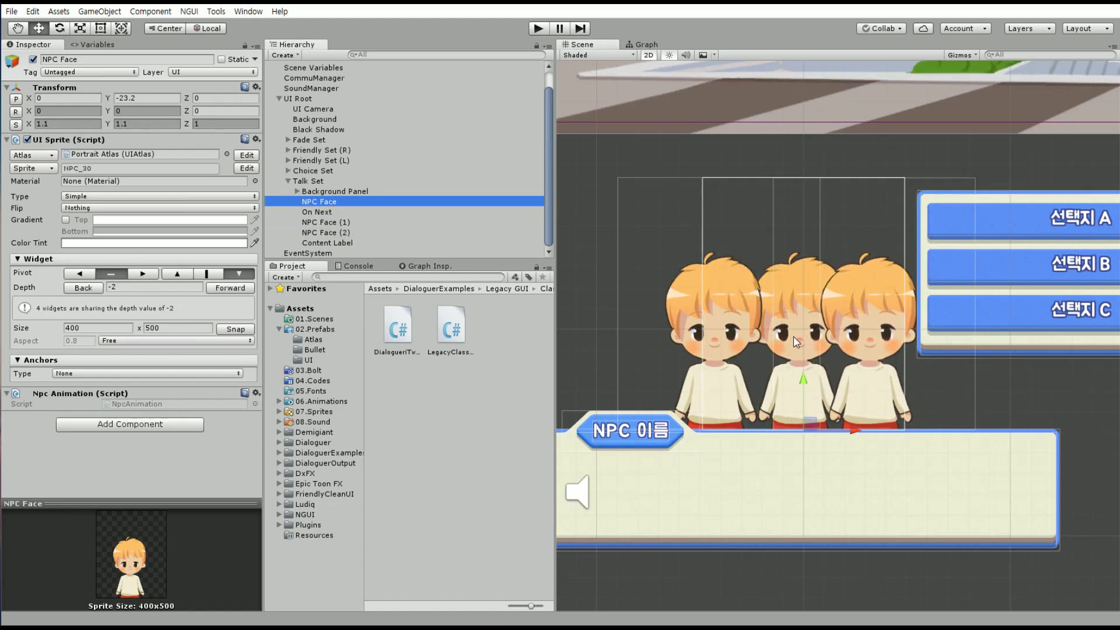
scroll(814, 335, "up", 3)
scroll(814, 335, "up", 2)
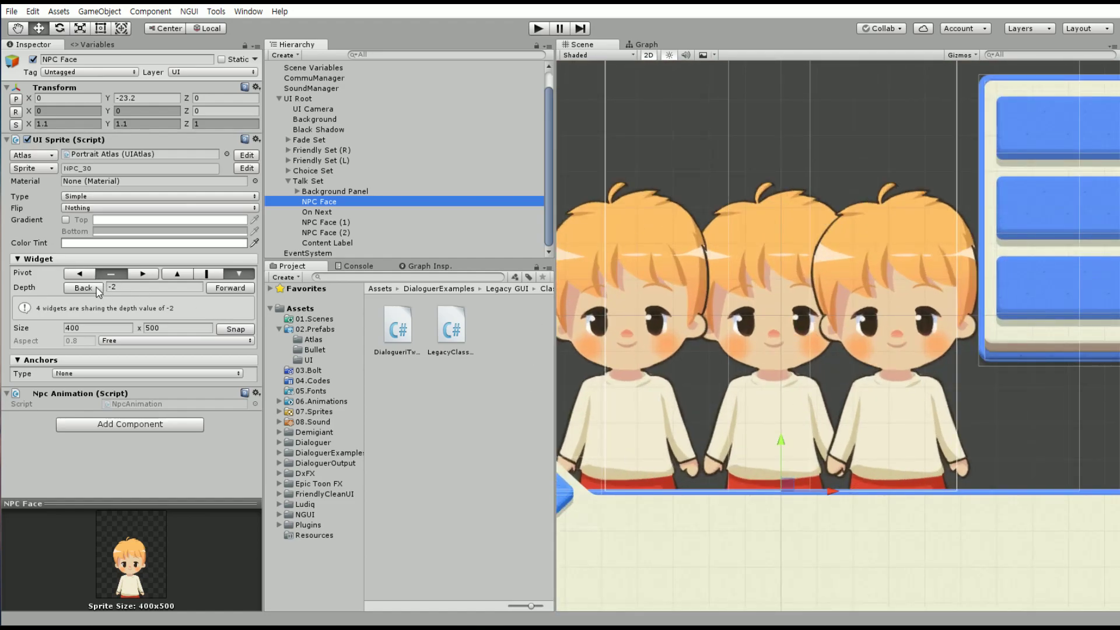
left_click(227, 295)
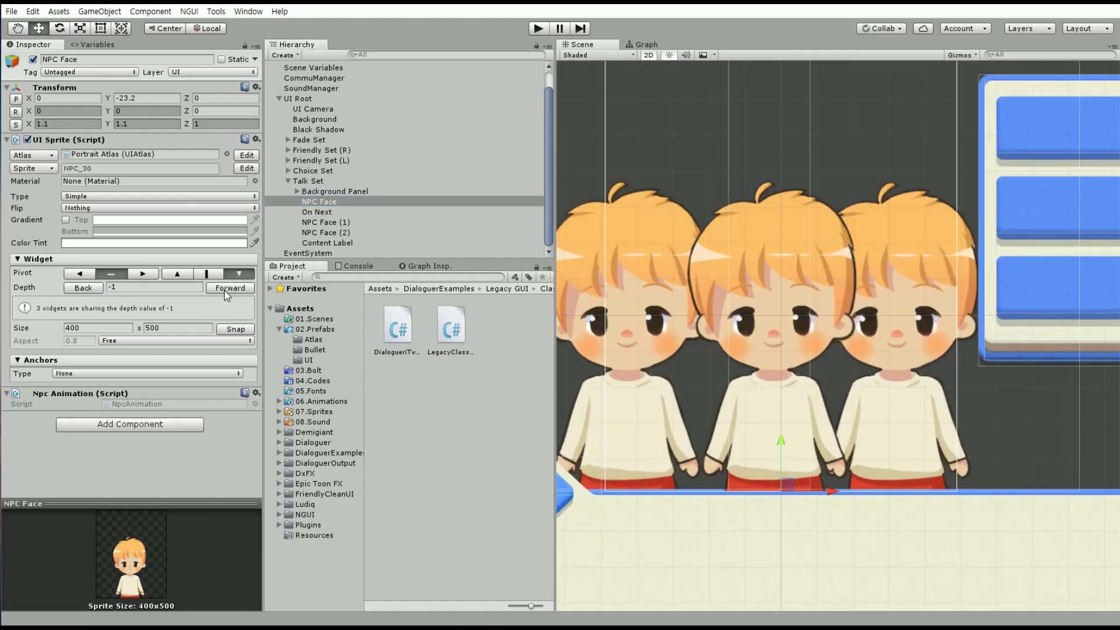
left_click(339, 226)
left_click(334, 236, "shift")
Move both copies up beside NPC Face and rename NPC Face (1) to NPC Face Left
left_click_drag(334, 223, 349, 205)
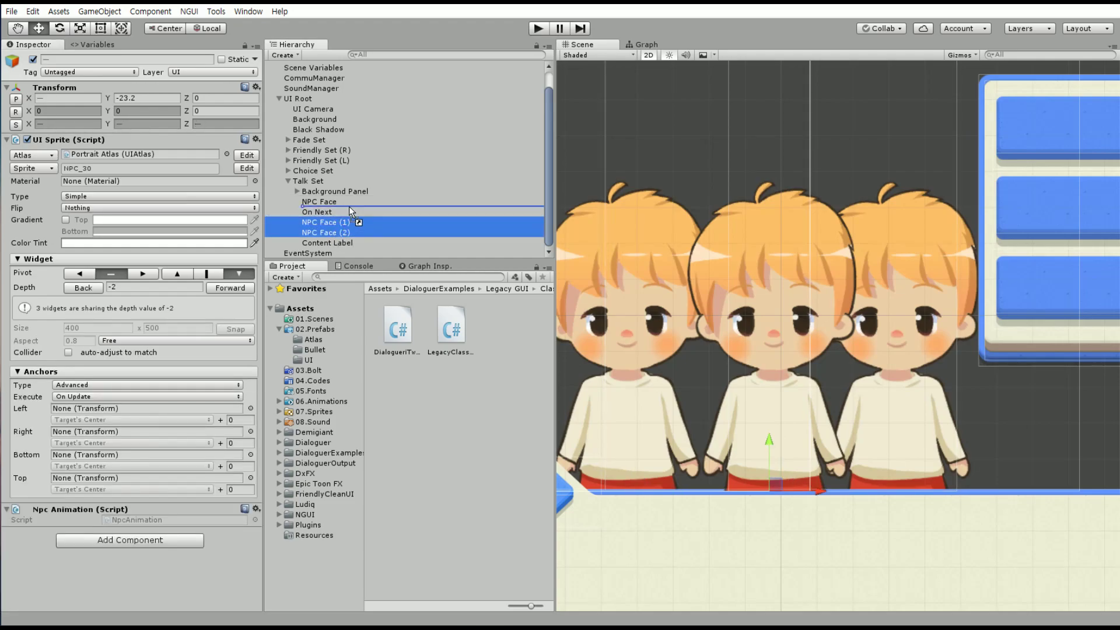
left_click(334, 212)
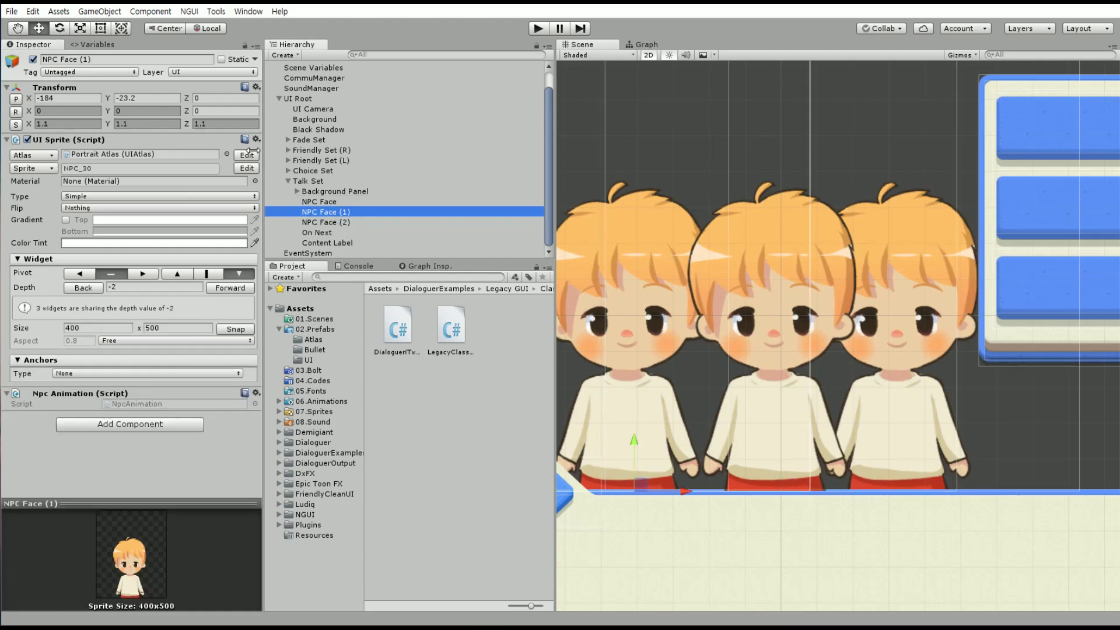
left_click(82, 59)
key("BackSpace")
key("BackSpace")
key("BackSpace")
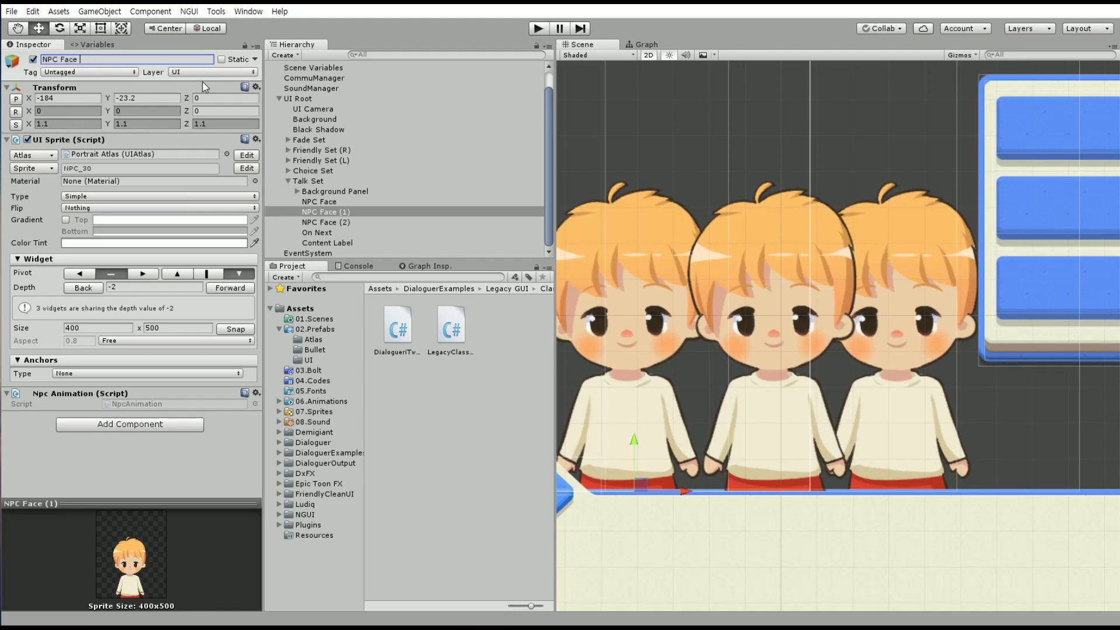
type("Left")
key("Return")
Rename NPC Face (2) to NPC Face Right
left_click(342, 227)
double_click(85, 59)
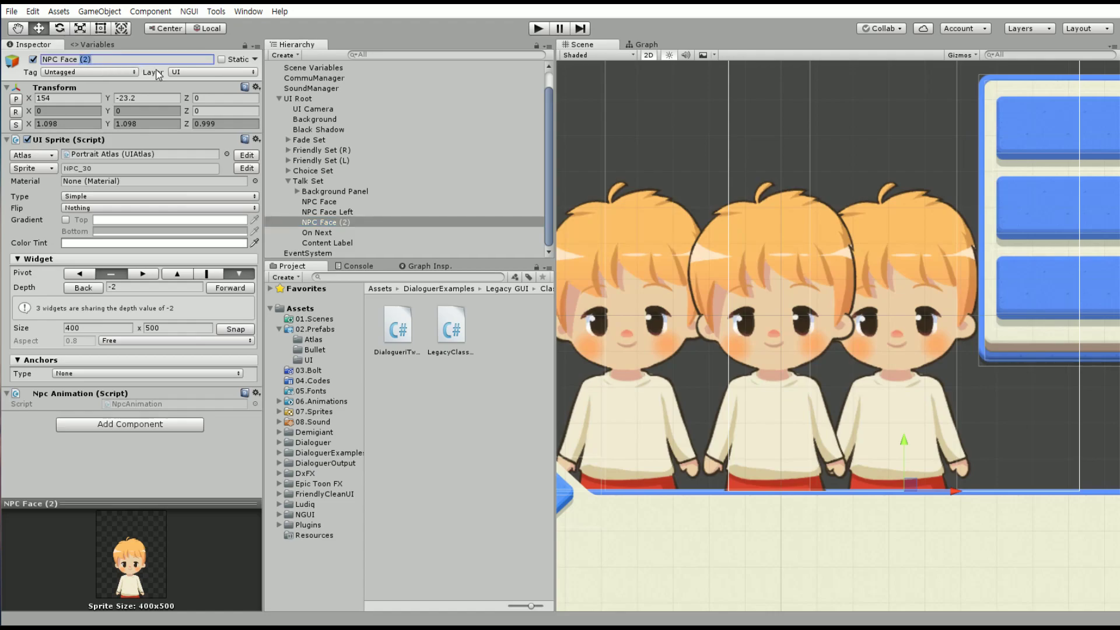
type("Right")
key("Return")
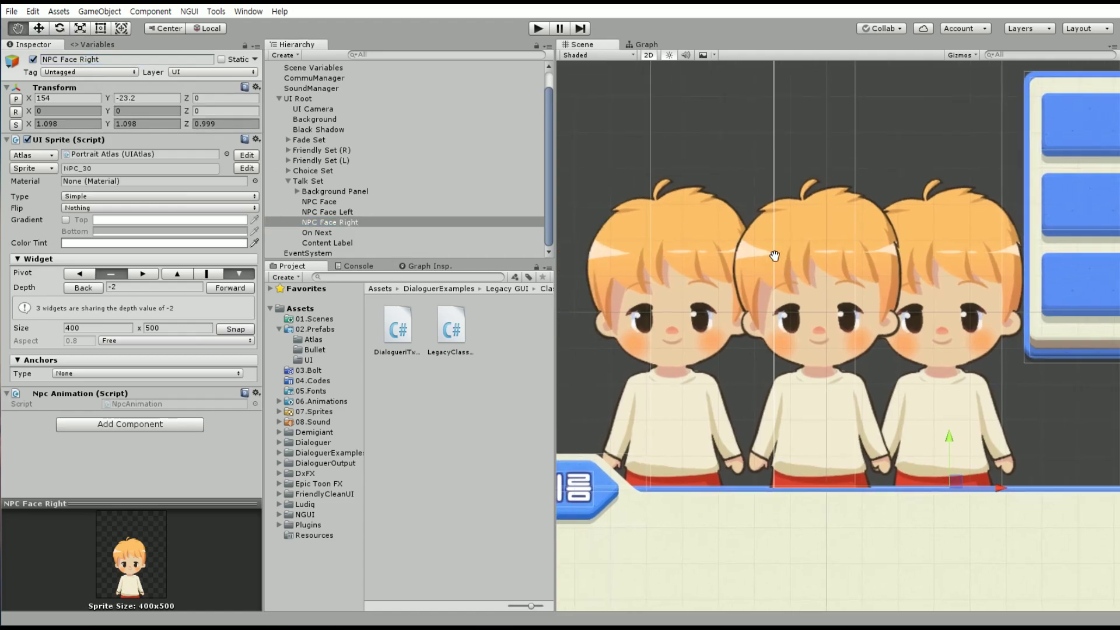
Rename the original to NPC Face Center and widen the Scene view
middle_click_drag(725, 266, 782, 271)
left_click(326, 202)
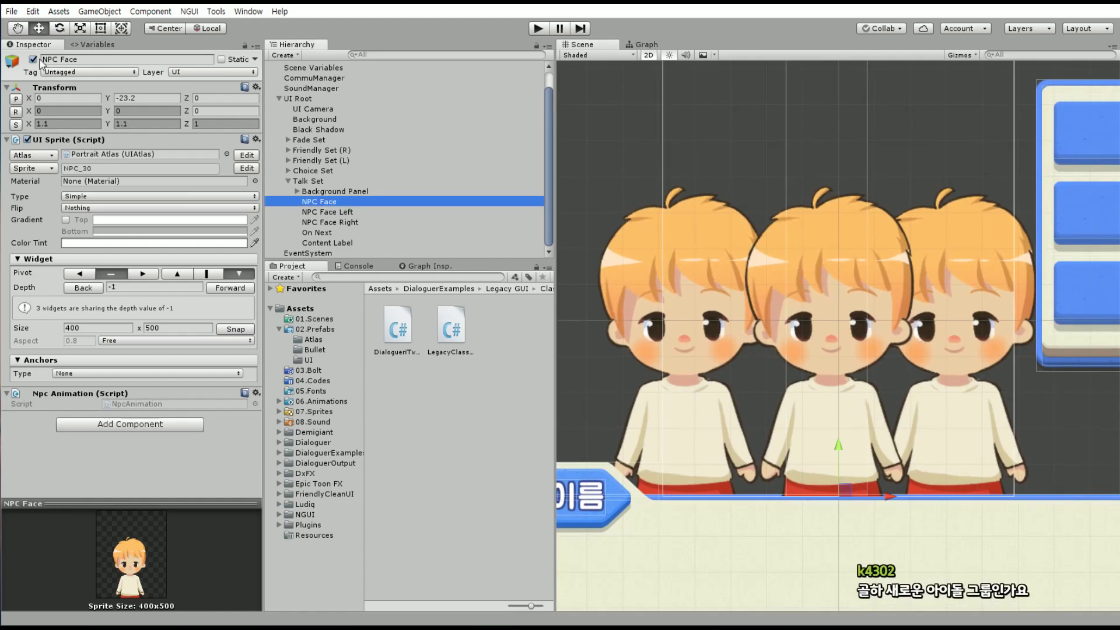
left_click(117, 59)
type("Center")
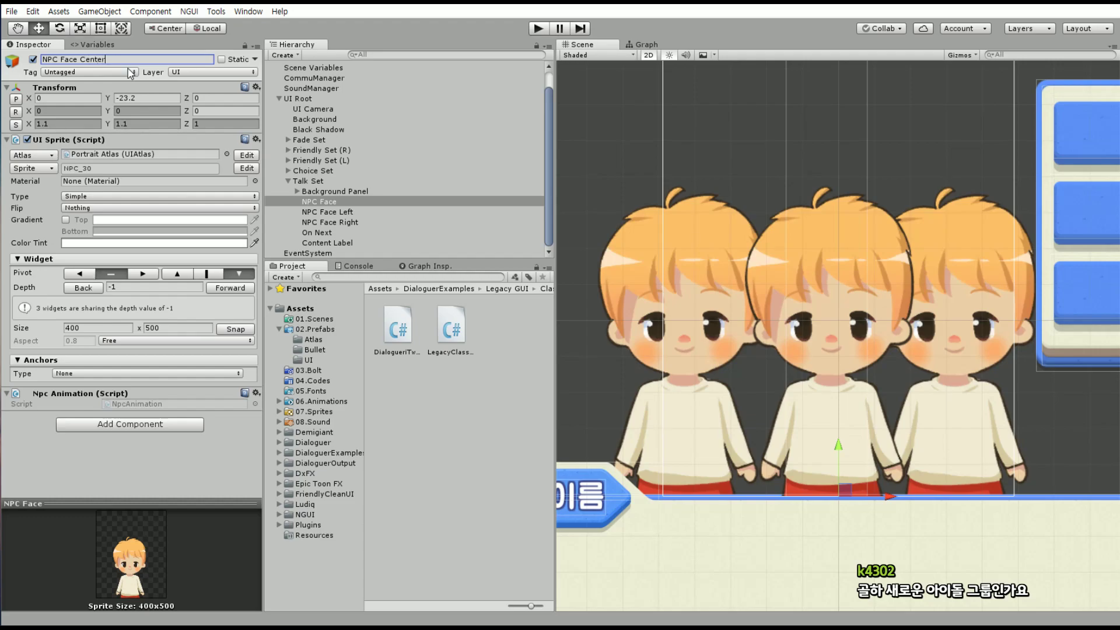
key("Return")
scroll(722, 257, "down", 2)
scroll(775, 285, "down", 3)
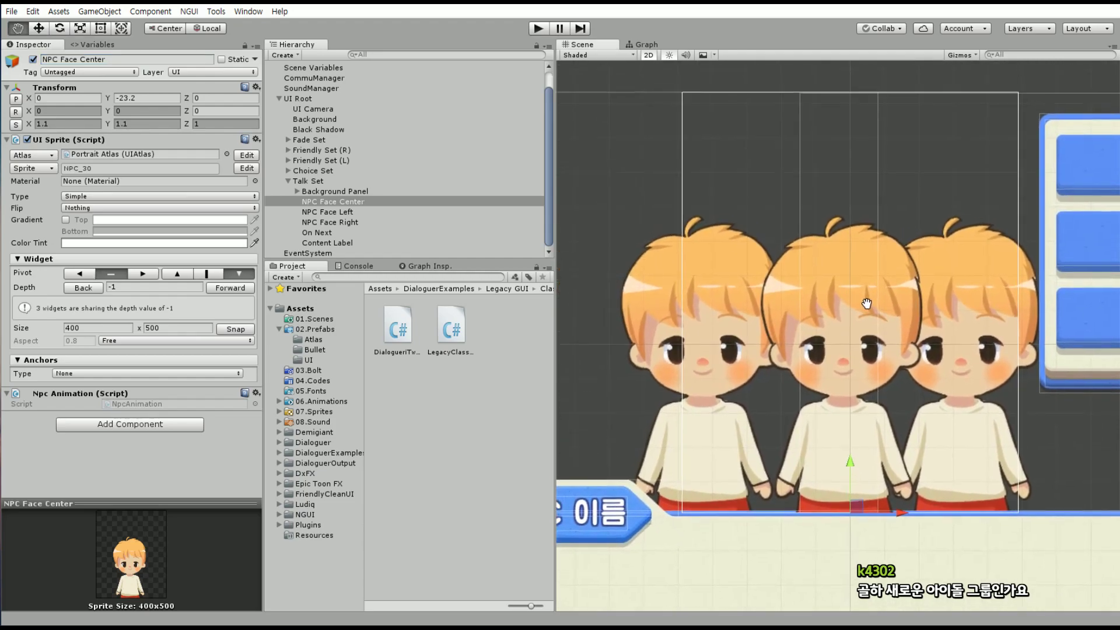
left_click_drag(554, 332, 548, 331)
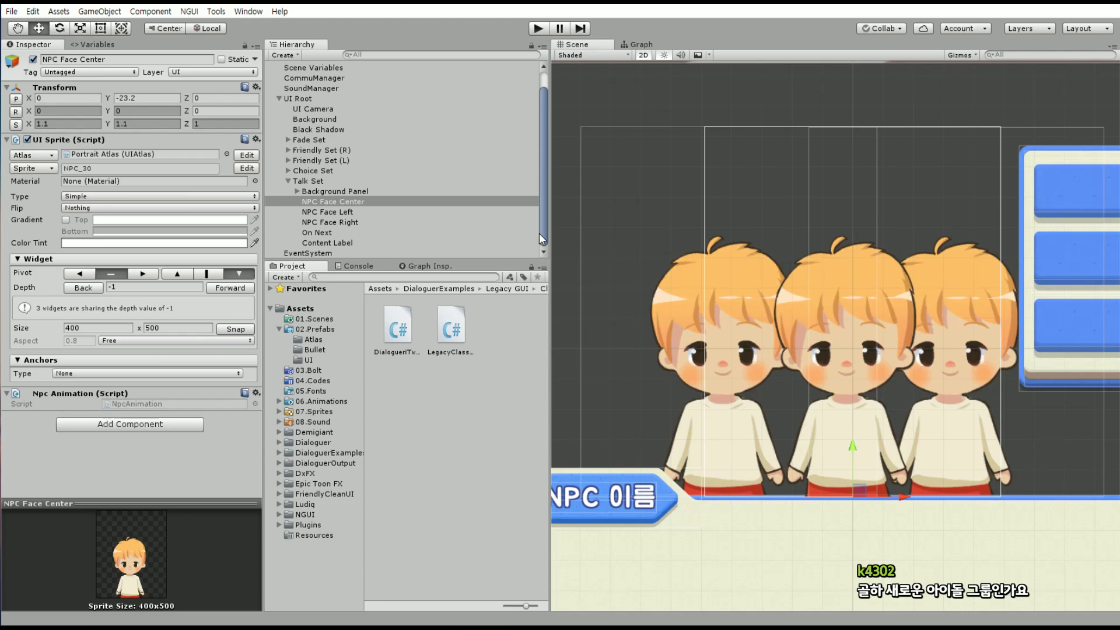
Set NPC Face Left's sprite to NPC_33, the long-haired girl in a pink dress
scroll(539, 233, "up", 2)
scroll(733, 264, "down", 3)
scroll(733, 264, "up", 2)
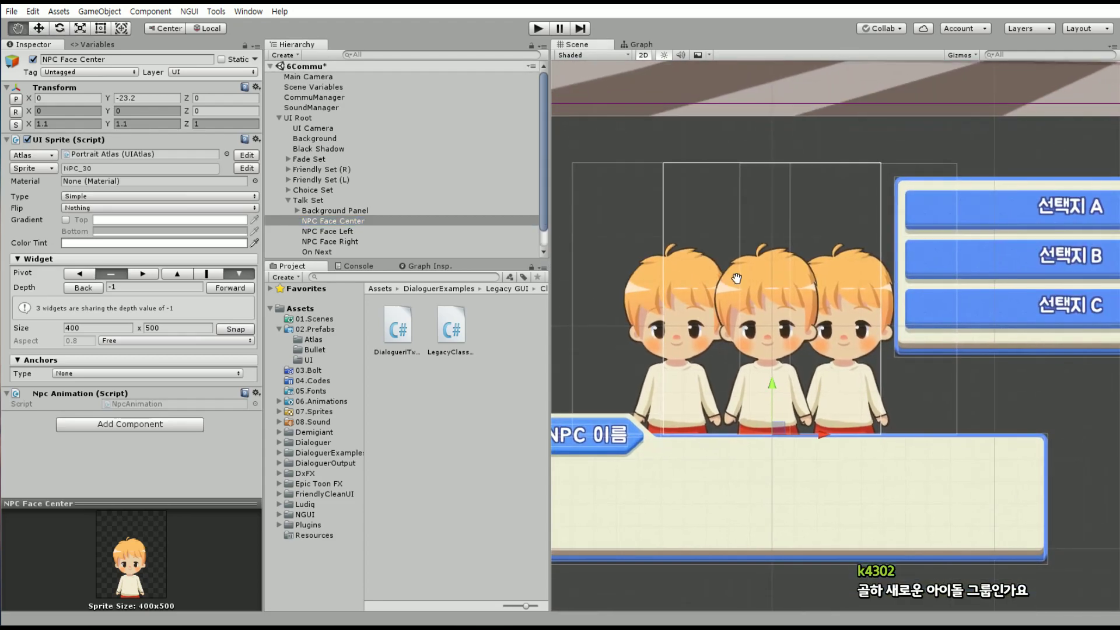
scroll(717, 277, "up", 1)
left_click(353, 232)
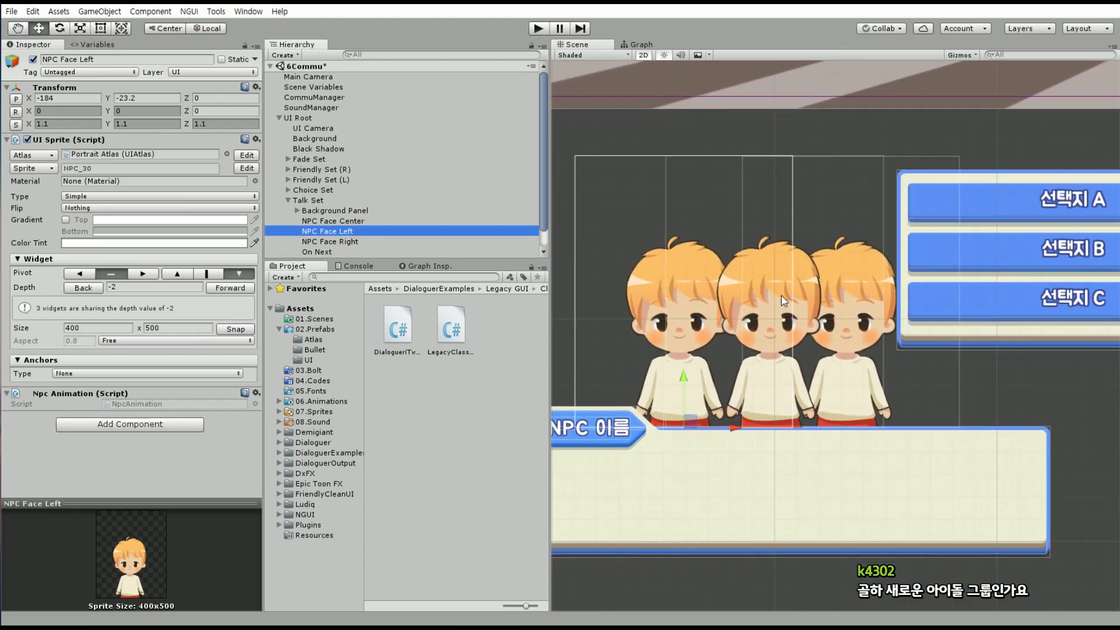
left_click(34, 168)
scroll(365, 369, "down", 2)
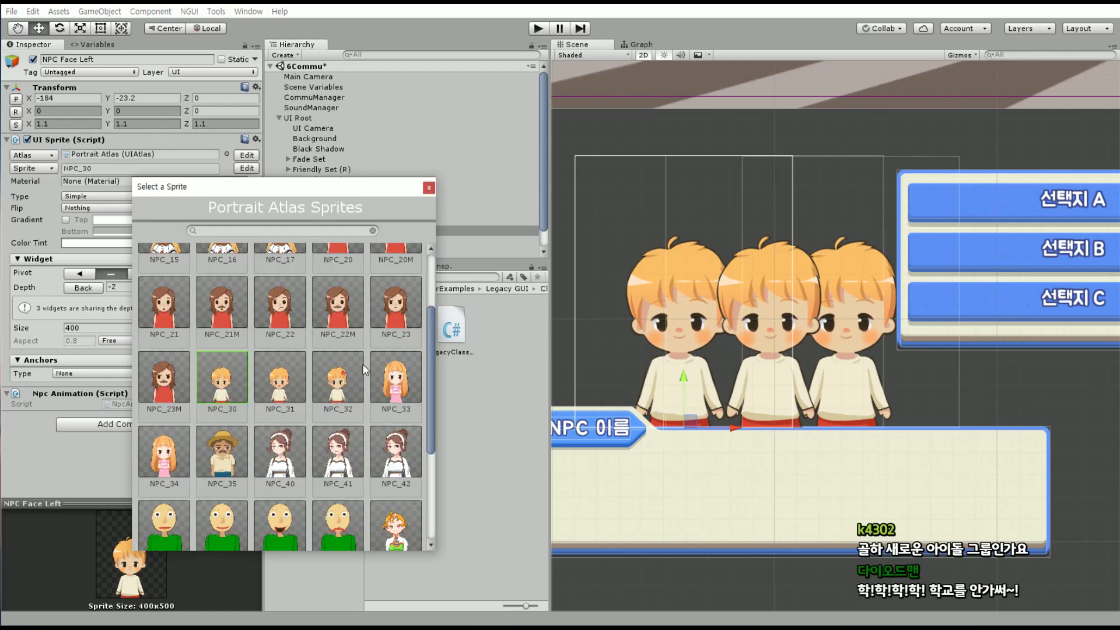
left_click(392, 393)
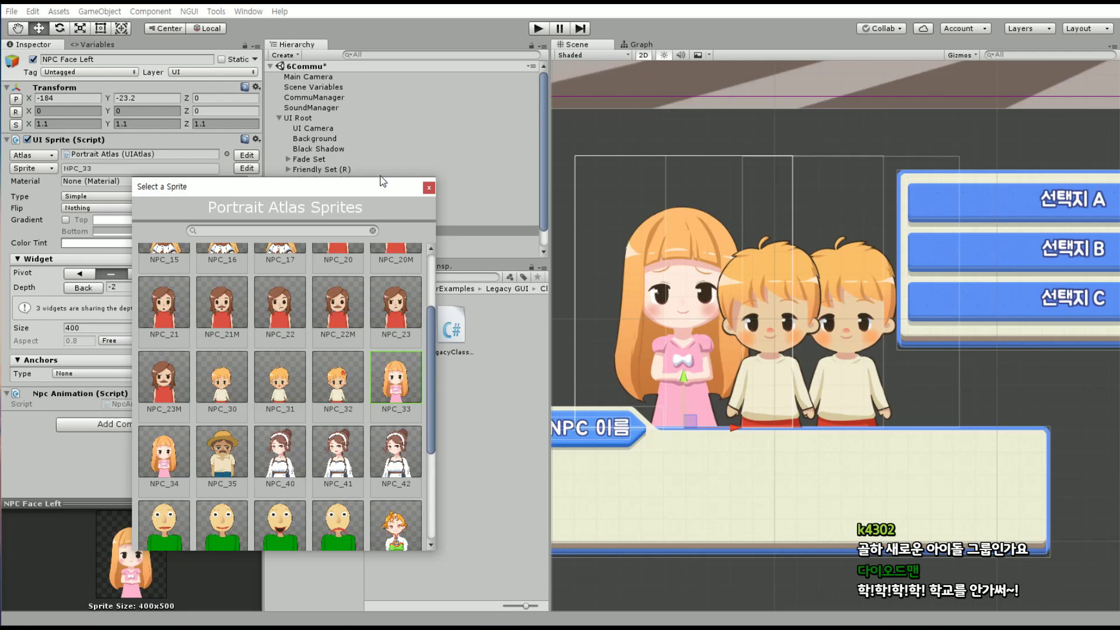
left_click(424, 189)
left_click(822, 200)
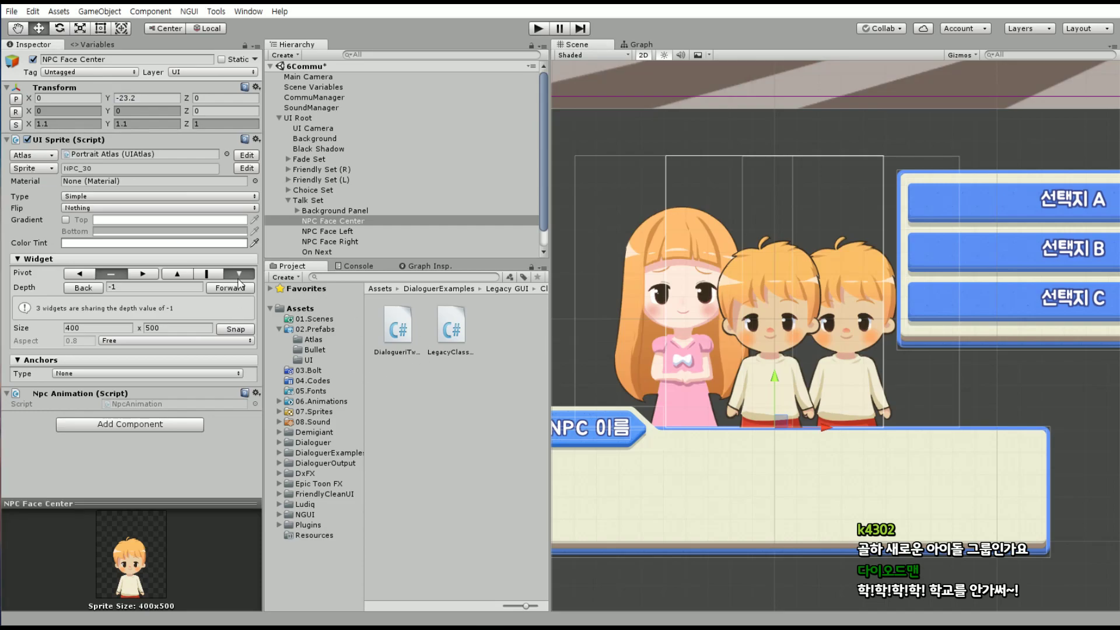
Set NPC Face Right's sprite to NPC_35, the mustached man in a straw hat
left_click(936, 296)
left_click(923, 393)
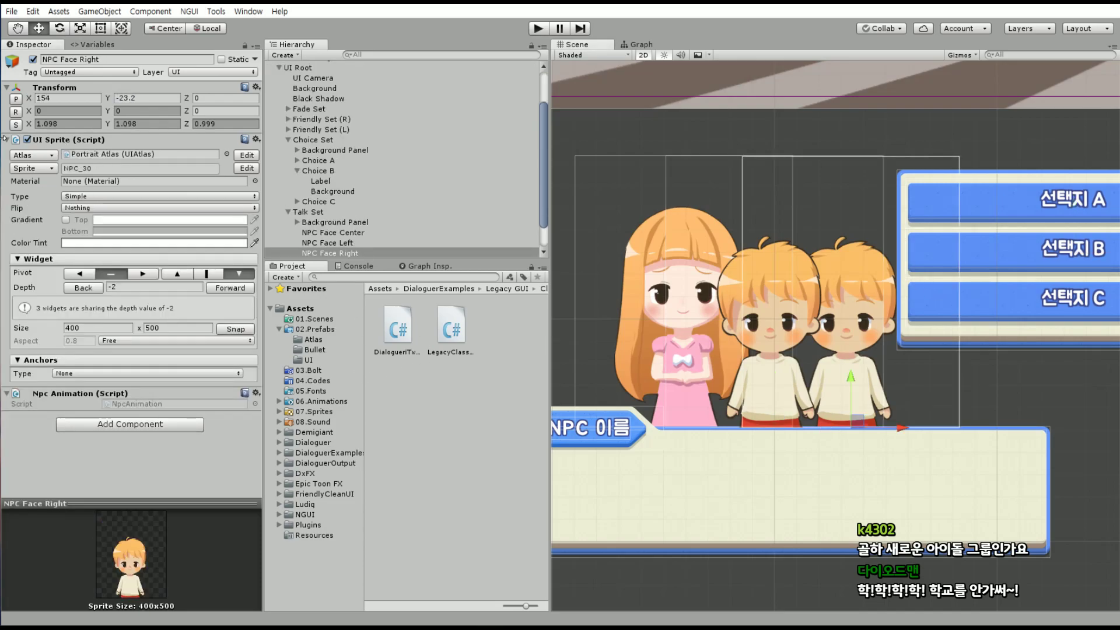
left_click(28, 156)
left_click(49, 169)
left_click(36, 169)
scroll(303, 374, "down", 3)
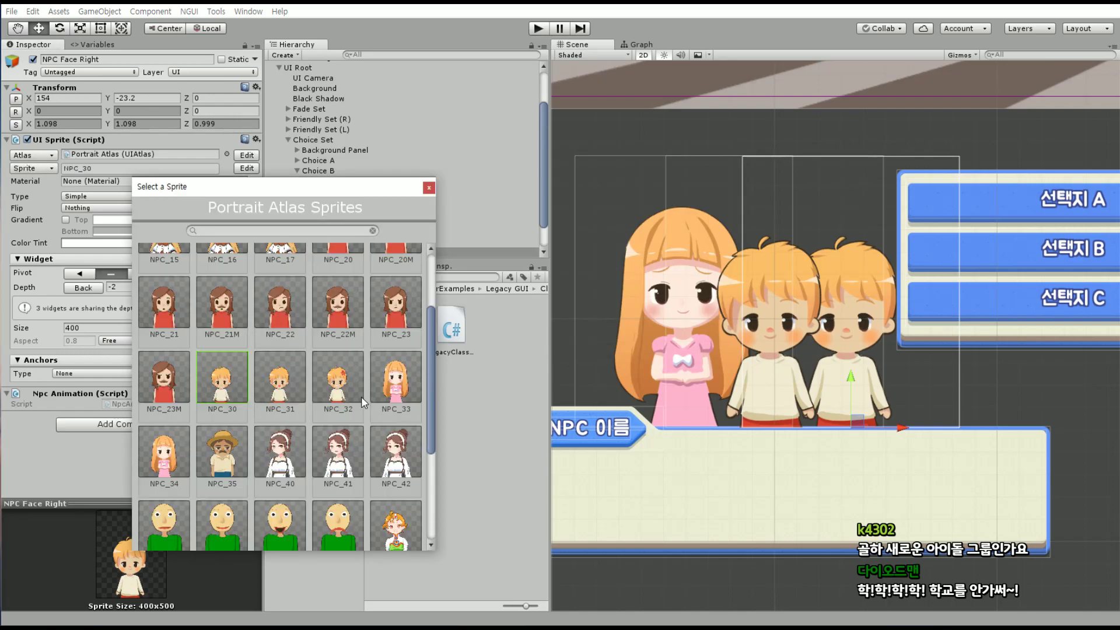
scroll(328, 399, "down", 2)
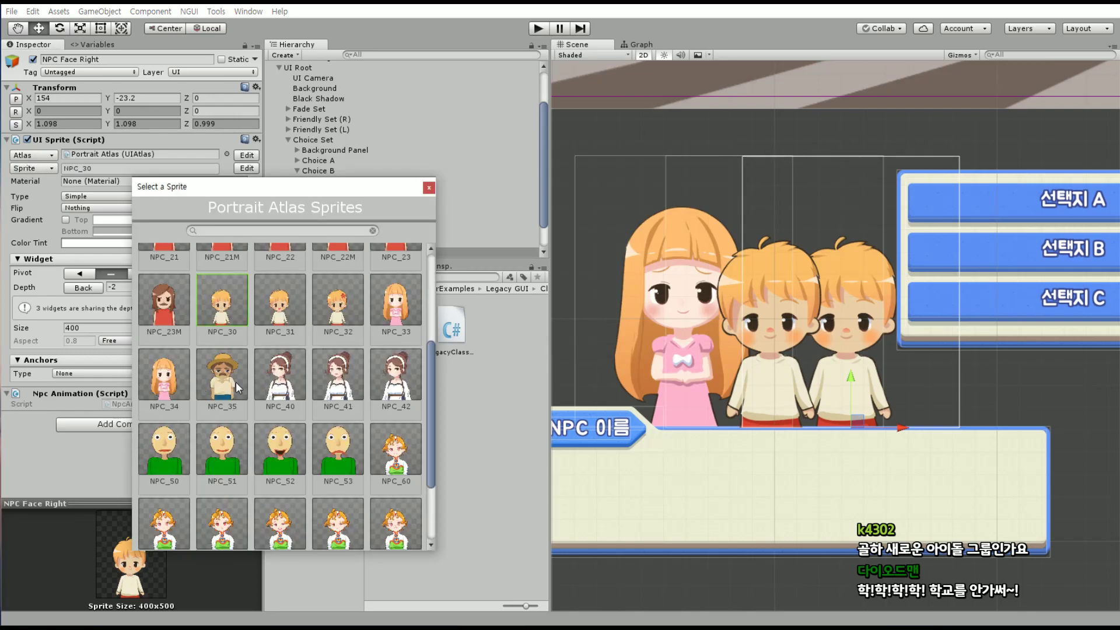
left_click(236, 382)
left_click(233, 378)
scroll(851, 380, "up", 3)
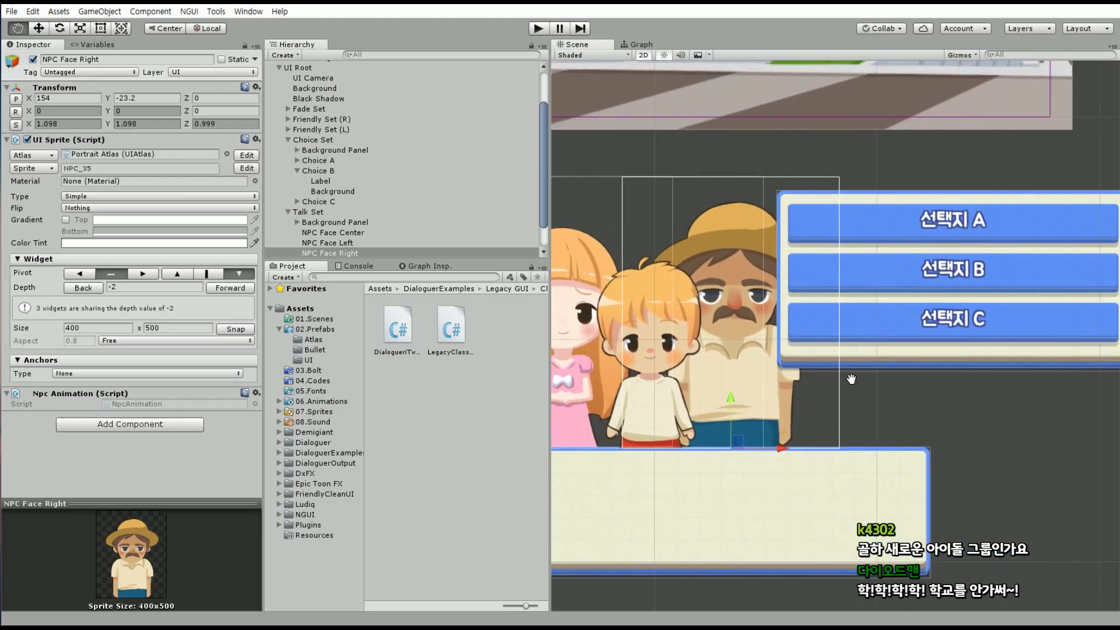
scroll(852, 380, "up", 2)
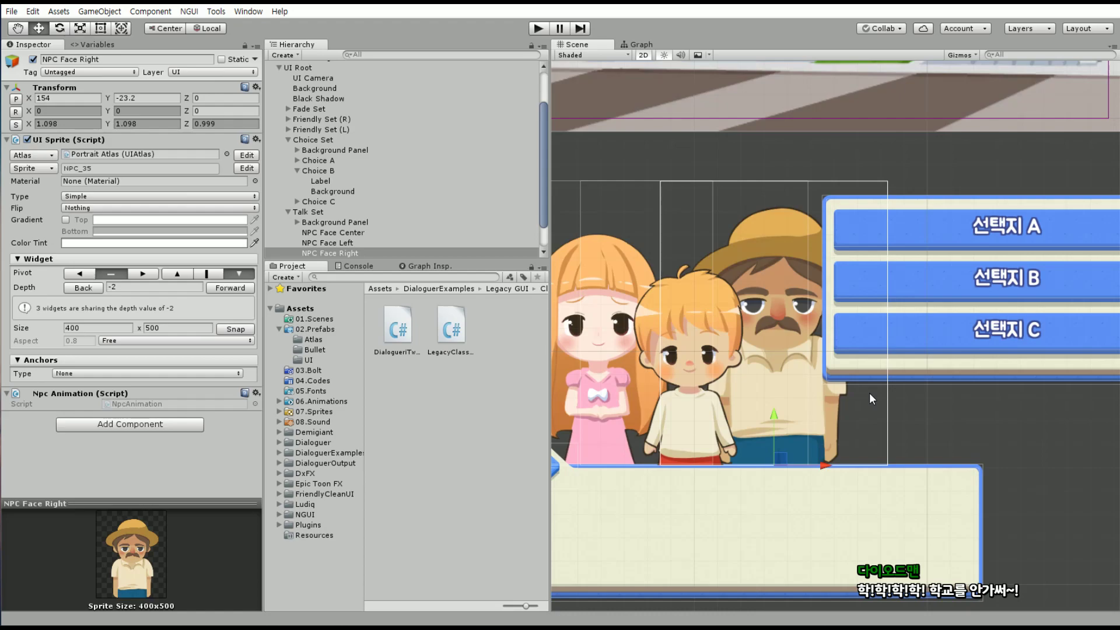
middle_click_drag(737, 338, 774, 333)
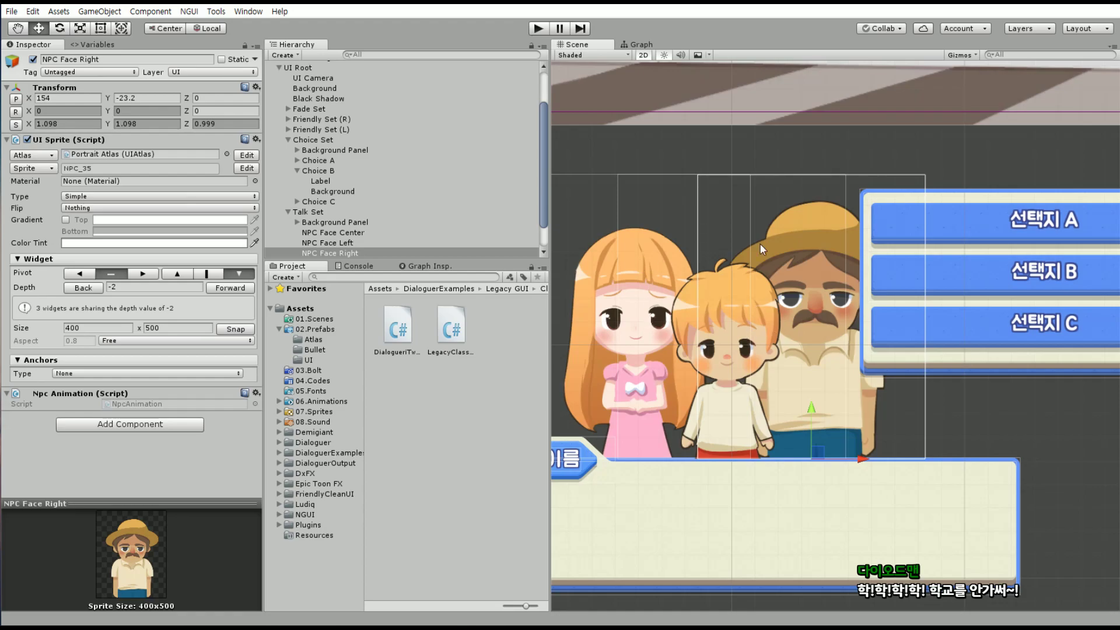
scroll(704, 239, "up", 2)
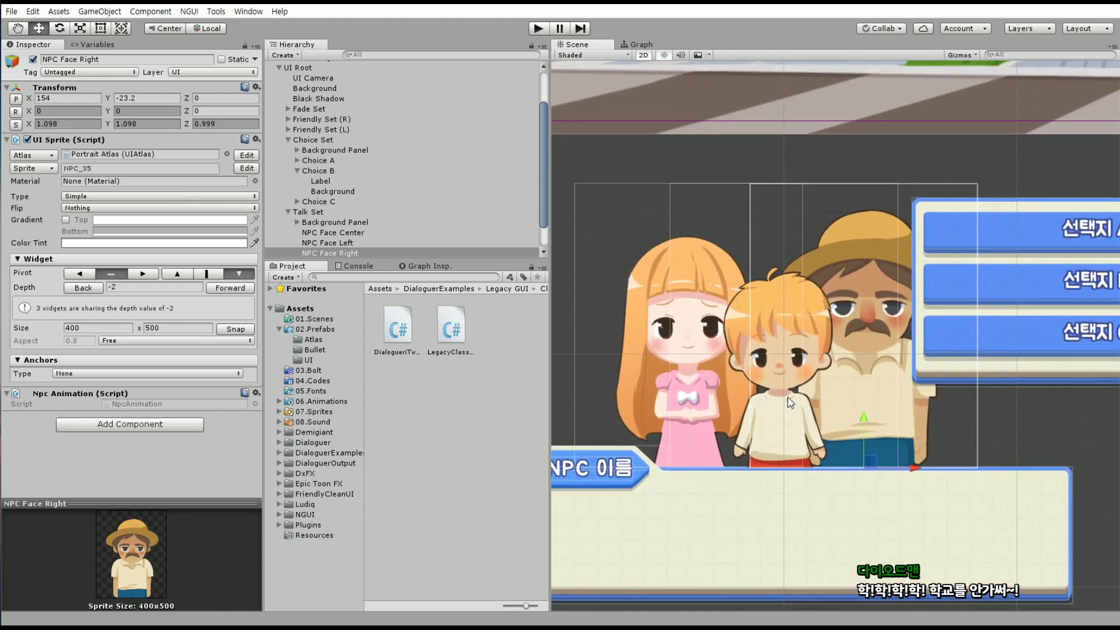
scroll(791, 399, "up", 2)
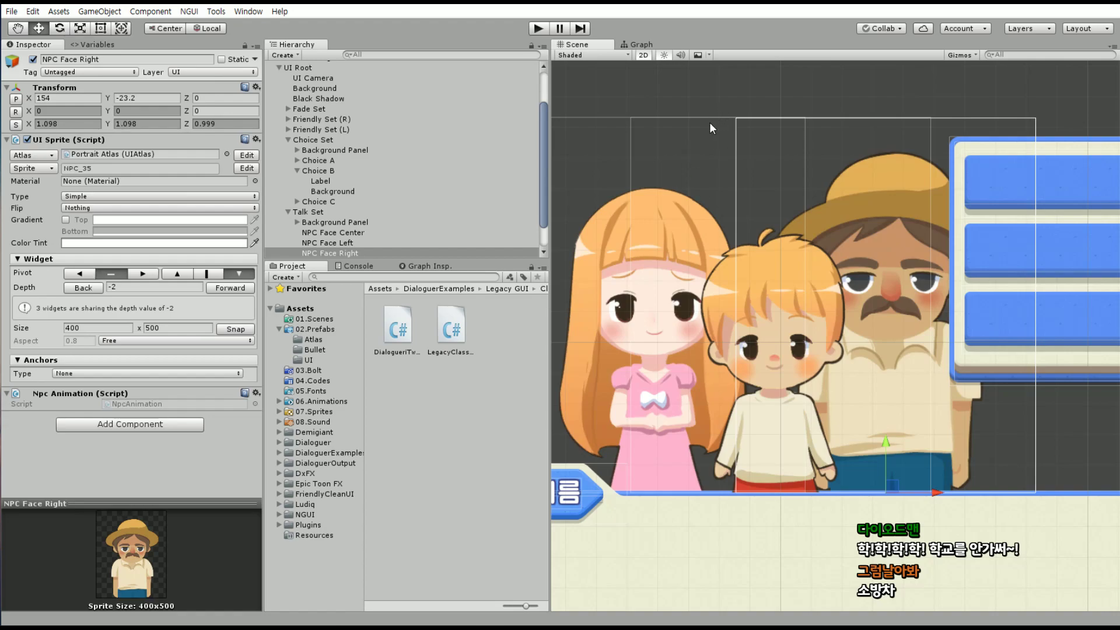
left_click(714, 124)
middle_click_drag(807, 117, 788, 135)
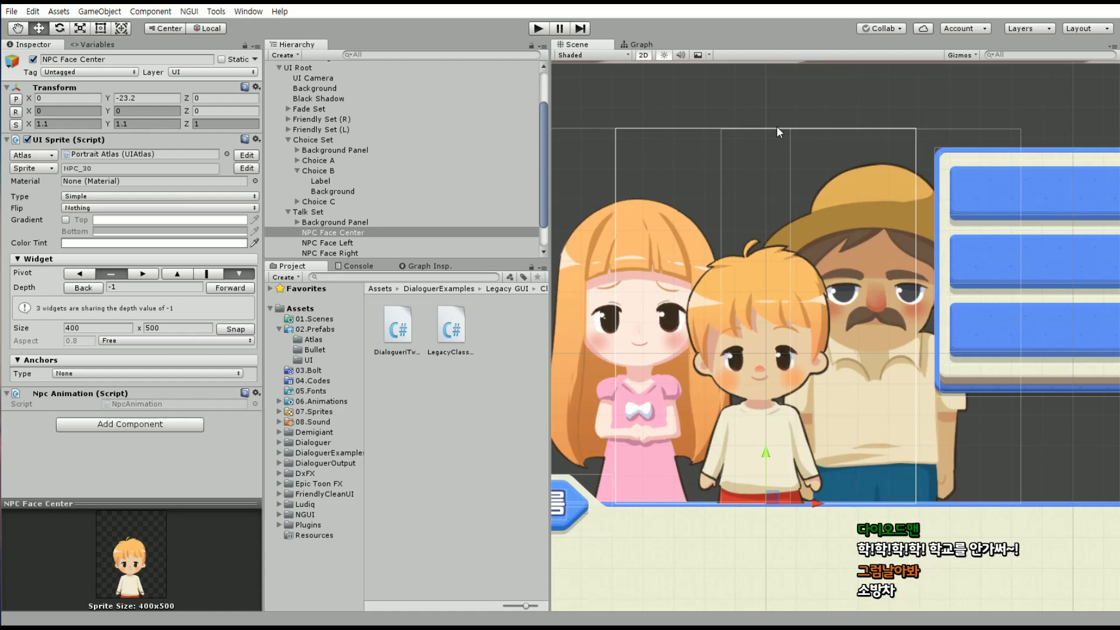
key("f")
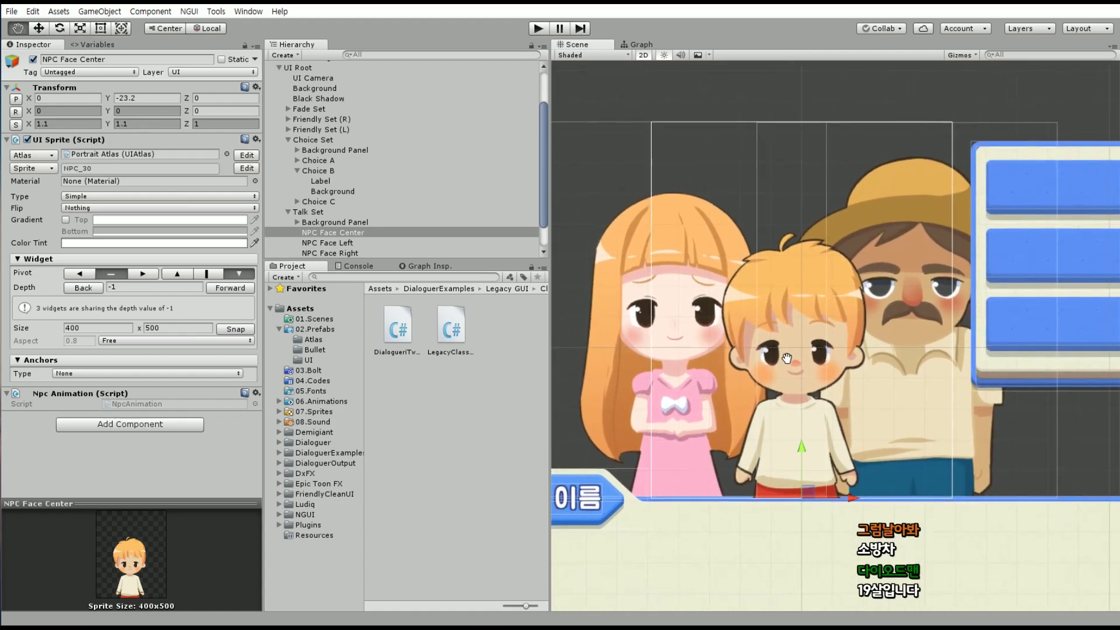
scroll(725, 368, "up", 2)
scroll(743, 324, "up", 1)
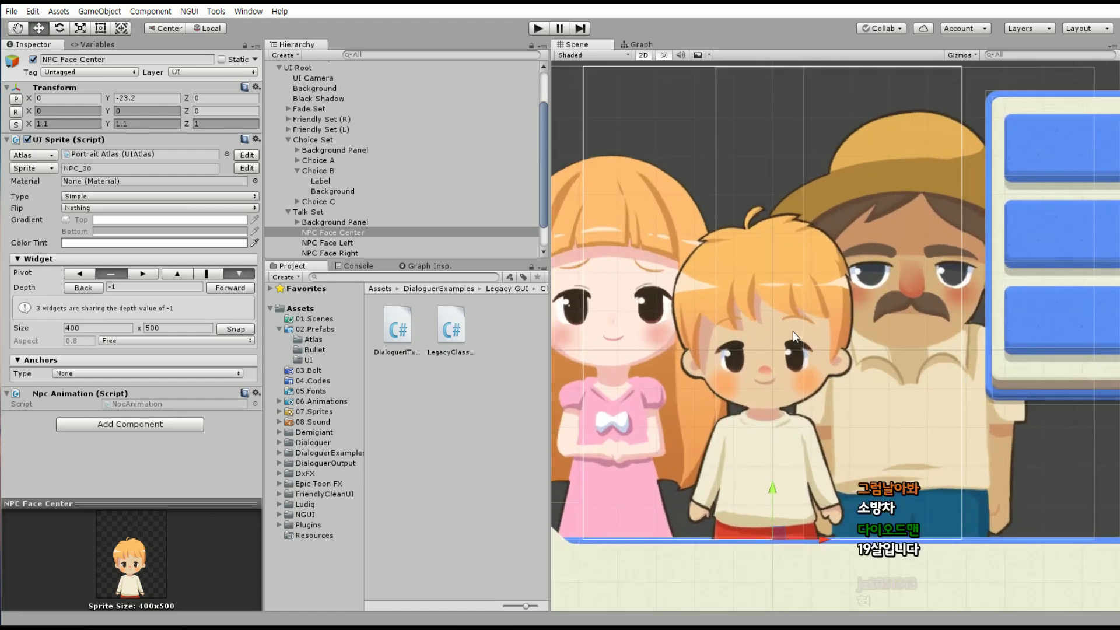
left_click(362, 243)
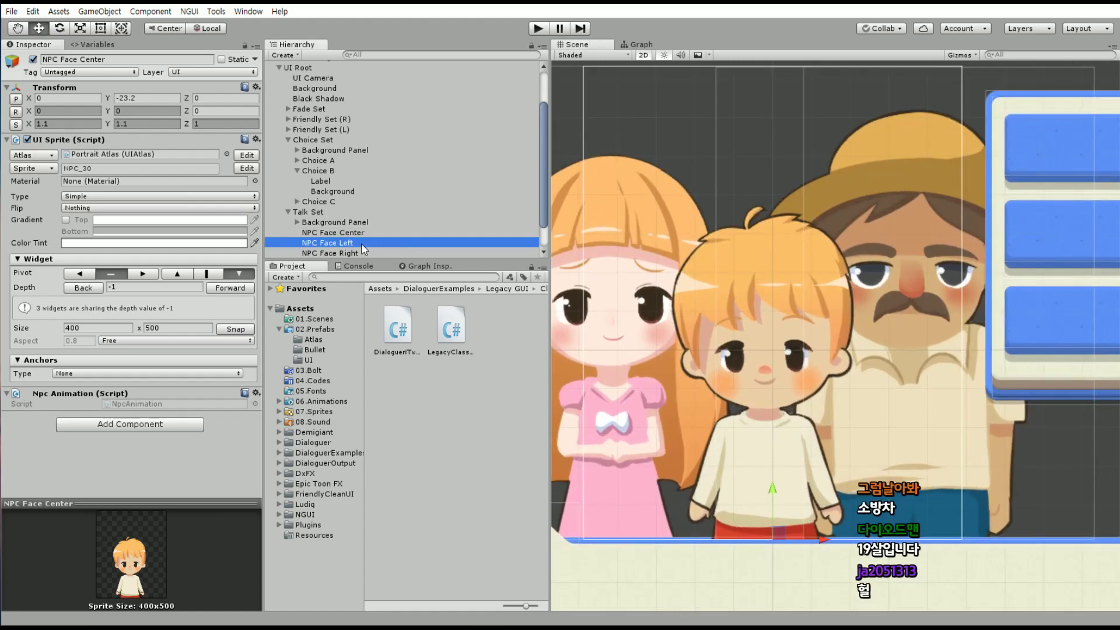
scroll(786, 262, "down", 2)
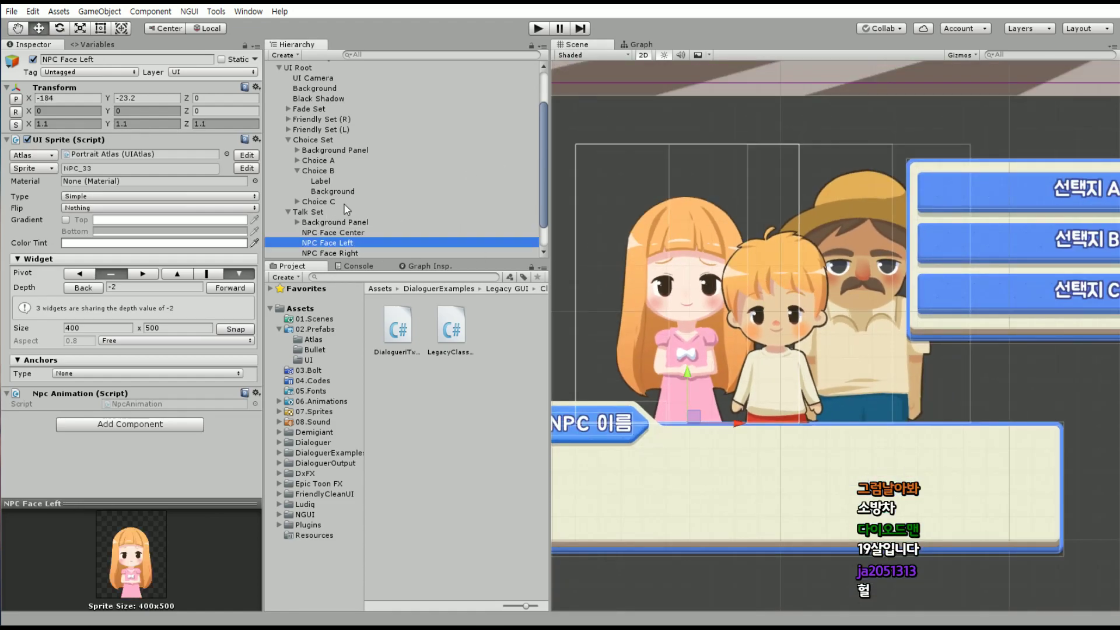
scroll(319, 96, "up", 2)
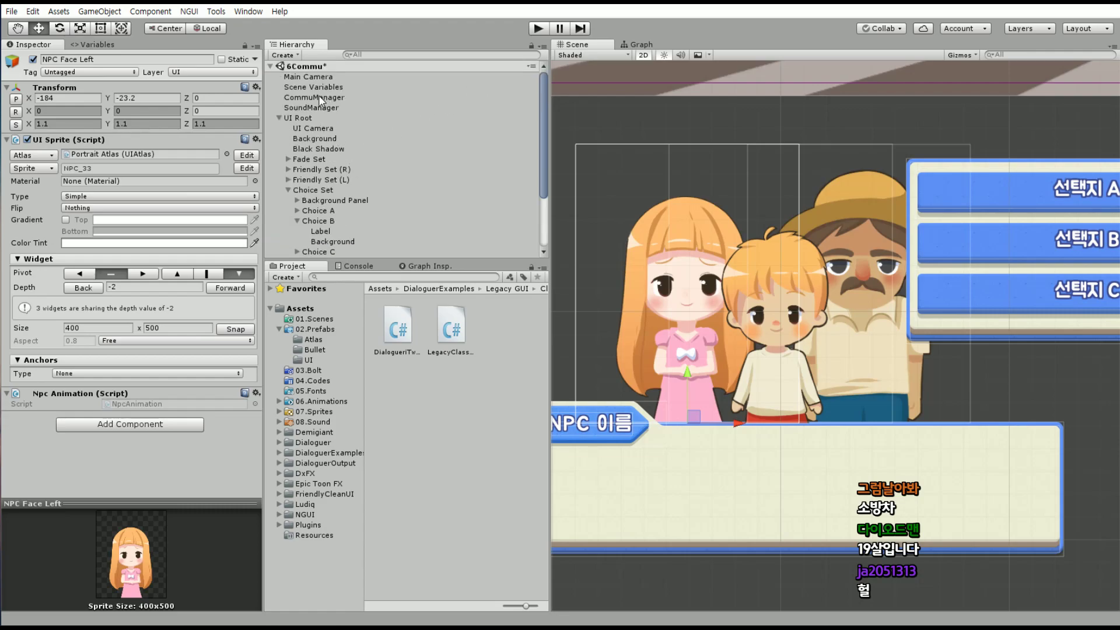
left_click(279, 118)
left_click(279, 118)
left_click(323, 97)
left_click(647, 46)
scroll(862, 281, "down", 6)
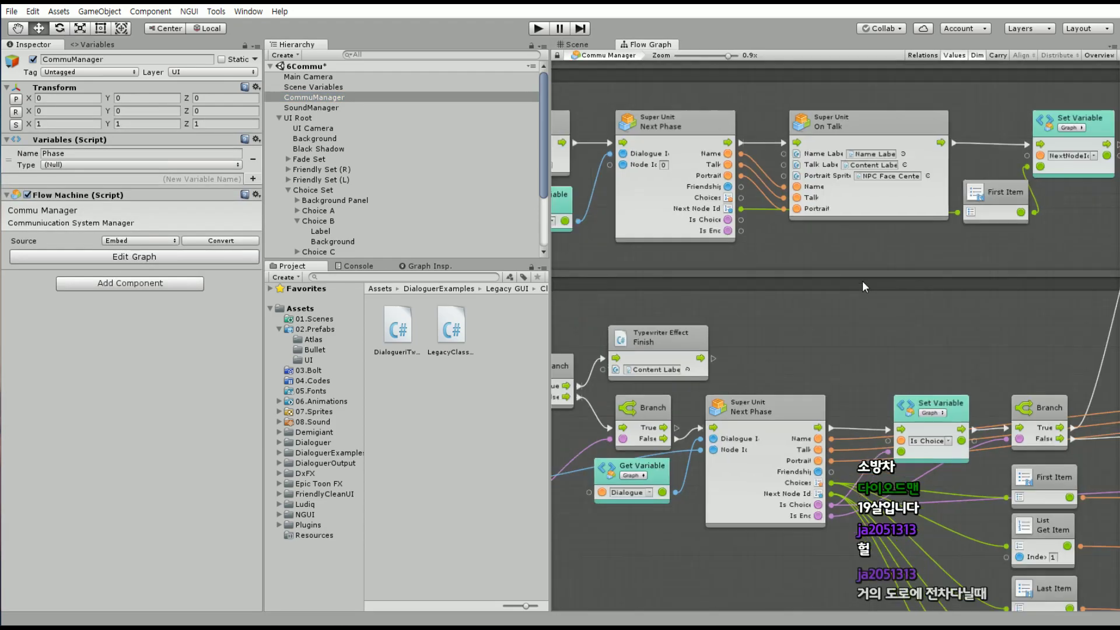
scroll(858, 302, "up", 5)
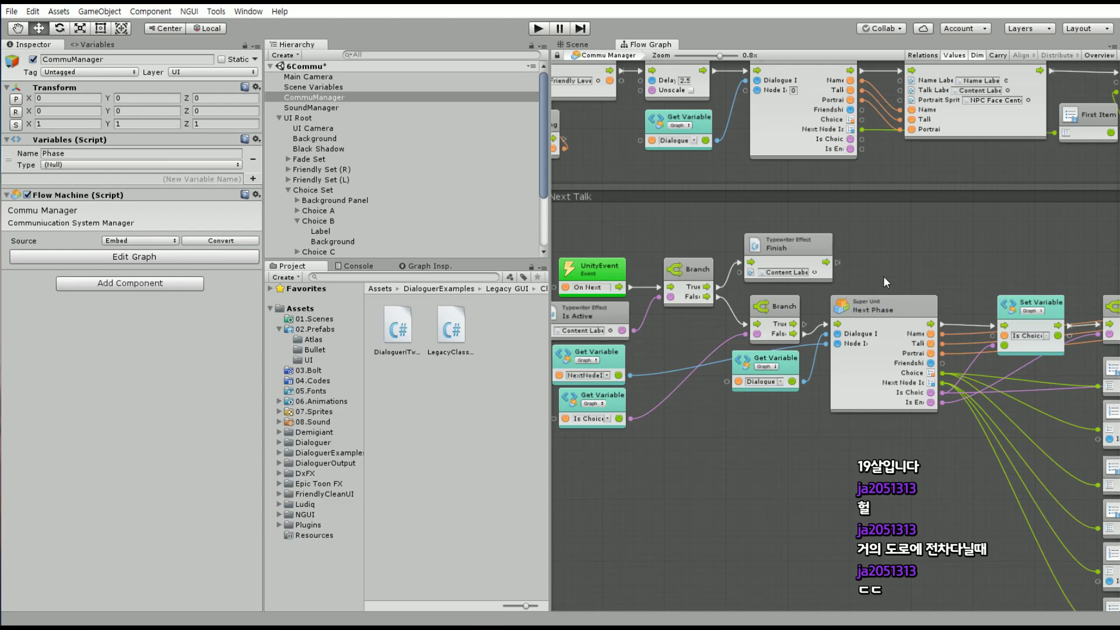
middle_click_drag(887, 282, 776, 353)
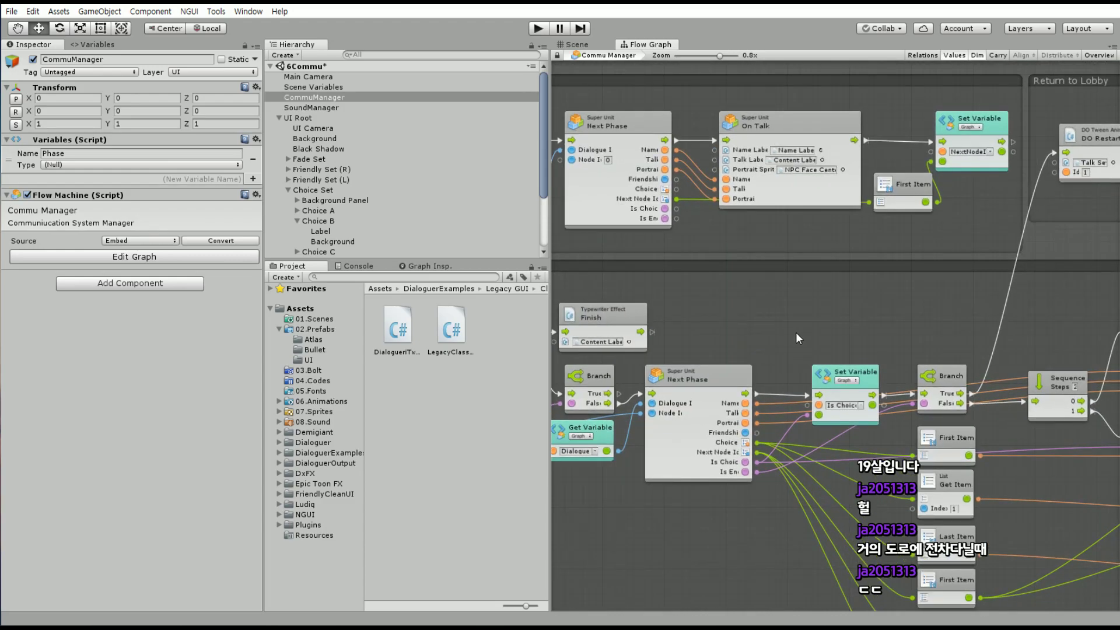
left_click(573, 45)
scroll(692, 317, "up", 3)
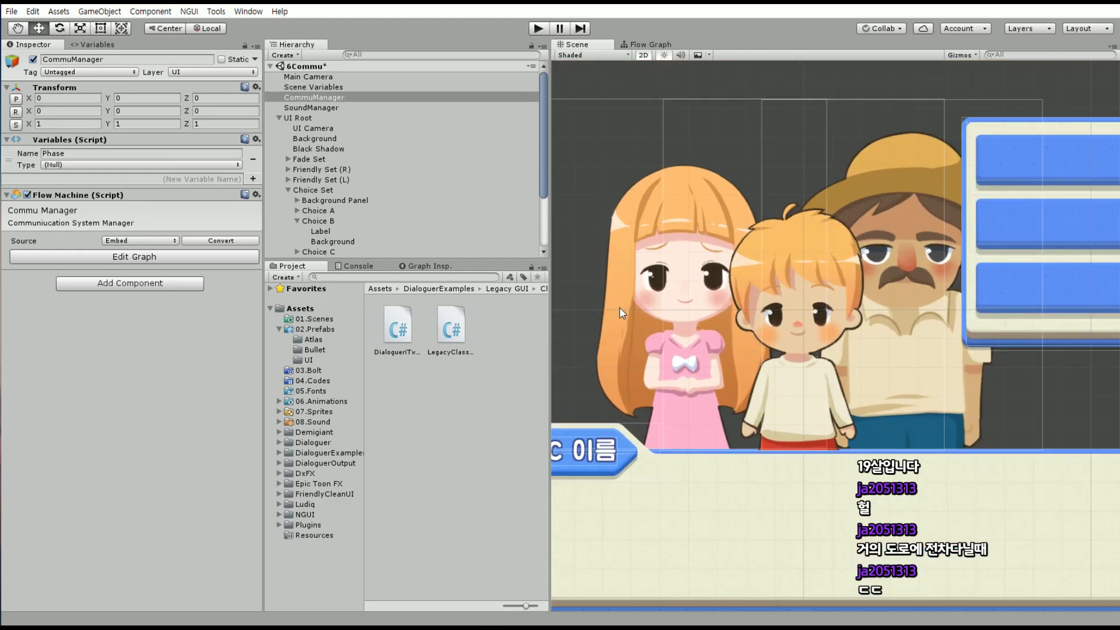
Inspect the girl and hatted-man portraits by selecting them in the Scene view
left_click(620, 307)
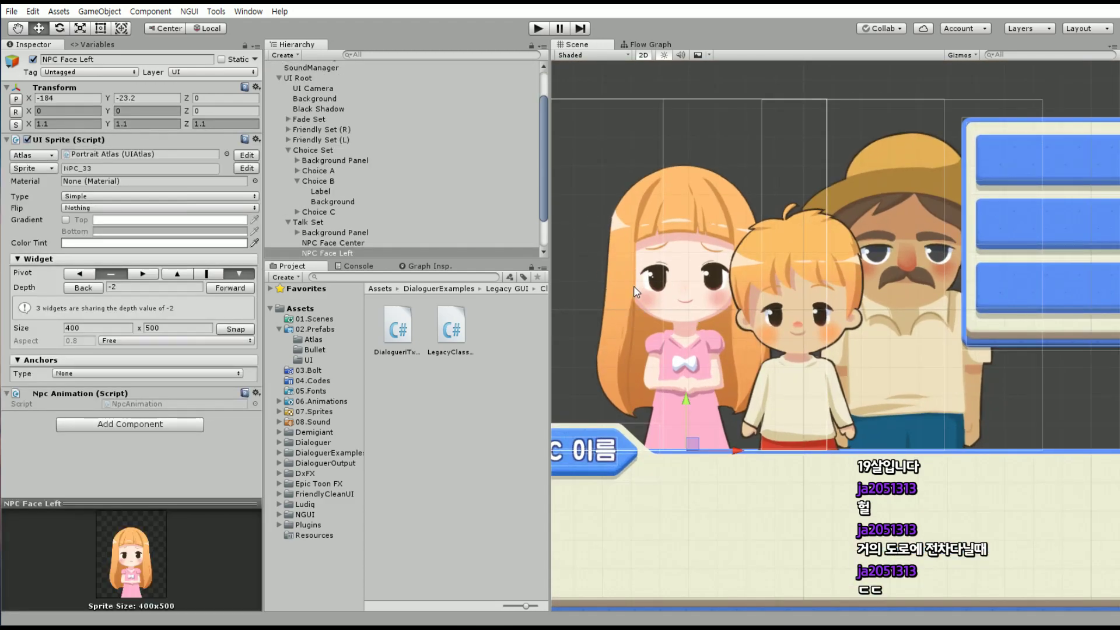
middle_click_drag(628, 296, 689, 286)
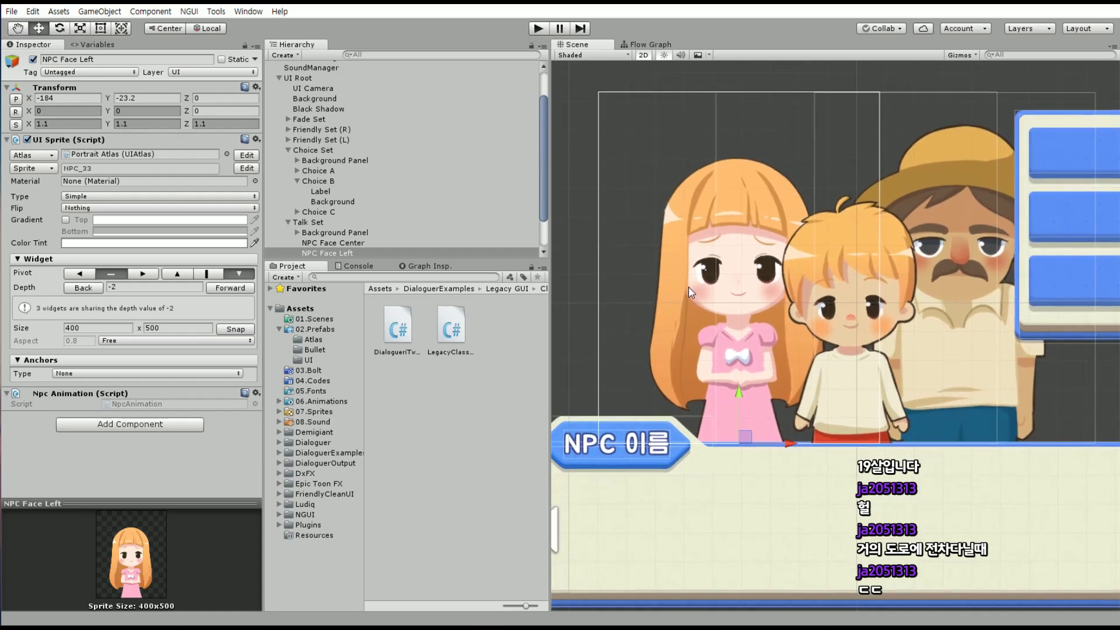
middle_click_drag(635, 224, 556, 214)
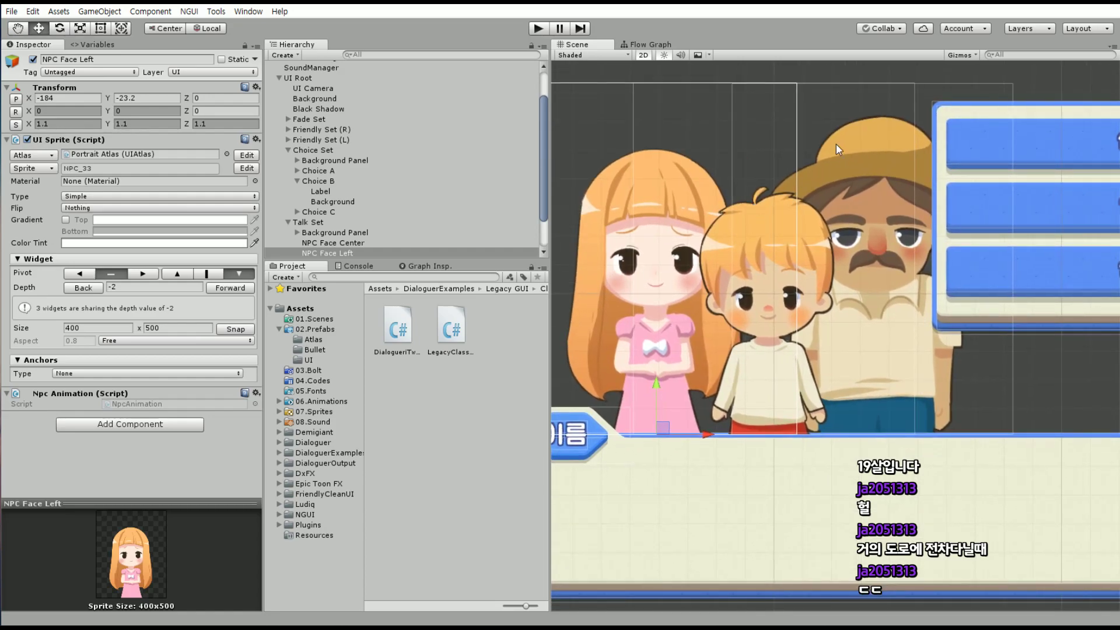
left_click(853, 138)
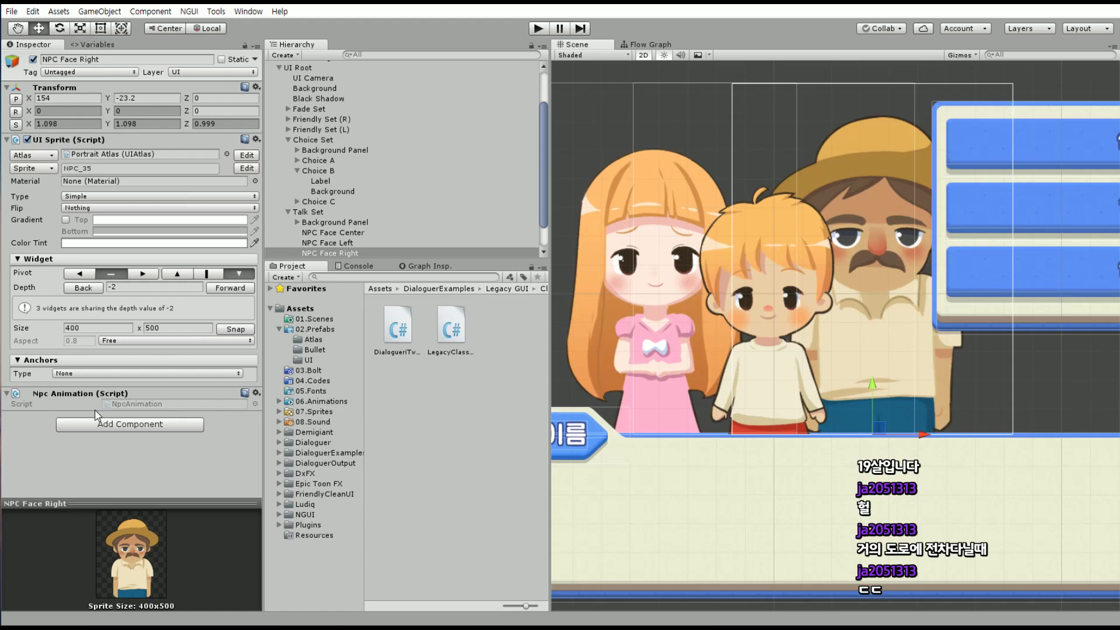
scroll(650, 261, "up", 3)
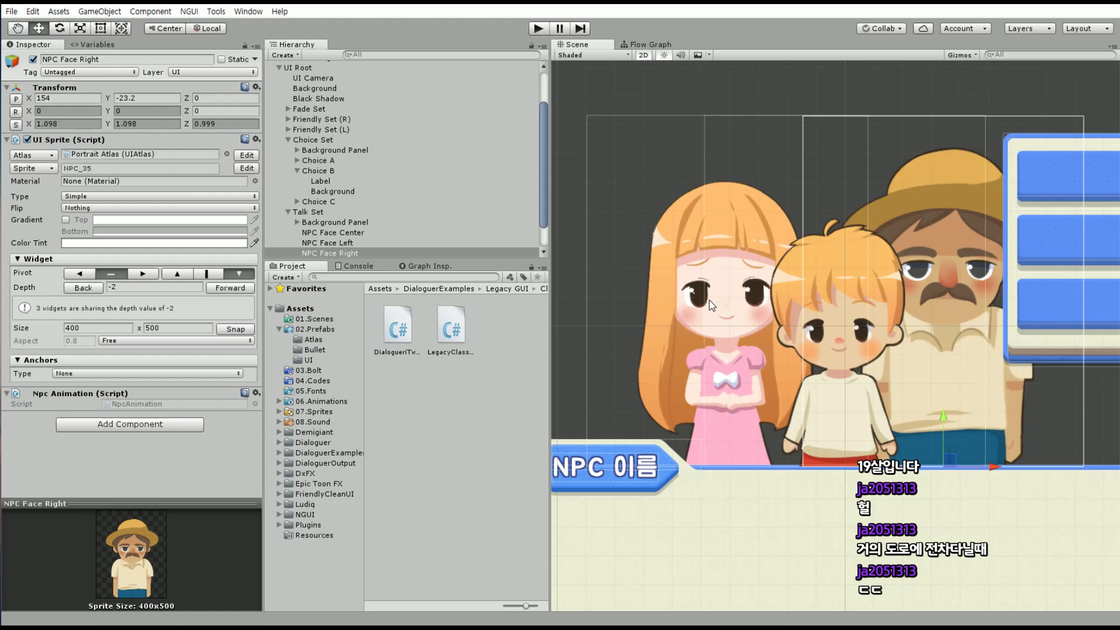
left_click(796, 168)
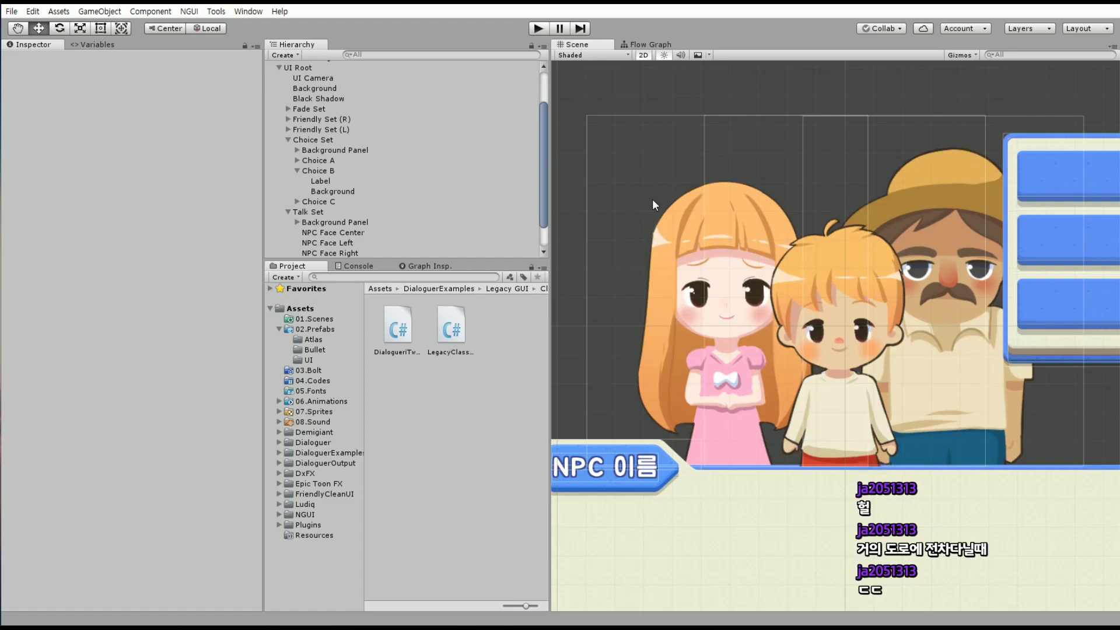
left_click(643, 133)
middle_click_drag(743, 99, 723, 100)
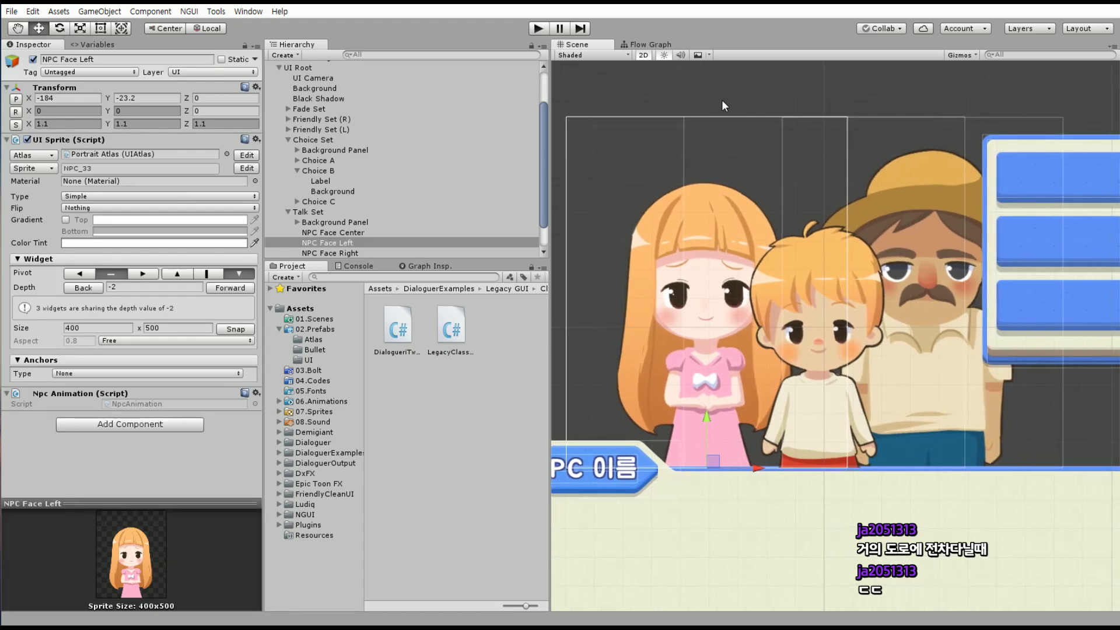
left_click(721, 100)
Collapse the Choice Set group in the Hierarchy and select NPC Face Right
left_click(293, 242)
scroll(293, 215, "down", 1)
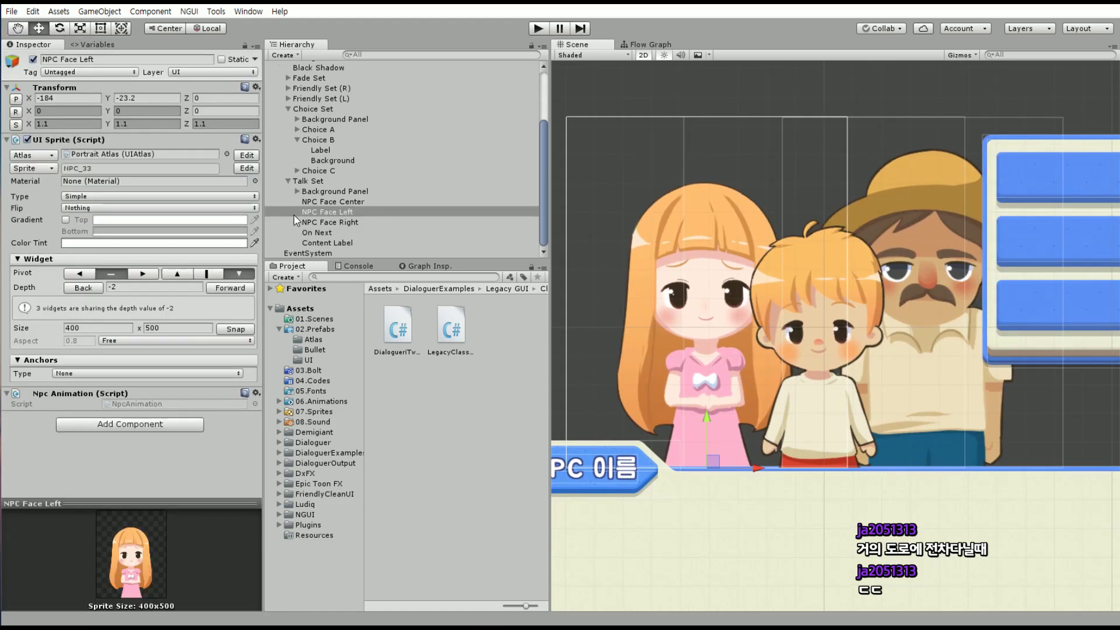
left_click(288, 109)
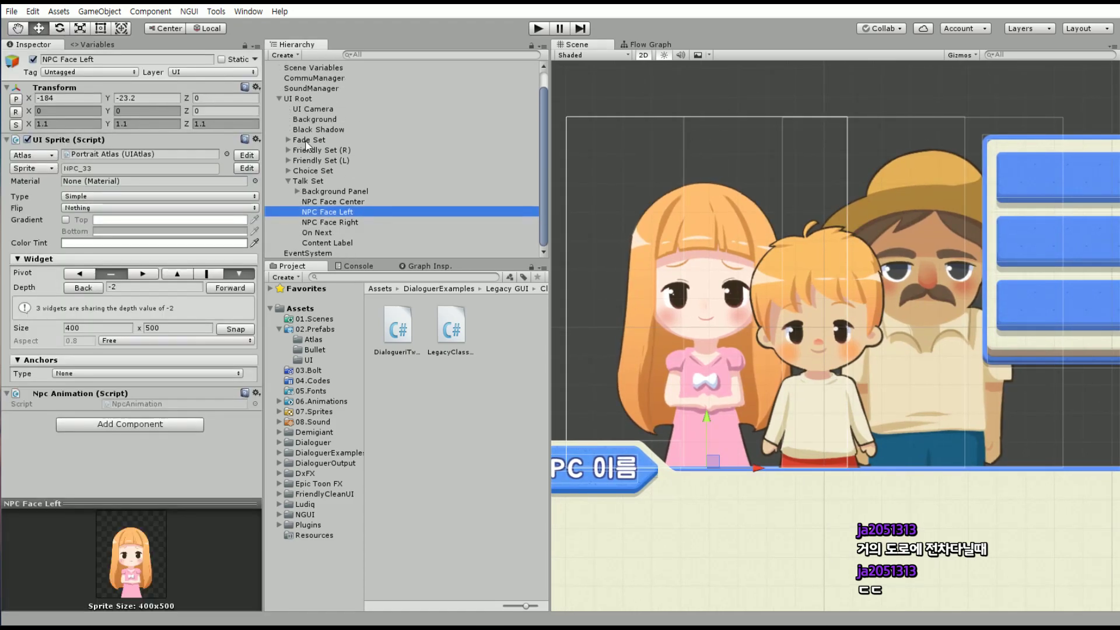
left_click(359, 220)
Drag the tint alpha to 0 for NPC Face Right and then NPC Face Left
left_click(159, 245)
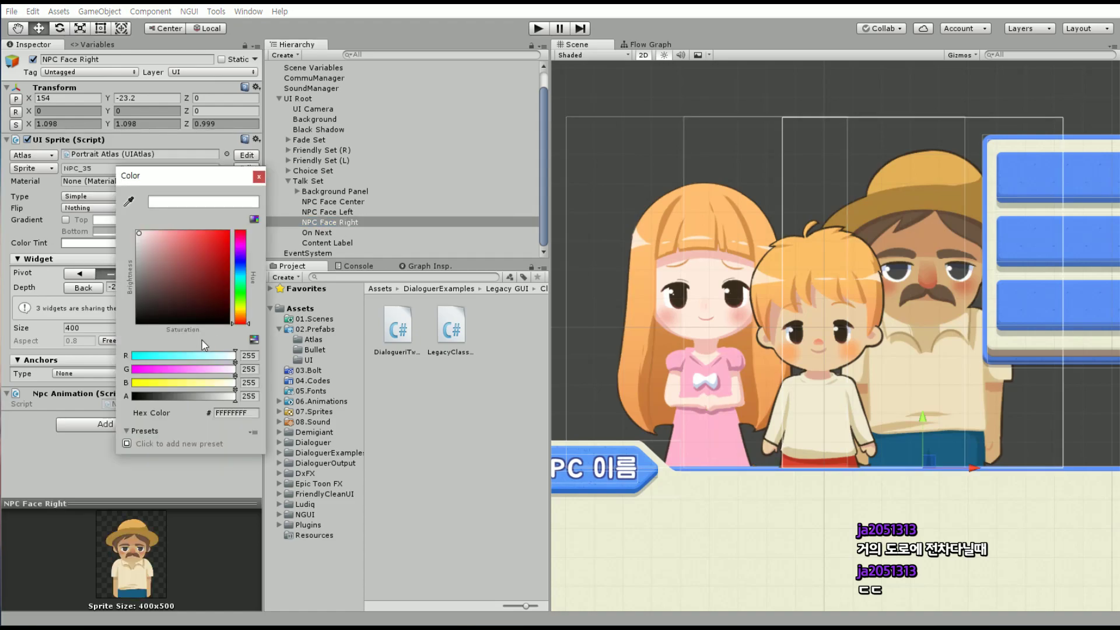
left_click_drag(234, 397, 133, 396)
left_click(258, 176)
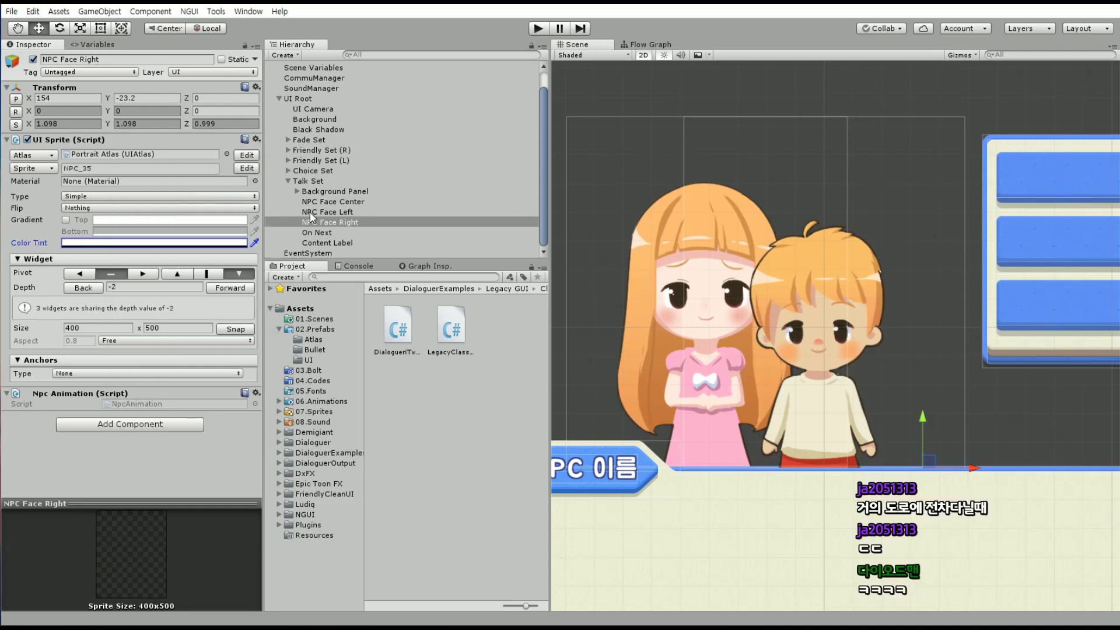
left_click(328, 212)
left_click(201, 244)
left_click_drag(211, 396, 132, 396)
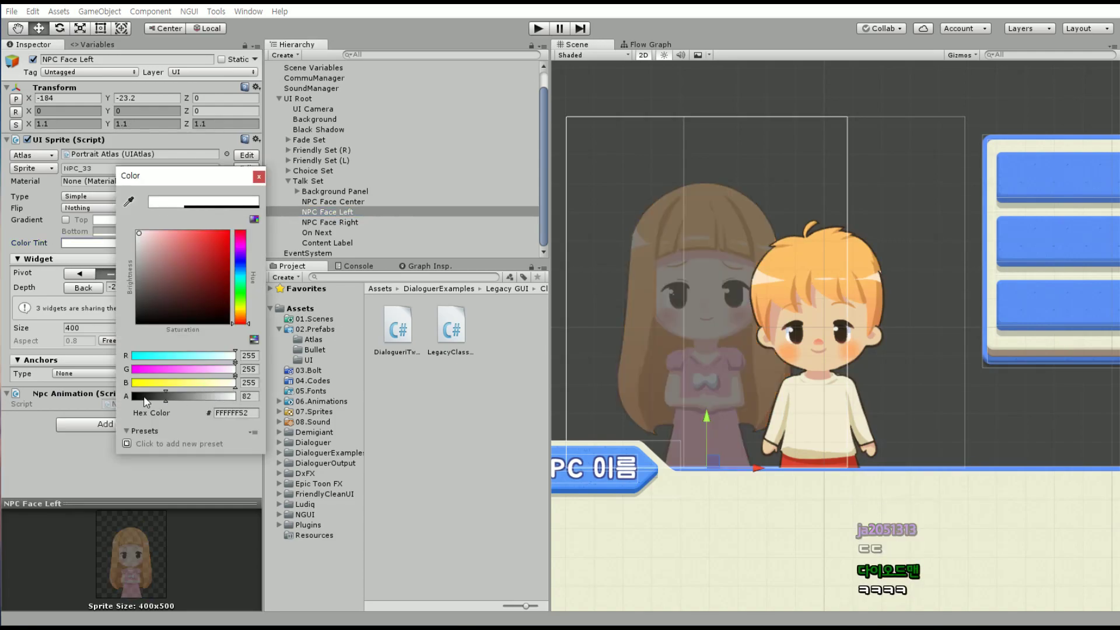
left_click(259, 176)
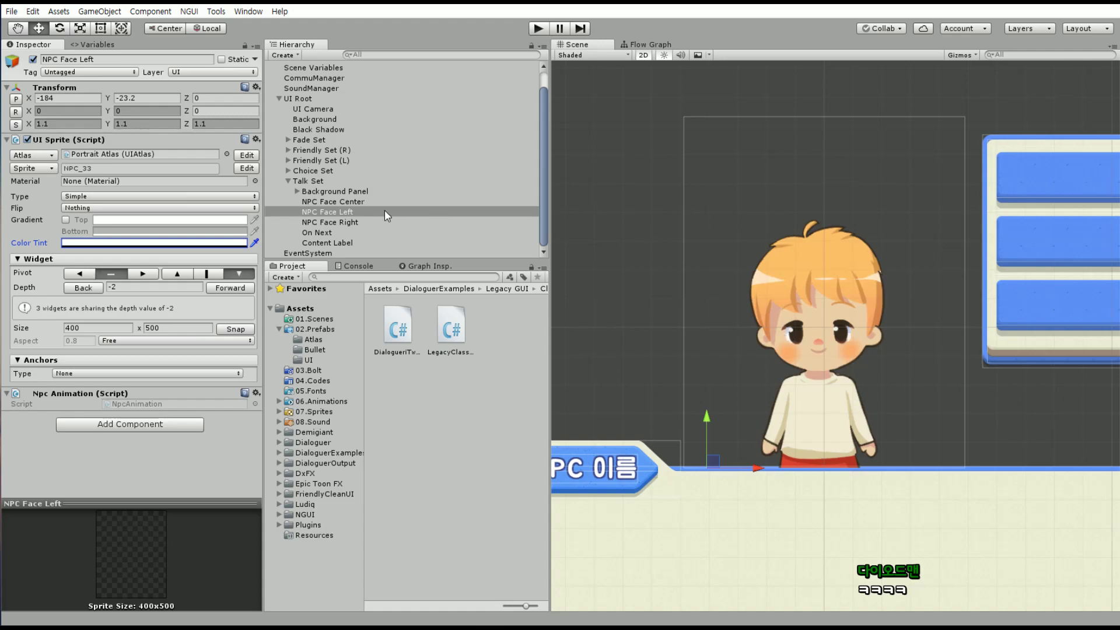
With both side faces selected, briefly restore full opacity, then set shared tint alpha to 0
left_click(355, 224, "ctrl")
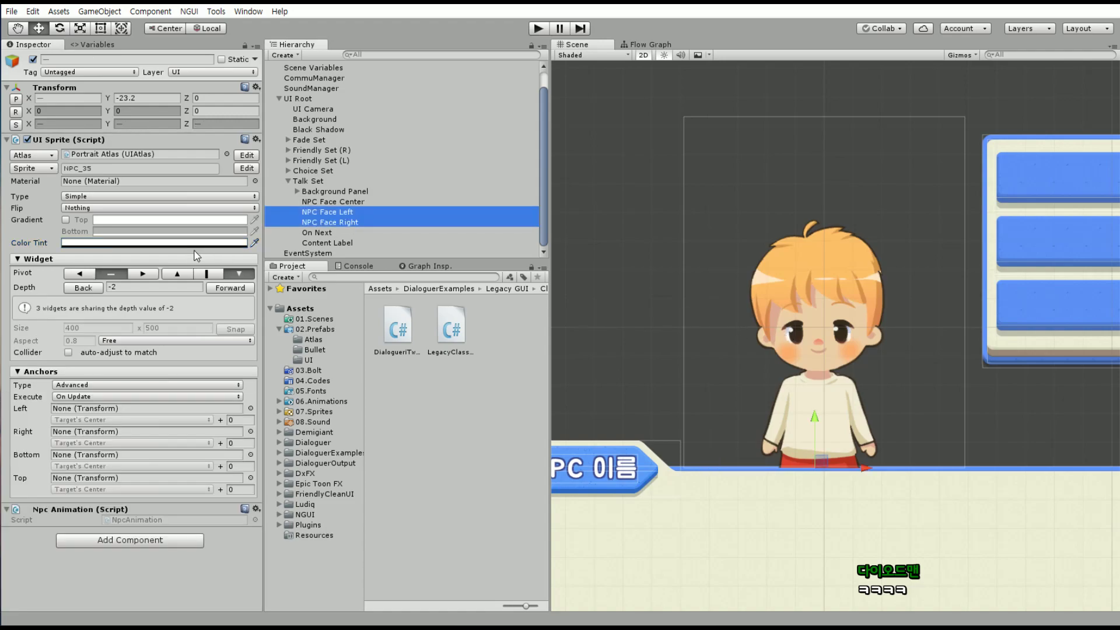
left_click(199, 243)
left_click_drag(169, 396, 276, 398)
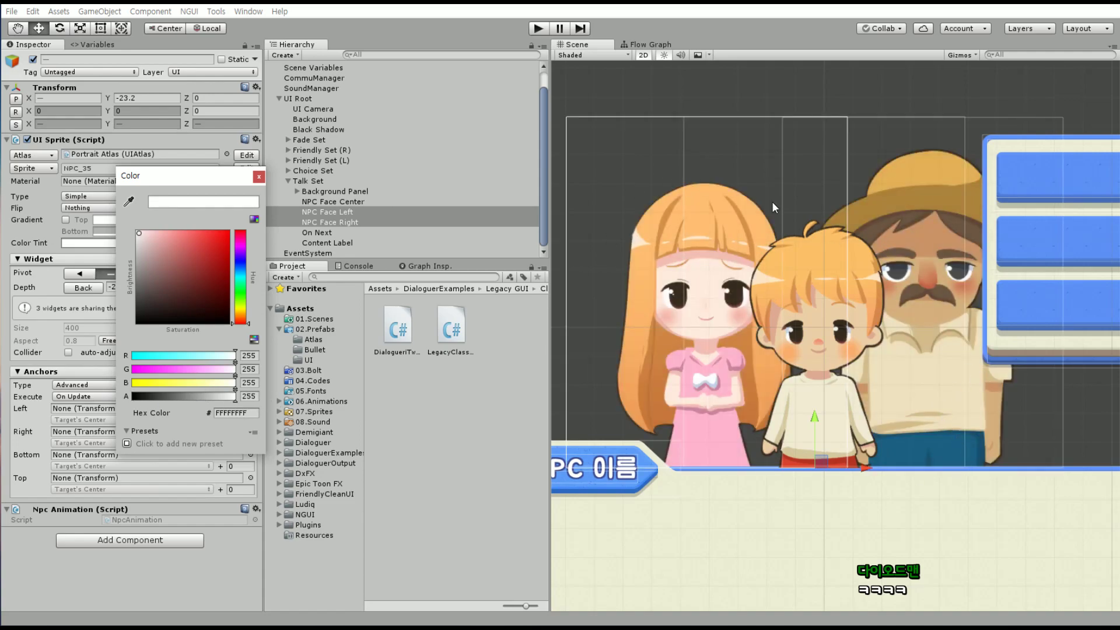
scroll(780, 245, "down", 2)
scroll(694, 253, "up", 2)
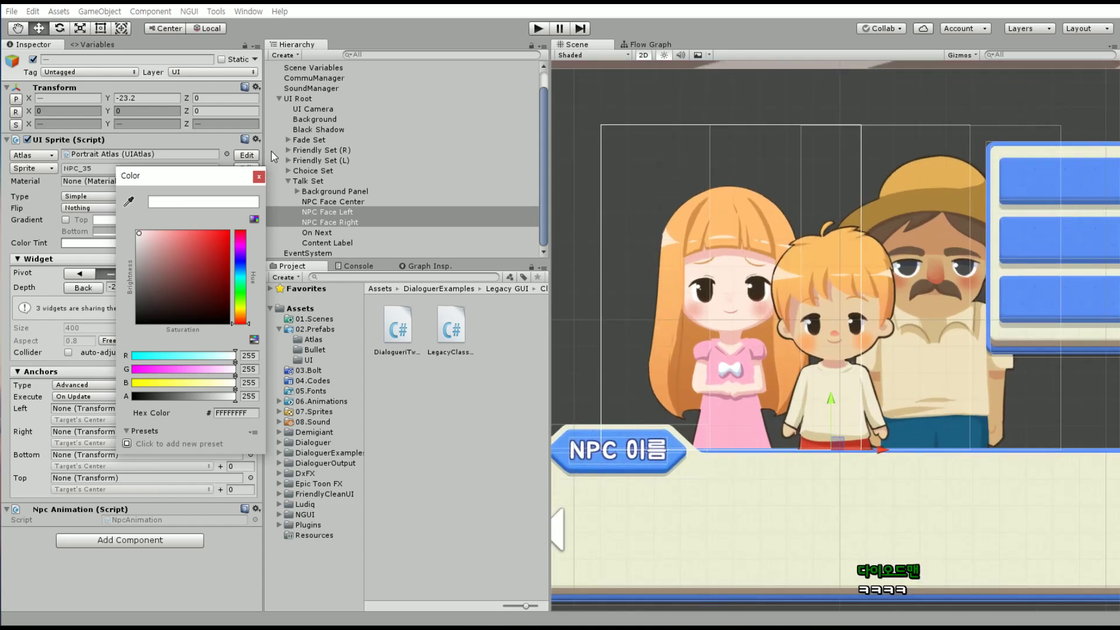
left_click(261, 182)
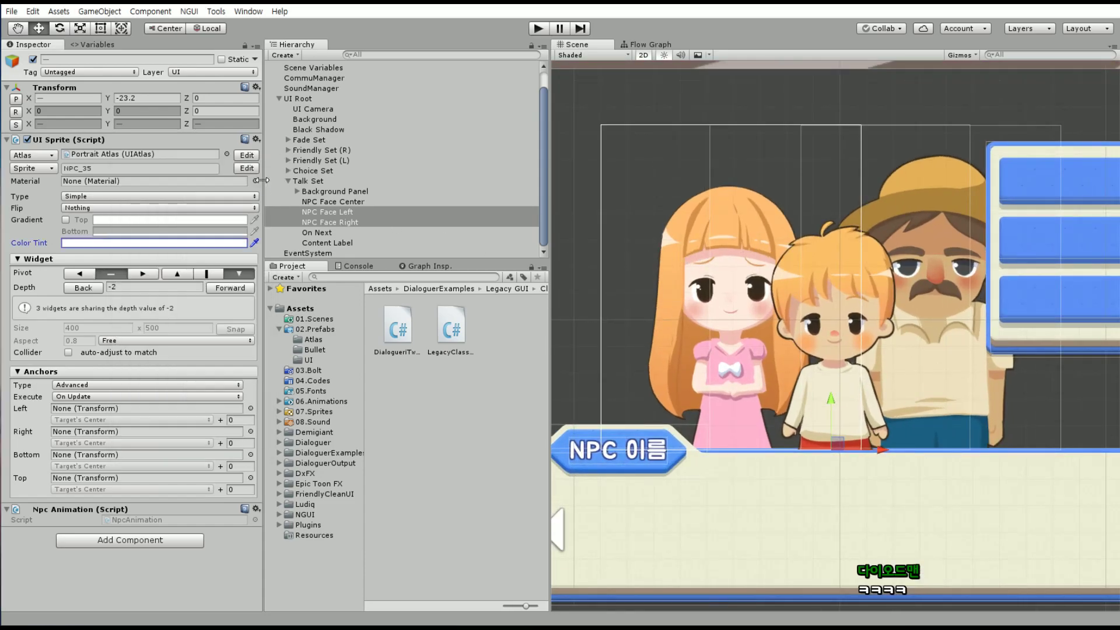
left_click(176, 243)
left_click_drag(234, 396, 108, 401)
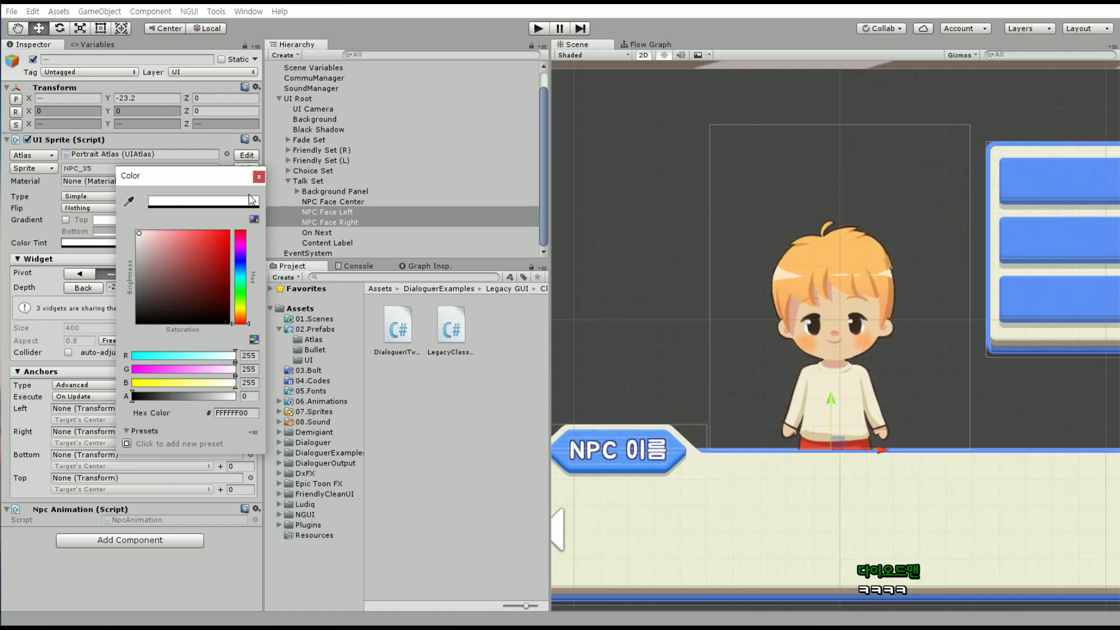
left_click(259, 178)
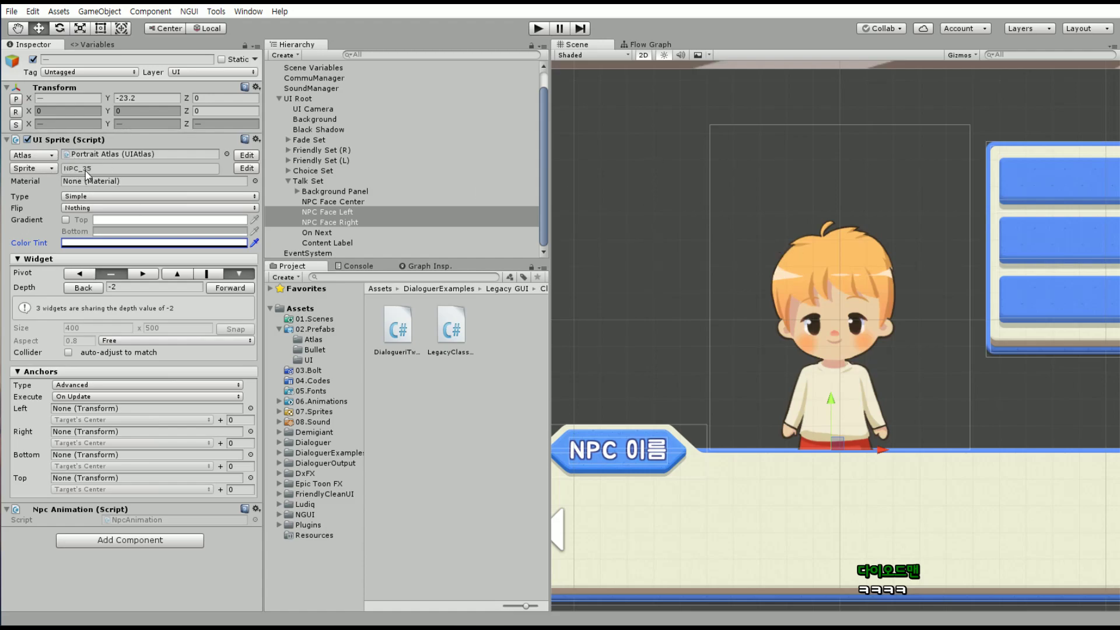
In the App variables, change the Integer MeetNpcId's value from 0 to 20
left_click(96, 44)
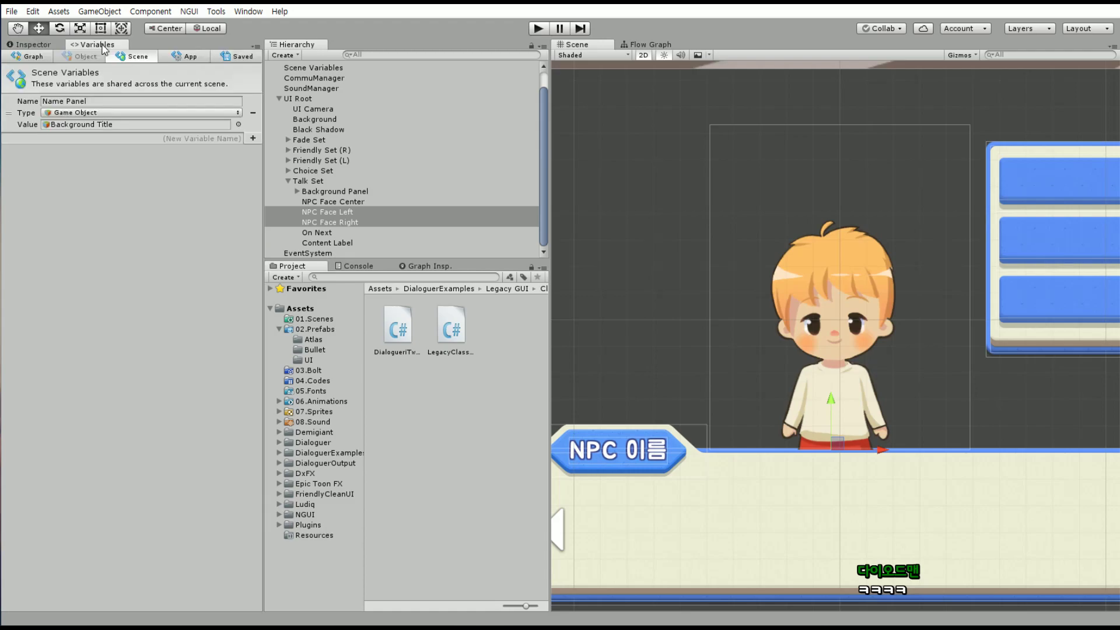
left_click(191, 57)
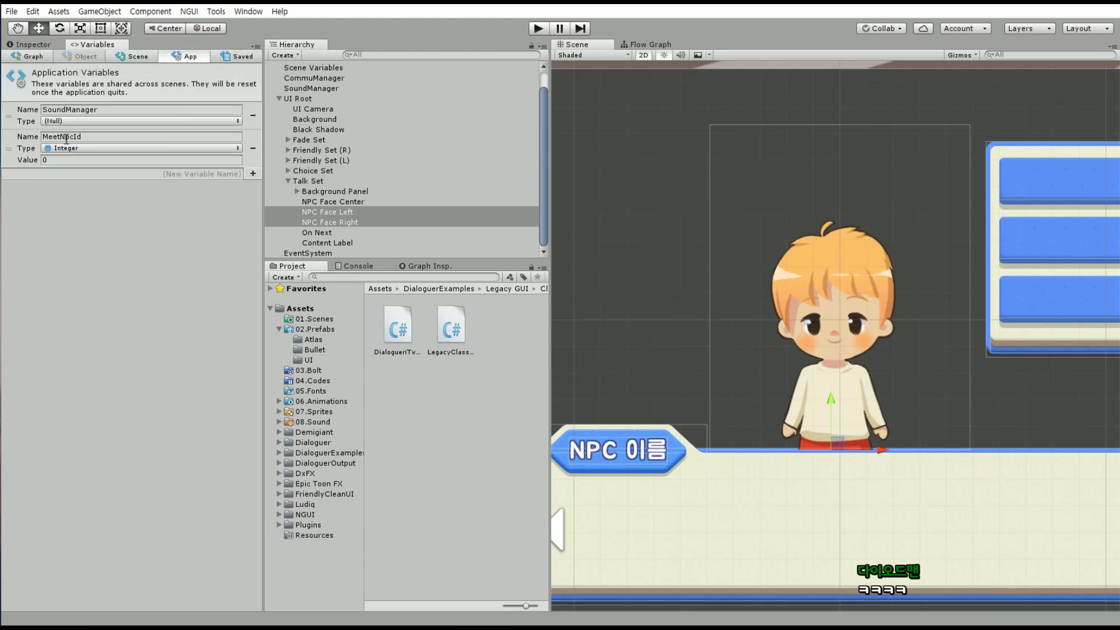
left_click(85, 160)
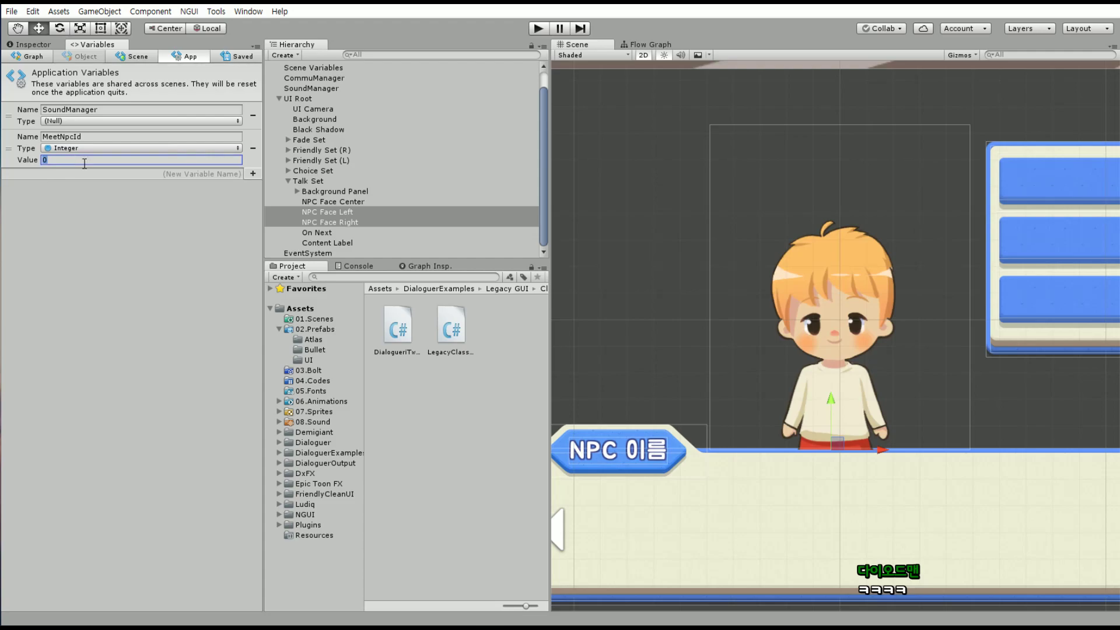
type("20")
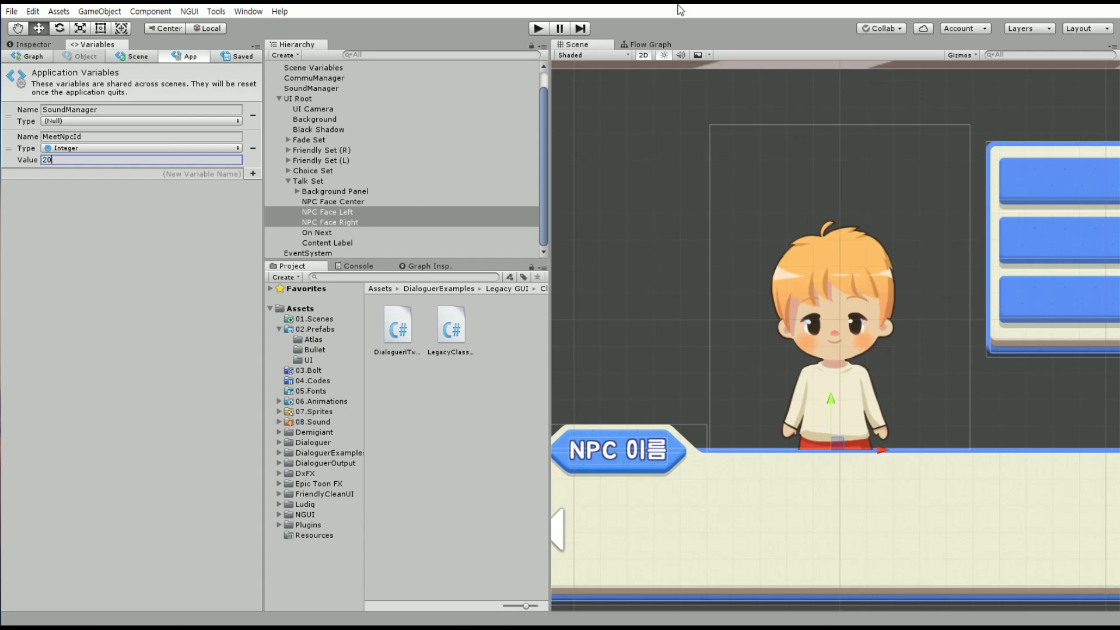
Bring up the Dialogue Editor, reposition it, and switch to the NPC_30 dialogue
left_click(216, 11)
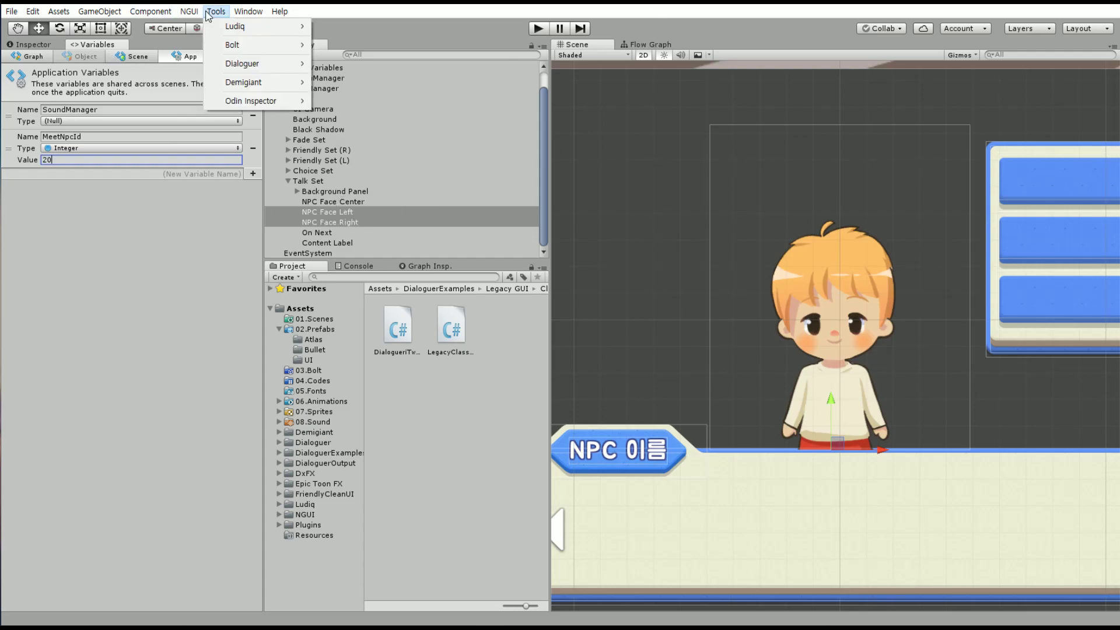
mouse_move(240, 12)
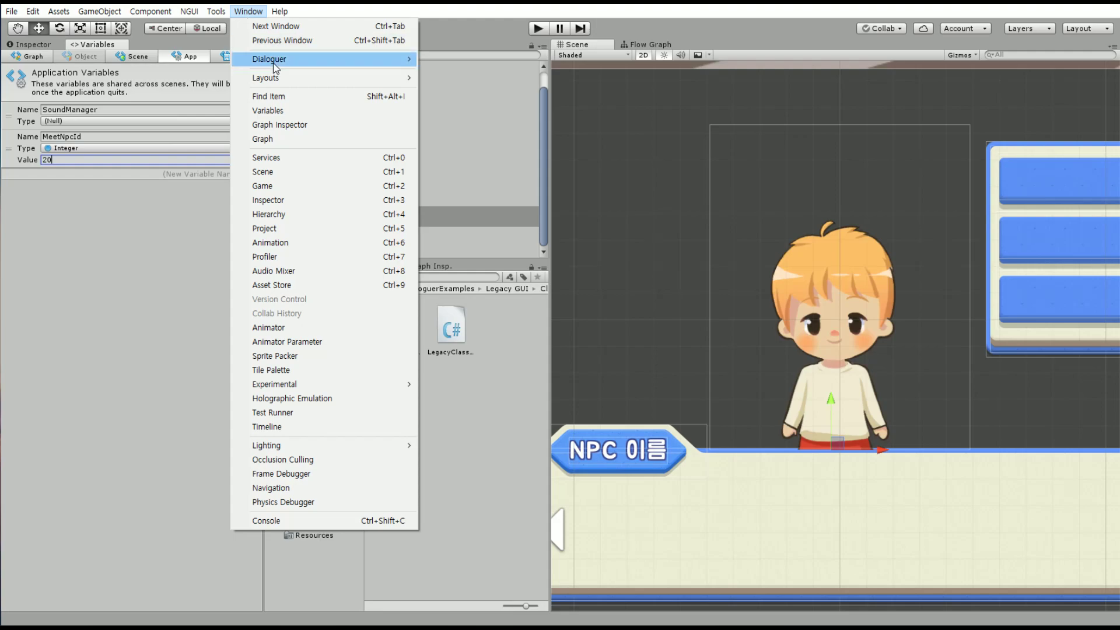
mouse_move(279, 65)
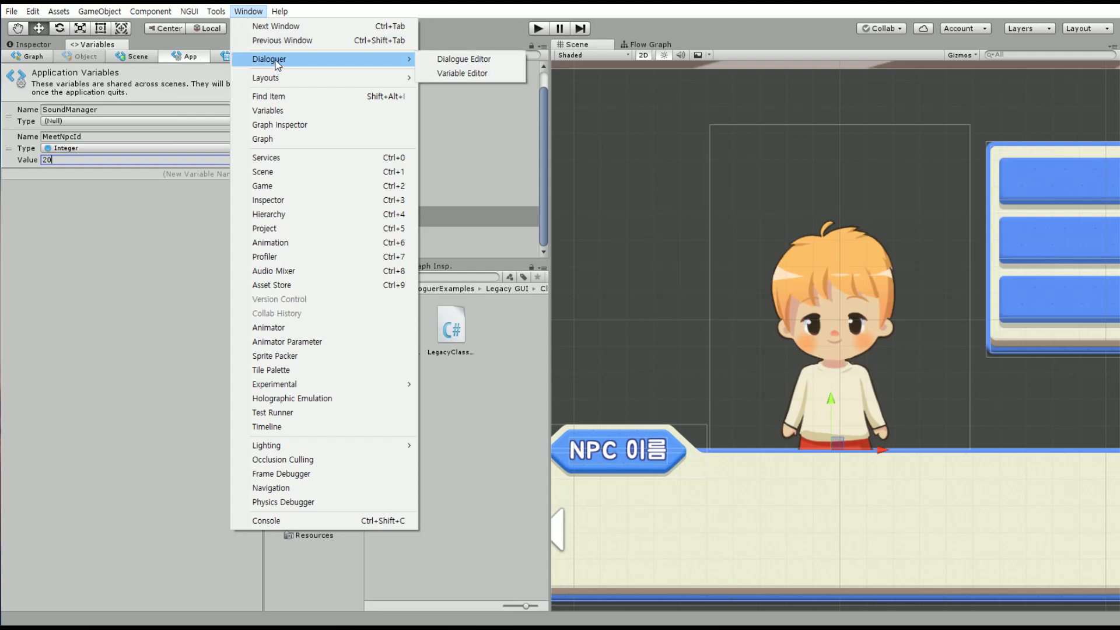
left_click(433, 62)
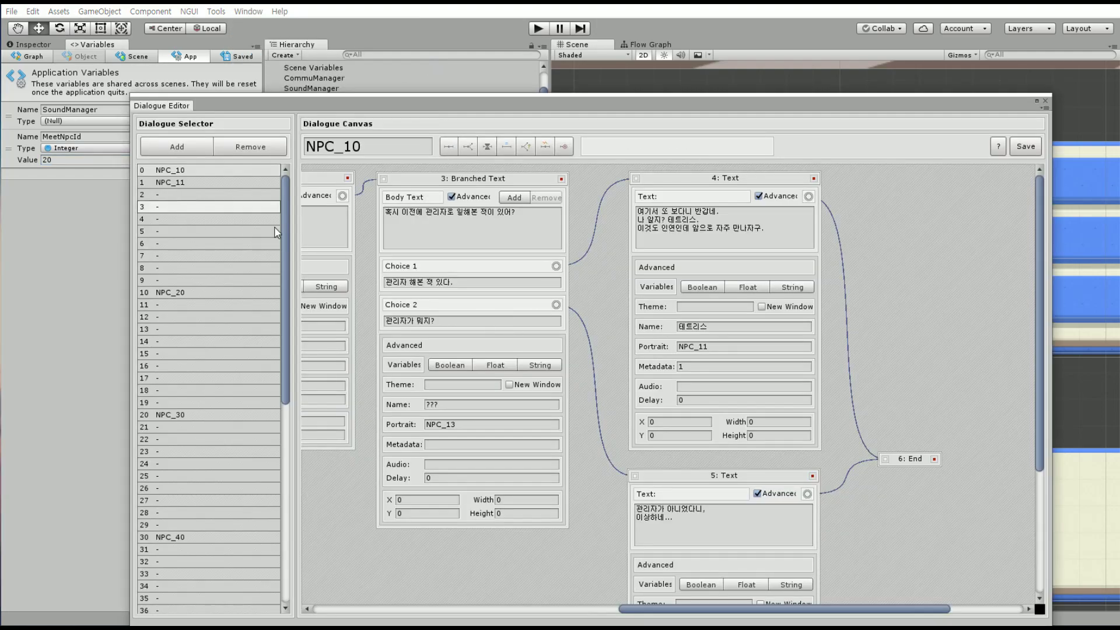
left_click_drag(383, 106, 382, 63)
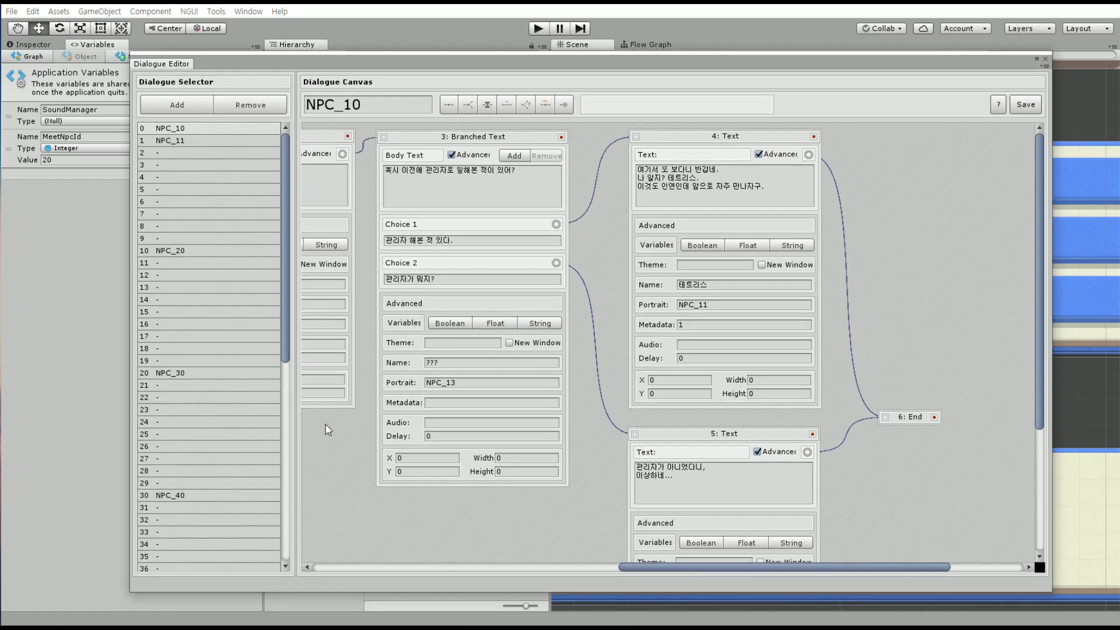
left_click(401, 566)
left_click_drag(440, 565, 380, 580)
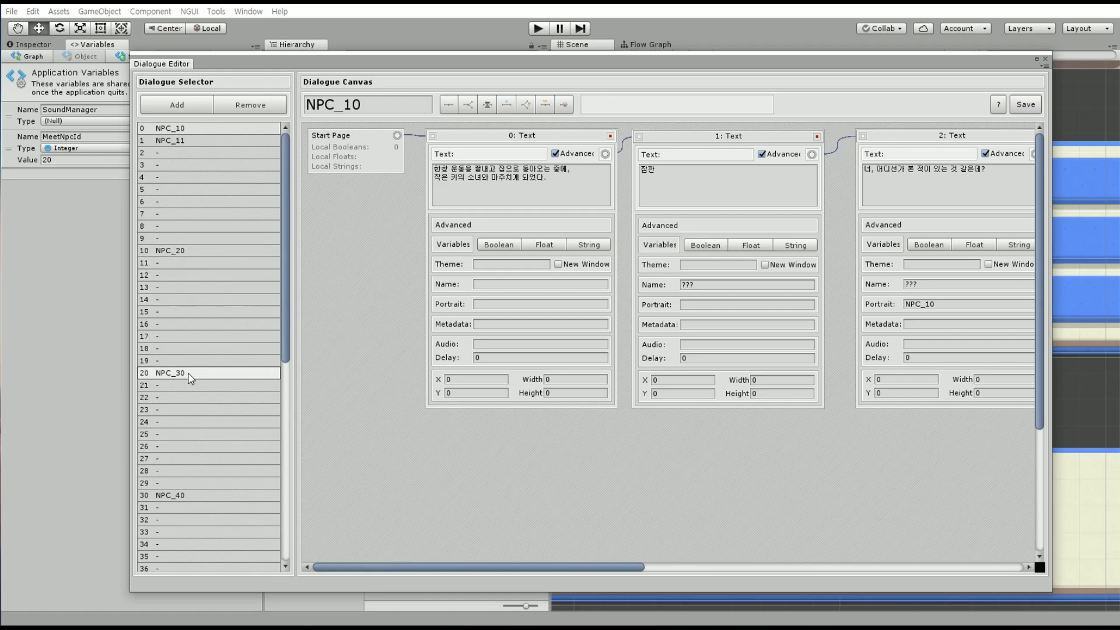
left_click(245, 372)
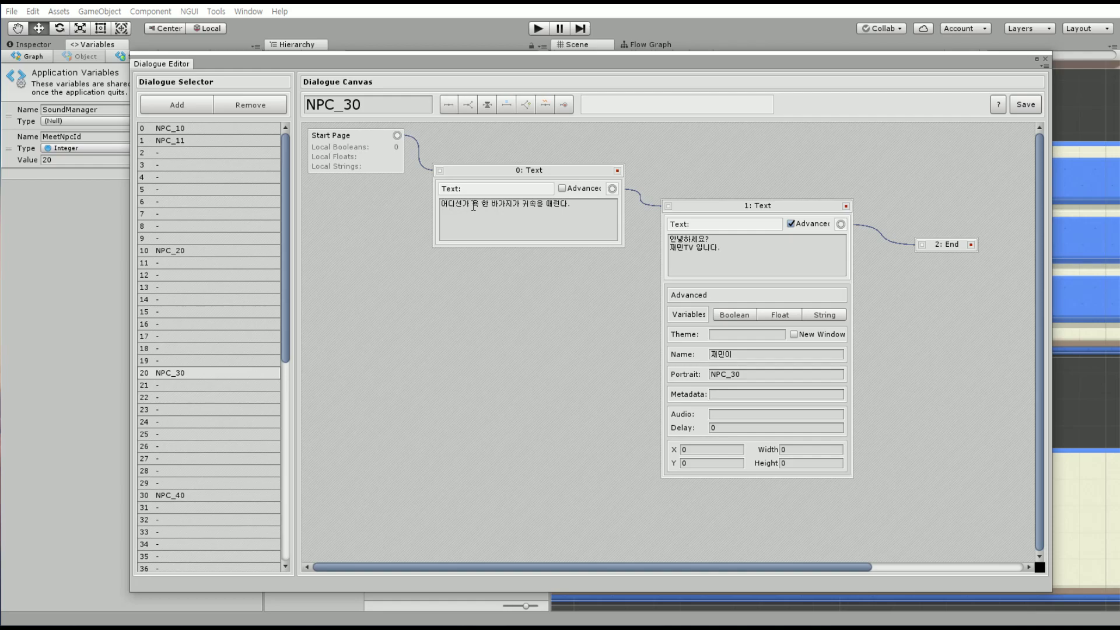
Replace the first text node's line with '어디선가 욕 한 바가지가 귓속을 때린다.'
left_click(531, 203)
key("BackSpace")
type("rnlt")
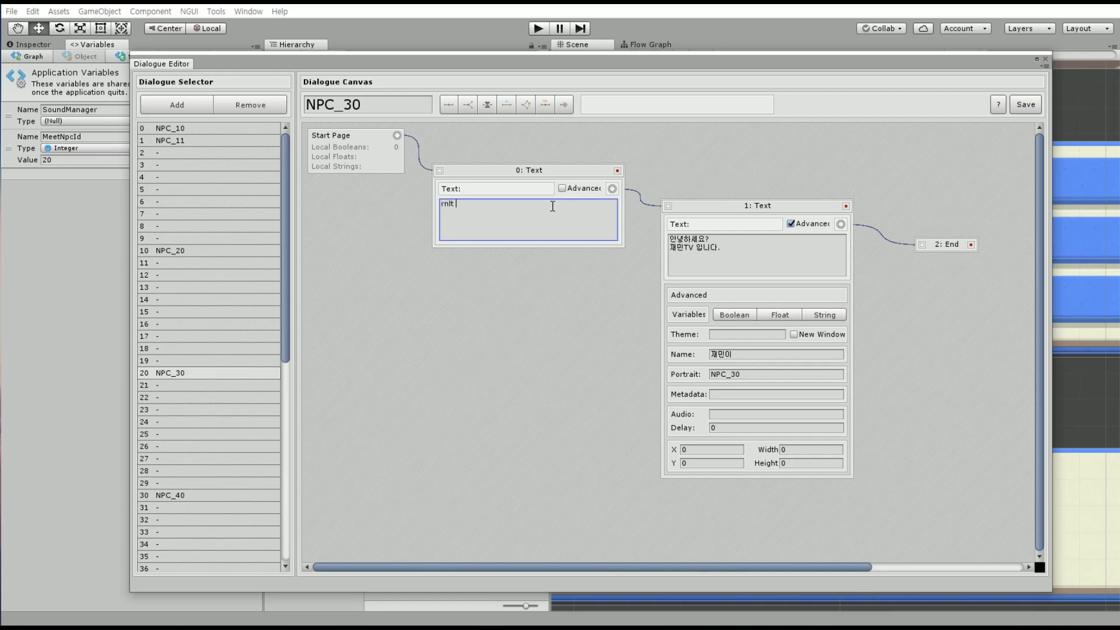
key("BackSpace")
key("BackSpace")
key("BackSpace")
type("어디선가 욕 한 바가지가 귀속을 때린다.")
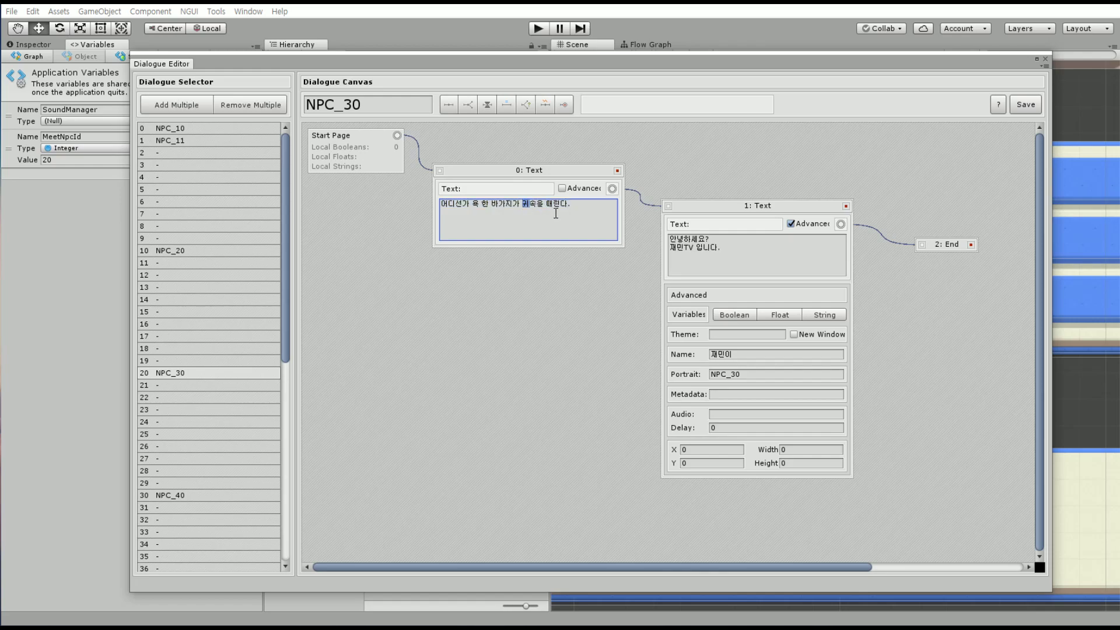
key("BackSpace")
type("귓")
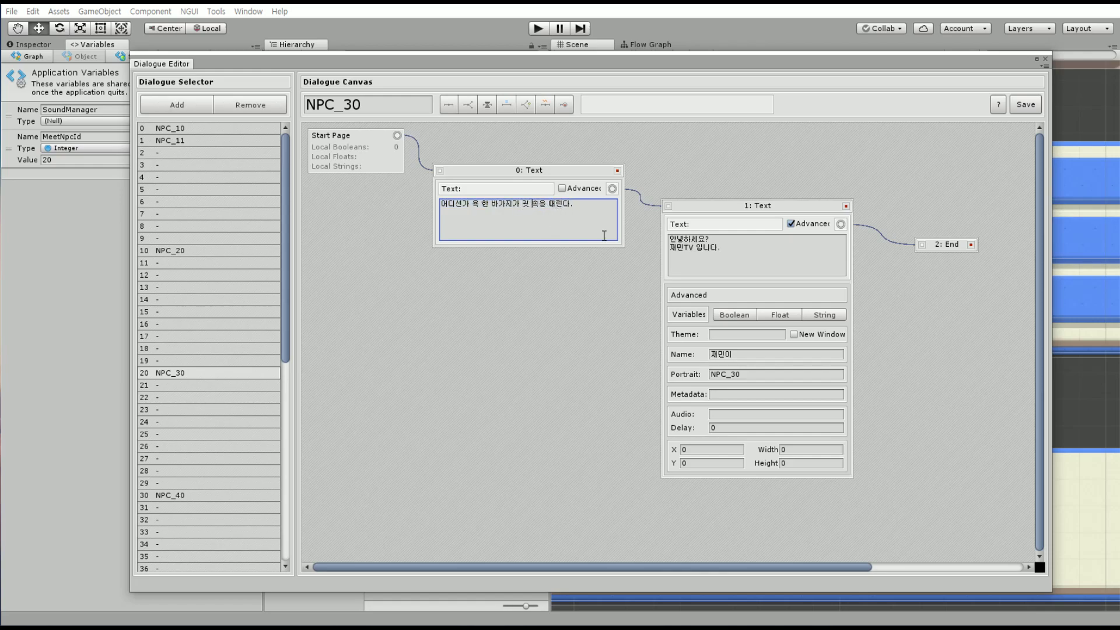
Review the second node's greeting, speaker name 재민이 and portrait NPC_30
left_click(761, 206)
left_click_drag(761, 205, 763, 207)
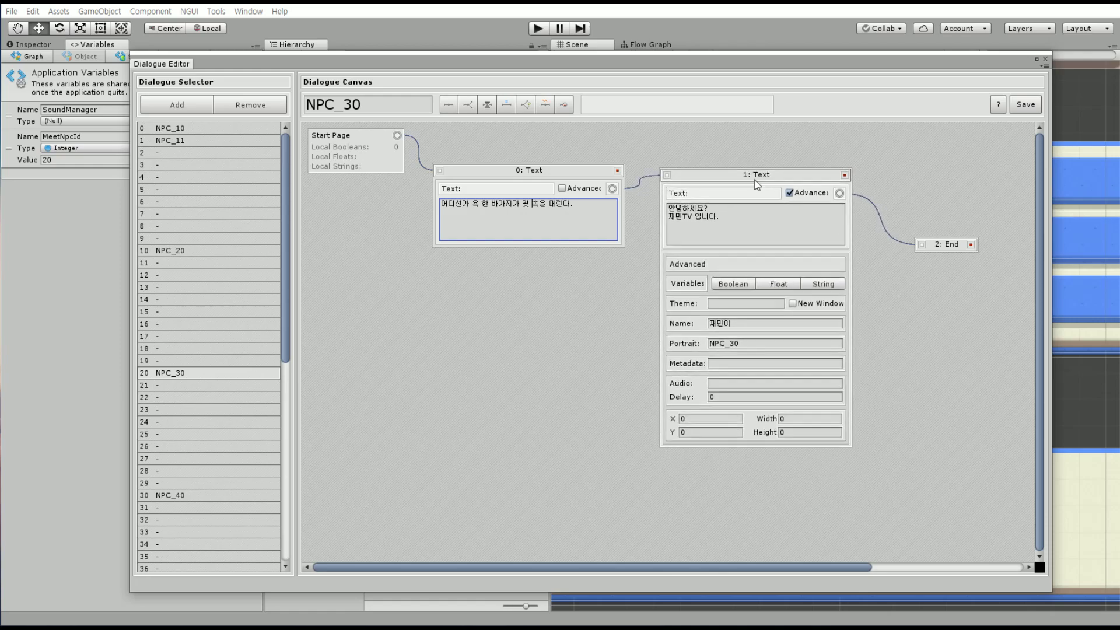
left_click(744, 253)
left_click(745, 254)
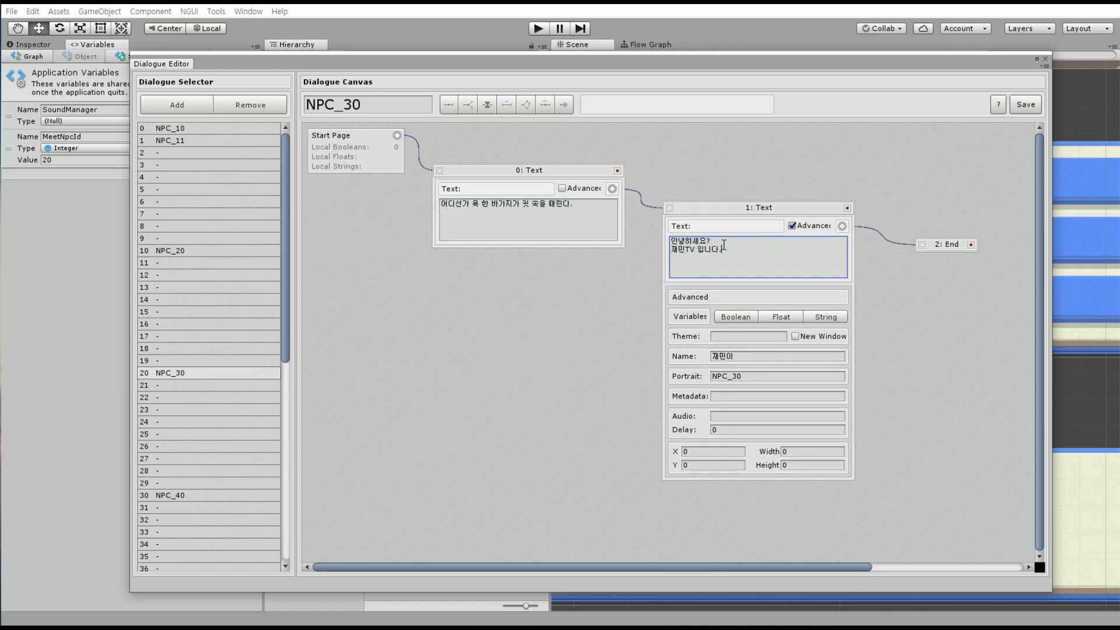
left_click_drag(945, 246, 948, 259)
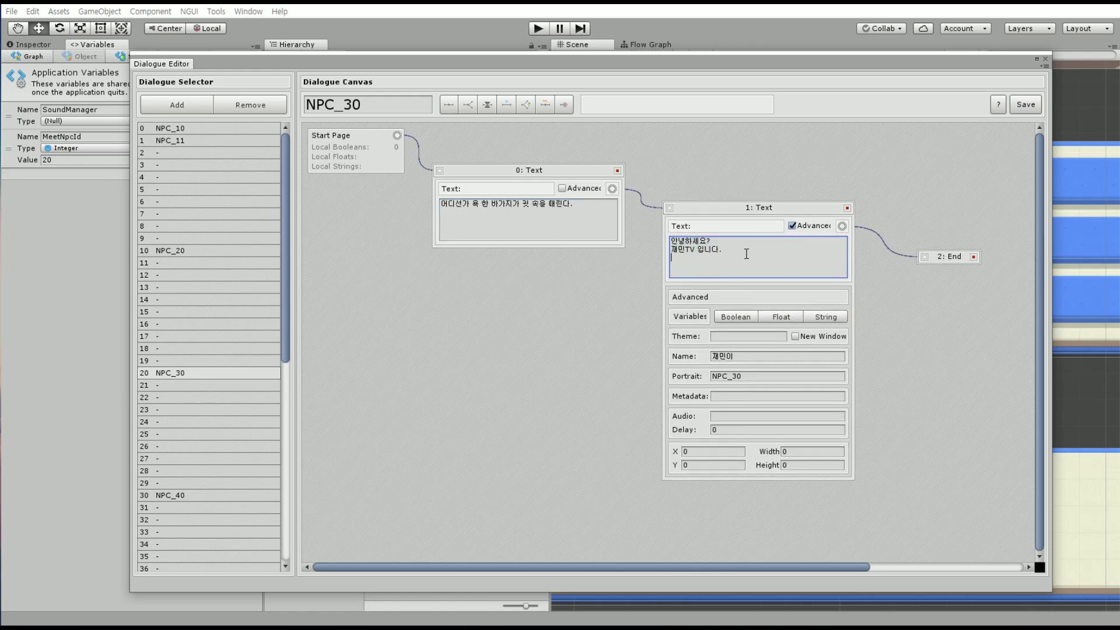
left_click(716, 356)
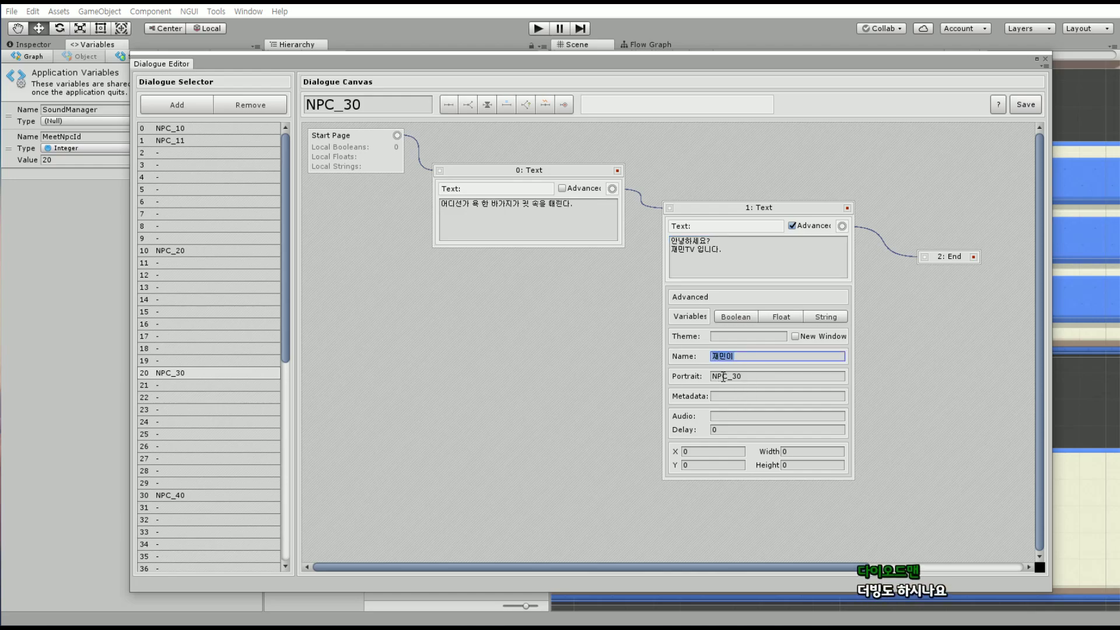
left_click(723, 376)
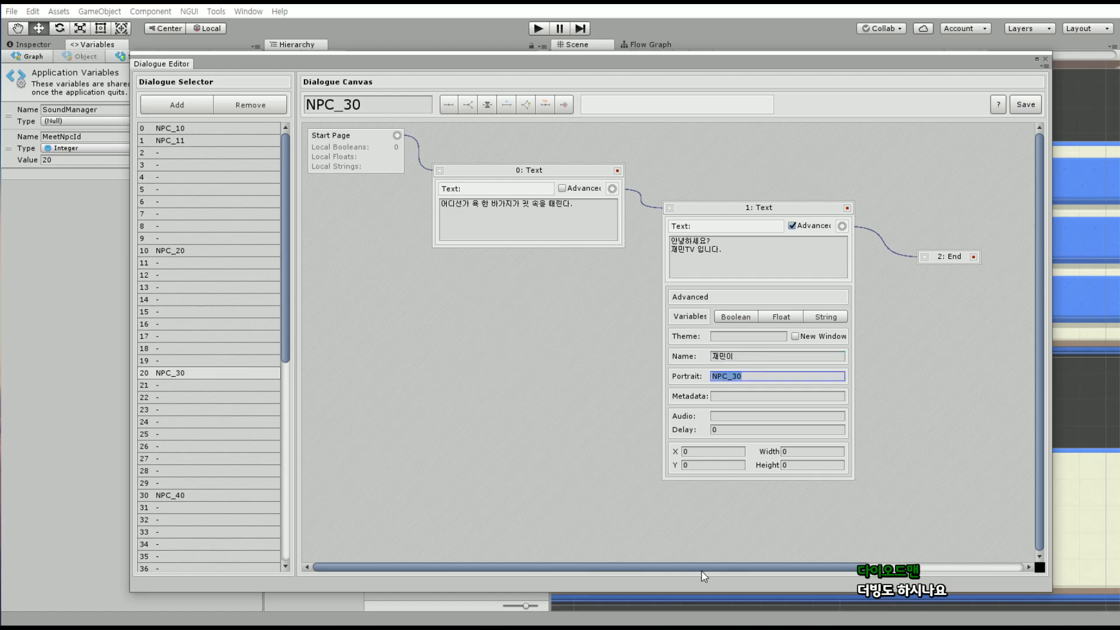
Drag the Dialogue Editor window off to the right to reveal the scene
left_click_drag(713, 567, 868, 577)
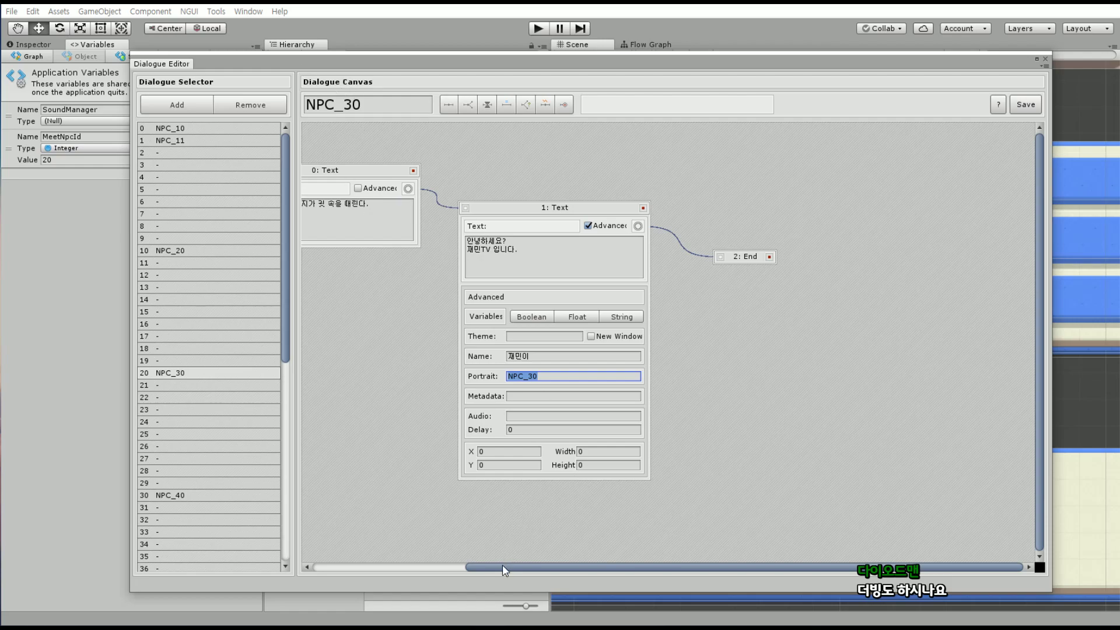
left_click_drag(507, 569, 469, 569)
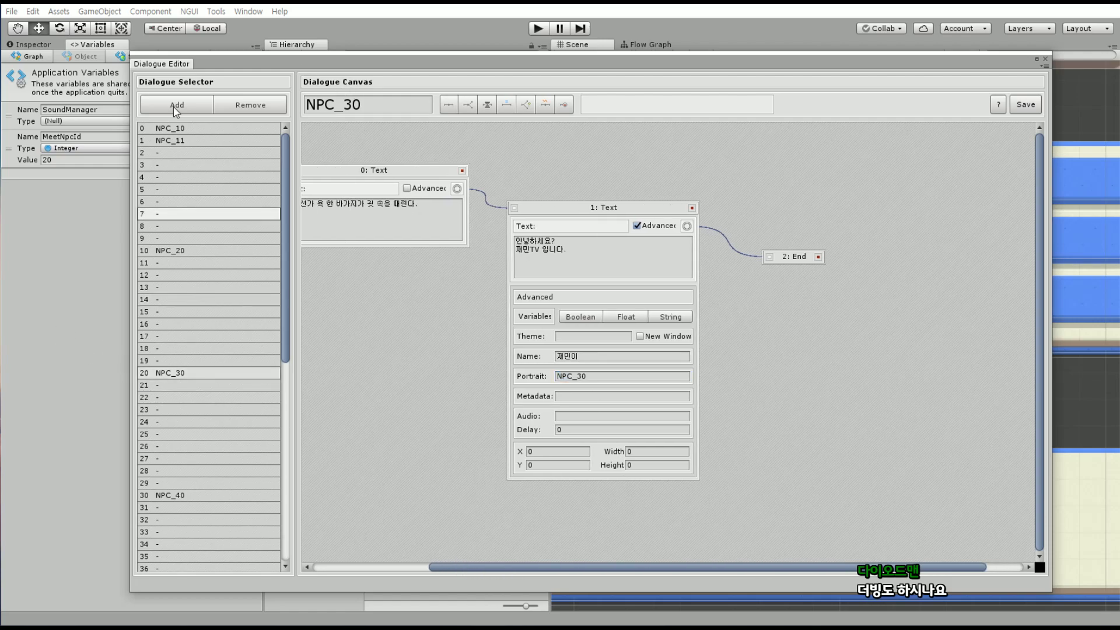
left_click_drag(374, 63, 1119, 457)
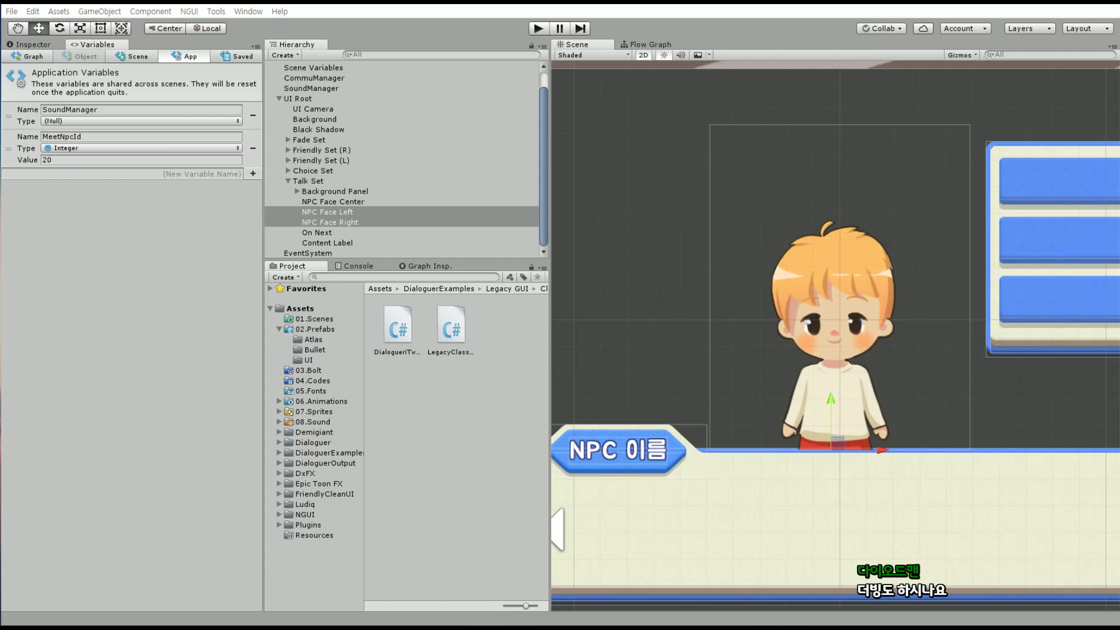
Confirm MeetNpcId holds 20, then select CommuManager and show its Flow Graph
left_click(57, 135)
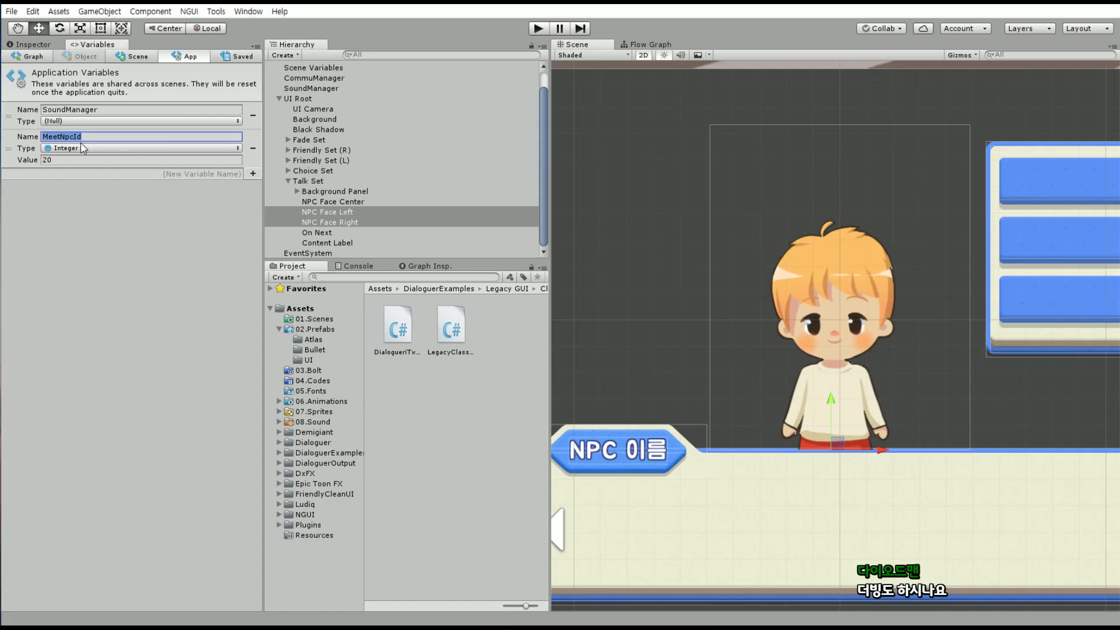
left_click(44, 161)
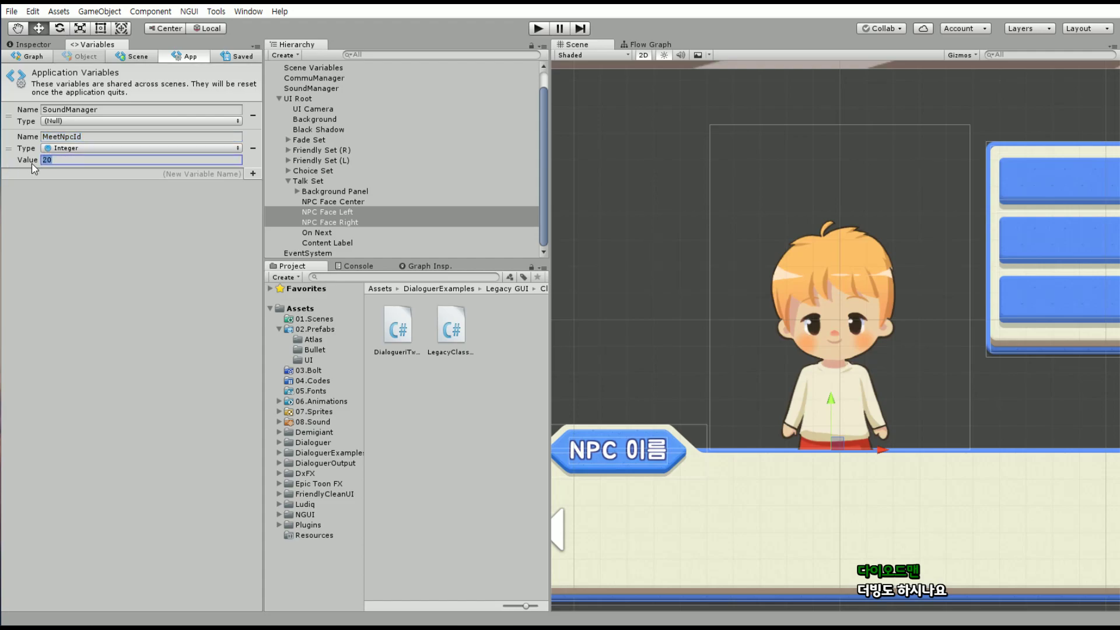
mouse_move(880, 339)
middle_mouse_down()
mouse_move(774, 316)
mouse_move(812, 332)
middle_mouse_up()
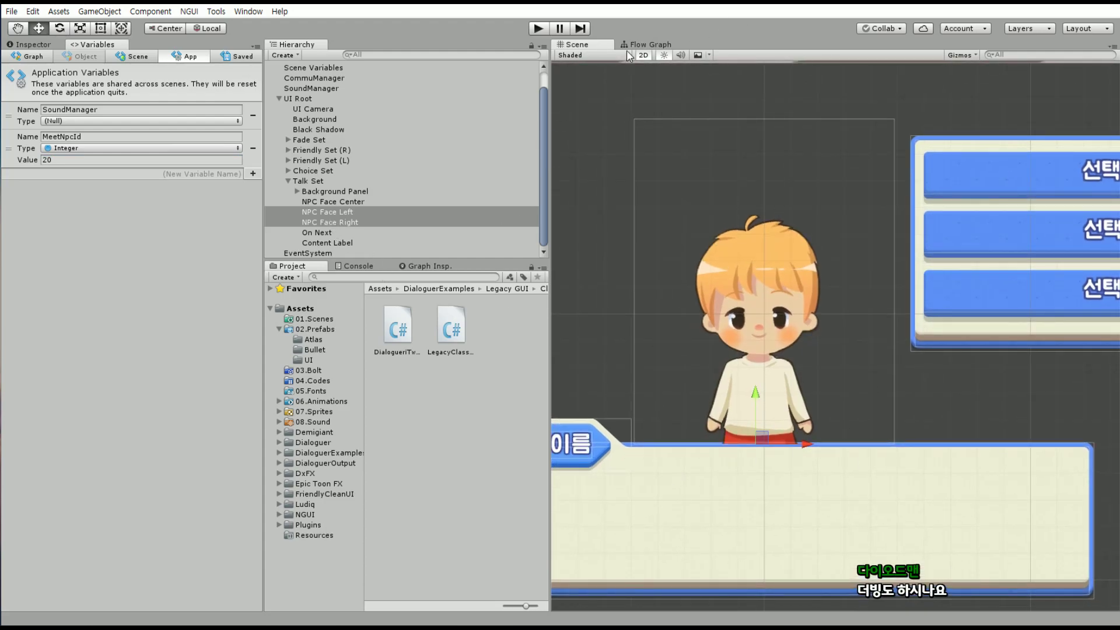
scroll(322, 96, "up", 2)
left_click(314, 98)
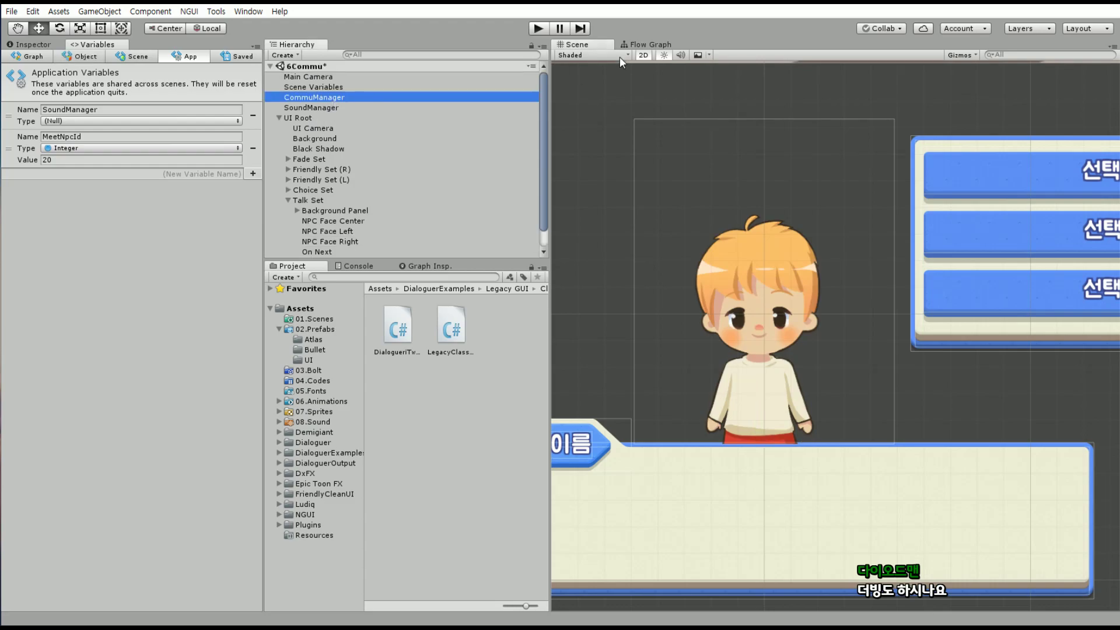
left_click(646, 44)
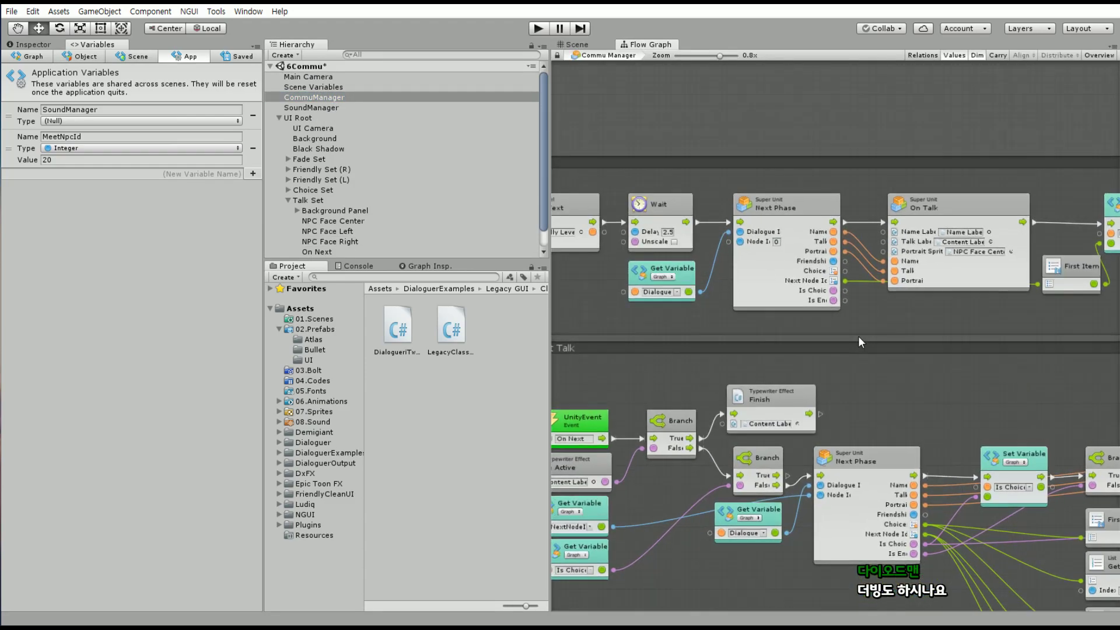
Zoom the CommuManager graph to 1x and pan to the Start Commu group
scroll(691, 343, "up", 2)
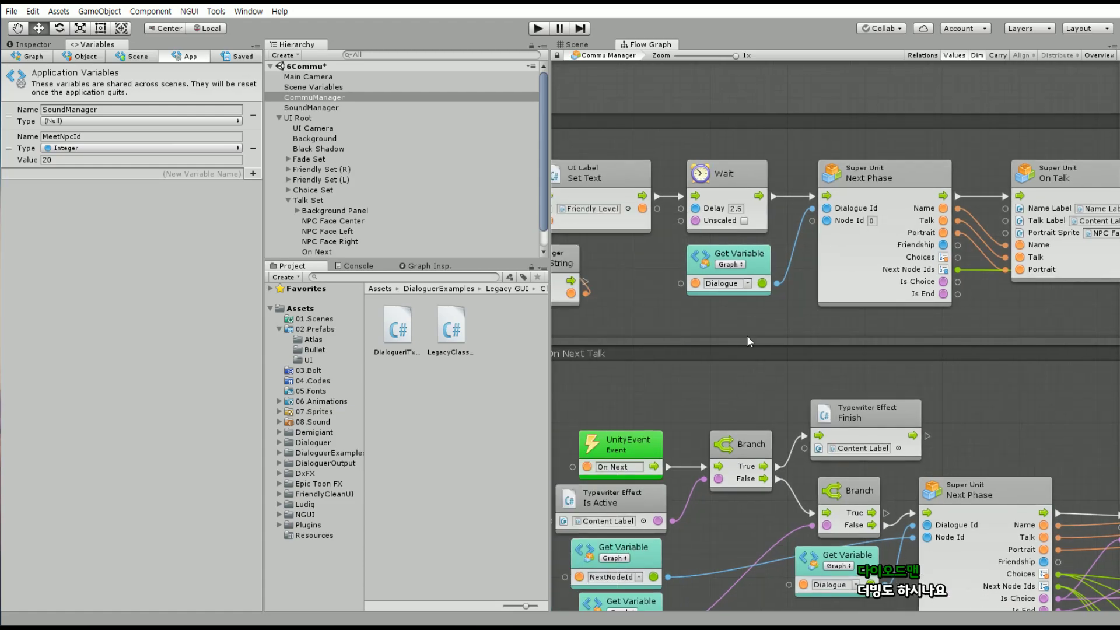
left_click(733, 264)
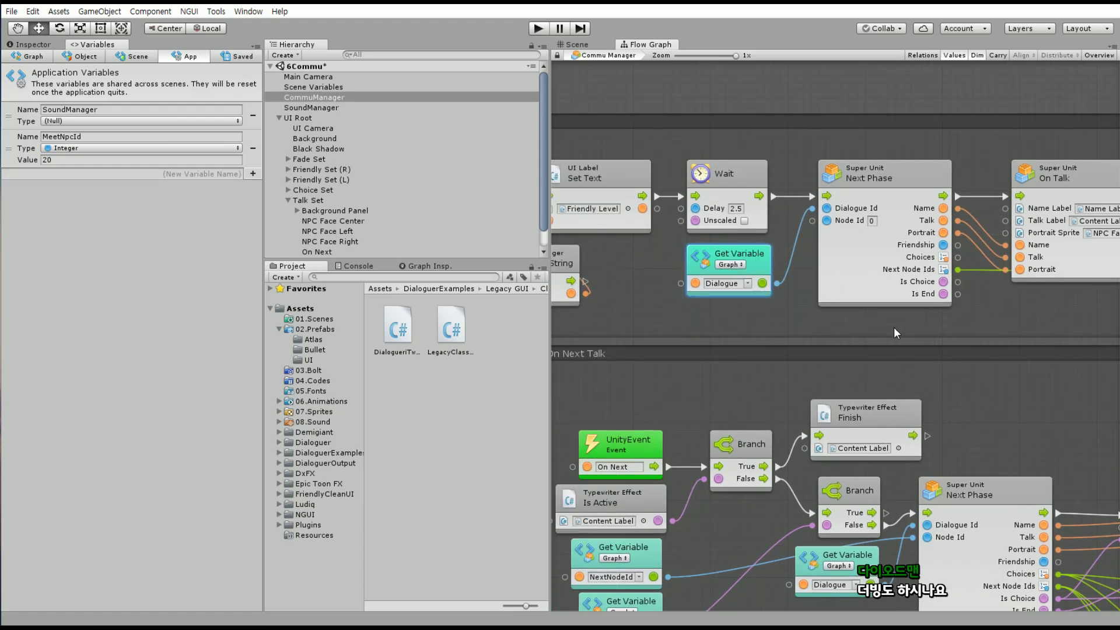
middle_click_drag(897, 332, 747, 327)
middle_click_drag(622, 309, 713, 326)
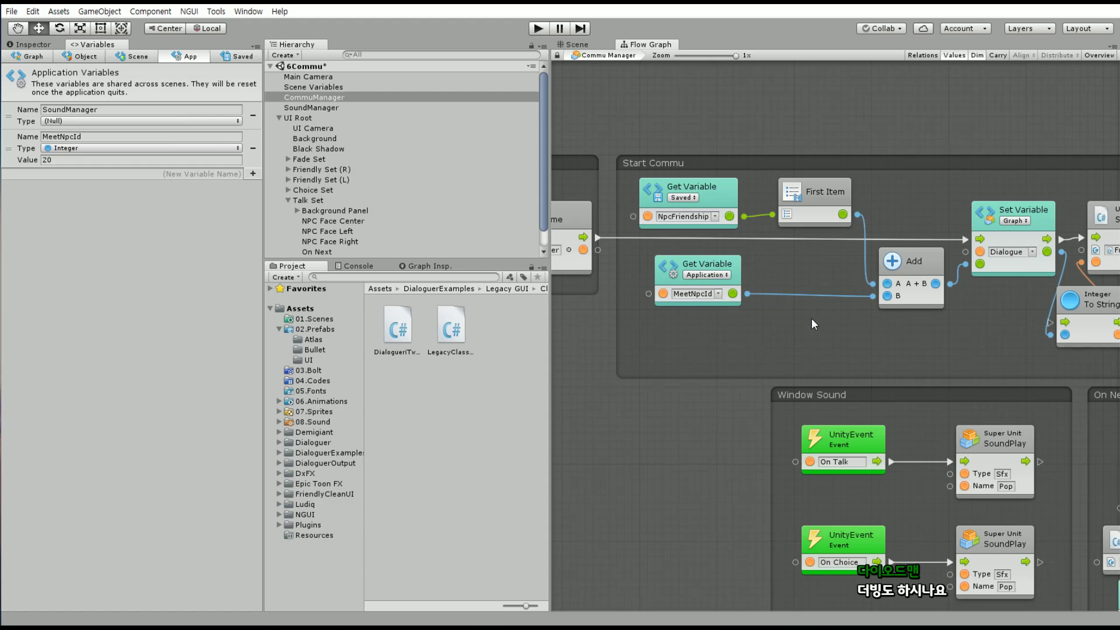
mouse_move(814, 325)
middle_mouse_down()
mouse_move(730, 326)
mouse_move(737, 394)
middle_mouse_up()
Add a UI Sprite: Set Alpha unit to the graph by searching 'set Alpha'
right_click(673, 149)
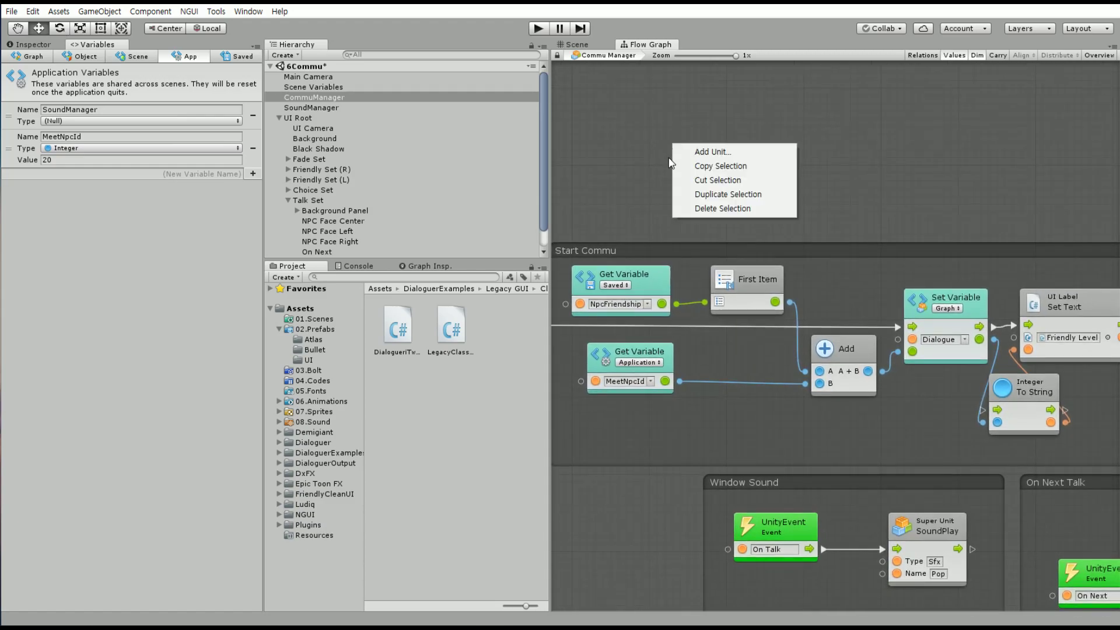
left_click(712, 152)
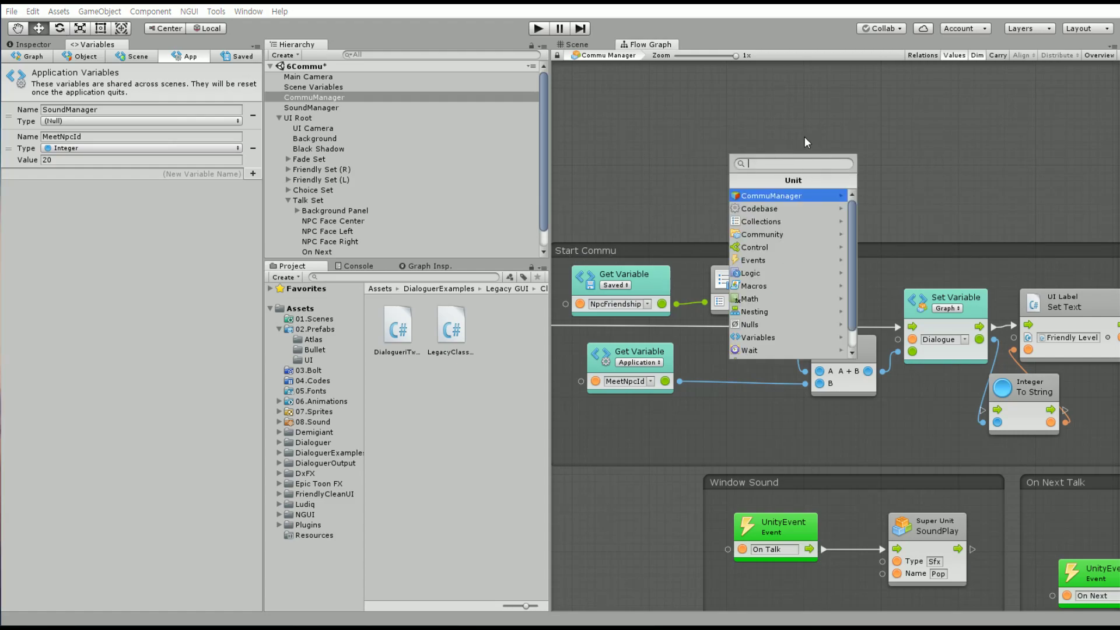
type("ㅌ")
type("Set Alp")
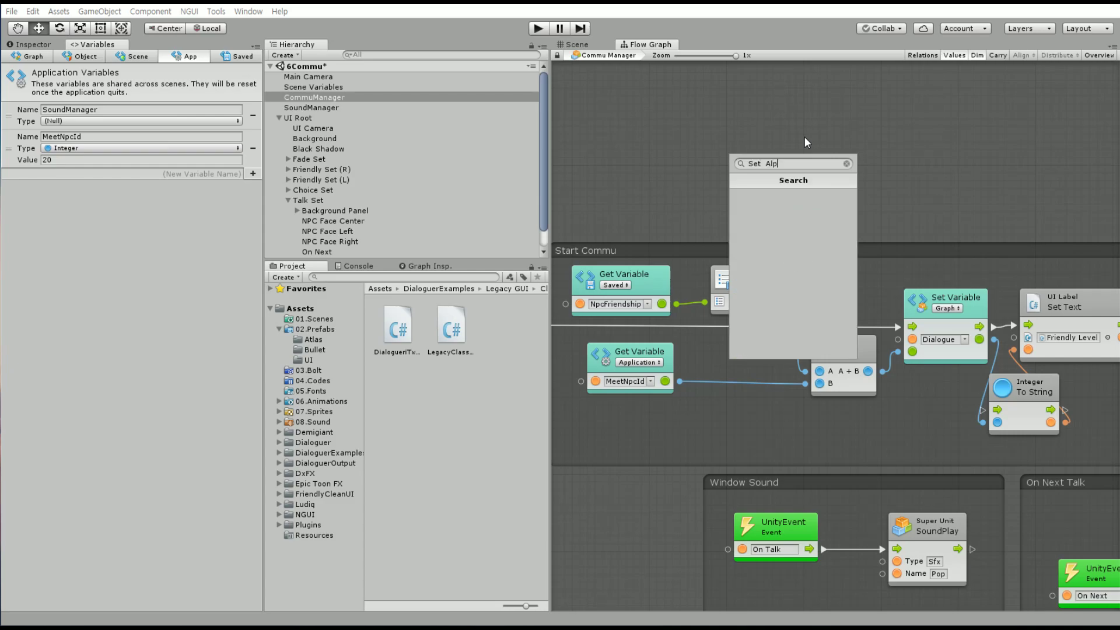
key("BackSpace")
key("BackSpace")
key("BackSpace")
key("BackSpace")
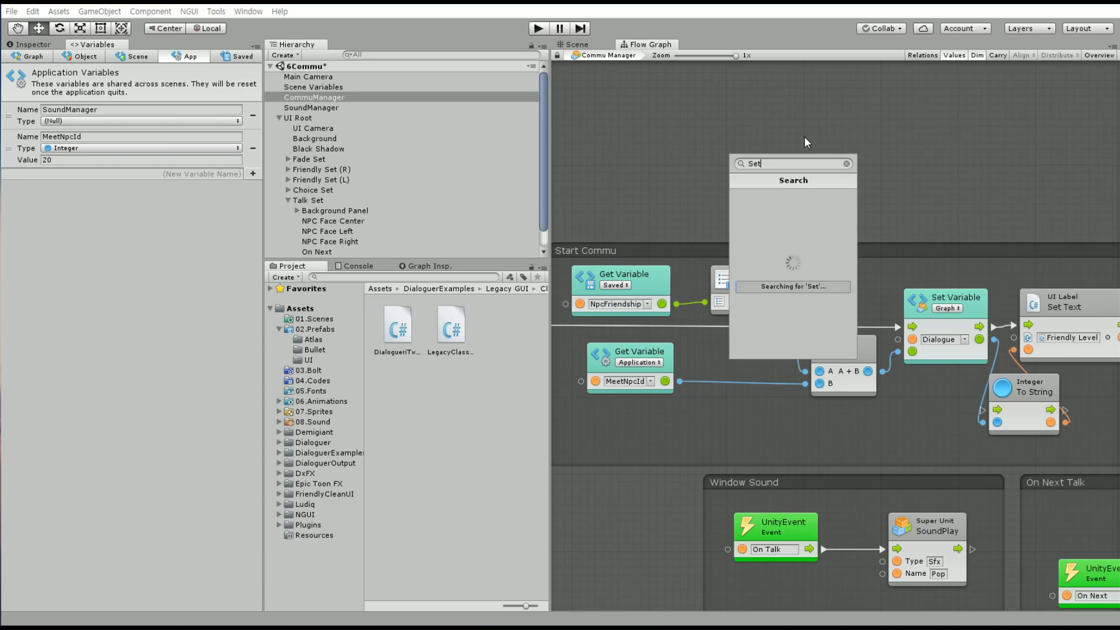
key("BackSpace")
key("BackSpace")
key("BackSpace")
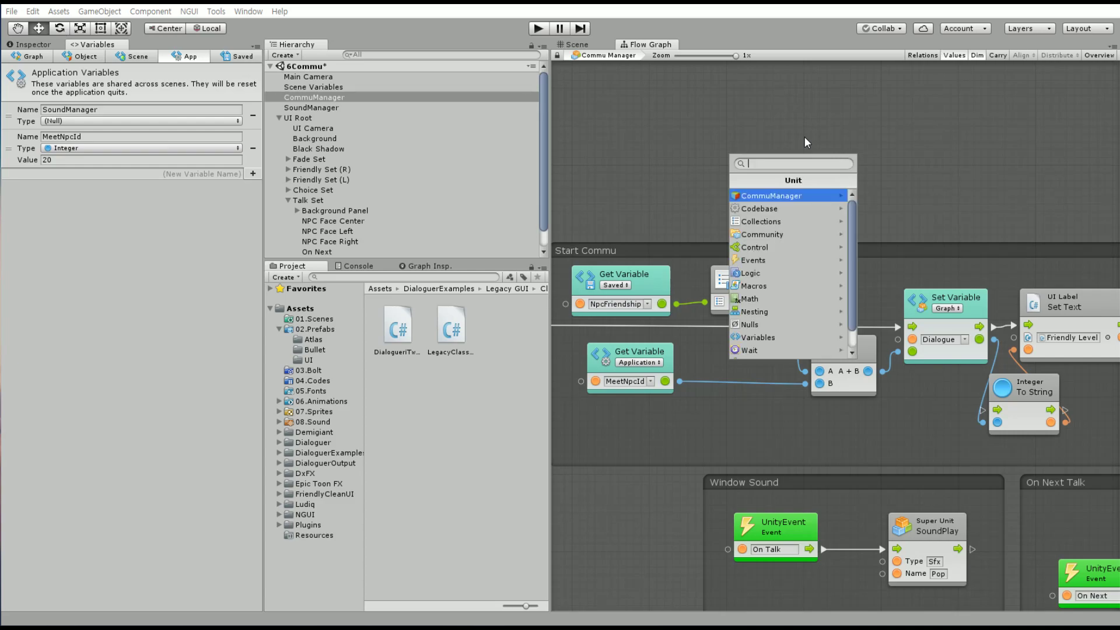
type("set")
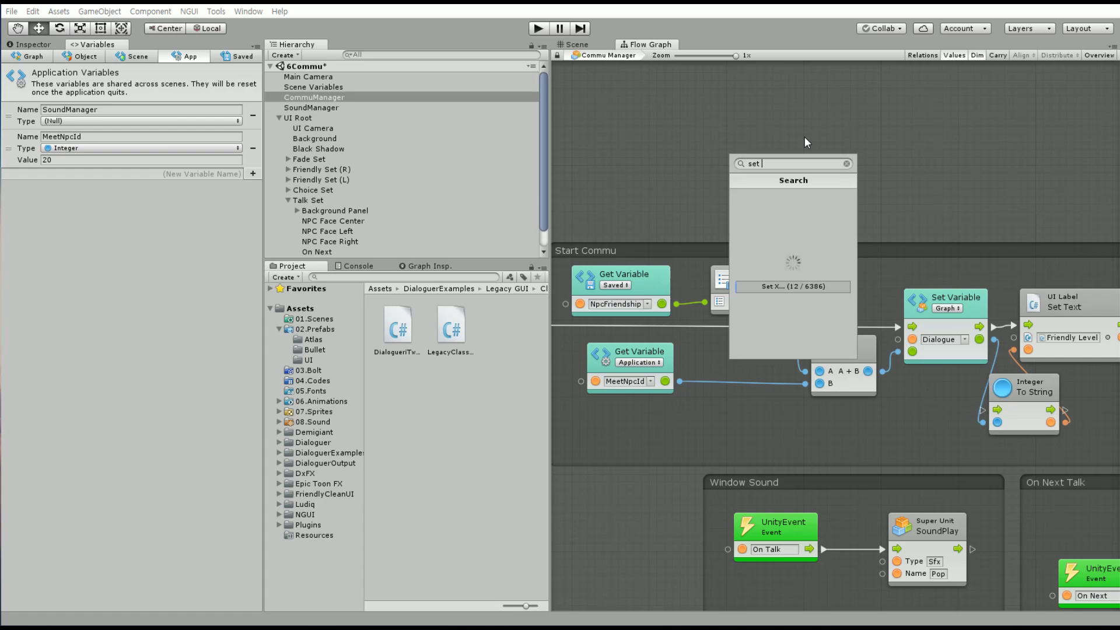
type("Alpha")
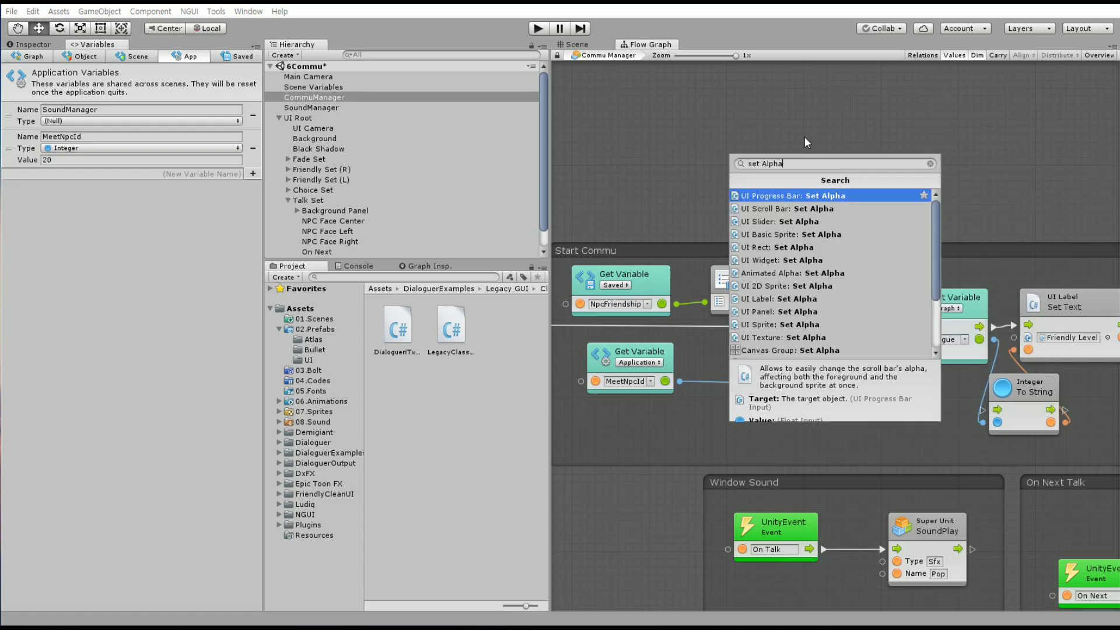
key("Down")
key("Down")
key("Down")
key("Down")
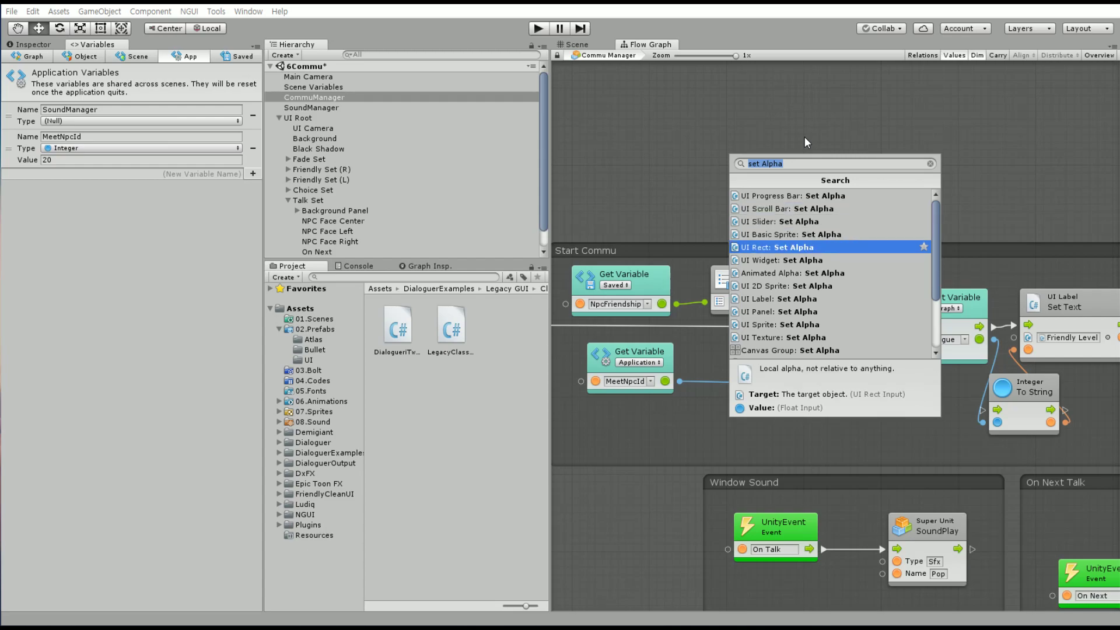
key("Down")
key("Down")
key("Down")
key("Down")
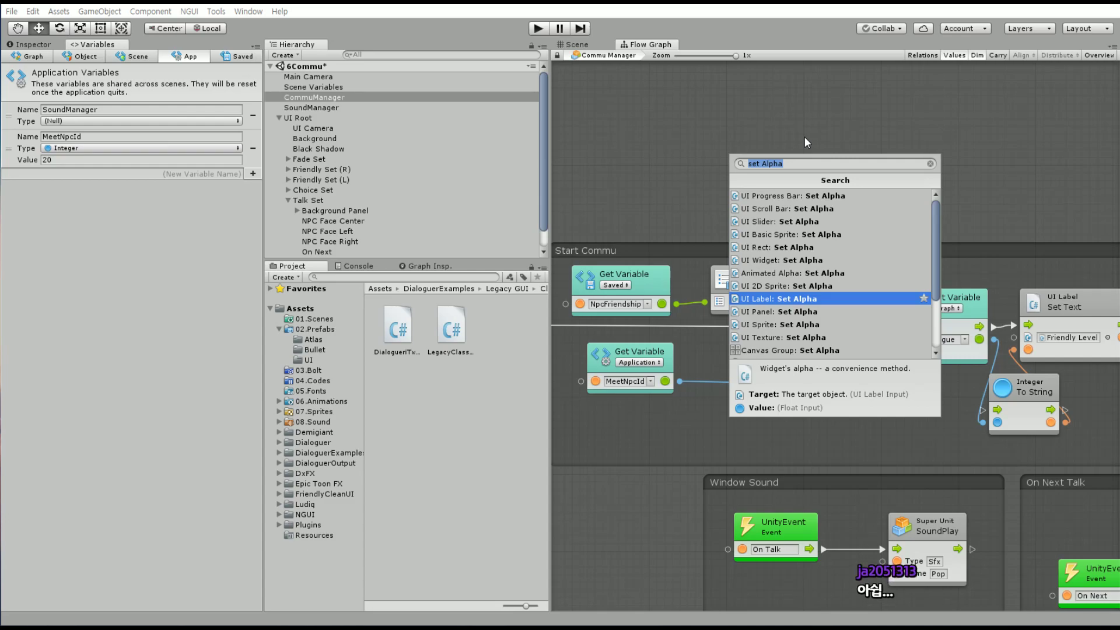
key("Down")
key("Down")
key("Down")
key("Up")
key("Up")
key("Down")
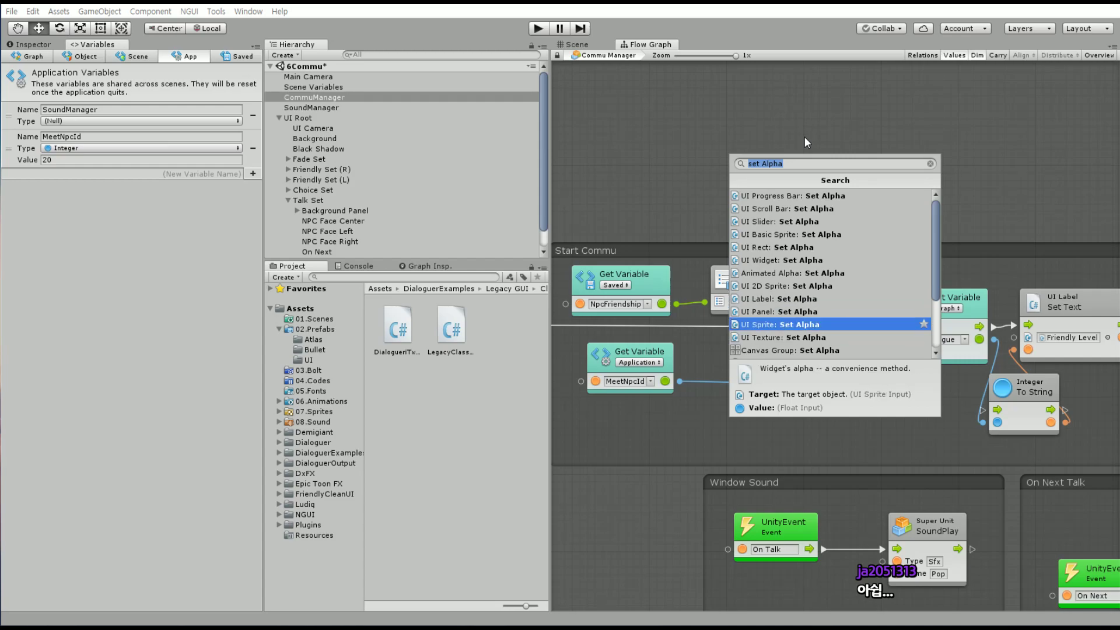
key("Return")
Duplicate it, target NPC Face Left and Right, set alpha 1, and chain the first into the second
key("ctrl+d")
left_click_drag(808, 172, 940, 176)
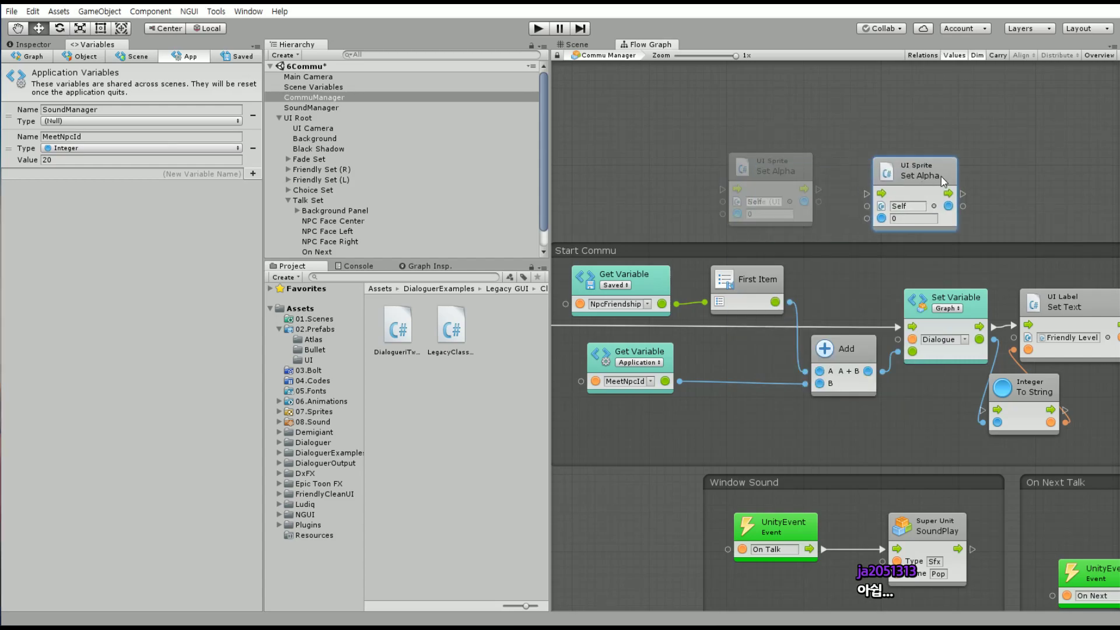
left_click_drag(327, 231, 764, 201)
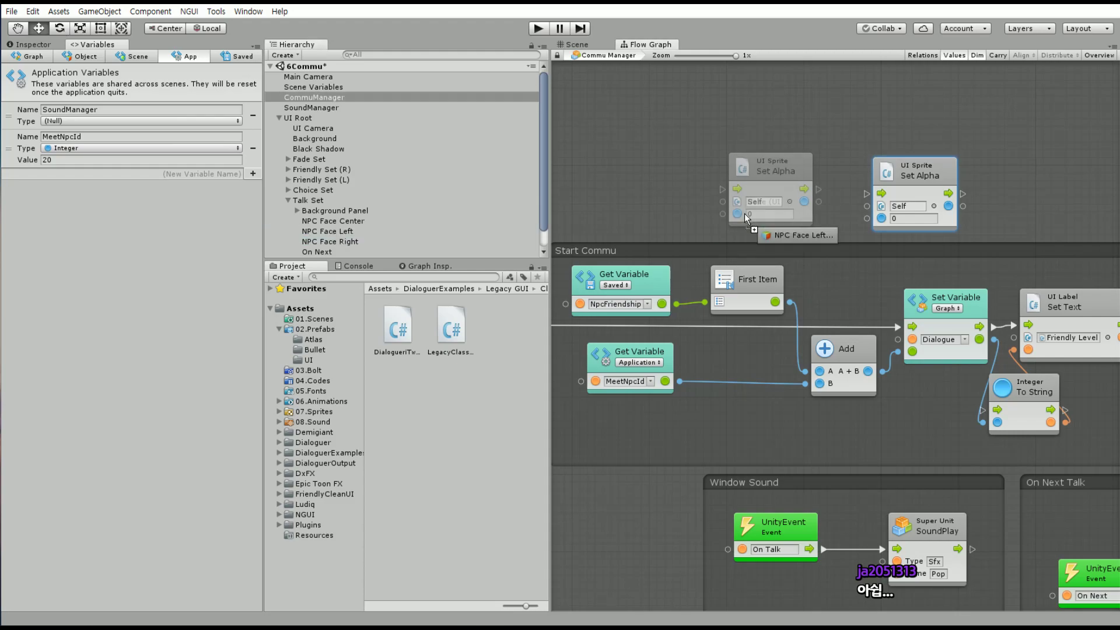
mouse_move(461, 249)
left_mouse_down()
mouse_move(927, 206)
mouse_move(904, 200)
mouse_move(893, 211)
left_mouse_up()
left_click(914, 218)
type("1")
left_click(790, 214)
type("1")
middle_click_drag(957, 166, 899, 153)
left_click_drag(895, 155, 887, 155)
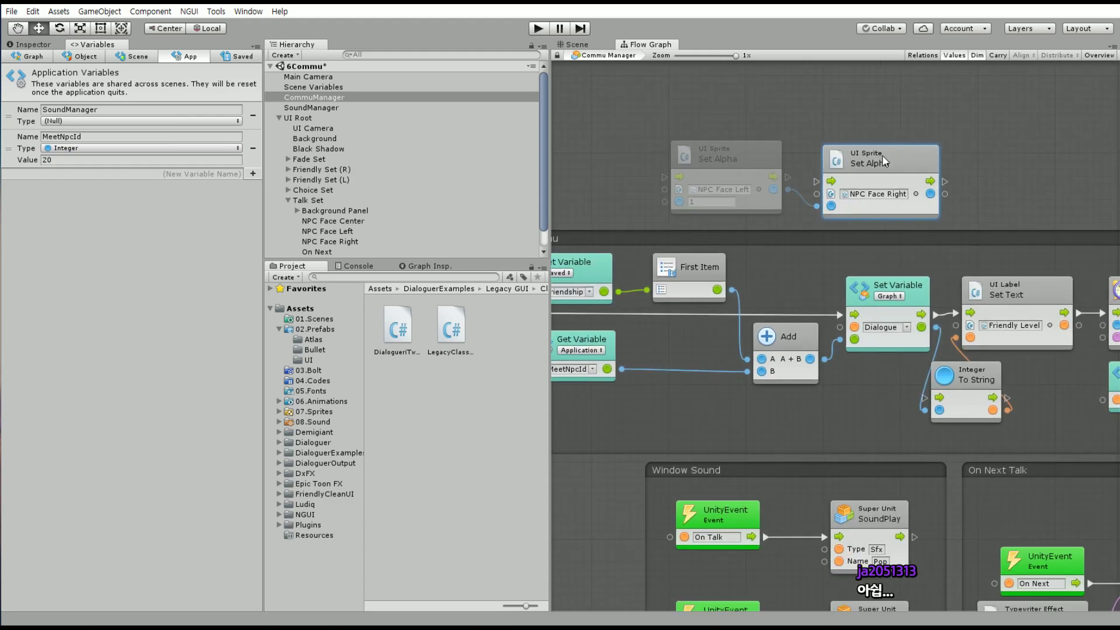
middle_click_drag(639, 148, 778, 202)
Add an Integer unit and a Control Branch node to the graph
right_click(645, 151)
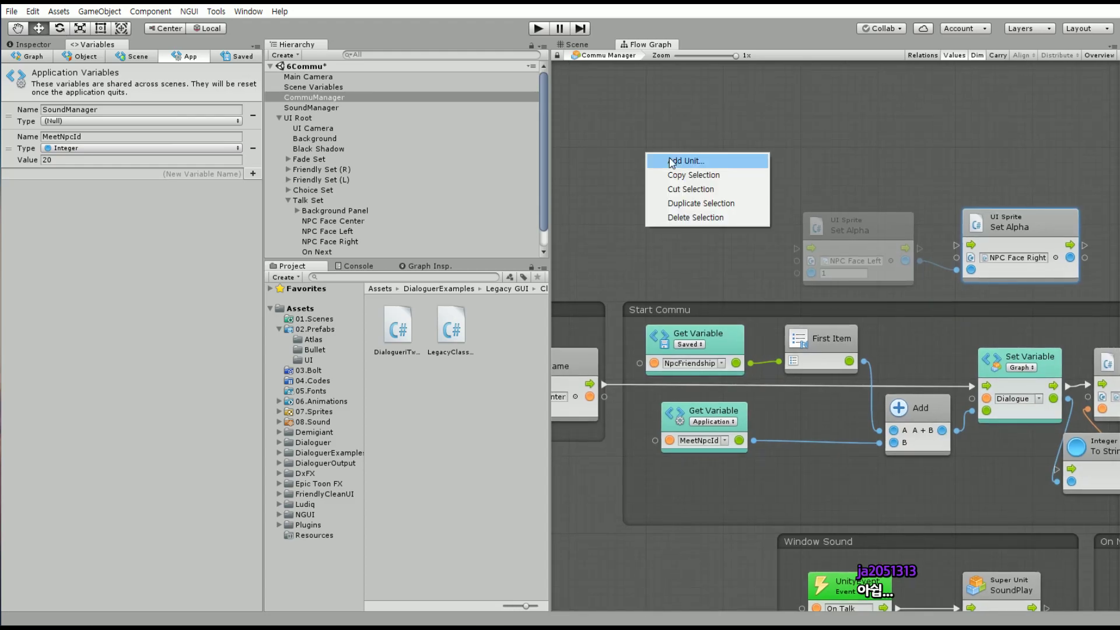
left_click(663, 157)
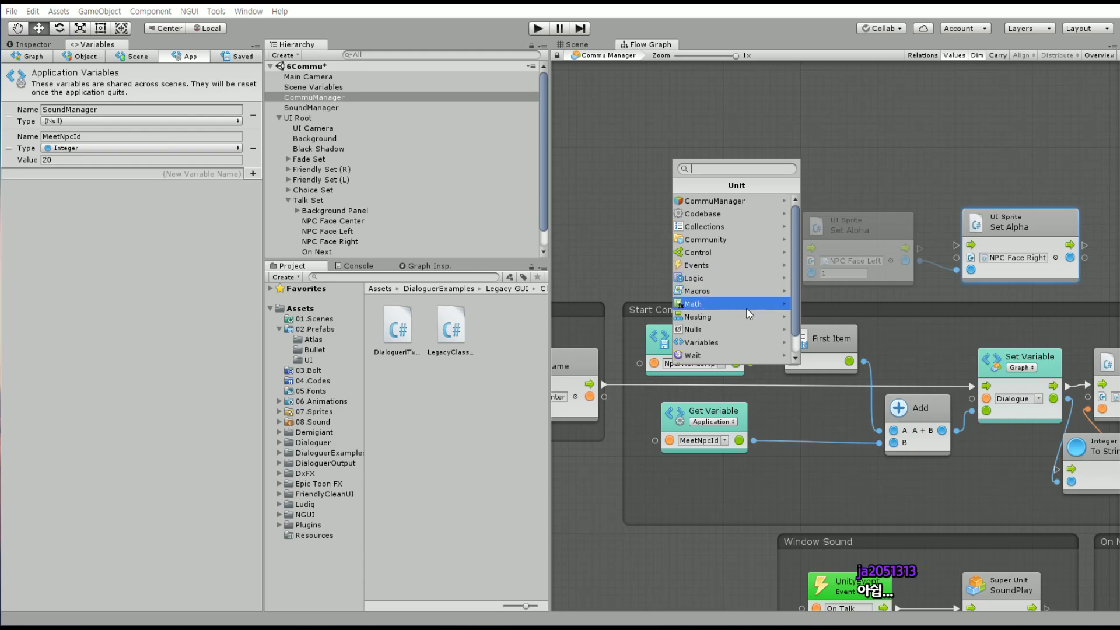
type("integer")
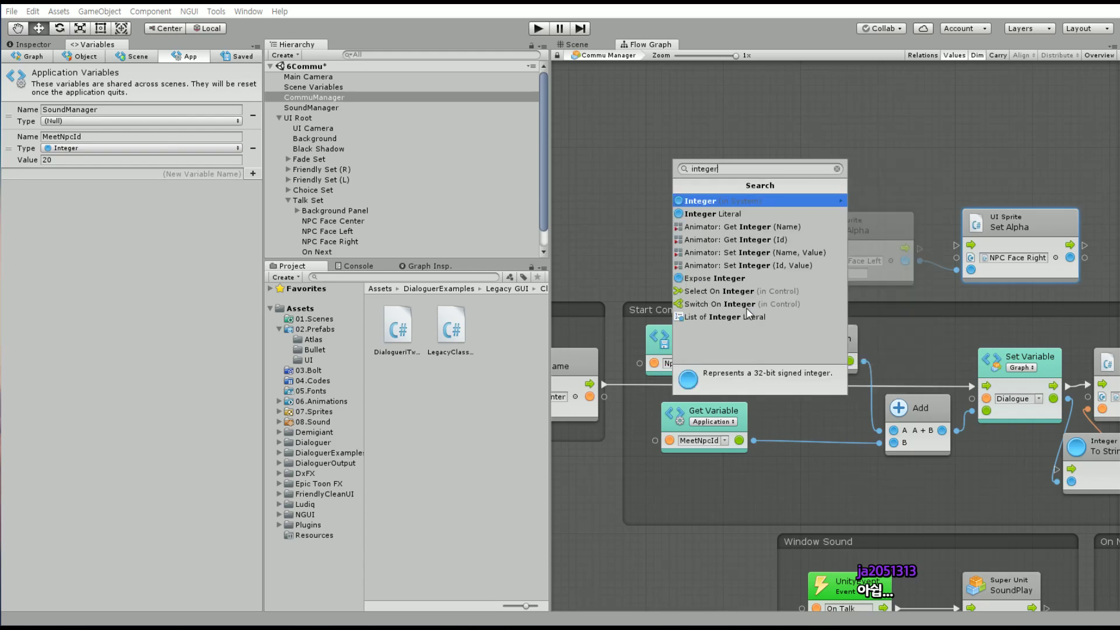
key("Return")
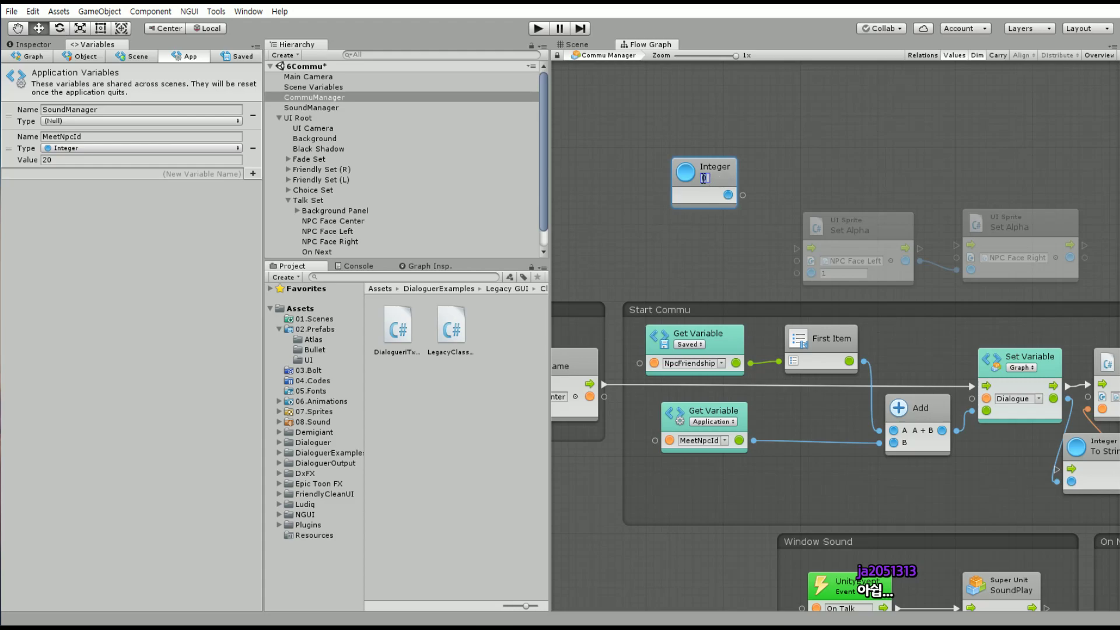
type("20")
right_click(790, 131)
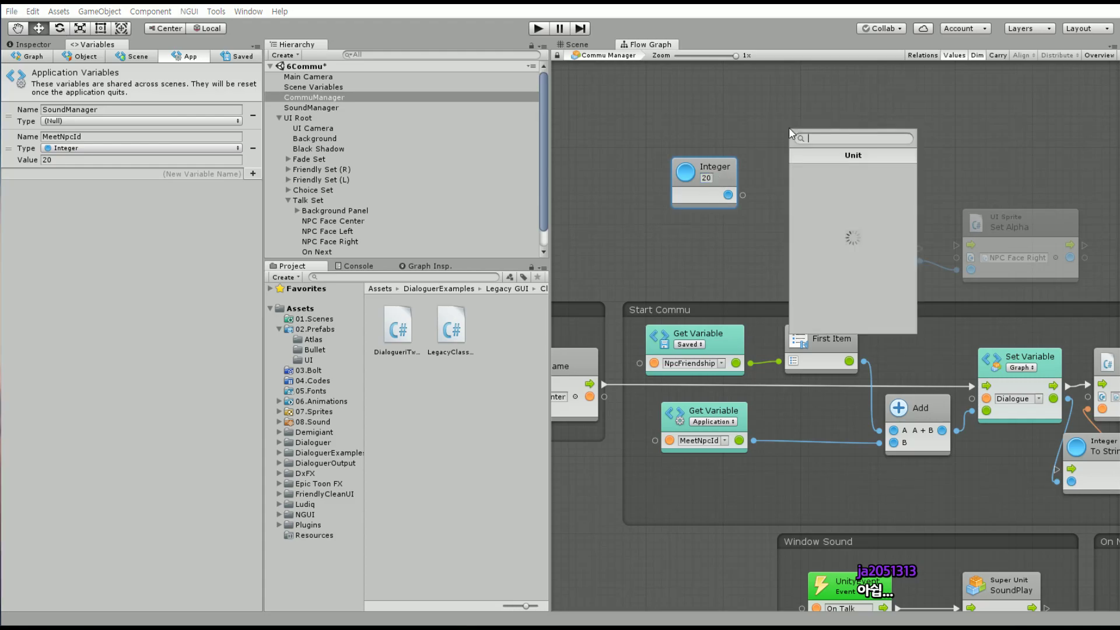
left_click(817, 222)
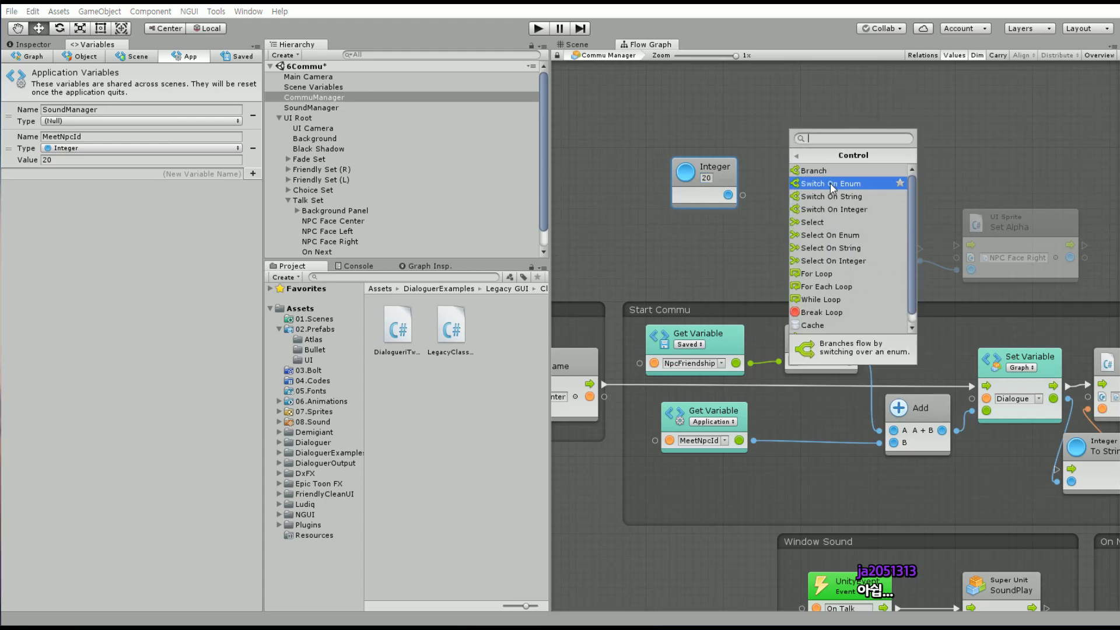
left_click(828, 173)
left_click_drag(848, 118, 863, 102)
Add a Logic Equal node comparing MeetNpcId with Integer 20, feeding Branch's condition
right_click(656, 269)
left_click(689, 275)
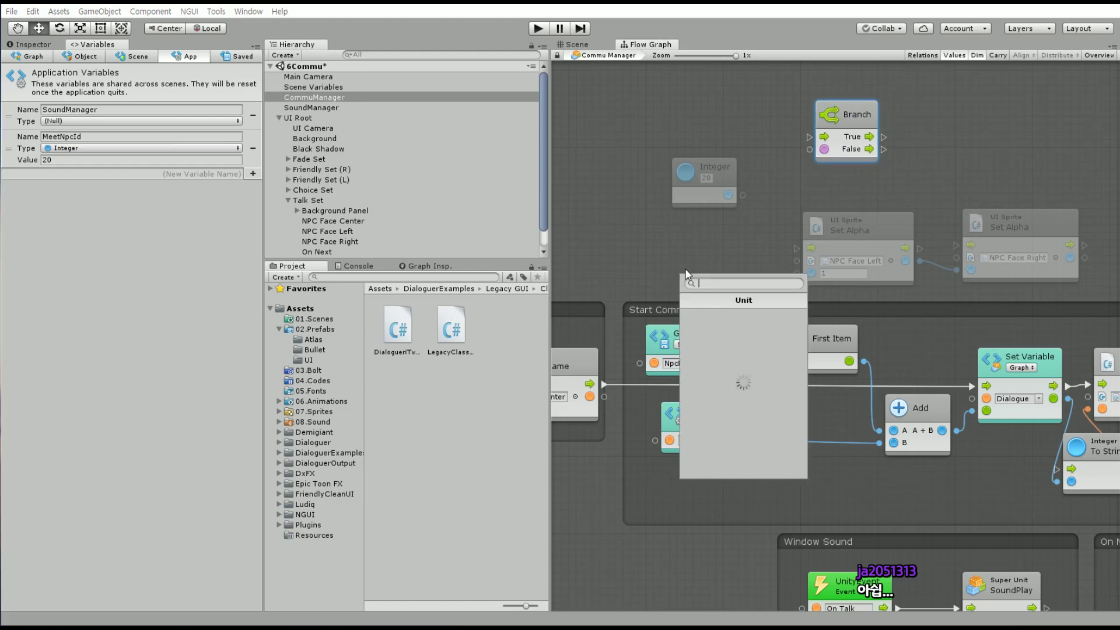
key("Down")
key("Down")
key("Down")
key("Down")
key("Down")
key("Down")
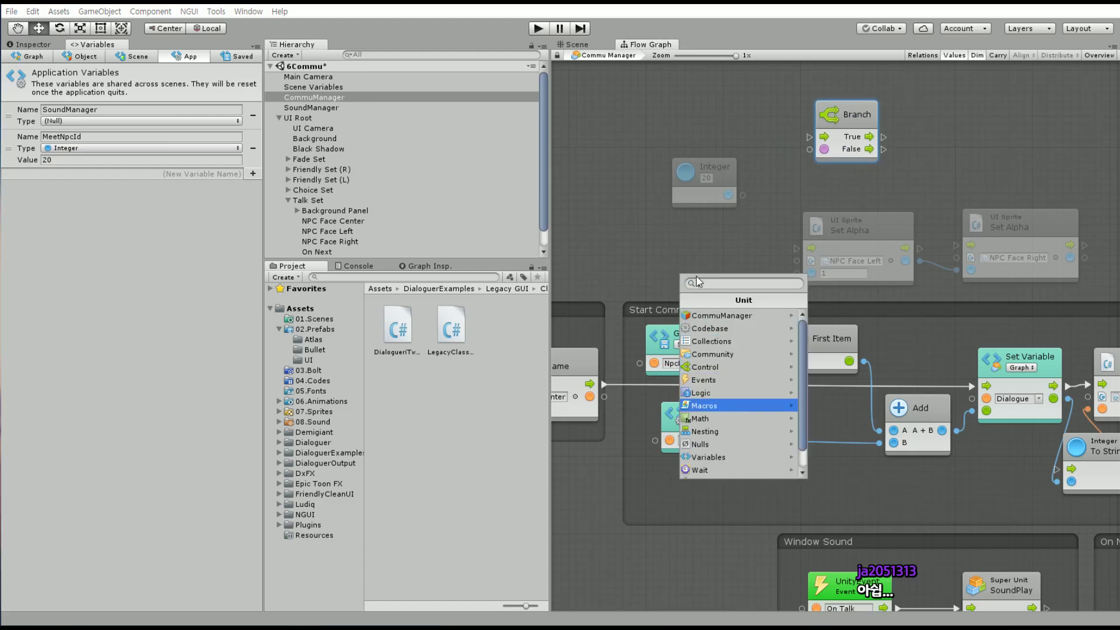
key("Down")
key("Up")
key("Up")
key("Return")
key("Down")
key("Down")
key("Down")
key("Down")
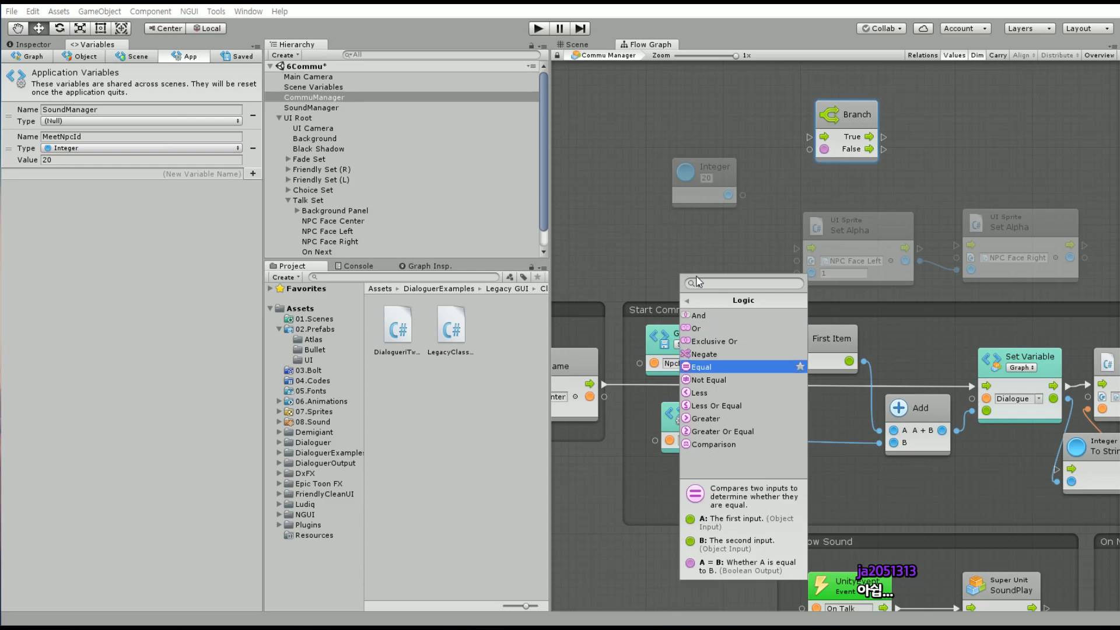
key("Return")
left_click_drag(731, 298, 769, 92)
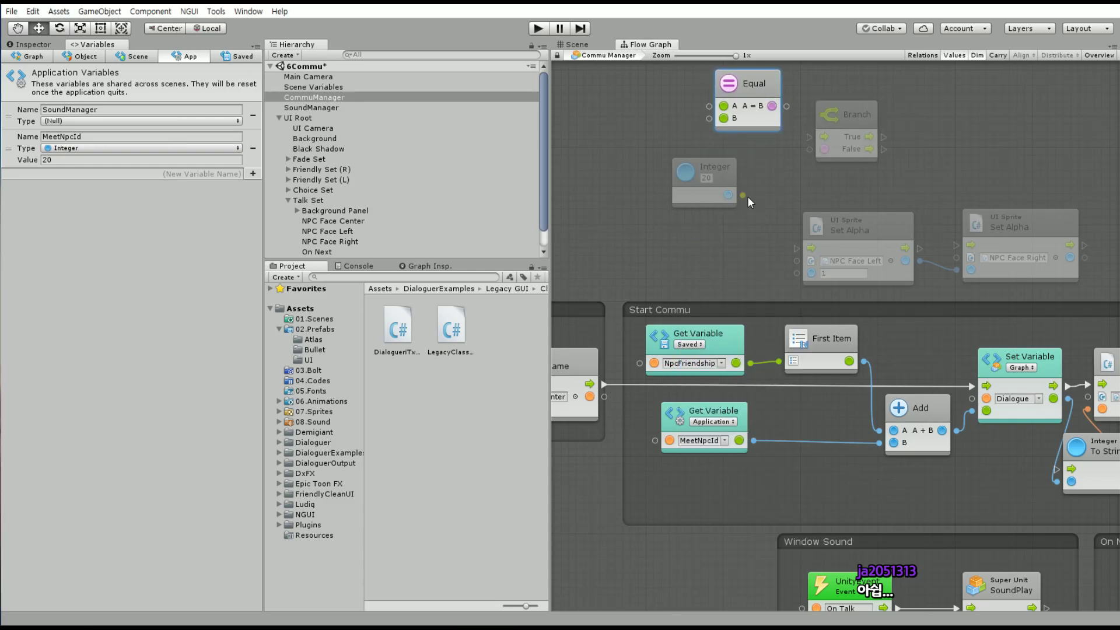
left_click_drag(743, 195, 709, 118)
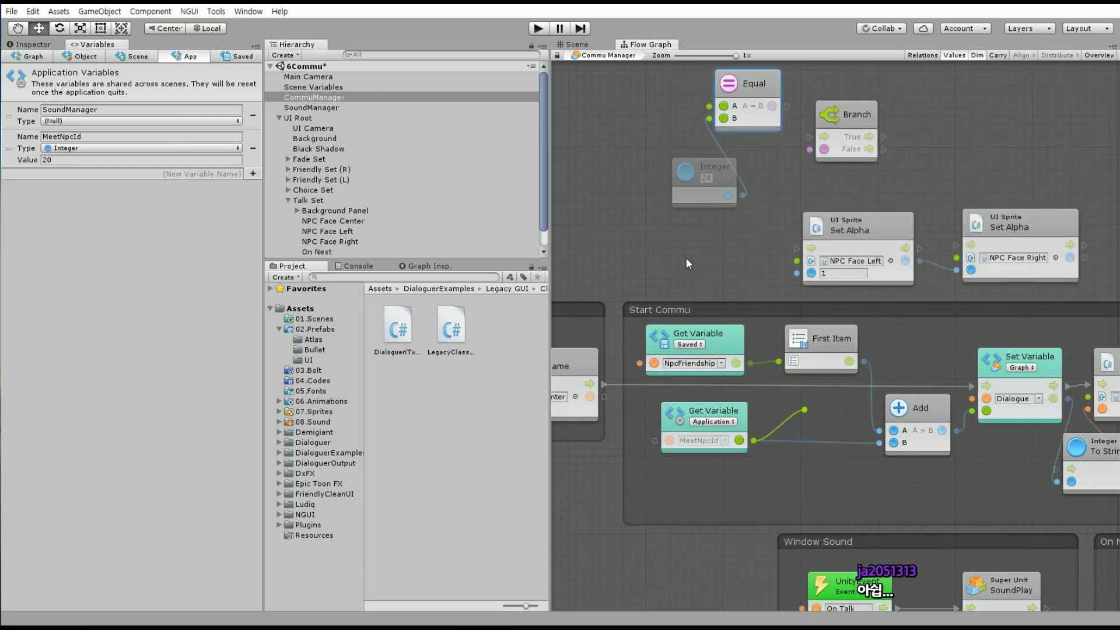
left_click_drag(754, 441, 709, 106)
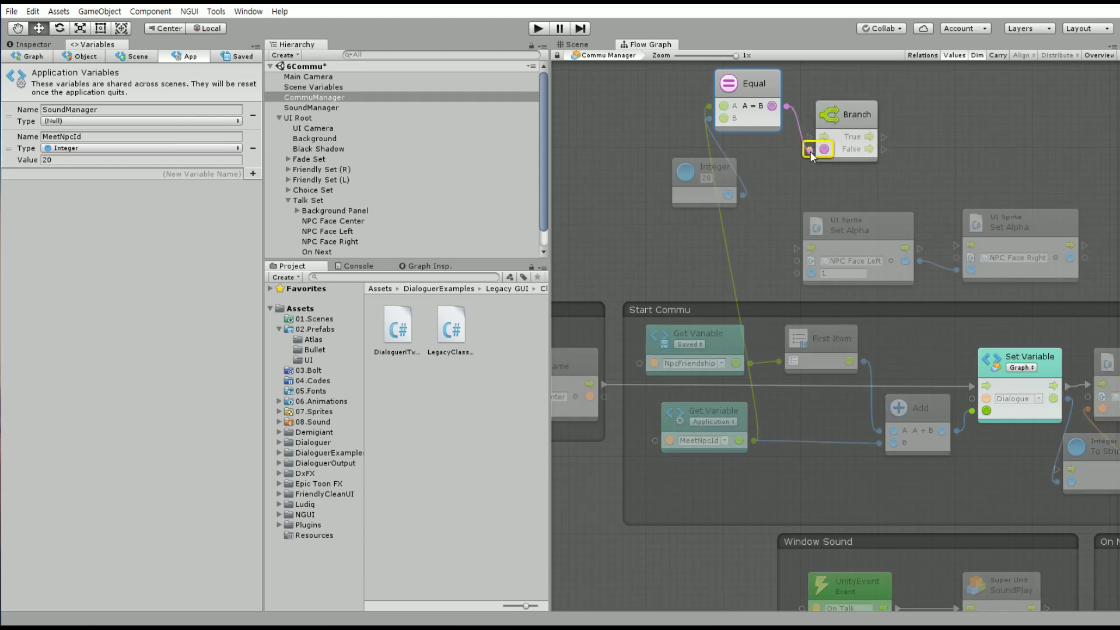
mouse_move(788, 106)
left_mouse_down()
mouse_move(811, 150)
mouse_move(916, 165)
mouse_move(814, 251)
left_mouse_up()
Connect Branch True to the Set Alpha chain and line the nodes up in one row
left_click(795, 248)
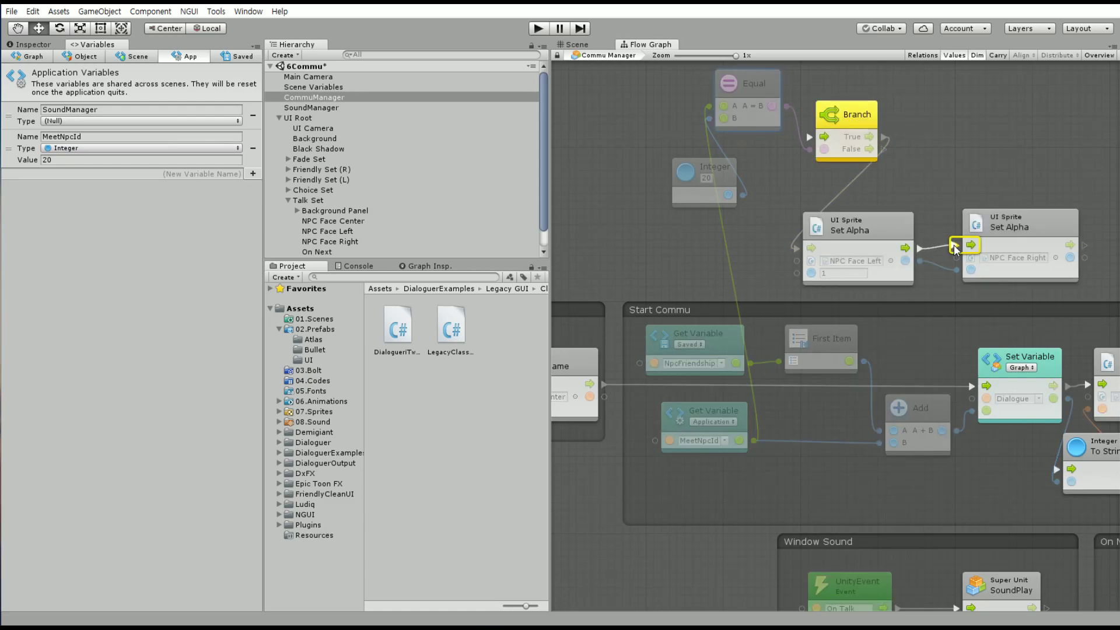
middle_click_drag(1062, 172, 981, 214)
left_click(806, 270)
left_click_drag(806, 271, 928, 159)
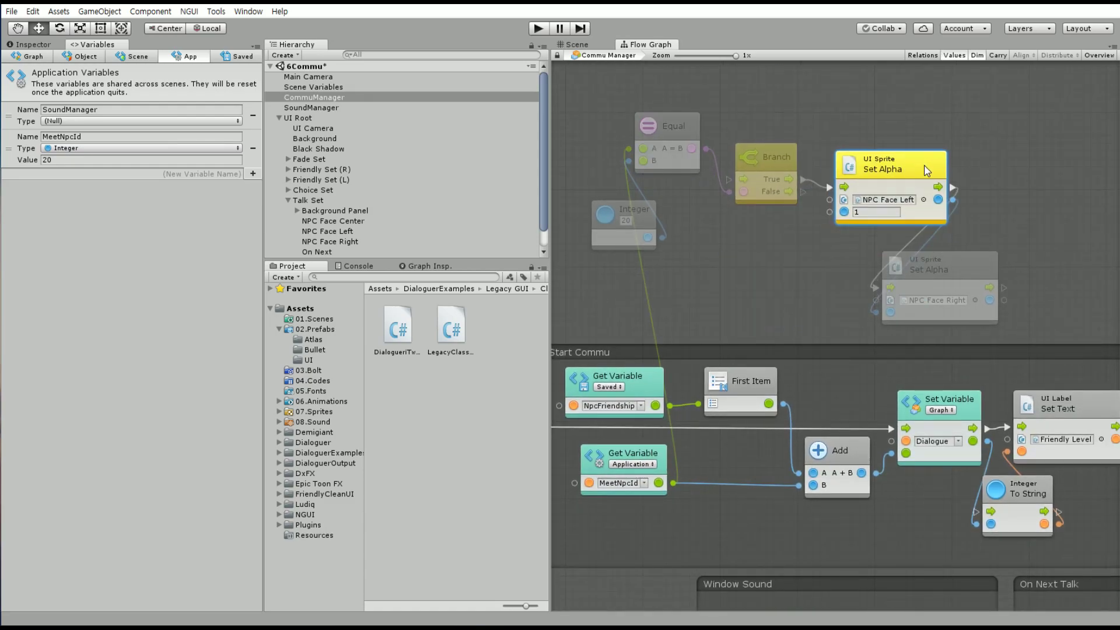
left_click_drag(921, 272, 1027, 163)
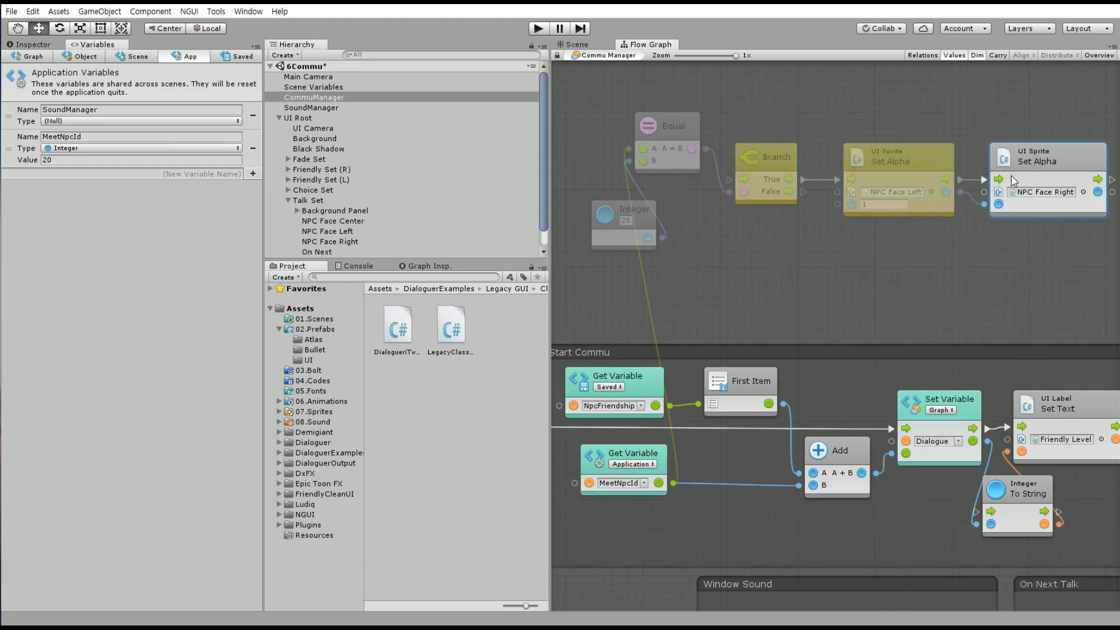
left_click_drag(774, 165, 789, 165)
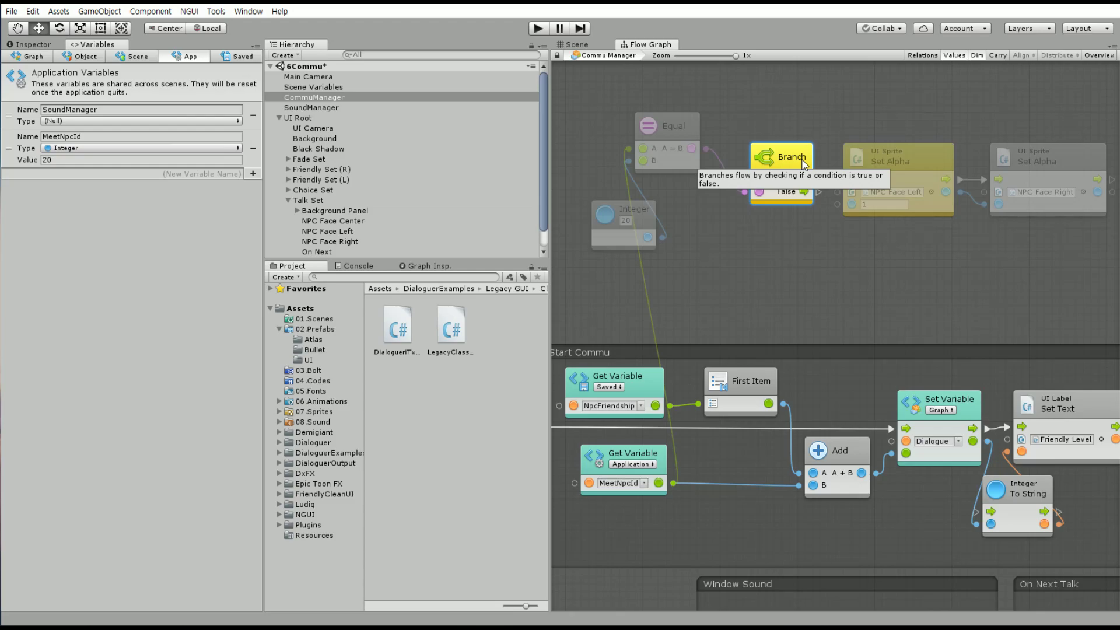
middle_click_drag(823, 272, 803, 324)
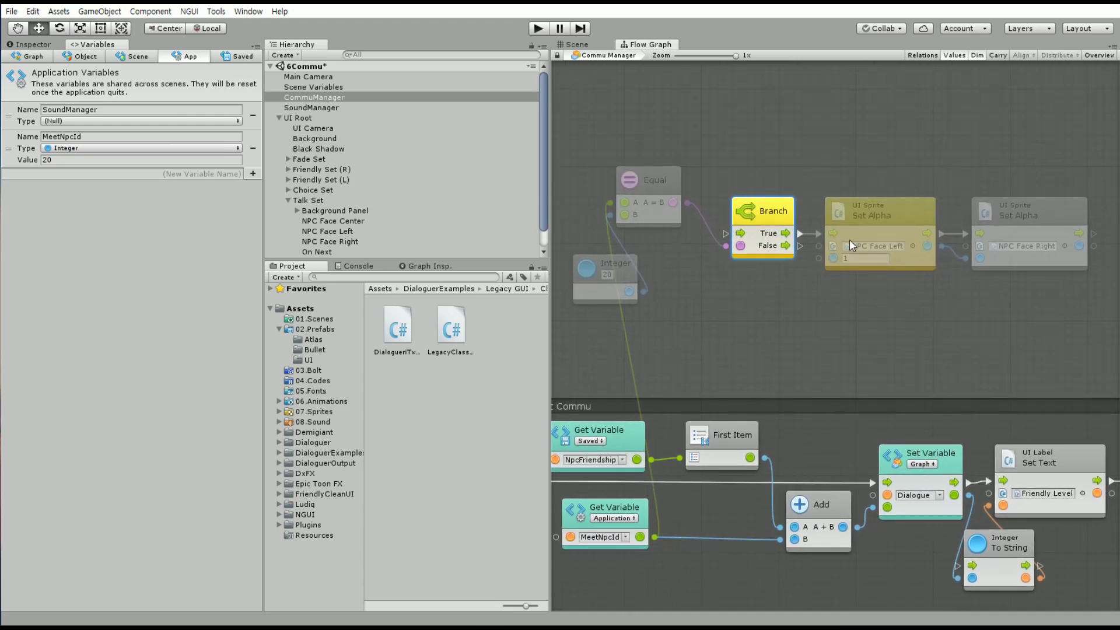
mouse_move(999, 170)
left_mouse_down()
mouse_move(765, 228)
mouse_move(797, 226)
left_mouse_up()
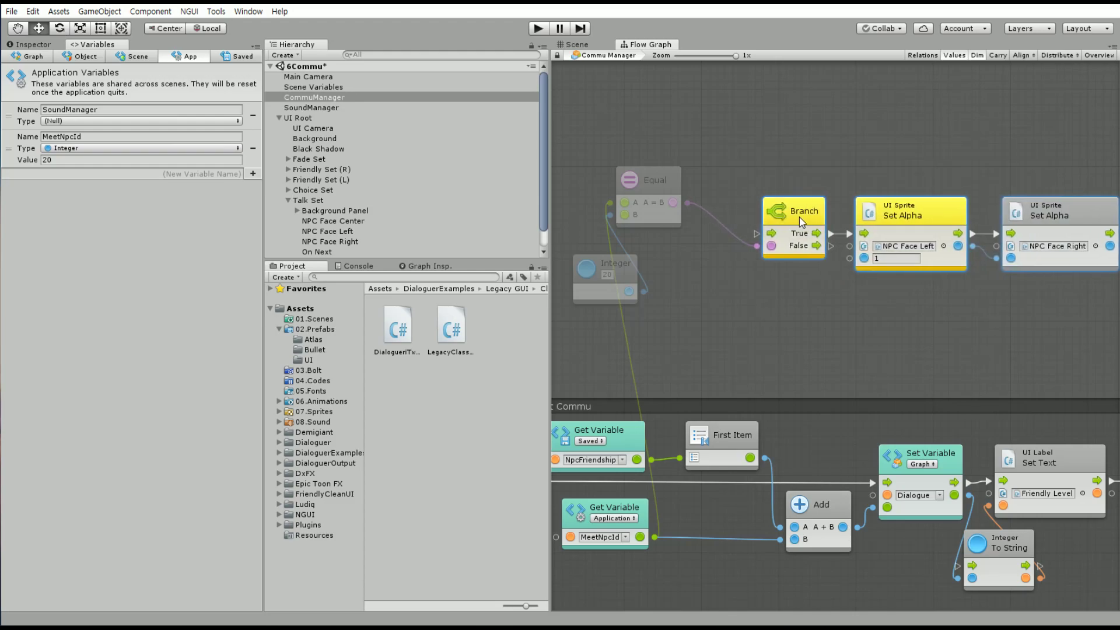
mouse_move(674, 195)
left_mouse_down()
mouse_move(722, 223)
mouse_move(712, 220)
left_mouse_up()
mouse_move(615, 256)
left_mouse_down()
mouse_move(603, 245)
mouse_move(606, 208)
left_mouse_up()
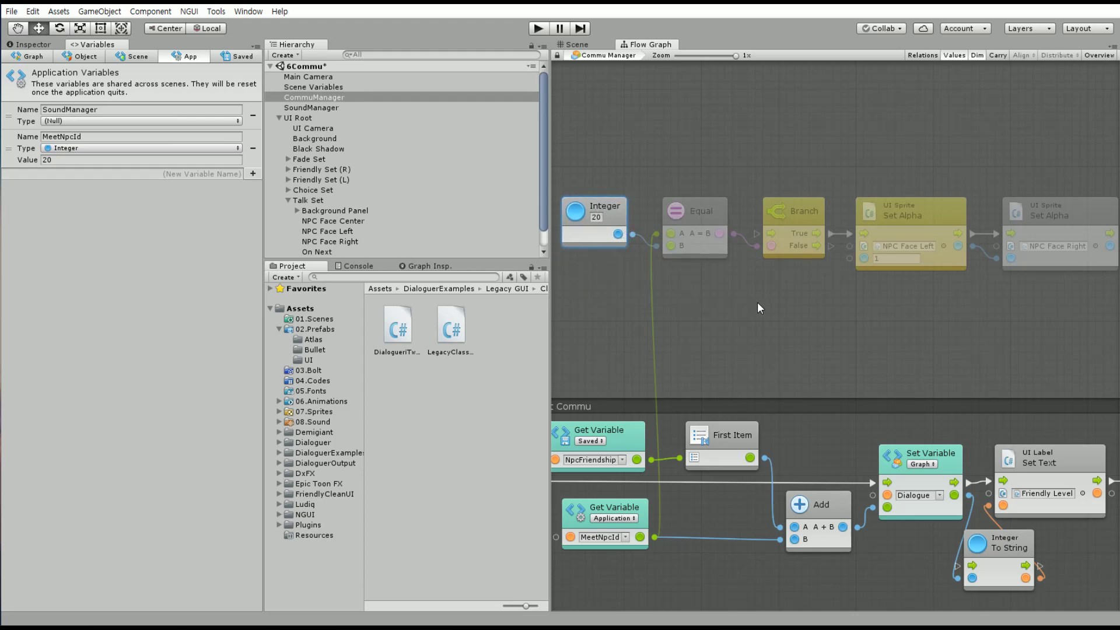
Move the five new nodes down together as one block
scroll(796, 291, "down", 1)
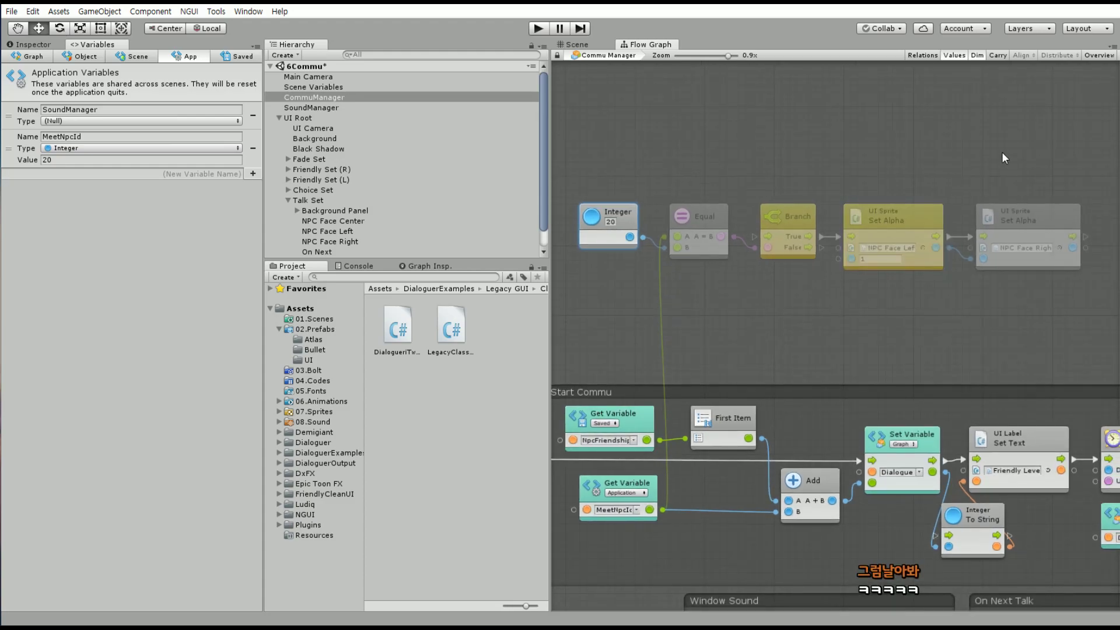
left_click_drag(1002, 152, 623, 252)
left_click_drag(706, 226, 714, 297)
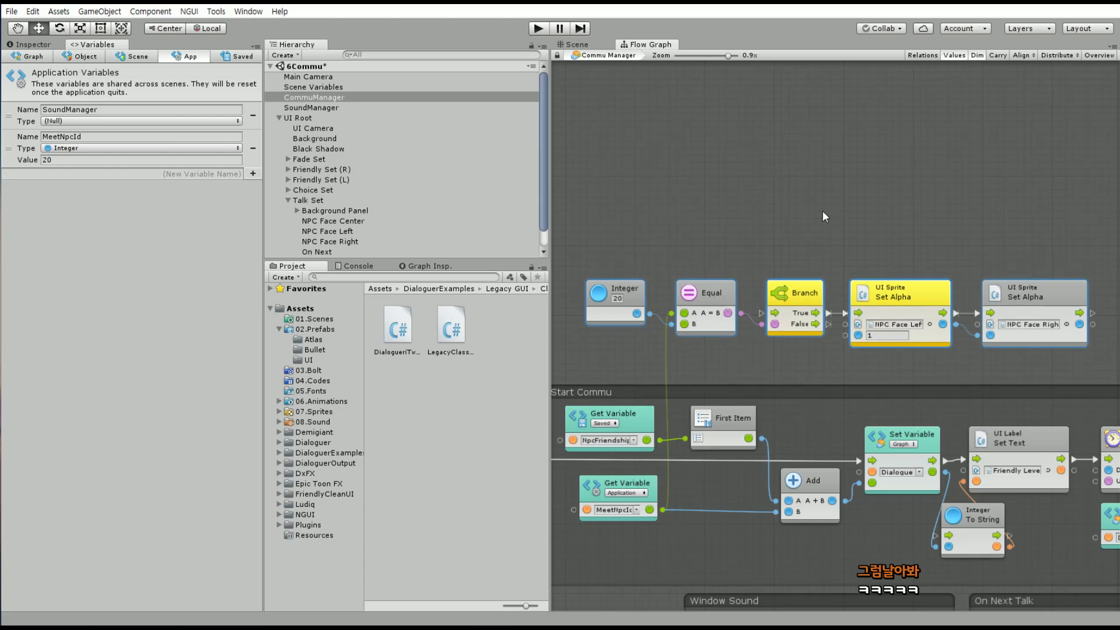
Wire the Name flow into Branch and Branch False into Set Variable, then group the new row
middle_click_drag(823, 211, 880, 156)
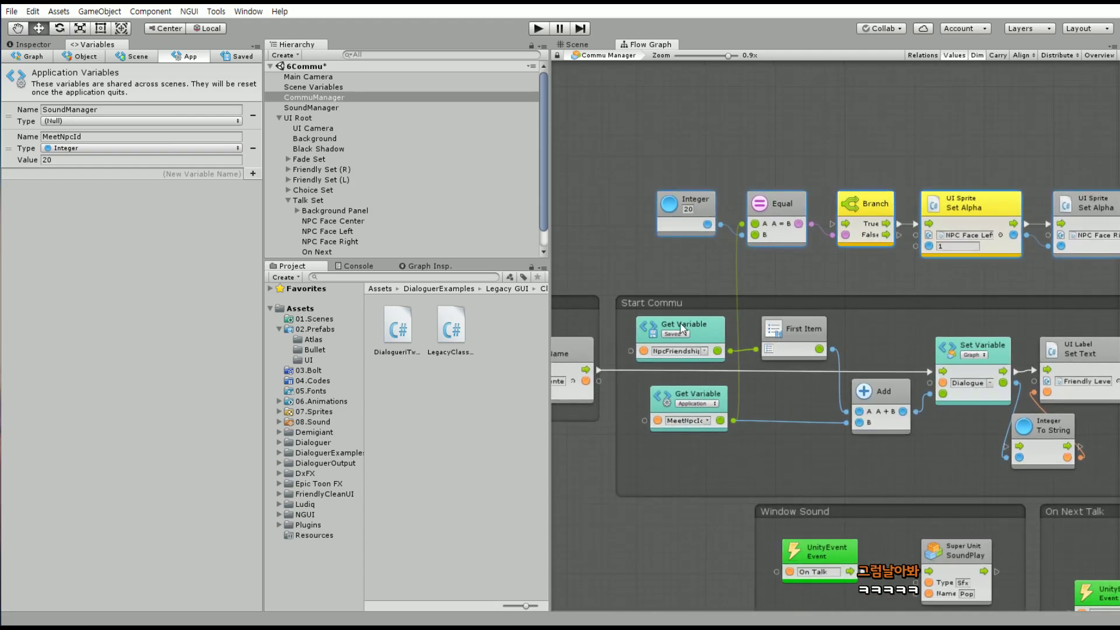
mouse_move(600, 368)
left_mouse_down()
mouse_move(800, 266)
mouse_move(789, 237)
mouse_move(817, 377)
left_mouse_up()
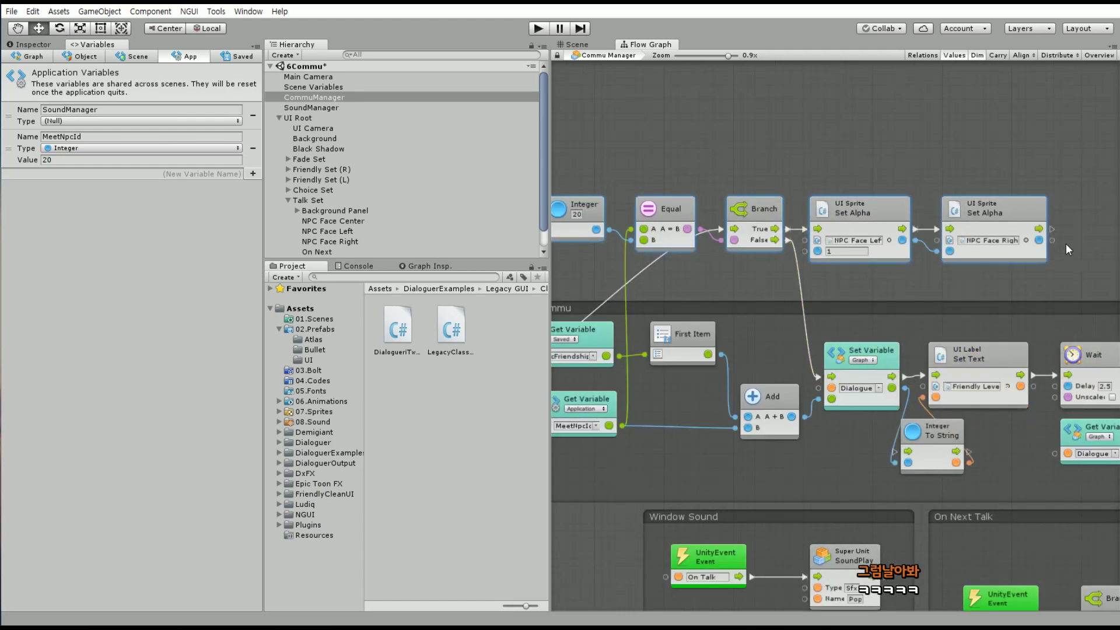
left_click_drag(1053, 230, 817, 377)
scroll(821, 270, "down", 2)
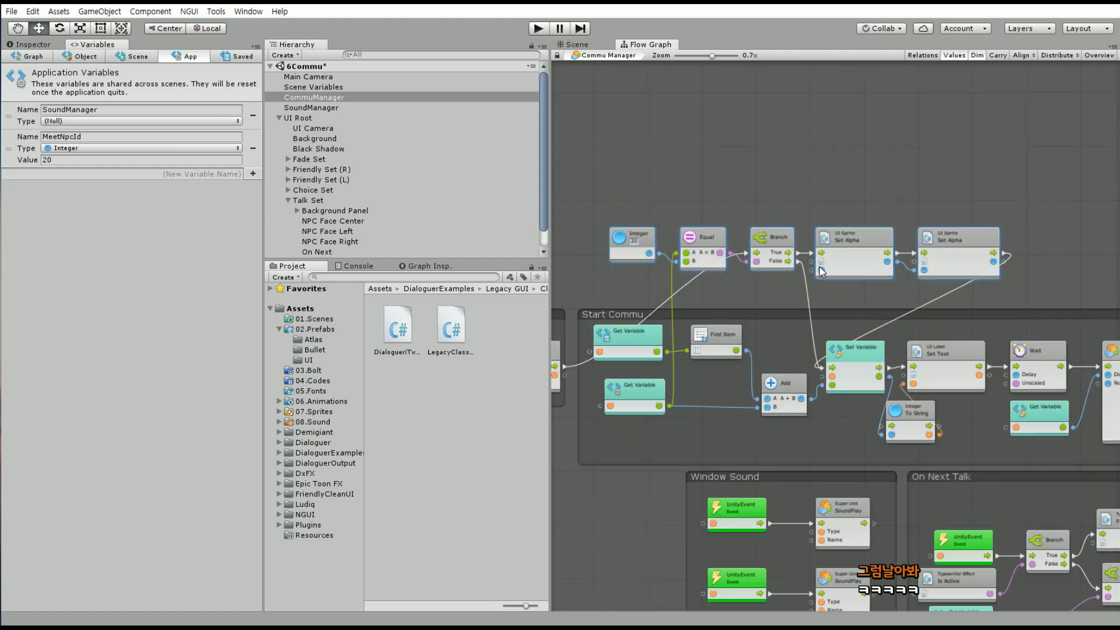
left_click_drag(588, 193, 1014, 299, "ctrl")
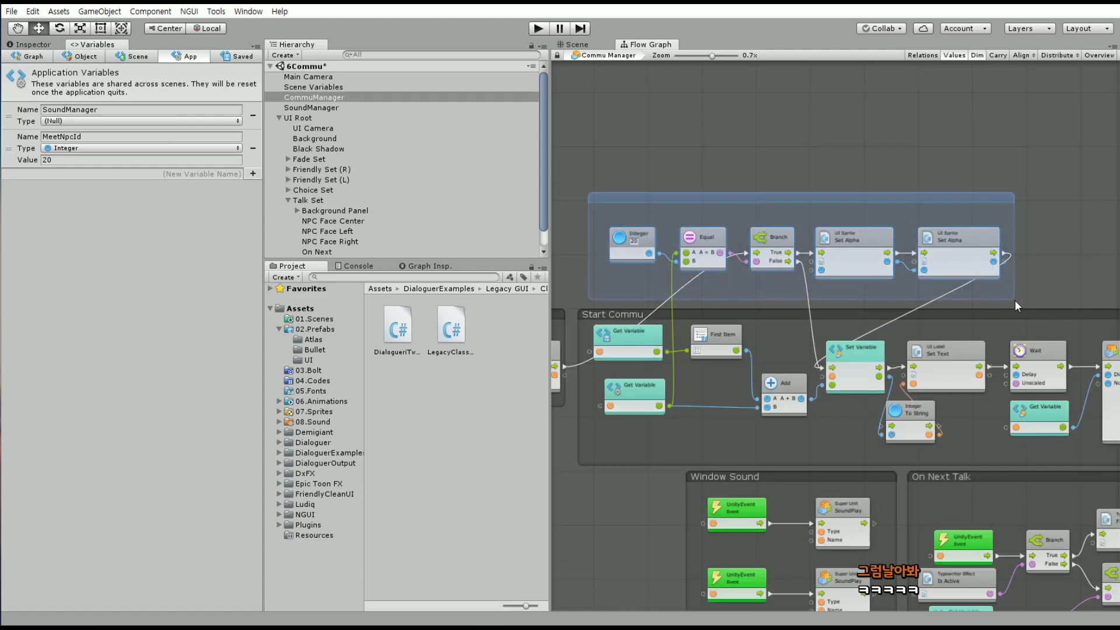
Type the group title, fixing it to read 'Setting JaeMin TV Family', and commit it
scroll(588, 239, "up", 3)
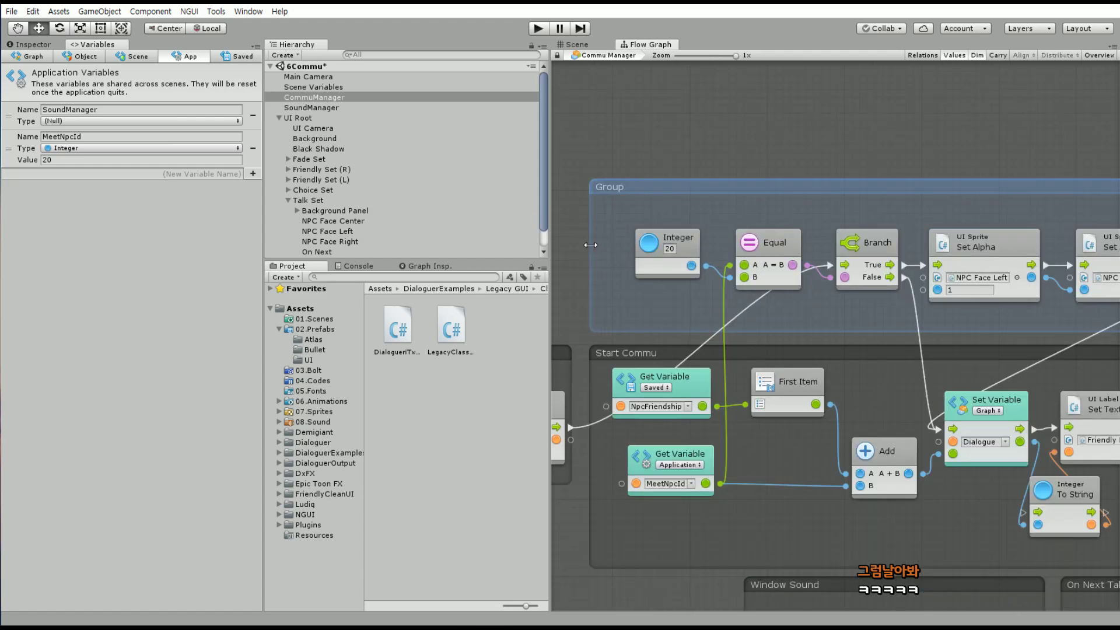
type("ㅈ")
type("ㅐ")
type("민")
type("이 Famil")
type("y")
key("BackSpace")
key("Home")
type("Setting")
key("Delete")
type("Jae")
type("Min TV")
key("End")
left_click(725, 149)
scroll(814, 225, "down", 3)
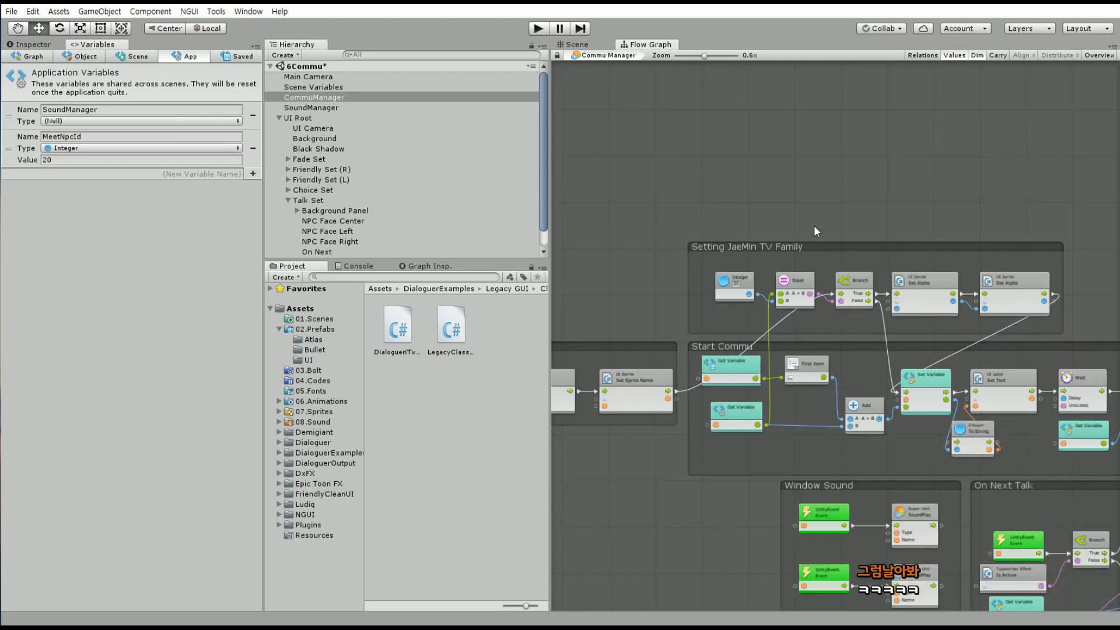
scroll(783, 233, "up", 3)
scroll(731, 193, "down", 2)
scroll(734, 288, "up", 2)
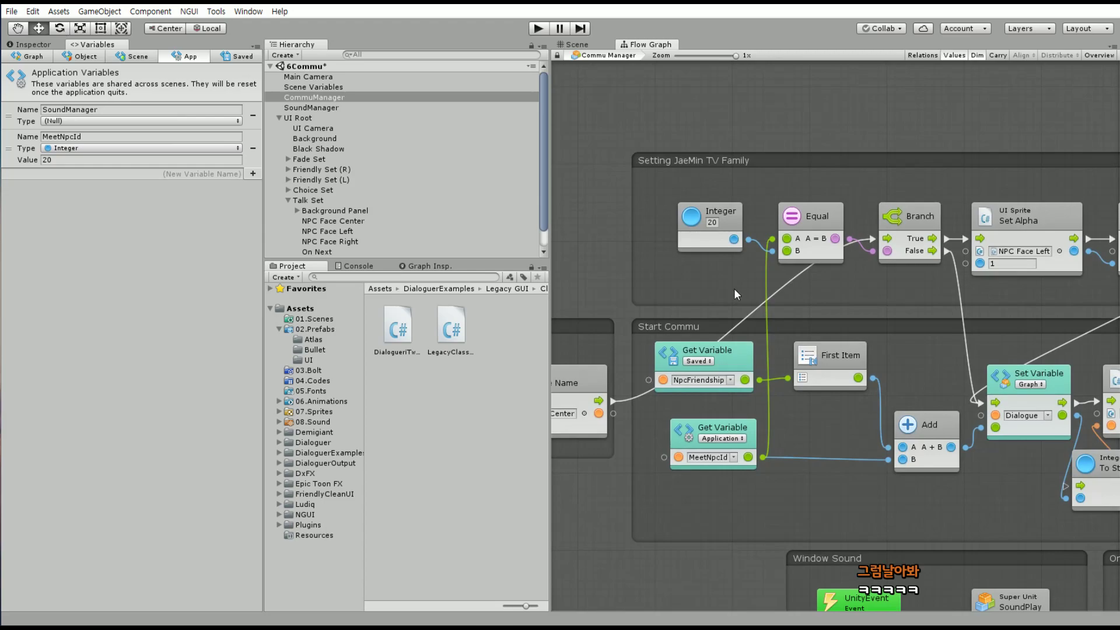
scroll(670, 184, "down", 2)
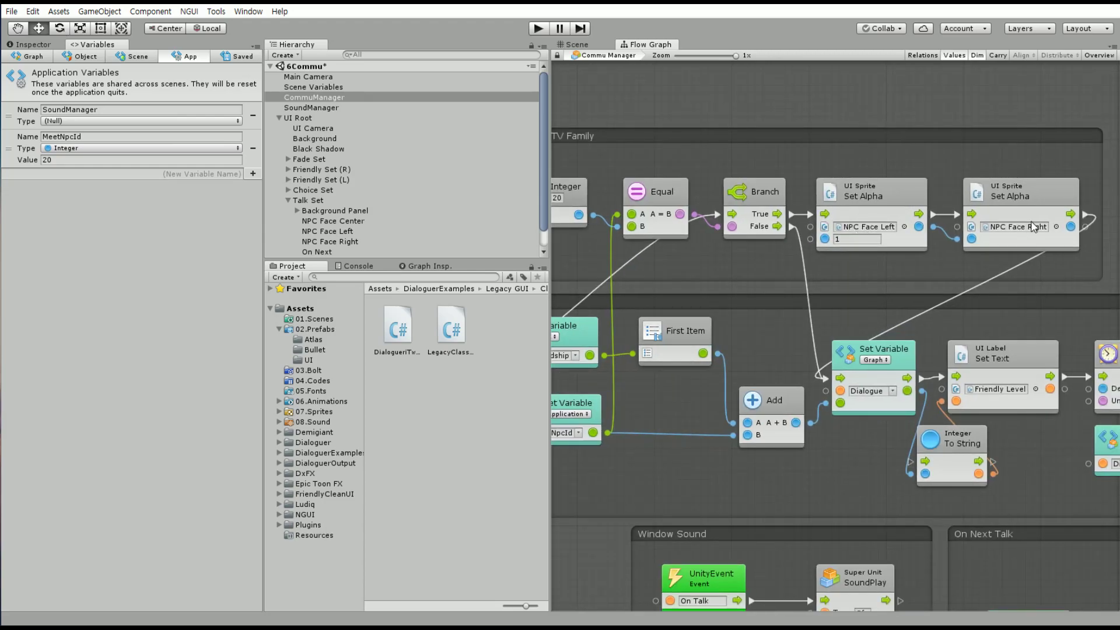
scroll(681, 312, "up", 2)
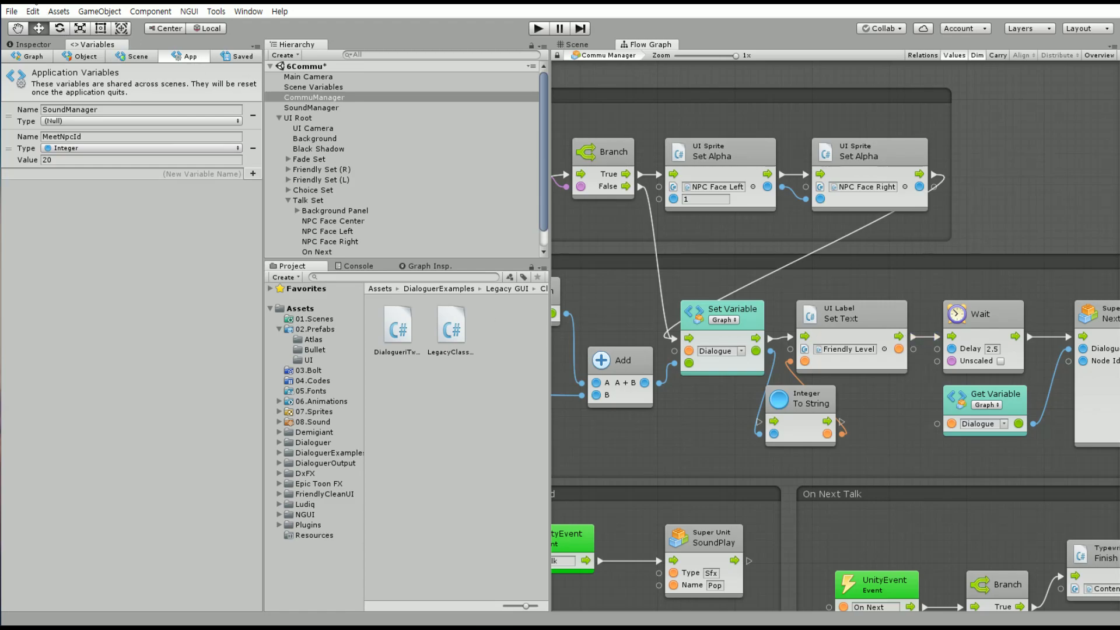
left_click(12, 11)
left_click(20, 13)
left_click(20, 12)
left_click(78, 126)
middle_click_drag(744, 275, 779, 276)
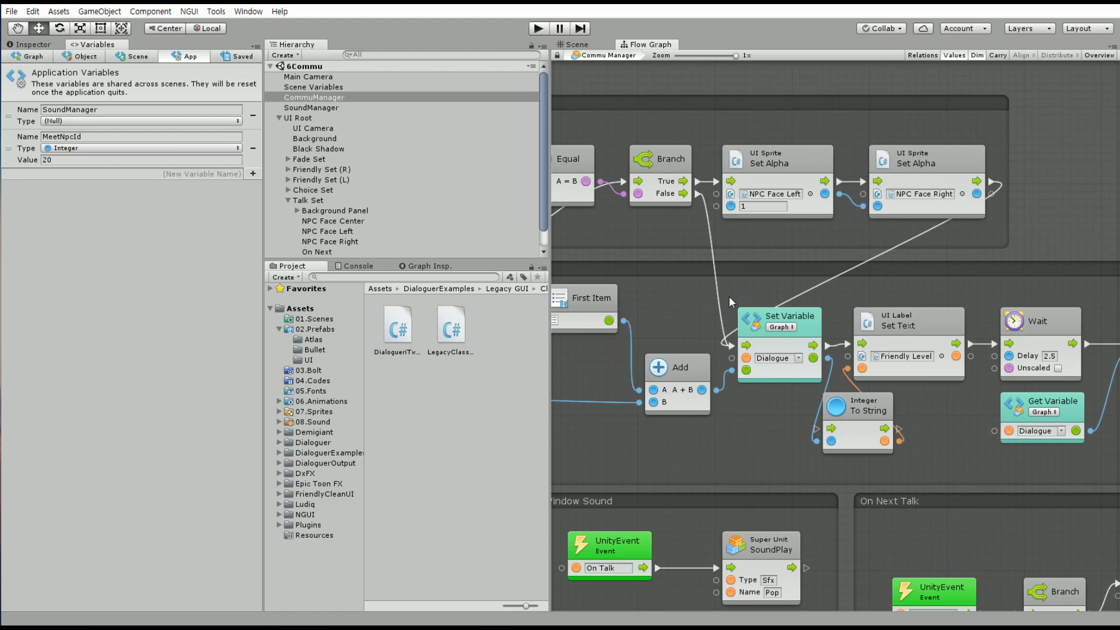
middle_click_drag(734, 288, 884, 278)
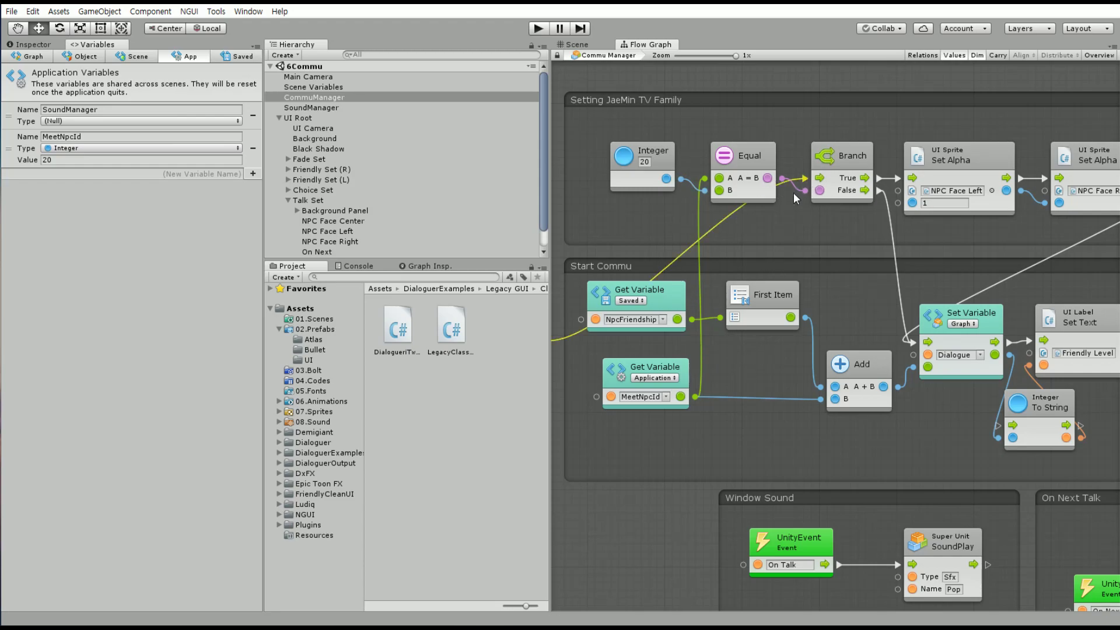
middle_click_drag(778, 242, 848, 256)
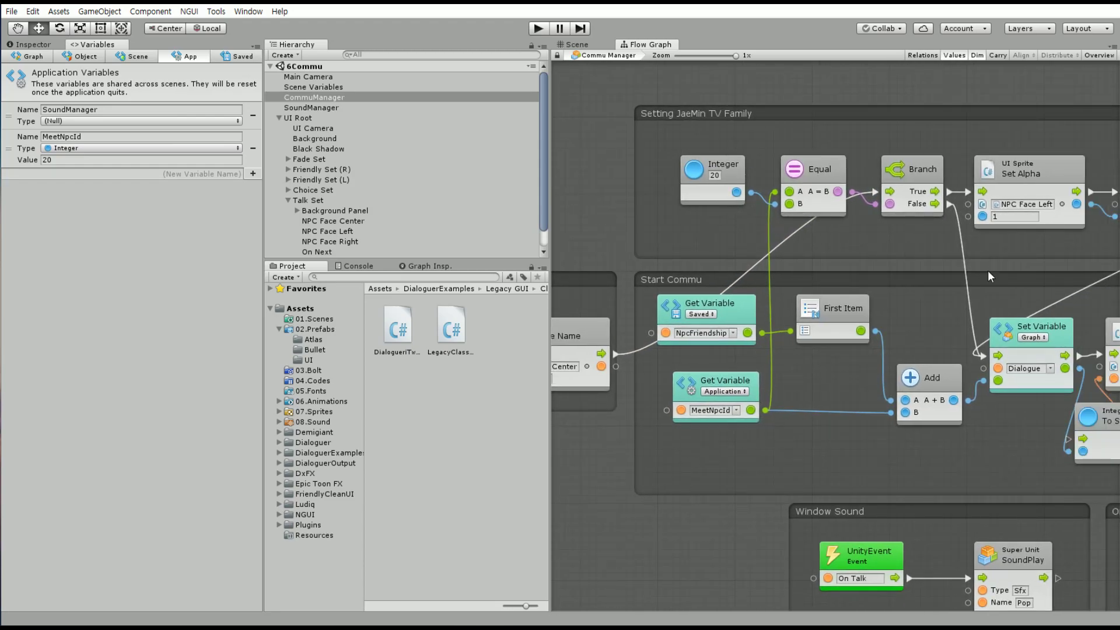
right_click(983, 356)
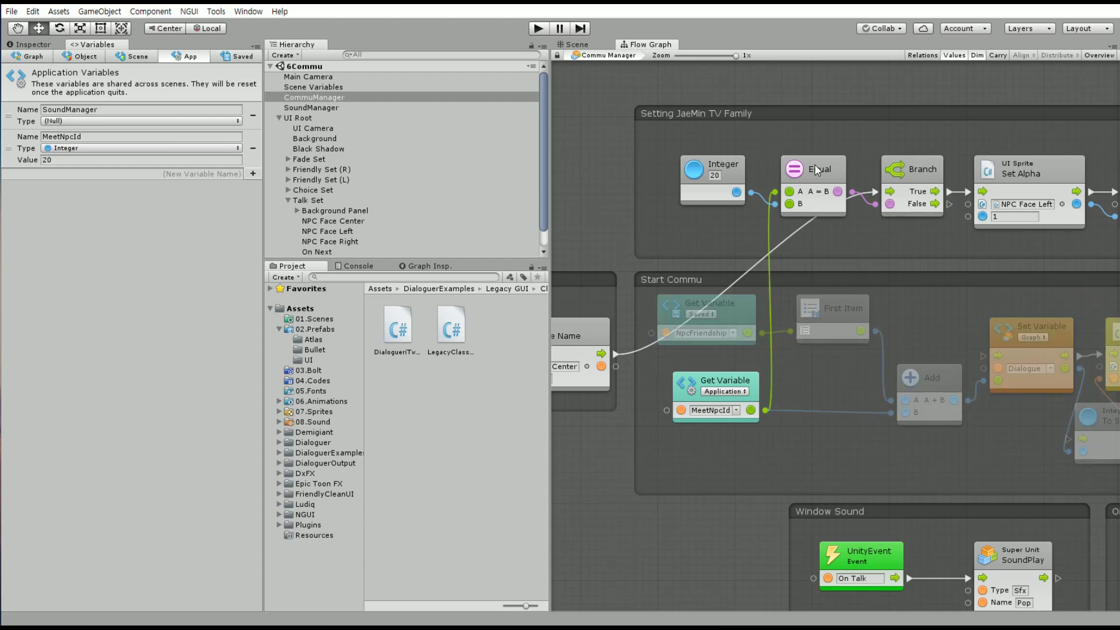
right_click(615, 353)
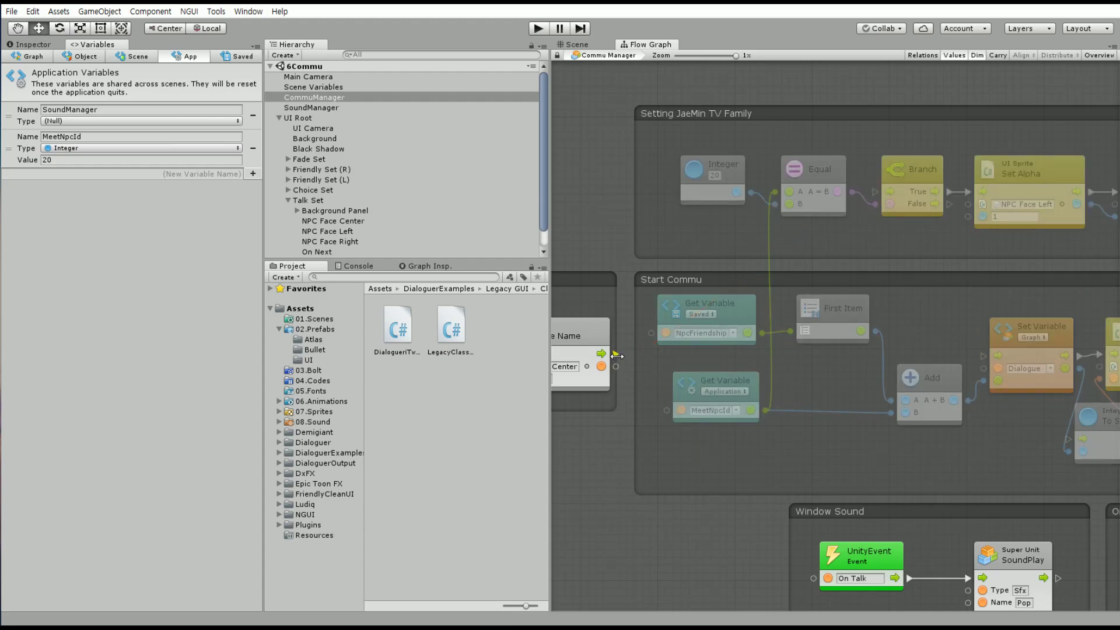
left_click_drag(616, 355, 983, 355)
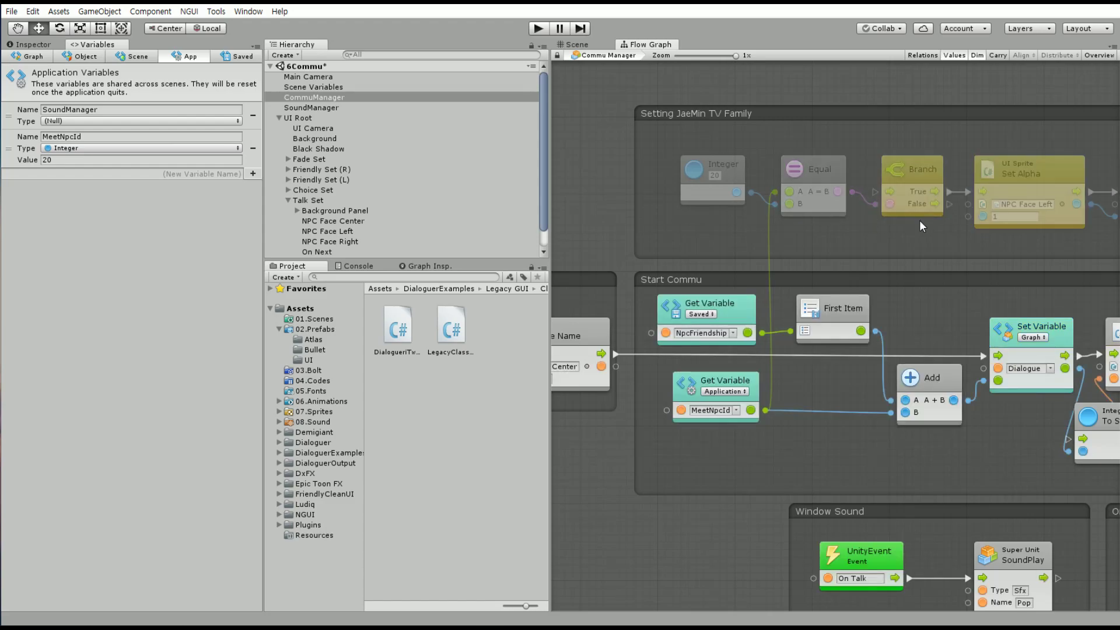
scroll(919, 219, "down", 4)
middle_click_drag(902, 273, 719, 225)
scroll(895, 450, "down", 2)
middle_click_drag(895, 451, 832, 360)
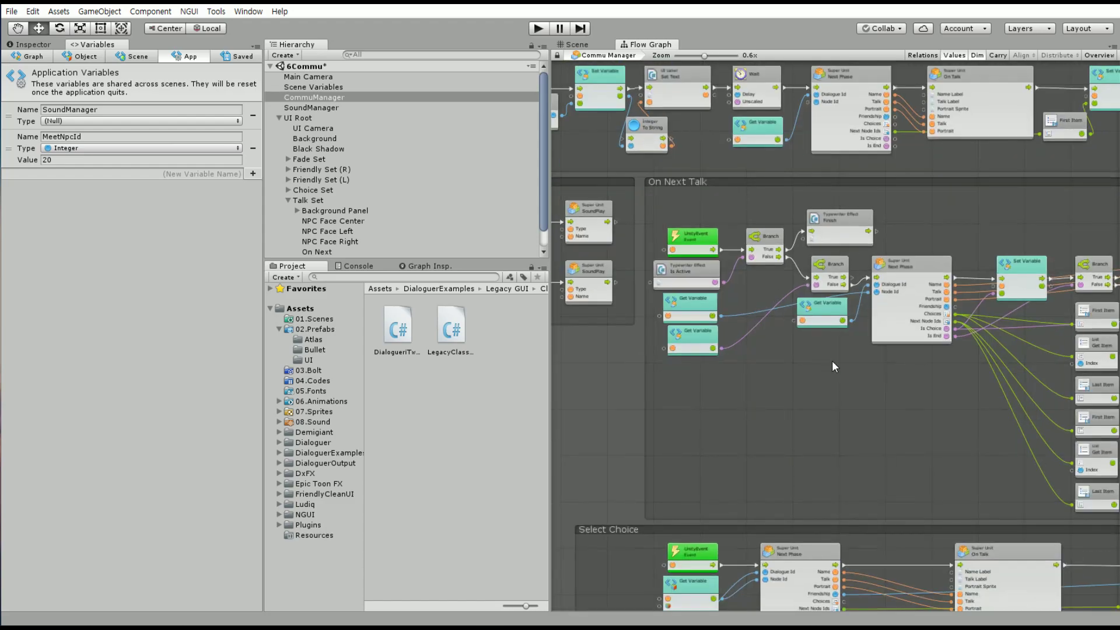
scroll(896, 415, "up", 5)
mouse_move(915, 439)
middle_mouse_down()
mouse_move(831, 419)
mouse_move(925, 415)
middle_mouse_up()
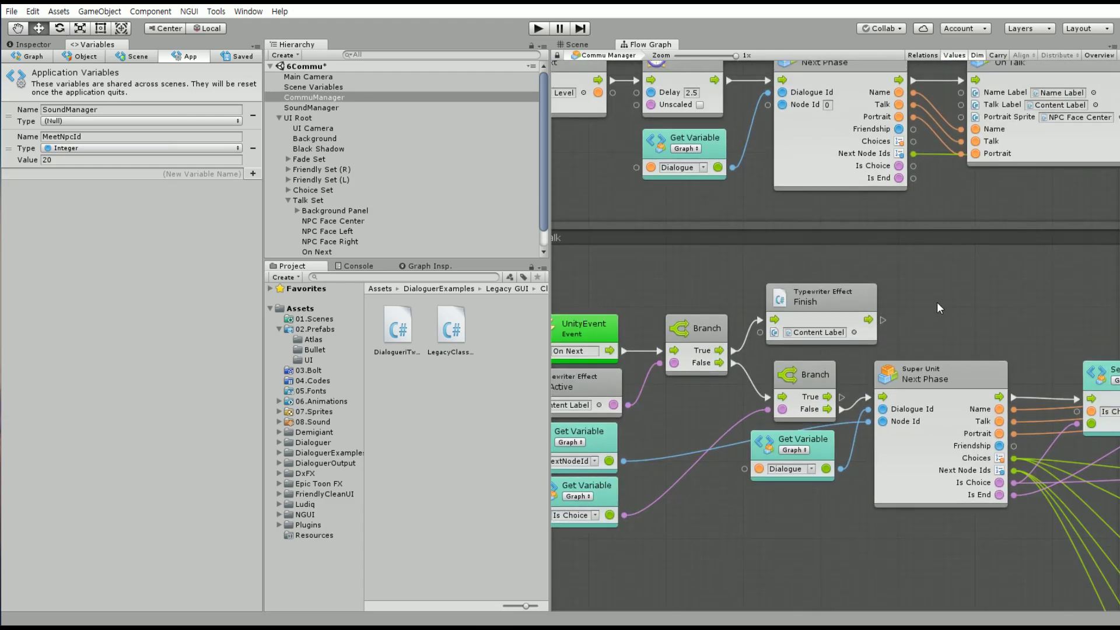
scroll(769, 387, "up", 5)
scroll(747, 219, "down", 5)
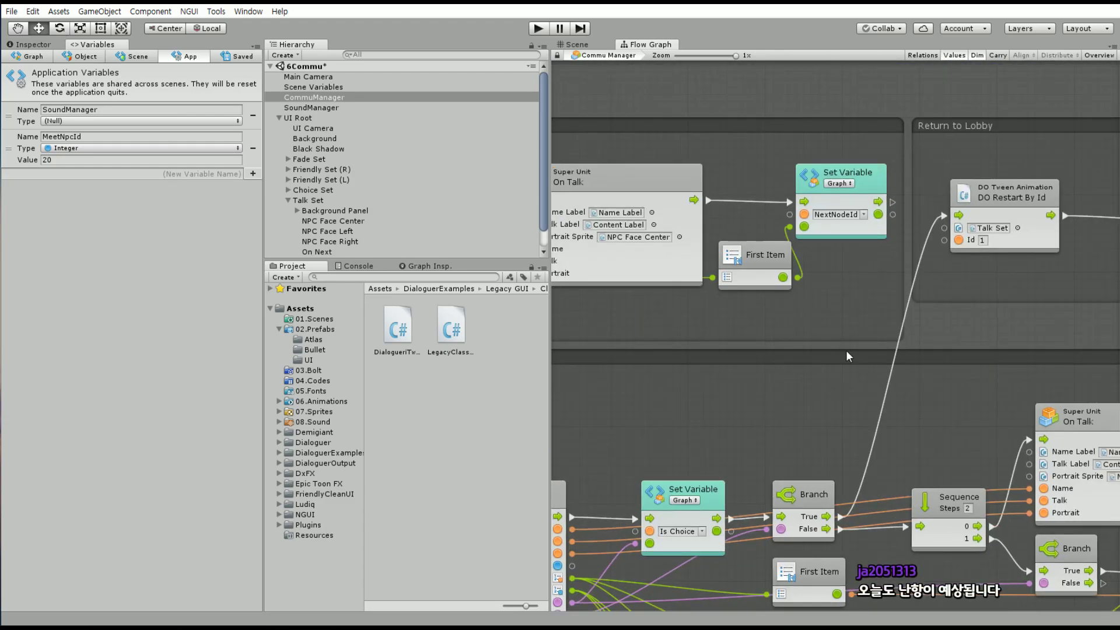
scroll(858, 311, "up", 5)
scroll(857, 310, "down", 3)
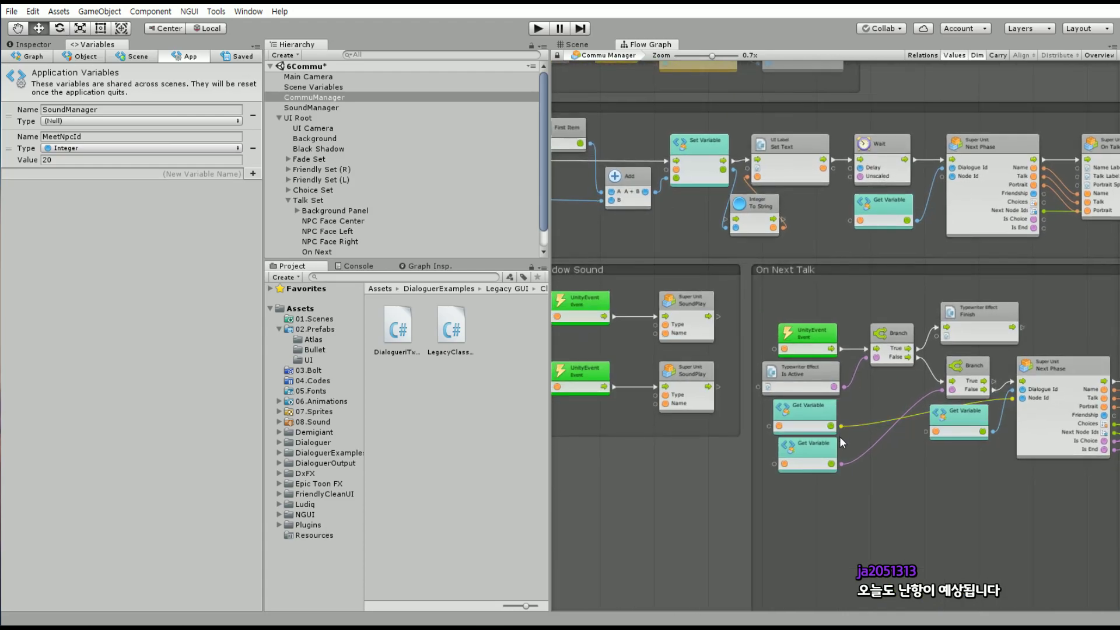
middle_click_drag(758, 440, 801, 426)
scroll(690, 312, "up", 3)
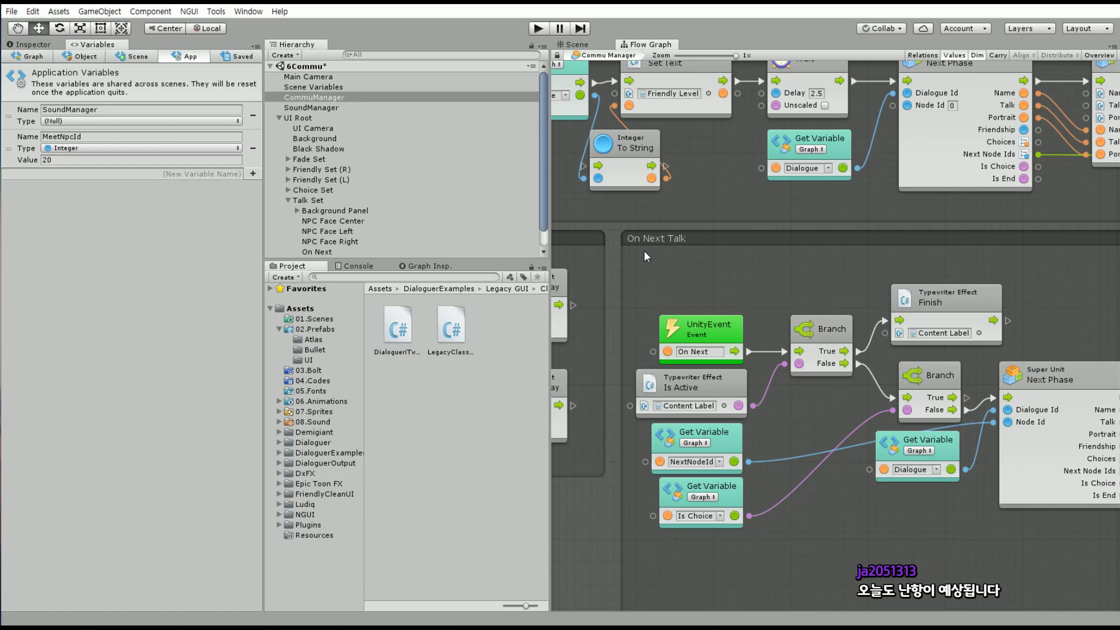
middle_click_drag(867, 498, 798, 477)
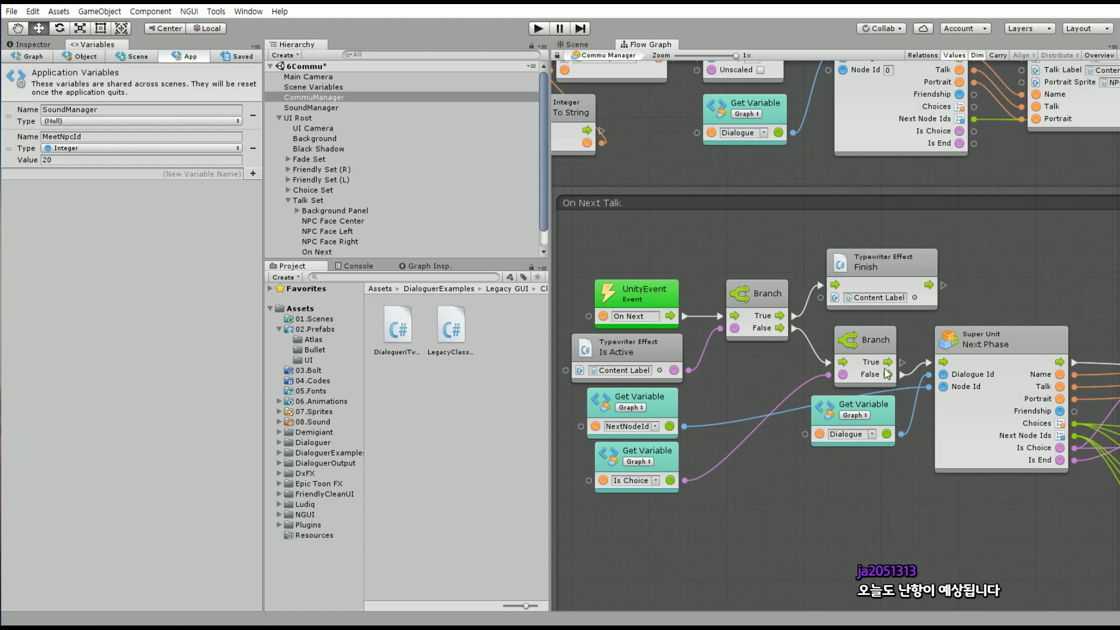
mouse_move(787, 363)
middle_mouse_down()
mouse_move(770, 389)
mouse_move(866, 463)
middle_mouse_up()
Duplicate the MeetNpcId Get Variable, place it below Integer, and feed it into Equal's A input
left_click(727, 188)
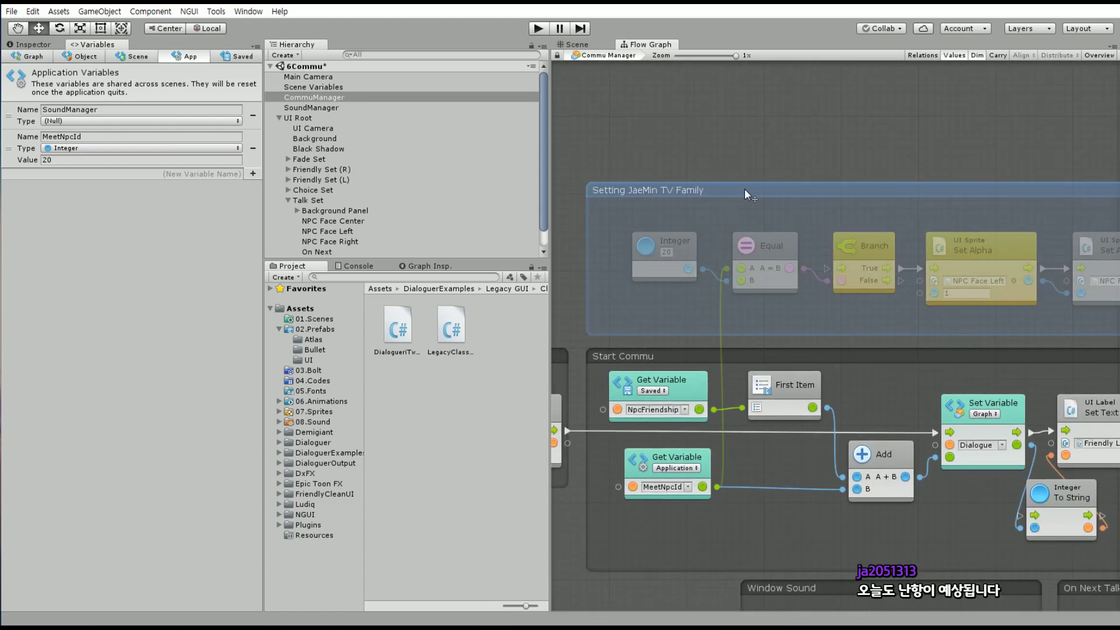
left_click(699, 464)
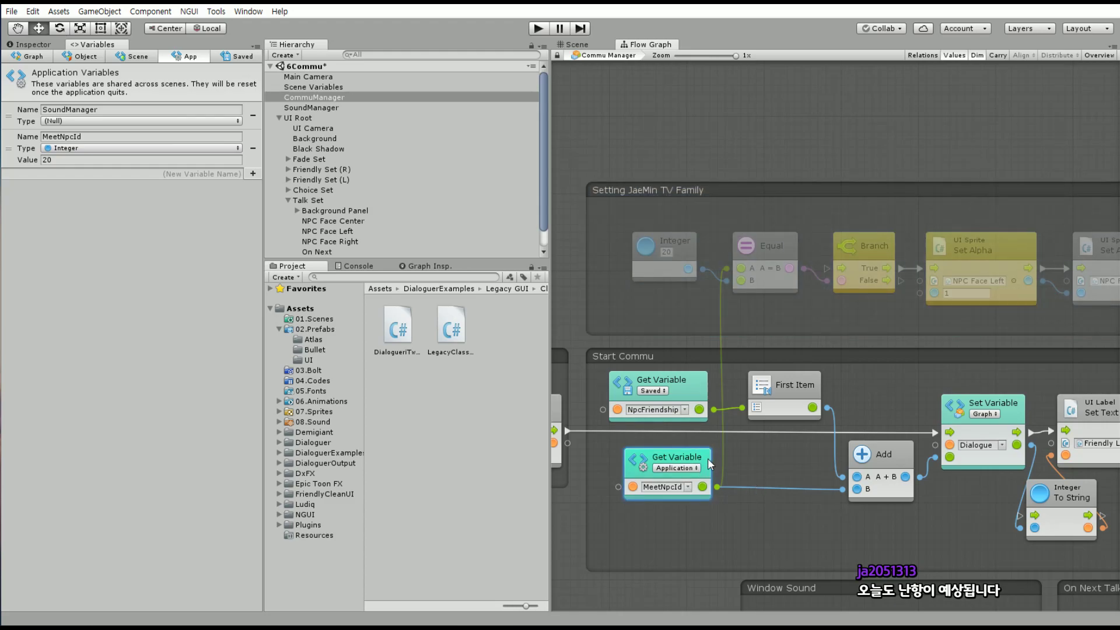
key("ctrl+d")
left_click_drag(723, 479, 656, 188)
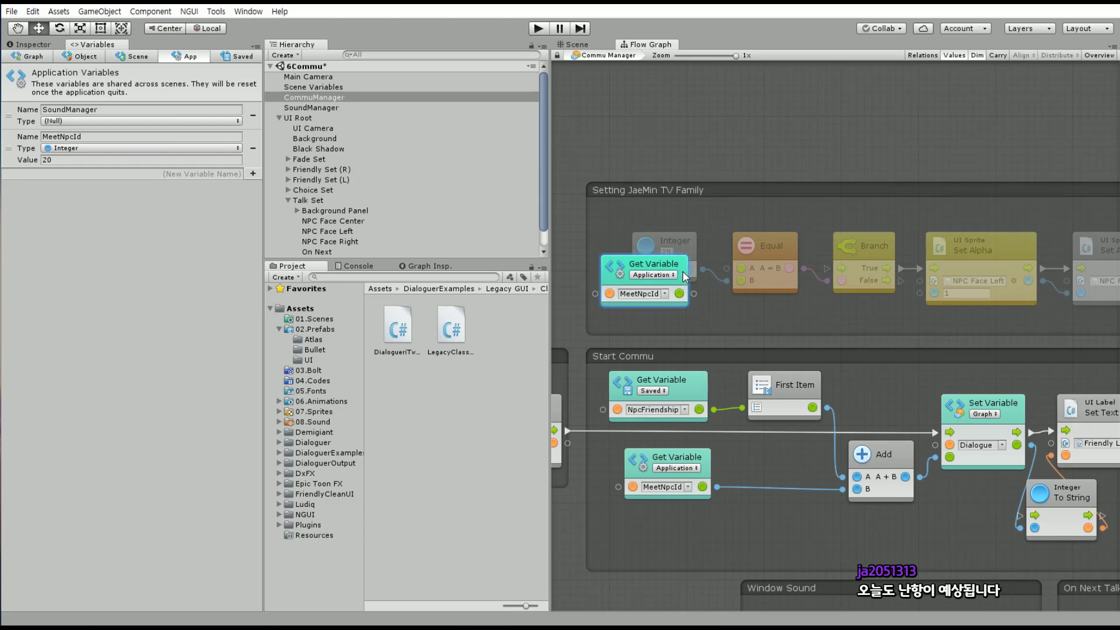
left_click_drag(678, 236, 686, 309)
left_click(687, 239)
left_click_drag(687, 239, 681, 224)
mouse_move(694, 300)
left_mouse_down()
mouse_move(685, 283)
mouse_move(741, 268)
left_mouse_up()
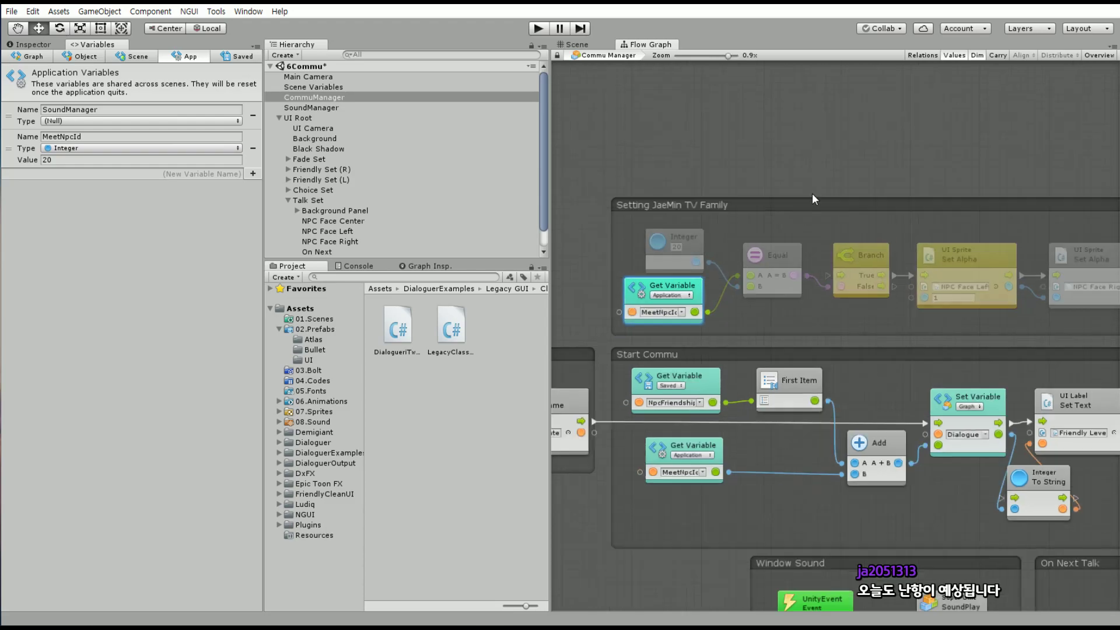
Move the Setting JaeMin TV Family group up above Return to Lobby
scroll(812, 193, "down", 5)
mouse_move(758, 213)
left_mouse_down()
mouse_move(1114, 250)
mouse_move(1005, 207)
left_mouse_up()
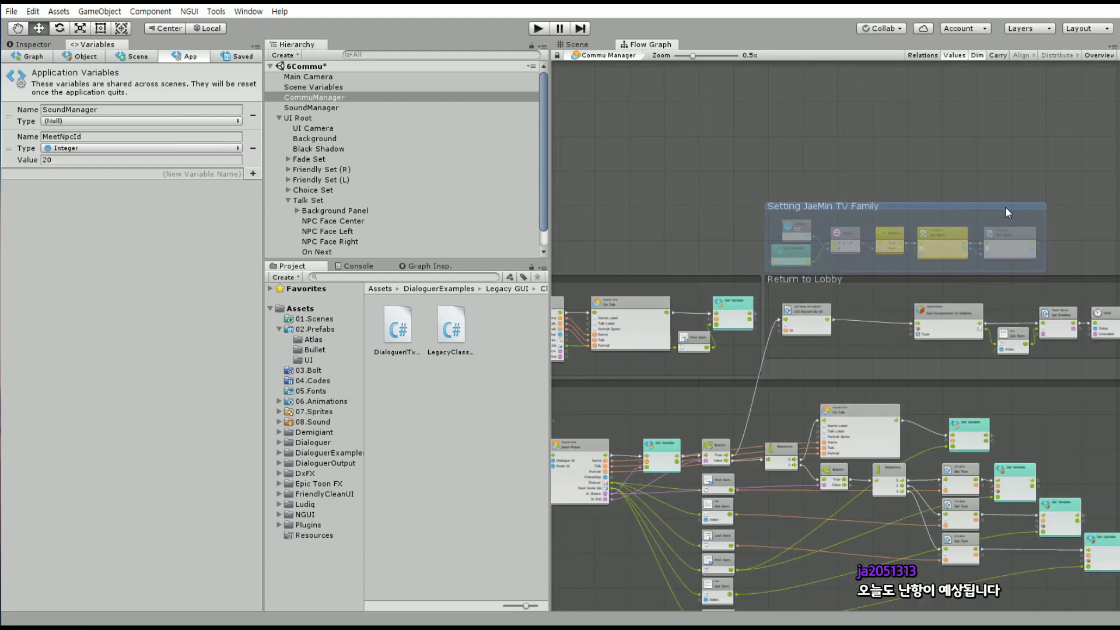
left_click(748, 157)
scroll(747, 157, "up", 5)
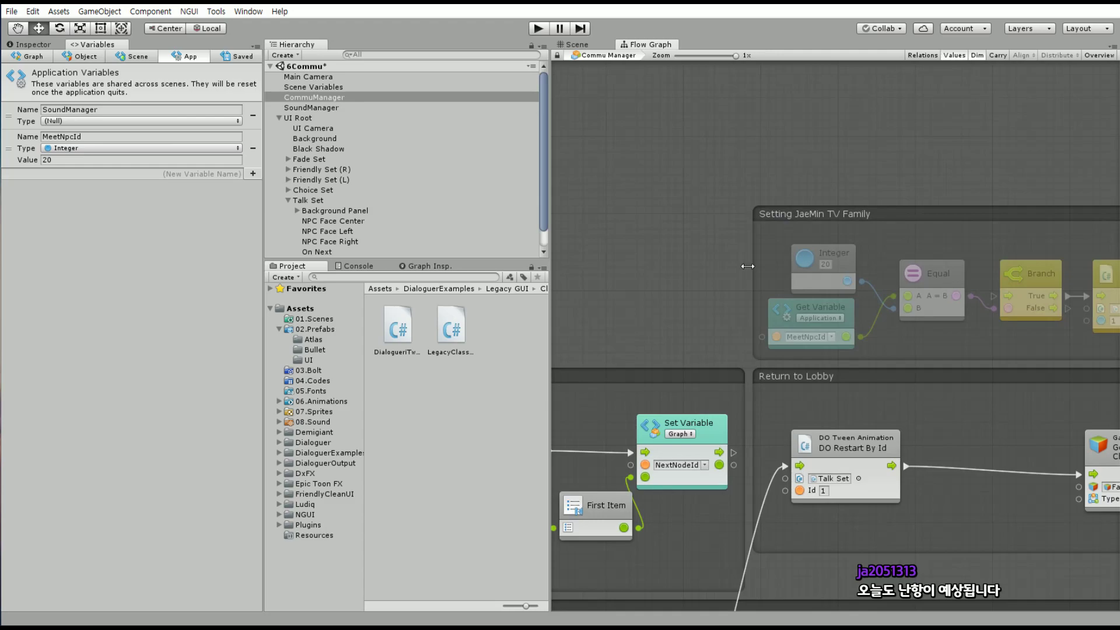
Add a UnityEvent node named JaeMin inside the Setting JaeMin TV Family group
left_click(730, 268)
right_click(624, 181)
left_click(645, 188)
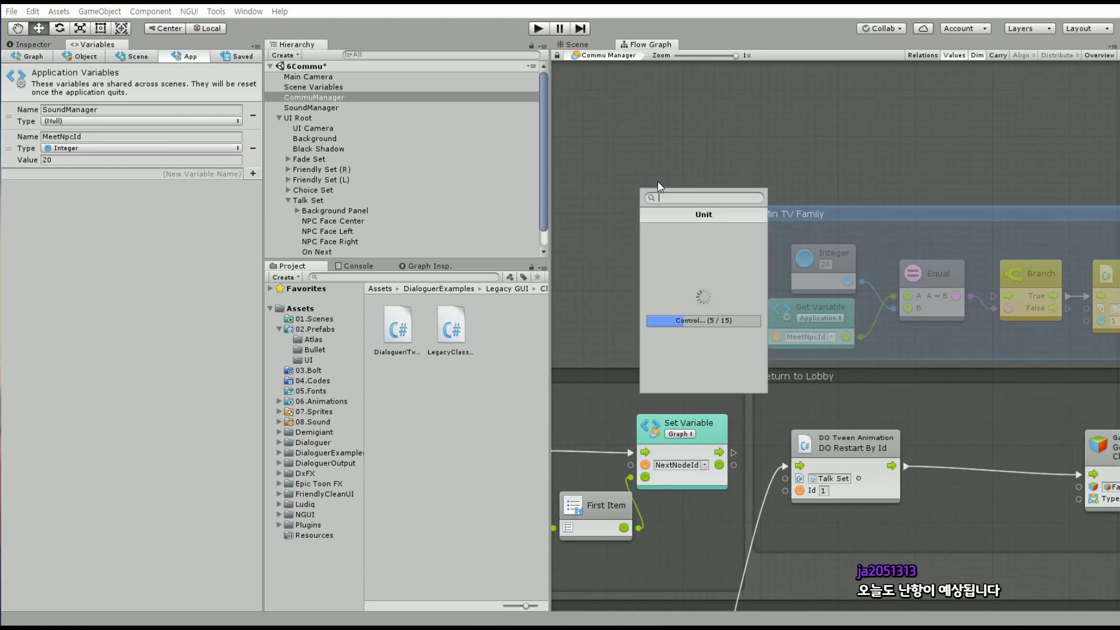
key("Down")
key("Down")
key("Return")
key("Down")
key("Down")
key("Down")
key("Down")
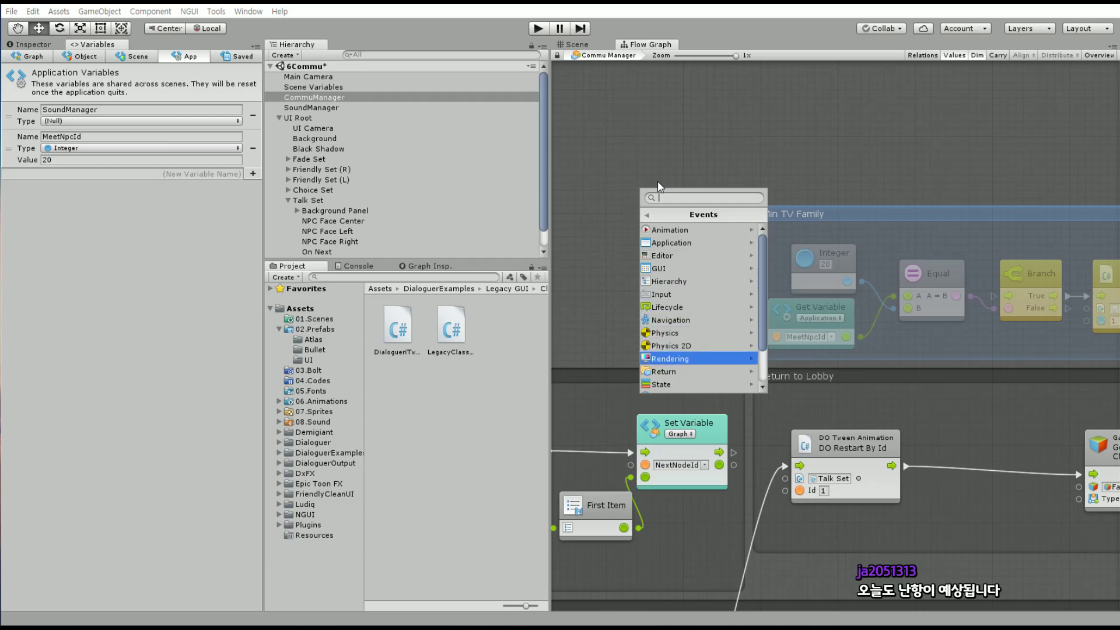
key("Down")
key("Down")
key("Down")
key("Down")
key("Return")
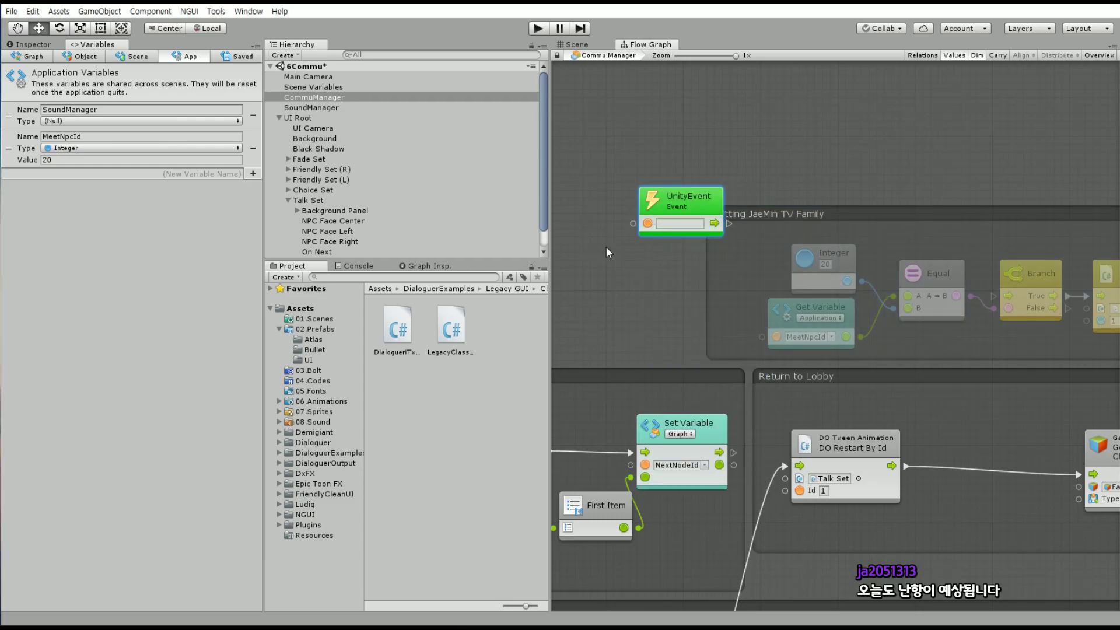
left_click(671, 223)
Wire the JaeMin UnityEvent into Branch's flow input and place it between Equal and Branch
left_click_drag(732, 226, 1008, 296)
left_click_drag(636, 195, 978, 216)
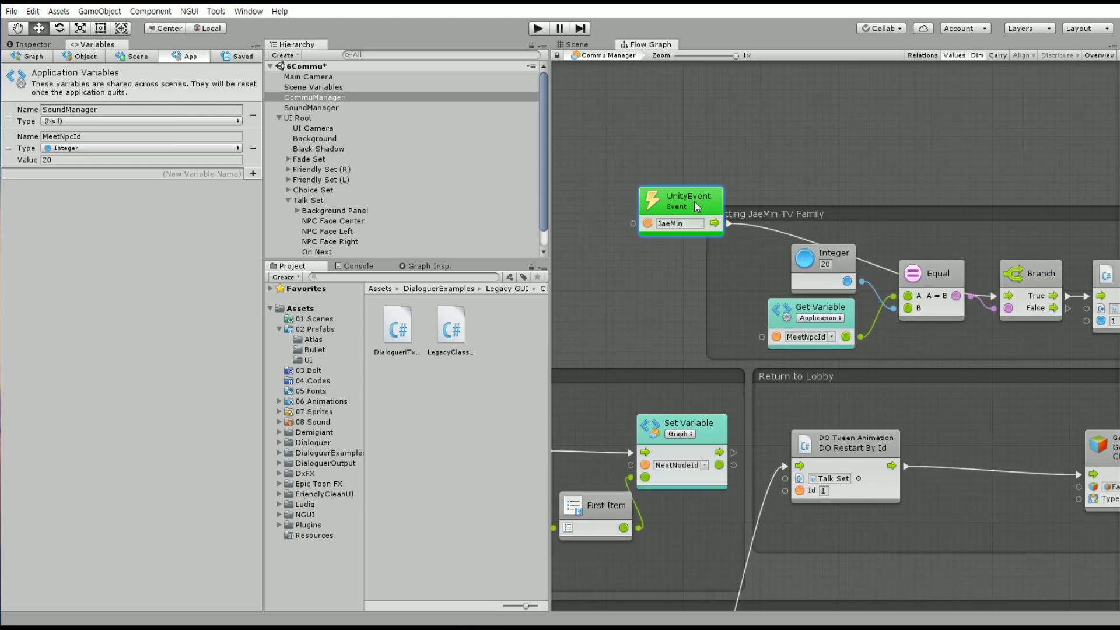
middle_click_drag(978, 215, 837, 201)
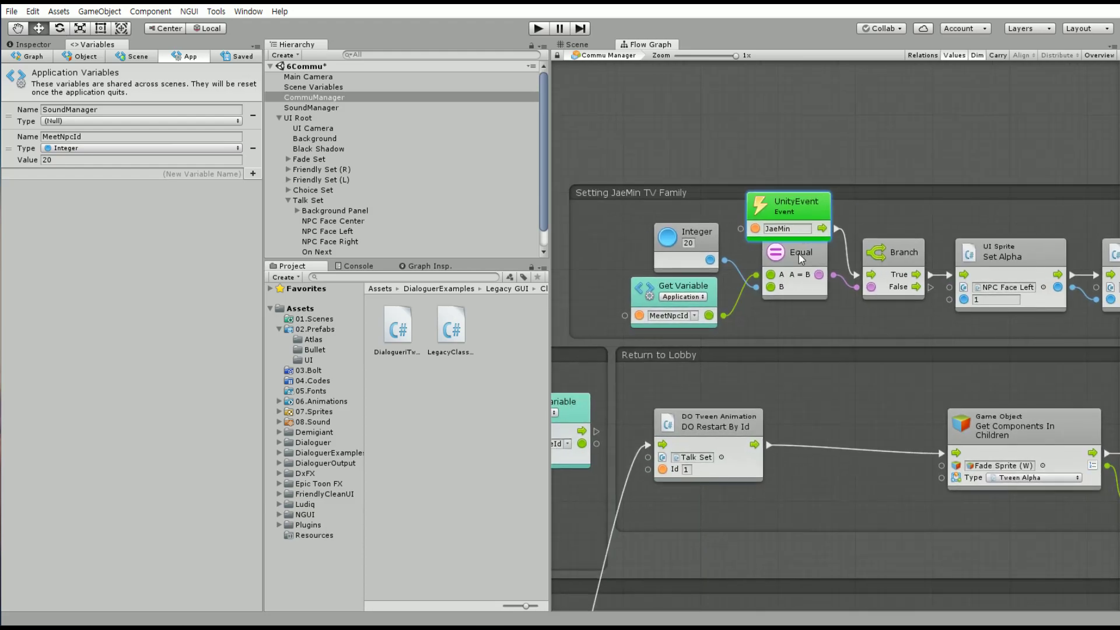
left_click_drag(800, 315, 666, 247)
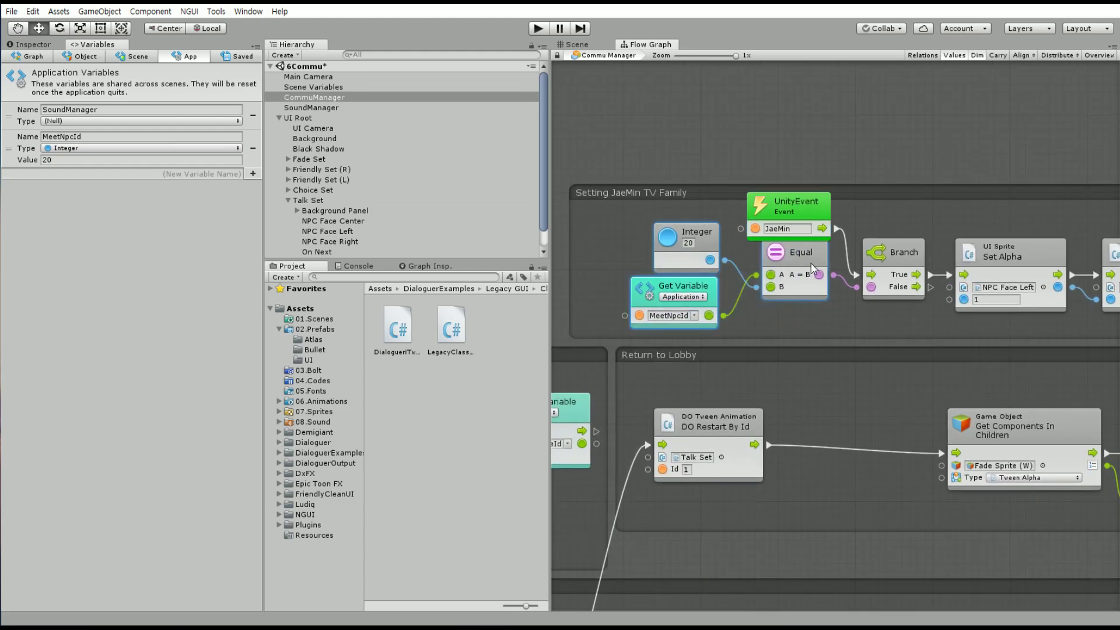
left_click_drag(811, 264, 695, 261)
left_click_drag(825, 209, 817, 257)
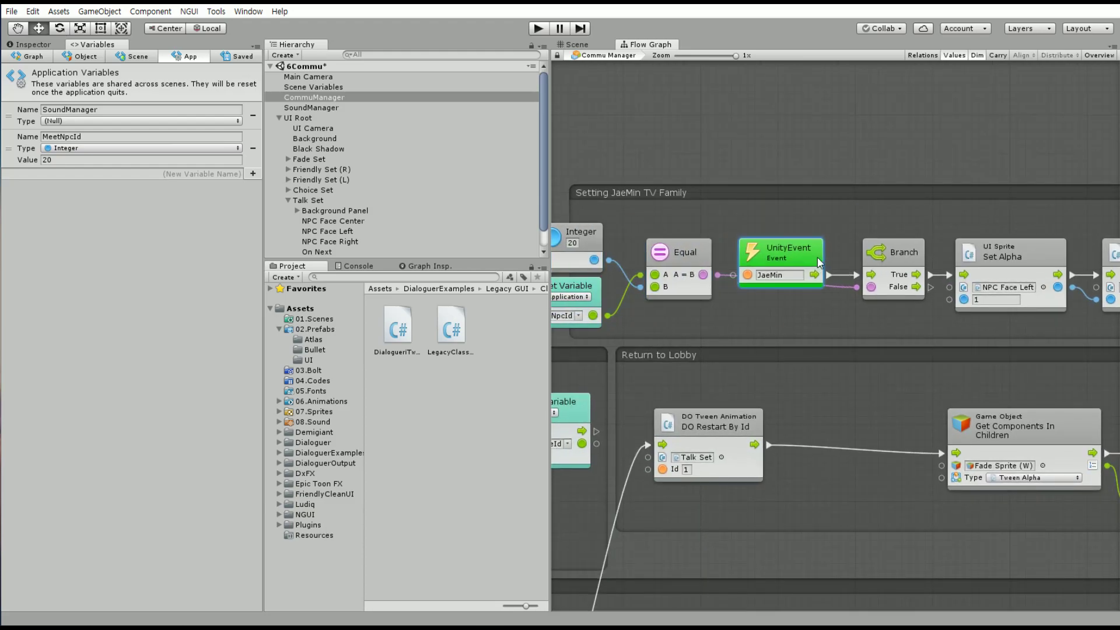
Widen the Setting JaeMin TV Family group's left edge and shift the group right
middle_click_drag(712, 187, 910, 184)
left_click_drag(768, 216, 689, 216)
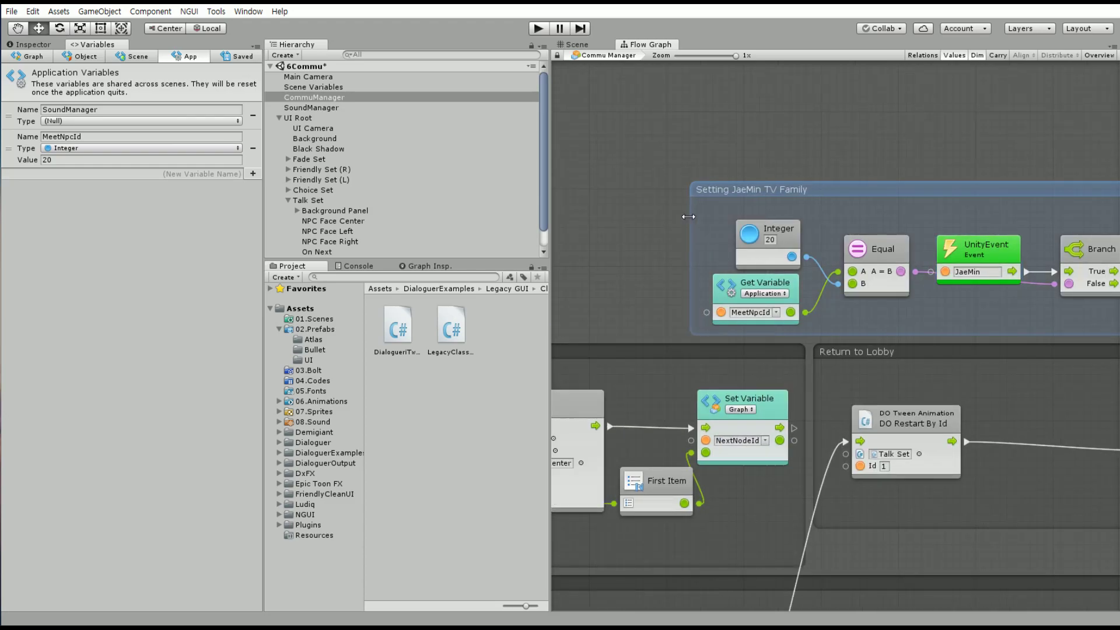
left_click_drag(856, 187, 979, 188)
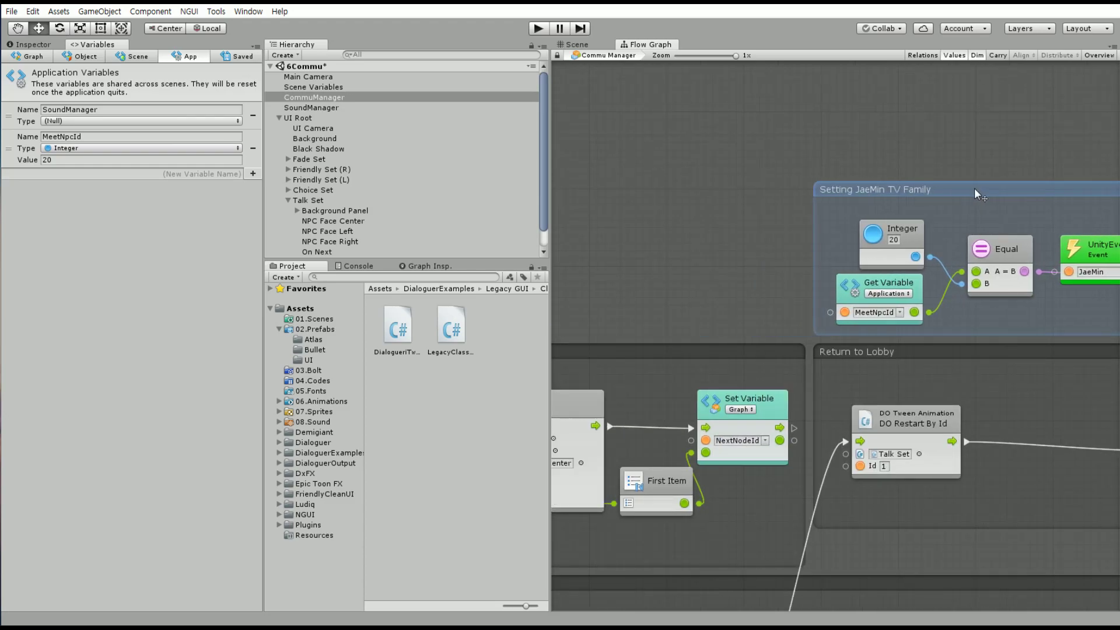
left_click(868, 134)
Pan the graph across On Next Talk, On Talk and Next Phase, leaving empty canvas below
scroll(868, 134, "down", 5)
scroll(831, 292, "down", 2)
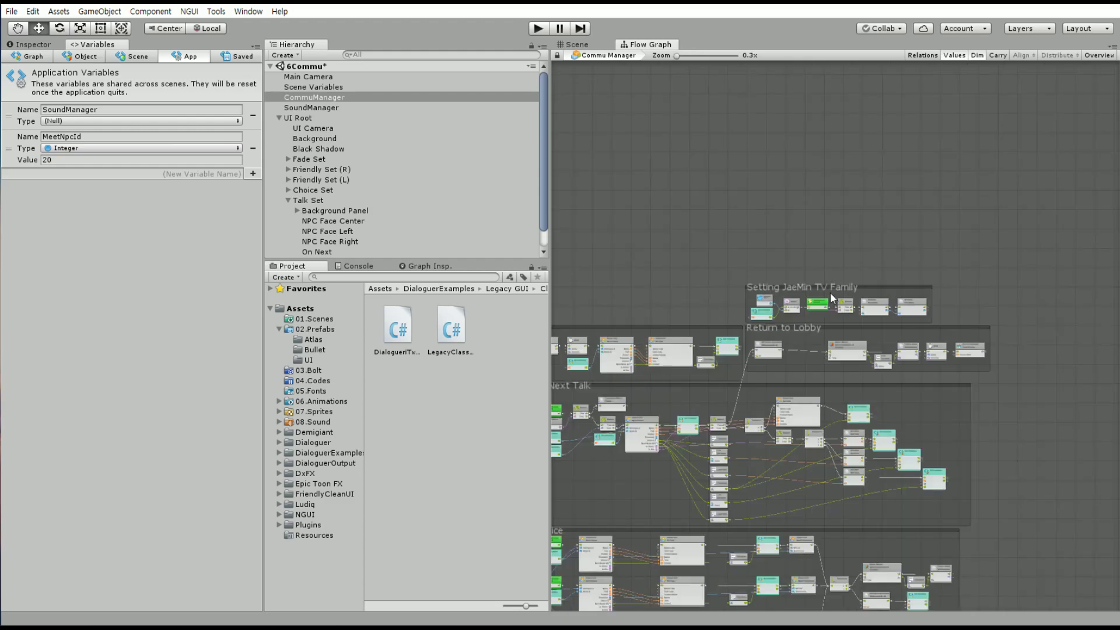
scroll(842, 306, "up", 1)
scroll(852, 256, "up", 3)
scroll(825, 160, "up", 3)
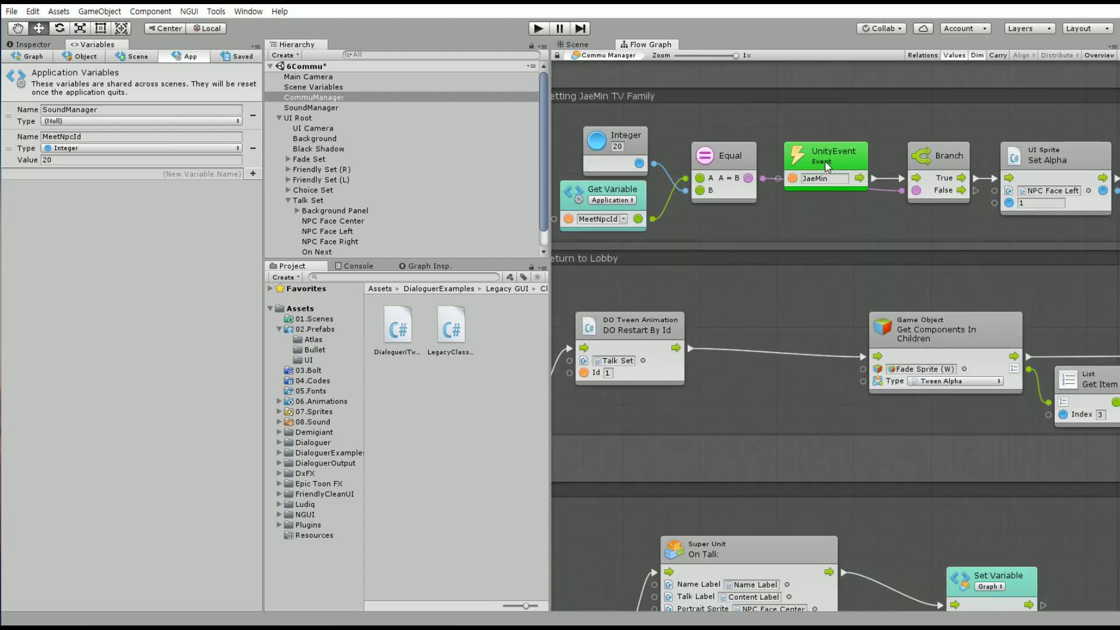
scroll(825, 159, "down", 4)
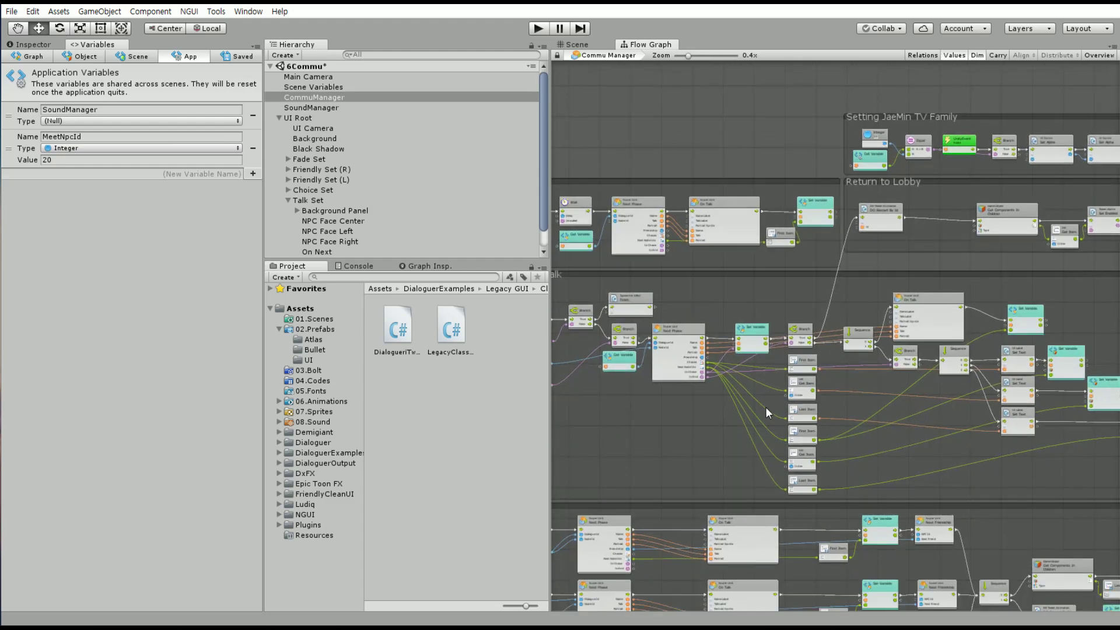
scroll(677, 289, "up", 4)
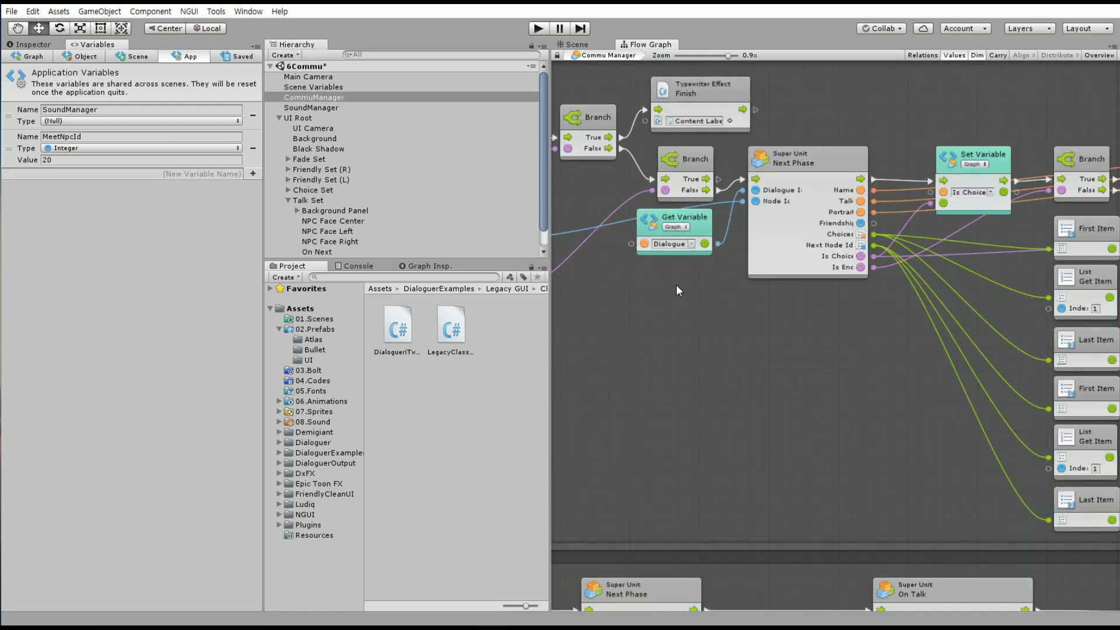
middle_click_drag(623, 334, 734, 348)
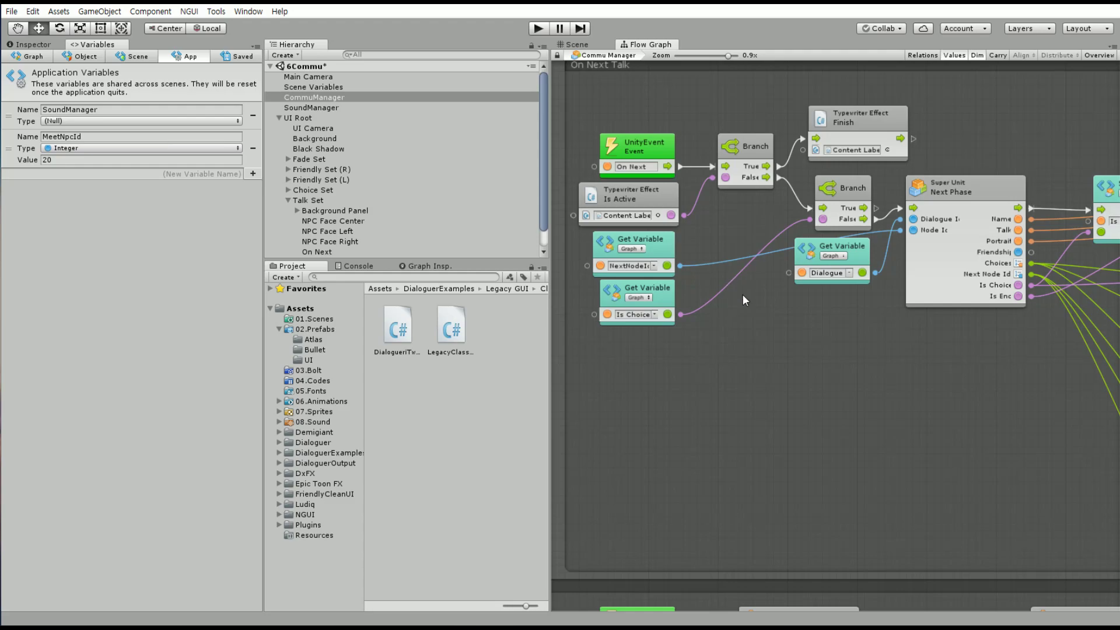
middle_click_drag(744, 294, 792, 353)
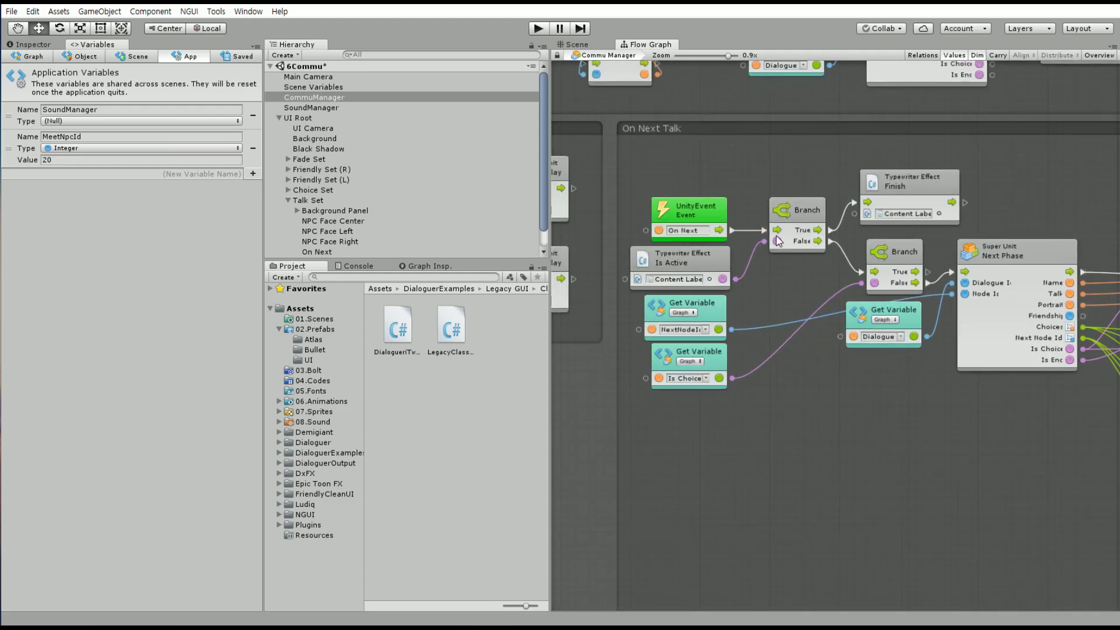
middle_click_drag(835, 262, 630, 234)
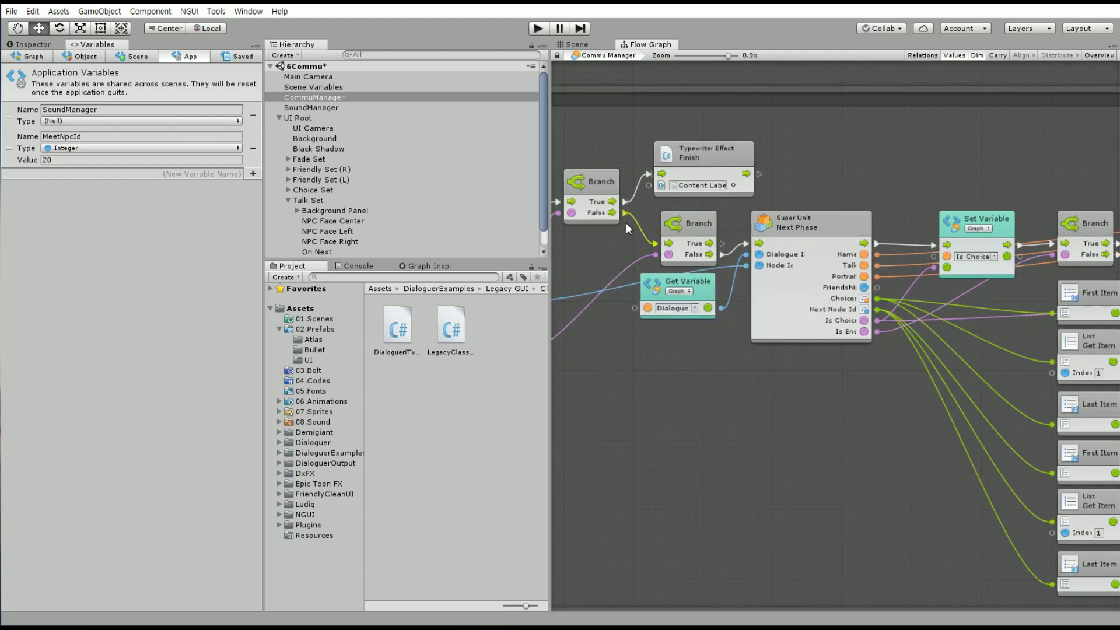
middle_click_drag(867, 264, 674, 239)
middle_click_drag(998, 272, 749, 283)
middle_click_drag(853, 279, 820, 278)
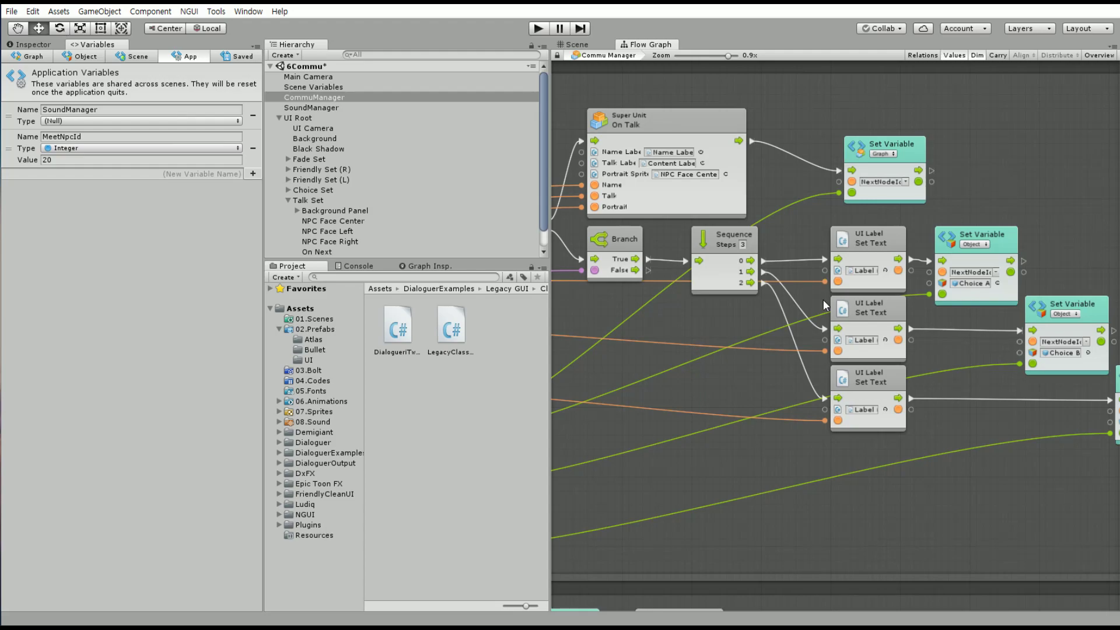
middle_click_drag(770, 222, 950, 240)
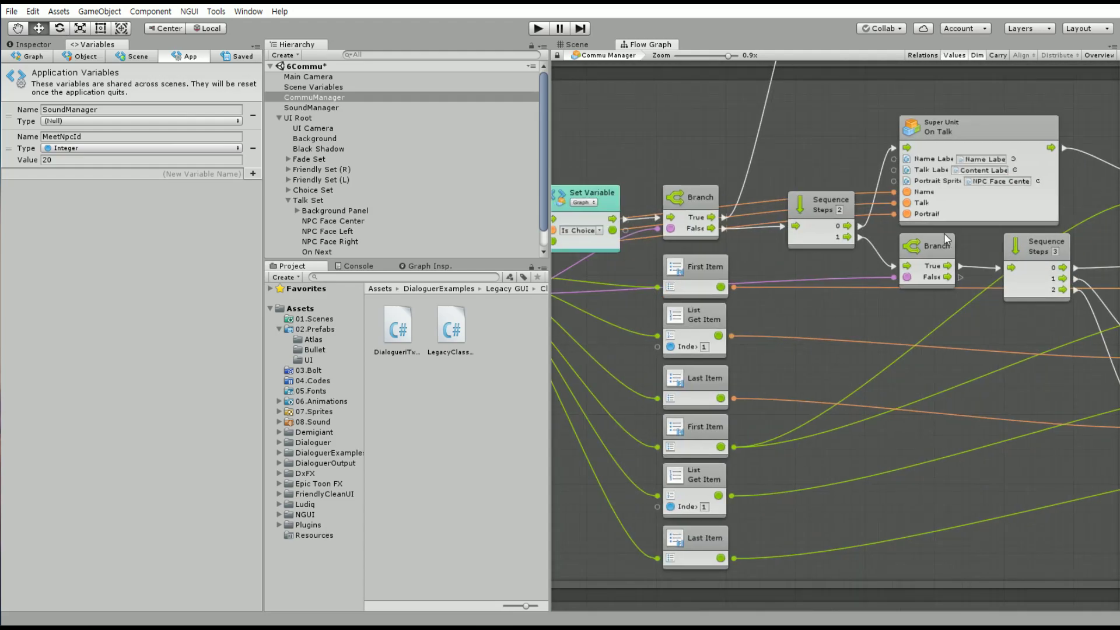
middle_click_drag(760, 263, 916, 268)
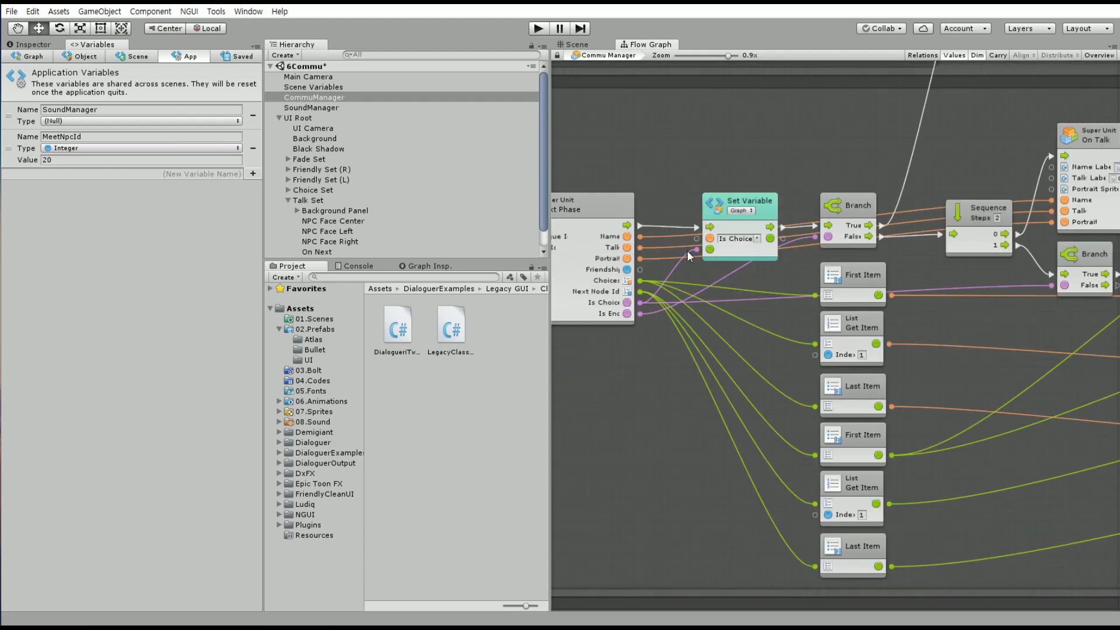
middle_click_drag(687, 250, 861, 248)
scroll(771, 251, "up", 1)
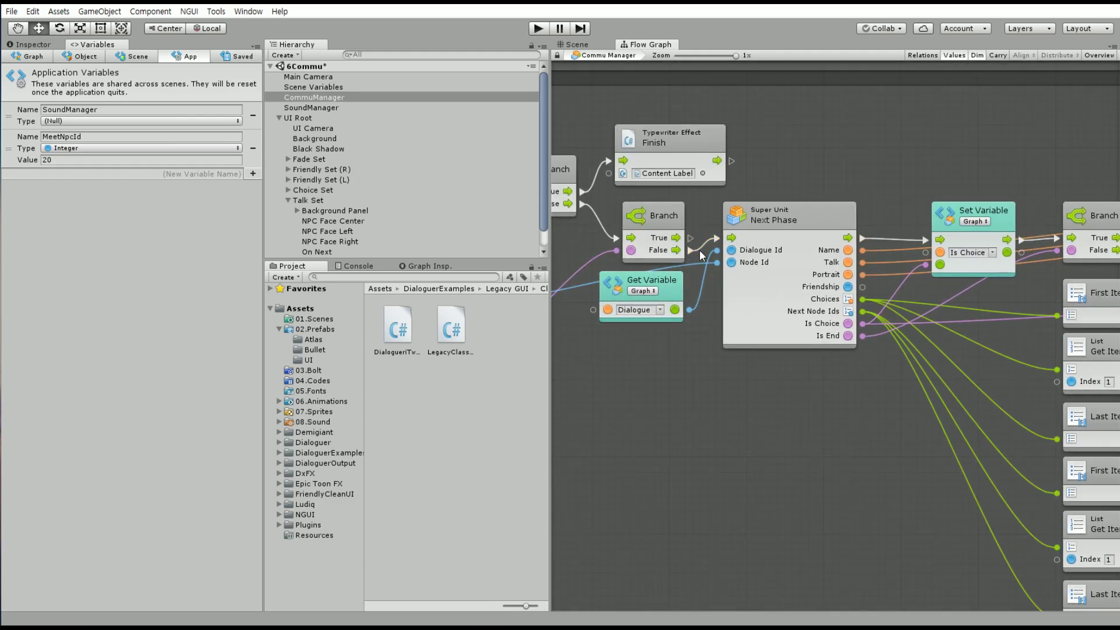
middle_click_drag(693, 252, 817, 195)
Add a Trigger Unity Event node with its Name set to JaeMin
right_click(669, 349)
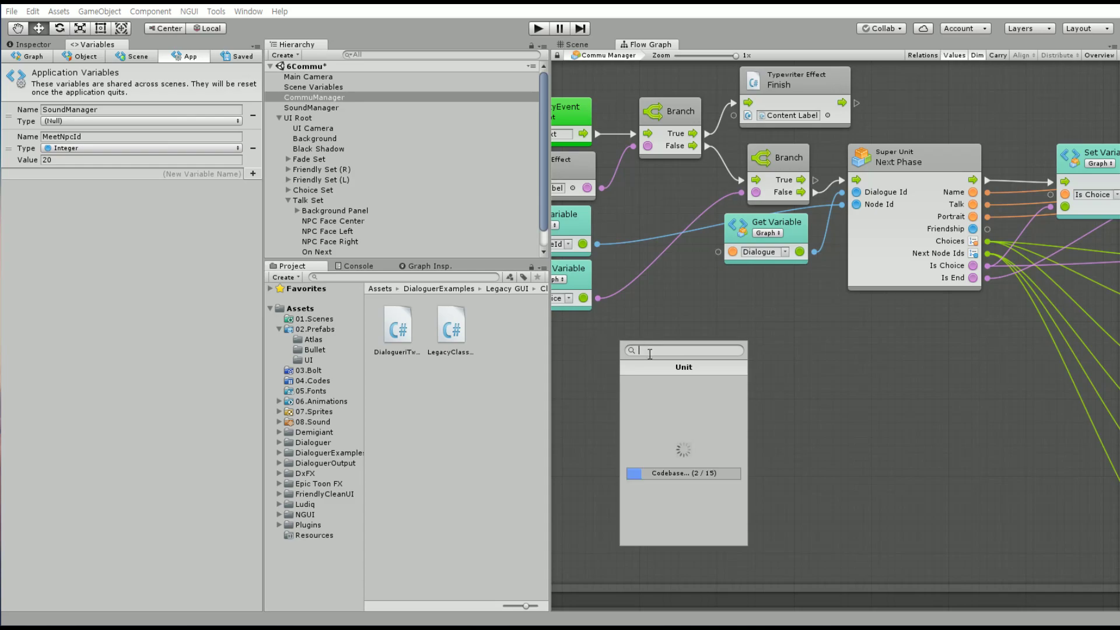
scroll(683, 473, "down", 2)
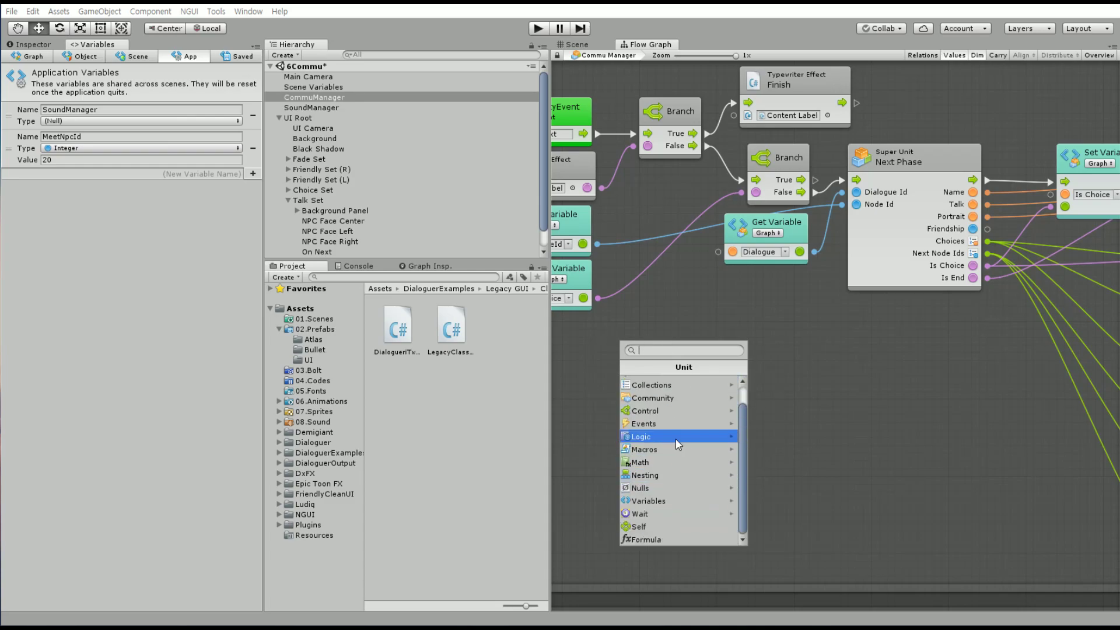
type("T")
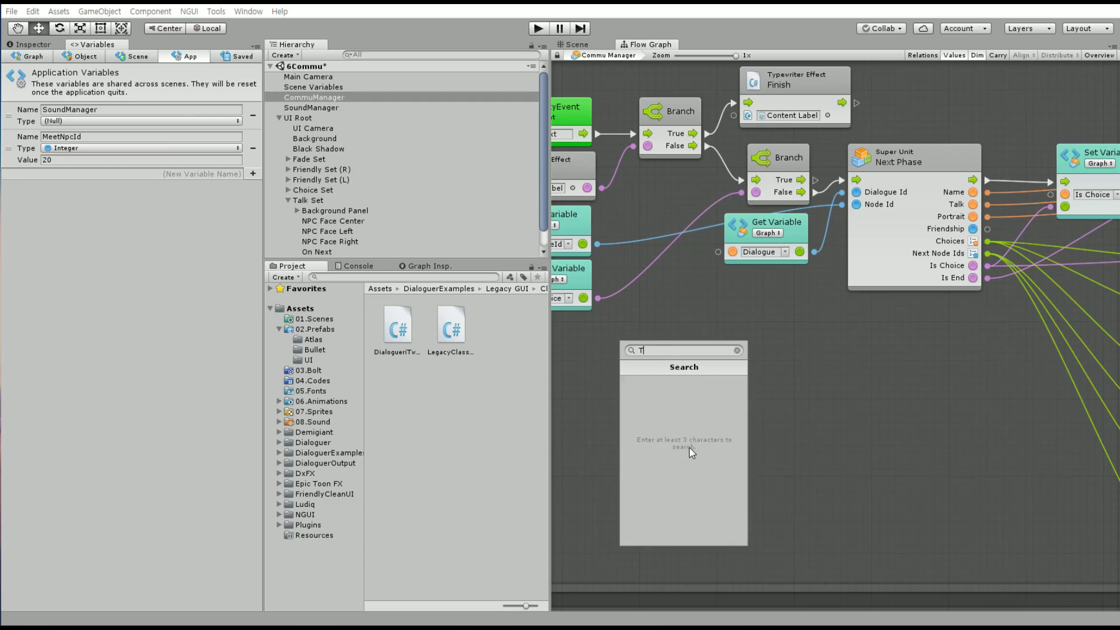
type("rigger")
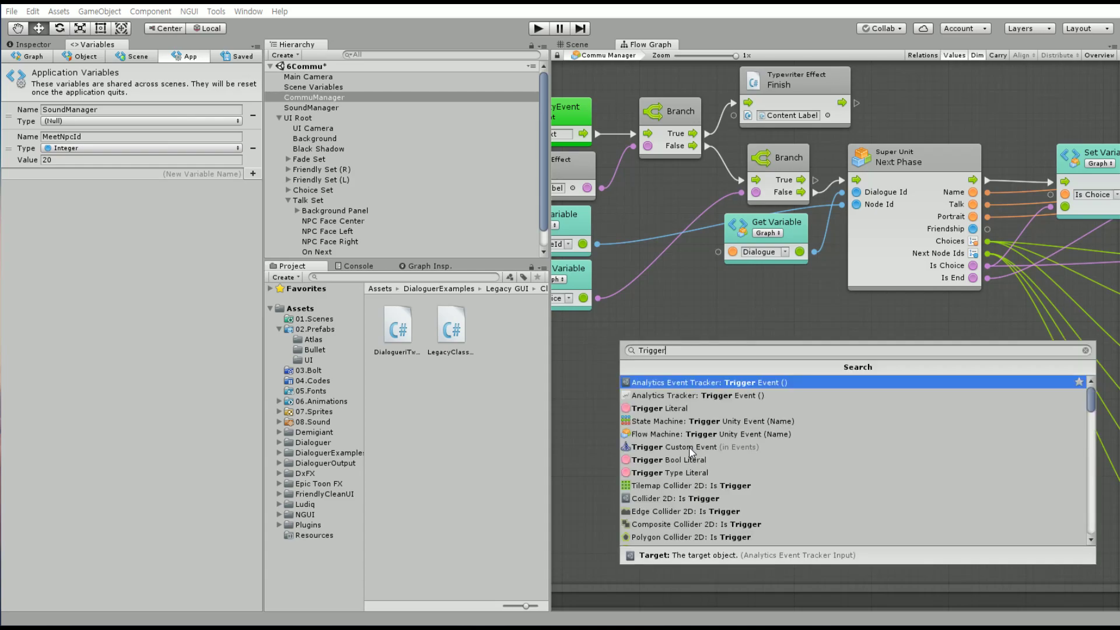
type(" Unity")
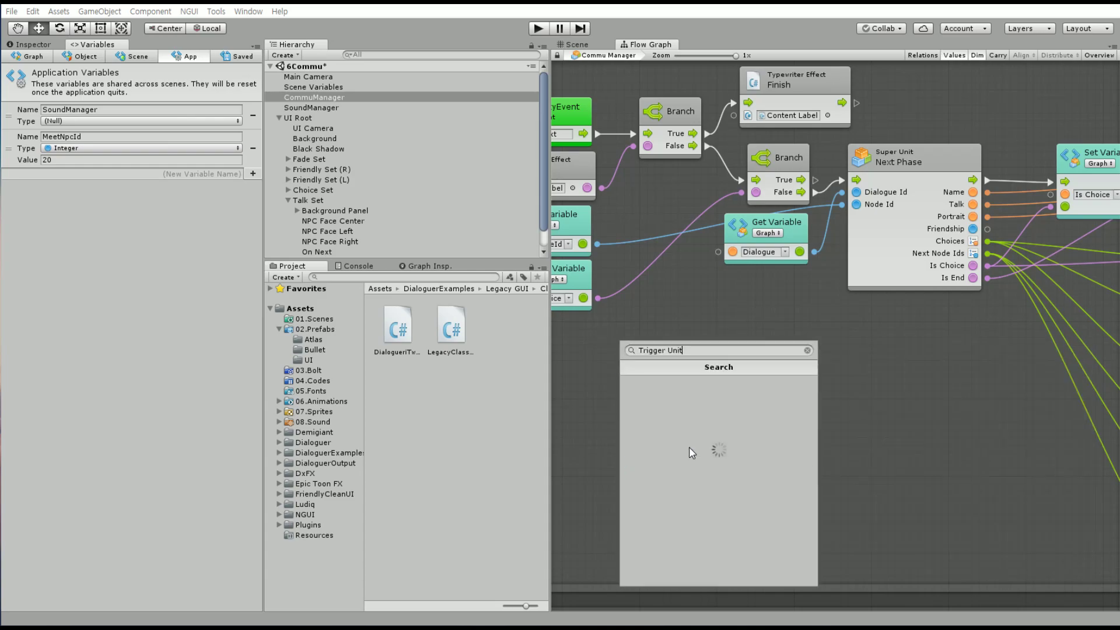
key("Down")
key("Return")
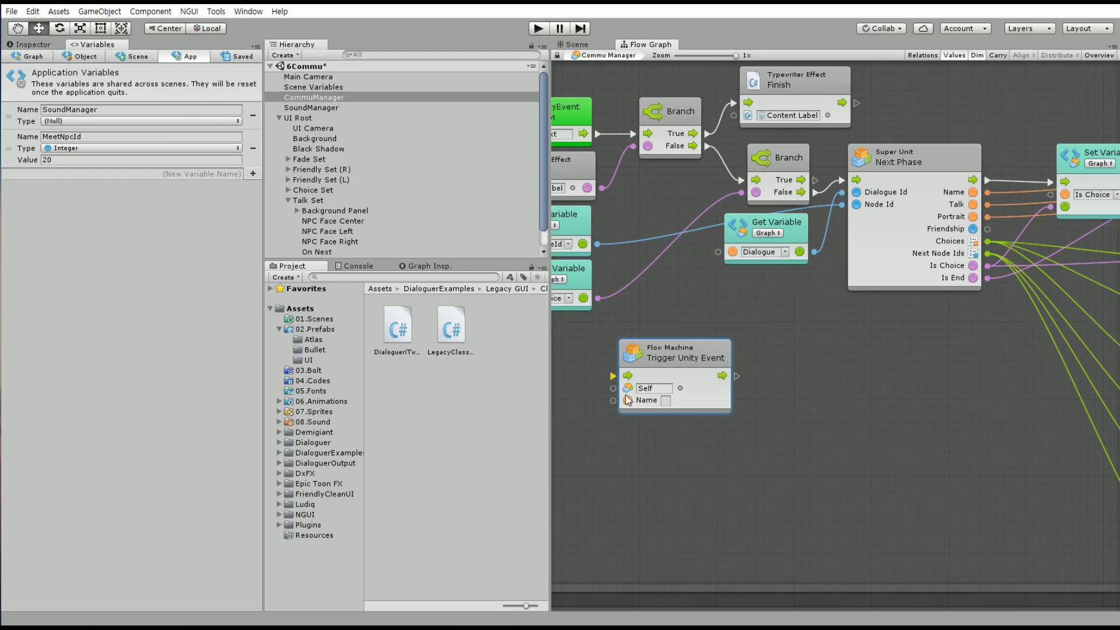
left_click(668, 399)
type("Jaem")
key("BackSpace")
type("Min")
left_click(747, 345)
Move the Trigger Unity Event node right and connect Branch's True output to it
mouse_move(687, 349)
left_mouse_down()
mouse_move(777, 353)
mouse_move(823, 331)
mouse_move(849, 338)
left_mouse_up()
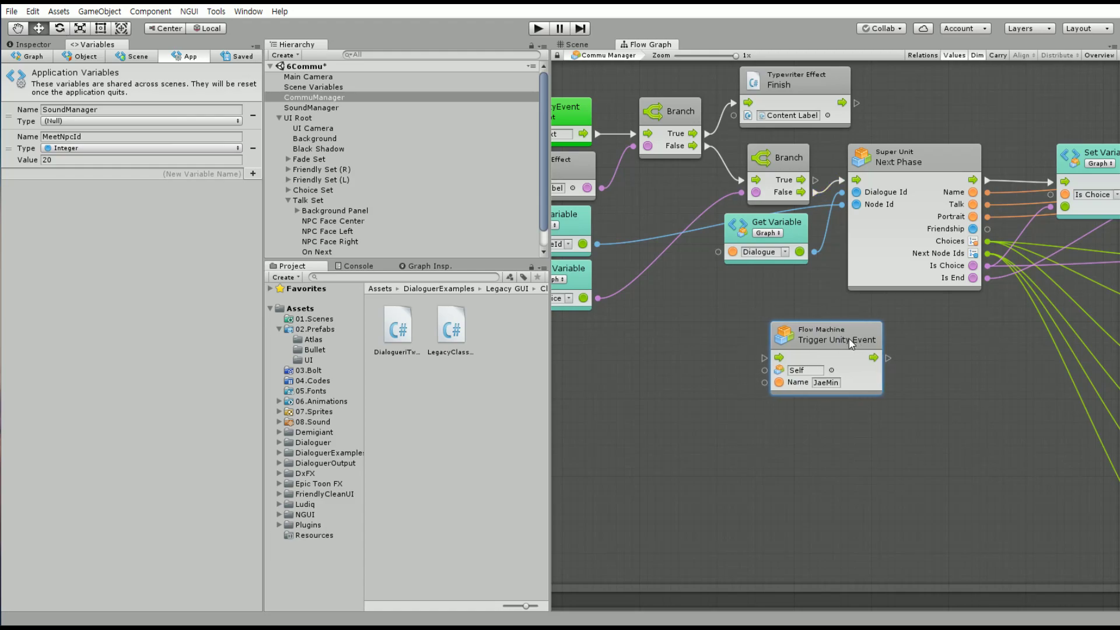
right_click(684, 417)
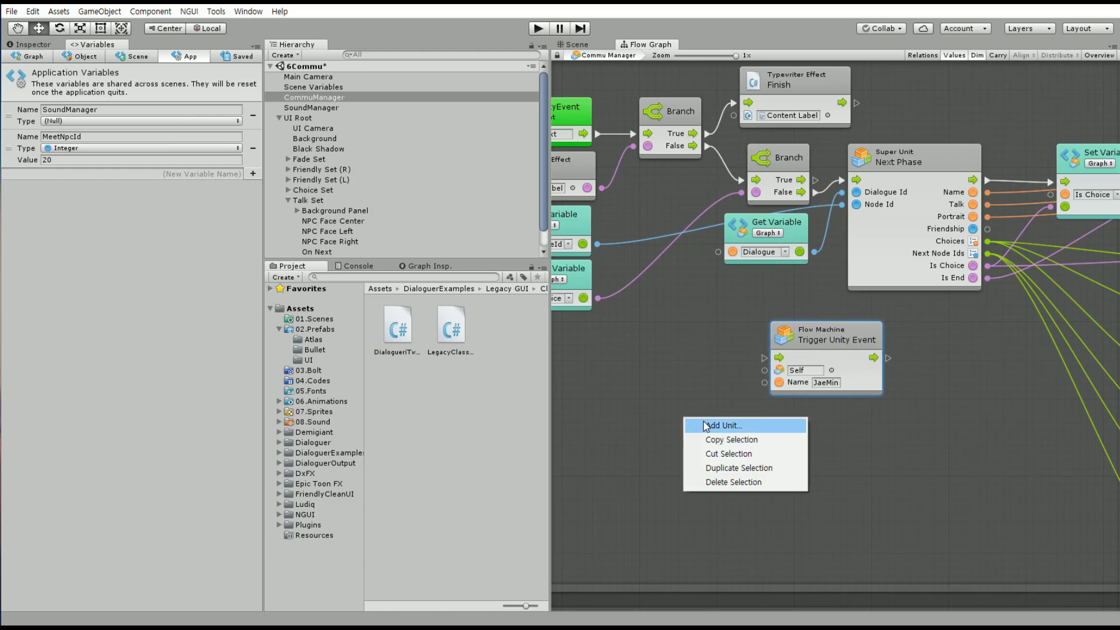
left_click(699, 352)
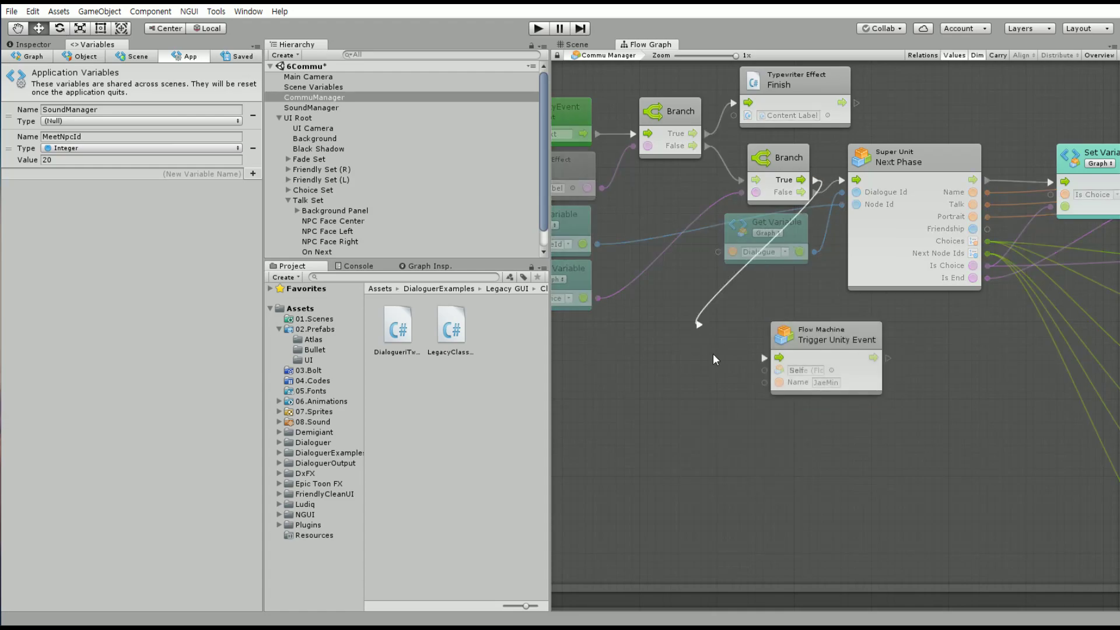
left_click_drag(815, 181, 765, 357)
middle_click_drag(881, 361, 806, 413)
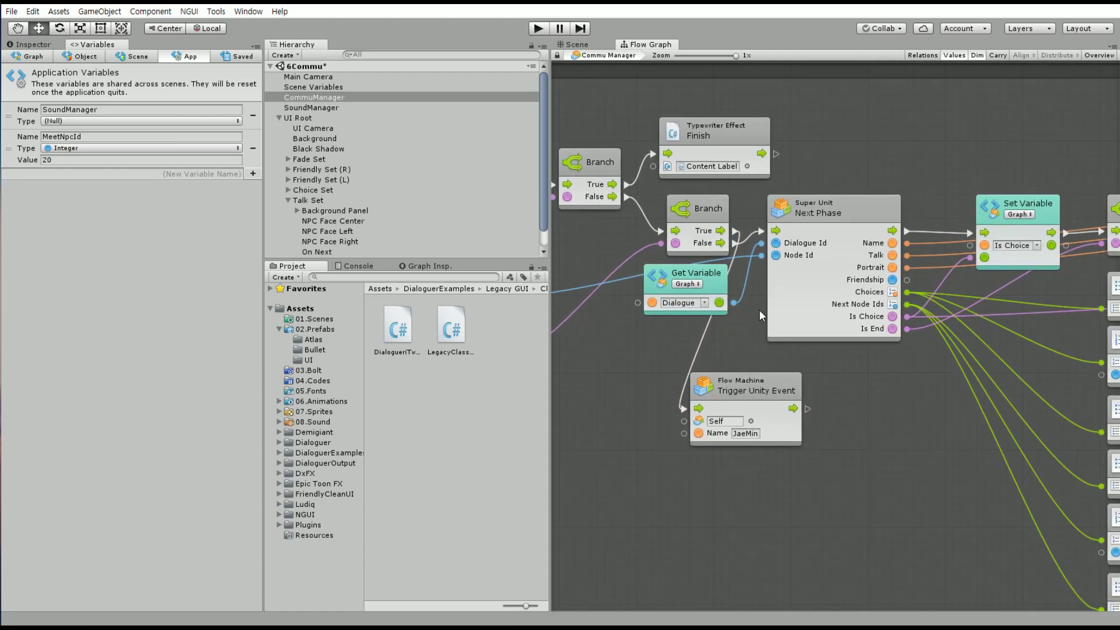
left_click_drag(756, 383, 826, 383)
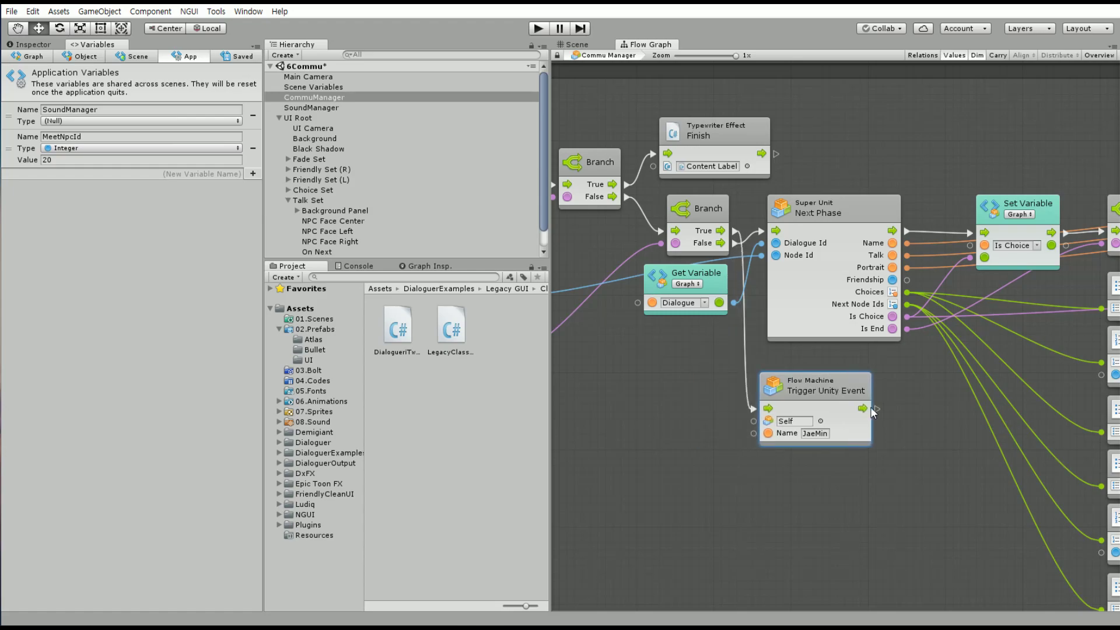
middle_click_drag(883, 389, 860, 401)
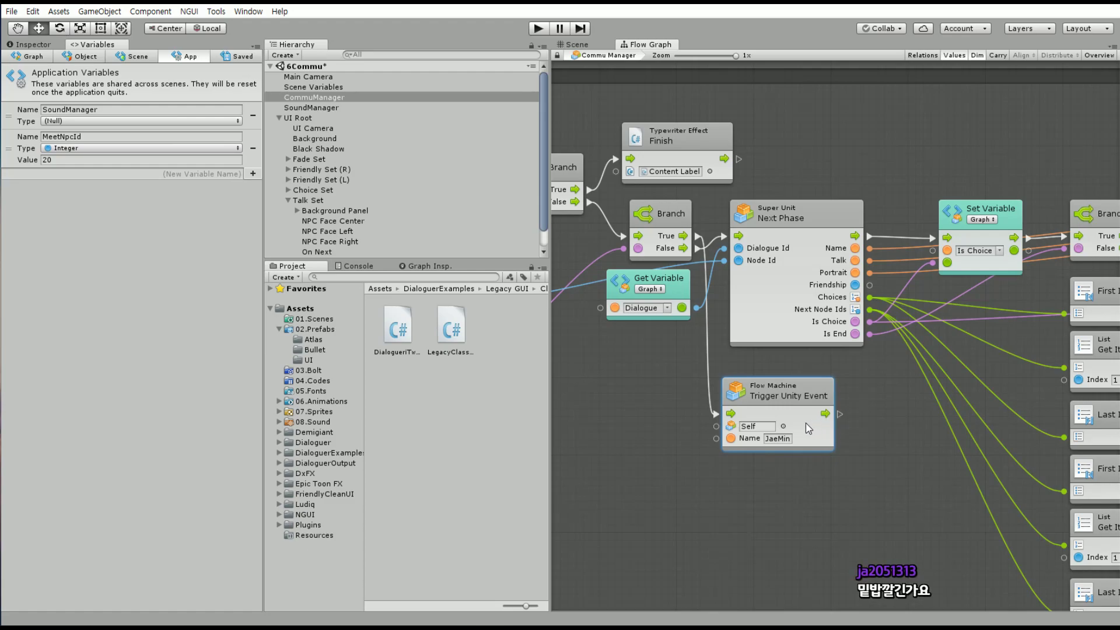
Rewire so Branch's False output, not True, feeds the JaeMin Trigger Unity Event
middle_click_drag(664, 435, 802, 432)
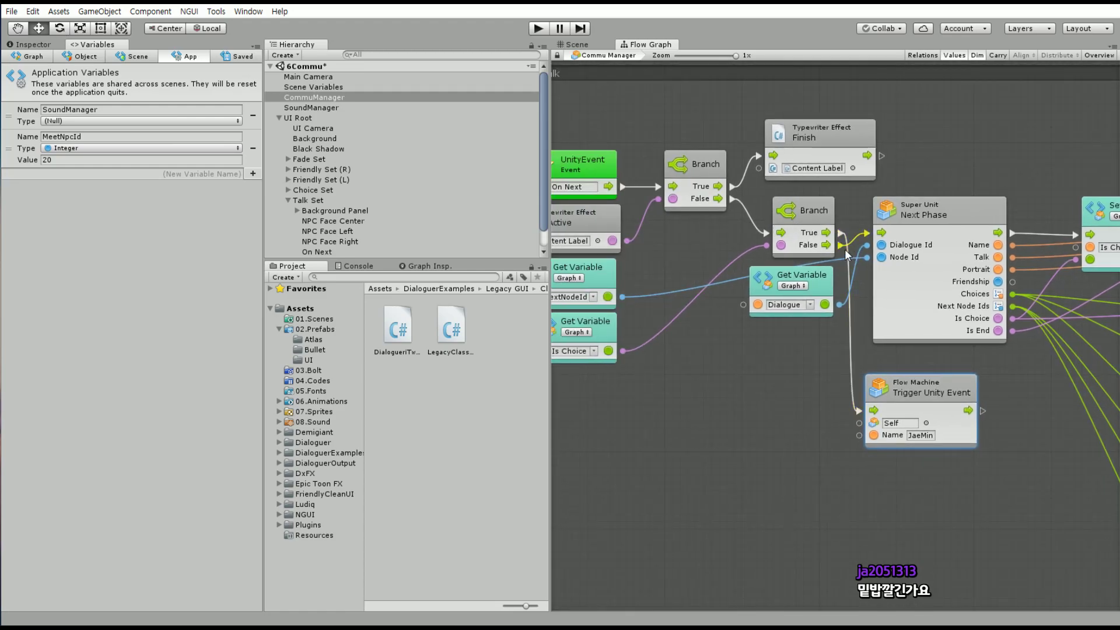
middle_click_drag(924, 362, 789, 373)
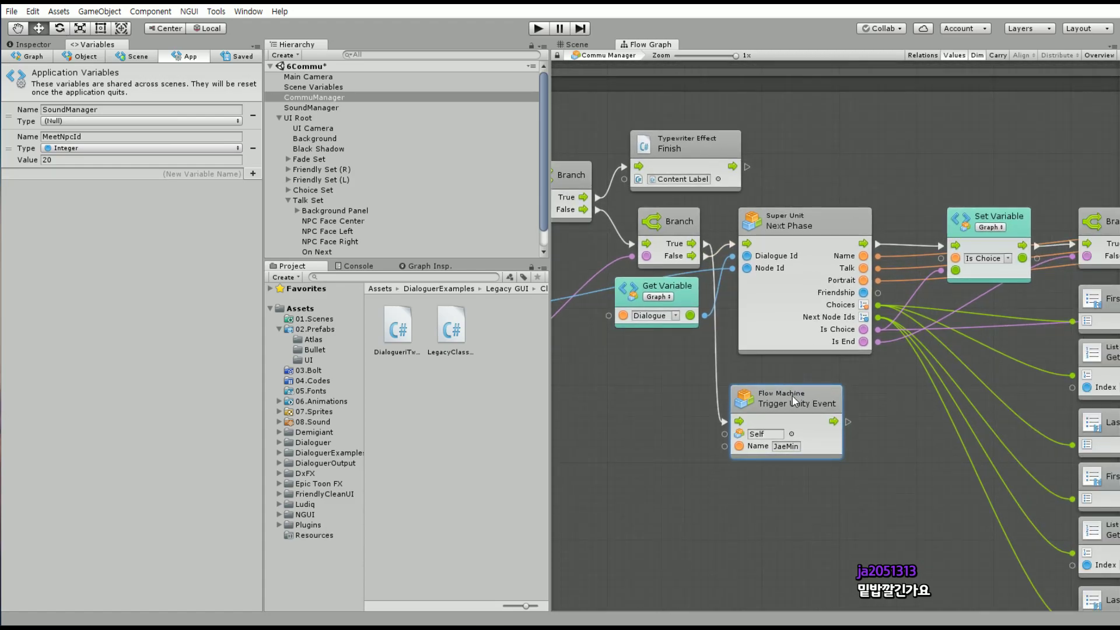
middle_click_drag(591, 414, 859, 433)
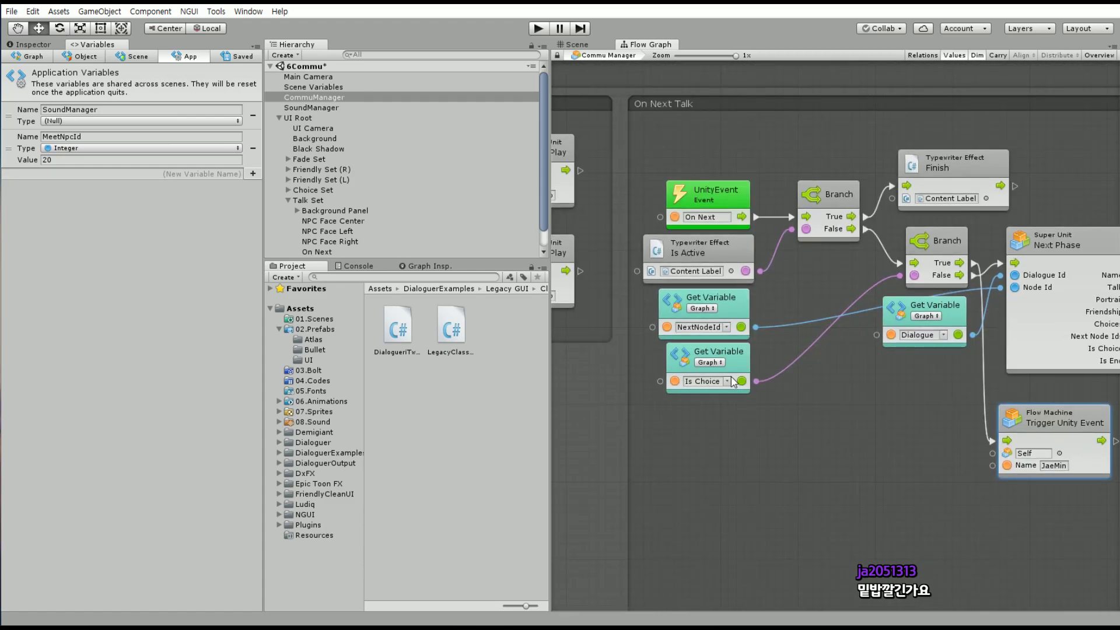
middle_click_drag(731, 381, 624, 382)
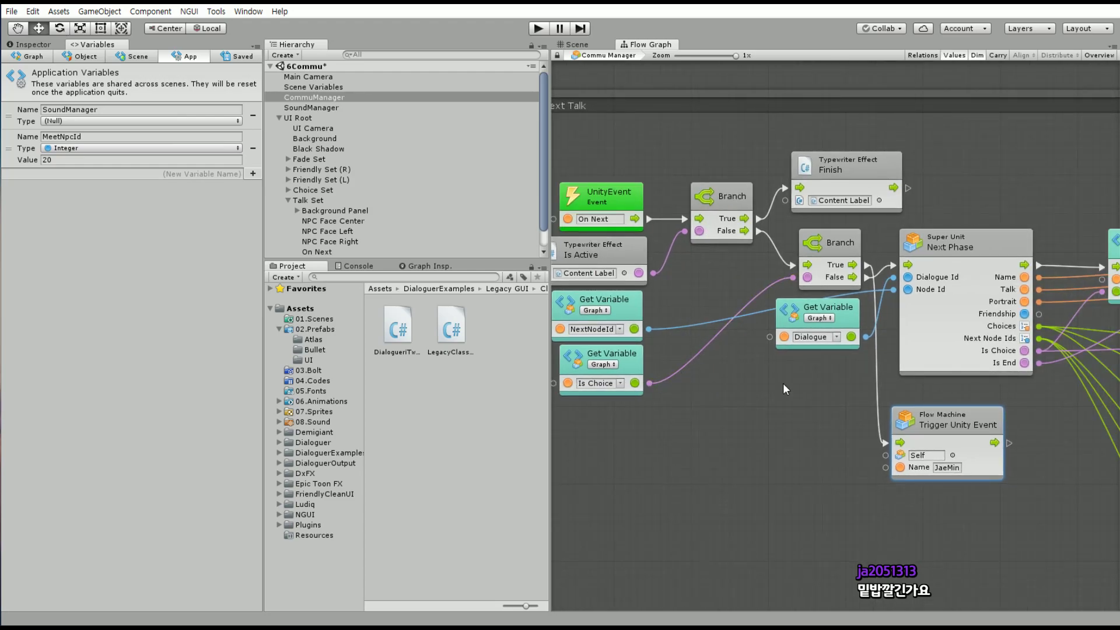
middle_click_drag(784, 389, 630, 383)
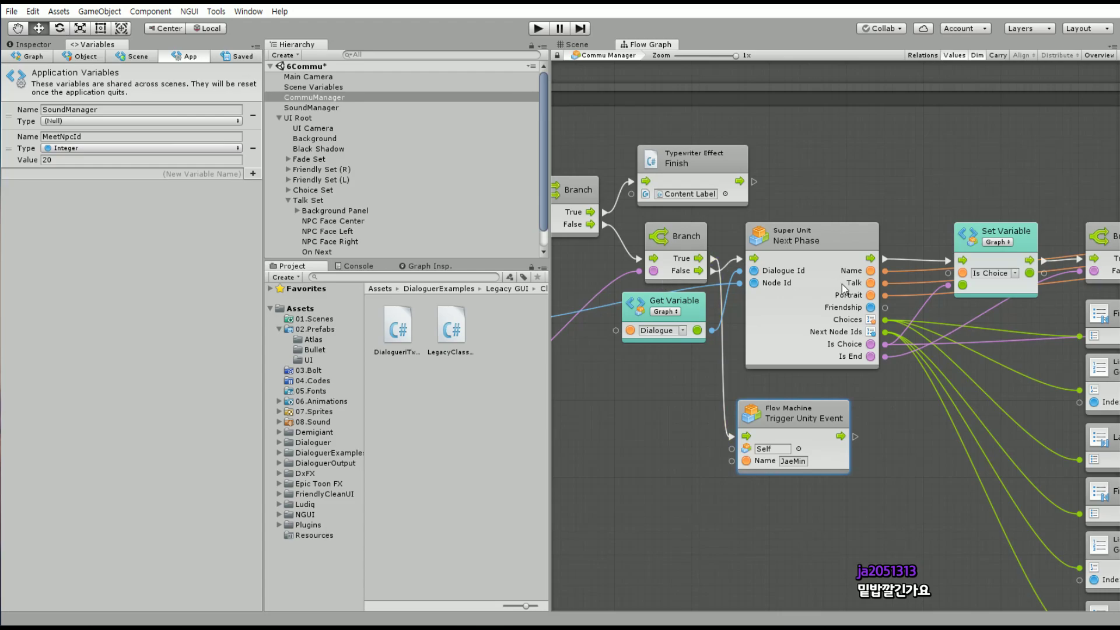
middle_click_drag(842, 288, 797, 411)
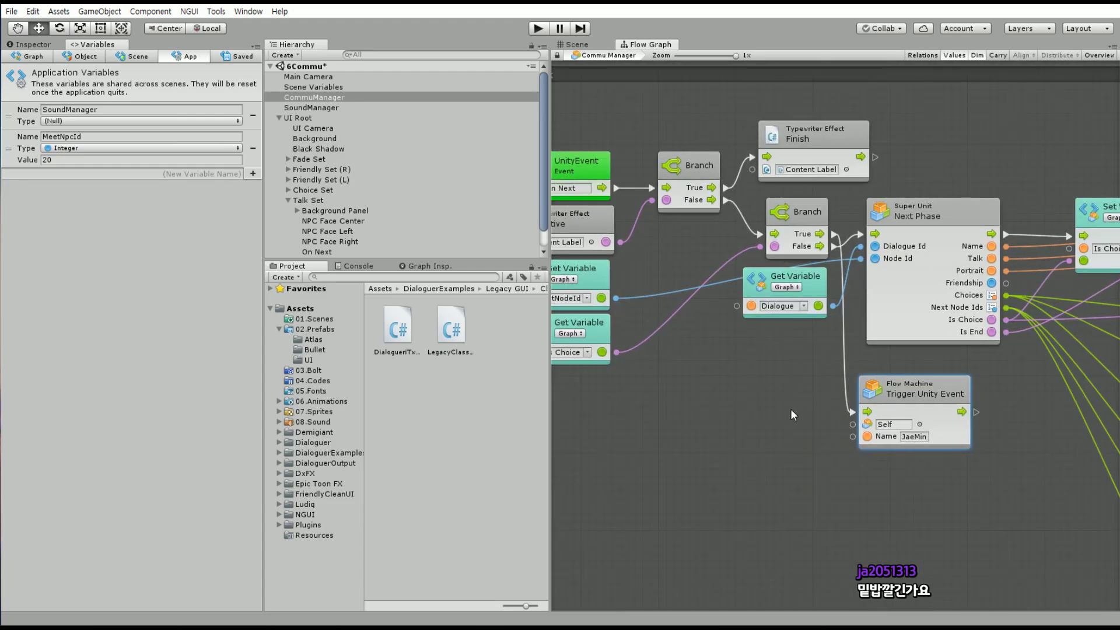
middle_click_drag(792, 412, 637, 418)
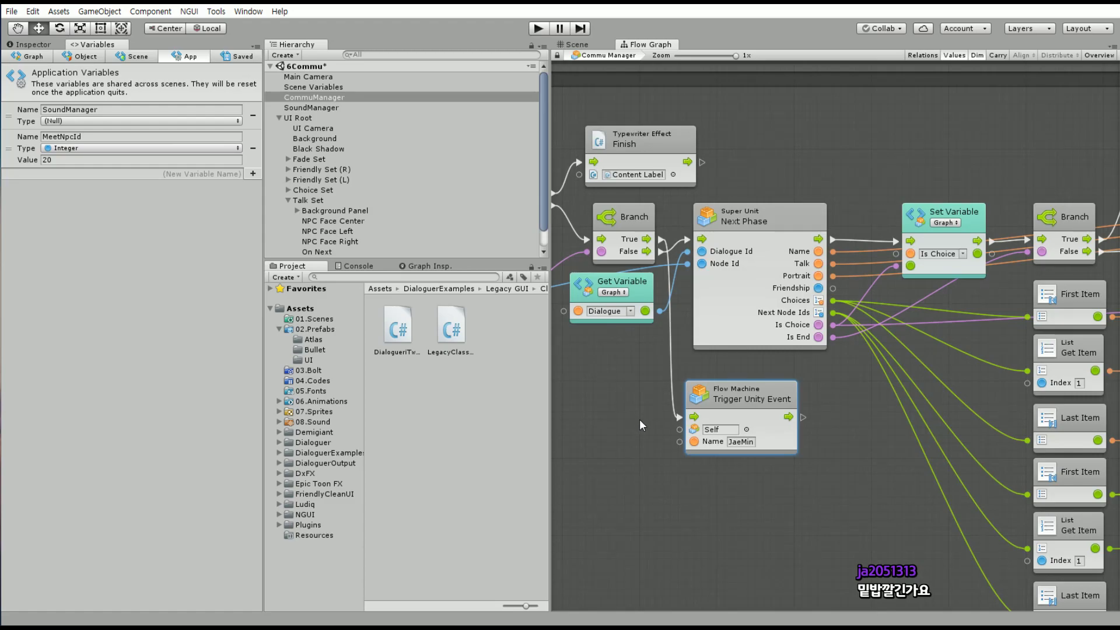
right_click(664, 241)
left_click_drag(663, 254, 680, 417)
mouse_move(804, 417)
left_mouse_down()
mouse_move(832, 398)
mouse_move(686, 239)
left_mouse_up()
left_click_drag(754, 402, 746, 398)
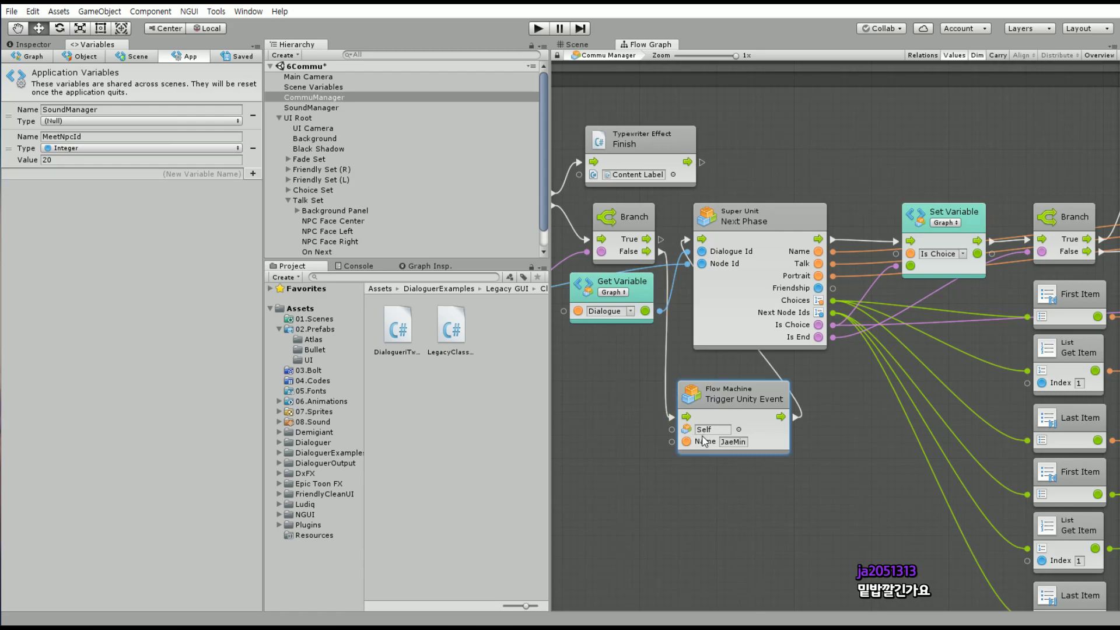
Save the scene and the project
left_click(8, 12)
left_click(42, 59)
left_click(11, 11)
left_click(66, 120)
Give NPC Face Center the NPC_10 sprite and start playing the scene
left_click(583, 46)
scroll(649, 164, "down", 3)
scroll(648, 163, "down", 2)
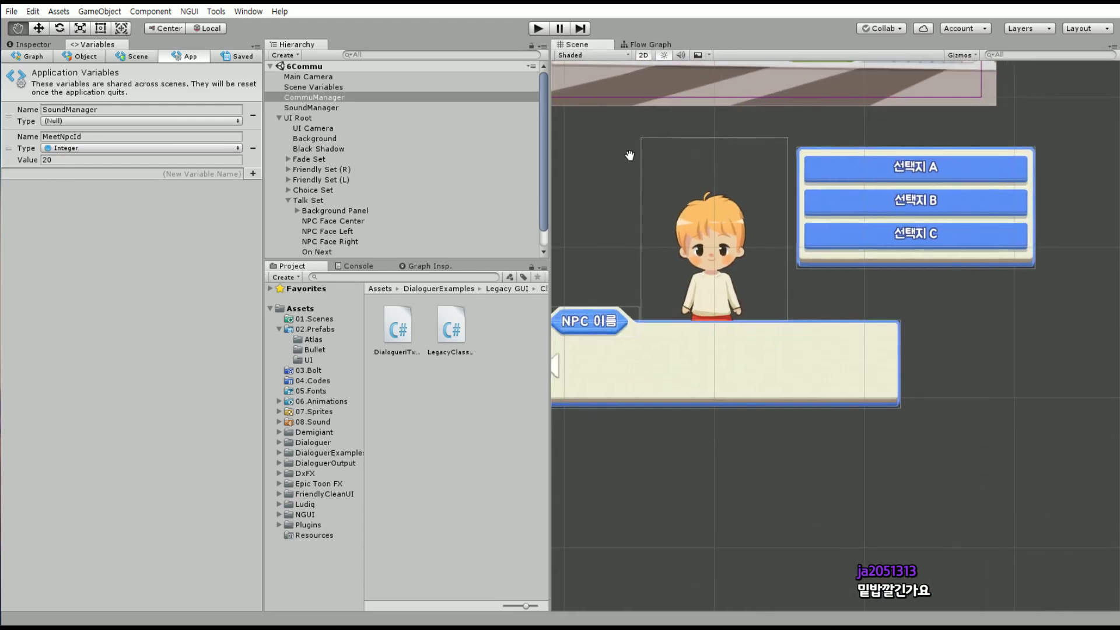
scroll(700, 204, "down", 2)
left_click(751, 247)
left_click(29, 45)
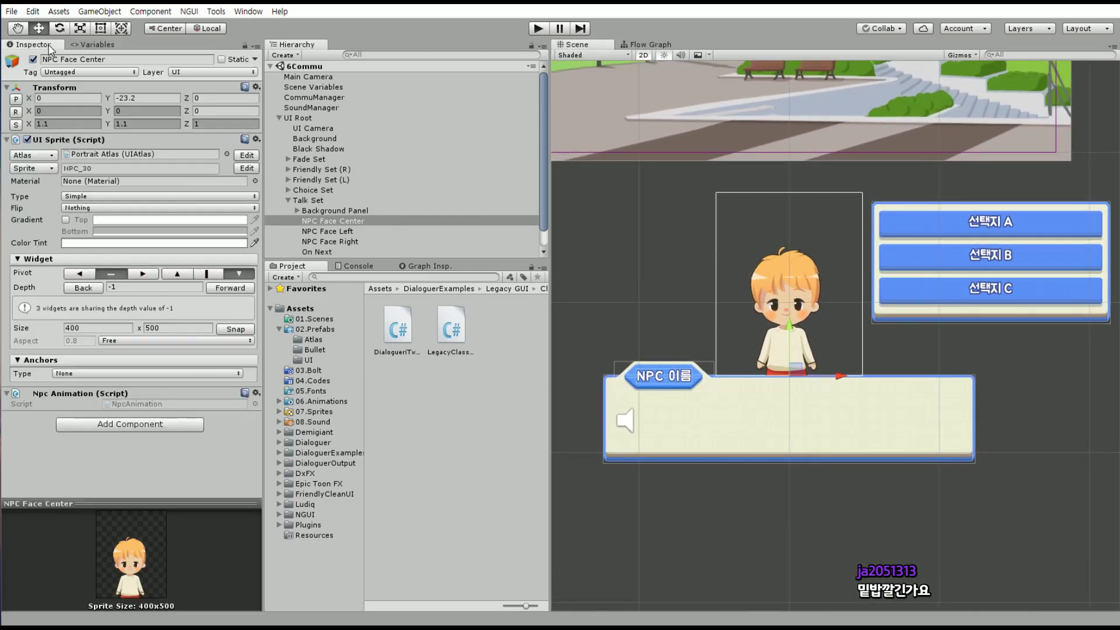
left_click(53, 169)
left_click(163, 270)
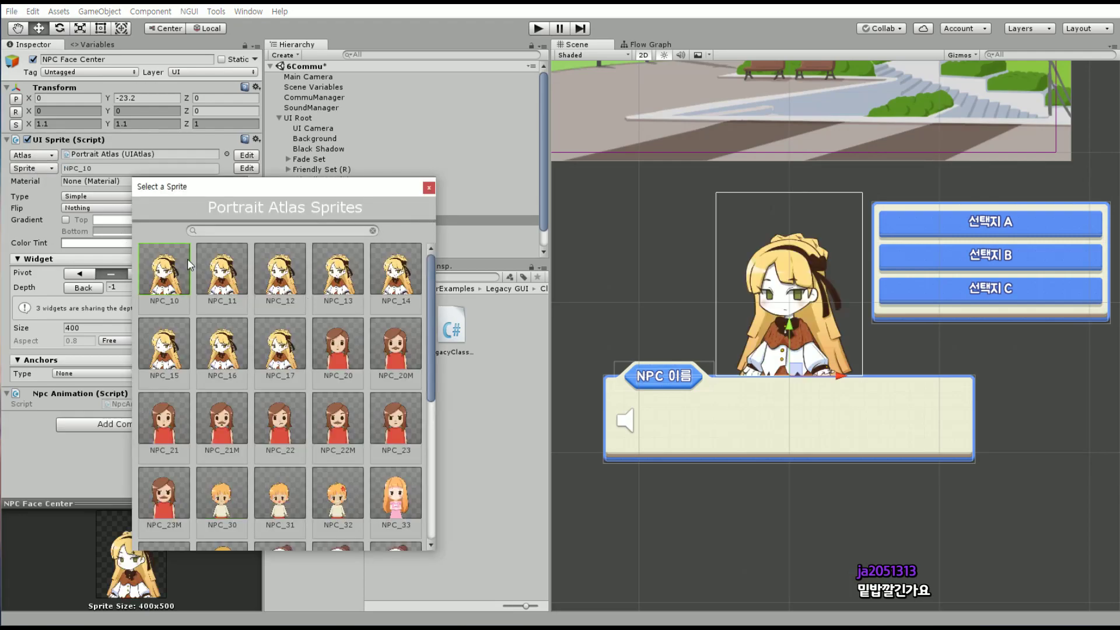
left_click(429, 188)
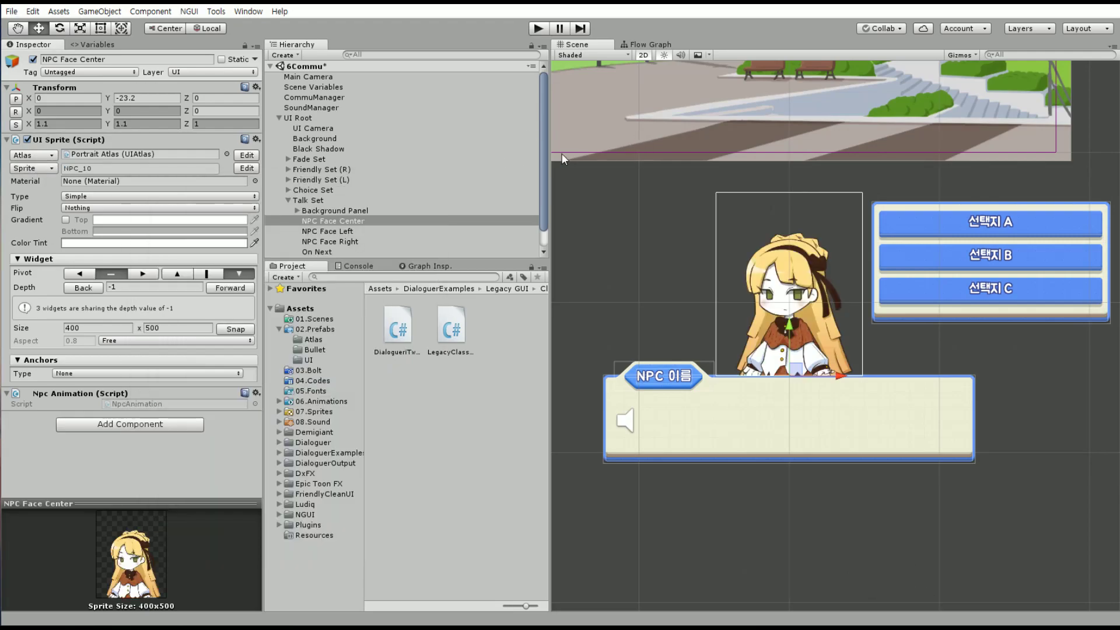
mouse_move(561, 153)
middle_mouse_down()
mouse_move(666, 179)
mouse_move(605, 133)
middle_mouse_up()
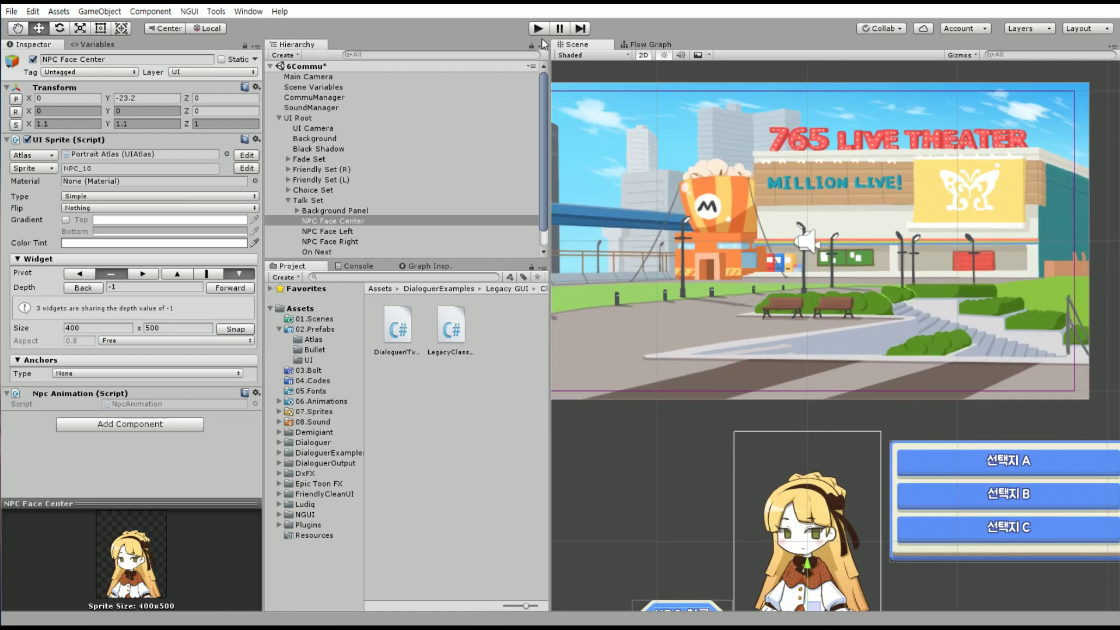
left_click(538, 28)
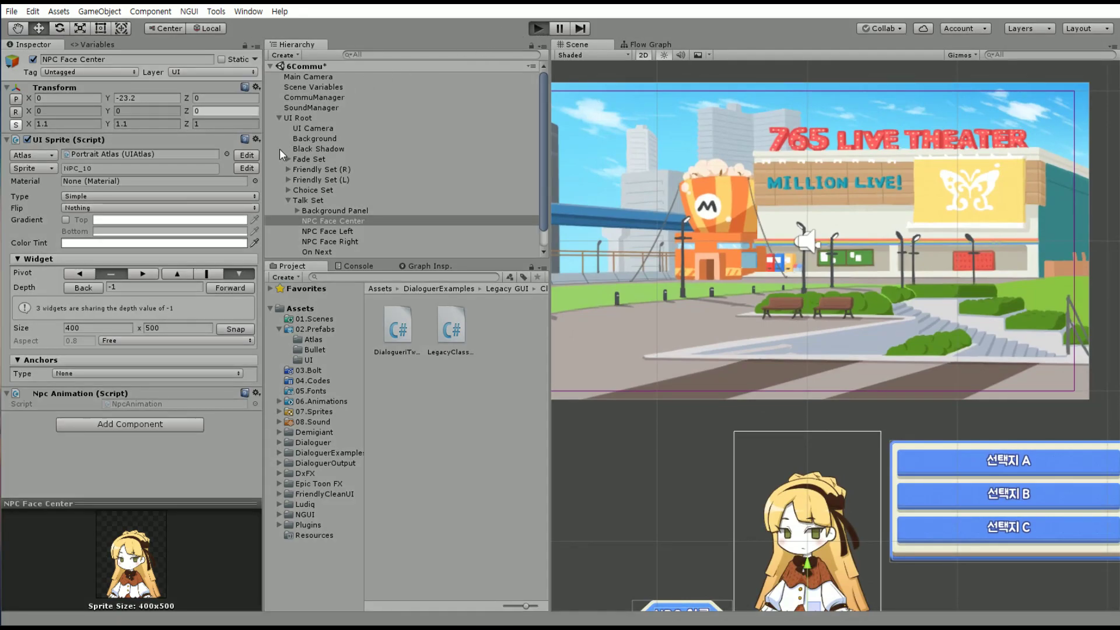
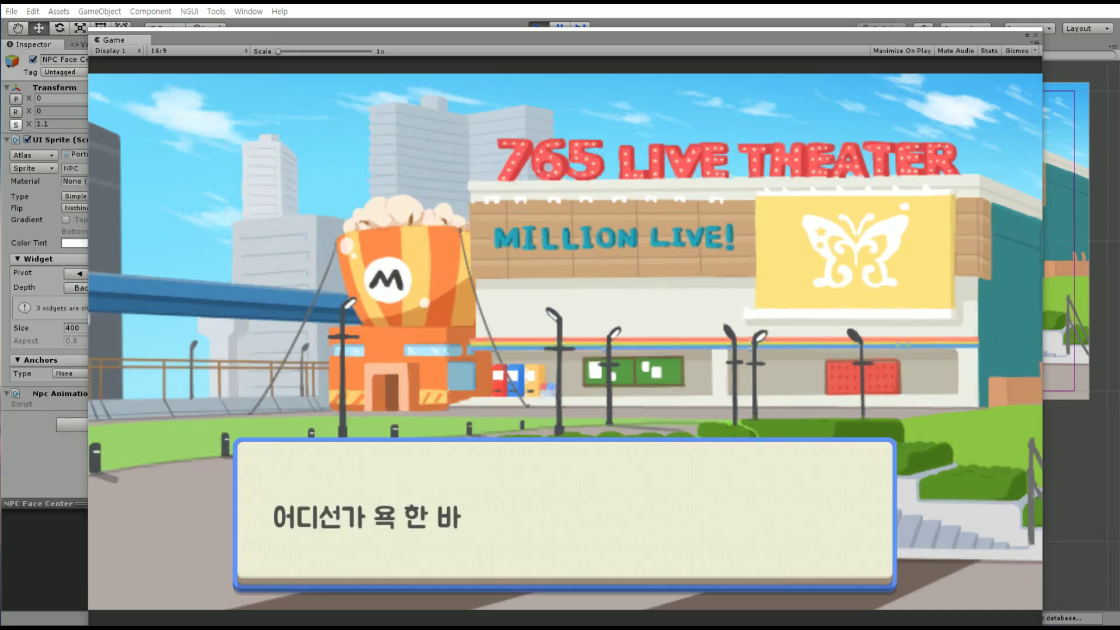
Advance the dialogue to 재민이's greeting '안녕하세요? 재민TV 입니다.' and nudge the Game window right
left_click(648, 470)
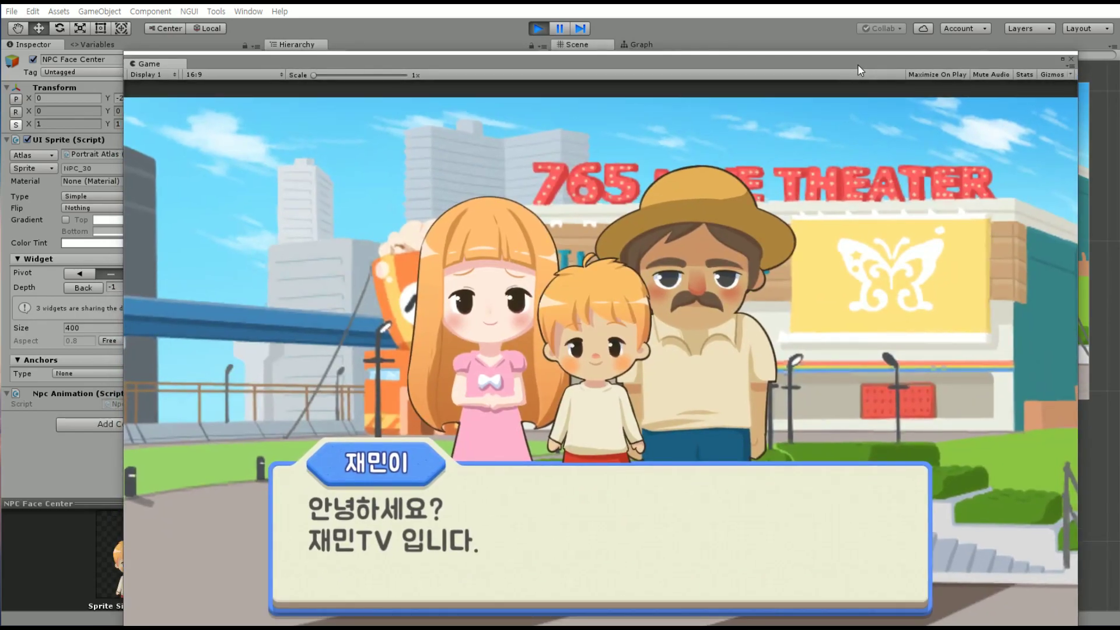
left_click_drag(858, 64, 867, 64)
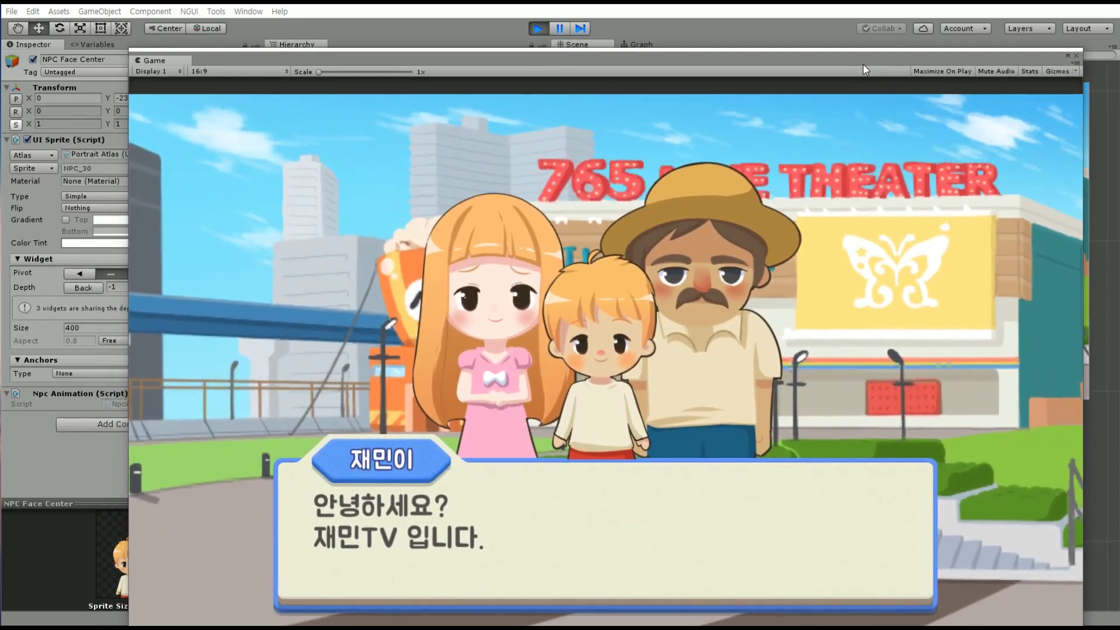
Stop play, save NPC_30's greeting line 1, and enlarge the Game view over the editor
left_click(539, 28)
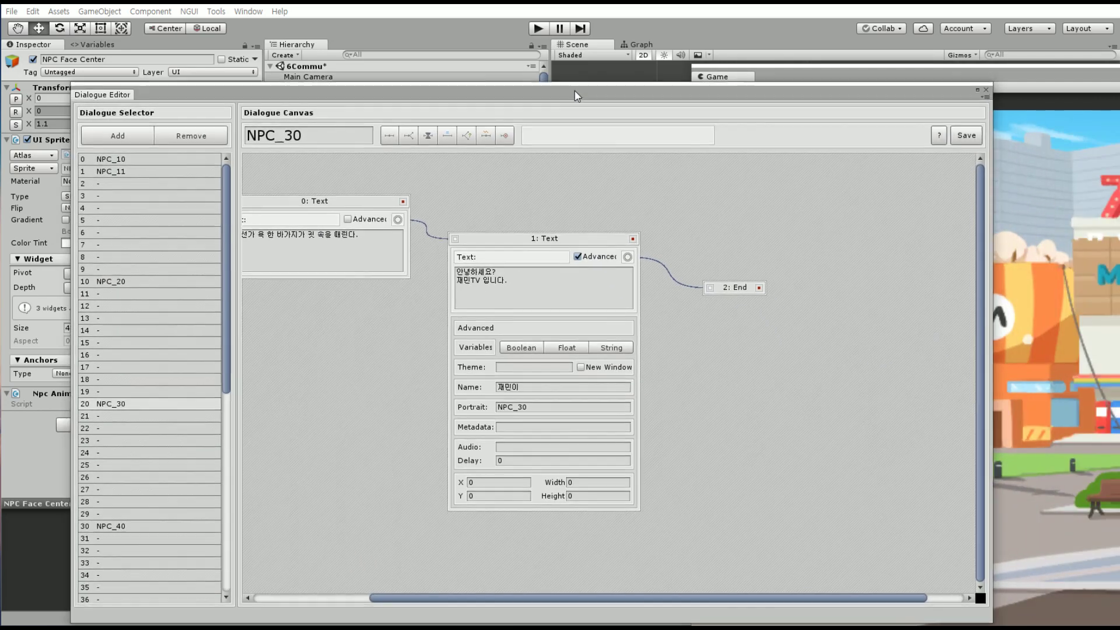
left_click(529, 287)
left_click(531, 287)
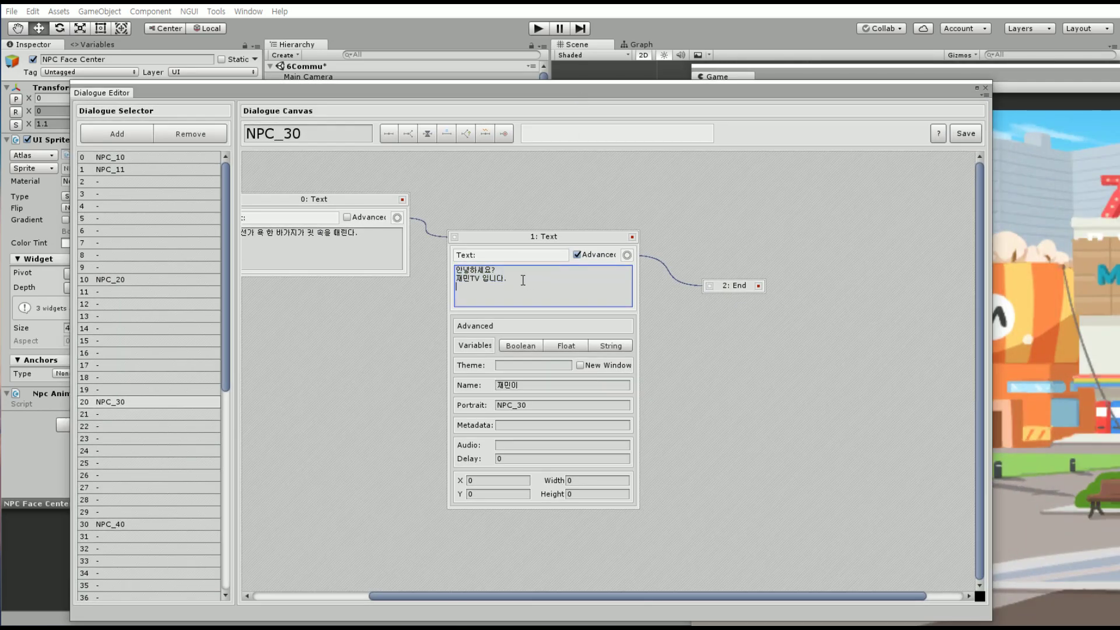
left_click_drag(524, 93, 581, 108)
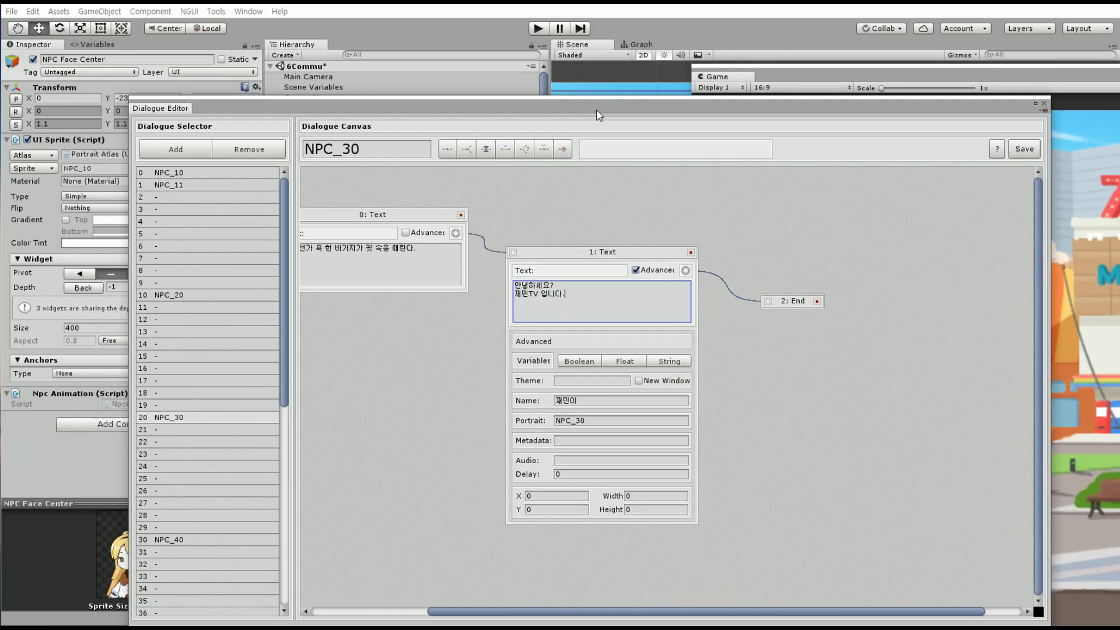
left_click(1024, 148)
left_click_drag(671, 103, 1119, 350)
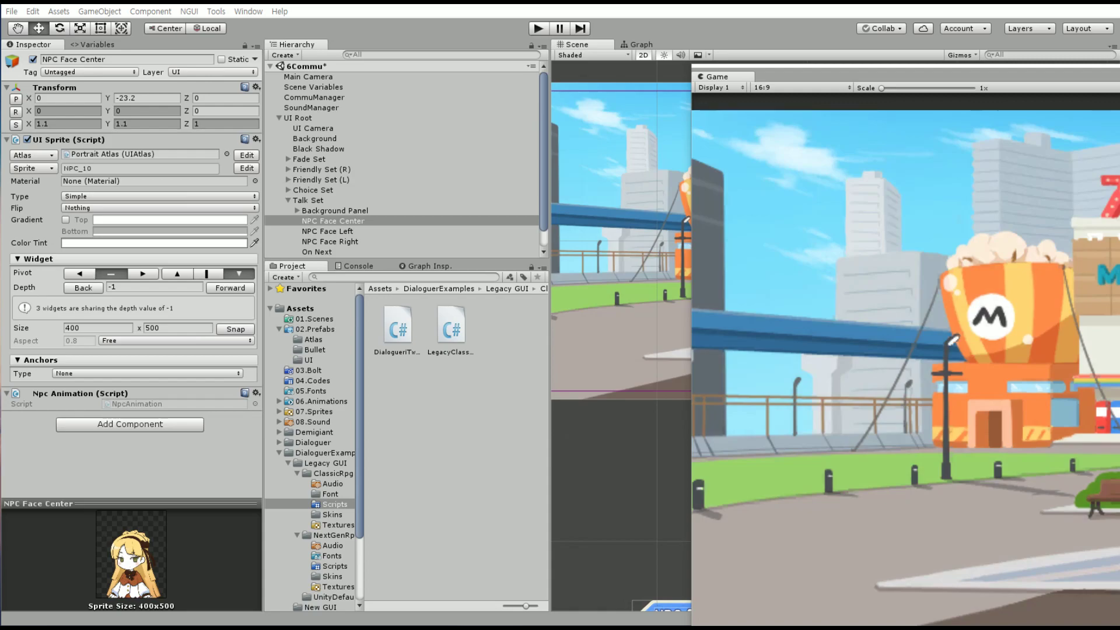
left_click_drag(817, 76, 823, 44)
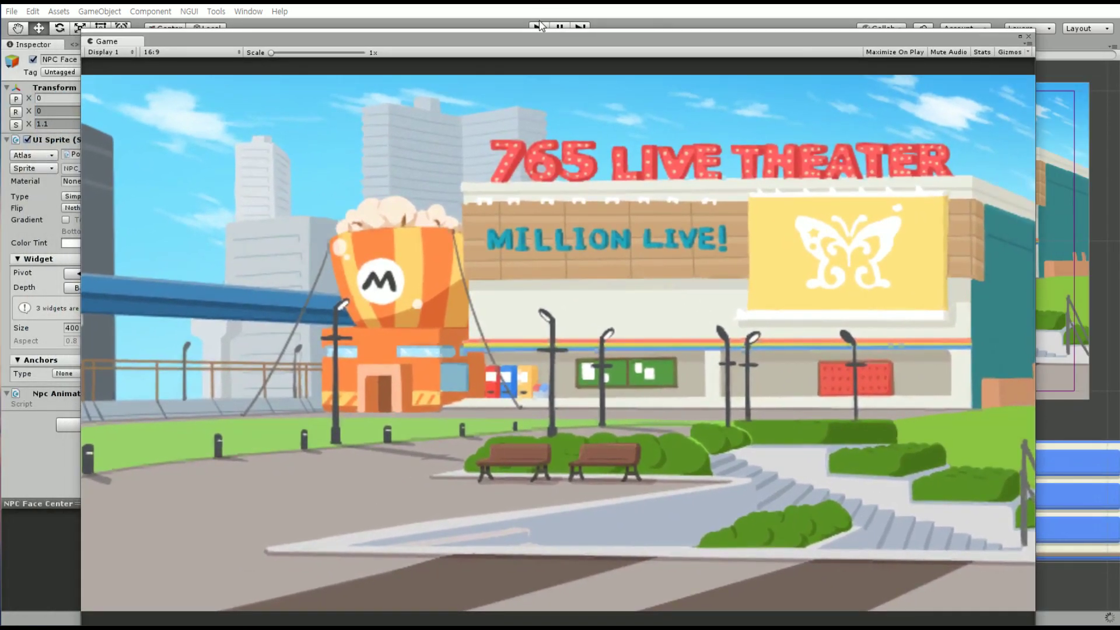
Play the scene through the narration and 재민이's greeting to the dialogue's end, then stop
left_click(539, 26)
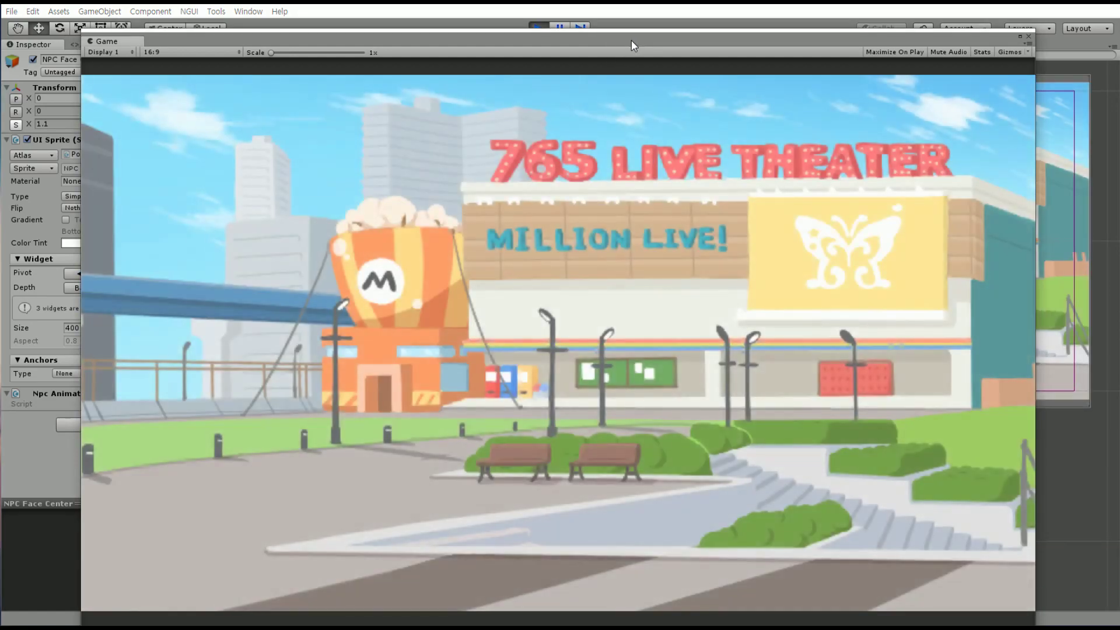
left_click_drag(633, 39, 643, 27)
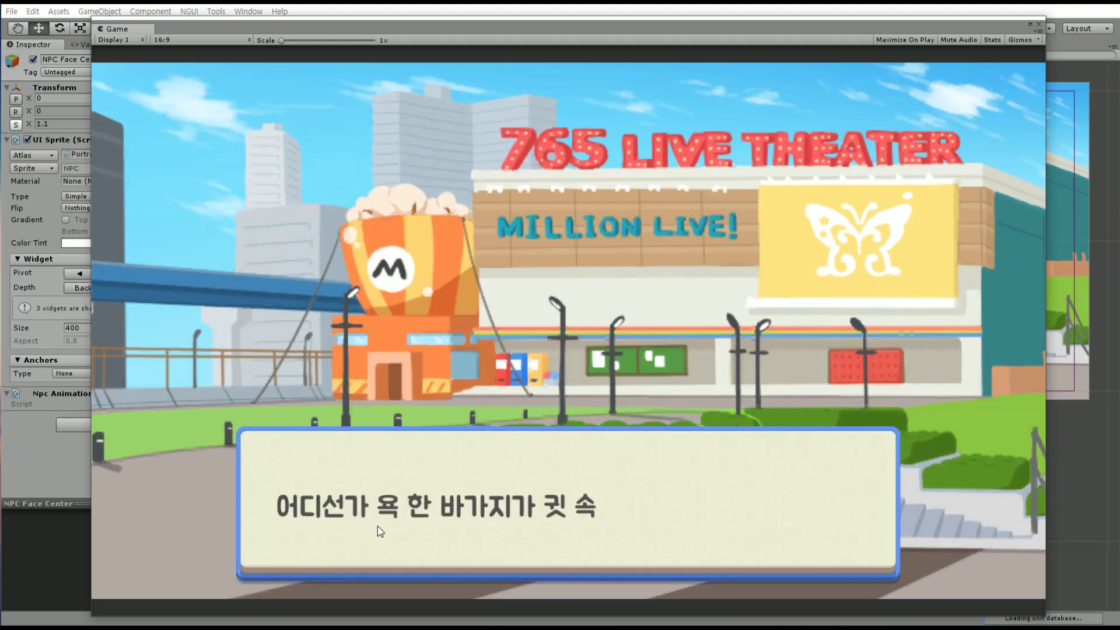
left_click(639, 517)
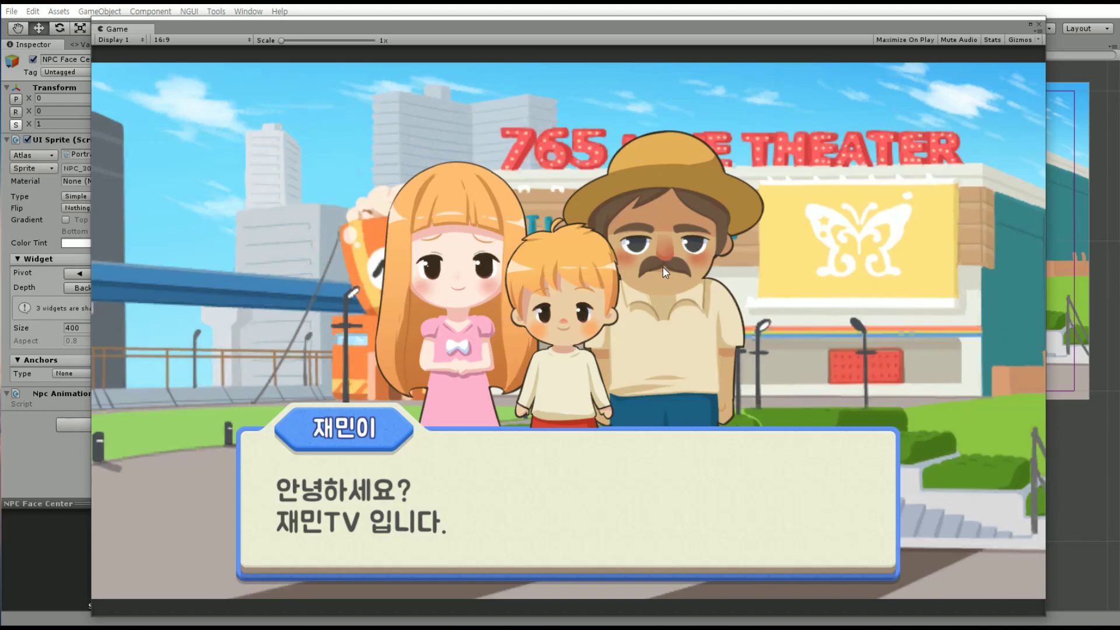
left_click(572, 503)
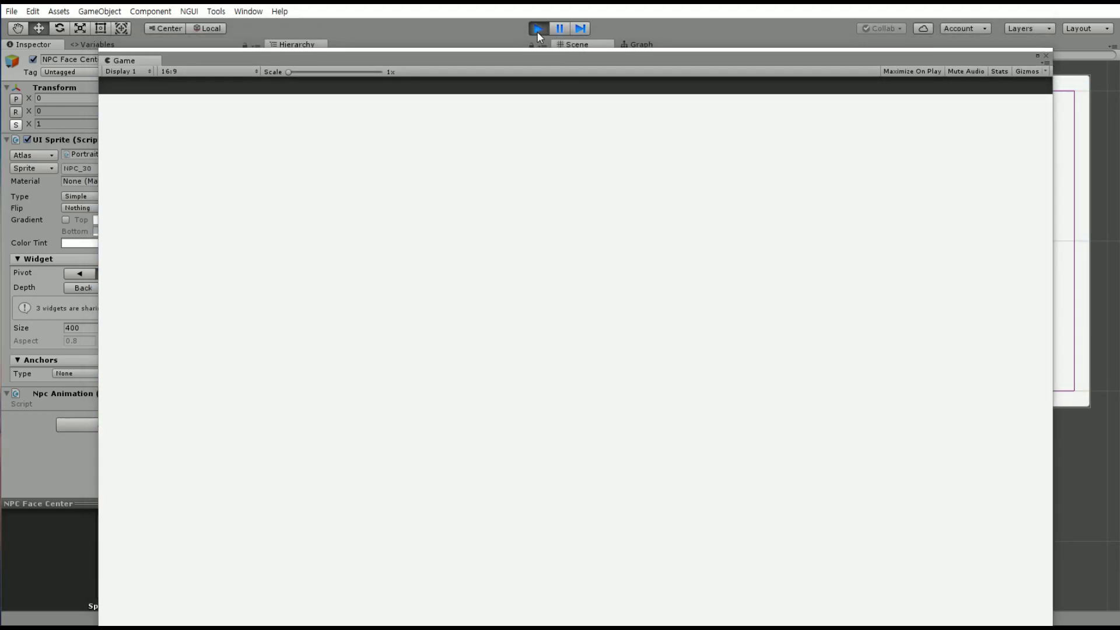
left_click(538, 29)
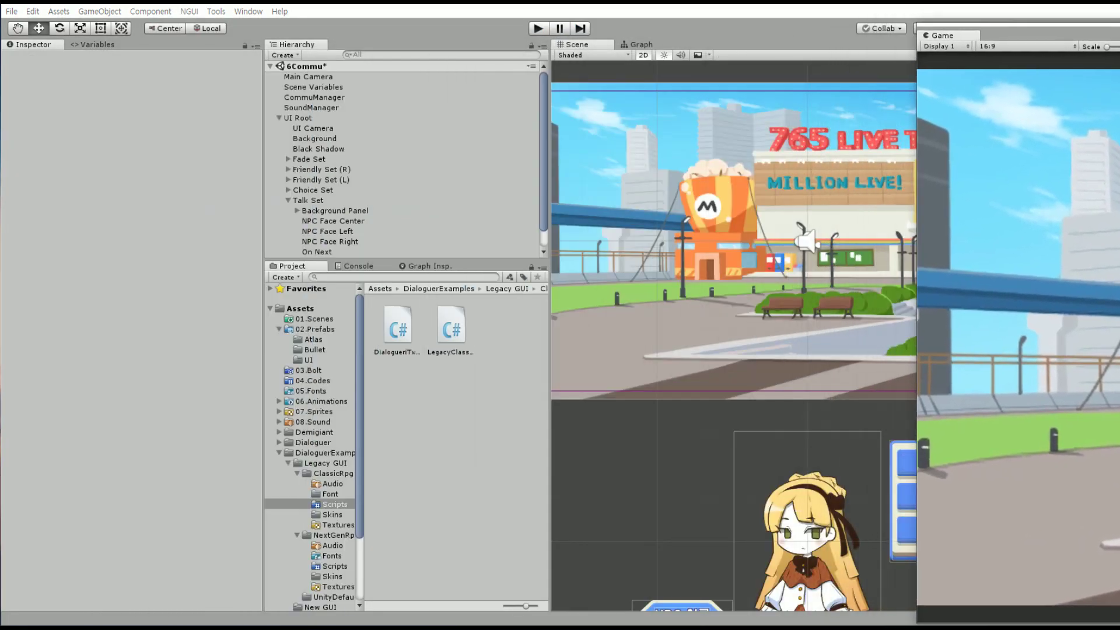
Reset the MeetNpcId application variable from 20 to 0 and save the scene
left_click(89, 45)
left_click(185, 56)
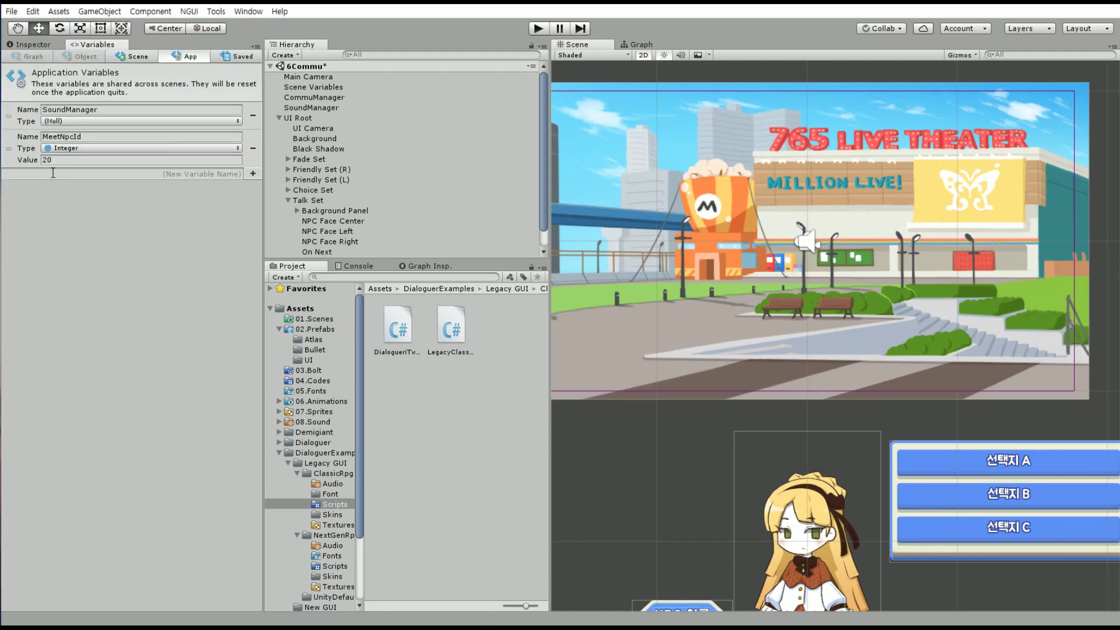
left_click(85, 161)
type("0")
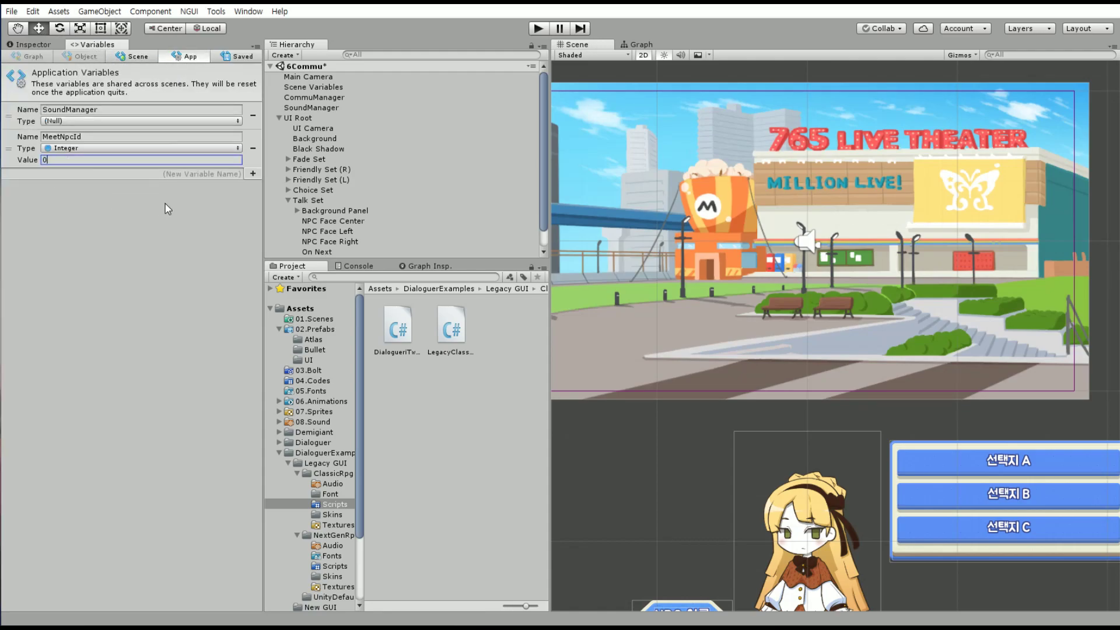
left_click(11, 11)
left_click(45, 61)
key("ctrl+p")
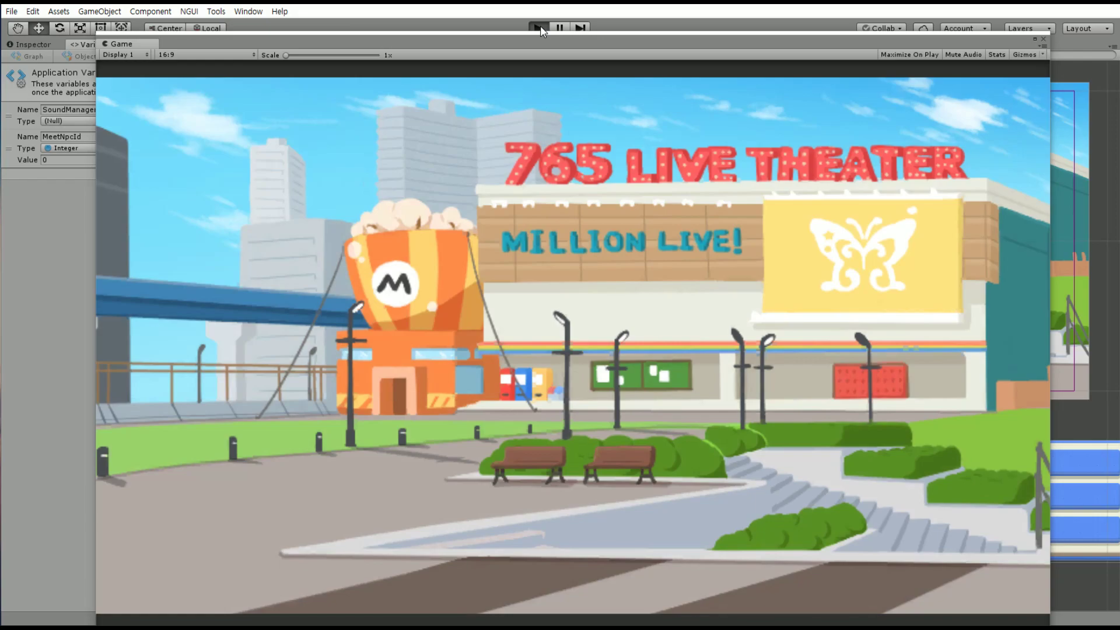
Play through the 잠깐, blonde character and manager lines up to the three answer choices, then stop
left_click(538, 28)
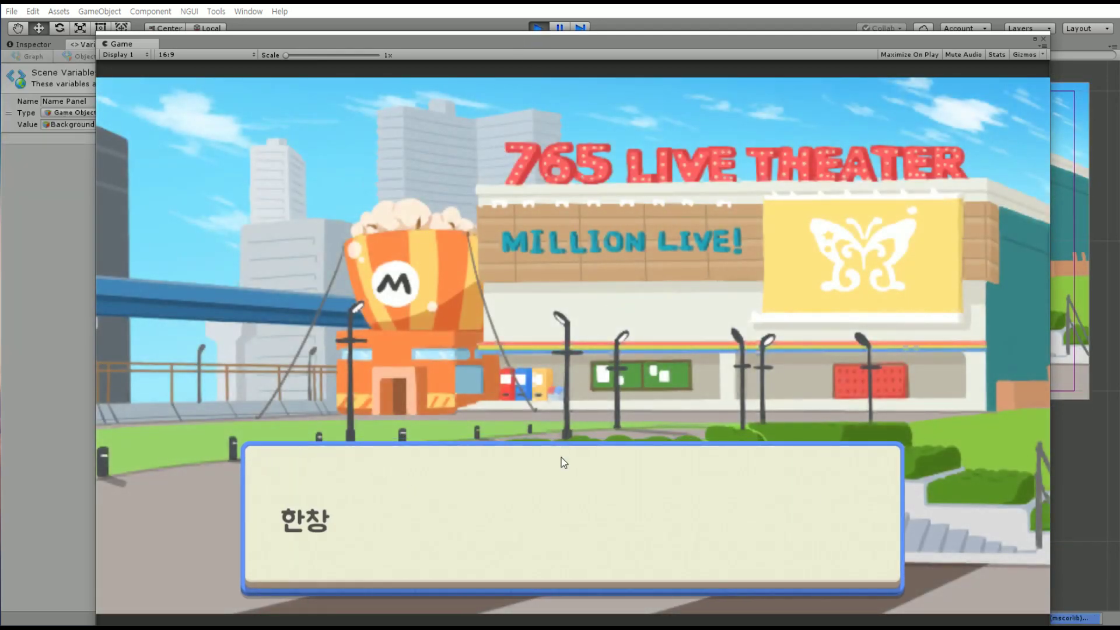
left_click(686, 488)
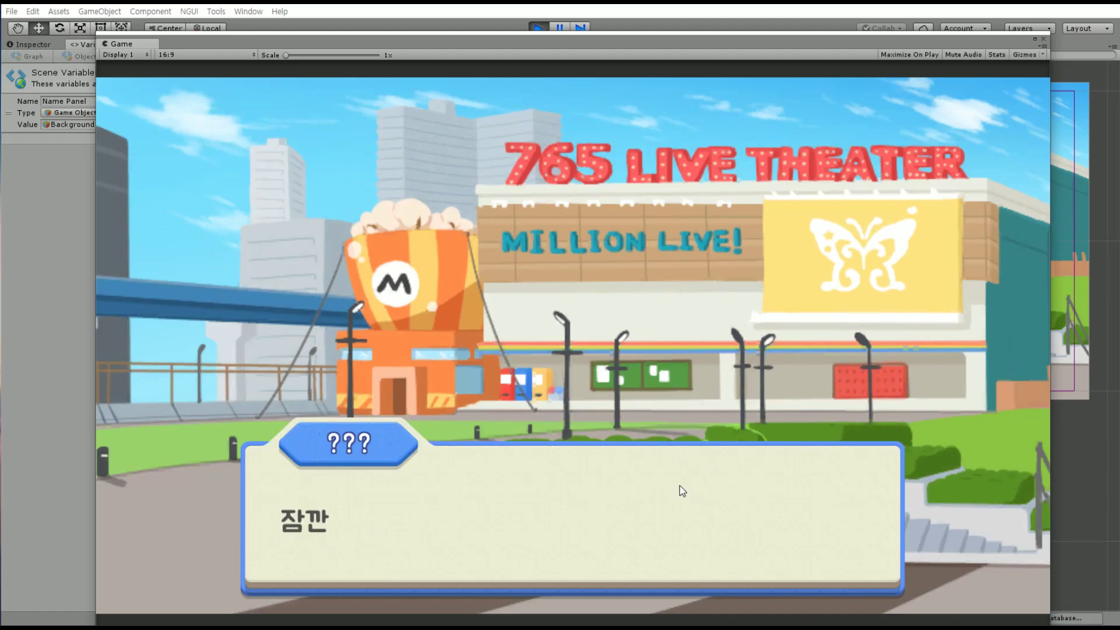
left_click(618, 510)
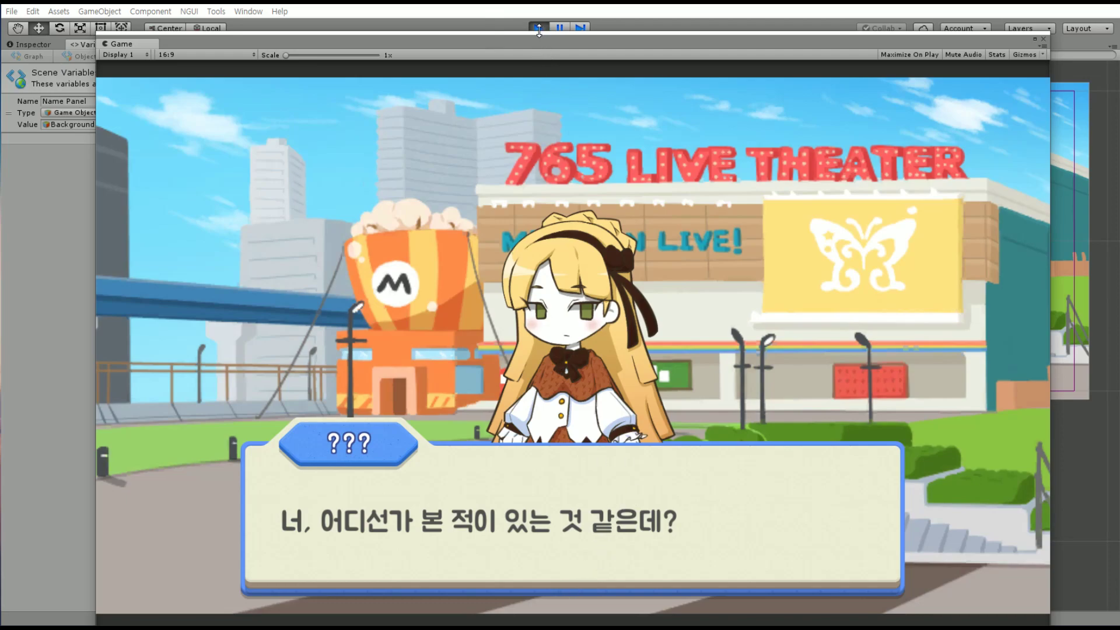
left_click(601, 492)
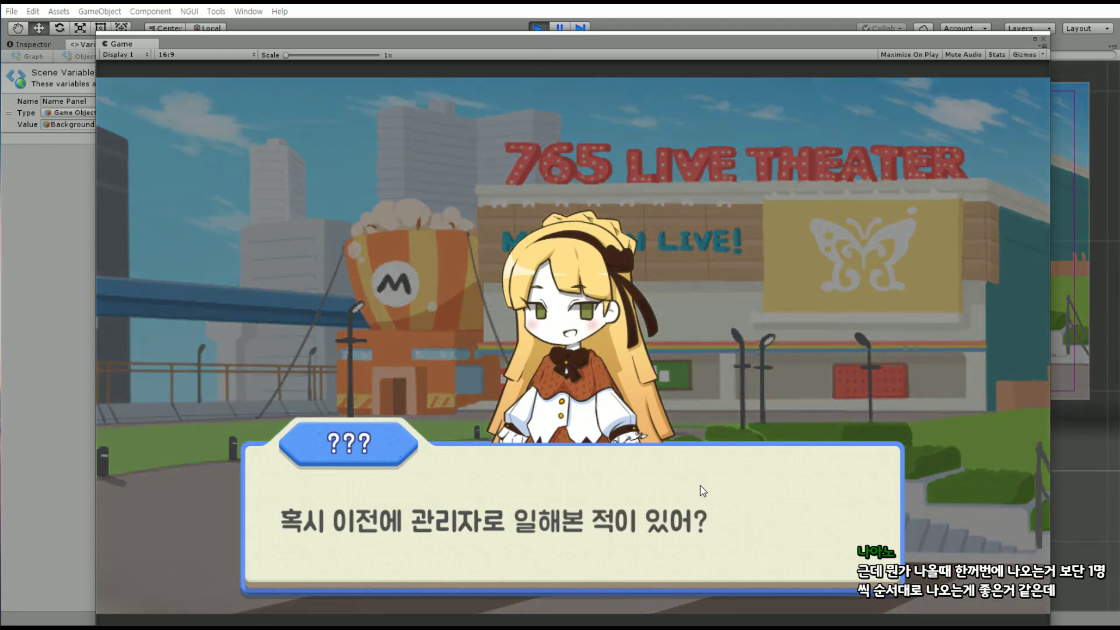
left_click(700, 485)
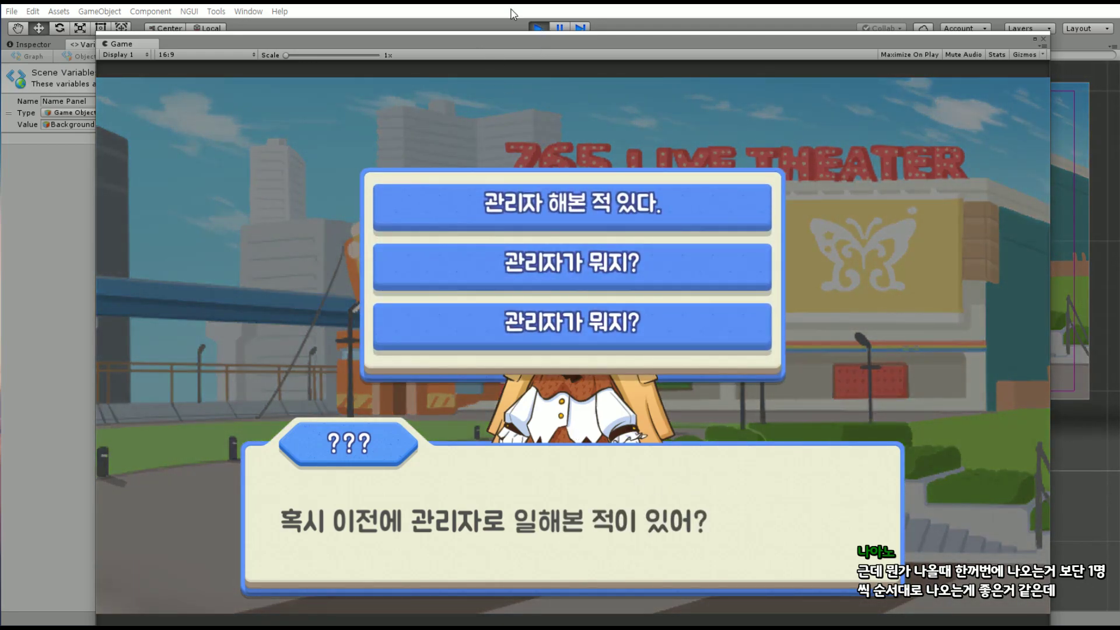
left_click(541, 28)
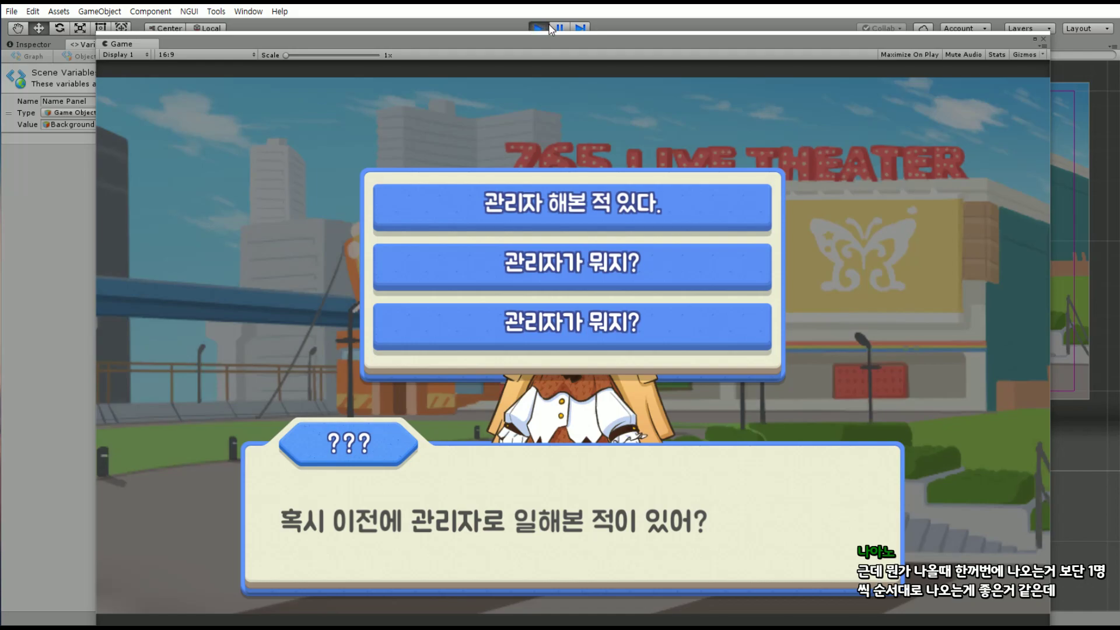
left_click(534, 29)
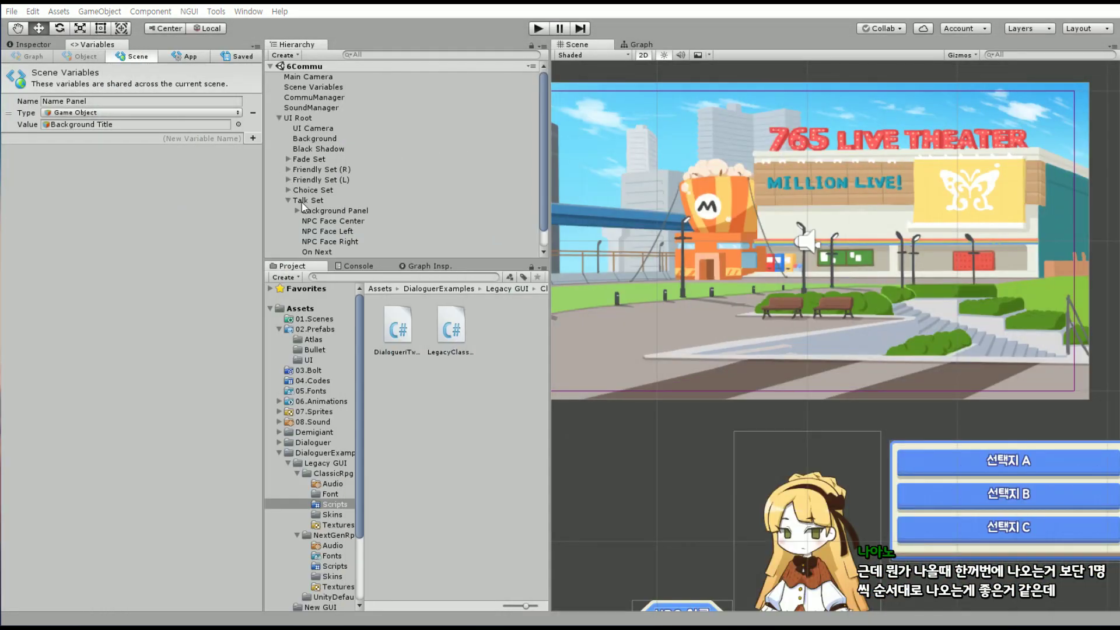
Select NPC Face Left and add a DOTween Animation component found by searching 'DO'
left_click(357, 222)
left_click(334, 234)
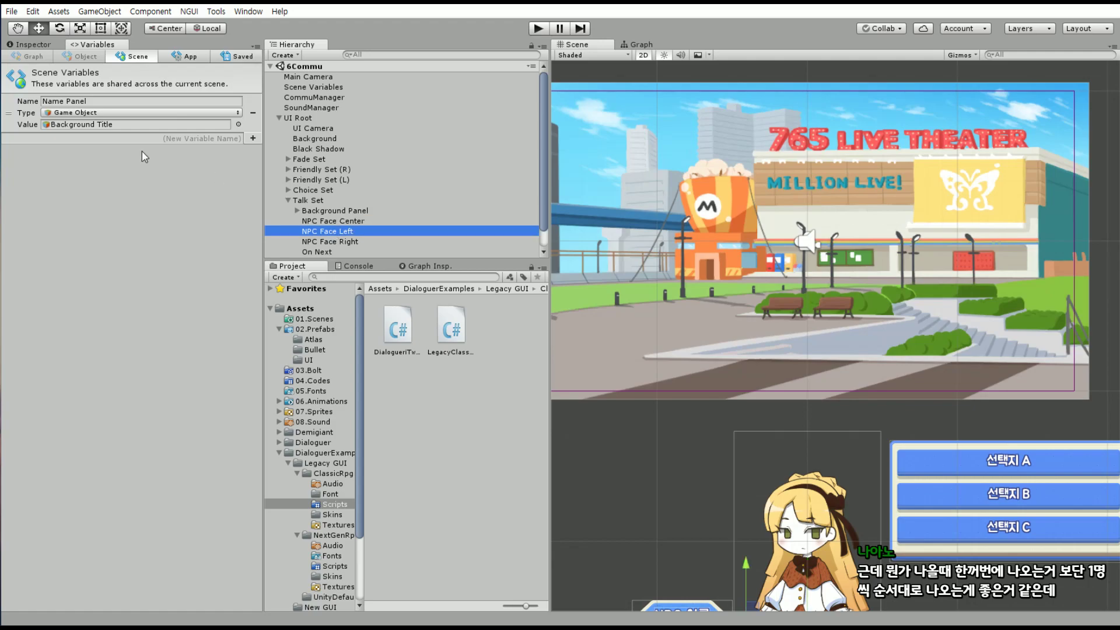
left_click(36, 46)
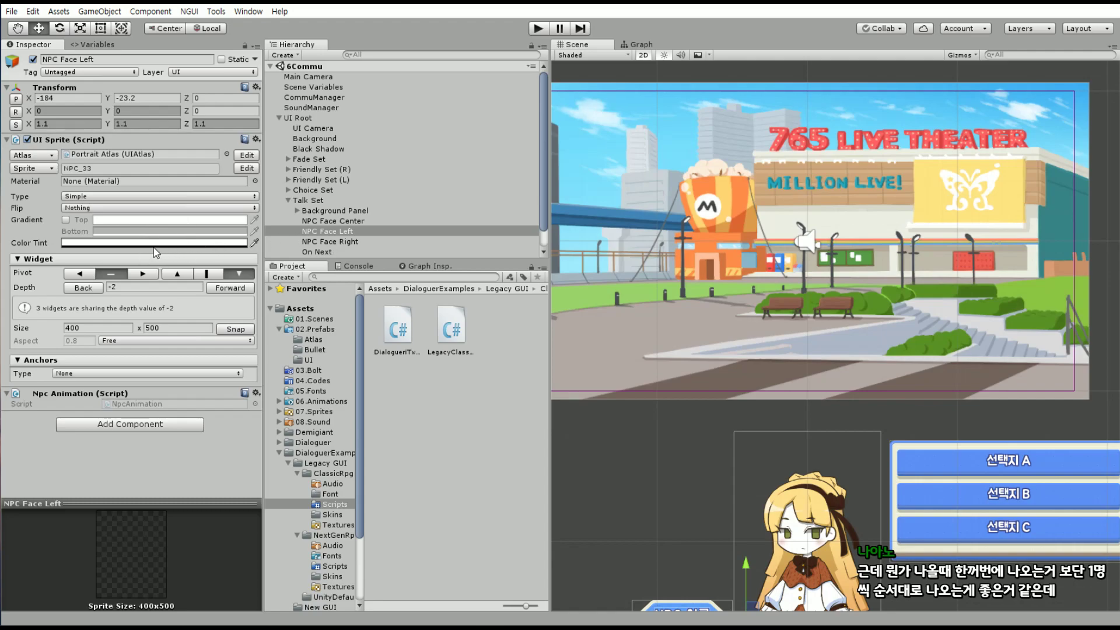
left_click(155, 428)
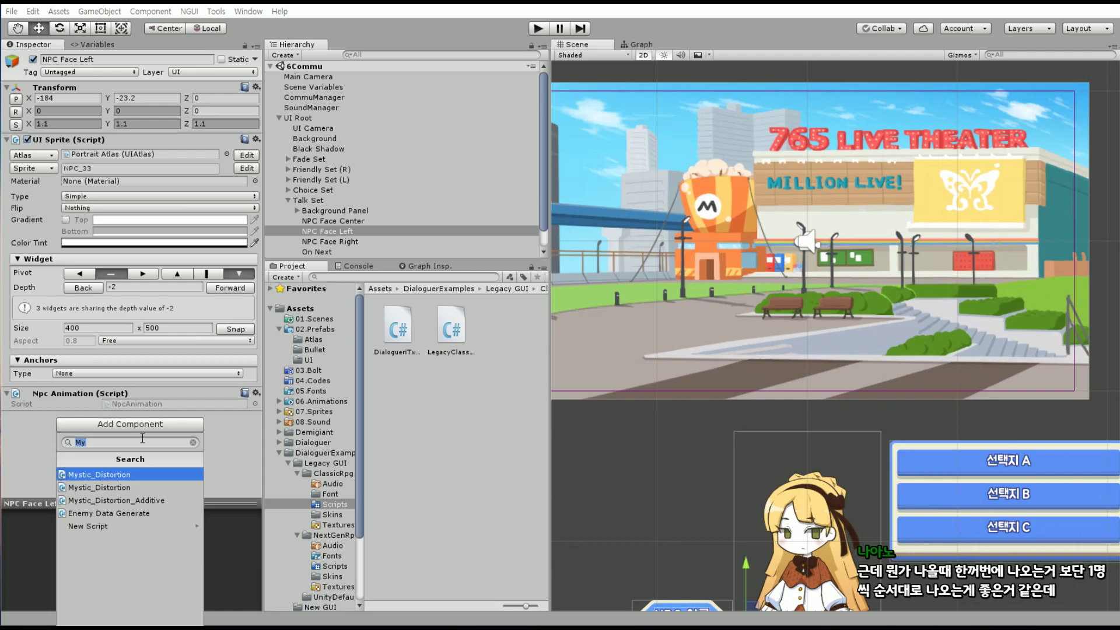
type("DO")
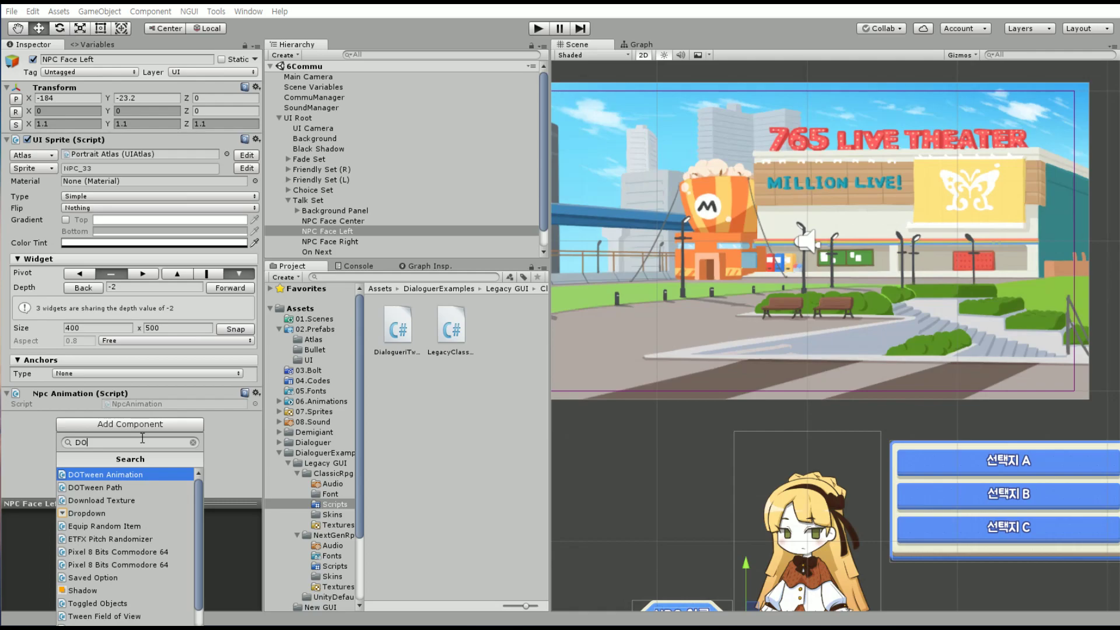
key("Down")
key("Down")
key("Down")
key("Down")
key("Down")
key("Down")
key("Down")
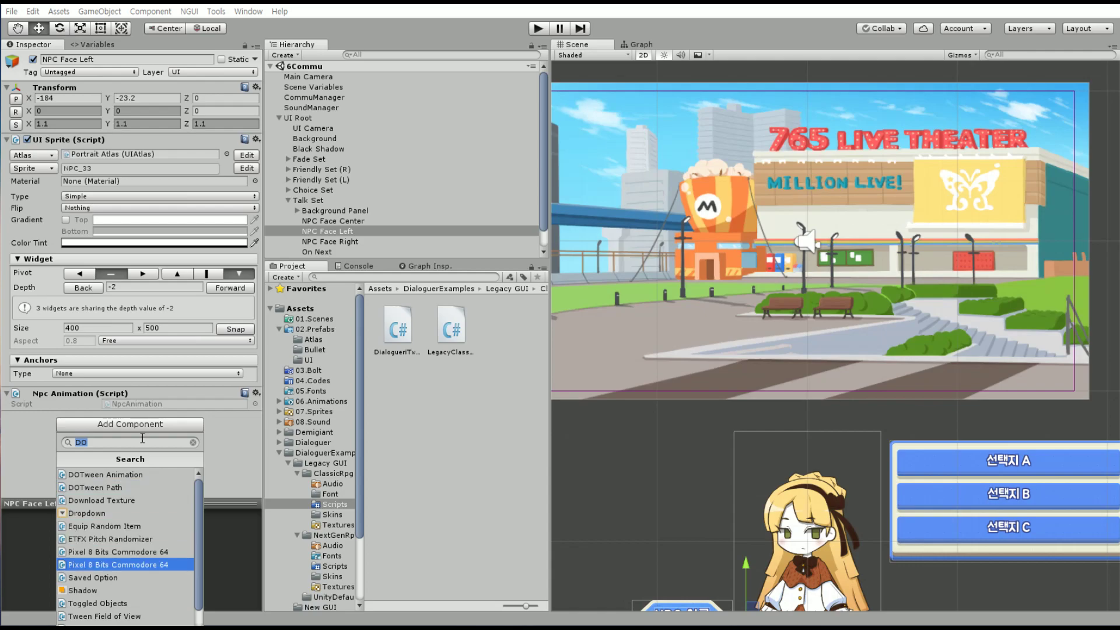
left_click(123, 475)
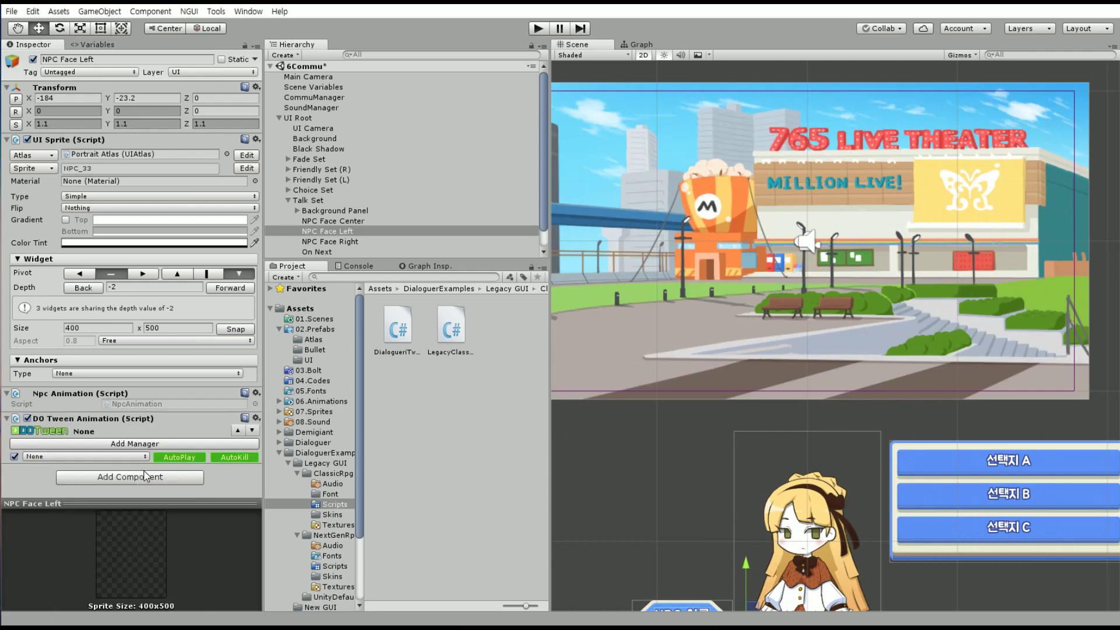
Set the tween to Scale, duration 0.4, target 1.1, OutQuad easing, delay 0.2
left_click(115, 460)
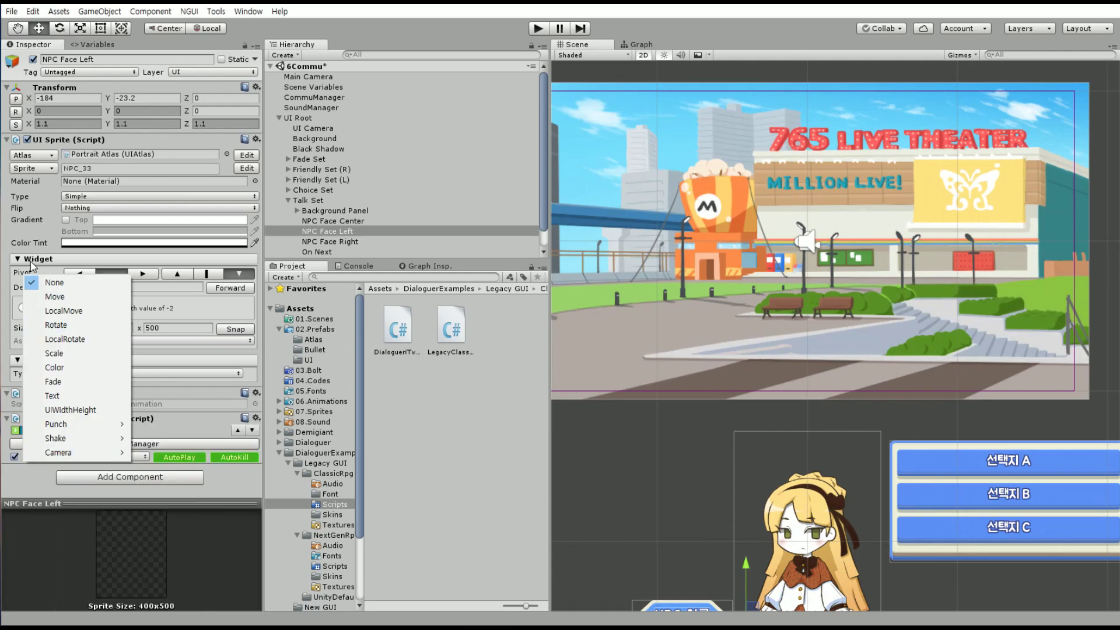
left_click(56, 353)
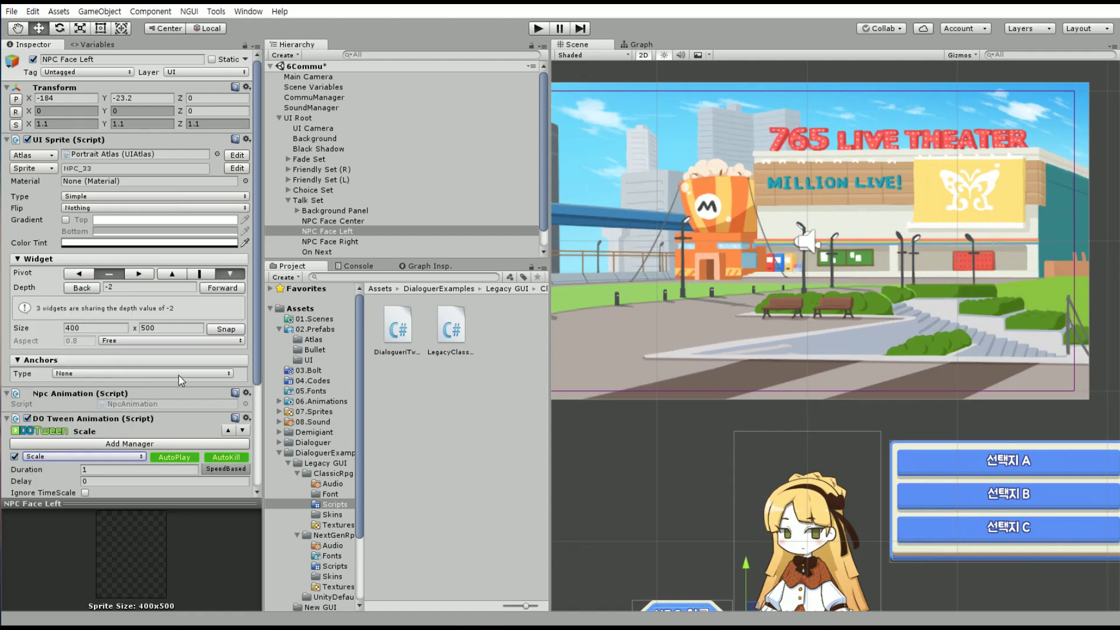
scroll(100, 356, "down", 5)
left_click(99, 354)
type("0.")
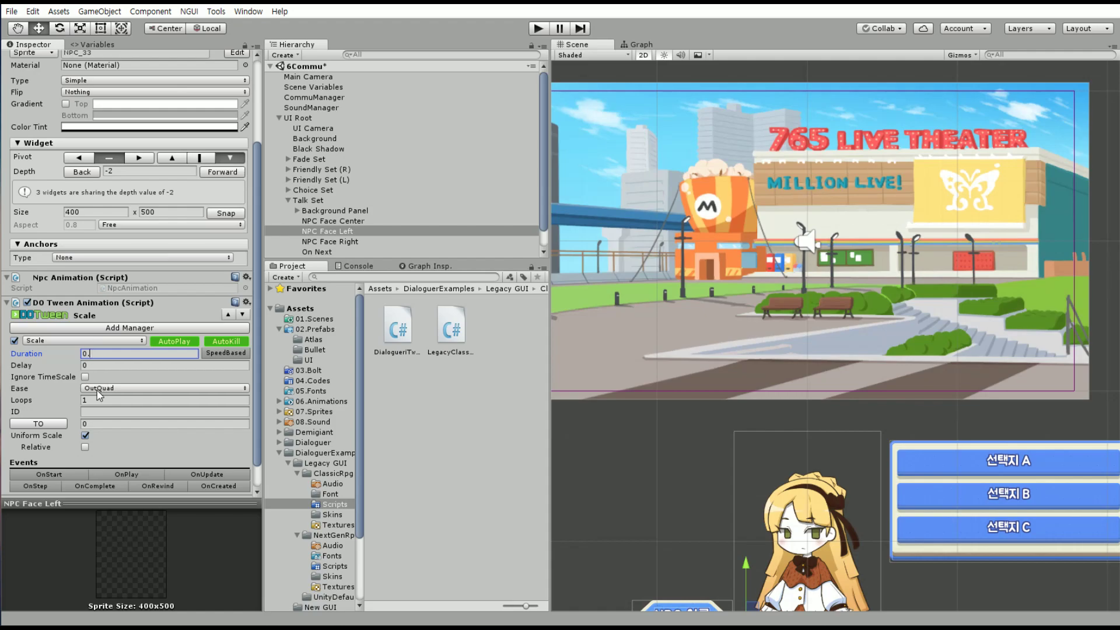
type("4")
left_click(88, 411)
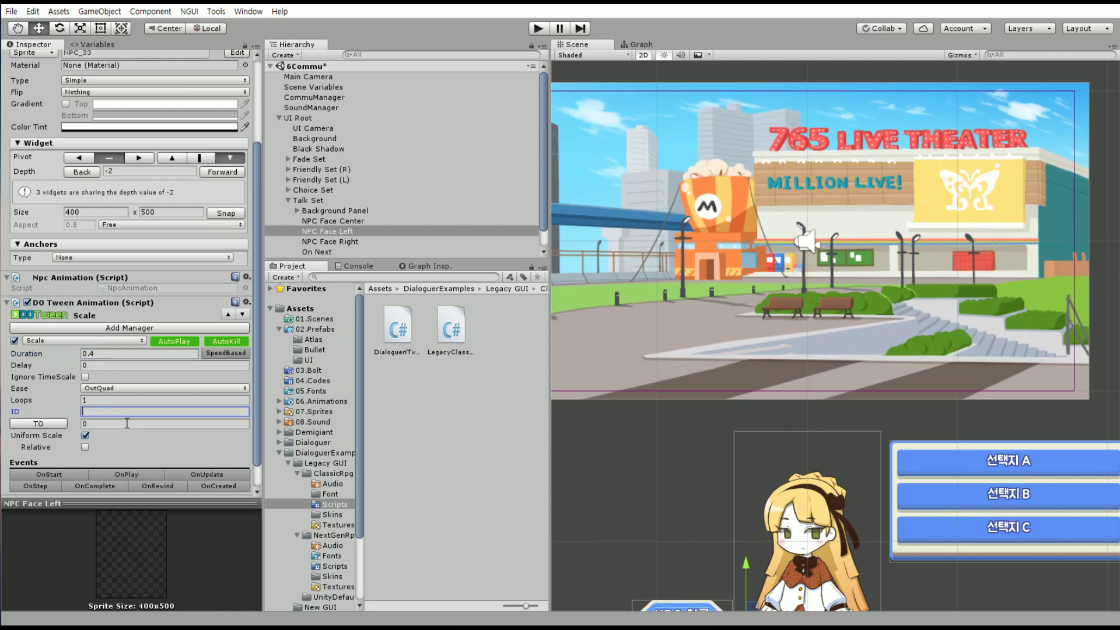
type("0")
left_click(102, 427)
type("1.1")
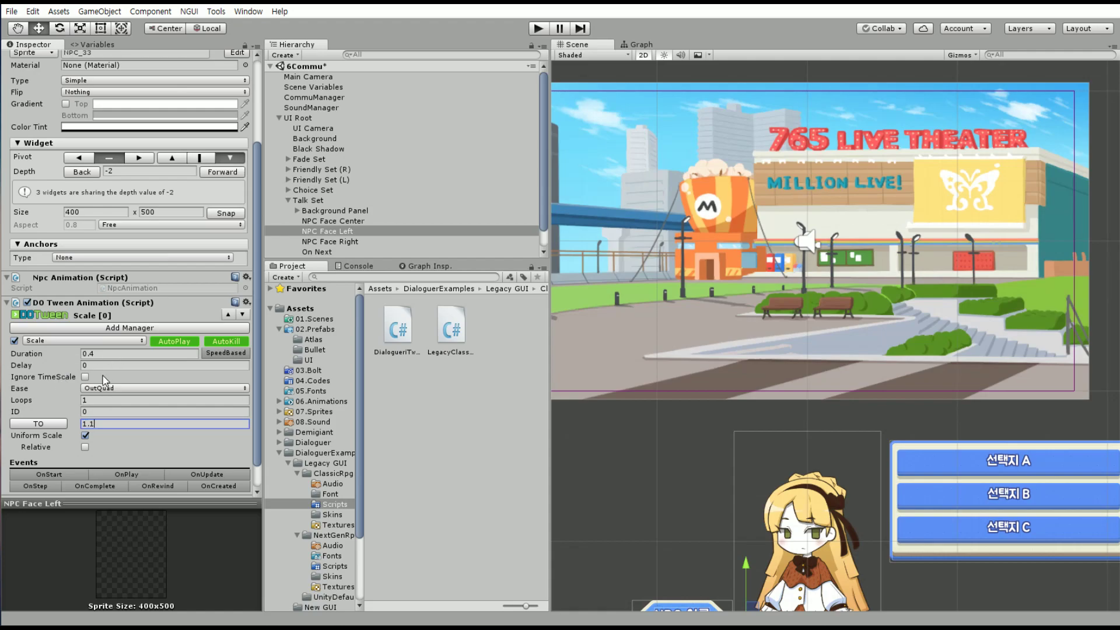
left_click(111, 394)
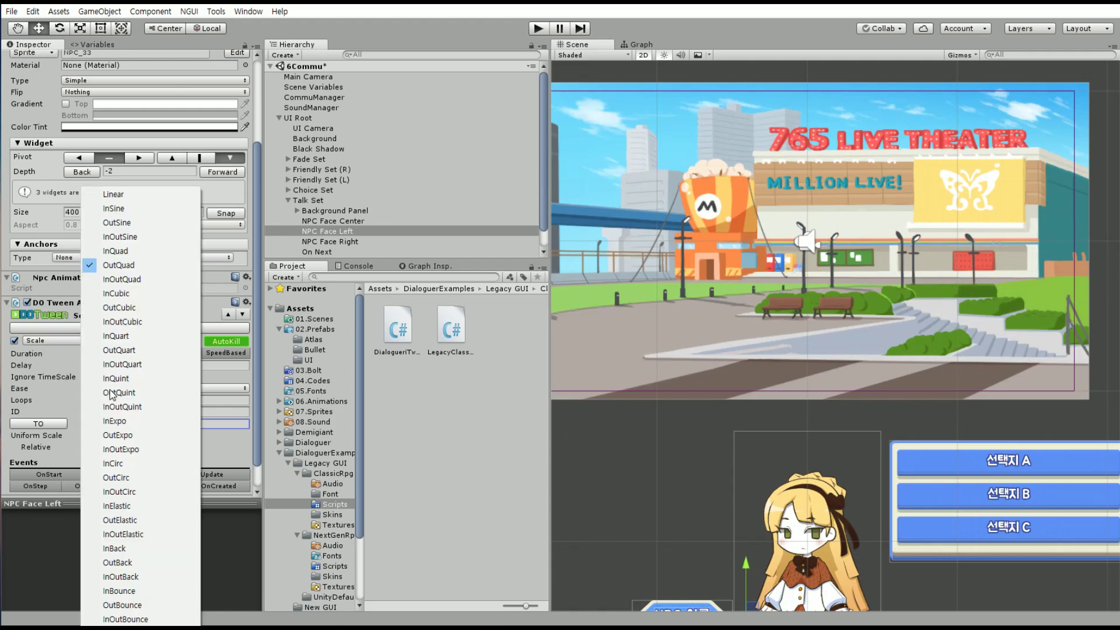
left_click(223, 383)
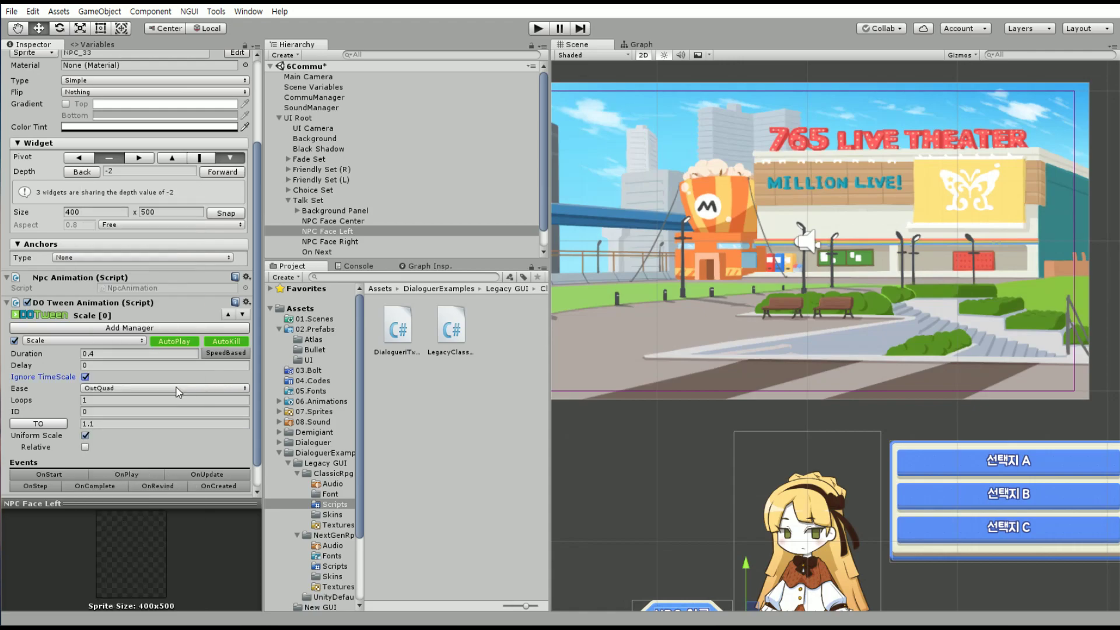
left_click(109, 366)
type(".2")
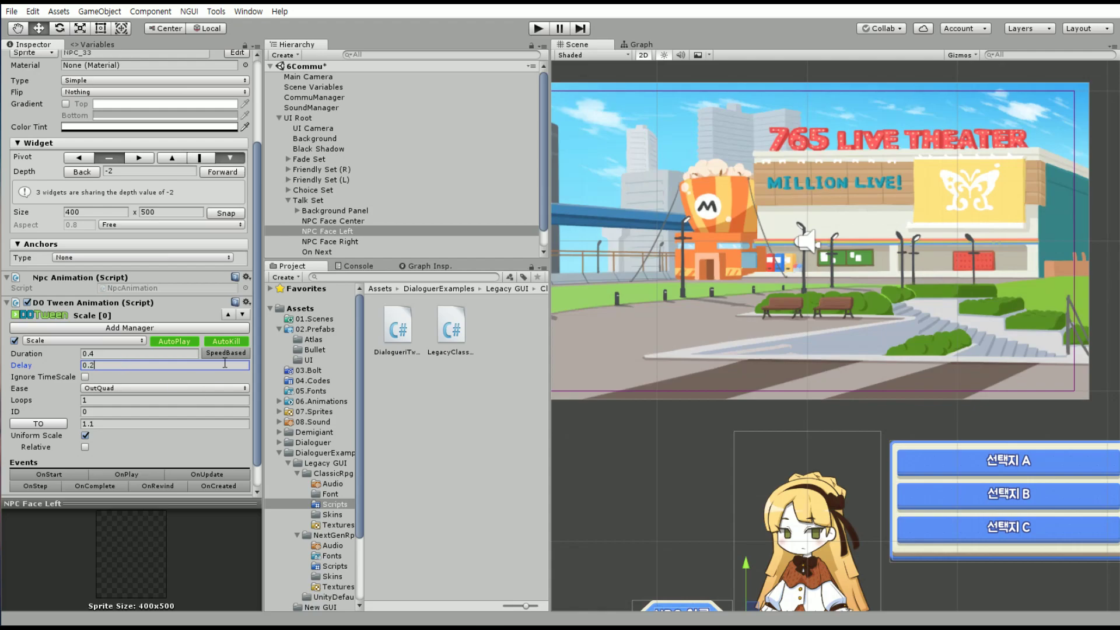
Copy the DOTween Animation component and turn off its AutoPlay
left_click(247, 302)
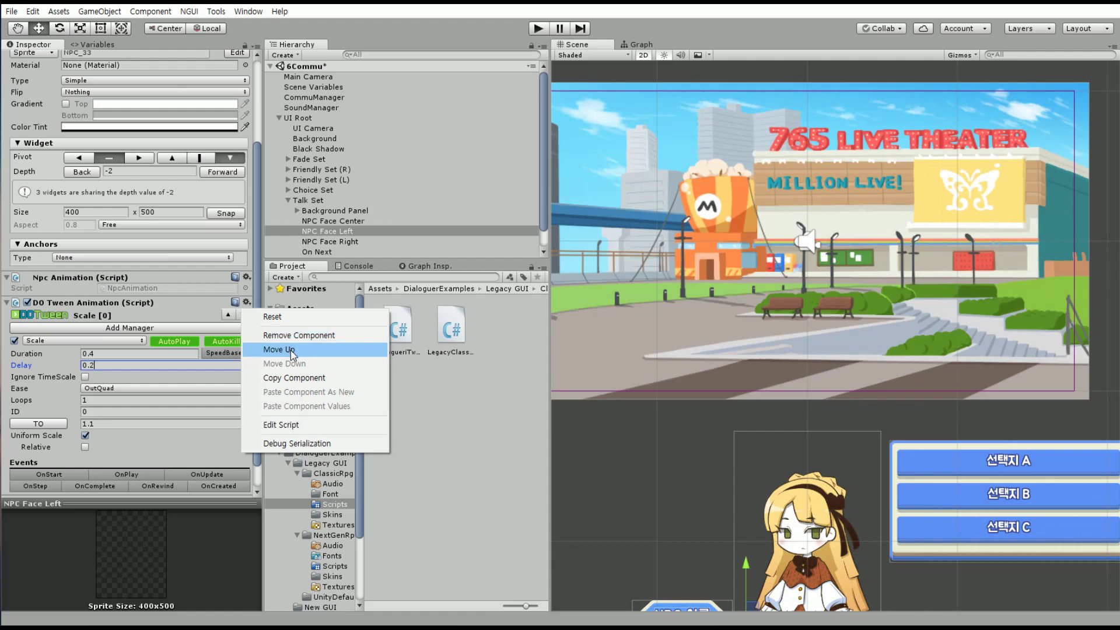
left_click(308, 379)
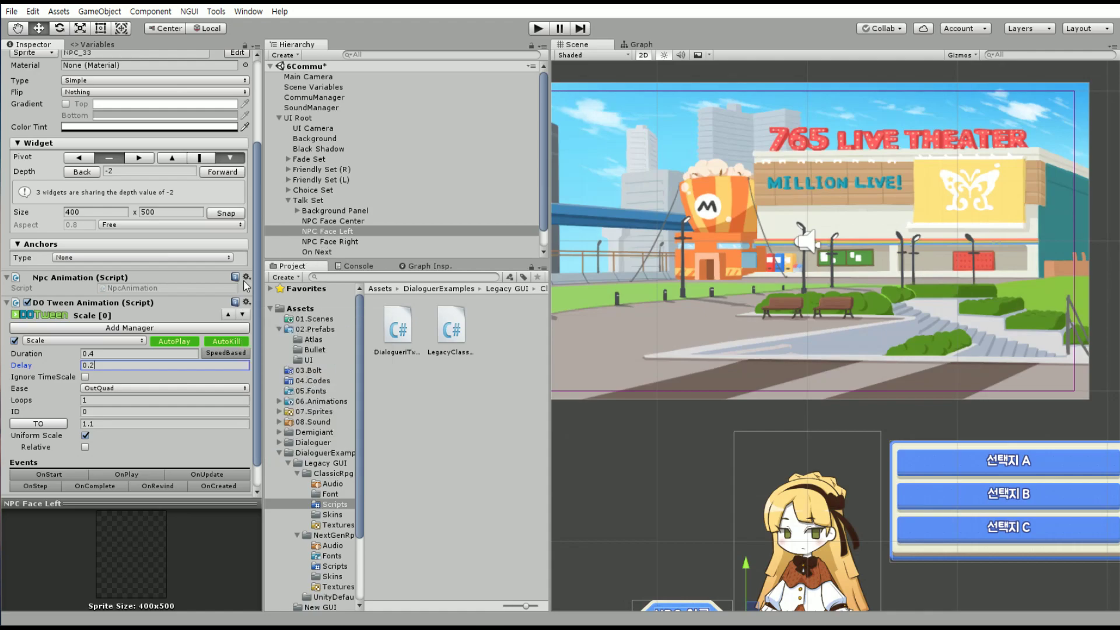
left_click(170, 343)
left_click(216, 344)
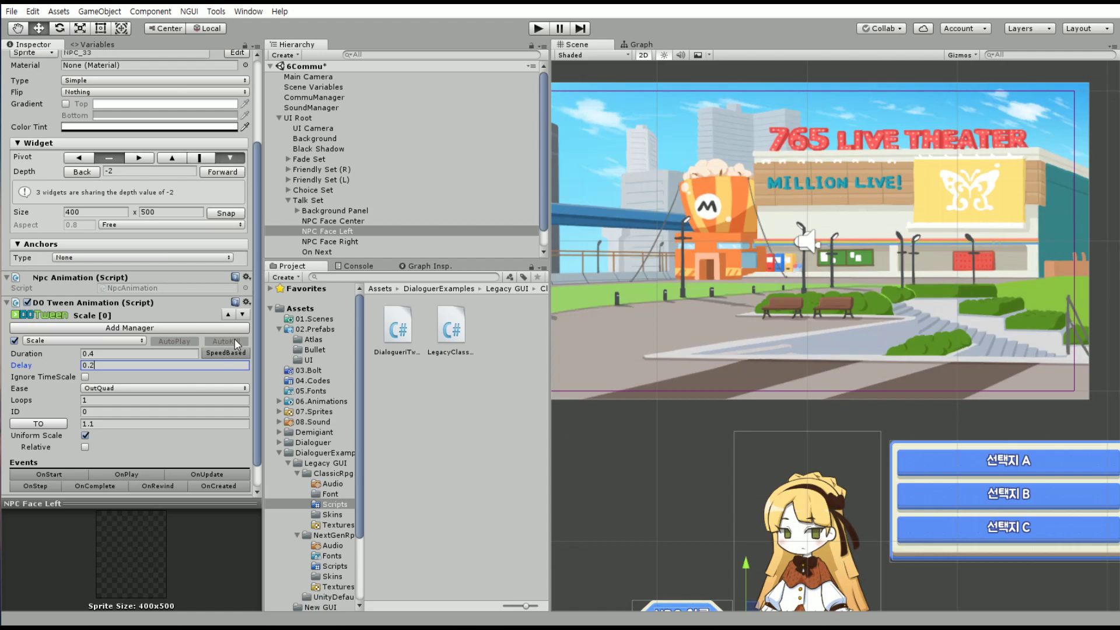
left_click(236, 344)
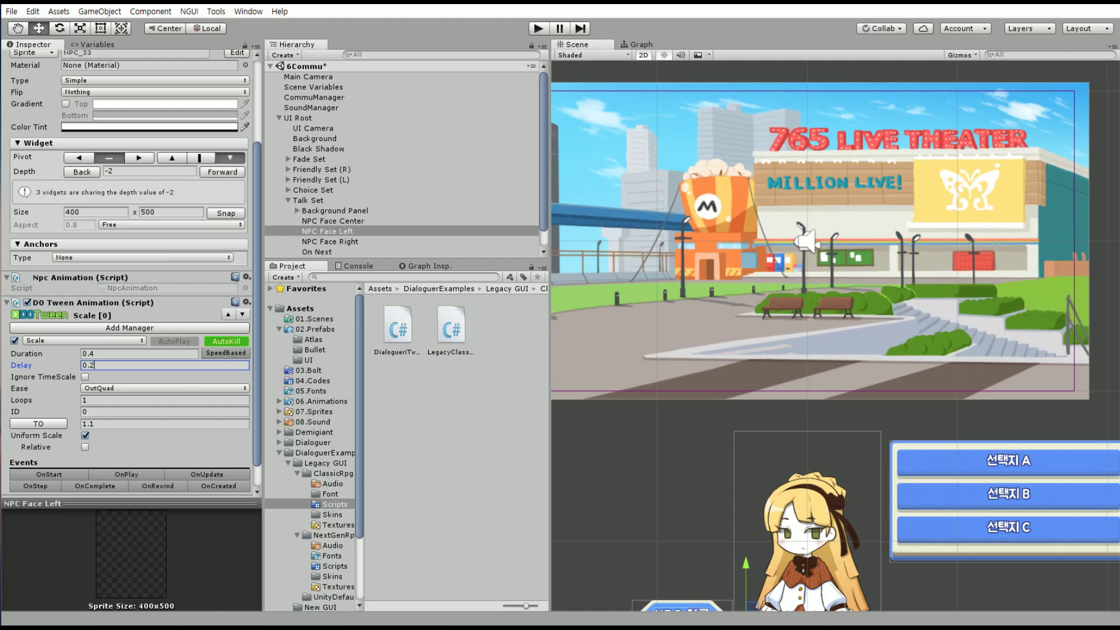
left_click(8, 303)
left_click(357, 242)
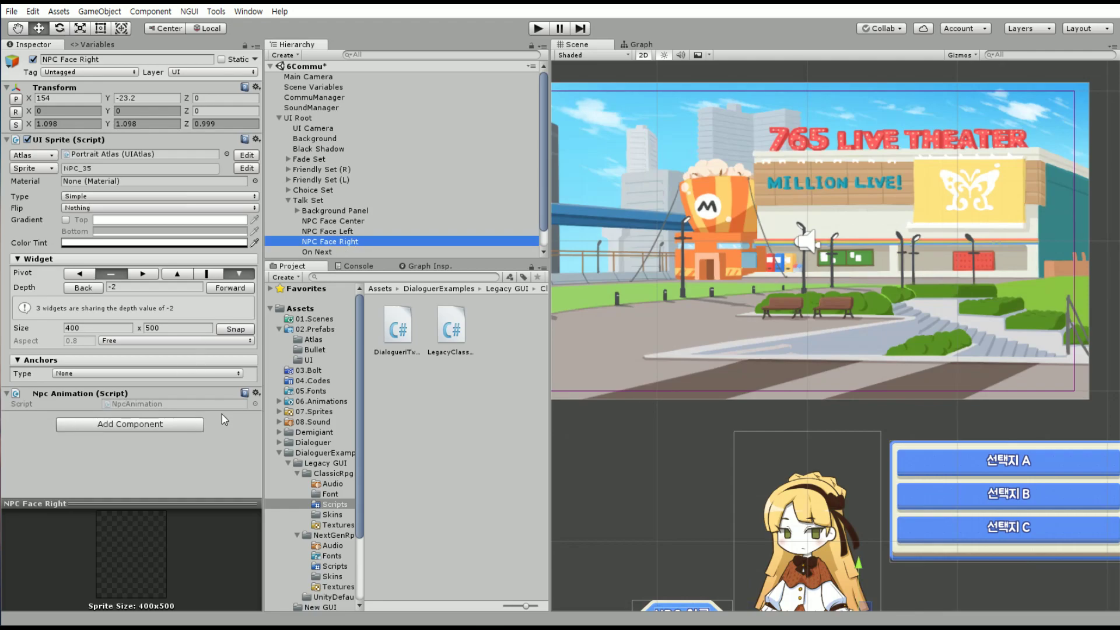
Paste the copied tween onto NPC Face Right as a new component with a 0.4 s delay
left_click(256, 393)
left_click(315, 480)
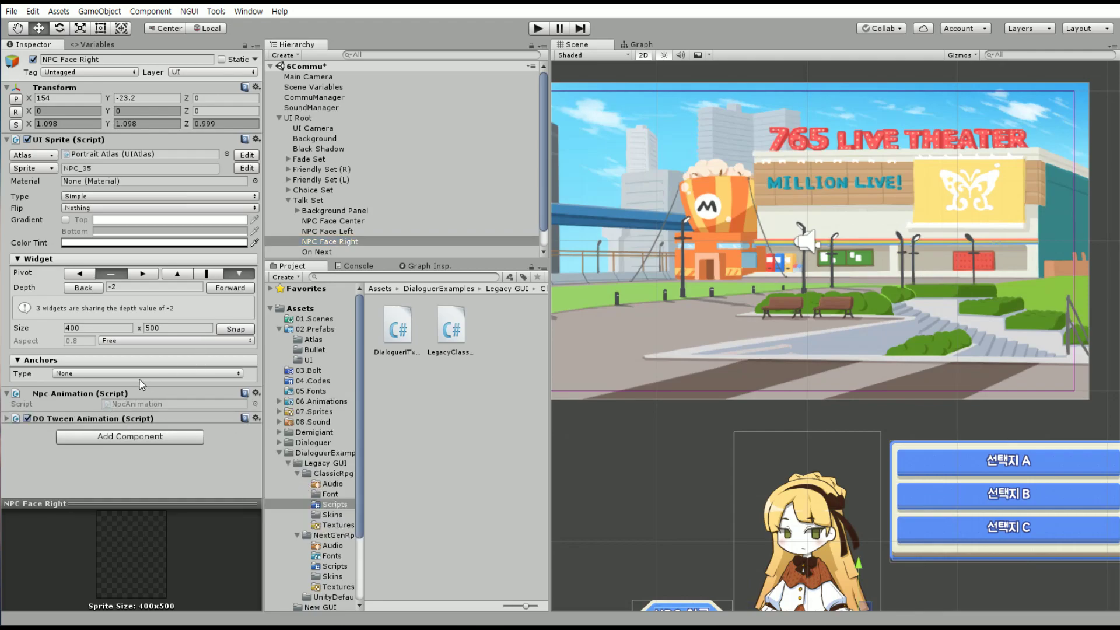
left_click(8, 419)
scroll(125, 379, "down", 4)
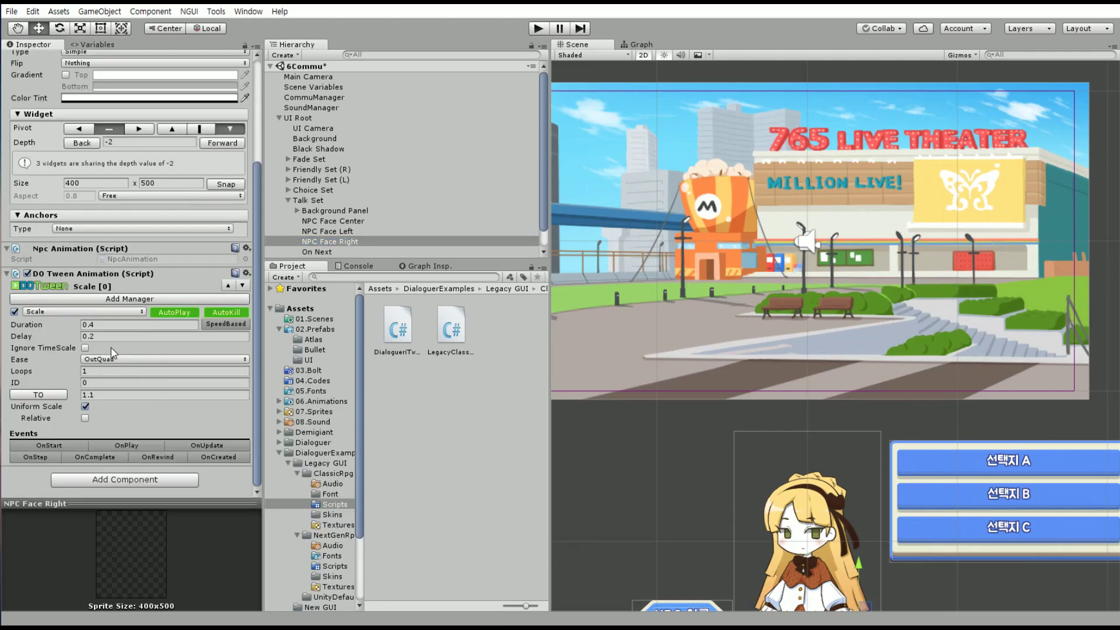
left_click(122, 337)
type("0.")
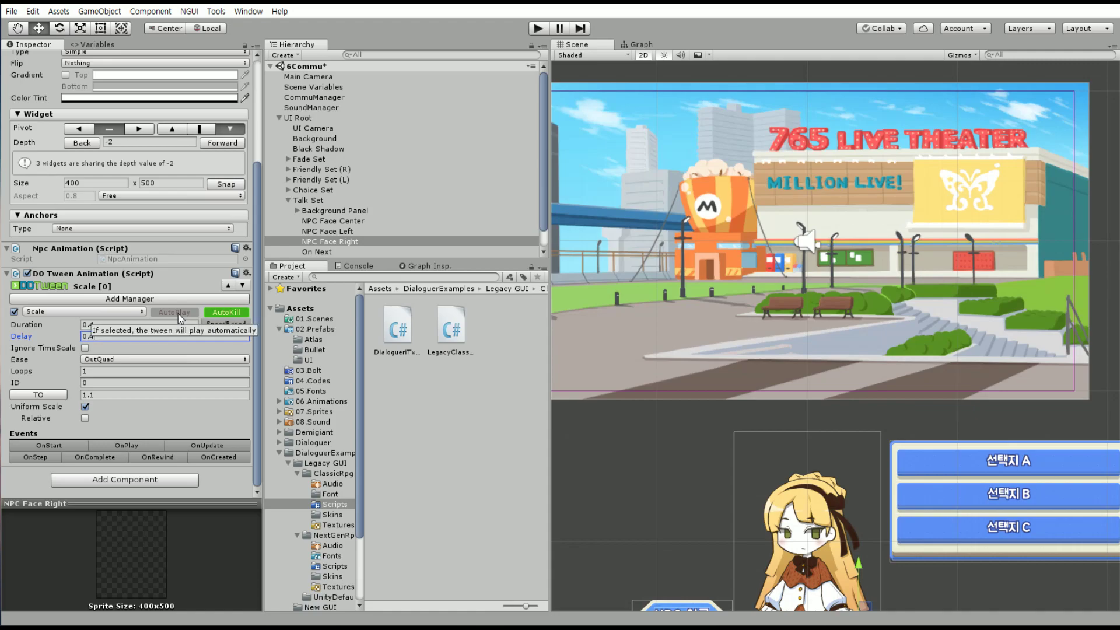
scroll(132, 379, "up", 5)
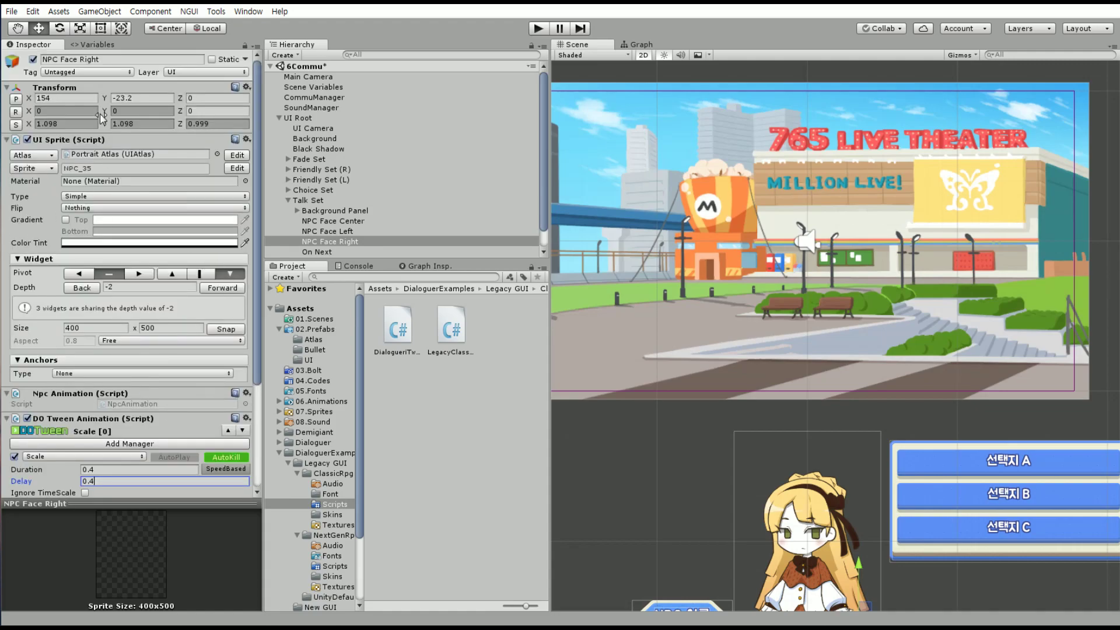
Set NPC Face Right's scale to 0, 0, 0
left_click(68, 122)
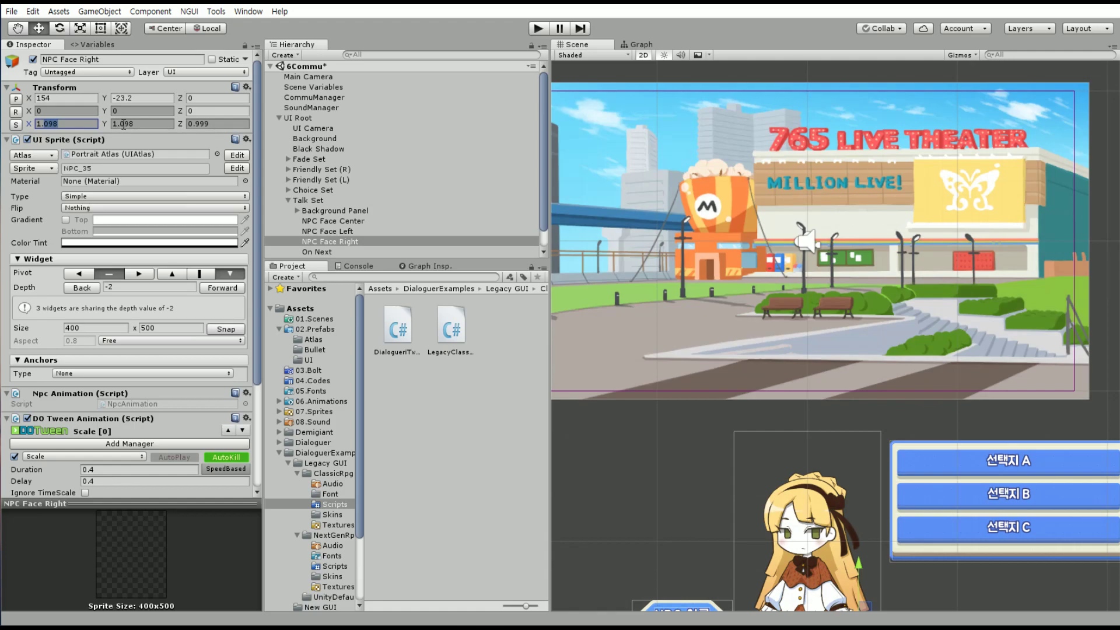
type("1.1")
key("Return")
type("0")
key("Tab")
type("0")
key("Tab")
type("0")
Set NPC Face Left's scale to 0, 0, 0 and save the scene
left_click(343, 231)
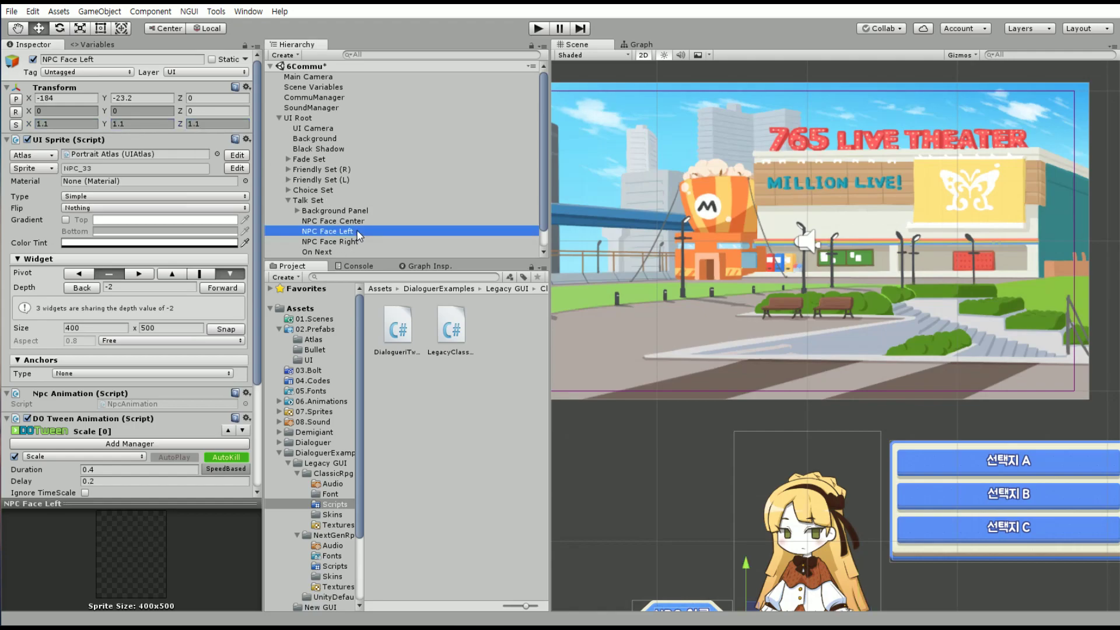
left_click(68, 124)
type("0")
key("Tab")
type("0")
key("Tab")
type("0")
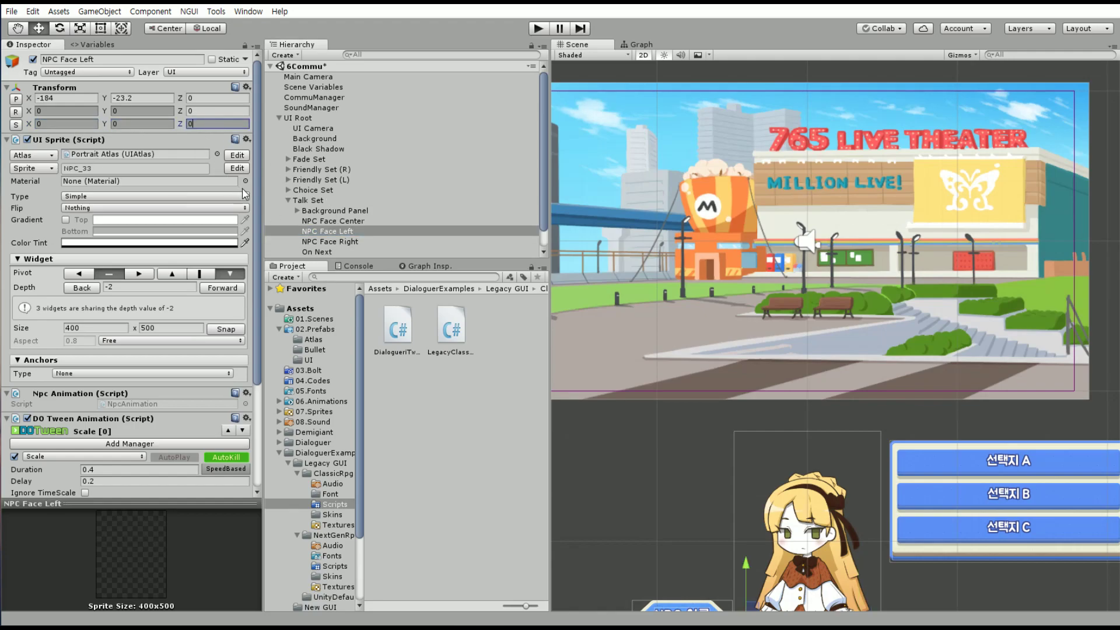
scroll(188, 310, "down", 5)
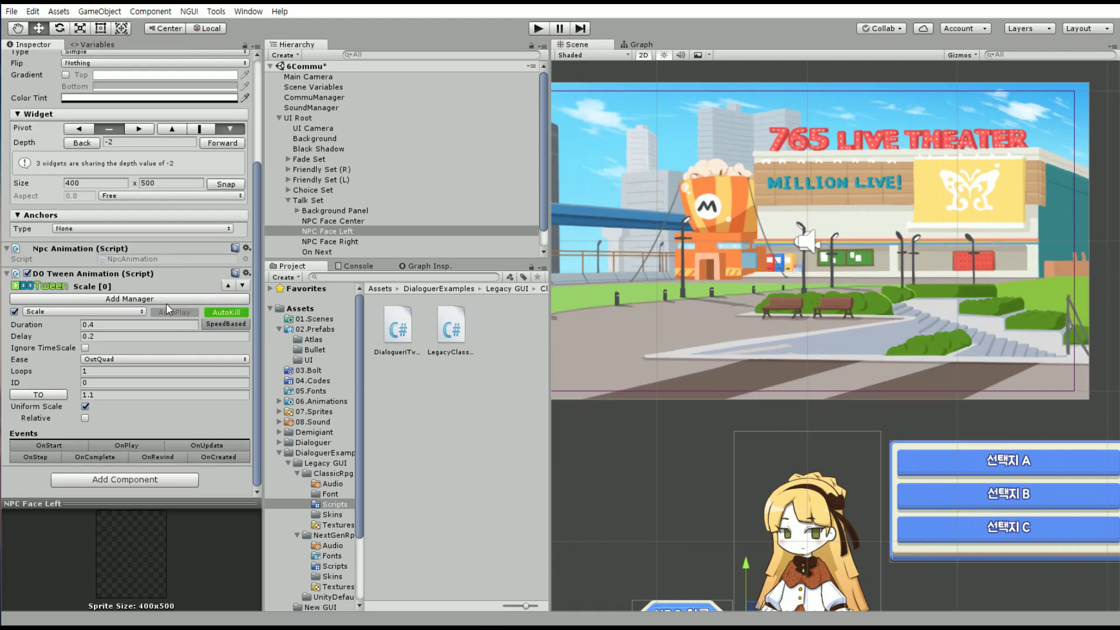
left_click(11, 11)
left_click(47, 58)
Open the CommuManager flow graph and add a DO Restart By Id node
left_click(328, 98)
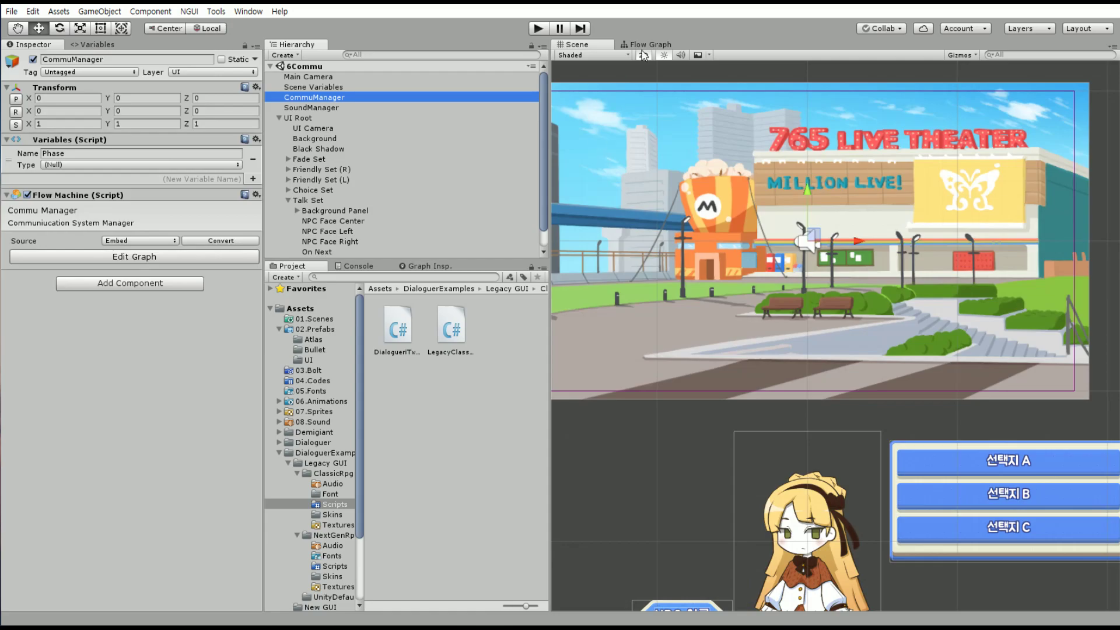
left_click(637, 45)
scroll(842, 374, "down", 5)
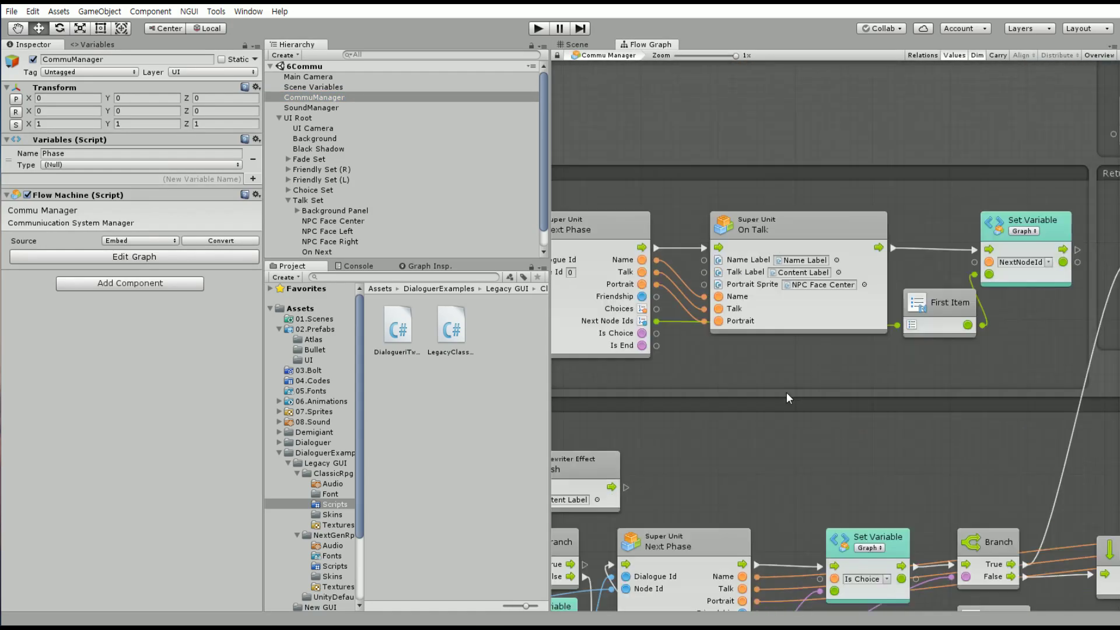
scroll(787, 392, "down", 5)
scroll(825, 252, "down", 5)
scroll(568, 281, "down", 5)
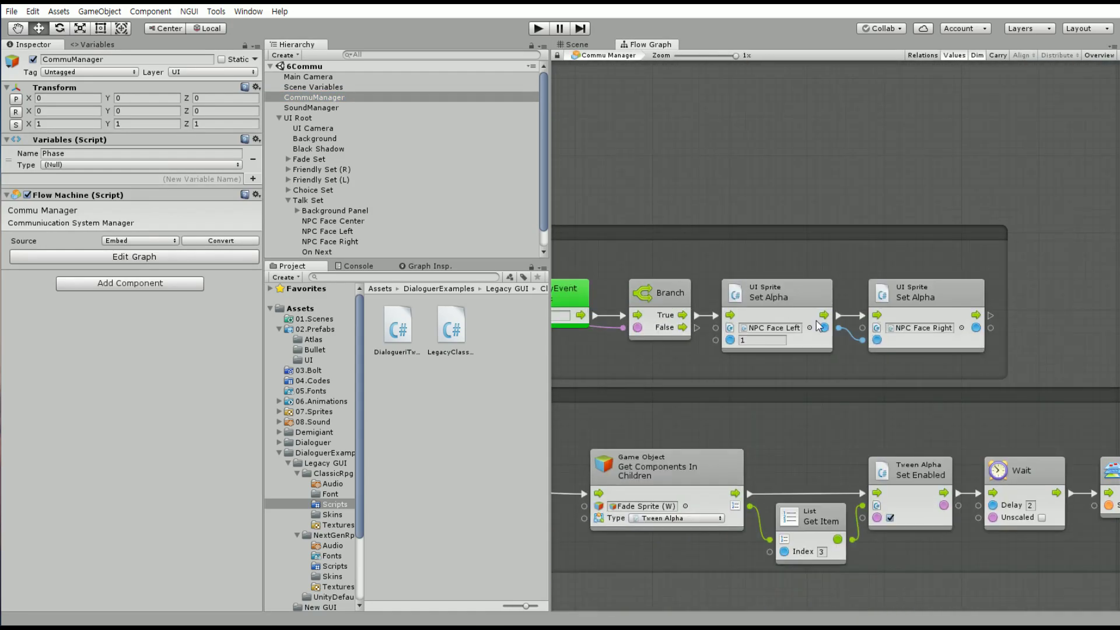
scroll(819, 325, "right", 3)
right_click(713, 141)
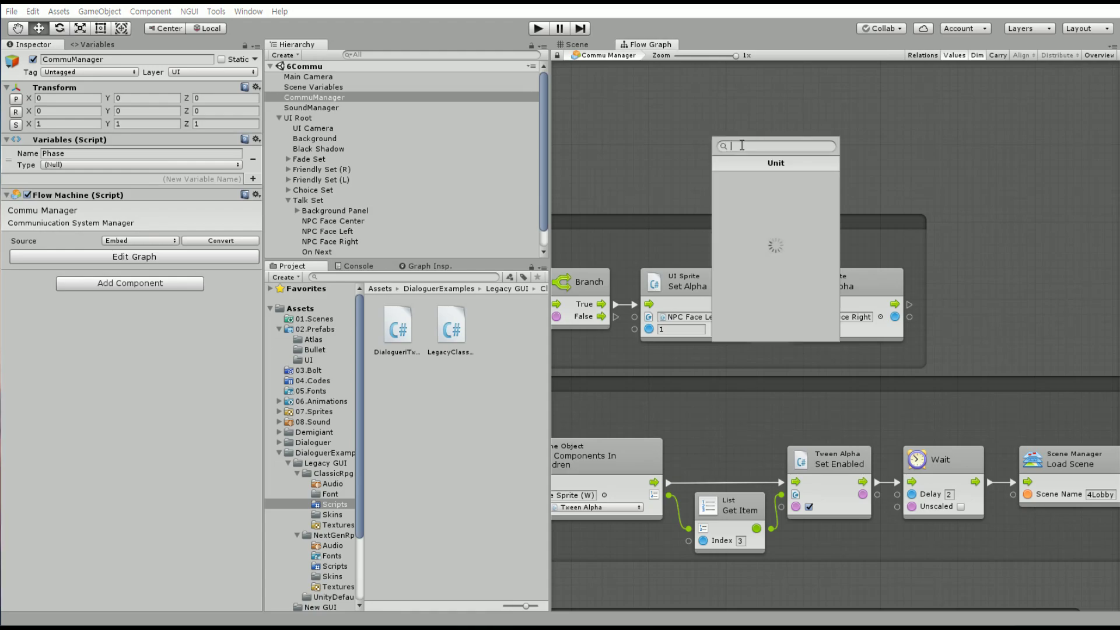
type("DO Restart")
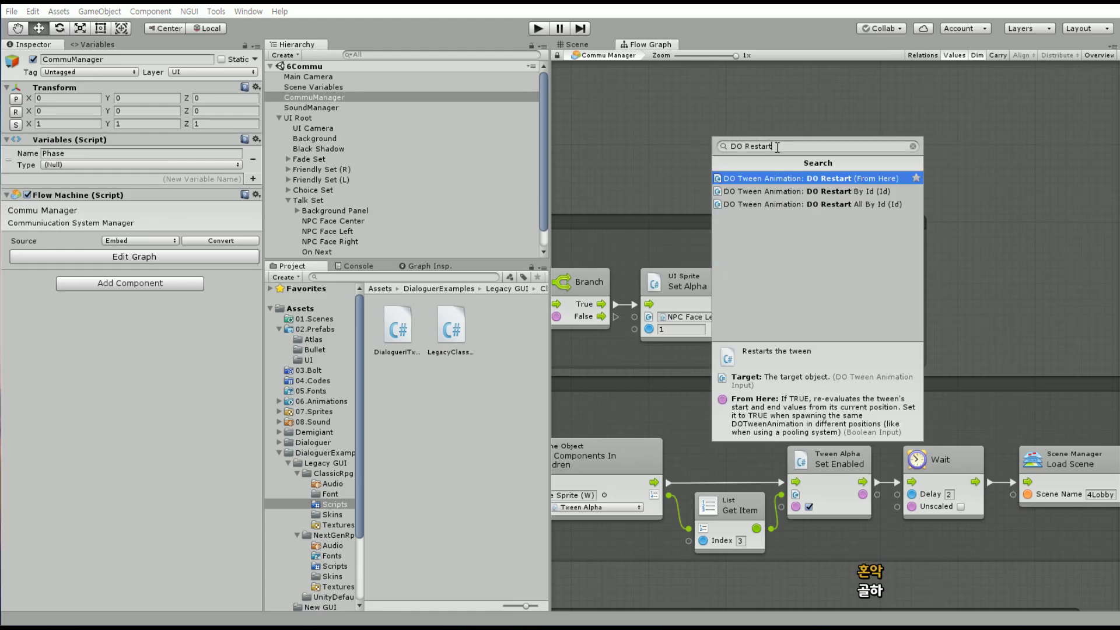
key("Down")
key("Return")
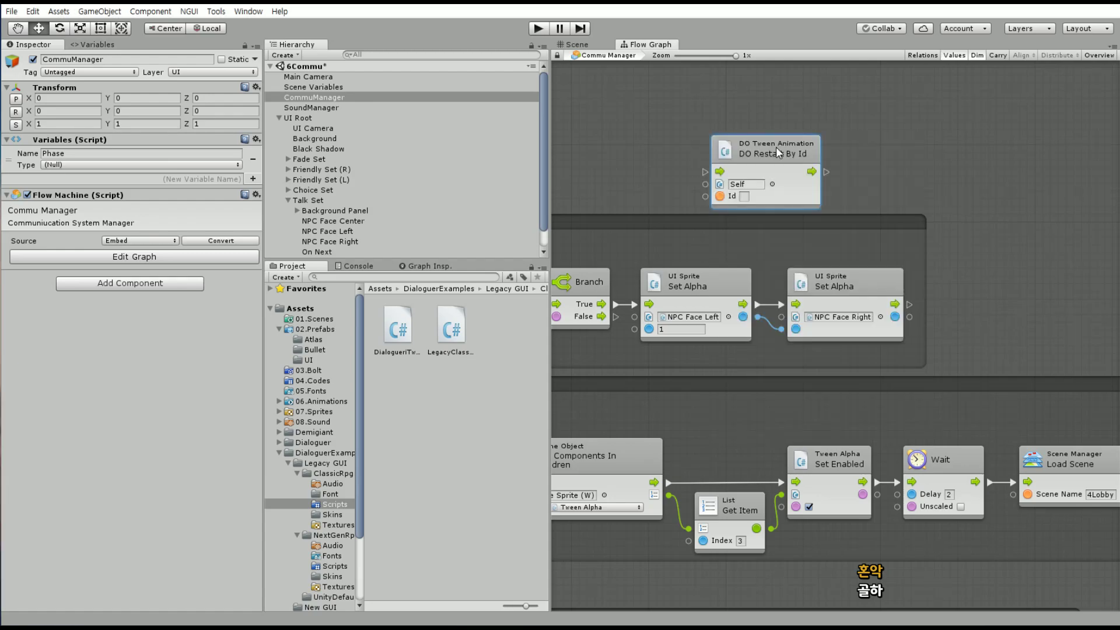
Duplicate the node and target the two copies at NPC Face Left and NPC Face Right
key("ctrl+d")
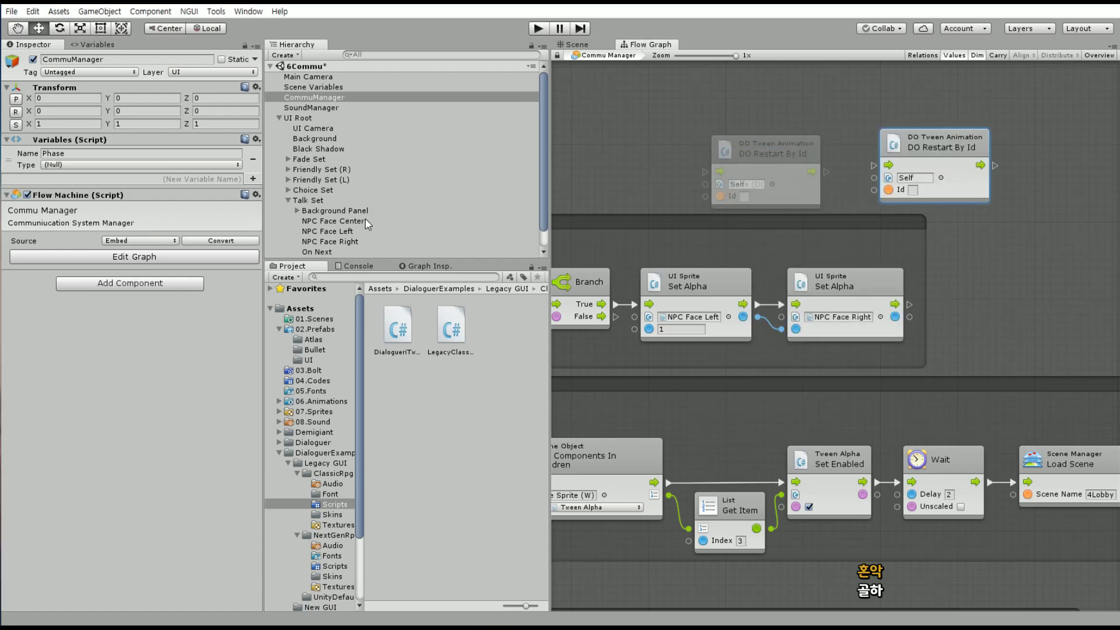
left_click_drag(327, 231, 758, 184)
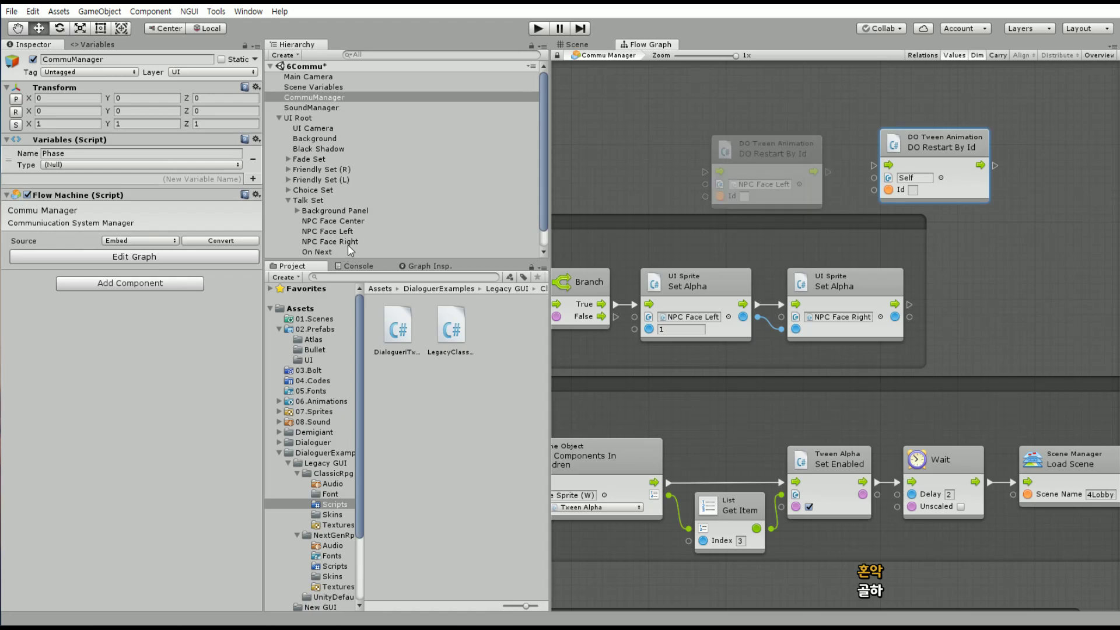
left_click_drag(330, 241, 913, 177)
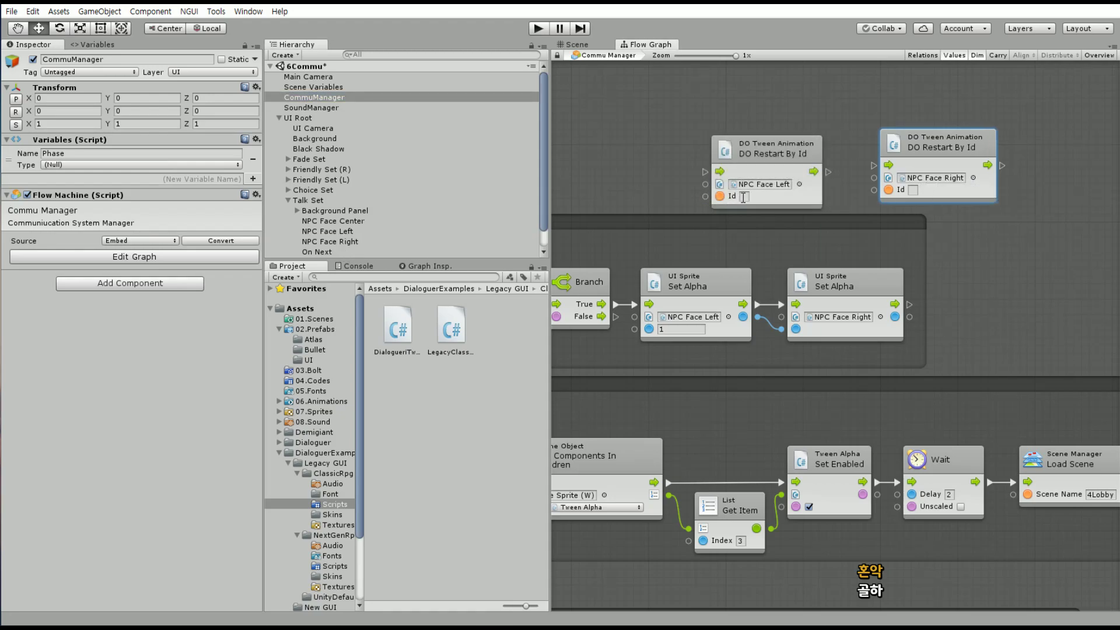
left_click(913, 190)
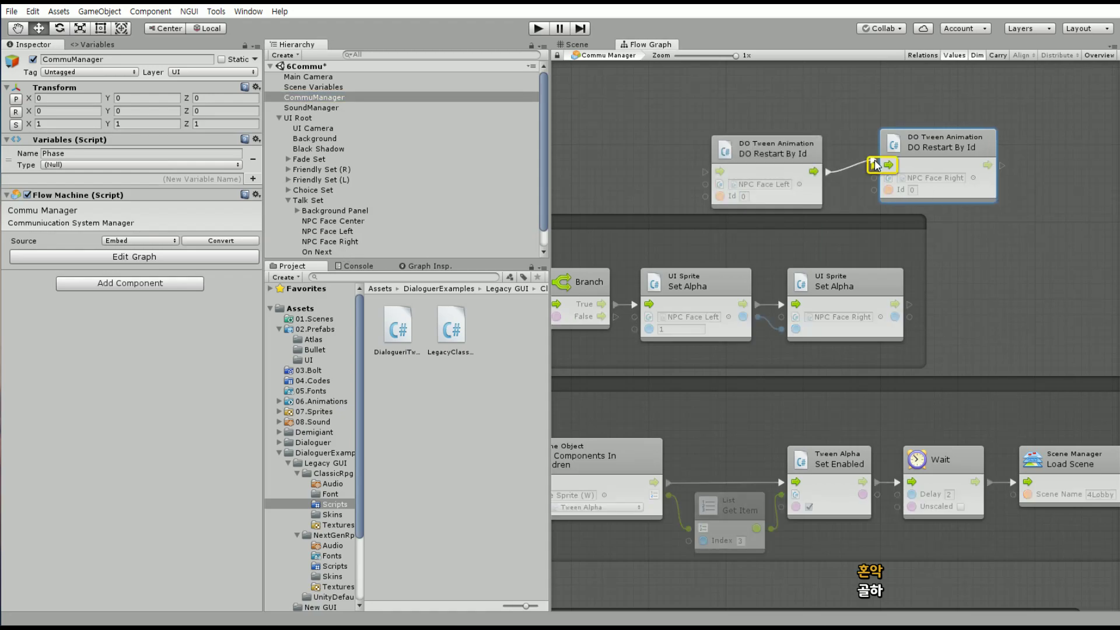
Chain both restart nodes after Set Alpha, widen the group around them, and start Play
left_click_drag(829, 172, 873, 166)
left_click_drag(910, 304, 694, 170)
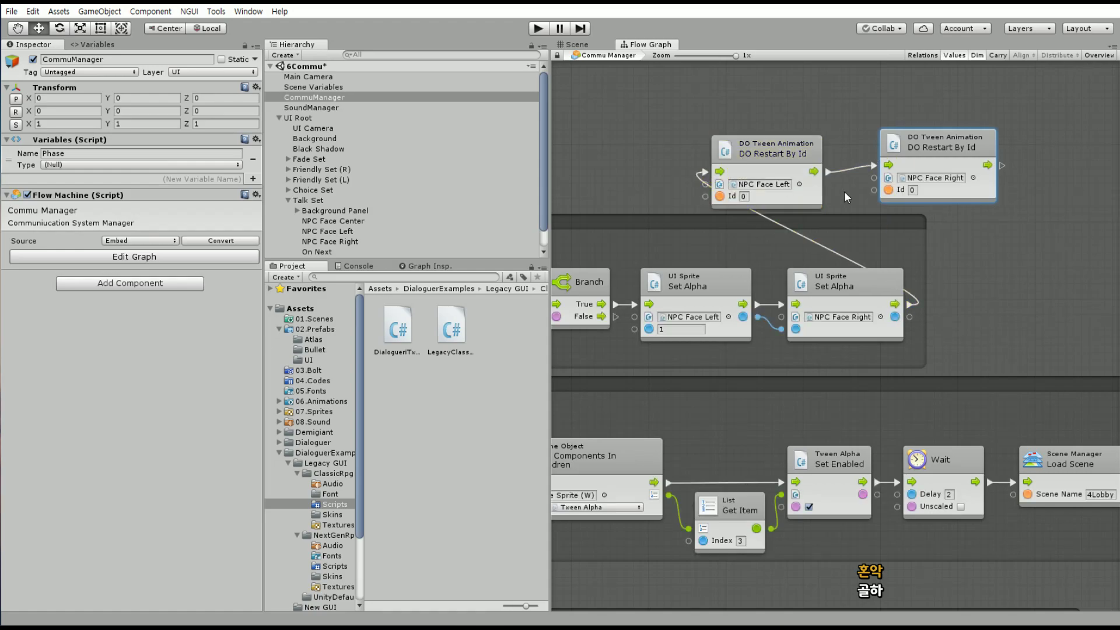
left_click_drag(781, 153, 1016, 287)
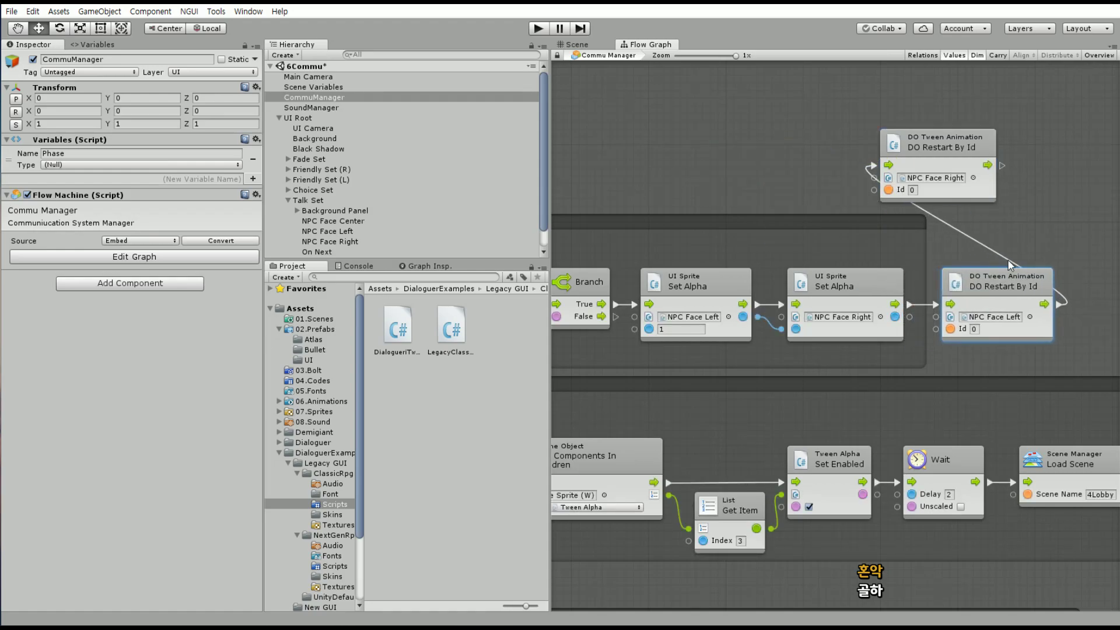
middle_click_drag(1008, 261, 671, 273)
mouse_move(647, 160)
left_mouse_down()
mouse_move(872, 313)
mouse_move(850, 298)
left_mouse_up()
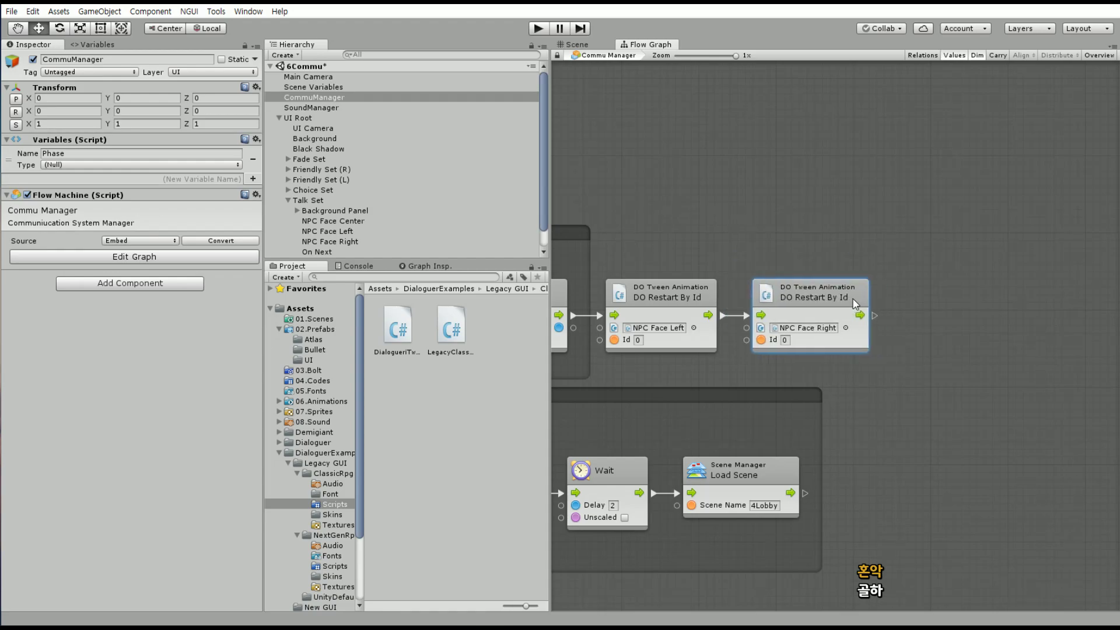
left_click_drag(590, 257, 884, 256)
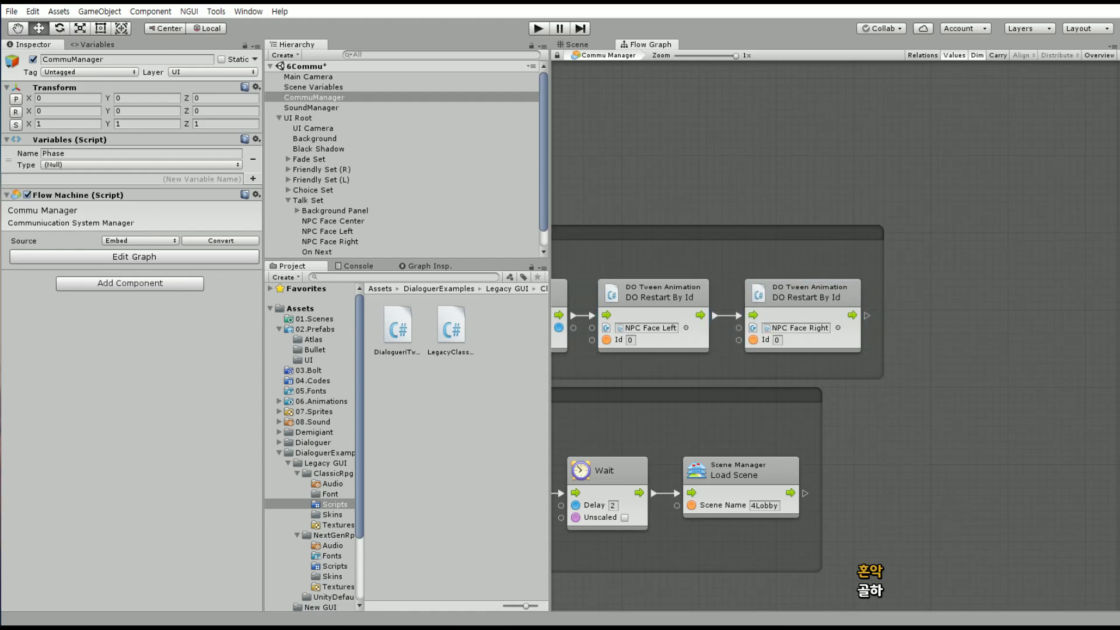
left_click(538, 28)
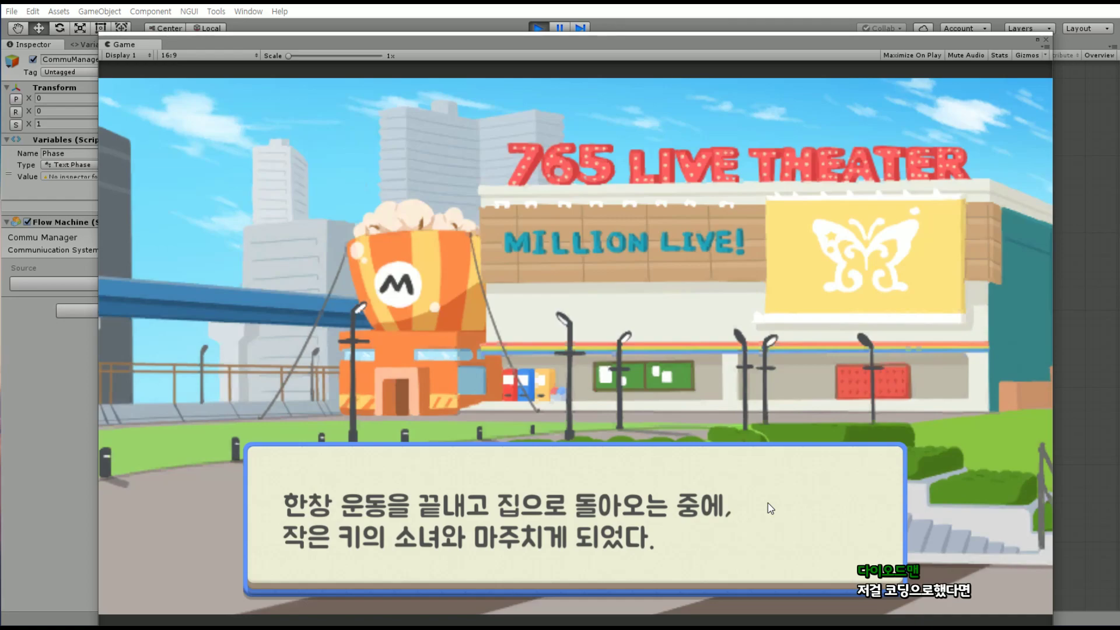
Advance the dialogue past the narration to the blonde character's line, then stop playback
left_click(505, 511)
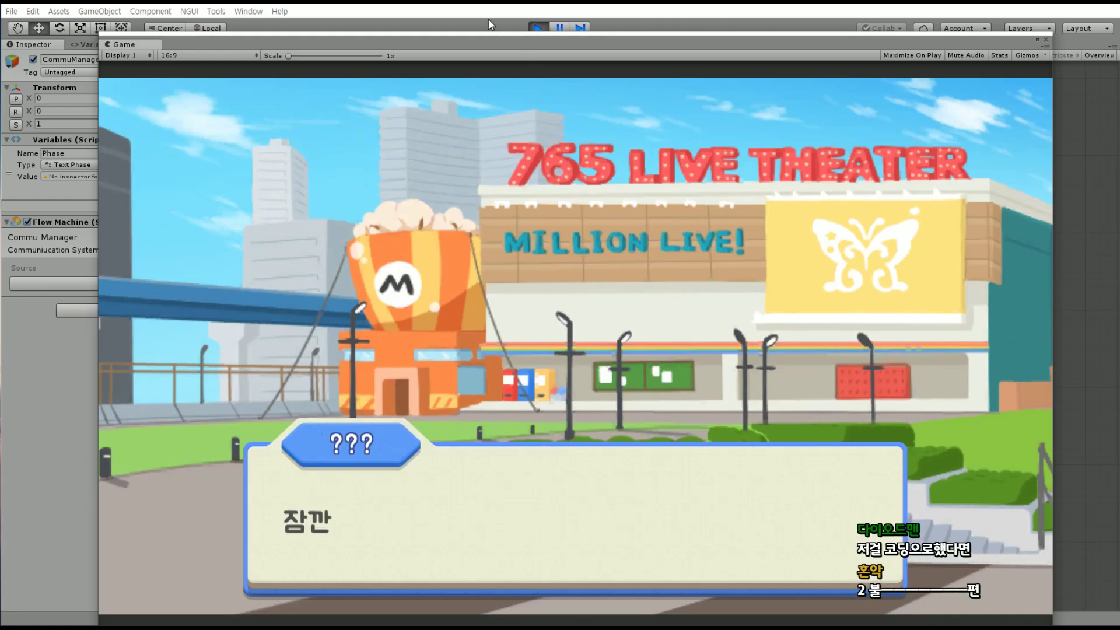
left_click(580, 511)
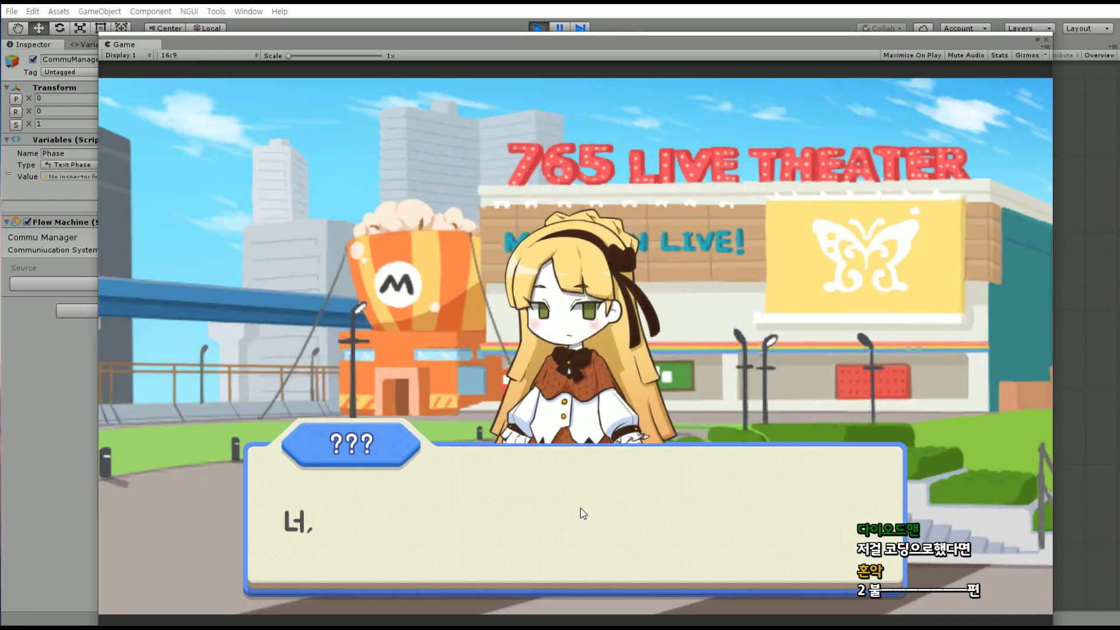
left_click(538, 27)
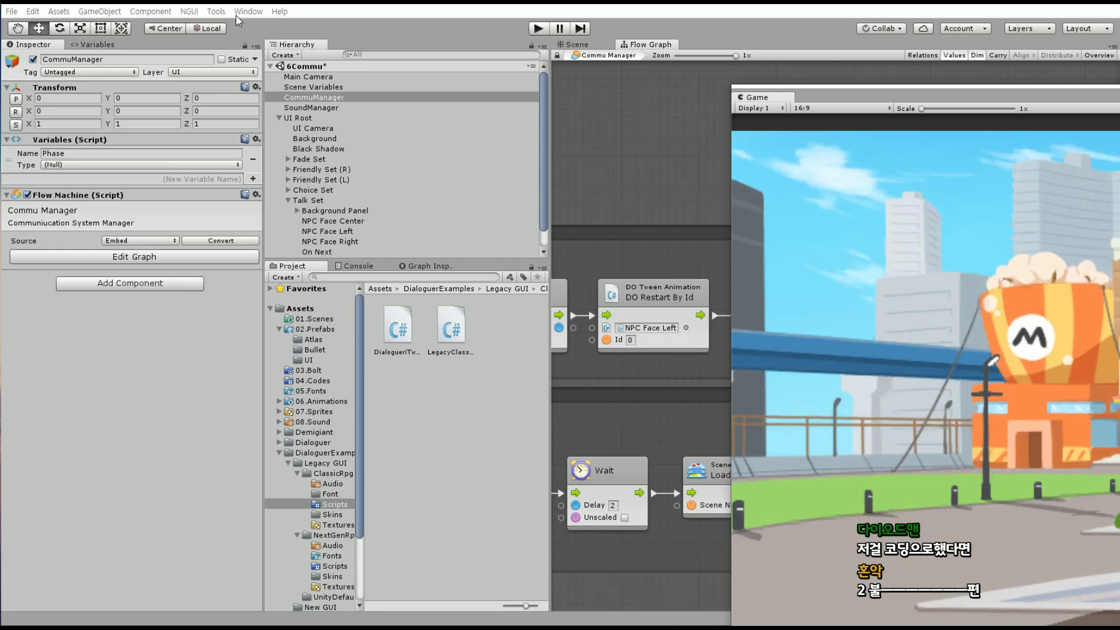
Set the application variable MeetNpcId to 20 in the Variables panel
left_click(96, 44)
left_click(229, 58)
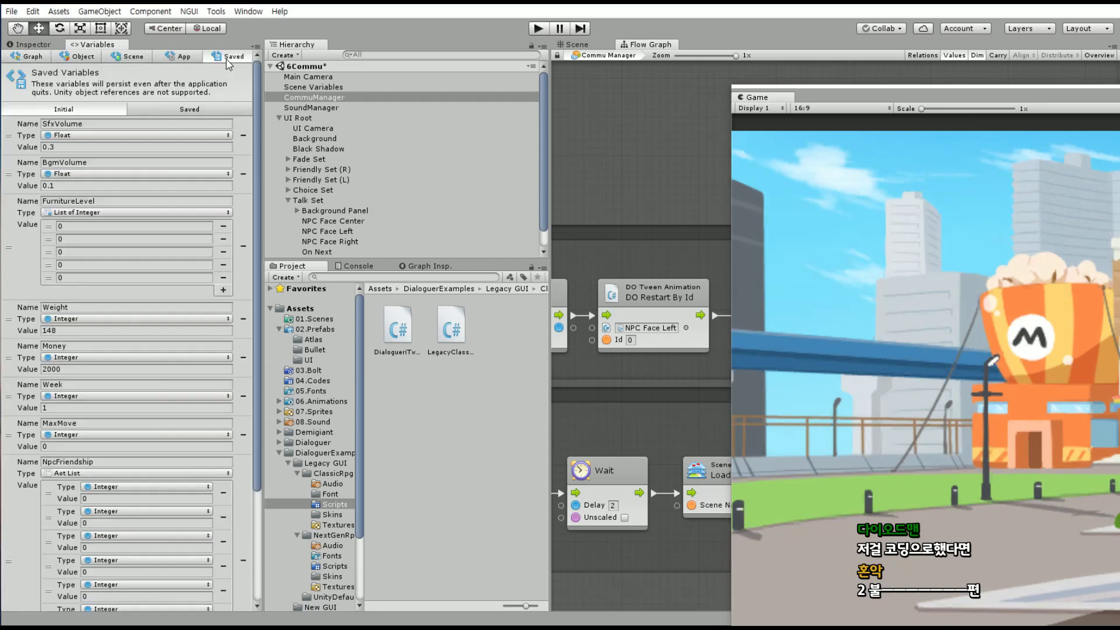
left_click(174, 55)
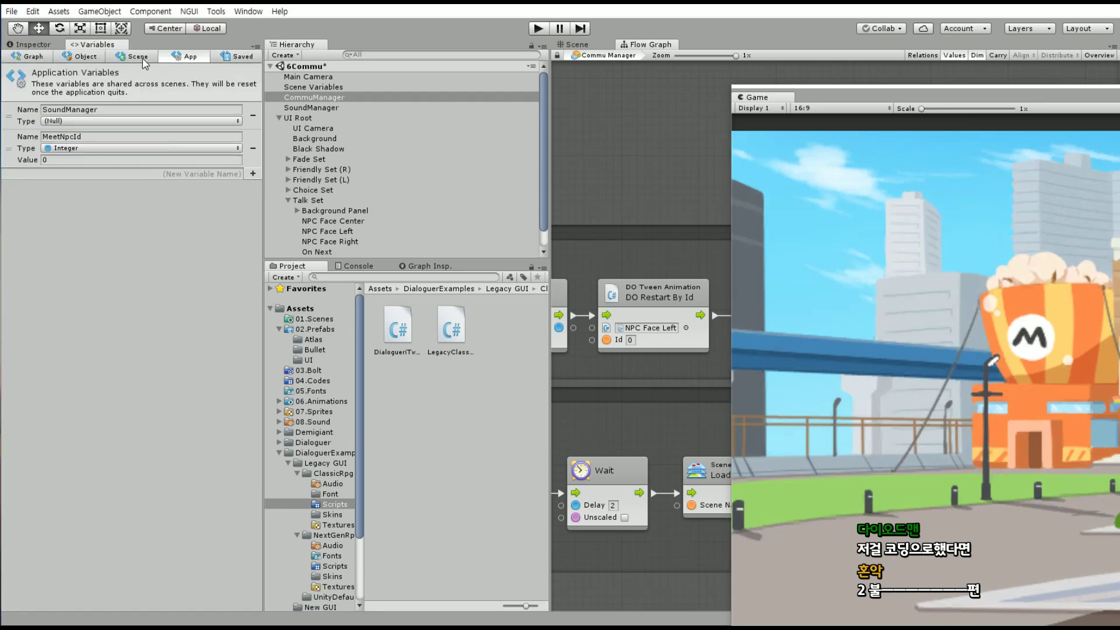
left_click(138, 56)
left_click(187, 56)
left_click(76, 160)
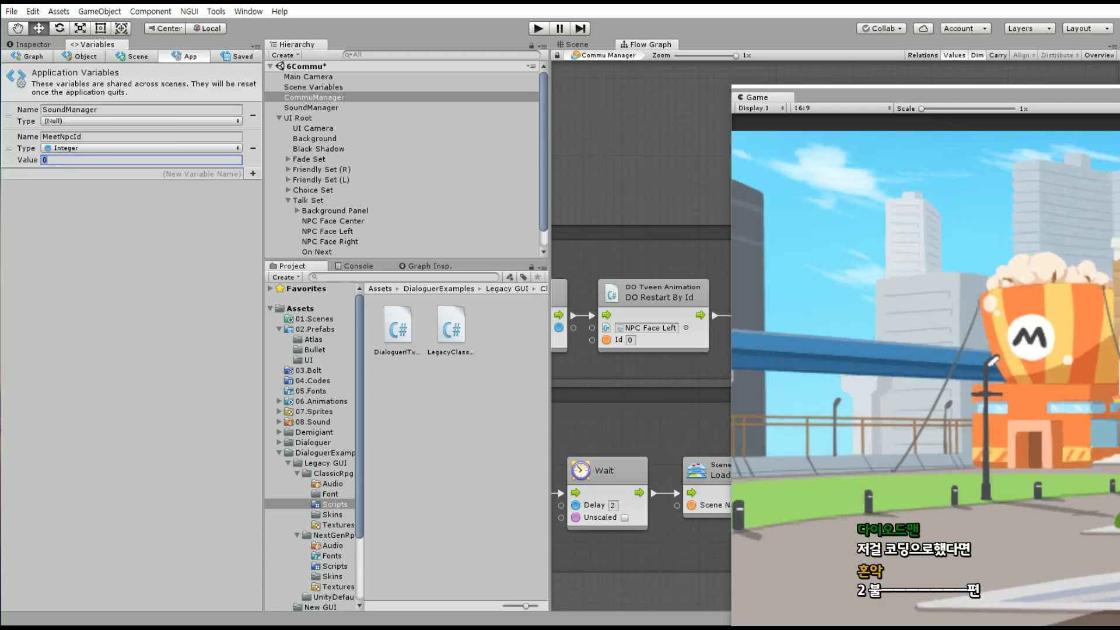
type("20")
Save the scene and drag the Game view over the editor
left_click(12, 11)
left_click(45, 59)
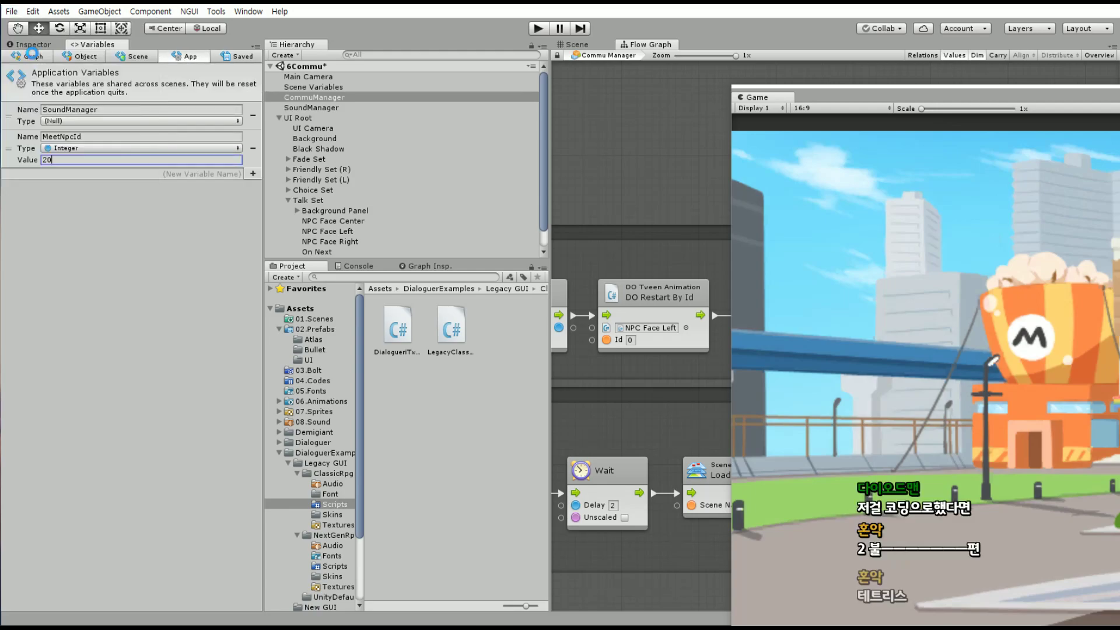
left_click(13, 12)
left_click(72, 121)
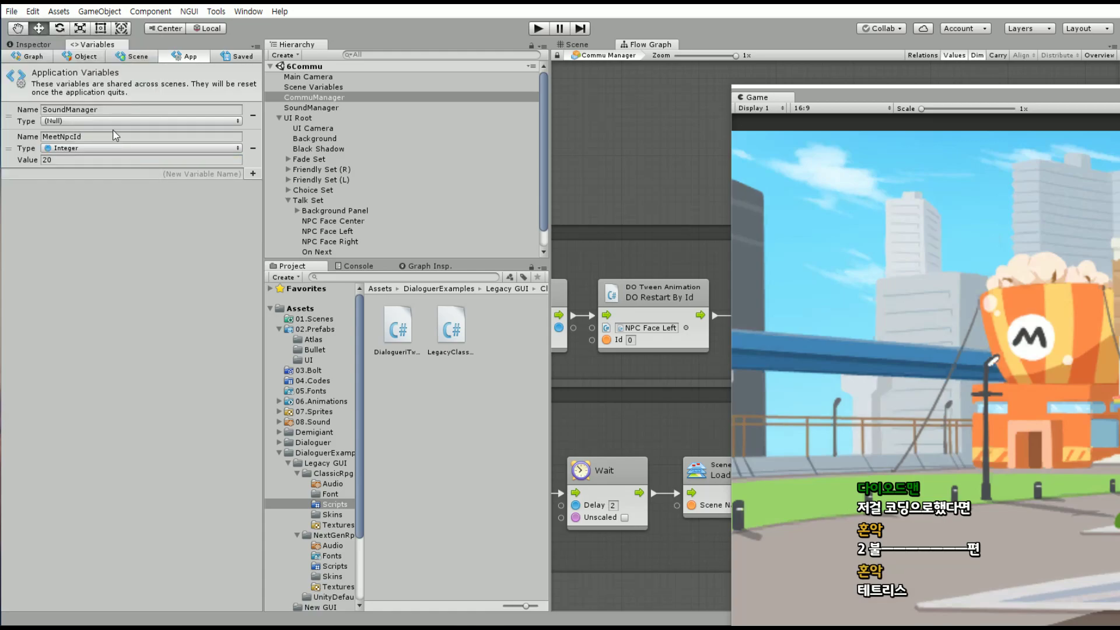
left_click_drag(831, 98, 203, 53)
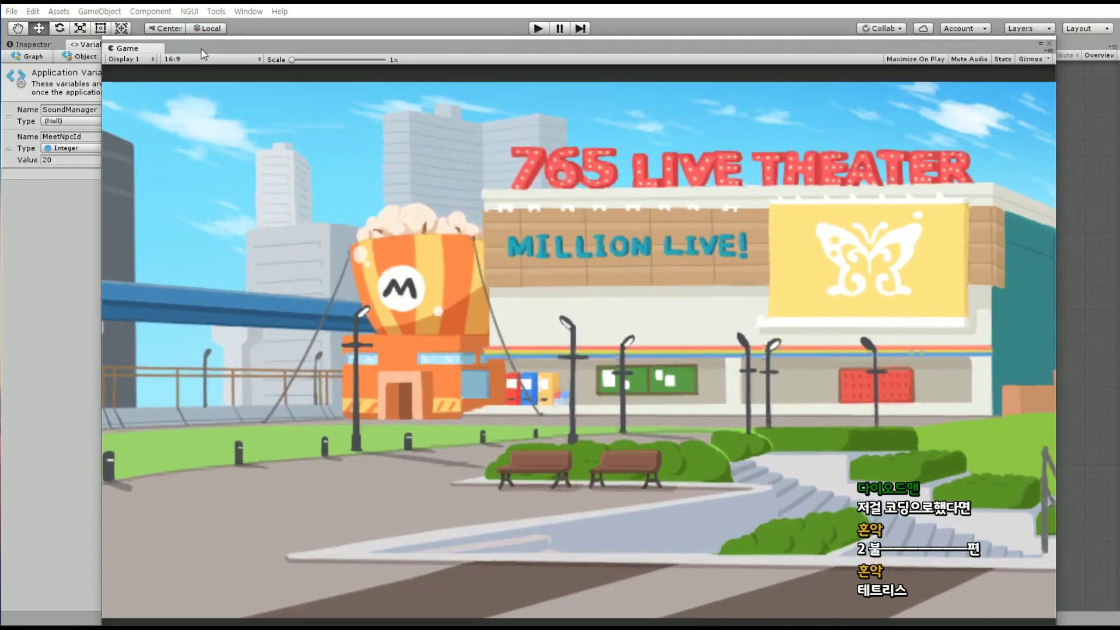
Play the scene and advance to 재민이's greeting "안녕하세요? 재민TV 입니다." with three characters shown
left_click(537, 29)
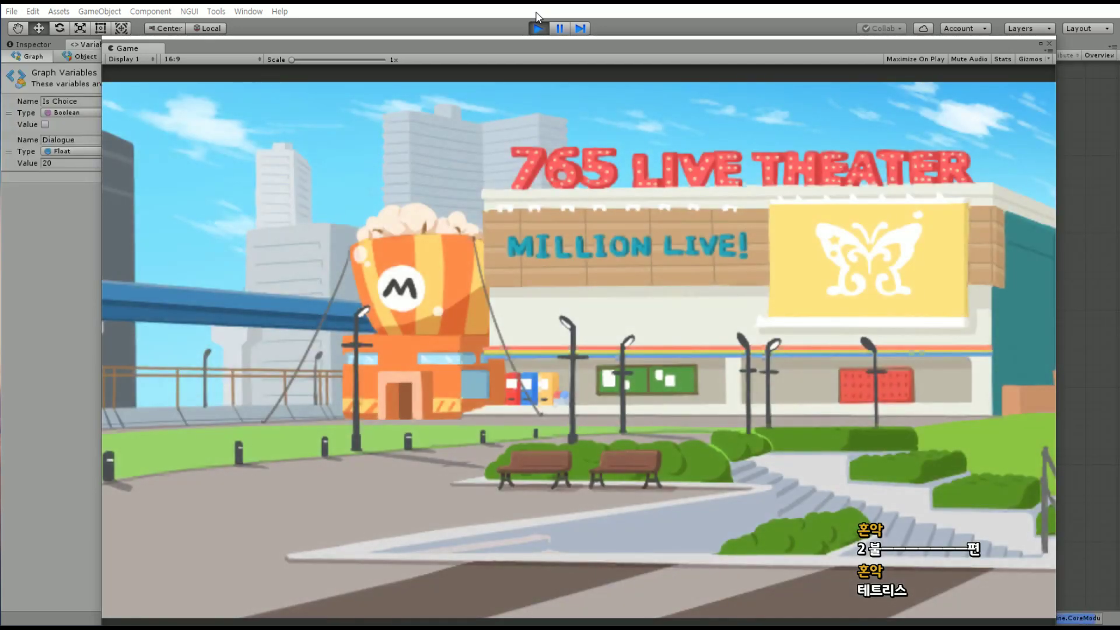
left_click_drag(587, 50, 578, 43)
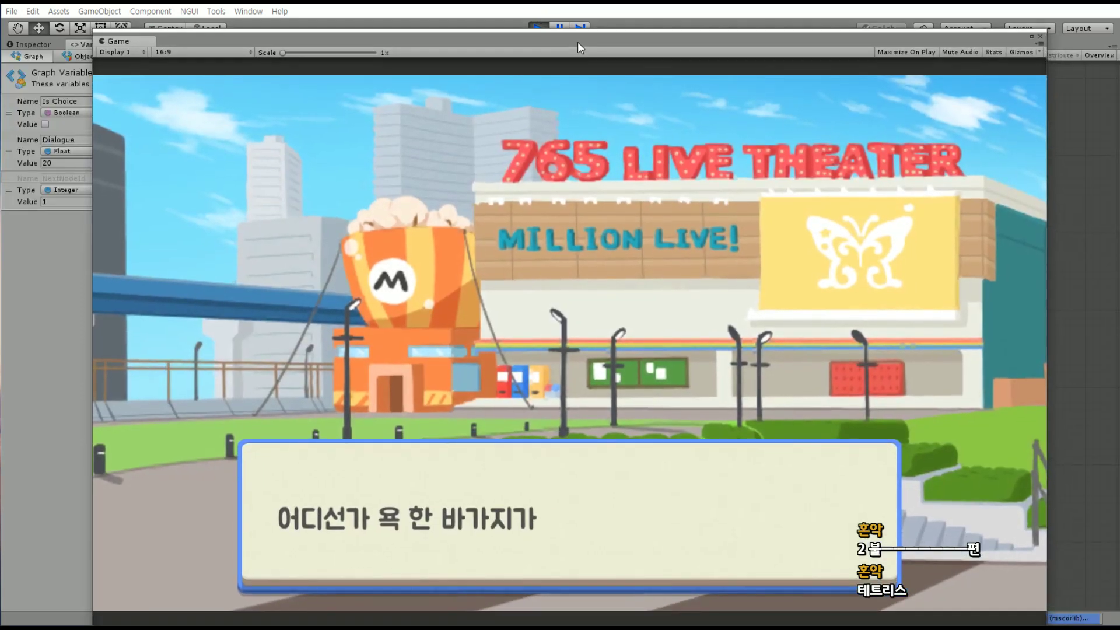
left_click(666, 486)
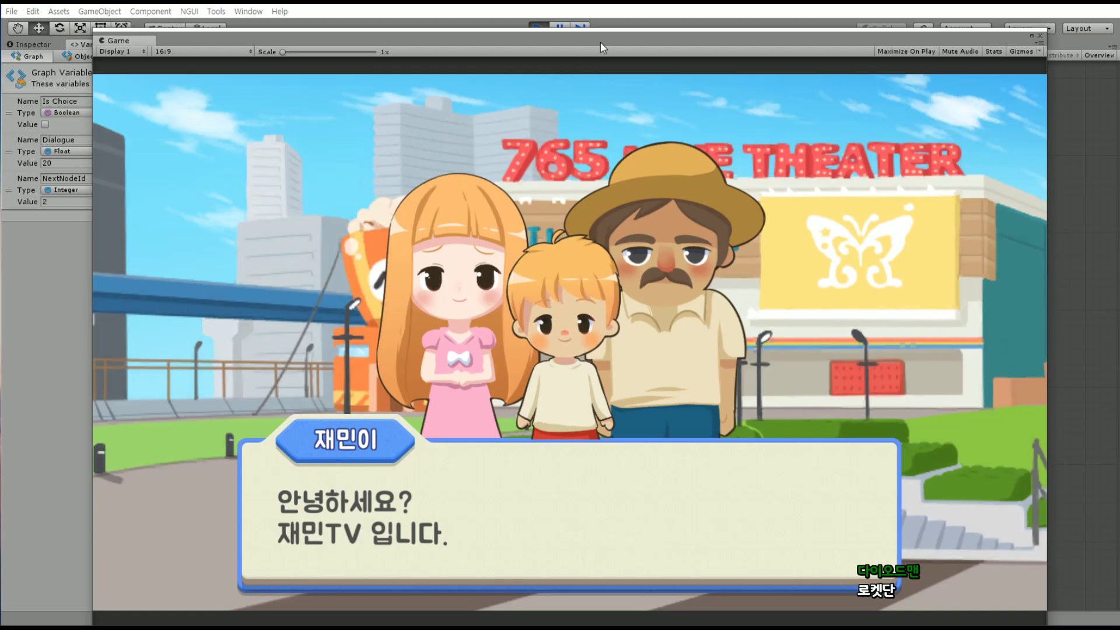
mouse_move(599, 42)
left_mouse_down()
mouse_move(614, 43)
mouse_move(596, 42)
left_mouse_up()
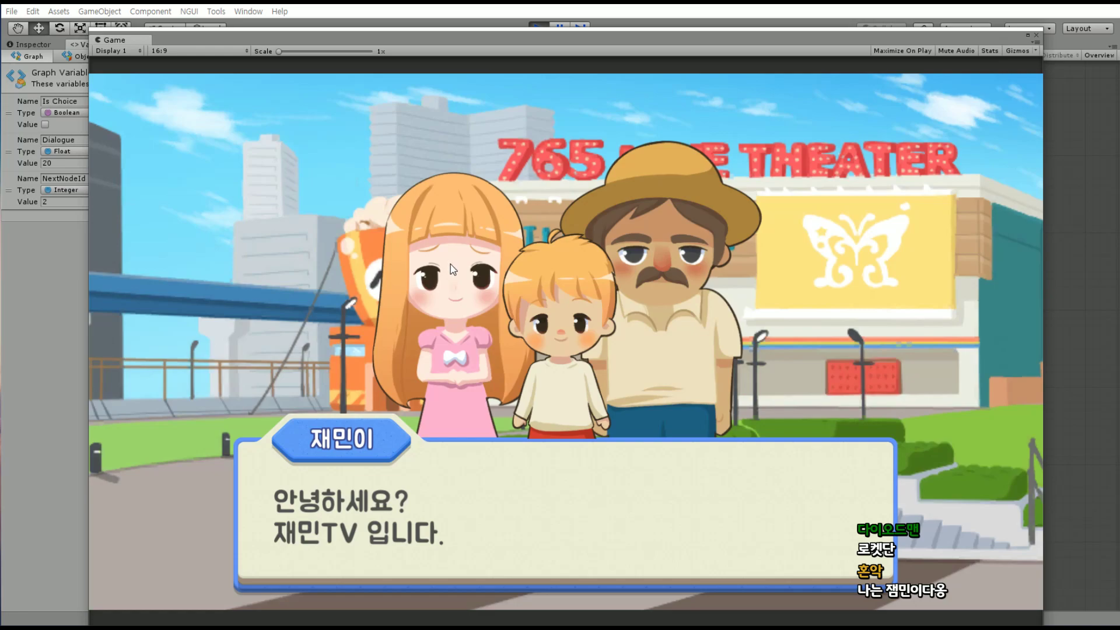
left_click_drag(579, 40, 1108, 134)
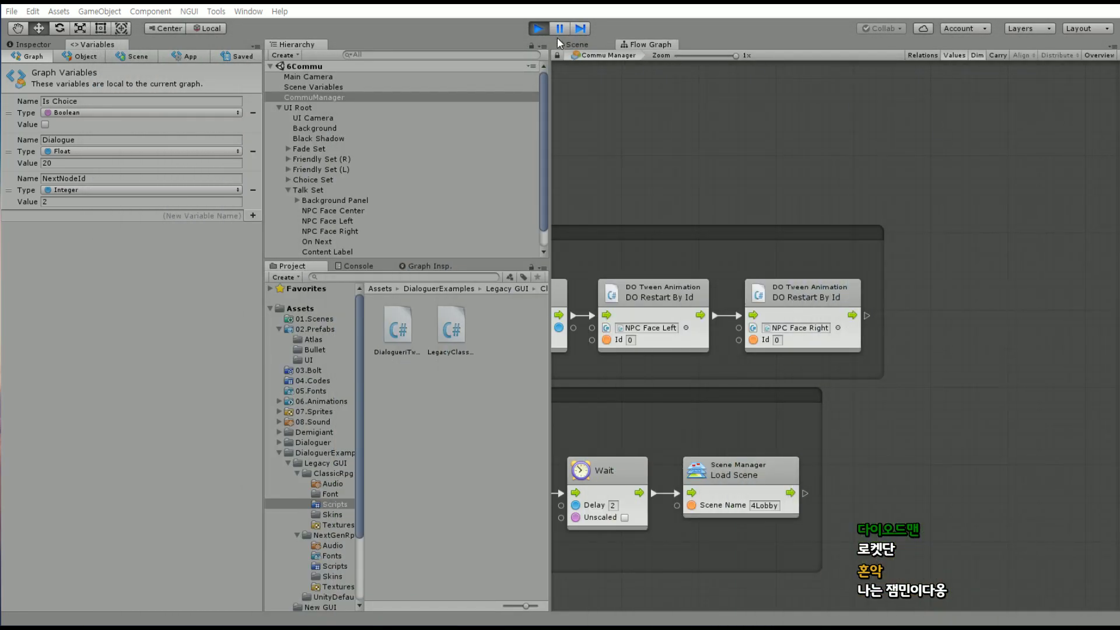
Stop playback and select the On Talk super unit in the flow graph
left_click(538, 32)
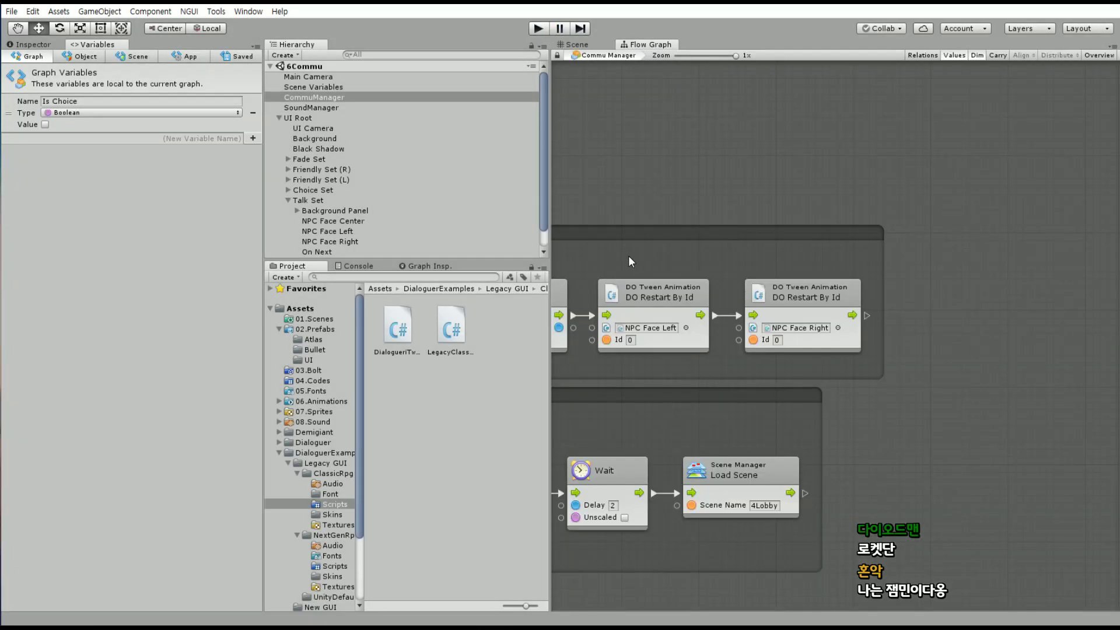
scroll(628, 256, "down", 5)
scroll(788, 302, "up", 5)
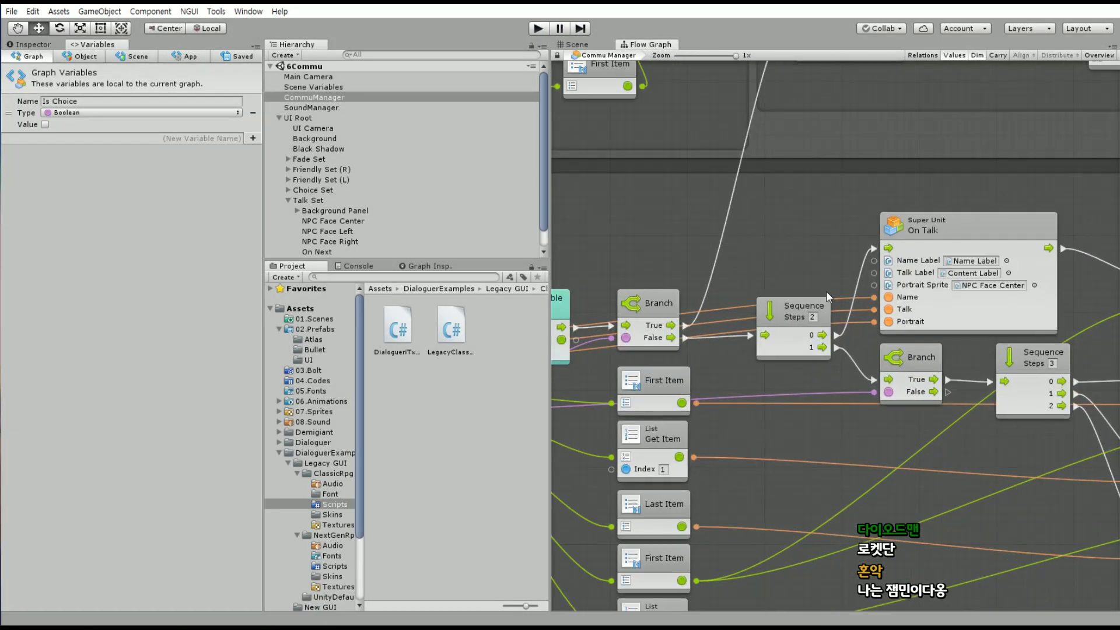
middle_click_drag(826, 290, 570, 300)
left_click(719, 235)
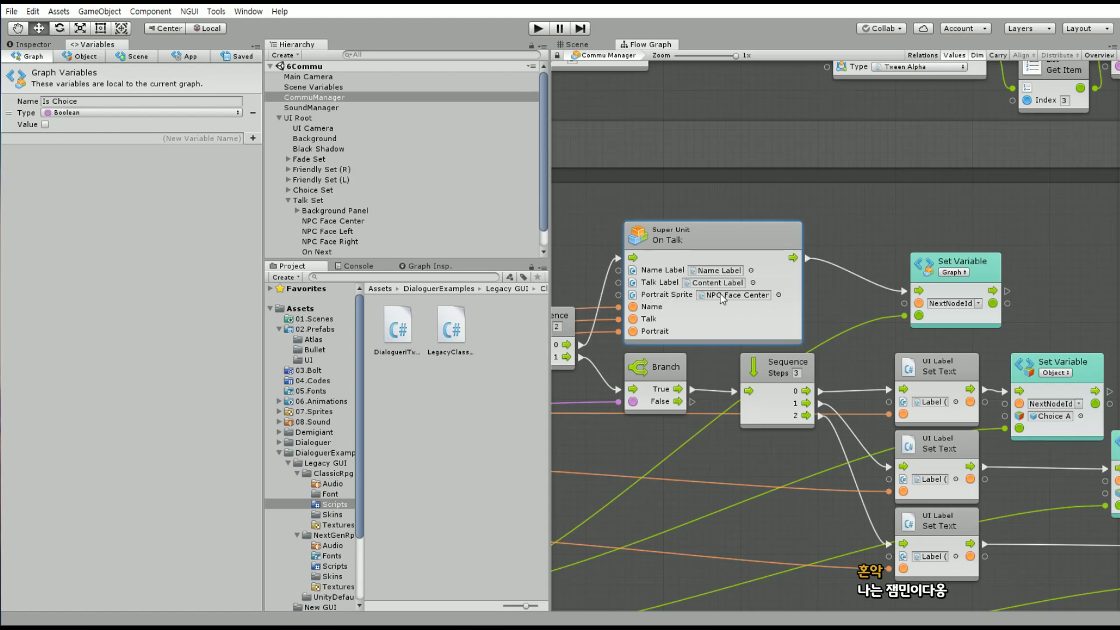
Ping the On Talk Portrait Sprite field to reveal NPC Face Center in the hierarchy
left_click(723, 296)
scroll(731, 303, "down", 5)
scroll(752, 315, "up", 5)
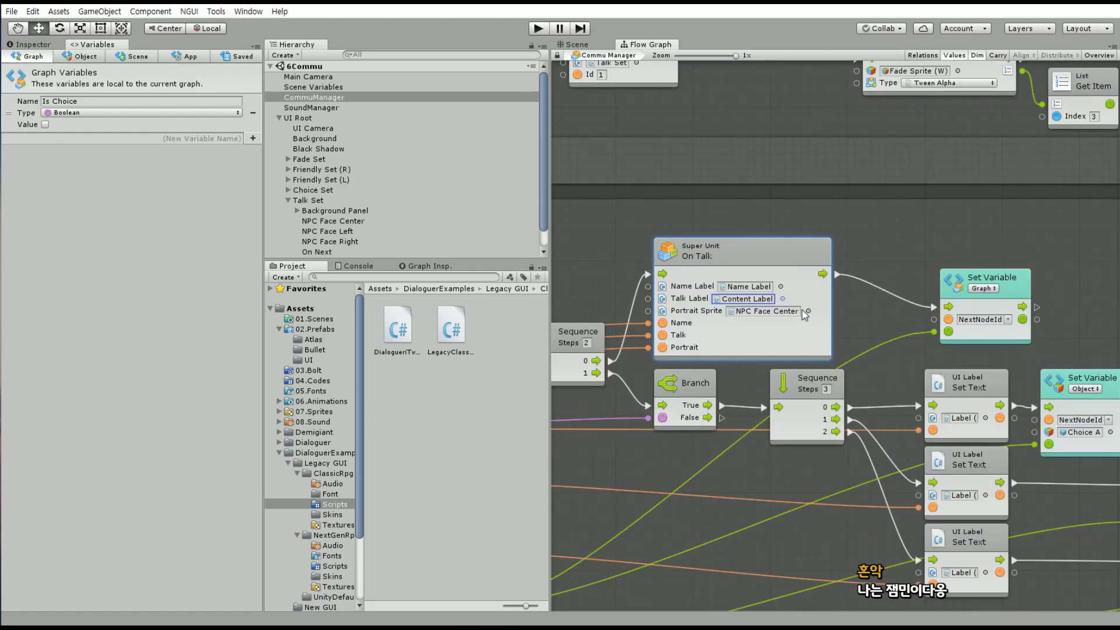
left_click(769, 314)
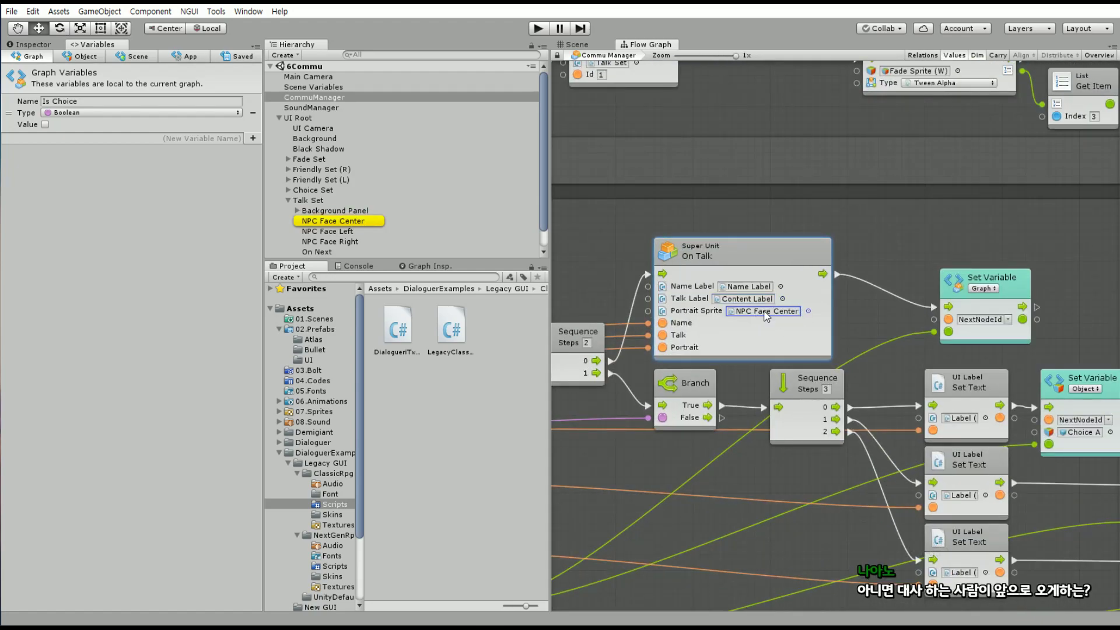
Open the On Talk unit's inner graph and pan to the Switch and Npc Animation nodes
double_click(726, 250)
middle_click_drag(684, 265, 875, 212)
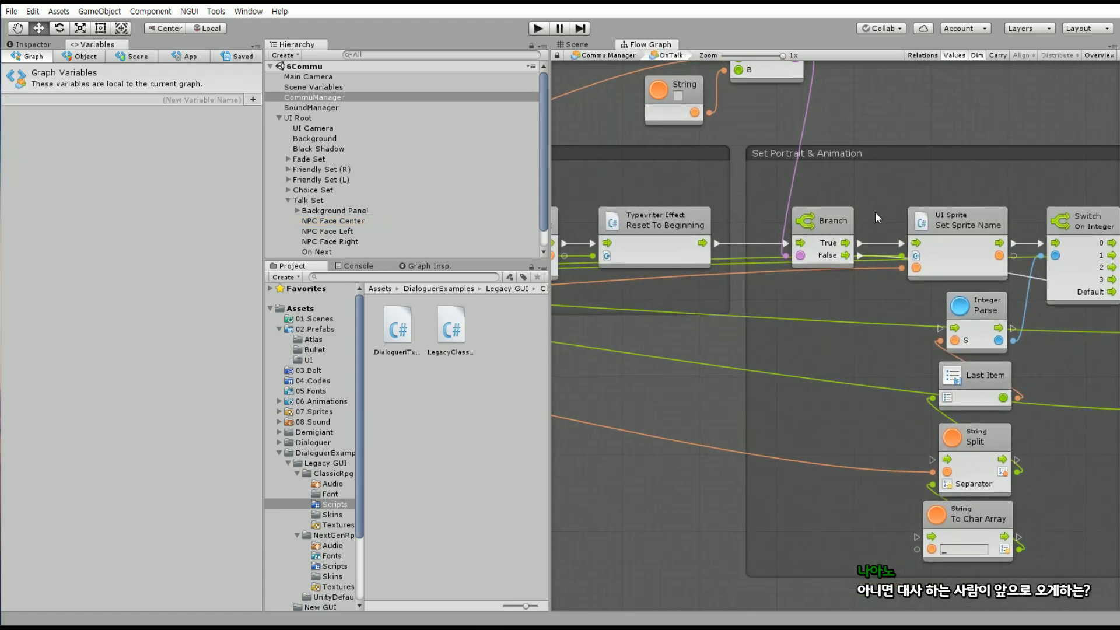
scroll(776, 334, "down", 5)
scroll(775, 334, "up", 5)
scroll(776, 333, "down", 3)
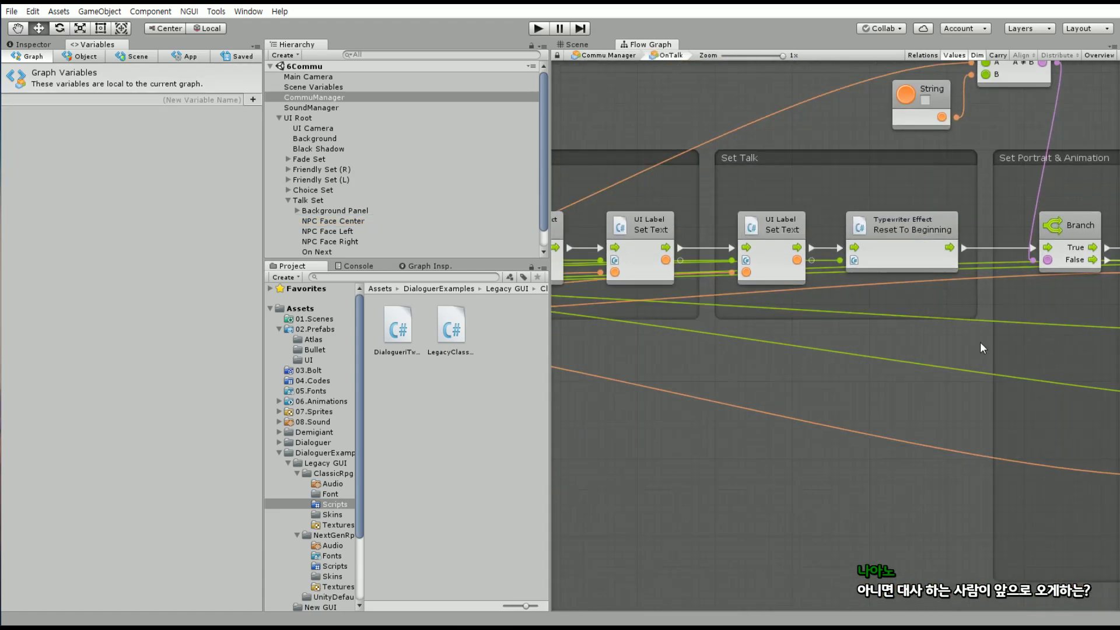
middle_click_drag(776, 333, 807, 368)
scroll(711, 334, "up", 3)
middle_click_drag(711, 333, 422, 321)
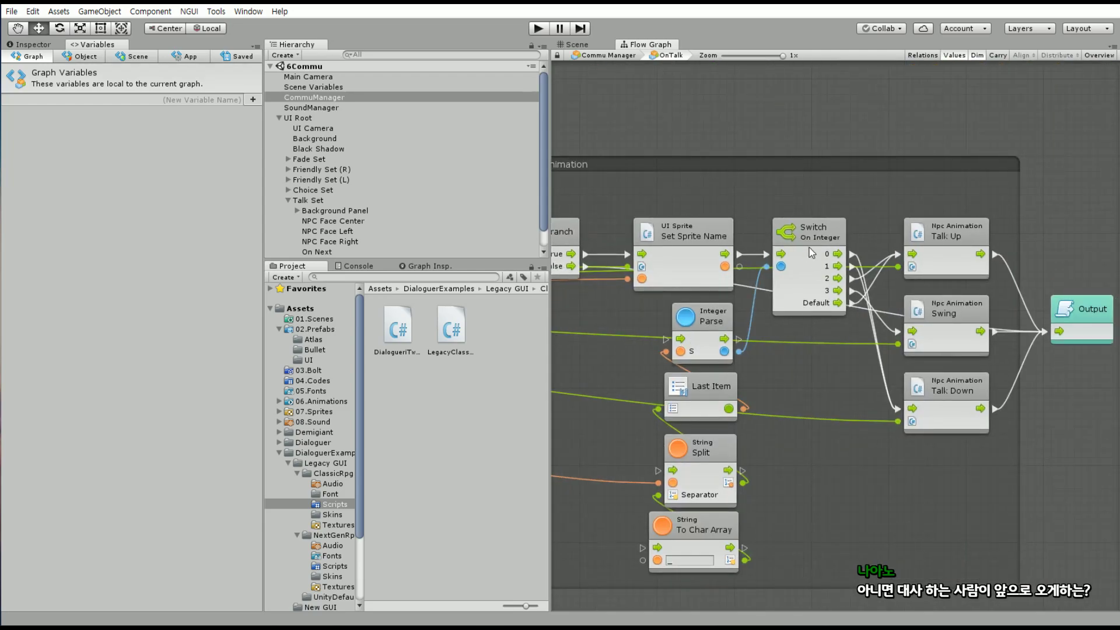
Inspect the Talk Up, Swing and Talk Down nodes and the Branch and Not Equal area
left_click(960, 233)
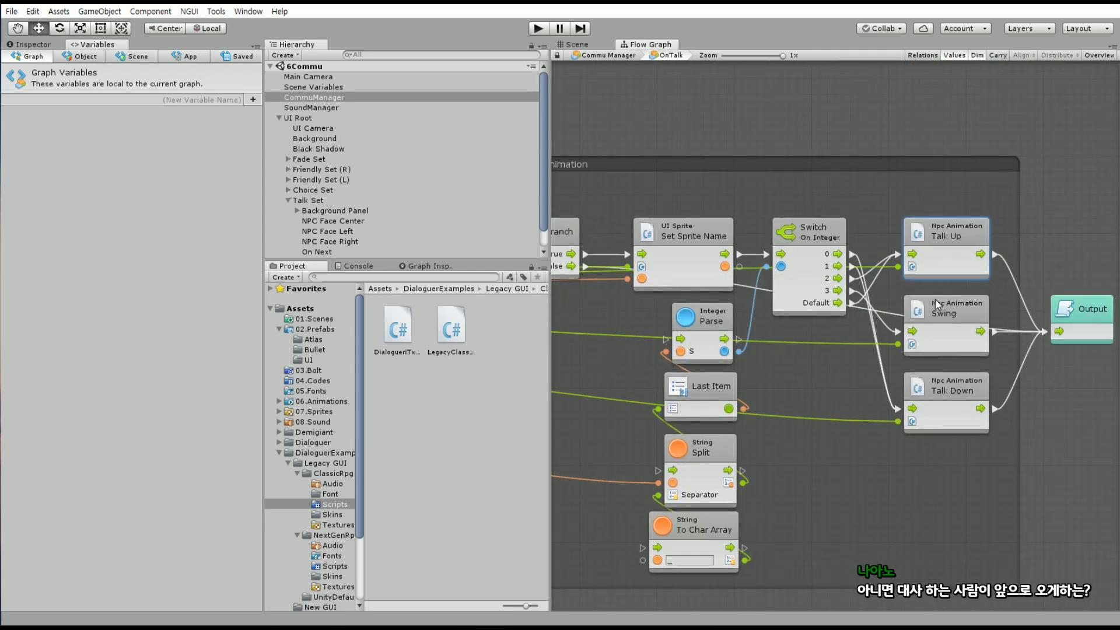
left_click(936, 301)
left_click(932, 385)
left_click(922, 315)
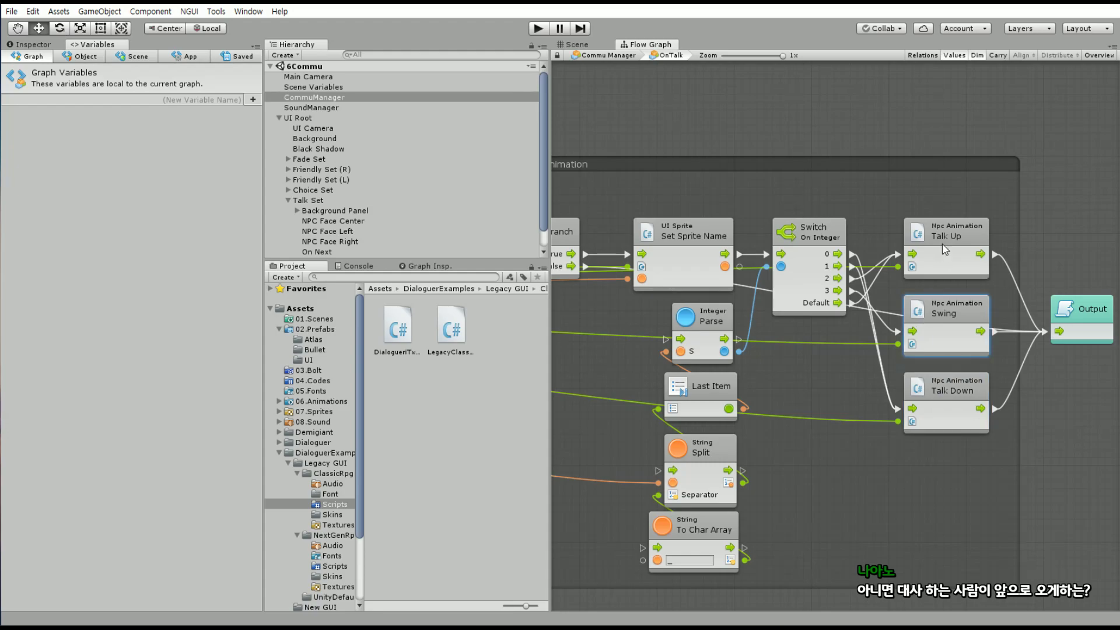
left_click(943, 244)
middle_click_drag(744, 378, 916, 388)
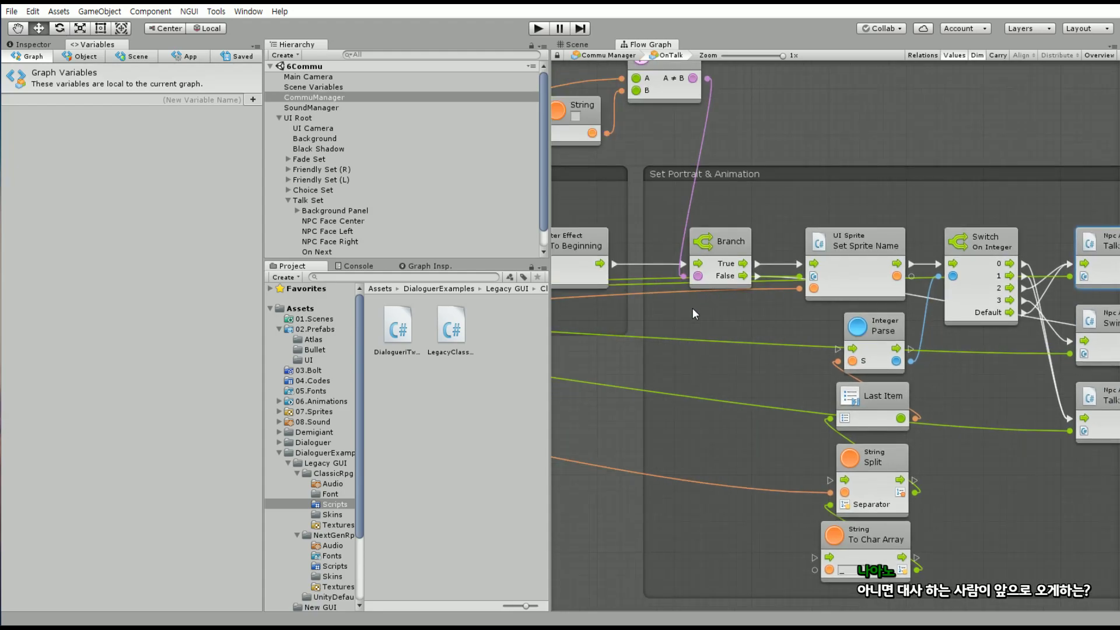
middle_click_drag(694, 309, 756, 336)
middle_click_drag(757, 292, 951, 261)
mouse_move(817, 303)
middle_mouse_down()
mouse_move(919, 306)
mouse_move(884, 313)
middle_mouse_up()
scroll(883, 313, "down", 5)
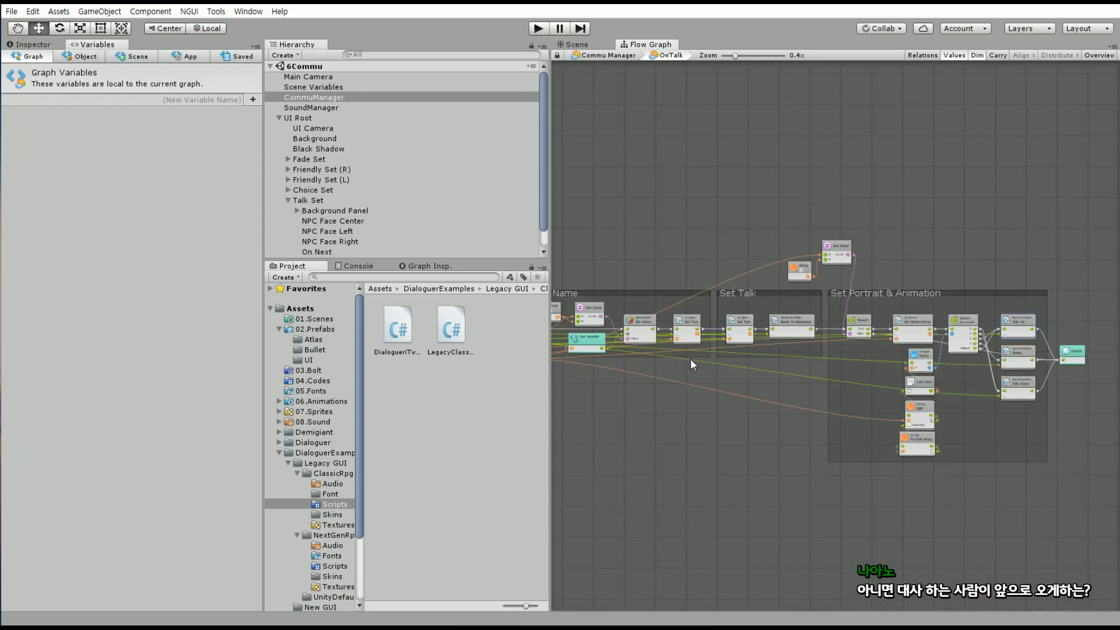
Shift the Input node, Set Name and Set Talk groups left, and widen Set Portrait & Animation leftward
middle_click_drag(691, 358, 943, 340)
scroll(943, 341, "up", 5)
middle_click_drag(744, 264, 681, 267)
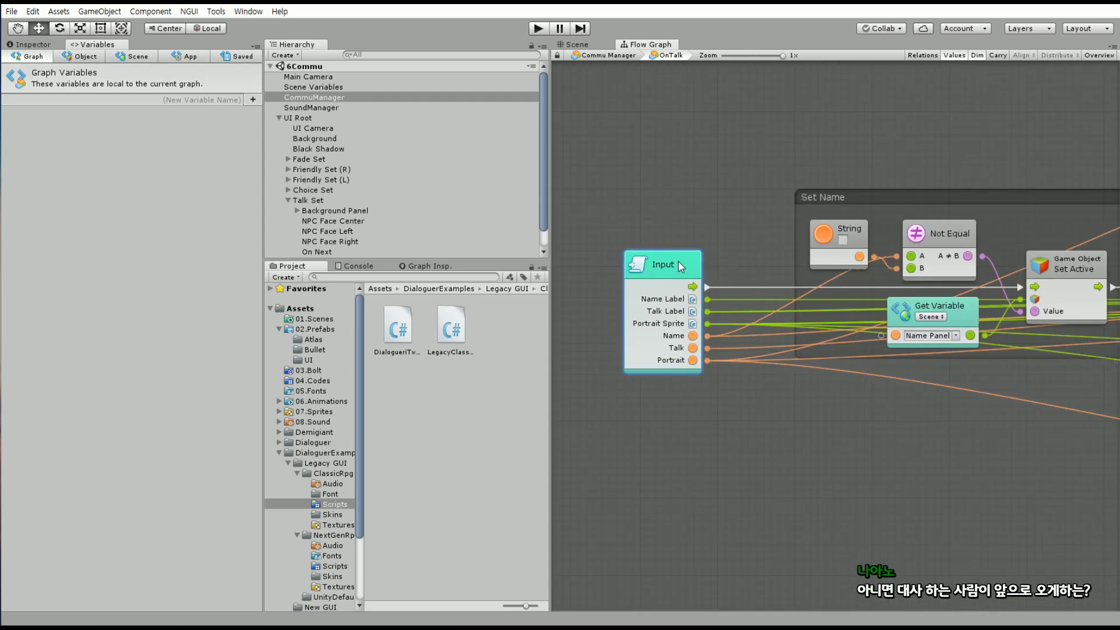
left_click_drag(681, 268, 620, 268)
mouse_move(926, 202)
left_mouse_down()
mouse_move(801, 209)
mouse_move(860, 195)
left_mouse_up()
mouse_move(919, 184)
middle_mouse_down()
mouse_move(811, 170)
mouse_move(487, 188)
middle_mouse_up()
left_click_drag(971, 214, 852, 211)
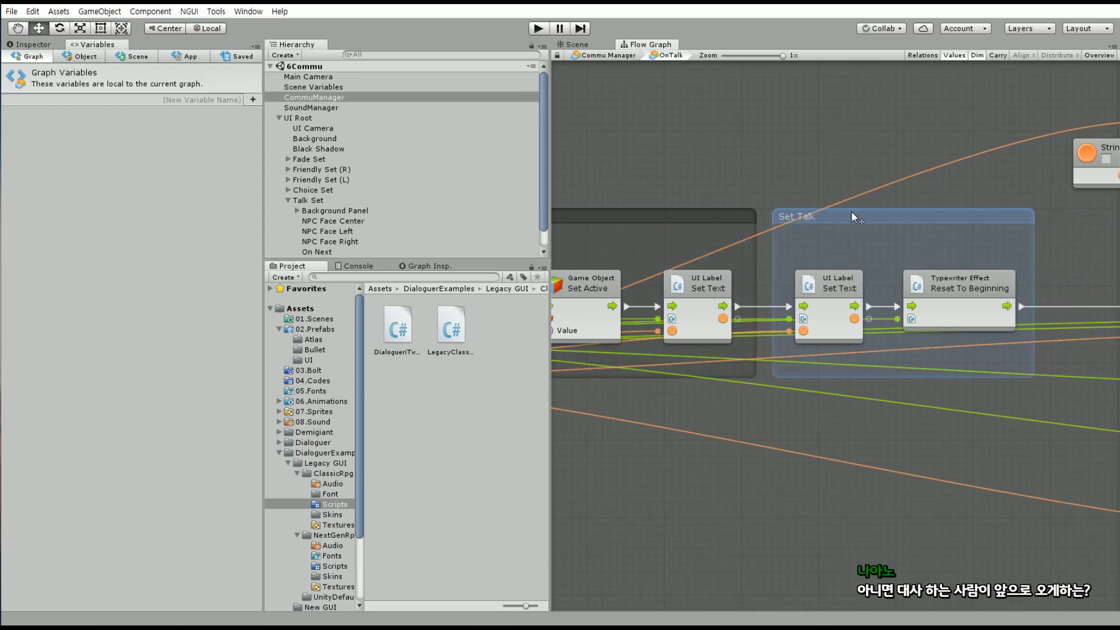
left_click(821, 167)
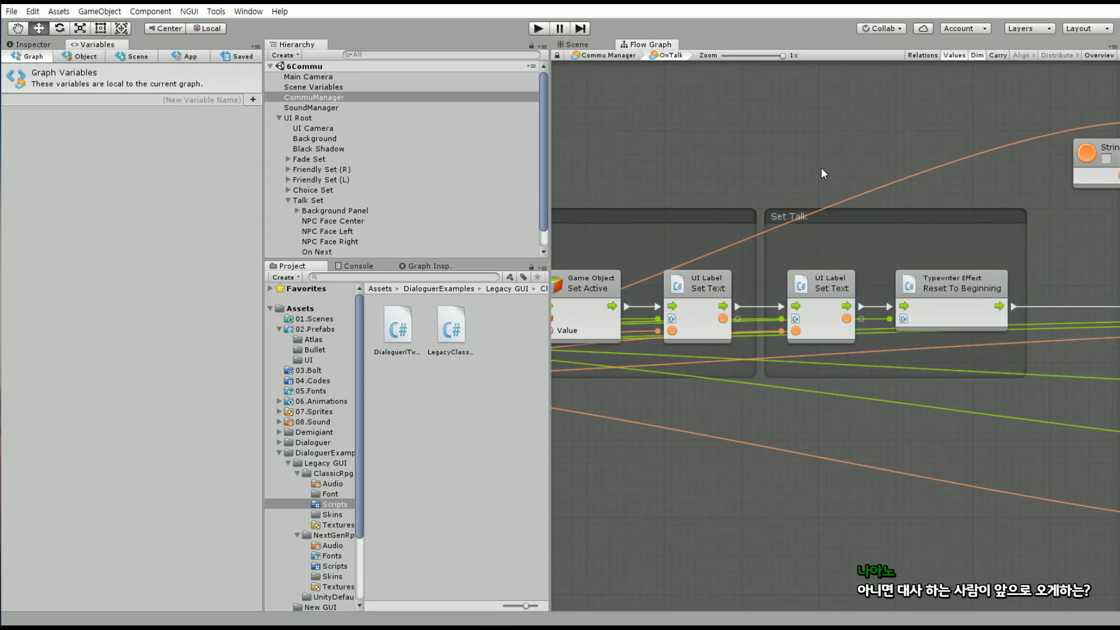
middle_click_drag(821, 167, 549, 185)
left_click_drag(907, 271, 780, 271)
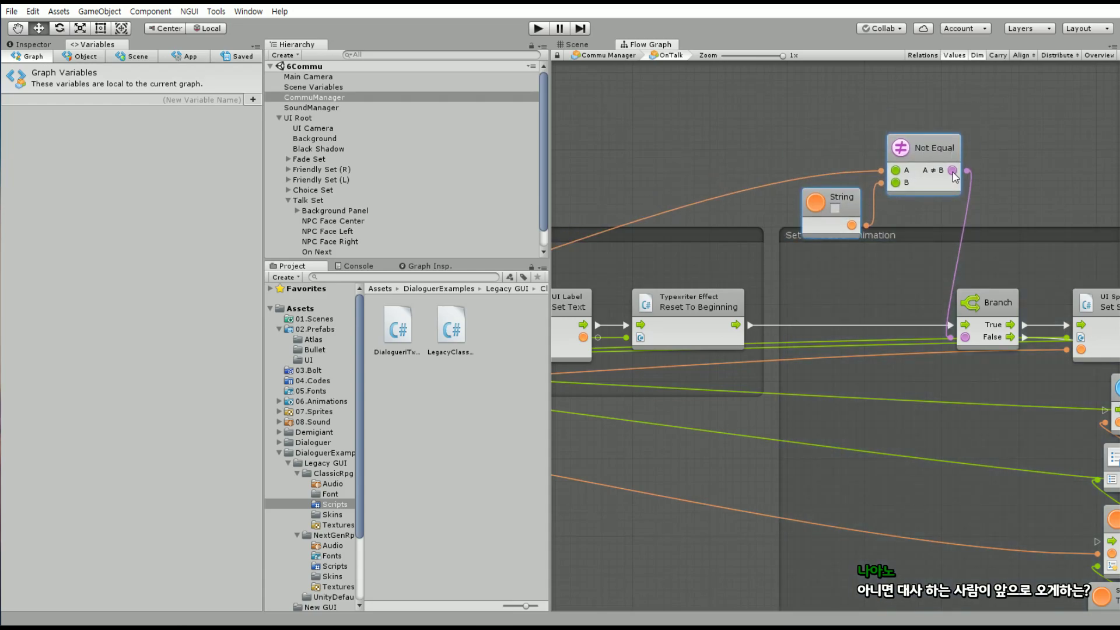
Move Not Equal and String below the Branch and extend the portrait group further left
mouse_move(939, 134)
left_mouse_down()
mouse_move(937, 366)
mouse_move(920, 350)
left_mouse_up()
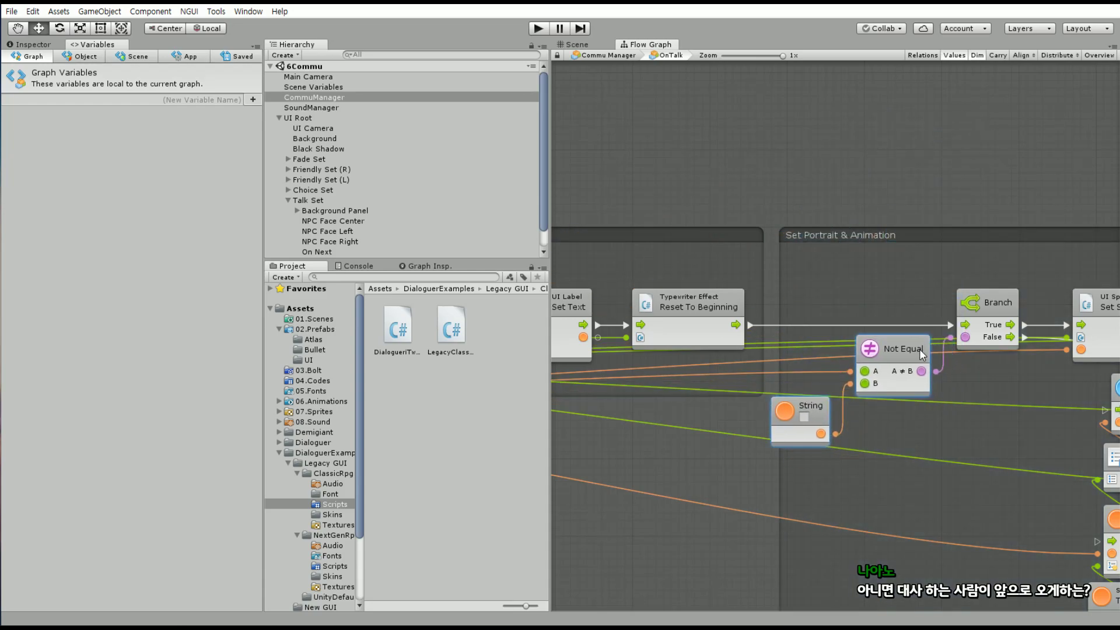
left_click_drag(781, 475, 764, 475)
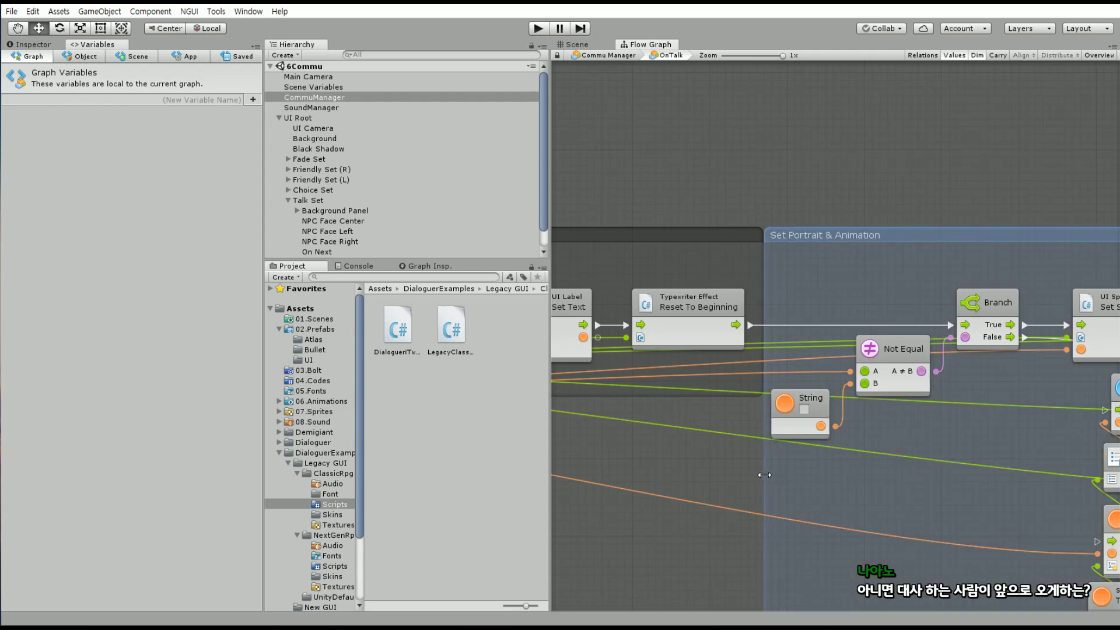
left_click(720, 457)
scroll(682, 446, "left", 6, "shift")
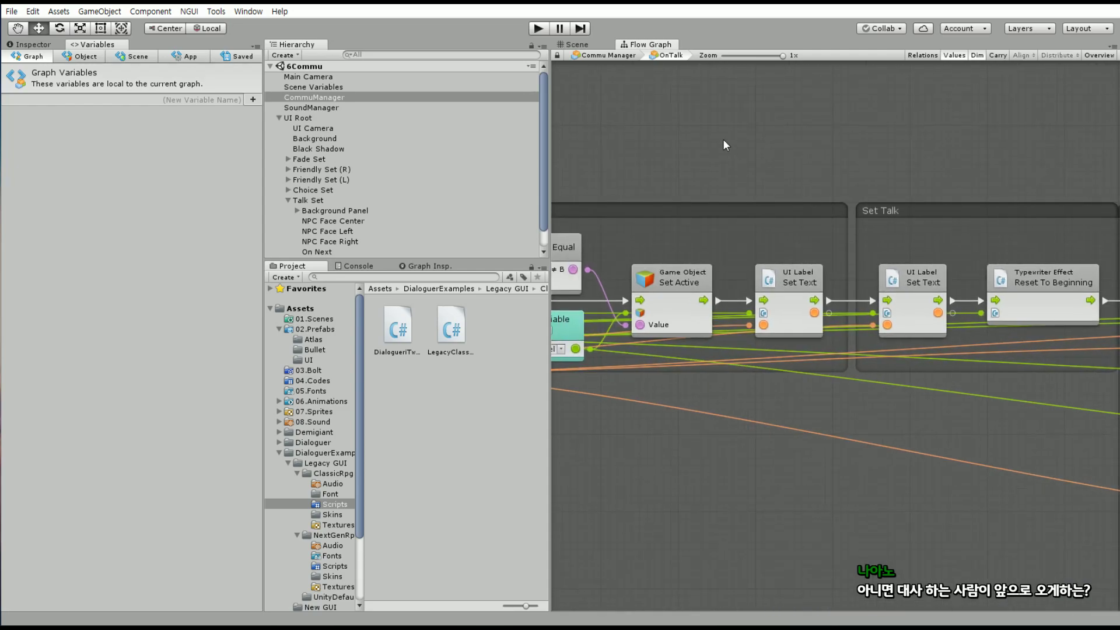
Nudge the Set Name and Set Talk groups and the Input node slightly left
left_click_drag(792, 211, 776, 215)
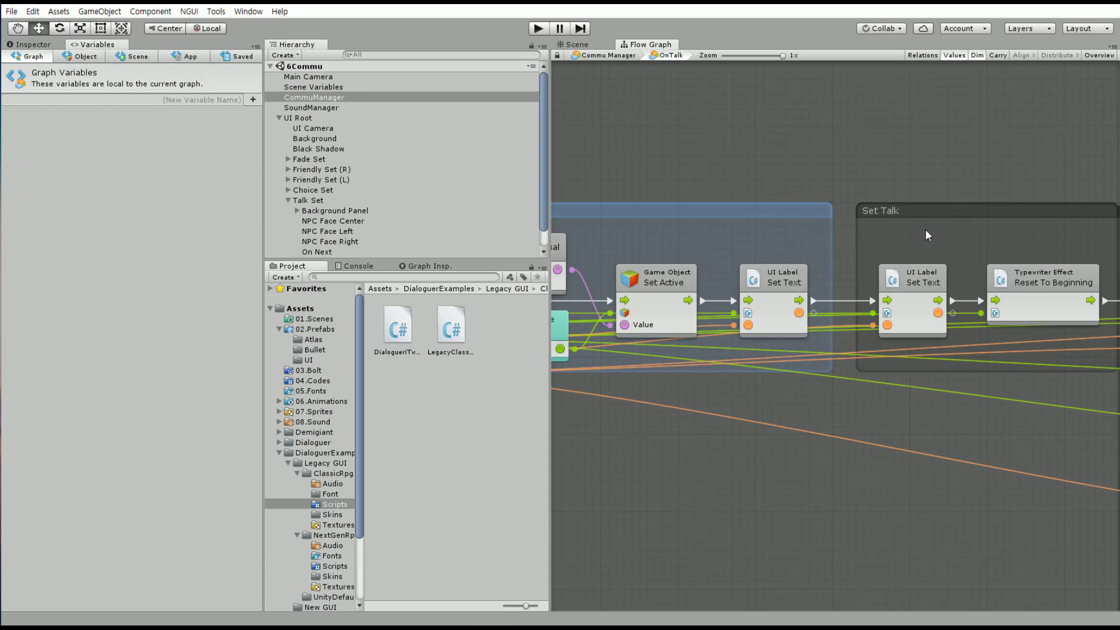
left_click_drag(945, 213, 936, 212)
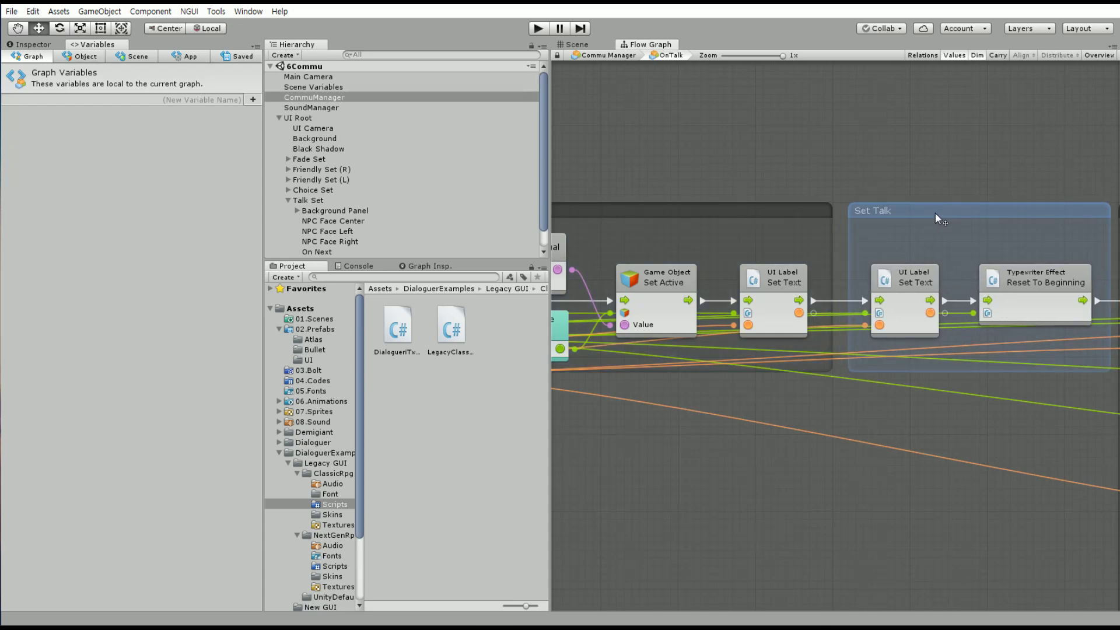
scroll(746, 386, "right", 5)
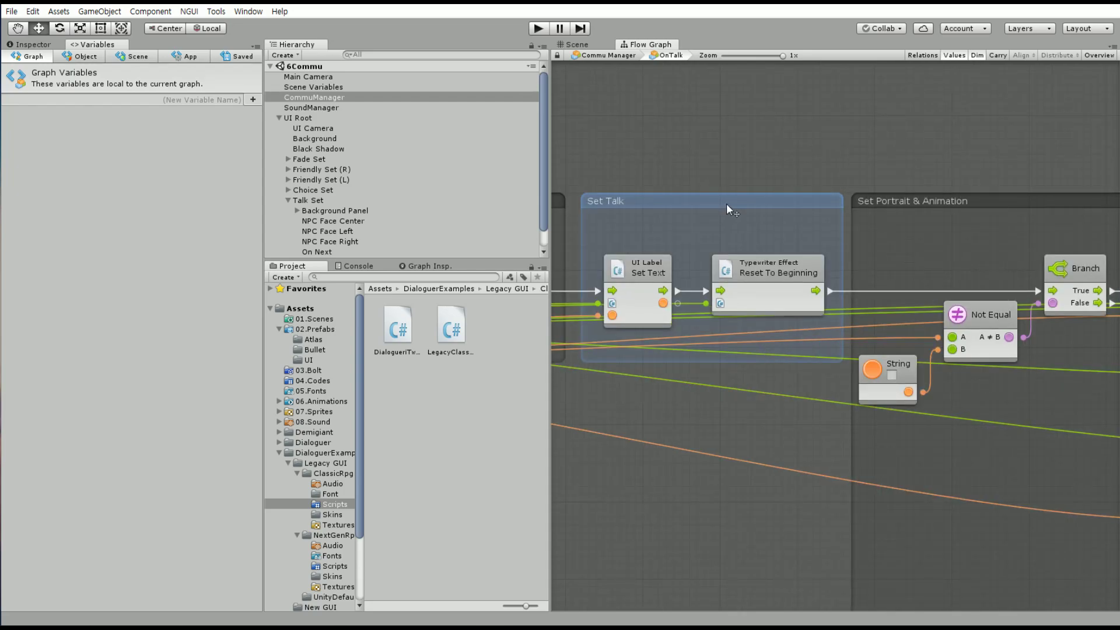
left_click_drag(728, 201, 721, 201)
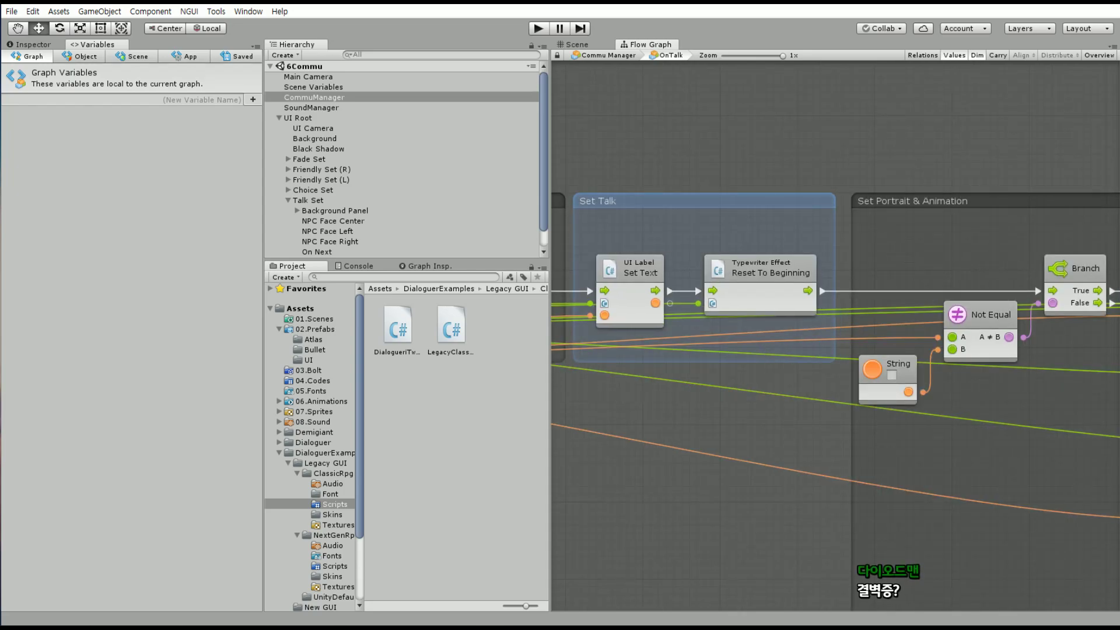
scroll(989, 393, "left", 5)
scroll(988, 394, "left", 3)
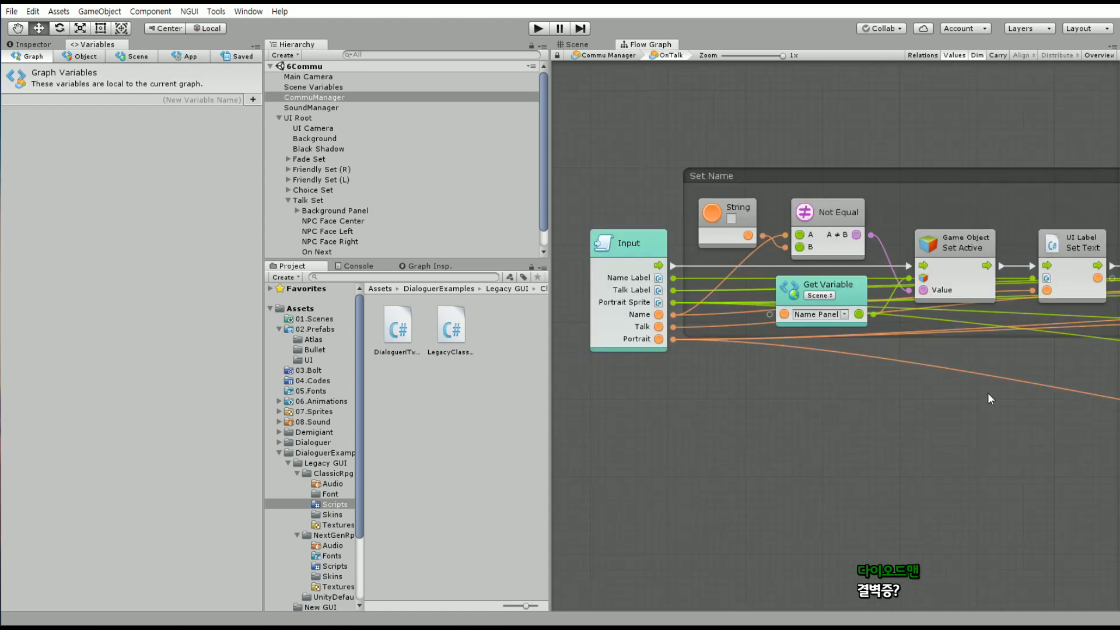
left_click_drag(678, 243, 663, 244)
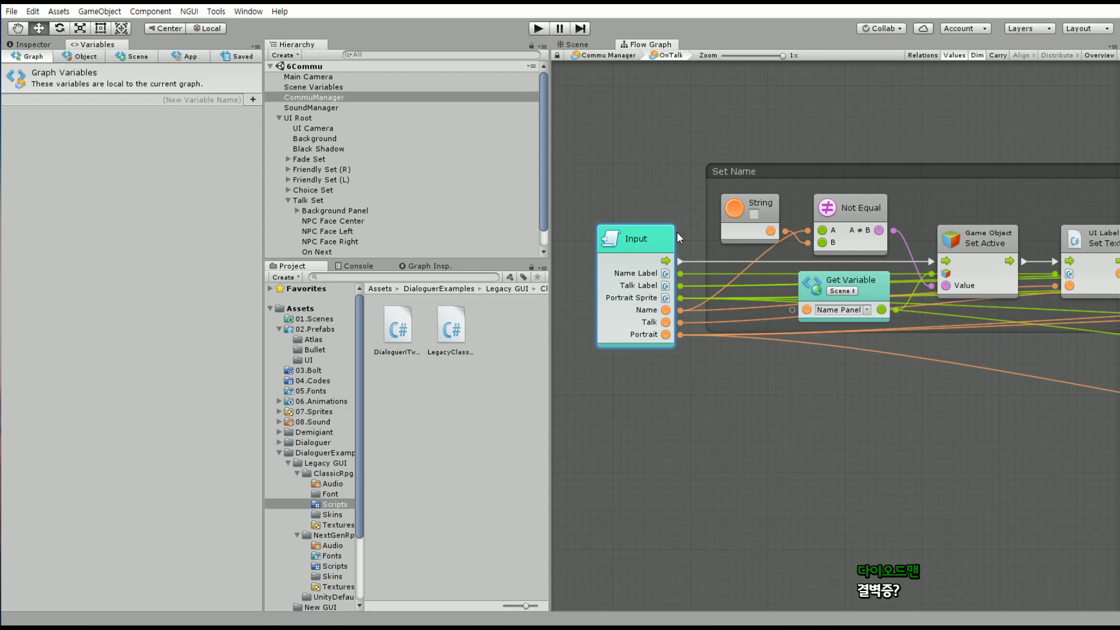
Scroll across the On Talk graph to review the Switch, animation nodes and Output
scroll(899, 408, "right", 5)
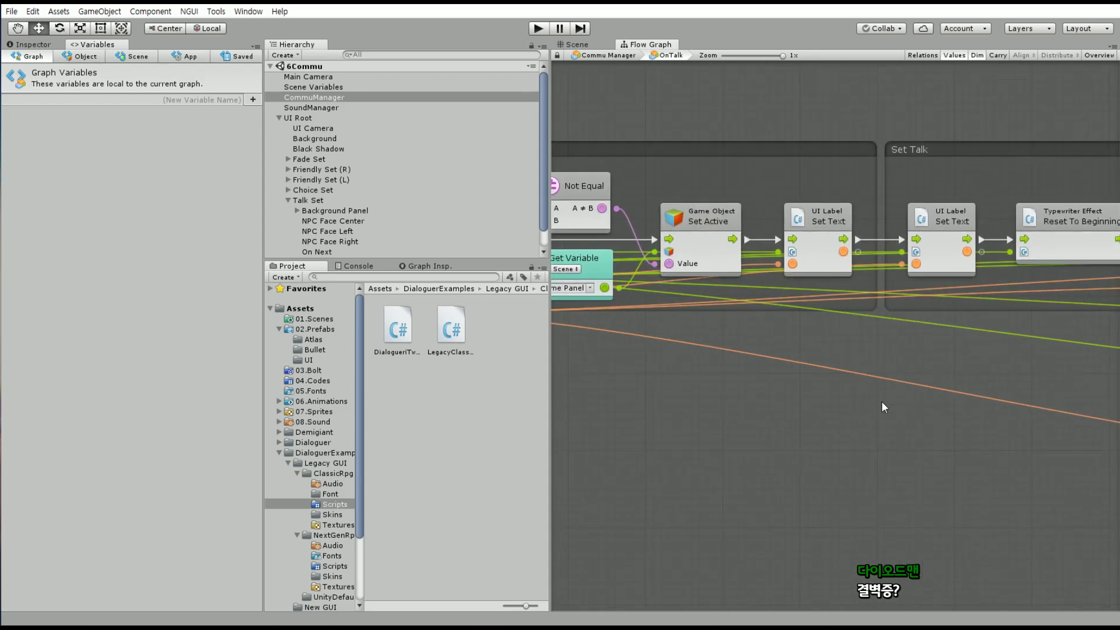
scroll(826, 392, "left", 4)
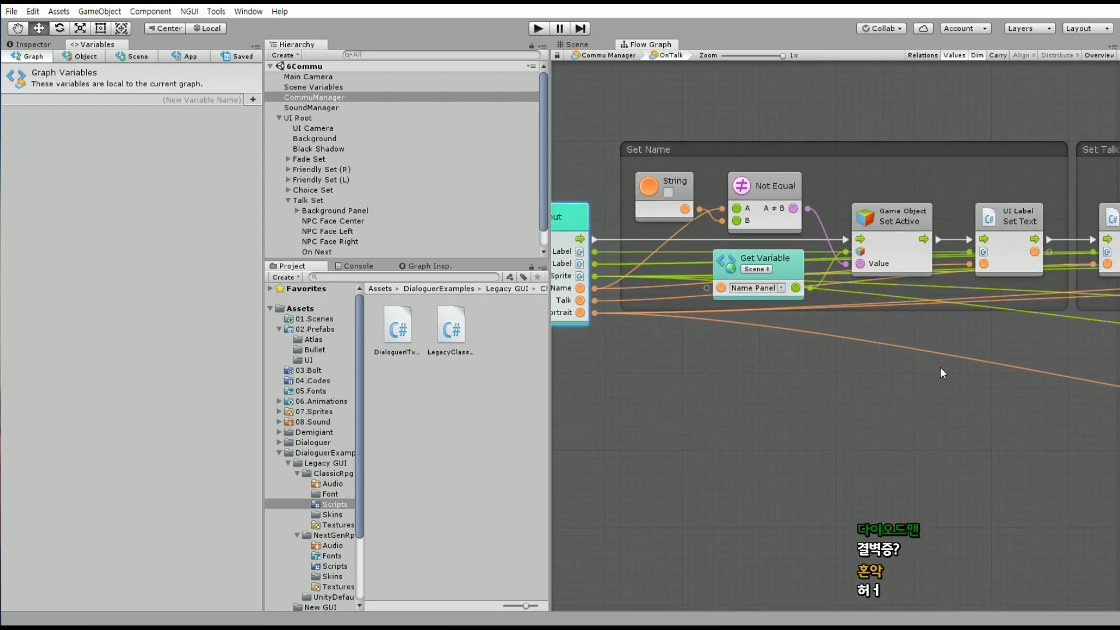
scroll(940, 366, "right", 5)
scroll(695, 416, "right", 5)
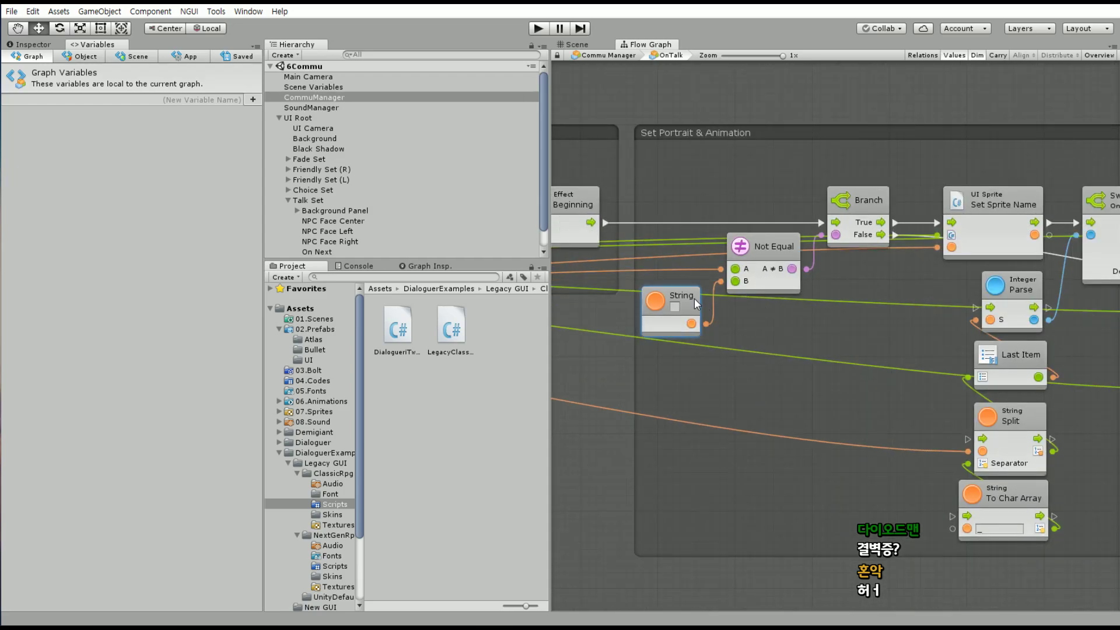
scroll(800, 328, "right", 4)
scroll(780, 324, "right", 3)
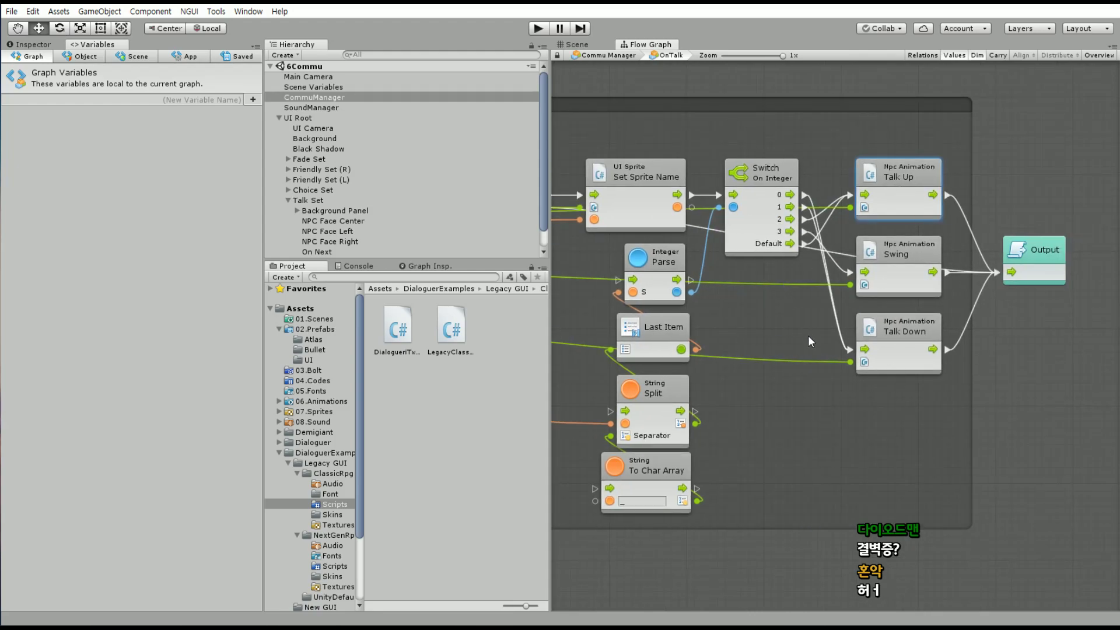
scroll(816, 336, "left", 2)
scroll(823, 337, "up", 1)
scroll(667, 367, "left", 5)
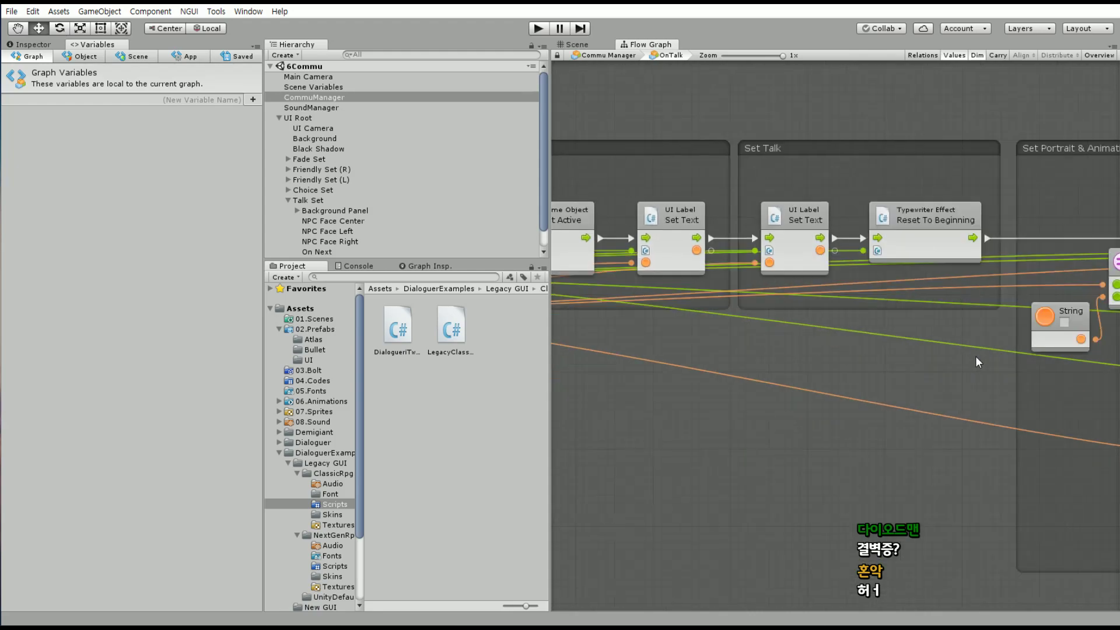
scroll(833, 363, "left", 5)
scroll(733, 304, "left", 4)
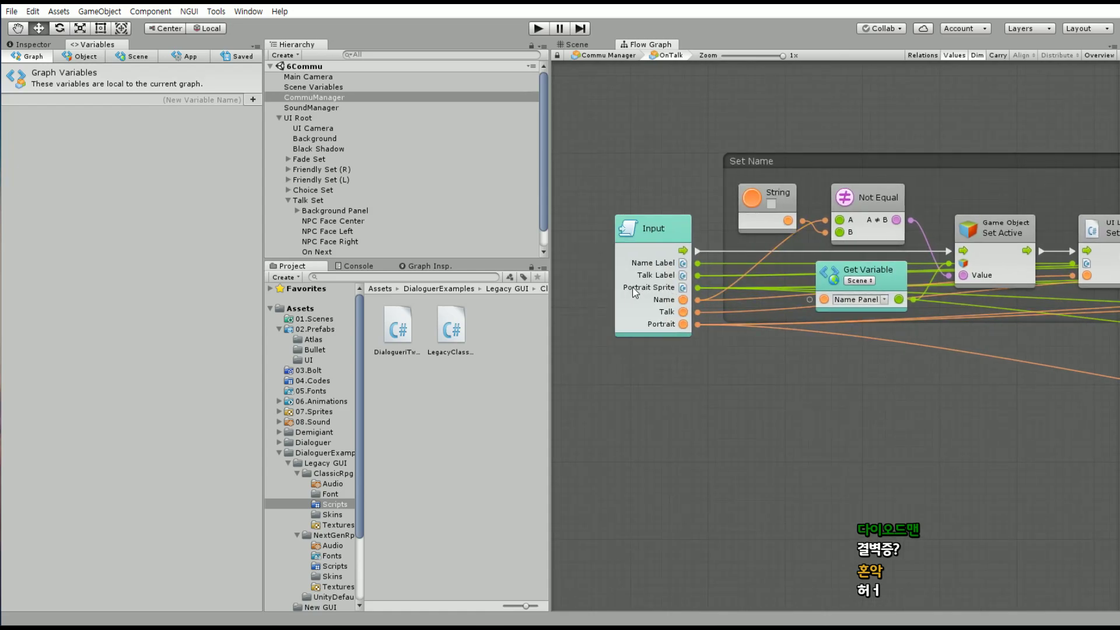
left_click(577, 44)
scroll(745, 239, "up", 3)
scroll(700, 280, "up", 3)
scroll(682, 294, "up", 2)
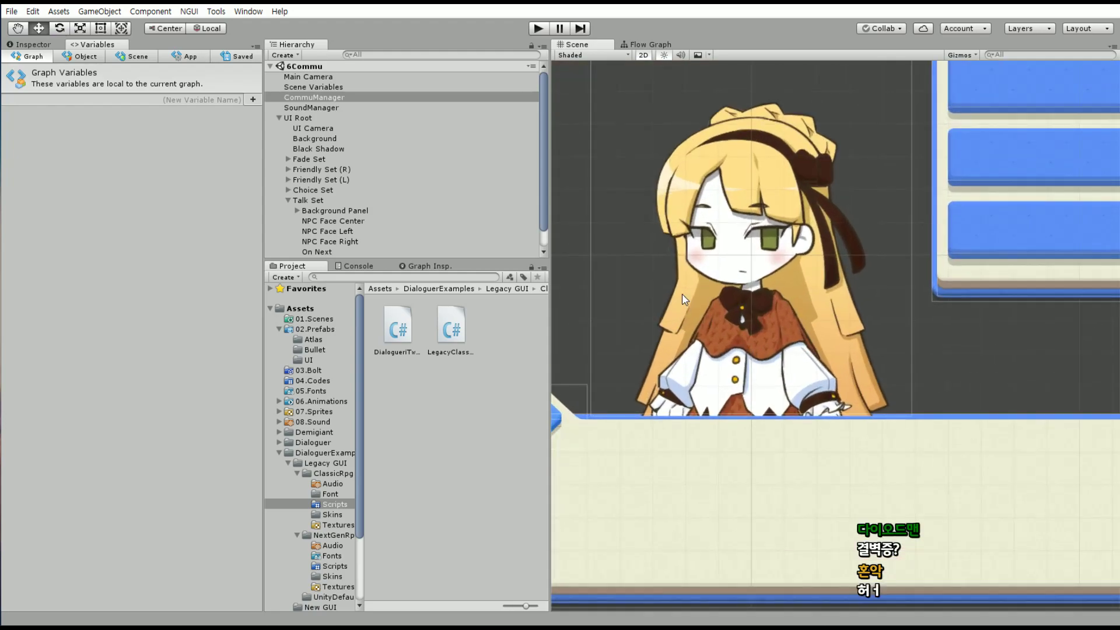
left_click(344, 221)
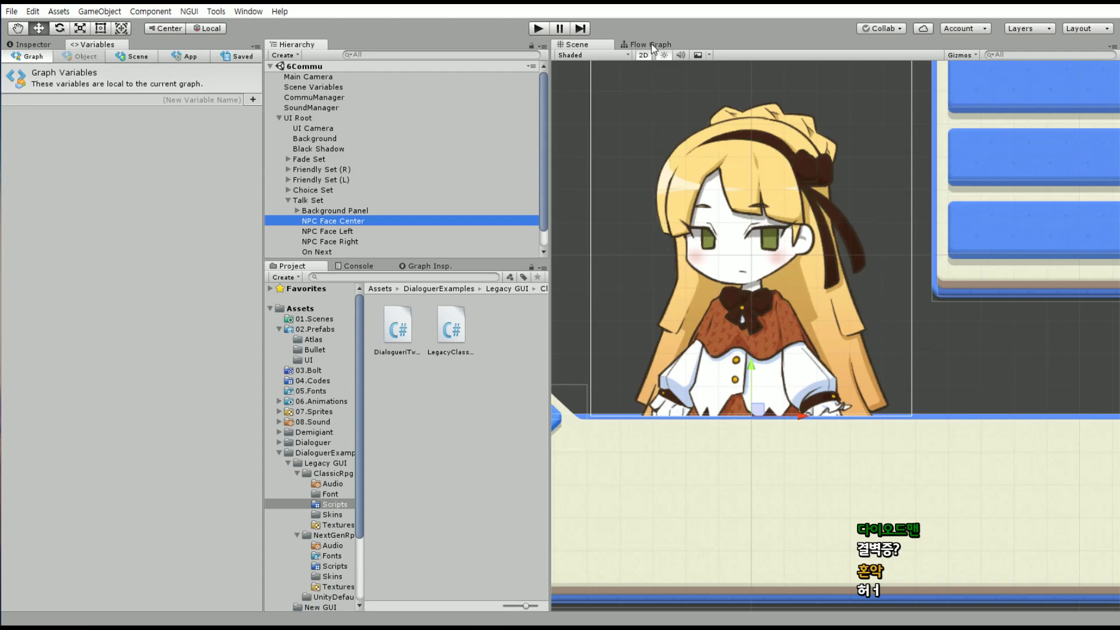
mouse_move(643, 200)
middle_mouse_down()
mouse_move(813, 282)
mouse_move(598, 263)
middle_mouse_up()
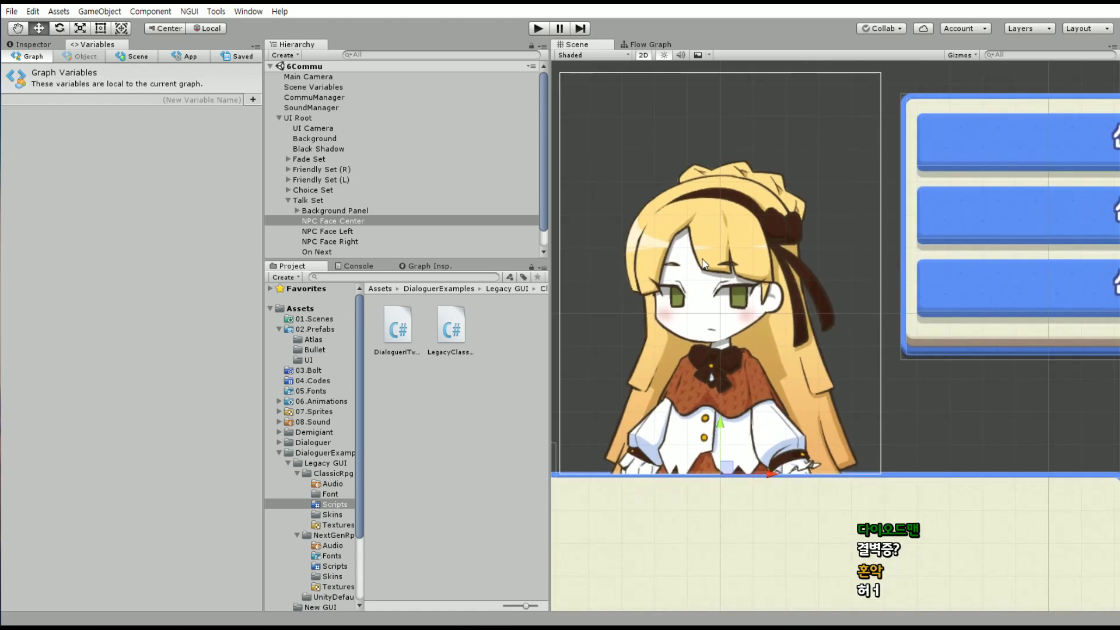
left_click(335, 242)
left_click(646, 44)
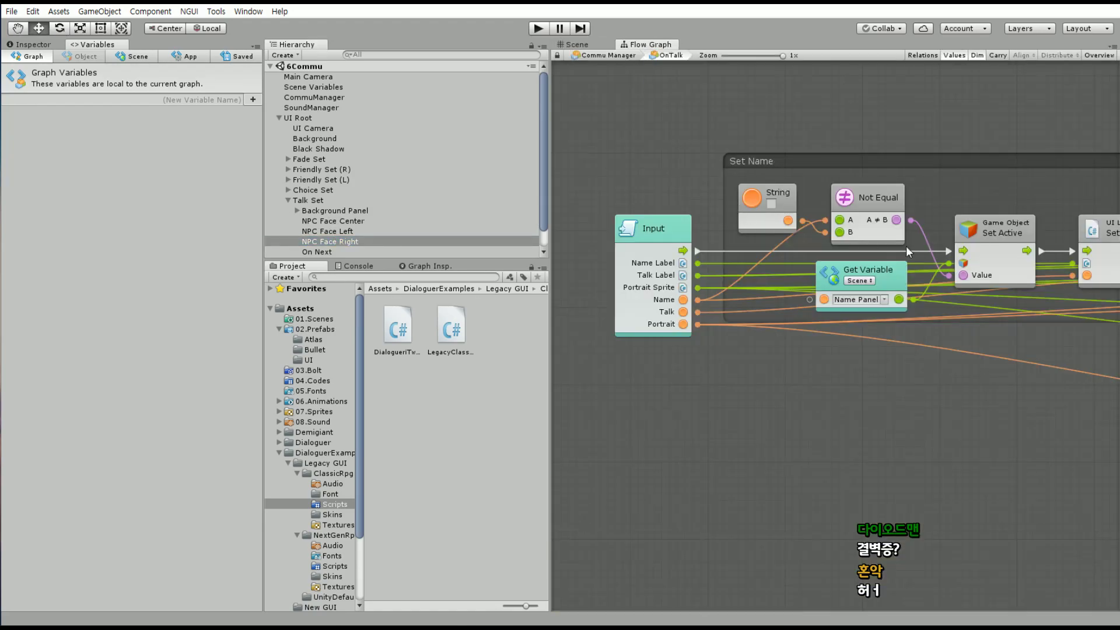
Nudge the String node into line with the Not Equal node
scroll(906, 246, "down", 5)
scroll(773, 305, "up", 5)
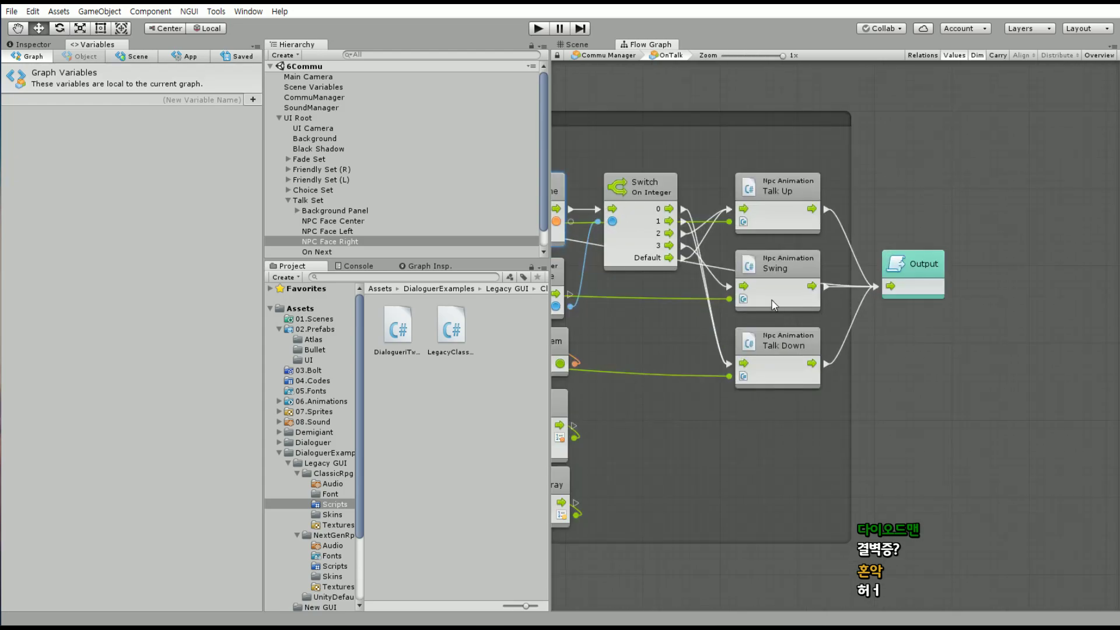
middle_click_drag(773, 305, 853, 291)
middle_click_drag(616, 296, 813, 306)
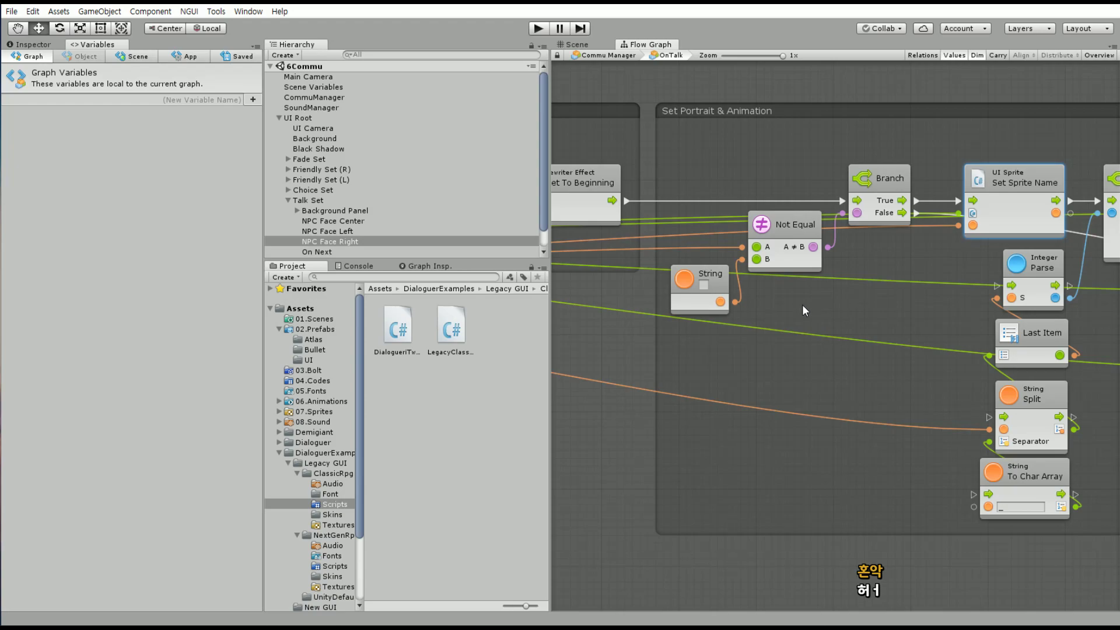
mouse_move(803, 304)
middle_mouse_down()
mouse_move(888, 315)
mouse_move(740, 325)
mouse_move(854, 334)
middle_mouse_up()
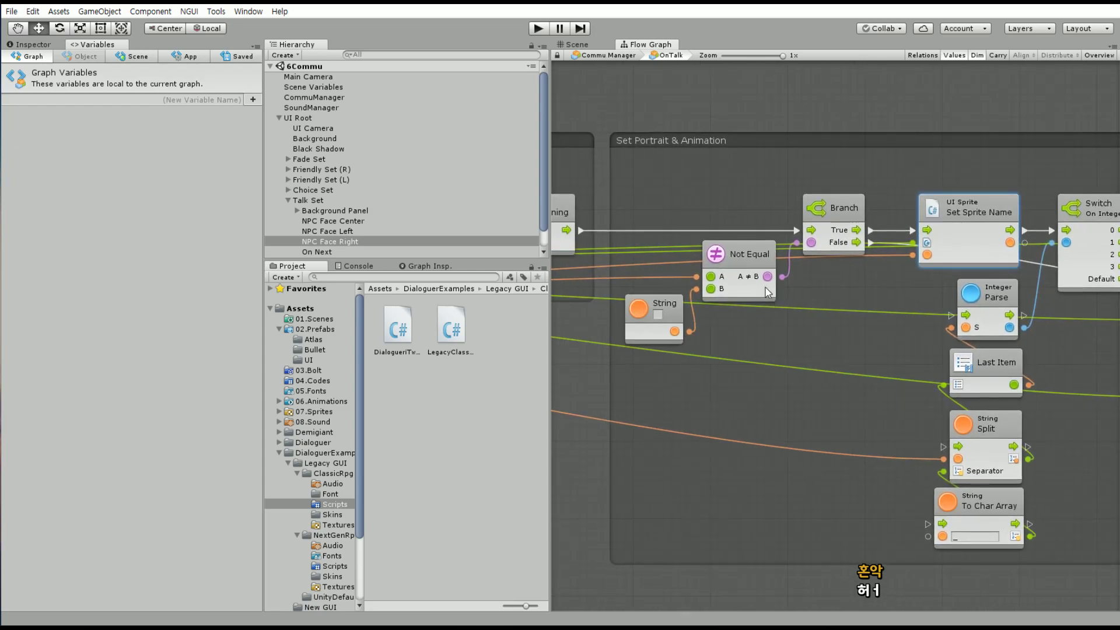
left_click(760, 251)
left_click_drag(758, 246, 758, 254)
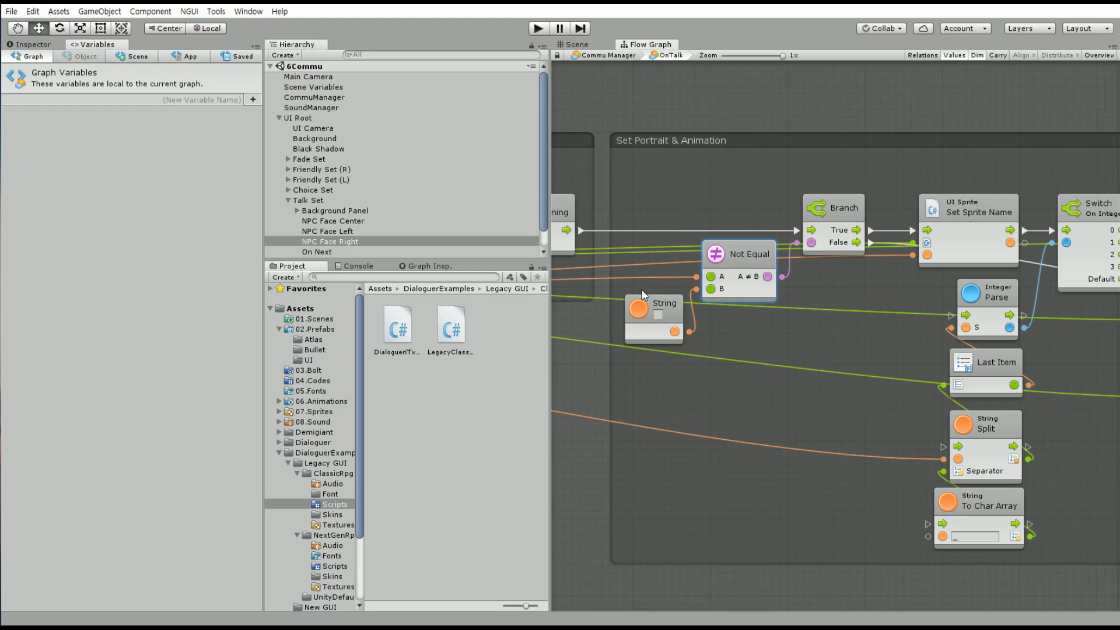
left_click_drag(660, 305, 650, 292)
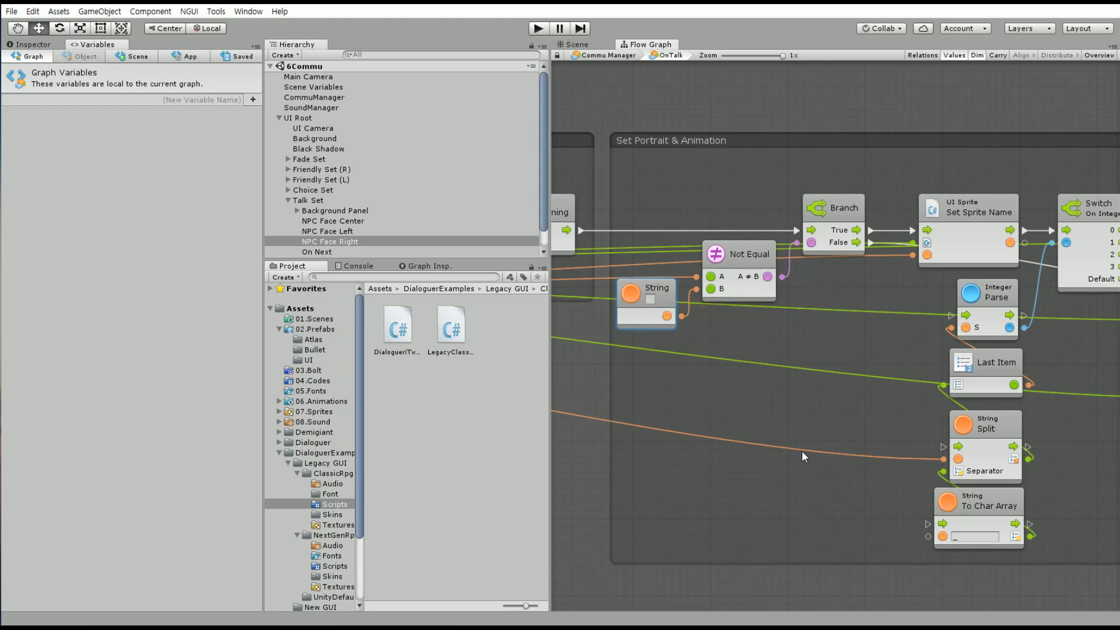
Extend the Set Portrait & Animation group's left edge slightly outward
mouse_move(805, 419)
middle_mouse_down()
mouse_move(704, 403)
mouse_move(816, 394)
middle_mouse_up()
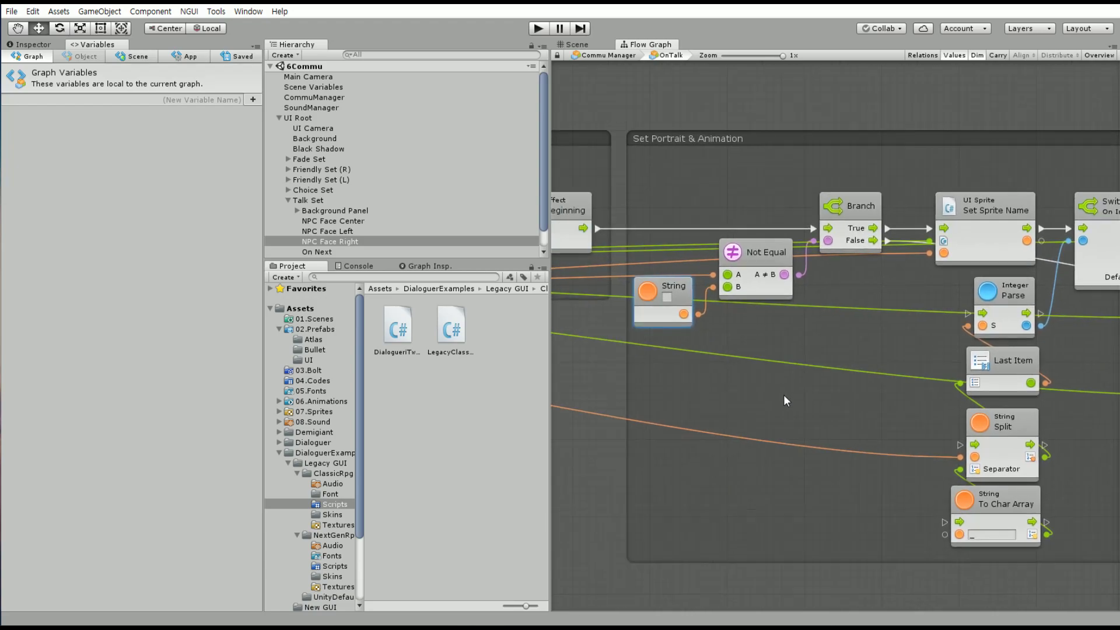
left_click(629, 361)
left_click_drag(628, 360, 622, 360)
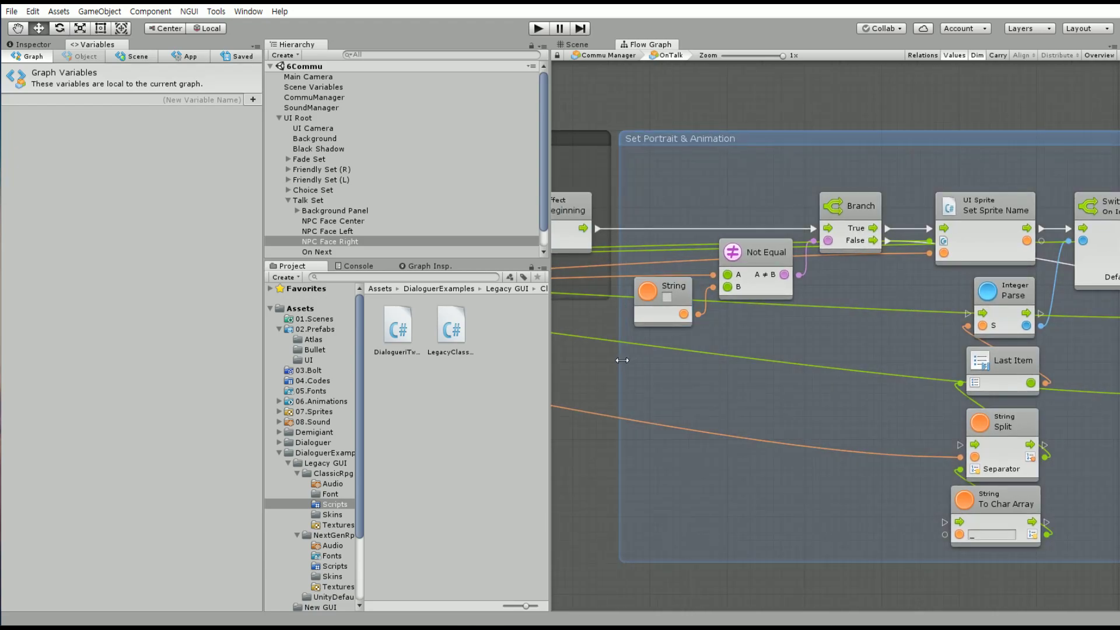
left_click(682, 386)
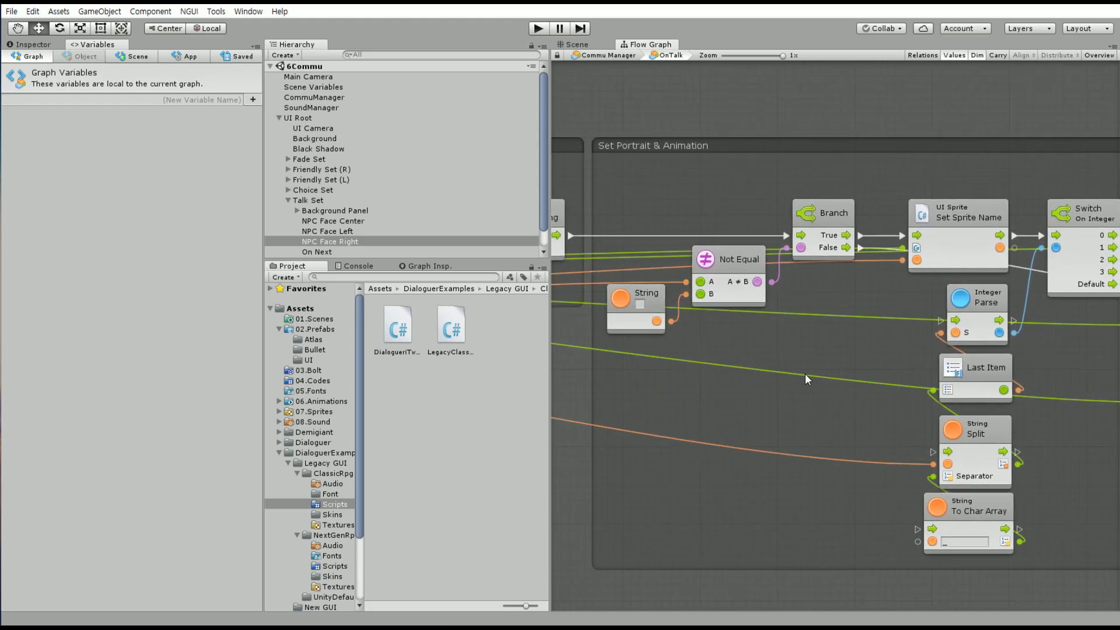
Nudge String Split and To Char Array up and Integer Parse right into alignment
middle_click_drag(805, 373, 621, 373)
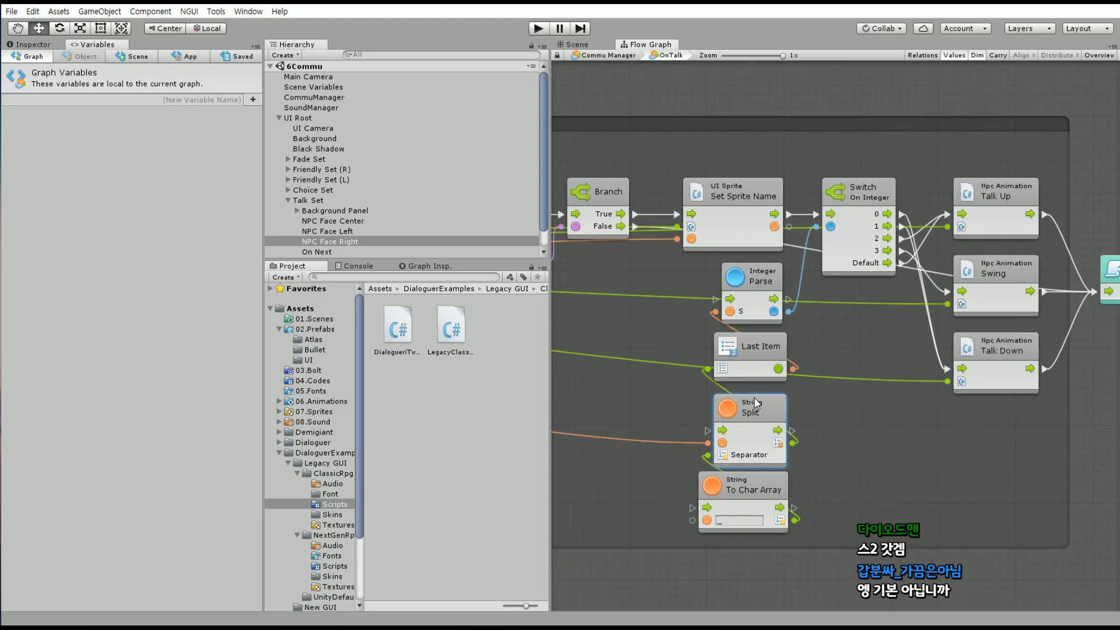
left_click_drag(757, 406, 758, 398)
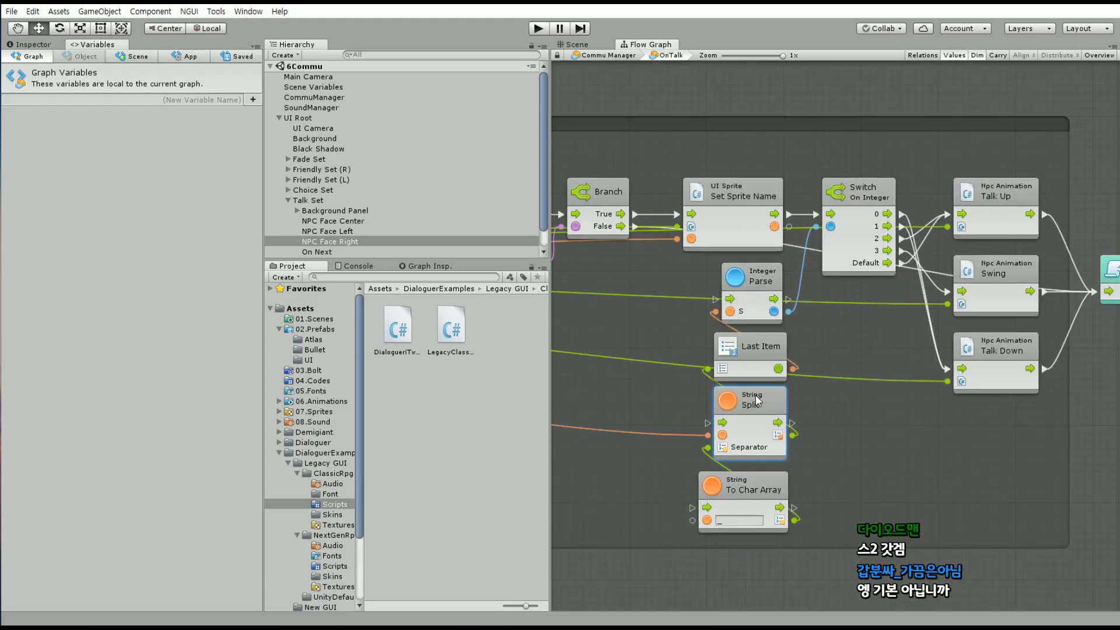
left_click_drag(762, 474, 760, 466)
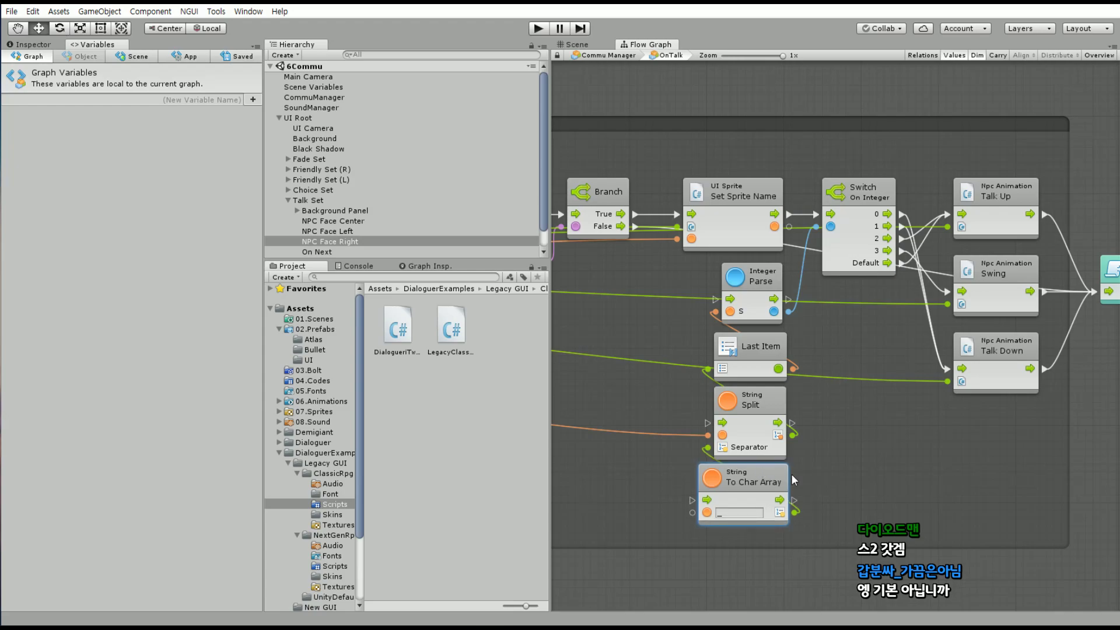
mouse_move(756, 280)
left_mouse_down()
mouse_move(769, 283)
mouse_move(755, 281)
left_mouse_up()
left_click(913, 456)
Zoom and pan across the portrait group to check the Npc Animation, Output and Not Equal layout
scroll(929, 464, "down", 1)
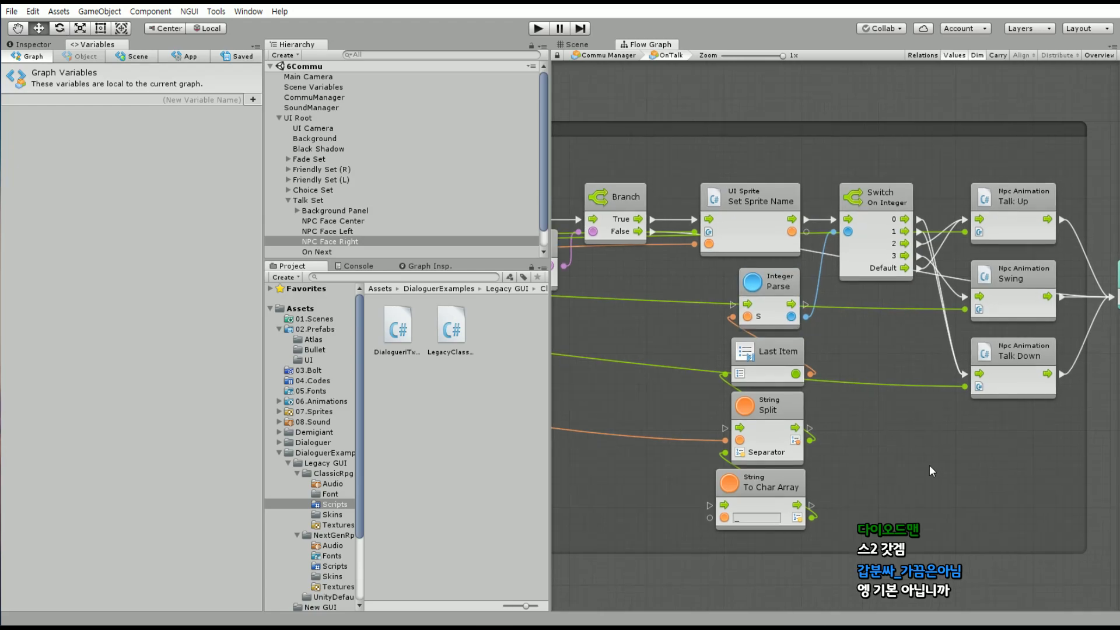
scroll(933, 456, "down", 1)
scroll(873, 404, "down", 1)
scroll(580, 331, "up", 2)
scroll(580, 331, "up", 1)
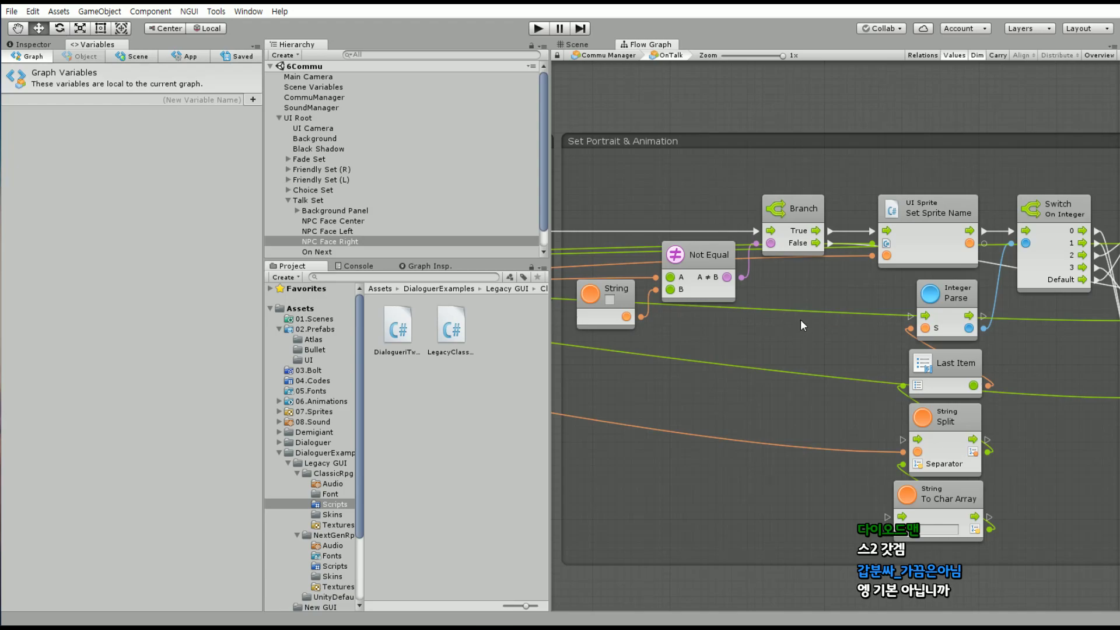
mouse_move(809, 327)
middle_mouse_down()
mouse_move(819, 365)
mouse_move(878, 362)
middle_mouse_up()
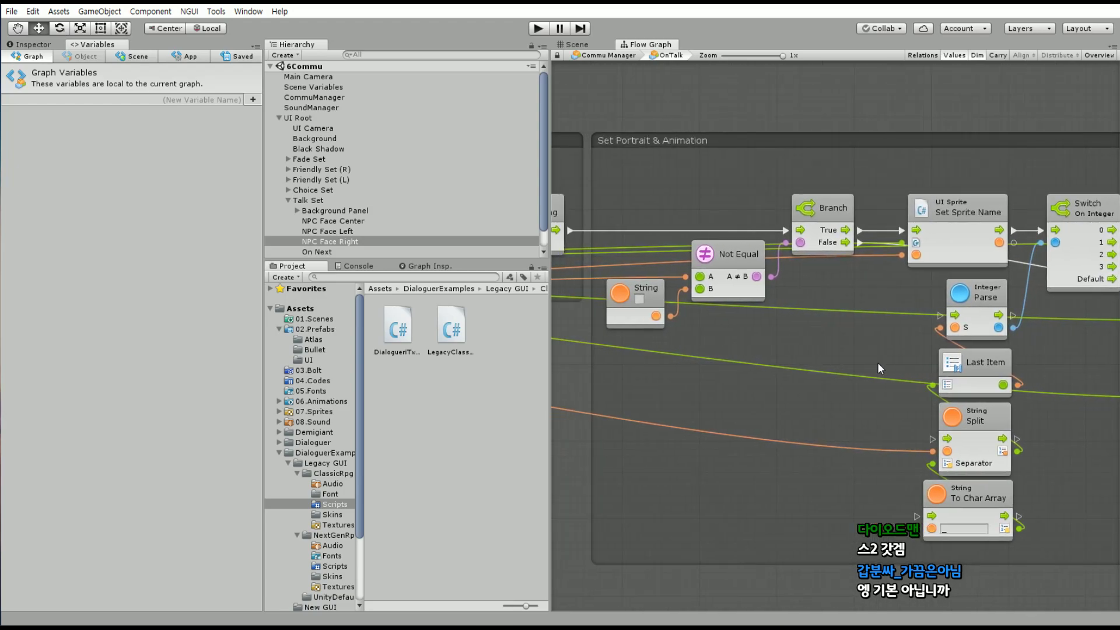
mouse_move(758, 378)
middle_mouse_down()
mouse_move(832, 379)
mouse_move(772, 399)
middle_mouse_up()
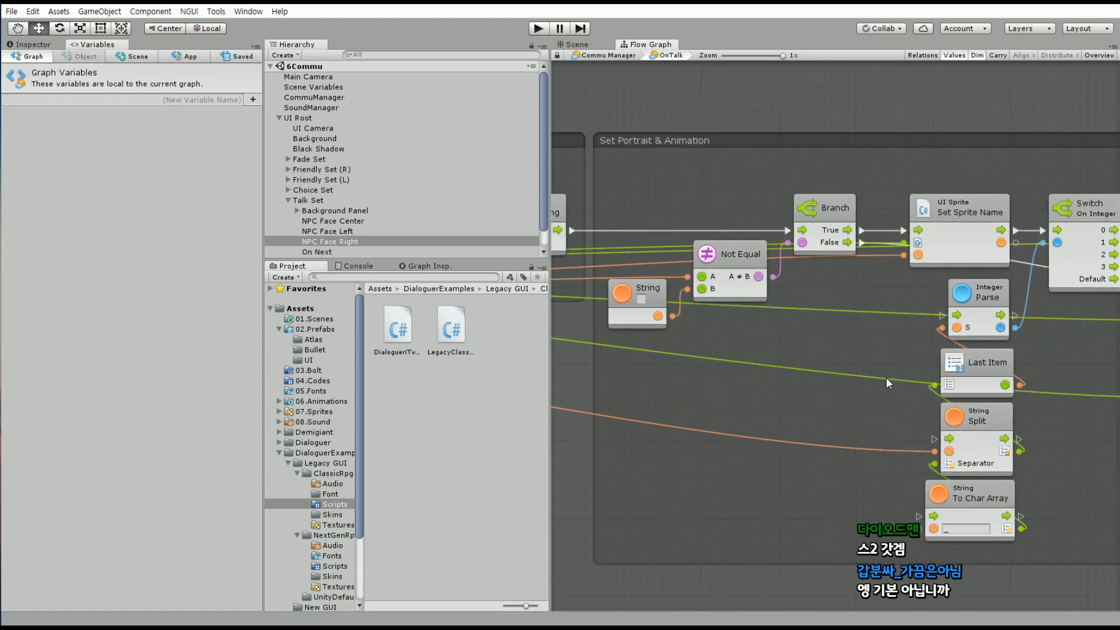
middle_click_drag(887, 380, 716, 384)
mouse_move(964, 426)
middle_mouse_down()
mouse_move(869, 412)
mouse_move(889, 417)
middle_mouse_up()
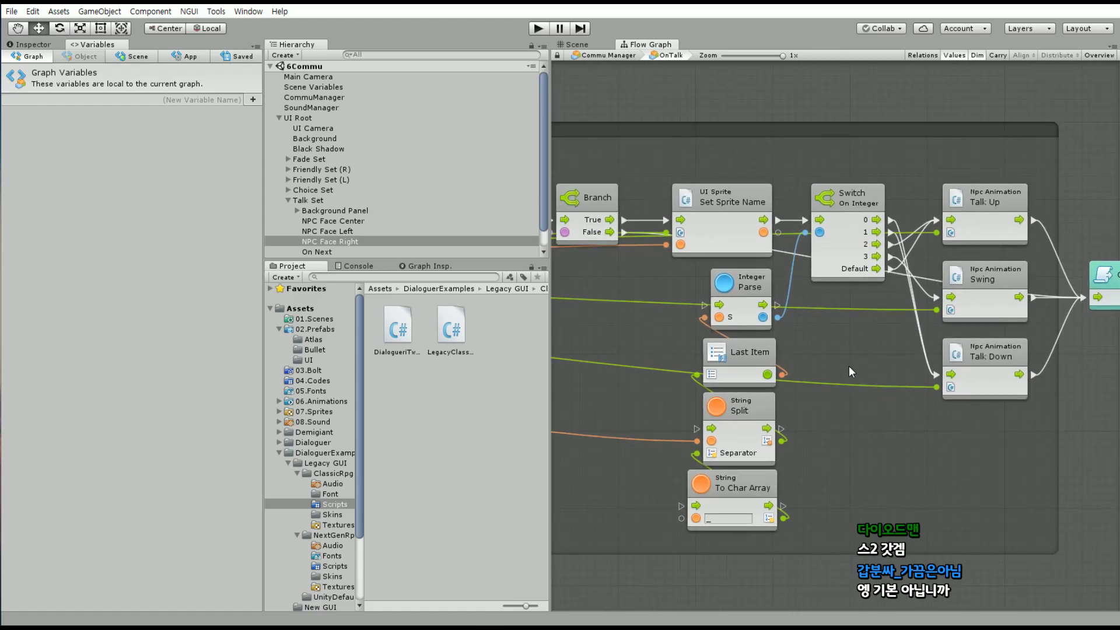
middle_click_drag(853, 374, 945, 386)
middle_click_drag(782, 272, 821, 274)
Duplicate the String node twice, placing the copies below the Set Talk group
middle_click_drag(644, 364, 751, 364)
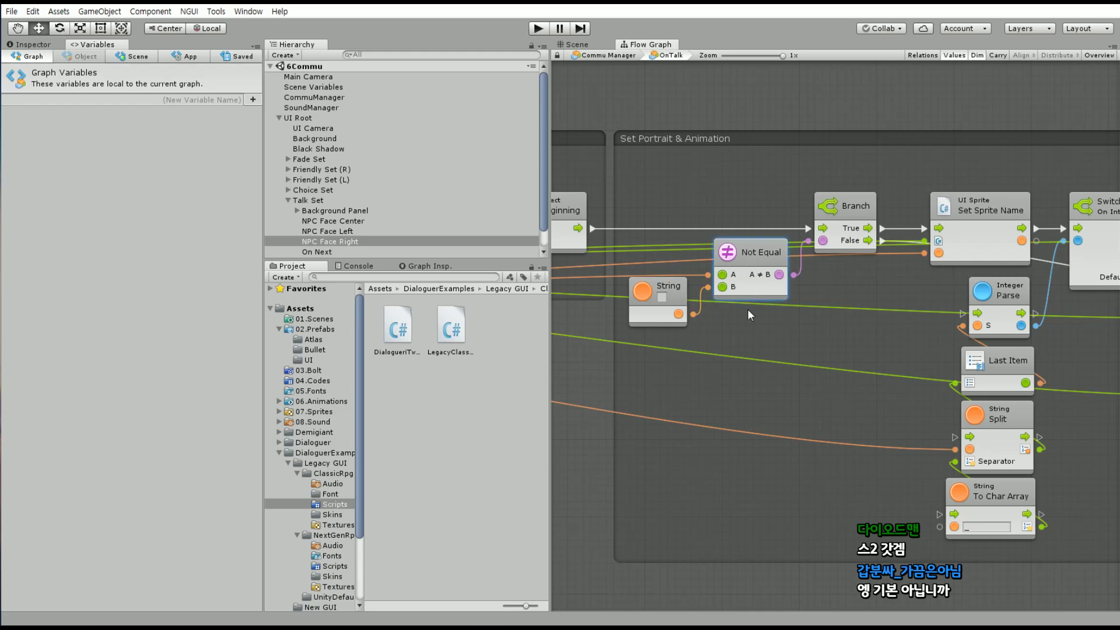
mouse_move(747, 309)
middle_mouse_down()
mouse_move(753, 369)
mouse_move(877, 371)
mouse_move(938, 389)
middle_mouse_up()
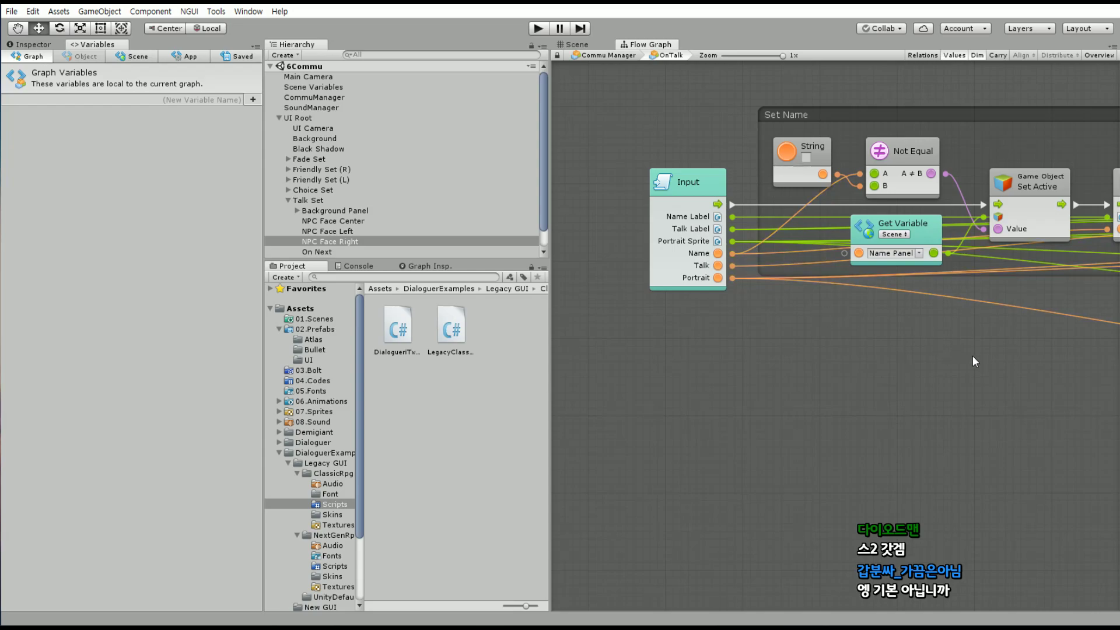
middle_click_drag(972, 357, 657, 375)
mouse_move(790, 400)
middle_mouse_down()
mouse_move(717, 404)
mouse_move(931, 397)
middle_mouse_up()
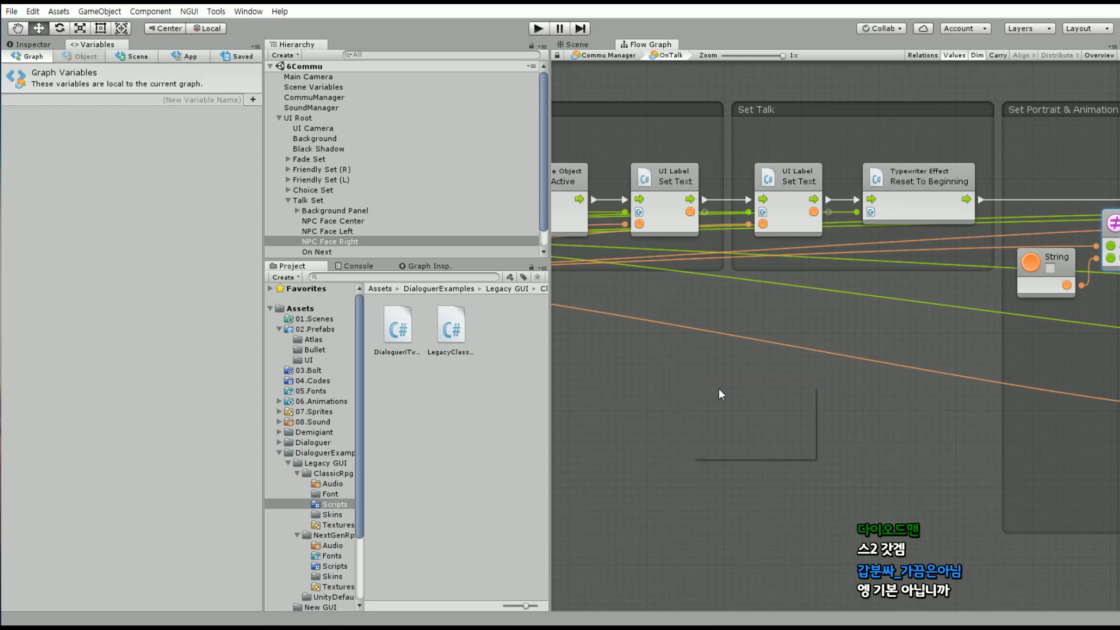
left_click(726, 435)
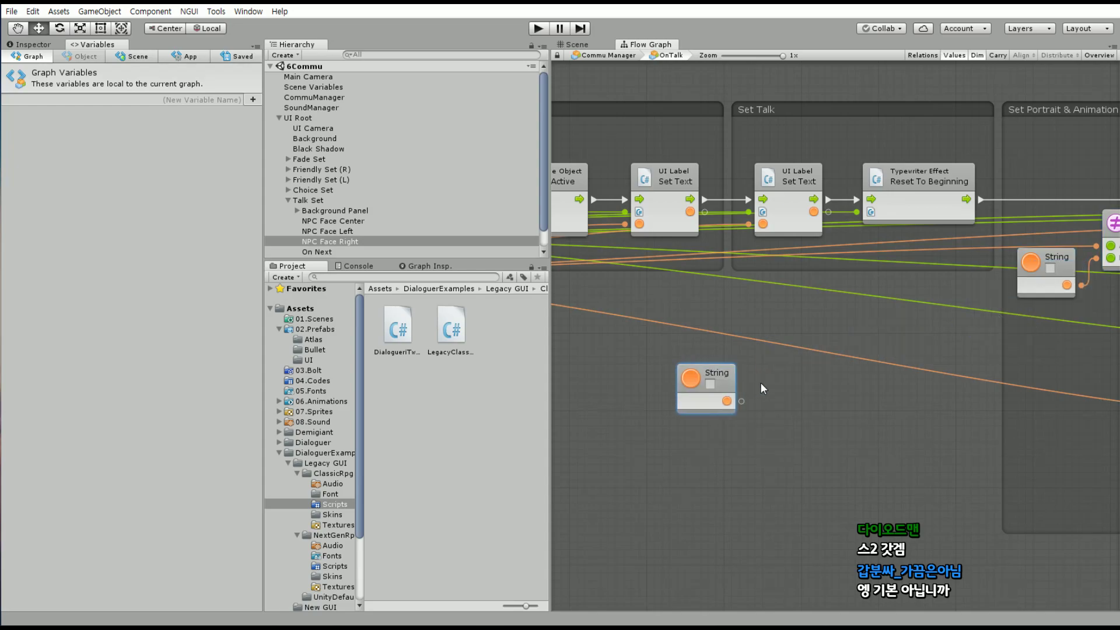
key("ctrl+d")
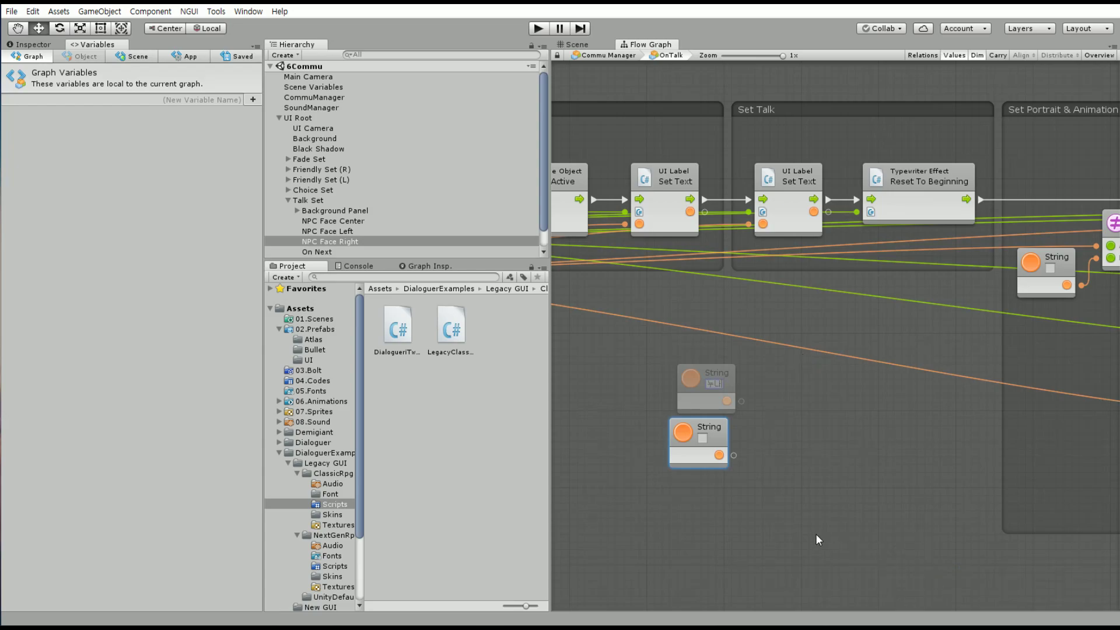
left_click_drag(718, 430, 726, 437)
Set the lower String node's value to 삼촌 and box-select both new nodes
left_click(710, 445)
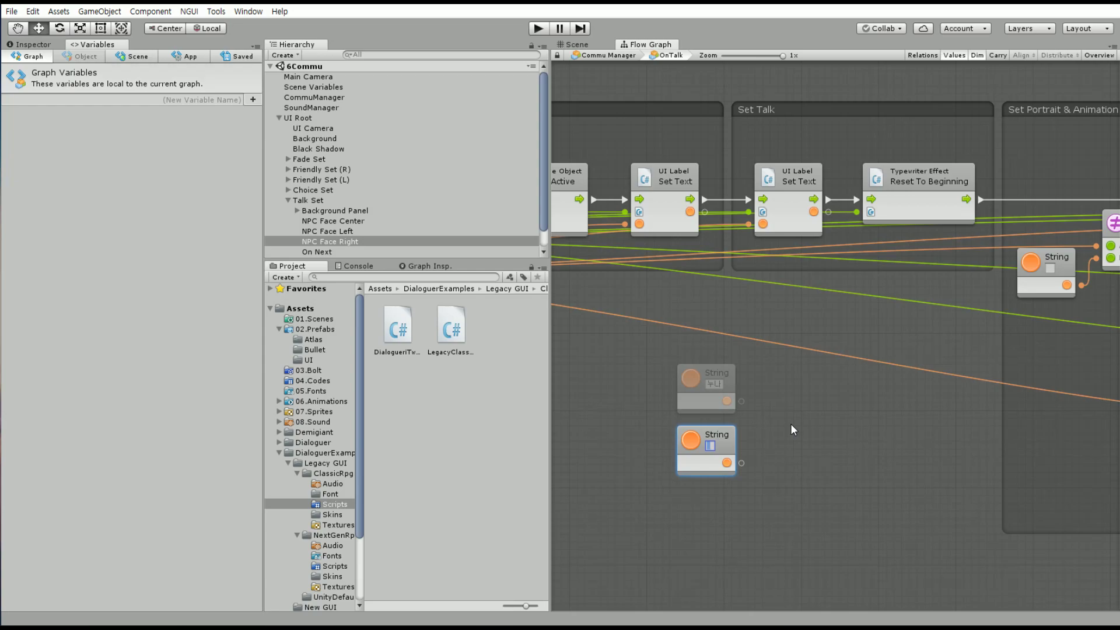
type("삼")
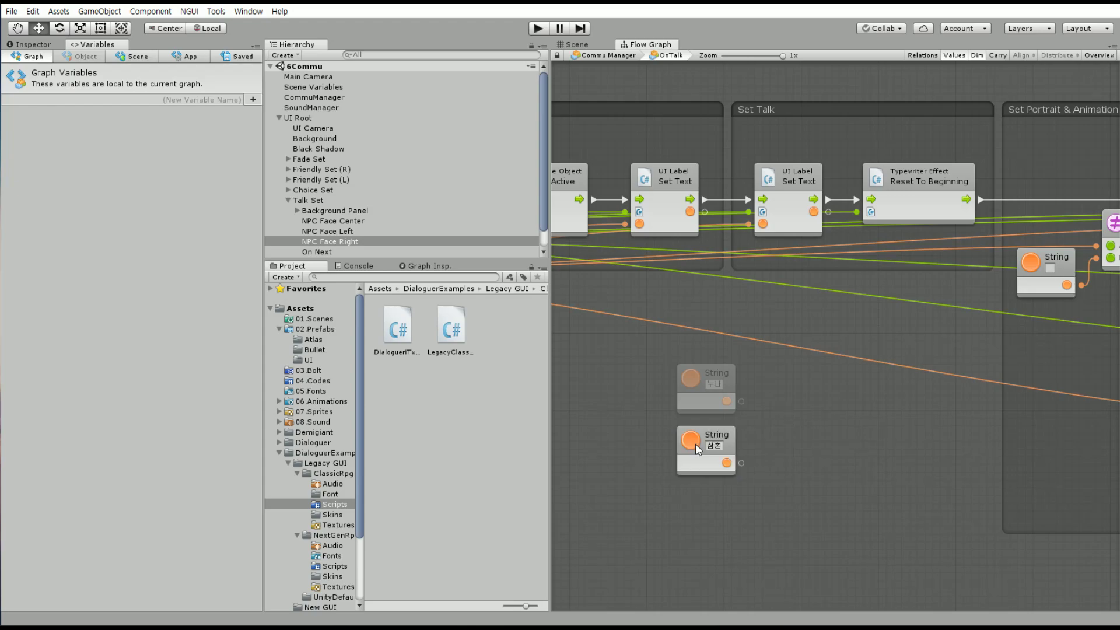
type("촌")
left_click(703, 420)
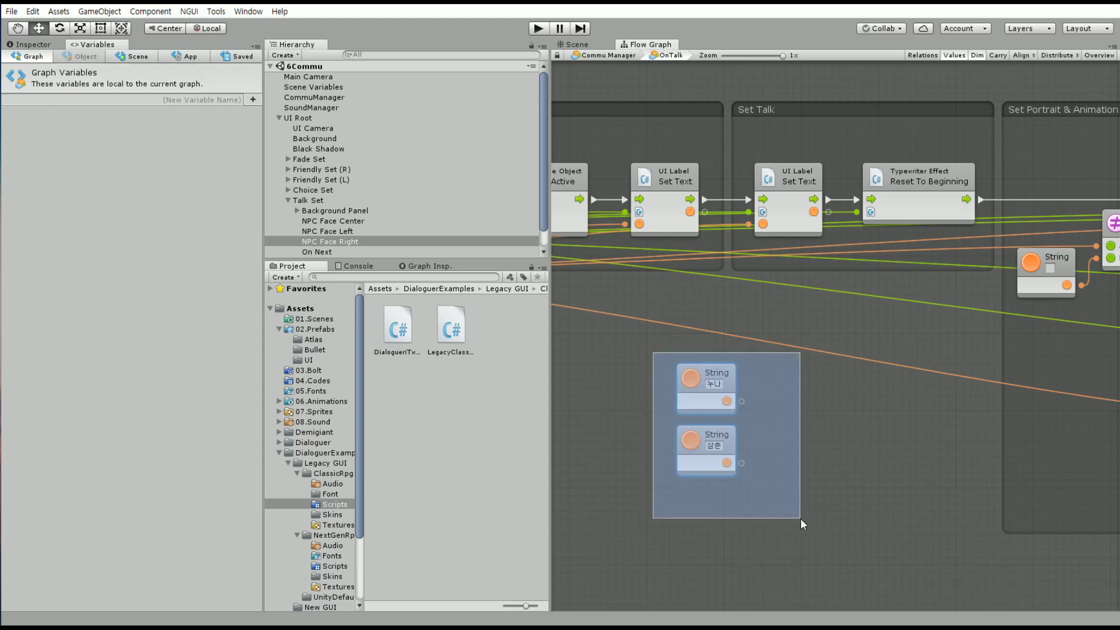
left_click_drag(658, 355, 800, 520)
middle_click_drag(820, 412, 768, 397)
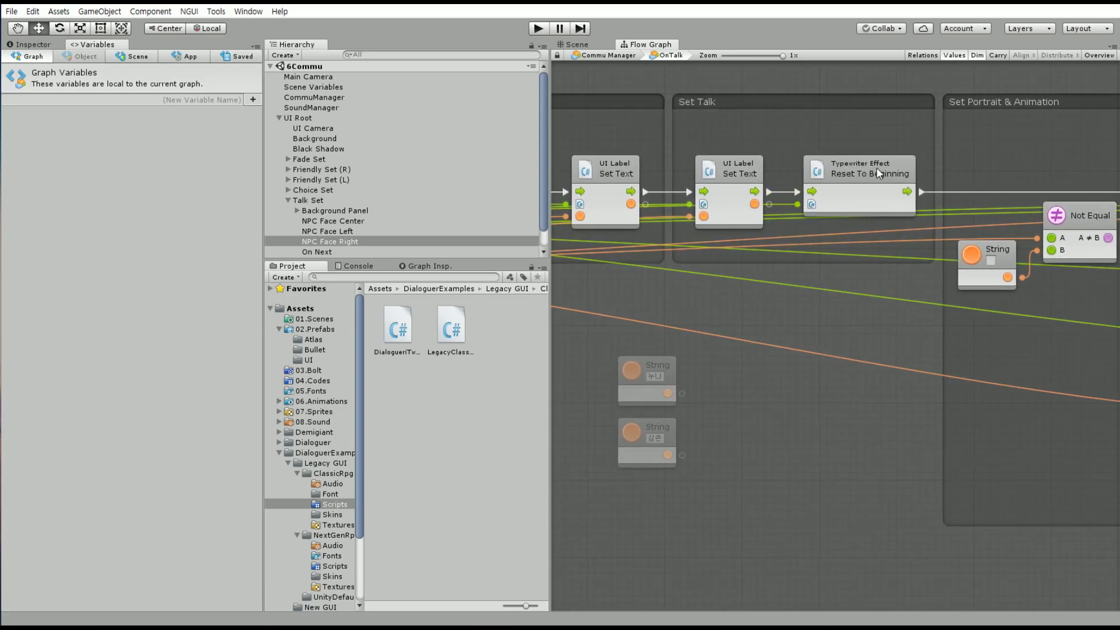
middle_click_drag(877, 323, 833, 305)
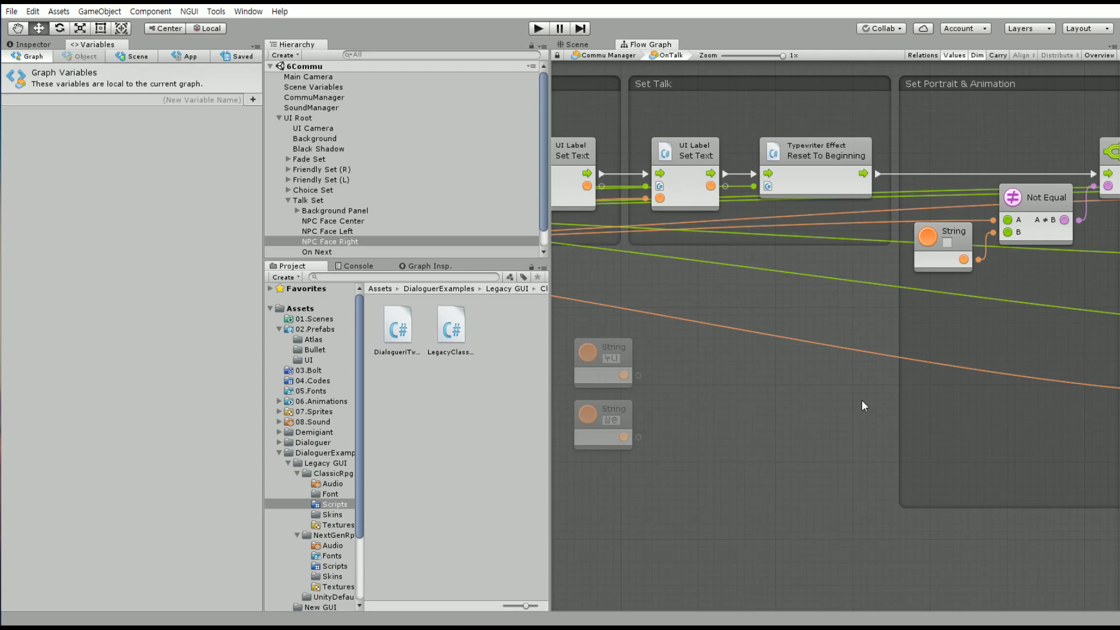
middle_click_drag(862, 400, 740, 375)
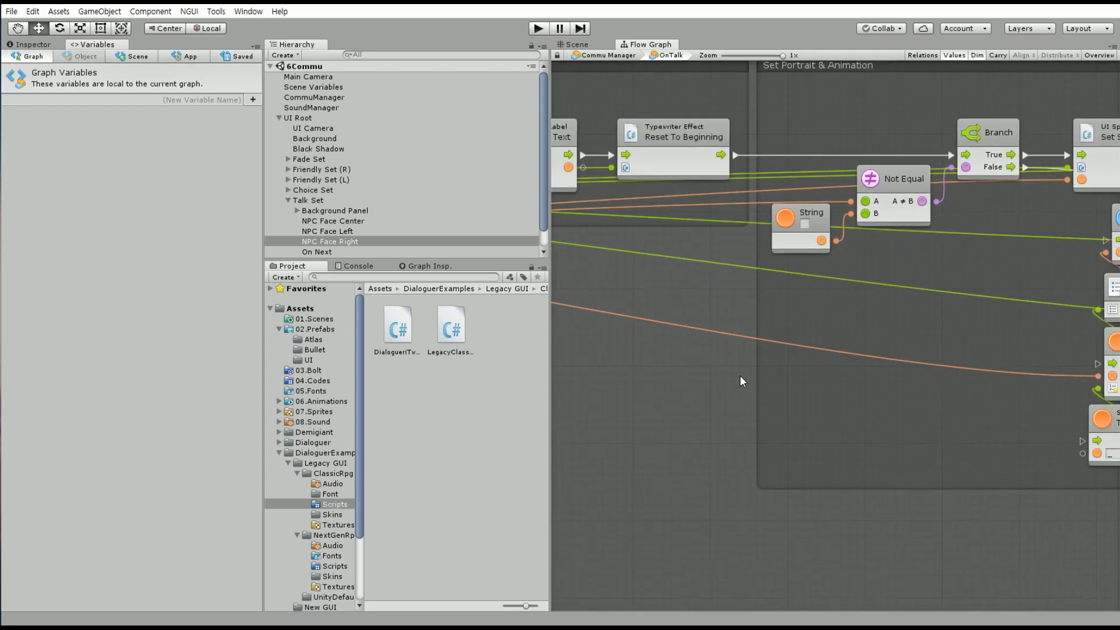
Add a Switch On Integer node from the Control category, then delete it
left_click(809, 213)
middle_click_drag(975, 224, 825, 242)
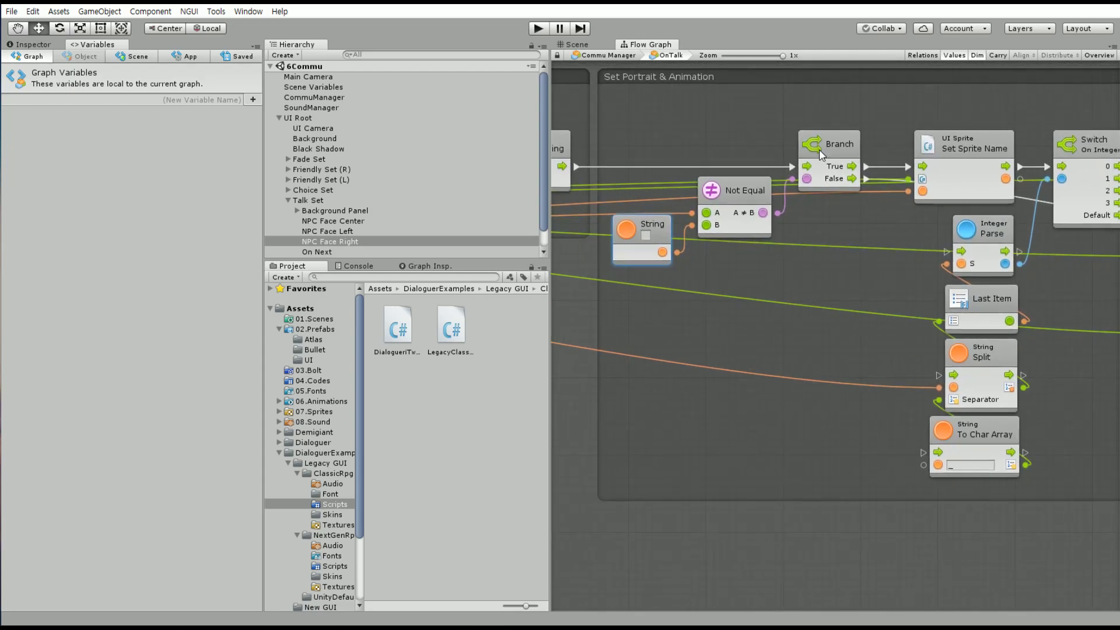
left_click(857, 188)
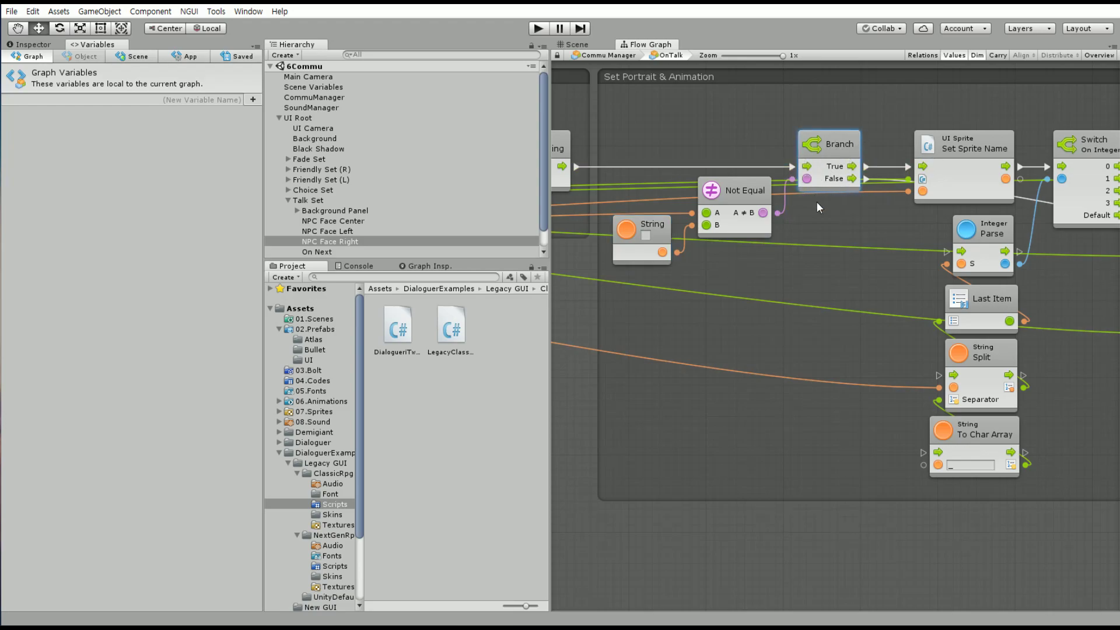
right_click(682, 417)
left_click(729, 432)
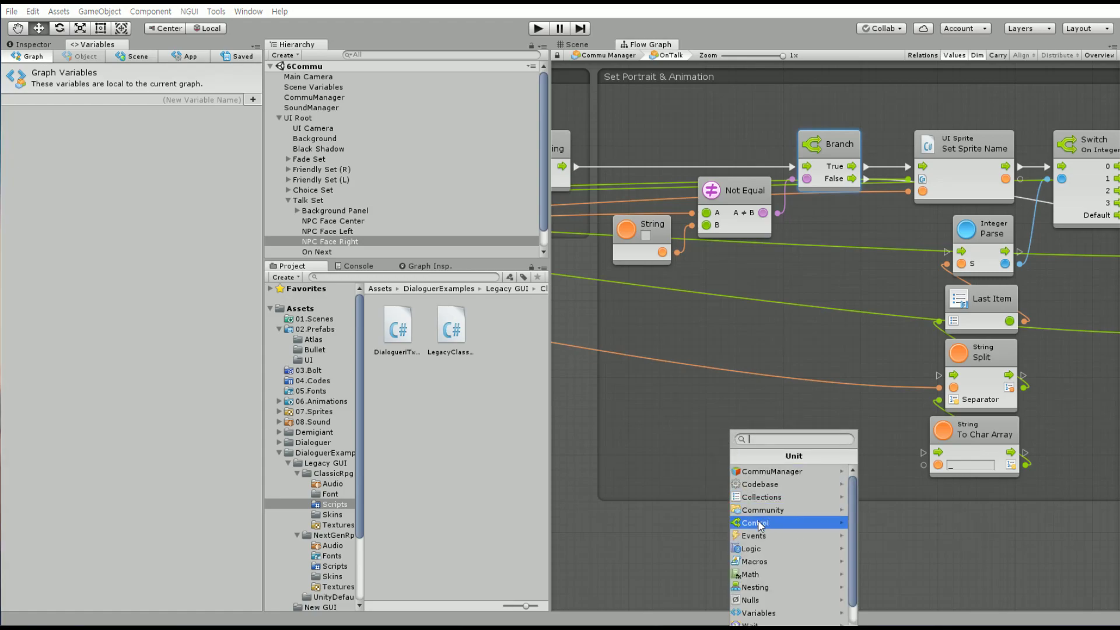
left_click(759, 523)
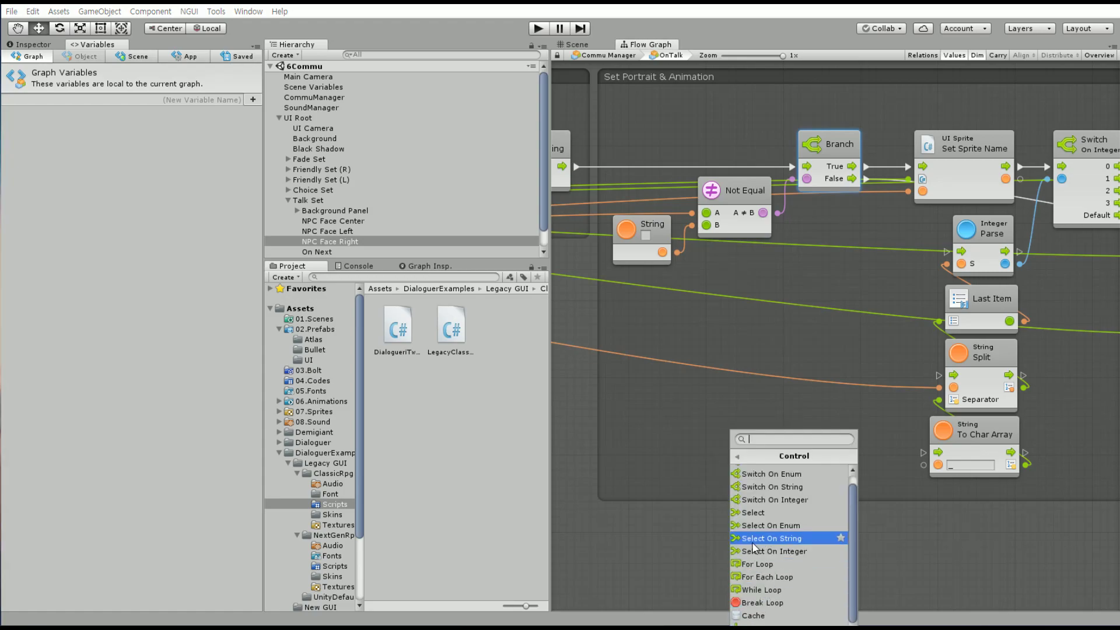
scroll(802, 513, "up", 1)
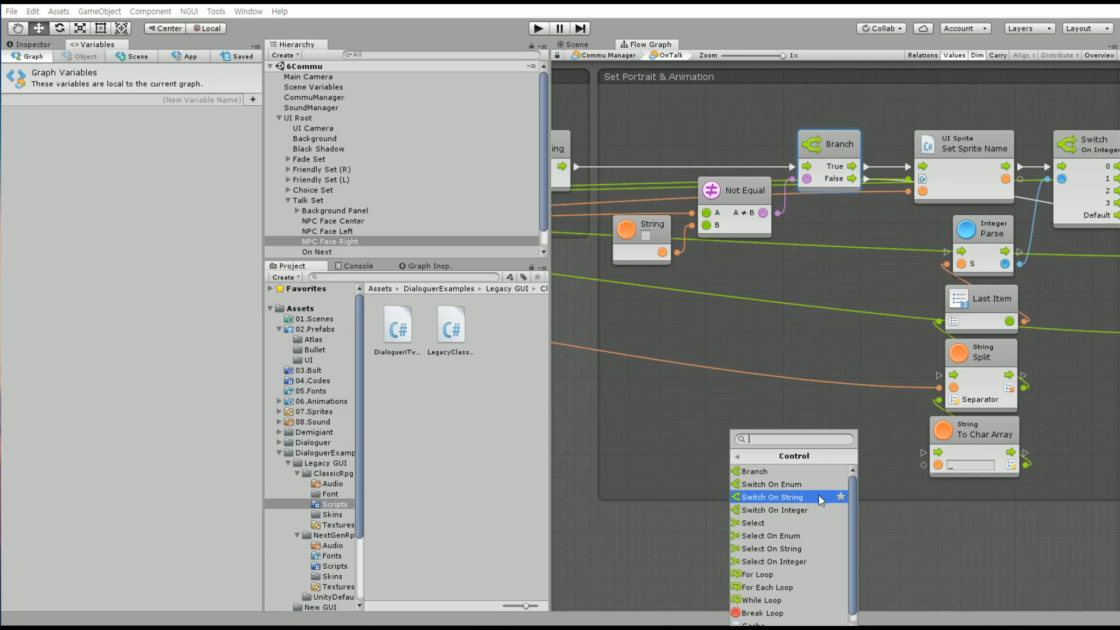
left_click(804, 510)
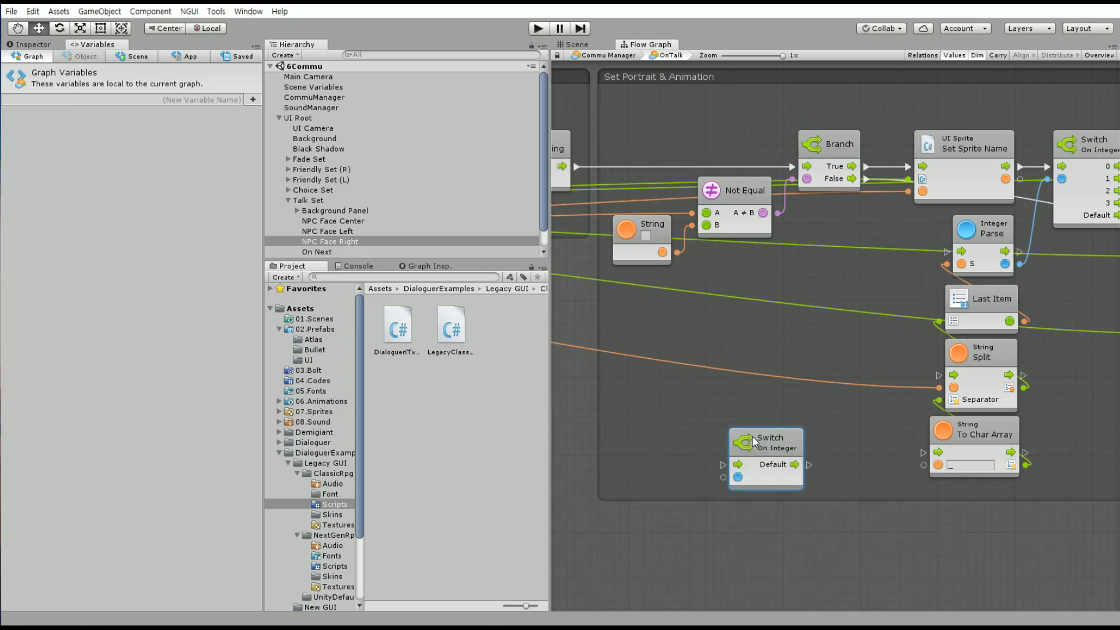
key("Delete")
Add a Switch On String node from the Control category to the portrait group
right_click(700, 399)
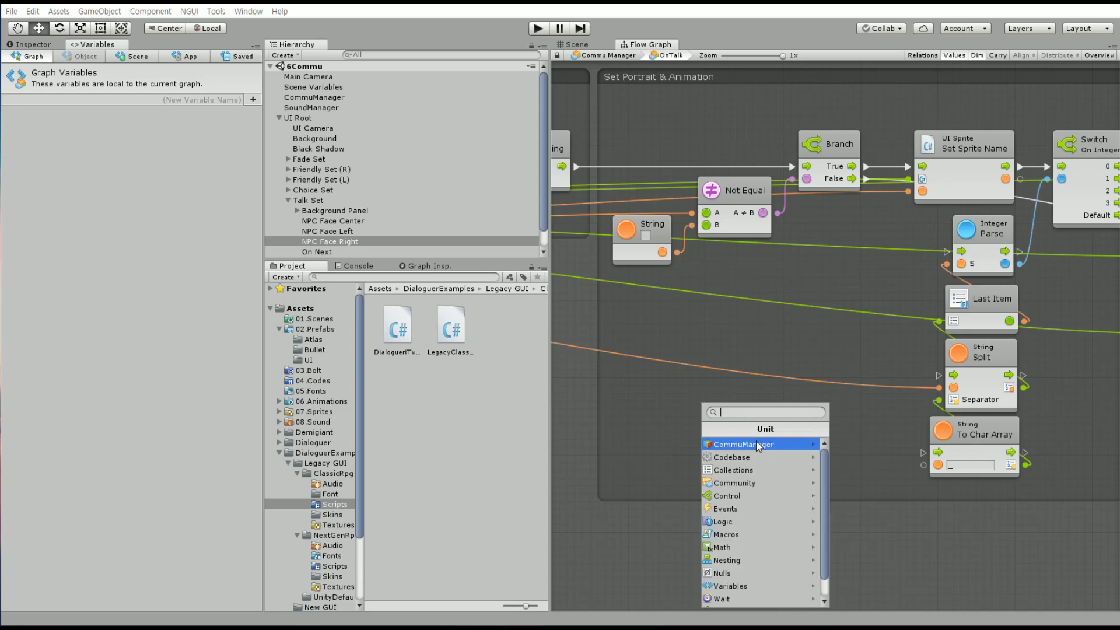
left_click(758, 470)
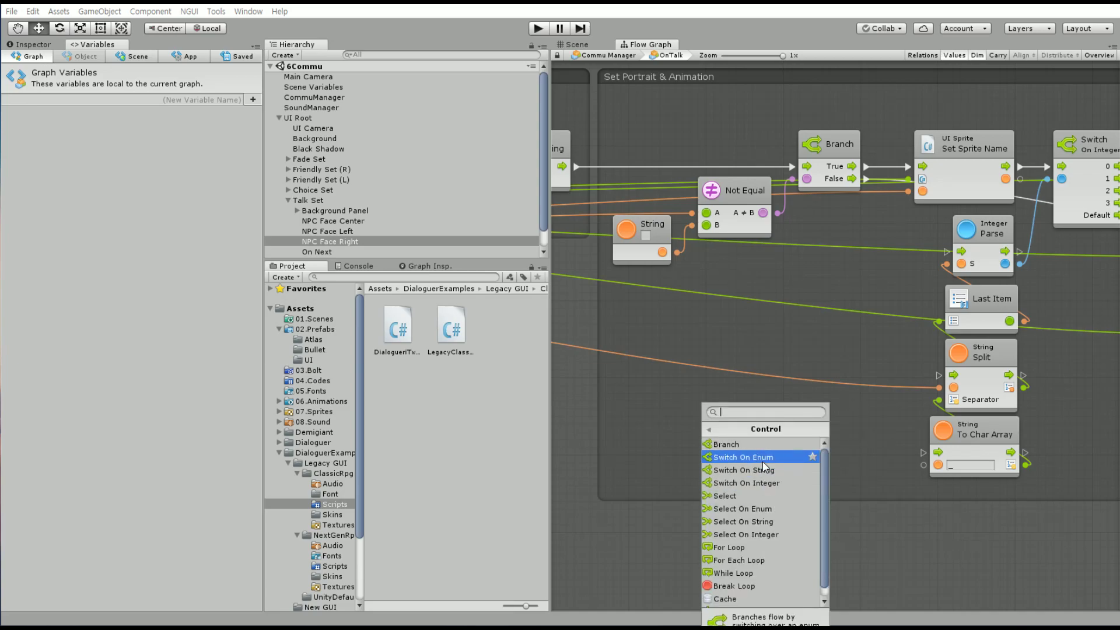
left_click(774, 471)
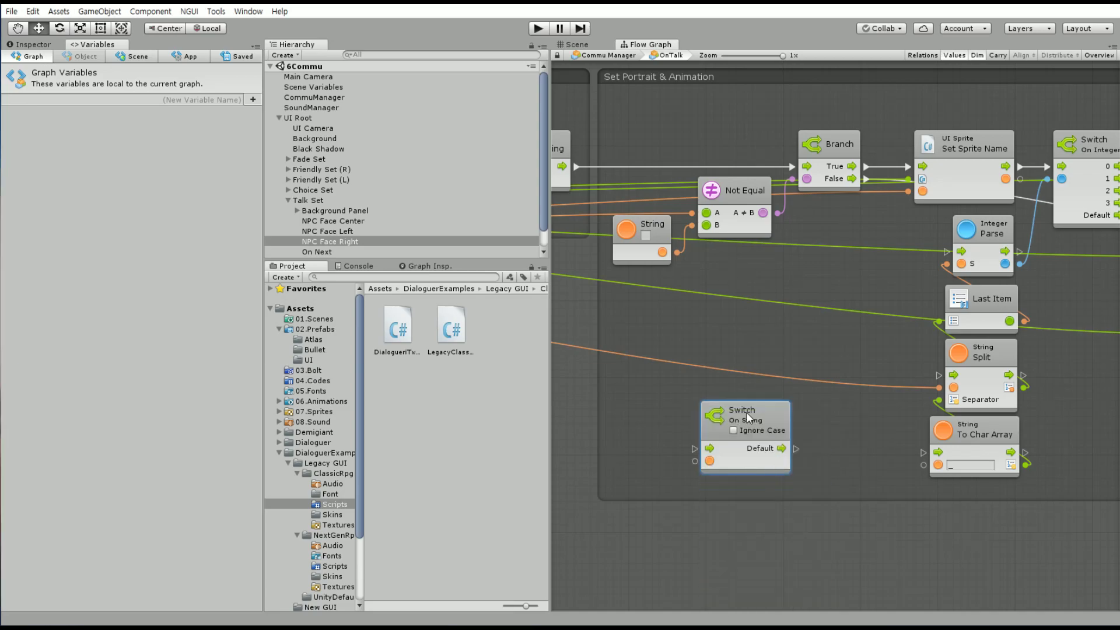
left_click(435, 265)
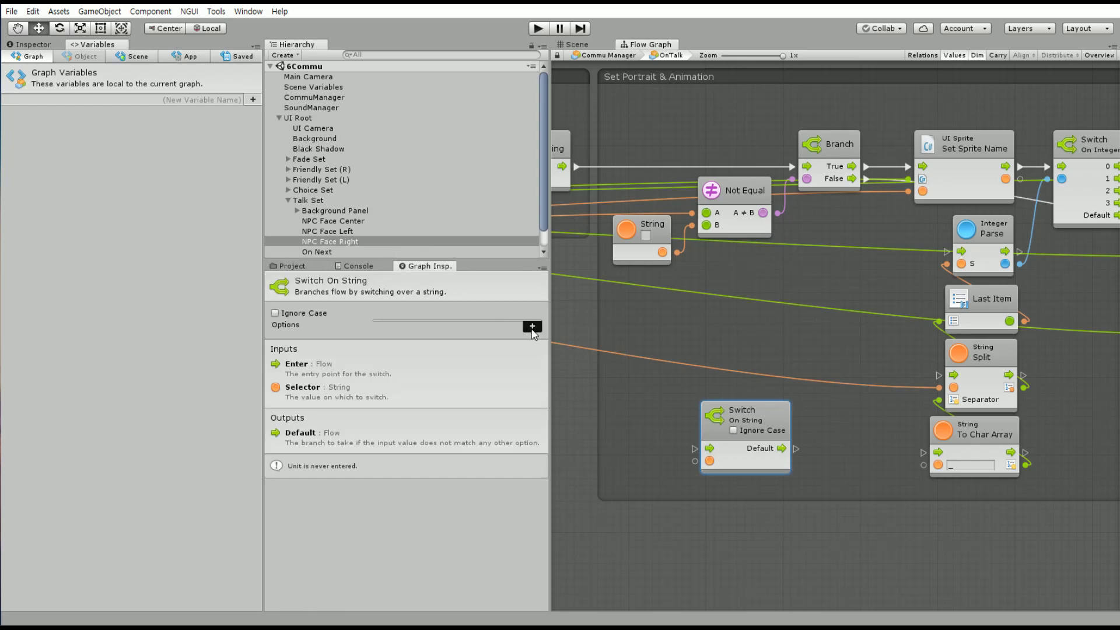
Add four option rows to the Switch On String node
left_click(532, 325)
left_click(532, 340)
left_click(532, 353)
left_click(532, 366)
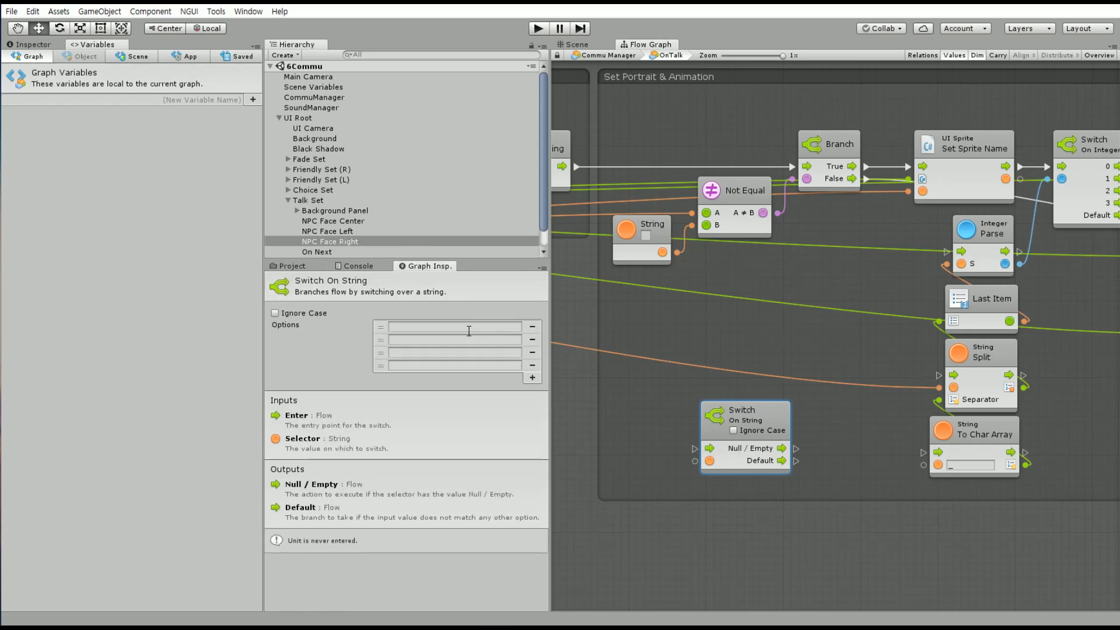
Enter 누나 and 삼촌 as options, keep a blank row, and remove the surplus fourth row
left_click(511, 325)
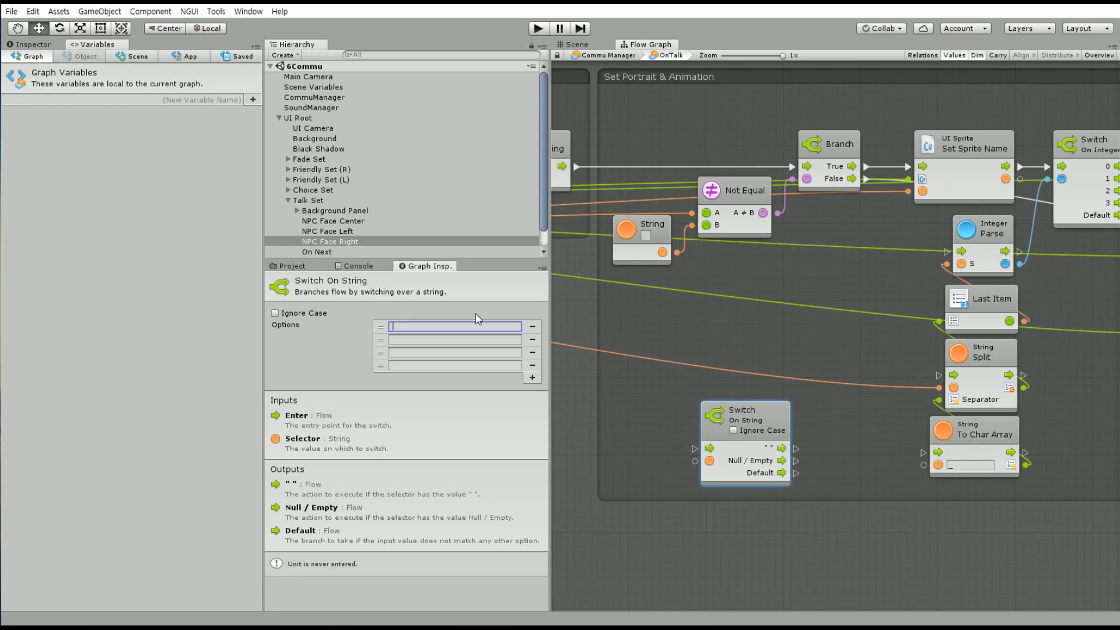
key("BackSpace")
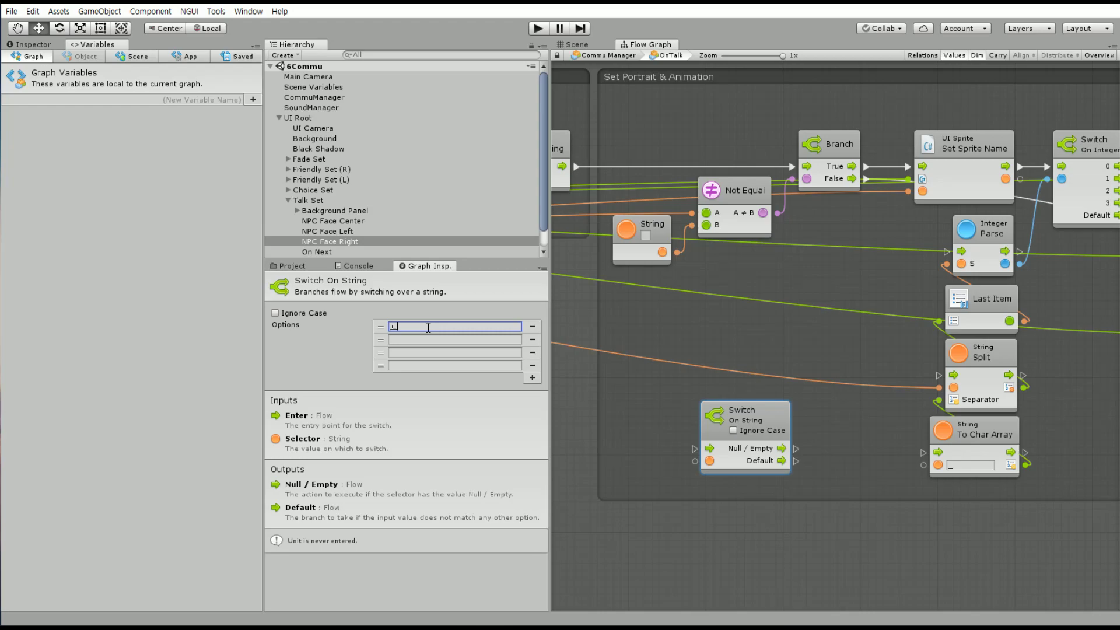
type("나")
left_click(412, 338)
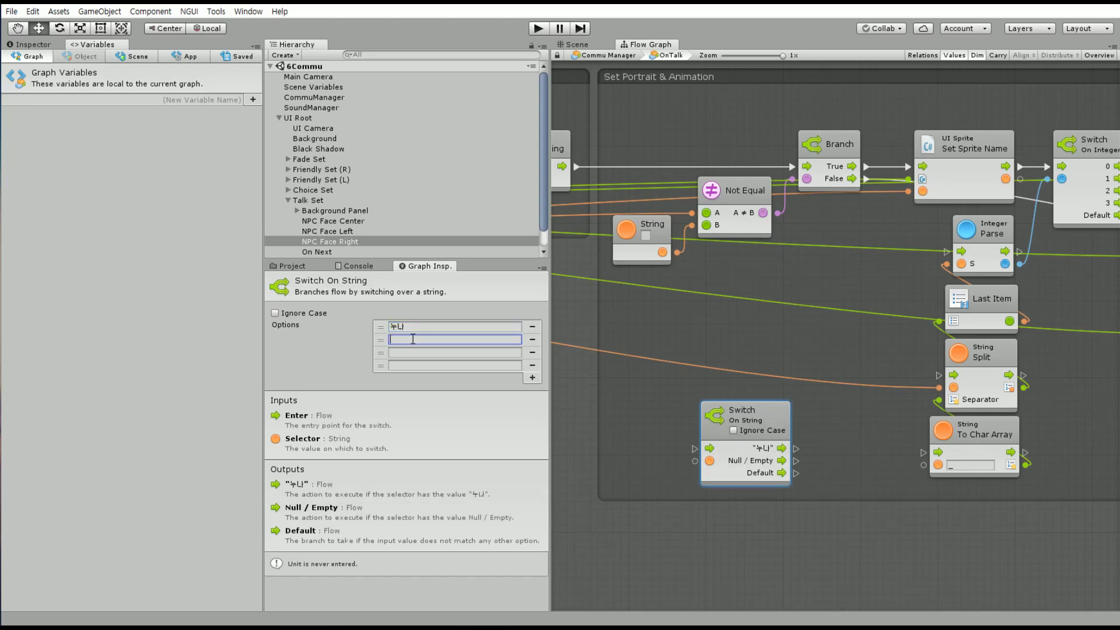
type("삼")
type("초")
key("Return")
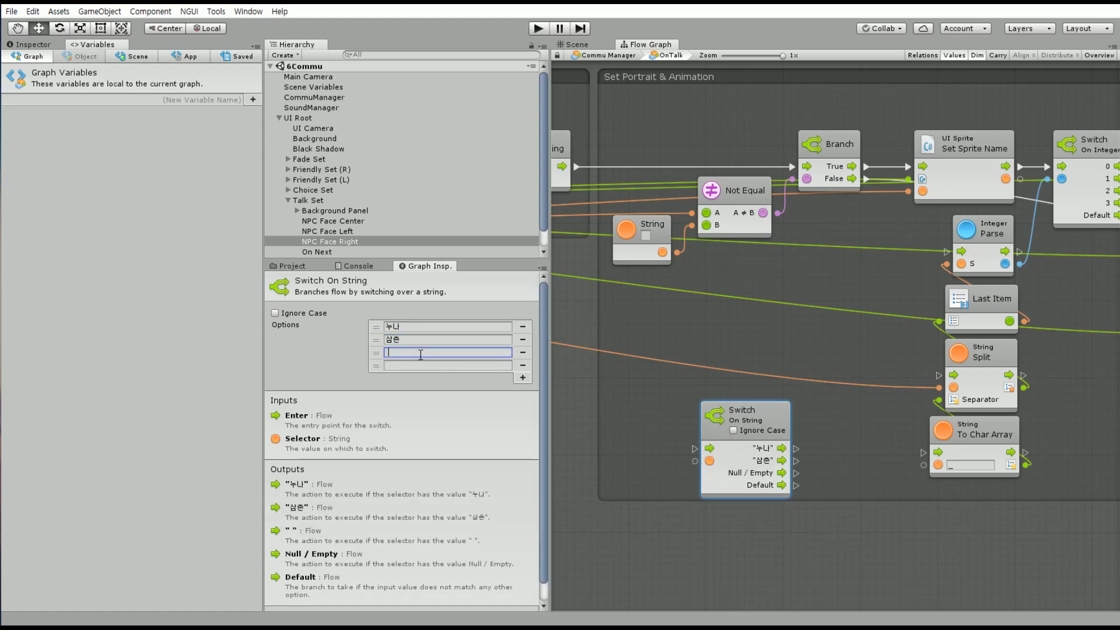
left_click(523, 367)
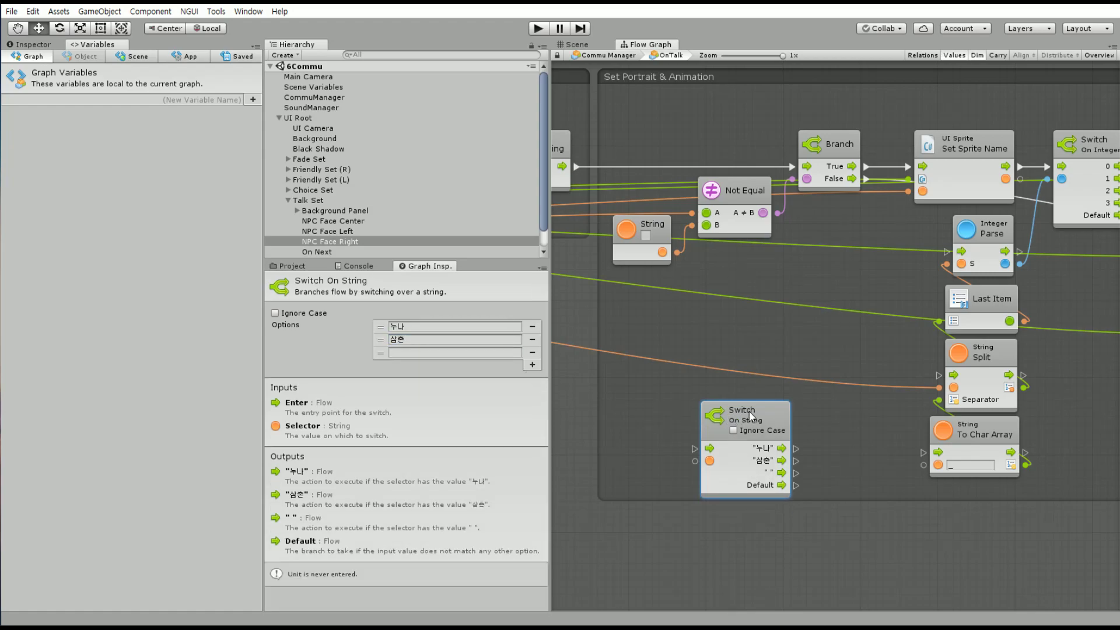
left_click_drag(751, 412, 732, 319)
Feed Typewriter Reset To Beginning into the switch's Enter and move the Branch node aside
scroll(748, 375, "right", 4)
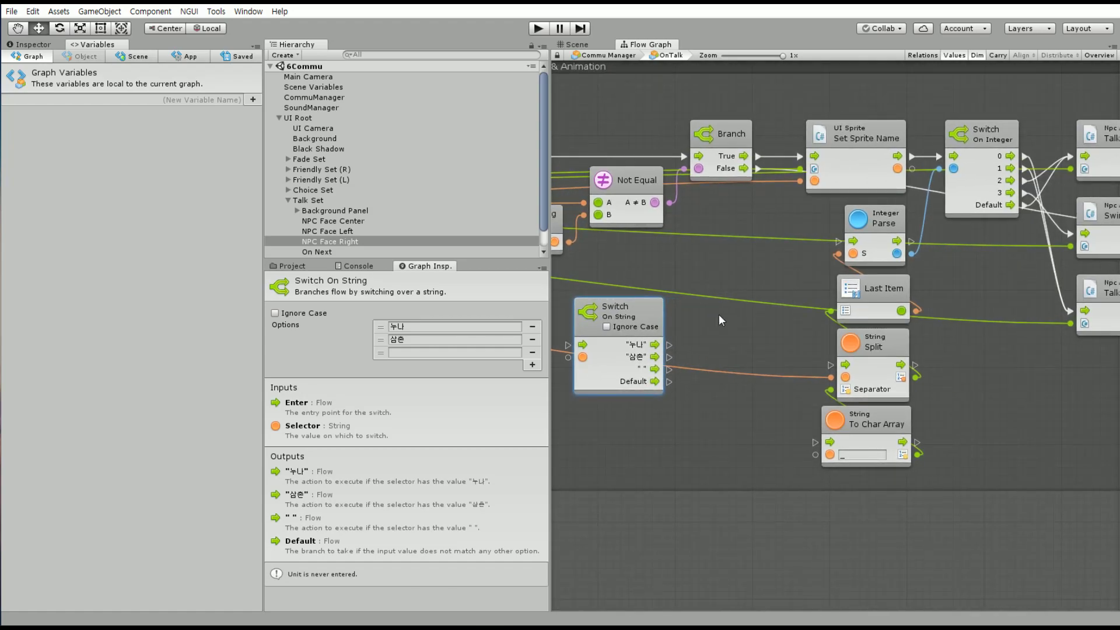
scroll(747, 312, "left", 3)
scroll(746, 311, "up", 1)
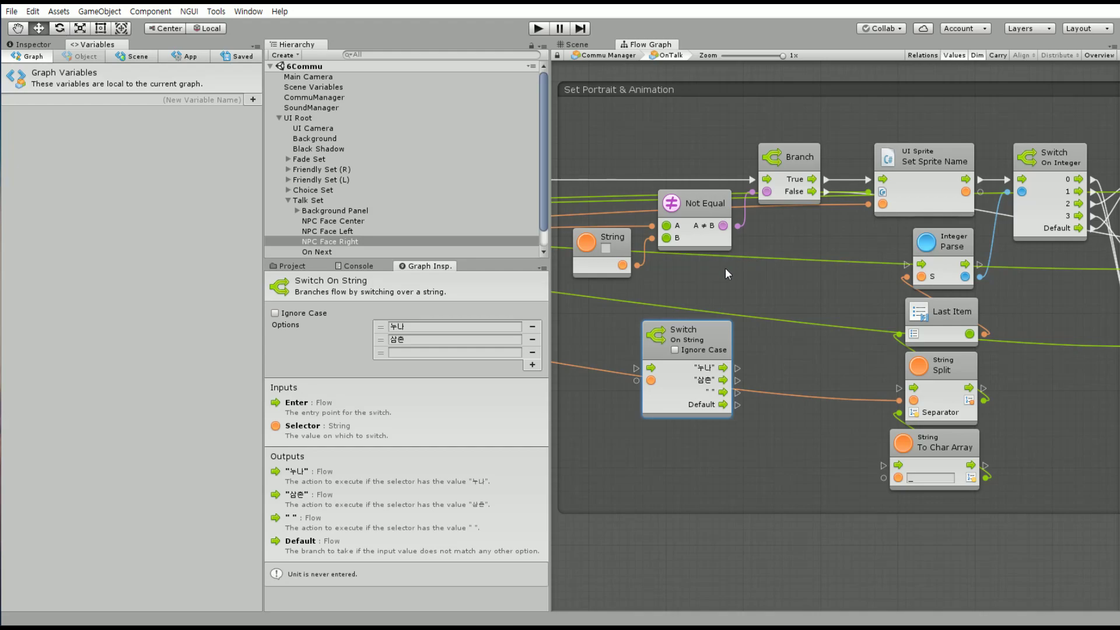
scroll(732, 228, "left", 6)
scroll(732, 227, "up", 1)
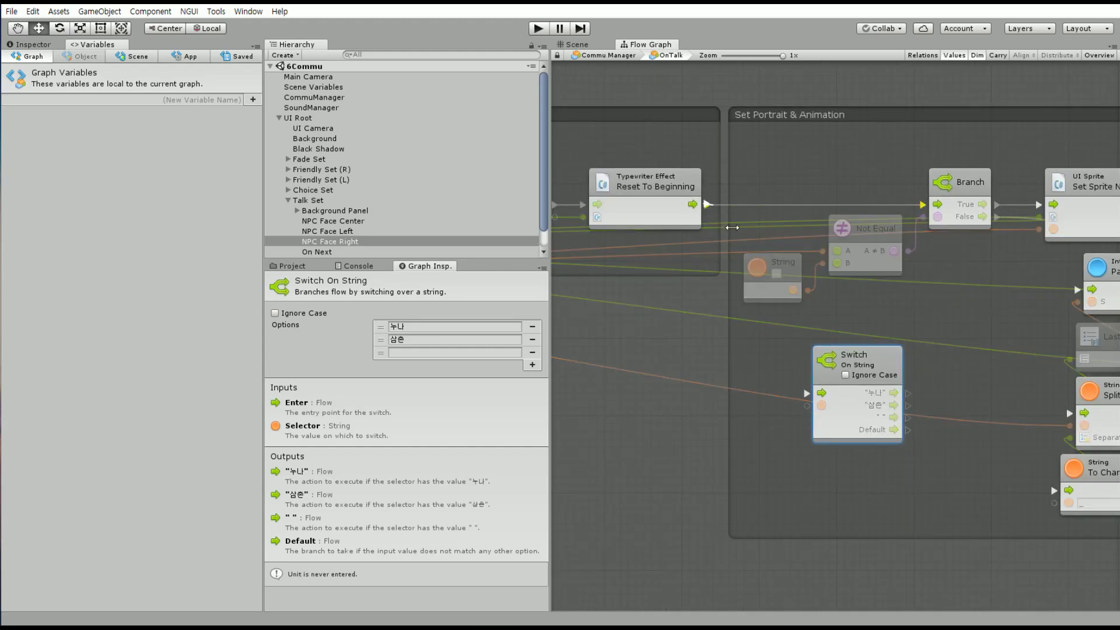
left_click_drag(707, 204, 807, 392)
scroll(757, 318, "right", 6)
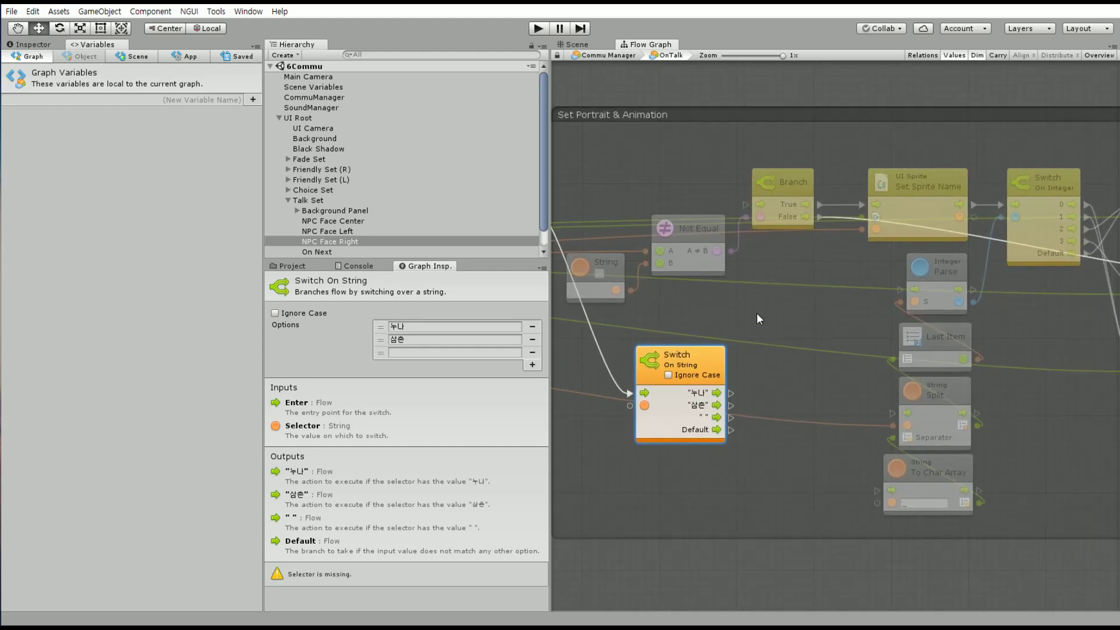
left_click_drag(798, 181, 804, 89)
Wire switch Default to Set Sprite Name and the blank output to Output; disconnect Branch's True/False
scroll(796, 324, "down", 4, "ctrl")
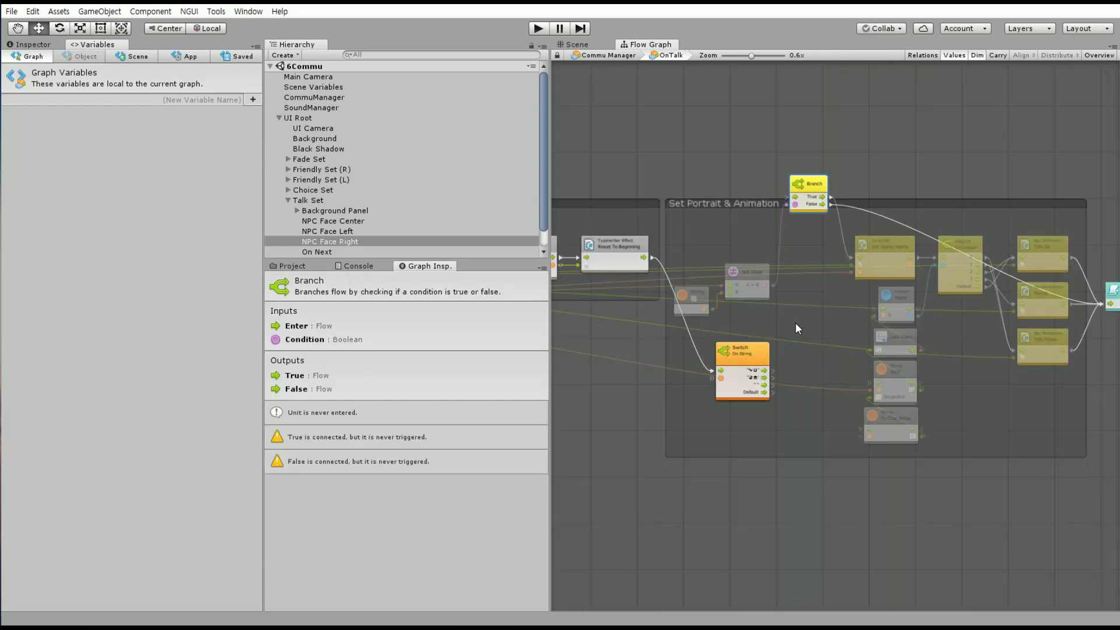
scroll(663, 349, "up", 4, "ctrl")
scroll(708, 377, "down", 2, "ctrl")
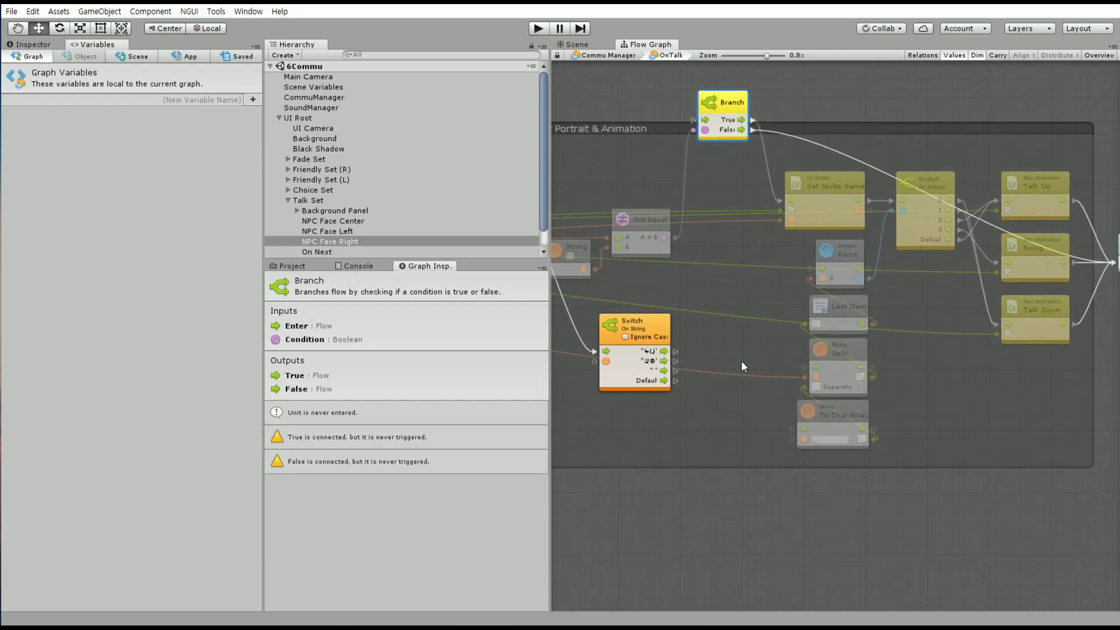
left_click_drag(644, 401, 750, 221)
right_click(722, 141)
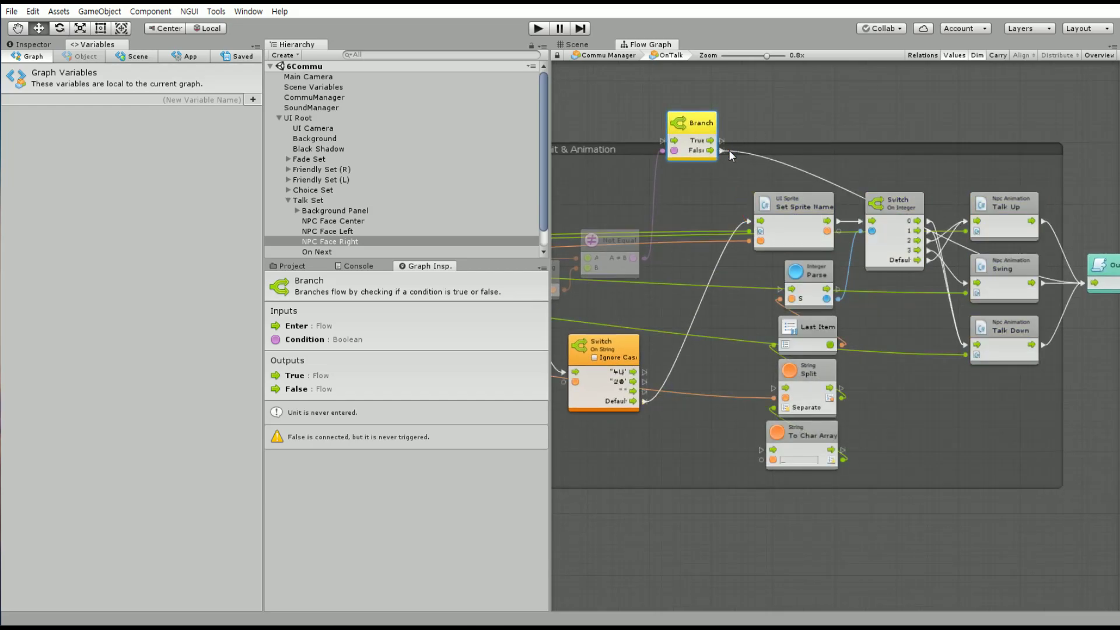
right_click(721, 151)
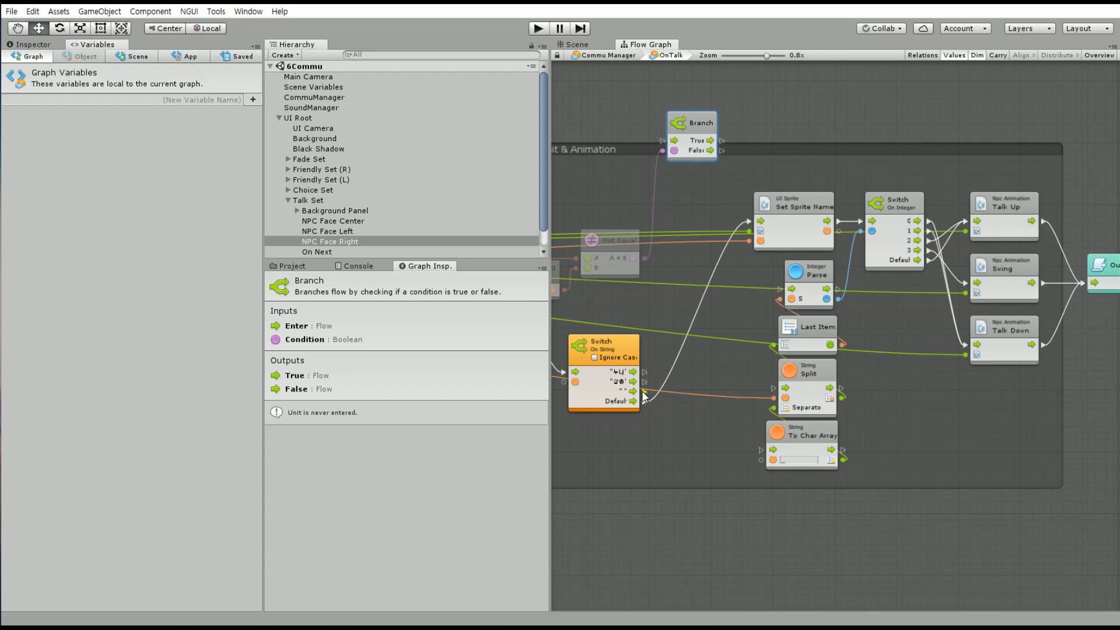
left_click_drag(644, 391, 1084, 282)
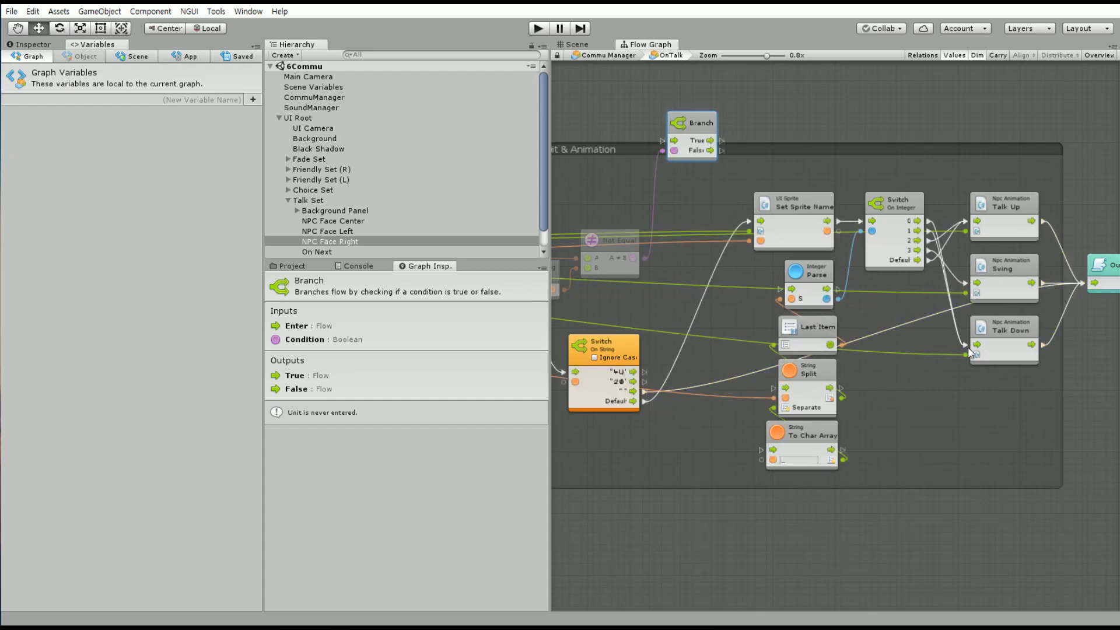
left_click(606, 344)
middle_click_drag(693, 338, 747, 307)
left_click_drag(724, 356, 805, 214)
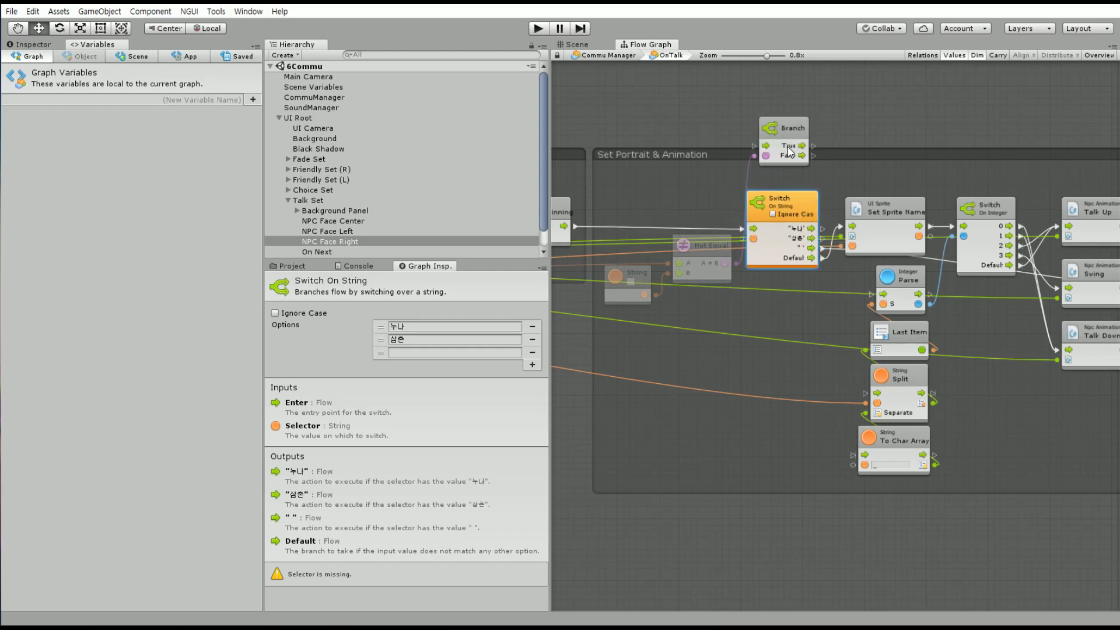
left_click(807, 133)
Delete the unused Branch and Not Equal nodes
key("Delete")
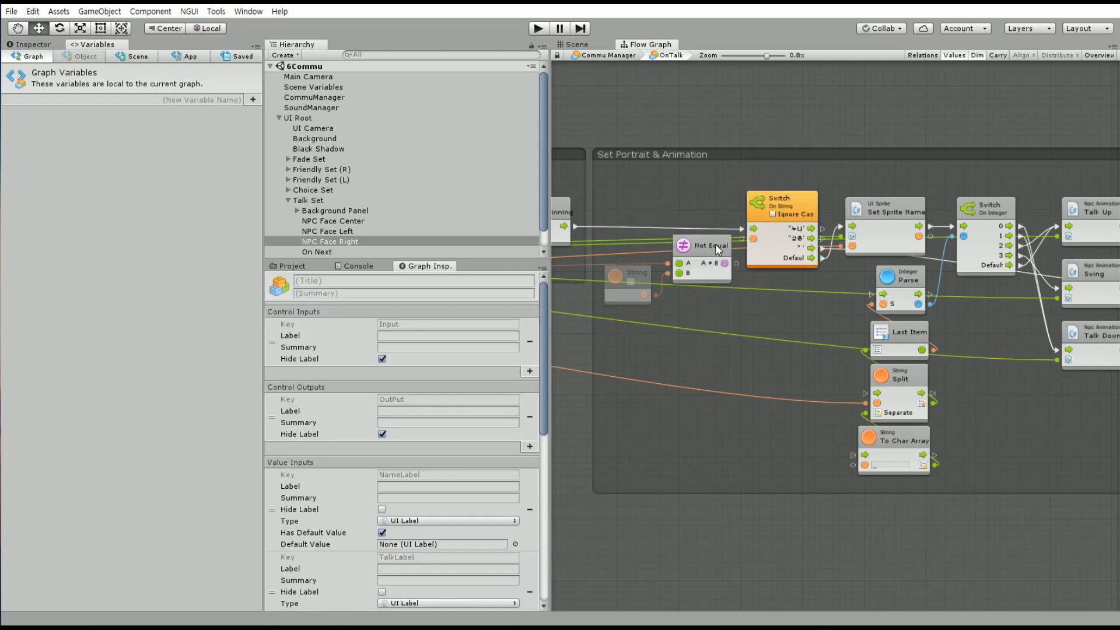
left_click(703, 246)
key("Delete")
left_click(642, 279)
left_click(659, 294)
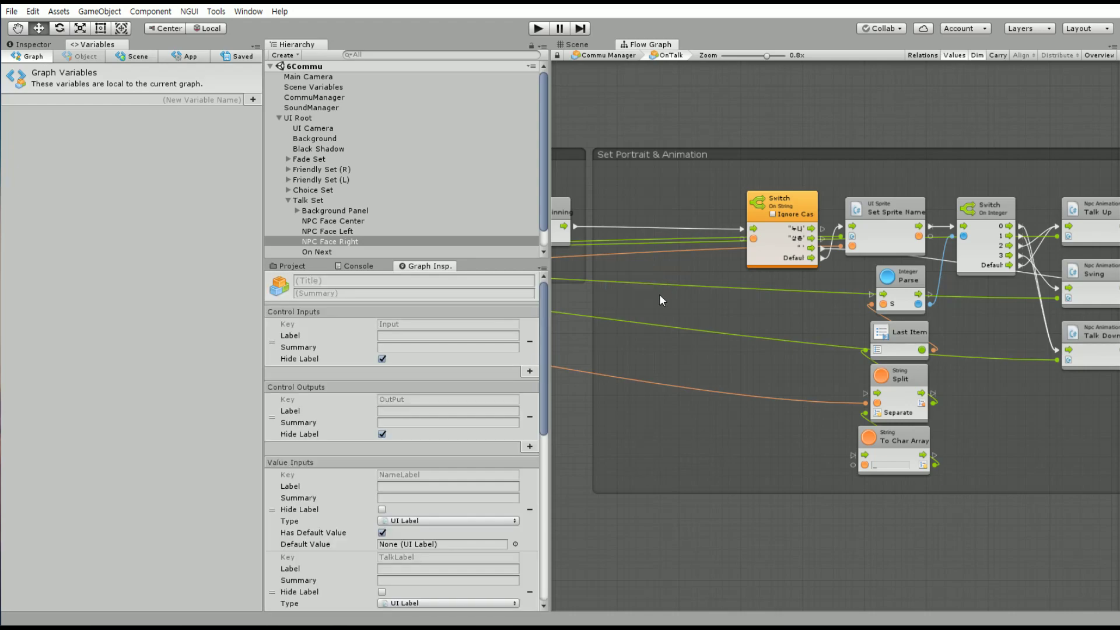
Pan from the Input node across the Talk and Portrait groups to check the wiring
middle_click_drag(660, 294, 906, 288)
scroll(707, 308, "down", 3)
scroll(615, 307, "up", 3)
middle_click_drag(615, 306, 688, 329)
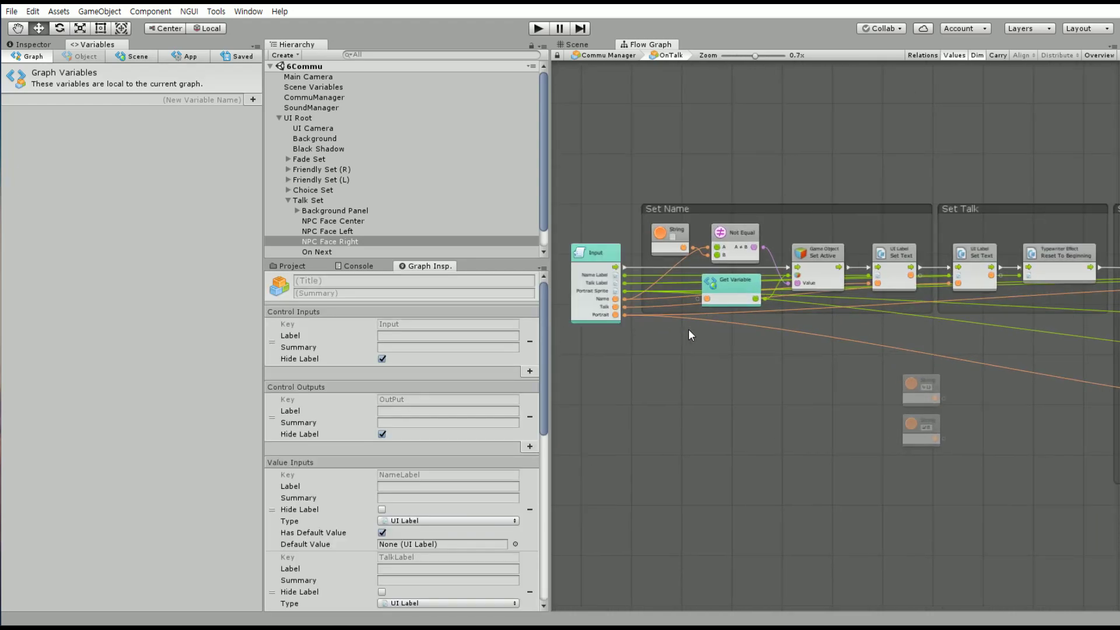
scroll(613, 323, "up", 3)
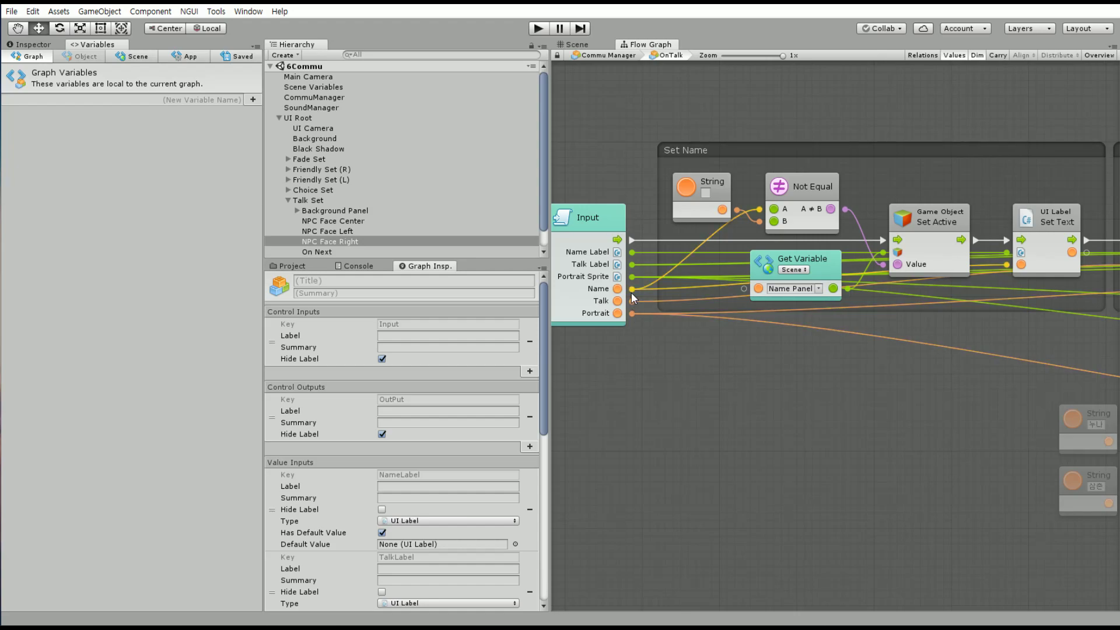
middle_click_drag(920, 330, 610, 333)
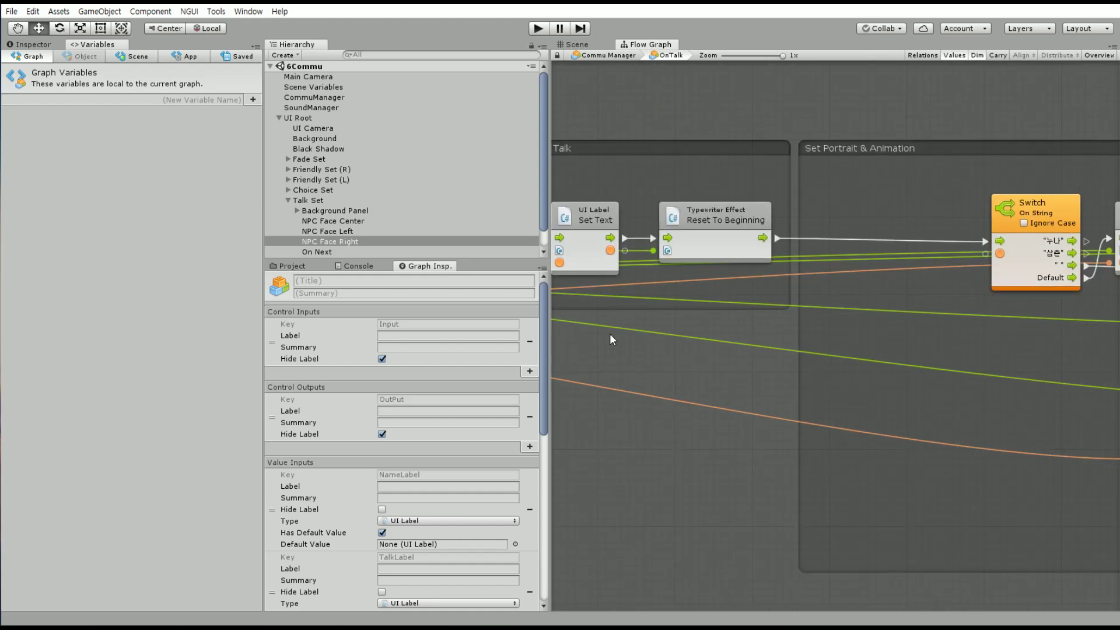
middle_click_drag(1036, 308, 749, 325)
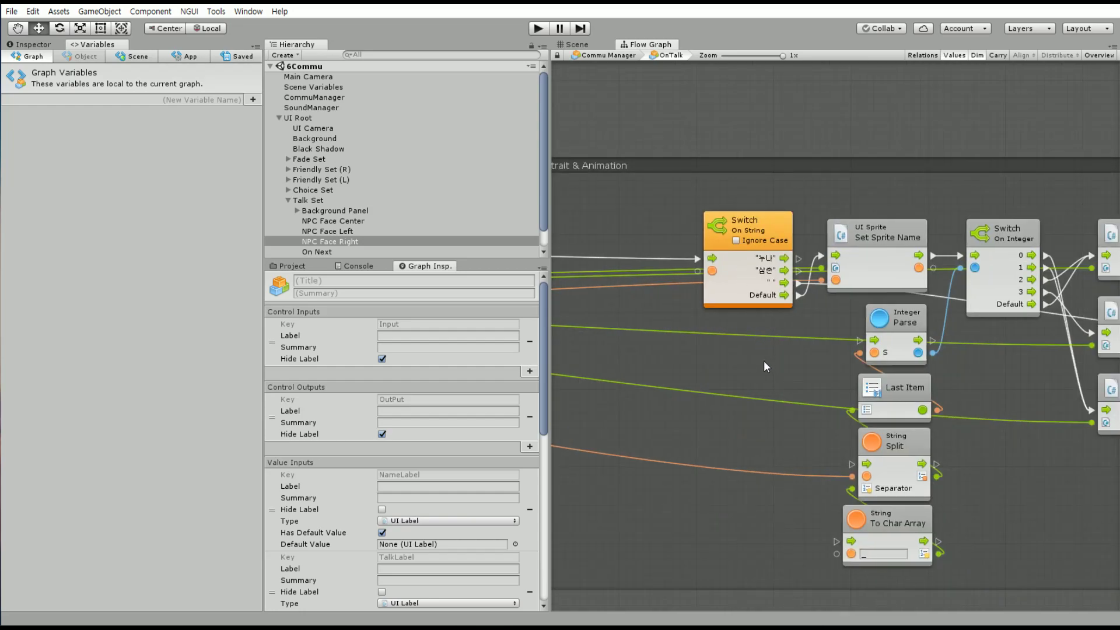
mouse_move(655, 375)
middle_mouse_down()
mouse_move(616, 362)
mouse_move(744, 380)
mouse_move(908, 331)
middle_mouse_up()
Move the Switch On String node further left and add a fourth, empty option row
middle_click_drag(642, 335, 800, 348)
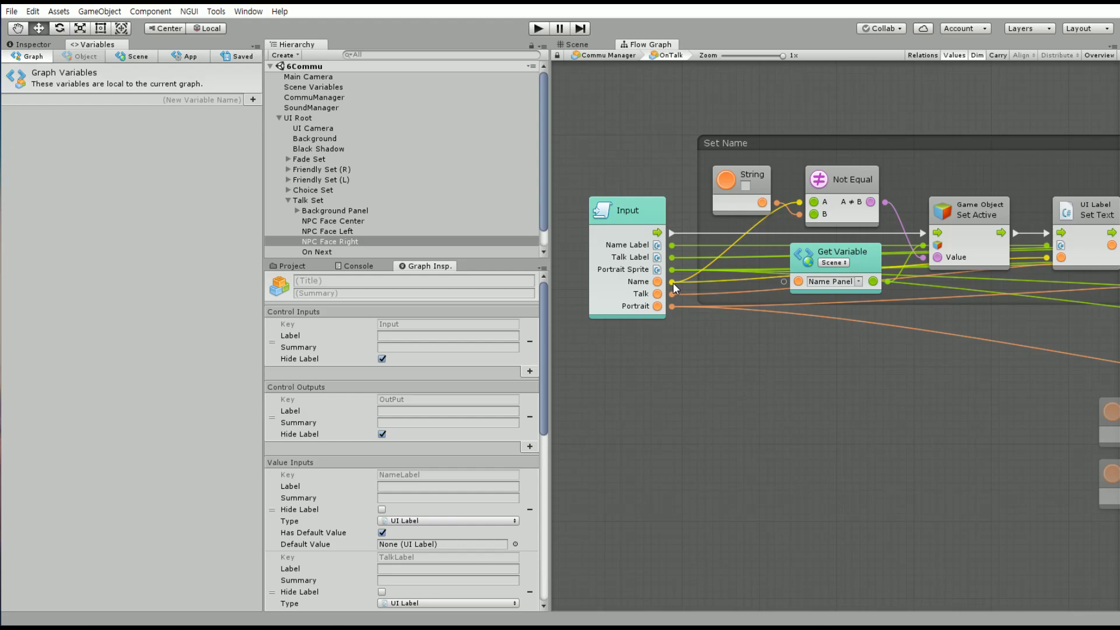
middle_click_drag(673, 282, 191, 282)
mouse_move(1115, 263)
middle_mouse_down()
mouse_move(676, 263)
mouse_move(725, 305)
middle_mouse_up()
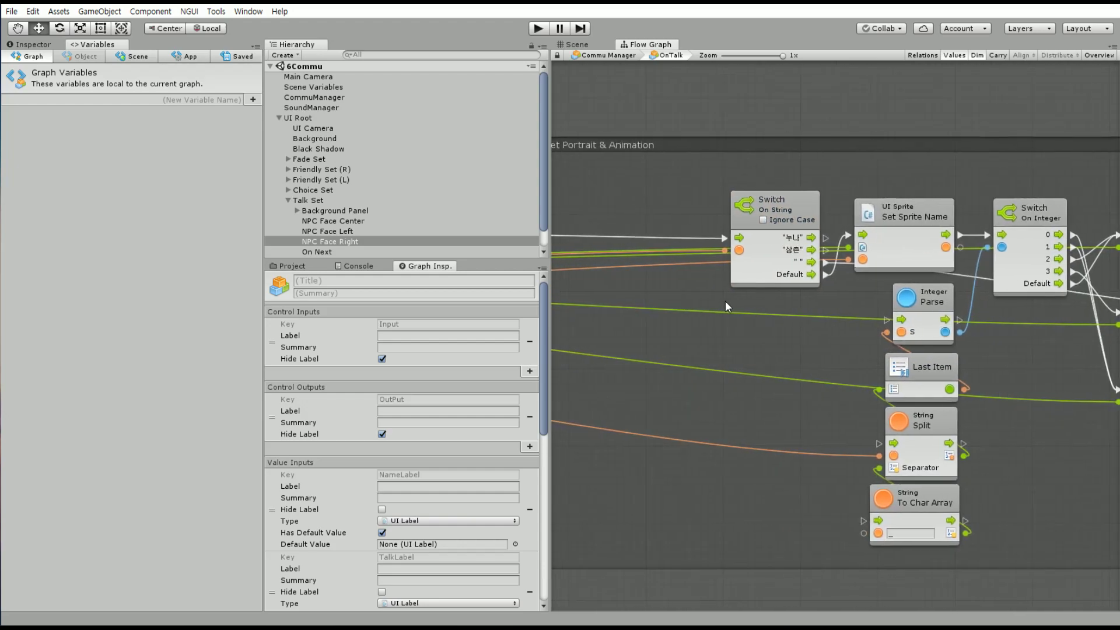
left_click_drag(753, 203, 636, 203)
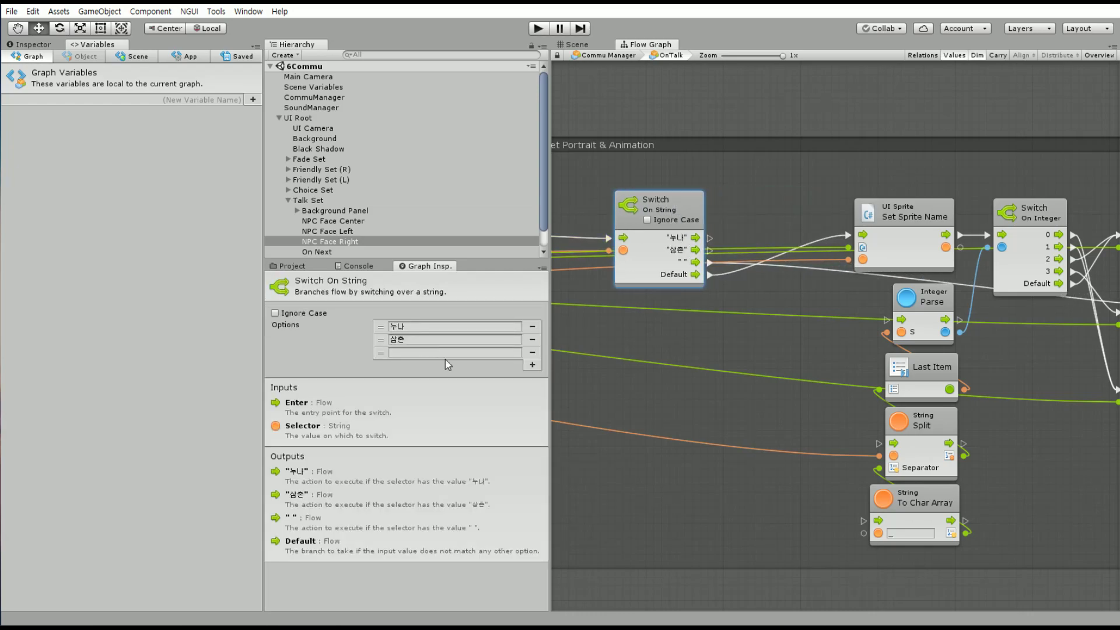
left_click(533, 365)
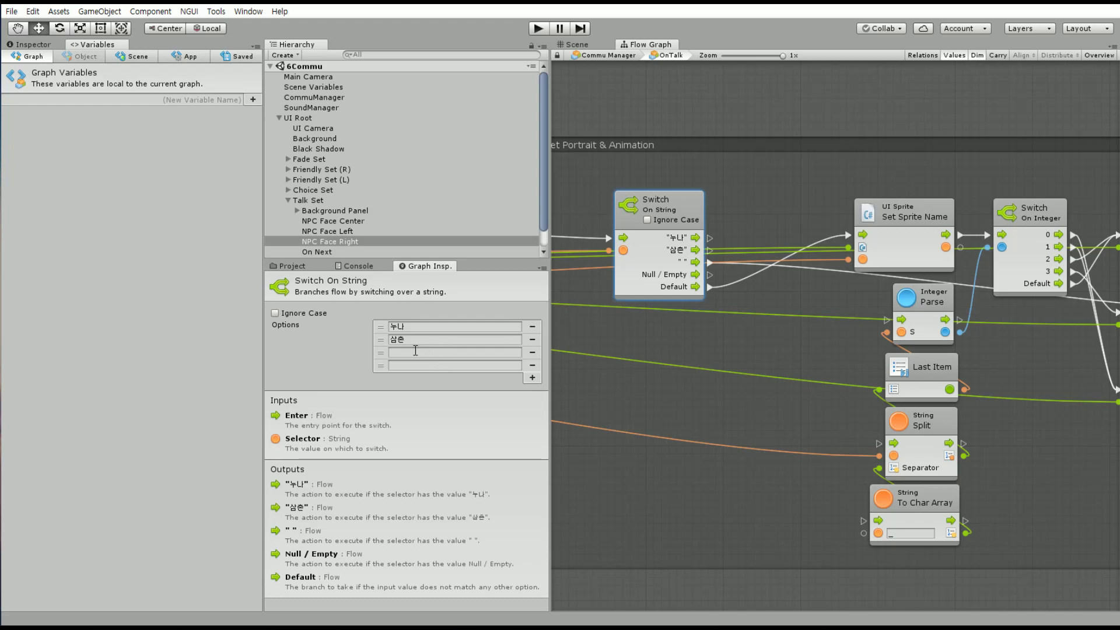
left_click(415, 351)
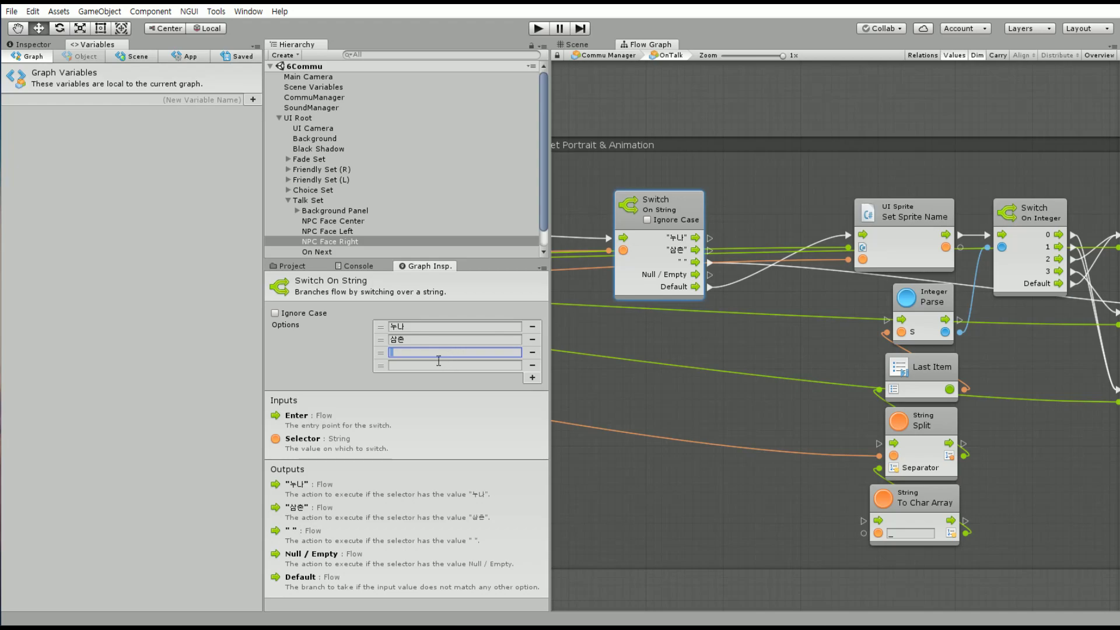
middle_click_drag(685, 340, 629, 347)
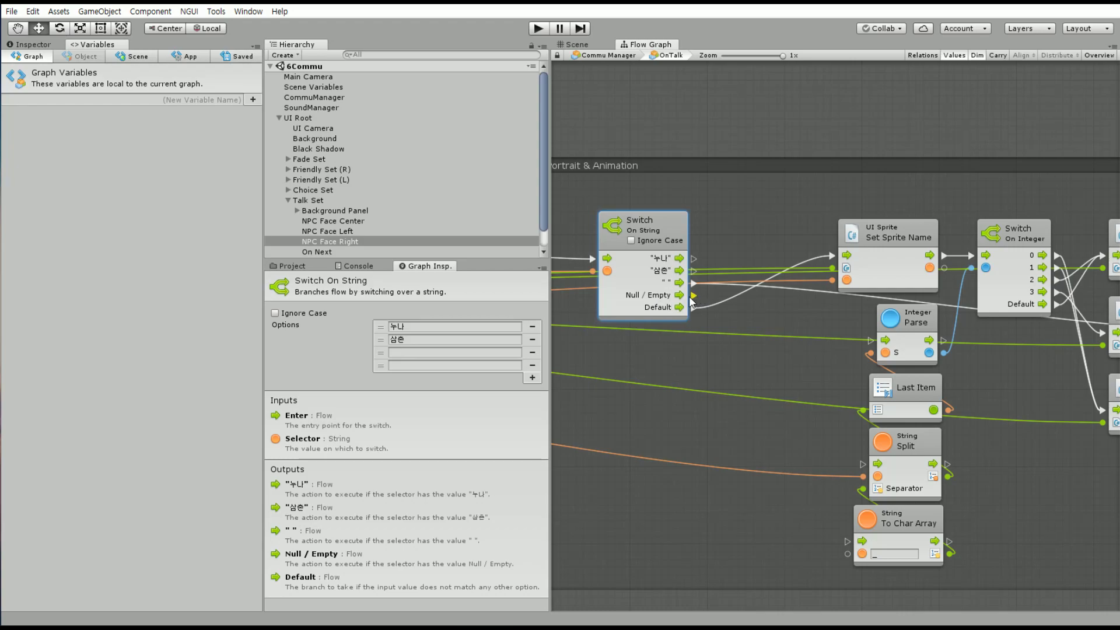
Connect the switch's Null / Empty output to the Output node and nudge the switch right
scroll(691, 300, "down", 2)
scroll(632, 305, "down", 1)
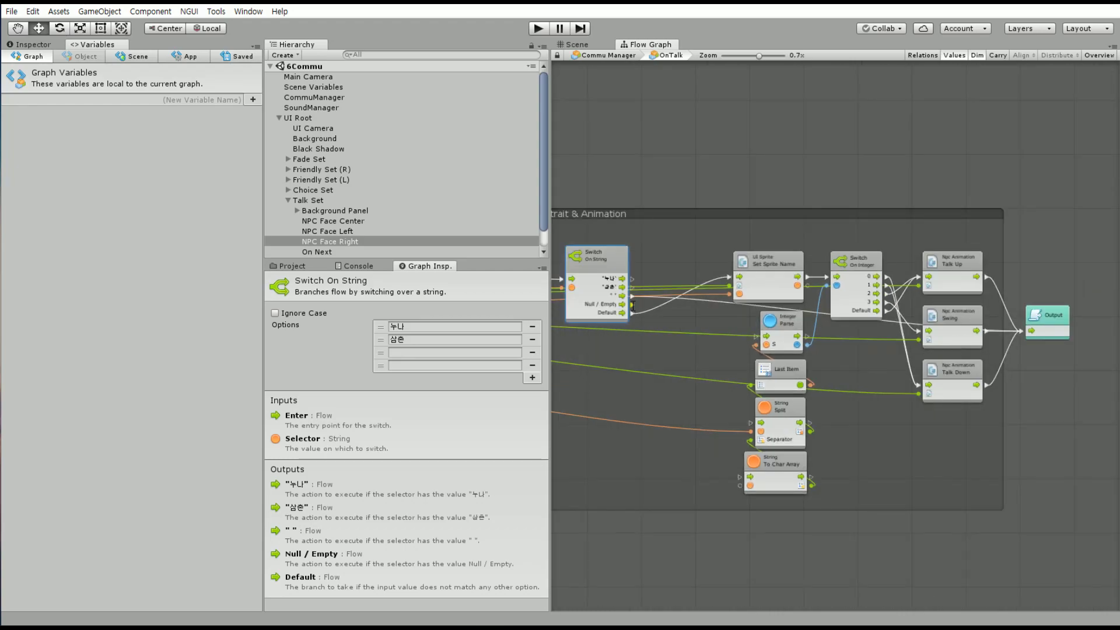
left_click_drag(632, 304, 1023, 332)
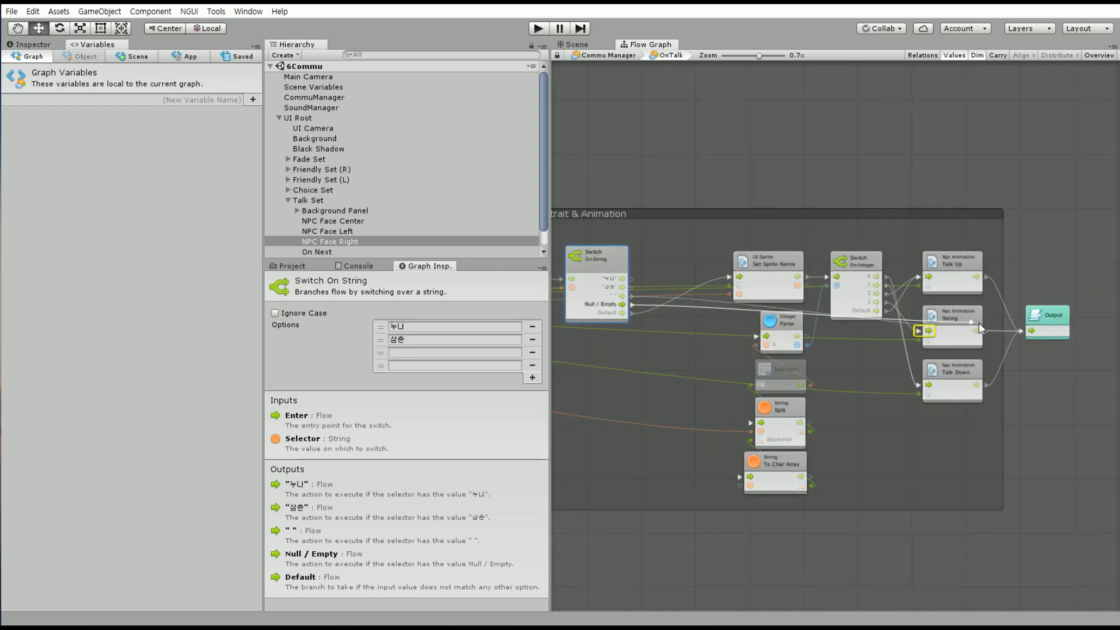
scroll(605, 317, "up", 1)
scroll(636, 320, "up", 1)
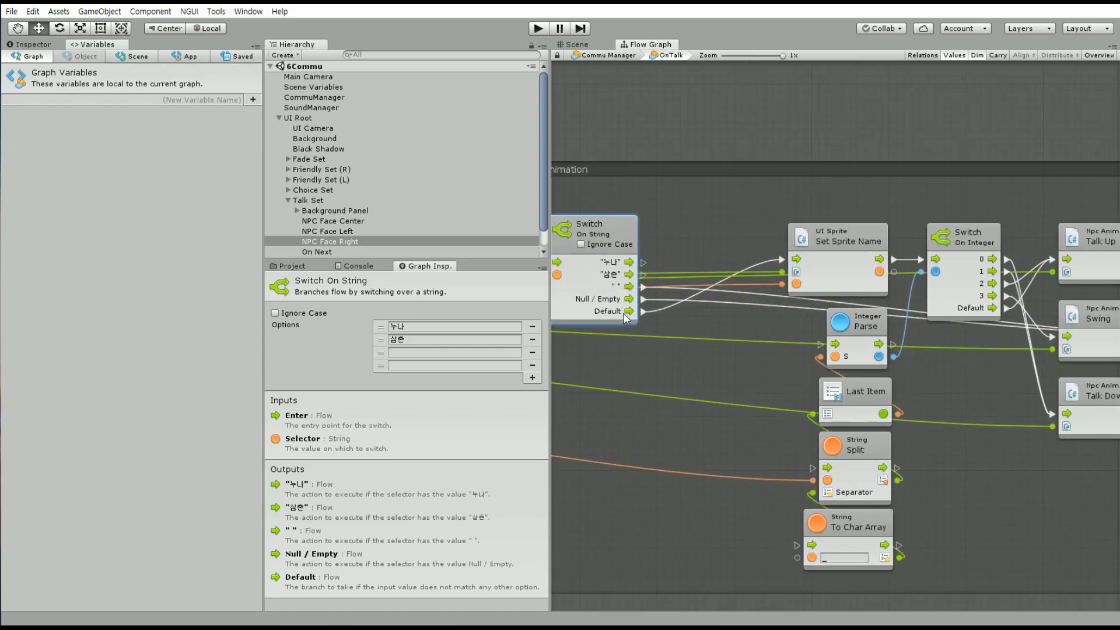
scroll(671, 321, "up", 1)
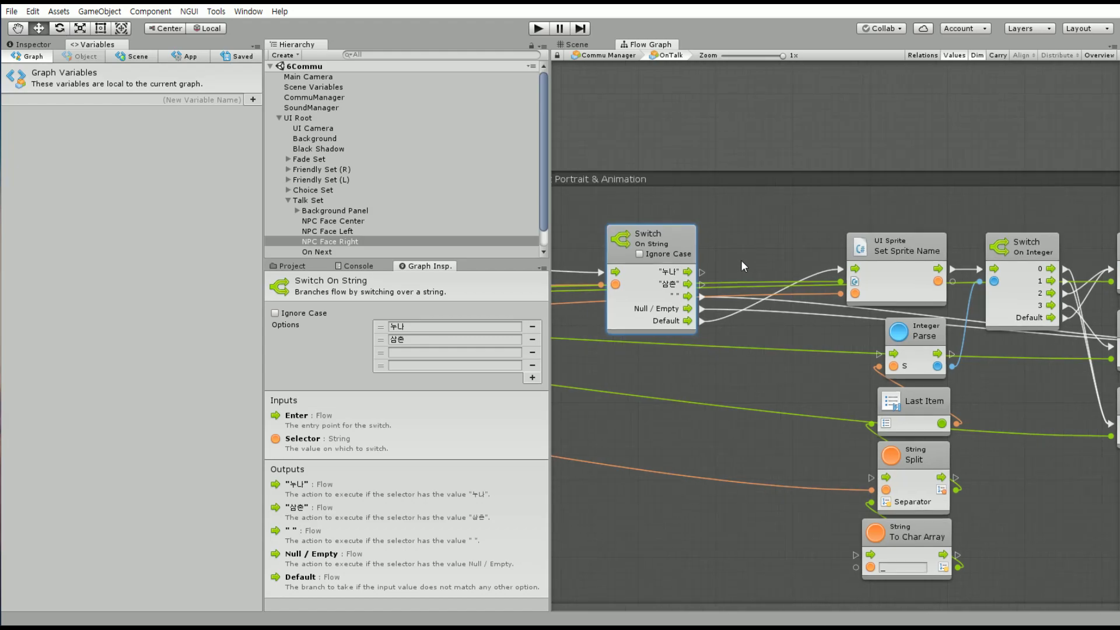
middle_click_drag(727, 257, 824, 260)
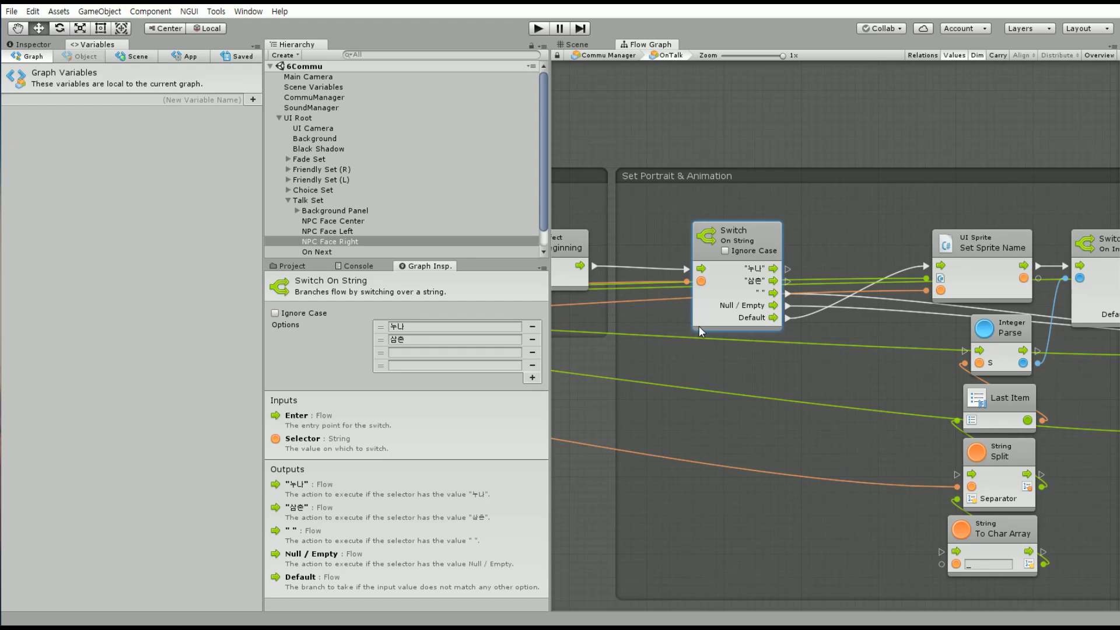
left_click_drag(772, 234, 817, 232)
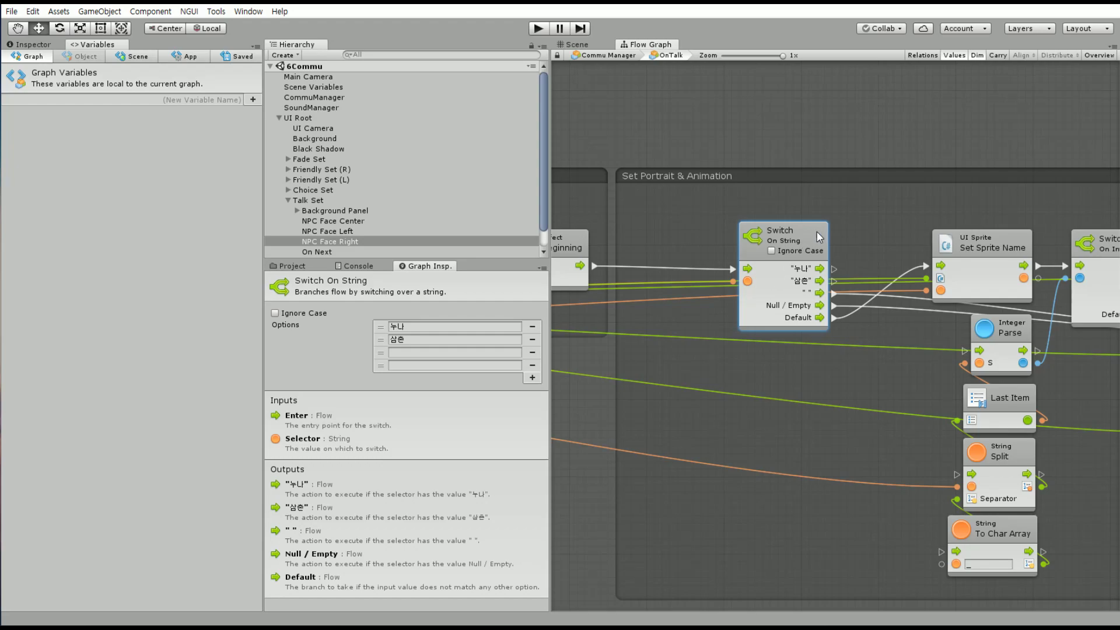
Duplicate the Switch On String node and remove the 누나 and 삼촌 options from the copy
key("ctrl+d")
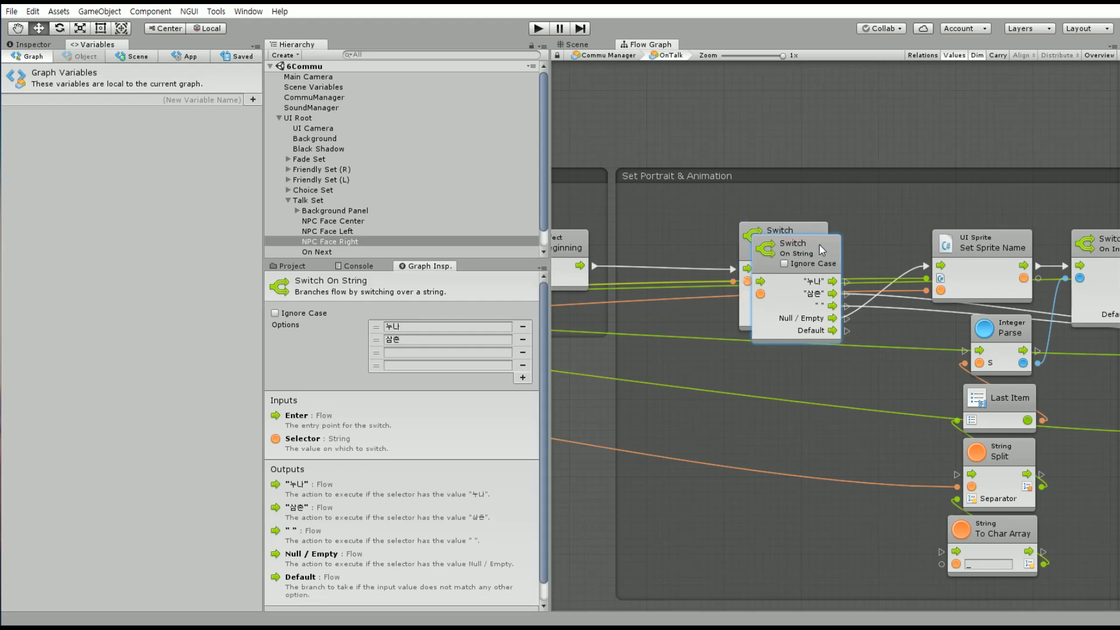
left_click_drag(819, 244, 743, 100)
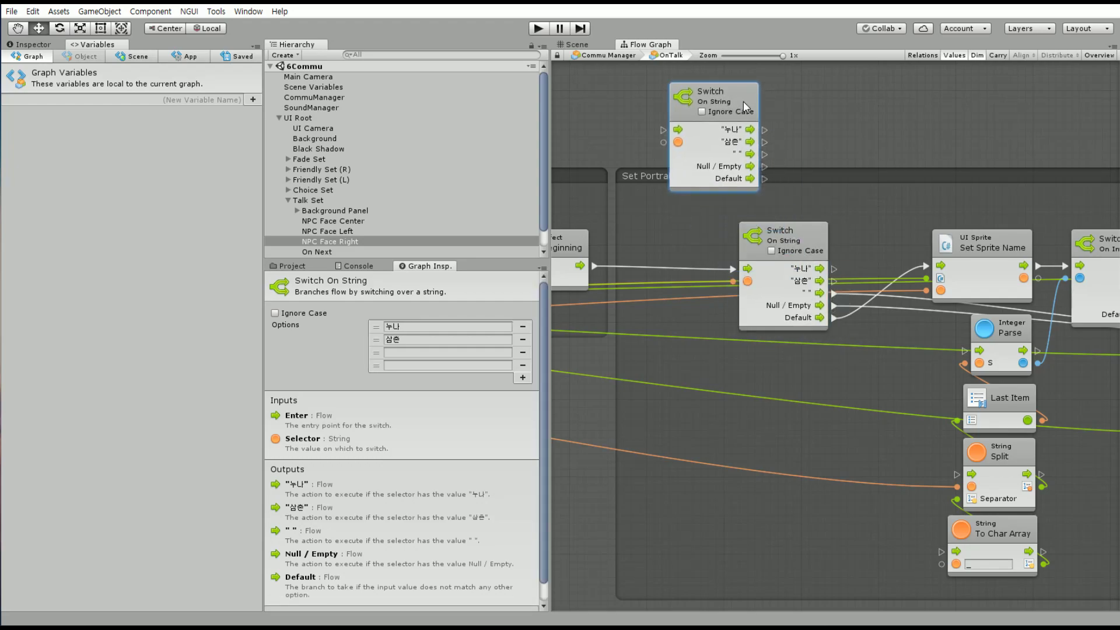
left_click(523, 327)
left_click(533, 327)
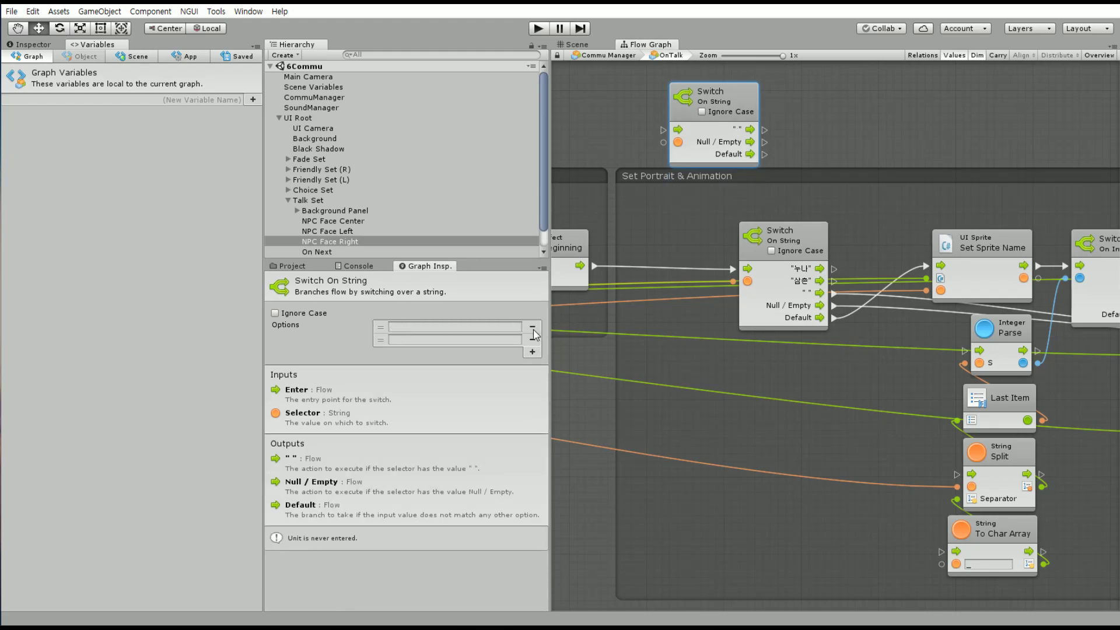
Place the copied switch beside the original in the Set Portrait & Animation group
middle_click_drag(571, 348, 958, 382)
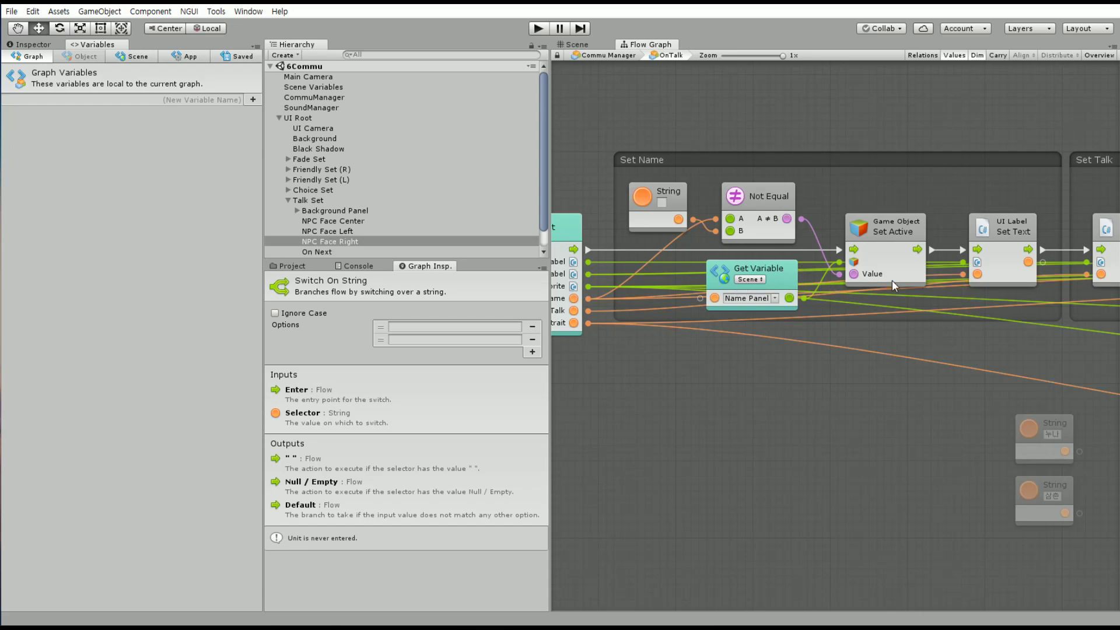
mouse_move(892, 281)
middle_mouse_down()
mouse_move(782, 291)
mouse_move(681, 321)
middle_mouse_up()
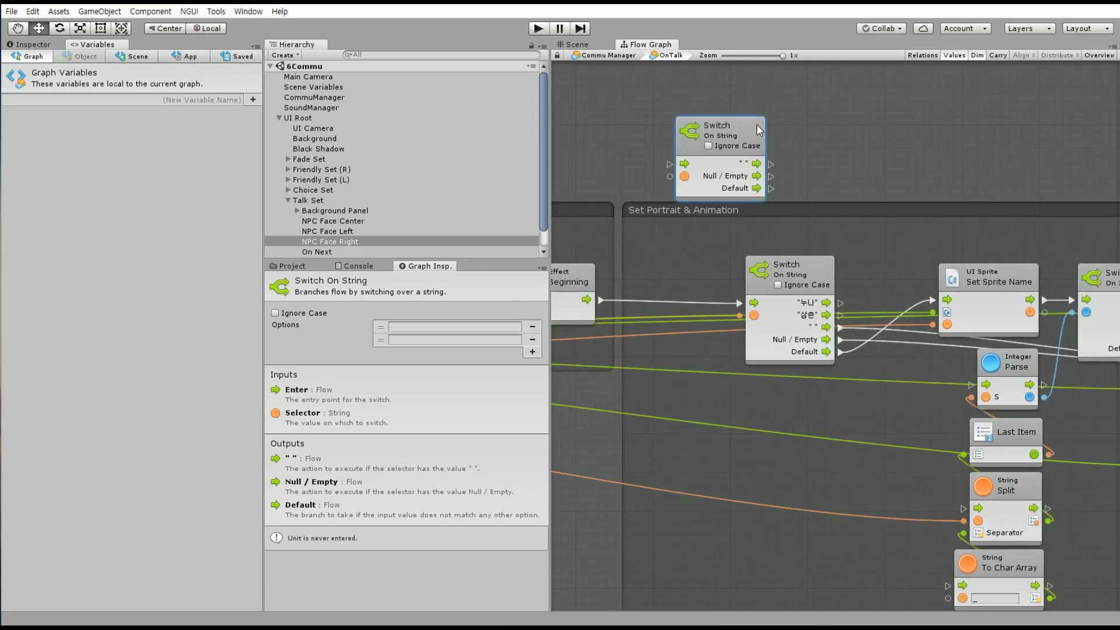
mouse_move(760, 128)
left_mouse_down()
mouse_move(713, 190)
mouse_move(746, 163)
left_mouse_up()
scroll(814, 280, "left", 3)
scroll(707, 316, "left", 5)
scroll(710, 320, "left", 5)
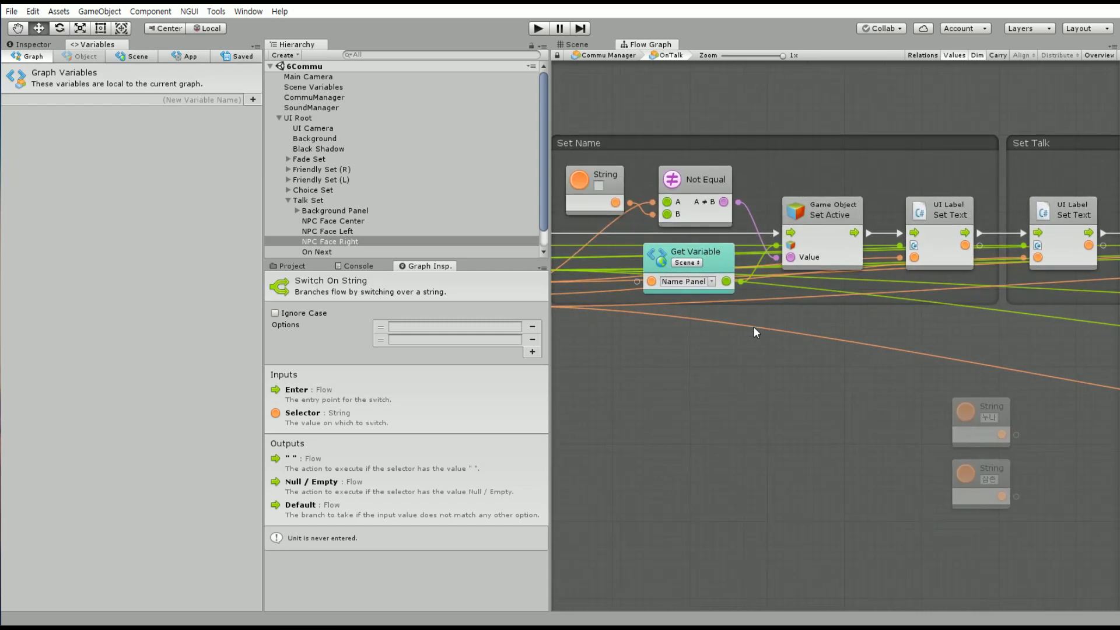
scroll(753, 324, "left", 5)
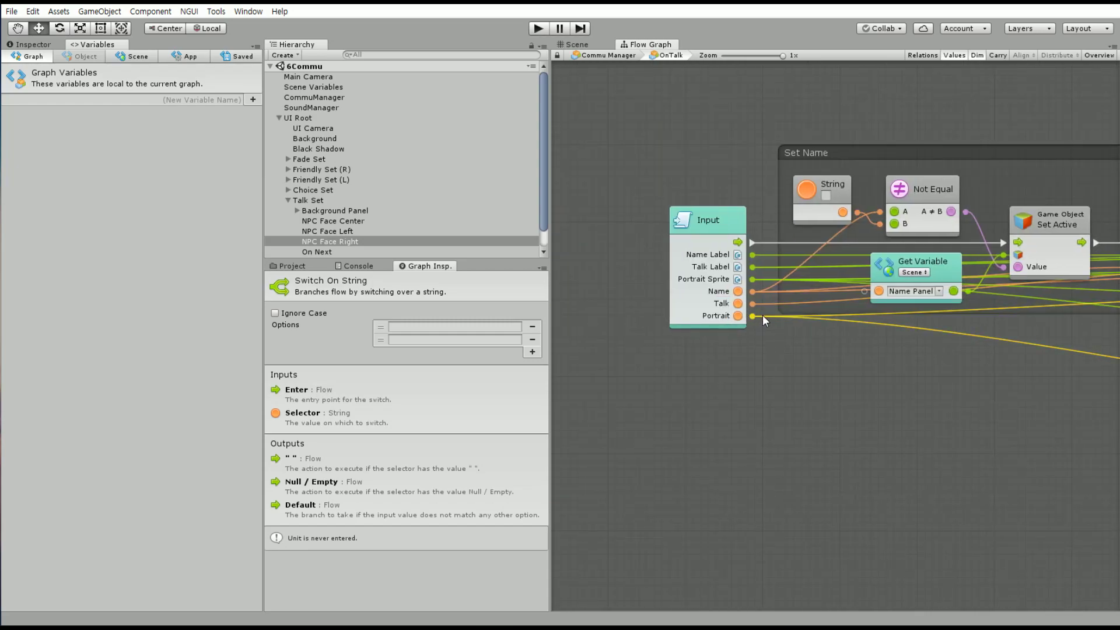
scroll(864, 388, "right", 2)
scroll(865, 387, "down", 4, "ctrl")
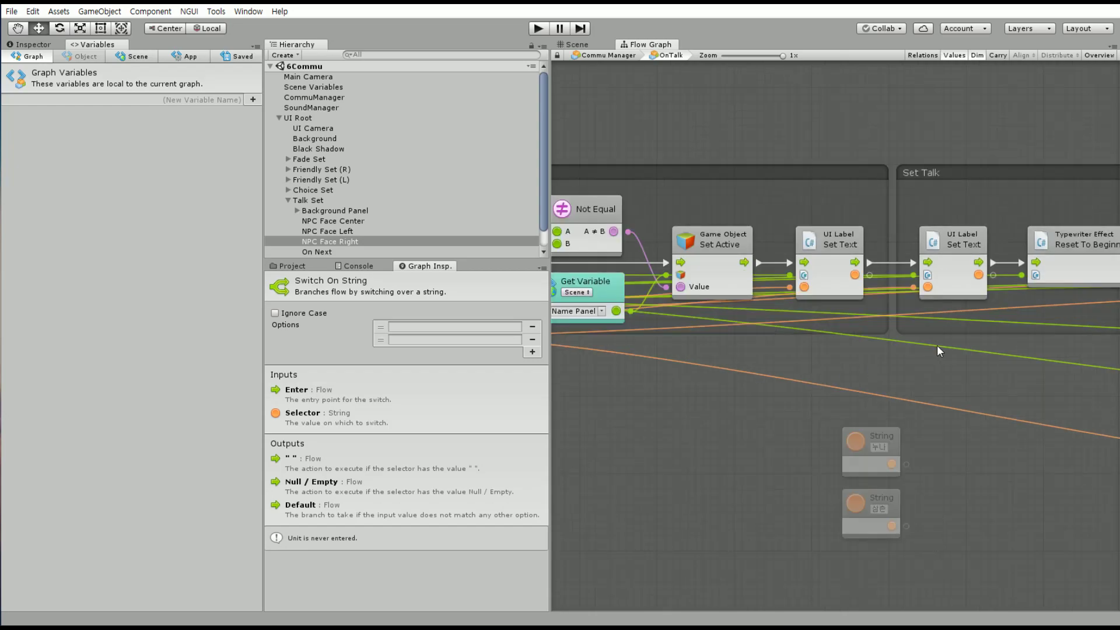
scroll(845, 380, "right", 5)
scroll(816, 370, "left", 5)
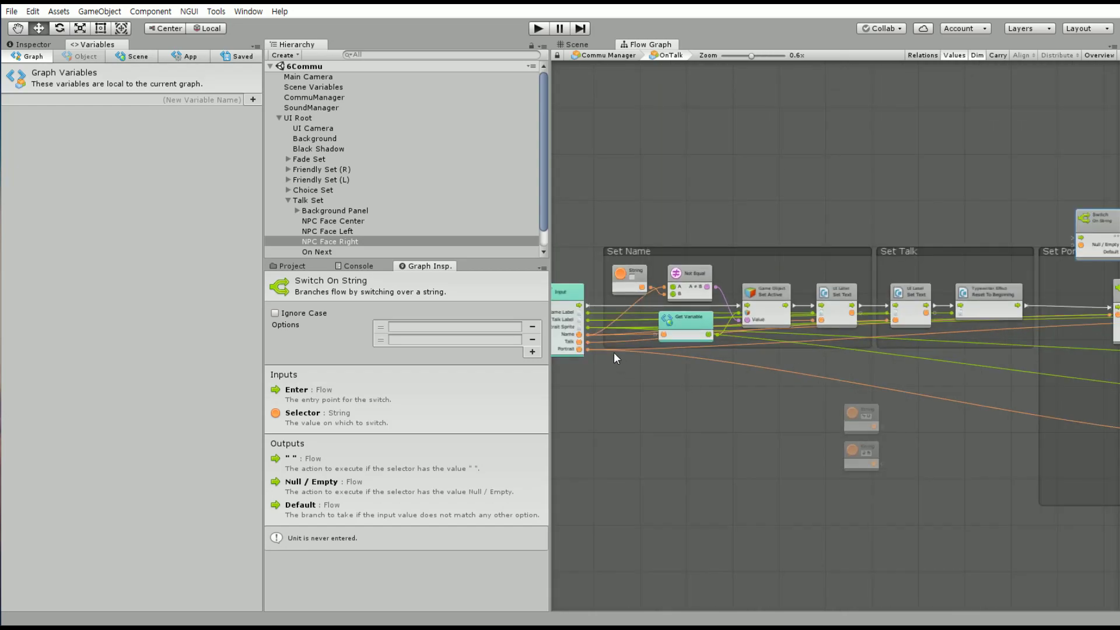
Feed Input's Portrait into the copy's Selector and the typewriter reset into its Enter
mouse_move(588, 349)
left_mouse_down()
mouse_move(1060, 248)
mouse_move(1072, 257)
left_mouse_up()
scroll(1072, 274, "up", 4, "ctrl")
middle_click_drag(1072, 289, 634, 347)
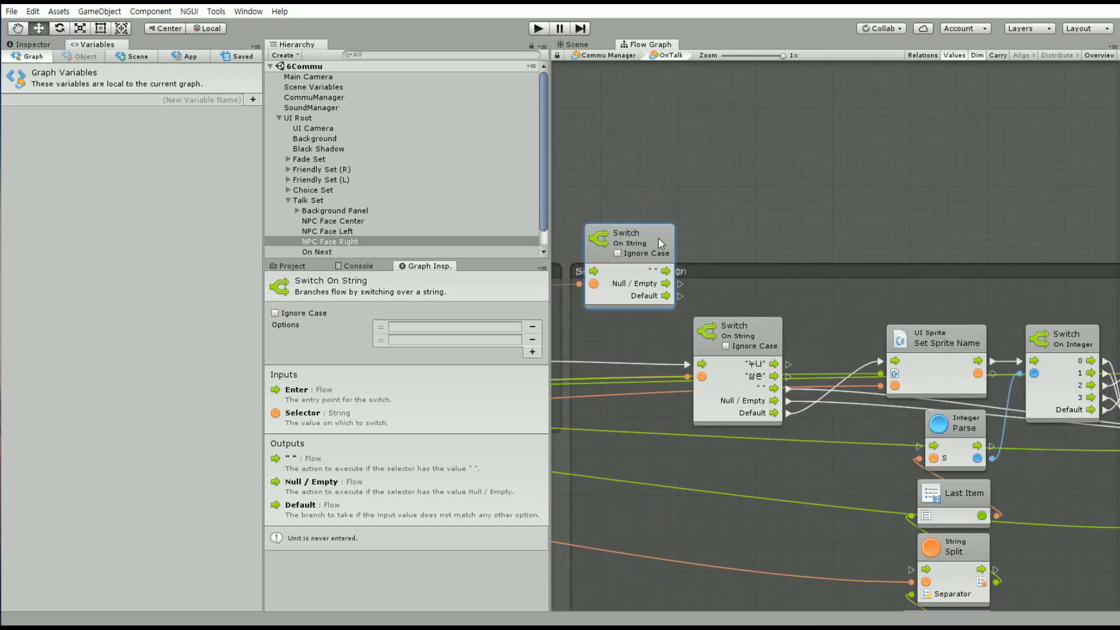
middle_click_drag(658, 242, 724, 213)
left_click_drag(615, 331, 647, 243)
Connect the copy's Default and Null / Empty outputs to the Output node
scroll(749, 211, "down", 3, "ctrl")
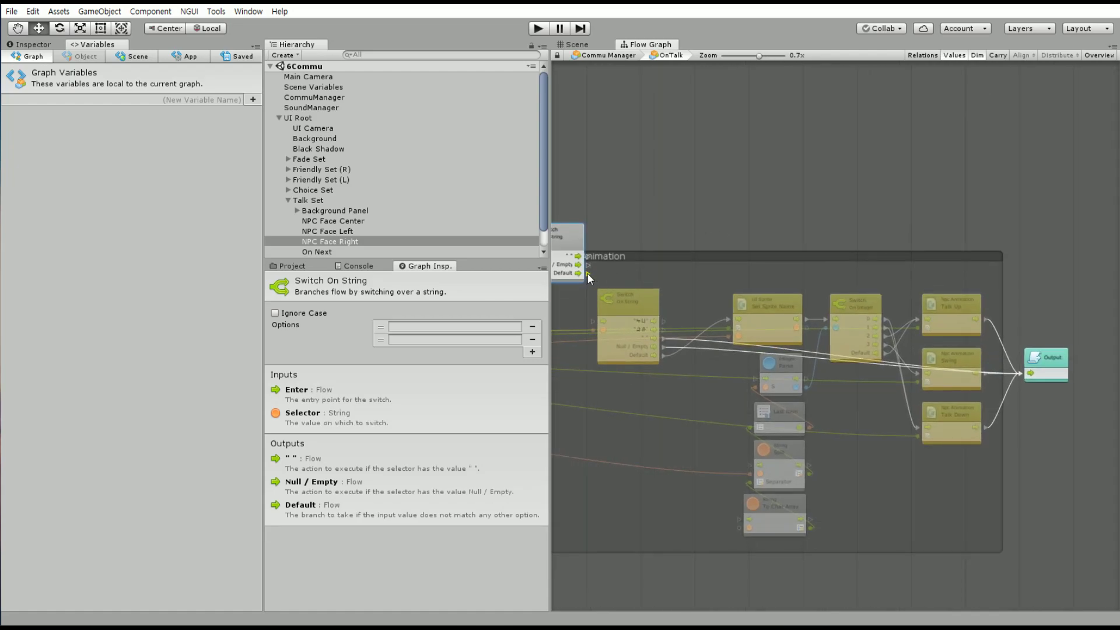
left_click_drag(586, 273, 1016, 374)
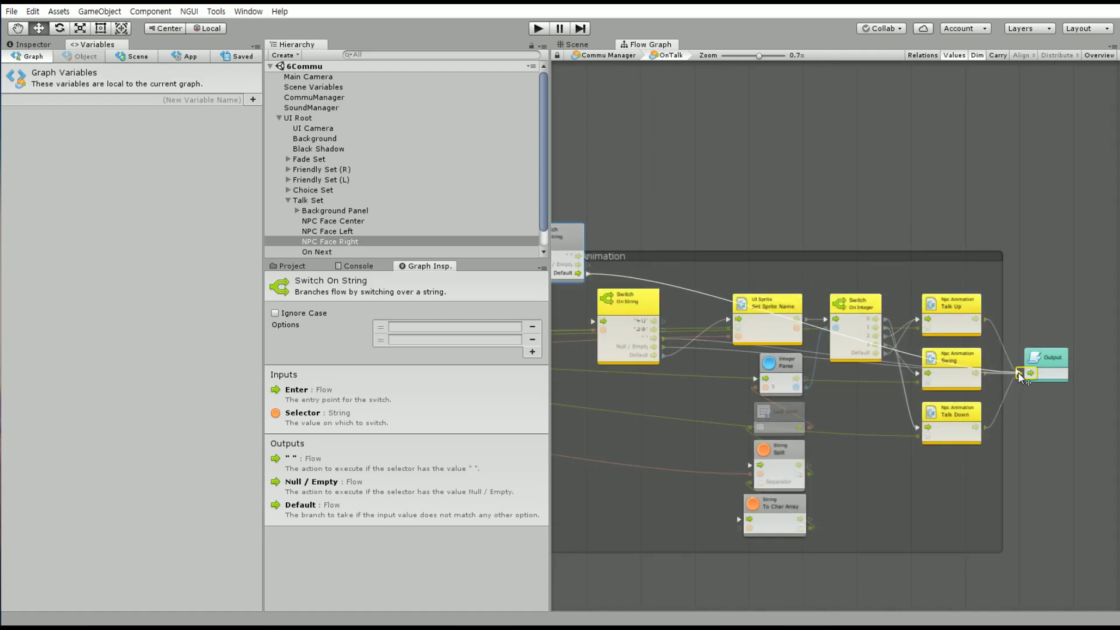
left_click_drag(1019, 376, 1019, 376)
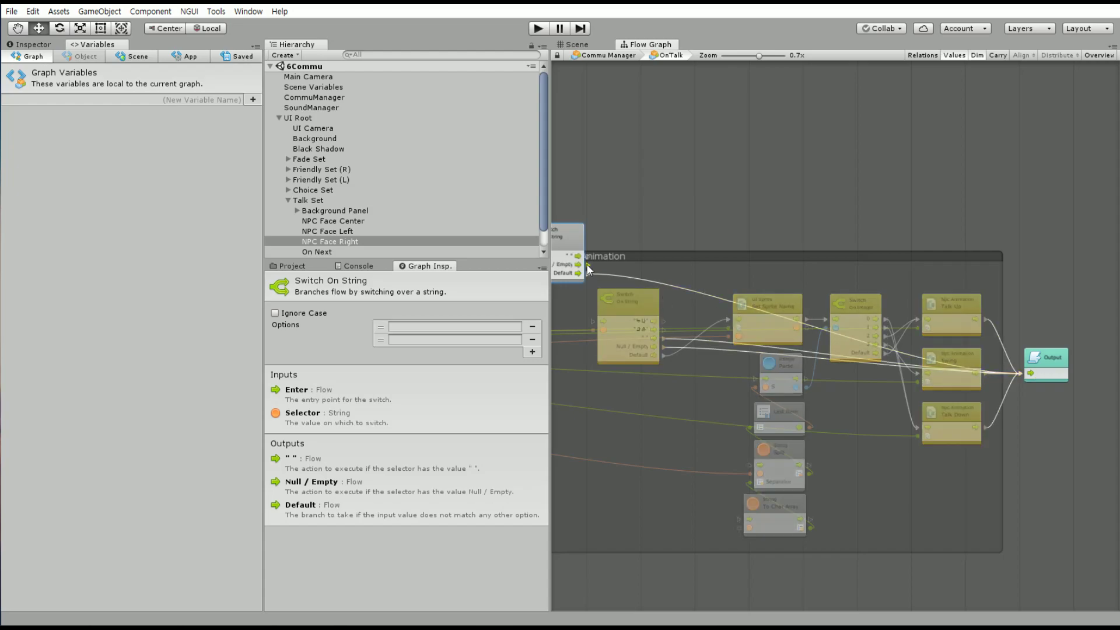
left_click_drag(588, 265, 1022, 377)
Clear the copy's remaining options and re-add a single empty option
middle_click_drag(653, 251, 799, 247)
scroll(800, 247, "up", 3)
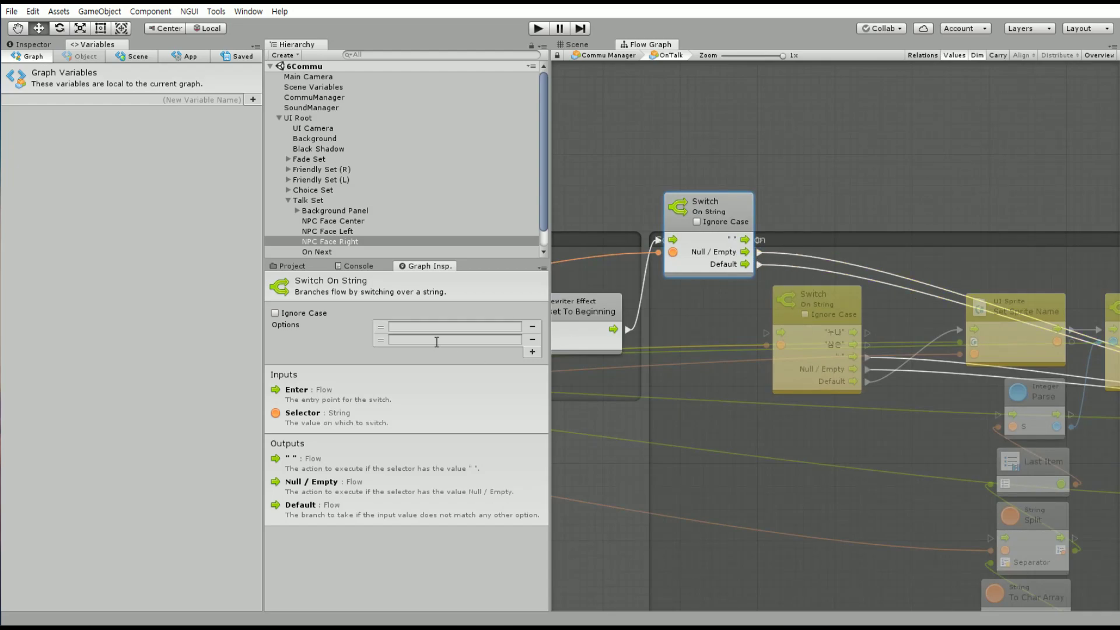
left_click(532, 327)
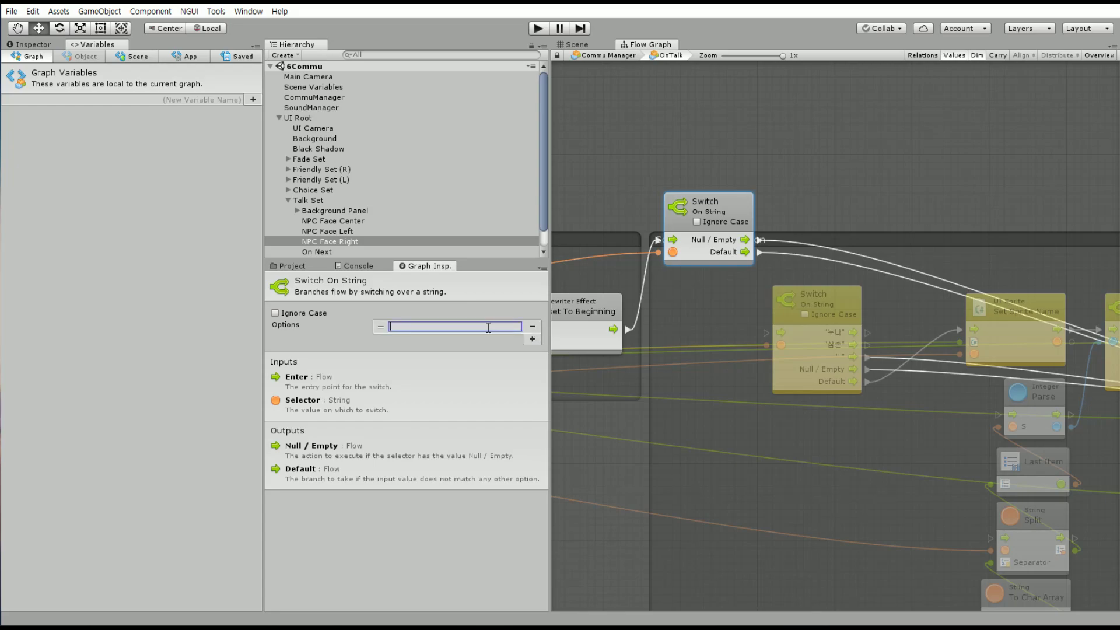
left_click(532, 327)
left_click(532, 326)
Link the new switch's Default output to the original switch and move the Output node right
left_click_drag(710, 245, 716, 331)
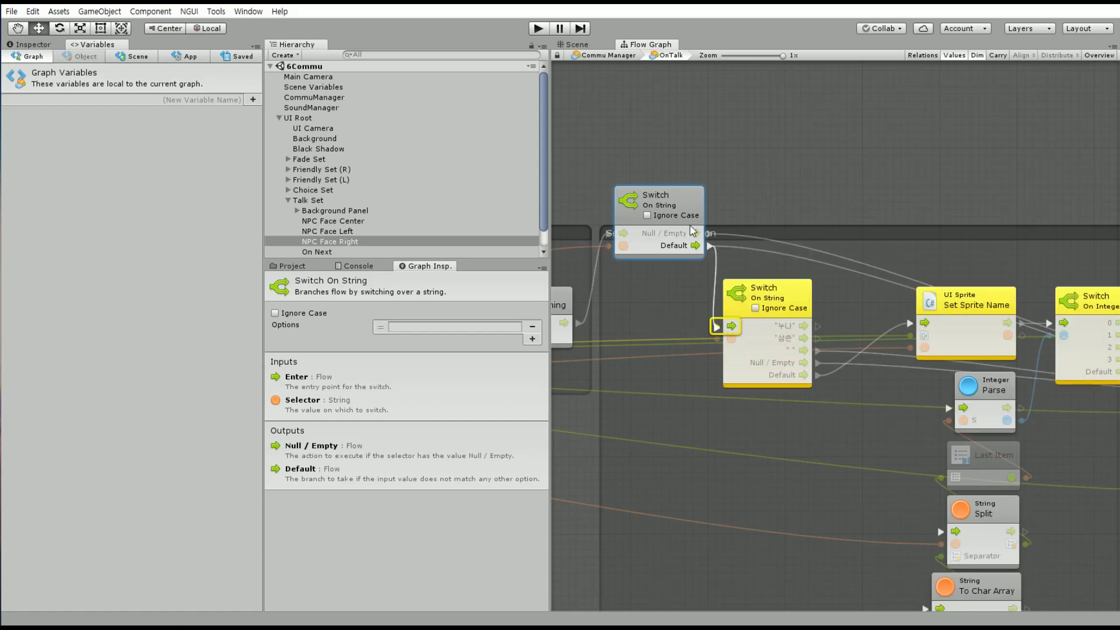
left_click_drag(695, 201, 692, 289)
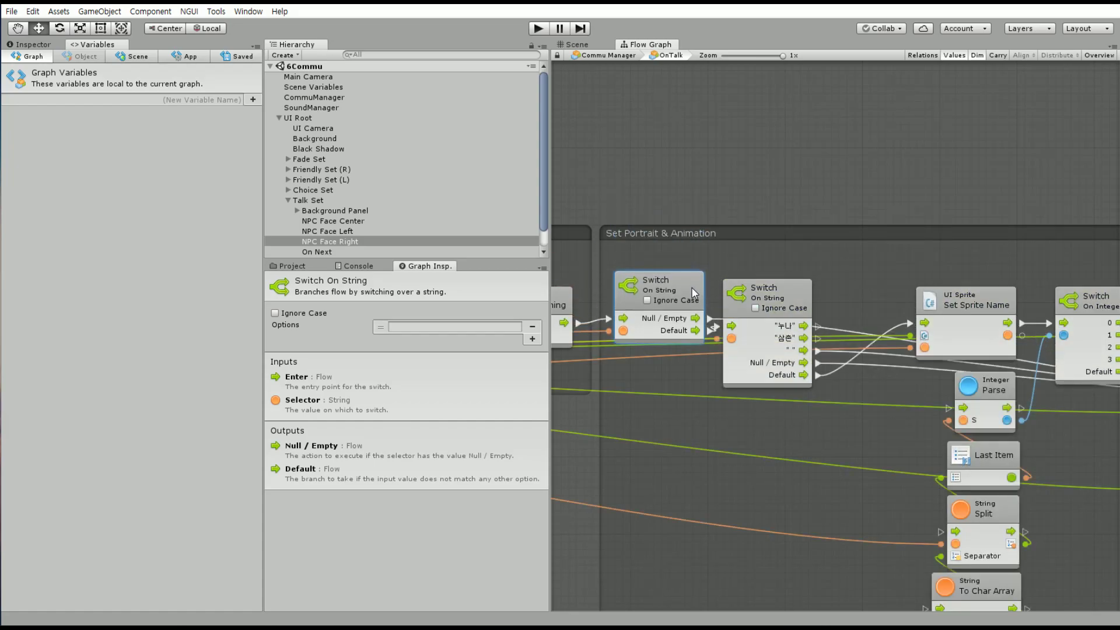
middle_click_drag(695, 295, 303, 239)
scroll(905, 277, "down", 1)
left_click_drag(920, 318, 1024, 318)
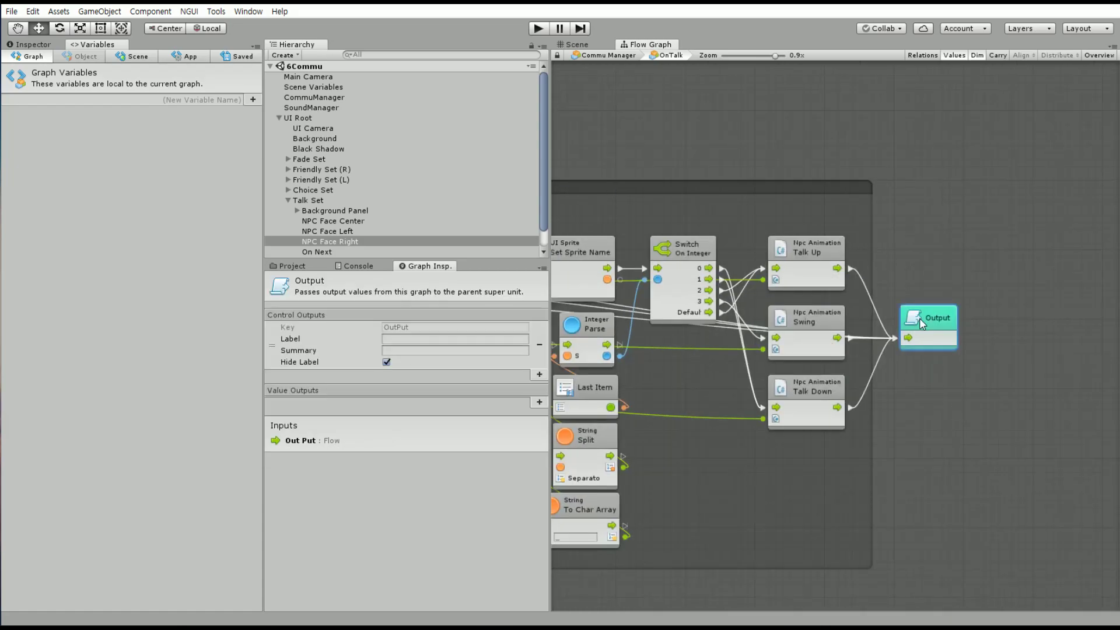
middle_click_drag(1054, 384, 918, 379)
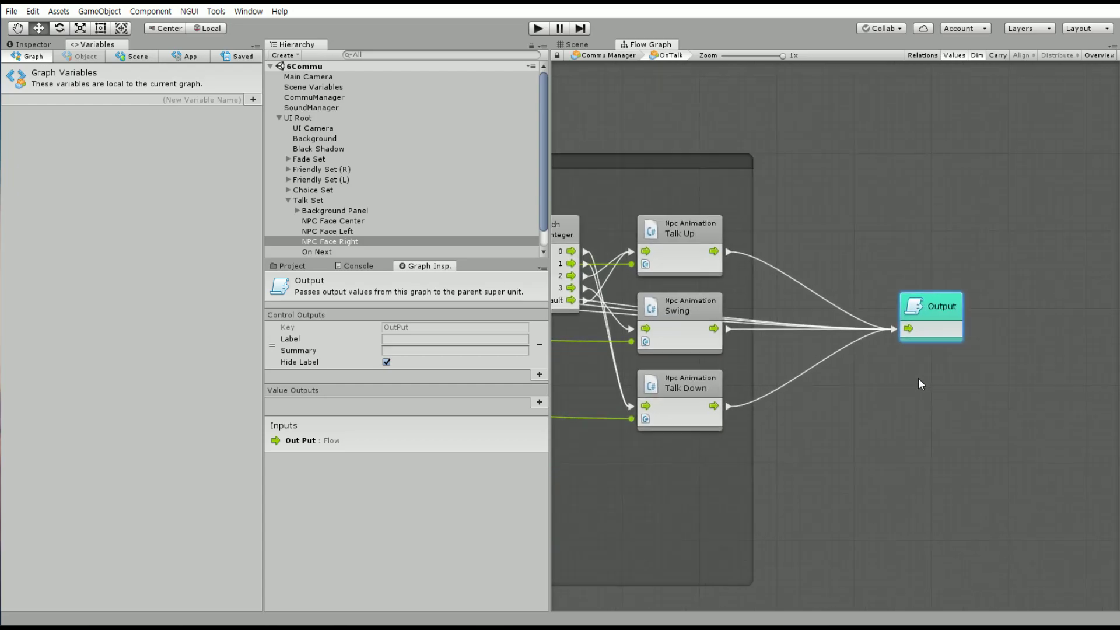
Widen the Set Portrait & Animation group, shift its nodes right, and reposition both string switches
left_click_drag(749, 362, 866, 357)
scroll(873, 427, "down", 5)
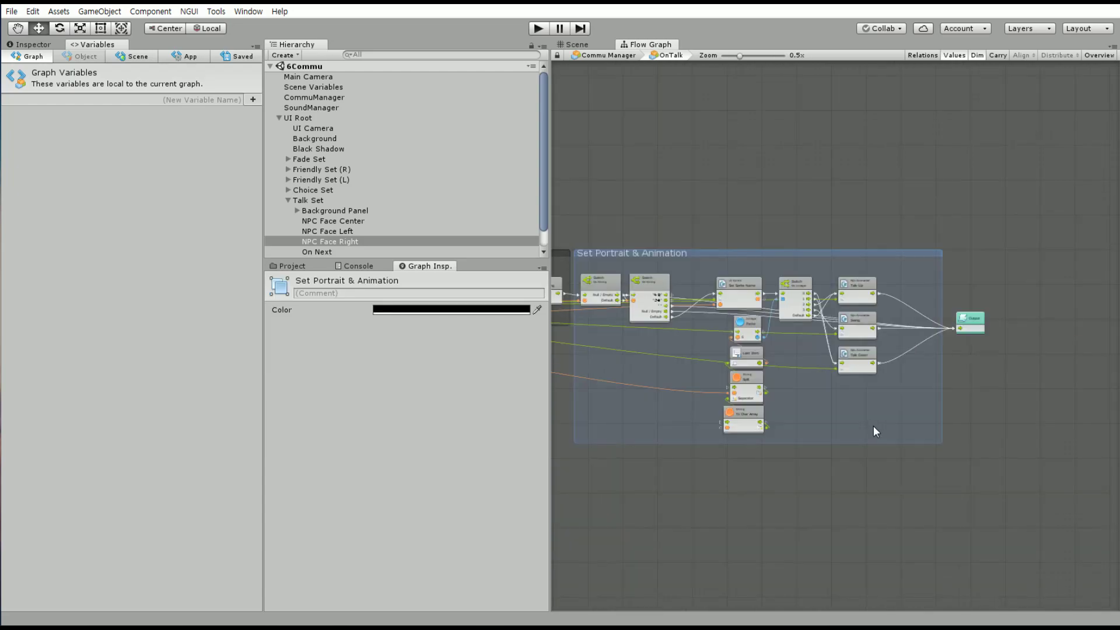
left_click_drag(901, 293, 652, 432)
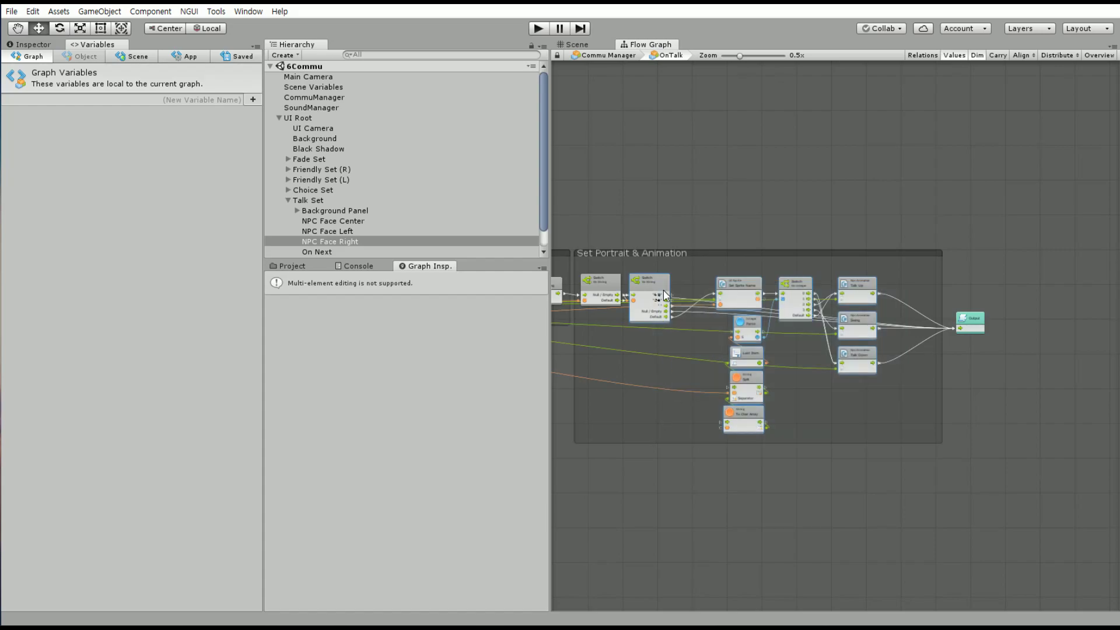
left_click_drag(663, 289, 708, 289)
left_click(602, 225)
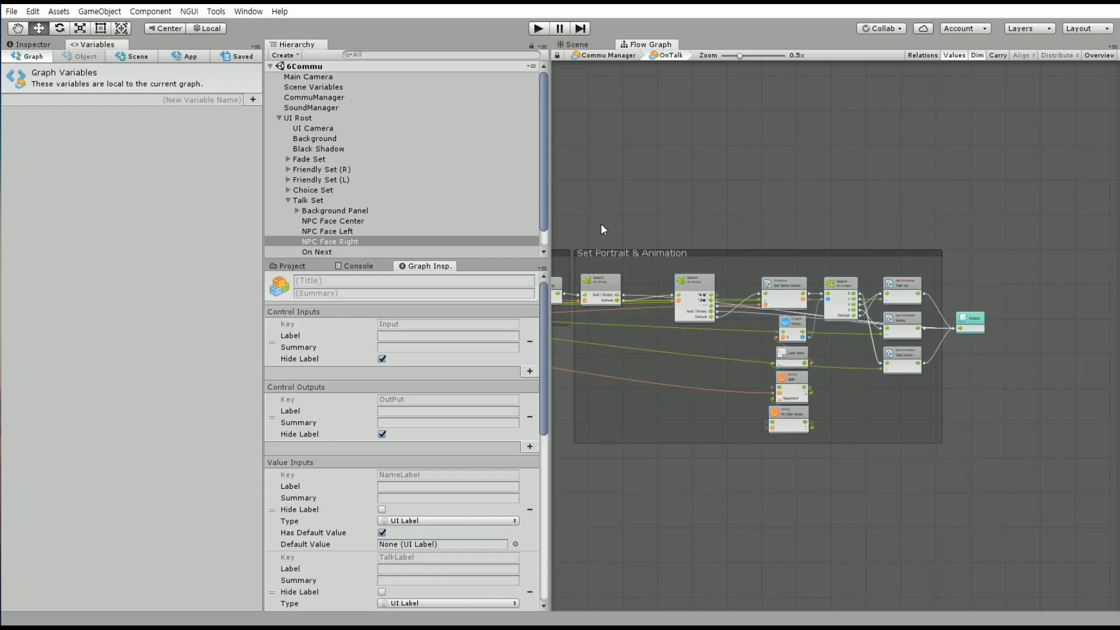
scroll(602, 229, "up", 5)
left_click(713, 280)
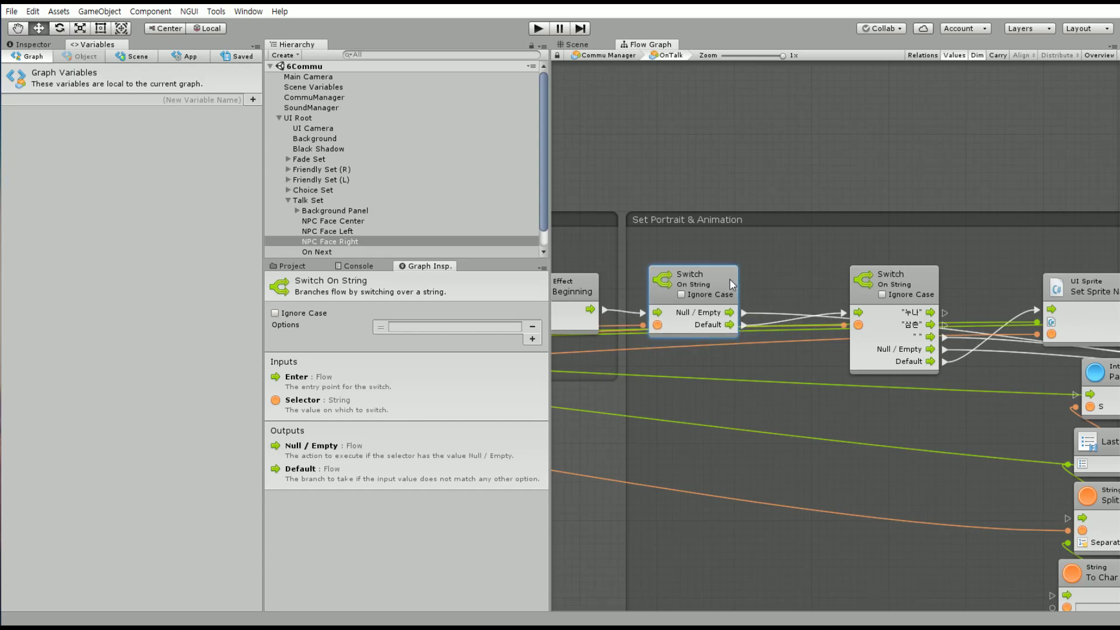
left_click_drag(721, 286, 731, 286)
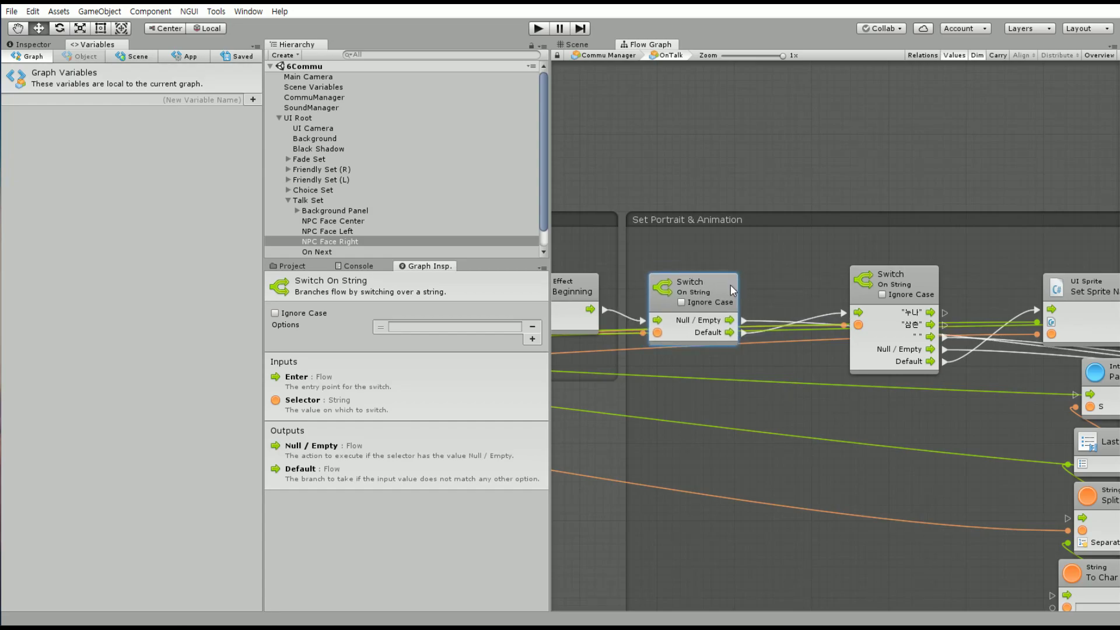
middle_click_drag(751, 313, 650, 257)
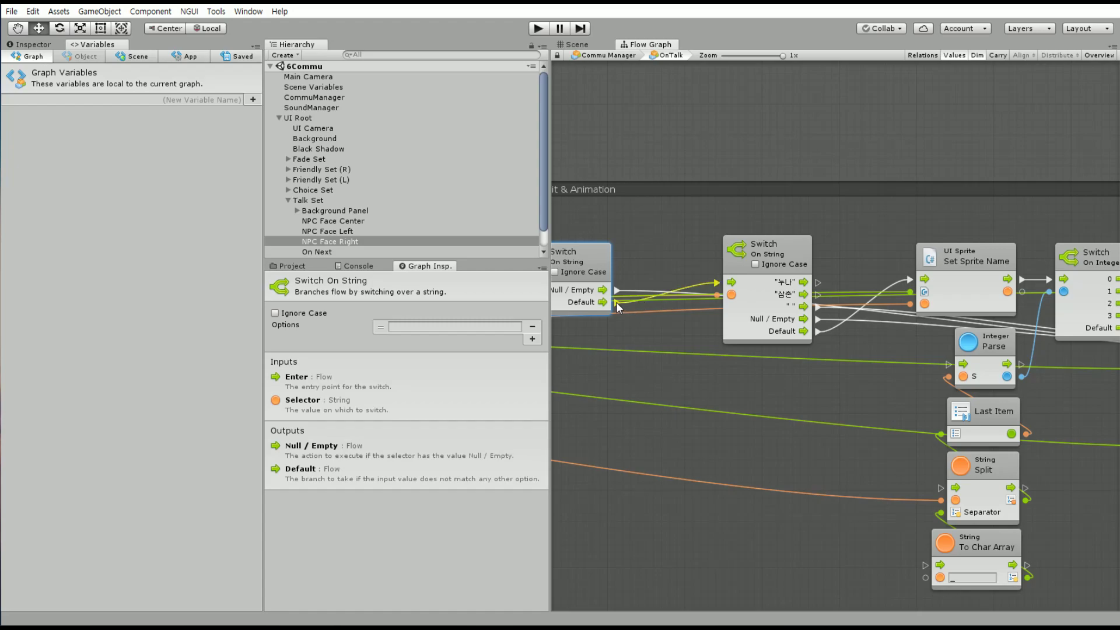
left_click_drag(799, 244, 761, 251)
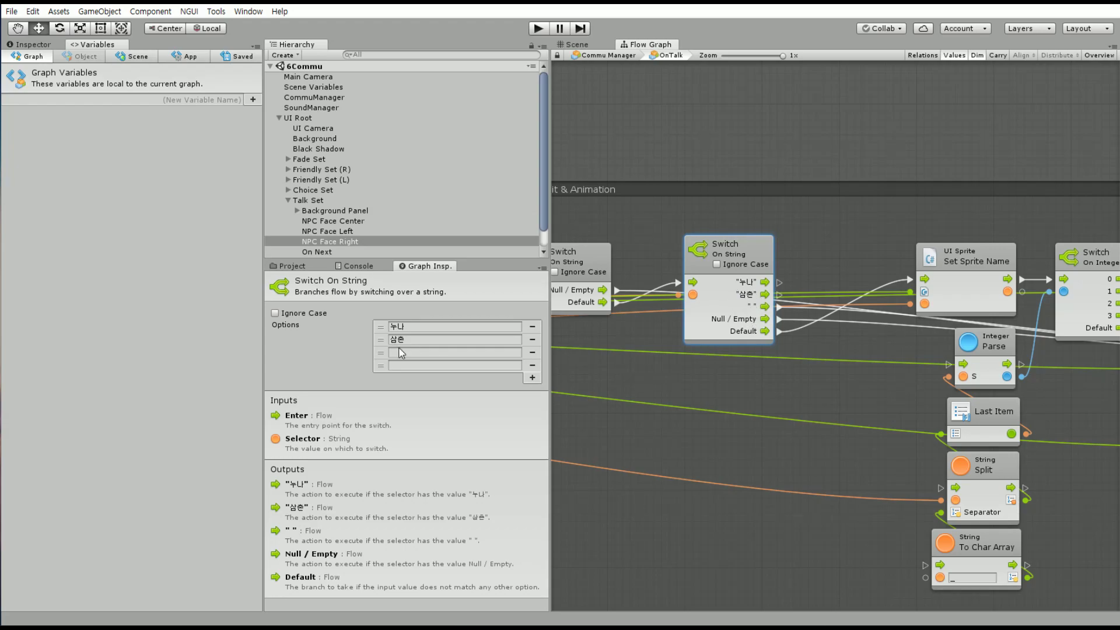
Delete the blank option row from the 누나/삼촌 switch along with its broken connection
left_click(532, 353)
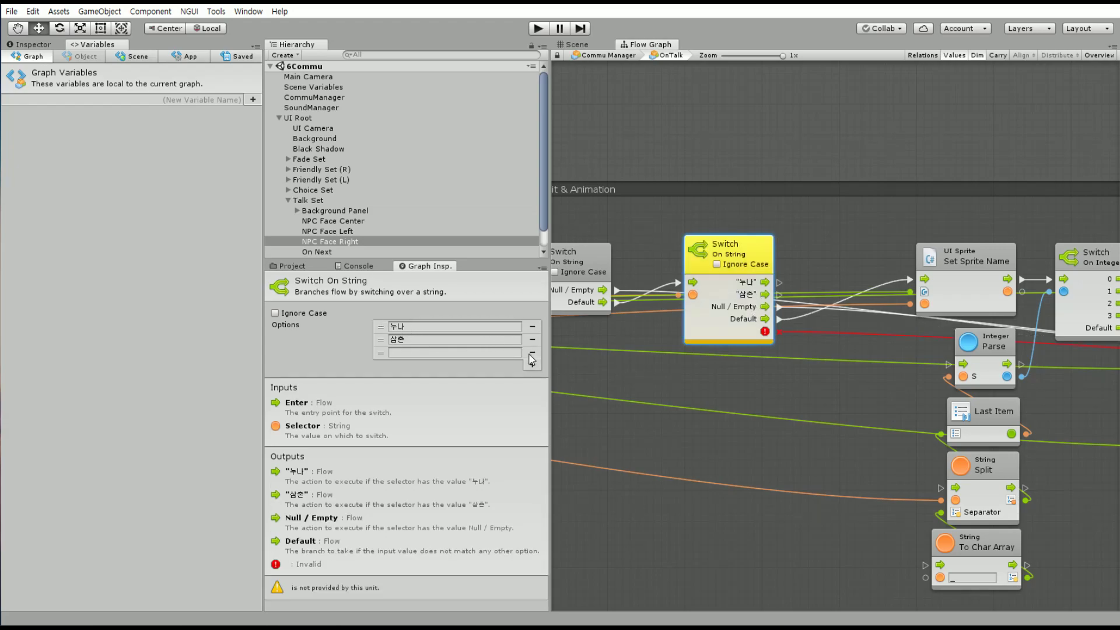
left_click(782, 333)
middle_click_drag(808, 337, 685, 337)
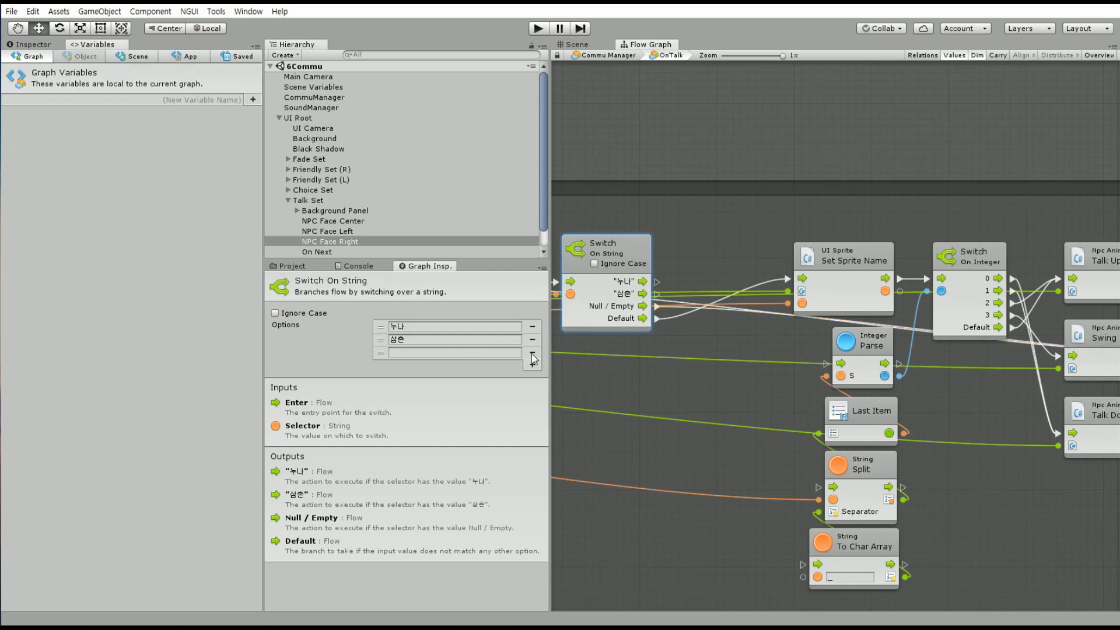
middle_click_drag(626, 324, 656, 326)
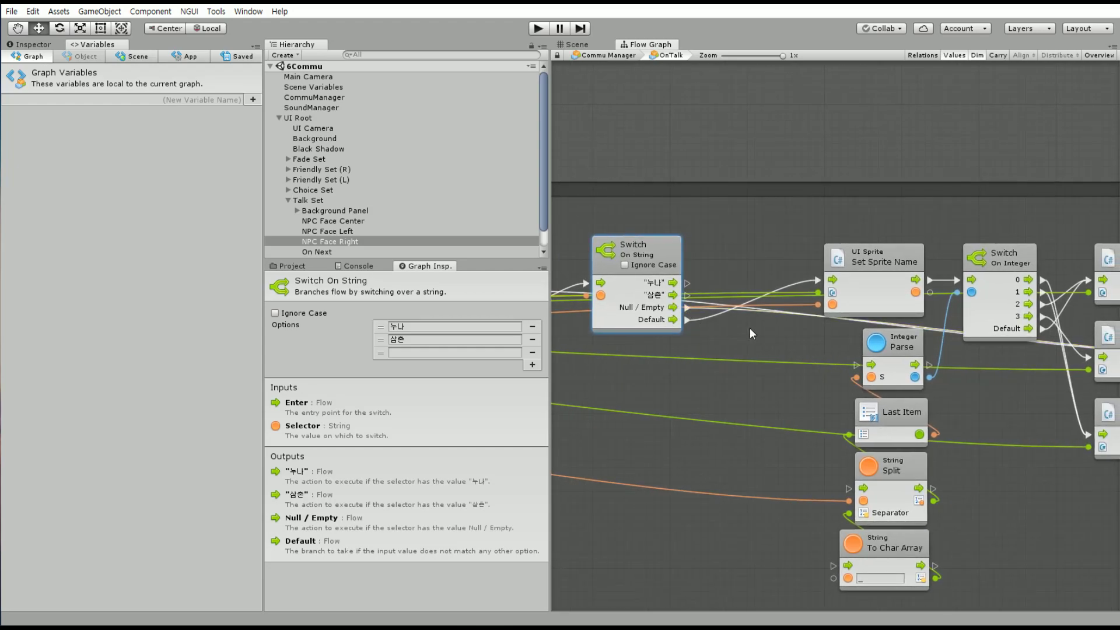
scroll(635, 319, "down", 3)
scroll(656, 321, "up", 3)
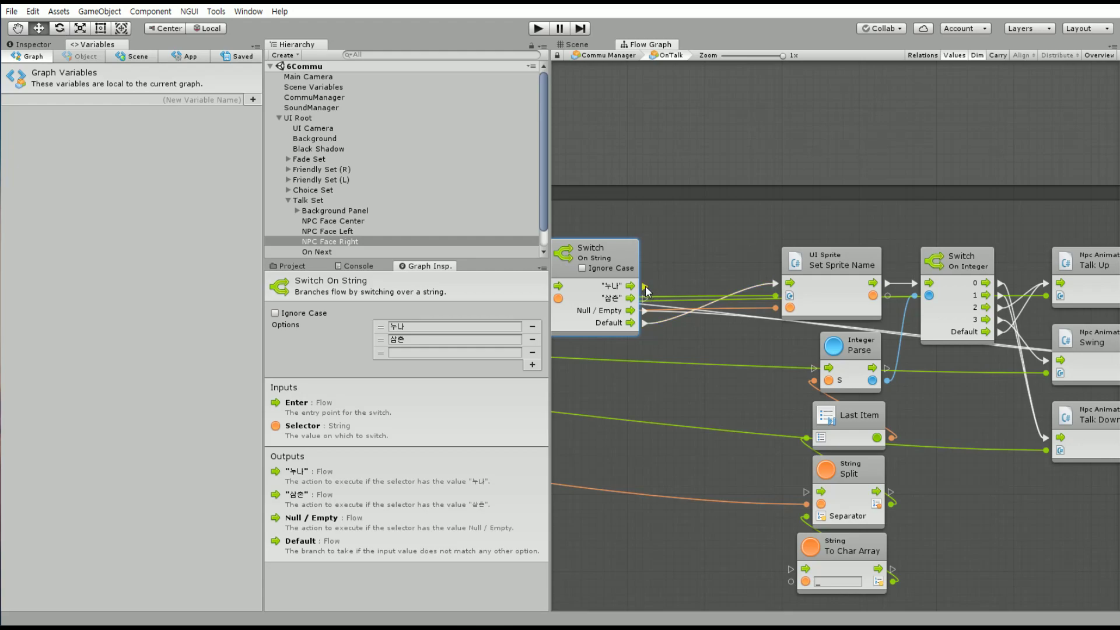
scroll(726, 292, "down", 3)
scroll(757, 301, "down", 2)
scroll(744, 333, "up", 5)
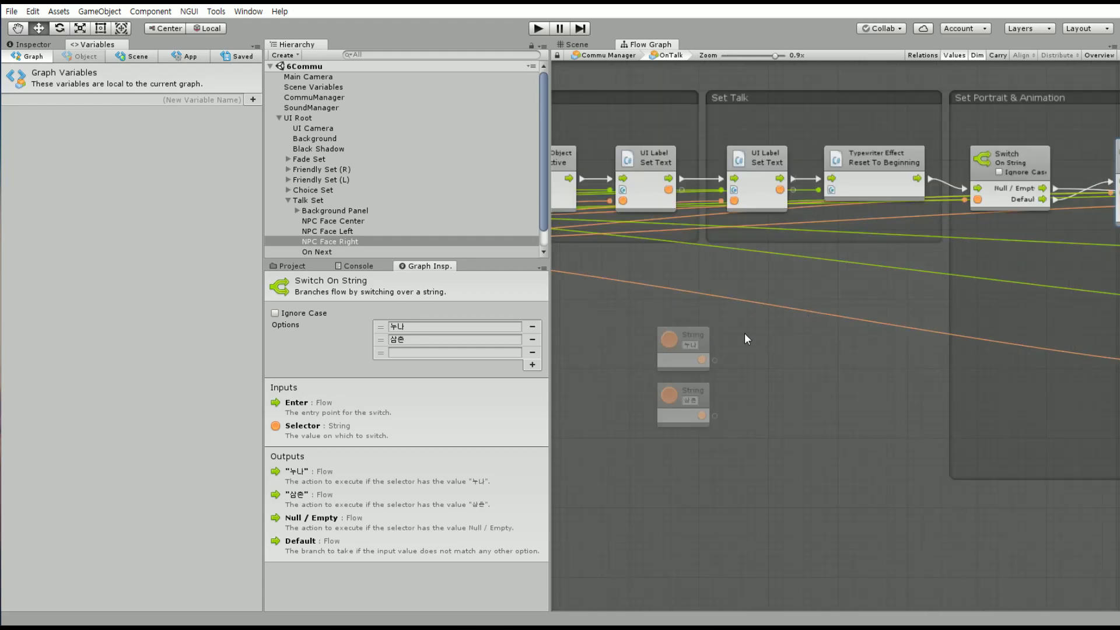
left_click_drag(765, 317, 629, 468)
left_click(842, 393)
Duplicate Set Sprite Name above the group, wire the 누나 case to it, and target NPC Face Left
key("f")
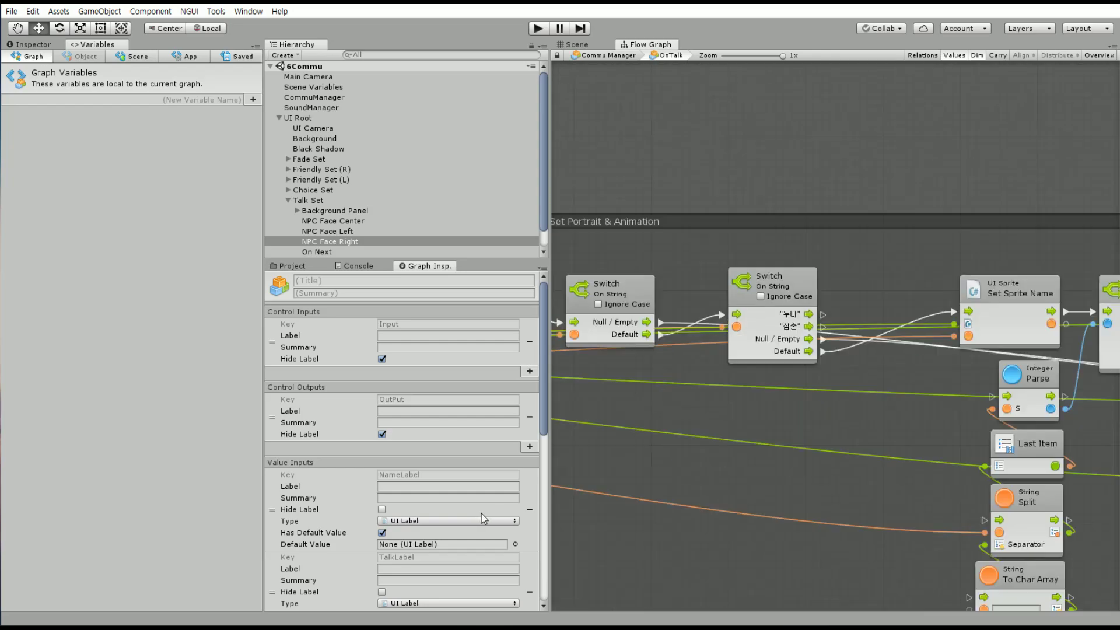
middle_click_drag(807, 331, 638, 330)
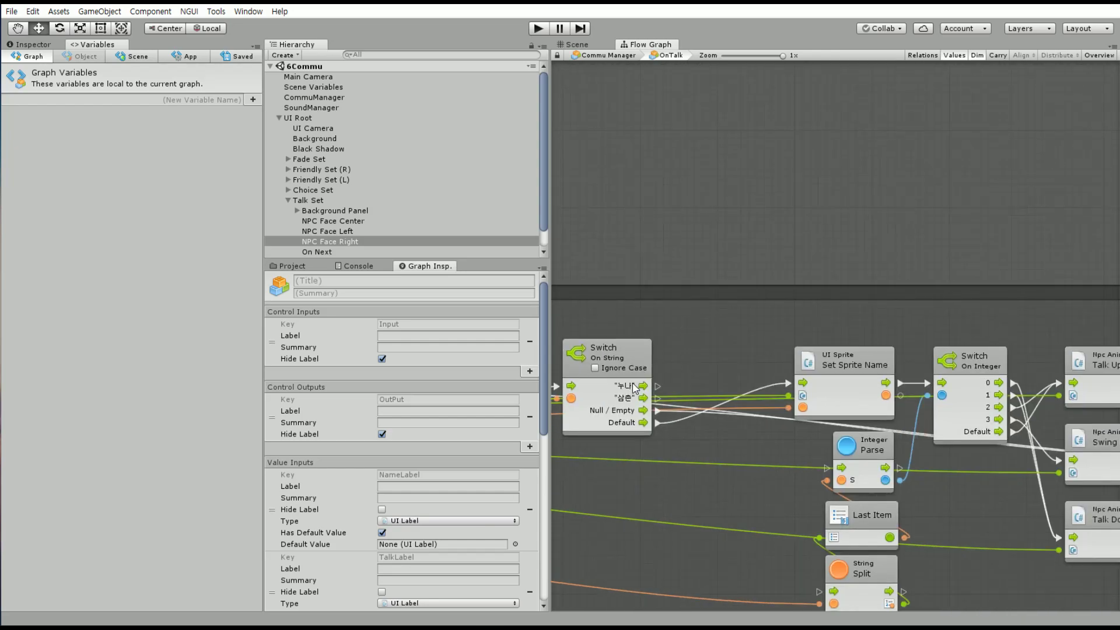
left_click(861, 359)
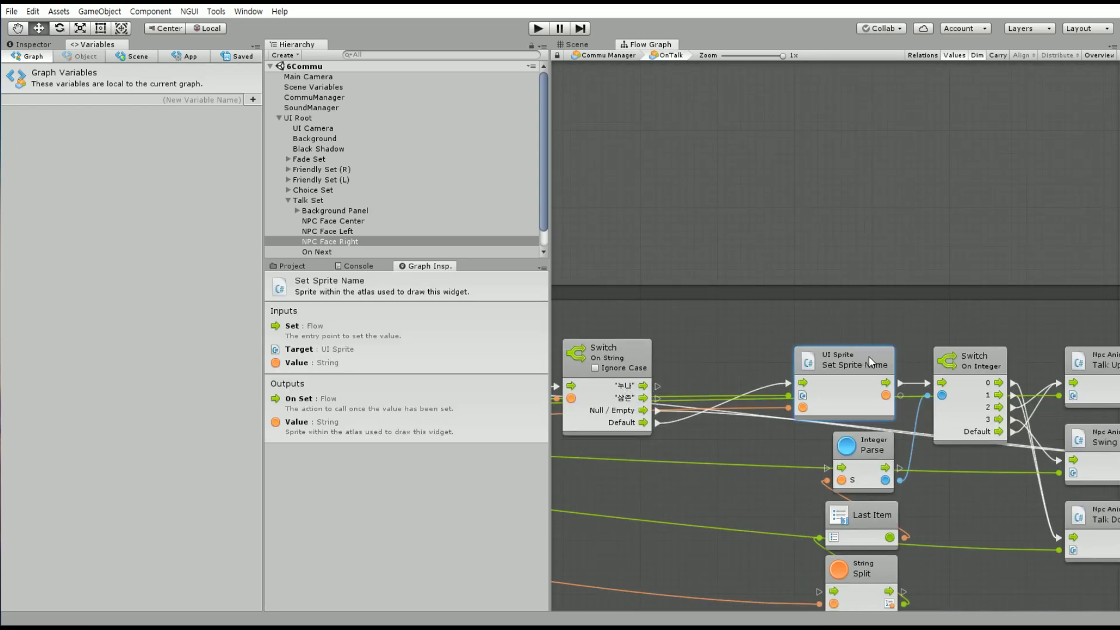
key("ctrl+d")
left_click_drag(869, 357, 813, 121)
middle_click_drag(680, 302, 669, 320)
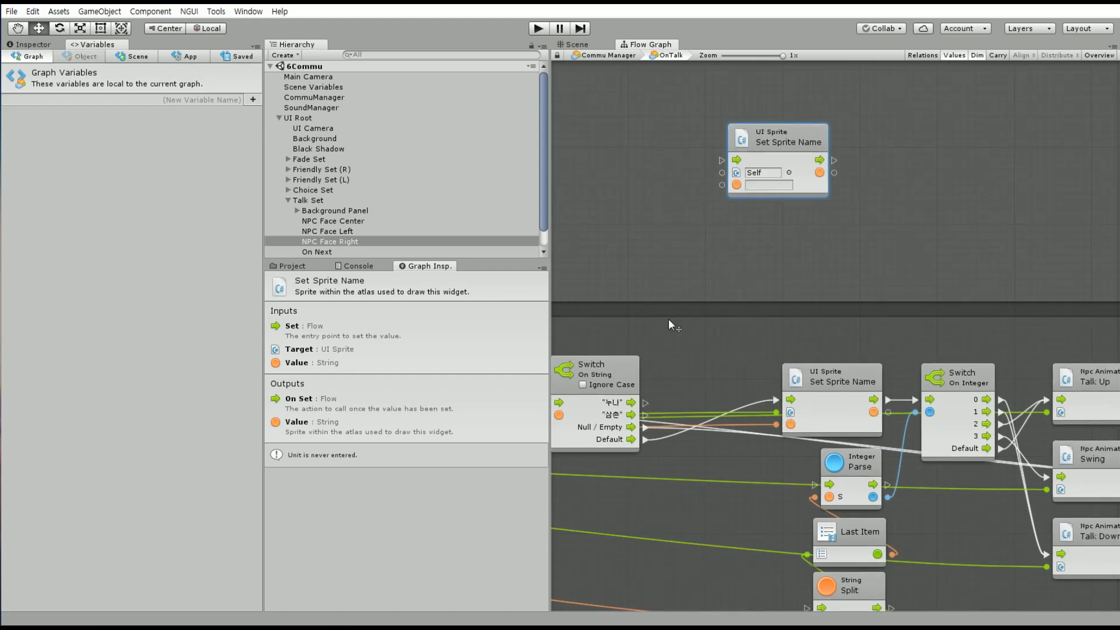
left_click_drag(645, 403, 722, 160)
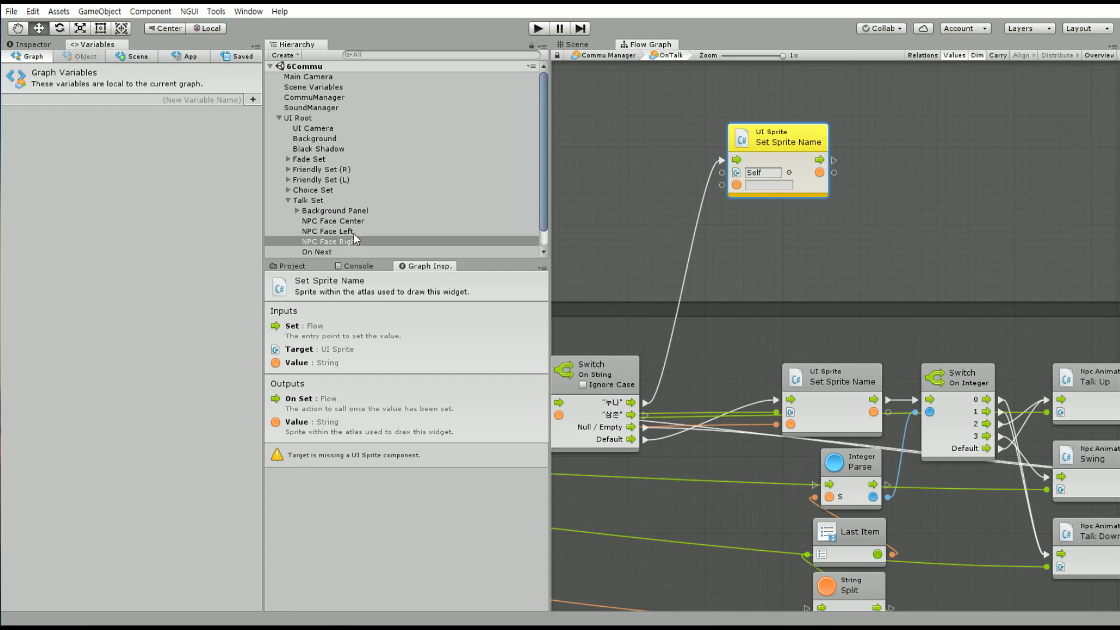
left_click_drag(330, 231, 801, 177)
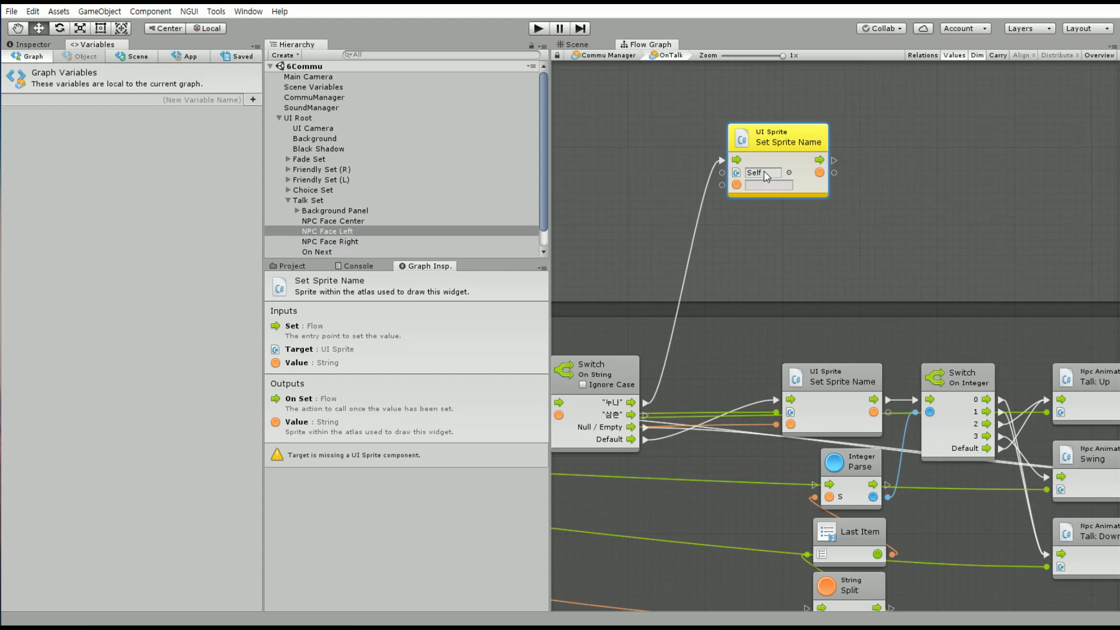
left_click_drag(800, 177, 763, 173)
left_click_drag(792, 133, 822, 118)
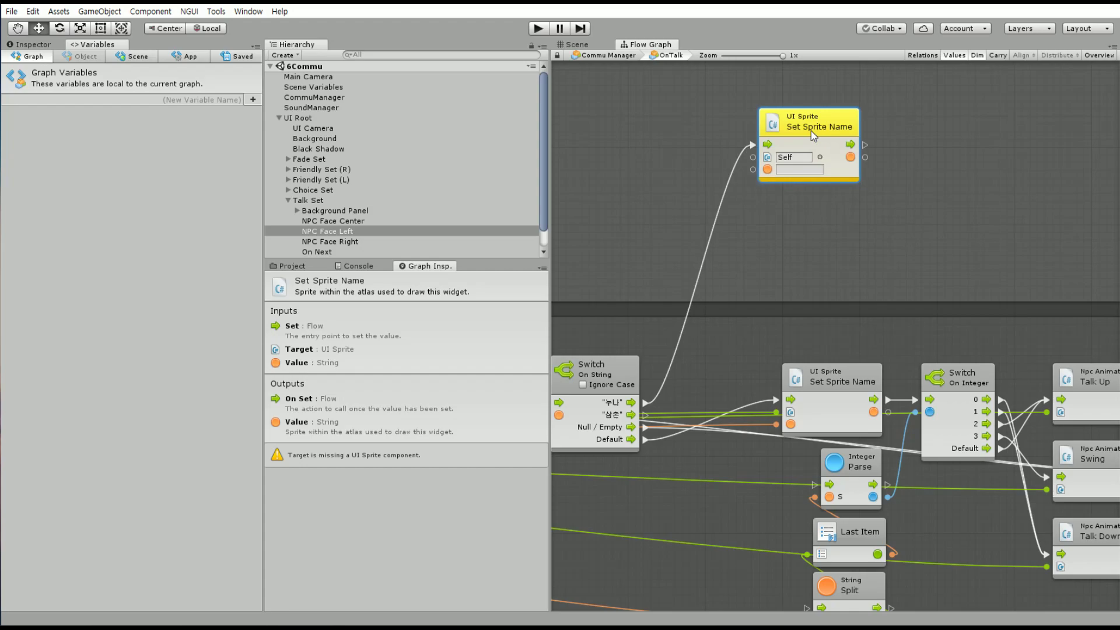
Create a scene variable named NPC Sprite Left with type Game Object
left_click(144, 58)
left_click(227, 139)
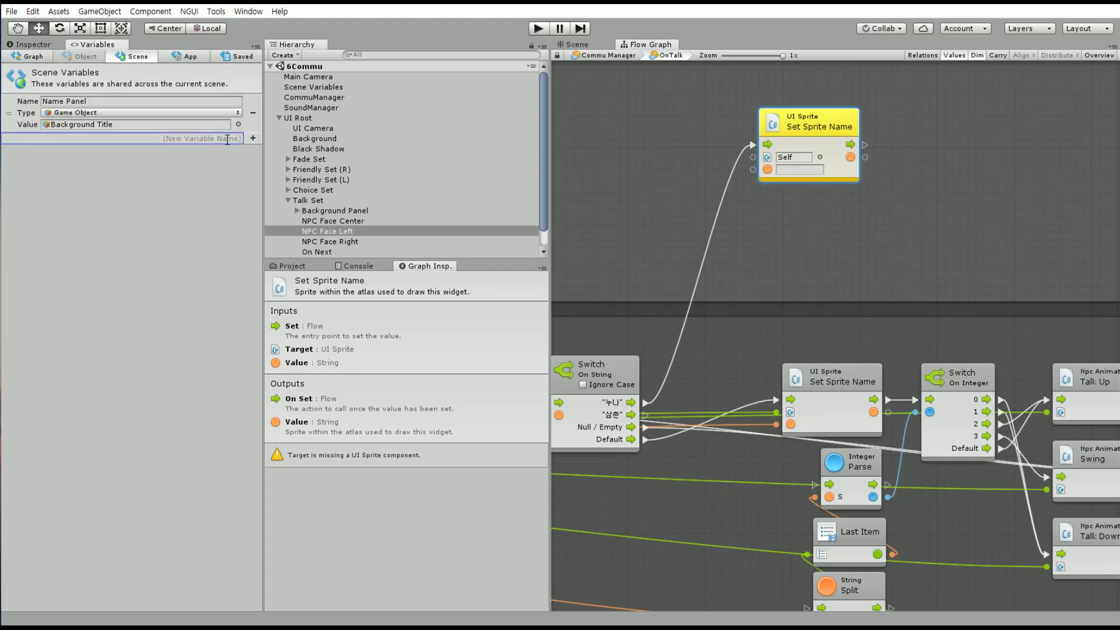
type("NPc")
type(" Sprite")
type(" Left")
key("Return")
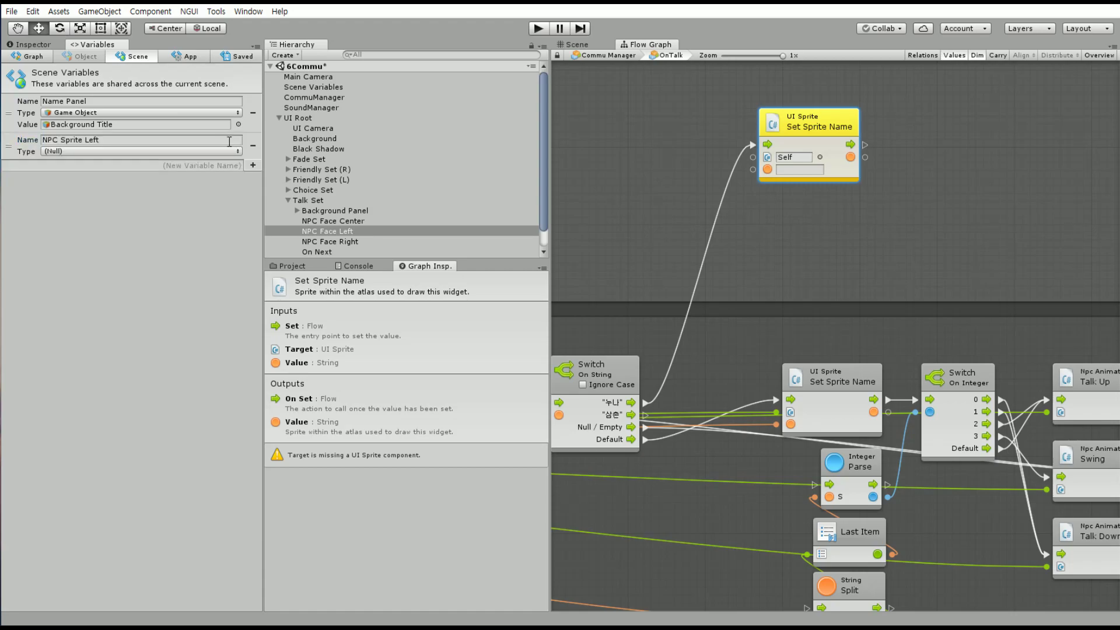
left_click(321, 242)
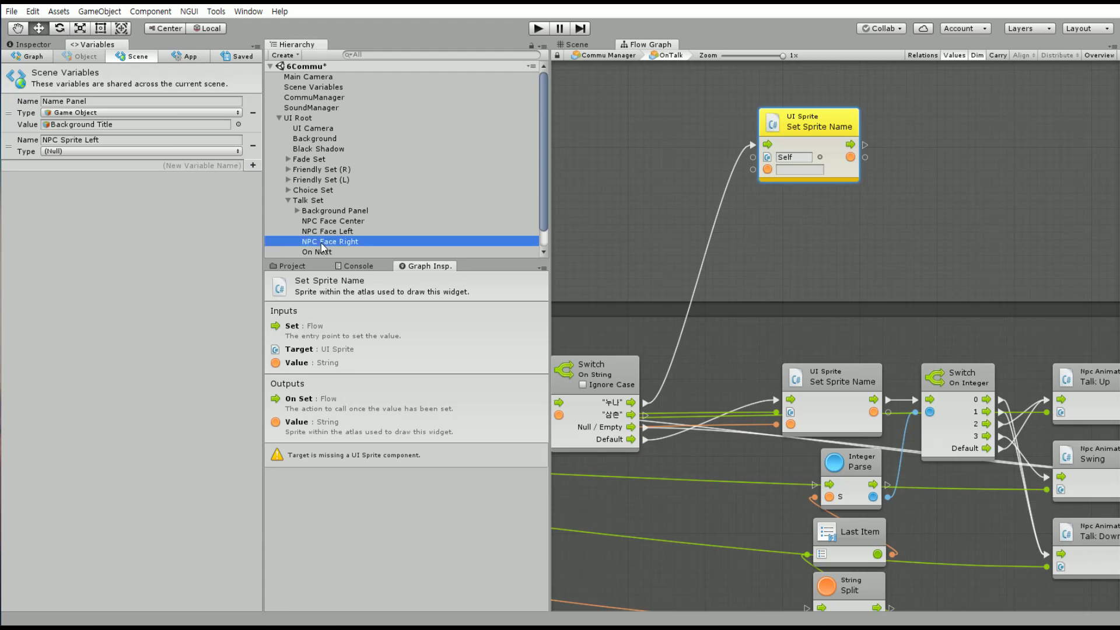
left_click(117, 151)
type("Game")
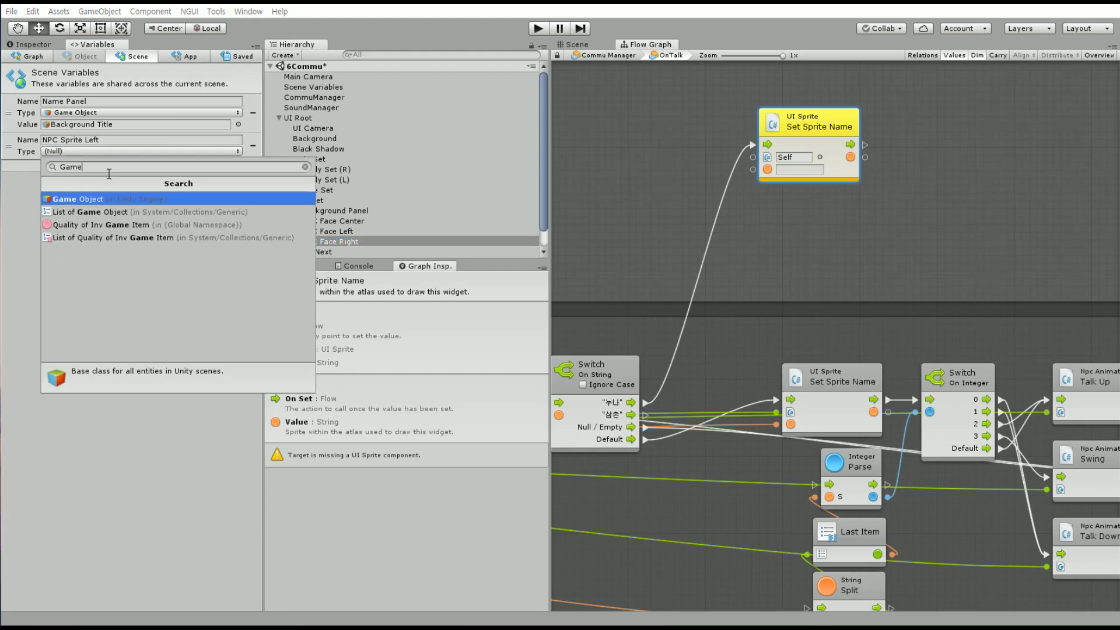
left_click(105, 199)
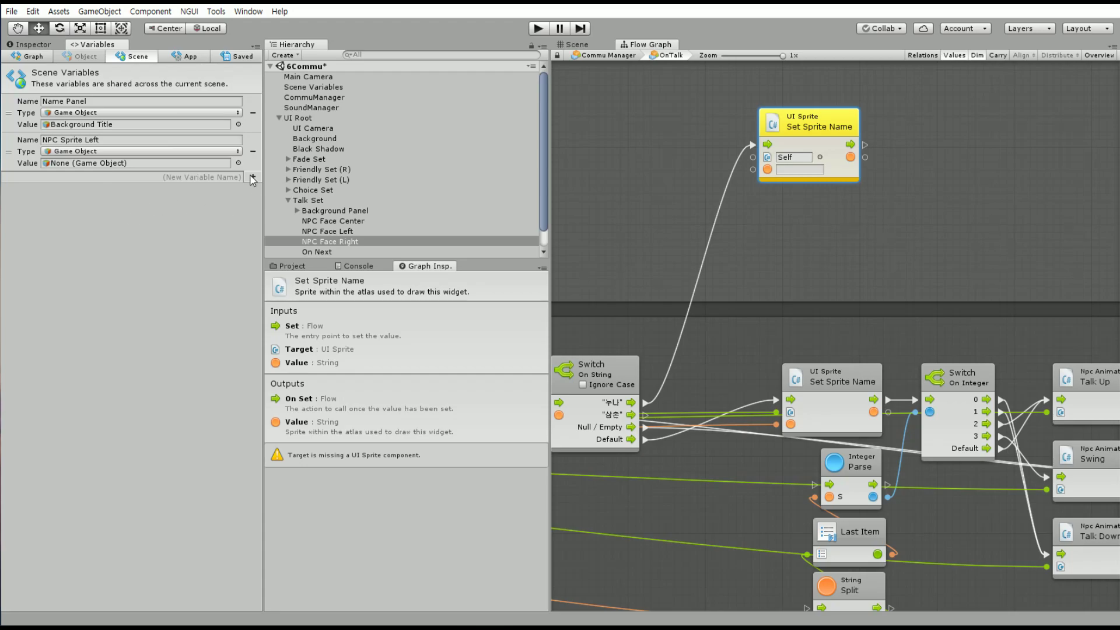
Reset NPC Sprite Left's type to Game Object and give it the value NPC Face Left
left_click(164, 176)
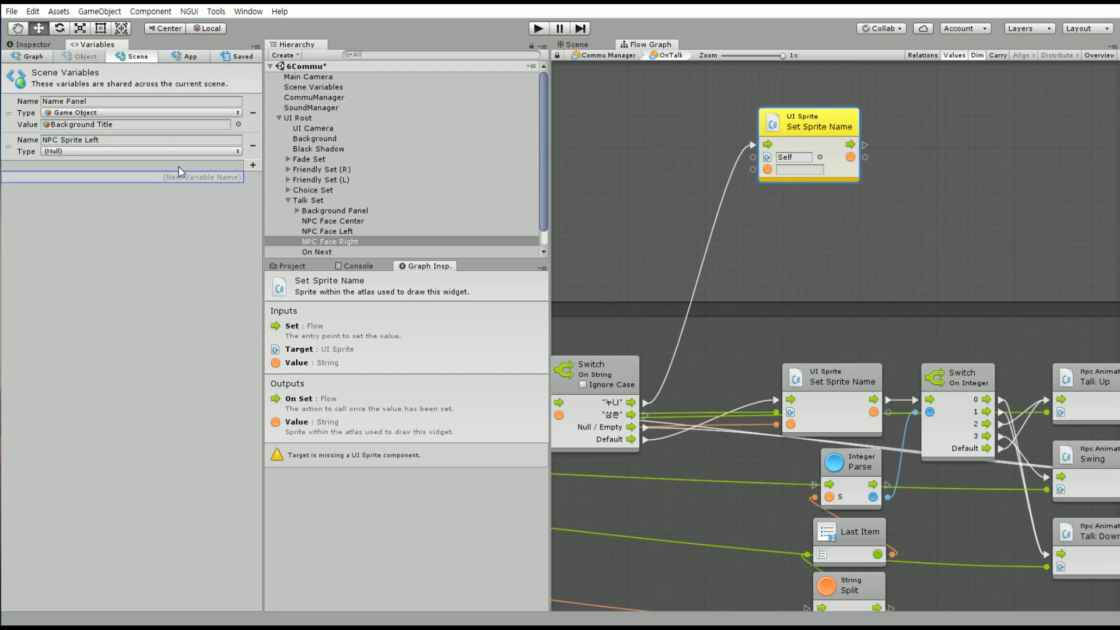
left_click(134, 140)
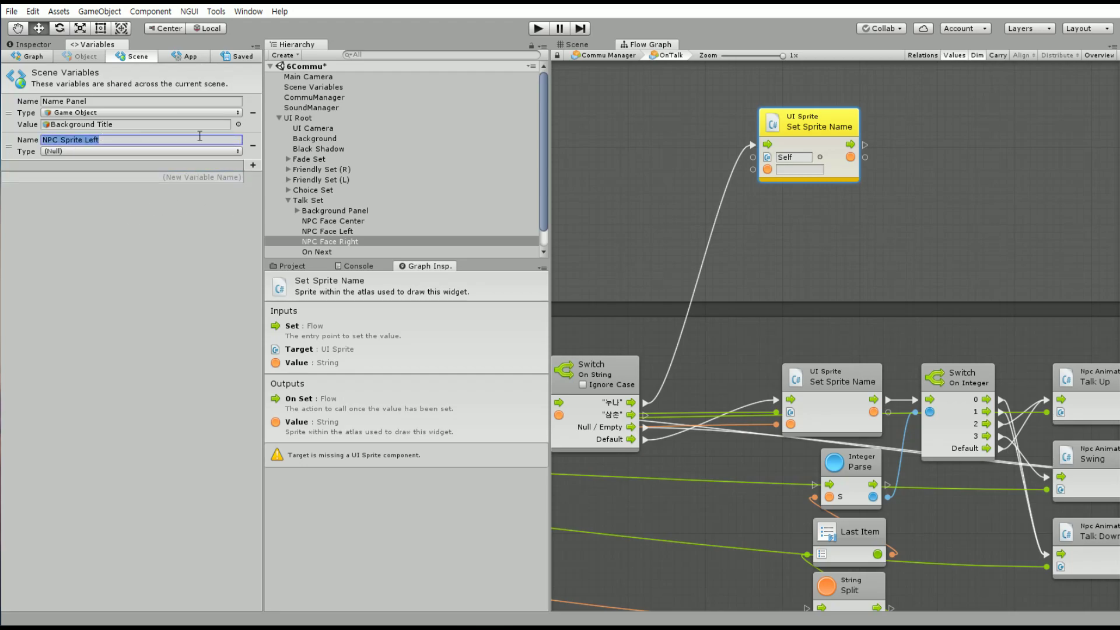
left_click(225, 151)
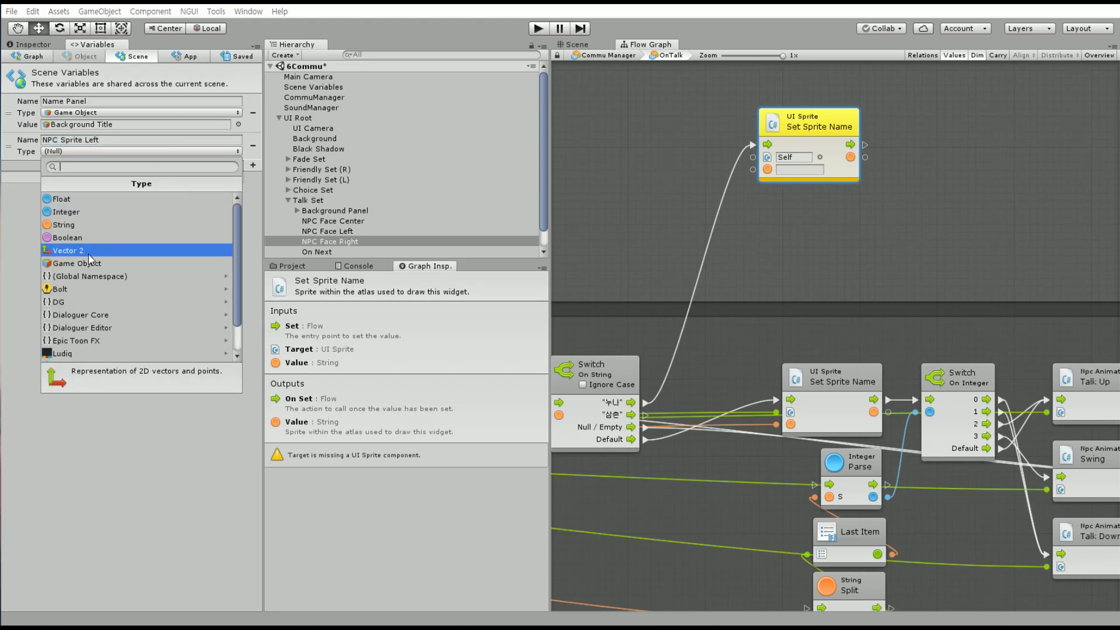
left_click(105, 260)
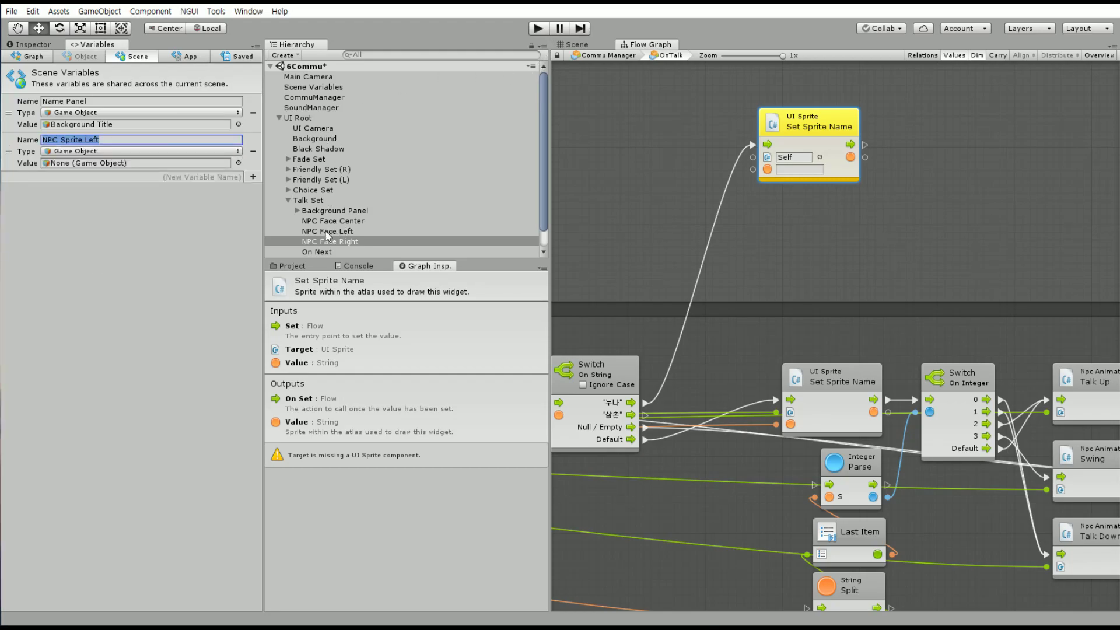
left_click_drag(326, 233, 113, 163)
Add a Game Object scene variable NPC Sprite Right holding NPC Face Right
left_click(136, 176)
type("NPC Sprite")
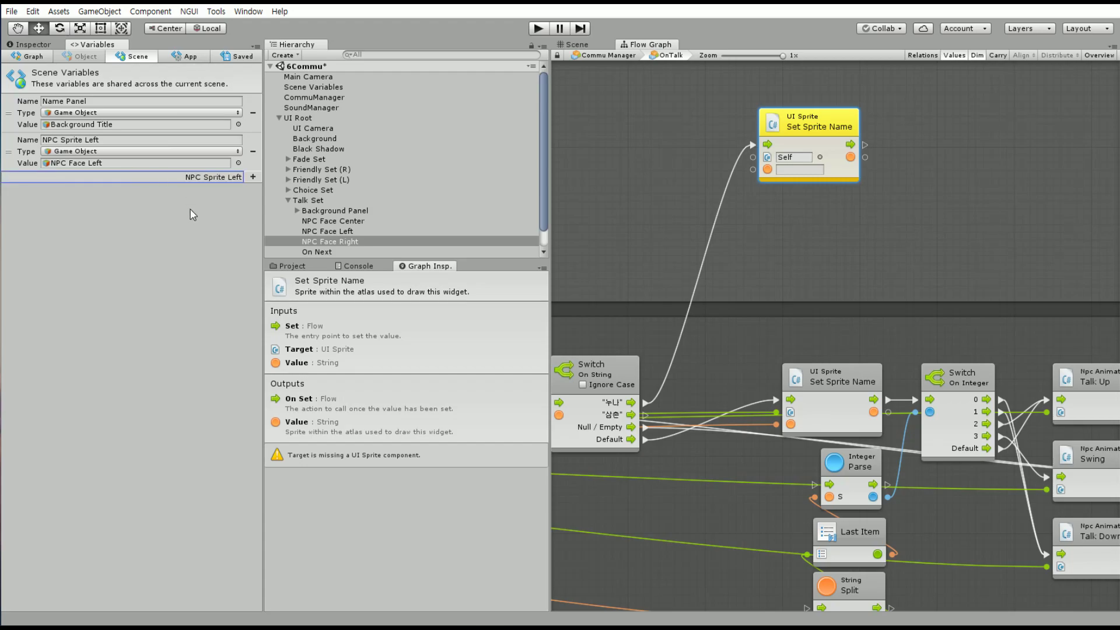
type(" Right")
key("Return")
left_click(134, 190)
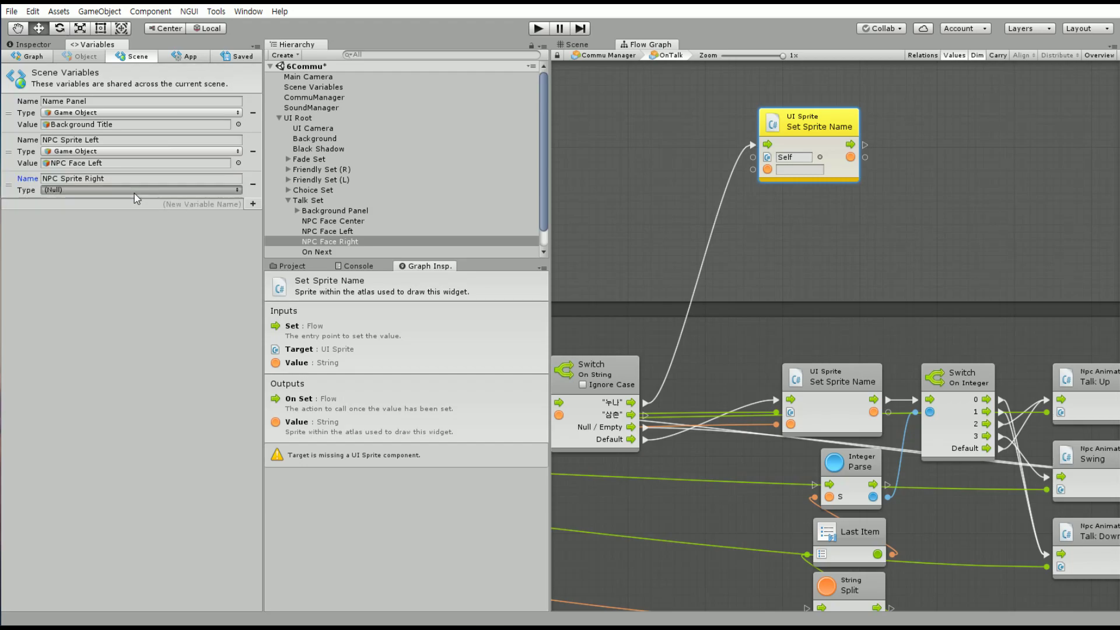
left_click(101, 258)
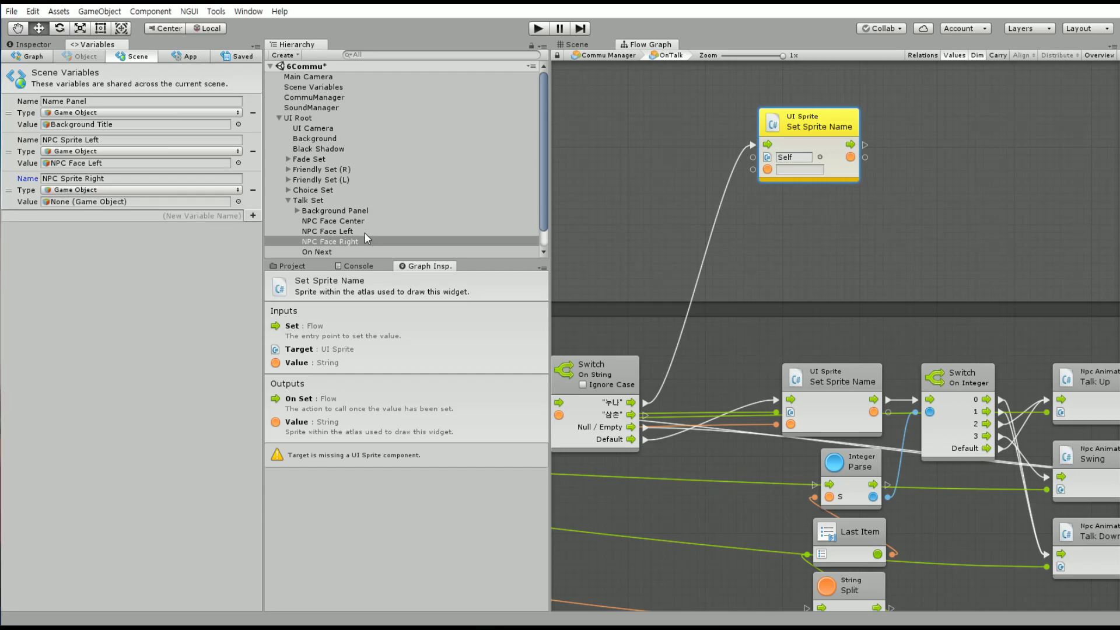
left_click_drag(329, 242, 140, 201)
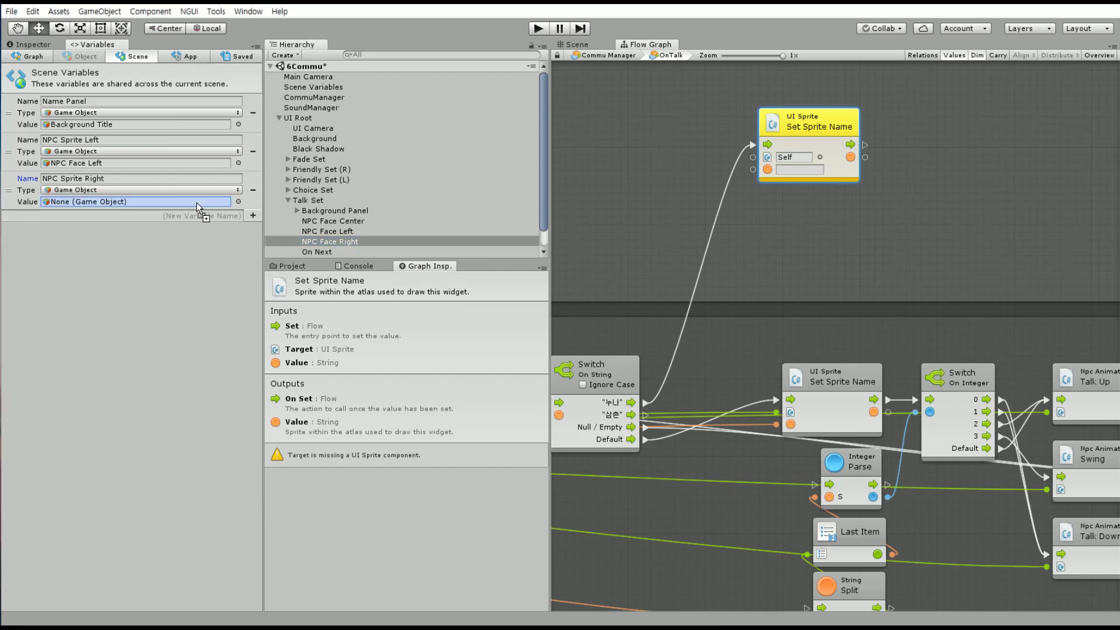
Add a scene Get Variable node for NPC Sprite Left beside the upper Set Sprite Name node
right_click(628, 152)
left_click(644, 166)
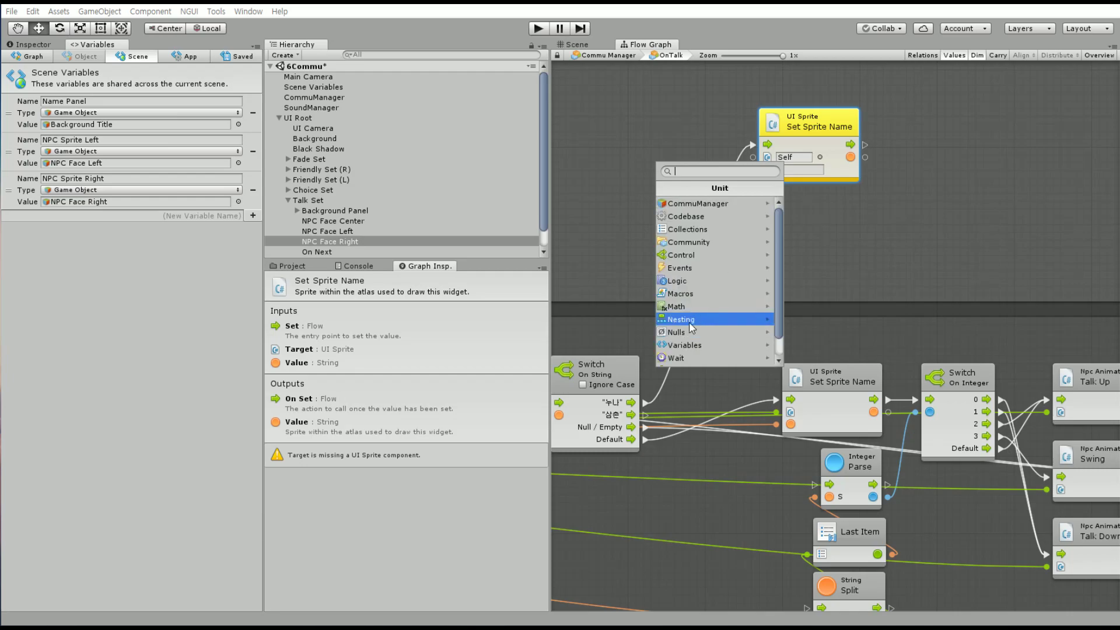
left_click(694, 343)
left_click(718, 242)
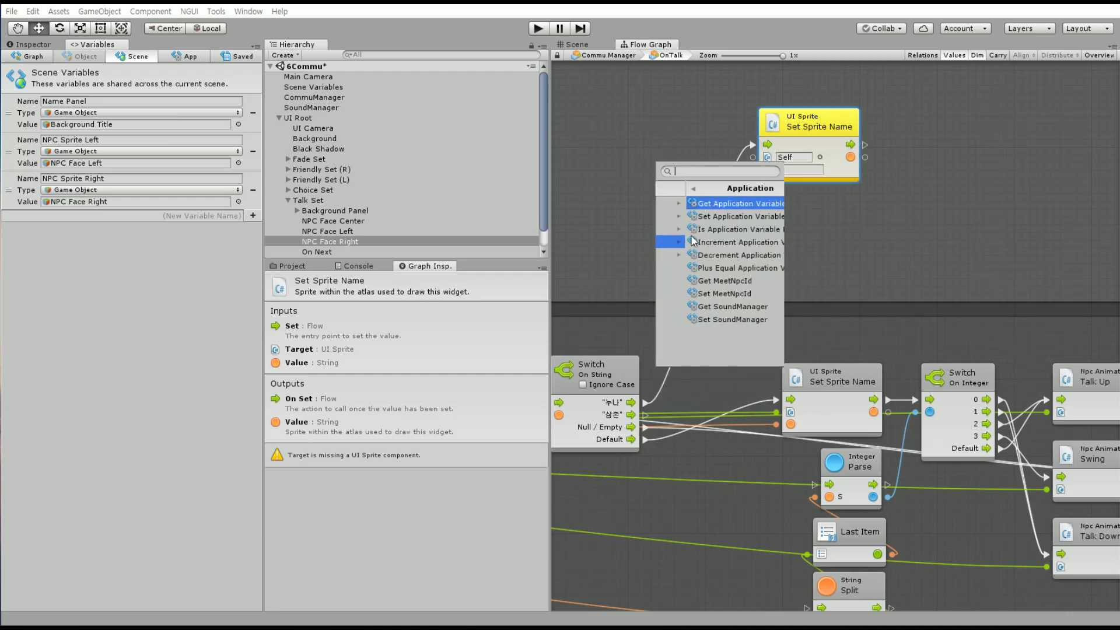
left_click(663, 188)
left_click(709, 232)
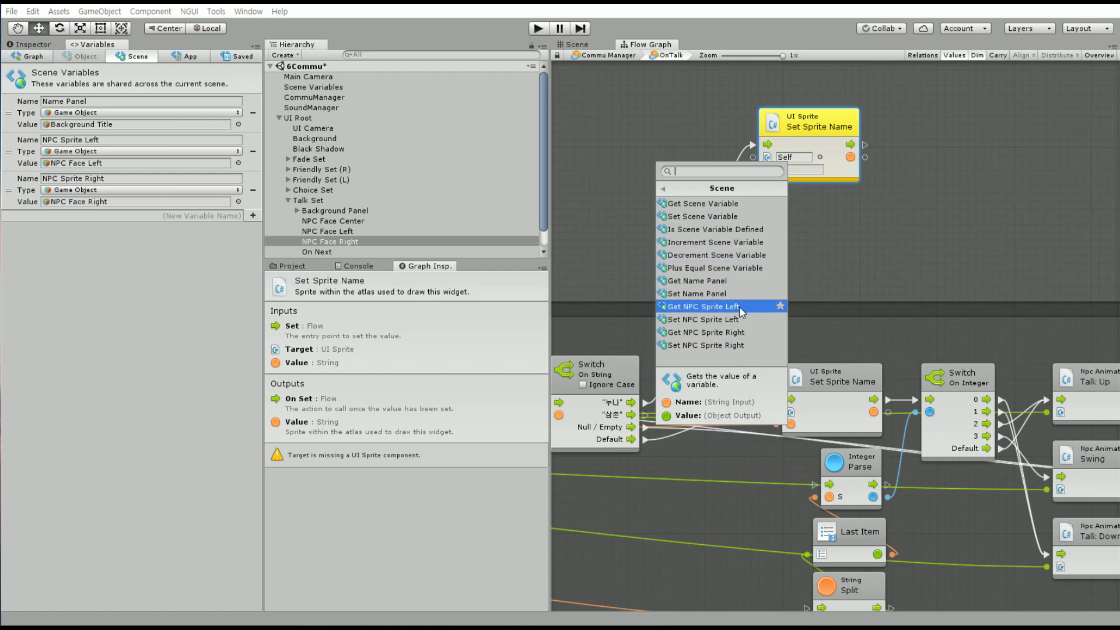
left_click(743, 307)
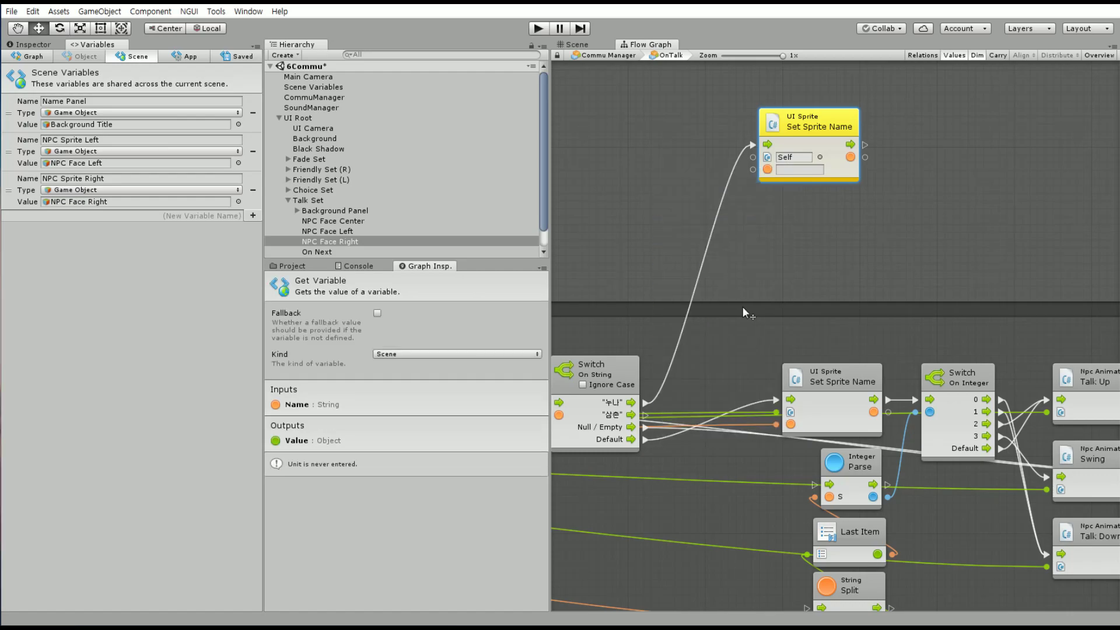
mouse_move(736, 178)
left_mouse_down()
mouse_move(639, 140)
mouse_move(754, 158)
left_mouse_up()
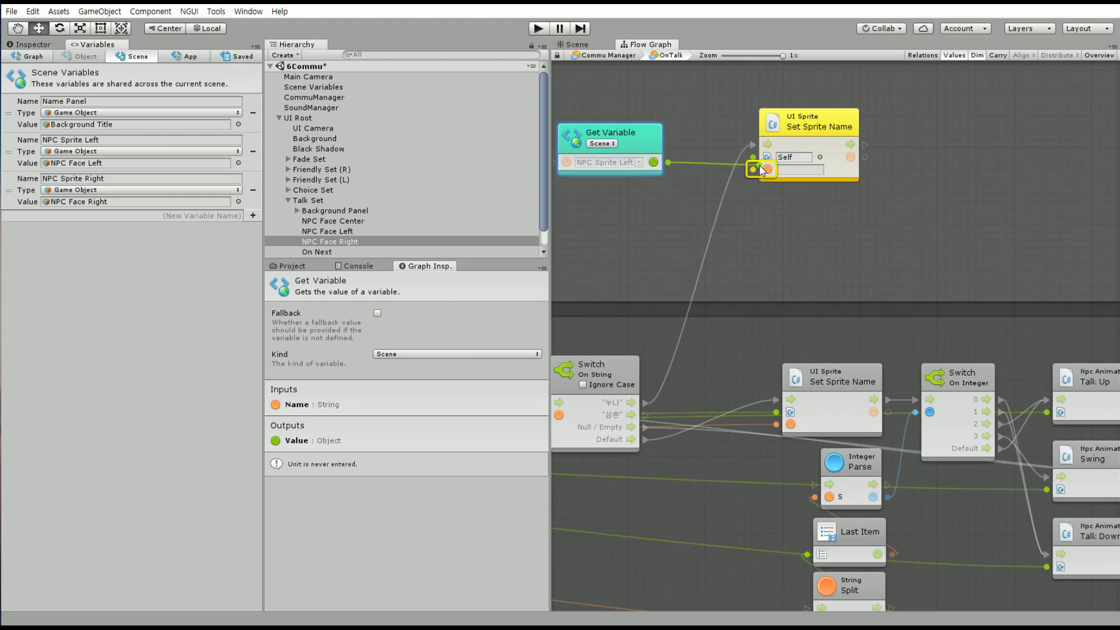
left_click_drag(655, 142, 709, 135)
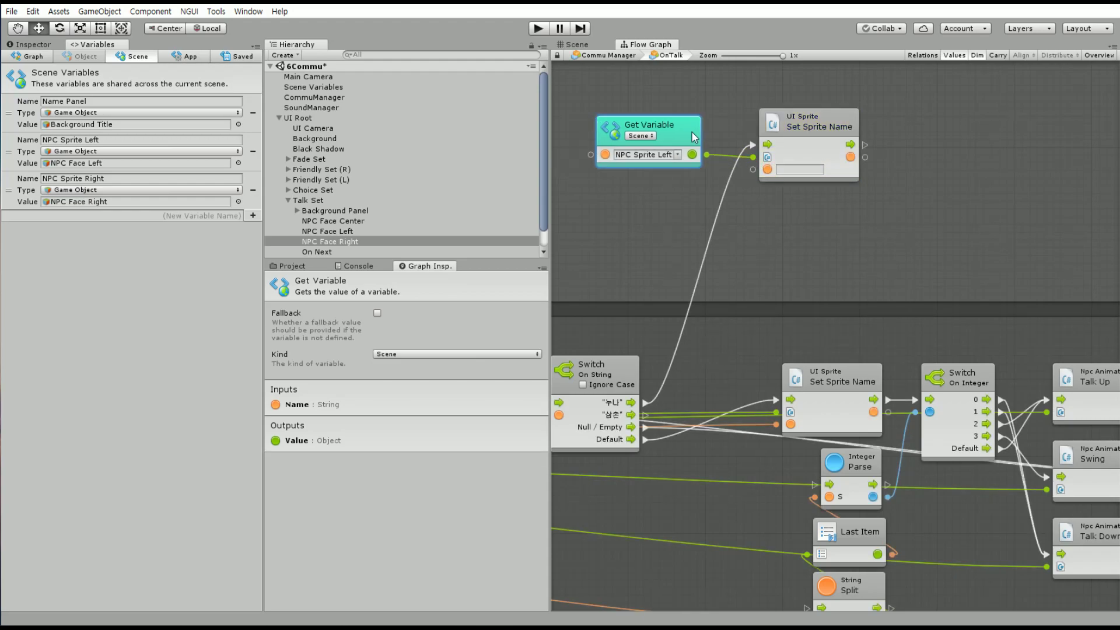
middle_click_drag(867, 208, 809, 187)
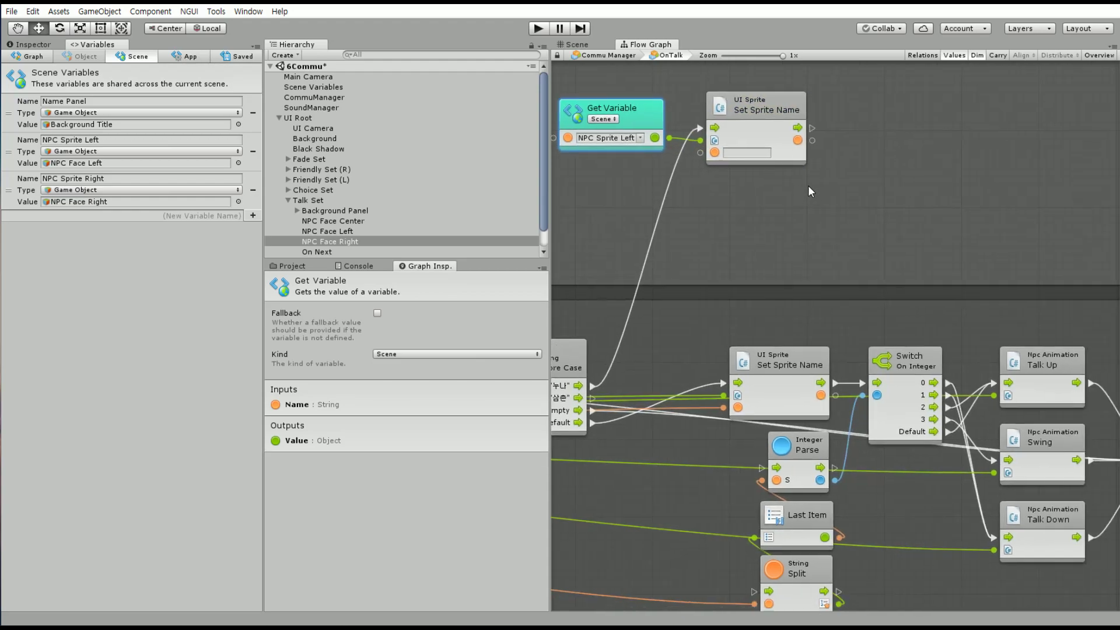
scroll(744, 191, "down", 2)
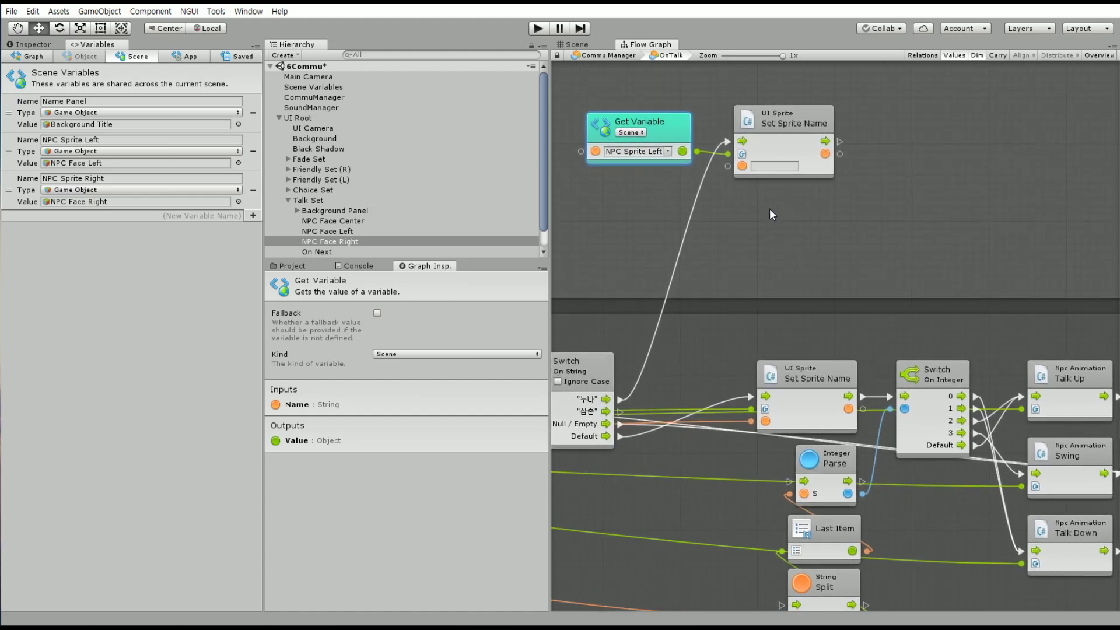
scroll(834, 202, "down", 2)
Connect the Input node's Portrait port to the Set Sprite Name node
scroll(767, 230, "down", 3)
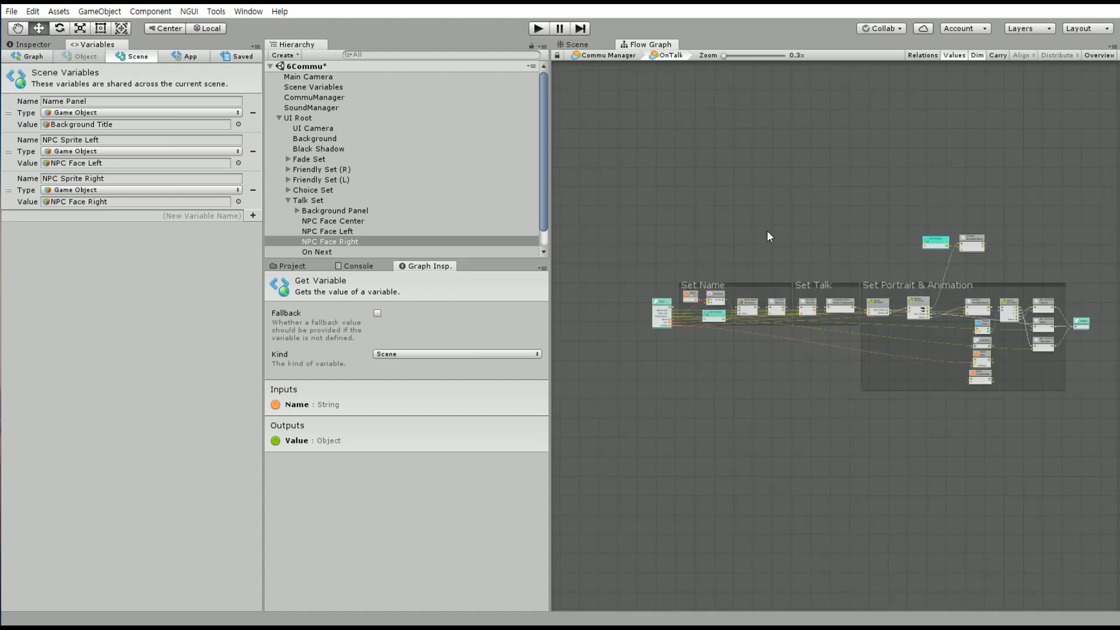
scroll(714, 319, "up", 2)
scroll(726, 383, "up", 2)
scroll(727, 386, "up", 3)
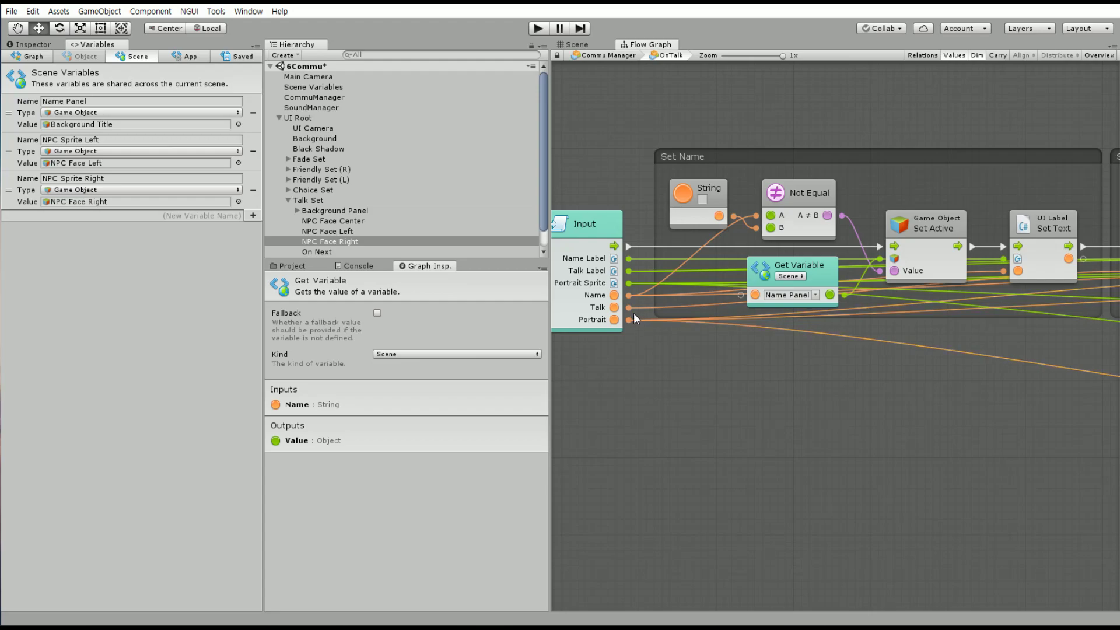
mouse_move(627, 319)
left_mouse_down()
mouse_move(1116, 15)
mouse_move(838, 266)
left_mouse_up()
Duplicate the Get Variable and Set Sprite Name pair below, with the copy reading NPC Sprite Right
middle_click_drag(908, 296, 855, 268)
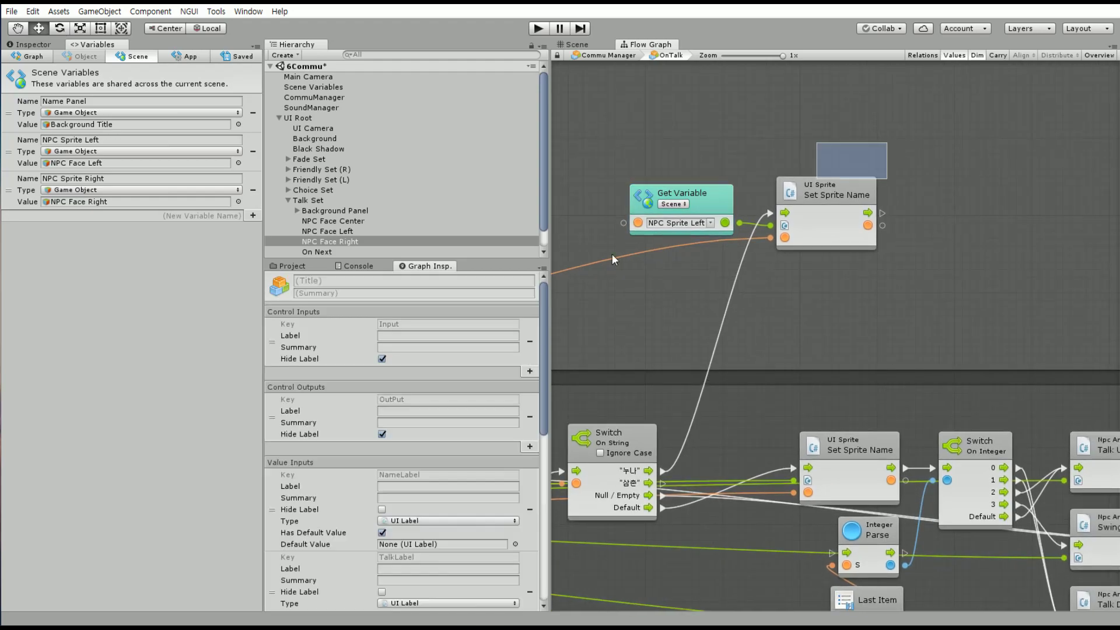
left_click_drag(611, 257, 913, 175)
key("ctrl+d")
left_click_drag(826, 214, 805, 294)
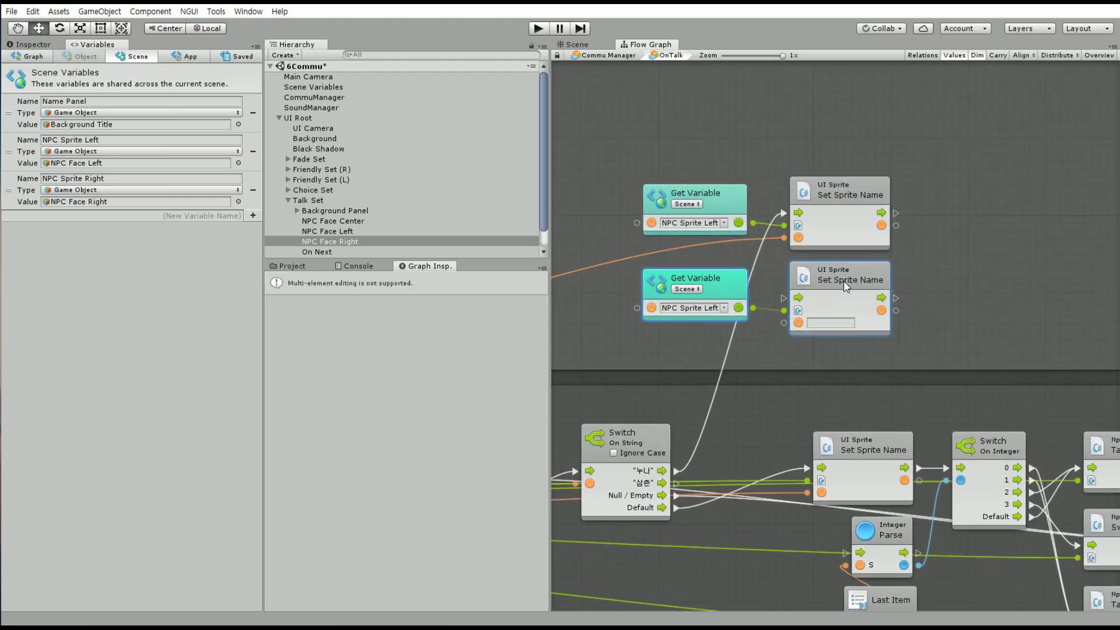
left_click(717, 315)
left_click(759, 358)
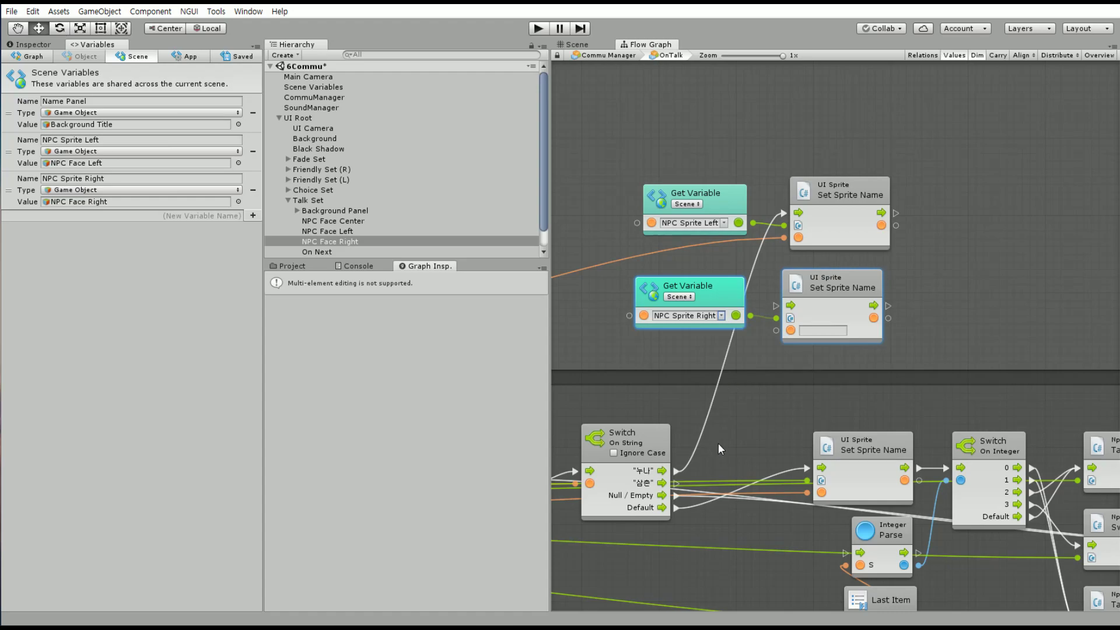
Link the Switch's second case (삼촌) to the new NPC Sprite Right setter
scroll(794, 298, "down", 5)
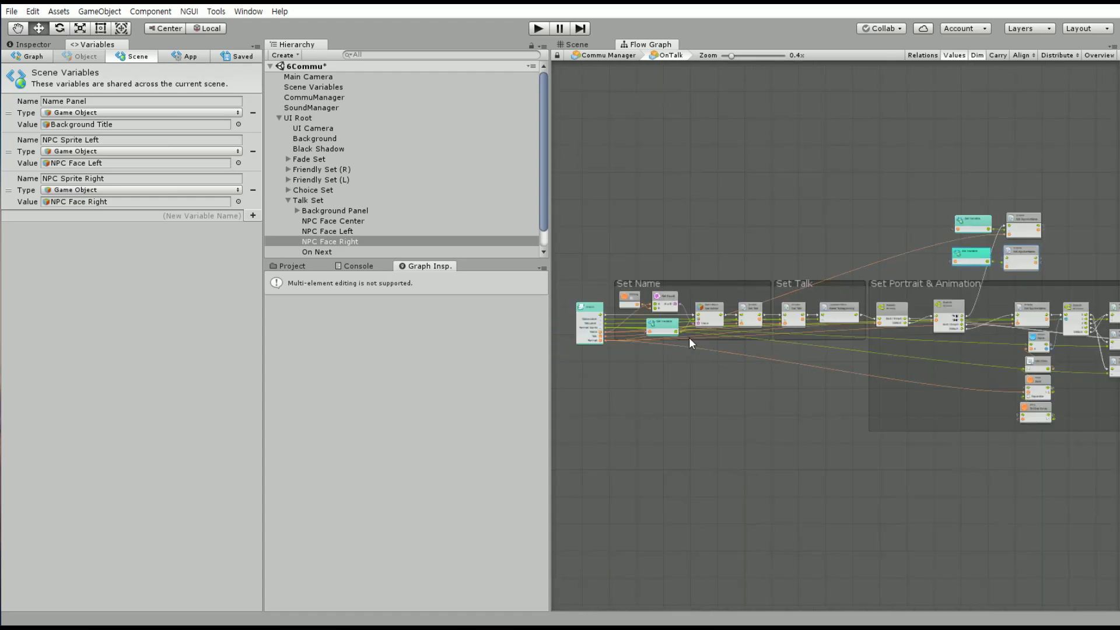
scroll(677, 347, "up", 2)
scroll(665, 328, "up", 1)
middle_click_drag(949, 345, 525, 347)
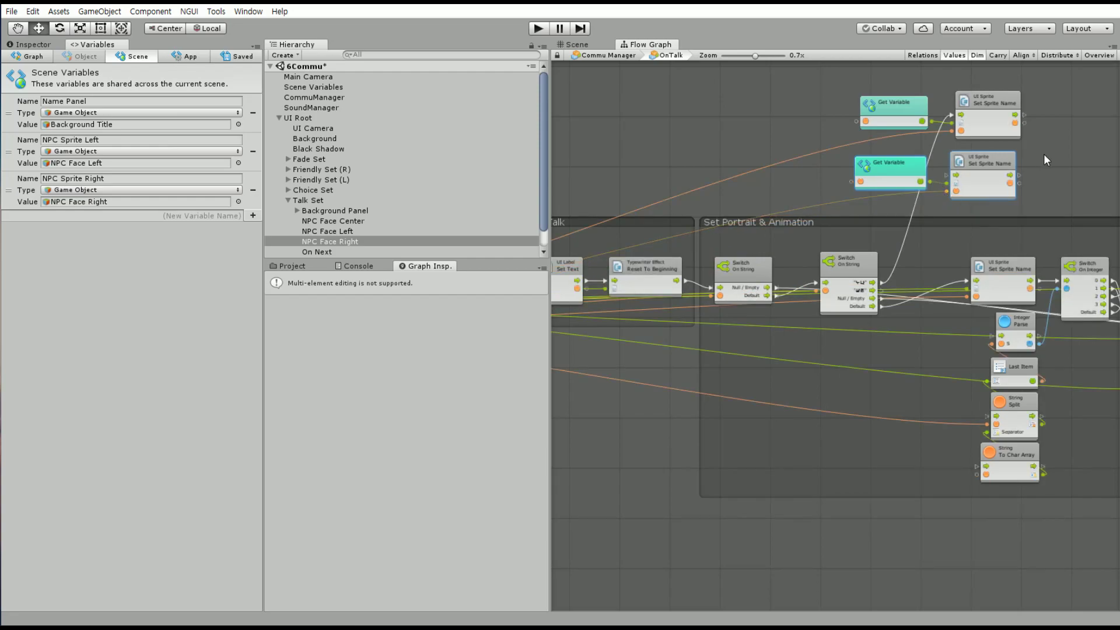
scroll(1045, 153, "up", 3)
middle_click_drag(966, 187, 885, 237)
left_click_drag(713, 413, 813, 237)
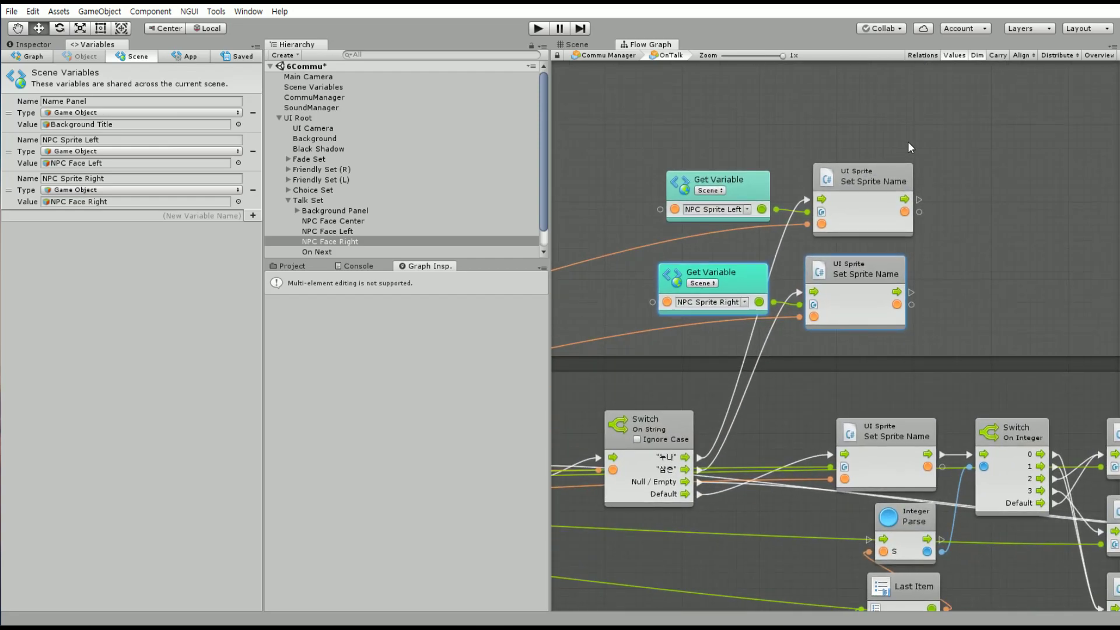
Tidy the layout of the four sprite-setting nodes
left_click_drag(867, 178, 858, 178)
left_click_drag(740, 176, 732, 183)
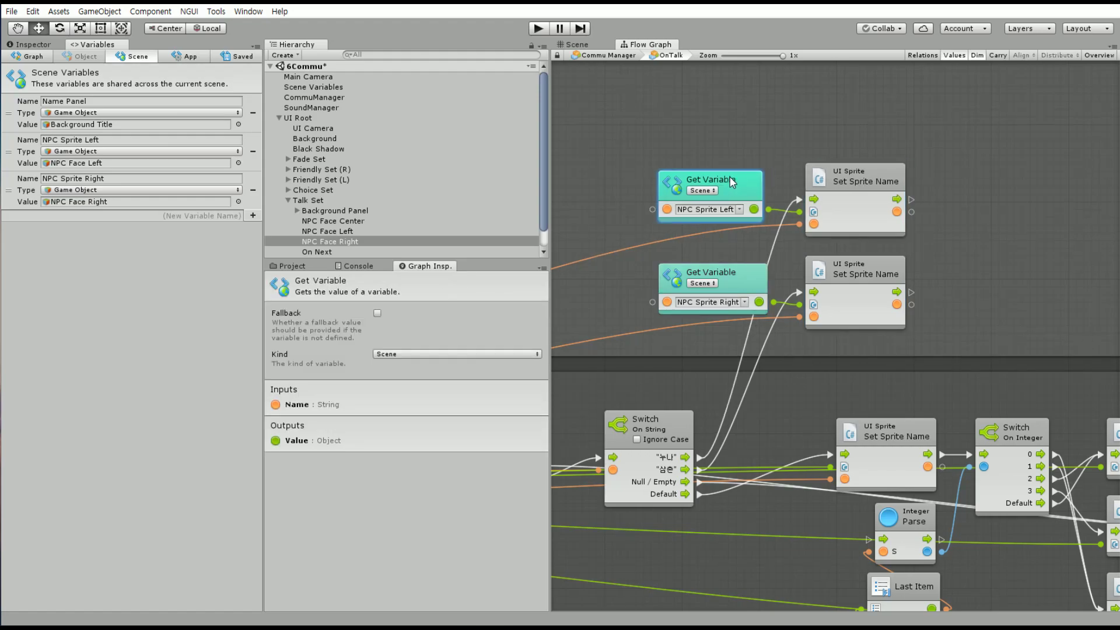
left_click_drag(945, 120, 654, 326)
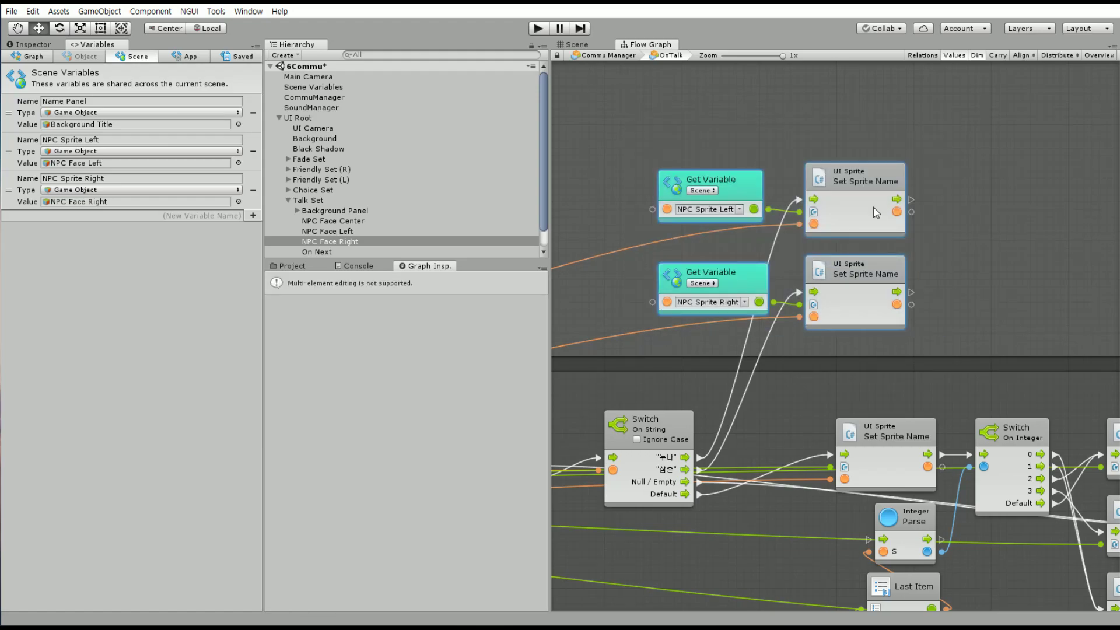
left_click_drag(884, 183, 907, 175)
left_click(1003, 199)
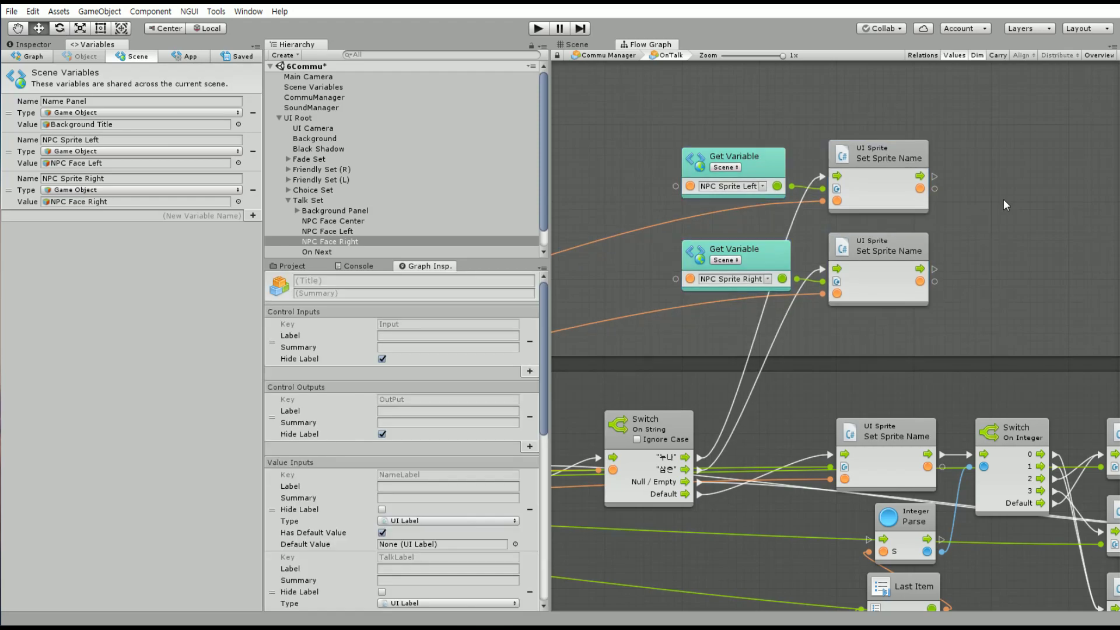
middle_click_drag(1003, 198, 800, 154)
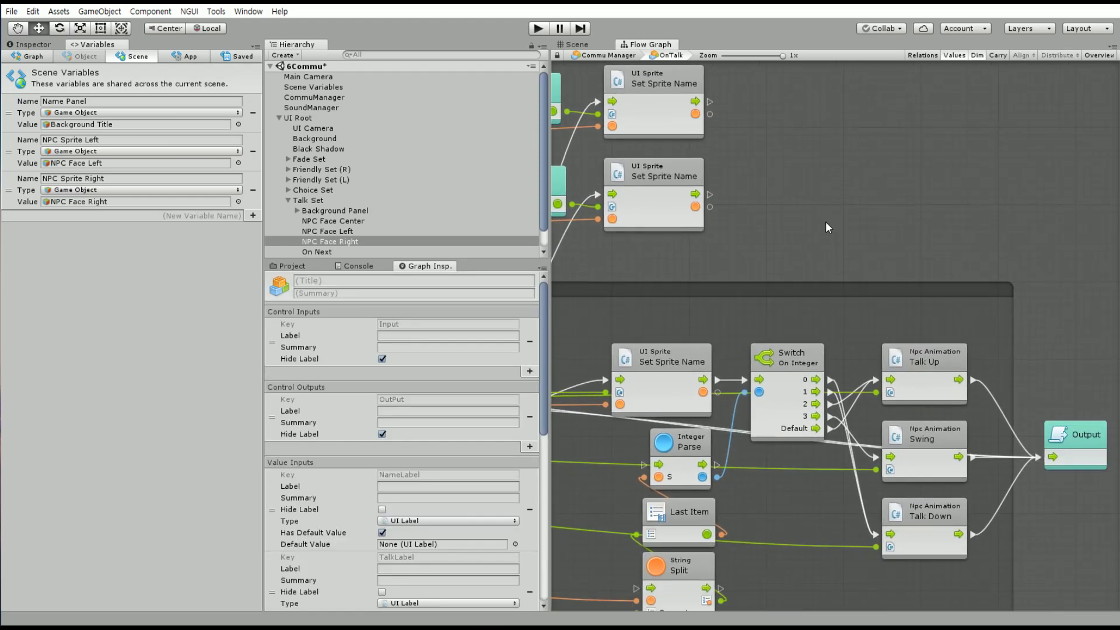
scroll(825, 222, "down", 1)
scroll(709, 482, "down", 3)
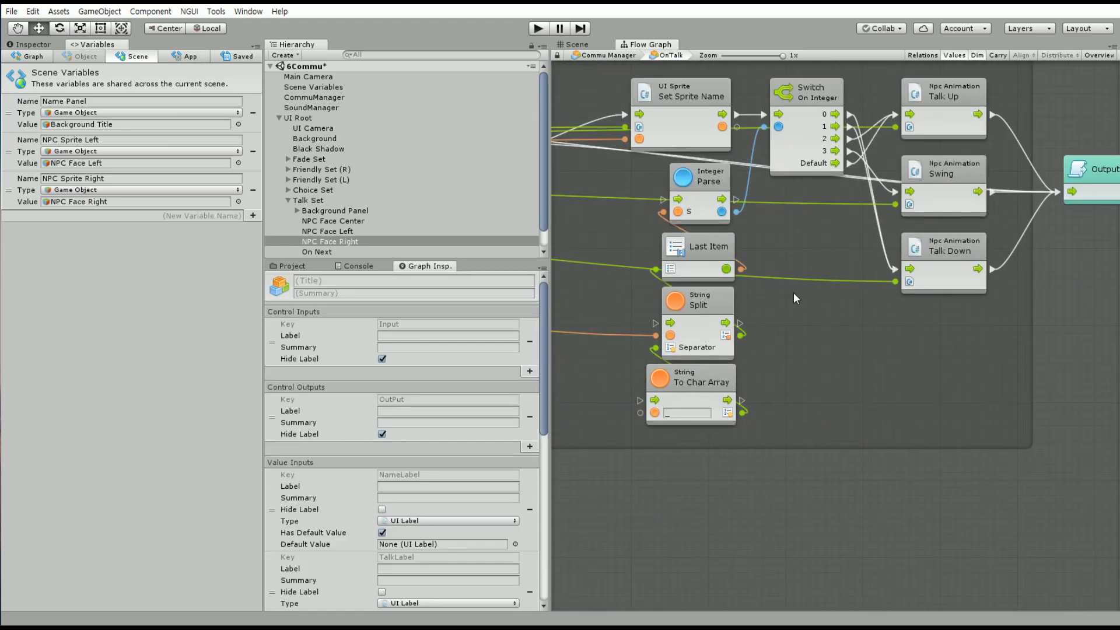
scroll(778, 314, "up", 1)
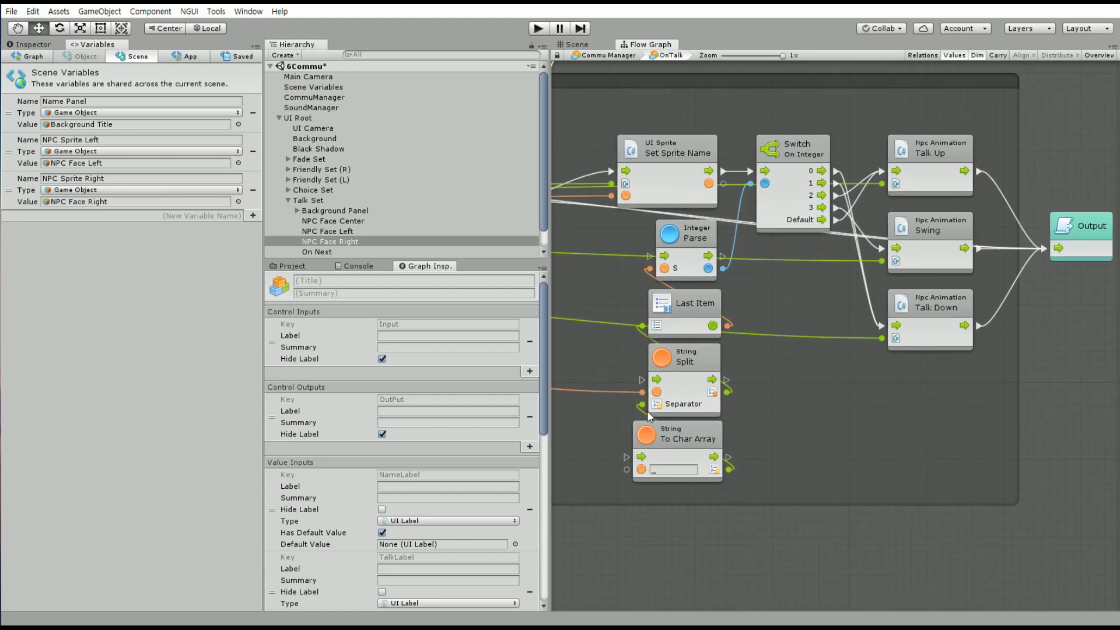
left_click(938, 157)
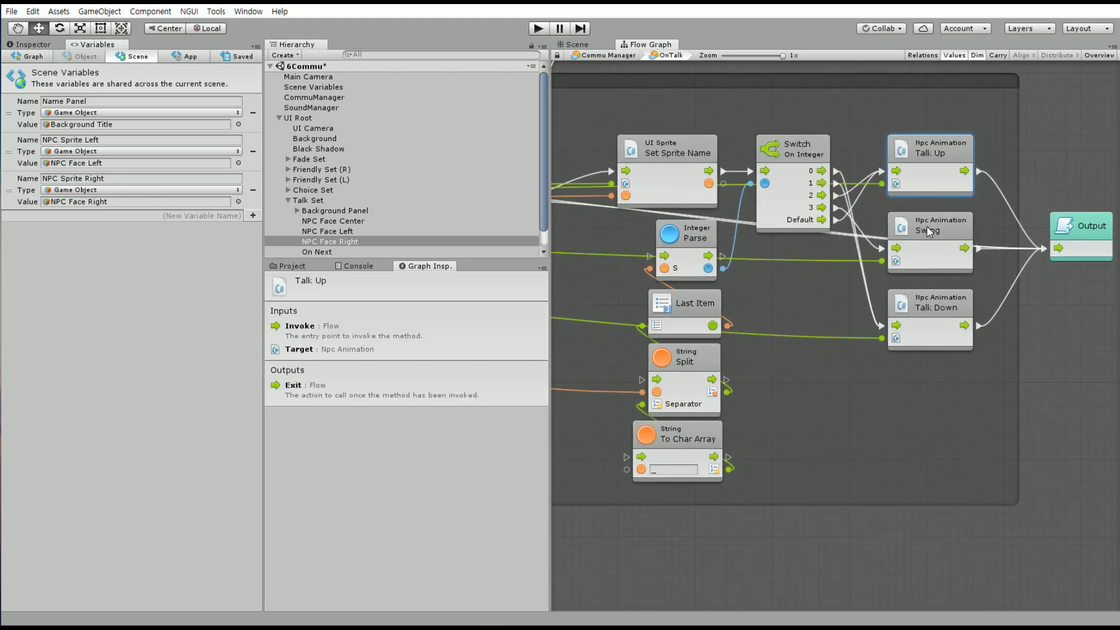
left_click(930, 226)
left_click(926, 308)
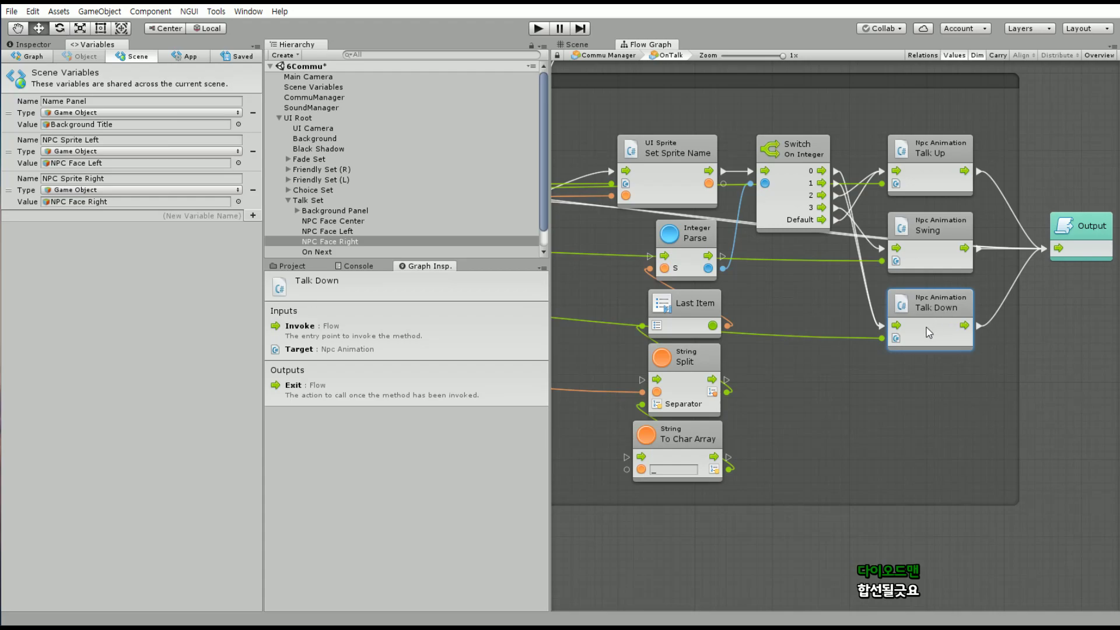
Duplicate Talk Down beside the upper Set Sprite Name units and wire their flow into it
middle_click_drag(770, 357, 870, 367)
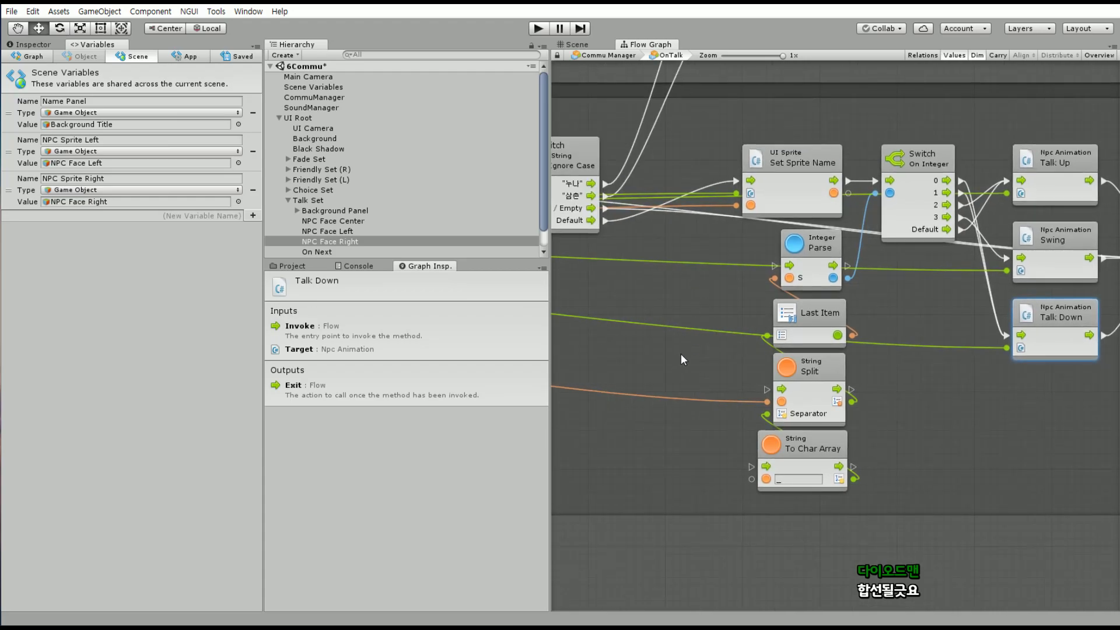
middle_click_drag(682, 354, 560, 360)
key("ctrl+d")
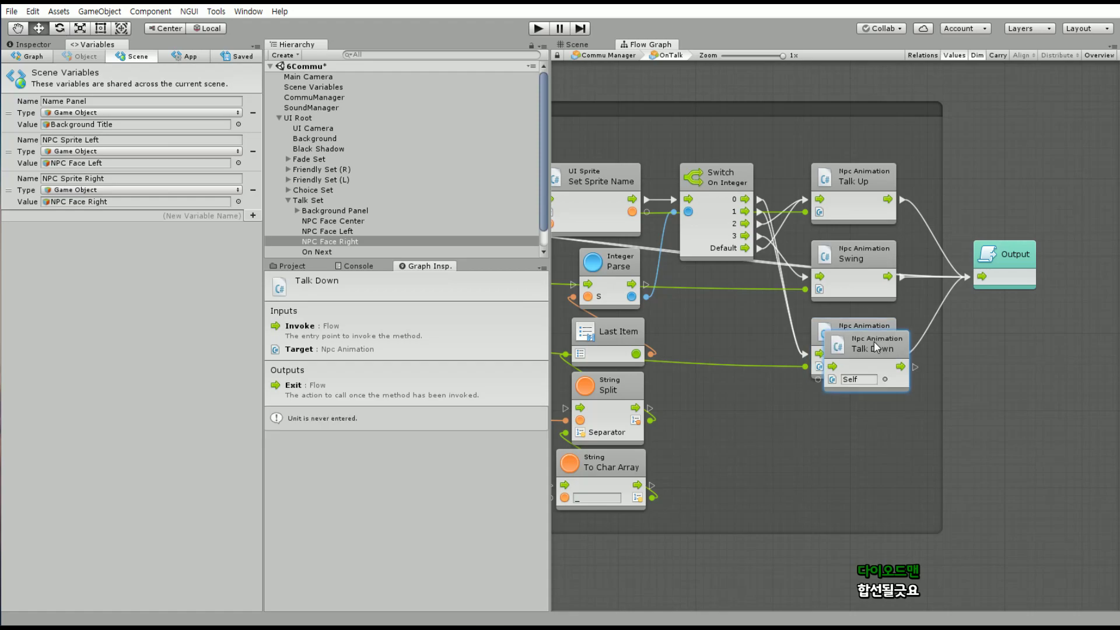
left_click_drag(860, 292, 834, 90)
middle_click_drag(865, 82, 894, 427)
left_click_drag(873, 447, 802, 312)
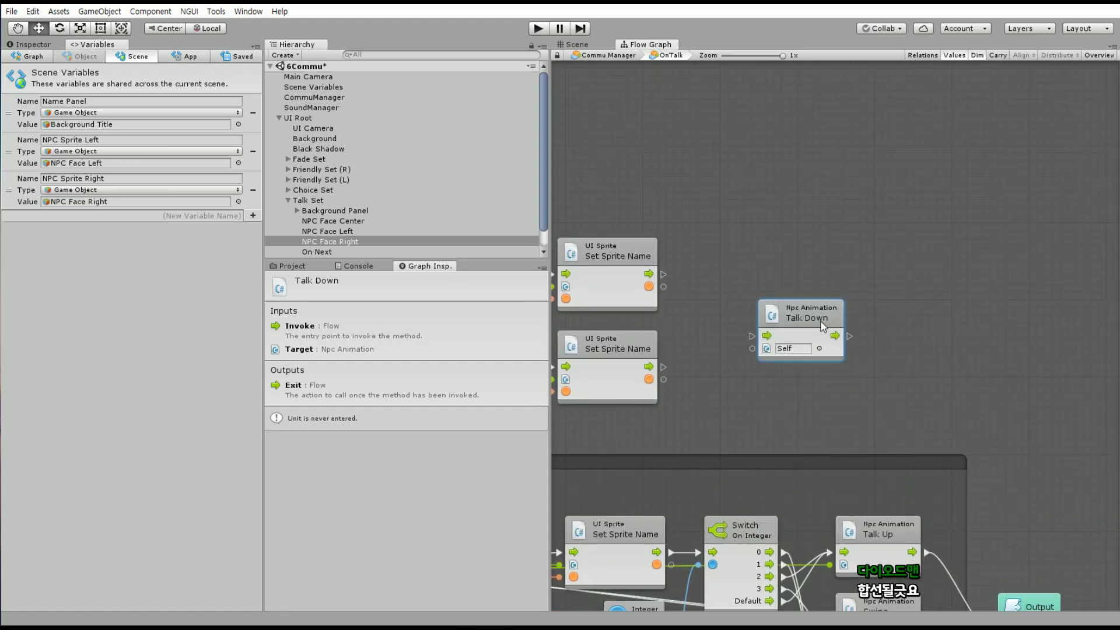
middle_click_drag(702, 334, 748, 280)
left_click_drag(715, 211, 795, 258)
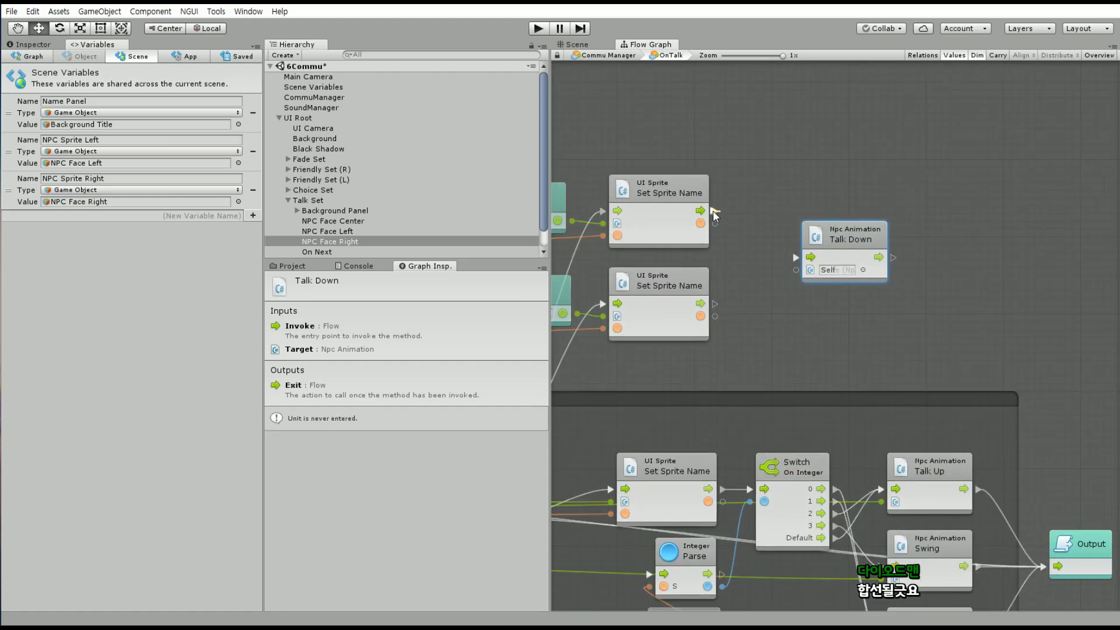
middle_click_drag(746, 295, 795, 258)
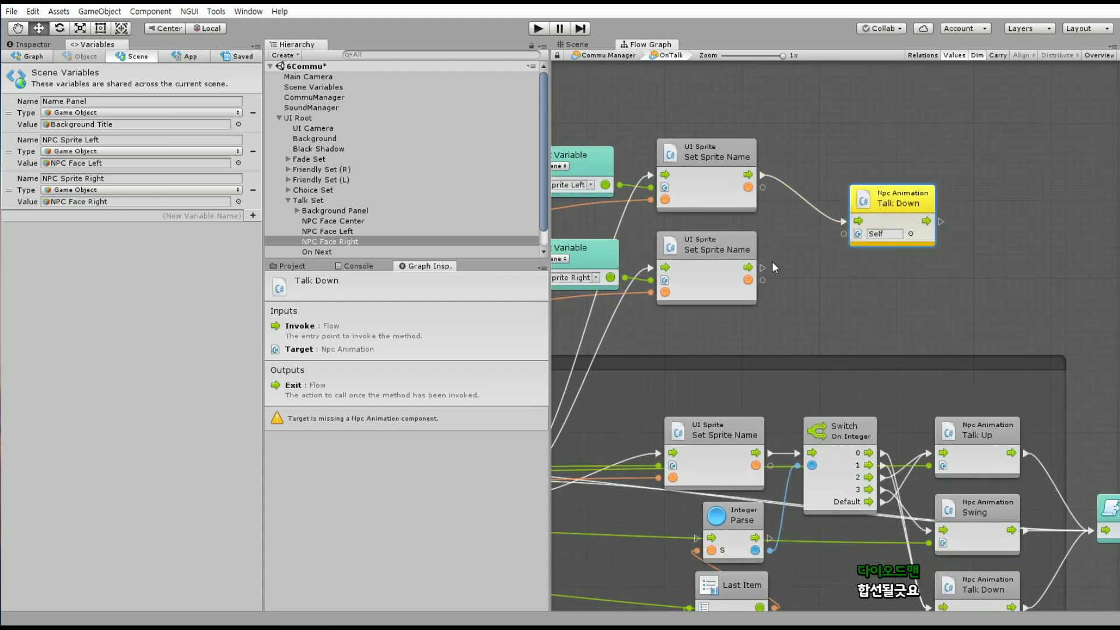
left_click_drag(748, 268, 832, 245)
key("Escape")
Add a second Talk Down, targeting the two at NPC Sprite Left and NPC Sprite Right
key("ctrl+d")
left_click_drag(897, 210, 881, 268)
left_click_drag(893, 198, 862, 167)
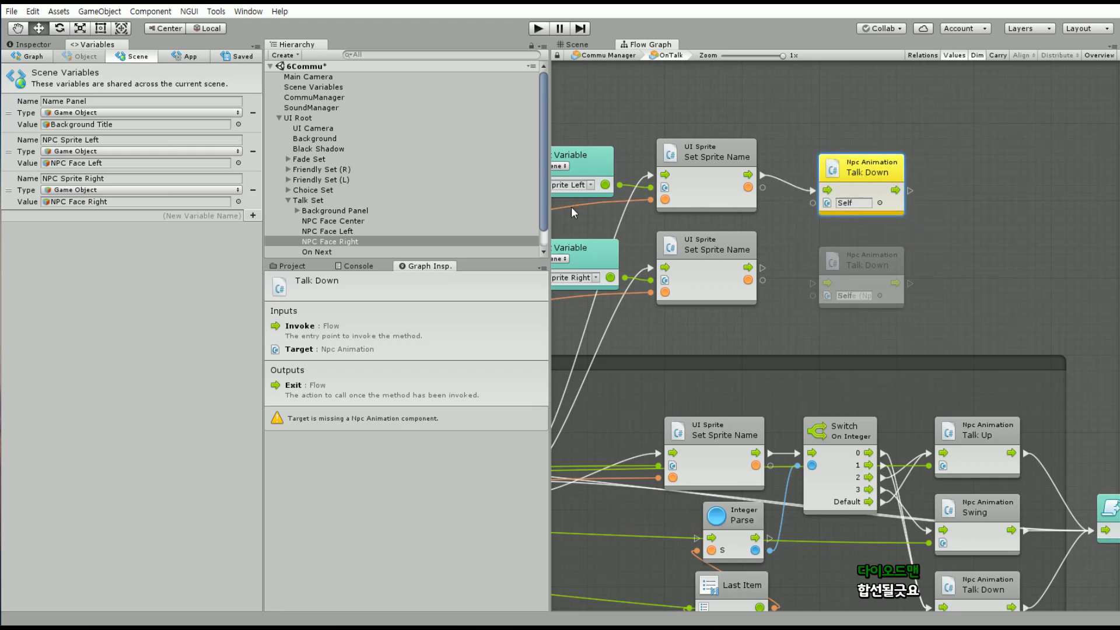
mouse_move(346, 231)
left_mouse_down()
mouse_move(553, 247)
mouse_move(853, 204)
left_mouse_up()
left_click_drag(868, 170, 875, 154)
left_click_drag(622, 187, 821, 188)
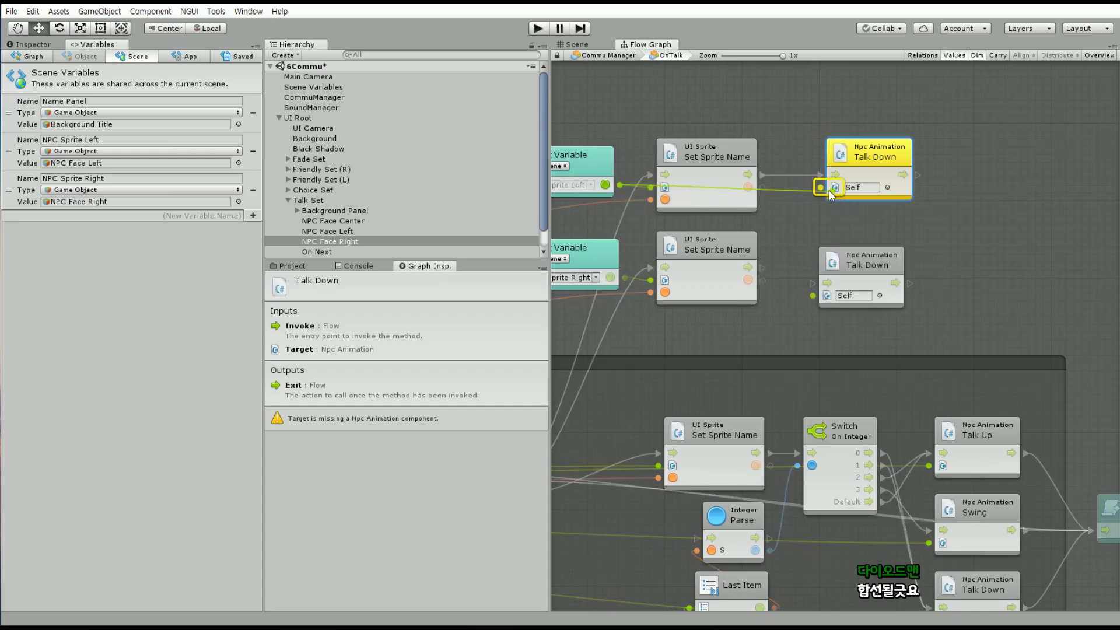
left_click_drag(625, 278, 811, 296)
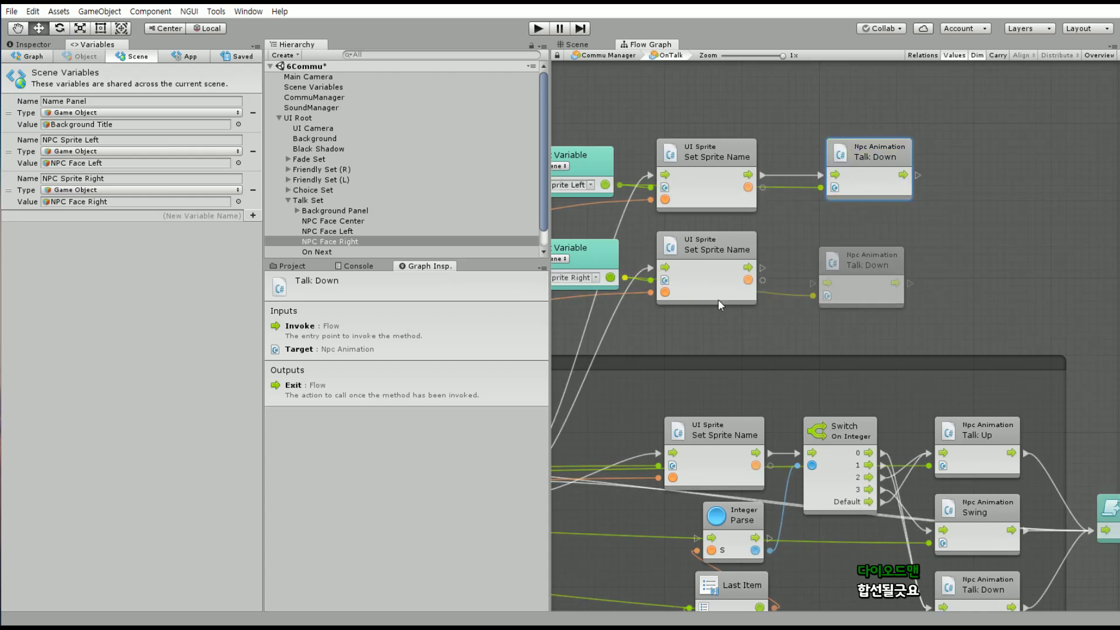
left_click(871, 267)
left_click_drag(871, 267, 878, 260)
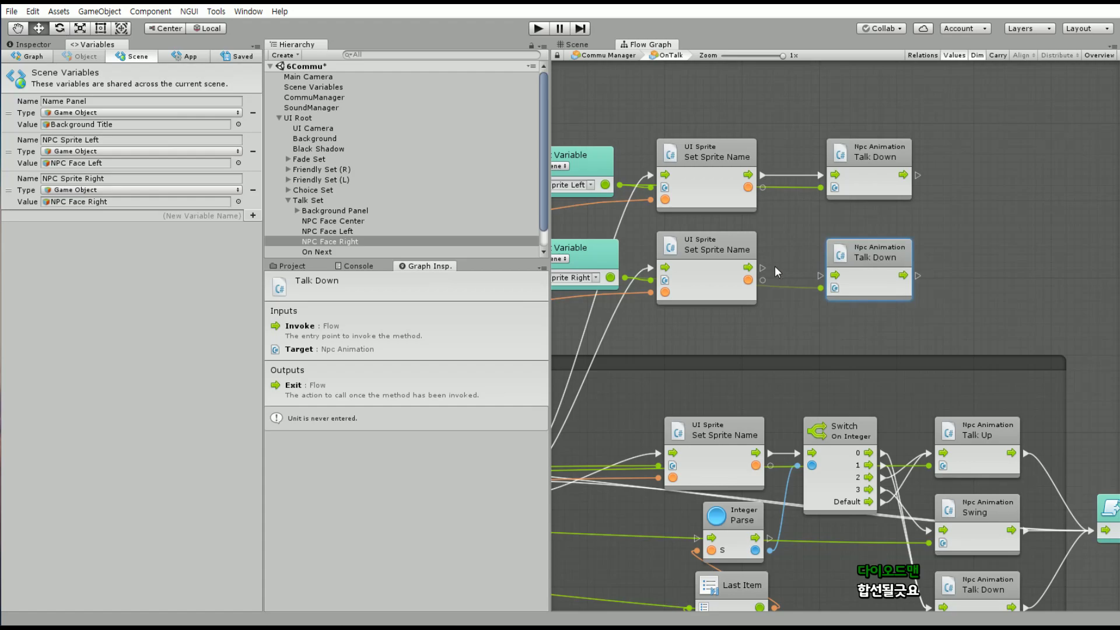
mouse_move(762, 268)
left_mouse_down()
mouse_move(838, 284)
mouse_move(829, 246)
left_mouse_up()
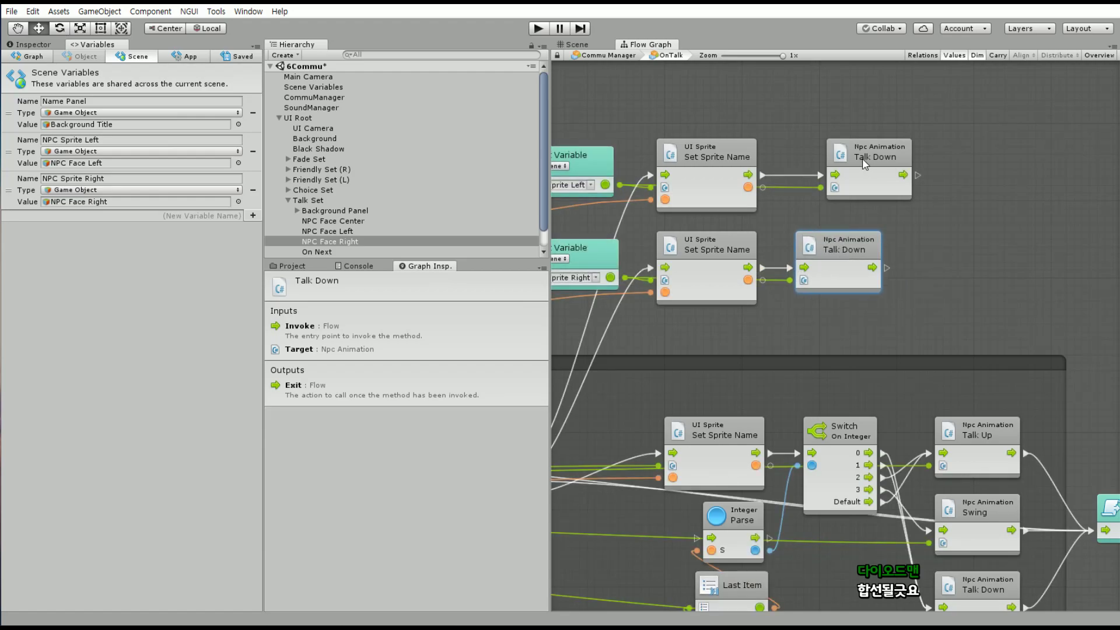
Line up both Talk Down units and connect their exits to the Output unit
left_click_drag(876, 153, 845, 153)
scroll(844, 153, "down", 1)
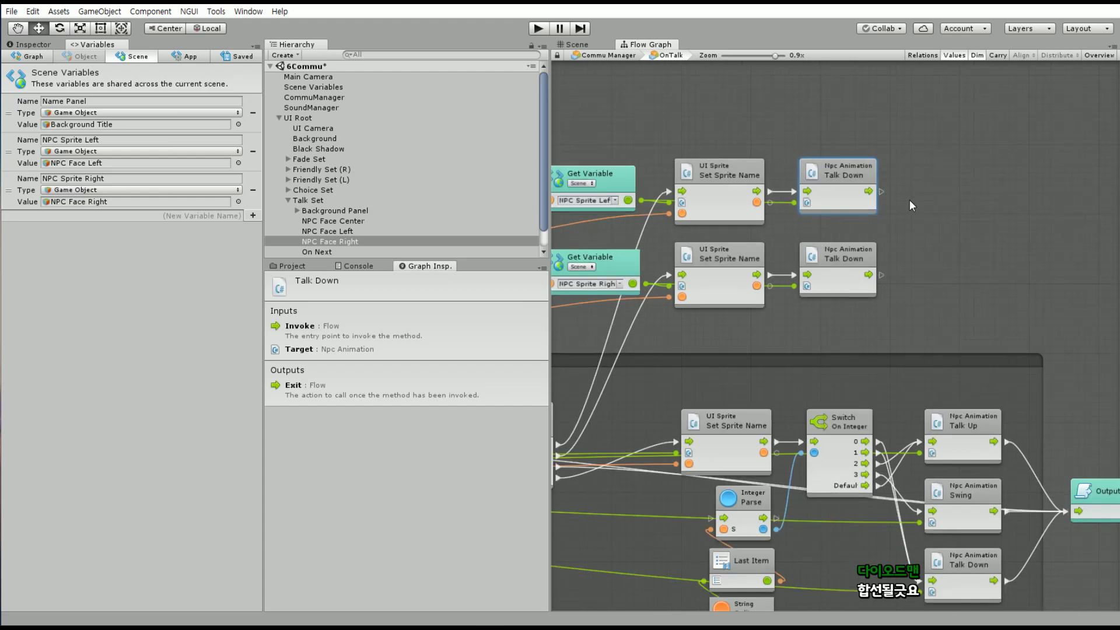
middle_click_drag(909, 199, 839, 189)
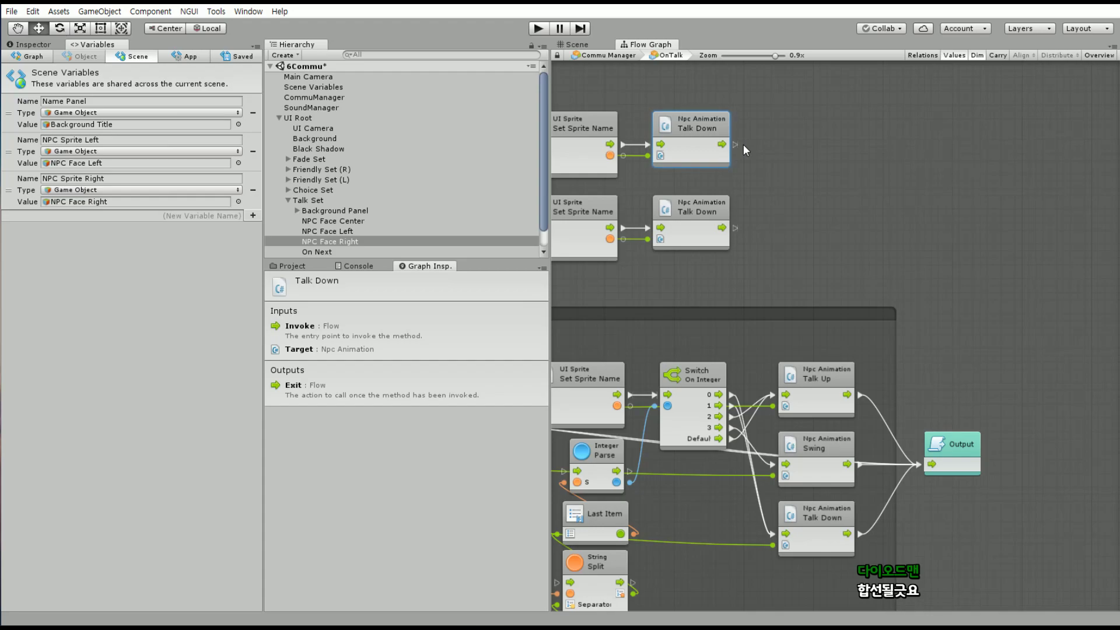
left_click(704, 215)
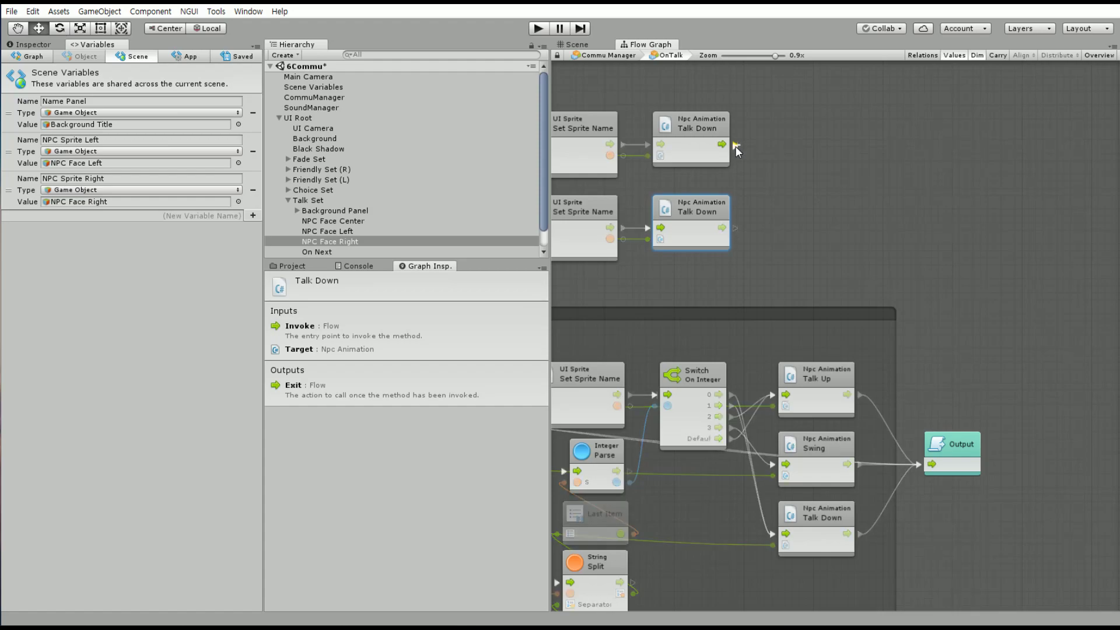
left_click_drag(735, 145, 929, 465)
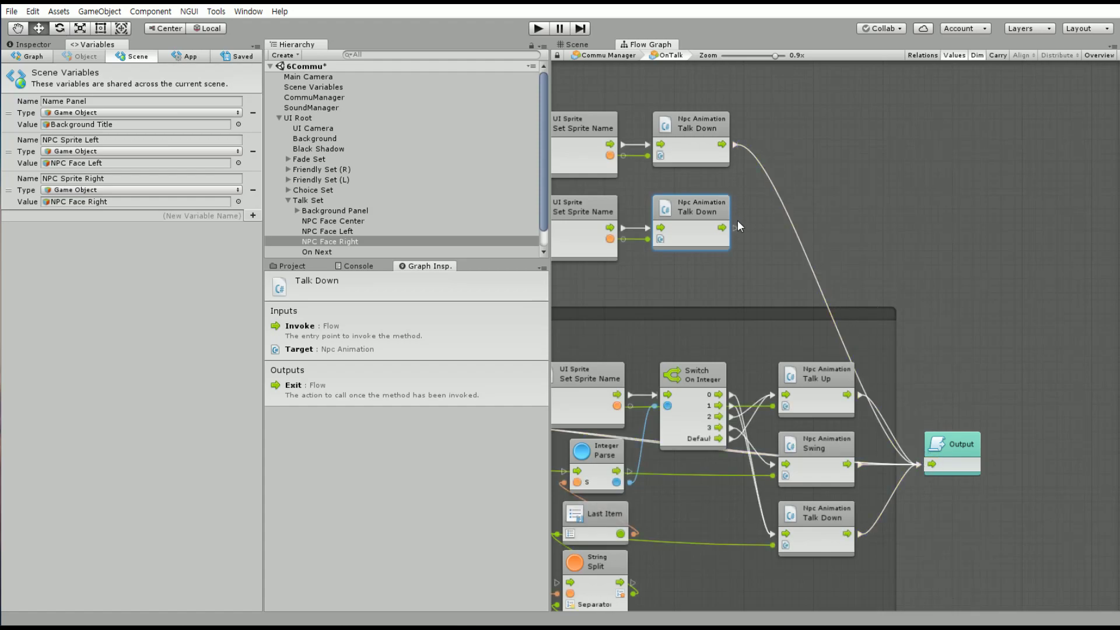
left_click_drag(736, 227, 932, 464)
middle_click_drag(917, 236, 1119, 246)
Group the new sprite and Talk Down units under the title 'Family Sprite Talk Animation'
left_click_drag(590, 102, 1023, 310, "ctrl")
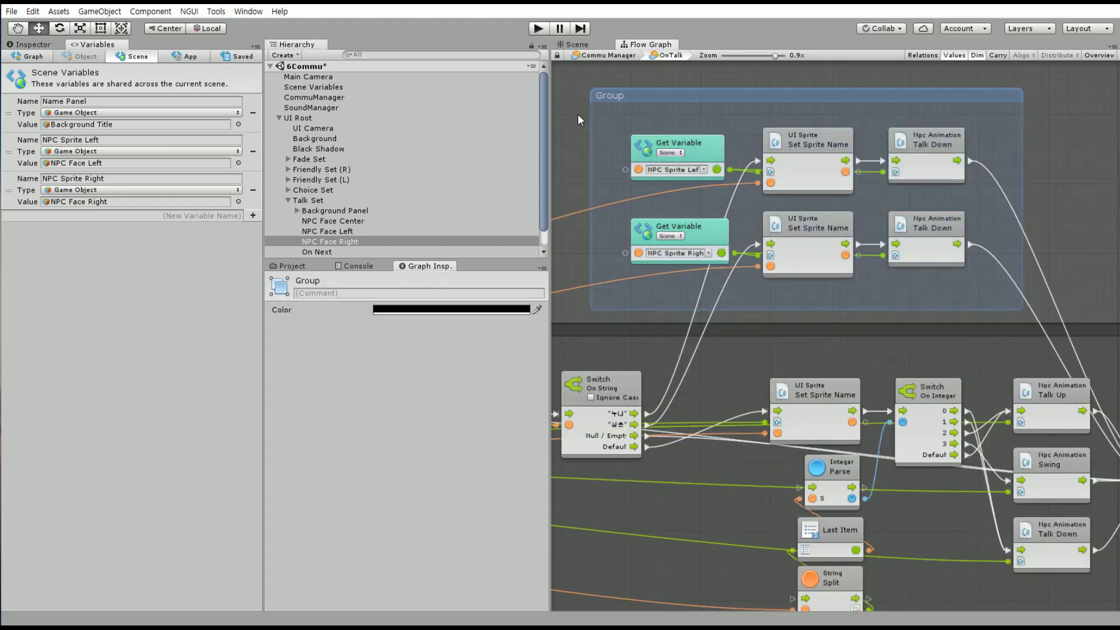
type("Ja")
type("eMin")
type(" Family Spr")
type("ui")
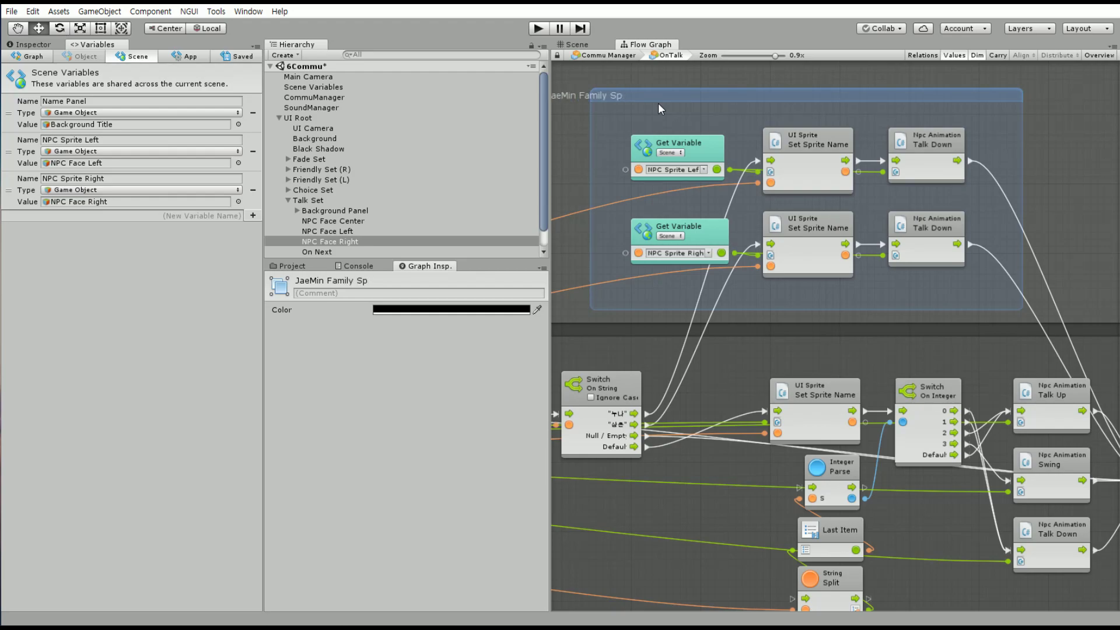
type("rite Talk A")
type("nimation")
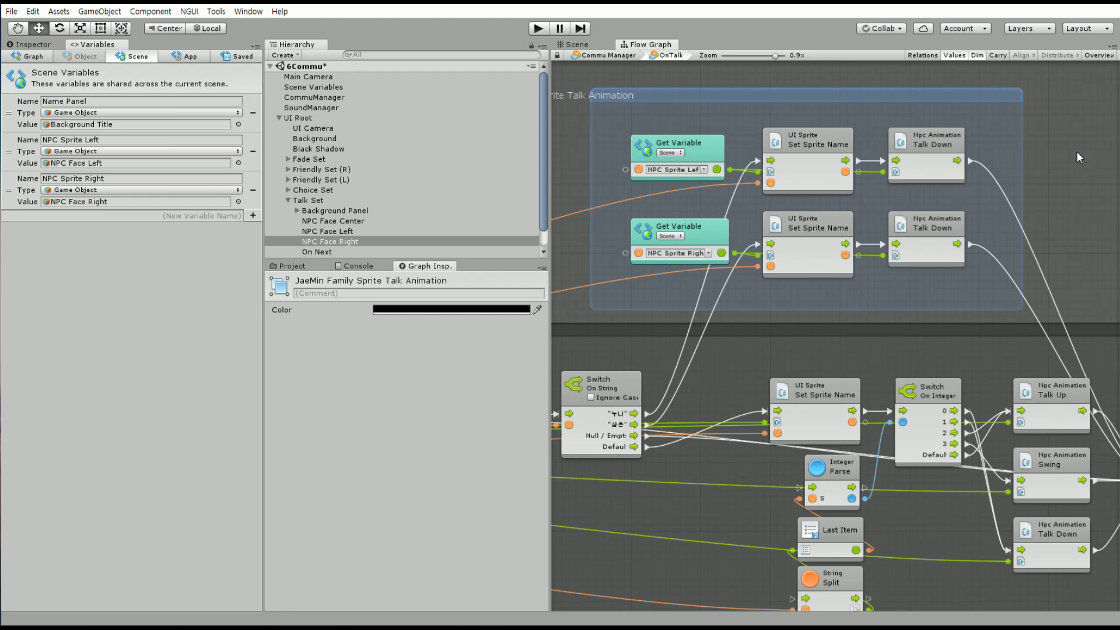
left_click(1010, 149)
Move the titled group to the right and nudge the first Switch unit right
scroll(1007, 137, "down", 2)
scroll(936, 107, "down", 1)
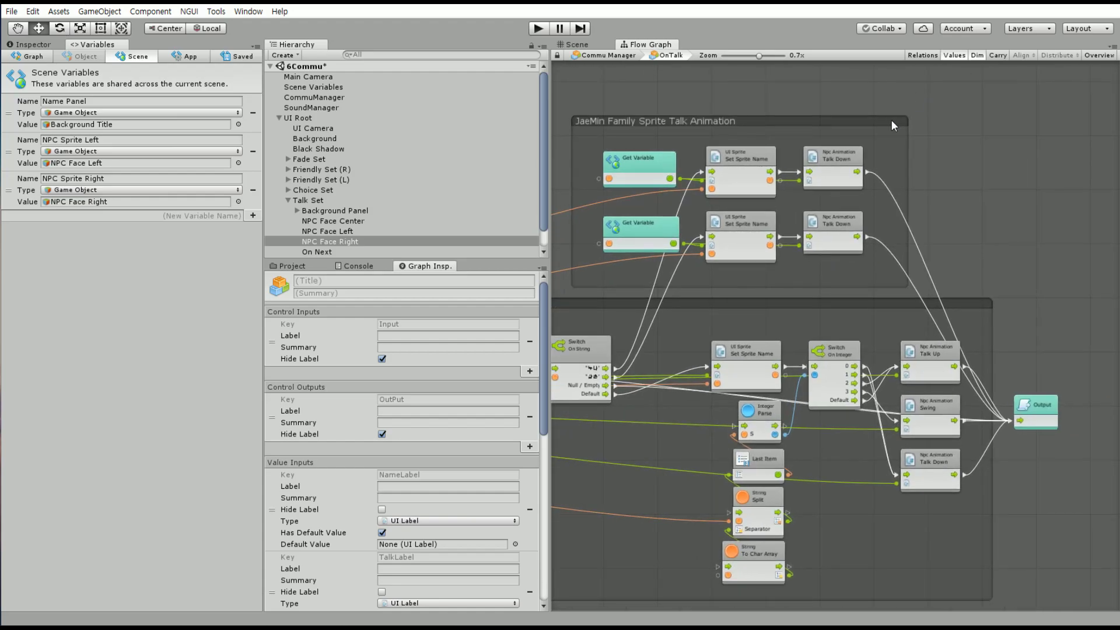
left_click_drag(892, 120, 978, 125)
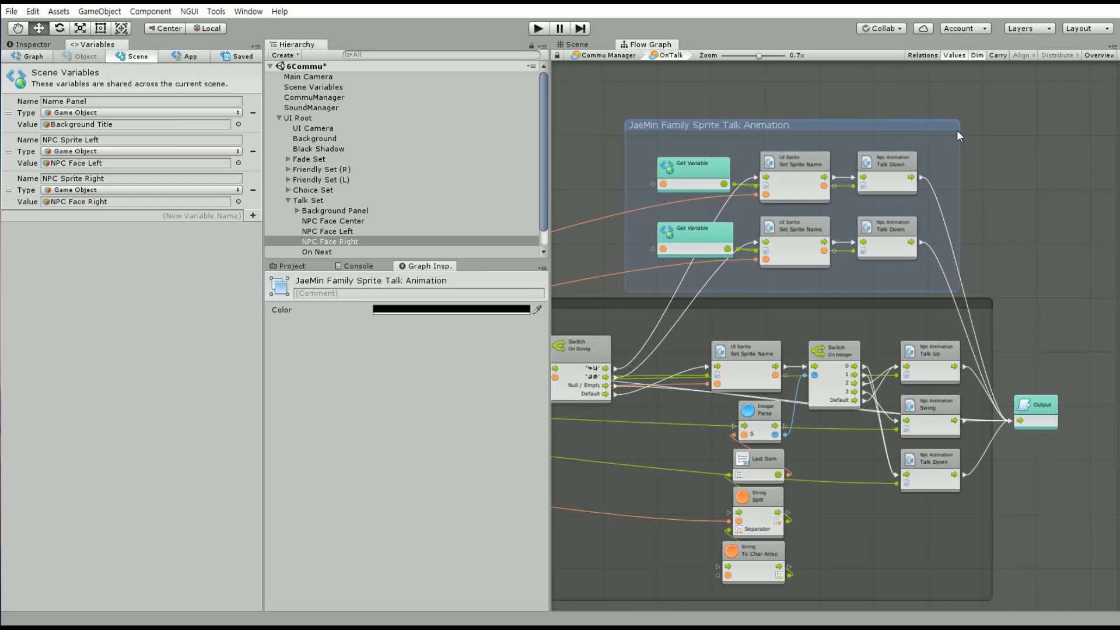
left_click(1046, 166)
scroll(912, 276, "up", 1)
scroll(771, 299, "up", 1)
scroll(732, 258, "up", 1)
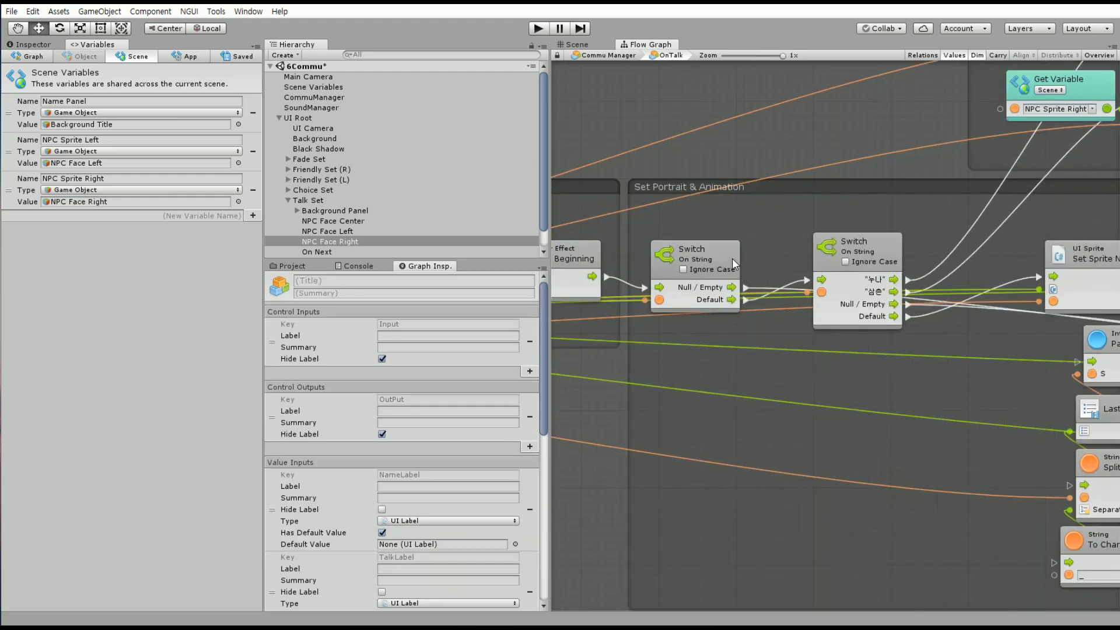
left_click_drag(733, 258, 741, 258)
left_click(803, 223)
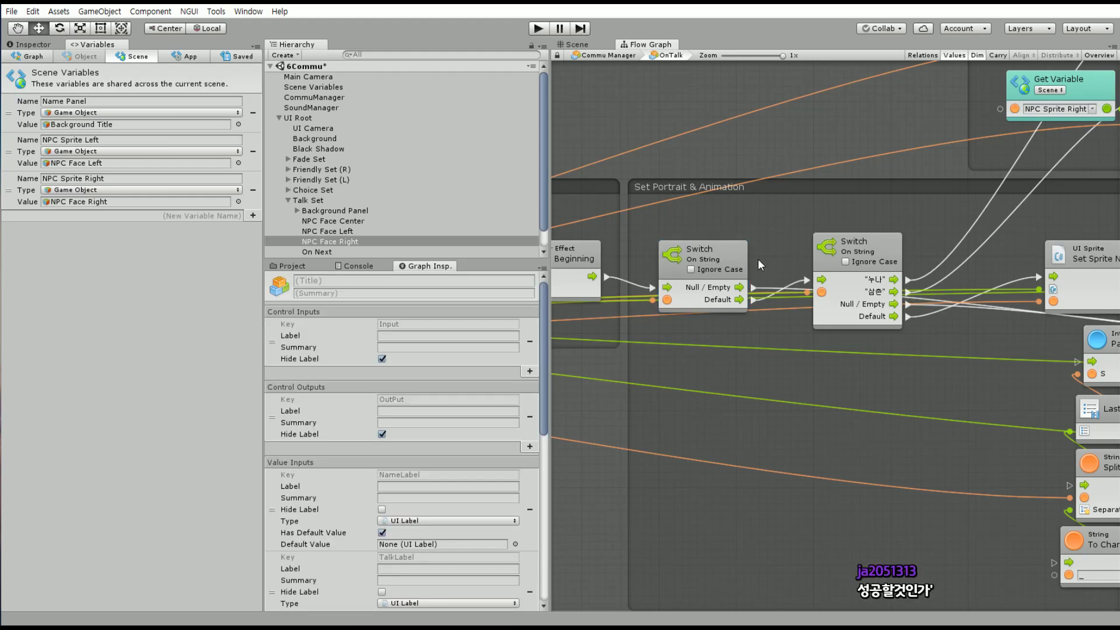
Survey the rest of the graph, including the Talk Up, Swing and Talk Down units
scroll(758, 258, "down", 5)
middle_click_drag(875, 307, 716, 373)
scroll(870, 345, "up", 5)
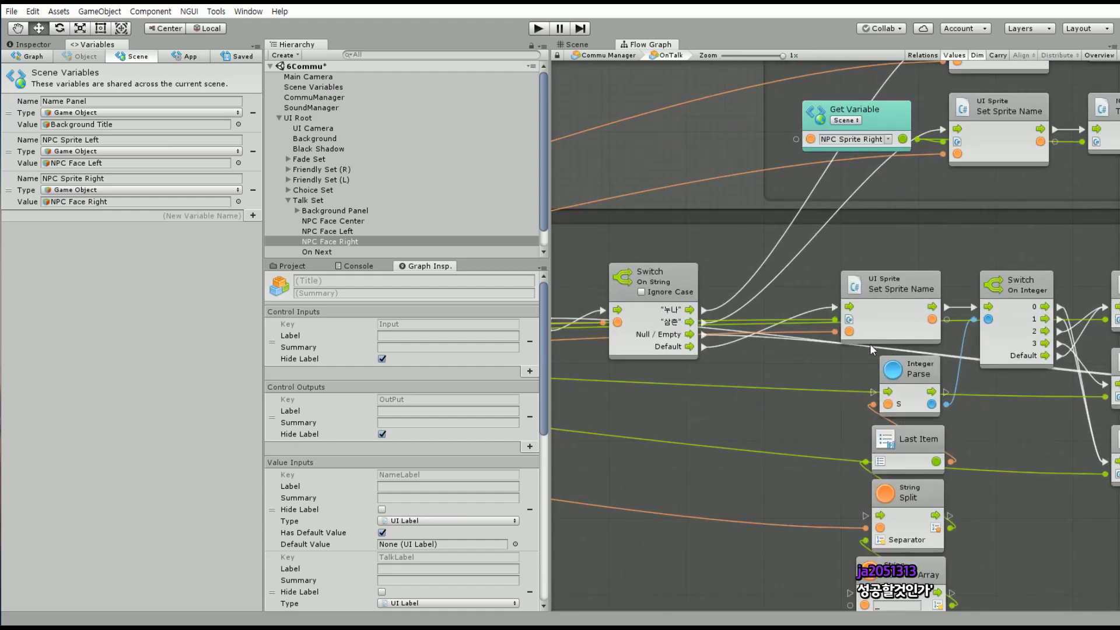
middle_click_drag(819, 371, 698, 348)
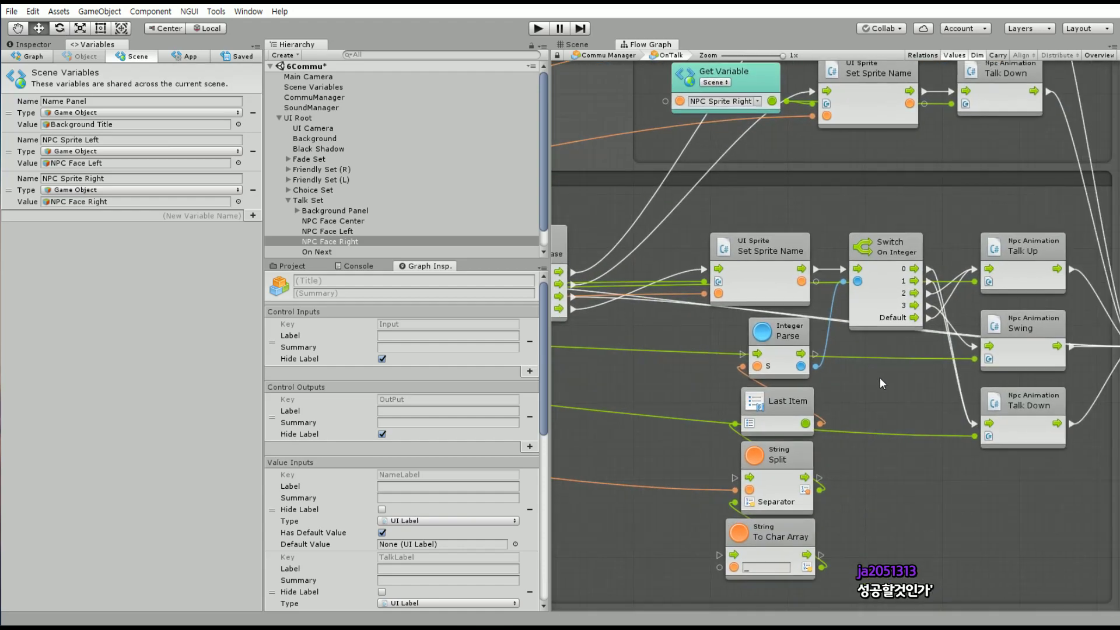
middle_click_drag(880, 377, 778, 383)
left_click(33, 11)
Save the whole project from the File menu
left_click(32, 11)
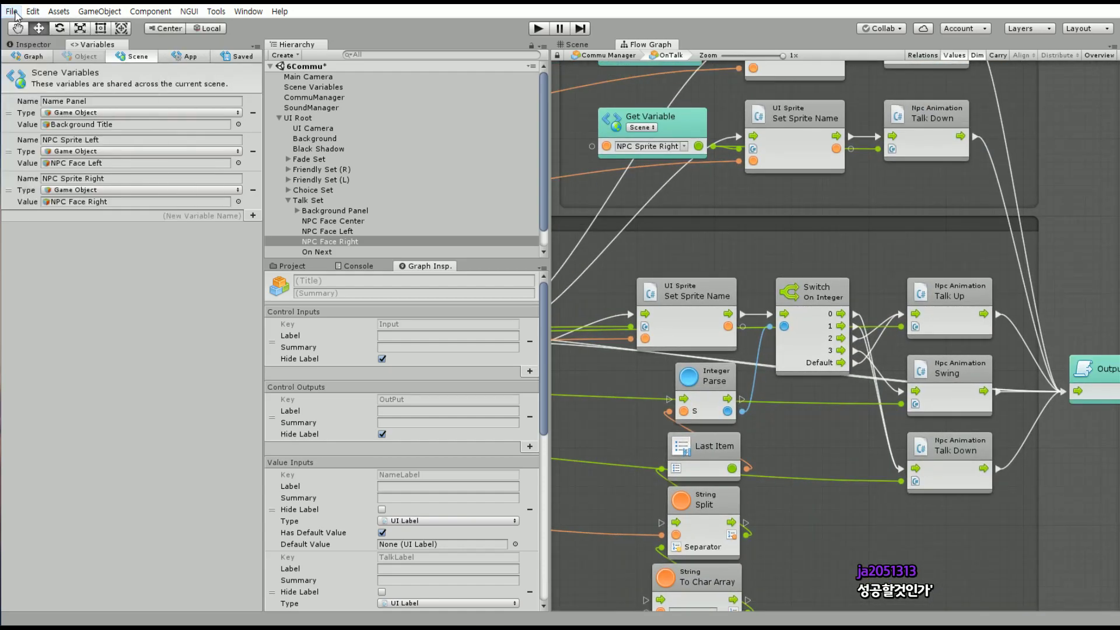
left_click(11, 11)
left_click(36, 56)
left_click(10, 14)
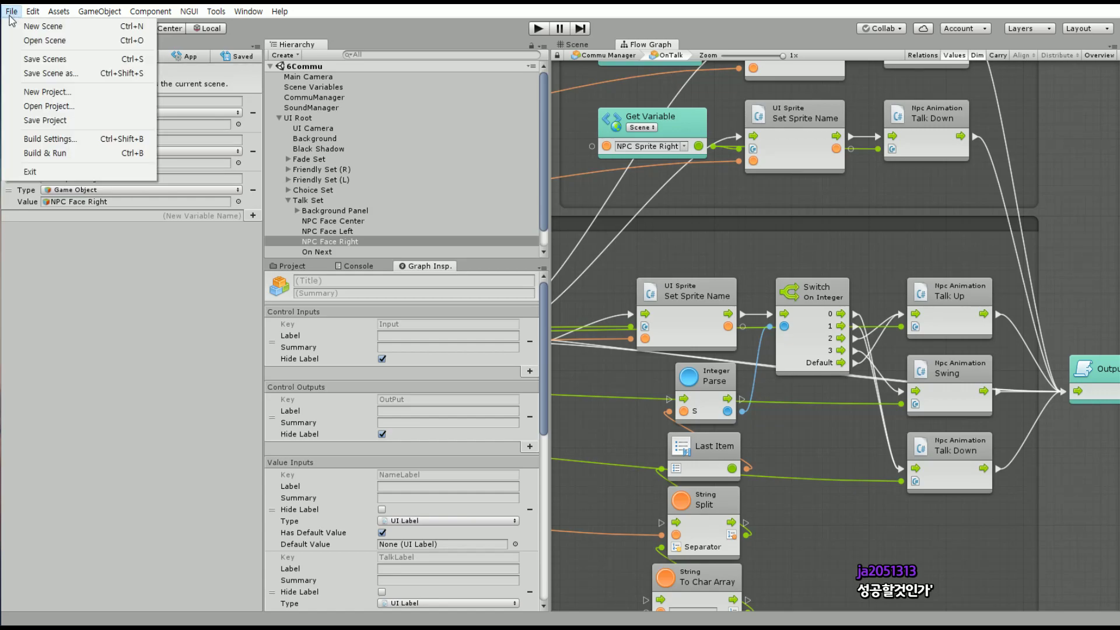
left_click(82, 121)
Shift the Output unit slightly right and launch the game to test the dialogue
middle_click_drag(904, 219, 852, 313)
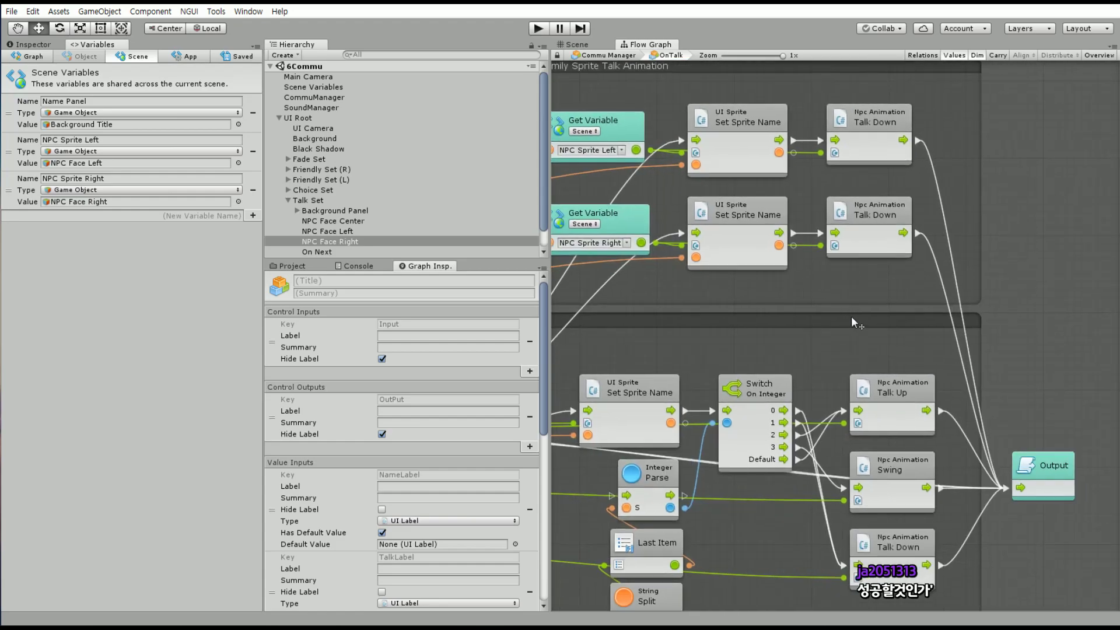
left_click(1051, 463)
left_click_drag(1050, 464, 1074, 464)
left_click(1073, 429)
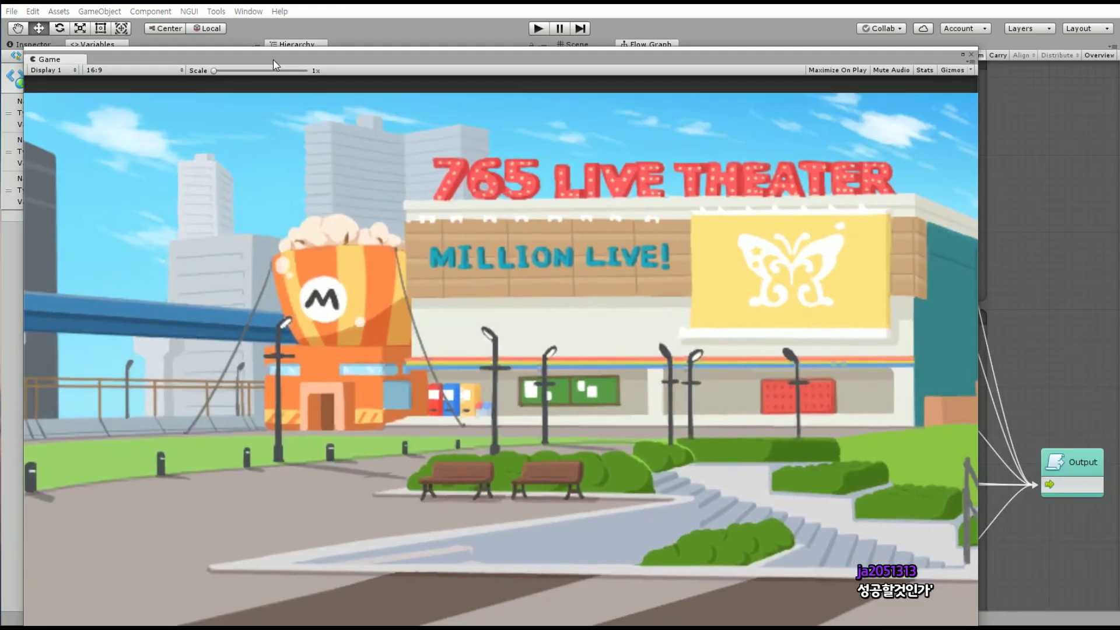
left_click_drag(273, 58, 326, 42)
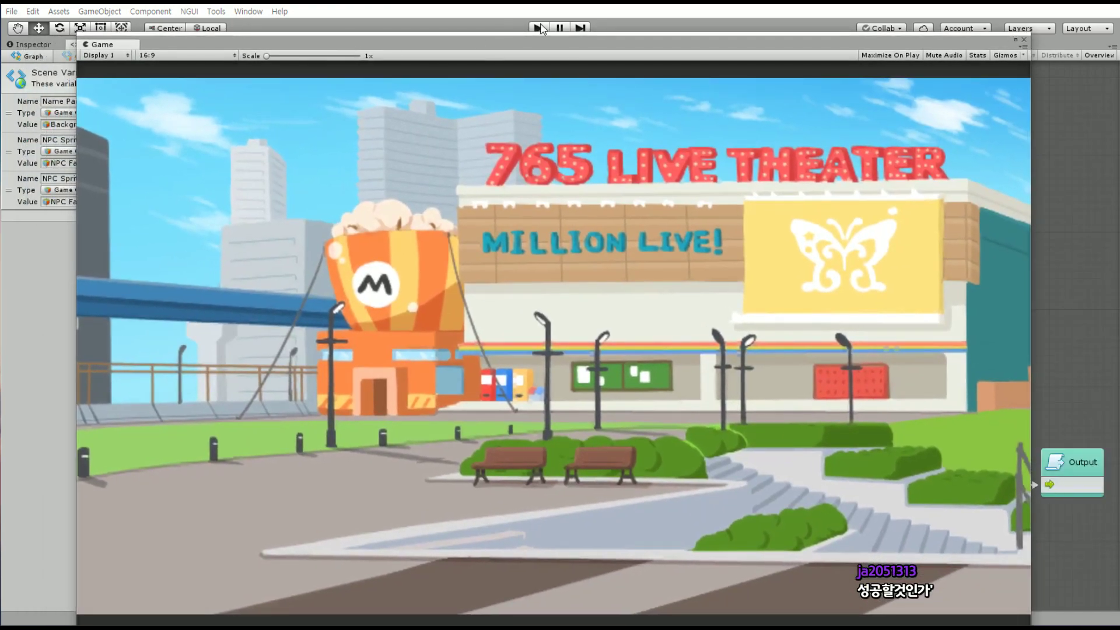
Watch the running game show both NPC portraits and the dialogue line, moving the Game window aside
left_click(538, 28)
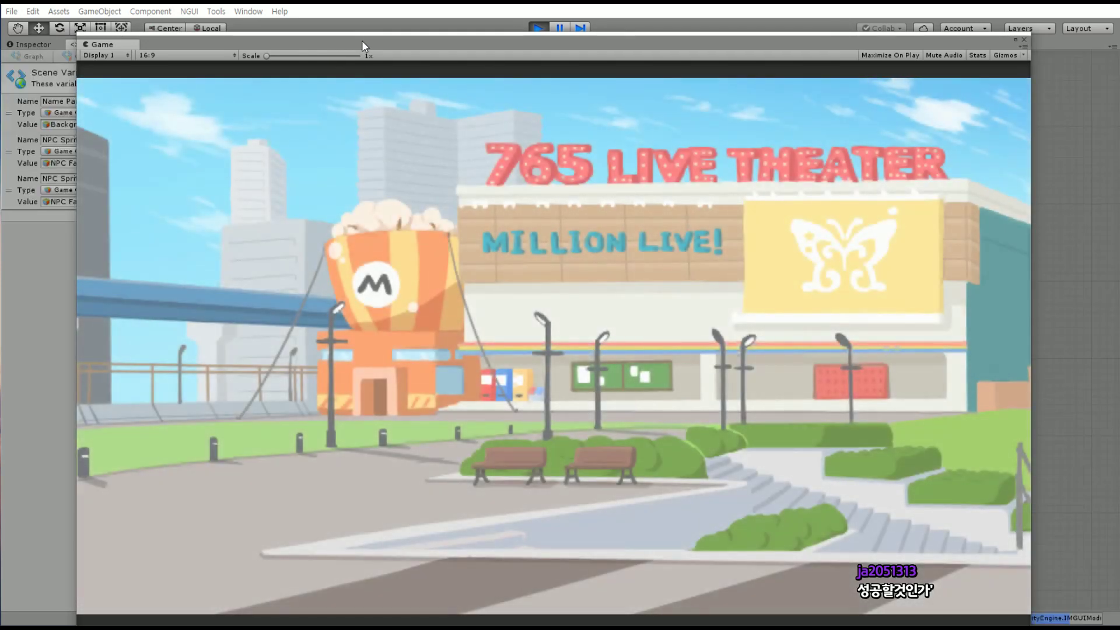
mouse_move(362, 42)
left_mouse_down()
mouse_move(404, 47)
mouse_move(366, 74)
mouse_move(373, 27)
left_mouse_up()
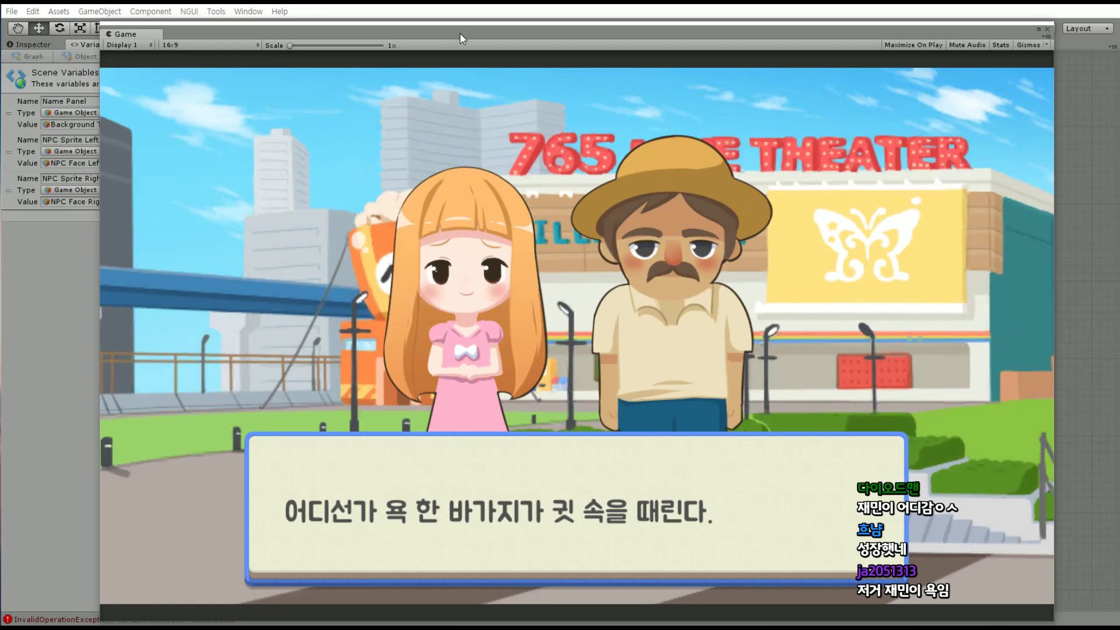
left_click_drag(460, 33, 465, 32)
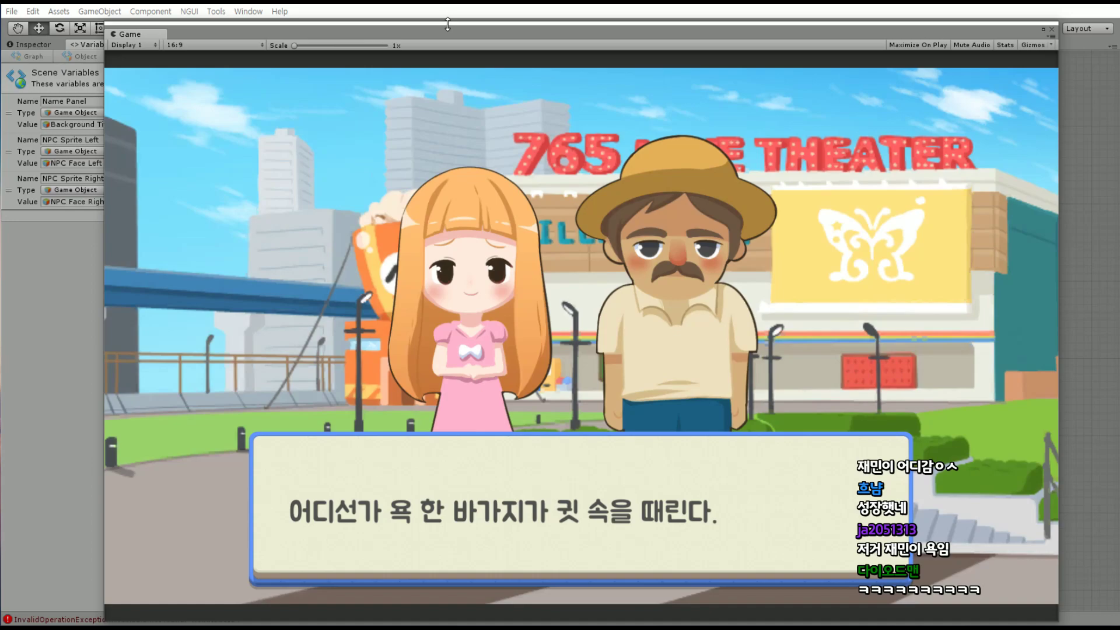
left_click_drag(448, 24, 460, 29)
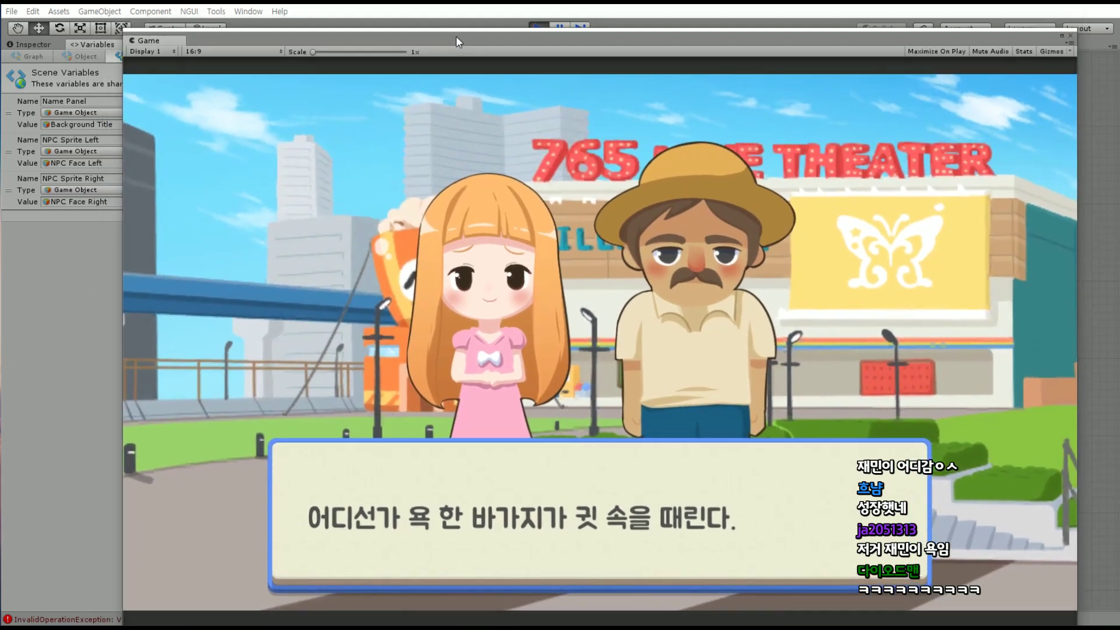
Close the Game window, trace the NextNodeId error to CommuManager, and enter its On Talk super unit
left_click_drag(309, 36, 653, 118)
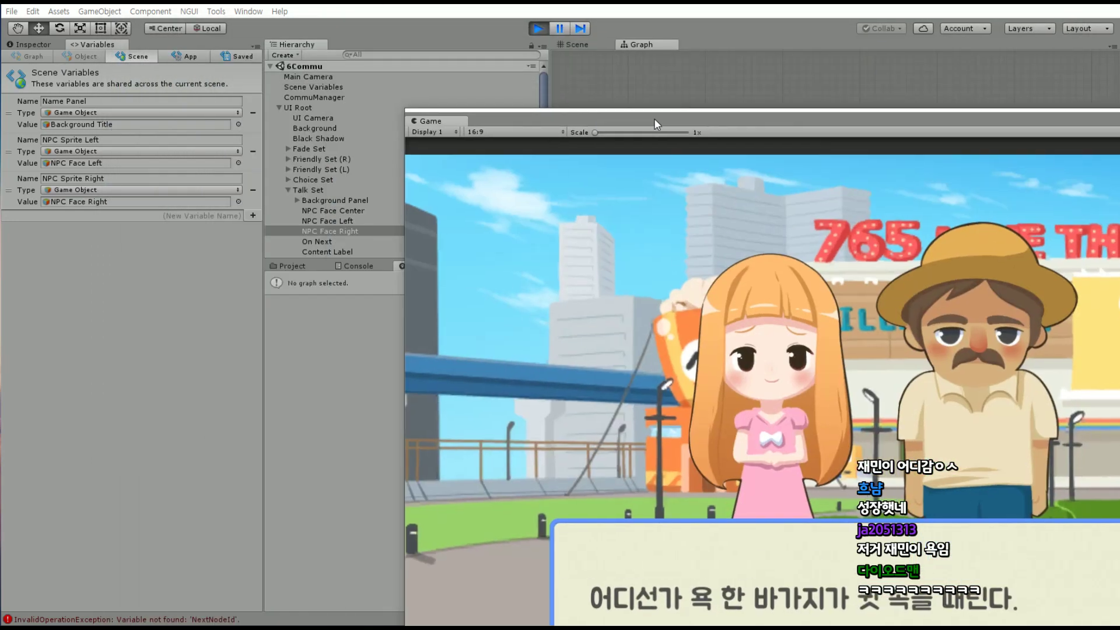
left_click(654, 118)
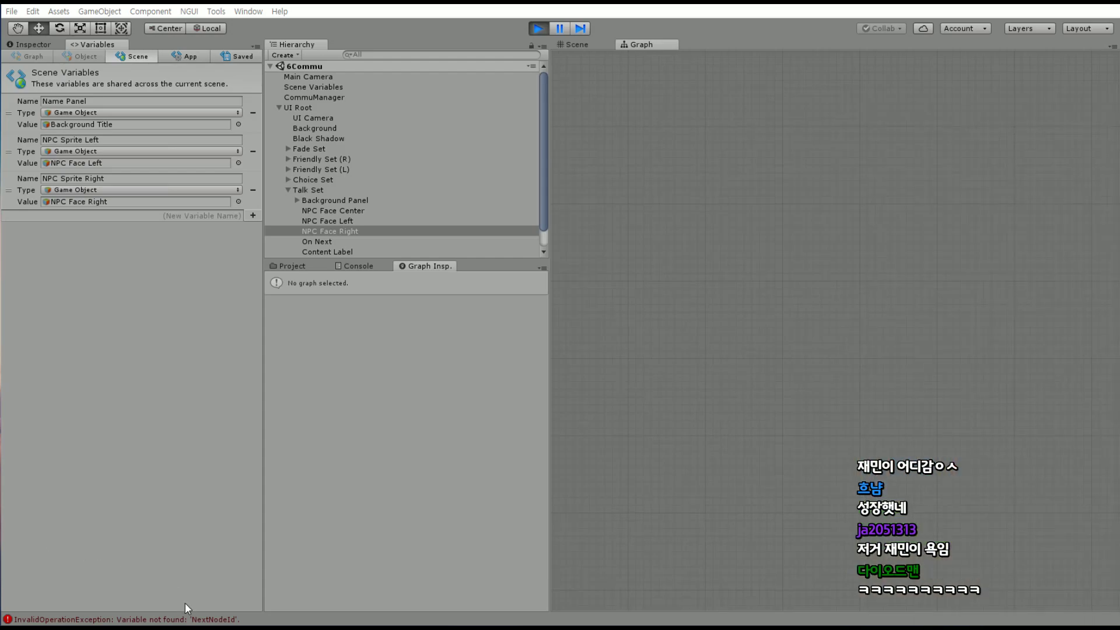
left_click(172, 619)
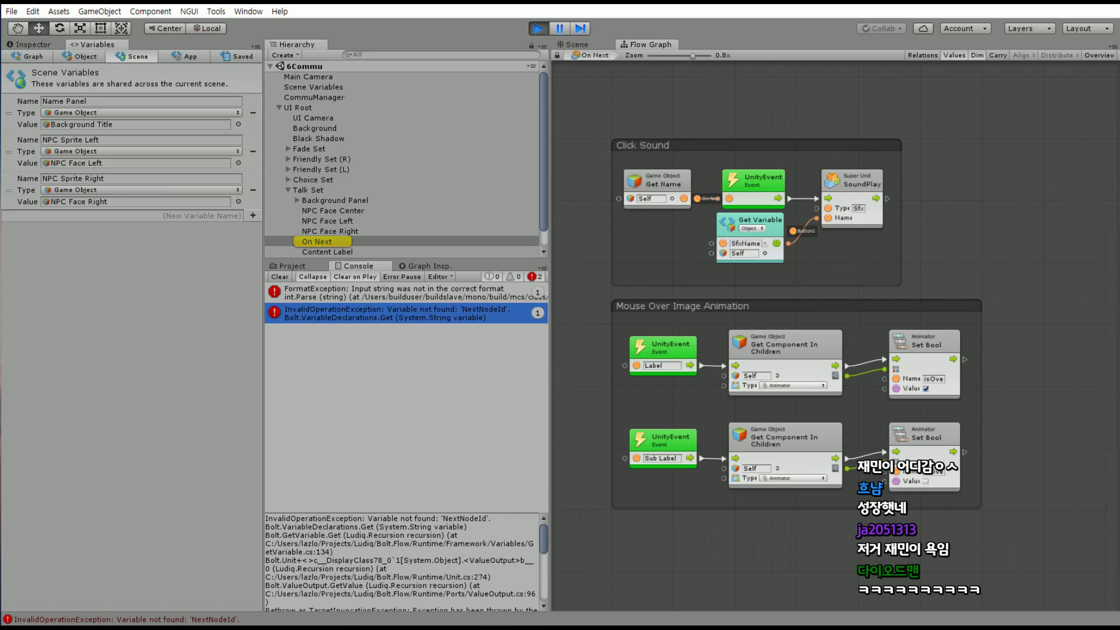
left_click(327, 99)
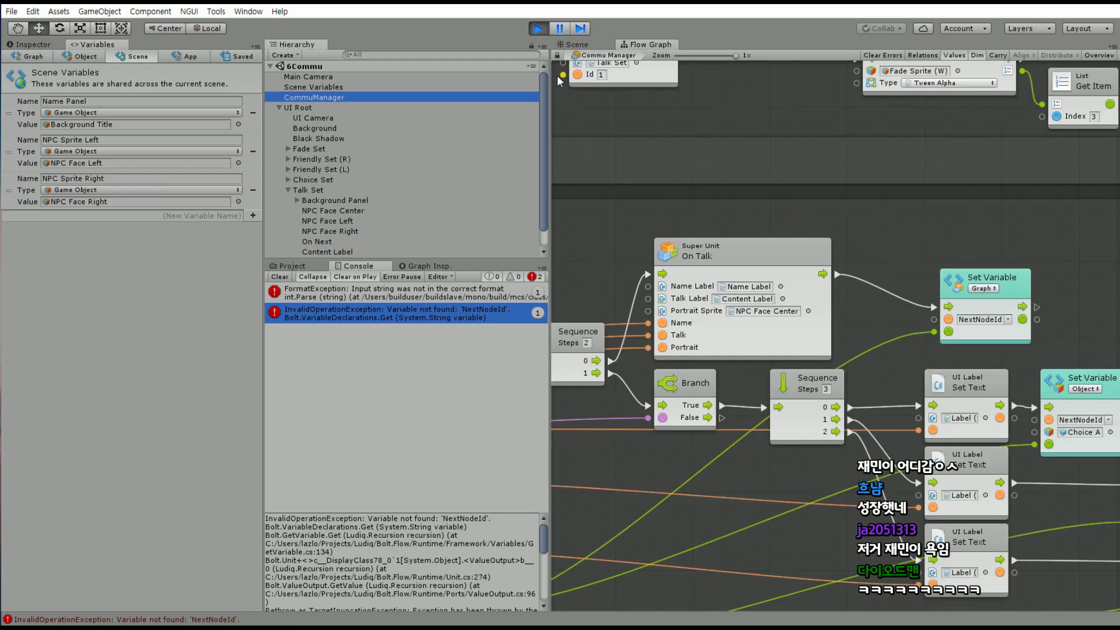
scroll(698, 258, "down", 5)
scroll(744, 287, "up", 6)
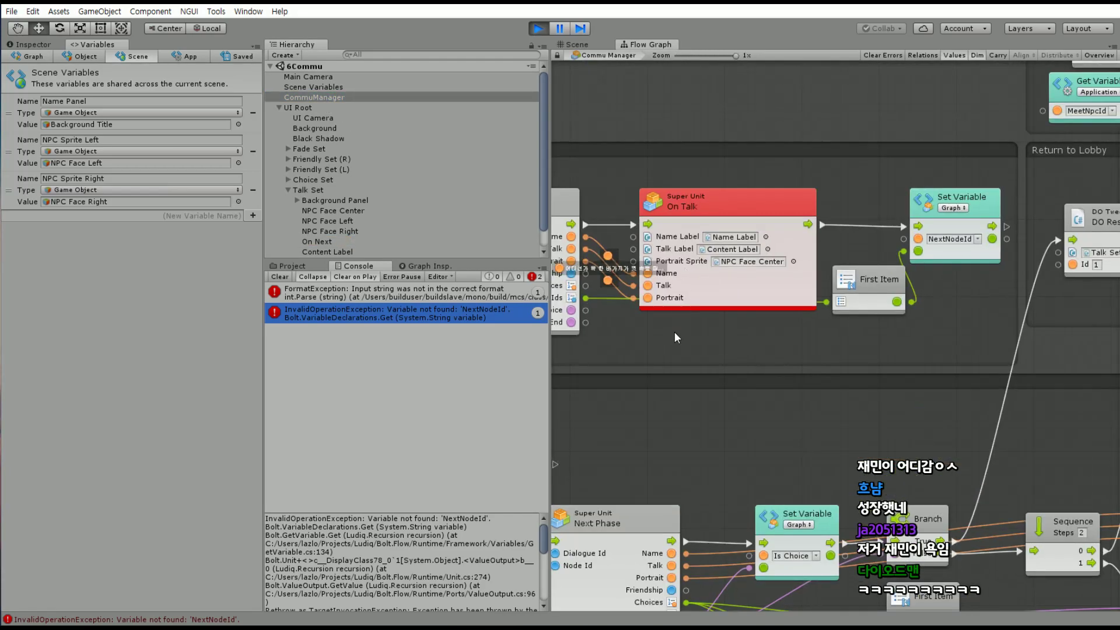
double_click(756, 206)
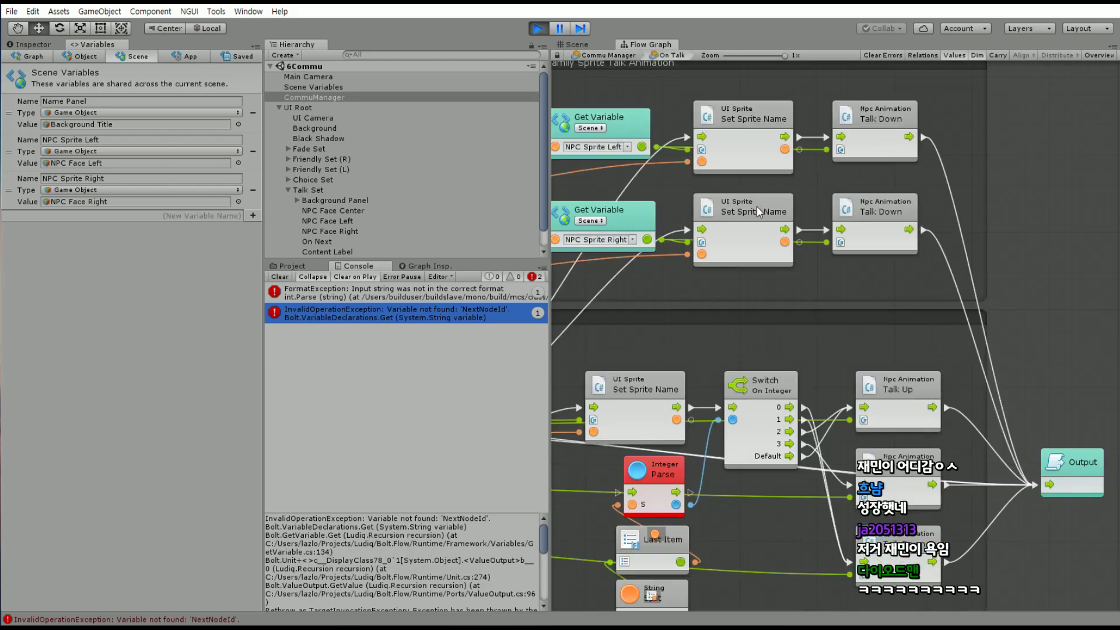
Stop the game, reopen On Talk, and bring the Set Talk and portrait animation nodes into view
scroll(715, 398, "up", 3)
middle_click_drag(715, 398, 713, 324)
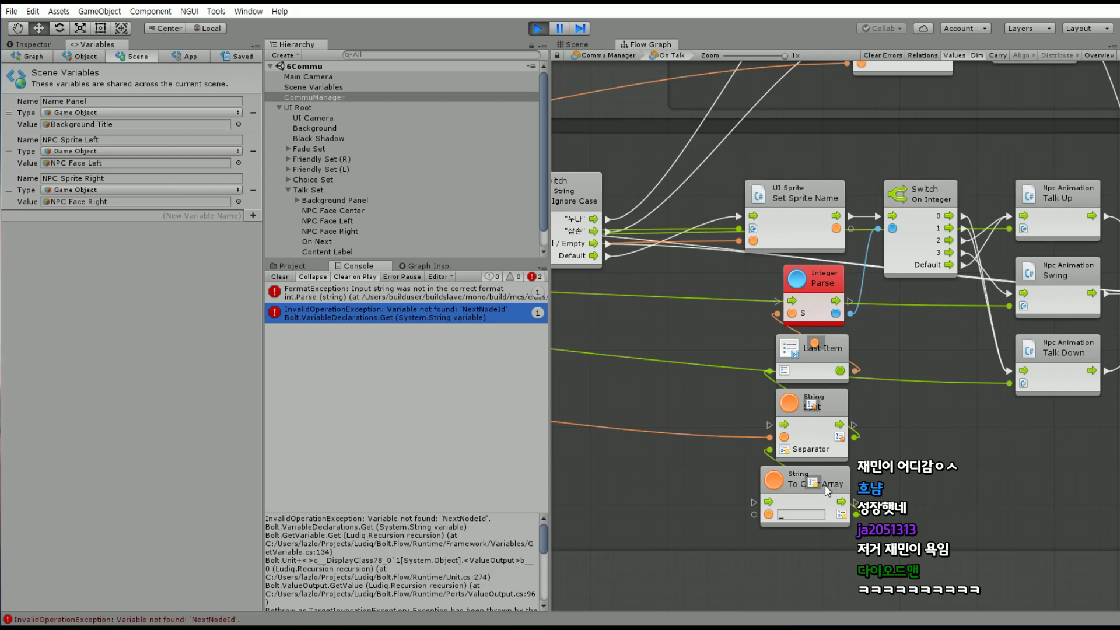
middle_click_drag(757, 433, 948, 412)
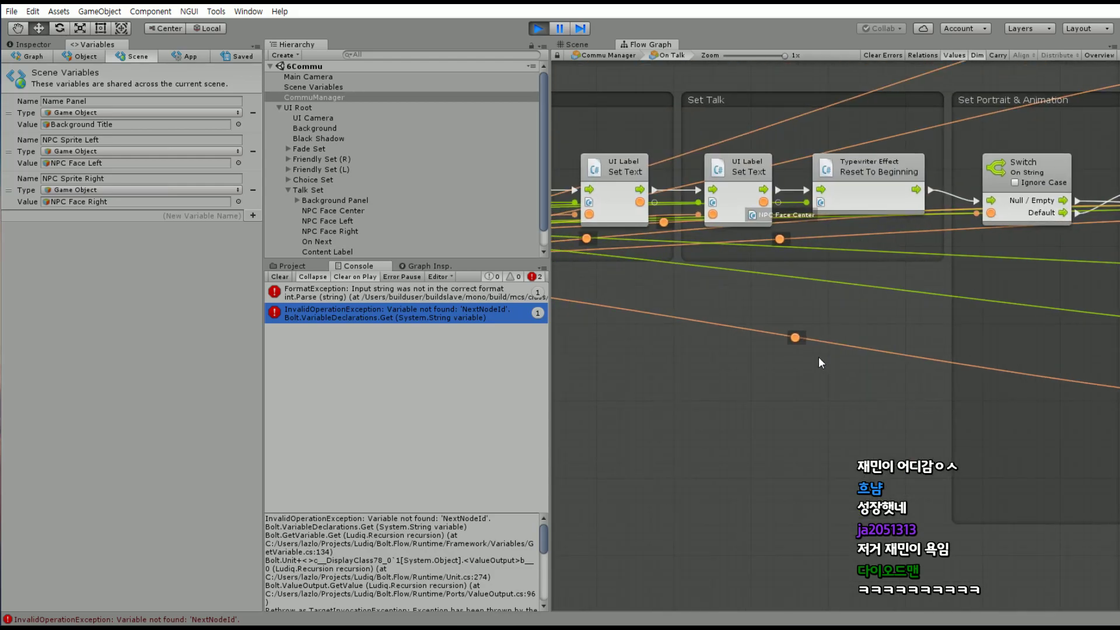
scroll(817, 393, "right", 10, "shift")
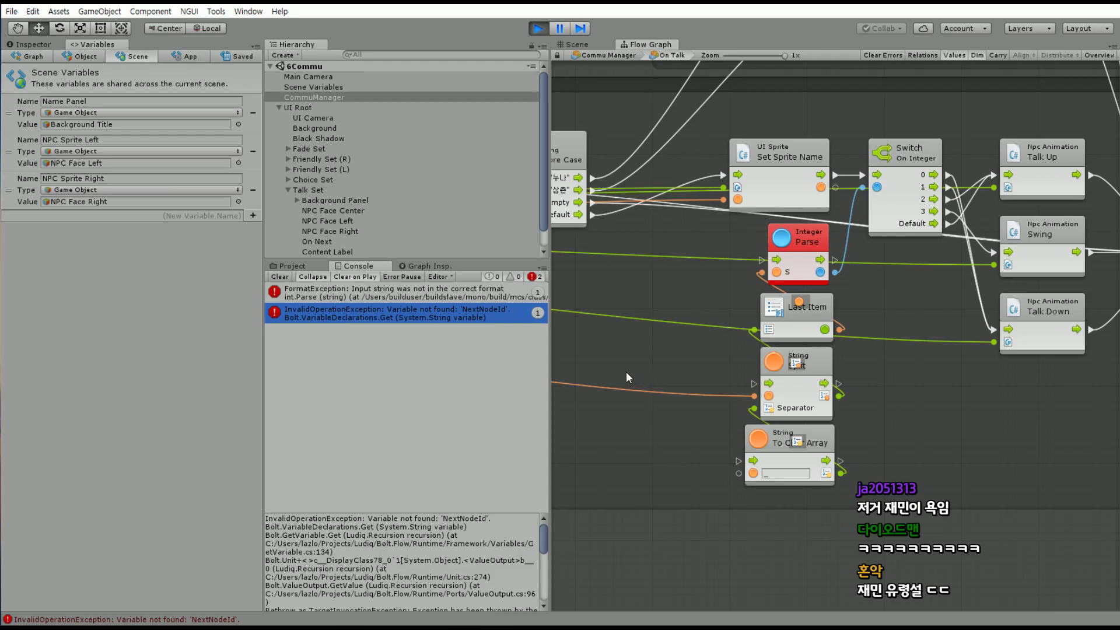
left_click(546, 28)
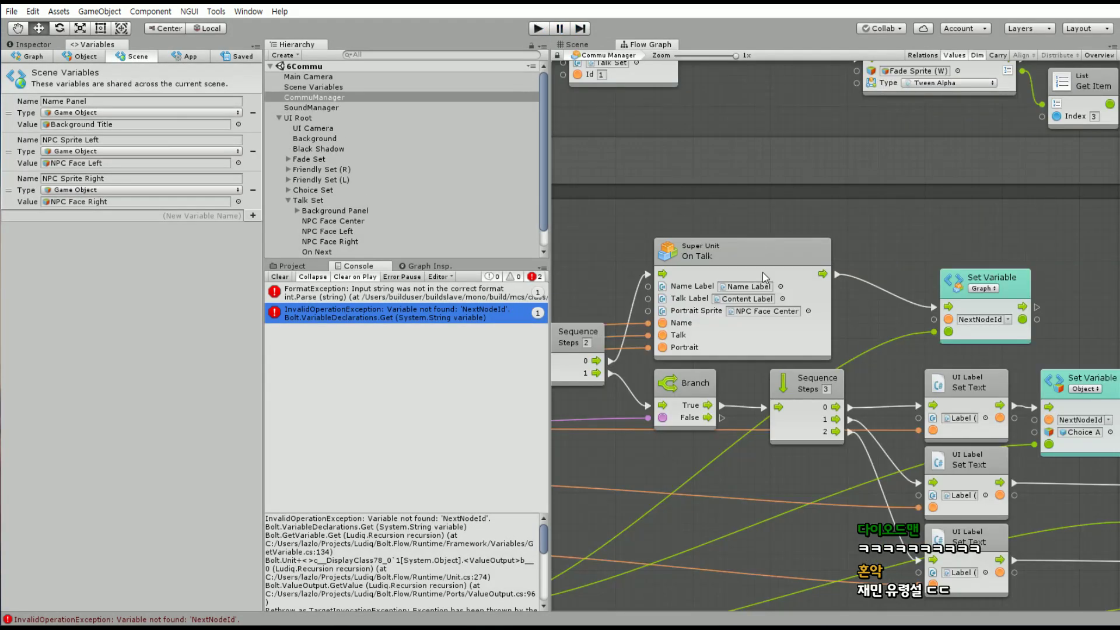
double_click(752, 257)
middle_click_drag(766, 521, 800, 310)
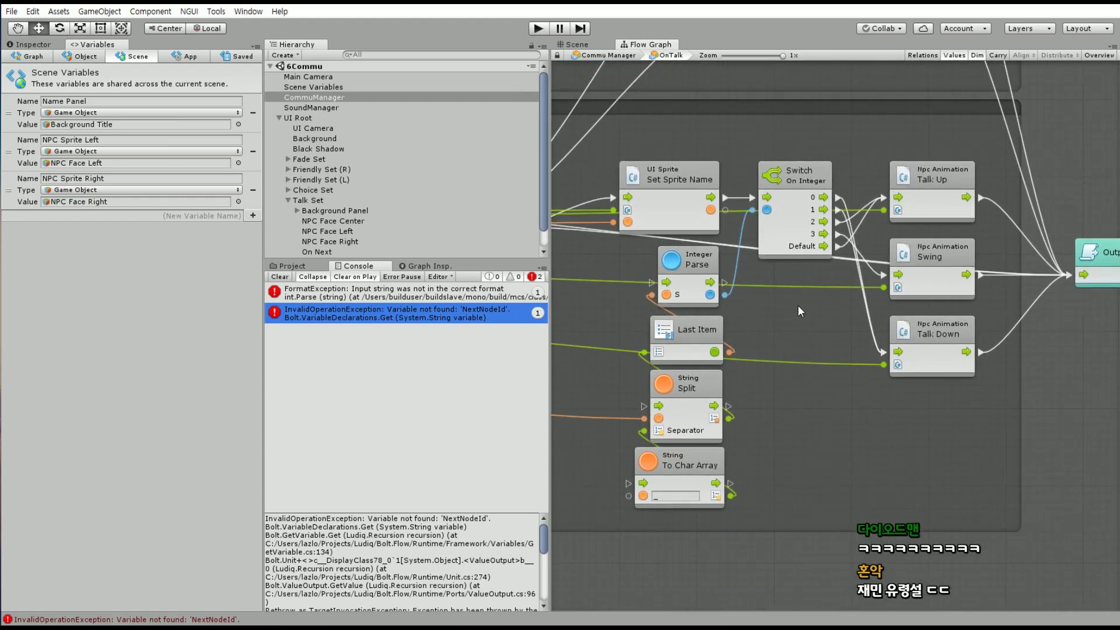
Delete Switch On Integer, the Parse/Last Item/Split/To Char Array nodes, and Talk Up and Swing
left_click(808, 175)
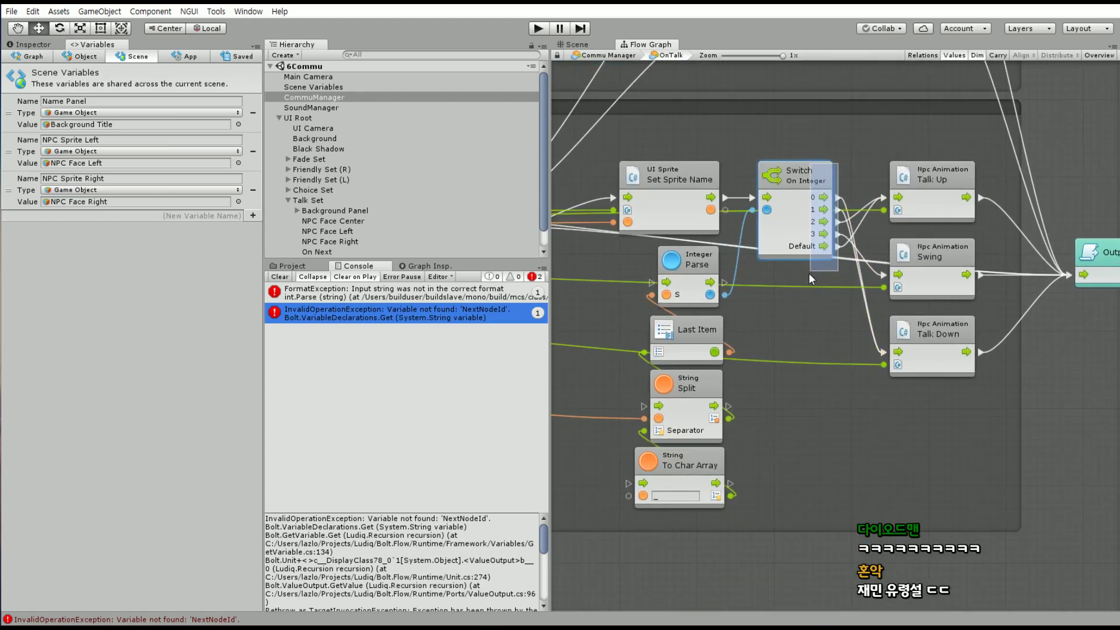
key("Delete")
left_click_drag(747, 258, 698, 536)
key("Delete")
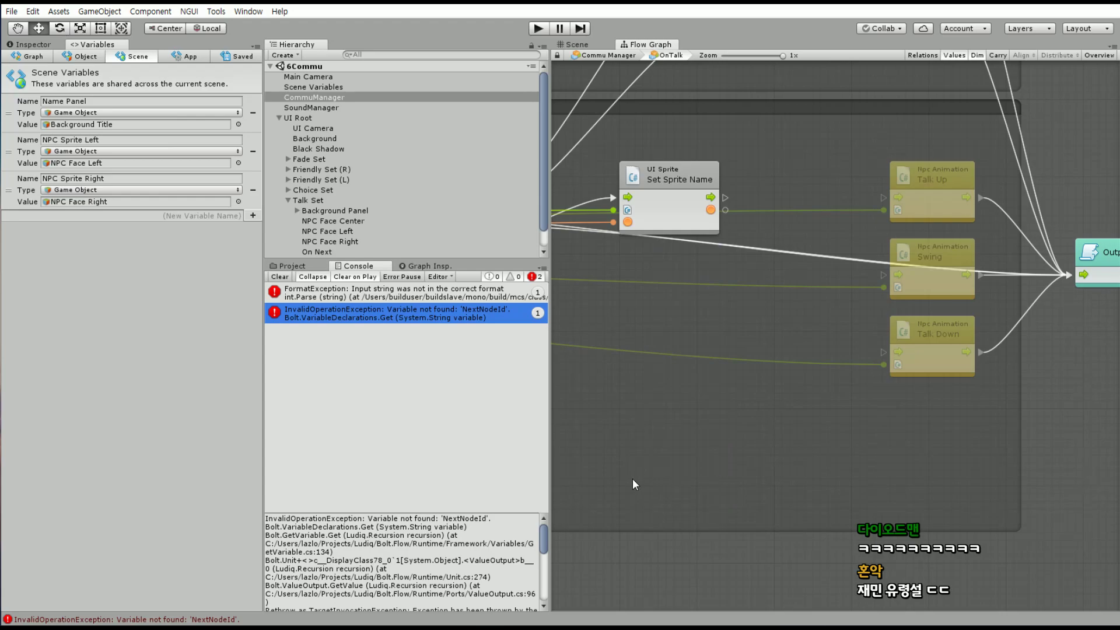
mouse_move(633, 479)
middle_mouse_down()
mouse_move(943, 330)
mouse_move(707, 403)
middle_mouse_up()
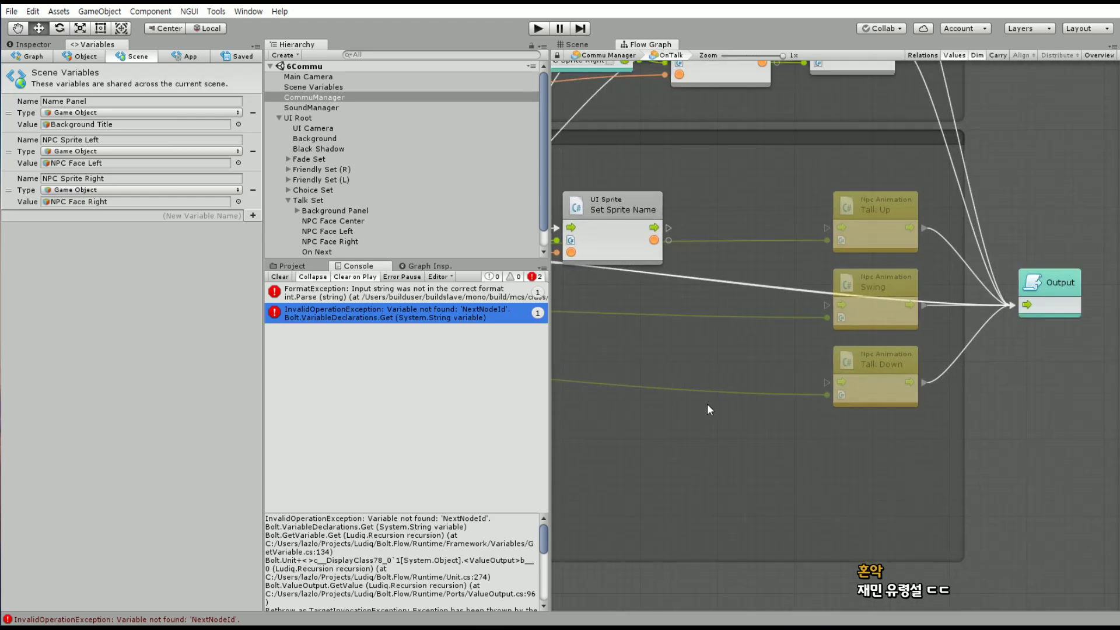
left_click(878, 230)
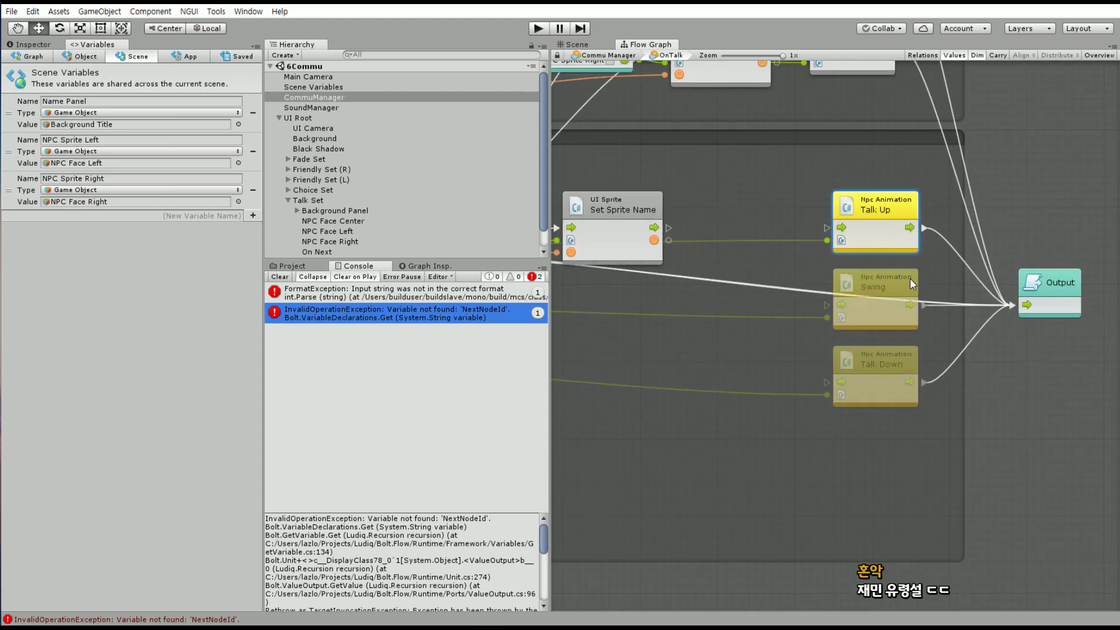
key("Delete")
left_click(908, 284)
key("Delete")
Move Talk Down beside Set Sprite Name, connect their flow, and shift both left
left_click_drag(881, 361, 865, 229)
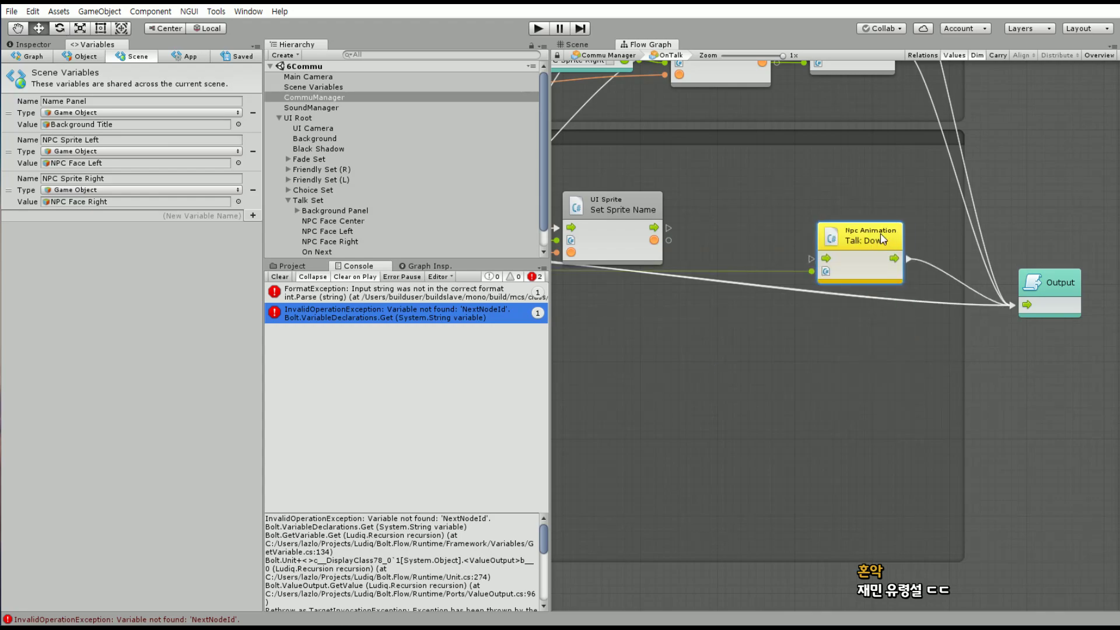
mouse_move(669, 227)
left_mouse_down()
mouse_move(826, 251)
mouse_move(747, 215)
left_mouse_up()
scroll(740, 248, "down", 3)
middle_click_drag(759, 245, 1015, 241)
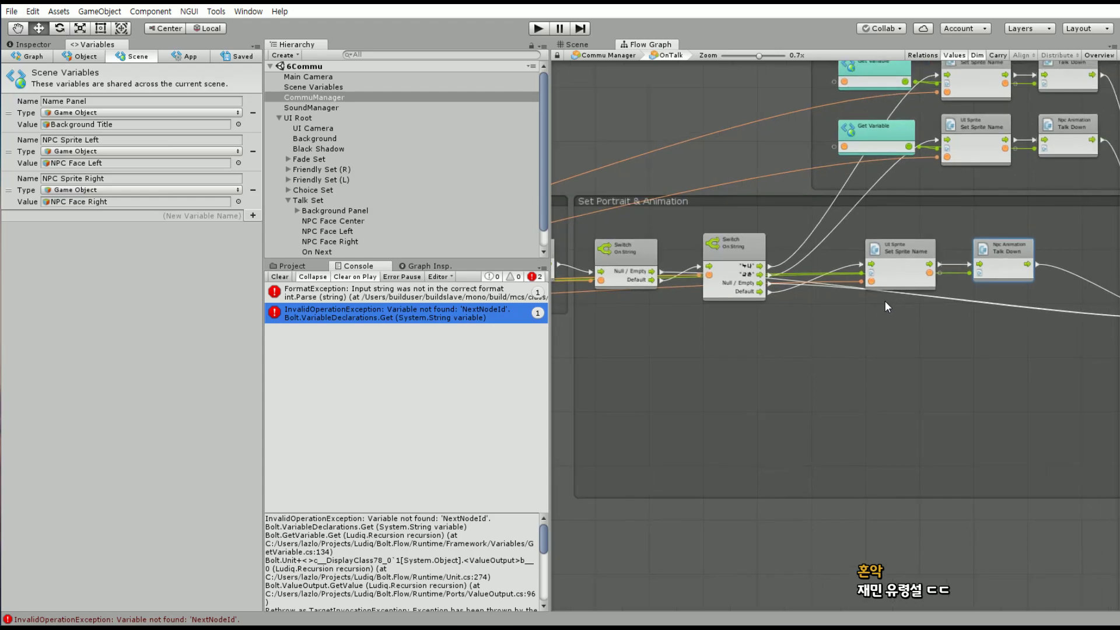
left_click(884, 260, "ctrl")
left_click_drag(884, 260, 849, 258)
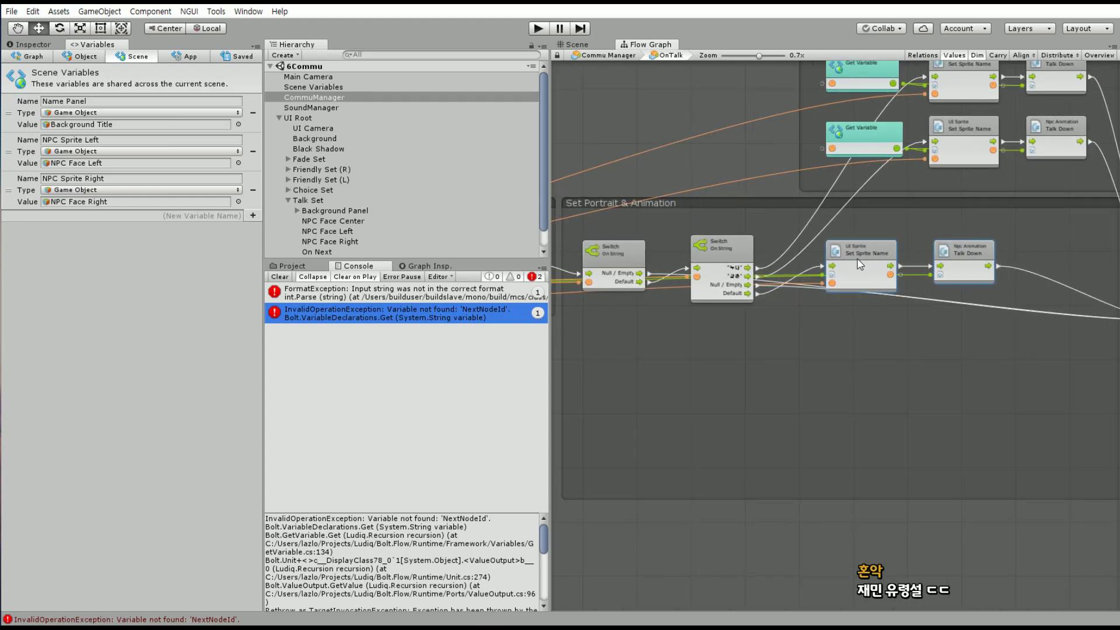
Move the Output node up and in closer to the Talk Down units
scroll(951, 328, "right", 5, "shift")
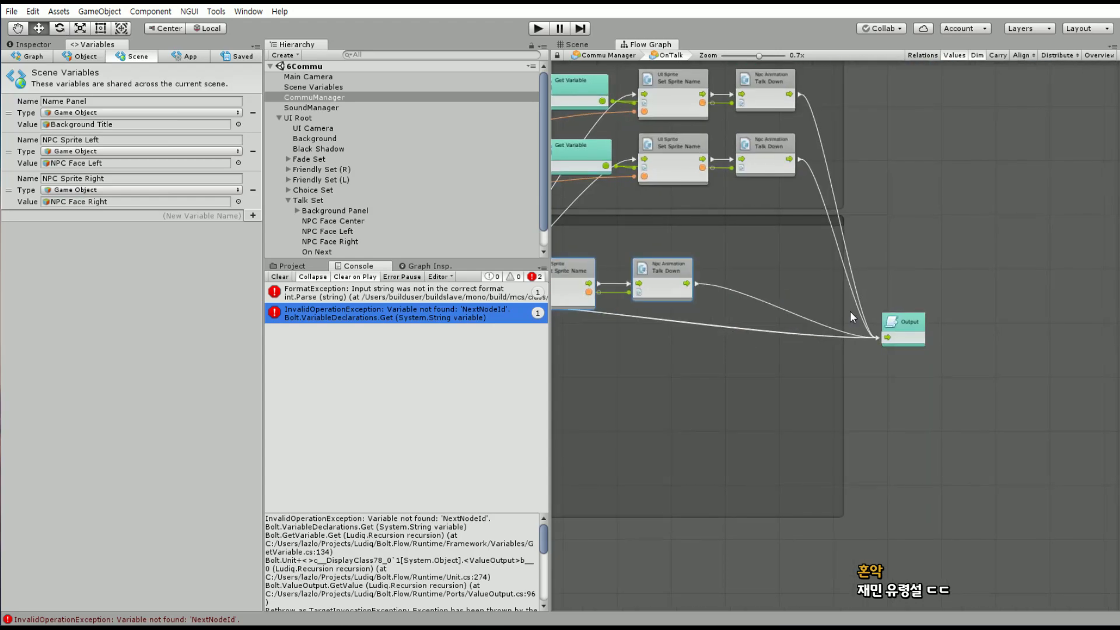
left_click_drag(904, 322, 898, 278)
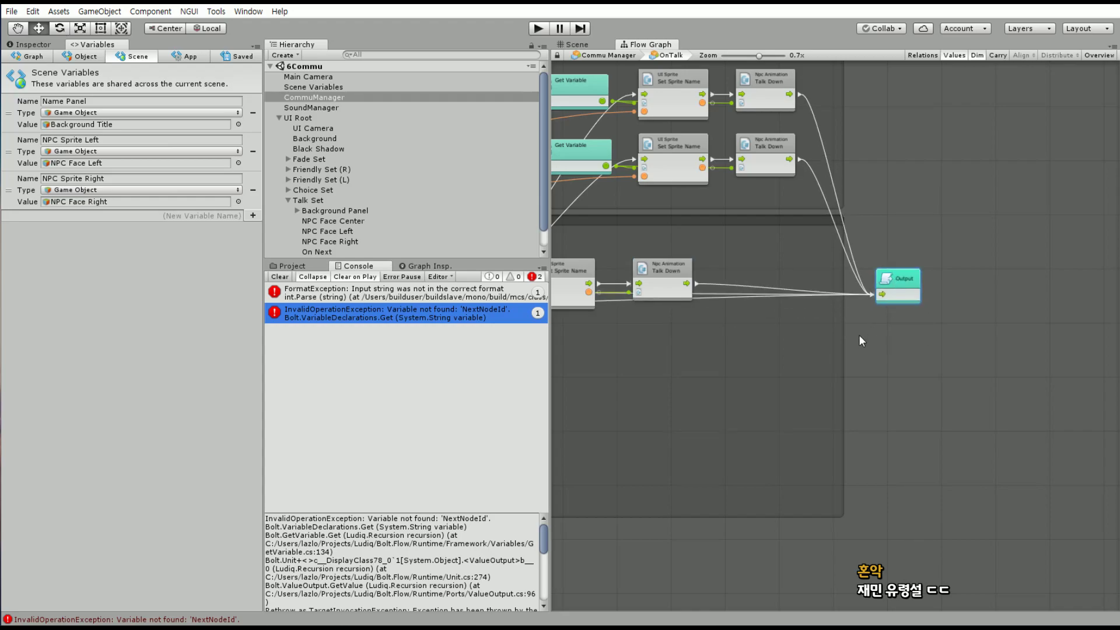
scroll(844, 337, "up", 3, "ctrl")
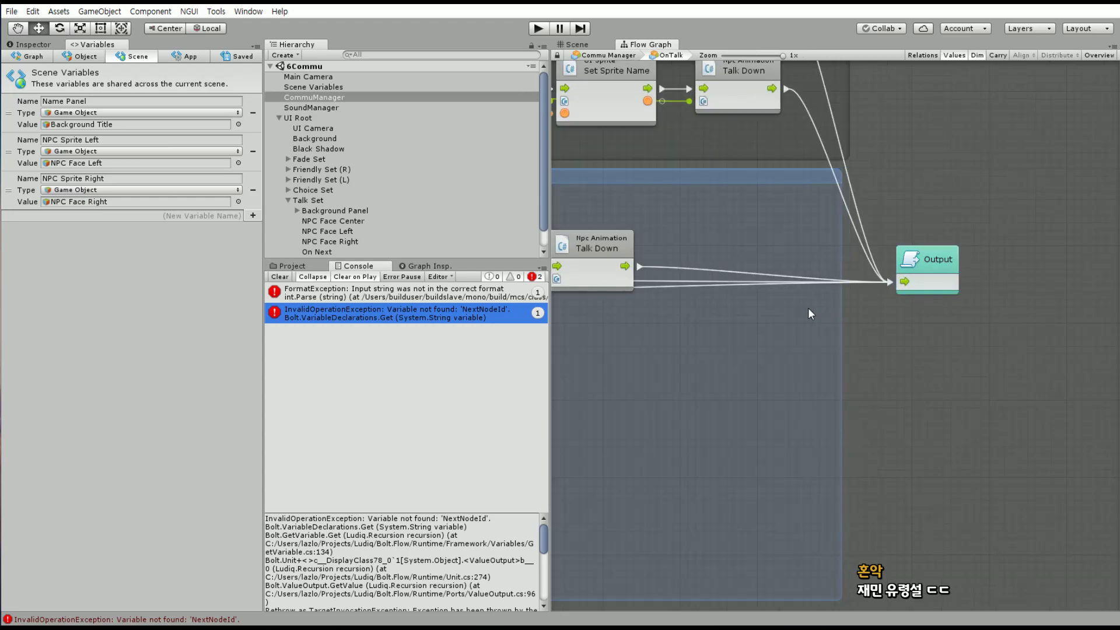
left_click_drag(939, 251, 769, 250)
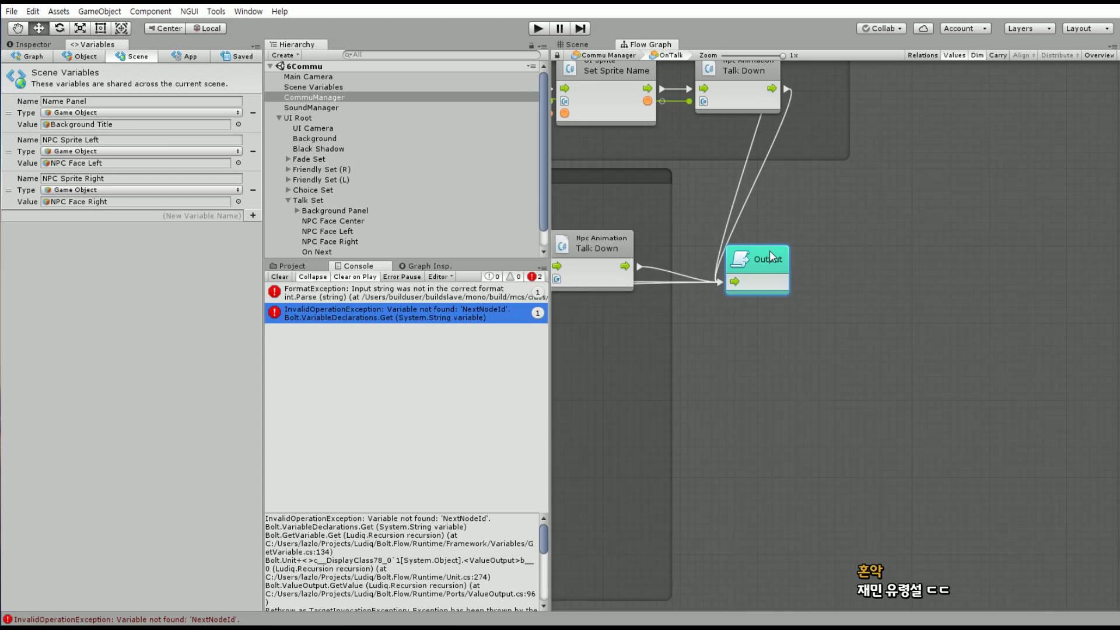
middle_click_drag(769, 250, 1066, 384)
middle_click_drag(796, 128, 693, 238)
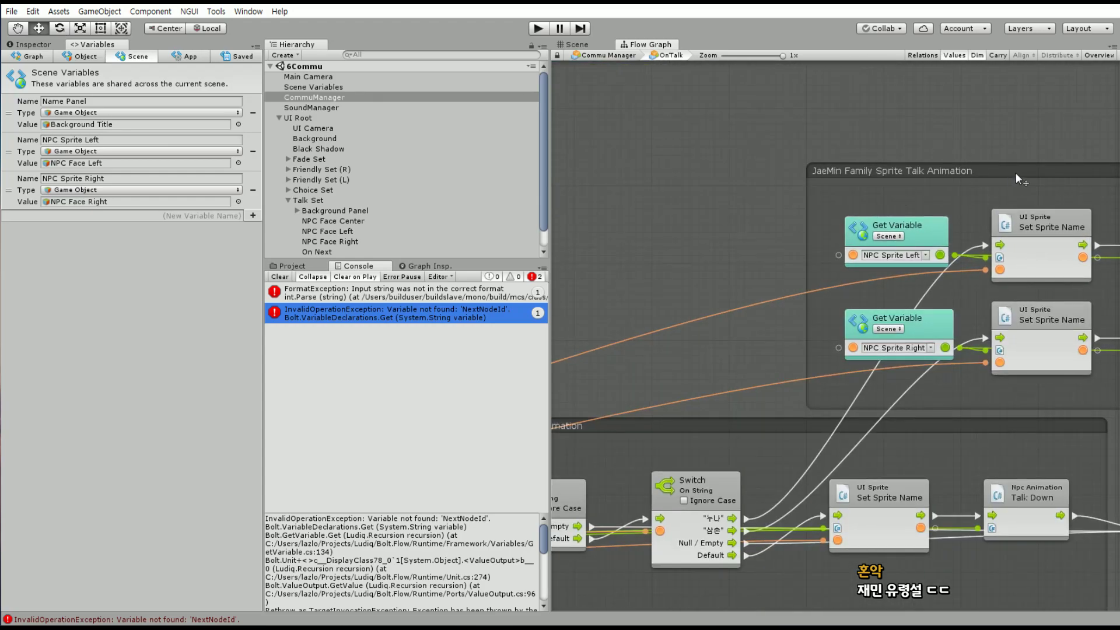
Move the sprite talk group right and nudge the lower Talk Down node left
left_click_drag(773, 168, 842, 171)
middle_click_drag(1012, 544, 869, 509)
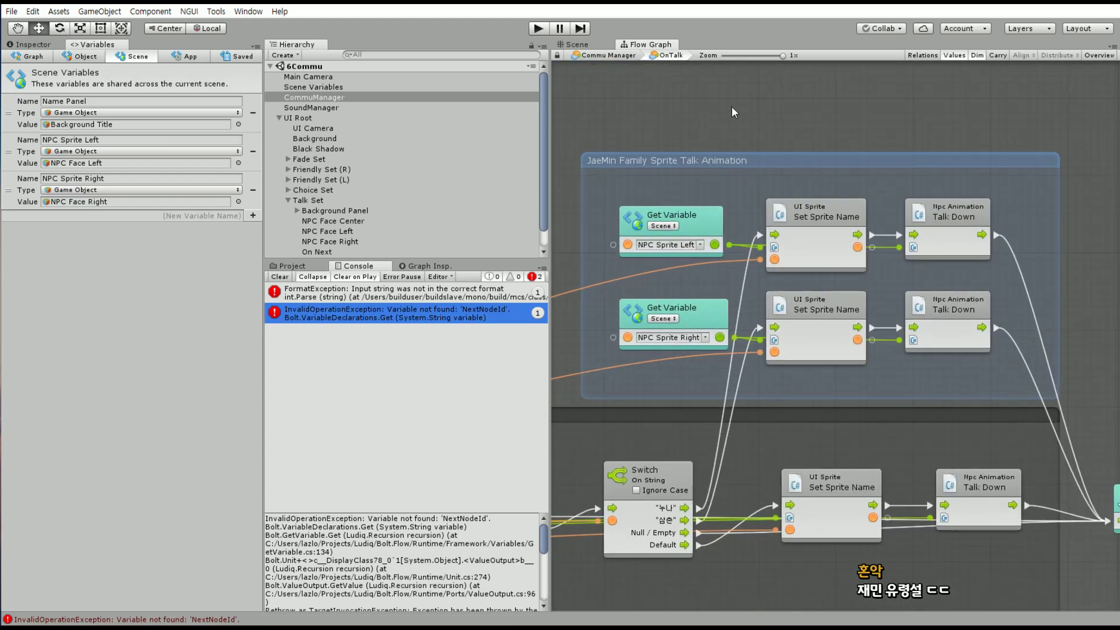
left_click(887, 450)
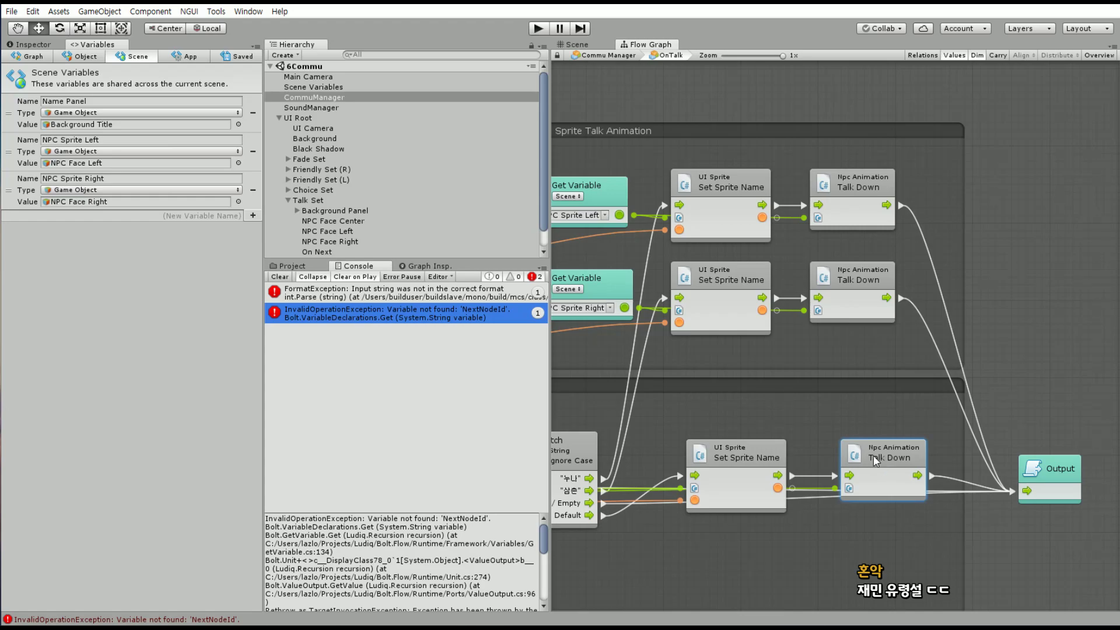
middle_click_drag(808, 432, 749, 329)
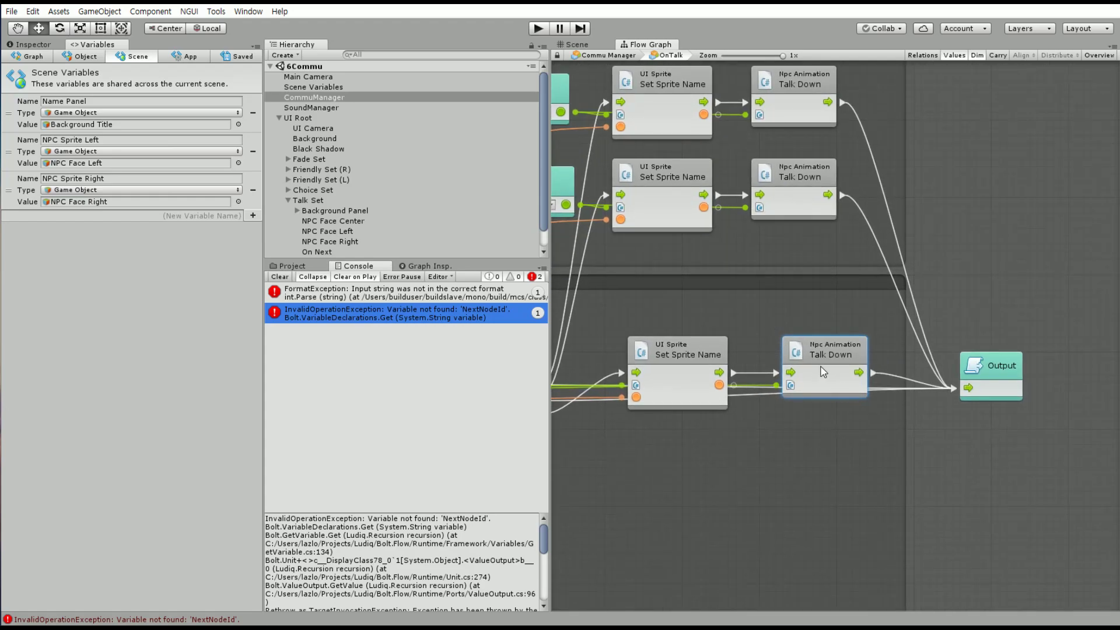
left_click(818, 452)
left_click_drag(831, 361, 815, 361)
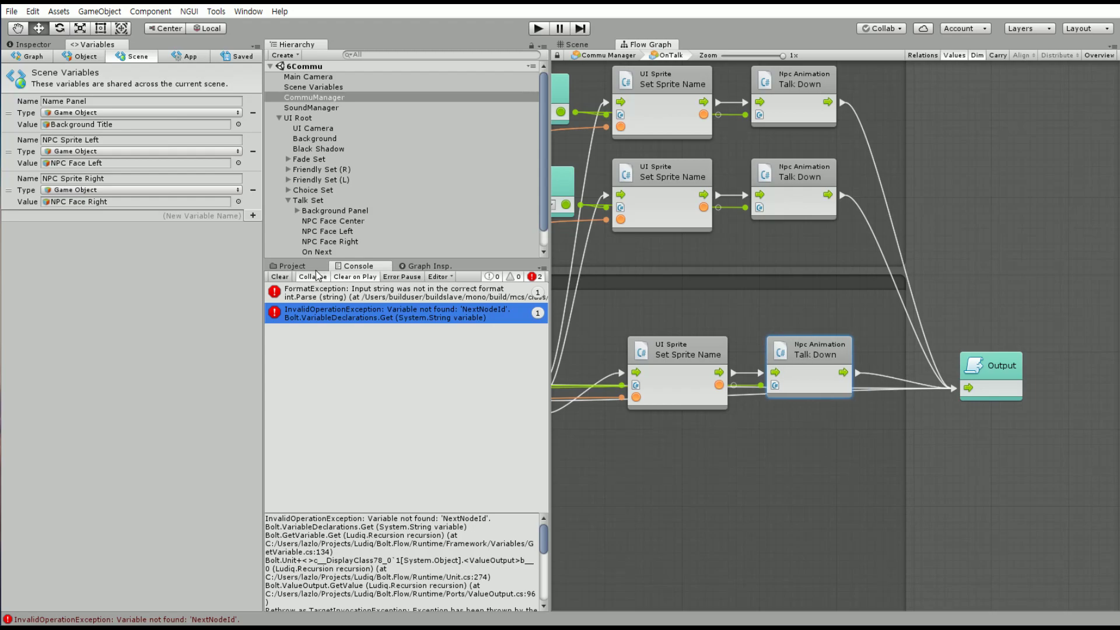
Clear the Console errors, then save the scene and the whole project
left_click(279, 277)
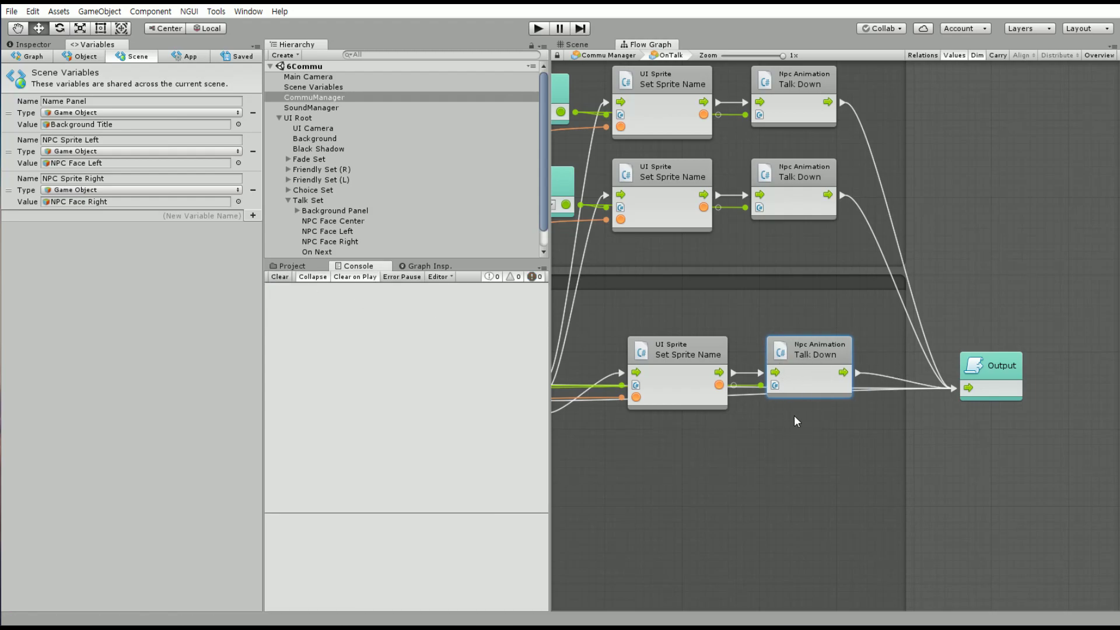
left_click(11, 11)
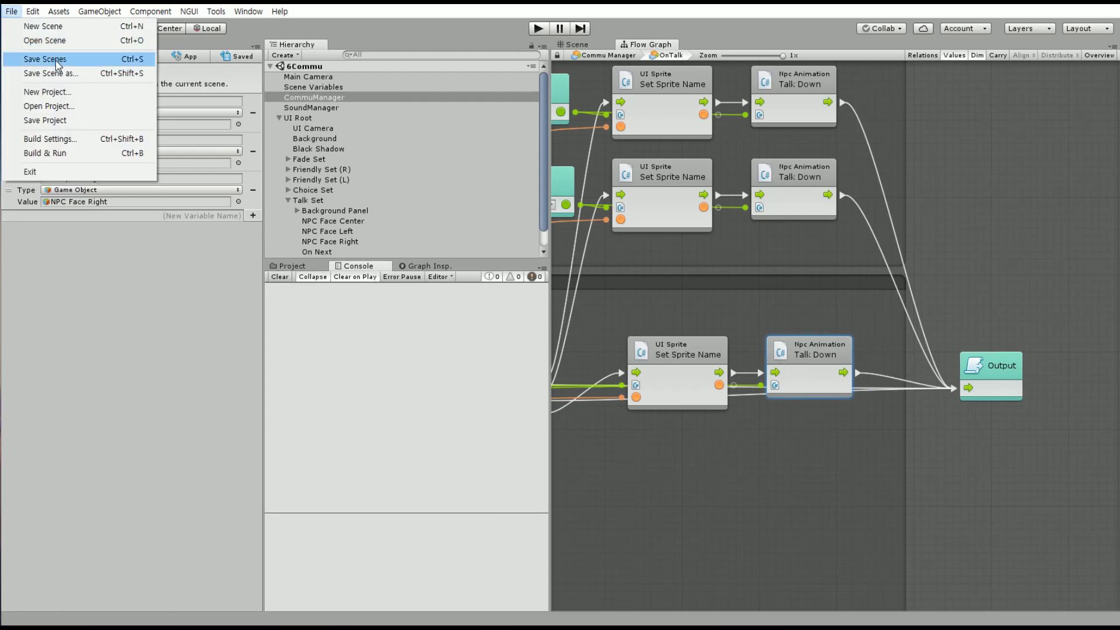
left_click(45, 59)
left_click(11, 11)
left_click(74, 121)
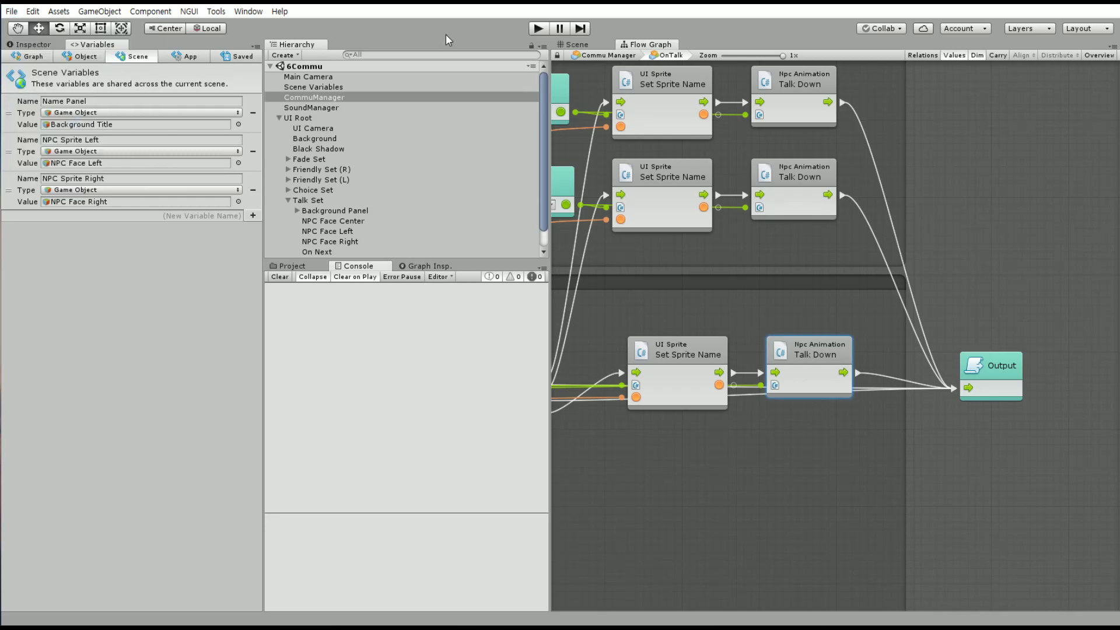
Nudge the lower Set Sprite Name node left and return to the Scene view
middle_click_drag(623, 299, 740, 297)
left_click_drag(767, 349, 759, 349)
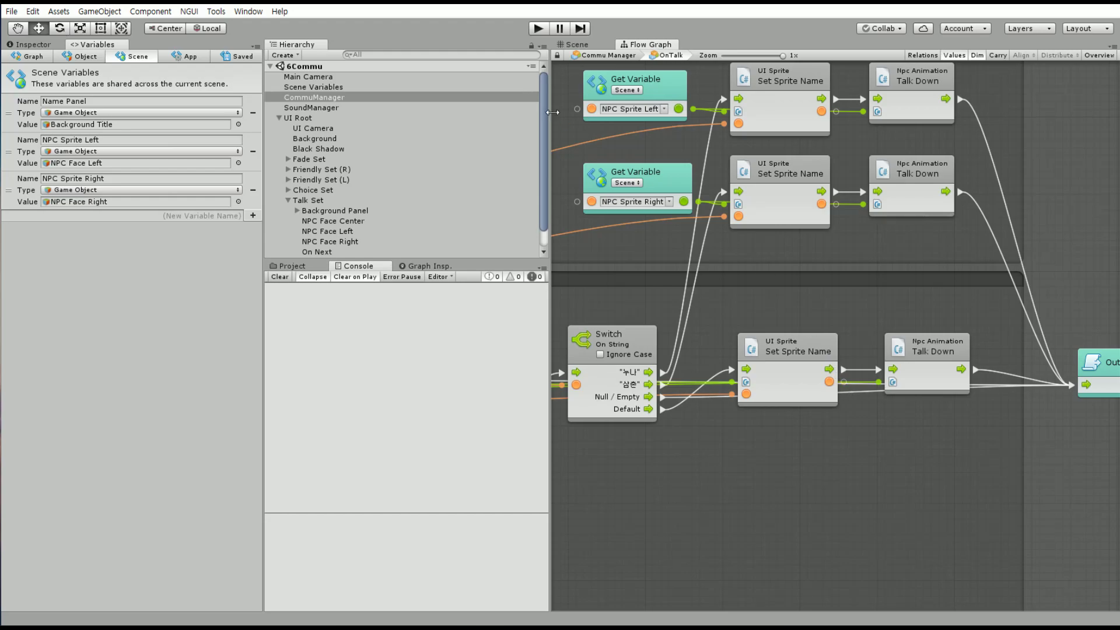
left_click(569, 44)
Play the scene, advance to the second line with three portraits and speaker name, then stop
left_click(538, 29)
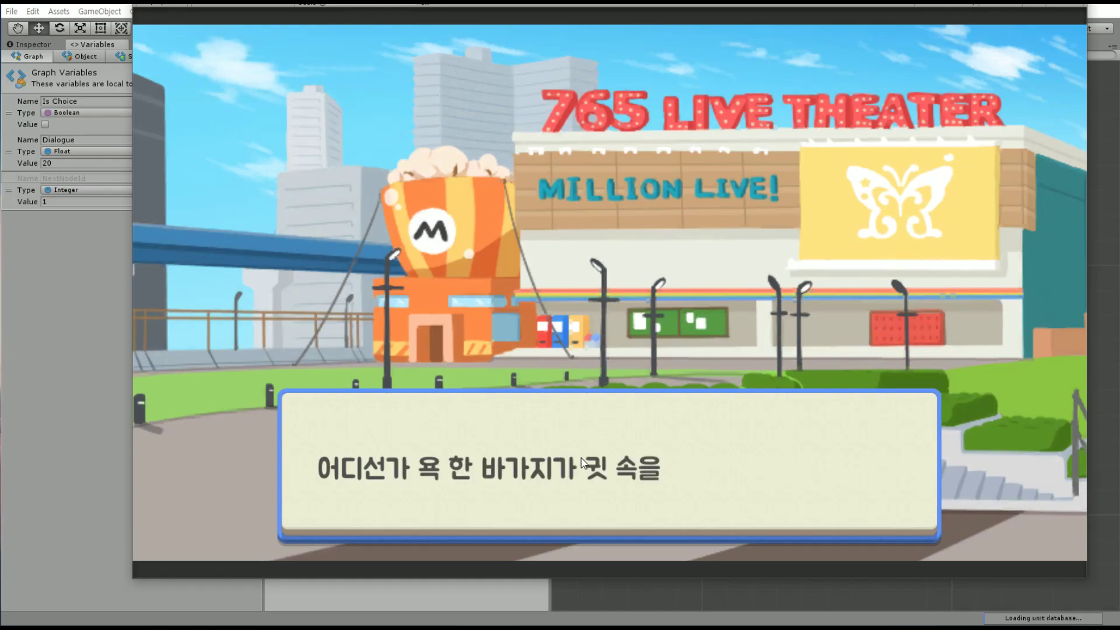
left_click(612, 453)
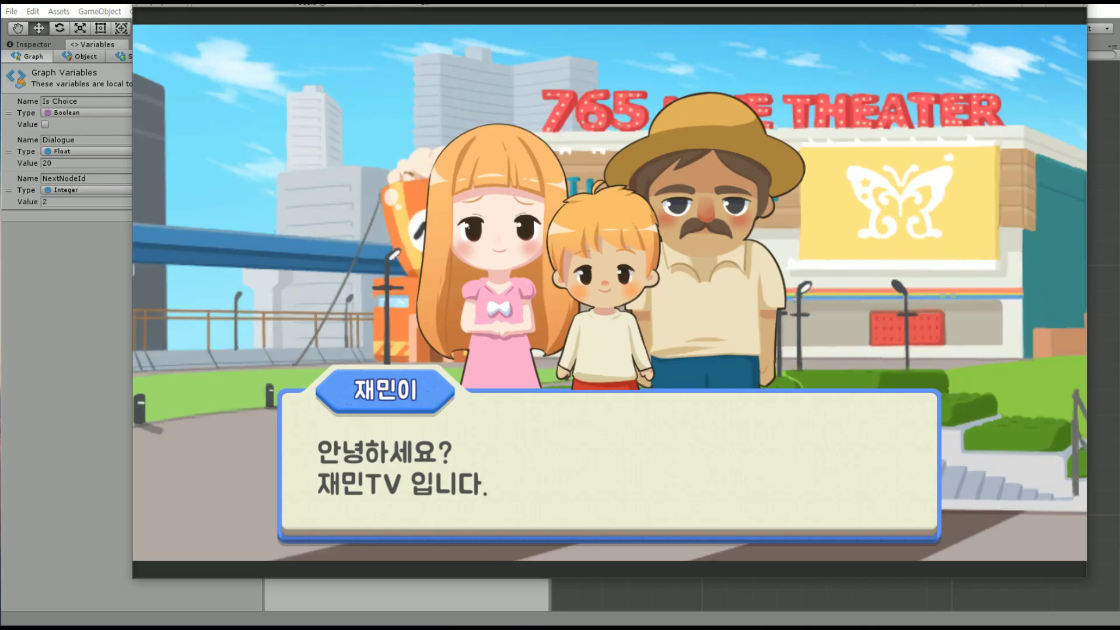
left_click_drag(412, 8, 545, 16)
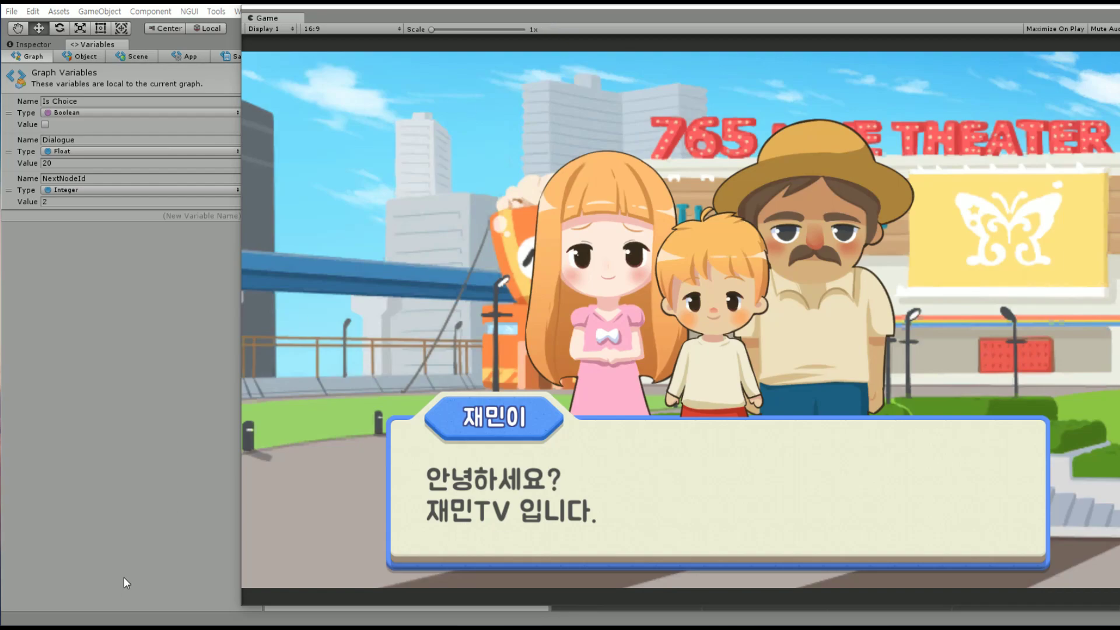
left_click_drag(511, 24, 658, 52)
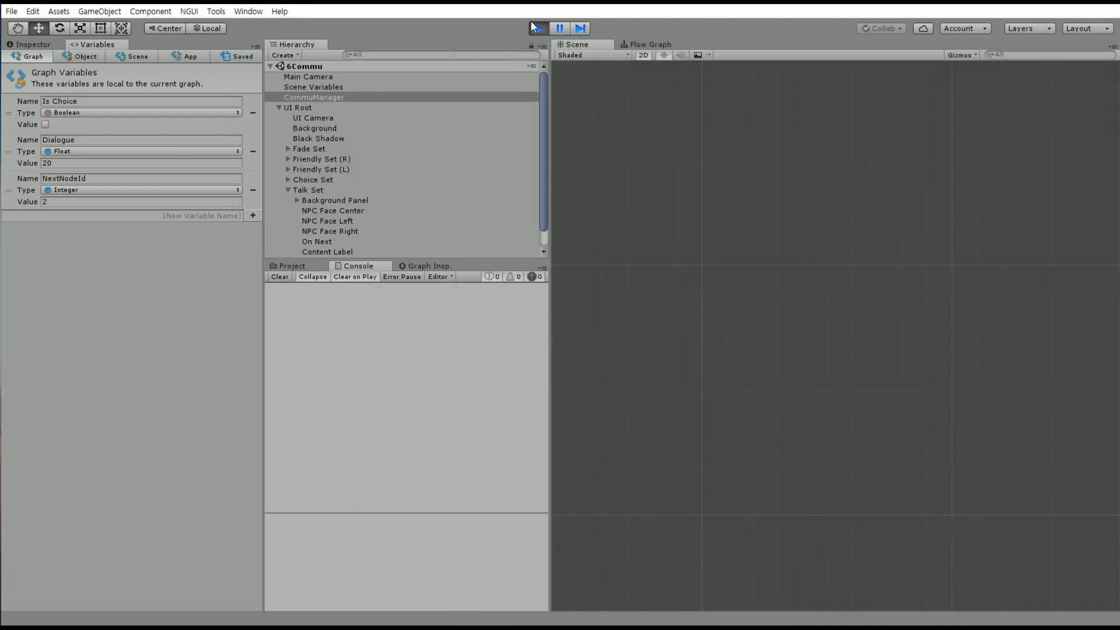
Stop play mode, bring up the Dialogue Editor, and add Text node 3 linked from node 1
left_click(533, 27)
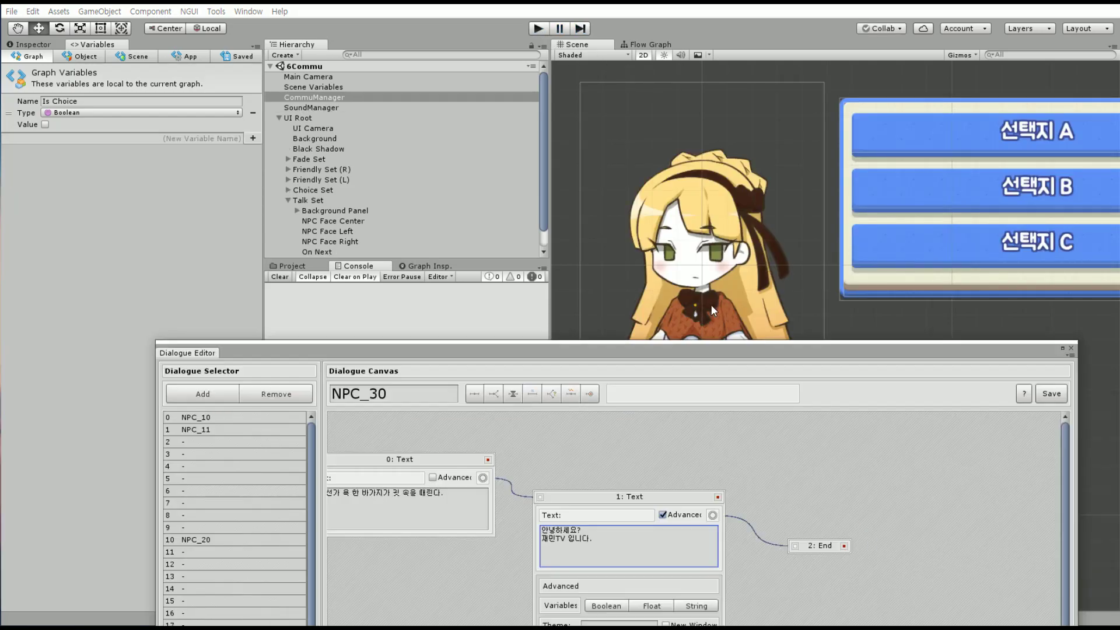
left_click_drag(710, 305, 781, 29)
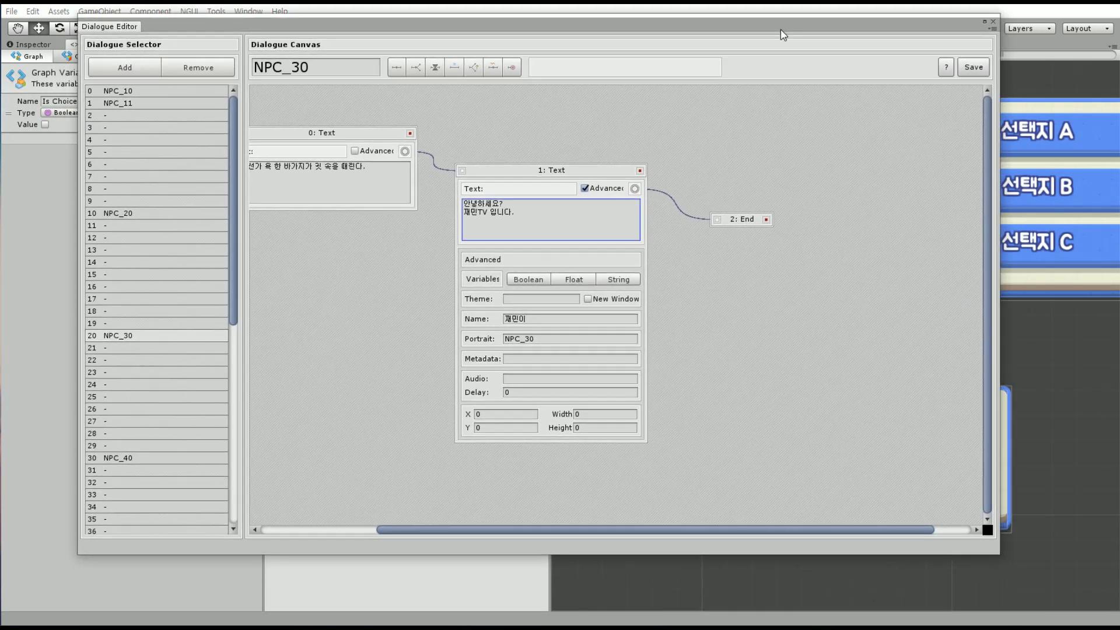
left_click_drag(530, 532, 517, 531)
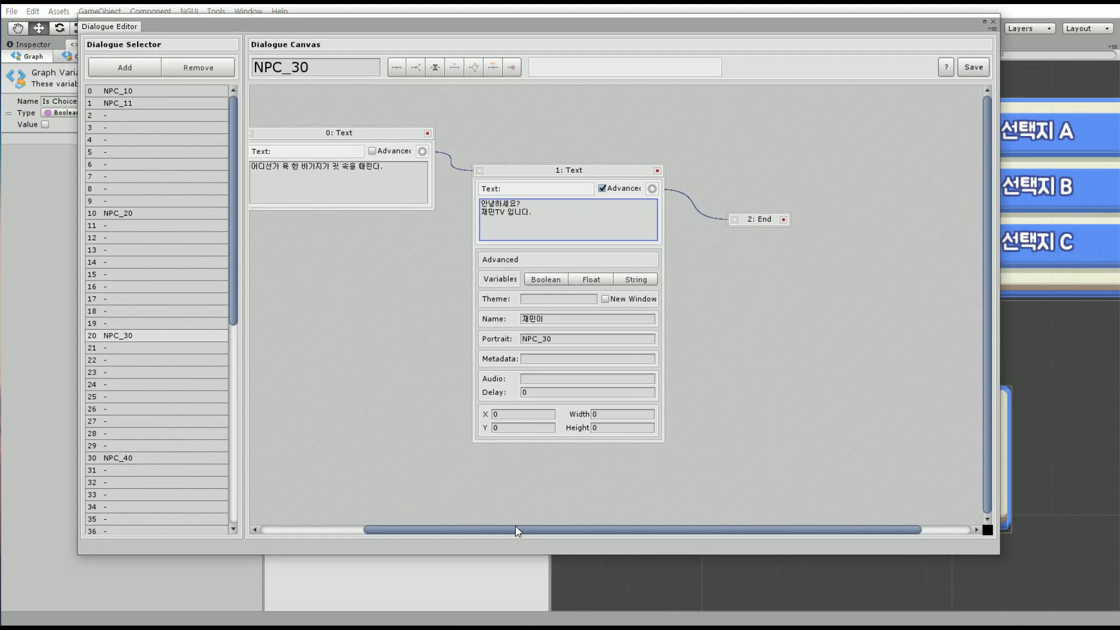
left_click(399, 68)
left_click_drag(407, 107, 861, 313)
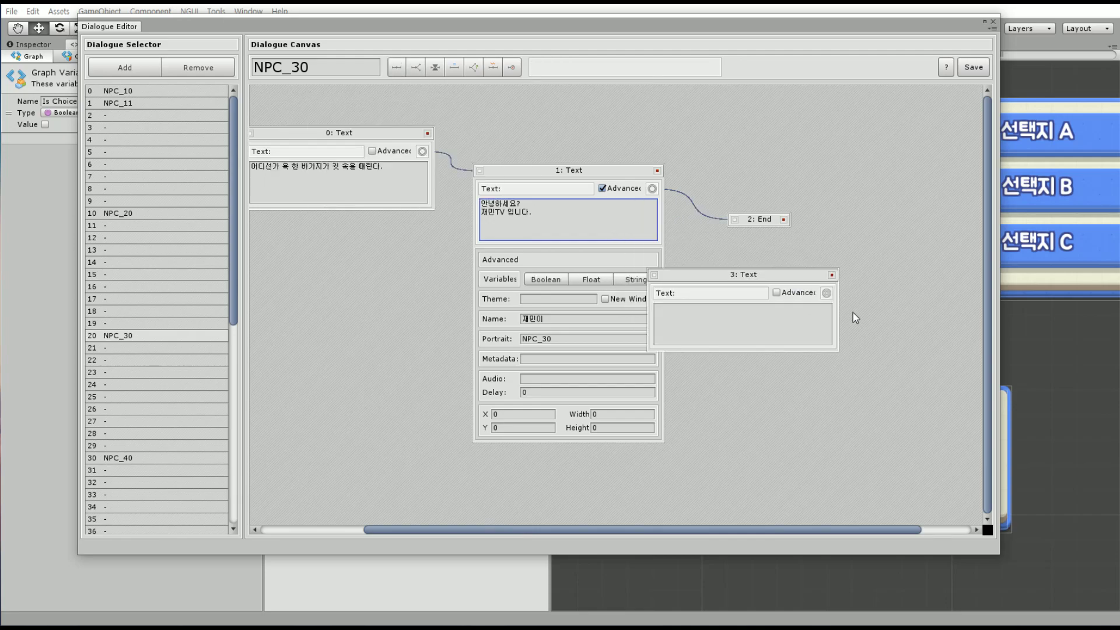
left_click_drag(733, 530, 782, 530)
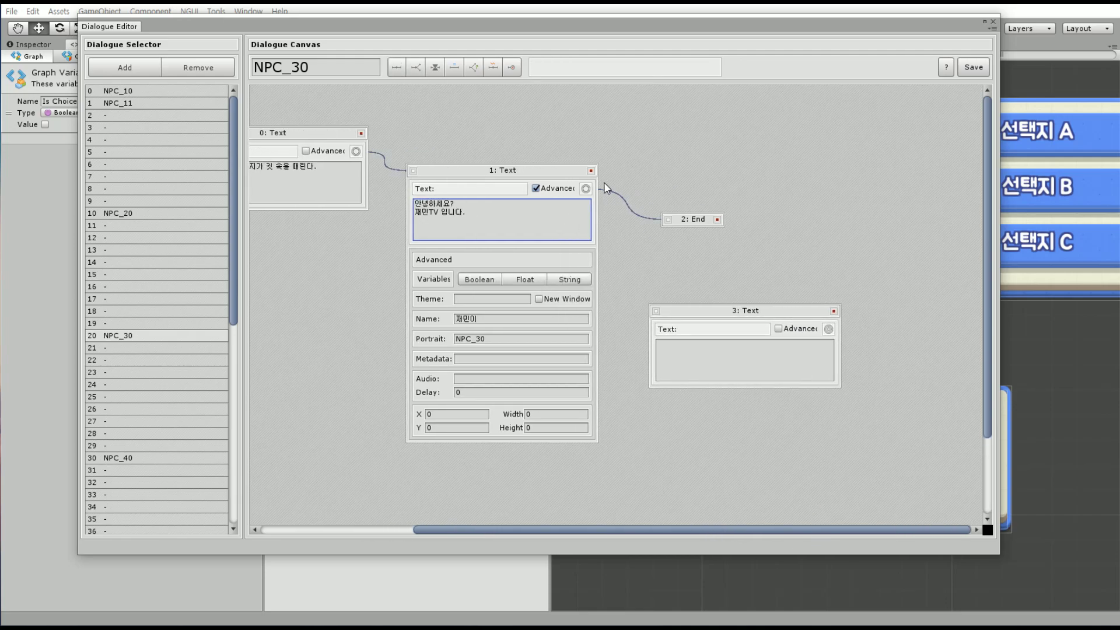
mouse_move(586, 188)
left_mouse_down()
mouse_move(638, 323)
mouse_move(652, 312)
left_mouse_up()
Replace node 1's text with a new two-line Korean line about not exercising and wandering around
key("ctrl+a")
left_click(486, 226)
key("ctrl+a")
key("BackSpace")
type("ud")
key("BackSpace")
key("BackSpace")
key("BackSpace")
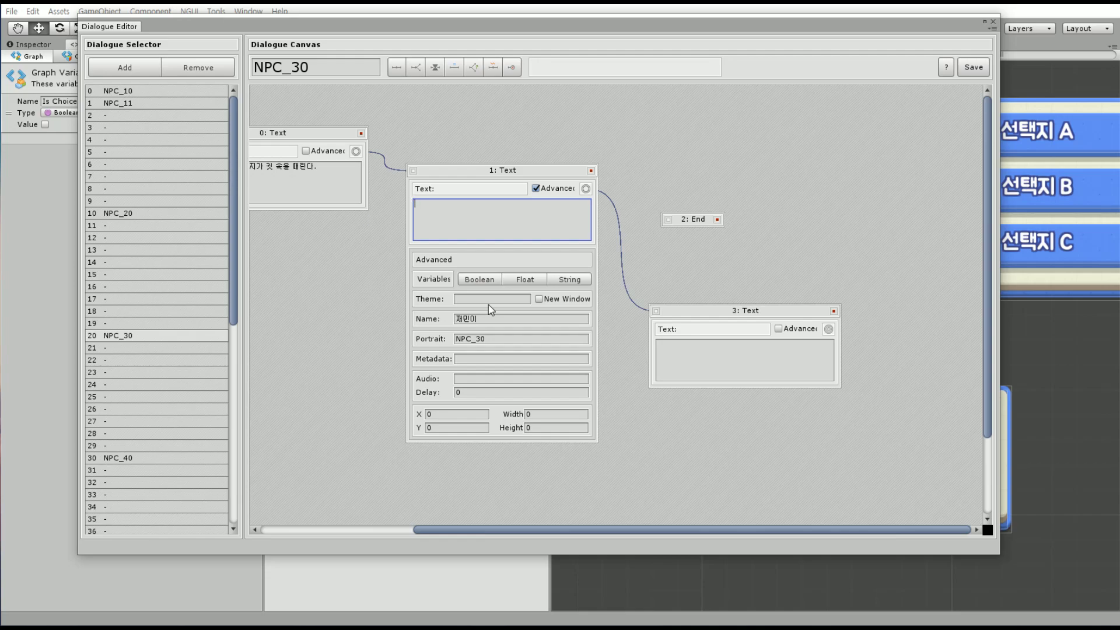
type("회")
type("? 운")
type("동 안해")
key("BackSpace")
type("하고")
key("Return")
type("여기서")
key("BackSpace")
key("BackSpace")
type("서 ")
type("뭐하고 싸돌아")
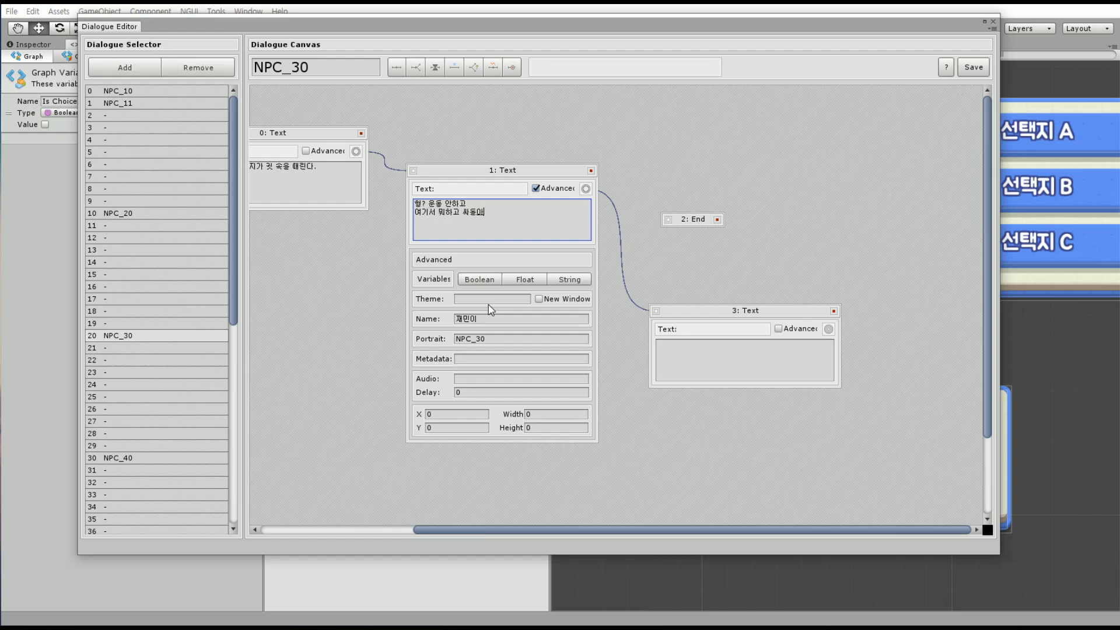
type("다녀기")
Place node 3 beside node 1, move End aside, enable Advanced, and name node 3's speaker 누나
left_click_drag(699, 309, 691, 264)
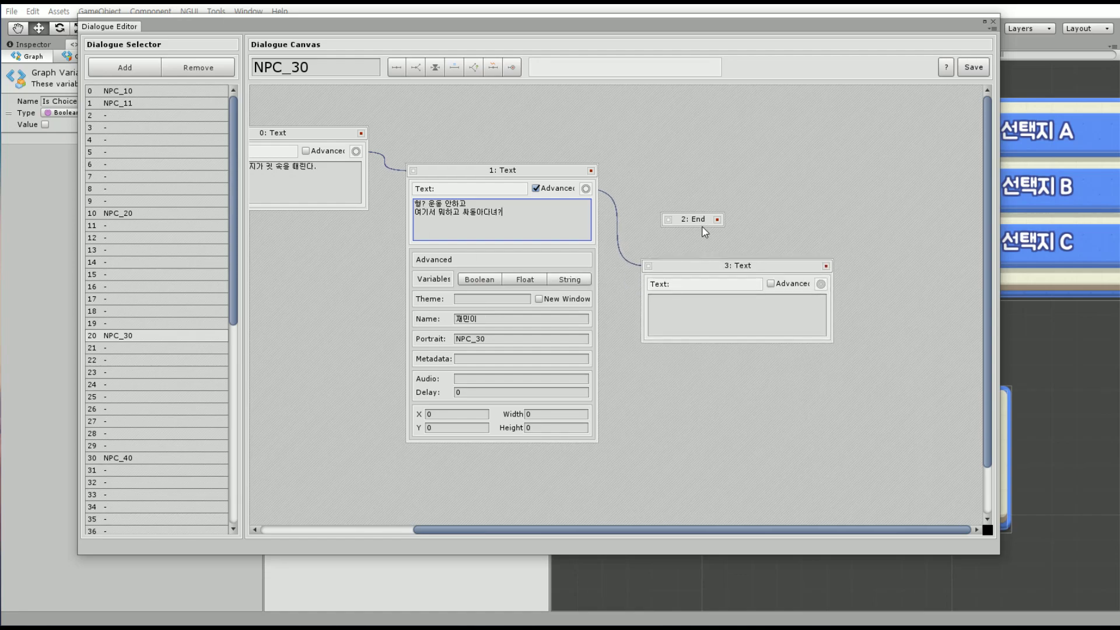
left_click_drag(702, 220, 794, 192)
left_click_drag(835, 159, 890, 149)
left_click_drag(748, 266, 761, 186)
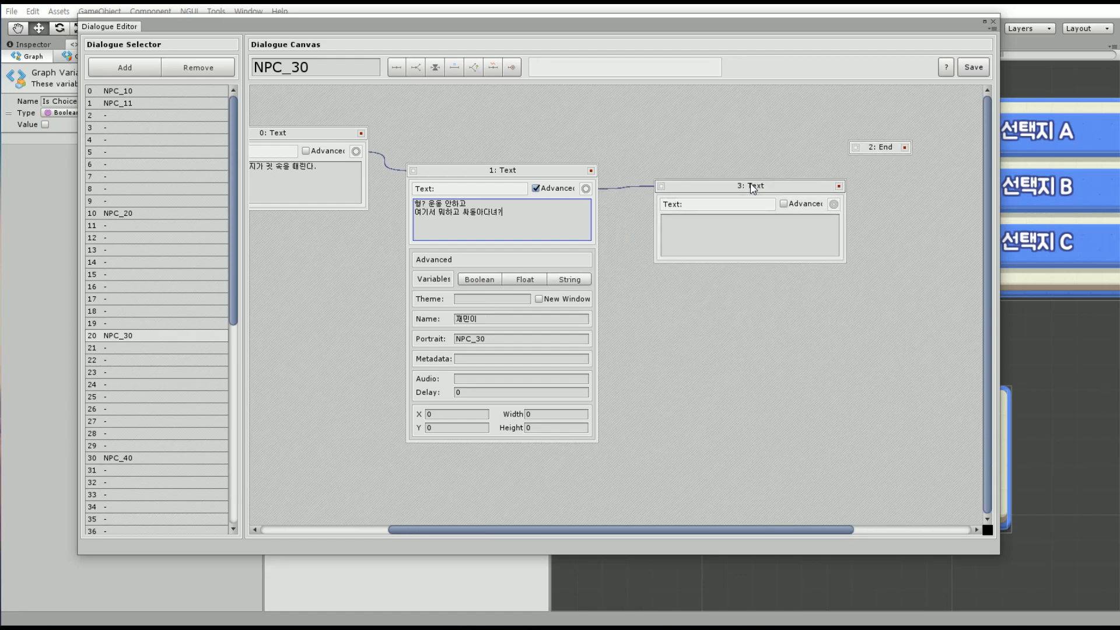
scroll(658, 311, "right", 1)
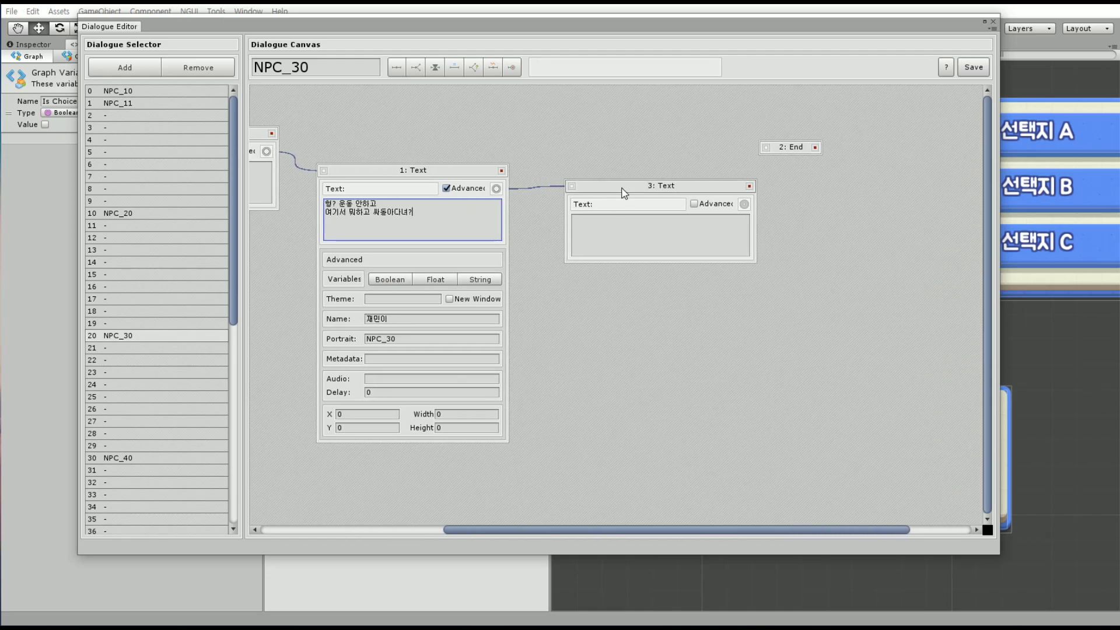
mouse_move(623, 188)
left_mouse_down()
mouse_move(616, 226)
mouse_move(667, 208)
left_mouse_up()
left_click(687, 243)
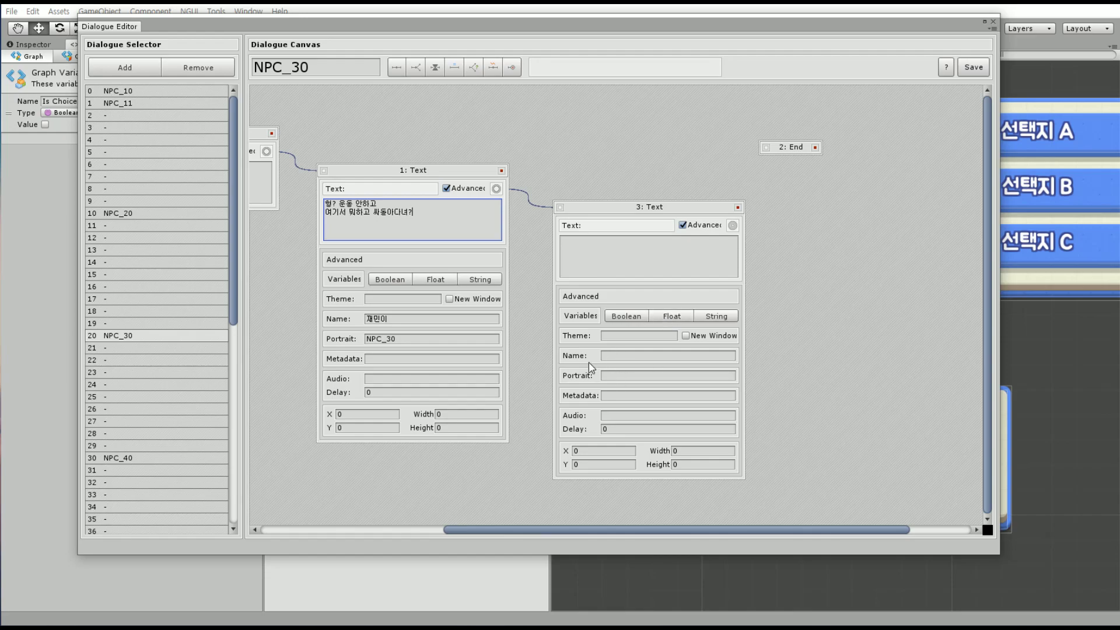
left_click(613, 356)
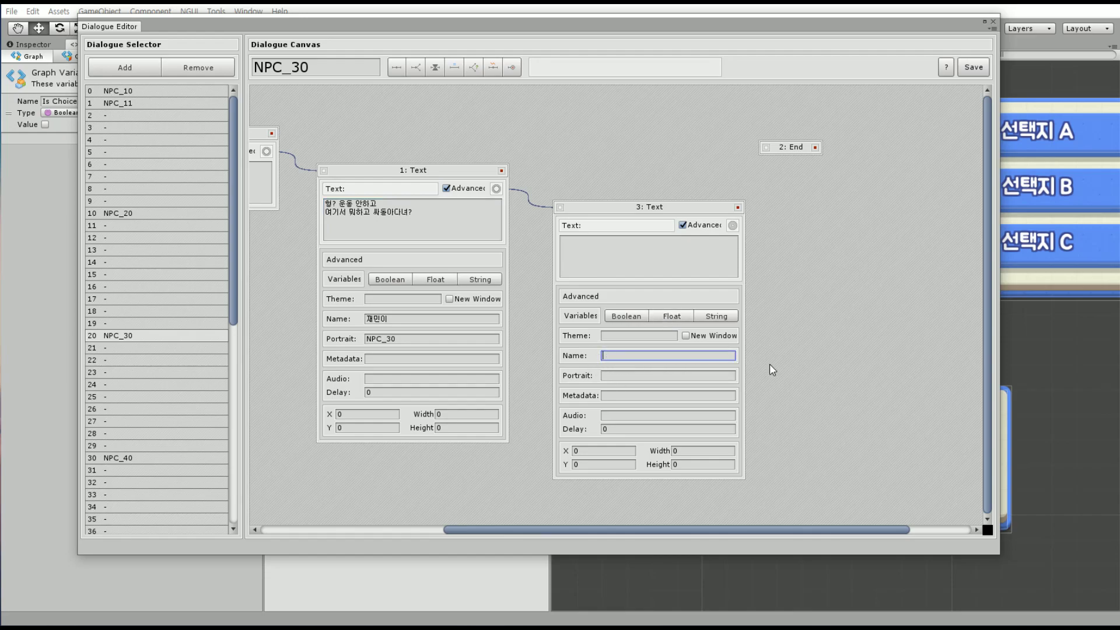
type("누나")
Move the Dialogue Editor aside and select the NPC Face Center object in the scene
left_click_drag(349, 30, 509, 58)
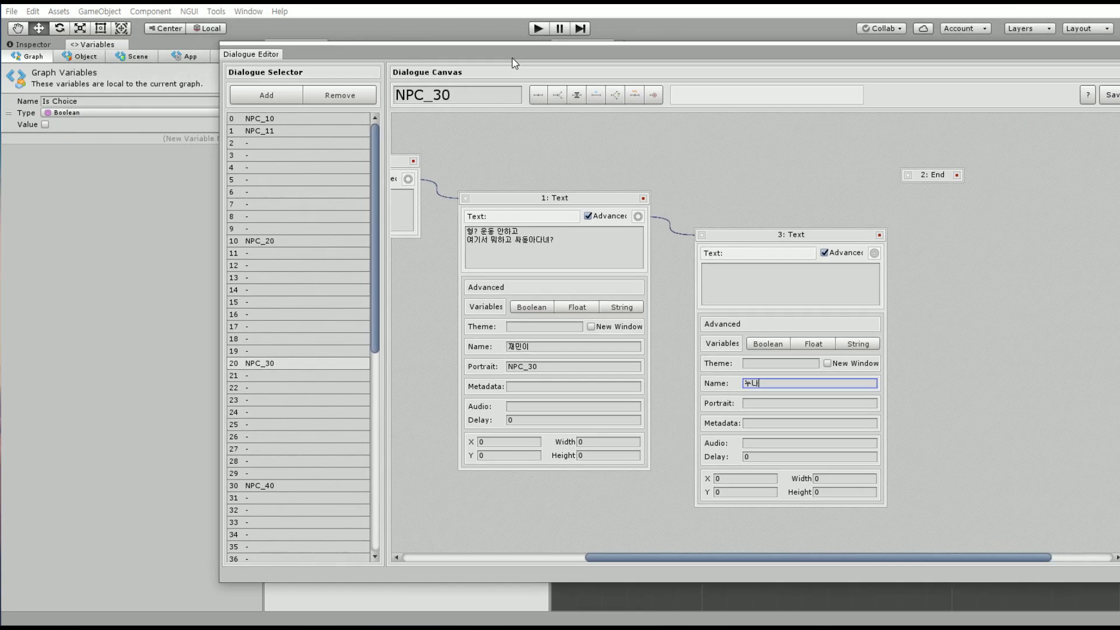
left_click_drag(371, 65, 897, 176)
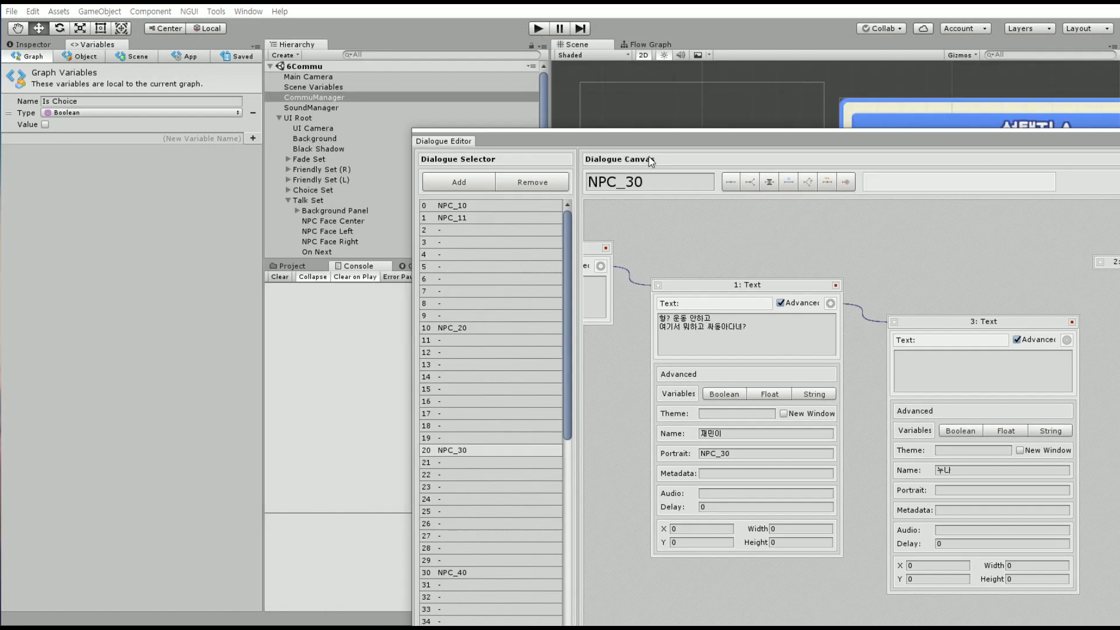
left_click(42, 47)
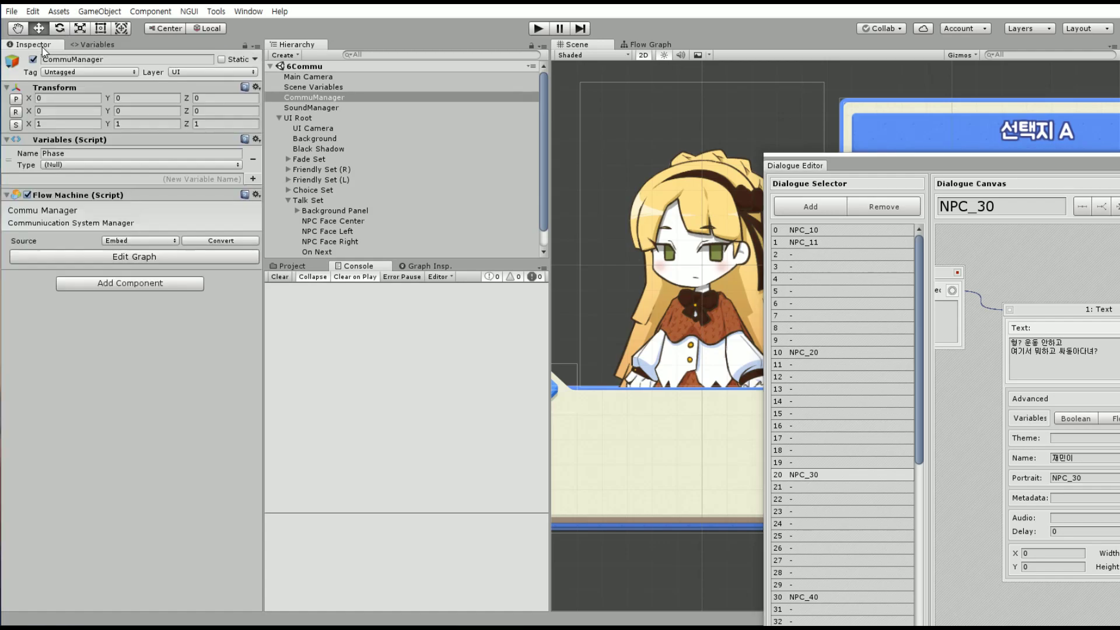
left_click(294, 267)
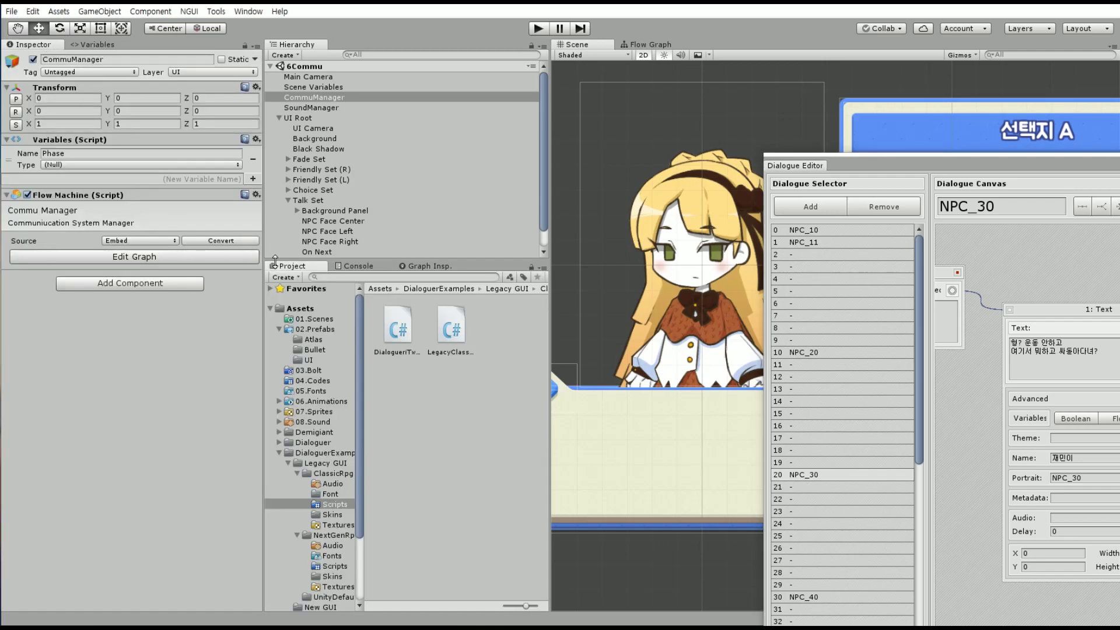
left_click(279, 454)
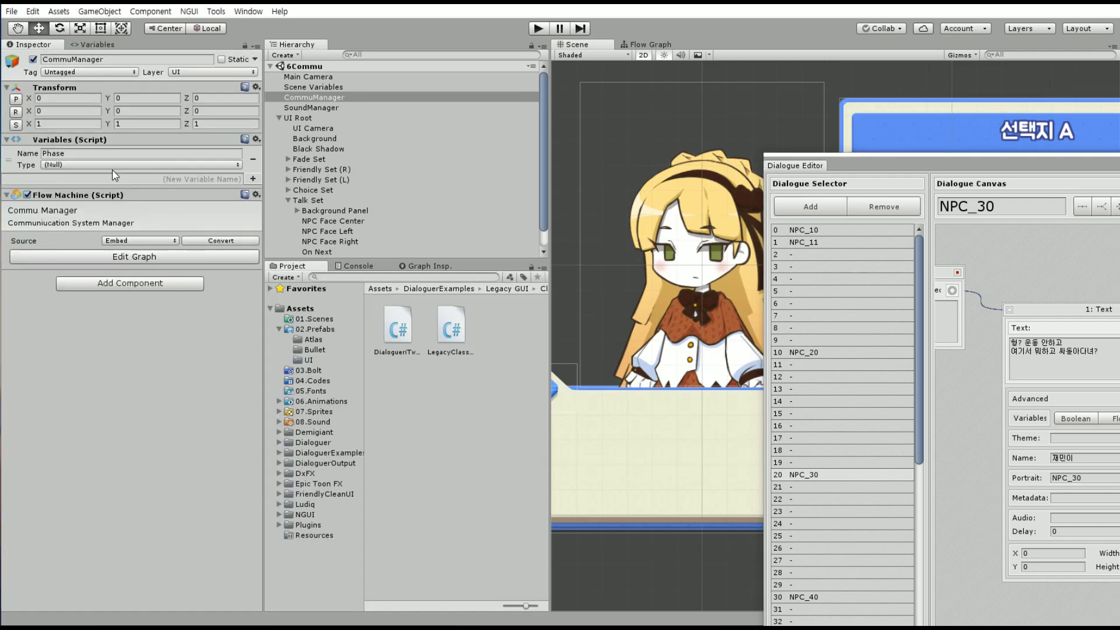
left_click(689, 232)
Browse the portrait sprite list to NPC_33, close the picker, and restore the Dialogue Editor
left_click(32, 169)
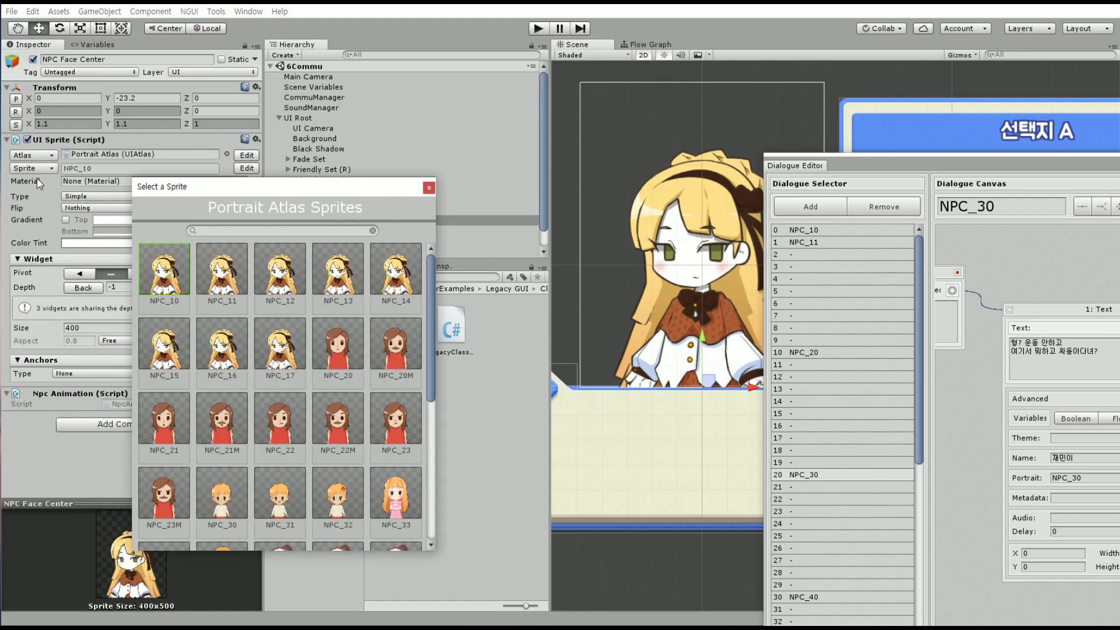
scroll(353, 337, "down", 5)
scroll(312, 343, "down", 2)
scroll(328, 324, "up", 3)
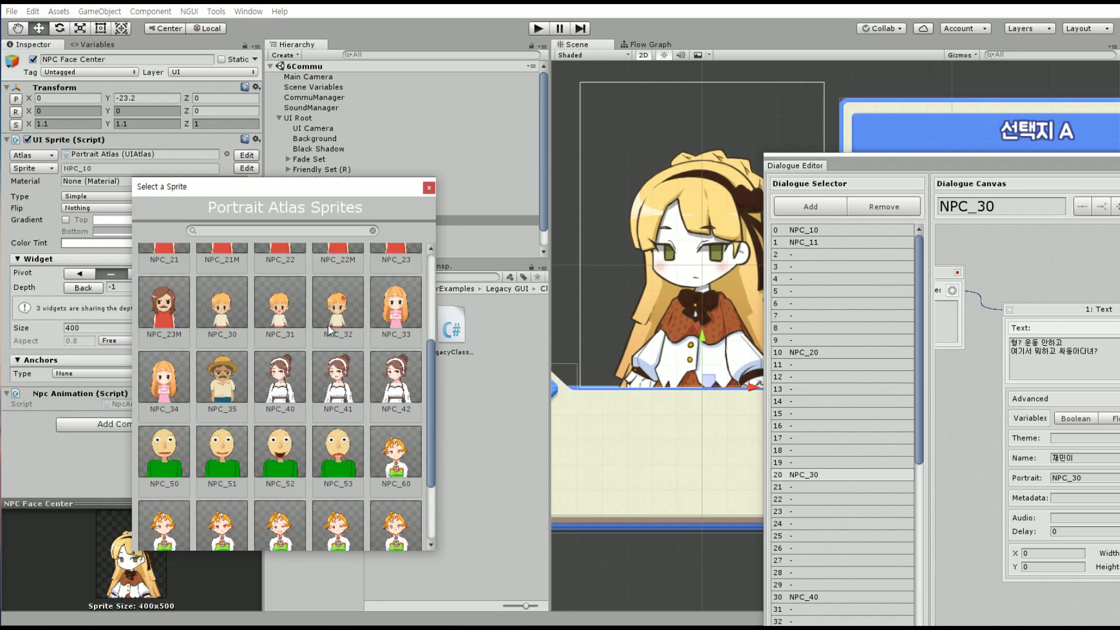
left_click(405, 299)
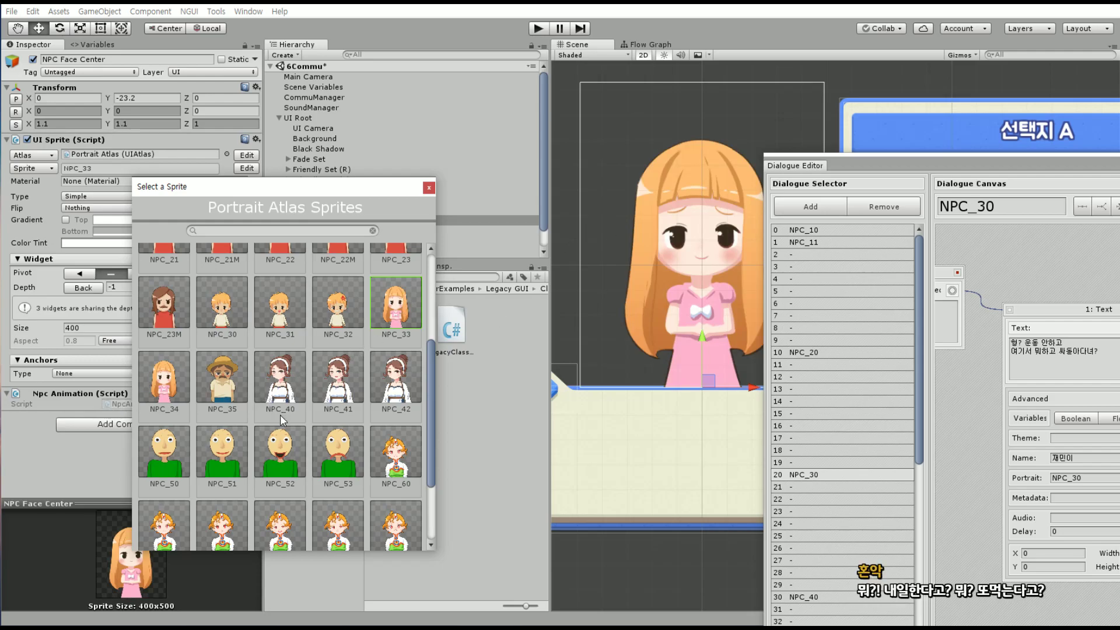
scroll(285, 429, "up", 2)
scroll(288, 431, "up", 1)
scroll(295, 414, "up", 1)
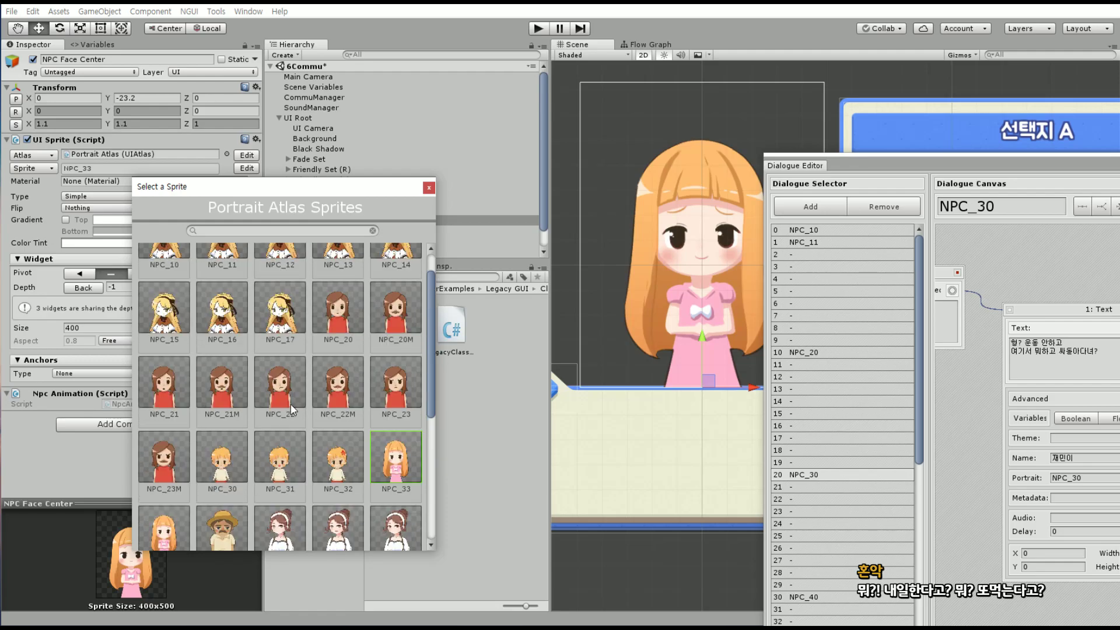
scroll(288, 406, "down", 2)
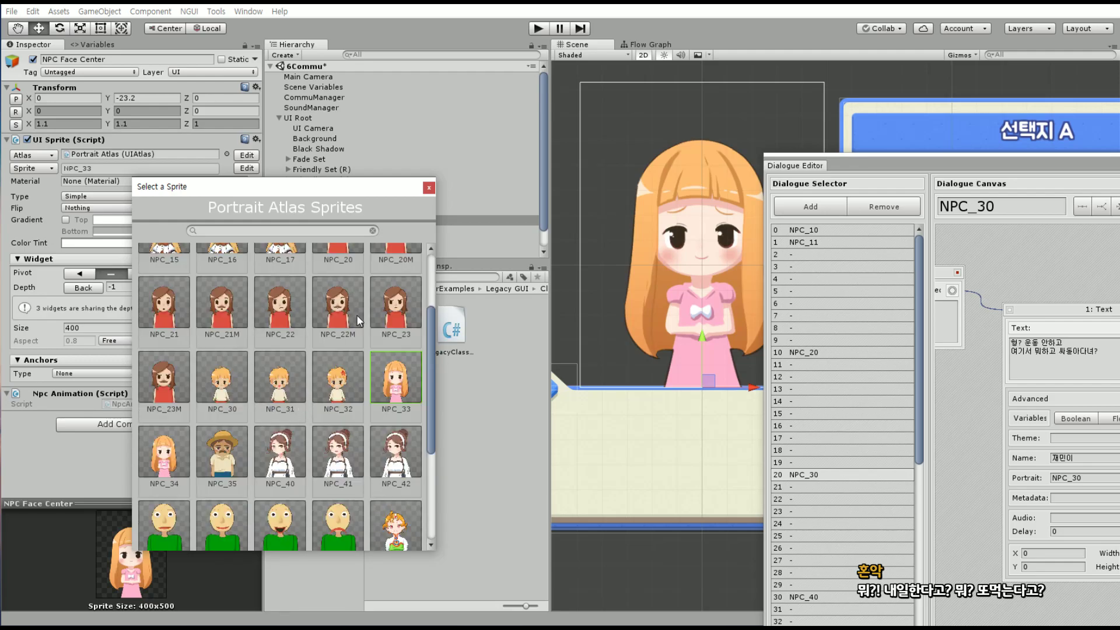
left_click(429, 187)
mouse_move(881, 162)
left_mouse_down()
mouse_move(376, 82)
mouse_move(262, 48)
left_mouse_up()
Set node 3's portrait to NPC_33 and its text to '재민아, 말 좀 가려서 해. 우리 맞을지도 몰라.'
left_click(723, 402)
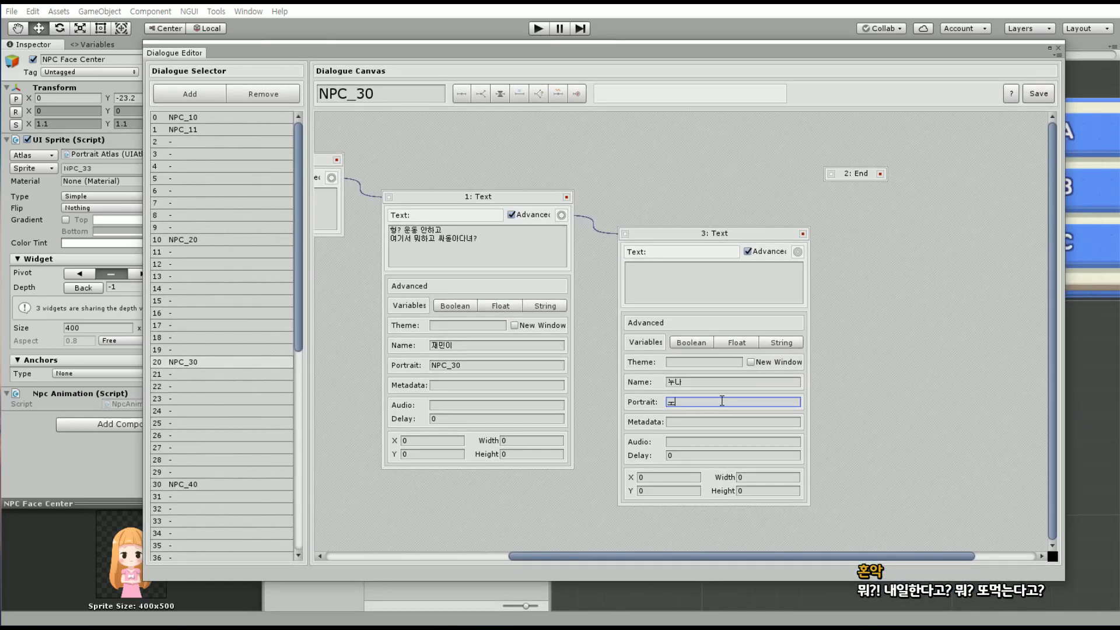
type("NPC_33")
left_click(658, 294)
type("d")
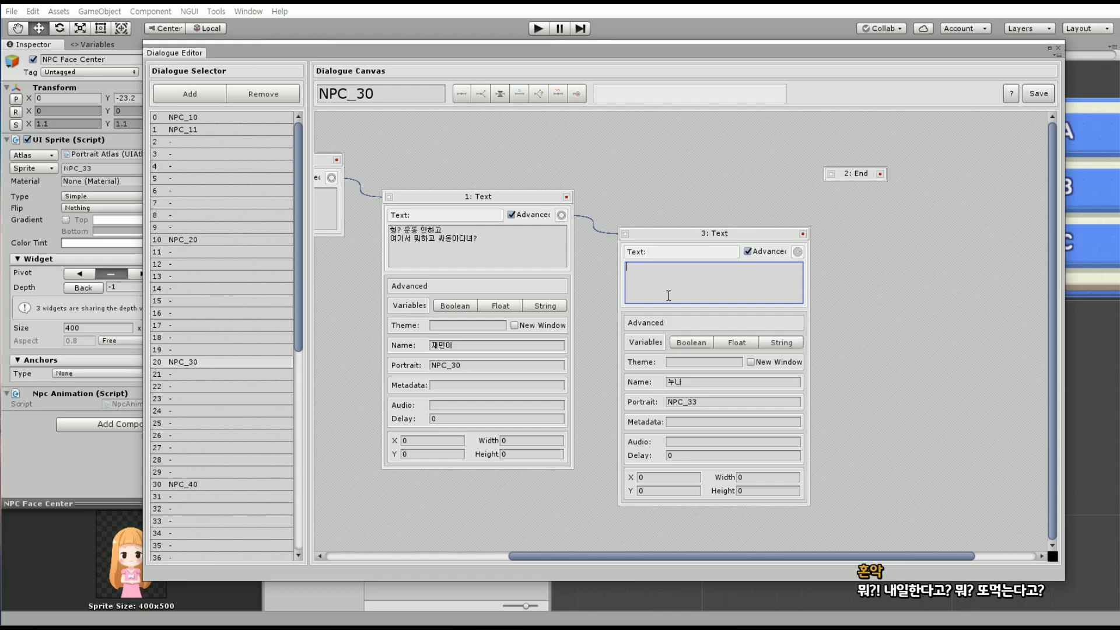
type("언니 틴")
type("트 뭐써")
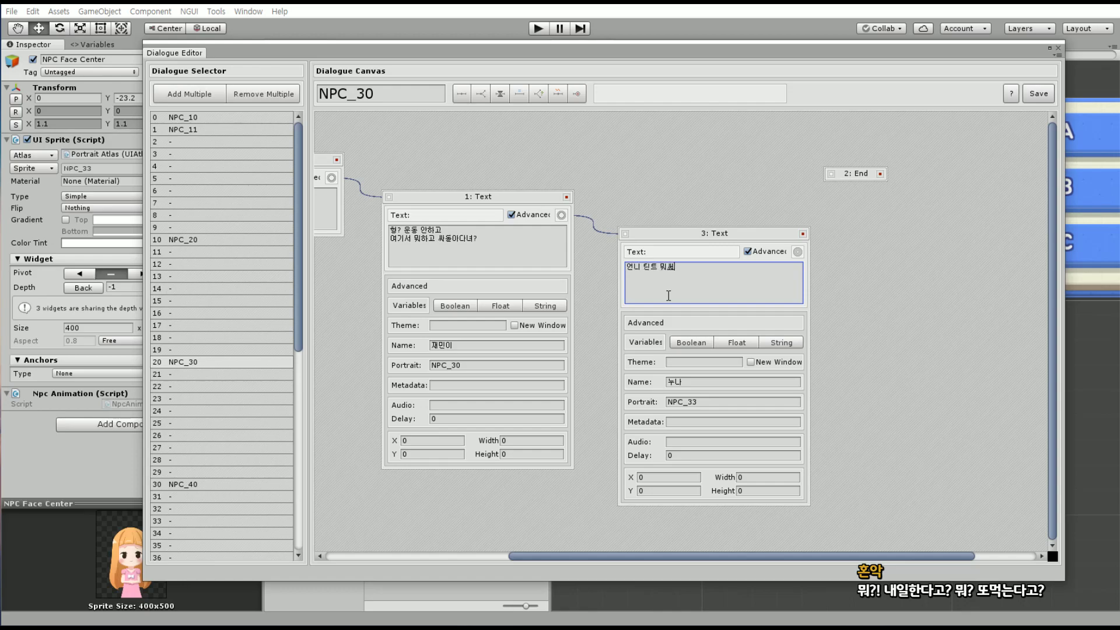
type("?")
key("ctrl+a")
key("BackSpace")
type("ㅎ")
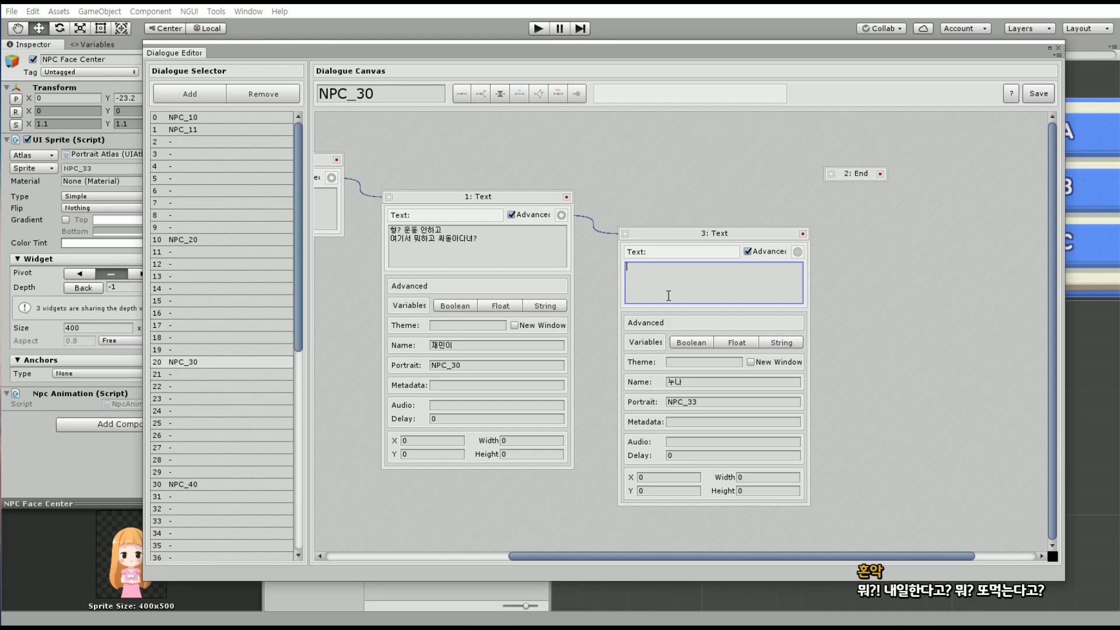
type("재민아")
type("말")
type(" 좀 가려서 해")
type("우리 맞을지")
type("도 믜라")
type("..")
Raise nodes 1 and 3 side by side, drop End below, and remove the break after 재민아 in node 3
left_click_drag(681, 275, 607, 282)
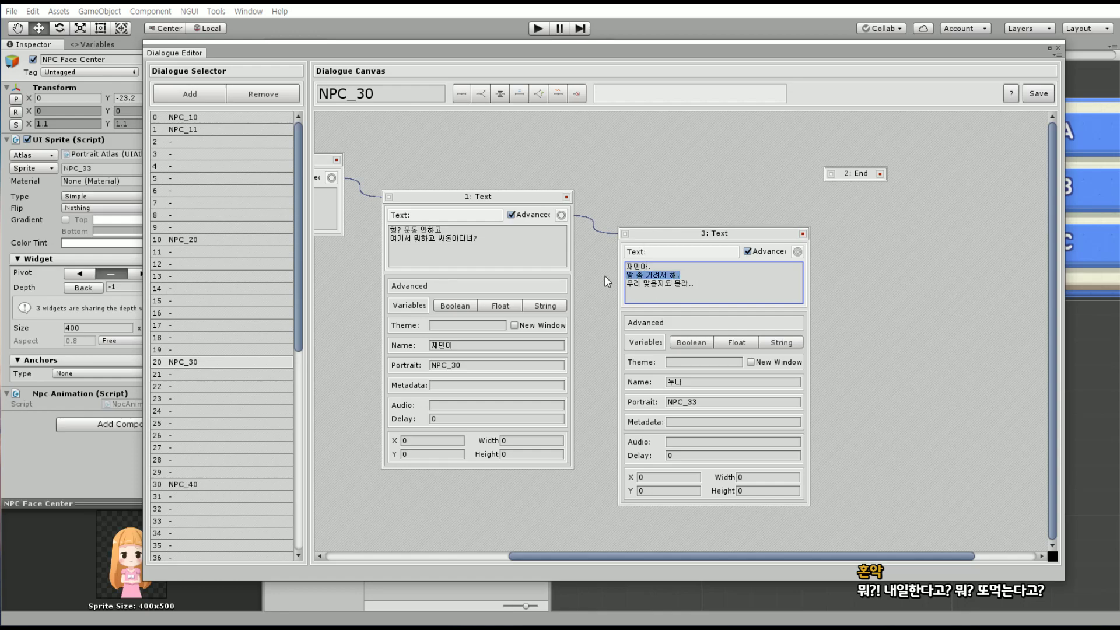
left_click_drag(701, 284, 606, 285)
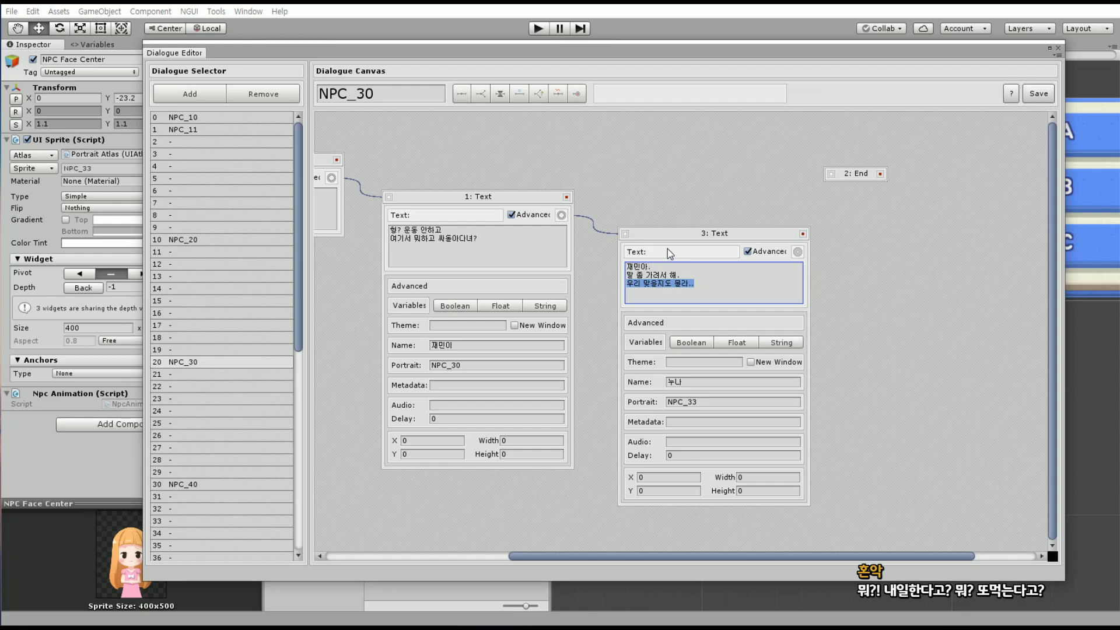
left_click_drag(507, 198, 509, 125)
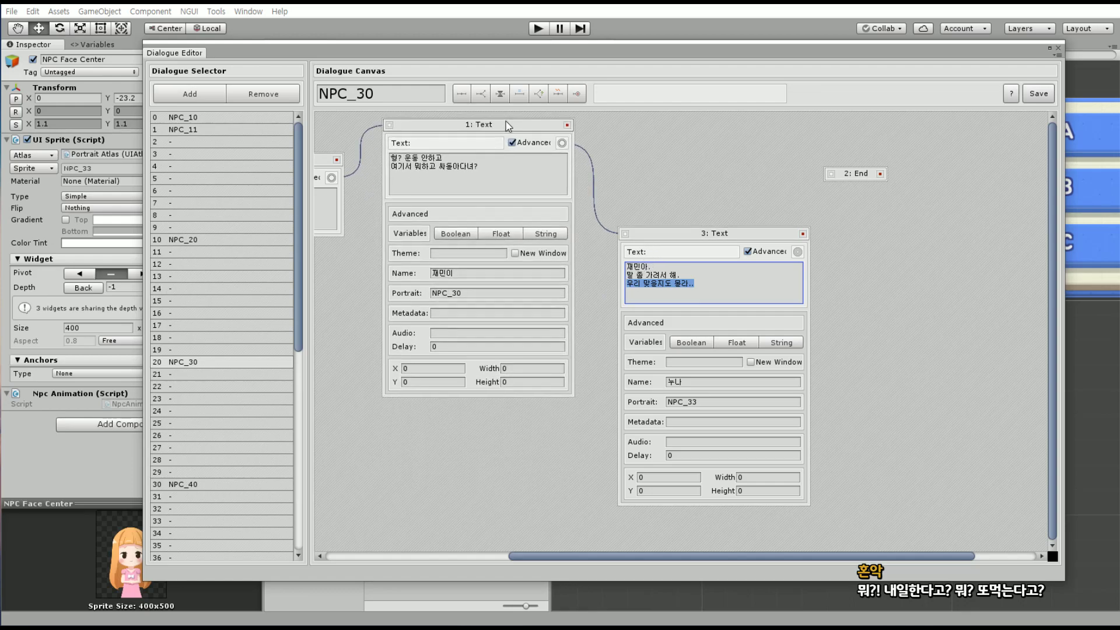
left_click_drag(720, 233, 715, 124)
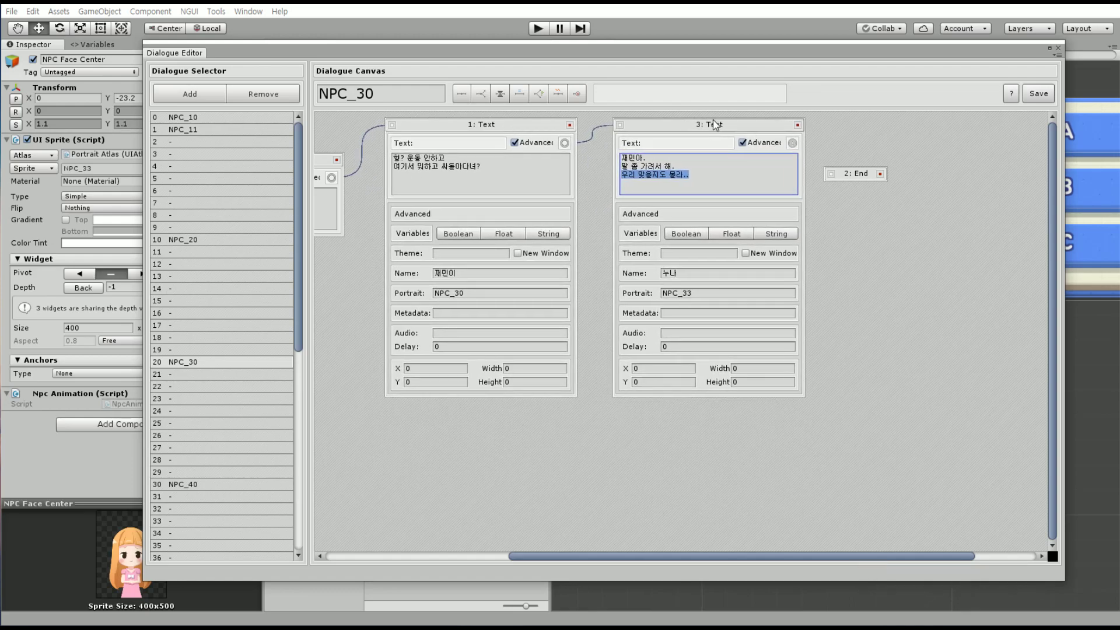
mouse_move(757, 177)
left_mouse_down()
mouse_move(952, 333)
mouse_move(976, 390)
mouse_move(618, 464)
left_mouse_up()
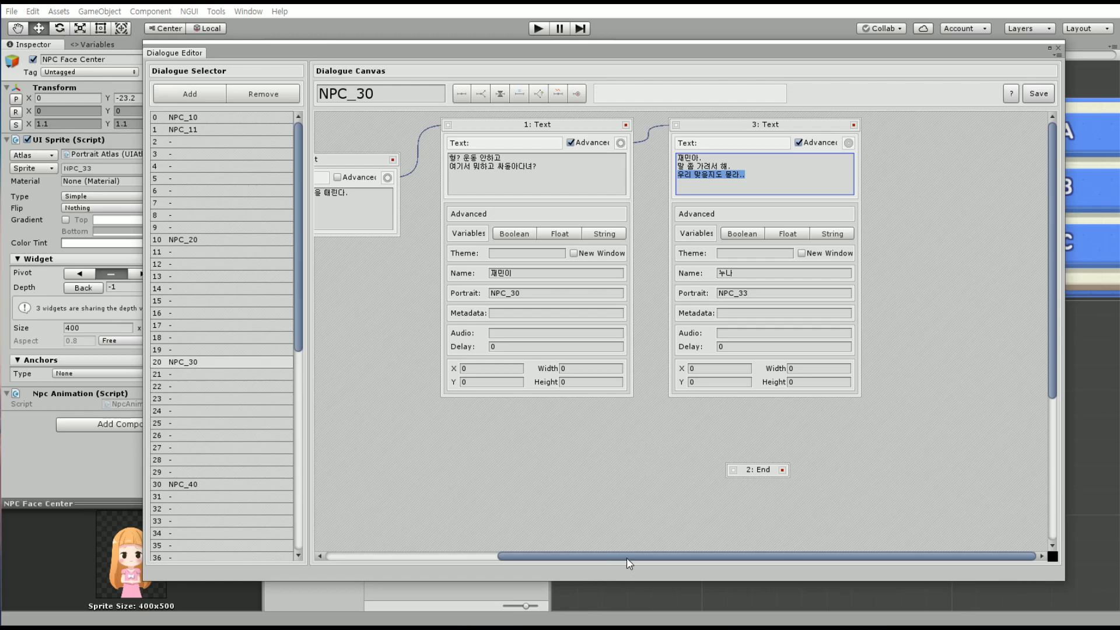
left_click_drag(628, 560, 483, 559)
left_click(519, 159)
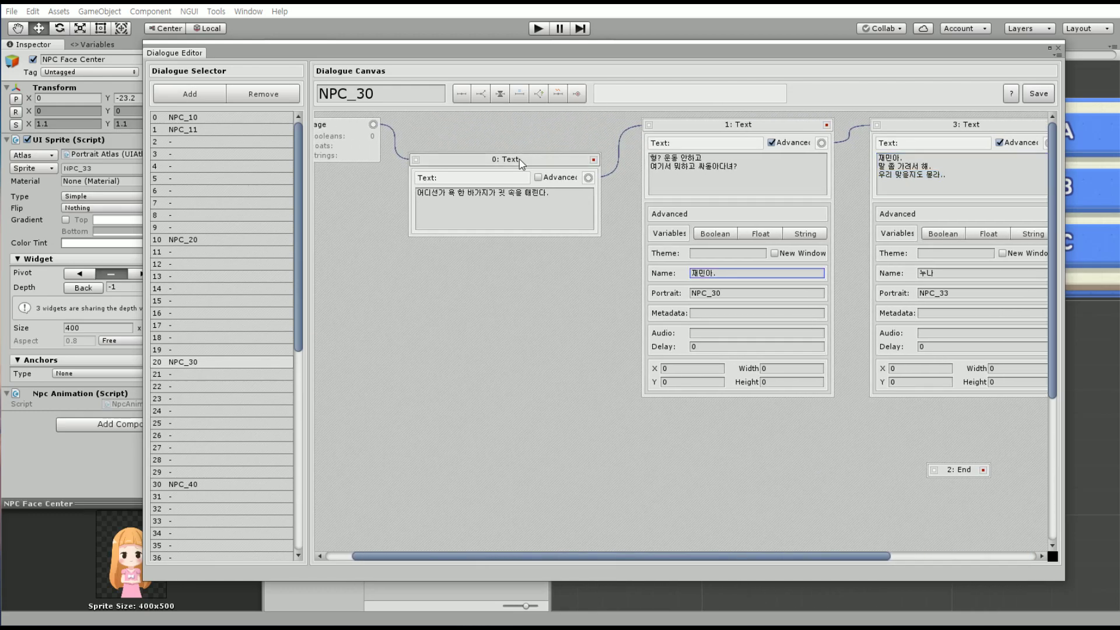
left_click_drag(690, 557, 836, 555)
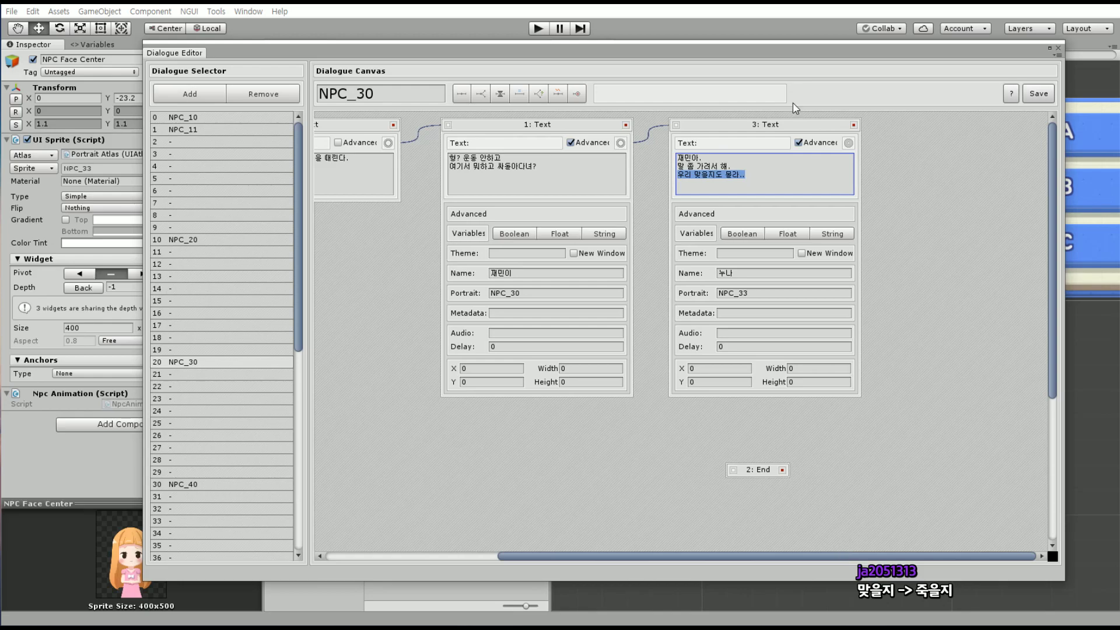
left_click(749, 175)
key("Delete")
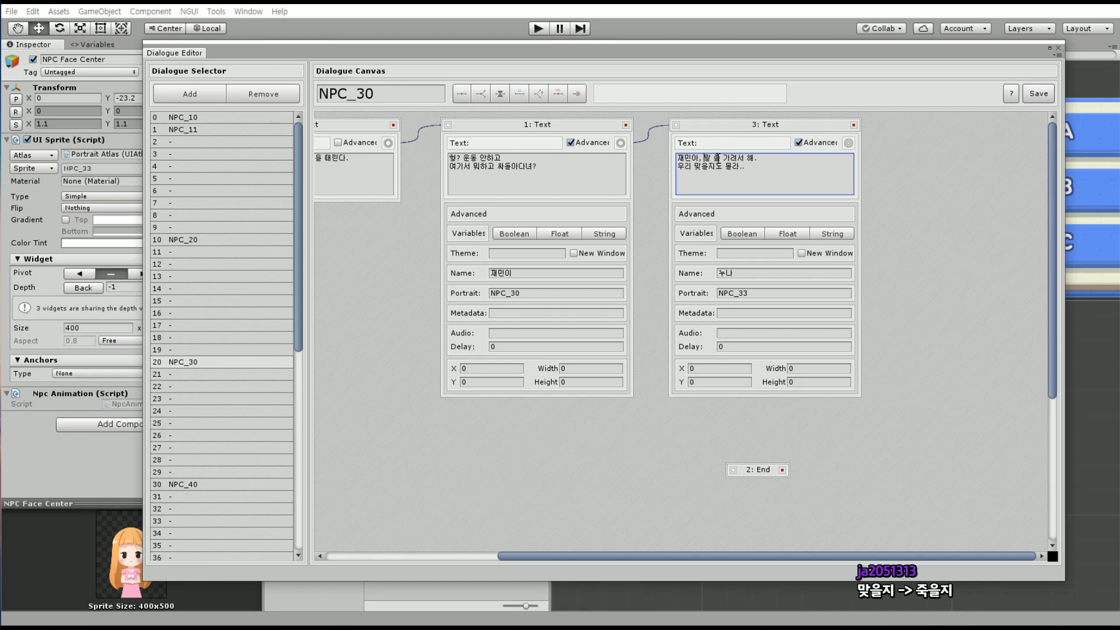
left_click(800, 180)
Add Text node 4 fed from node 3, enable Advanced, and start its speaker name as 삼촌
left_click(461, 93)
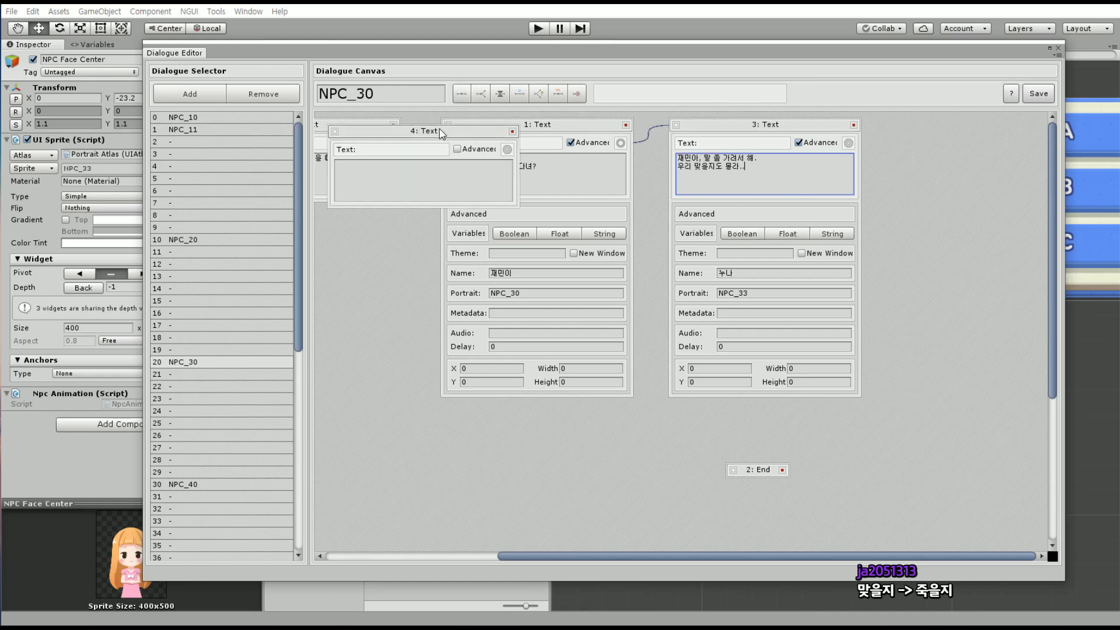
left_click(984, 156)
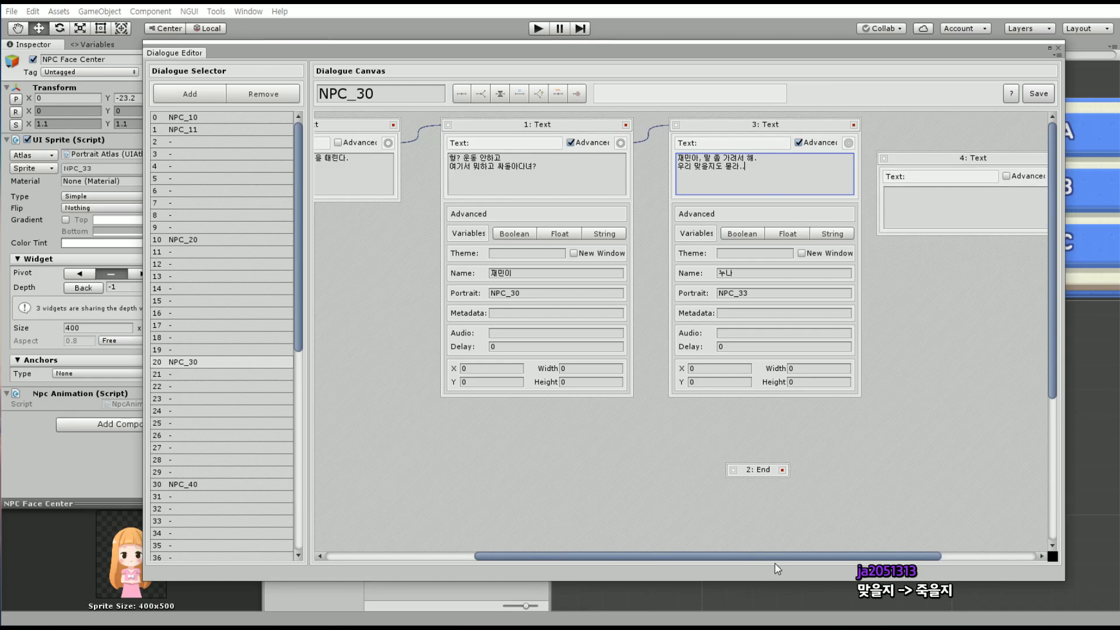
left_click_drag(779, 558, 864, 558)
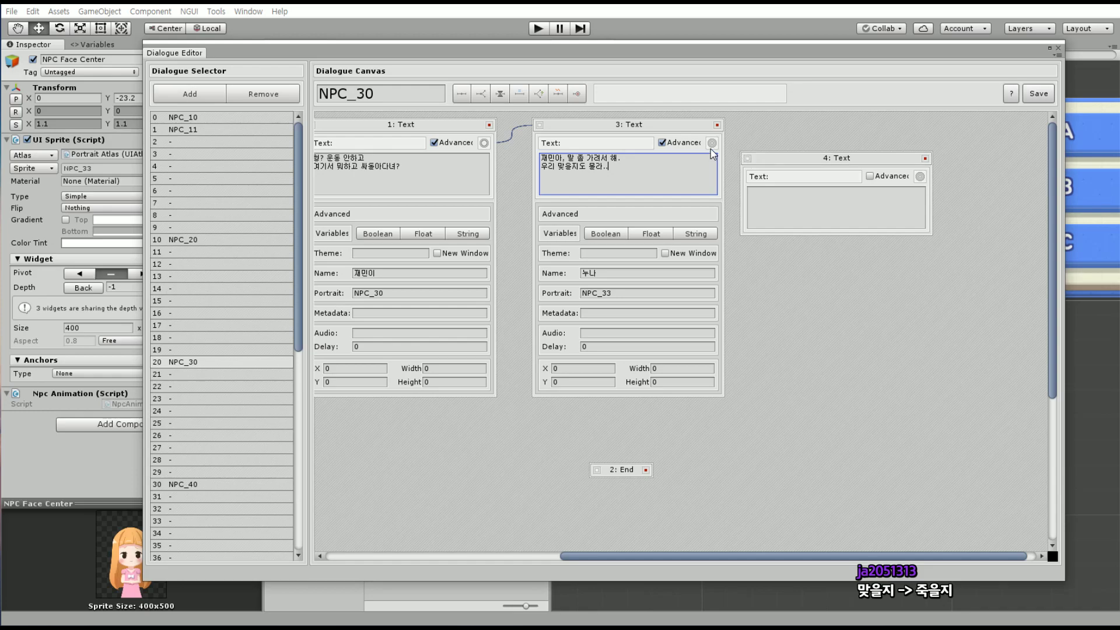
mouse_move(712, 143)
left_mouse_down()
mouse_move(748, 158)
mouse_move(813, 127)
left_mouse_up()
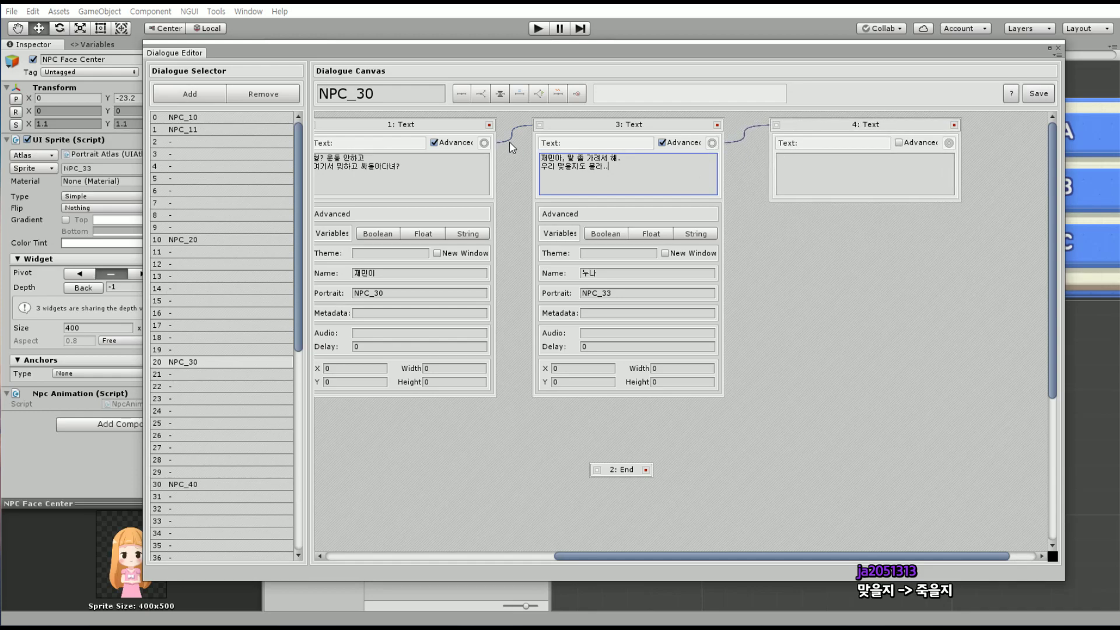
left_click(902, 146)
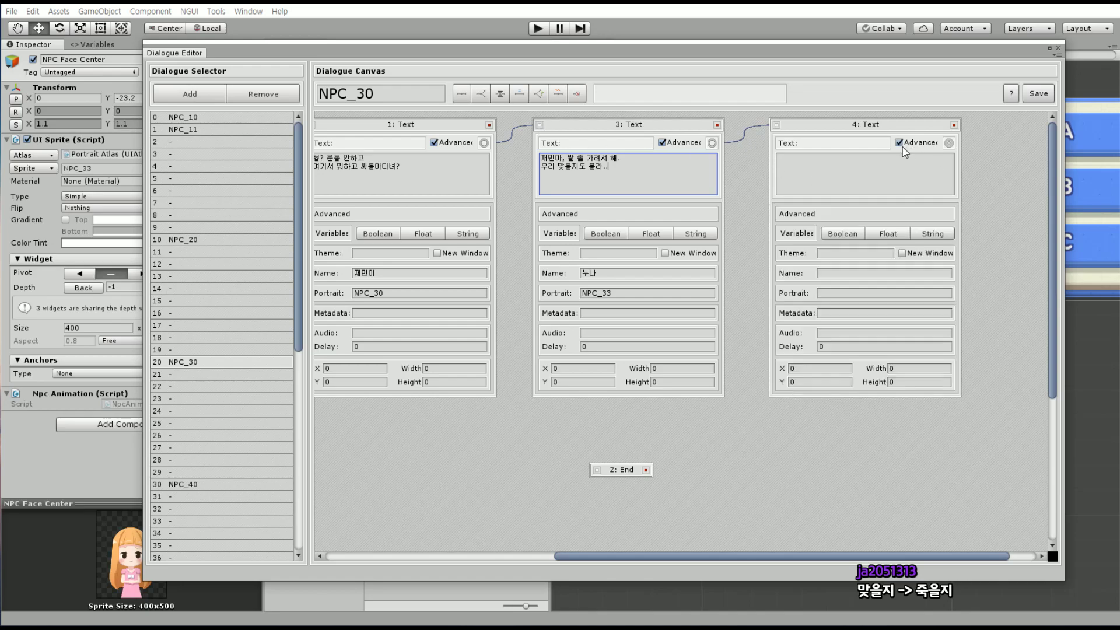
left_click(833, 272)
type("샘")
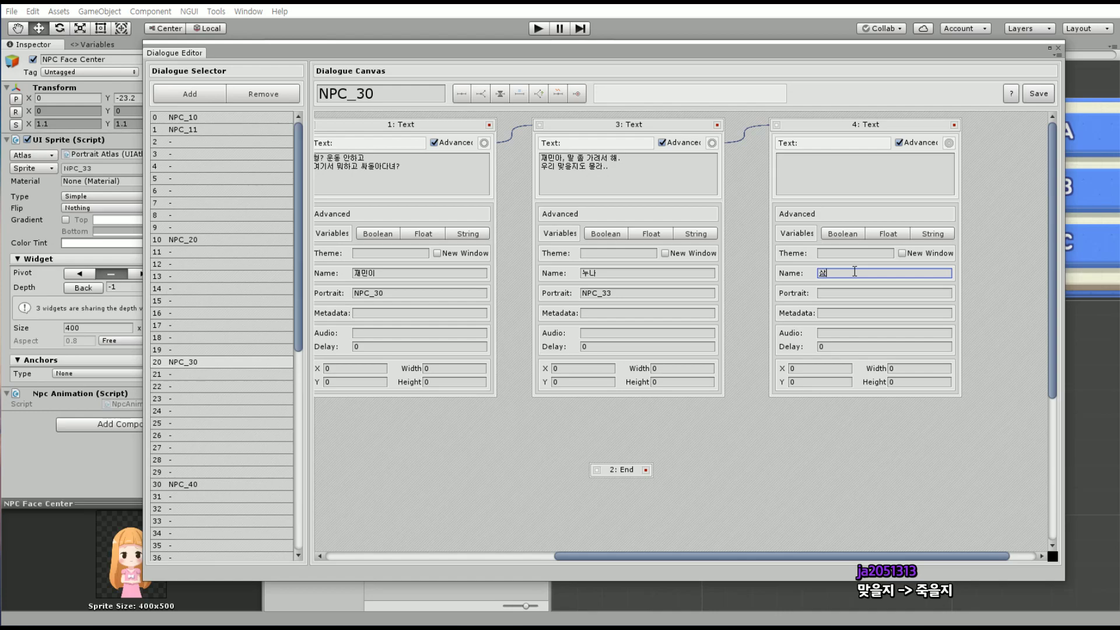
type("초")
Write node 4's three-line text: '마치 잘 만났네.' then an offer of leftover potatoes and carrots
left_click(841, 188)
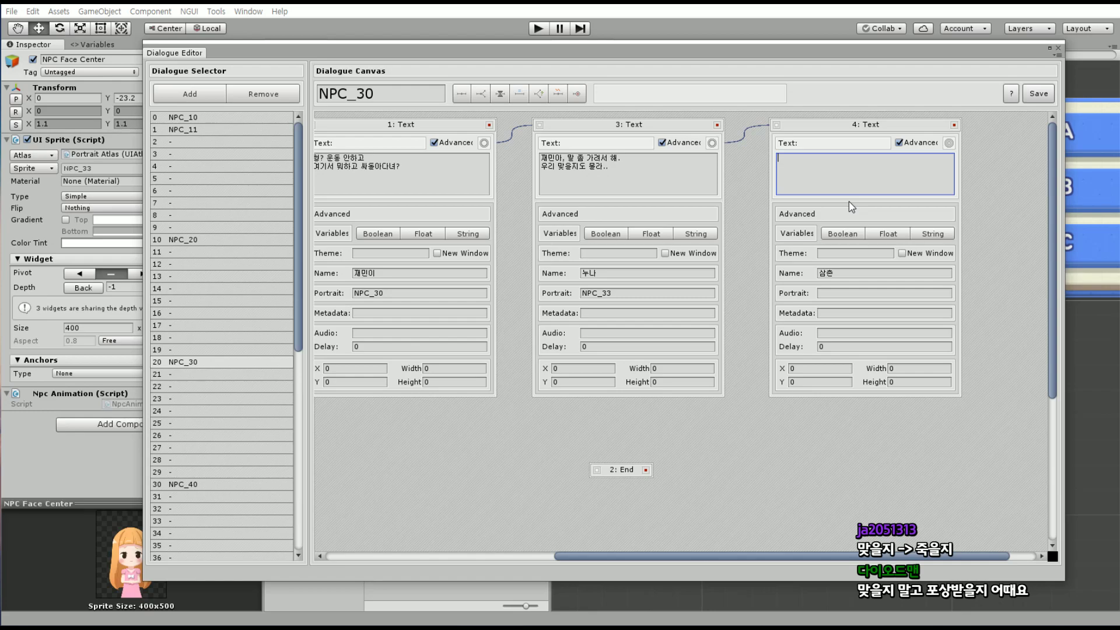
type("마치 ㅁ잘 되")
key("BackSpace")
key("BackSpace")
key("BackSpace")
key("BackSpace")
type("잘")
type("됐")
type("네")
type(".")
key("Return")
key("BackSpace")
type("와")
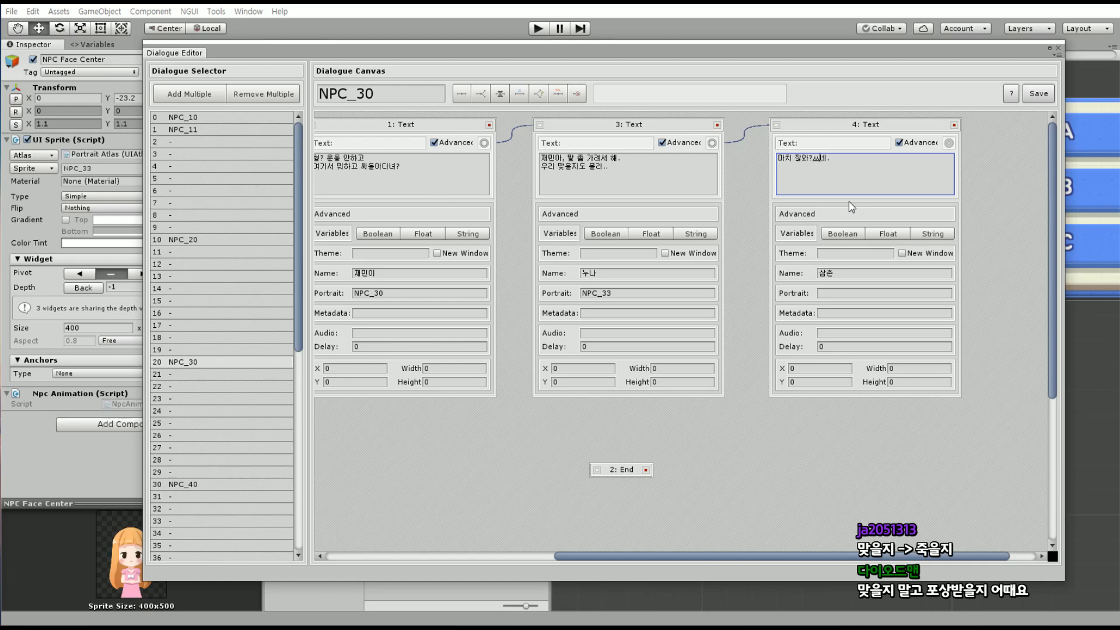
key("BackSpace")
type("만")
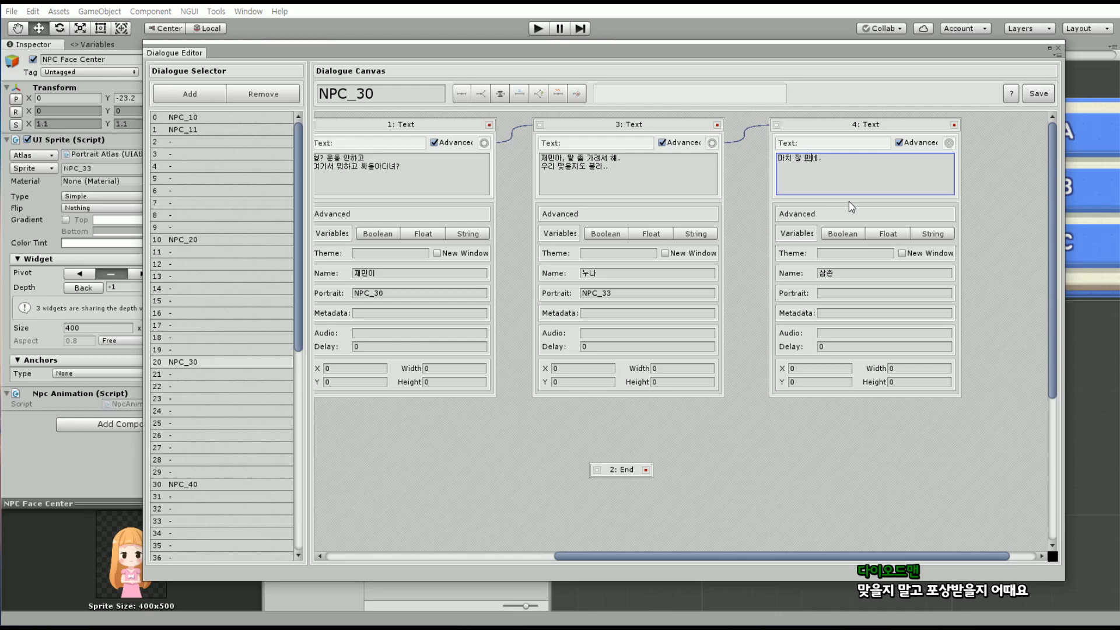
type("났")
key("Down")
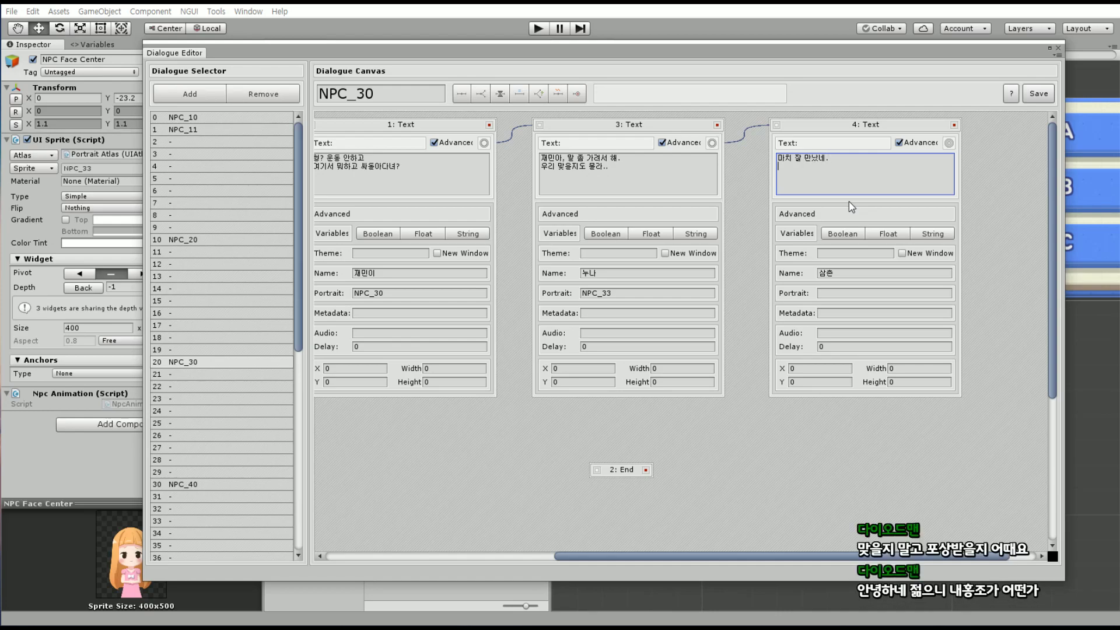
type("우리 남은 ")
type("갑자랑")
type(" ㄷ재")
type(" 당근이 있는데")
key("Return")
type("죄")
type("사")
type("가겠네")
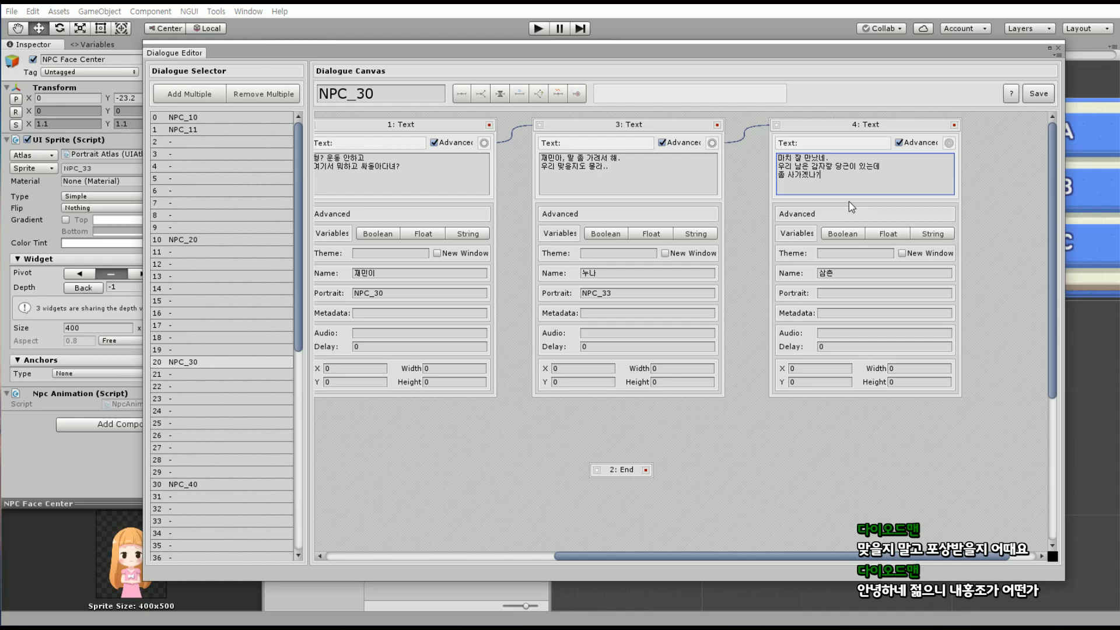
key("BackSpace")
key("BackSpace")
key("BackSpace")
type("나?보겠")
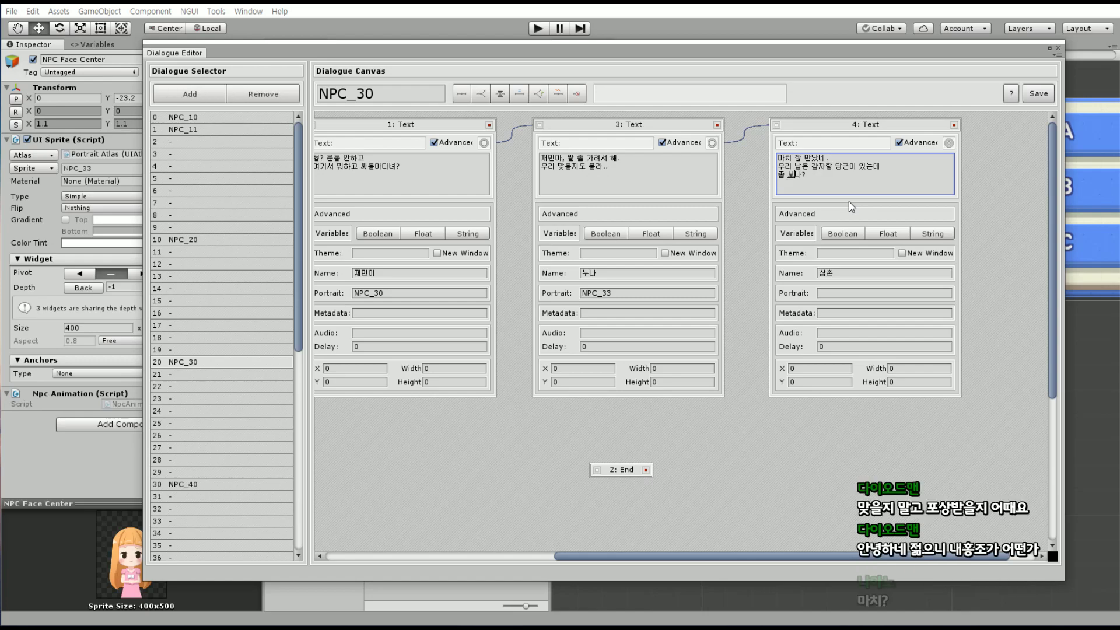
left_click(831, 179)
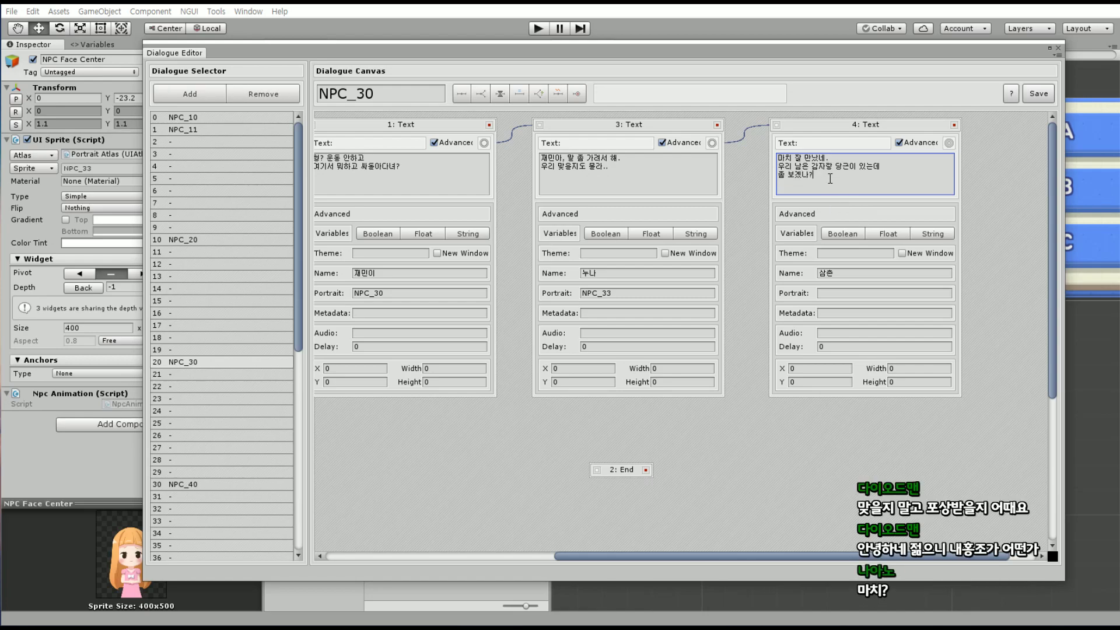
left_click(842, 293)
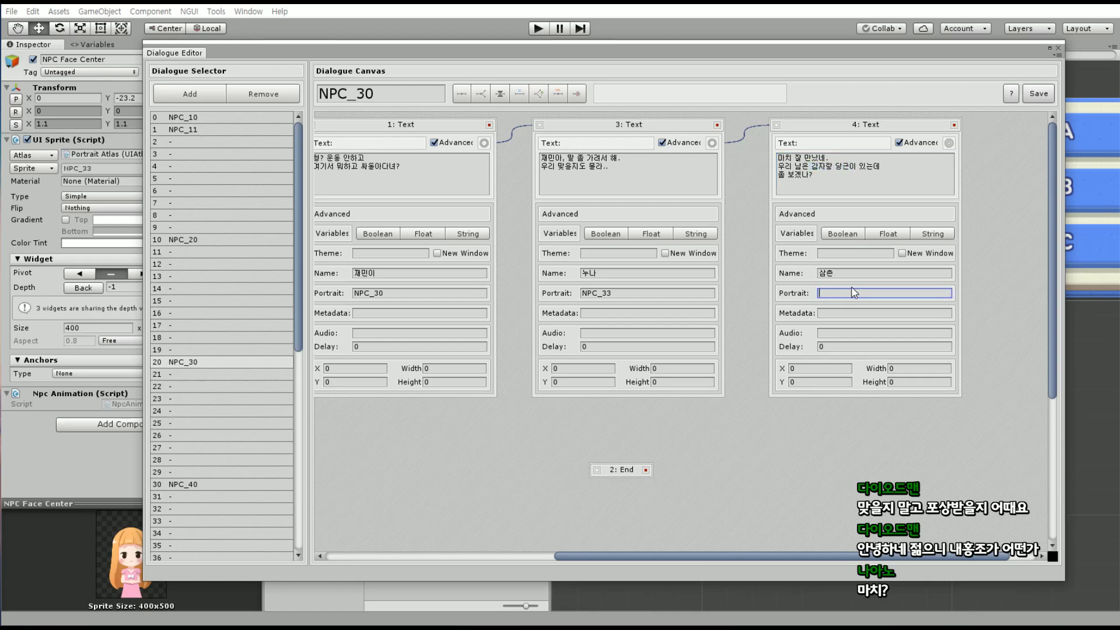
Set node 4's portrait to NPC_35, place End to its right, and link node 4 into End
type("NP")
type("C_35")
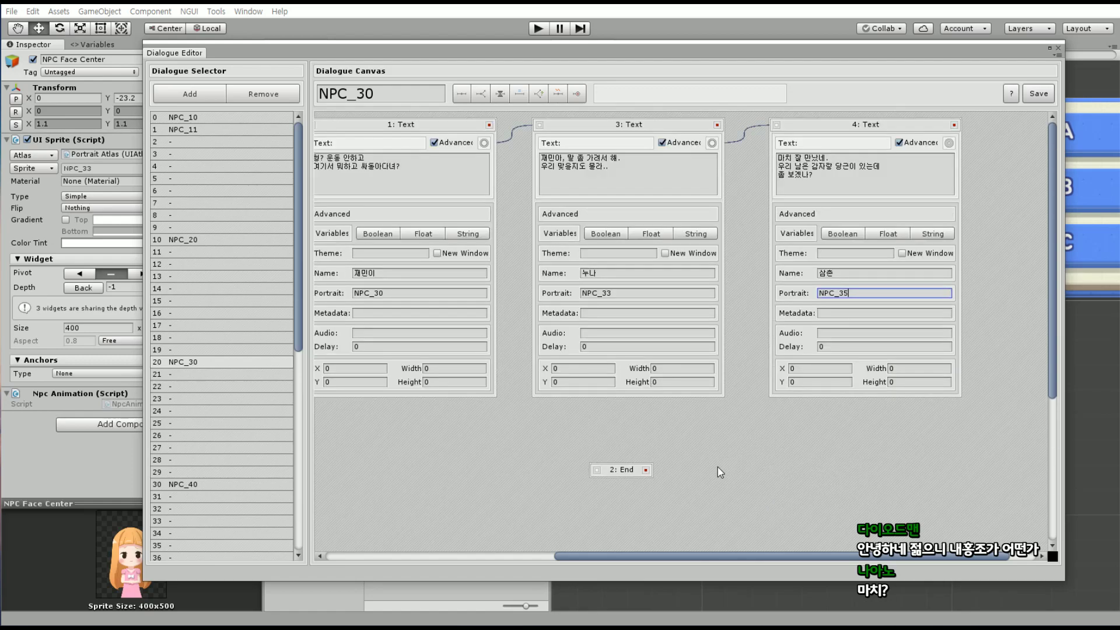
left_click_drag(685, 554, 710, 560)
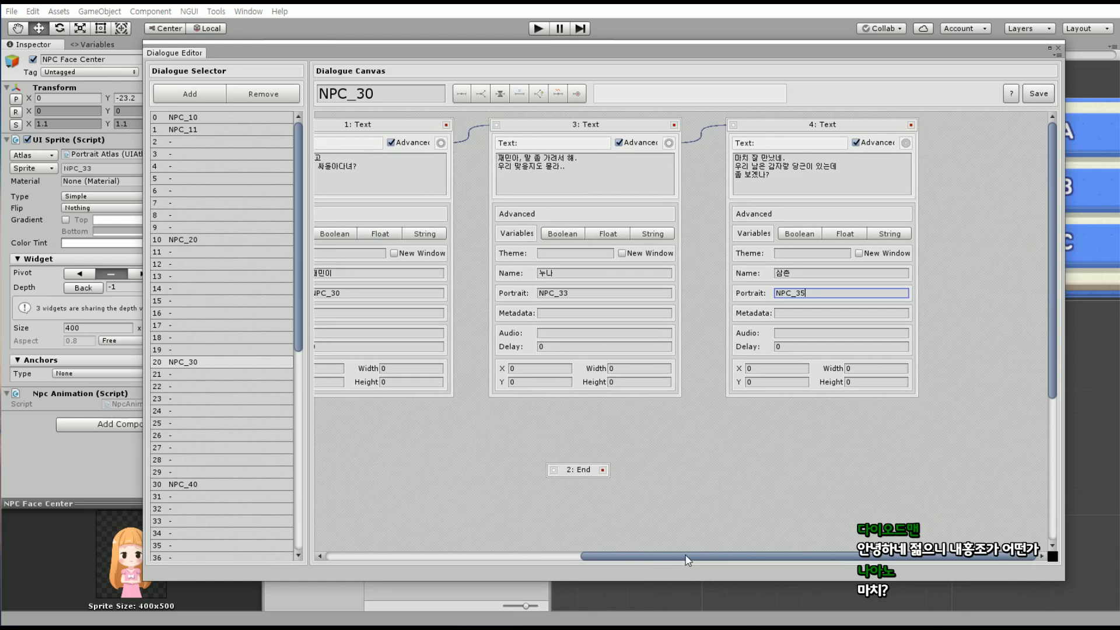
left_click_drag(577, 469, 986, 252)
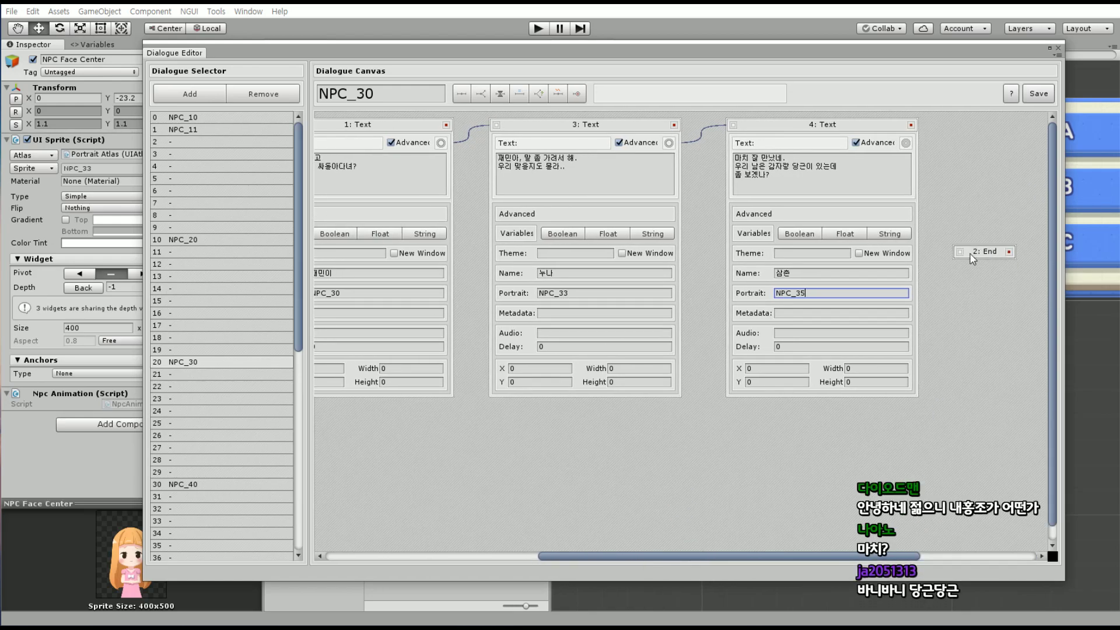
left_click(958, 253)
left_click_drag(974, 253, 961, 126)
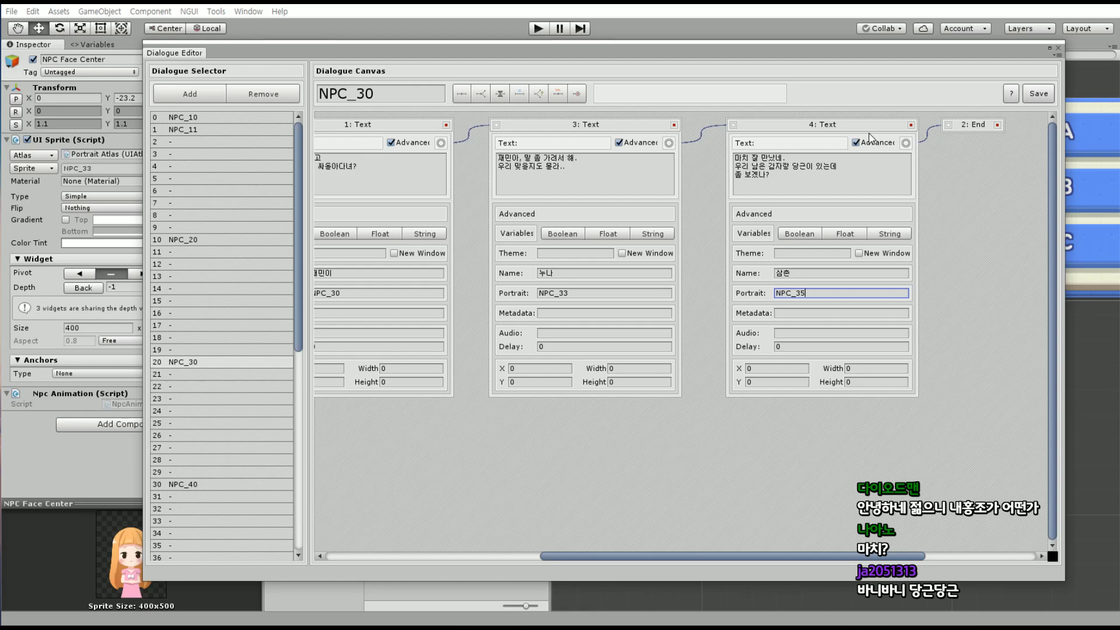
left_click_drag(867, 125, 866, 123)
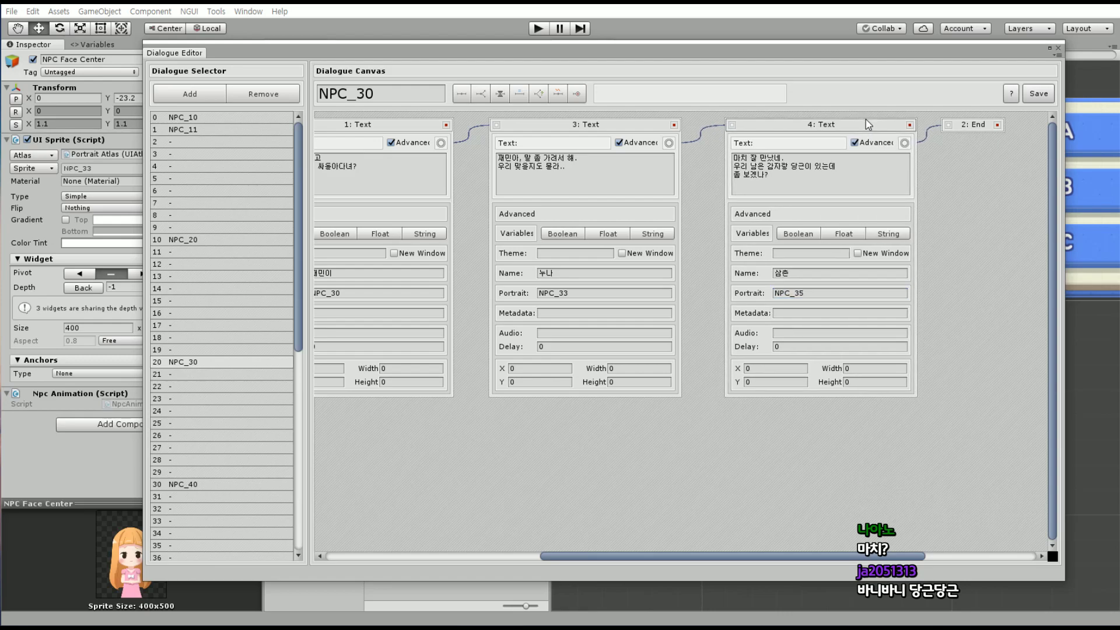
left_click_drag(642, 129, 646, 128)
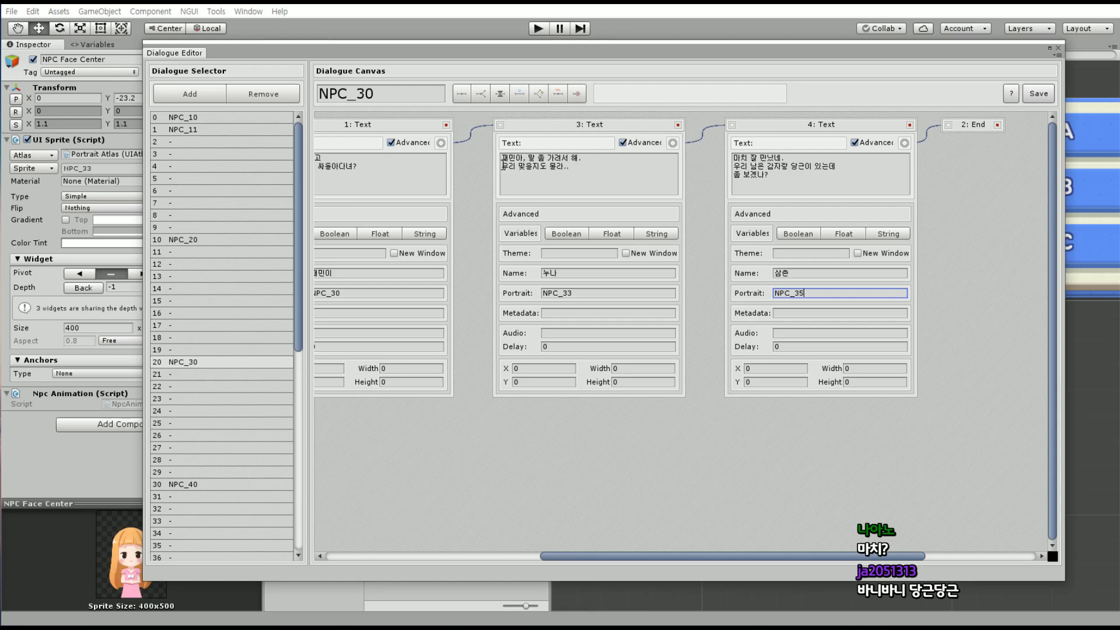
left_click_drag(504, 163, 587, 159)
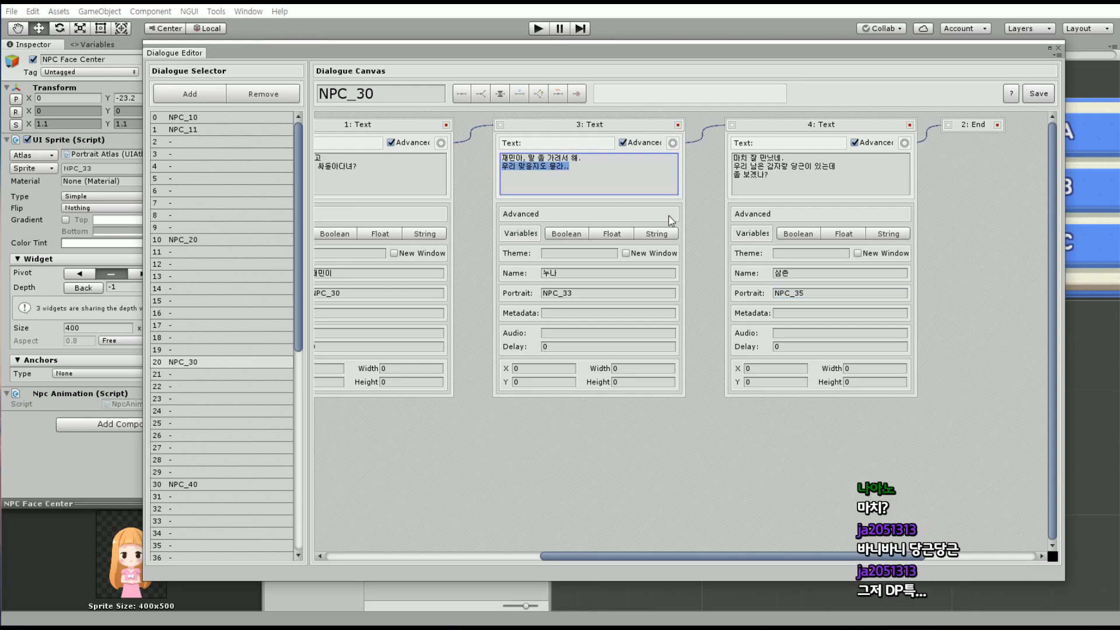
left_click(807, 177)
left_click(841, 182)
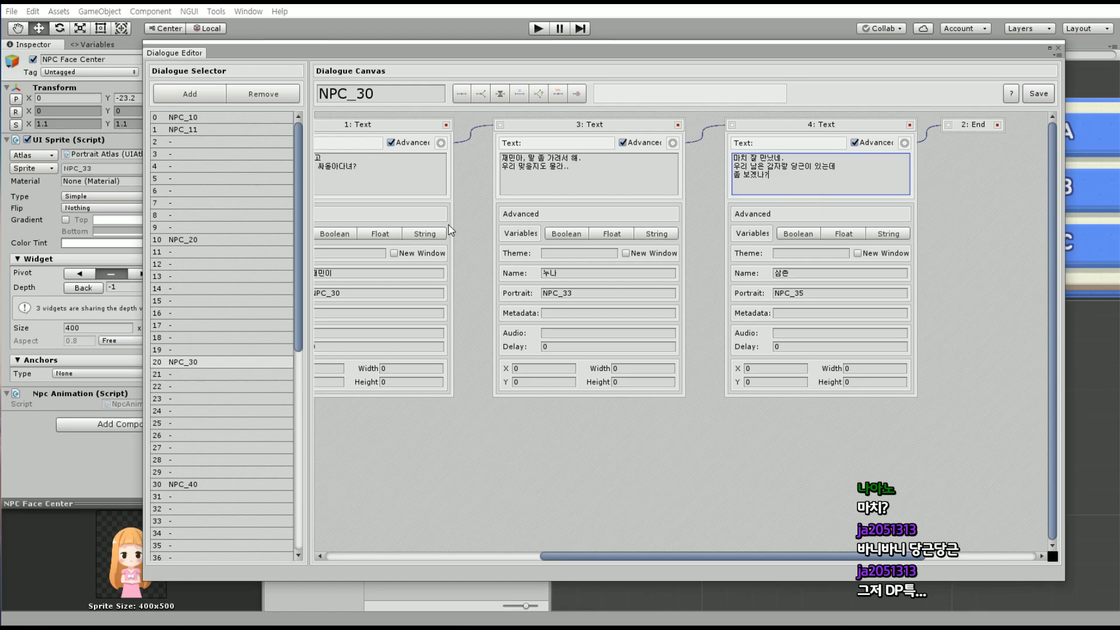
Add Text node 5 after node 4, enable Advanced, and set its speaker name to 재민
left_click(460, 97)
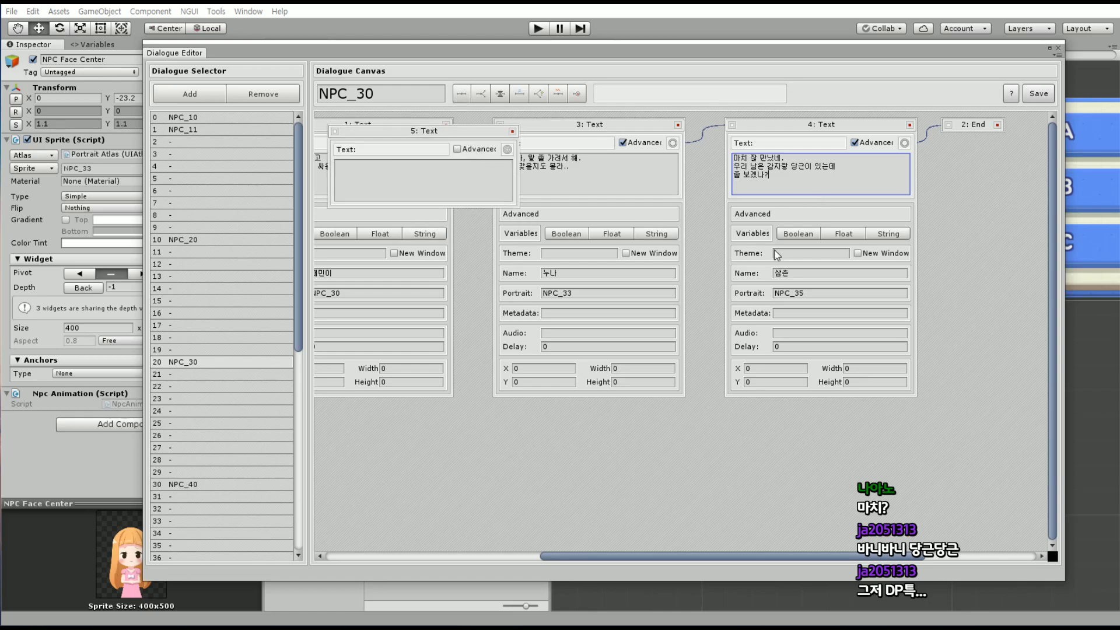
left_click_drag(463, 136, 1022, 235)
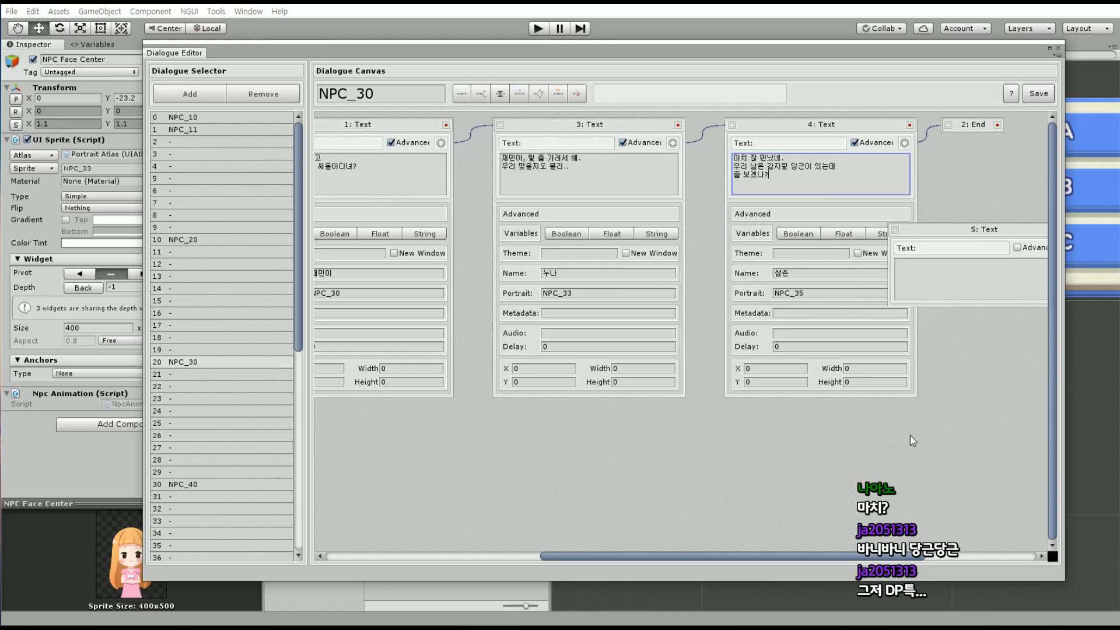
left_click_drag(868, 557, 1047, 559)
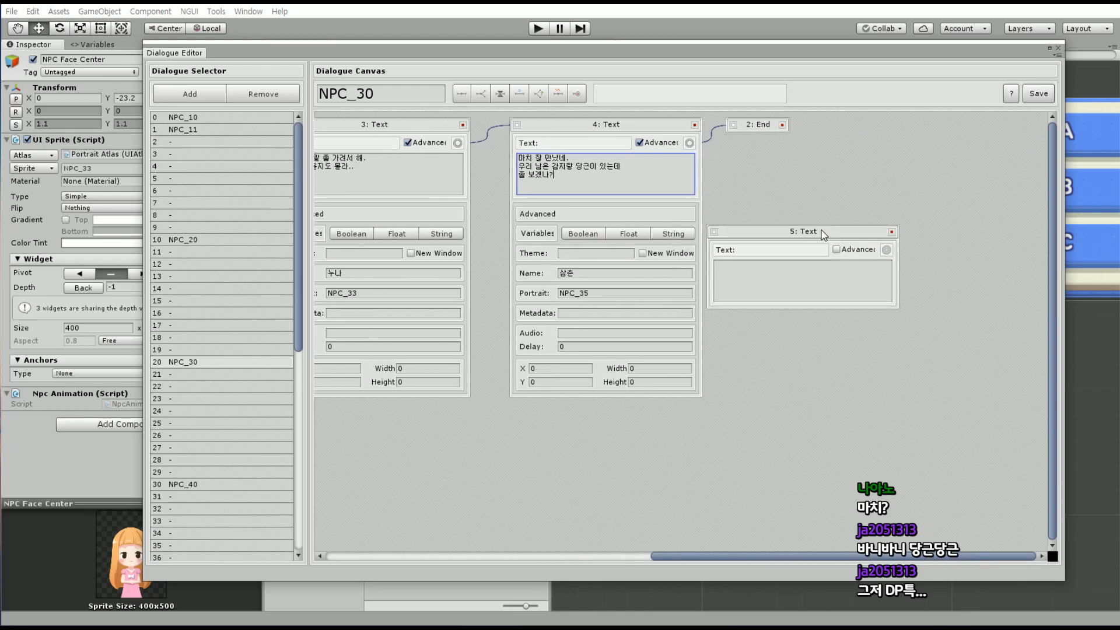
left_click_drag(680, 230, 750, 224)
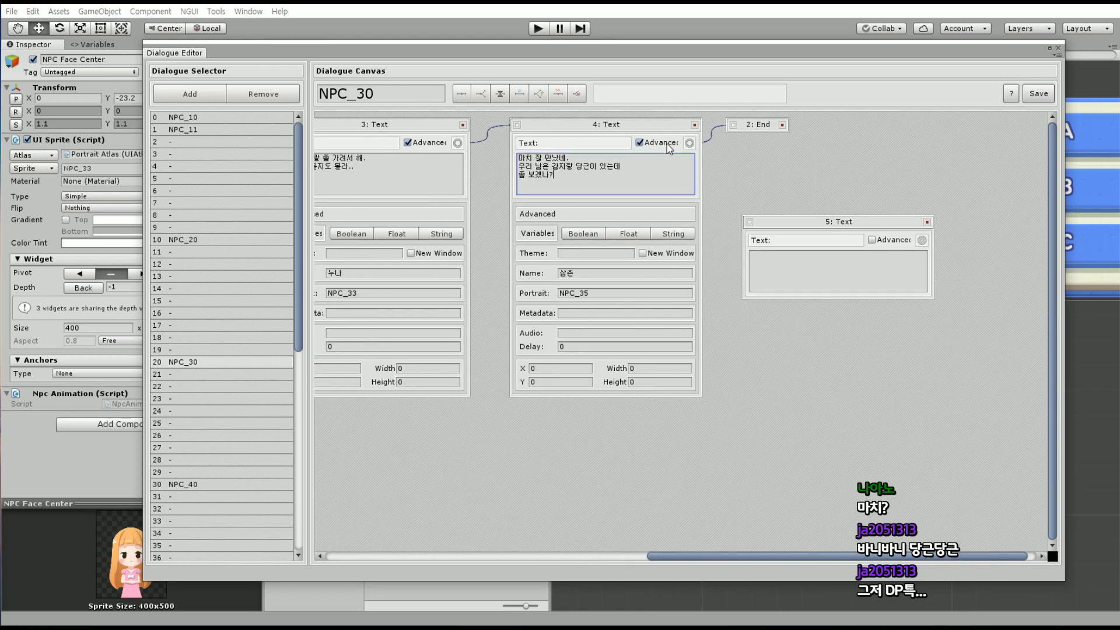
left_click(811, 281)
type("we")
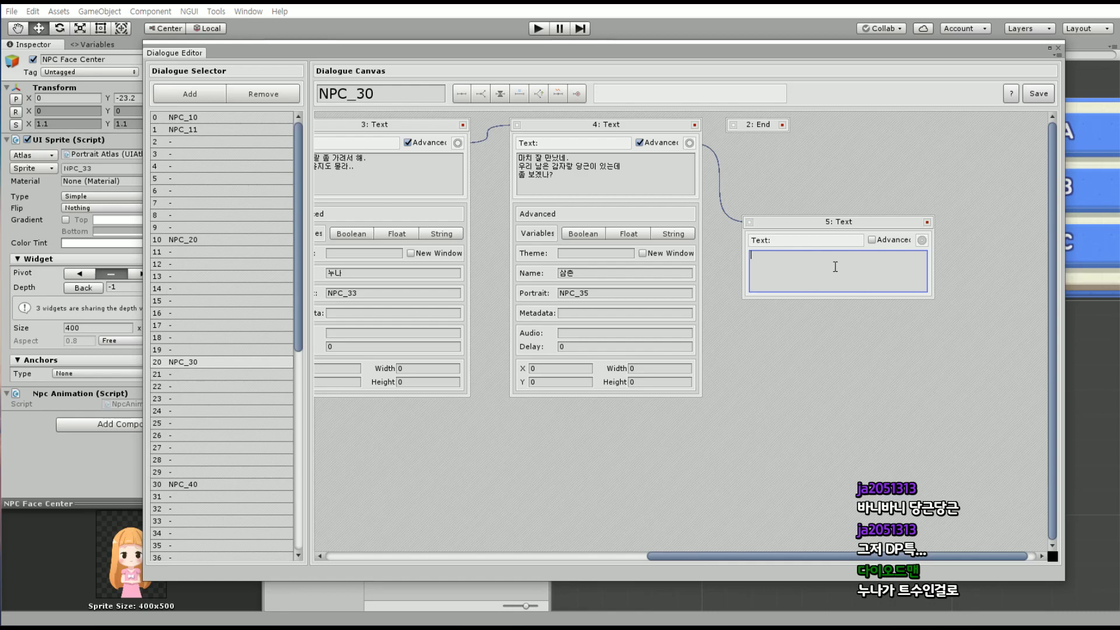
left_click(872, 240)
left_click(828, 391)
type("w")
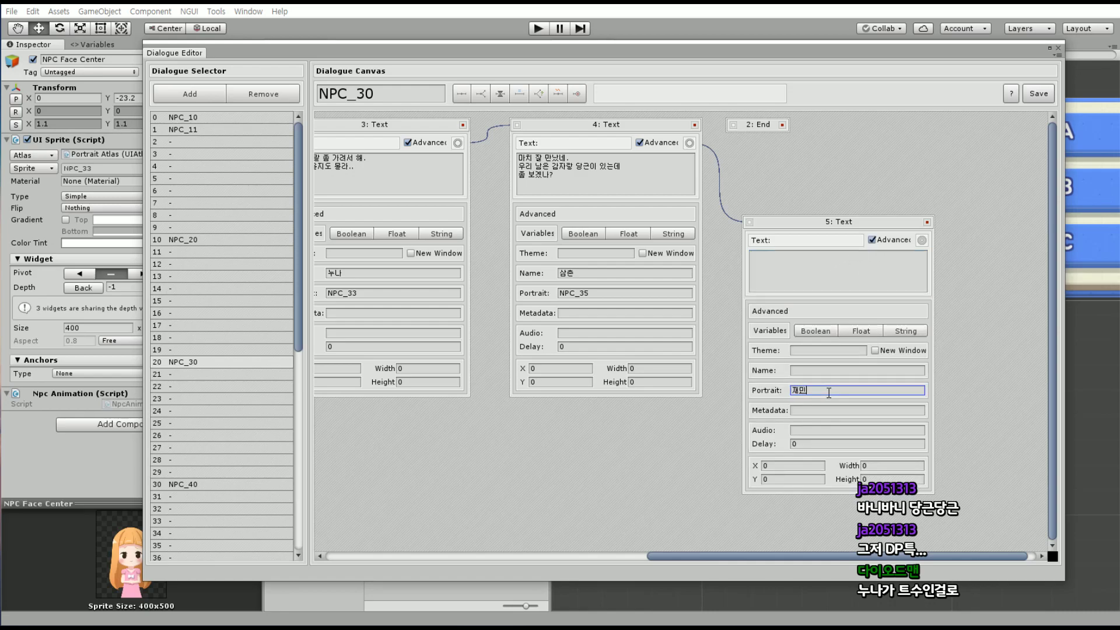
left_click_drag(813, 390, 782, 395)
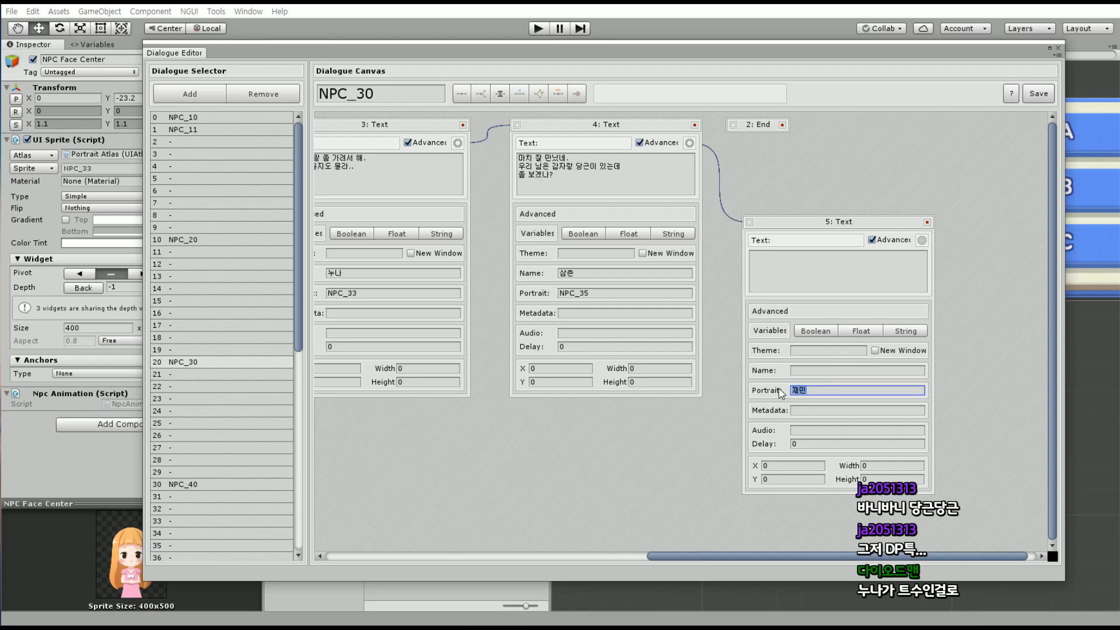
key("ctrl+x")
left_click(819, 371)
key("ctrl+v")
Trim the last character from node 1's speaker name
left_click_drag(788, 560, 796, 558)
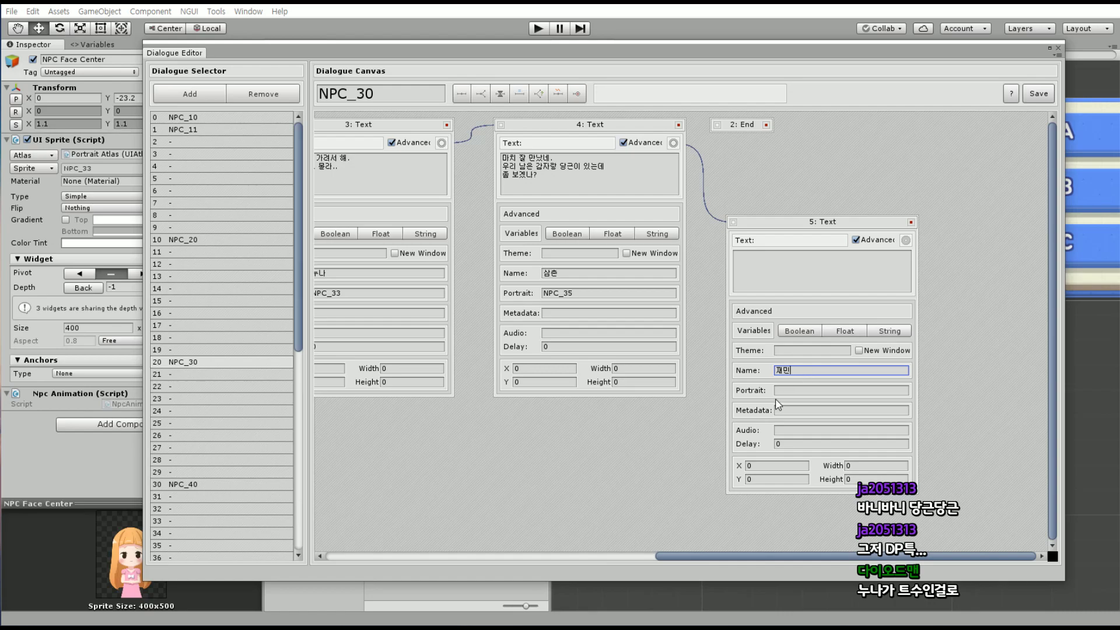
left_click_drag(692, 556, 569, 556)
left_click(412, 278)
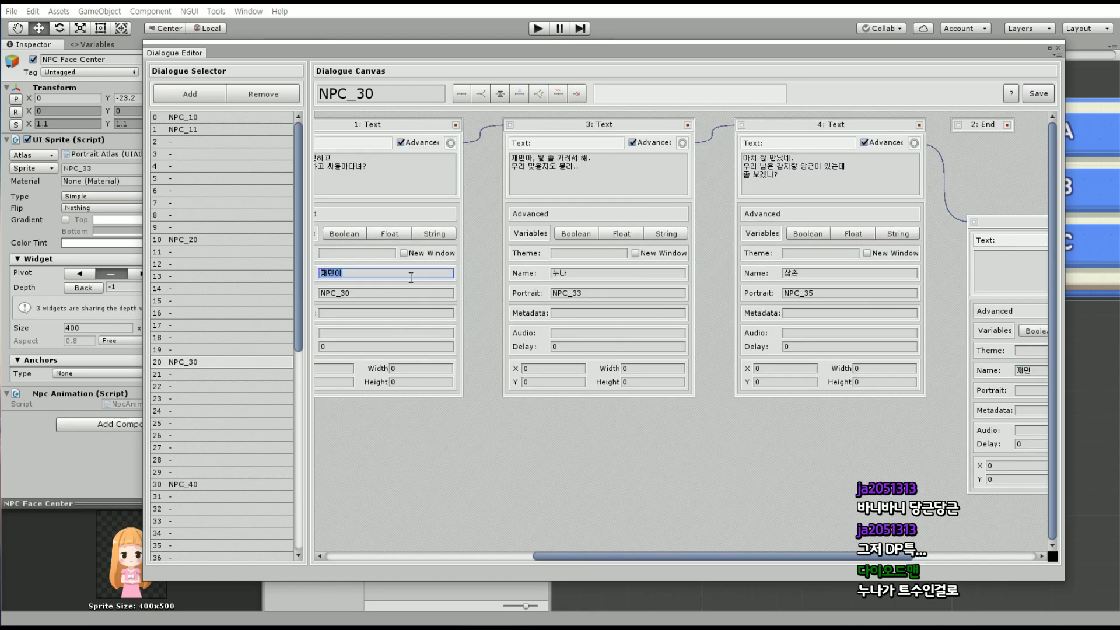
left_click(421, 276)
key("BackSpace")
Set node 5's portrait to NPC_32 and check it among the Portrait Atlas sprites
left_click_drag(770, 556, 892, 556)
left_click(797, 390)
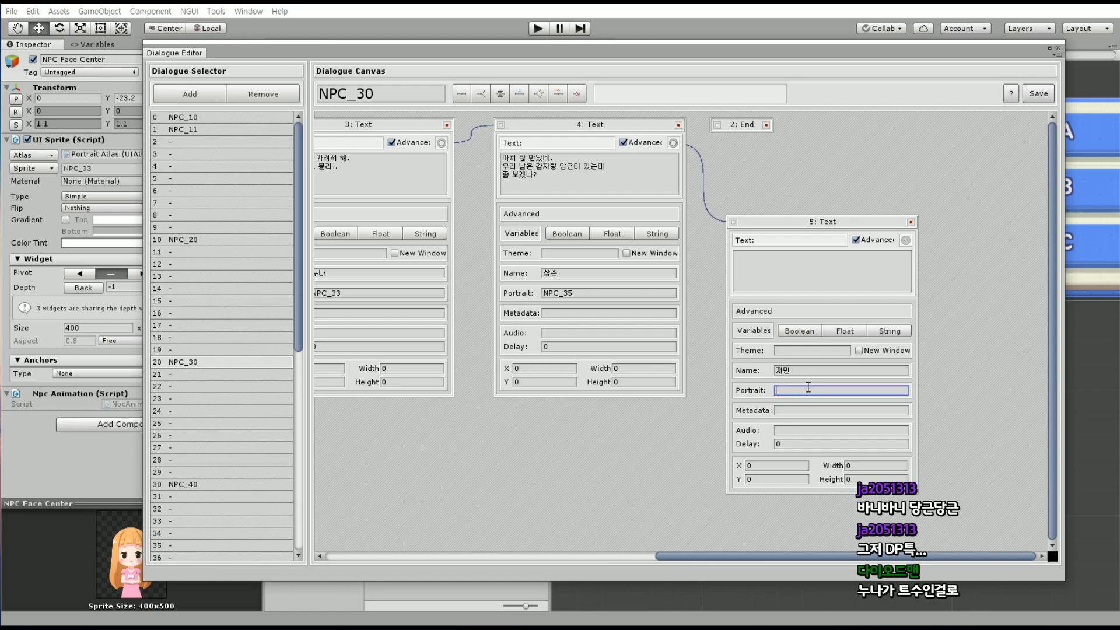
type("NPC_")
type("32")
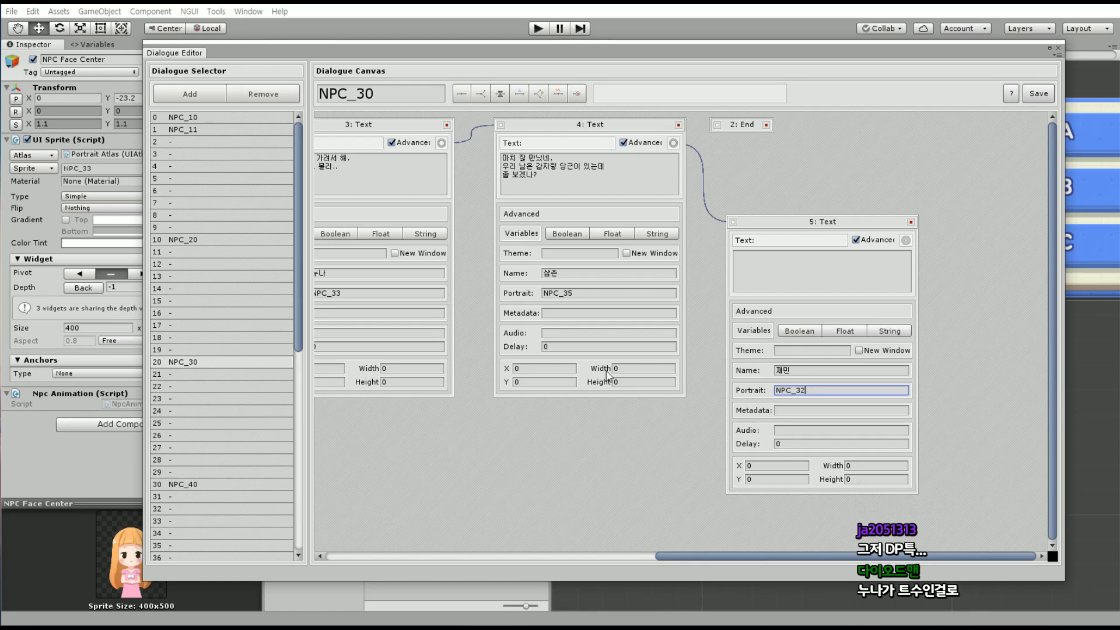
left_click(383, 4)
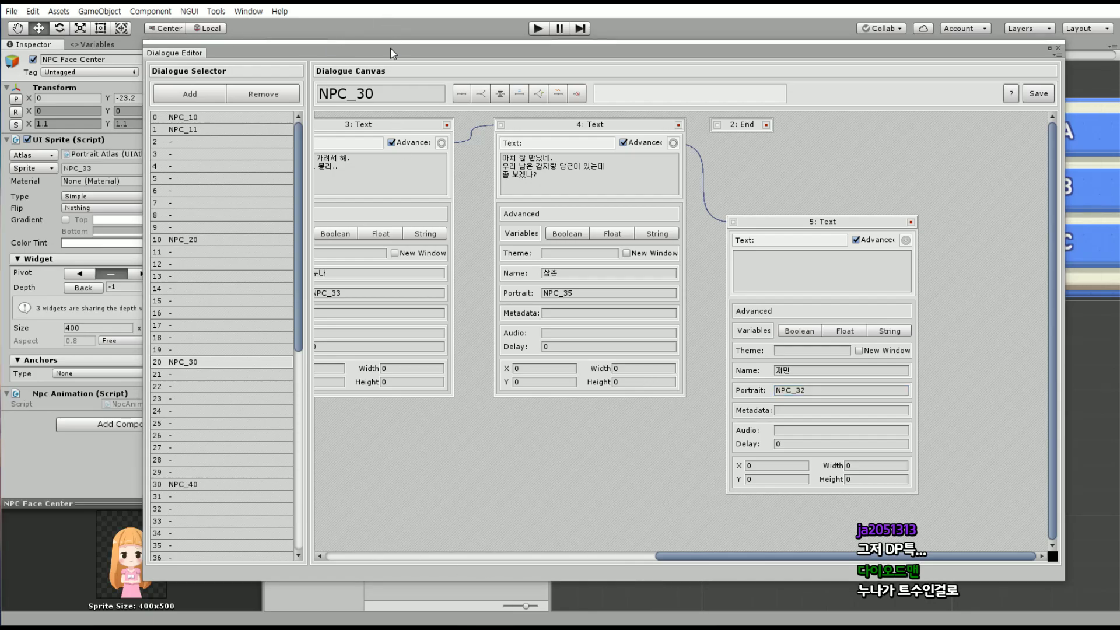
left_click_drag(390, 48, 621, 49)
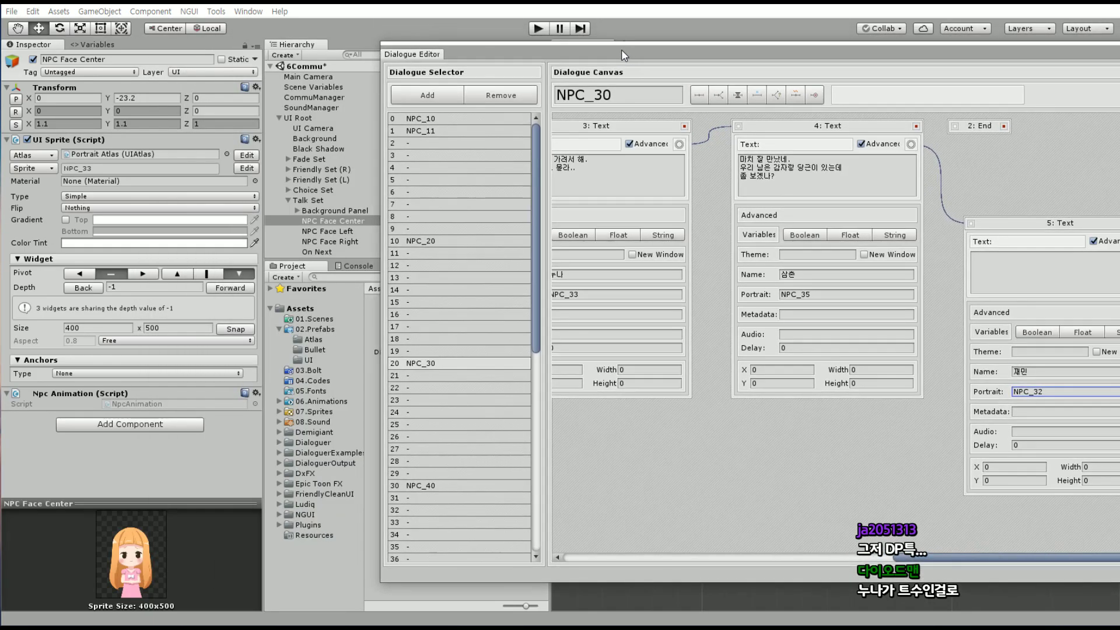
left_click(44, 170)
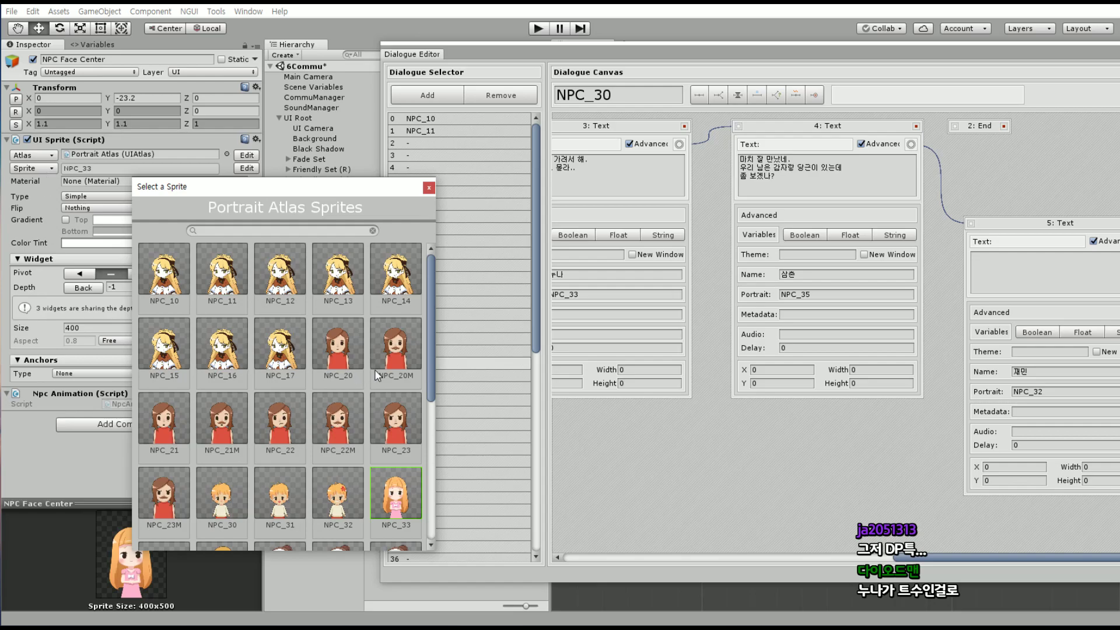
scroll(357, 387, "down", 3)
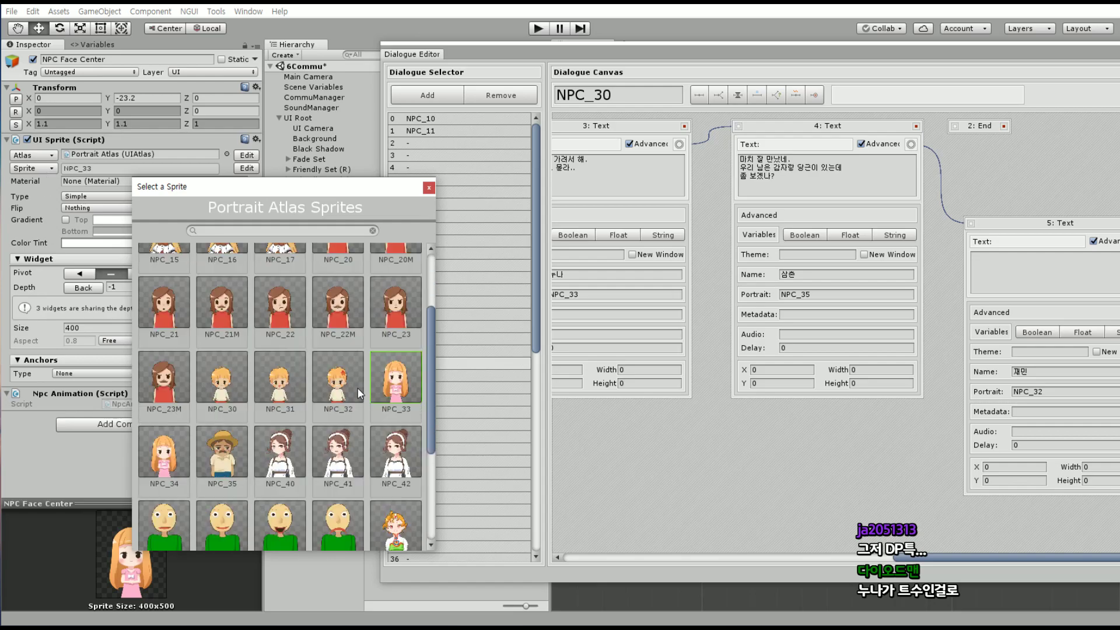
left_click(429, 187)
left_click_drag(661, 64, 382, 58)
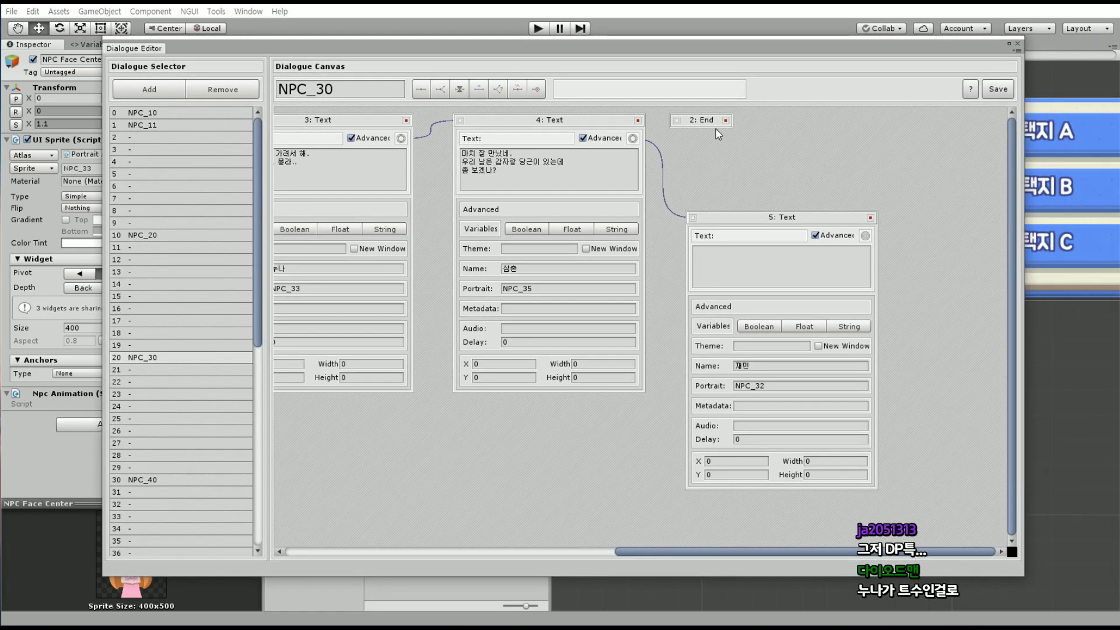
Place node 5 beside node 4 and write its first two lines, starting '아! 삼촌!!!'
left_click_drag(676, 121, 935, 254)
left_click_drag(800, 215, 794, 119)
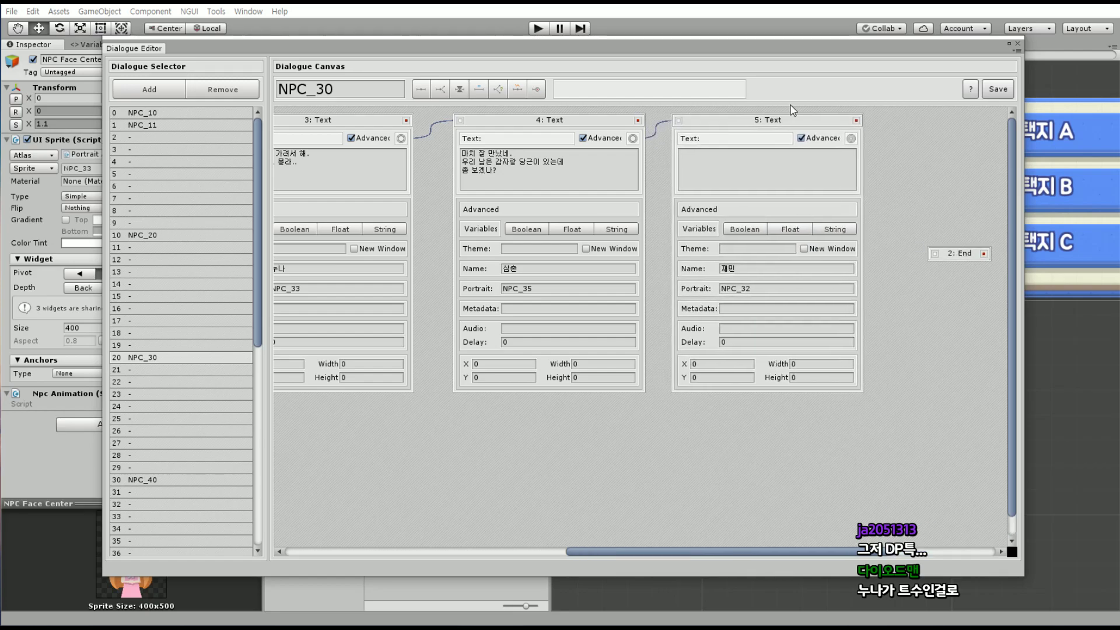
left_click(751, 171)
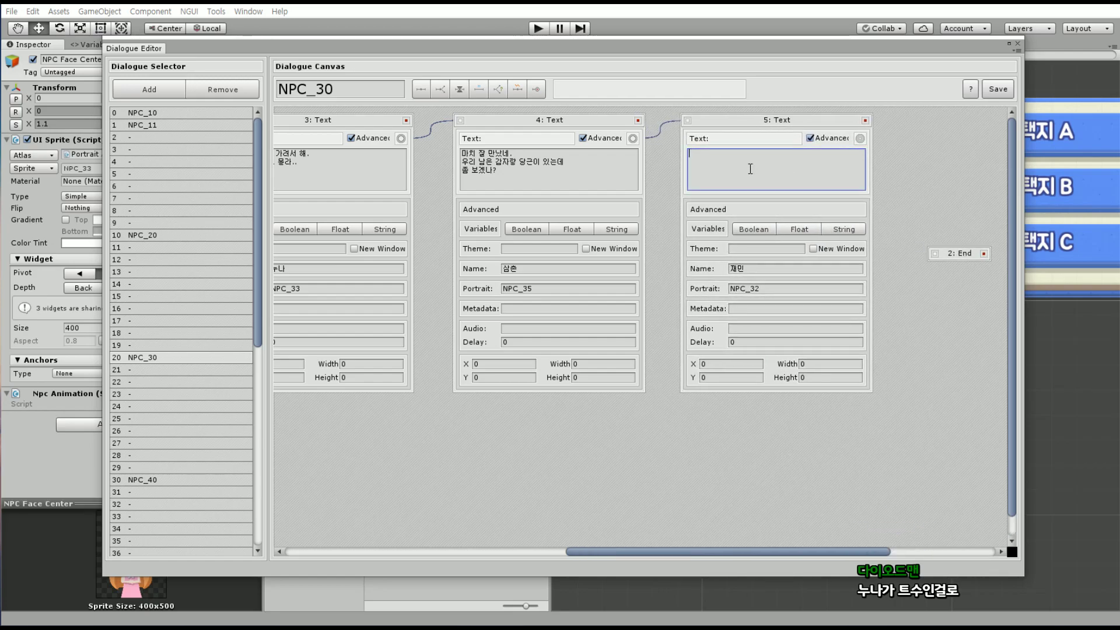
type("에! 새")
type("촌!!!")
key("Return")
type("치없에 그")
type("갑자기 그")
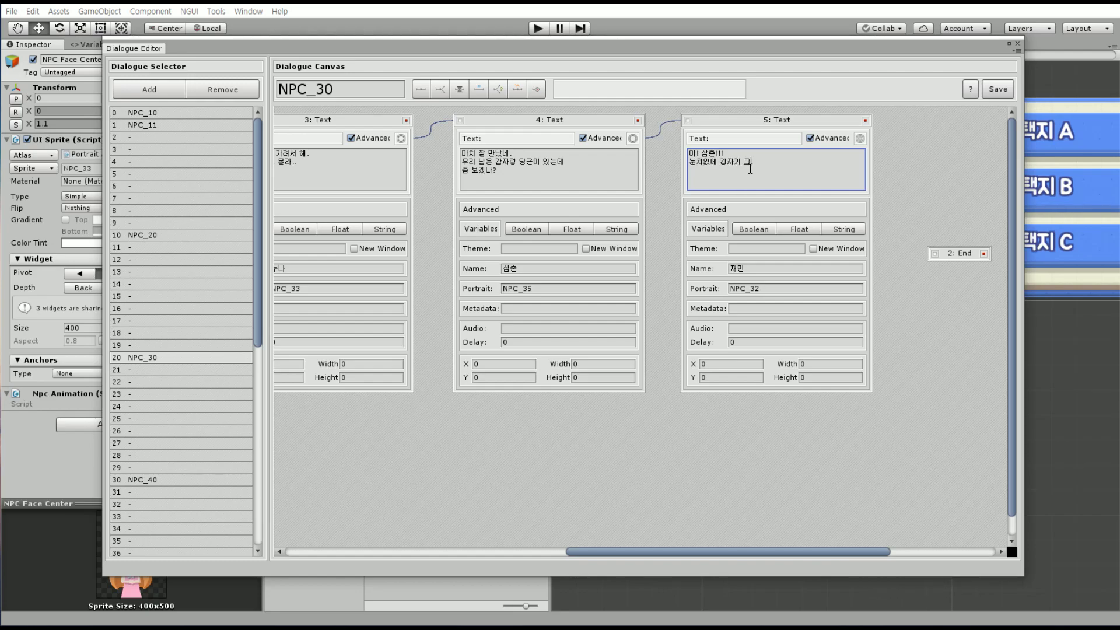
type("말을 왜")
type(" 해!!?")
Remove the word '존나' from the start of node 5's second line
left_click_drag(774, 552, 816, 544)
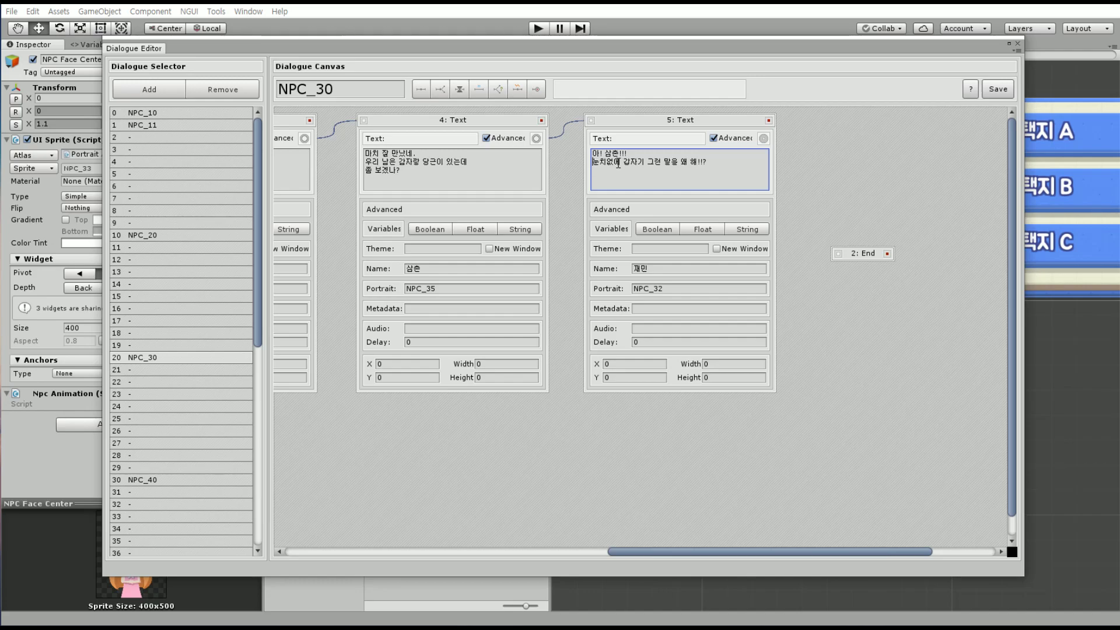
type("존나")
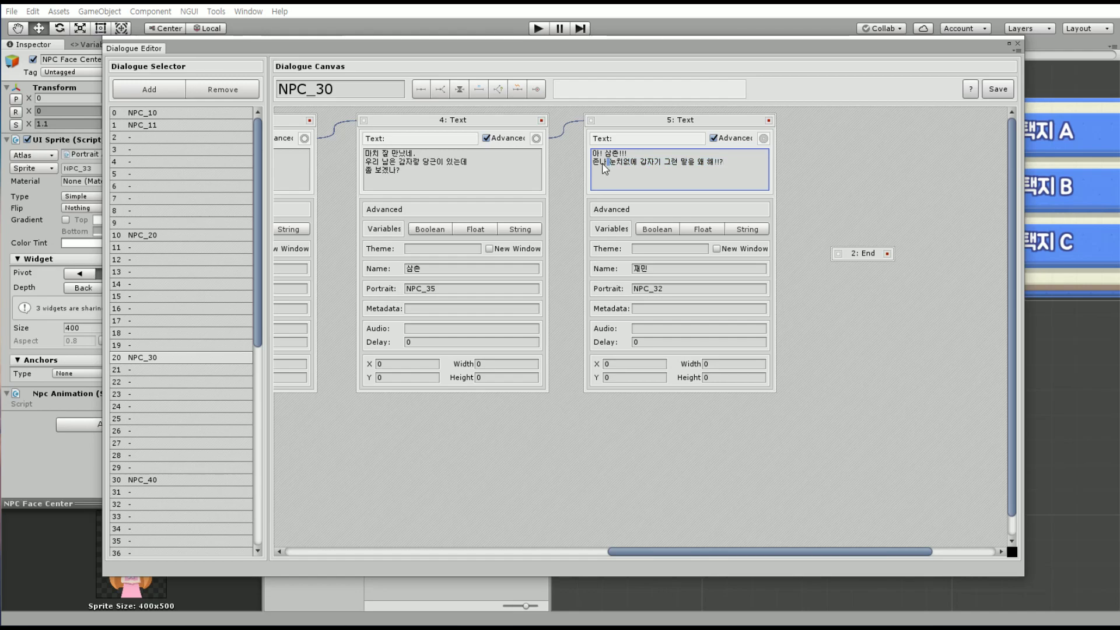
left_click_drag(608, 162, 594, 164)
left_click(642, 186)
left_click(609, 164)
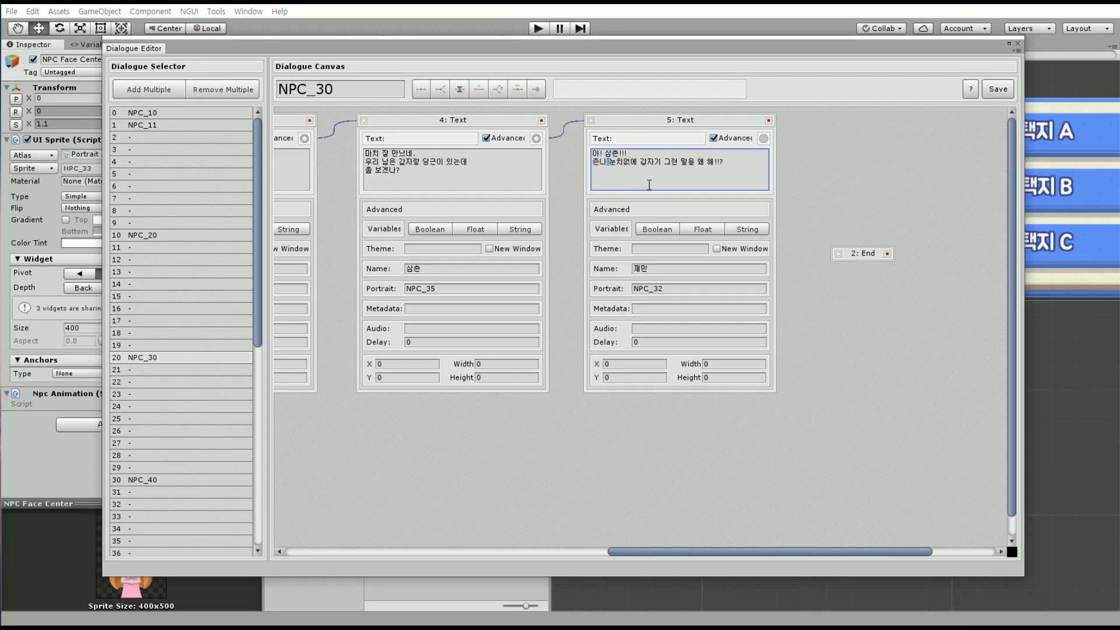
key("shift+Right")
key("shift+Right")
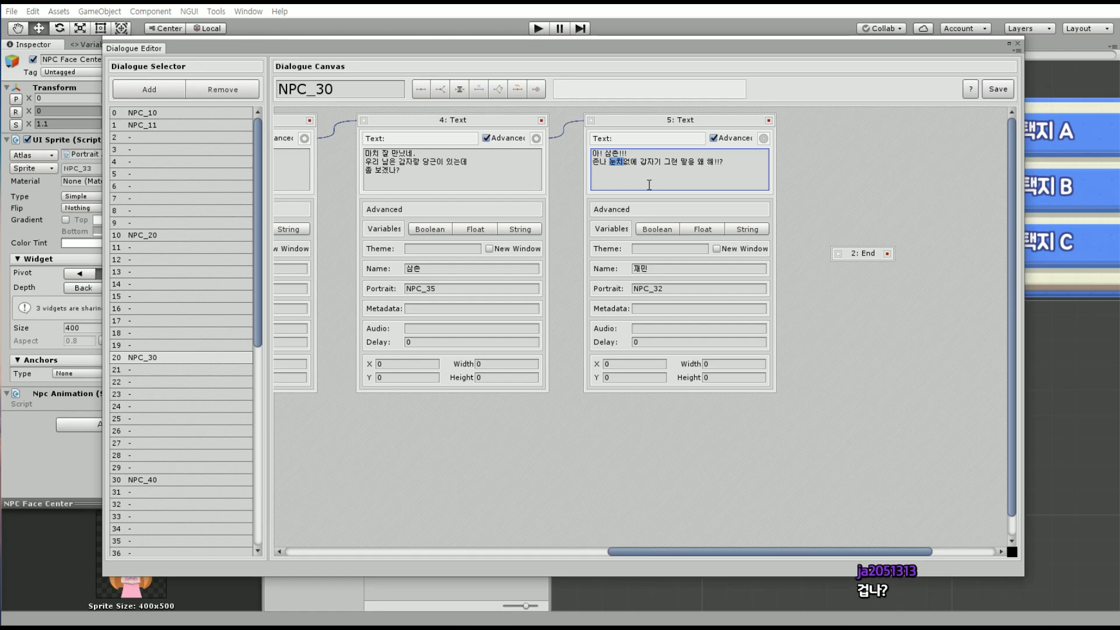
key("Left")
key("shift+Left")
key("shift+Left")
key("shift+Left")
key("BackSpace")
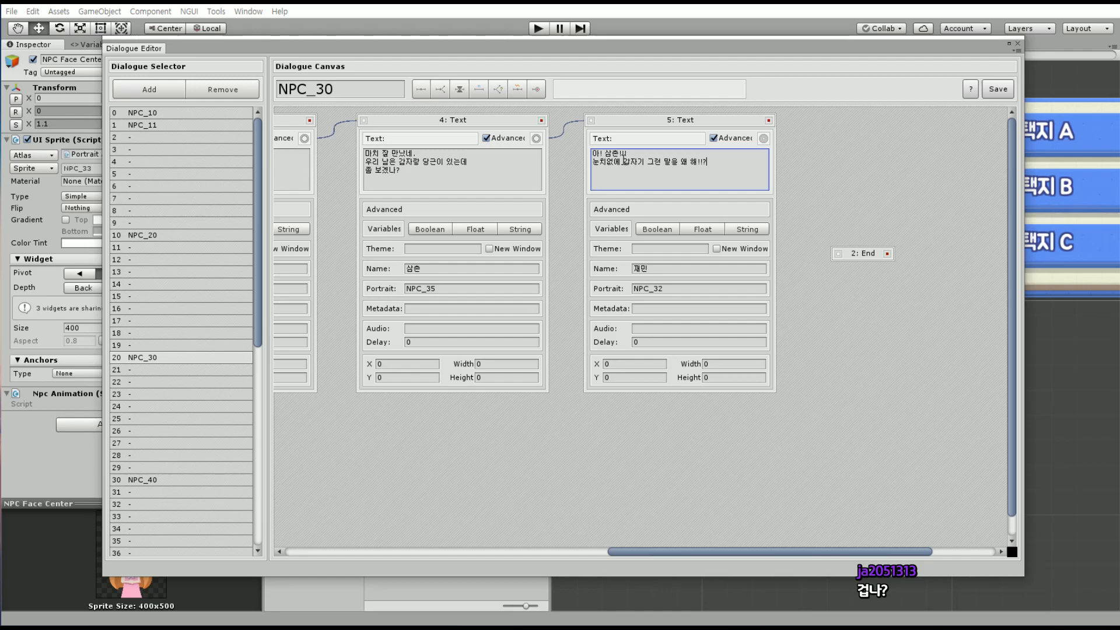
Add the third line '저 형 무시하고 갈 길 가자.' and connect node 5 to the End node
left_click(618, 161)
type("이")
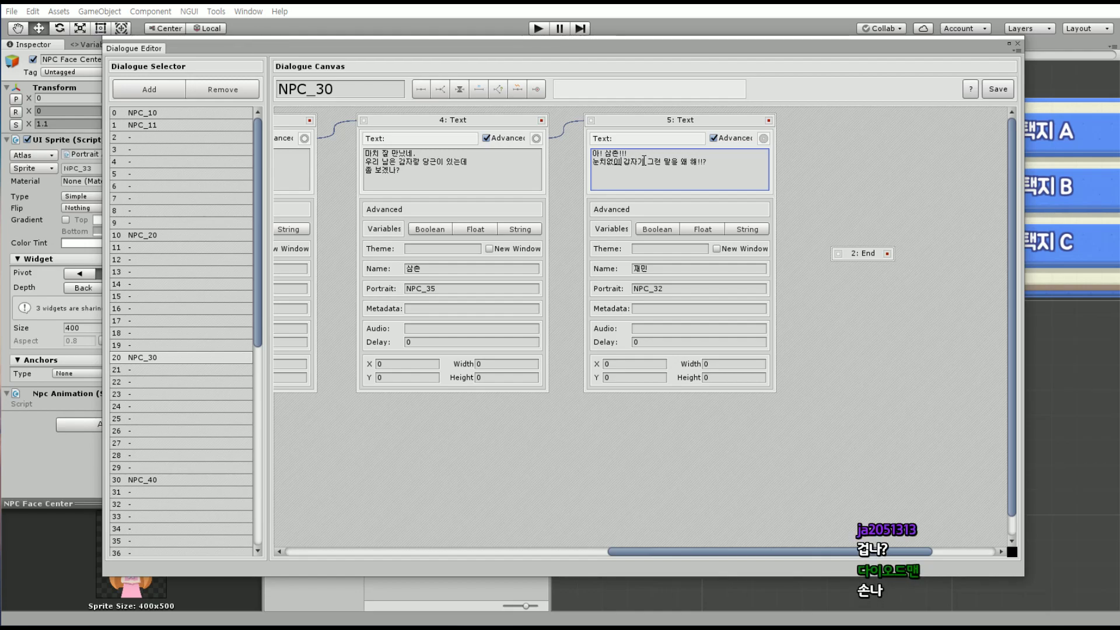
left_click(725, 171)
type("형 무시하고")
type(" 갔")
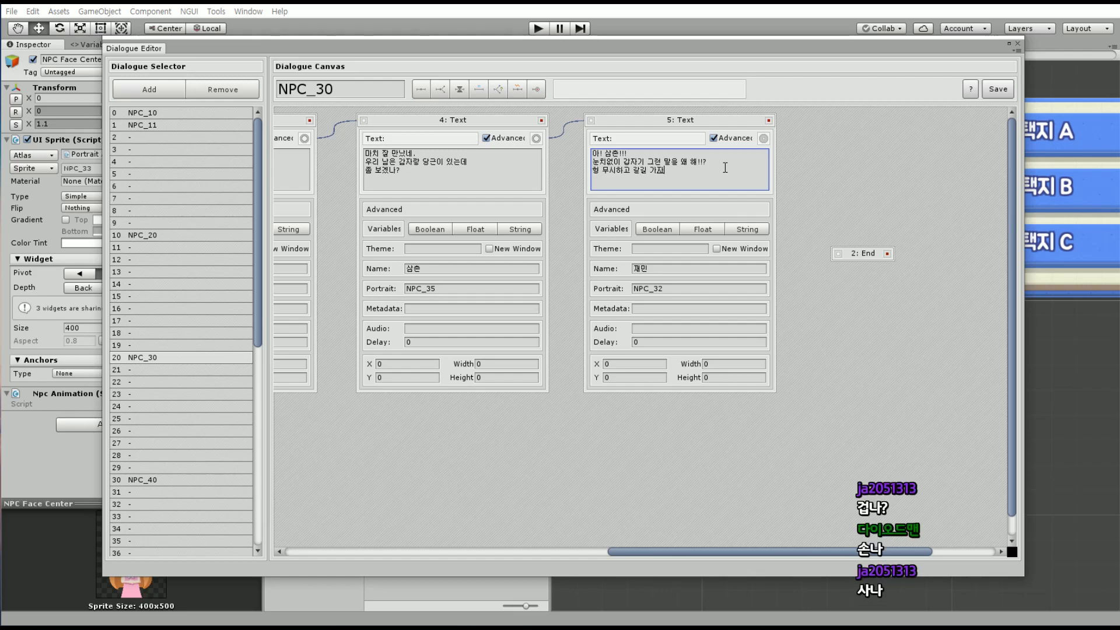
left_click(646, 170)
left_click(594, 170)
type("저")
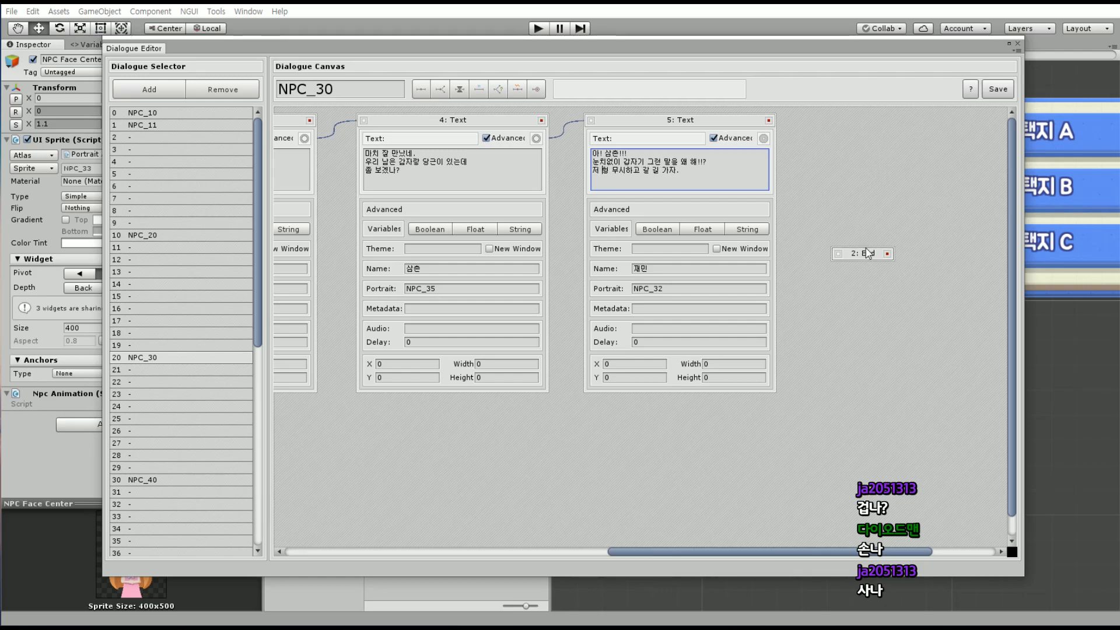
left_click_drag(865, 252, 870, 207)
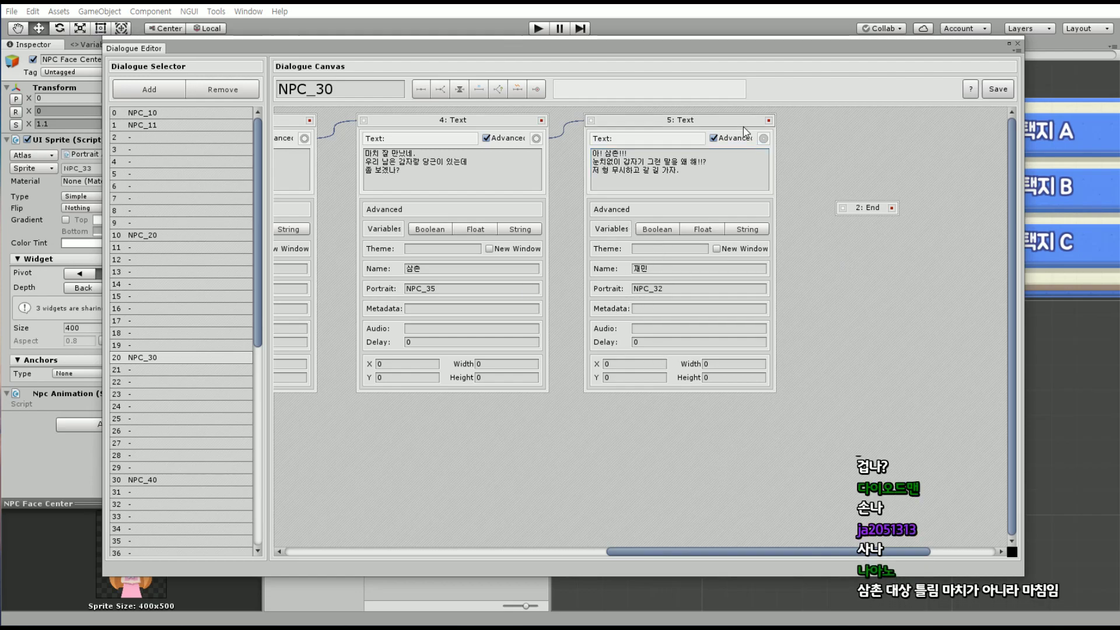
left_click_drag(763, 138, 863, 208)
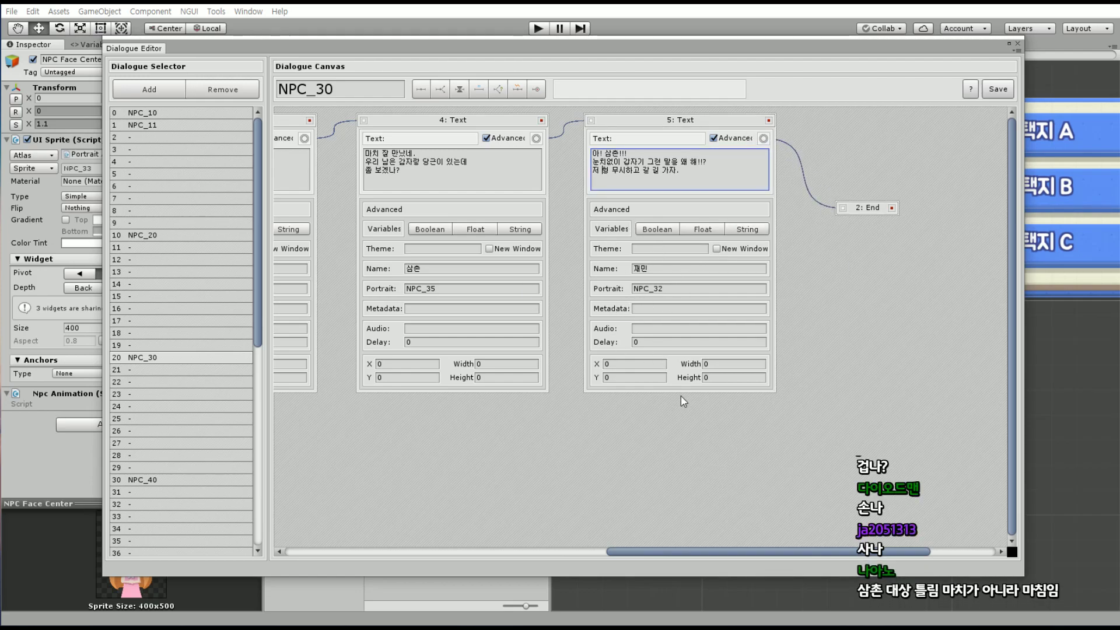
Scroll the Dialogue Canvas back to the earlier nodes and save the NPC_30 dialogue
left_click_drag(659, 554, 408, 538)
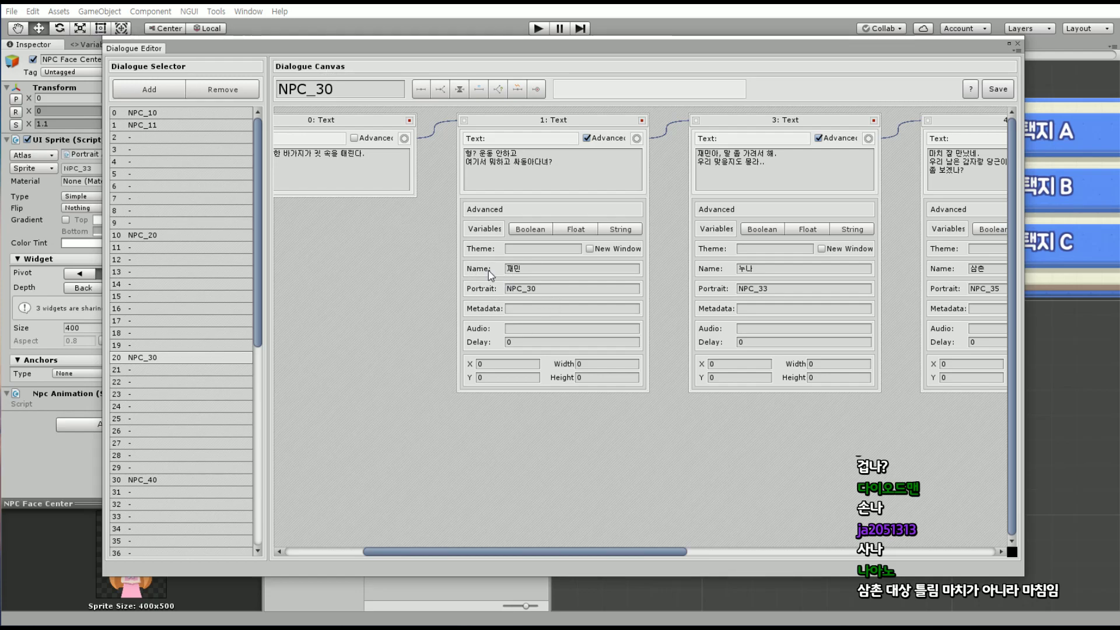
left_click_drag(655, 553, 695, 553)
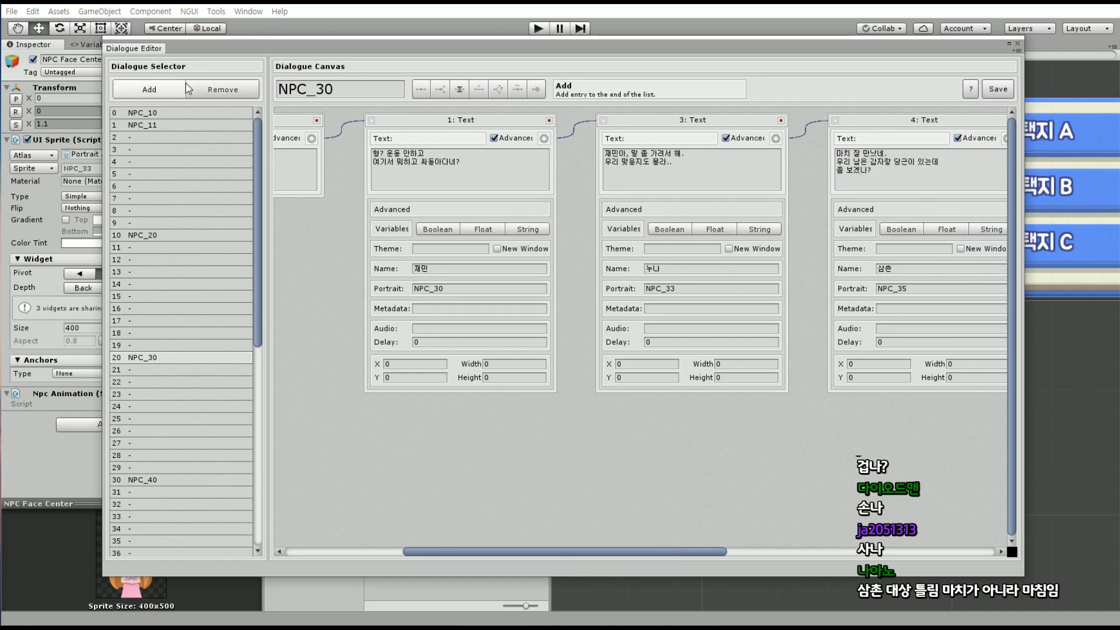
left_click(997, 90)
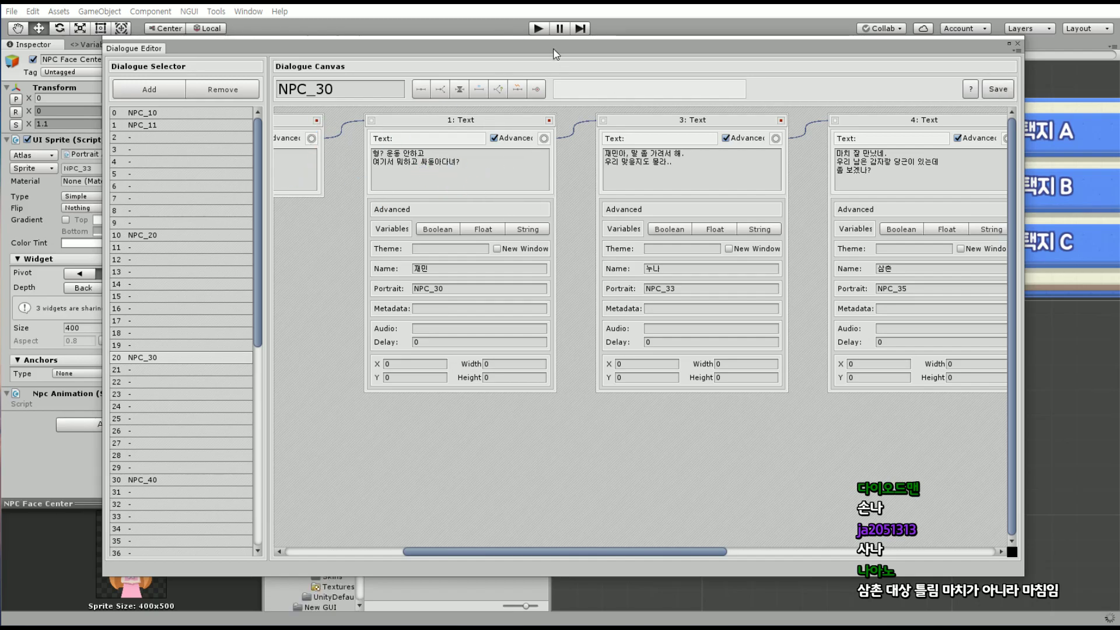
Close the Dialogue Editor, bring up a large Game view and enter Play mode
left_click_drag(555, 54, 615, 82)
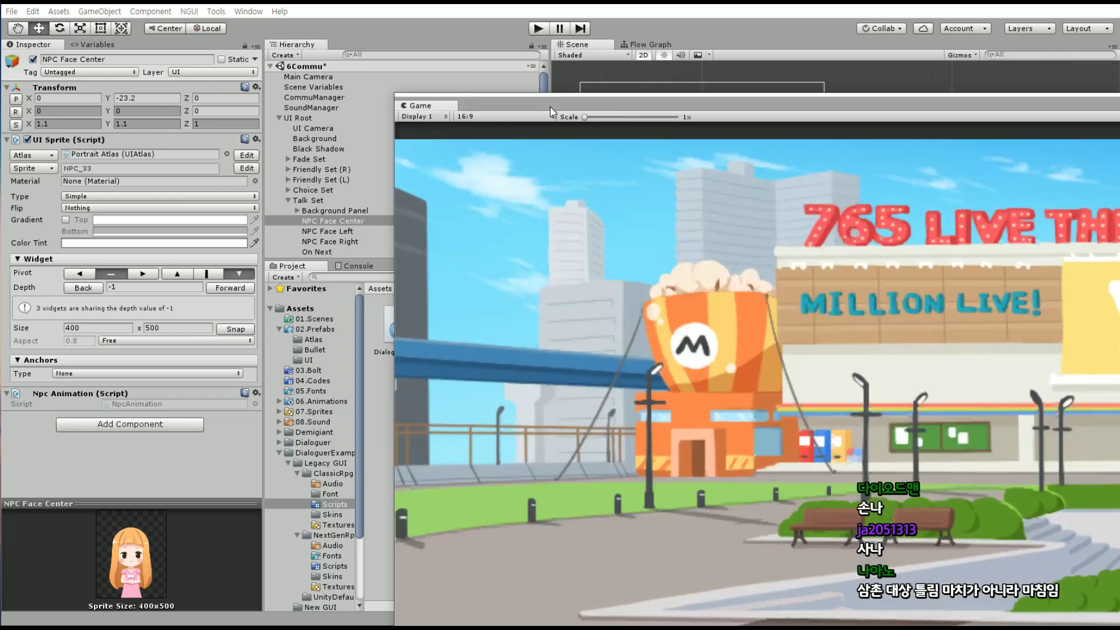
left_click_drag(551, 107, 433, 50)
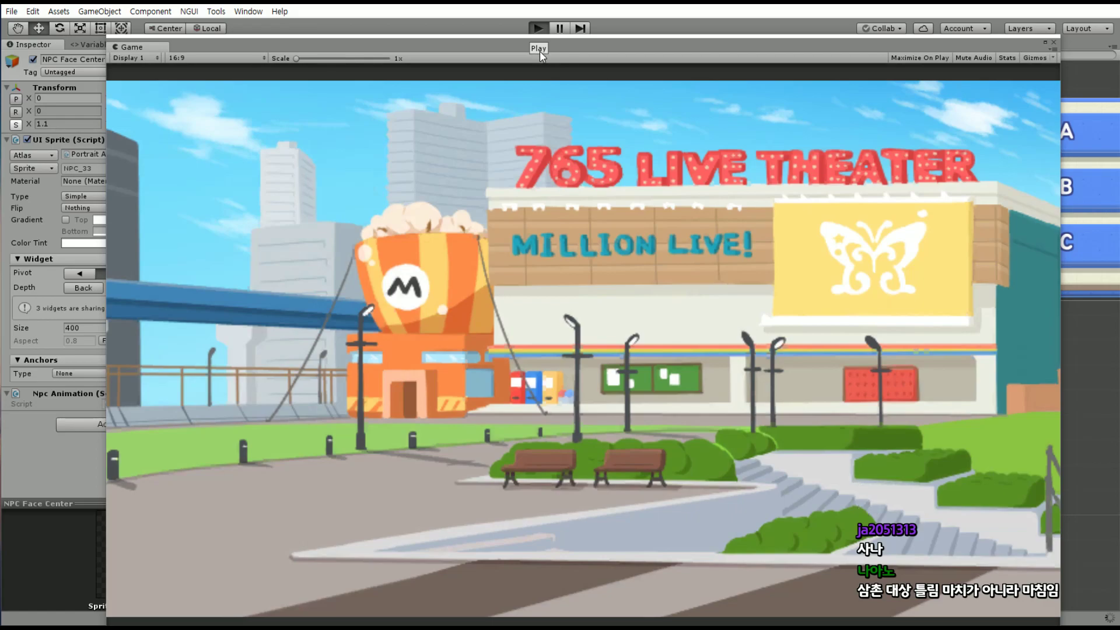
left_click(545, 47)
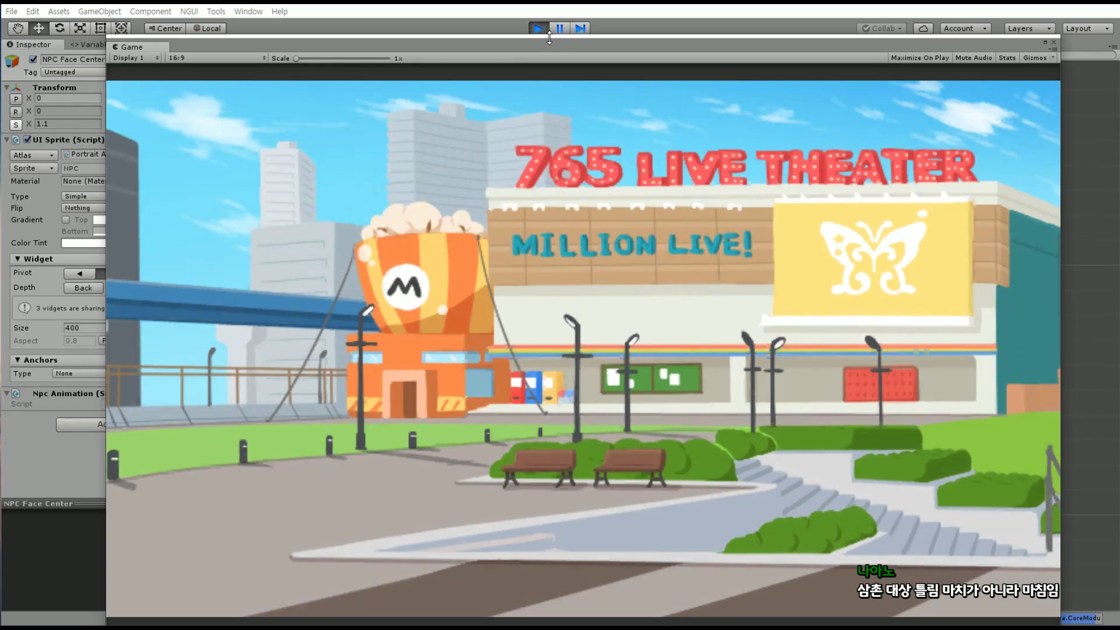
left_click_drag(549, 38, 518, 15)
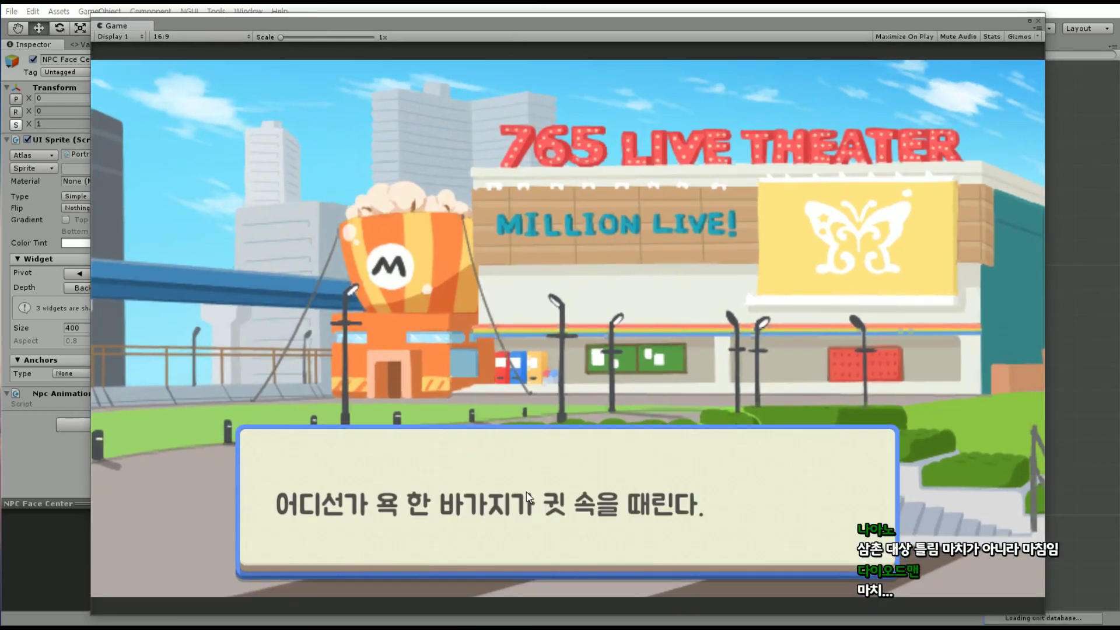
Advance through 재민's, 누나's and 삼촌's lines, checking their name tags and portraits
left_click(543, 501)
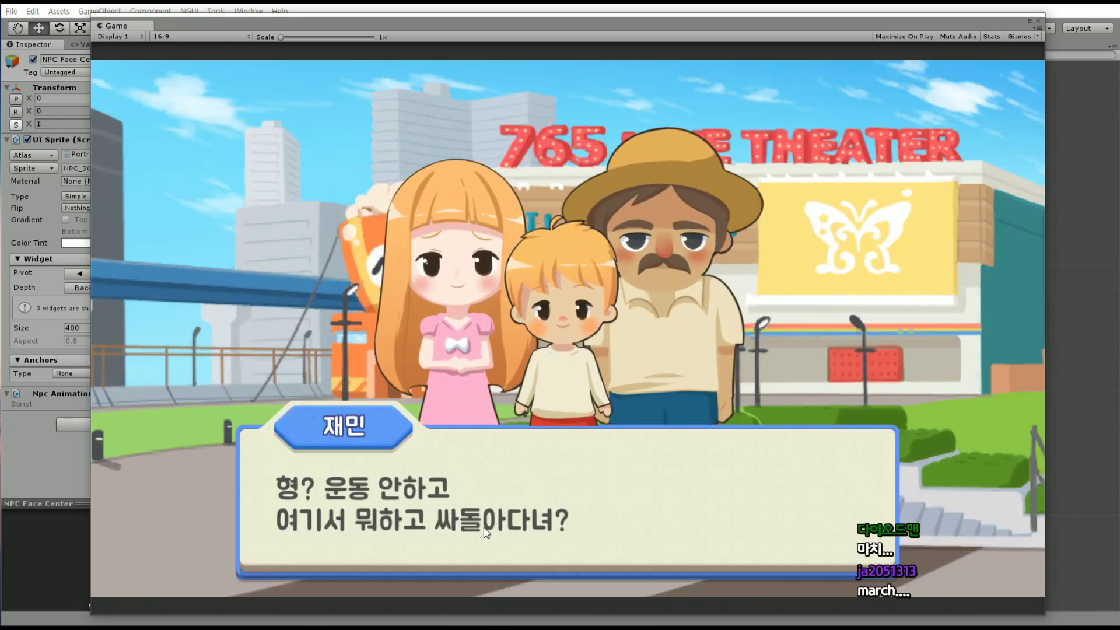
left_click(564, 515)
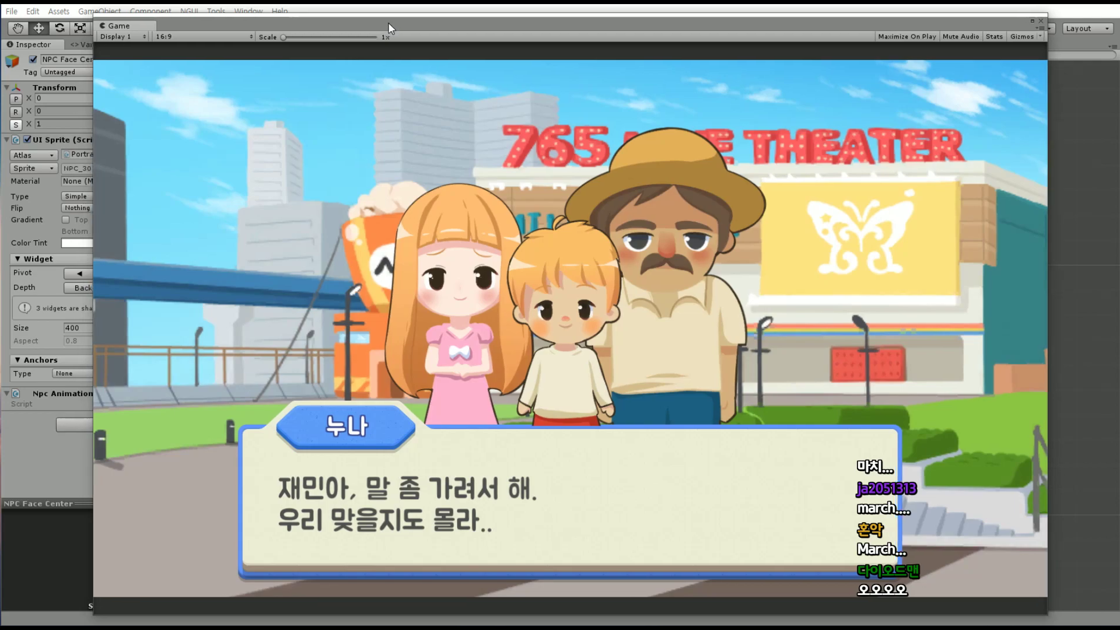
left_click_drag(384, 27, 394, 27)
left_click(537, 491)
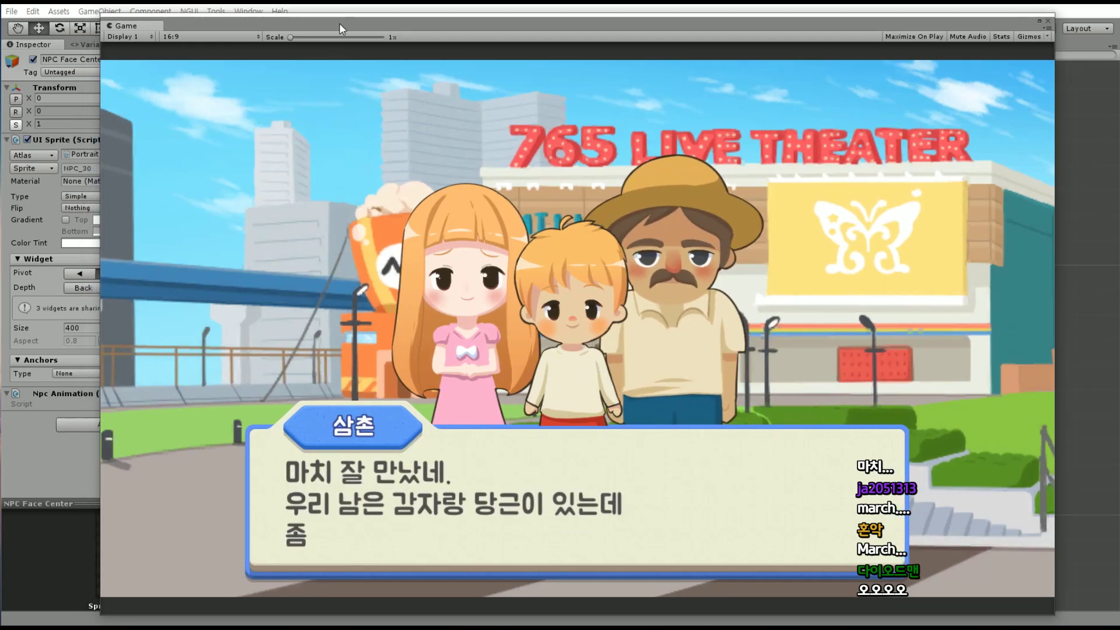
left_click_drag(341, 26, 407, 25)
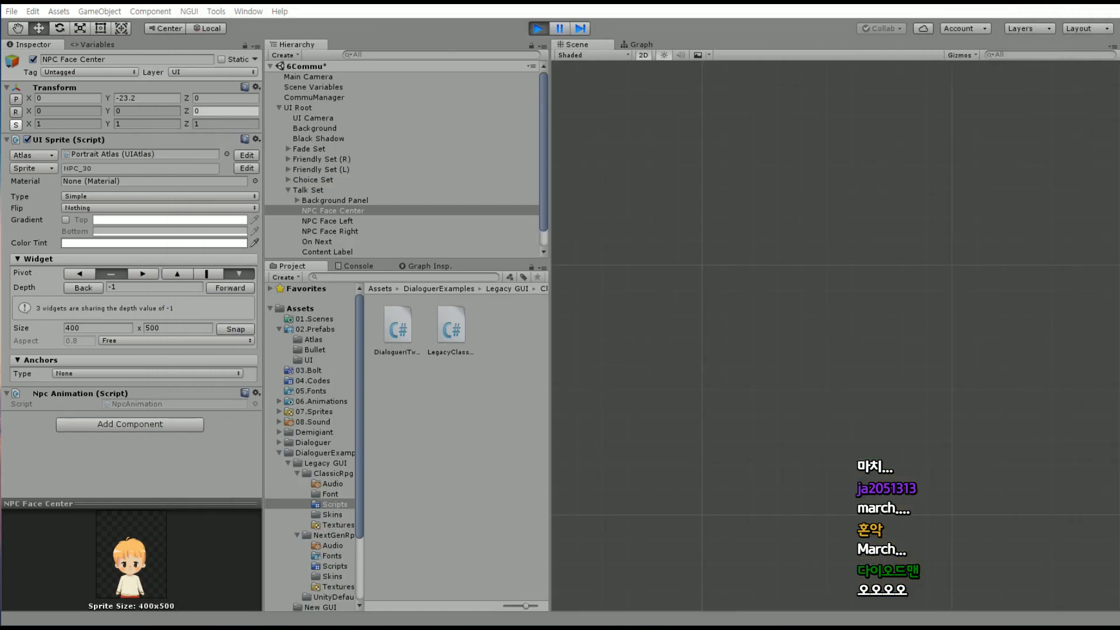
Stop the playtest, browse to Assets/04.Codes and open NpcAnimation.cs in Visual Studio
left_click(538, 28)
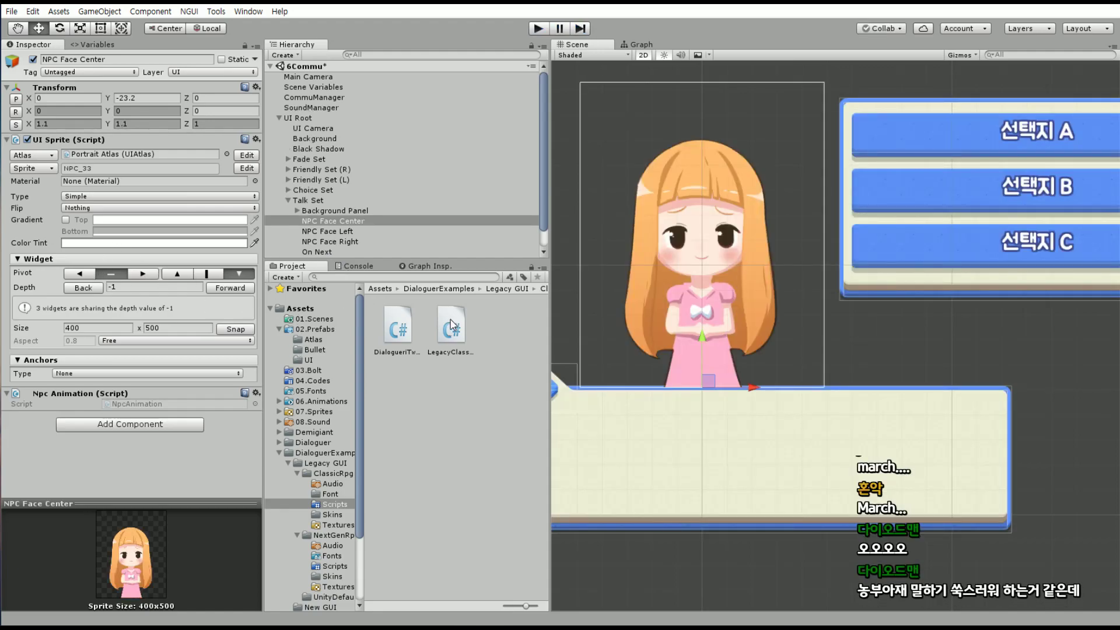
left_click(401, 330)
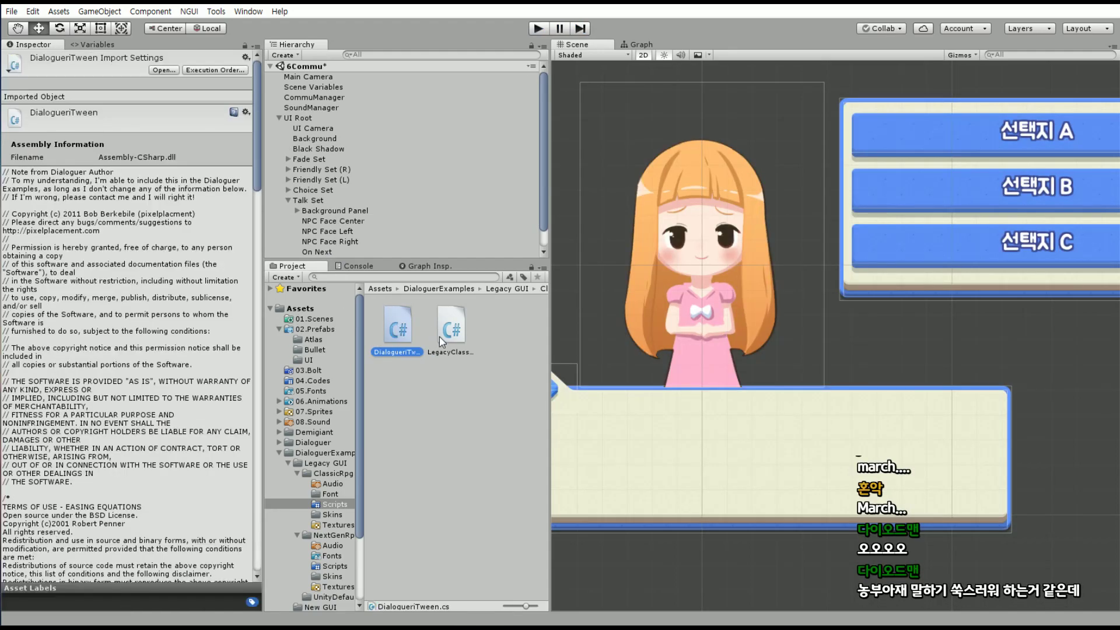
left_click(278, 453)
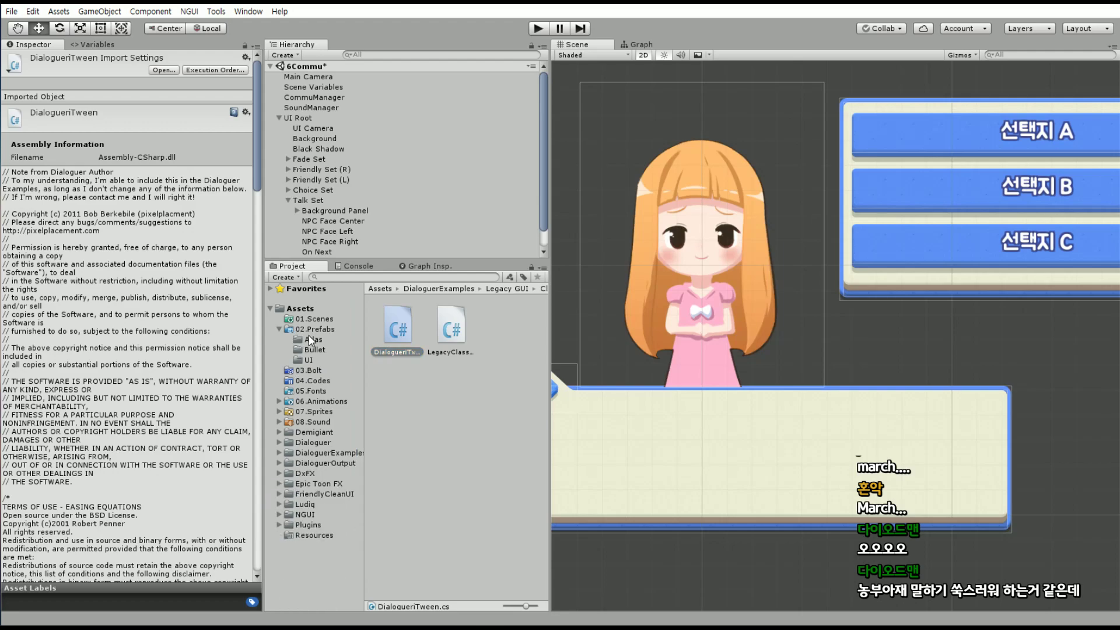
left_click(311, 340)
left_click(312, 349)
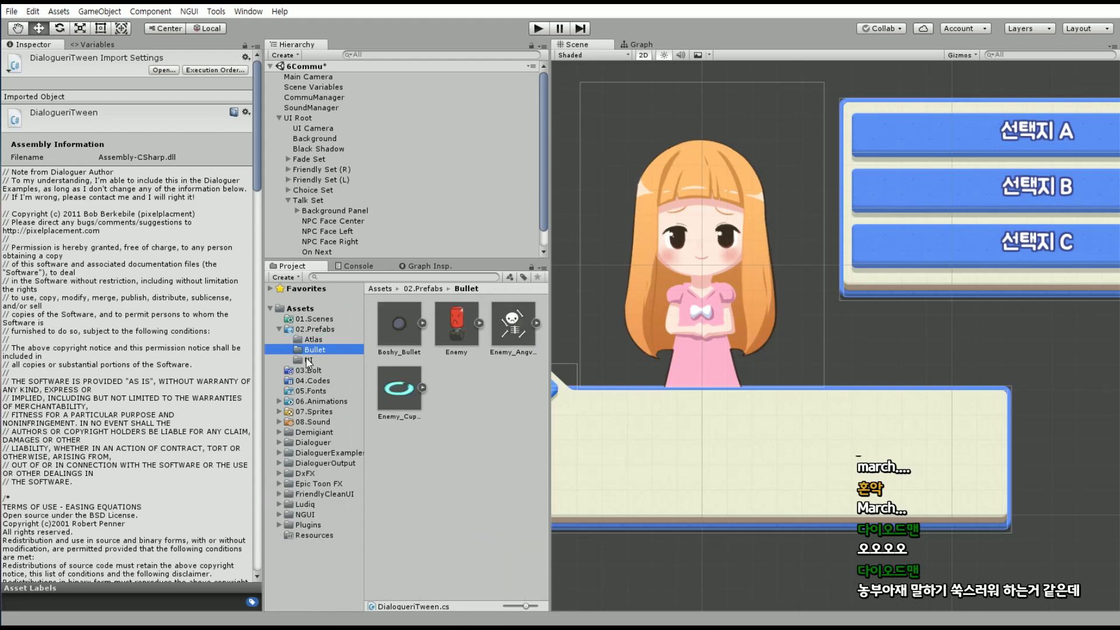
left_click(310, 360)
left_click(306, 329)
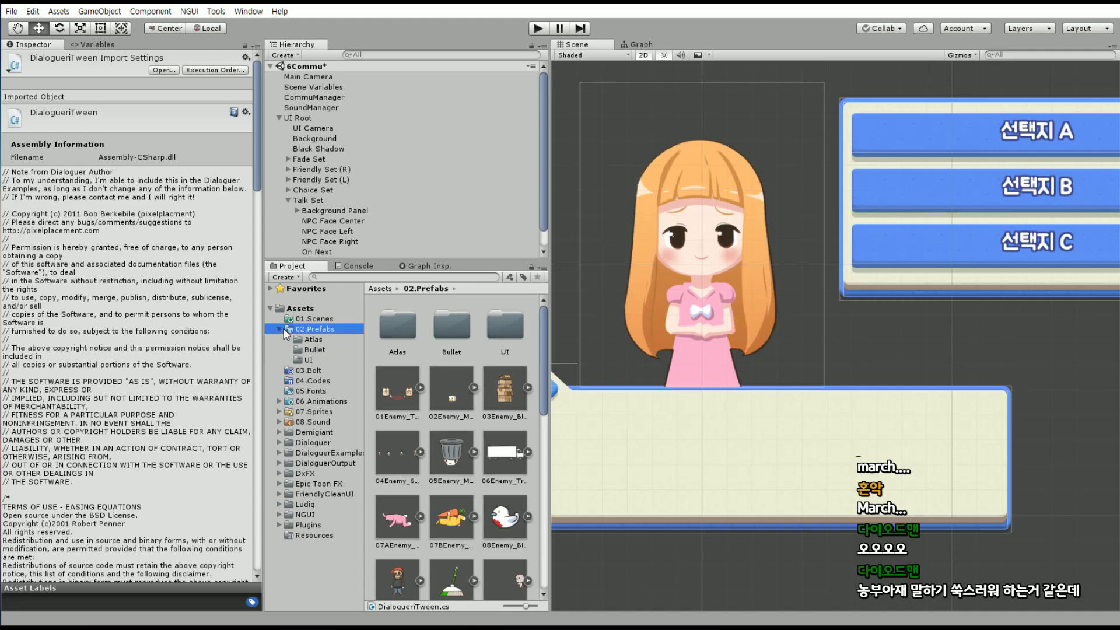
left_click(280, 330)
left_click(323, 350)
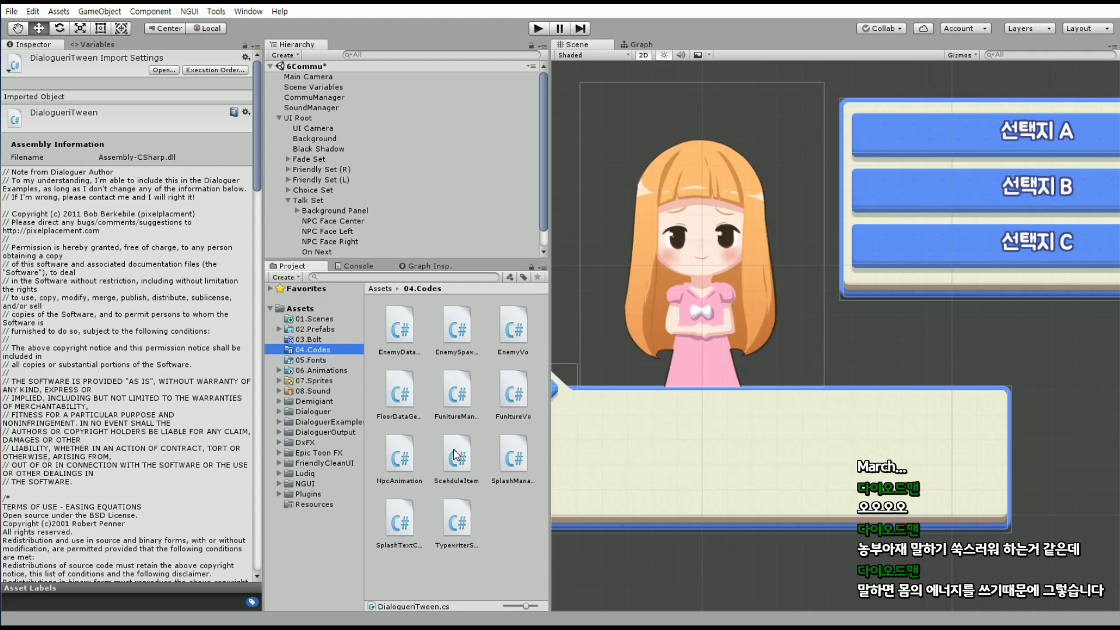
double_click(409, 449)
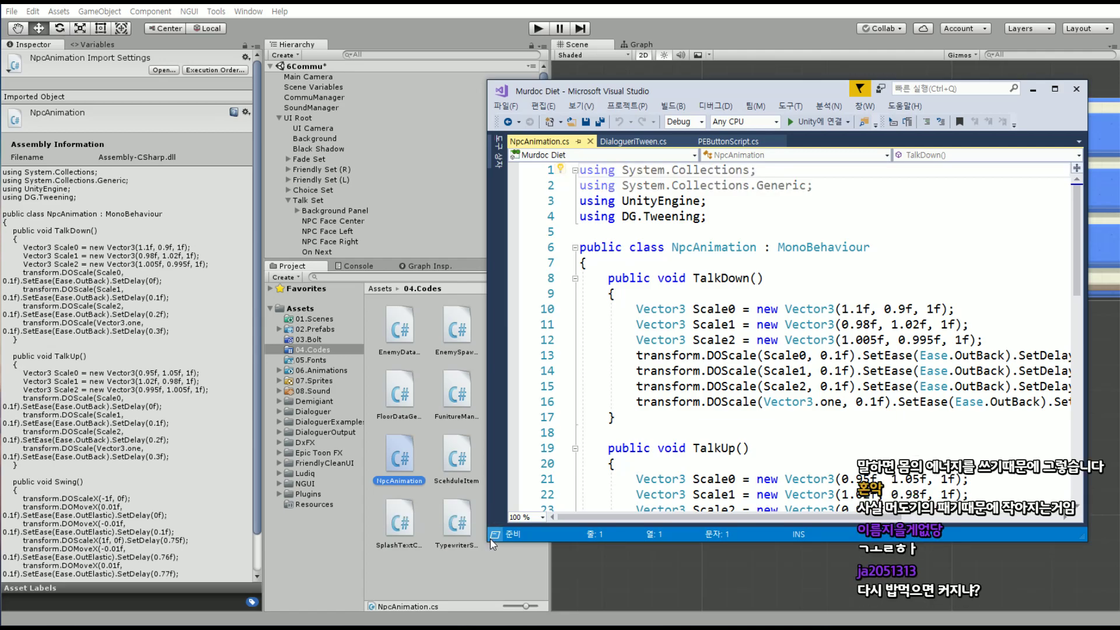
Enlarge Visual Studio and append '* 1.1f' to Vector3.one in TalkDown's final tween on line 16
left_click_drag(491, 540, 178, 597)
left_click(497, 340)
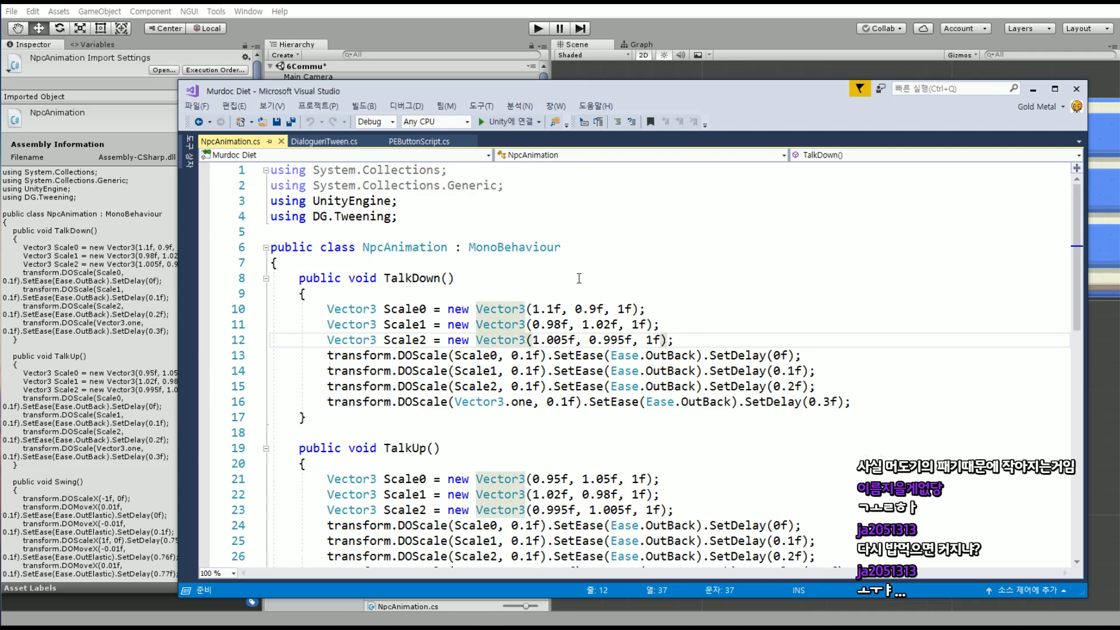
scroll(532, 300, "down", 2)
scroll(583, 309, "up", 2)
scroll(696, 340, "down", 1)
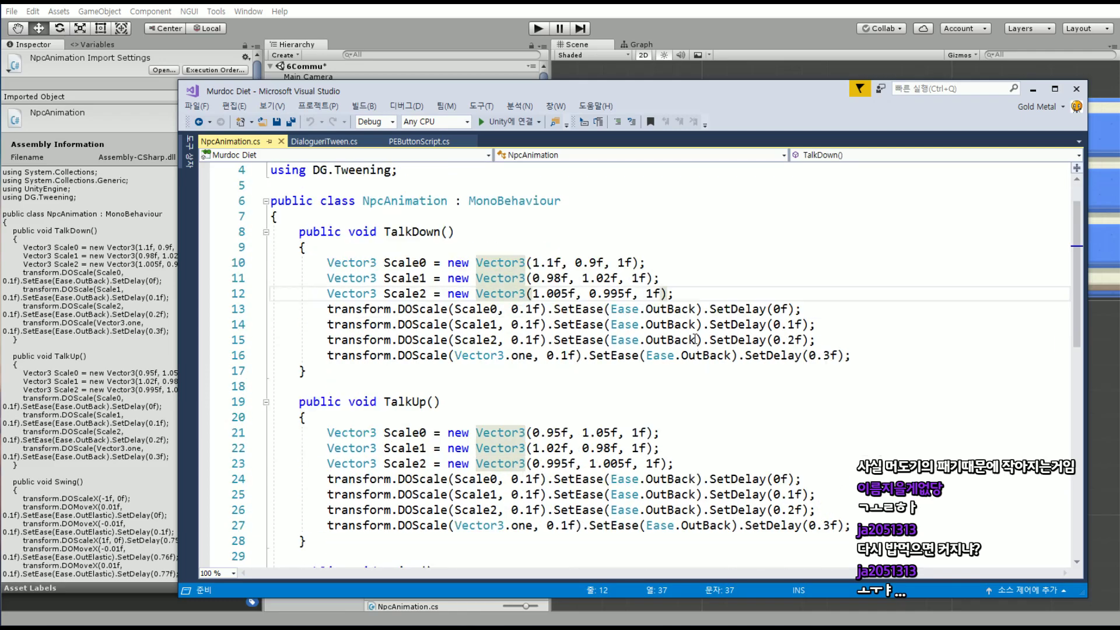
scroll(696, 340, "down", 1)
left_click(511, 279)
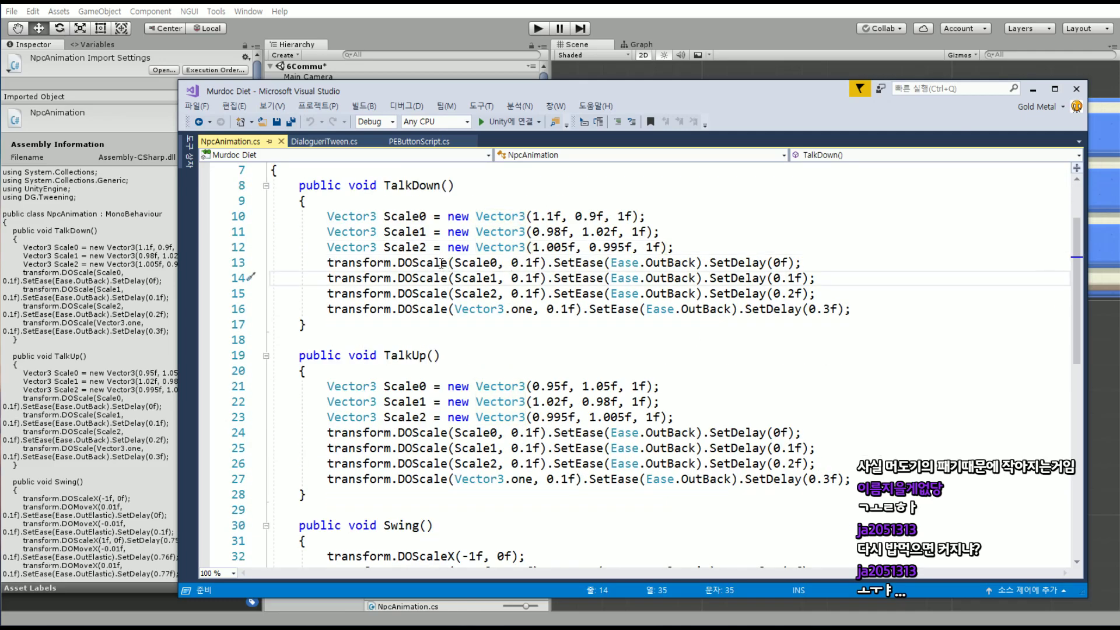
left_click_drag(330, 262, 884, 289)
left_click(875, 291)
left_click(533, 308)
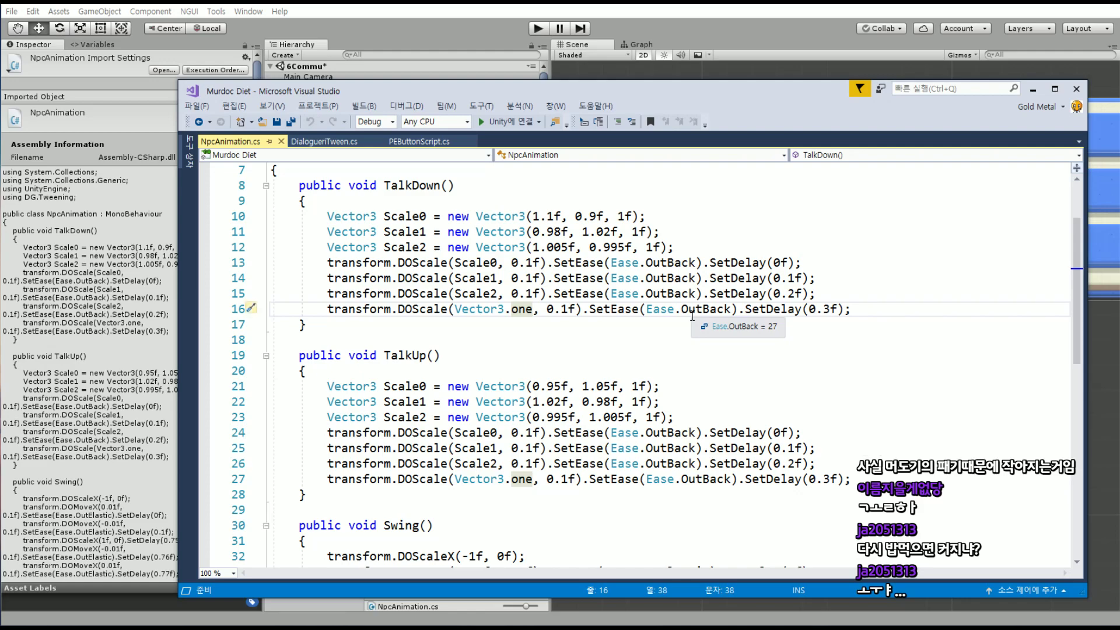
type("* 1.1f")
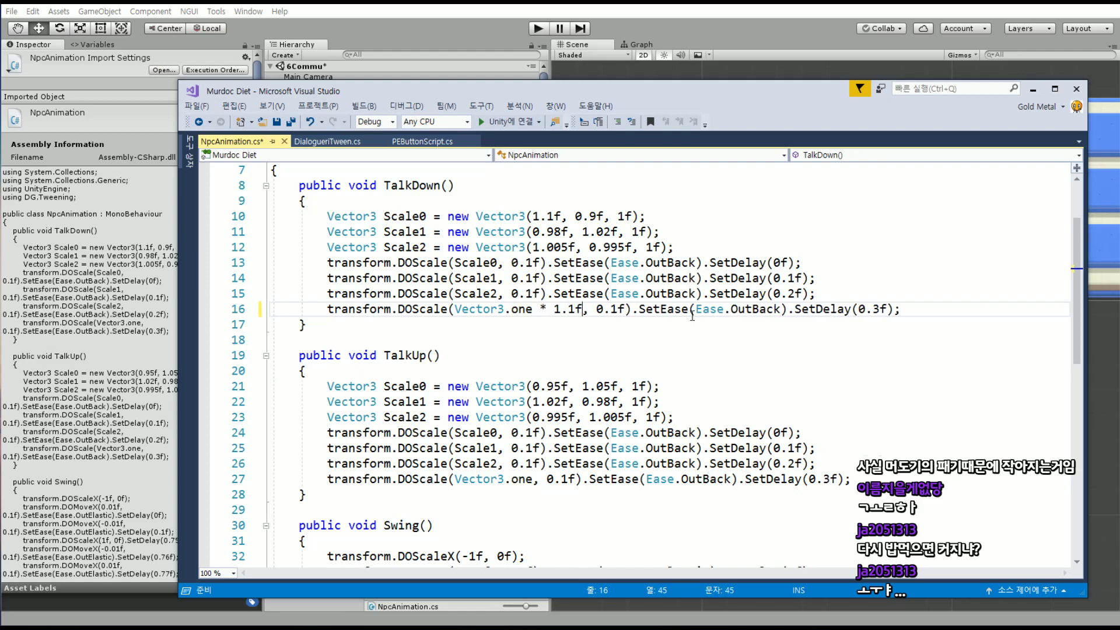
Copy '* 1.1f' and paste it after Vector3.one in TalkUp's final tween on line 27
left_click_drag(583, 309, 534, 309)
key("ctrl+c")
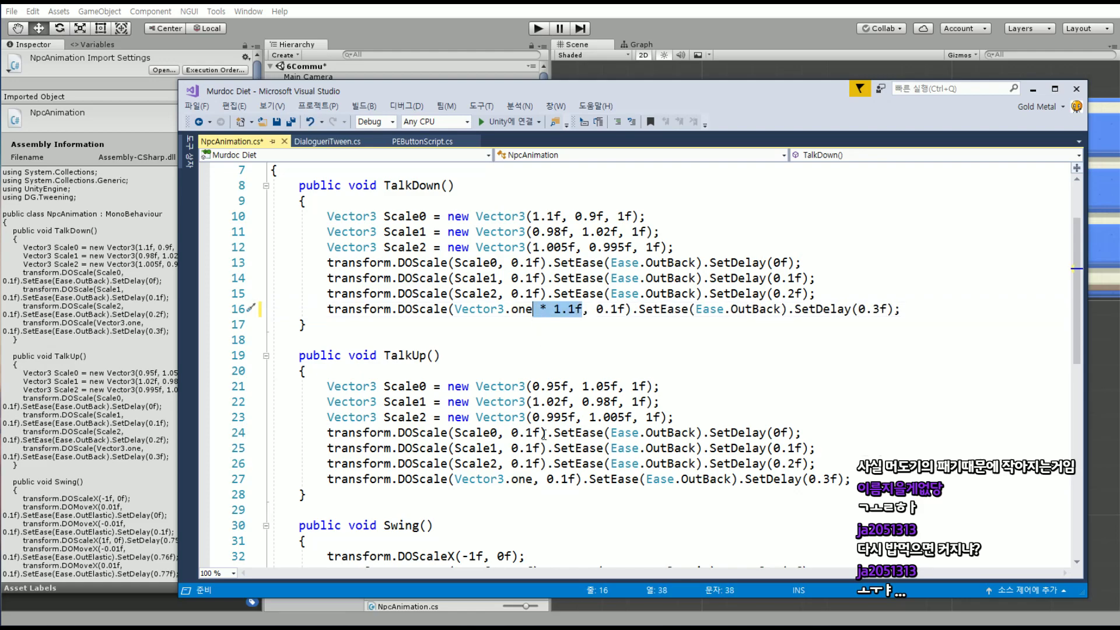
left_click(533, 482)
left_click(533, 482)
scroll(533, 482, "down", 4)
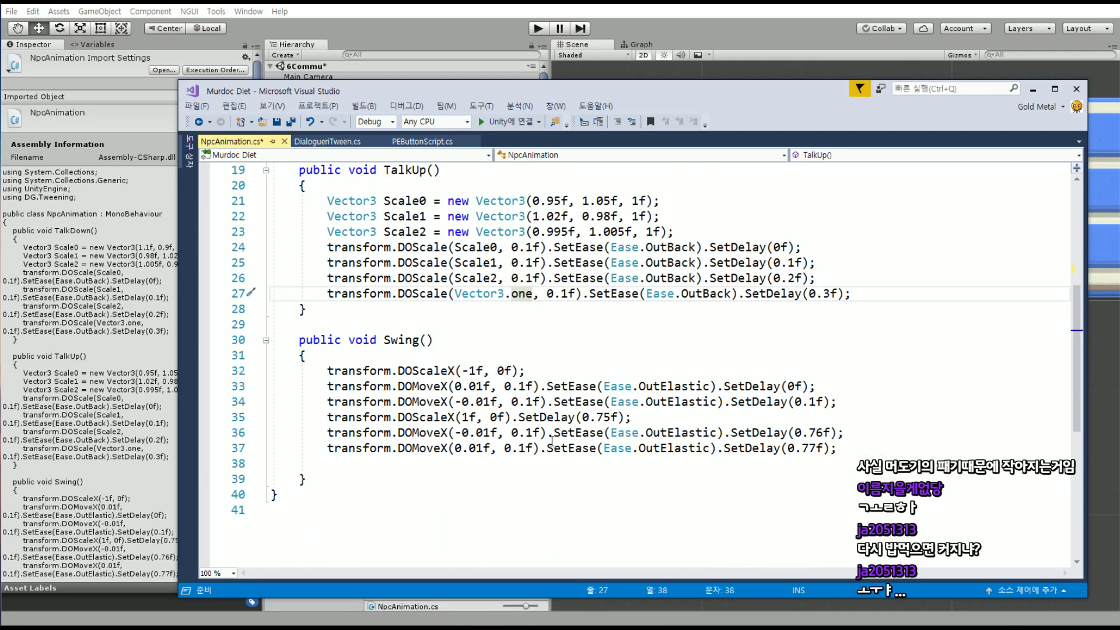
key("ctrl+v")
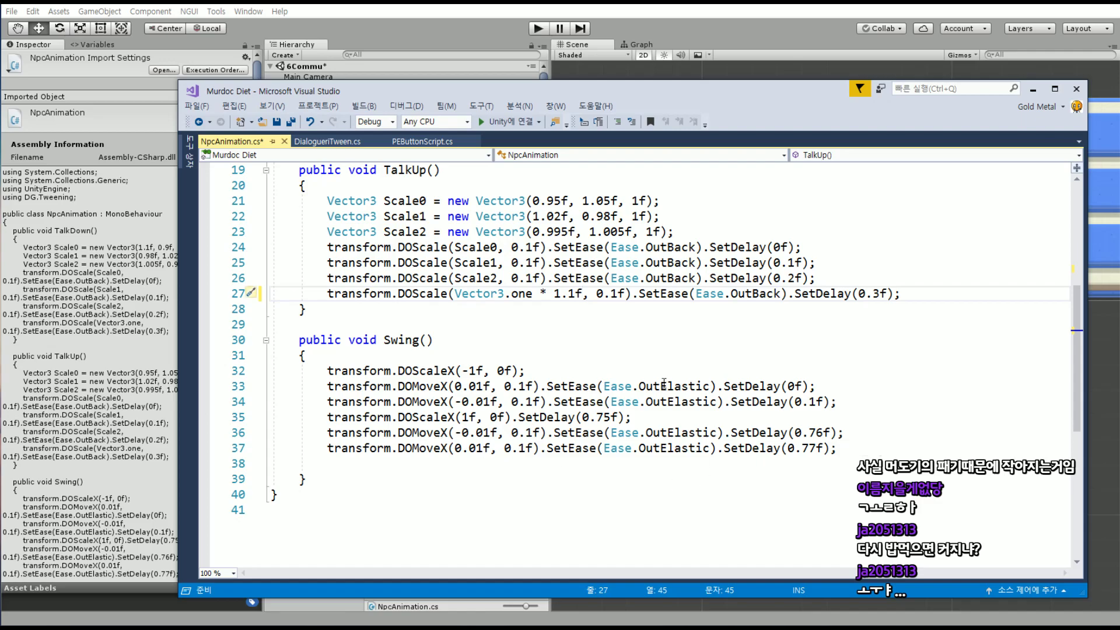
scroll(591, 412, "up", 6)
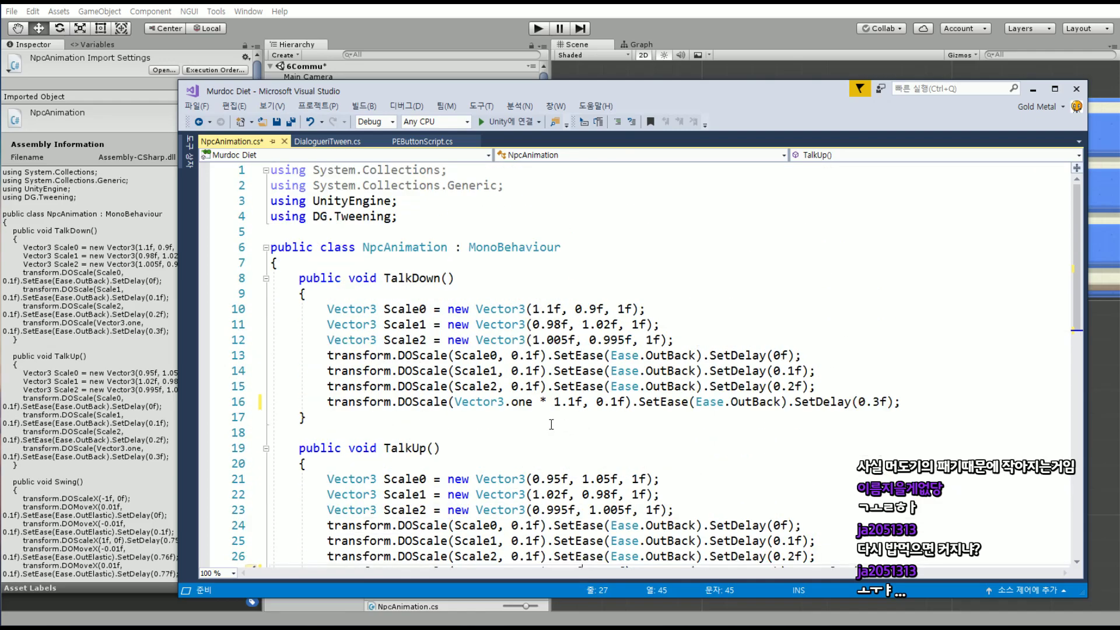
scroll(551, 424, "down", 4)
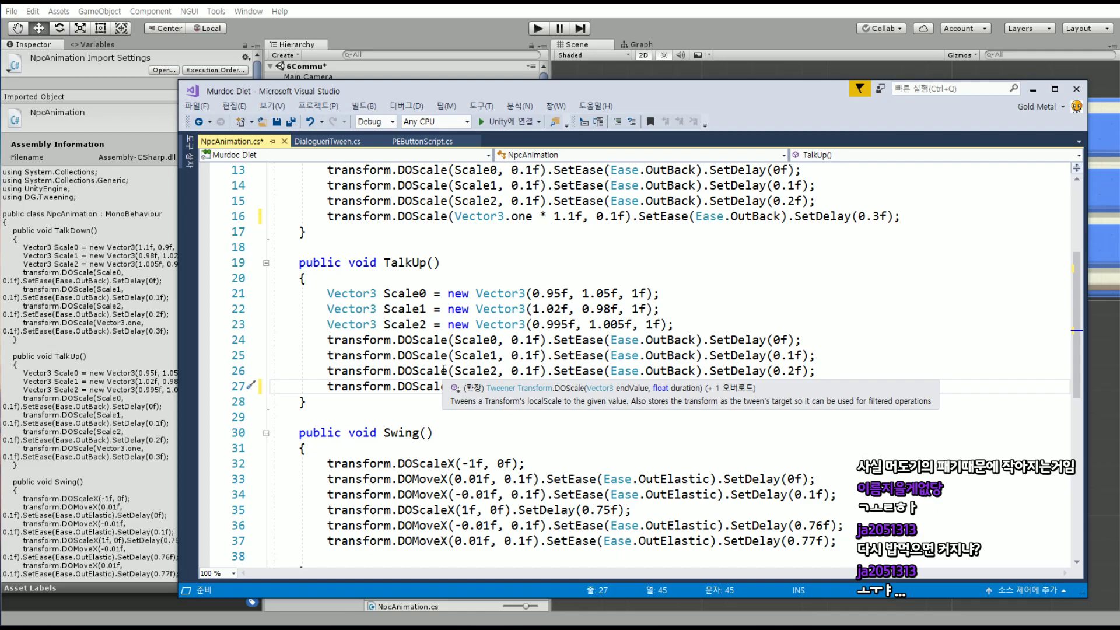
scroll(488, 392, "up", 1)
scroll(623, 270, "up", 2)
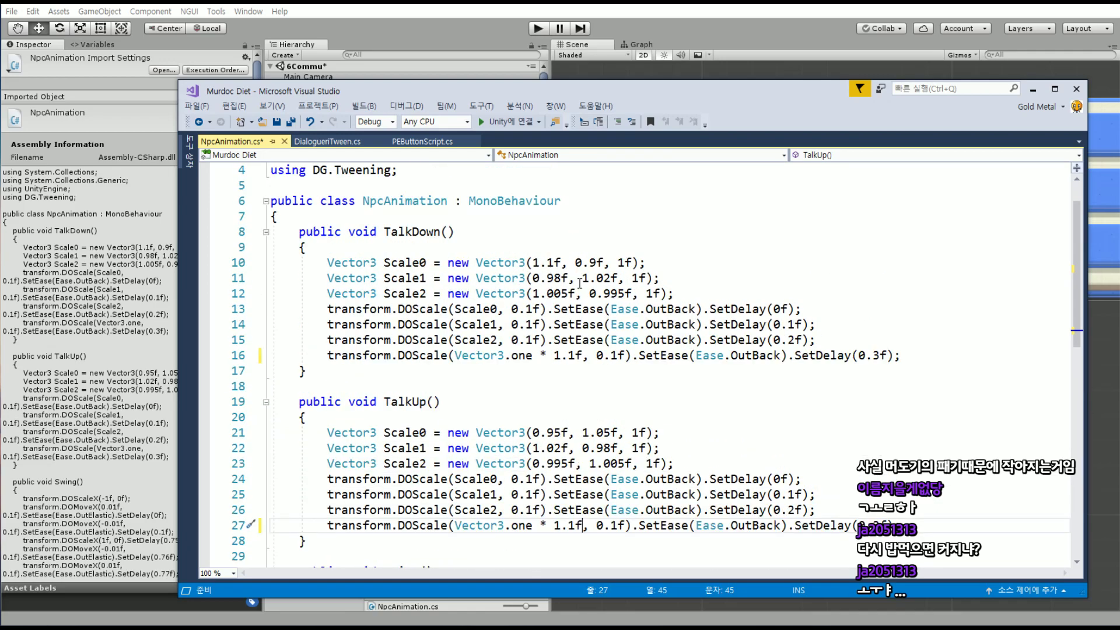
Change TalkDown Scale0 on line 10 to (1.2f, 0.85f)
double_click(543, 263)
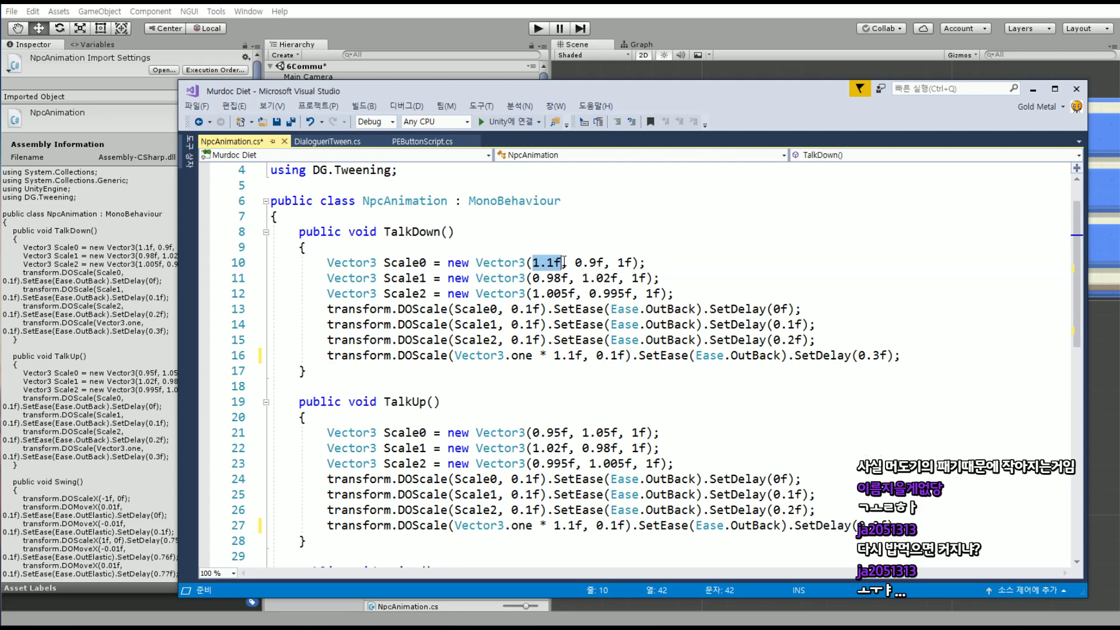
left_click(555, 262)
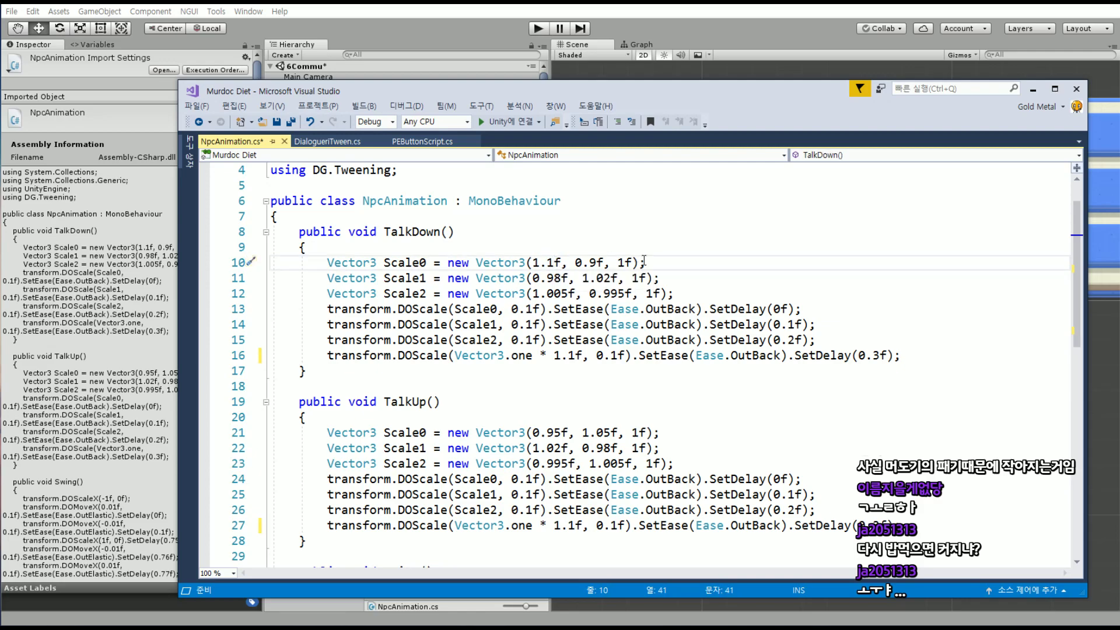
key("BackSpace")
type("2")
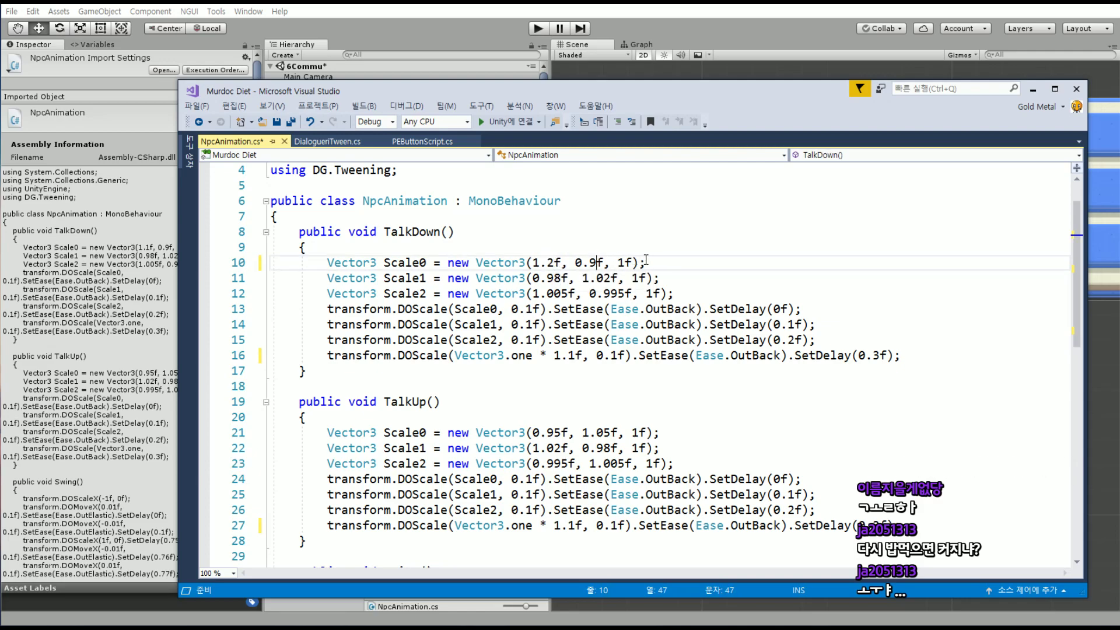
key("BackSpace")
type("85")
Set TalkUp Scale0 to (0.92f, 1.16f) and Scale1's x value to 1.13f
left_click_drag(611, 433, 596, 433)
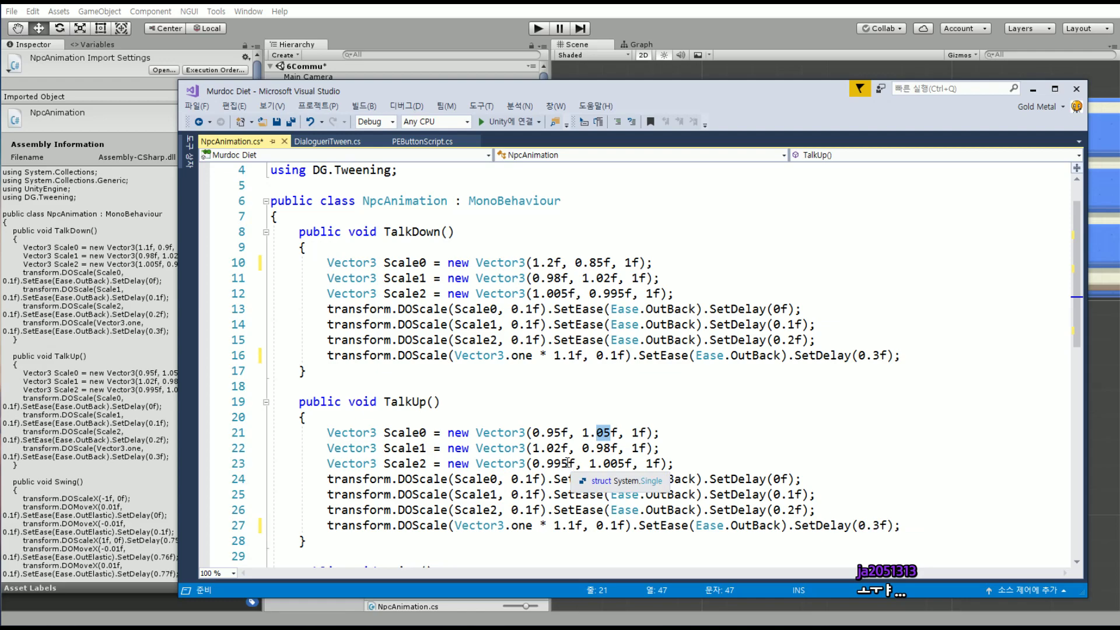
type("15")
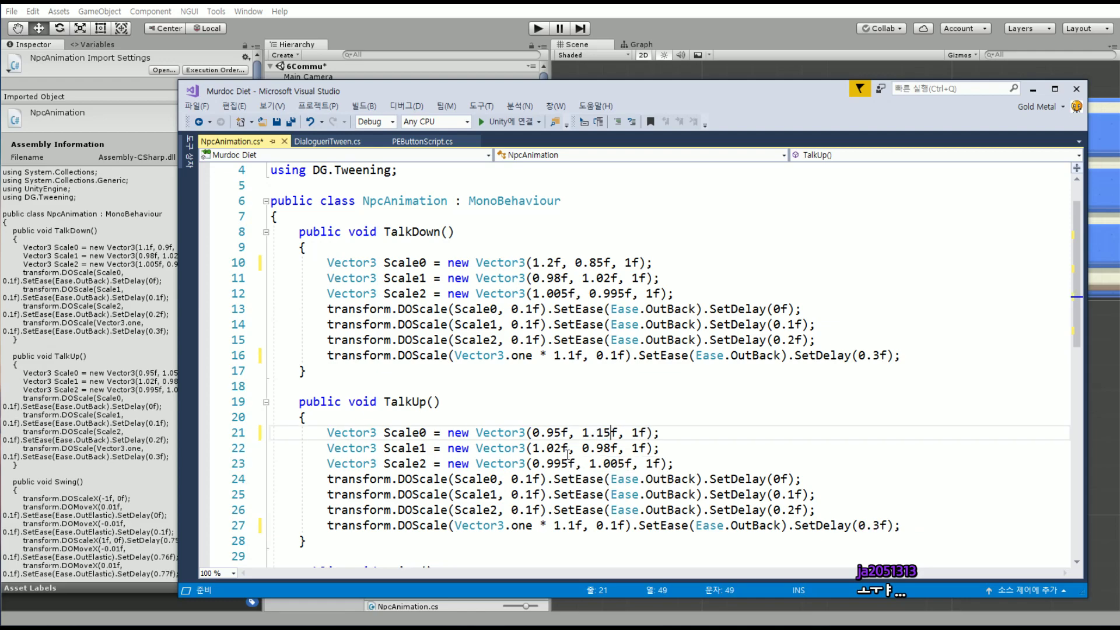
left_click_drag(561, 433, 548, 433)
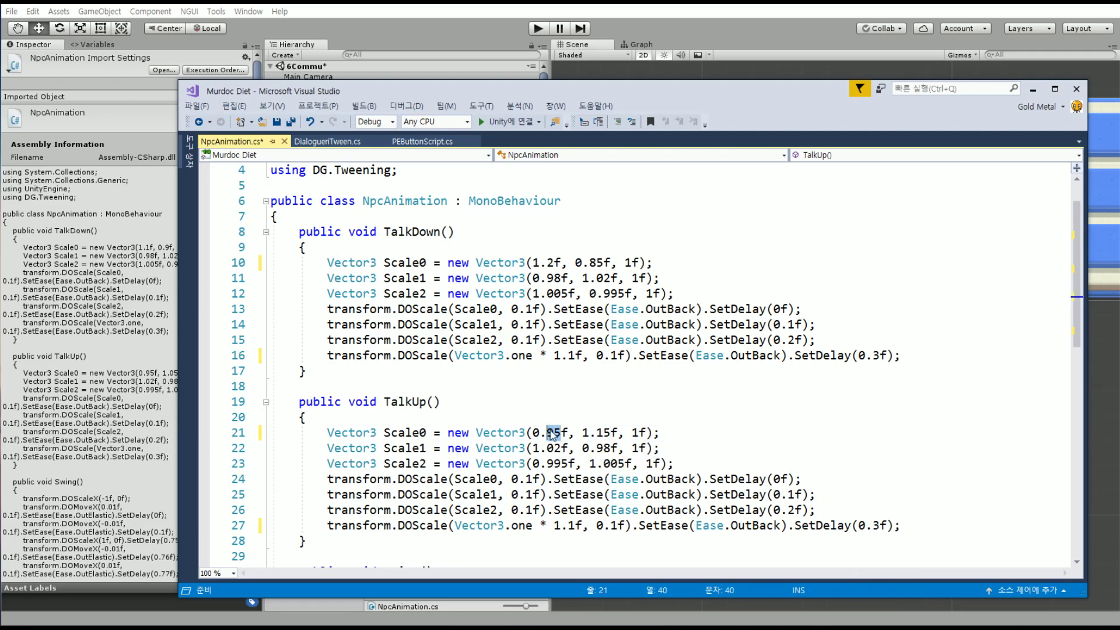
type("92")
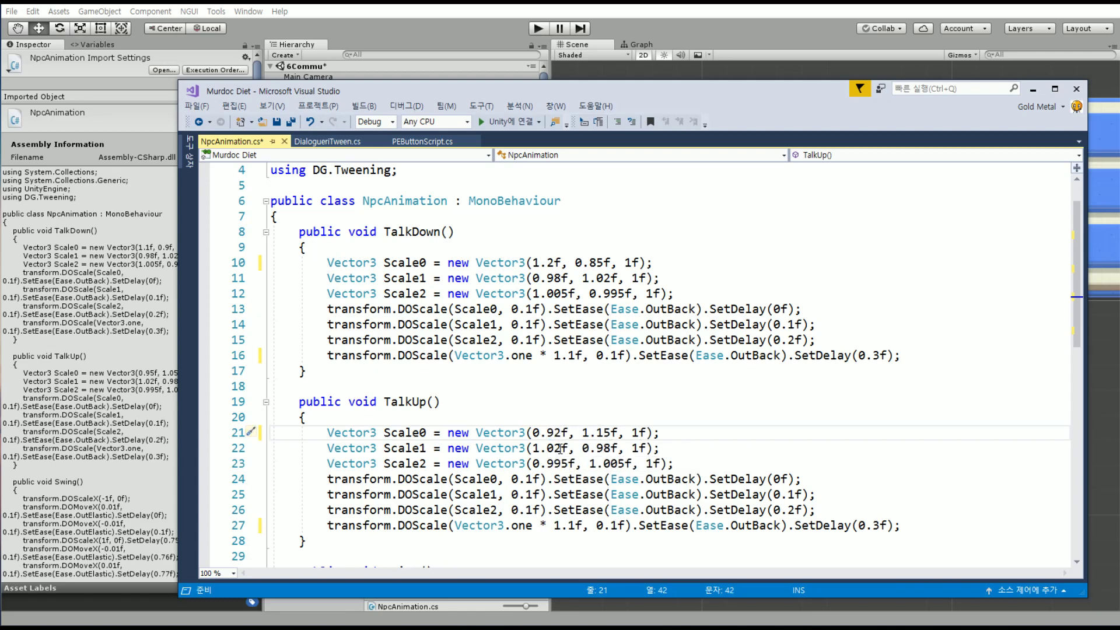
left_click_drag(561, 448, 548, 448)
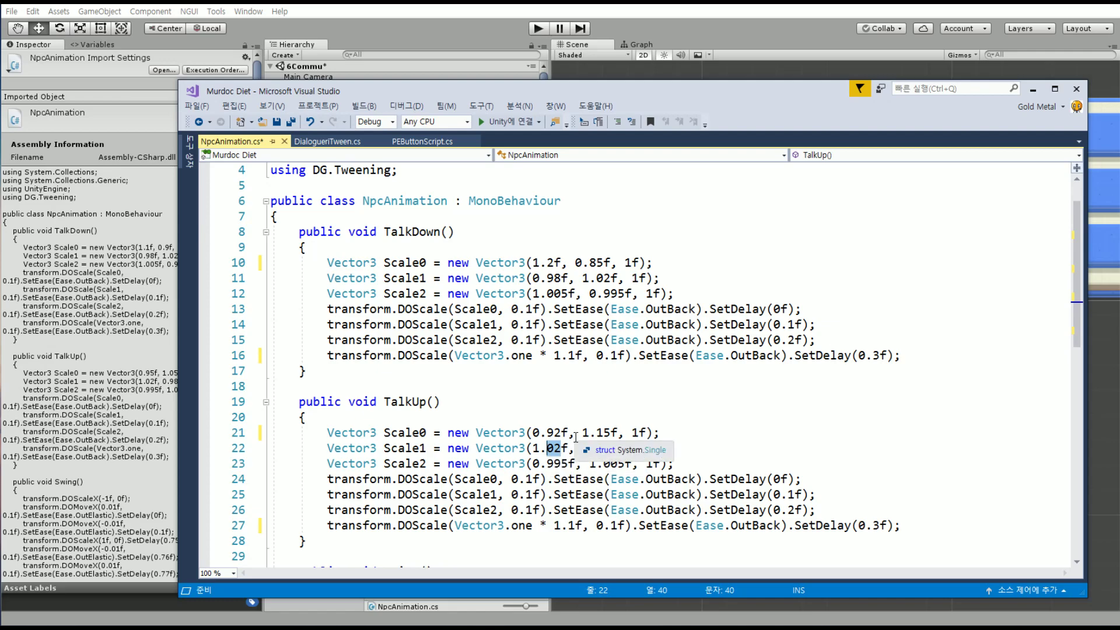
type("12")
left_click(610, 433)
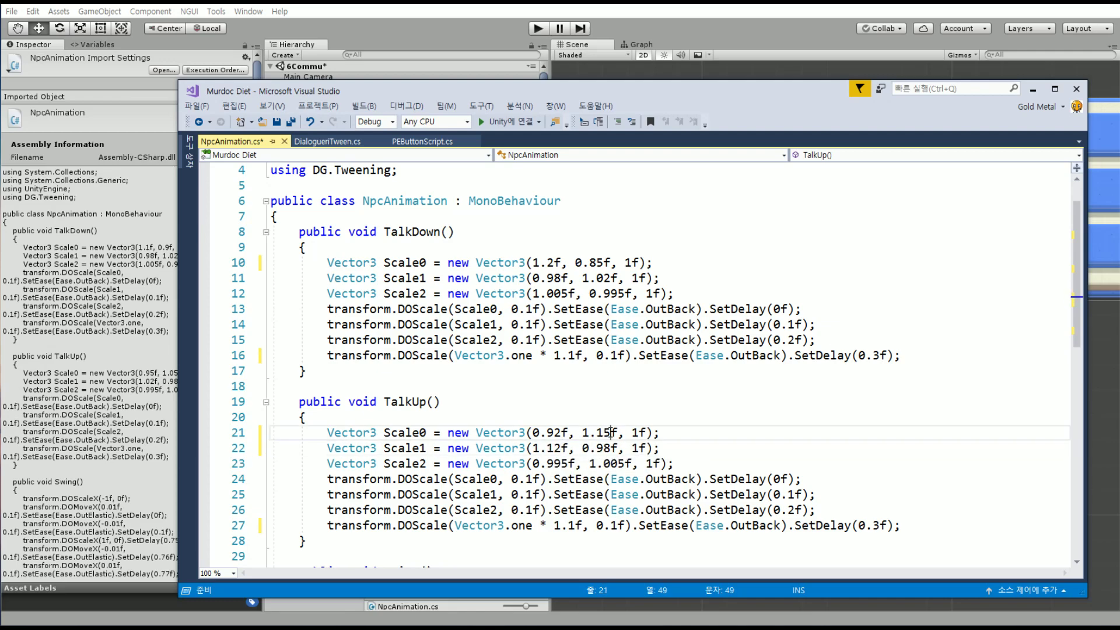
key("BackSpace")
type("6")
left_click(563, 448)
key("BackSpace")
type("3")
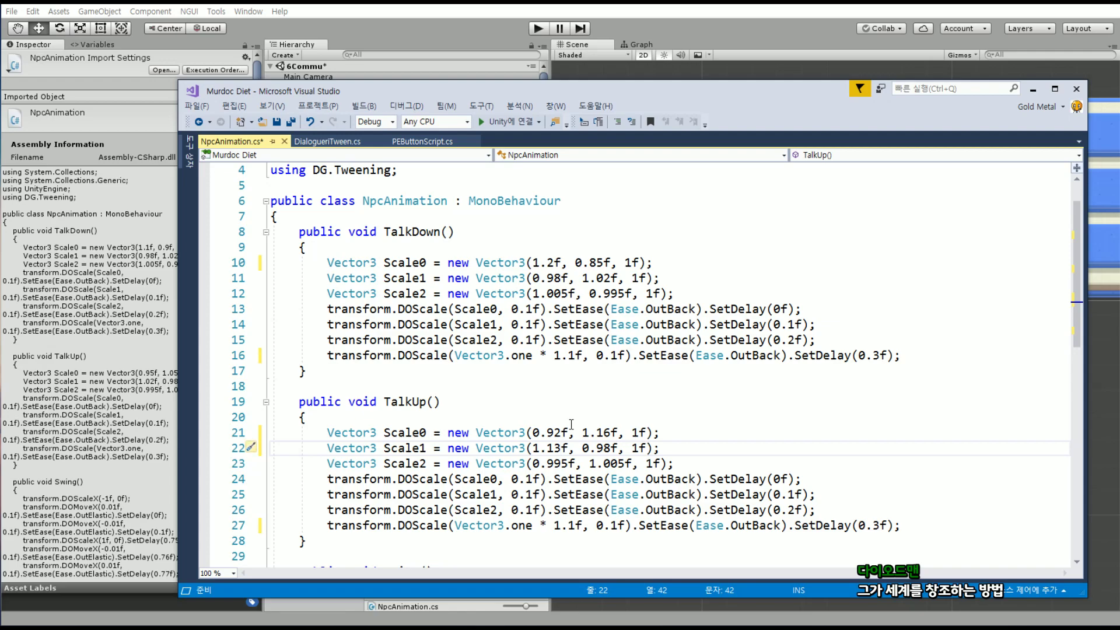
left_click(610, 445)
Change both Scale2 vectors on lines 12 and 23 from 1.005f to 1.095f
left_click(606, 294)
left_click_drag(589, 293, 632, 293)
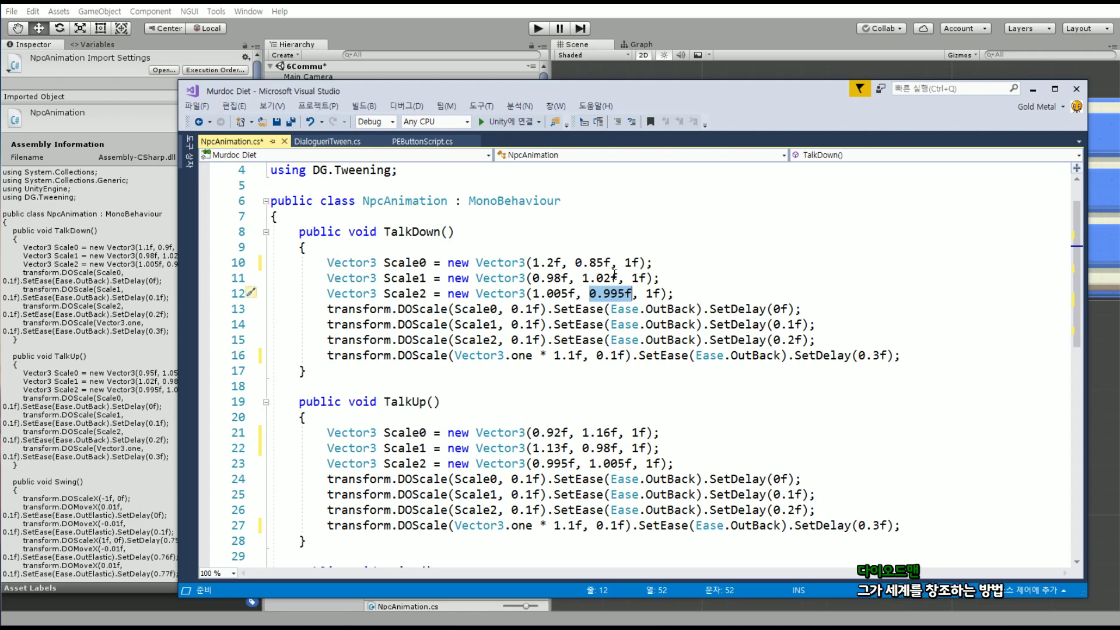
scroll(615, 274, "down", 1)
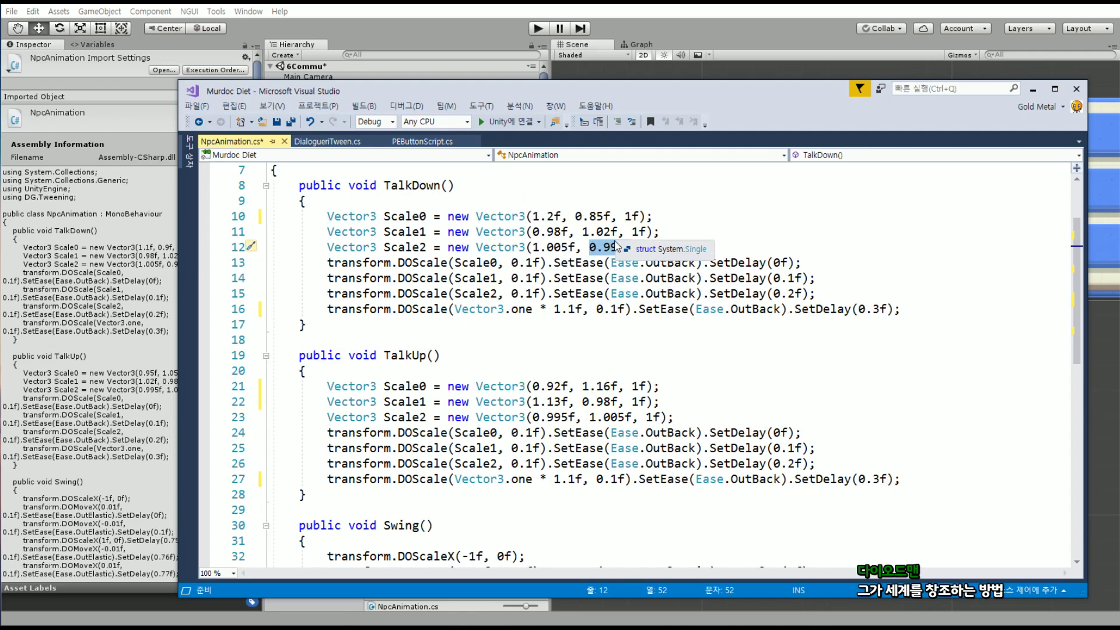
left_click(602, 248)
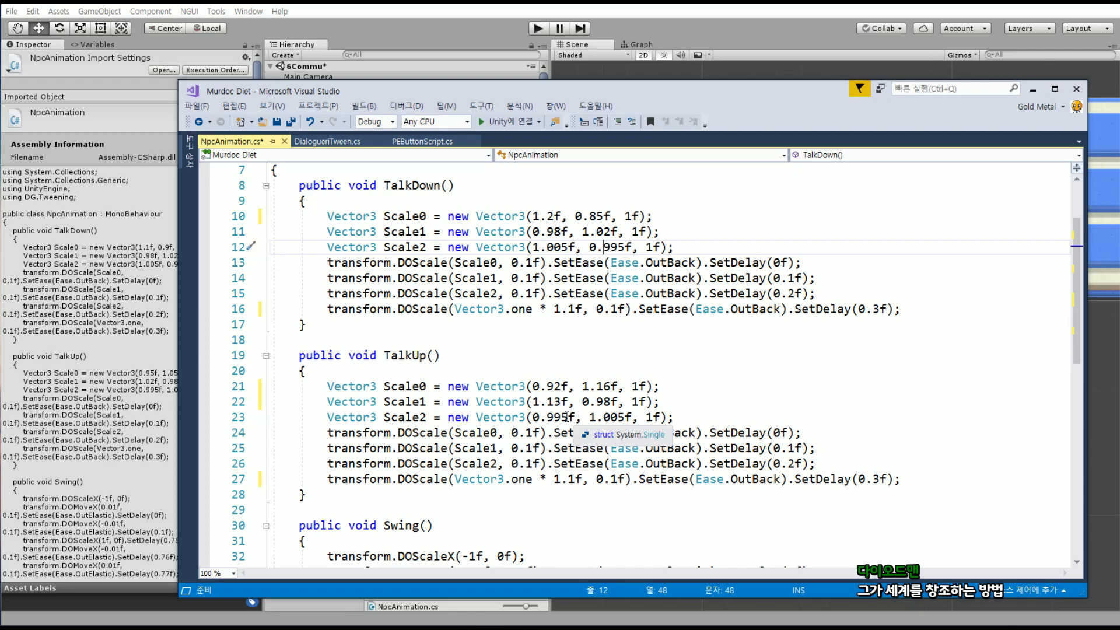
left_click_drag(561, 417, 547, 416)
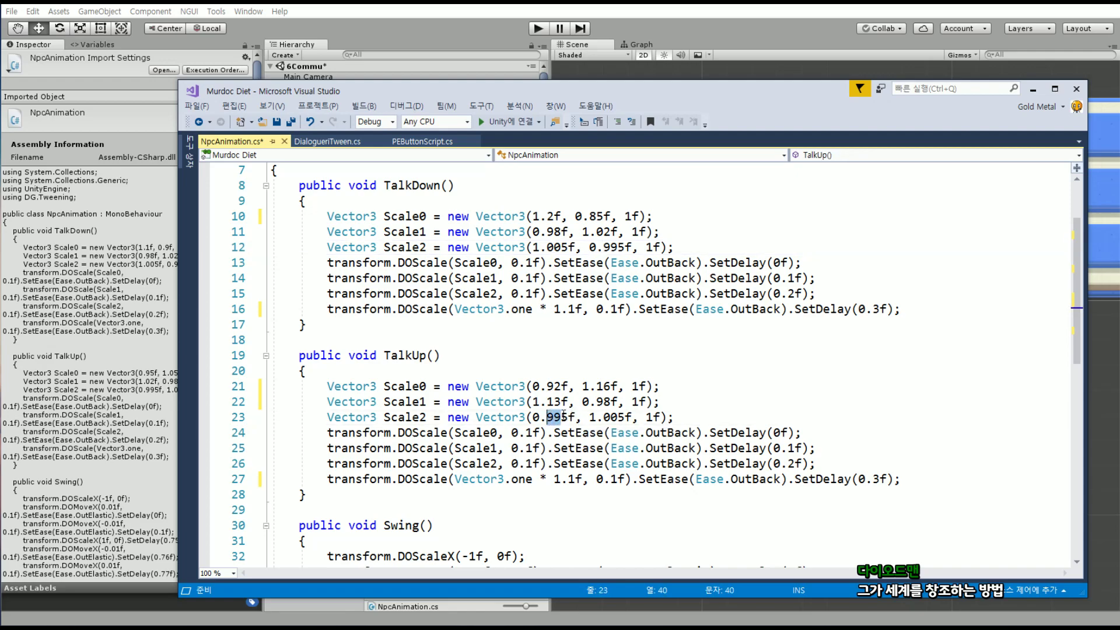
left_click(617, 417)
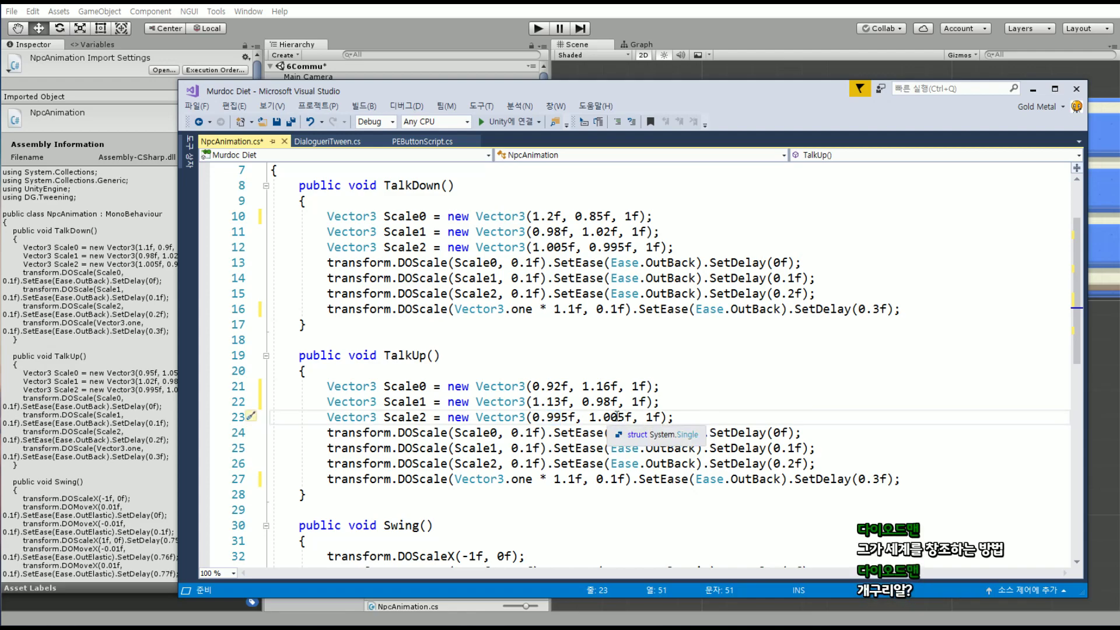
left_click_drag(616, 416, 608, 417)
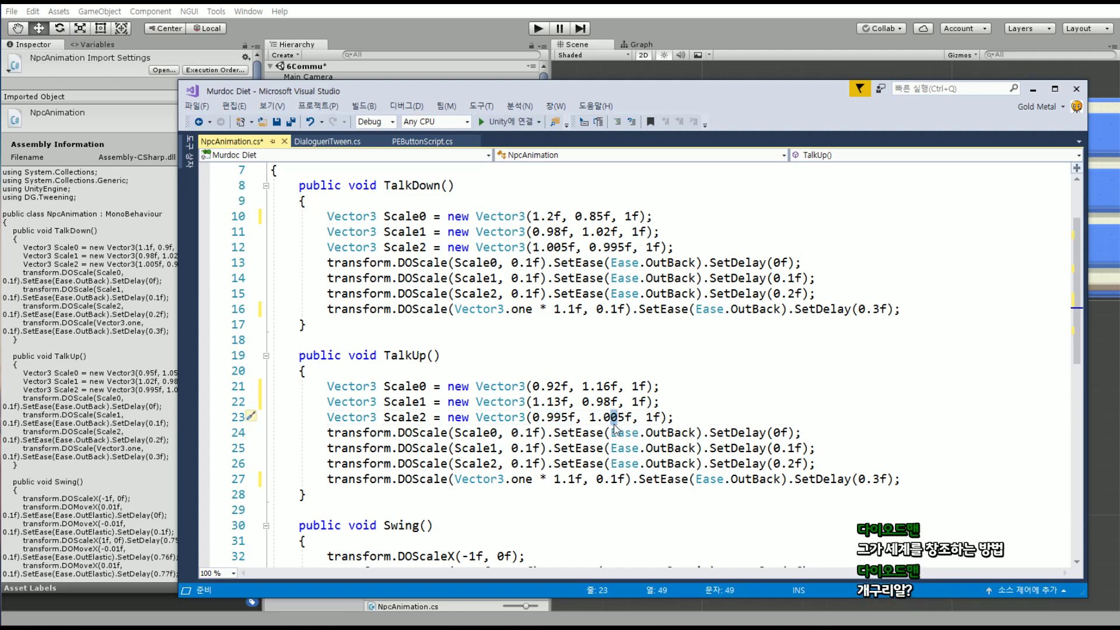
type("9")
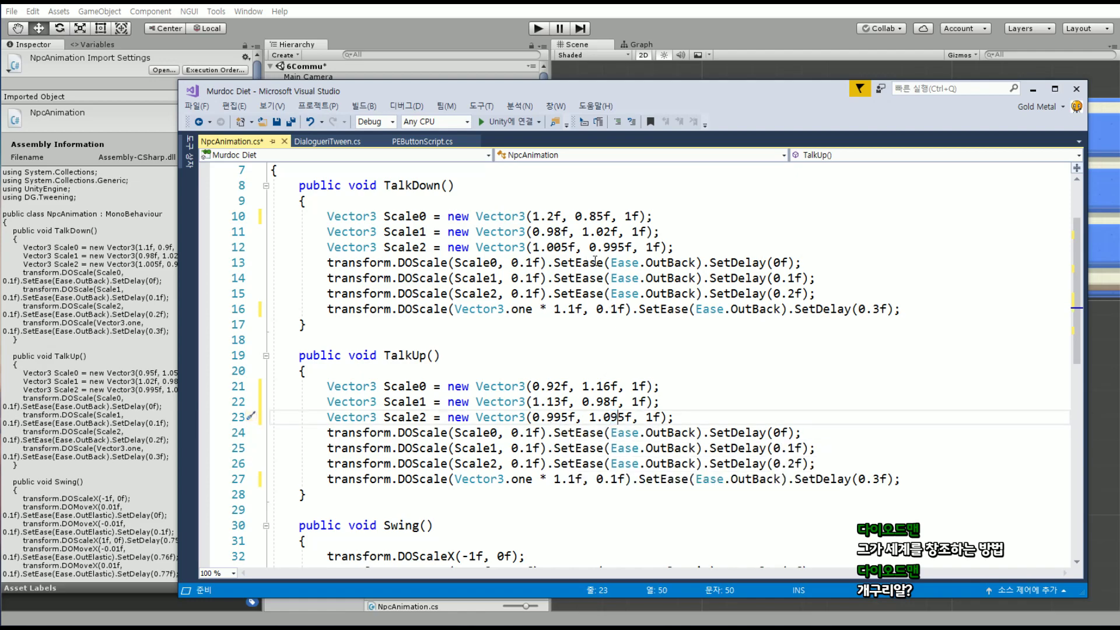
left_click_drag(562, 247, 555, 247)
type("9")
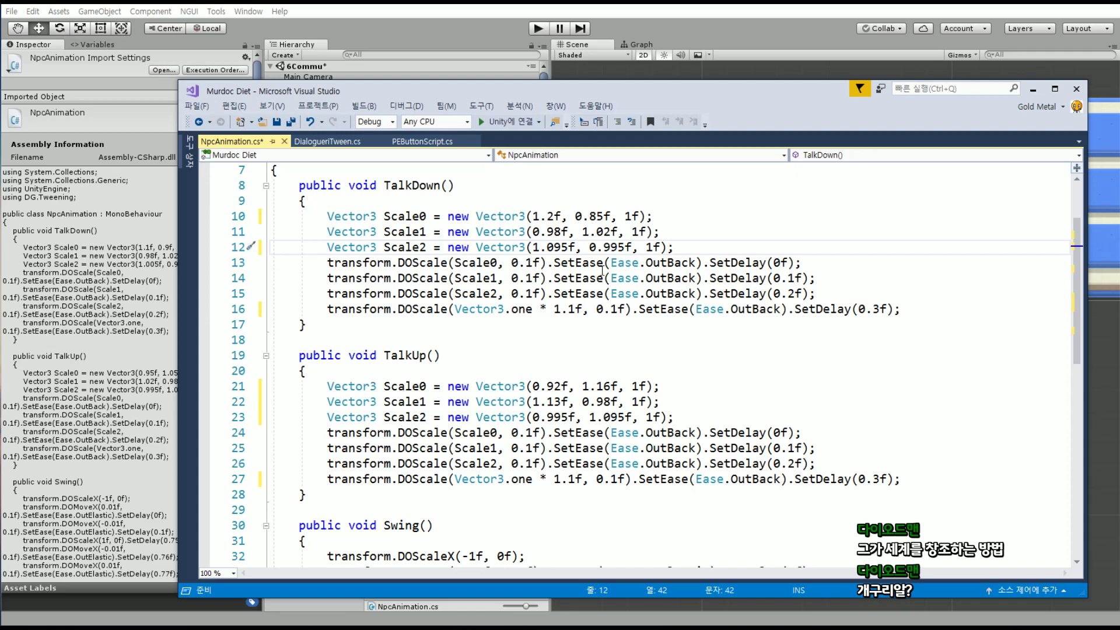
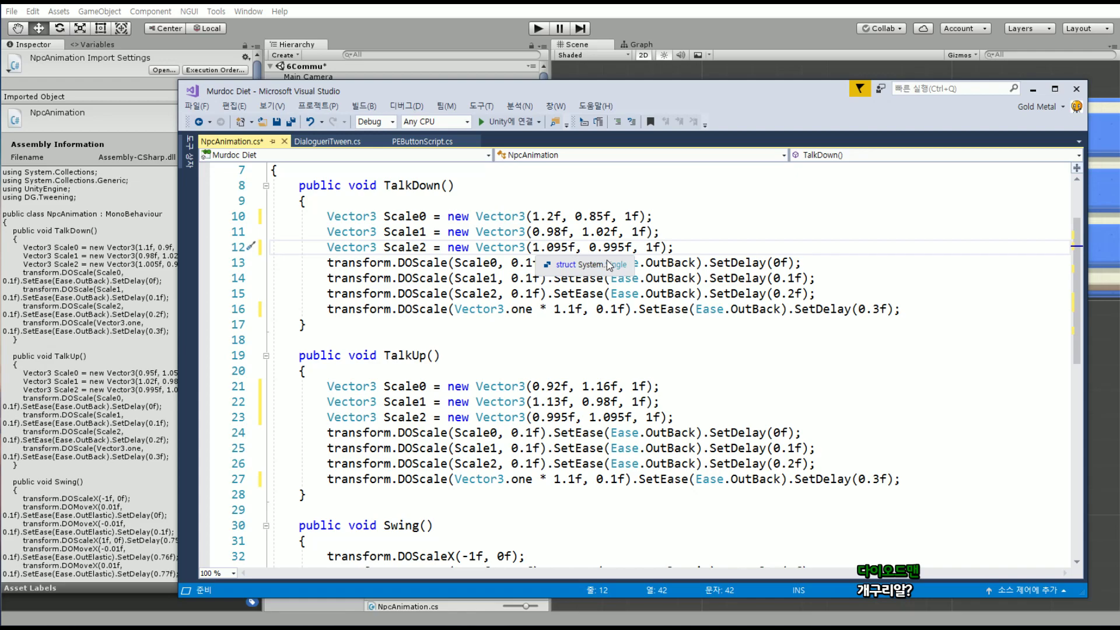
Change TalkDown Scale2's x and TalkUp Scale2's y to 1.105
key("BackSpace")
key("BackSpace")
type("10")
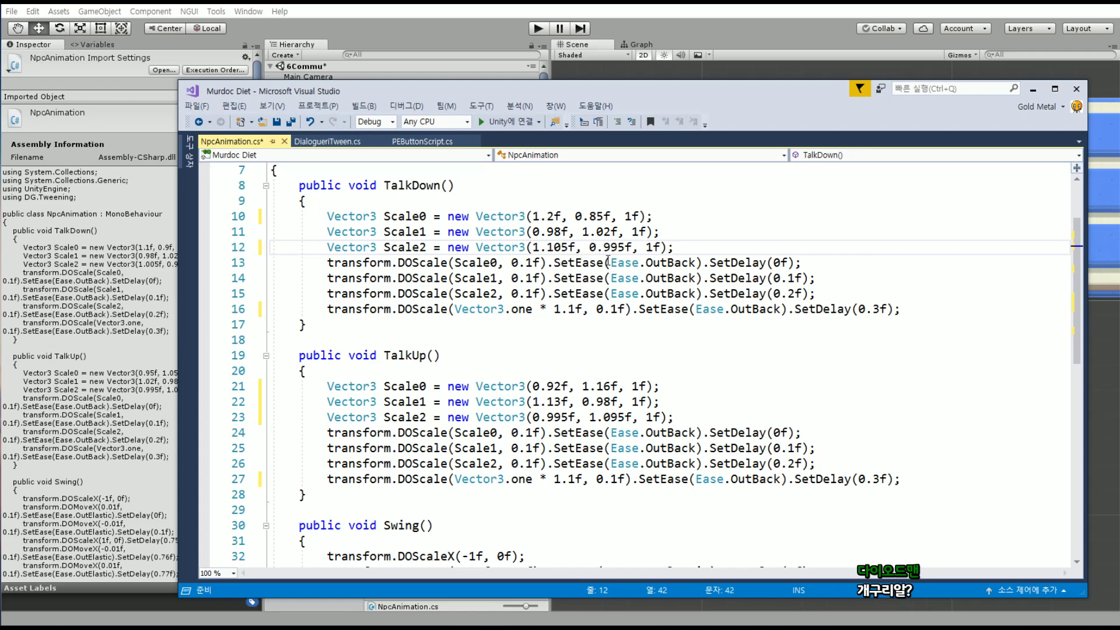
left_click(618, 418)
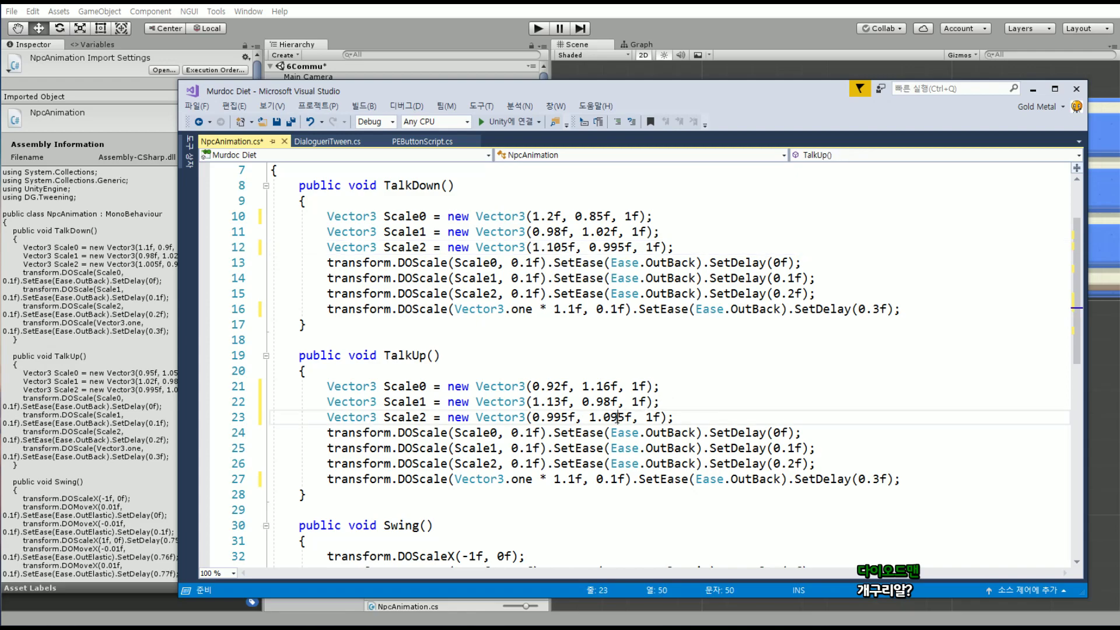
key("BackSpace")
key("BackSpace")
type("10")
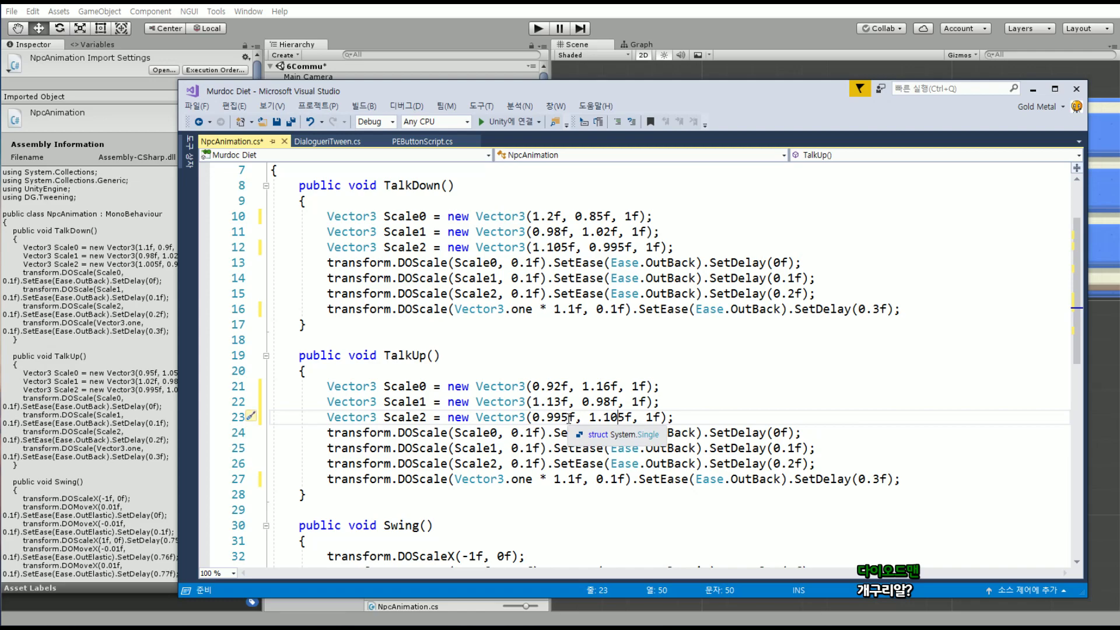
Set TalkUp Scale2's x to 1.095 and copy 1.095 into TalkDown Scale2's y, replacing 0.995
left_click_drag(568, 419, 554, 418)
key("BackSpace")
key("BackSpace")
key("BackSpace")
key("BackSpace")
type("1.")
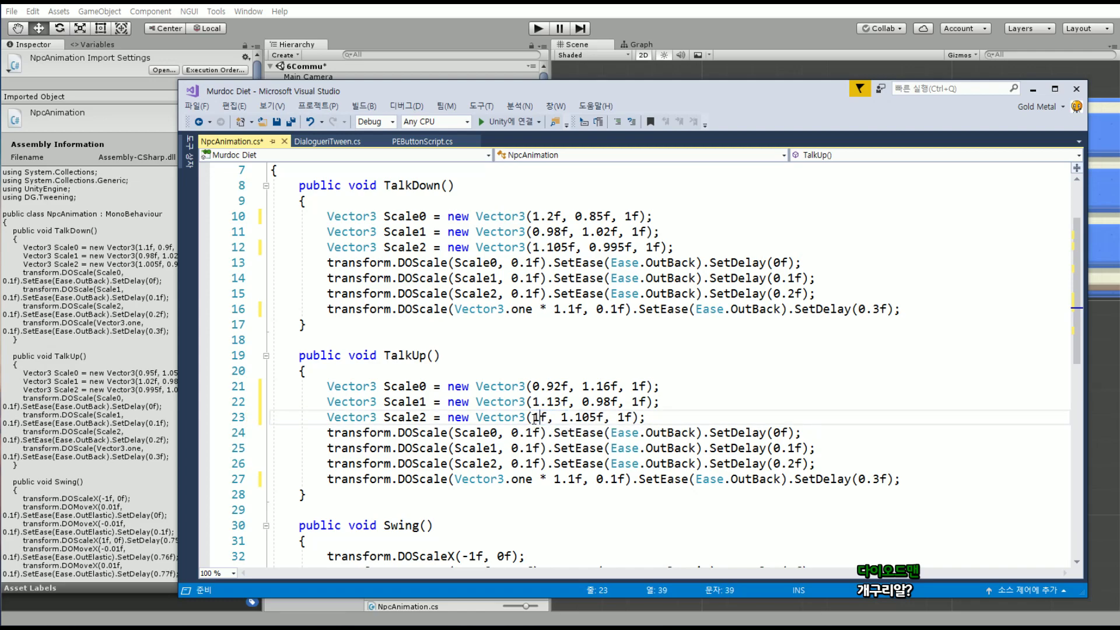
type("09")
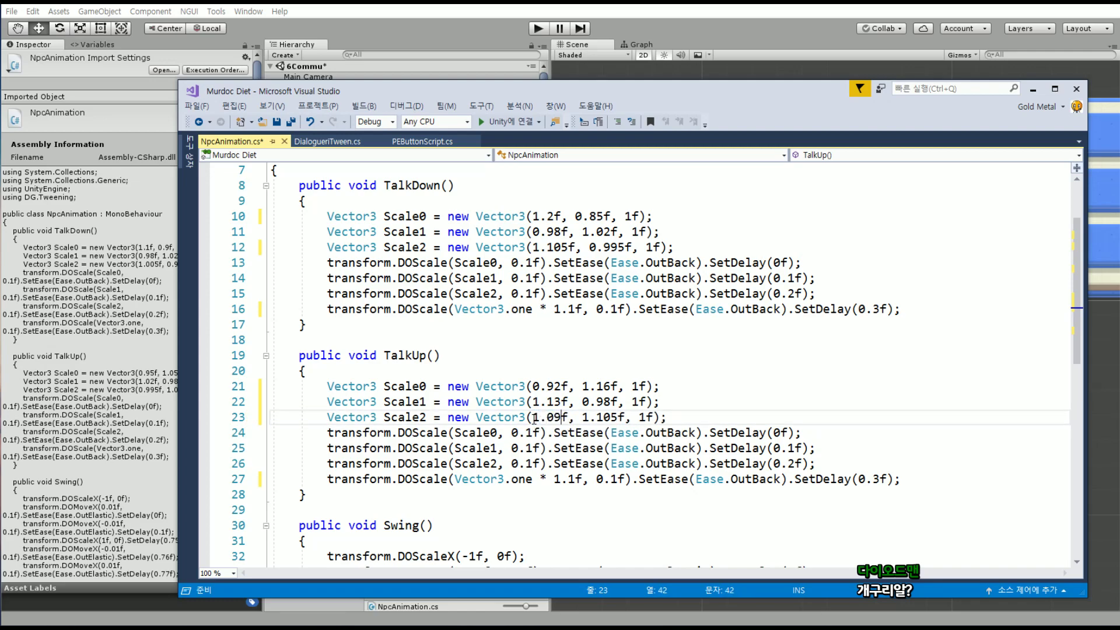
type("56")
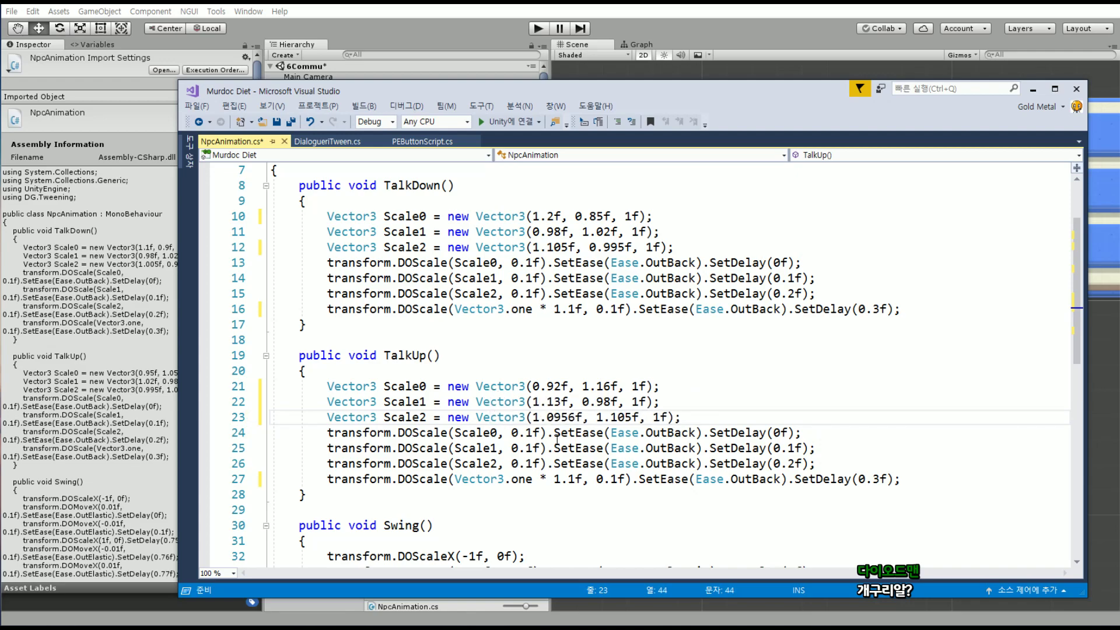
key("BackSpace")
left_click(534, 418, "shift")
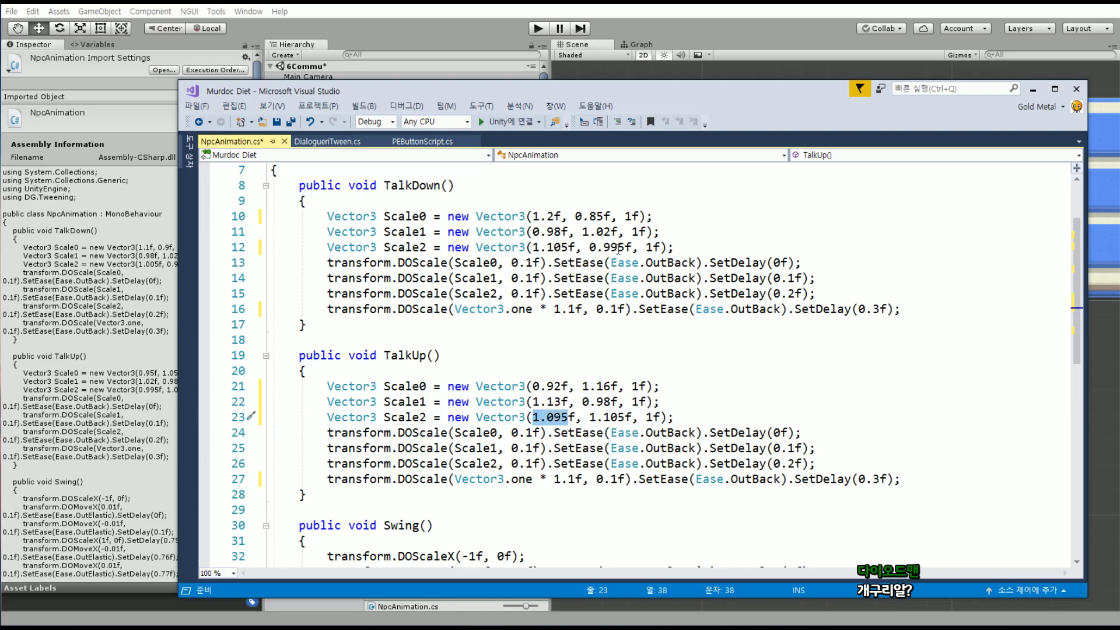
key("ctrl+c")
left_click_drag(588, 247, 623, 247)
key("ctrl+v")
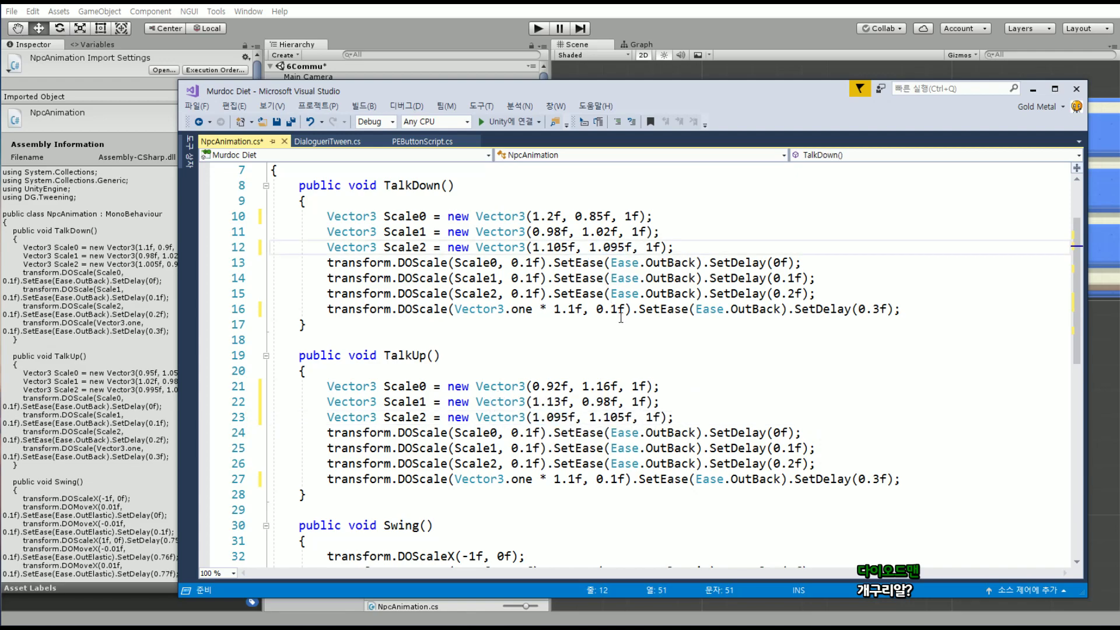
Raise TalkDown Scale1's y value and change TalkUp Scale1's y from 0.98 to 1.08
left_click(604, 233)
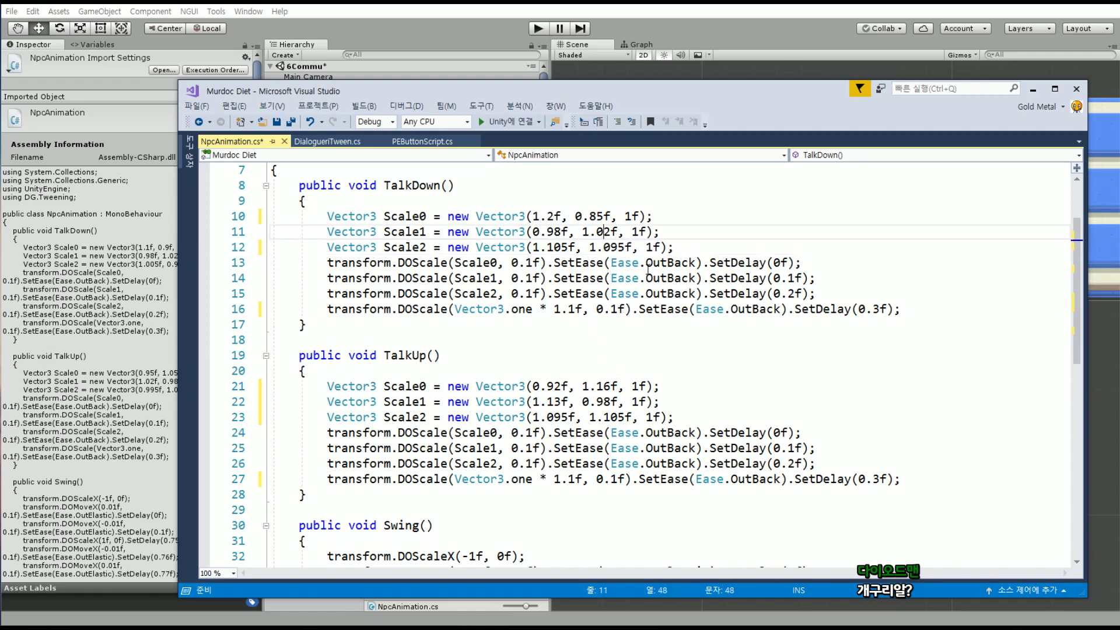
key("BackSpace")
type("13")
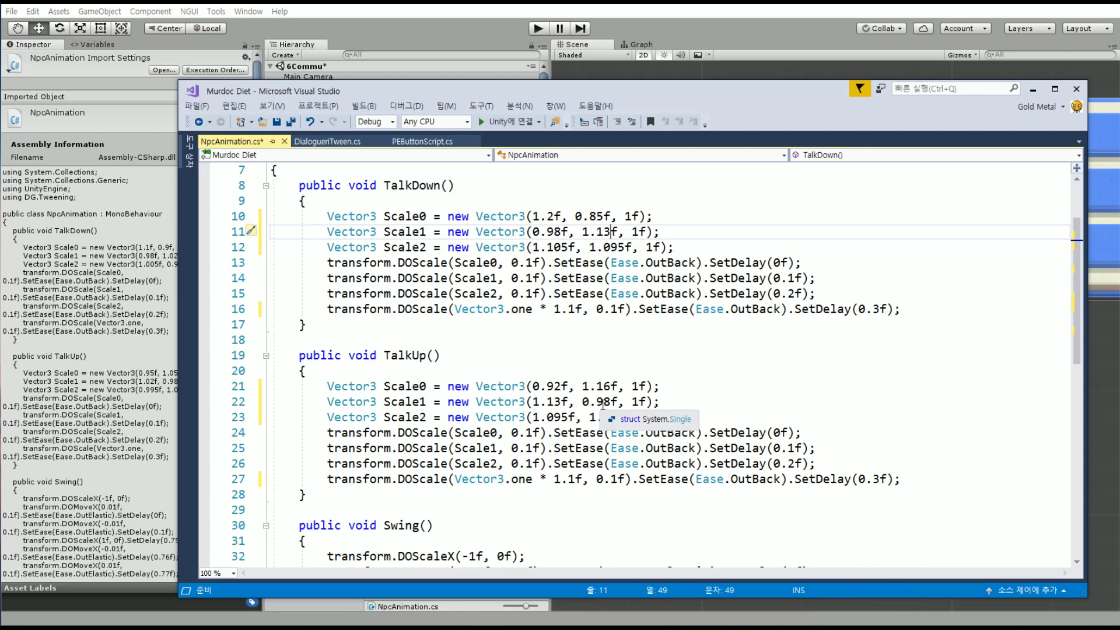
left_click(592, 402)
key("BackSpace")
type("1")
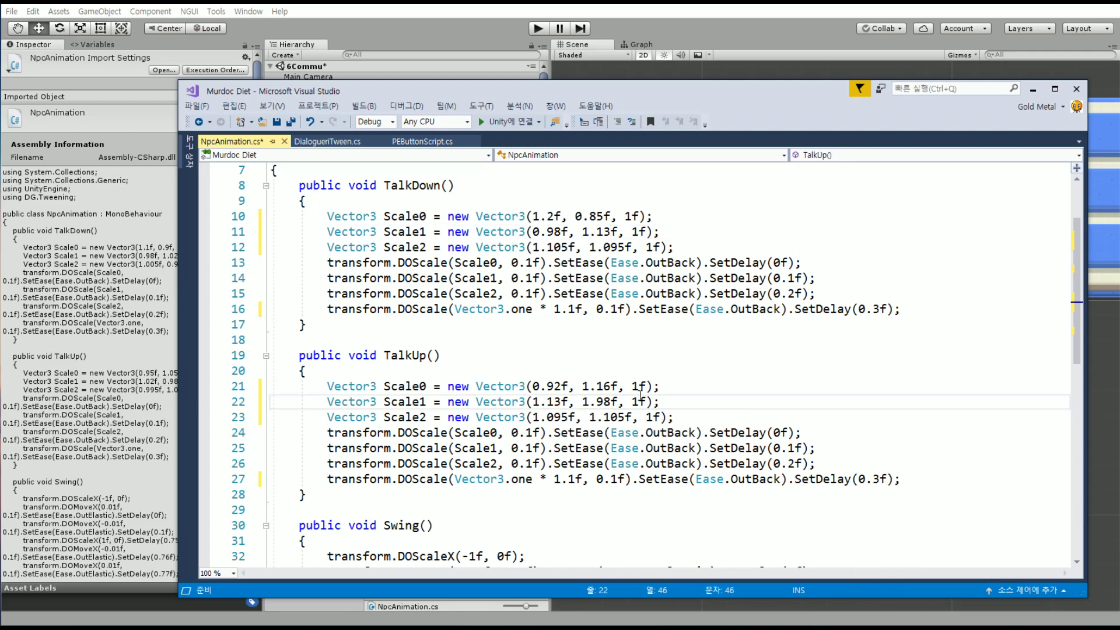
key("Right")
key("Right")
key("BackSpace")
type("0")
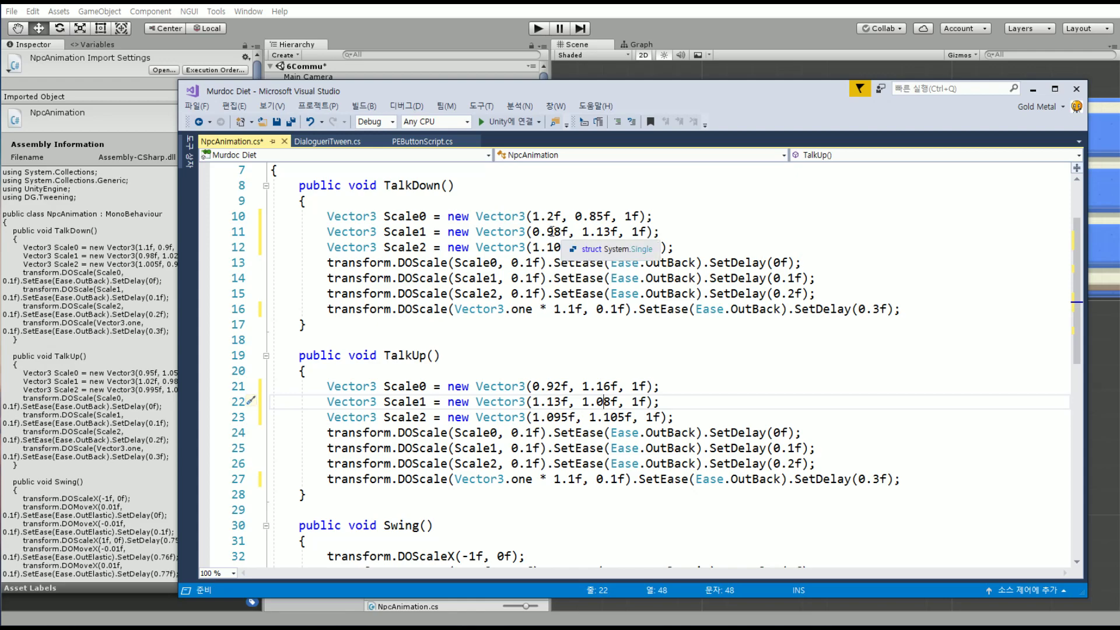
Change TalkDown Scale1's x from 0.98 to 1.08 and save NpcAnimation.cs
left_click(547, 232)
key("Left")
key("Left")
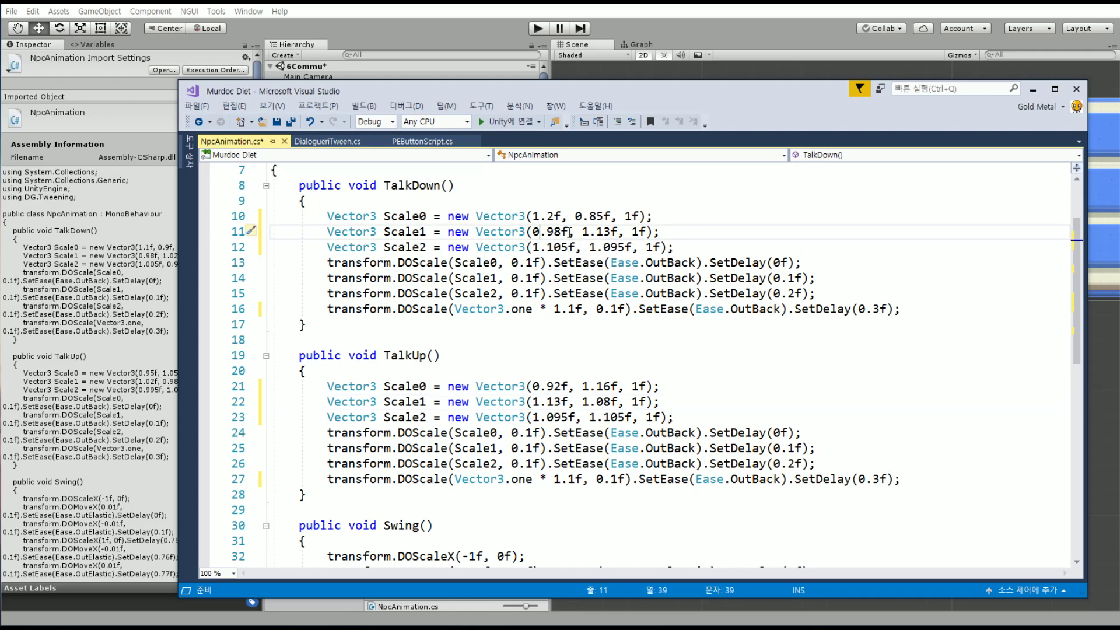
key("Delete")
key("Delete")
type("1.")
key("BackSpace")
type("0")
key("ctrl+s")
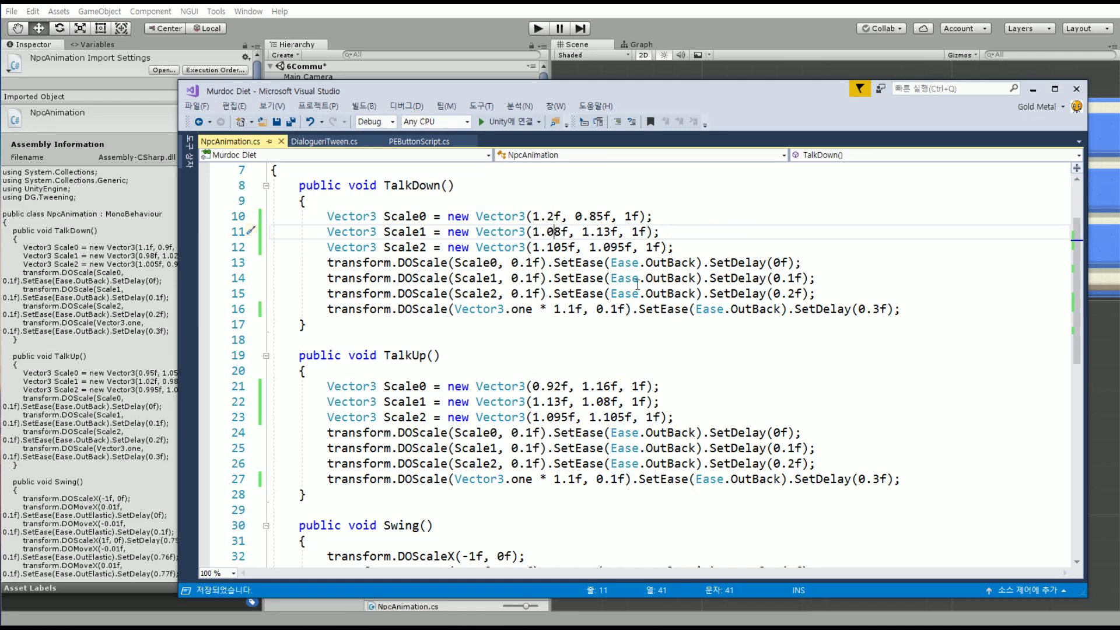
Return to Unity, pan the Scene view to the town background, and open the Game view with Ctrl+2
left_click(1033, 89)
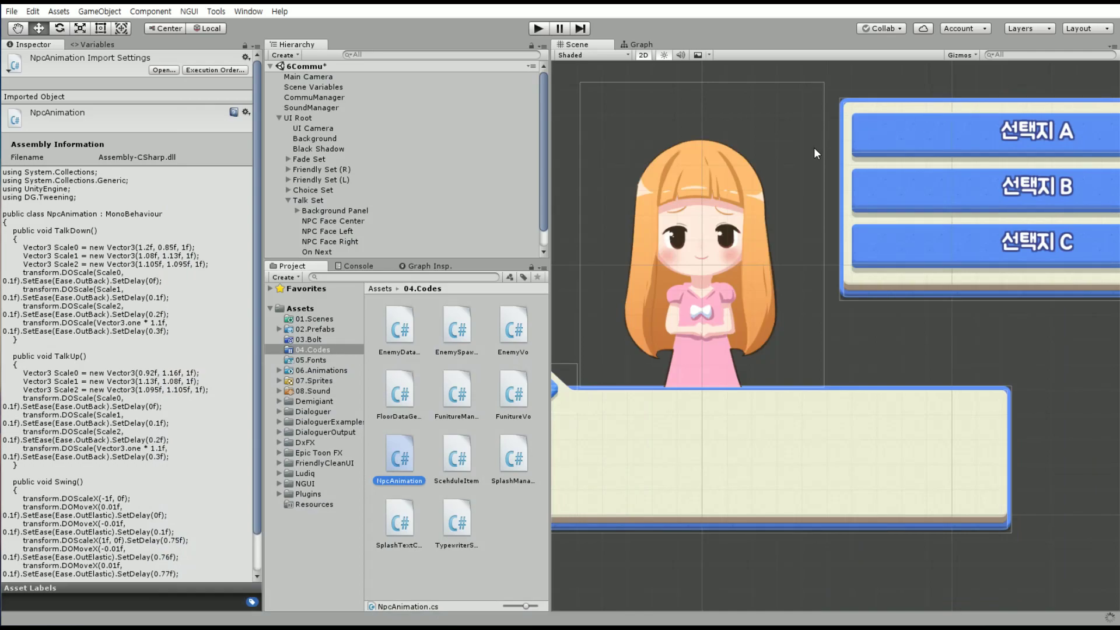
scroll(773, 219, "down", 3)
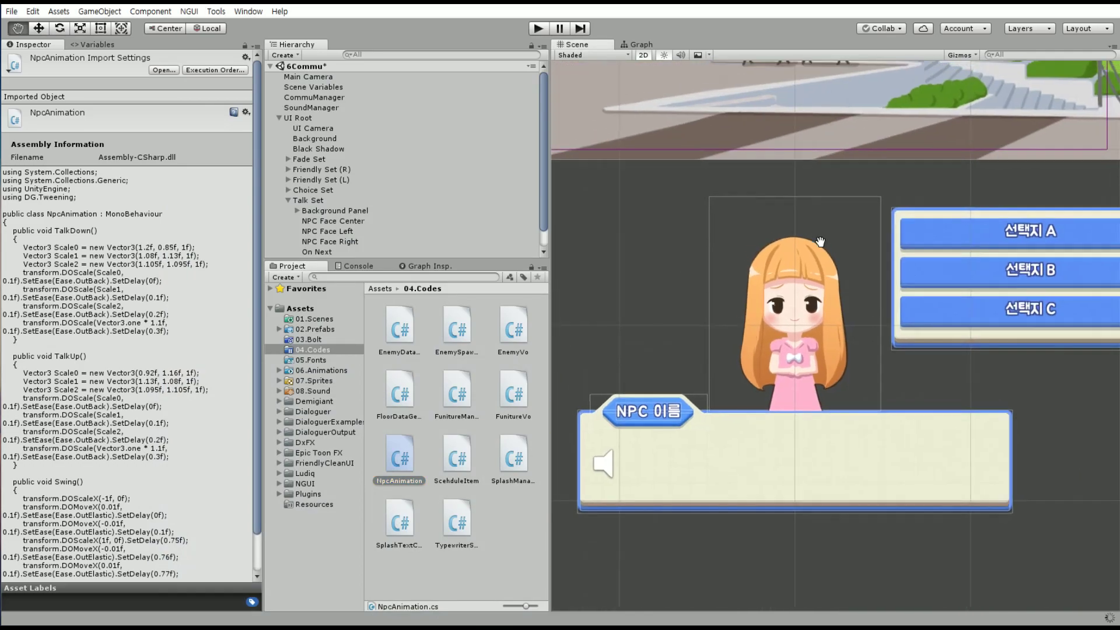
mouse_move(831, 260)
middle_mouse_down()
mouse_move(834, 356)
mouse_move(777, 397)
mouse_move(783, 368)
mouse_move(786, 406)
middle_mouse_up()
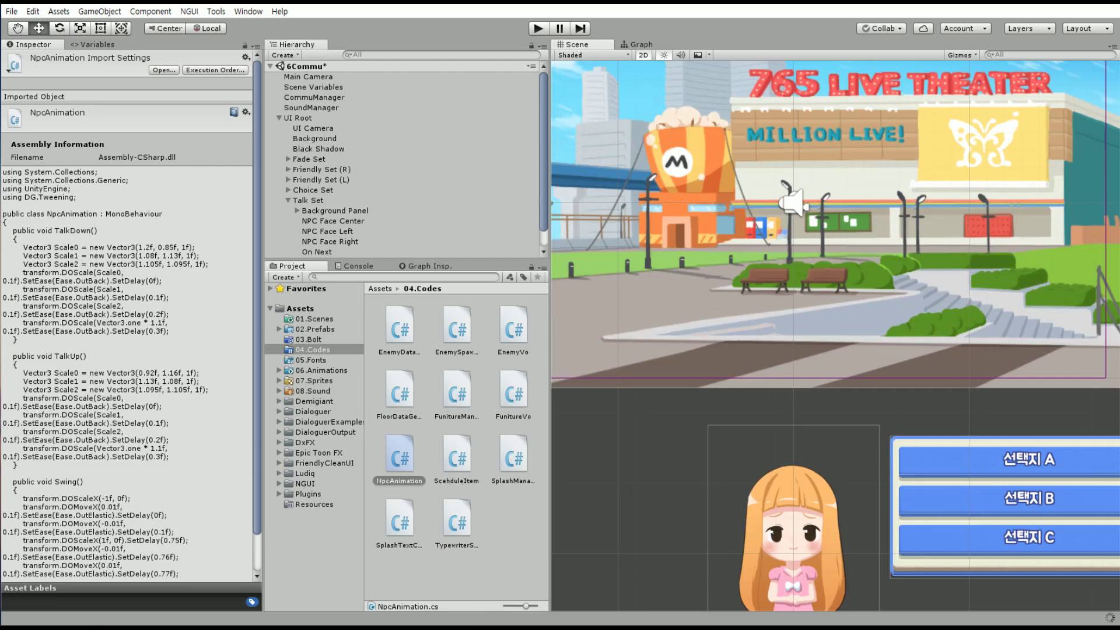
key("ctrl+2")
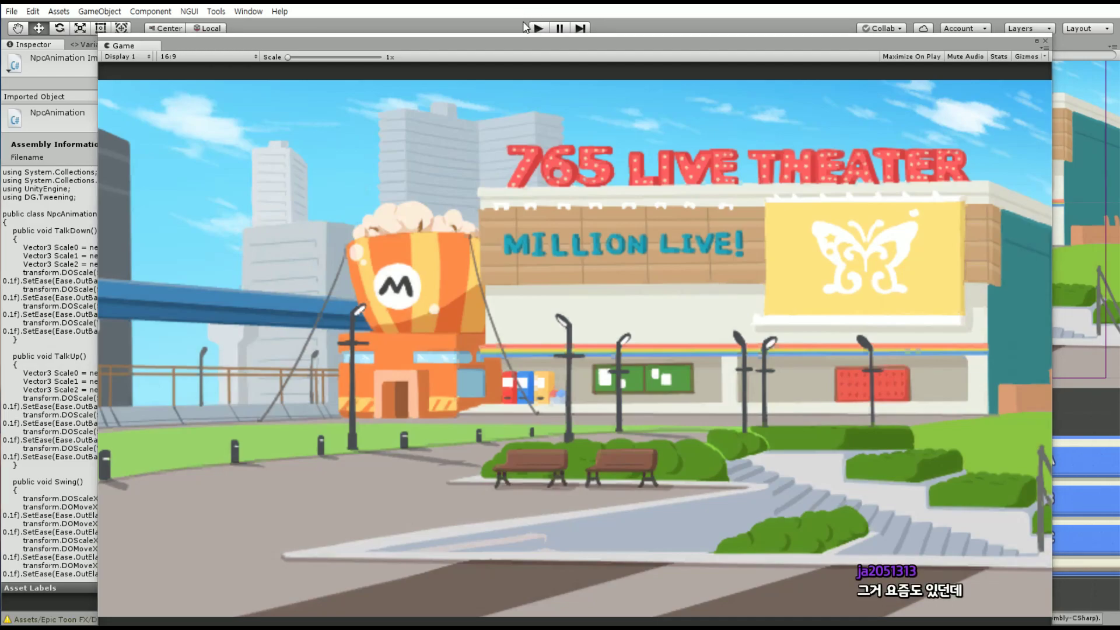
Play the scene and advance the dialogue past the girl's and uncle's lines to the boy's angry line
left_click(538, 28)
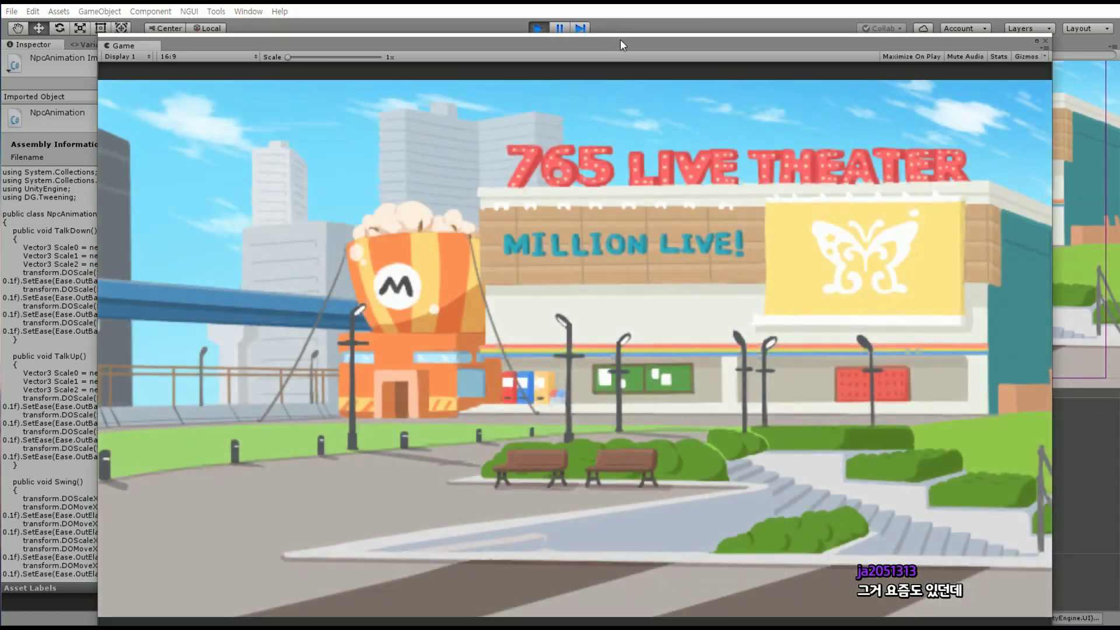
mouse_move(620, 40)
left_mouse_down()
mouse_move(629, 22)
mouse_move(620, 26)
left_mouse_up()
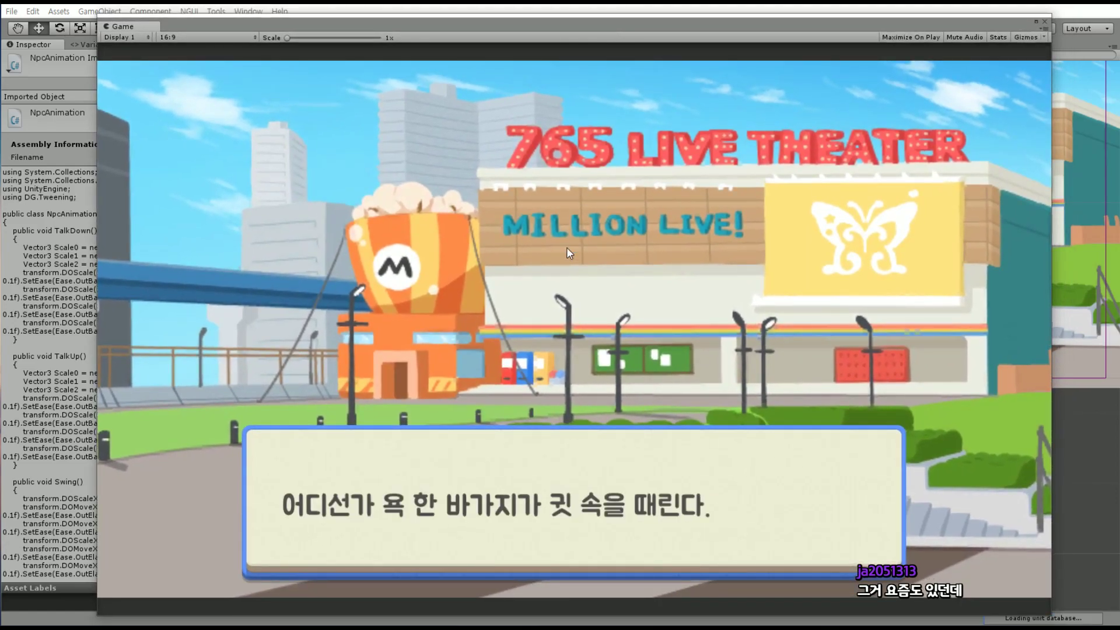
left_click(519, 472)
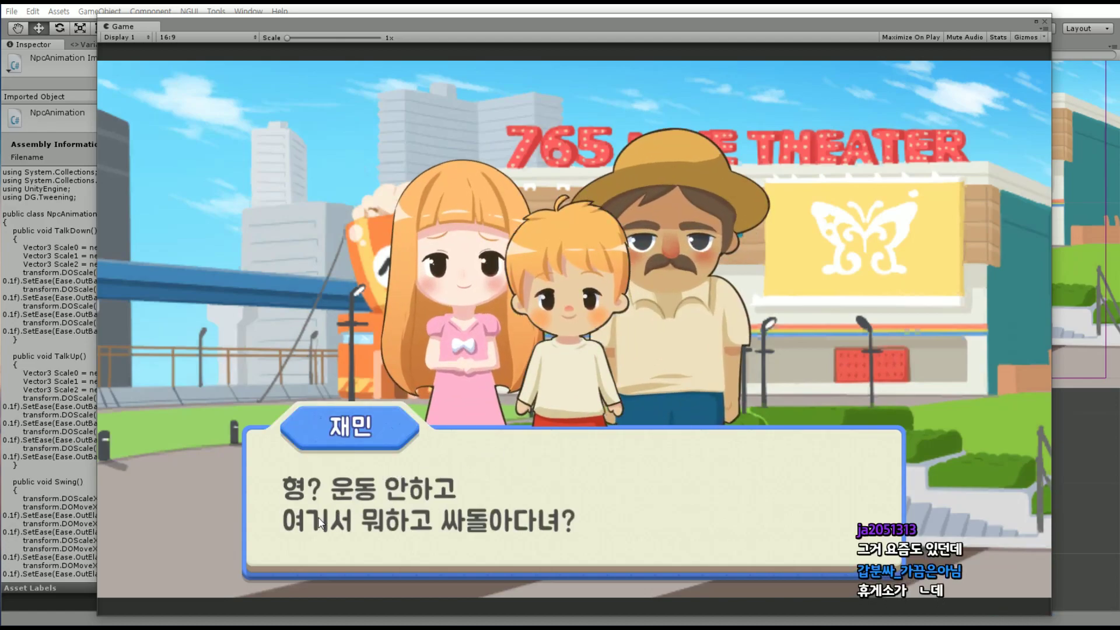
left_click(510, 522)
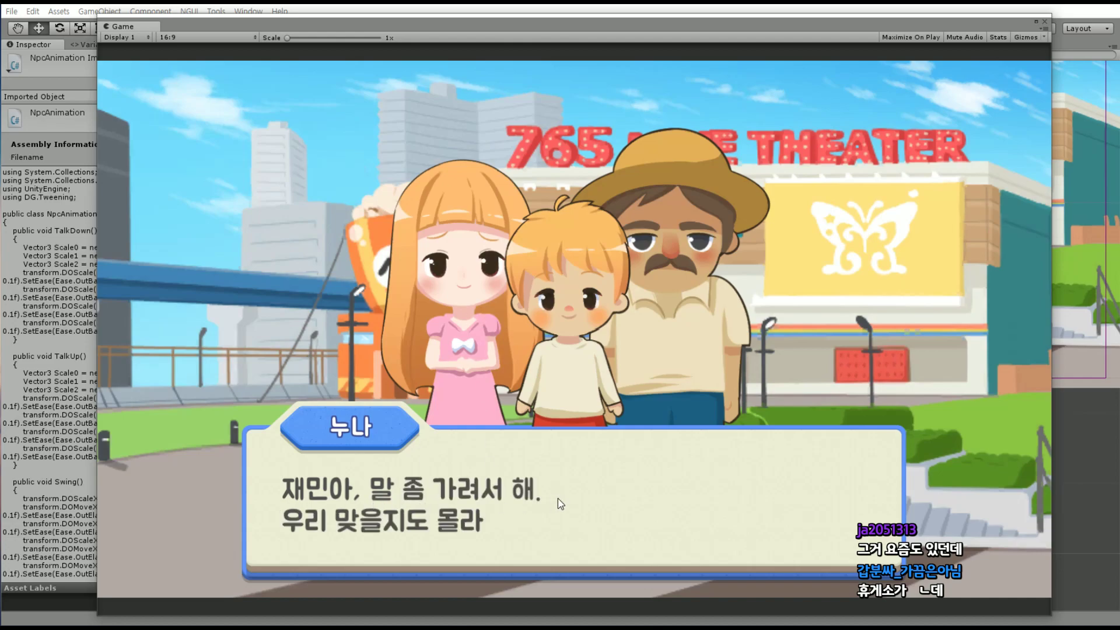
left_click(593, 495)
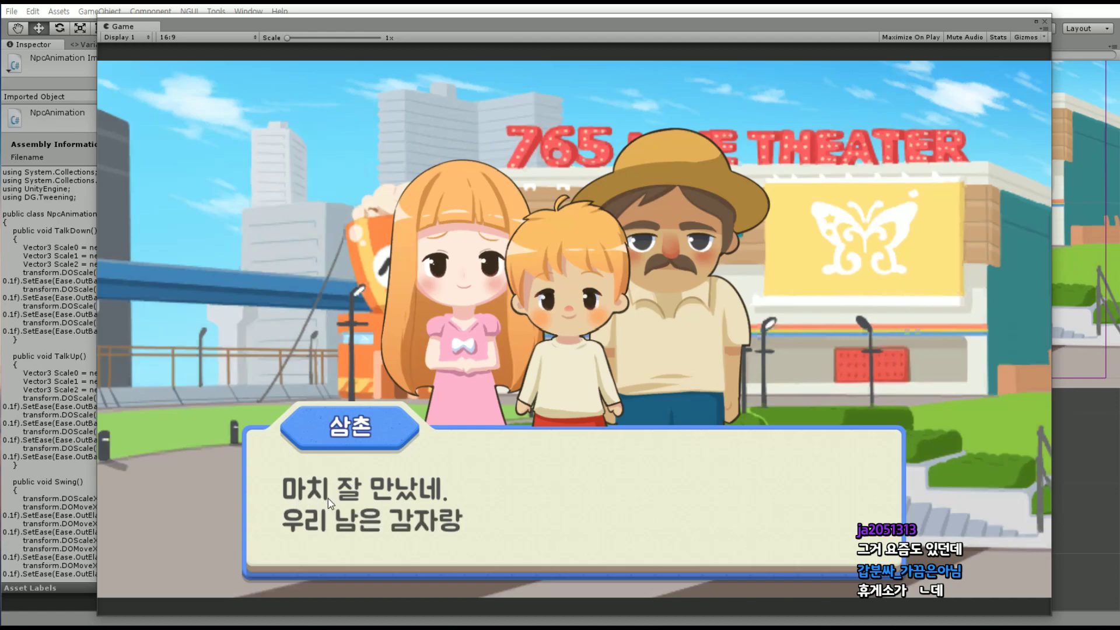
left_click(439, 520)
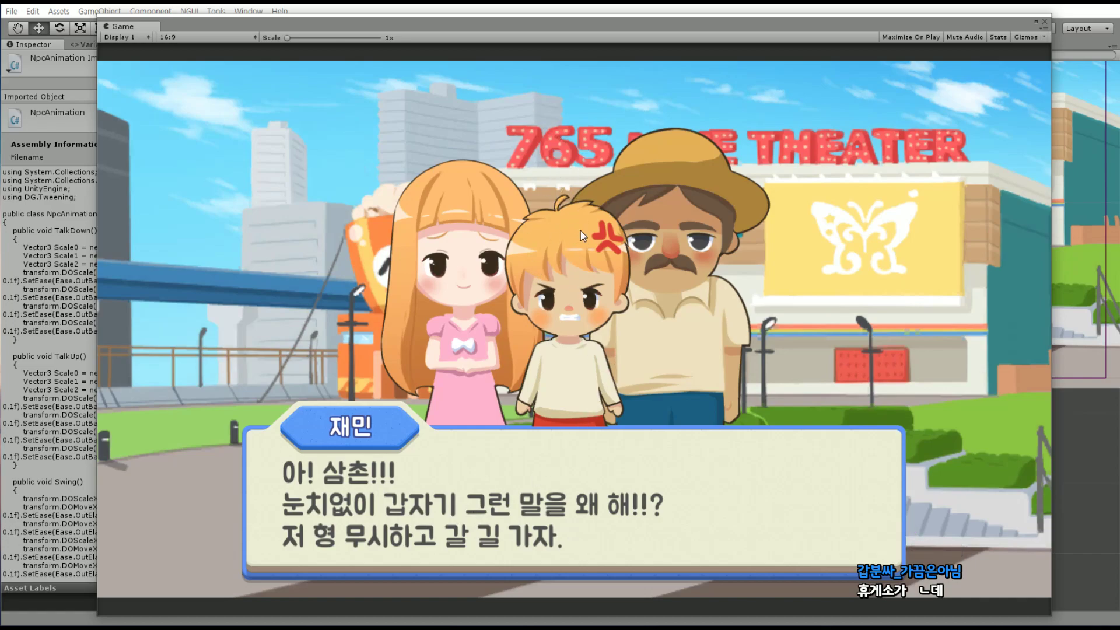
left_click_drag(584, 30, 602, 31)
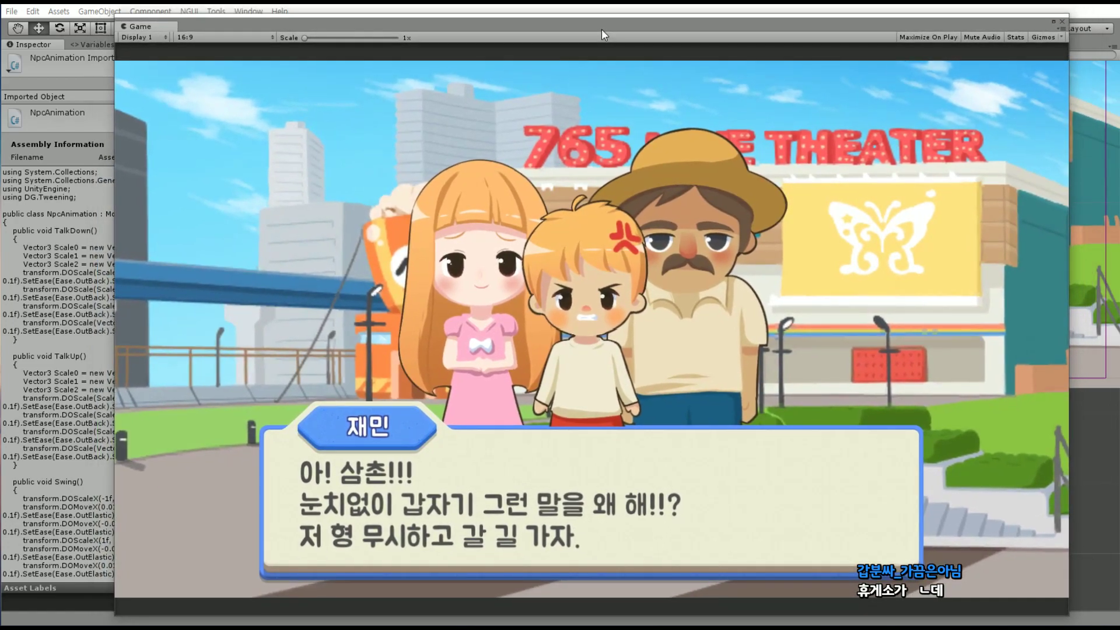
left_click_drag(601, 31, 597, 31)
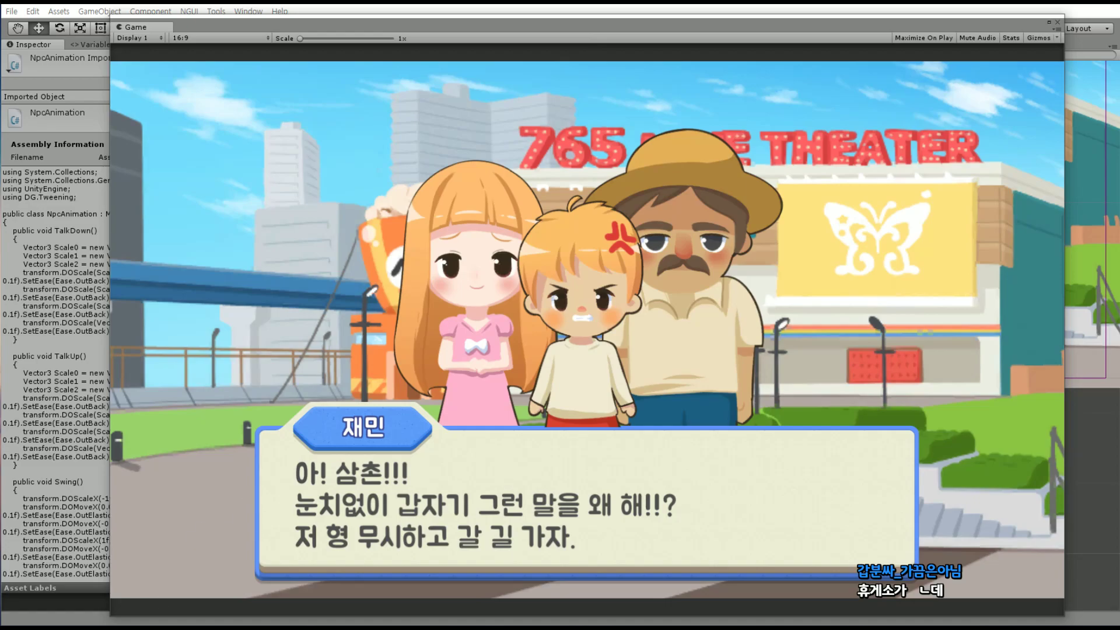
Change TalkDown Scale0's y from 0.85 to 0.95, save NpcAnimation.cs, and return to Unity
mouse_move(129, 628)
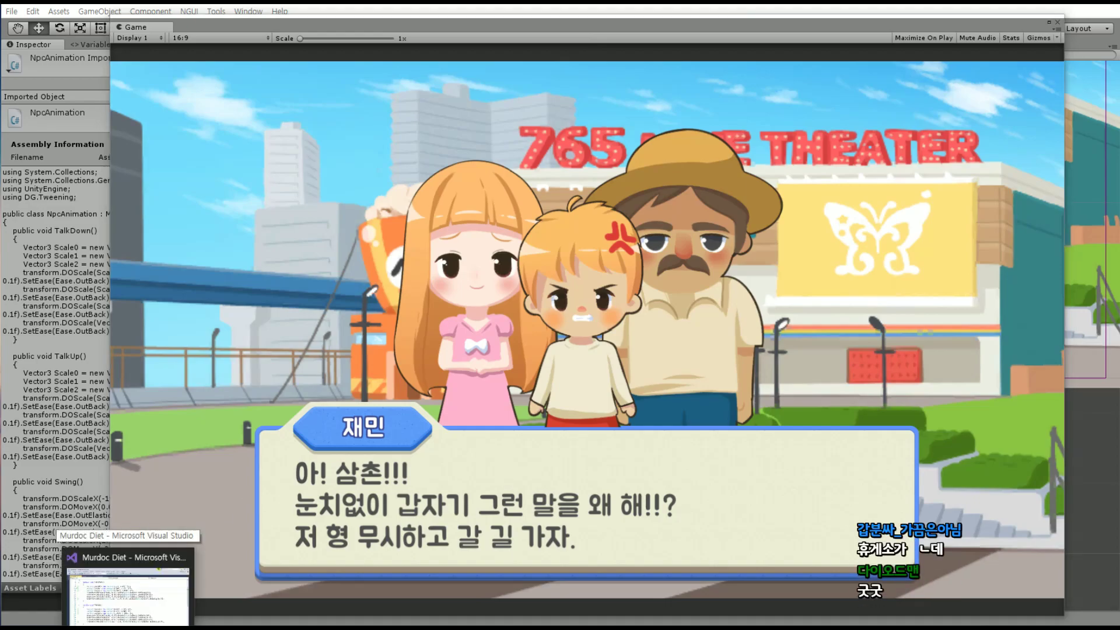
left_click(129, 595)
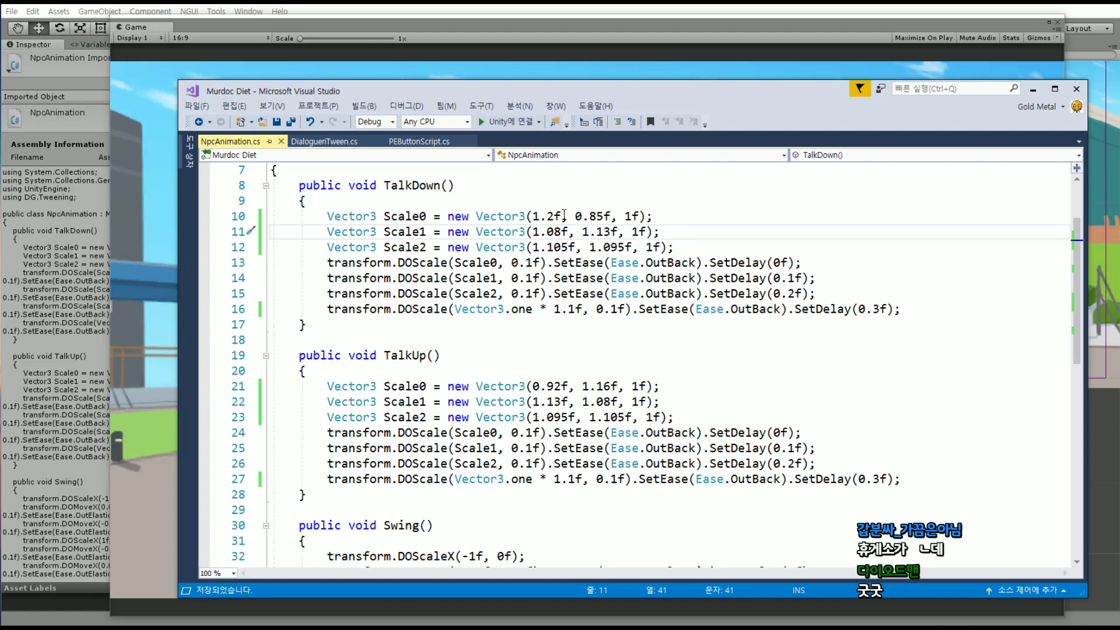
left_click(581, 217)
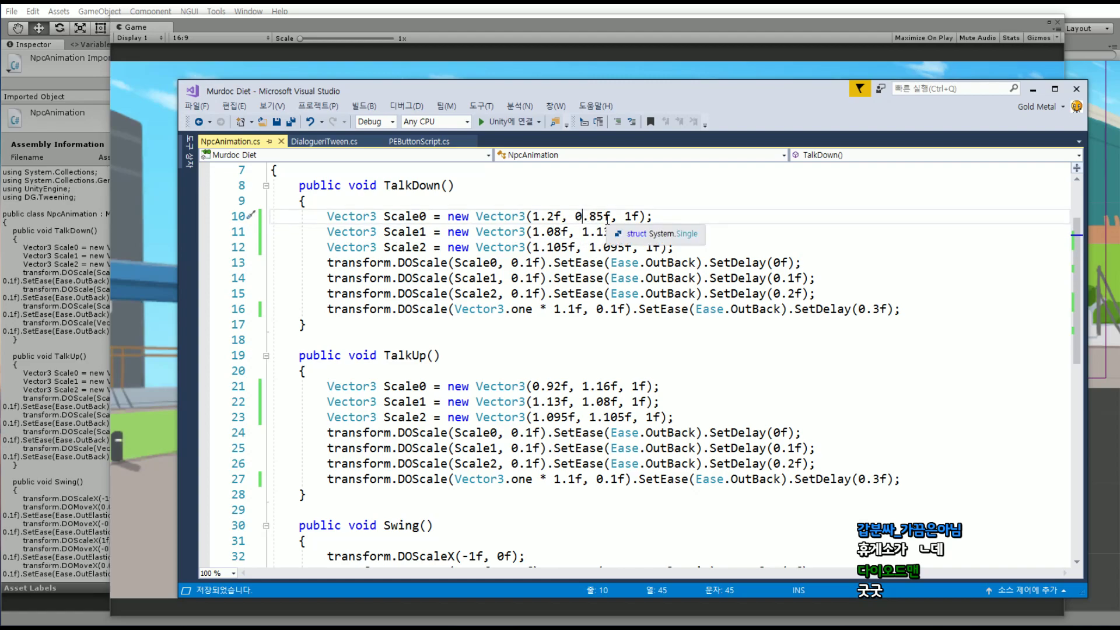
key("Right")
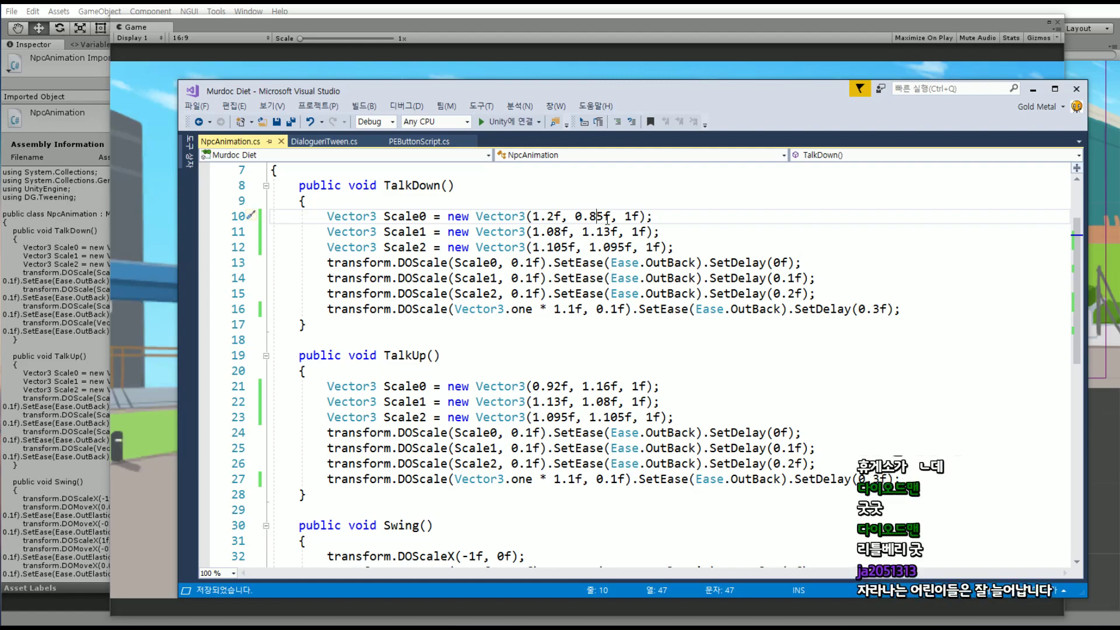
key("BackSpace")
type("9")
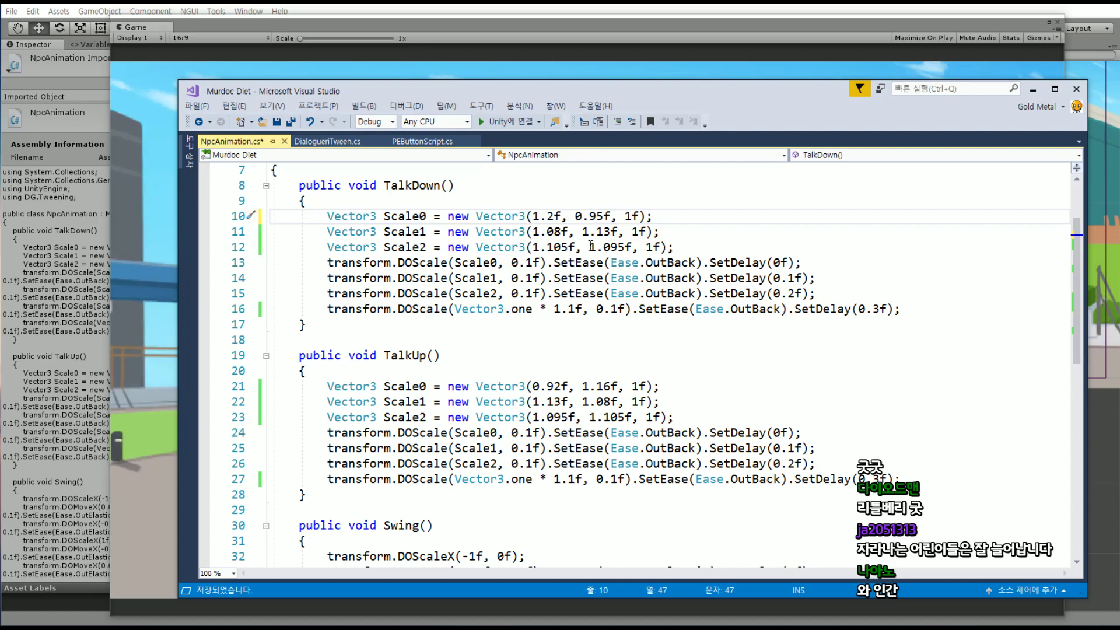
key("ctrl+s")
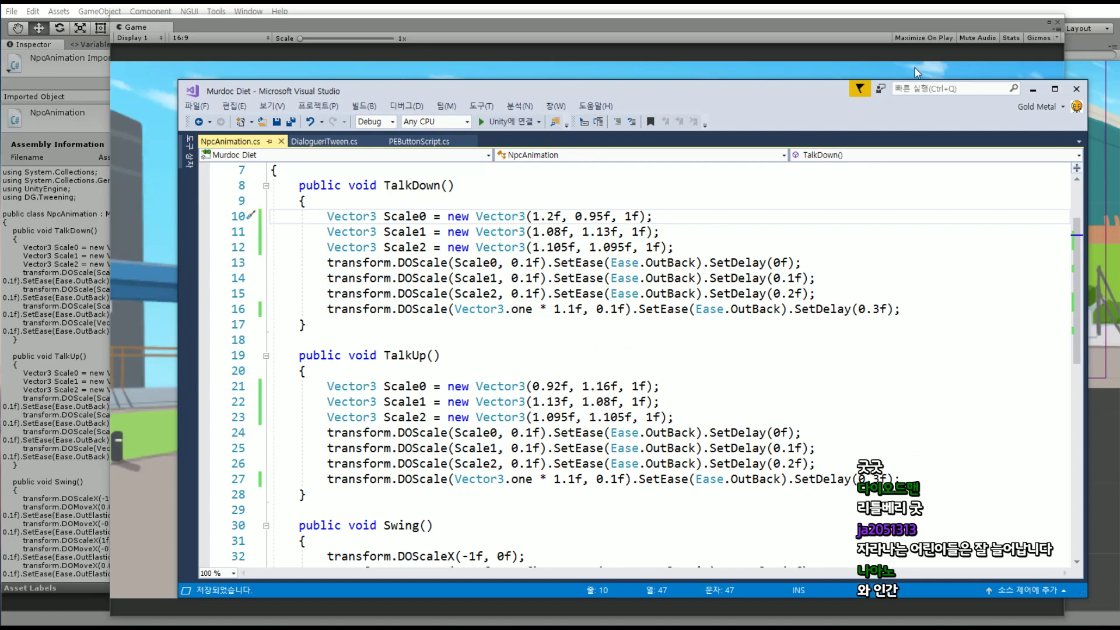
left_click(1032, 89)
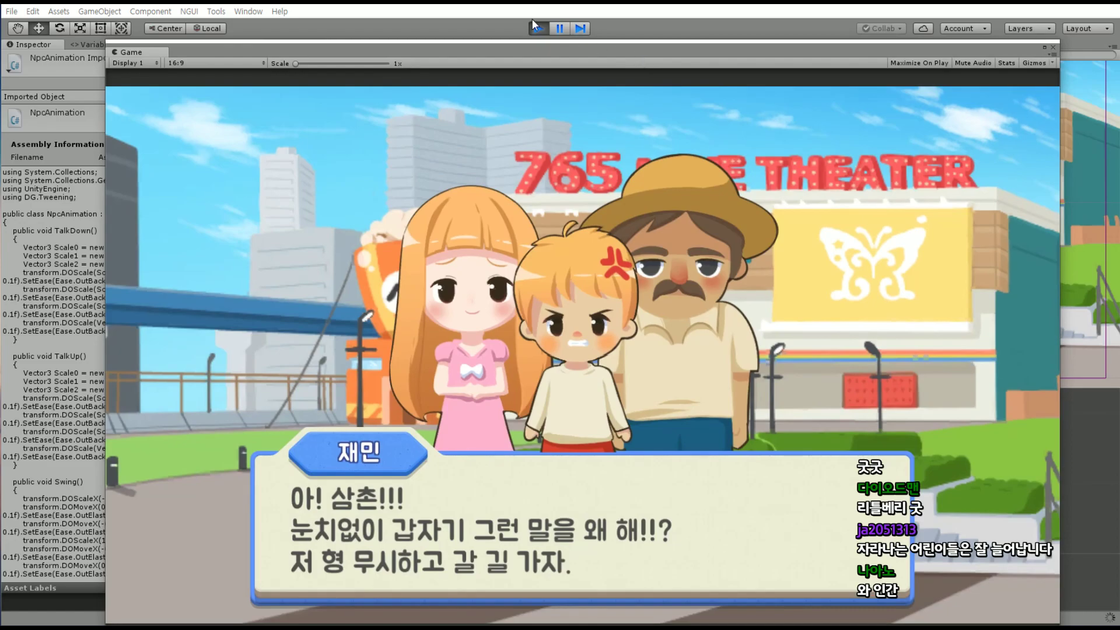
Restart Play mode and click through the sister's and uncle's lines to the boy's angry line
left_click(538, 28)
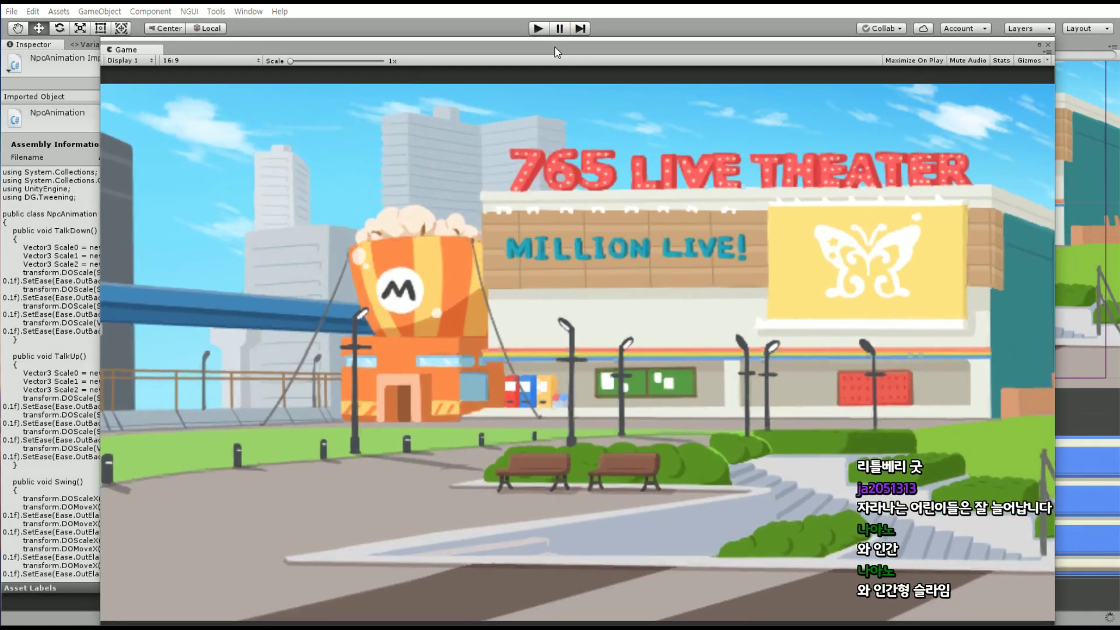
left_click_drag(557, 53, 556, 39)
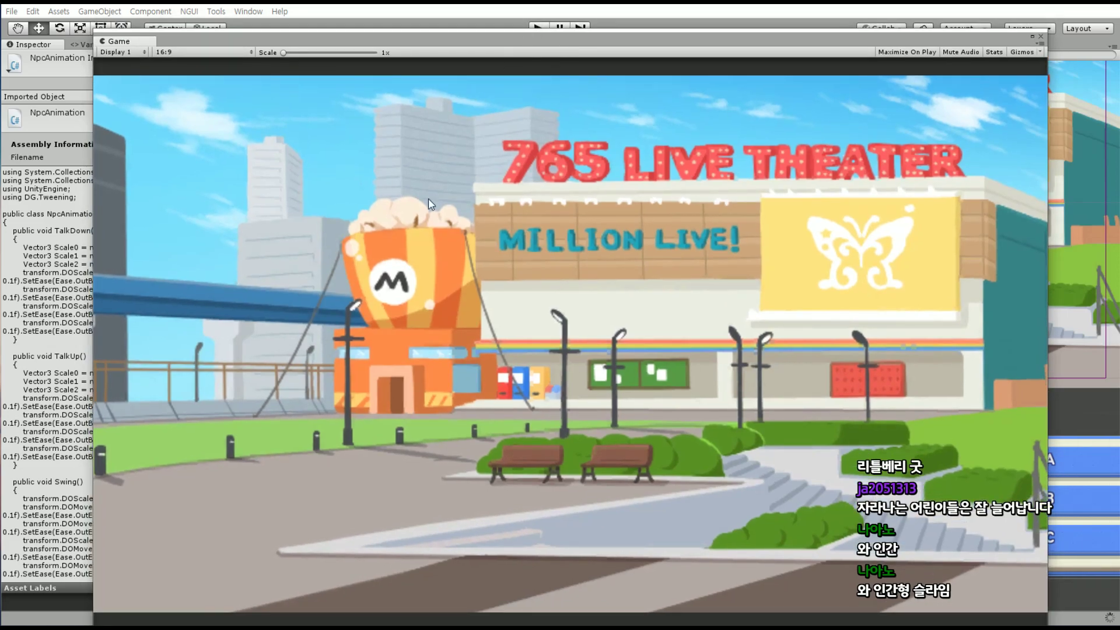
left_click(541, 27)
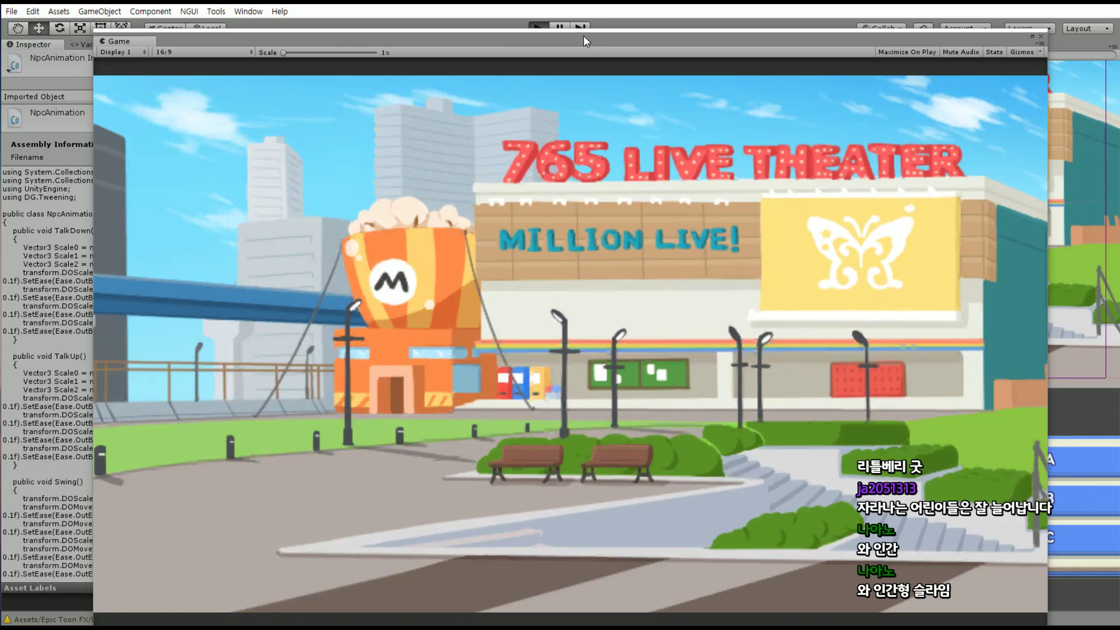
key("ctrl+p")
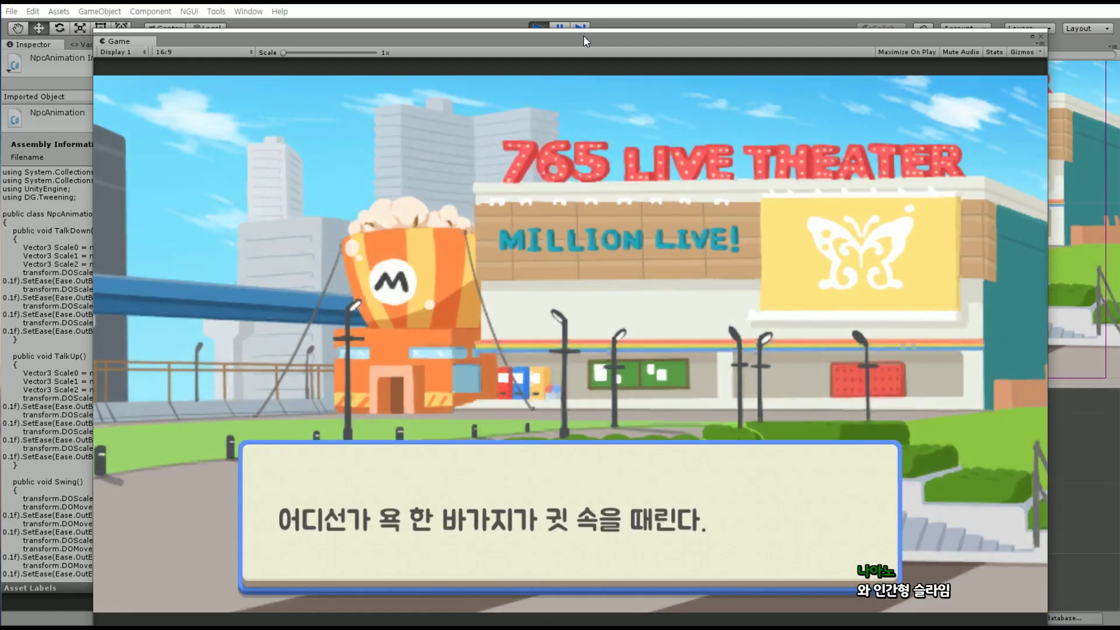
left_click_drag(584, 36, 580, 18)
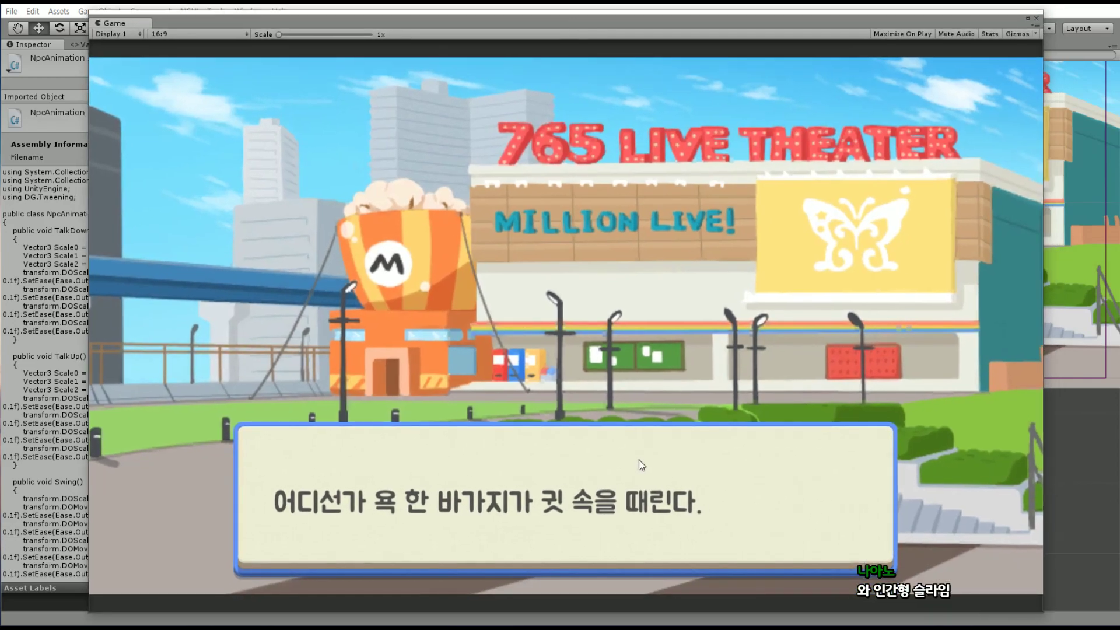
left_click(655, 480)
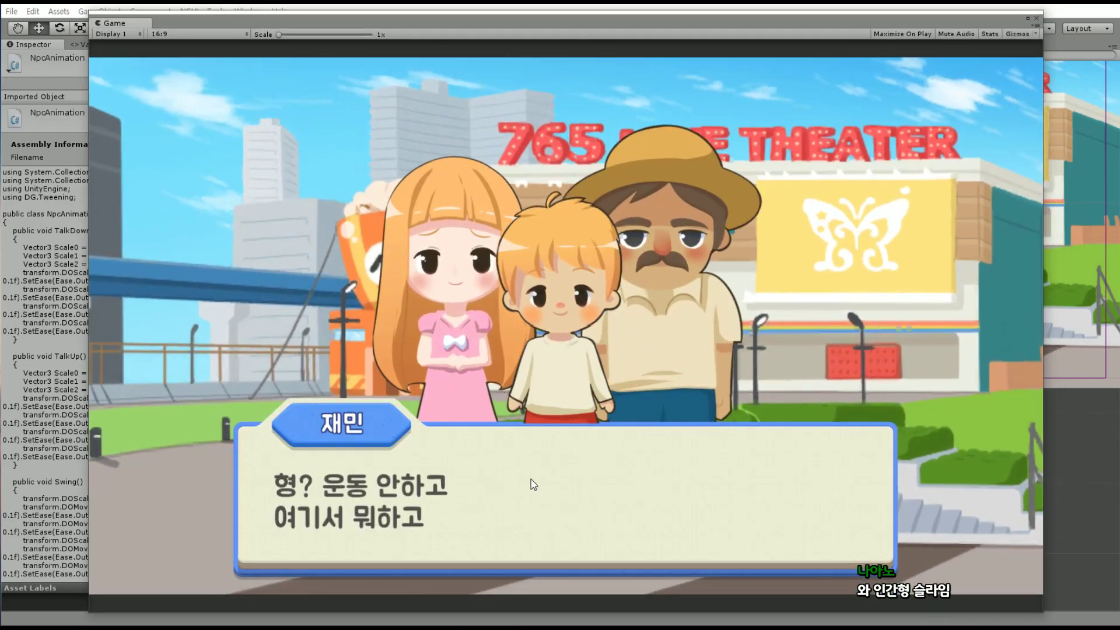
left_click(636, 499)
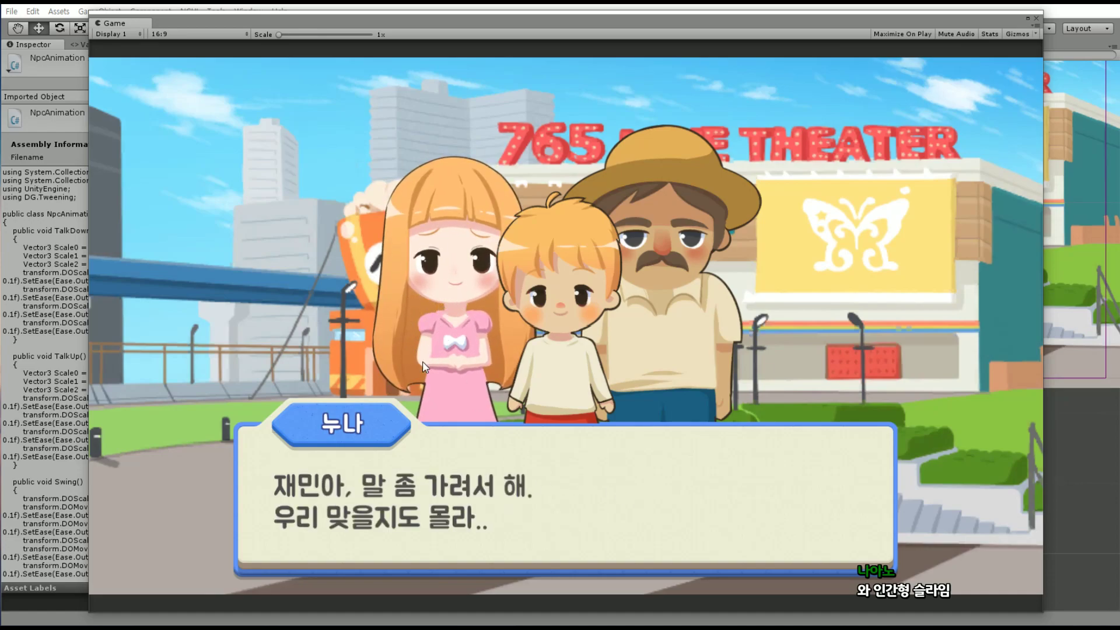
left_click(650, 467)
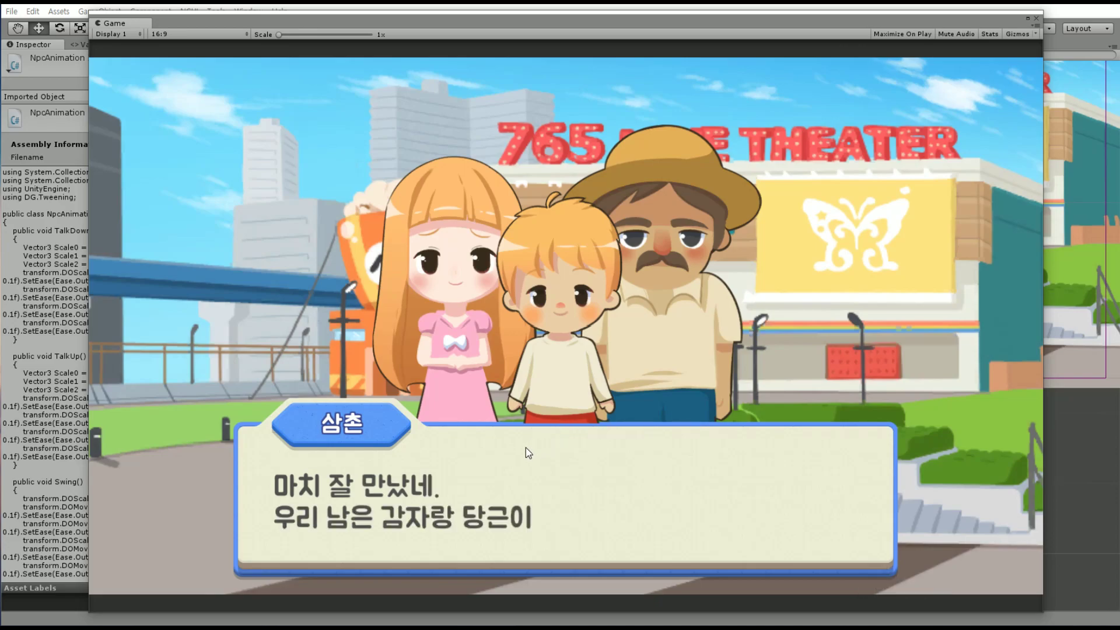
left_click(581, 465)
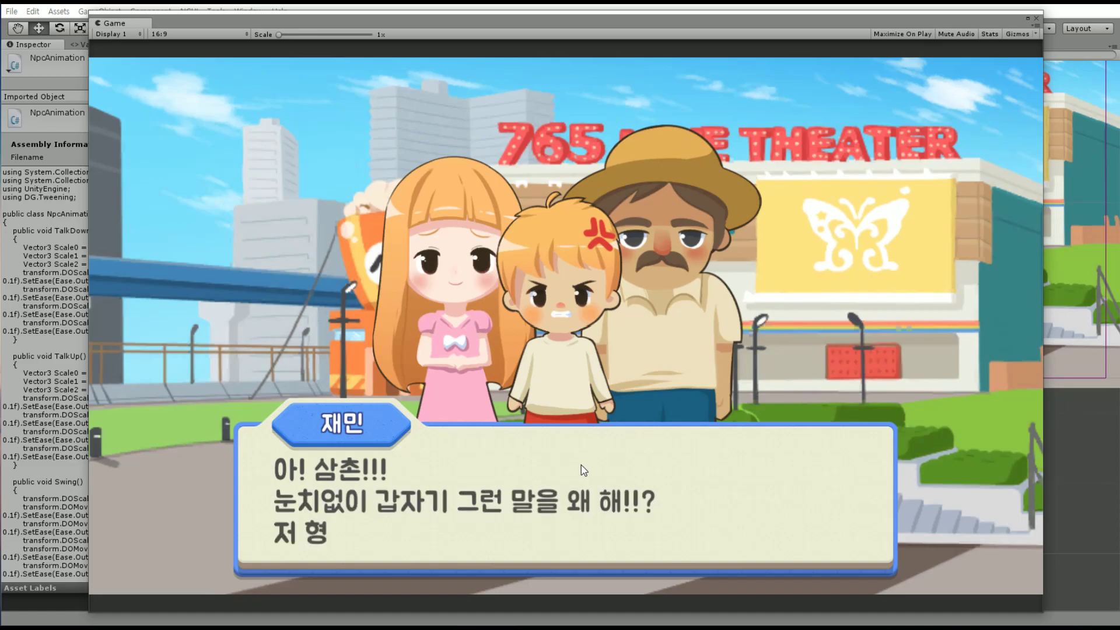
Change TalkDown Scale0's y from 0.95 to 1.0 in NpcAnimation.cs and save
key("alt+Tab")
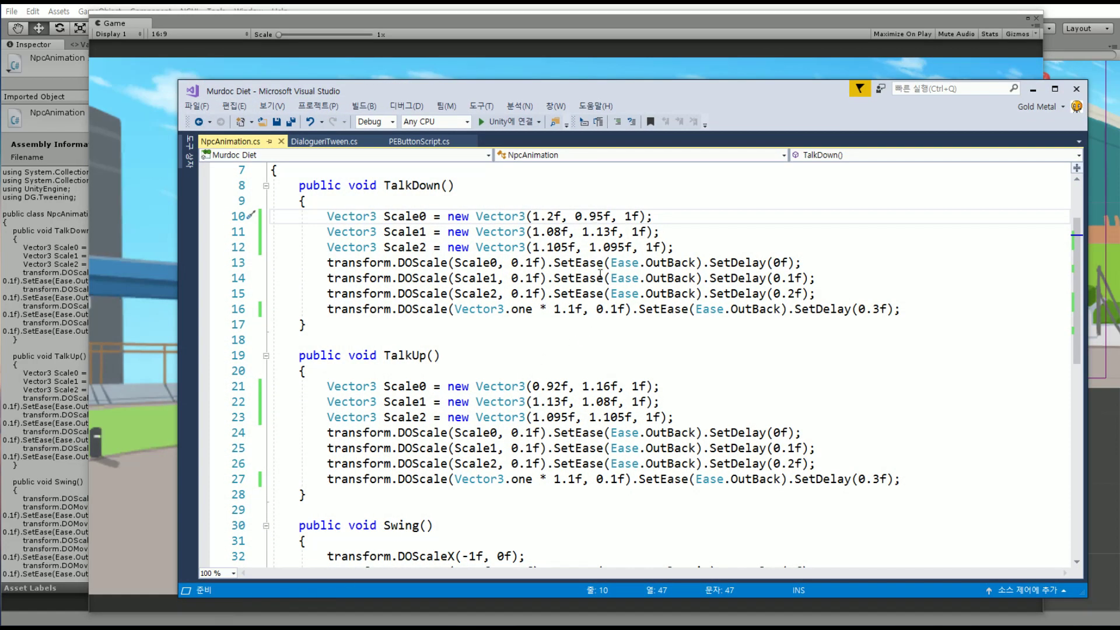
left_click_drag(602, 216, 576, 217)
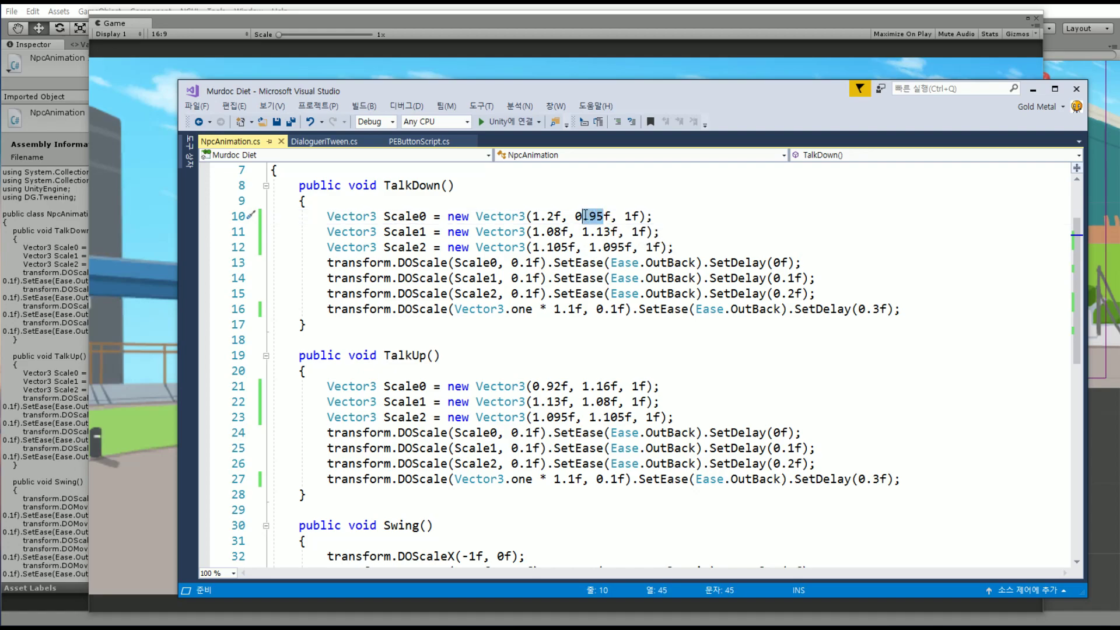
type("1.0")
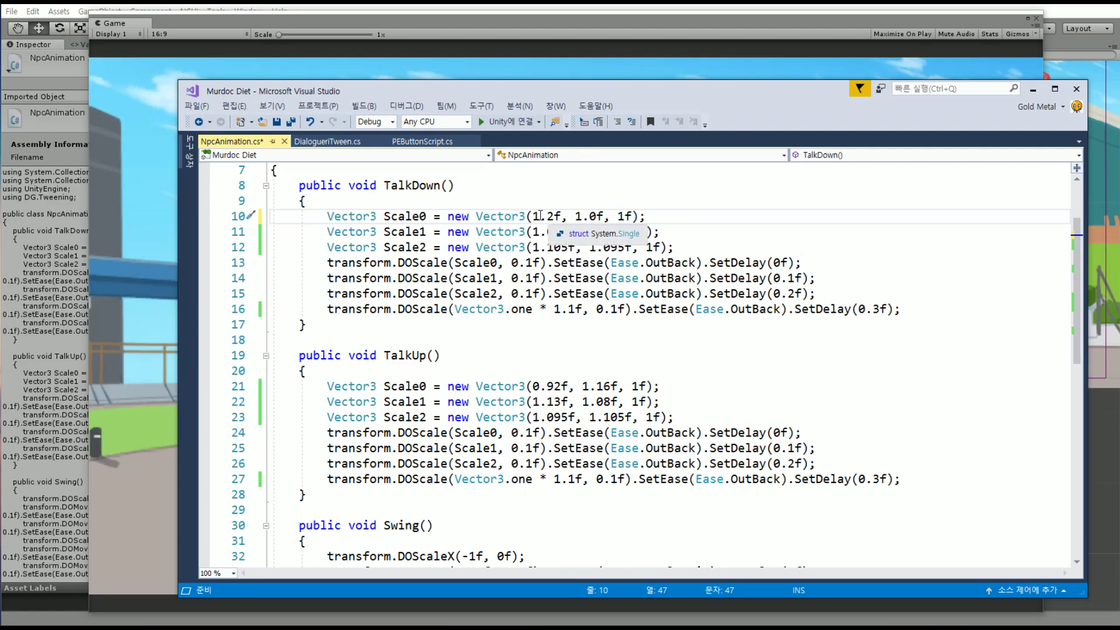
mouse_move(532, 216)
left_mouse_down()
mouse_move(554, 216)
mouse_move(562, 232)
mouse_move(540, 247)
mouse_move(562, 231)
left_mouse_up()
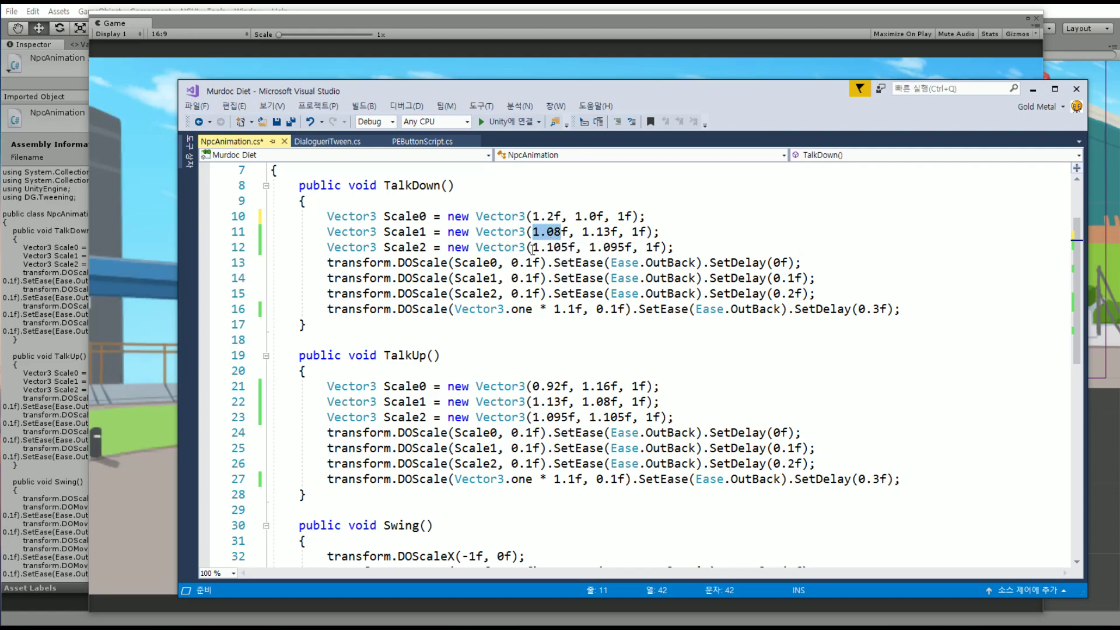
left_click_drag(532, 247, 554, 247)
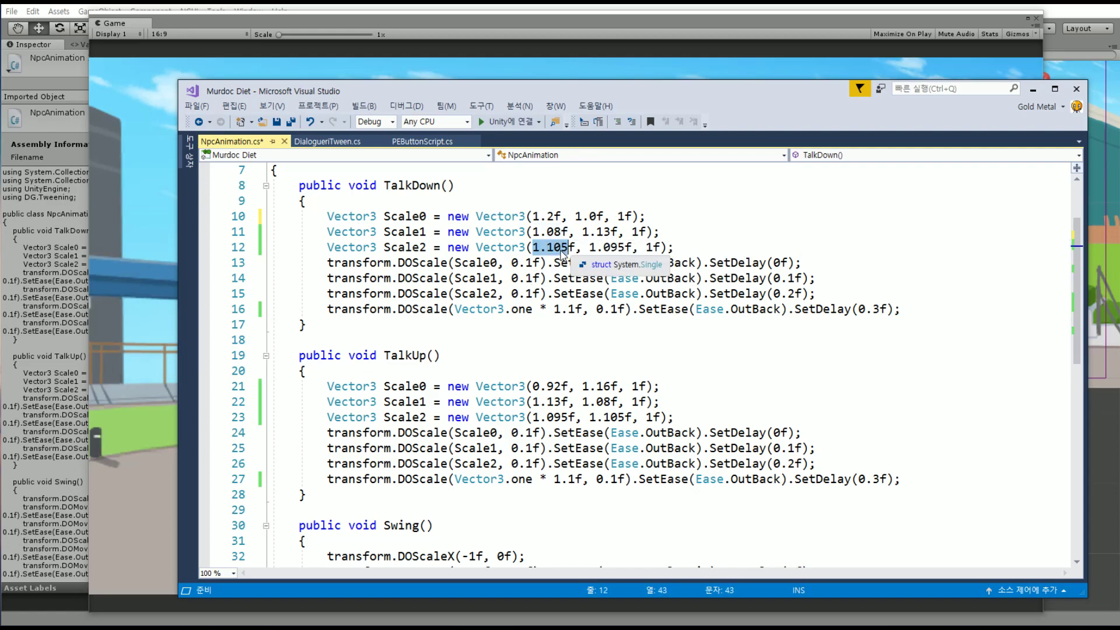
left_click(562, 250)
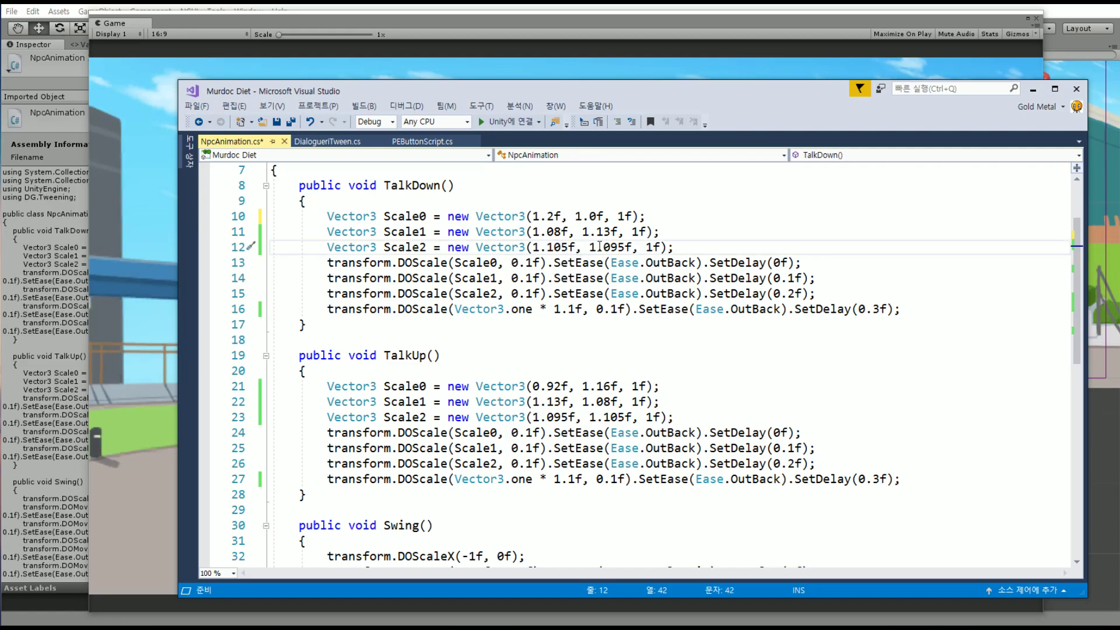
key("ctrl+s")
Make TalkDown Scale0's x 1.25 and Scale1's x 1.05, save, and return to Unity
left_click(562, 232)
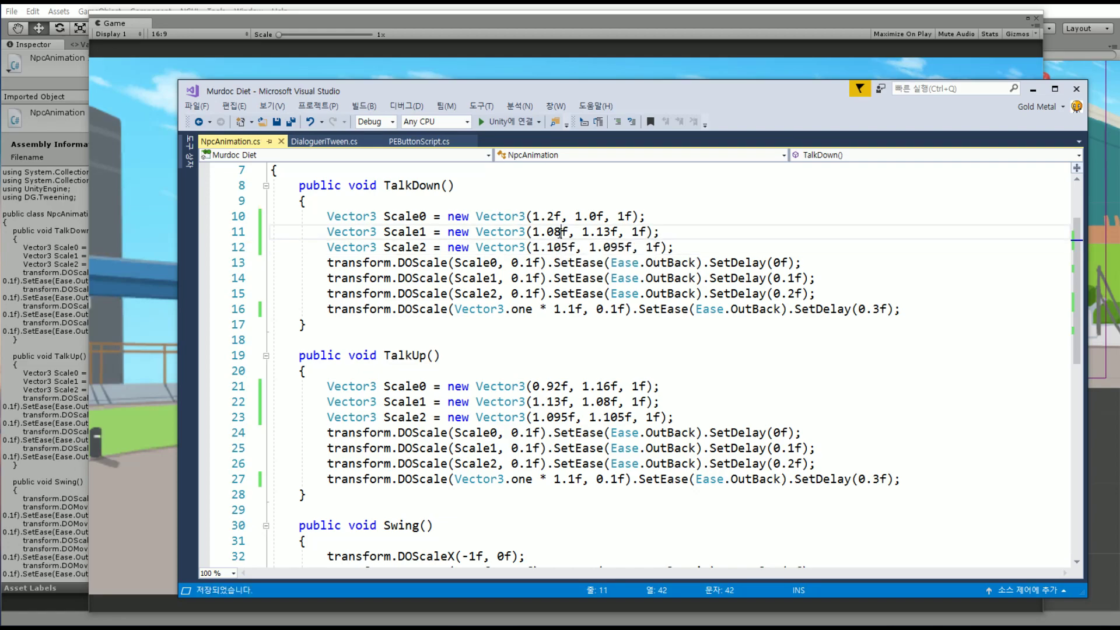
left_click(556, 217)
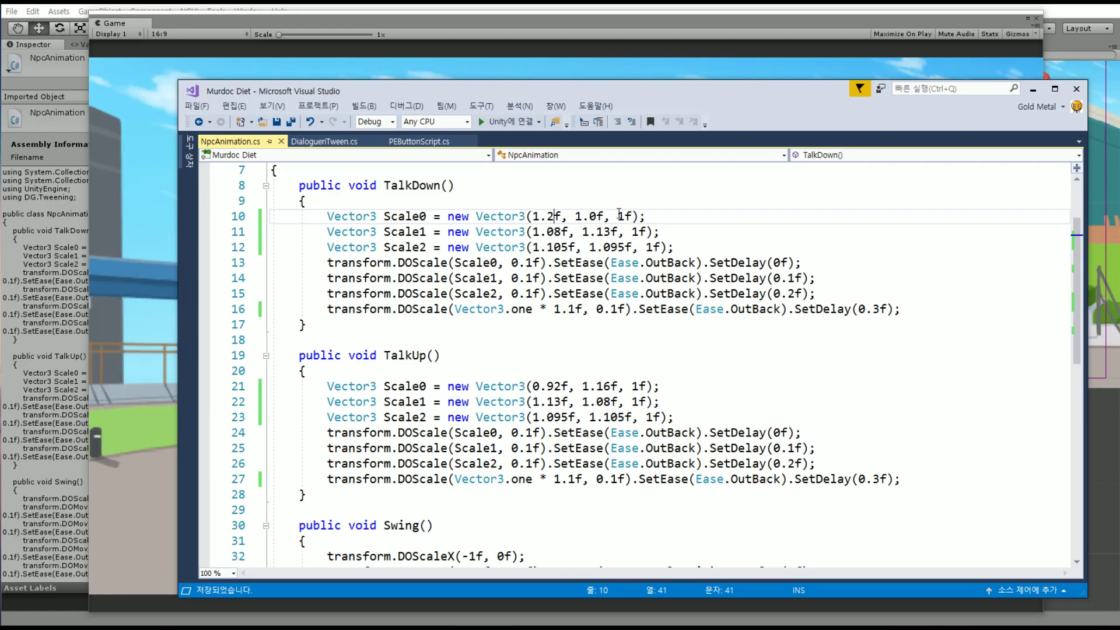
type("5")
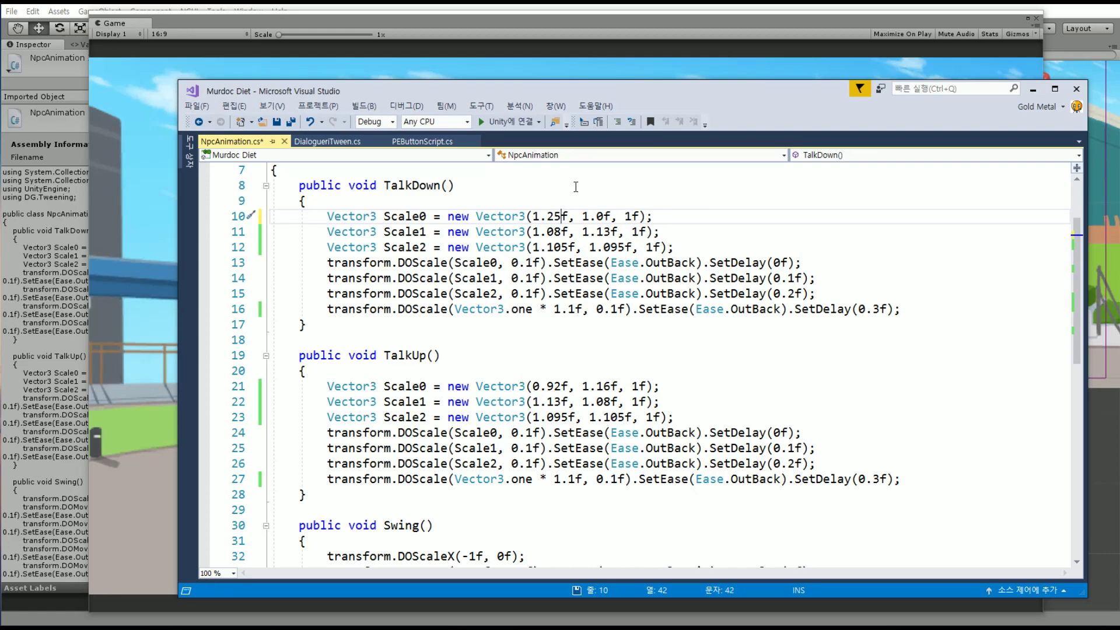
key("Down")
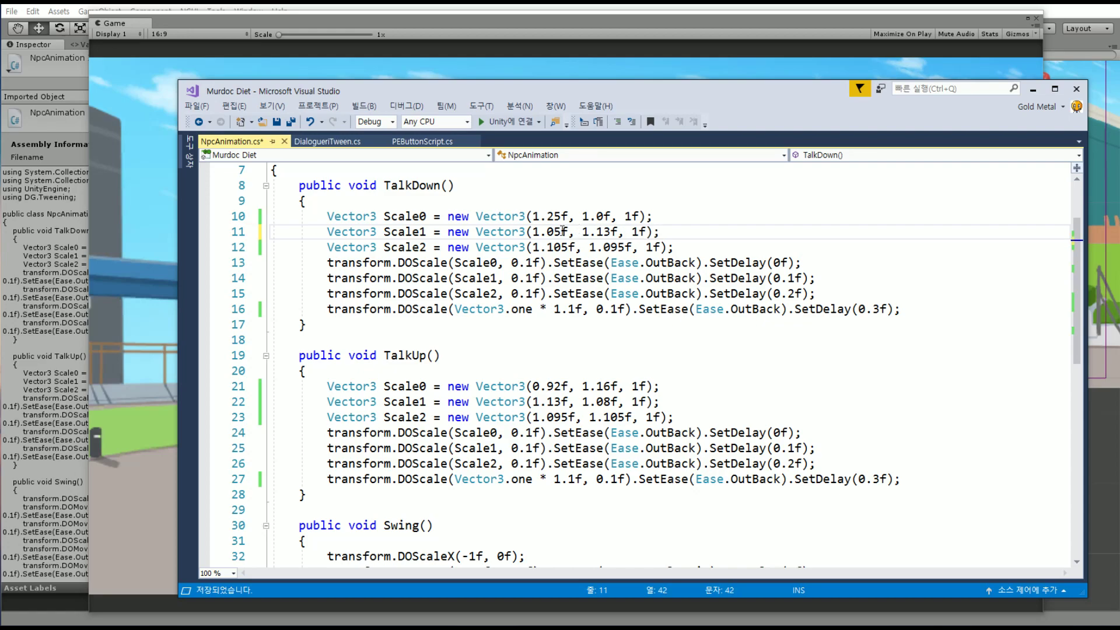
key("ctrl+s")
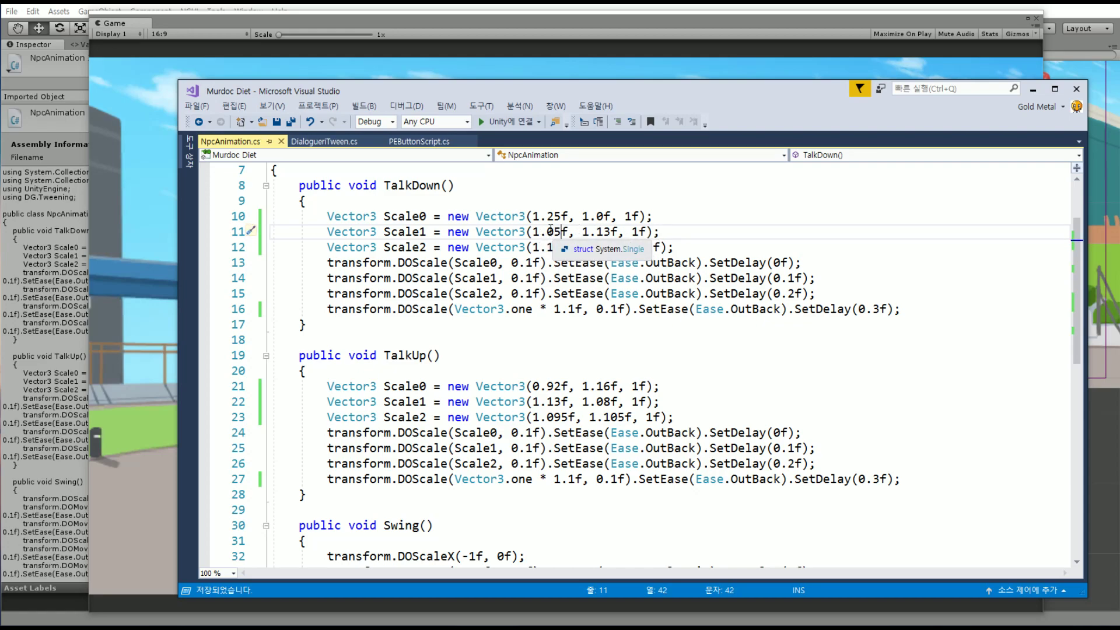
left_click(715, 241)
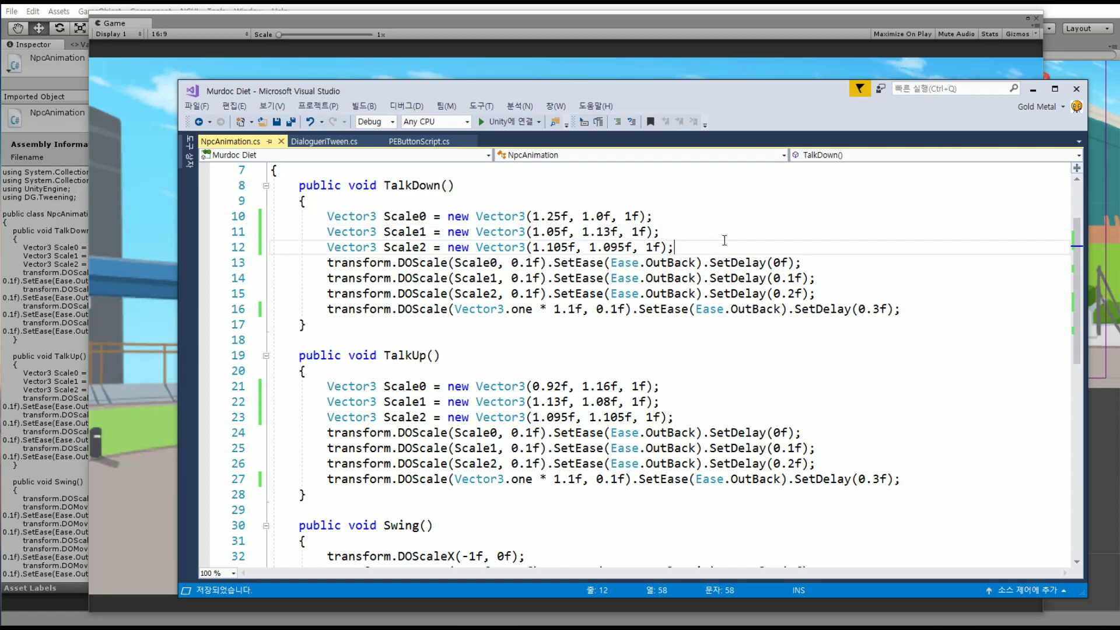
left_click(1033, 93)
mouse_move(649, 21)
left_mouse_down()
mouse_move(663, 58)
mouse_move(655, 49)
left_mouse_up()
Rerun the game with the new scales, play the dialogue through the boy's angry line, then stop
left_click(538, 28)
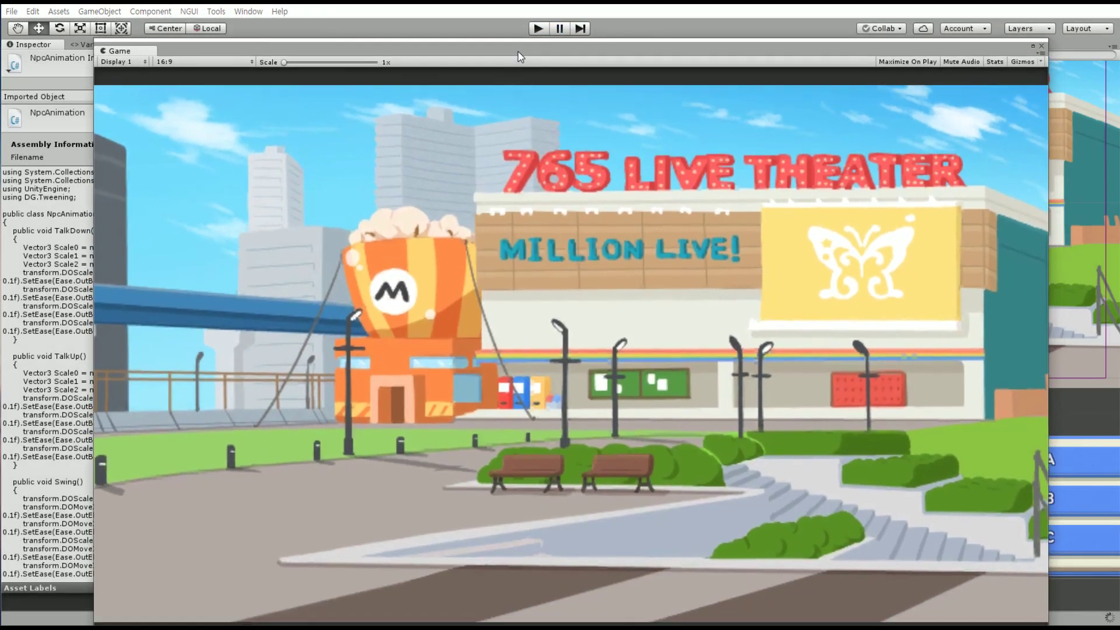
left_click_drag(518, 52, 524, 44)
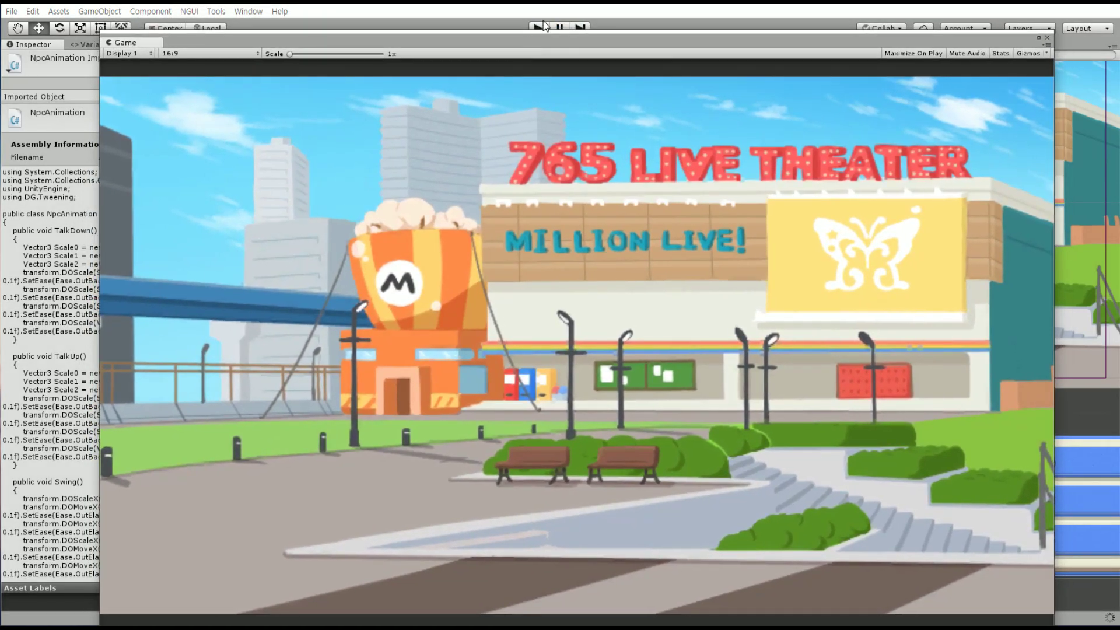
left_click(546, 28)
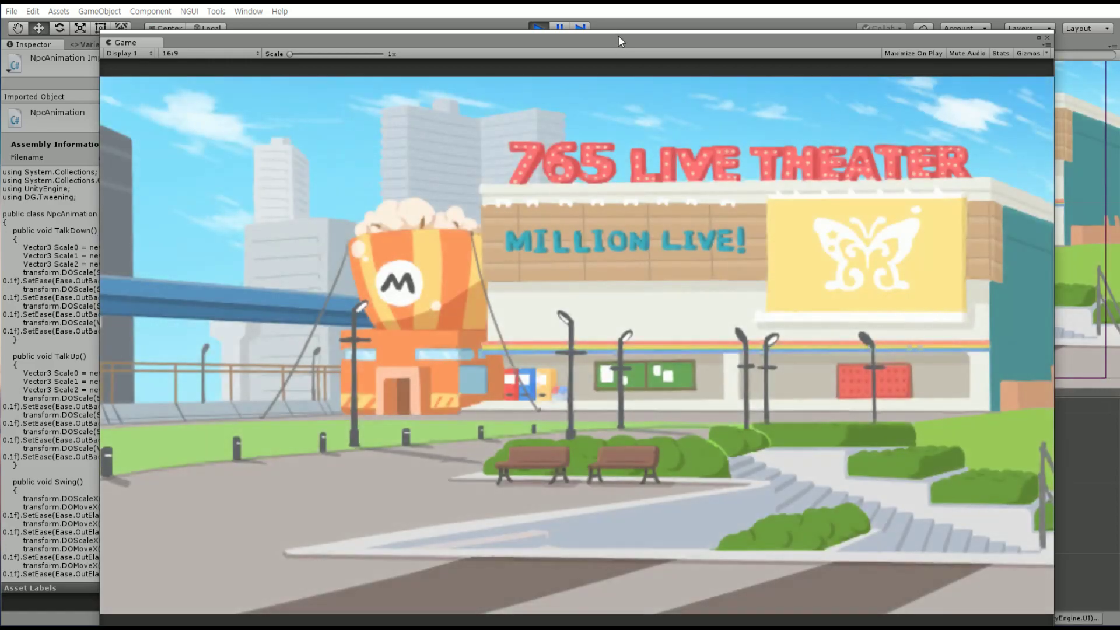
left_click_drag(620, 40, 615, 25)
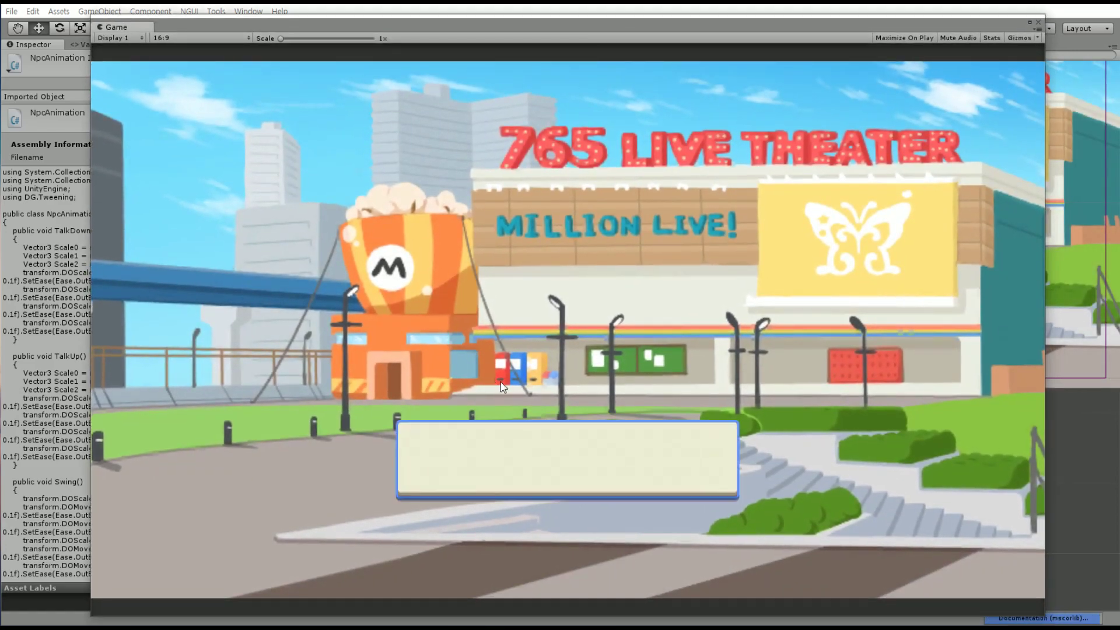
left_click(703, 482)
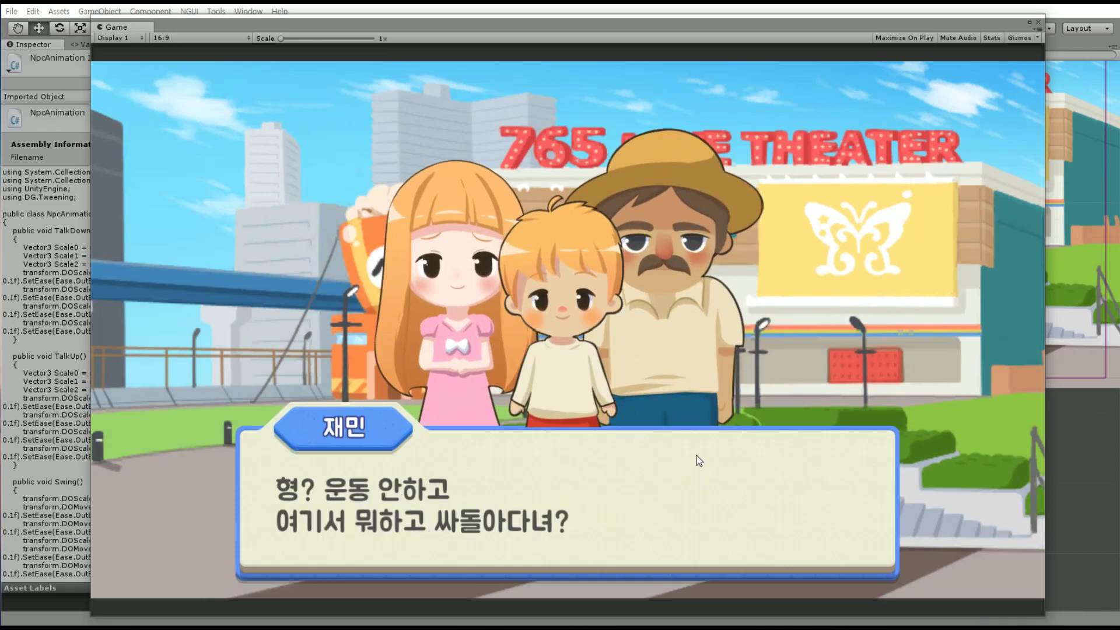
left_click(636, 455)
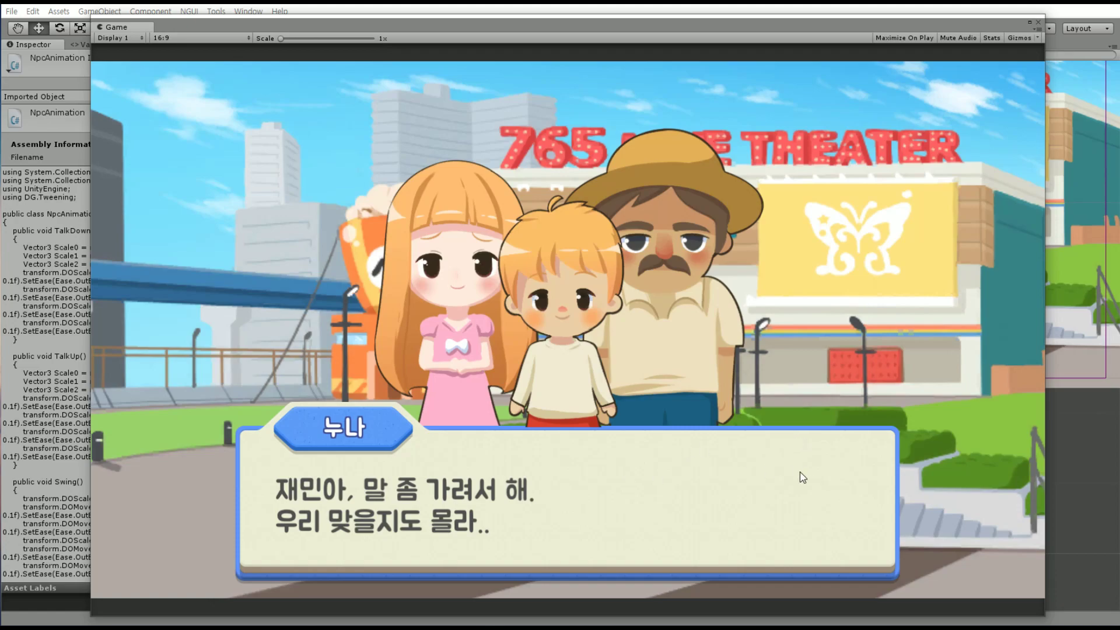
left_click(679, 489)
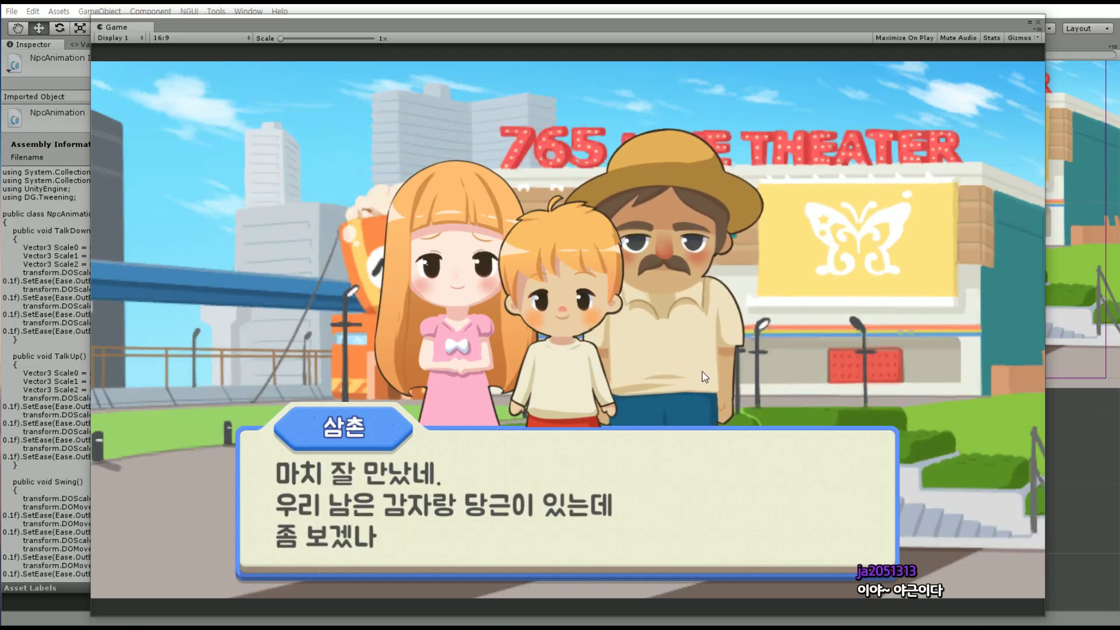
left_click(636, 475)
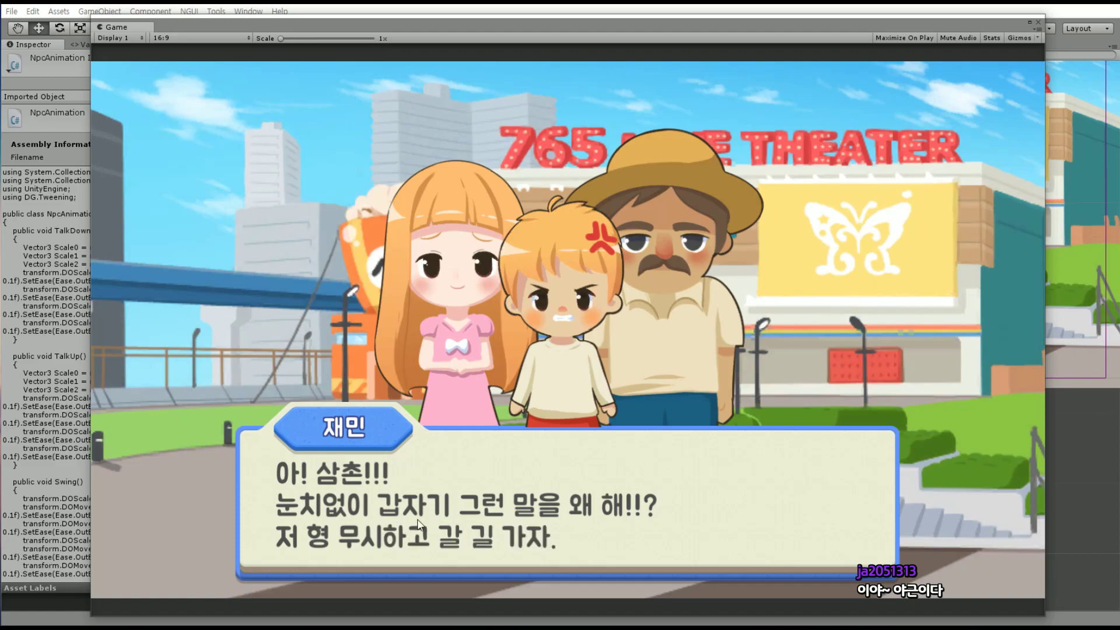
left_click(604, 457)
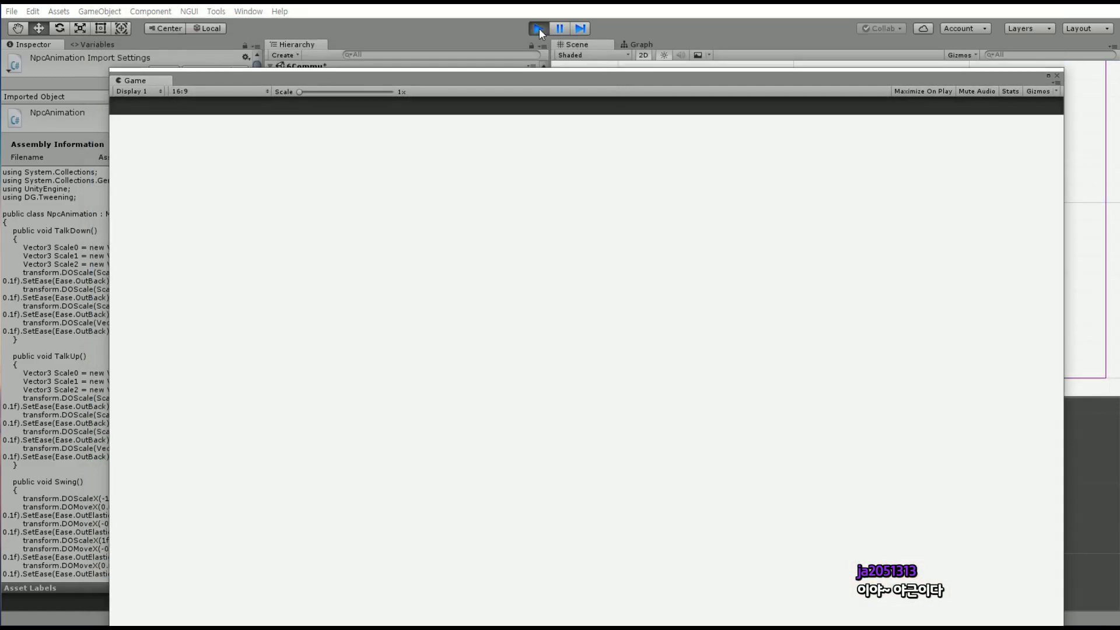
Exit play mode, move the Game window aside, and save the 6Commu scene via File > Save Scenes
left_click(539, 28)
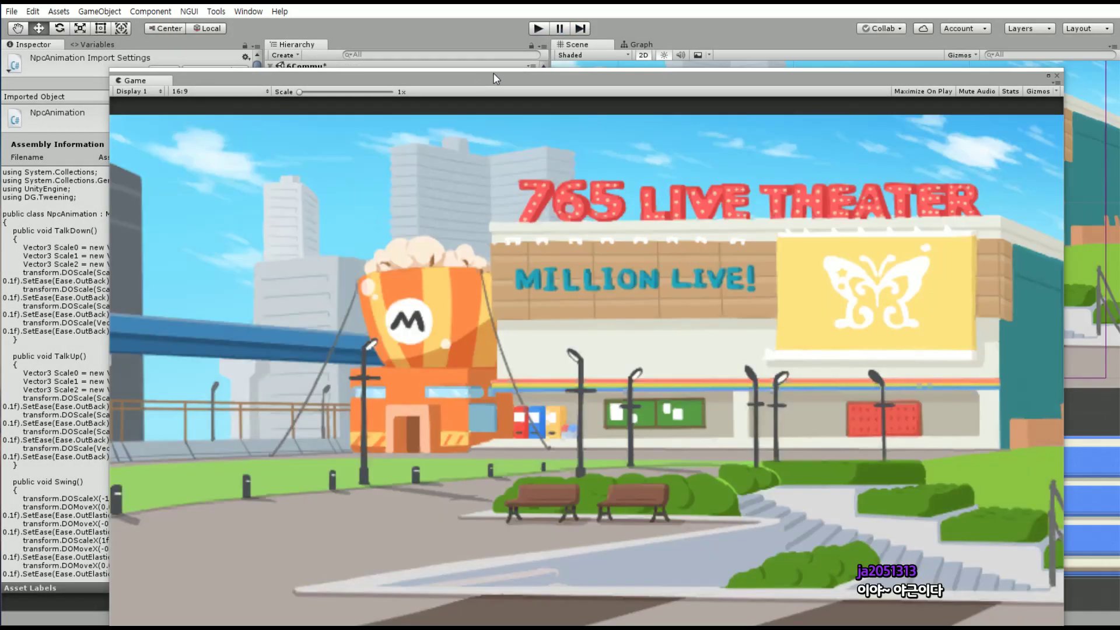
left_click_drag(495, 78, 1119, 79)
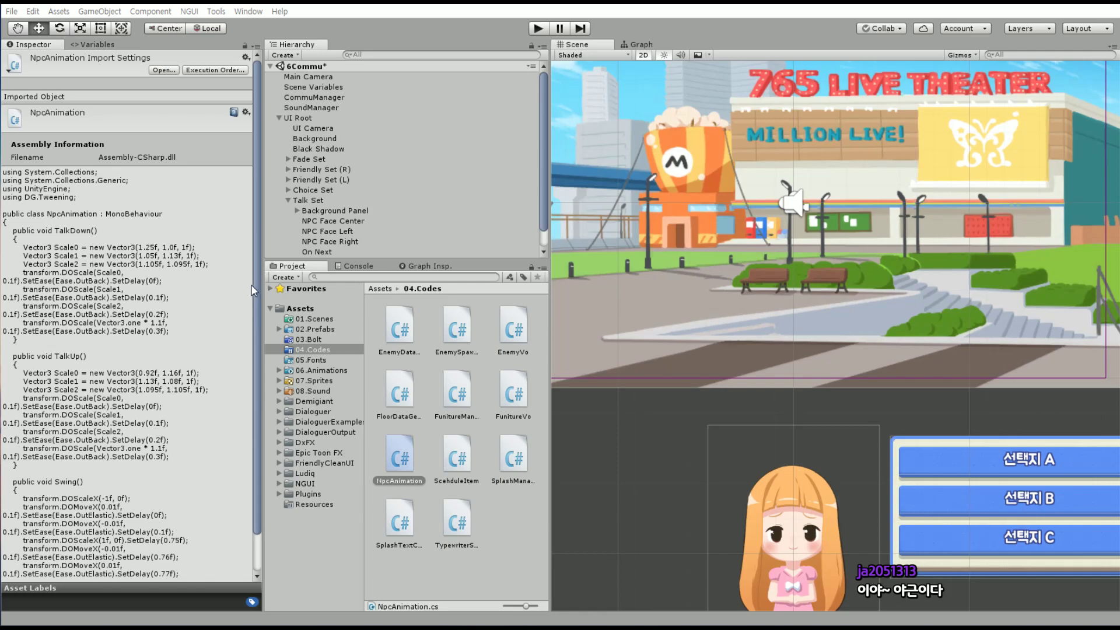
left_click(11, 11)
left_click(13, 13)
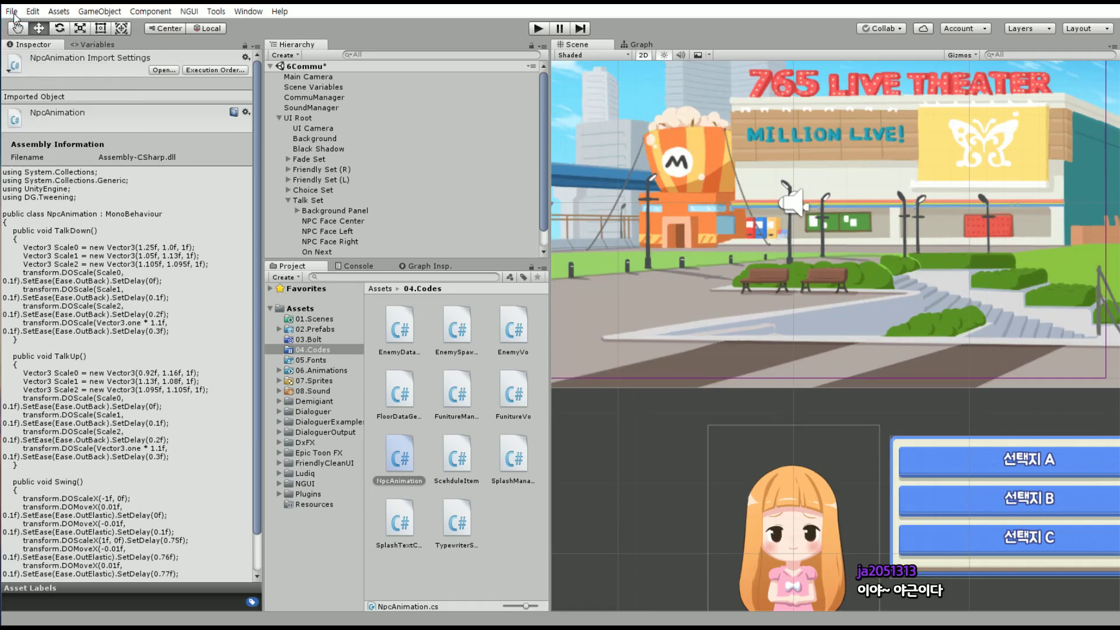
left_click(11, 12)
left_click(30, 54)
Pan and zoom the Scene view over the theater layout, then bring up the Windows Start menu
left_click_drag(670, 366, 693, 377)
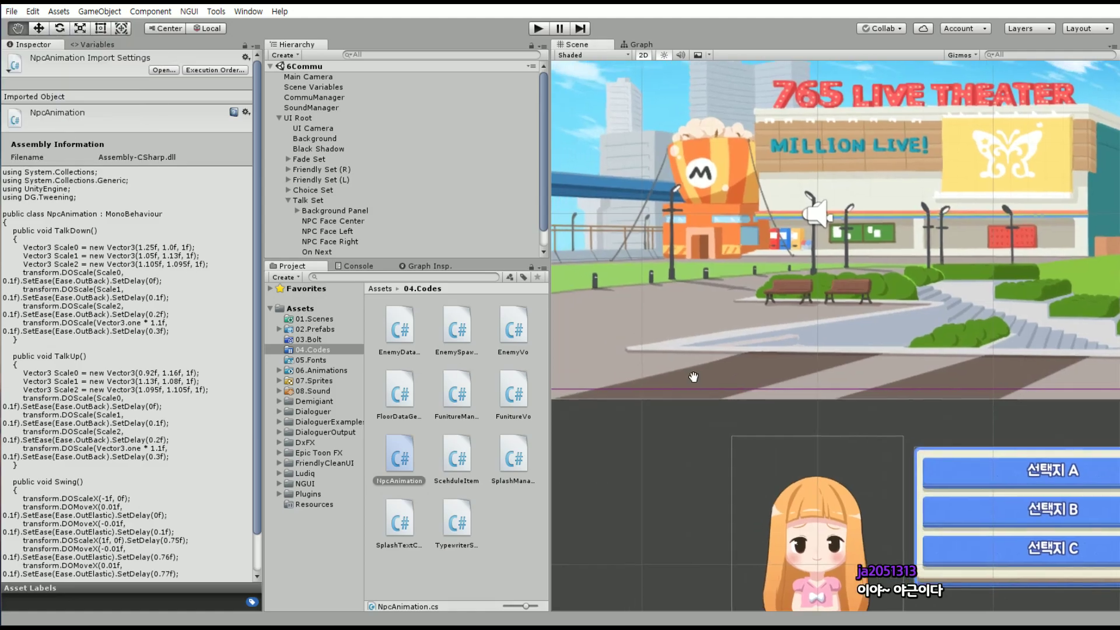
scroll(697, 361, "down", 3)
scroll(700, 350, "down", 1)
scroll(671, 326, "up", 3)
scroll(654, 355, "up", 2)
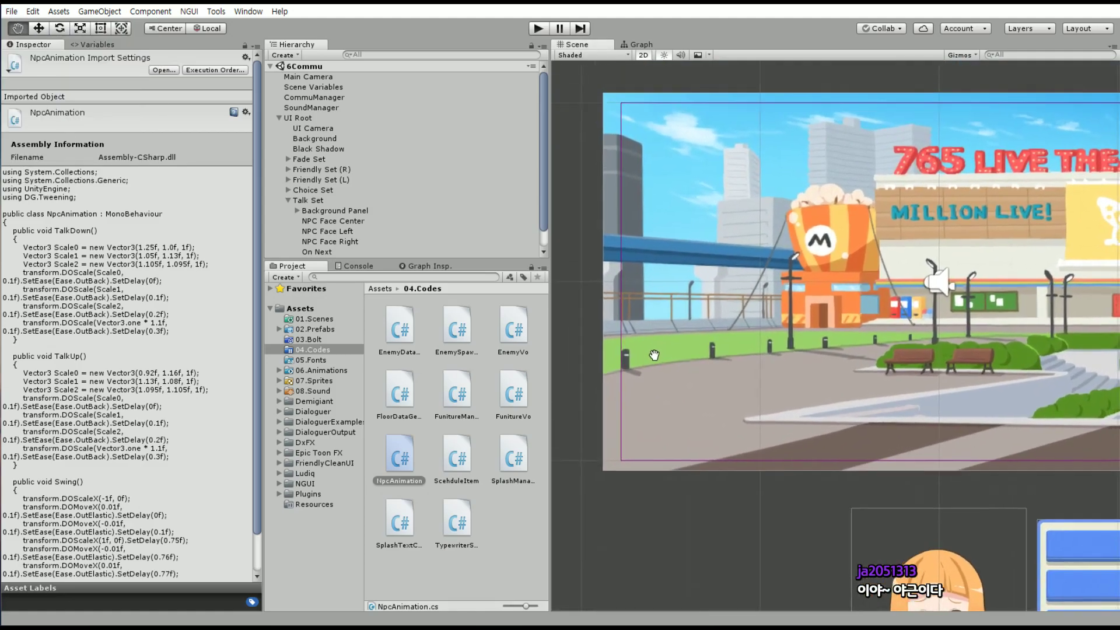
middle_click_drag(654, 355, 630, 371)
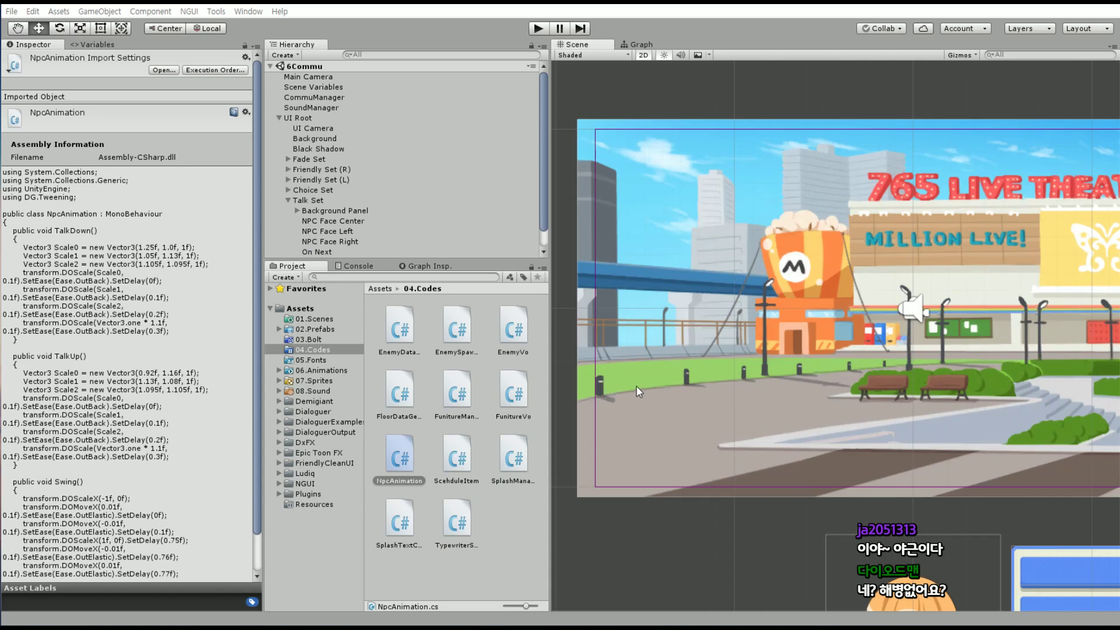
mouse_move(663, 376)
middle_mouse_down()
mouse_move(667, 341)
mouse_move(720, 313)
middle_mouse_up()
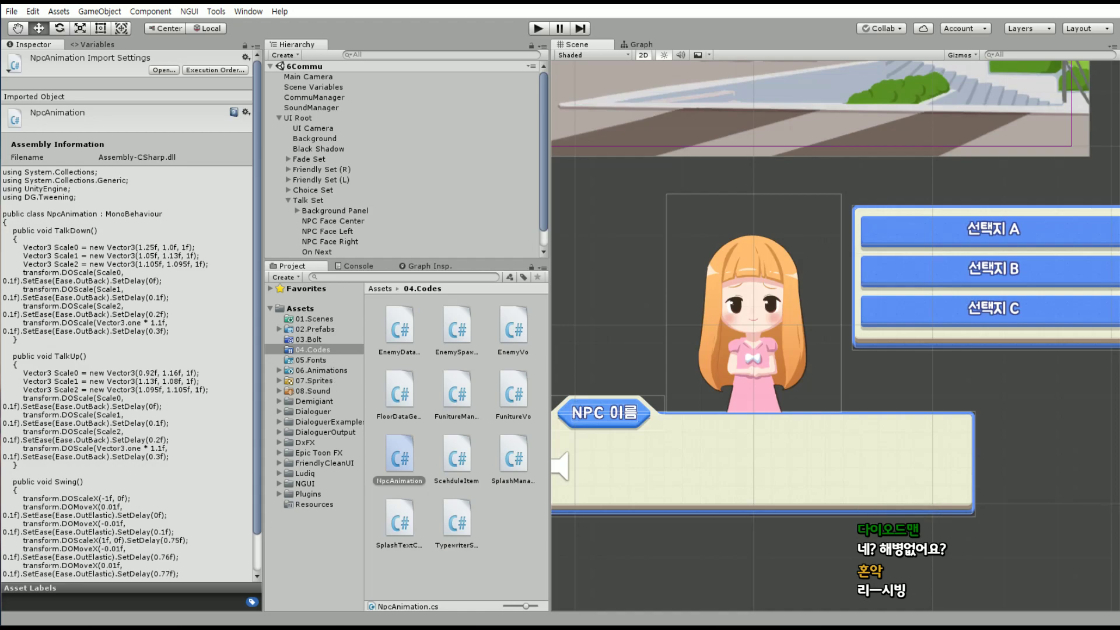
key("super")
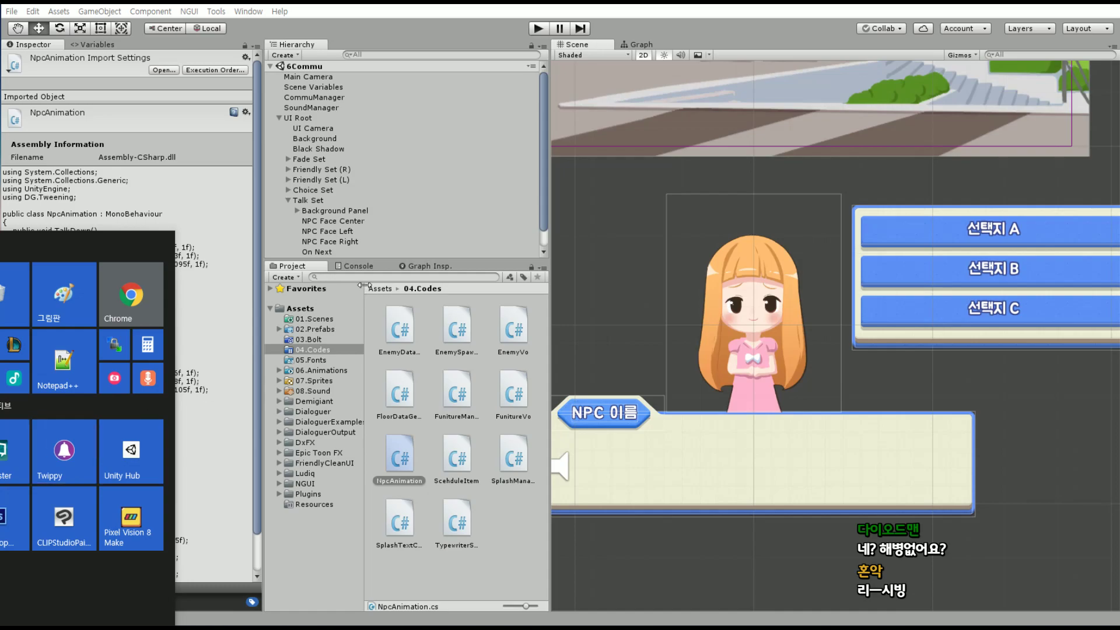
Delete the duplicate 'Fix - 2 (1)' from Downloads, select the four remaining mp3s, and minimize Explorer
key("super+e")
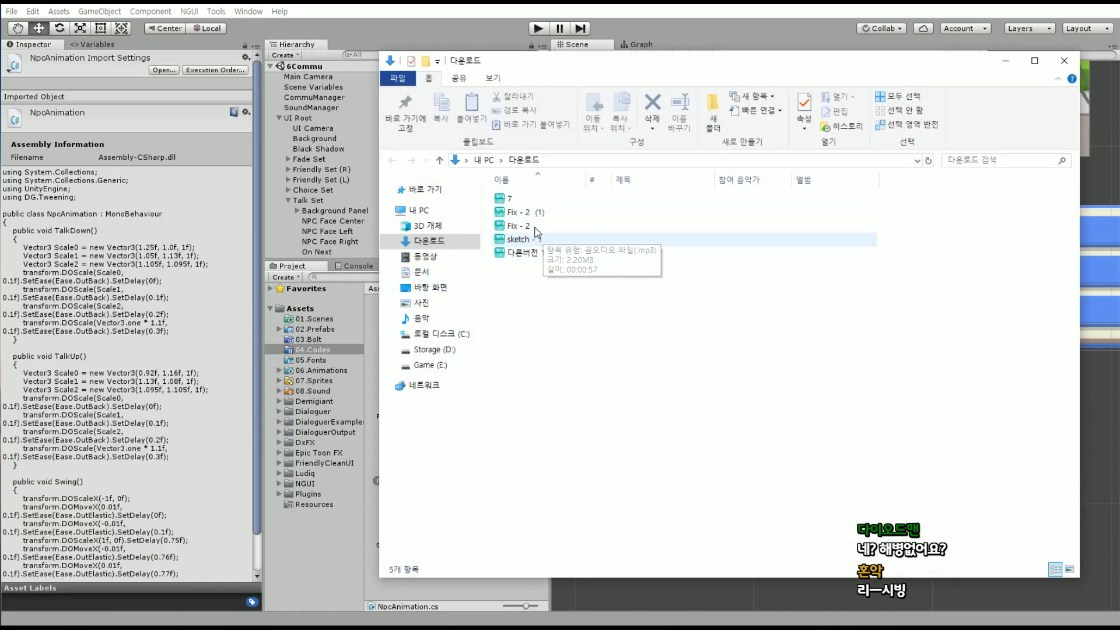
left_click(556, 213)
key("Delete")
key("Return")
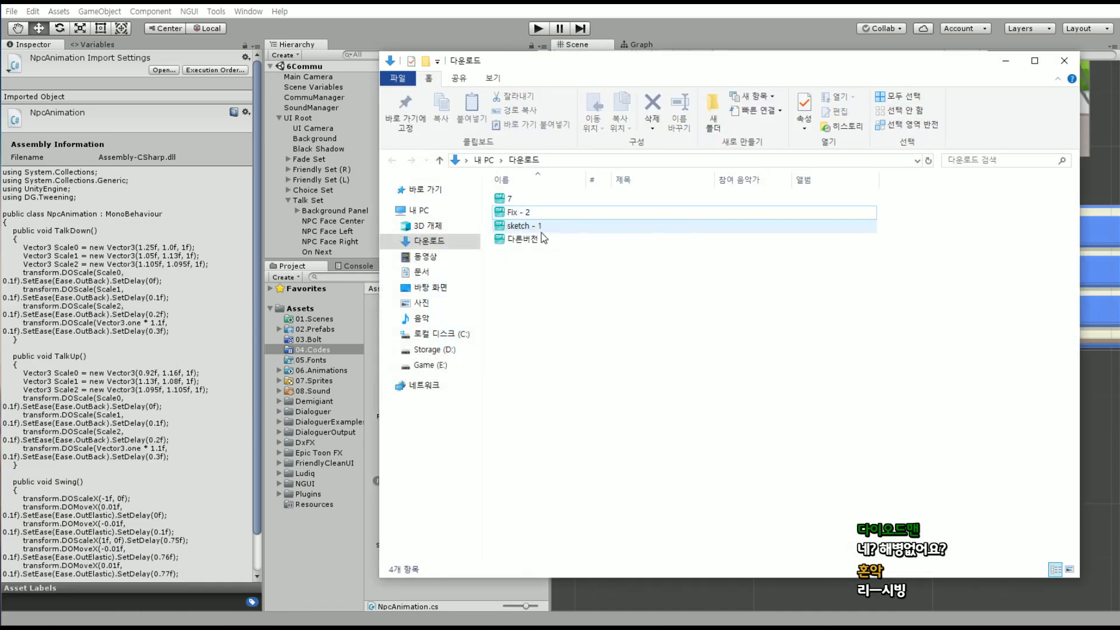
left_click_drag(551, 275, 484, 195)
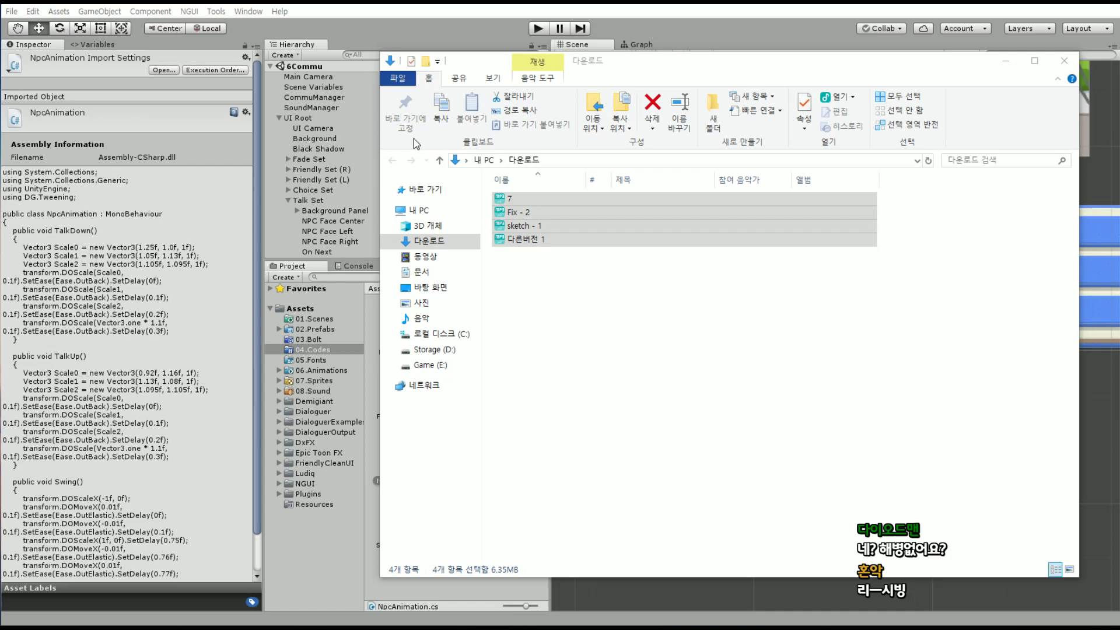
left_click(545, 238)
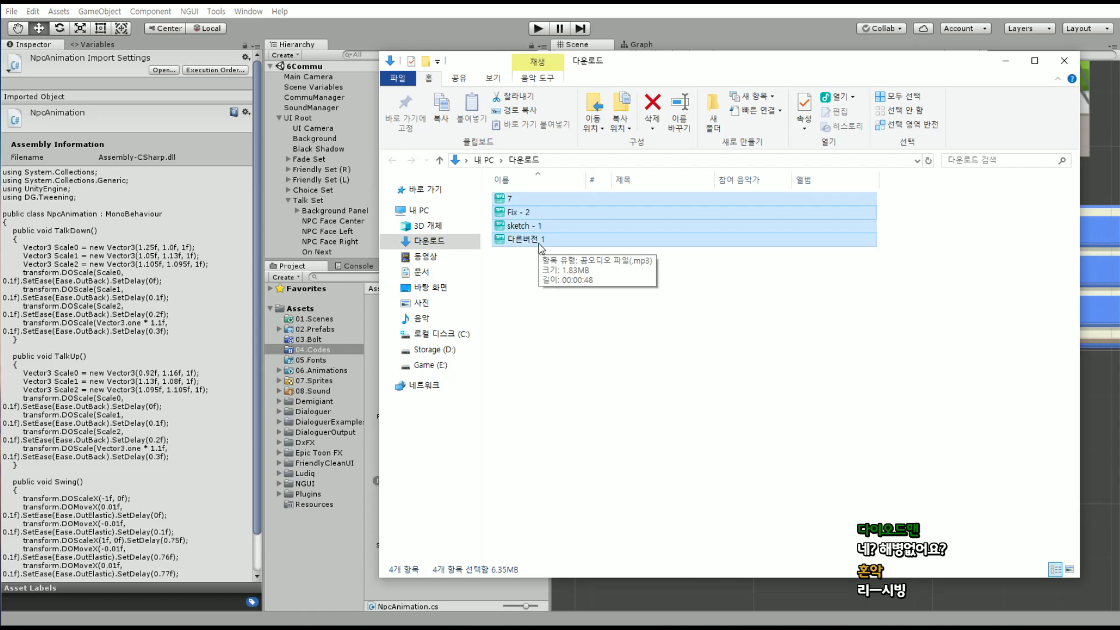
left_click(1010, 64)
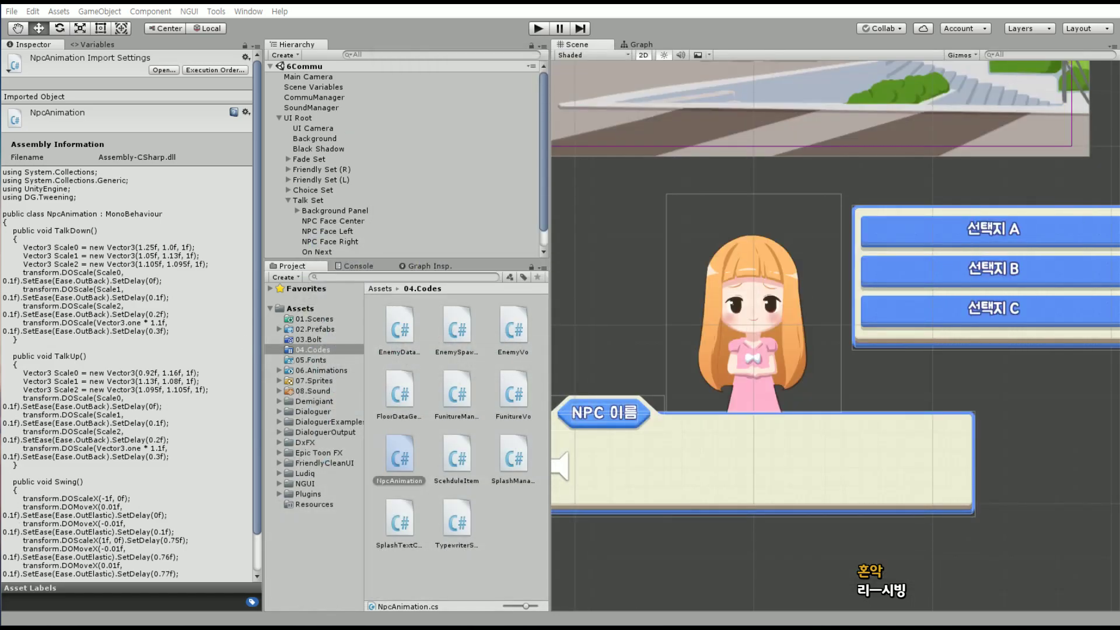
key("super")
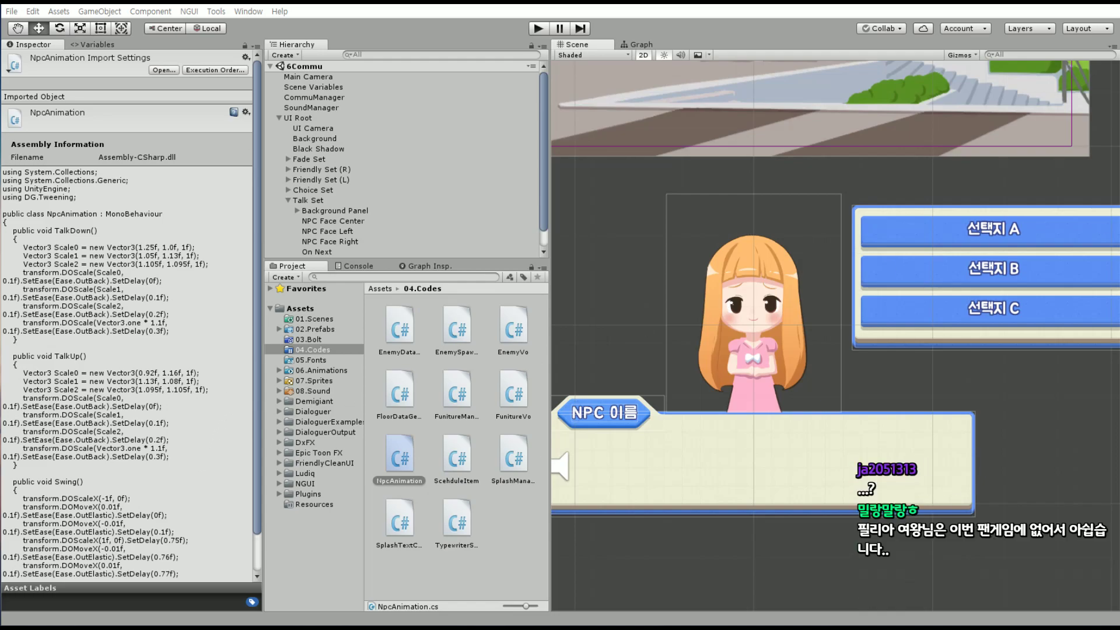
middle_click_drag(639, 232, 708, 321)
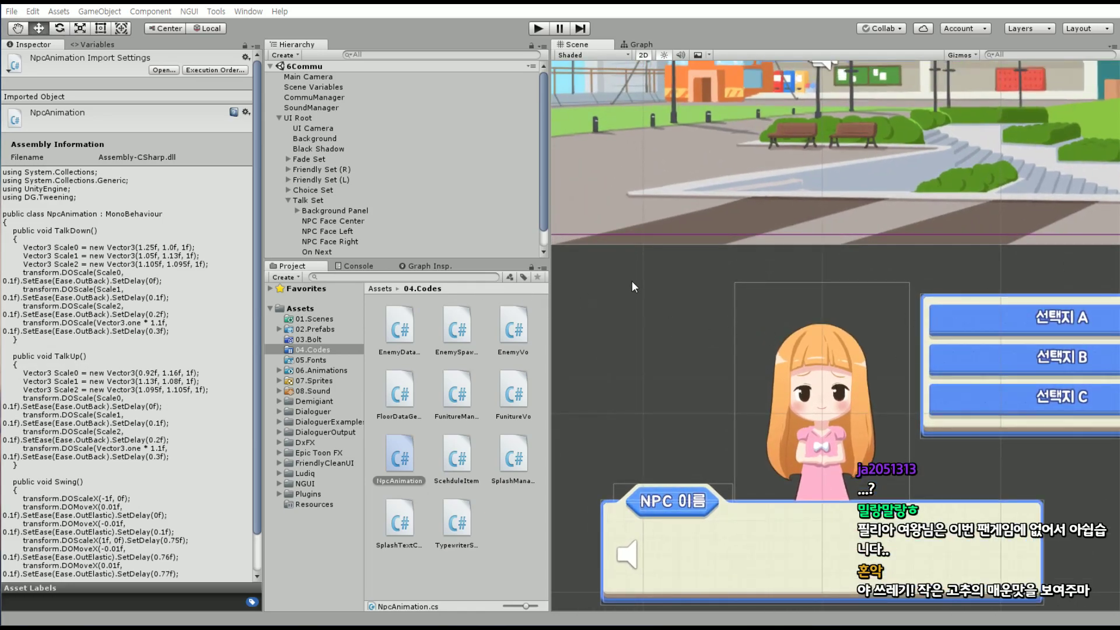
mouse_move(634, 287)
middle_mouse_down()
mouse_move(656, 266)
mouse_move(631, 254)
middle_mouse_up()
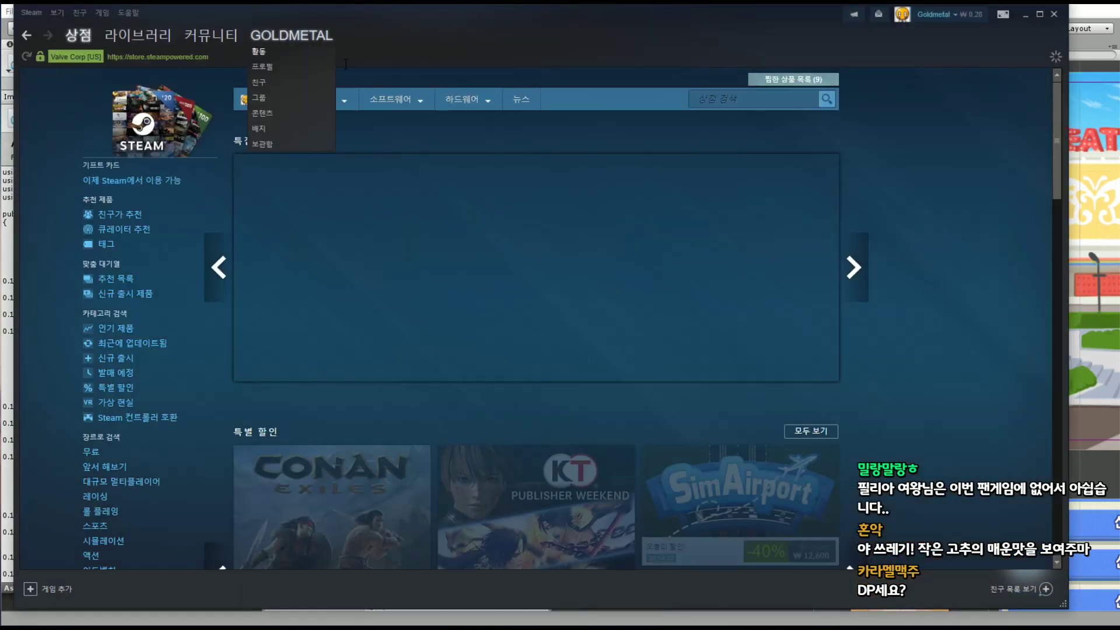
Search the Steam store for '여포 키우기', open the Lu Bu Maker OST page, then close Steam
left_click(737, 98)
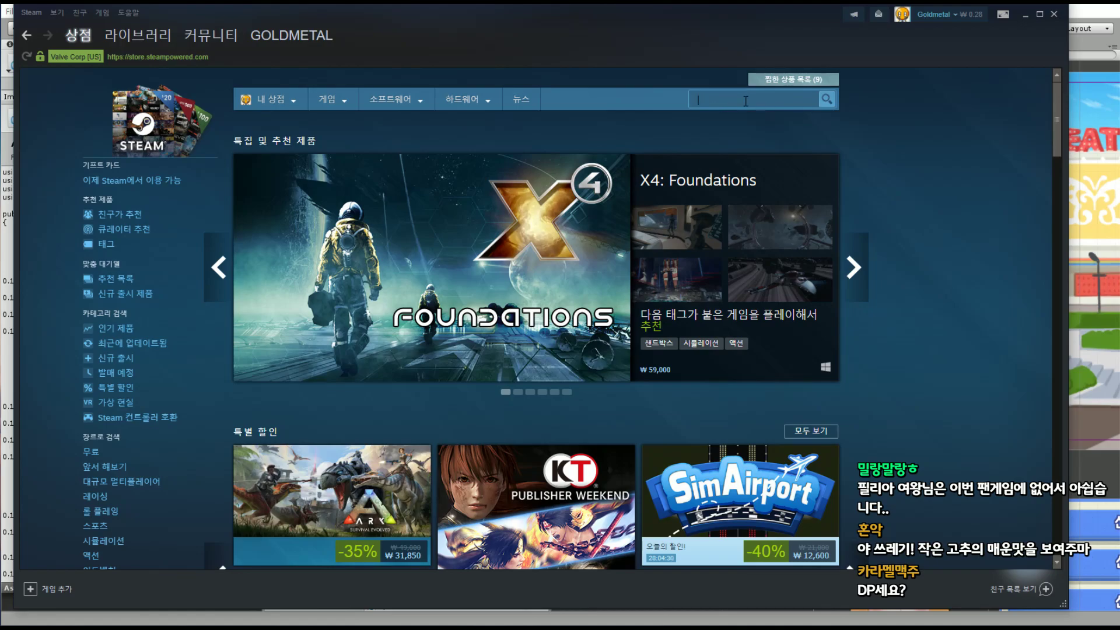
type("여포 키우기")
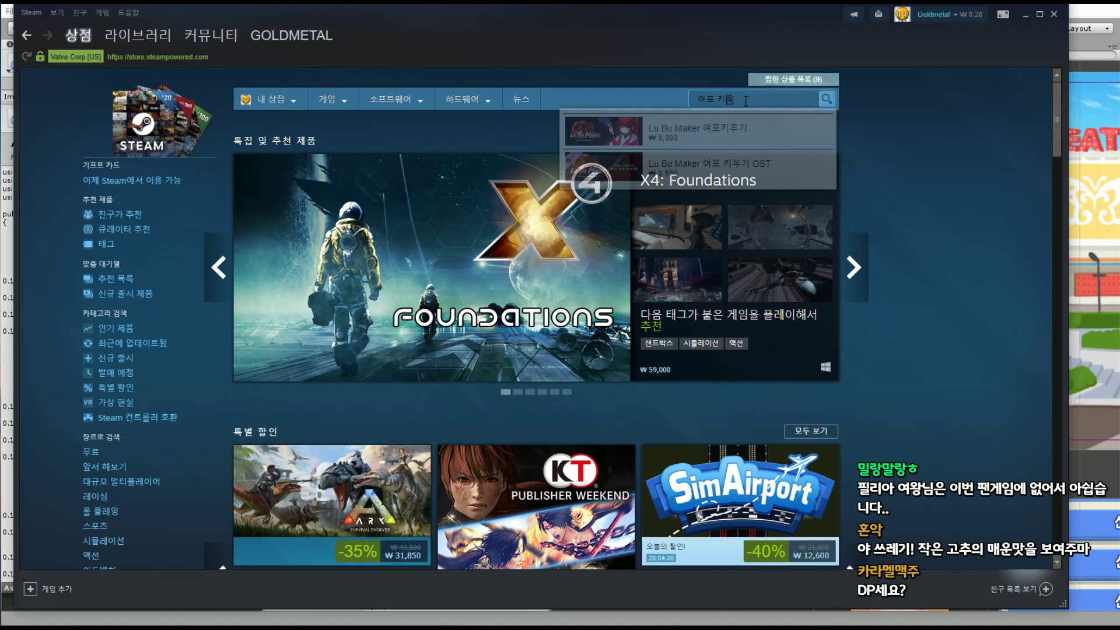
left_click(744, 146)
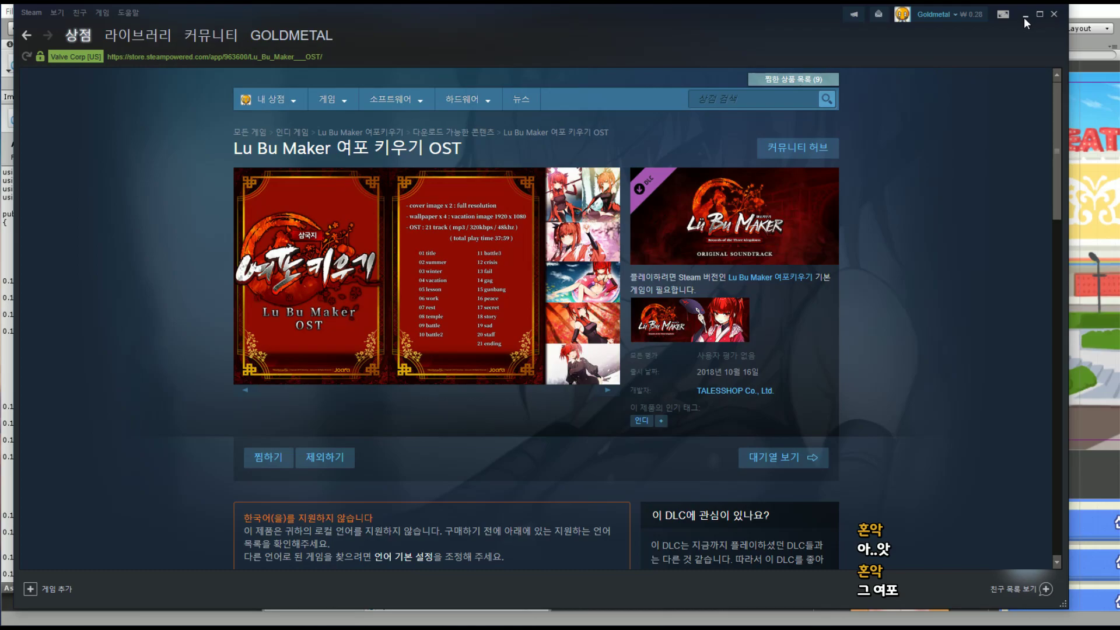
left_click(1053, 16)
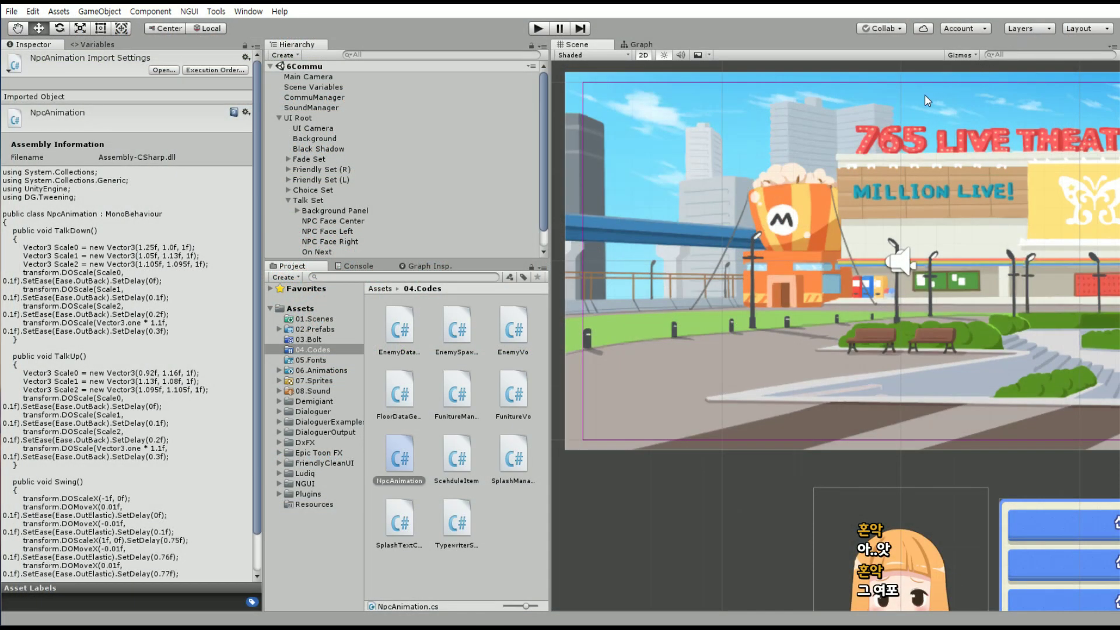
Pan and zoom the Scene view around the theater street, popcorn building and sky
mouse_move(860, 163)
middle_mouse_down()
mouse_move(867, 190)
mouse_move(816, 178)
mouse_move(817, 190)
middle_mouse_up()
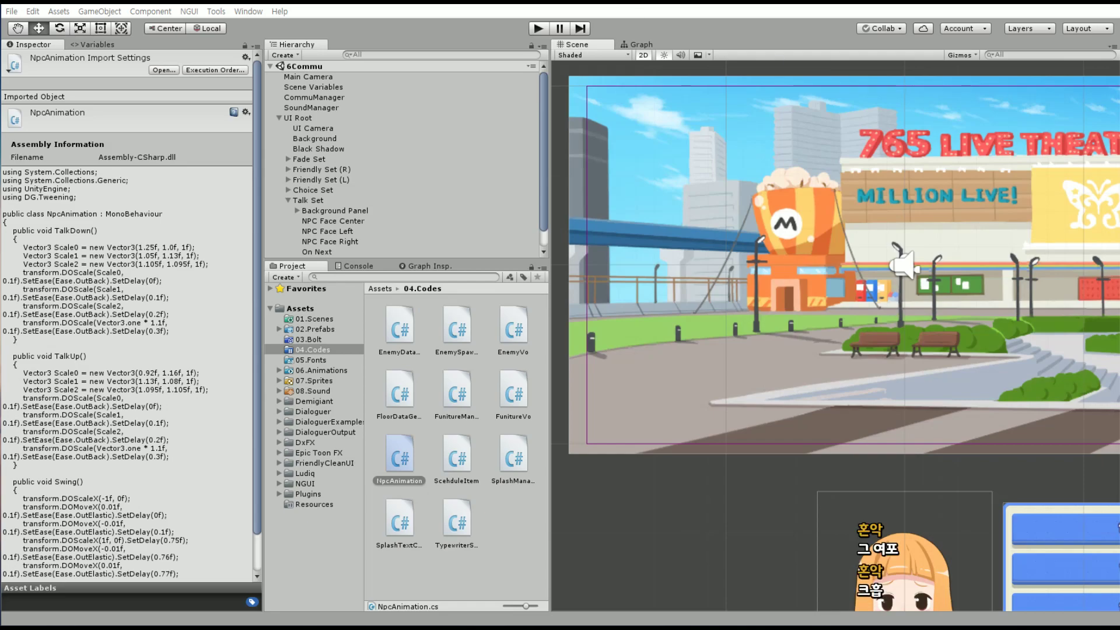
mouse_move(644, 178)
middle_mouse_down()
mouse_move(651, 184)
mouse_move(646, 170)
middle_mouse_up()
scroll(646, 169, "up", 2)
scroll(613, 152, "up", 2)
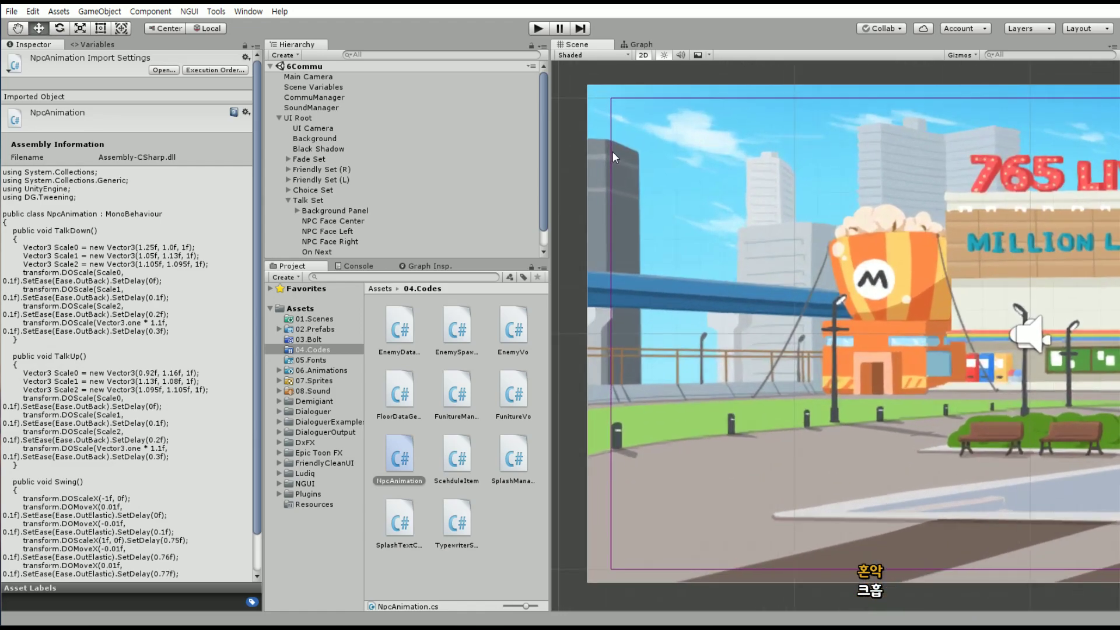
scroll(613, 151, "up", 2)
scroll(632, 135, "up", 2)
scroll(632, 135, "up", 2)
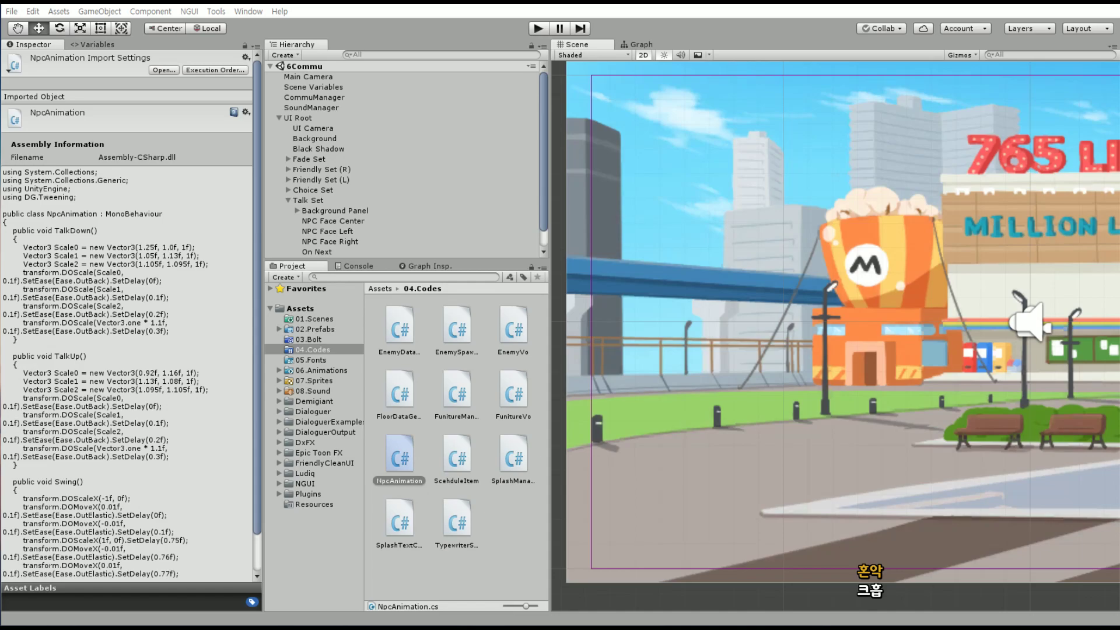
scroll(644, 199, "down", 2)
scroll(644, 199, "down", 2)
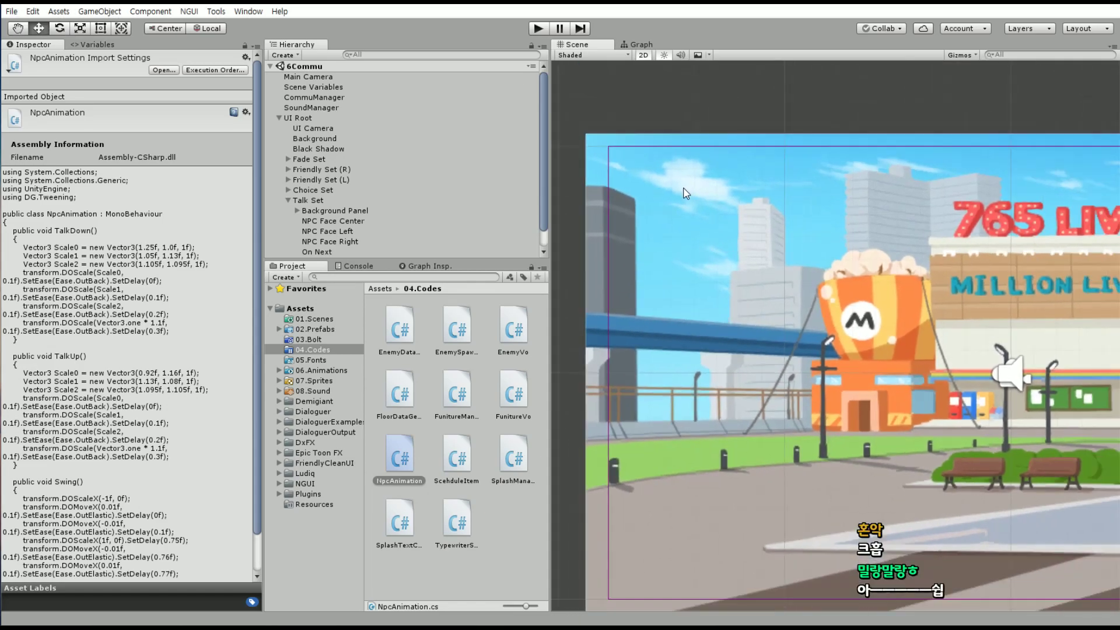
scroll(643, 168, "up", 3)
scroll(593, 167, "up", 3)
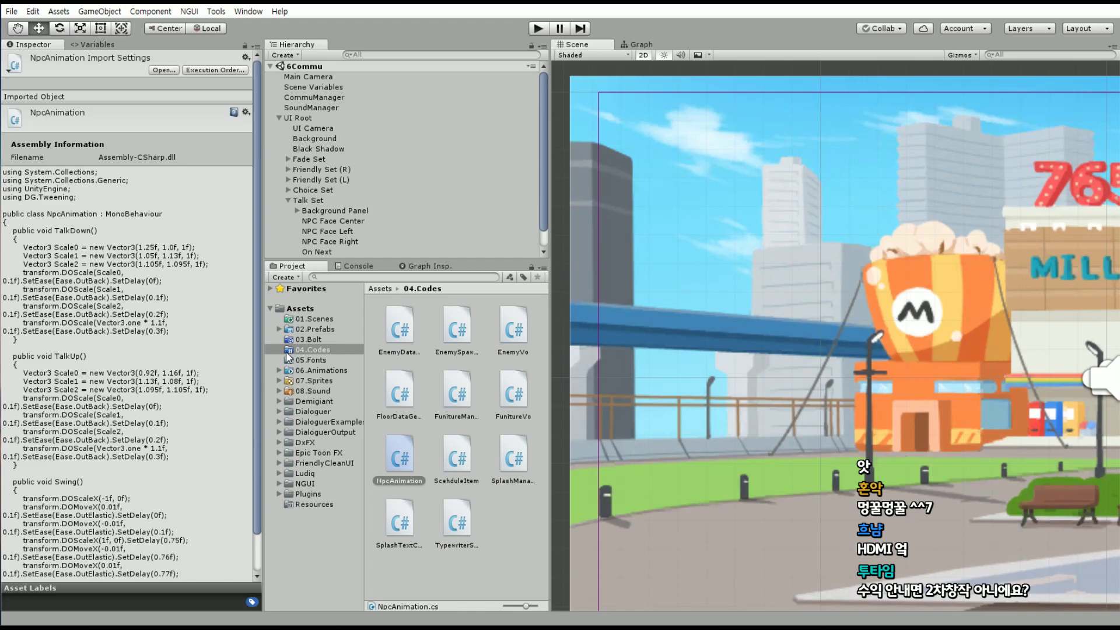
mouse_move(736, 218)
middle_mouse_down()
mouse_move(757, 245)
mouse_move(741, 241)
middle_mouse_up()
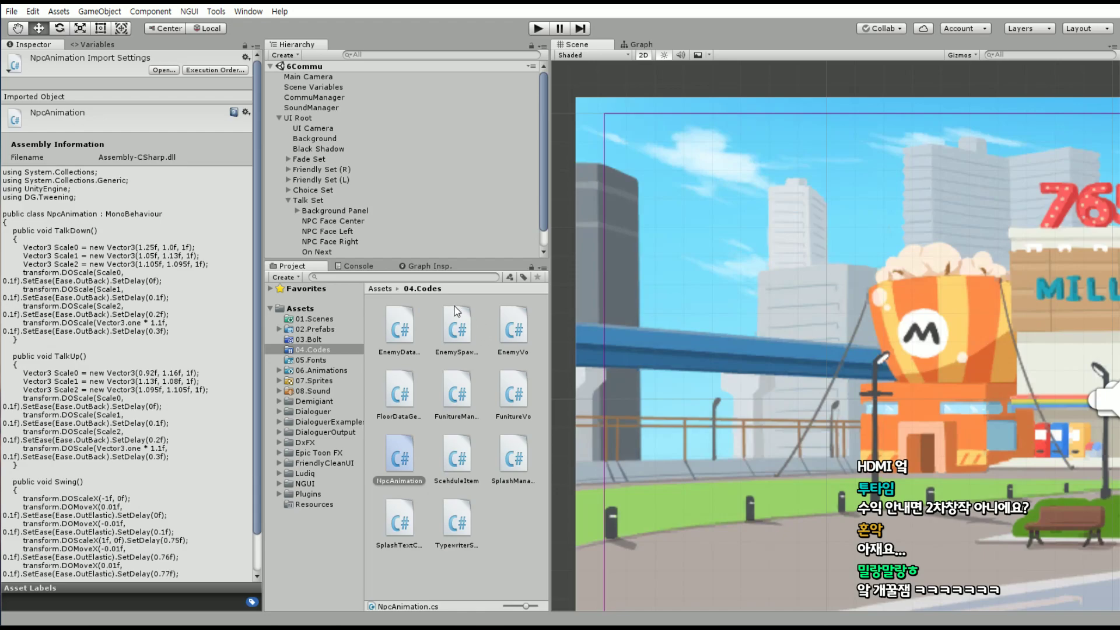
middle_click_drag(621, 310, 618, 310)
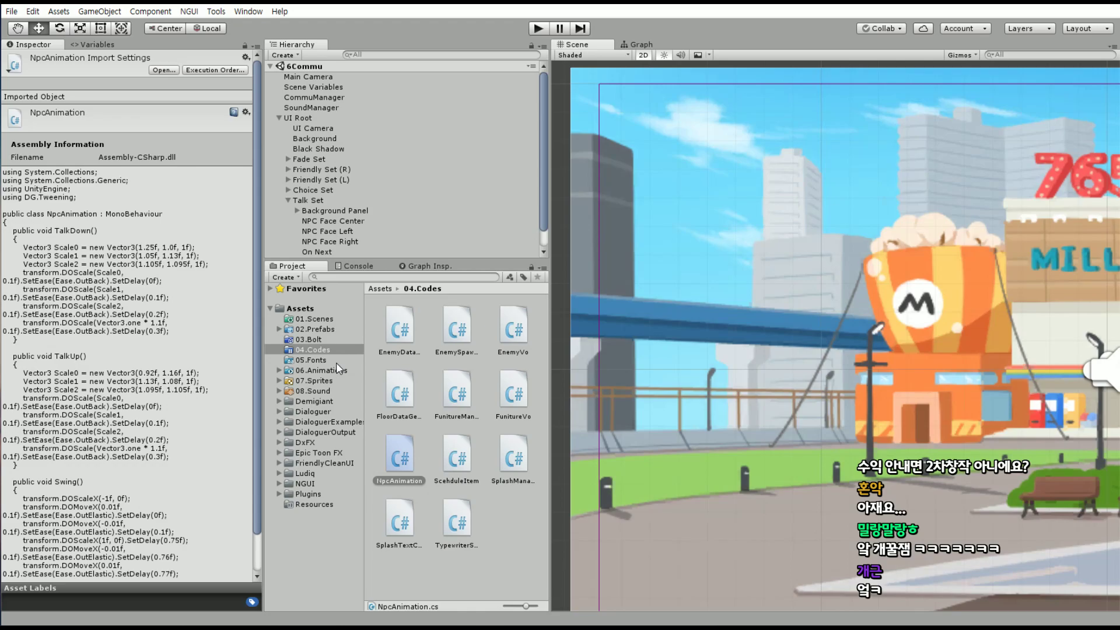
mouse_move(749, 254)
middle_mouse_down()
mouse_move(775, 307)
mouse_move(758, 270)
middle_mouse_up()
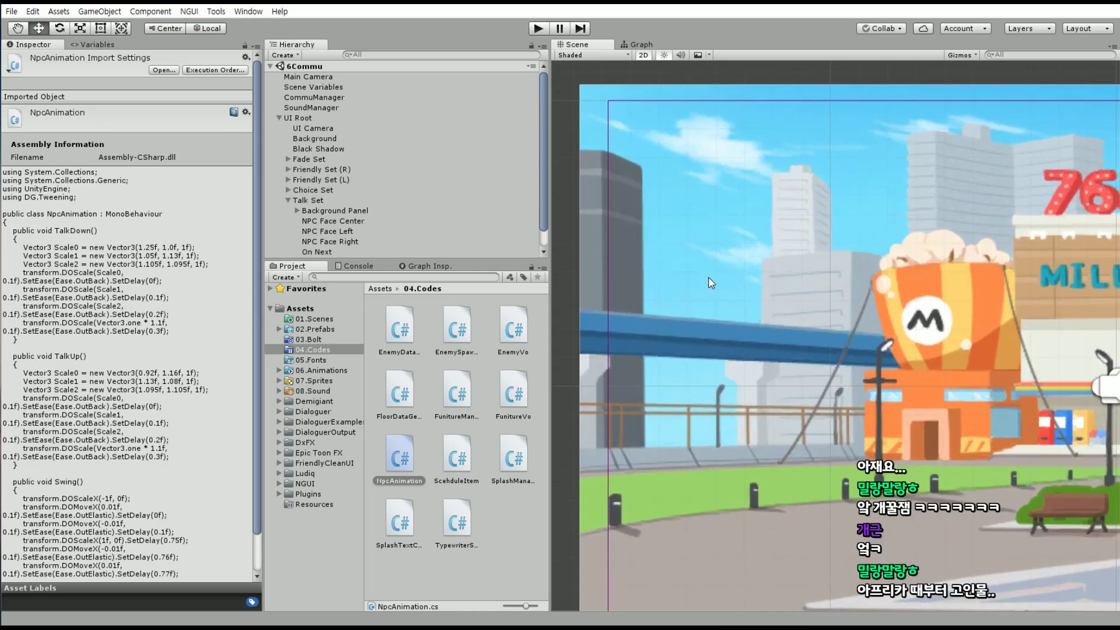
scroll(709, 278, "down", 2)
mouse_move(688, 265)
middle_mouse_down()
mouse_move(693, 314)
mouse_move(689, 270)
middle_mouse_up()
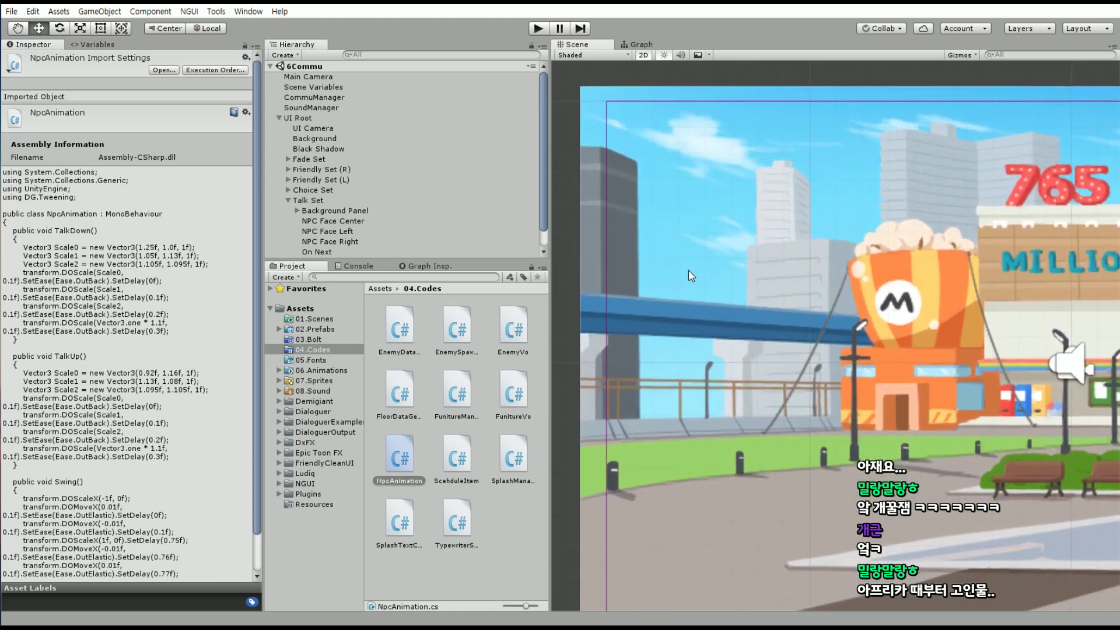
Browse the 02.Prefabs through 06.Animations asset folders, then return to the Downloads window
left_click(327, 359)
left_click(331, 350)
left_click(315, 340)
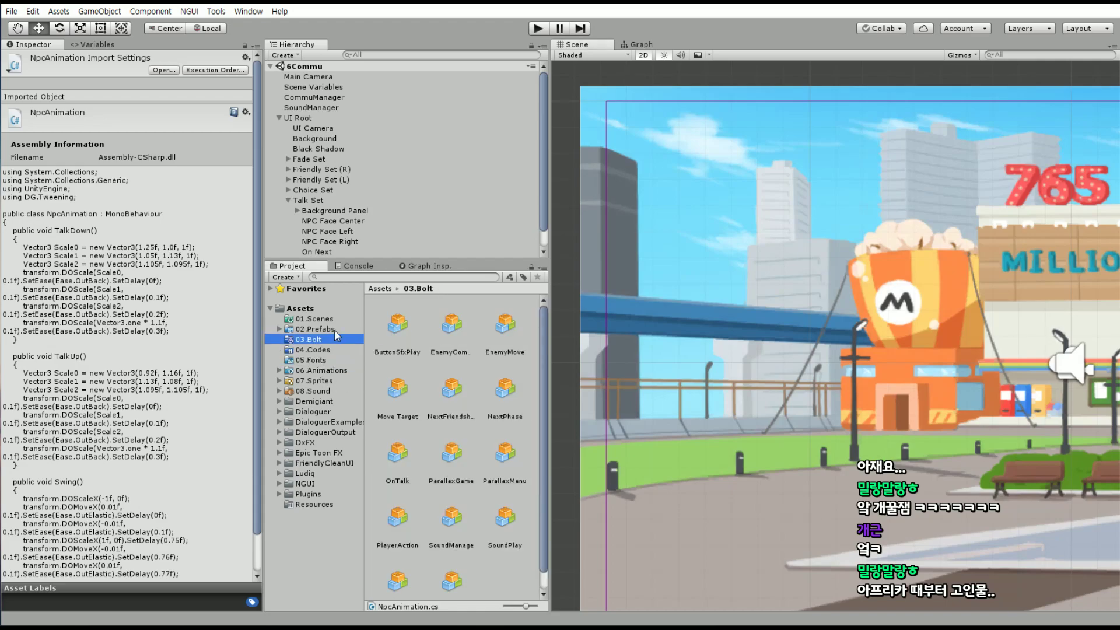
left_click(334, 330)
key("Down")
left_click(334, 372)
left_click(328, 330)
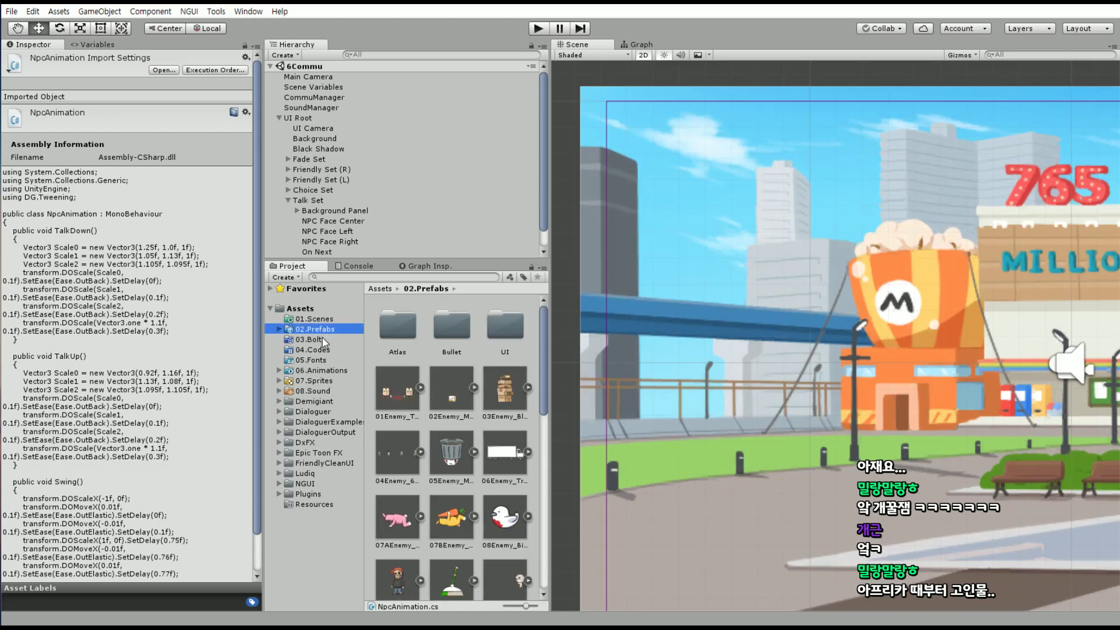
key("alt+Tab")
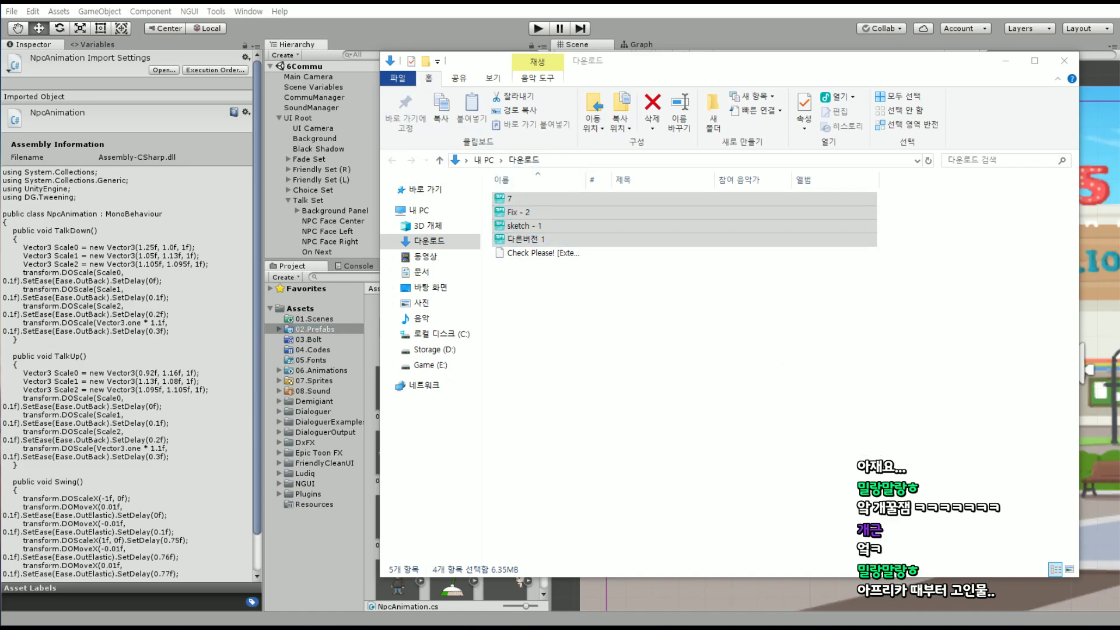
Minimize the Downloads window while GOM Audio plays the four tracks
left_click(1005, 60)
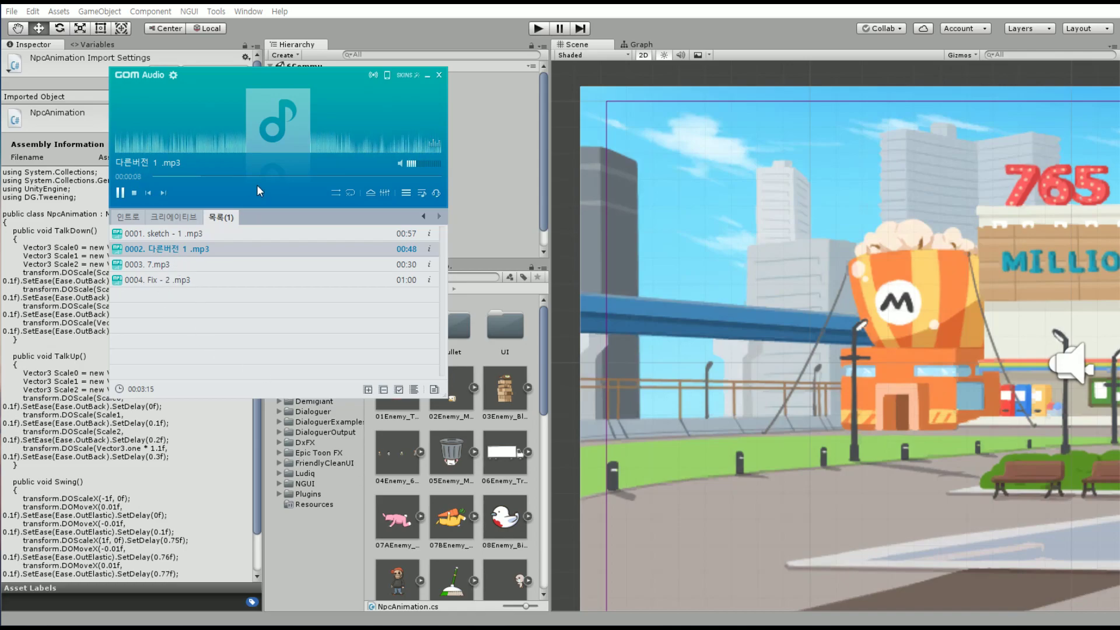
Play the 7 and Fix - 2 tracks in GOM Audio, then pause and close the player
double_click(195, 261)
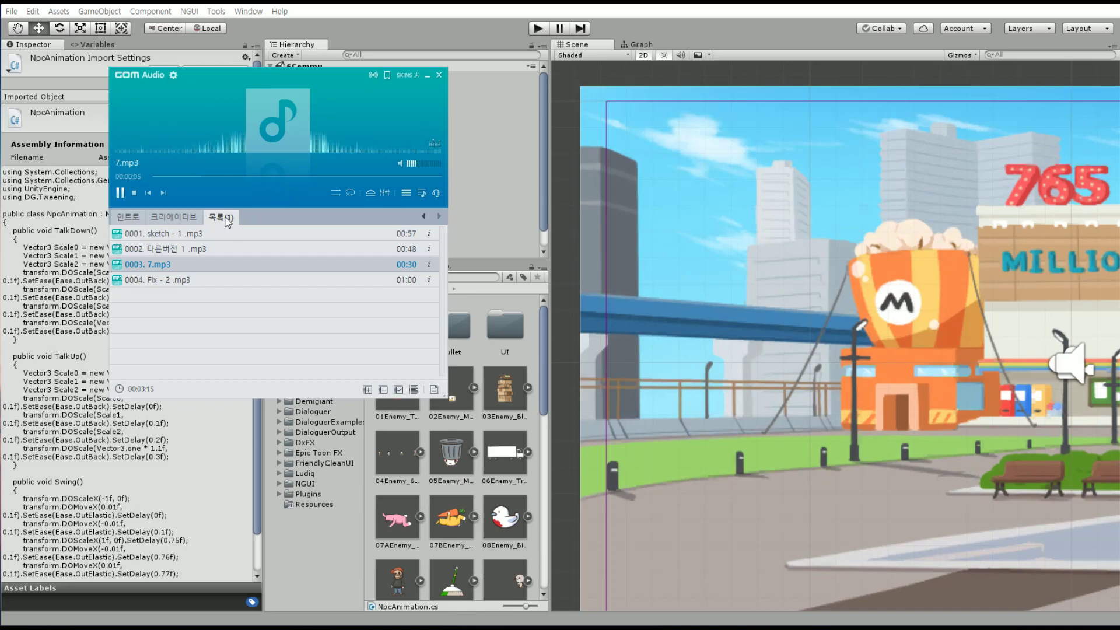
double_click(202, 280)
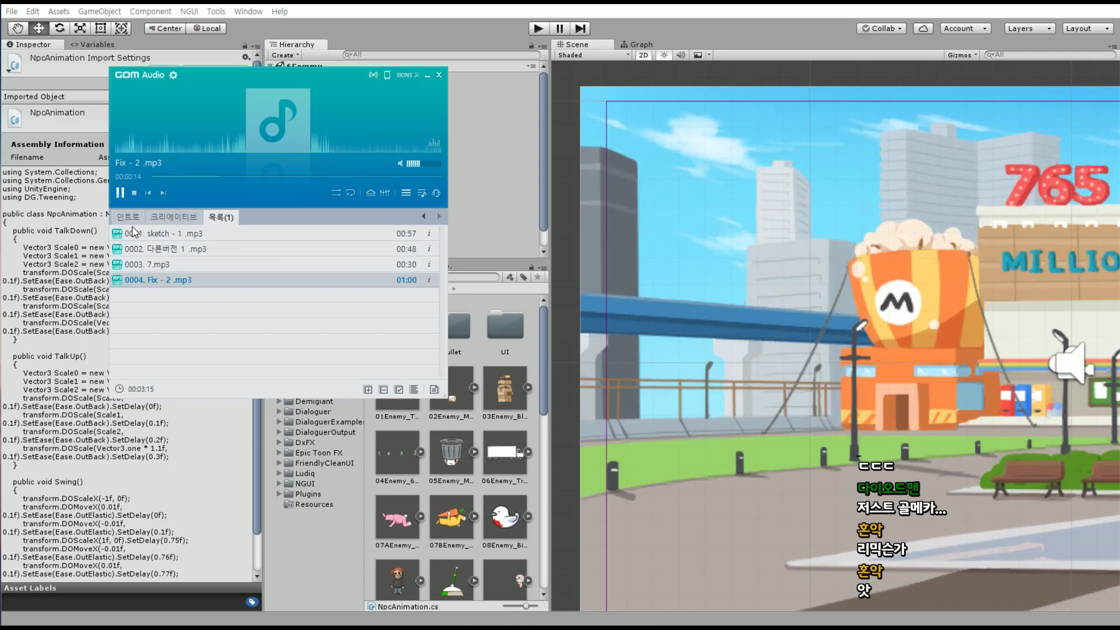
left_click(123, 192)
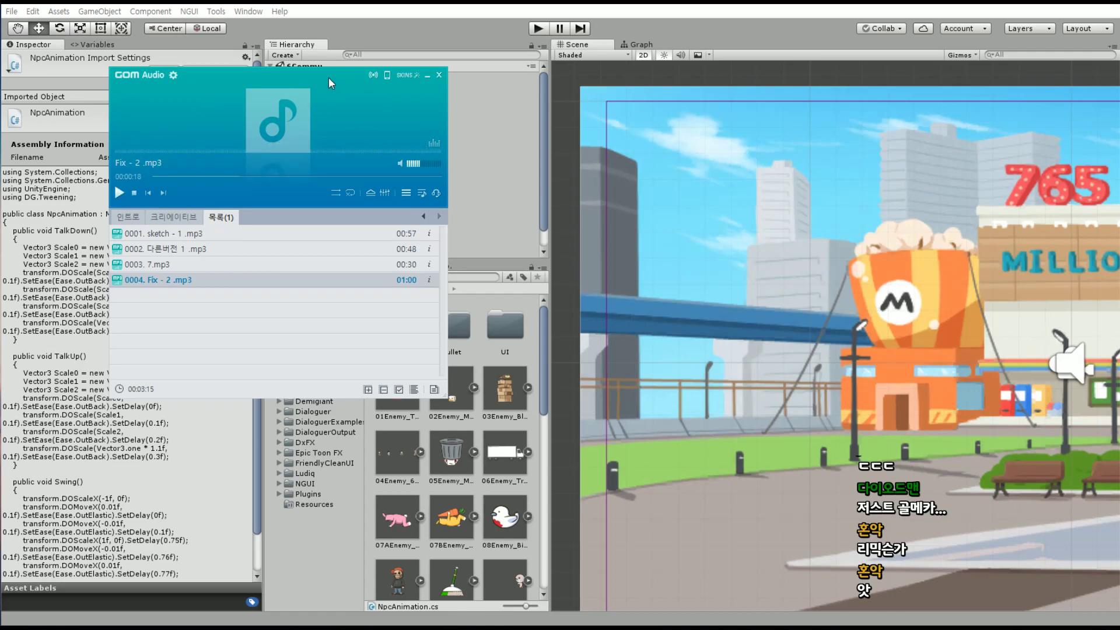
key("alt+Tab")
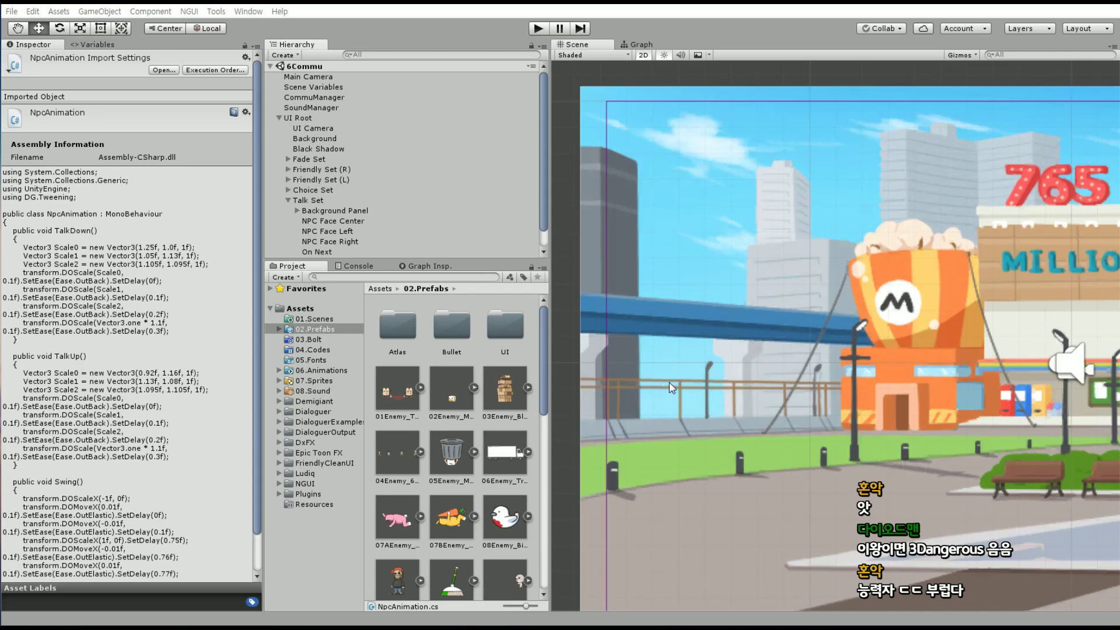
mouse_move(670, 383)
middle_mouse_down()
mouse_move(655, 407)
mouse_move(666, 402)
middle_mouse_up()
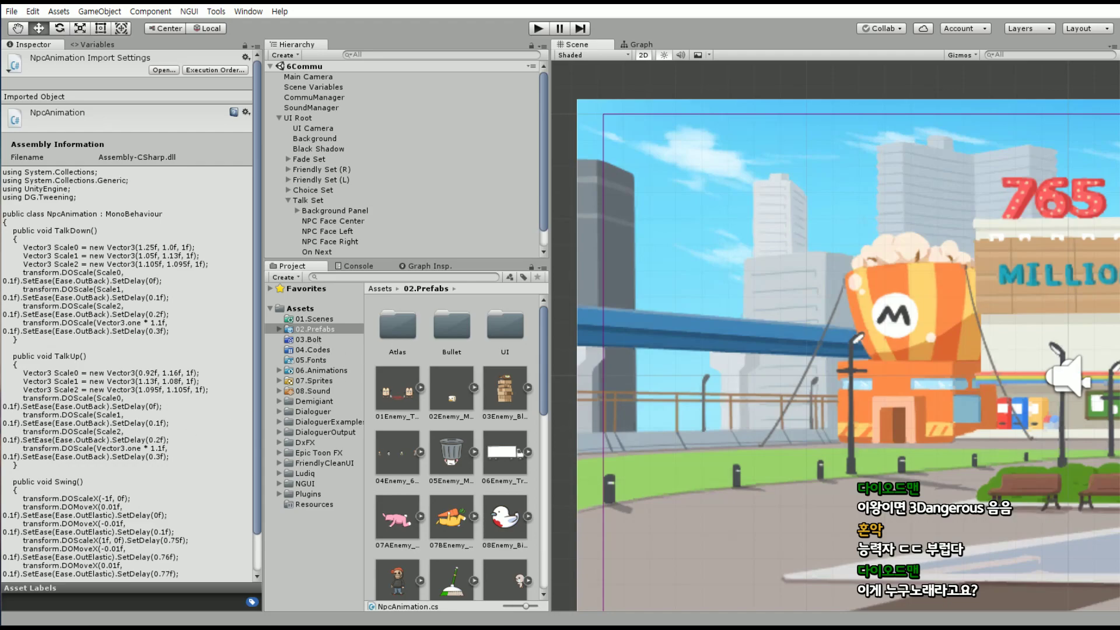
key("super")
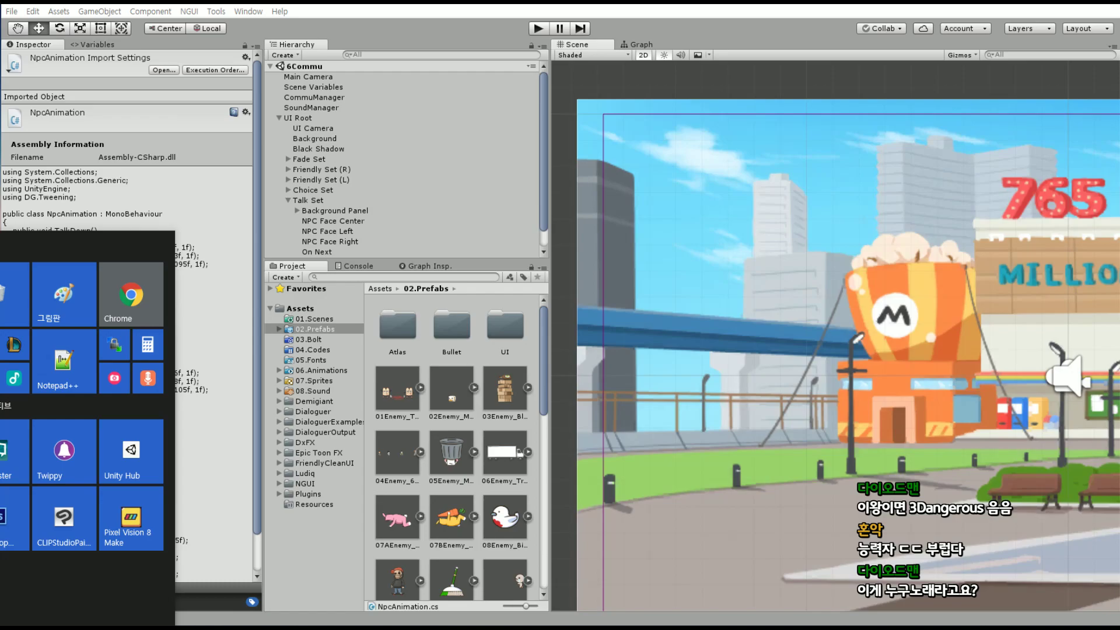
Search Music for 'check' and open the Check Please! track's Murdoc_FanGame folder
key("super+e")
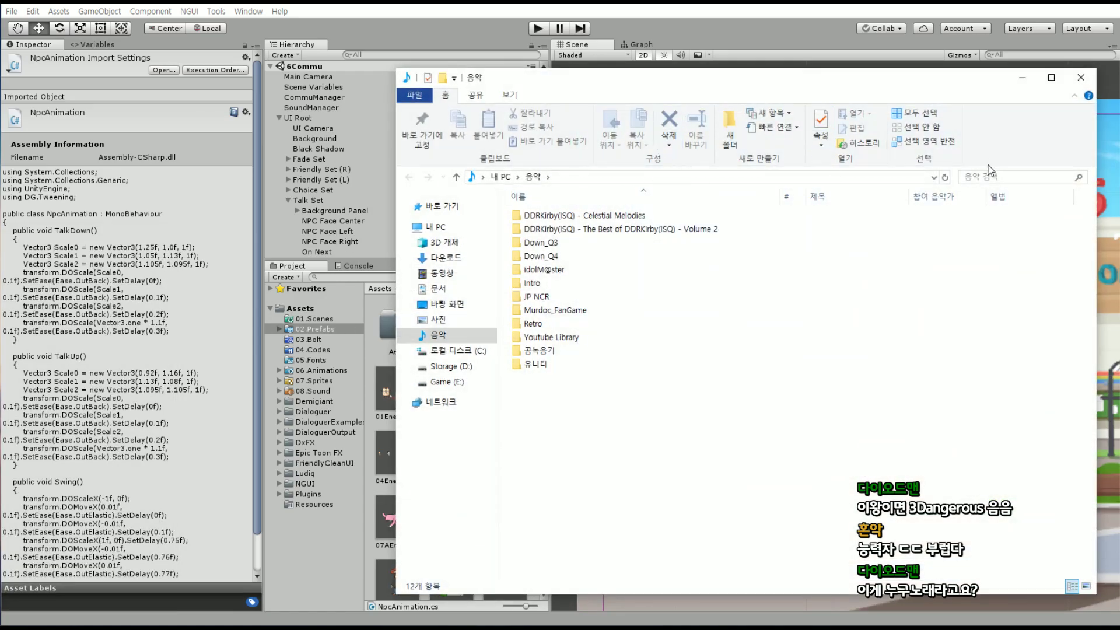
left_click(998, 177)
type("c")
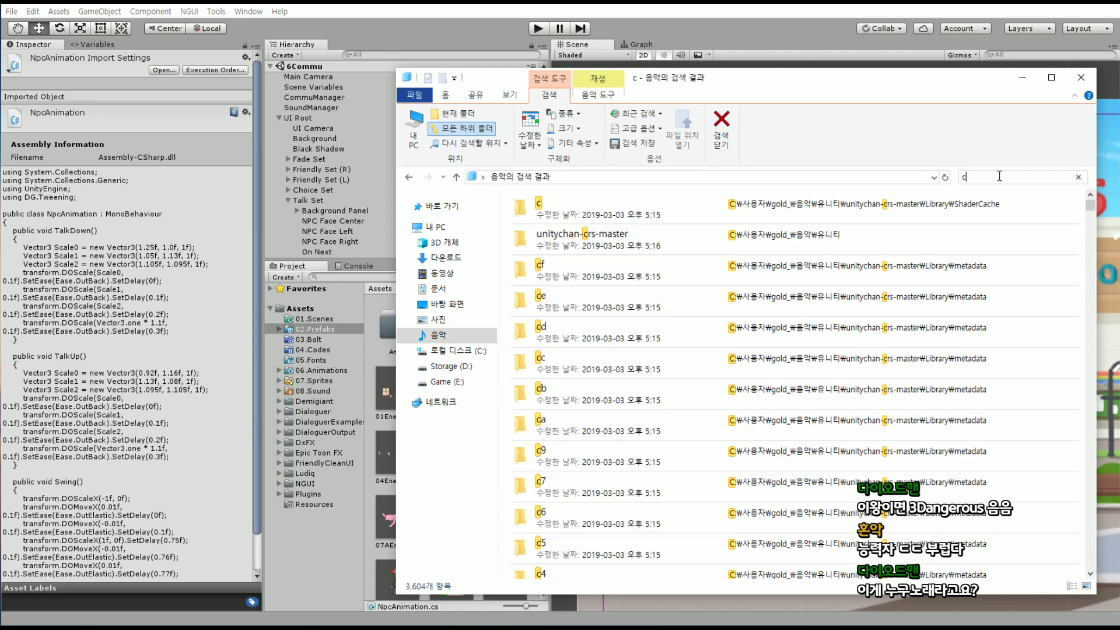
type("heck")
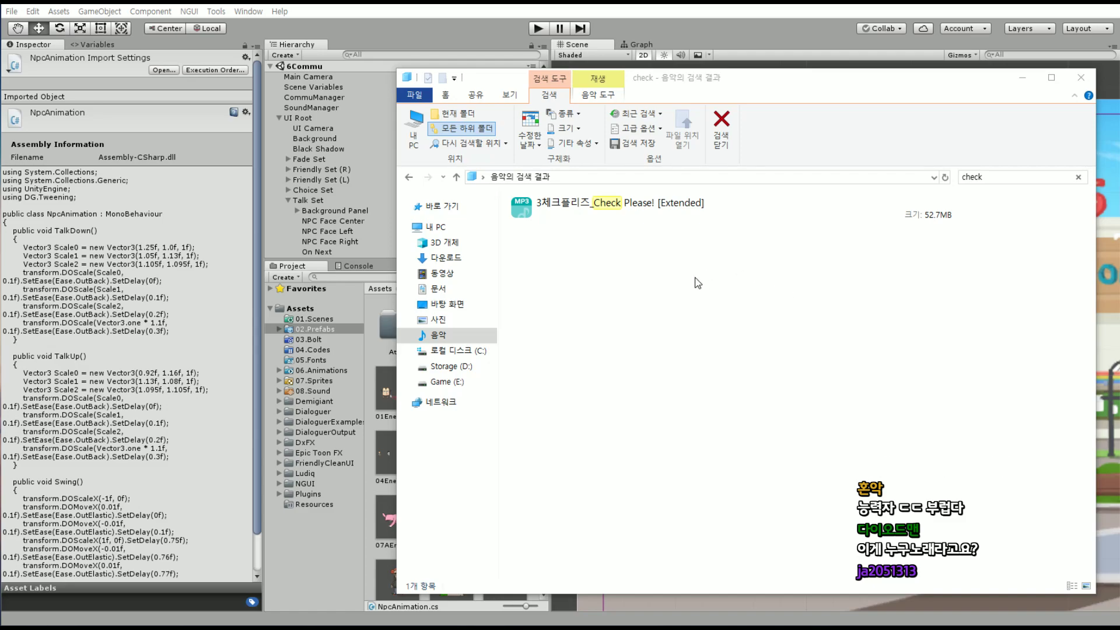
right_click(534, 213)
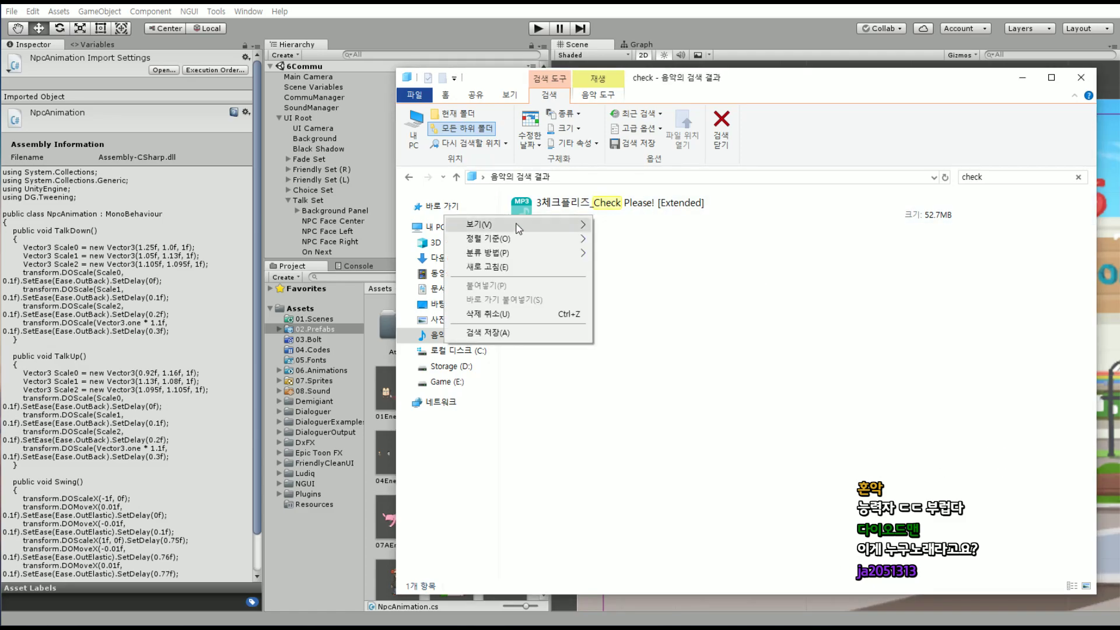
left_click(563, 212)
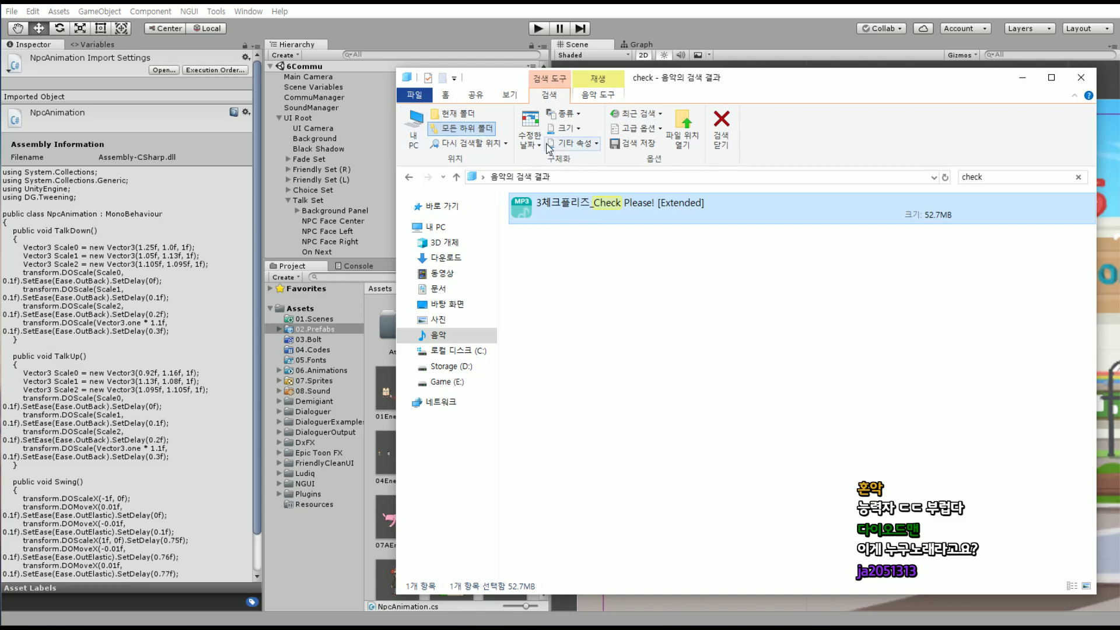
right_click(569, 210)
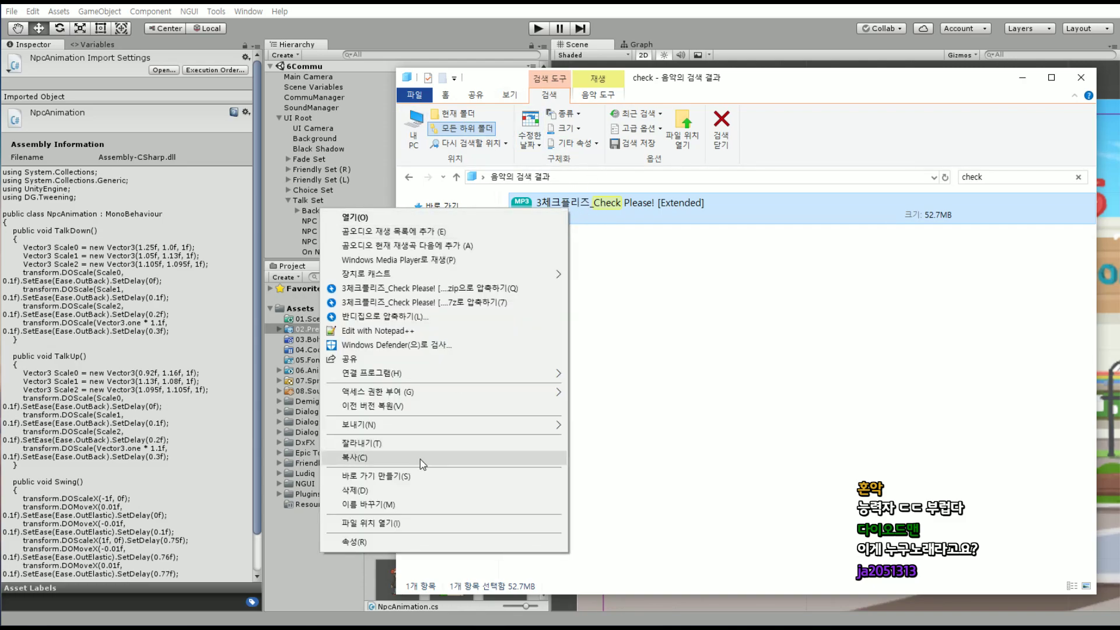
left_click(402, 522)
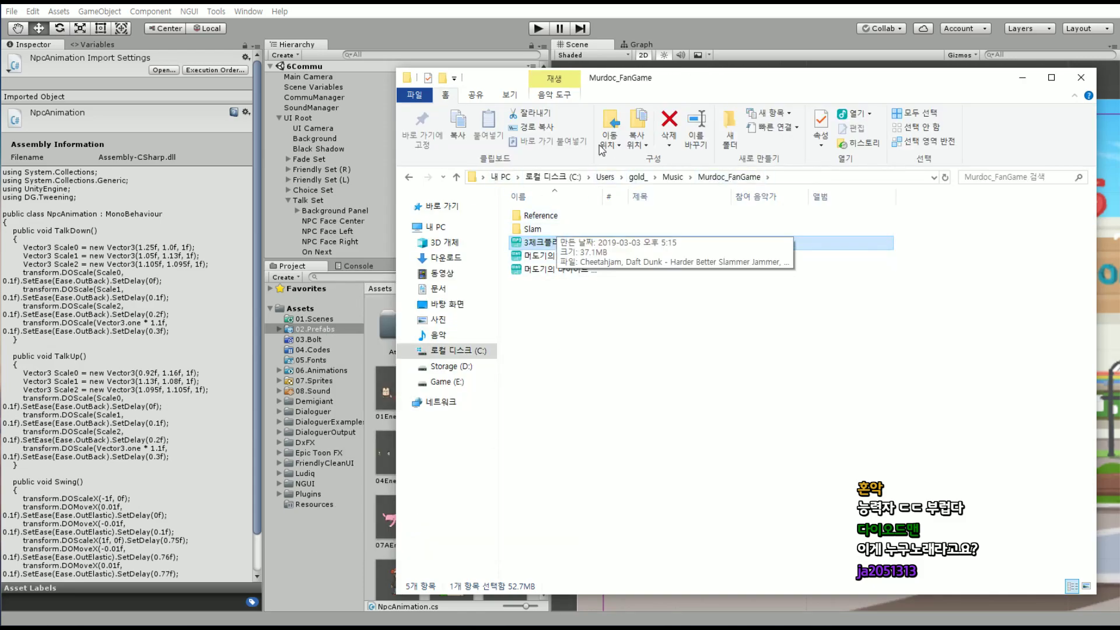
Open the Slam folder, widen the Name column, and play the Cheetahjam track
left_click_drag(700, 77, 285, 66)
right_click(377, 392)
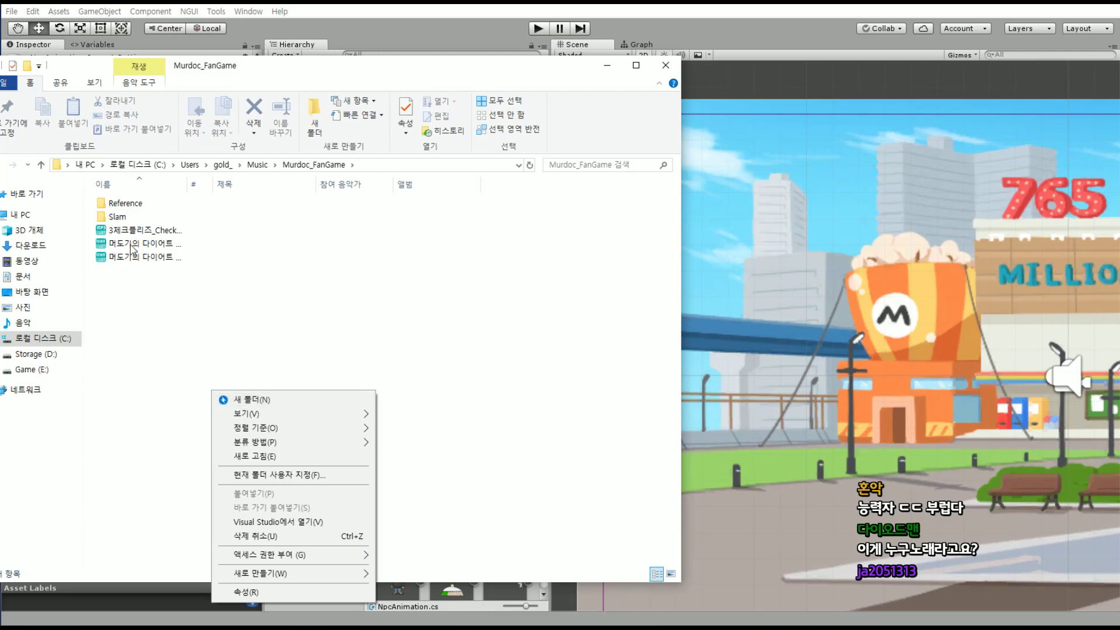
double_click(129, 218)
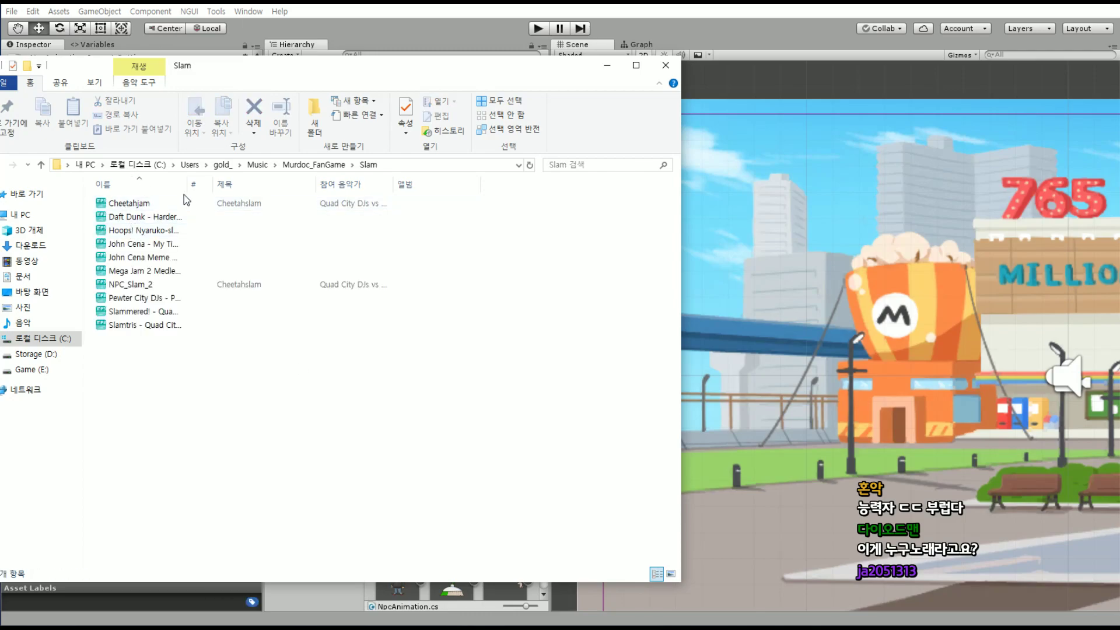
left_click_drag(187, 185, 231, 184)
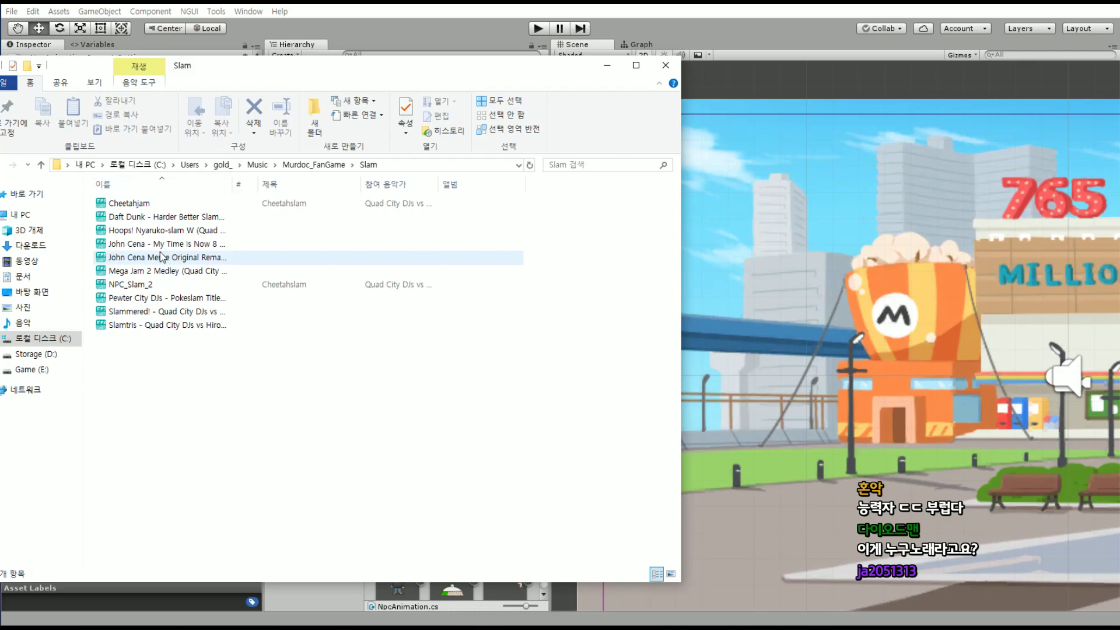
double_click(152, 205)
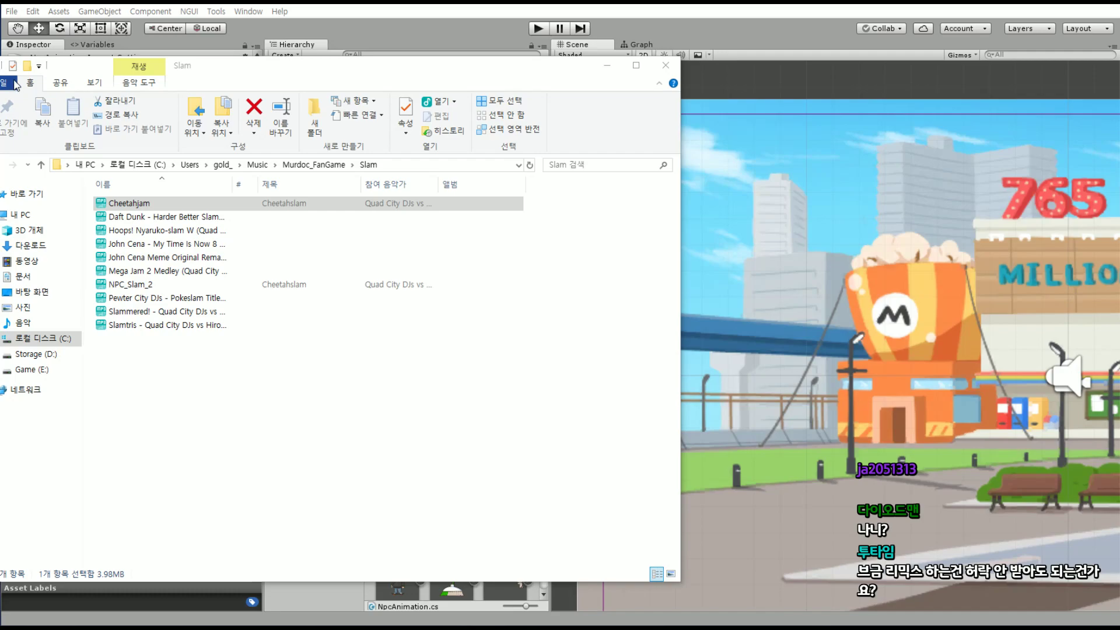
Go back to Murdoc_FanGame and create a new folder there
key("alt+Left")
right_click(156, 313)
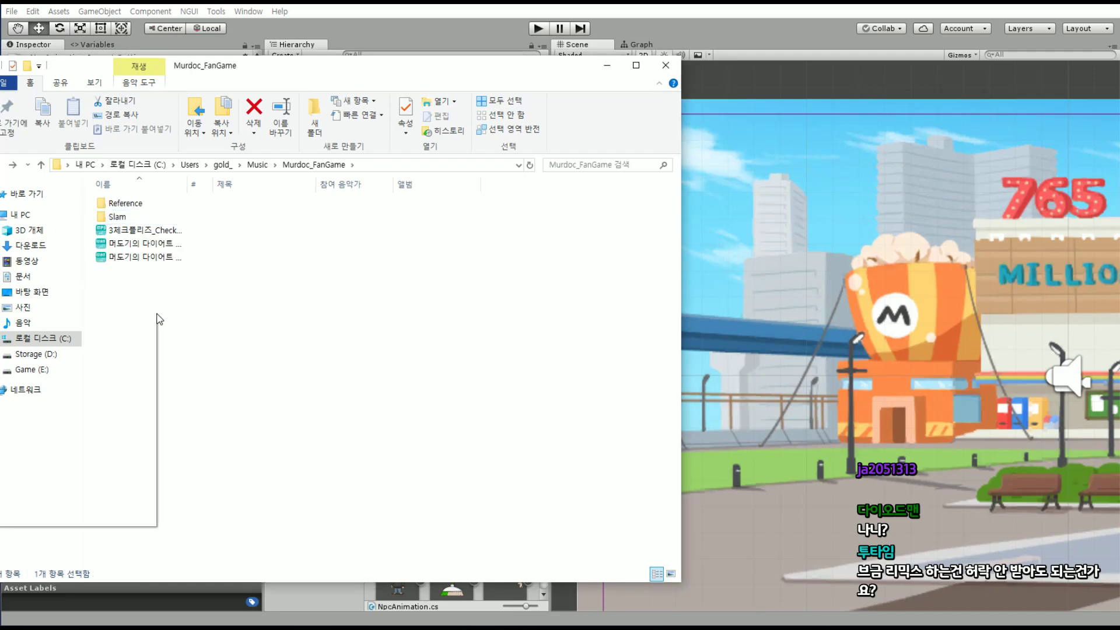
key("w")
key("f")
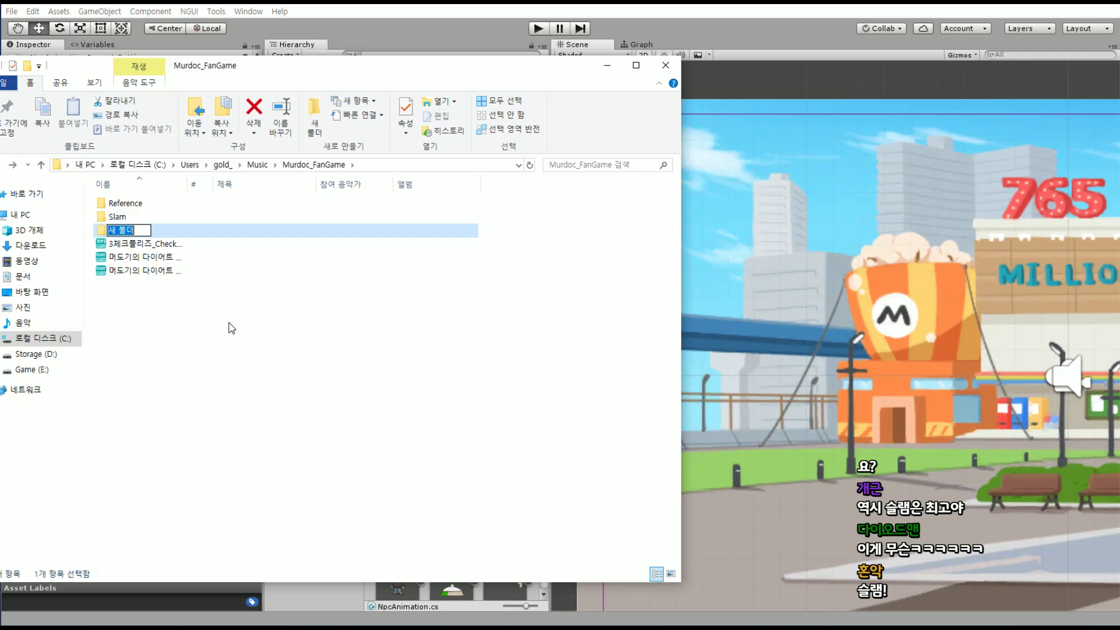
Replace the default 새 폴더 name with 3차팬게임NPC and open the folder
key("BackSpace")
type("NPC")
type("3")
type("차편집")
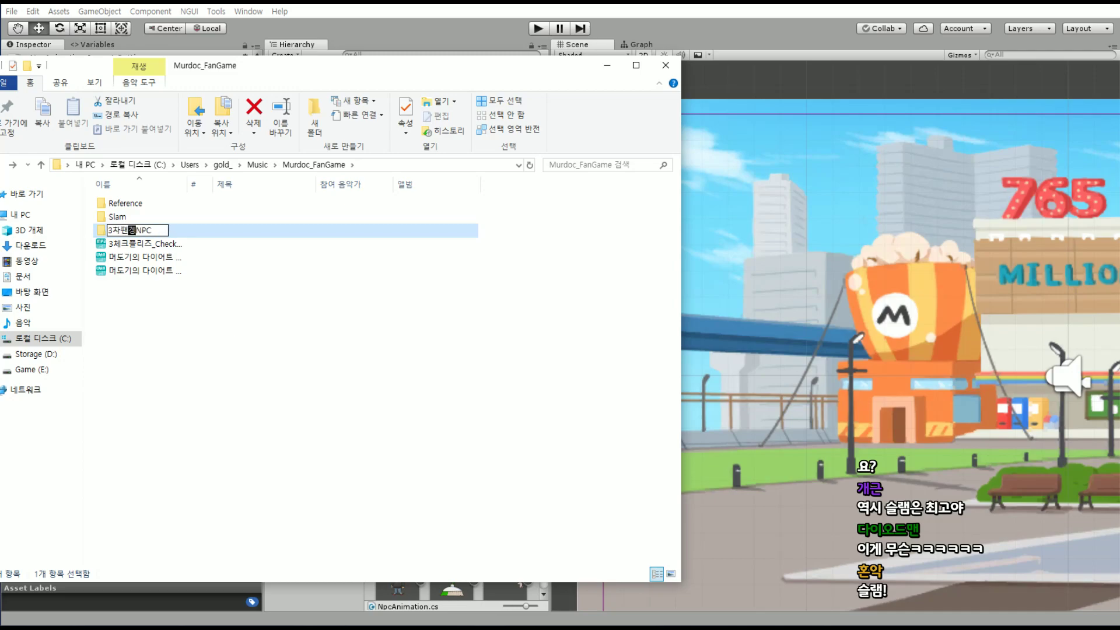
type("임_")
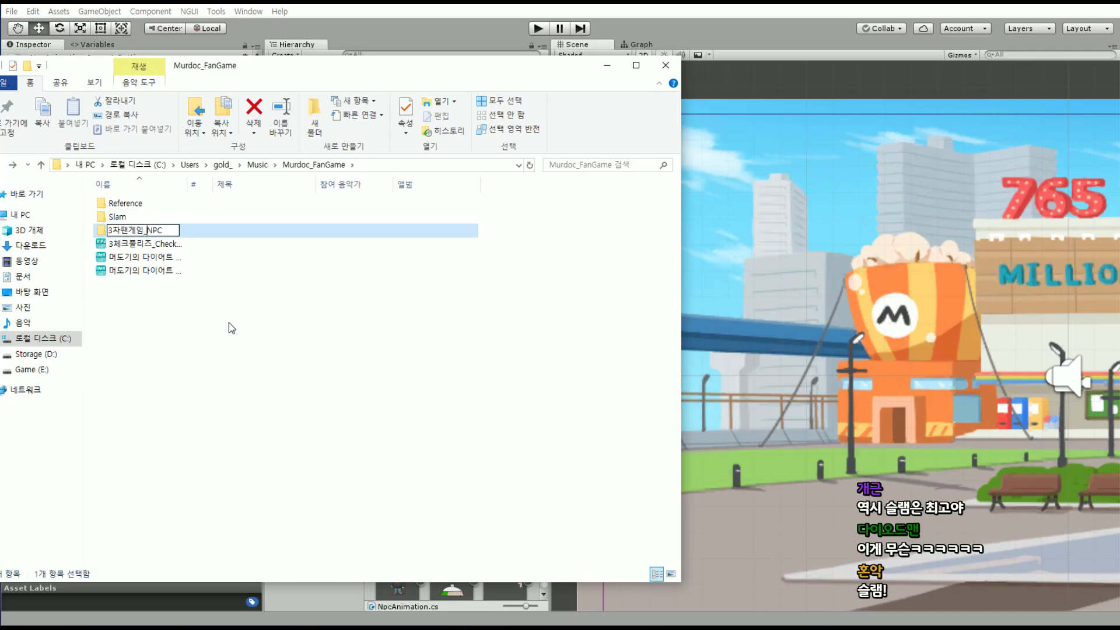
key("BackSpace")
key("Return")
key("Return")
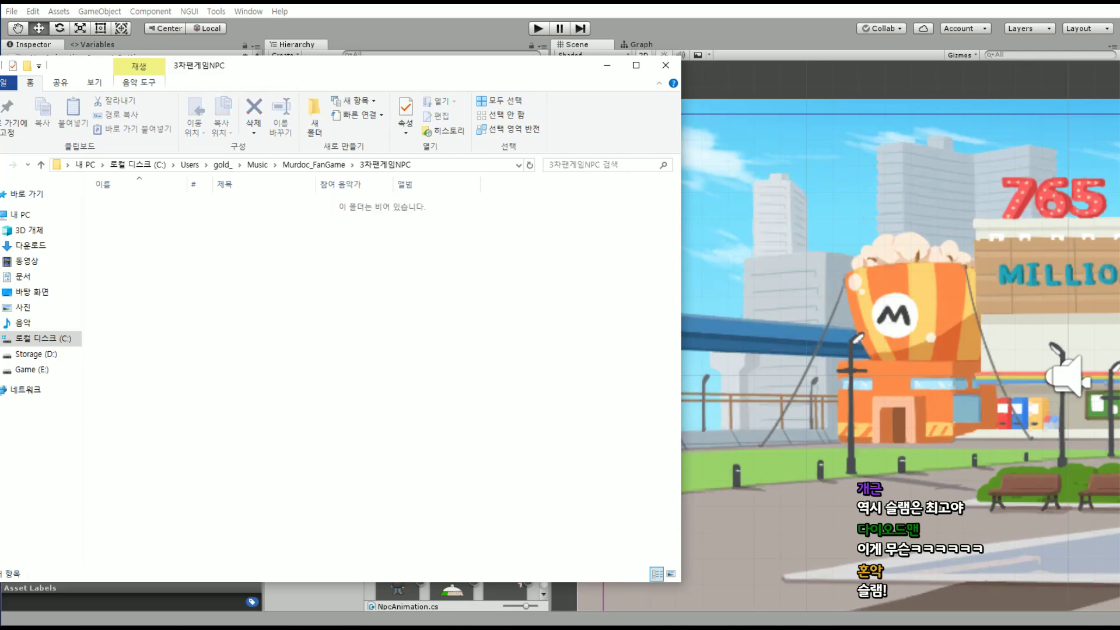
Move the four Downloads tracks and Check Please! into 3차팬게임NPC, then close Downloads
mouse_move(203, 620)
left_click(208, 569)
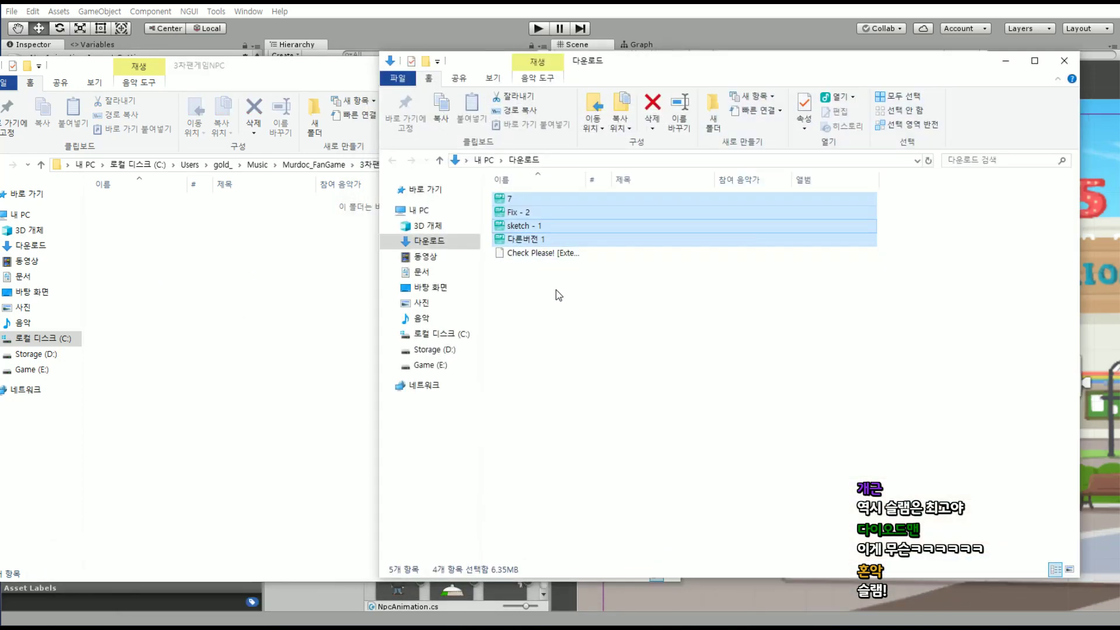
left_click_drag(534, 222, 284, 272)
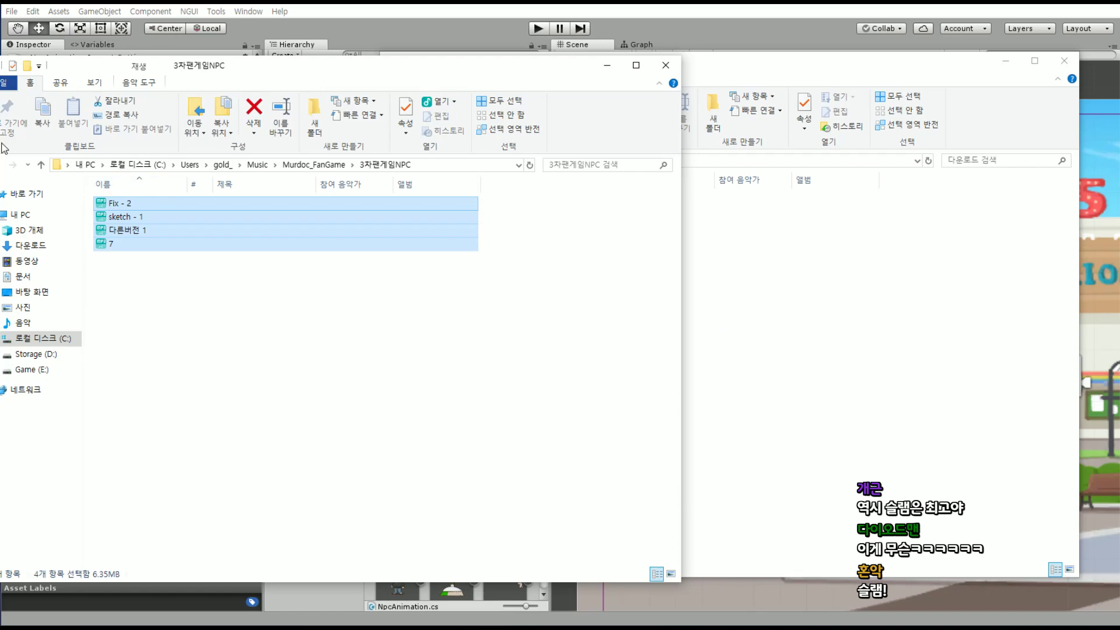
left_click(1, 165)
left_click_drag(146, 244, 148, 203)
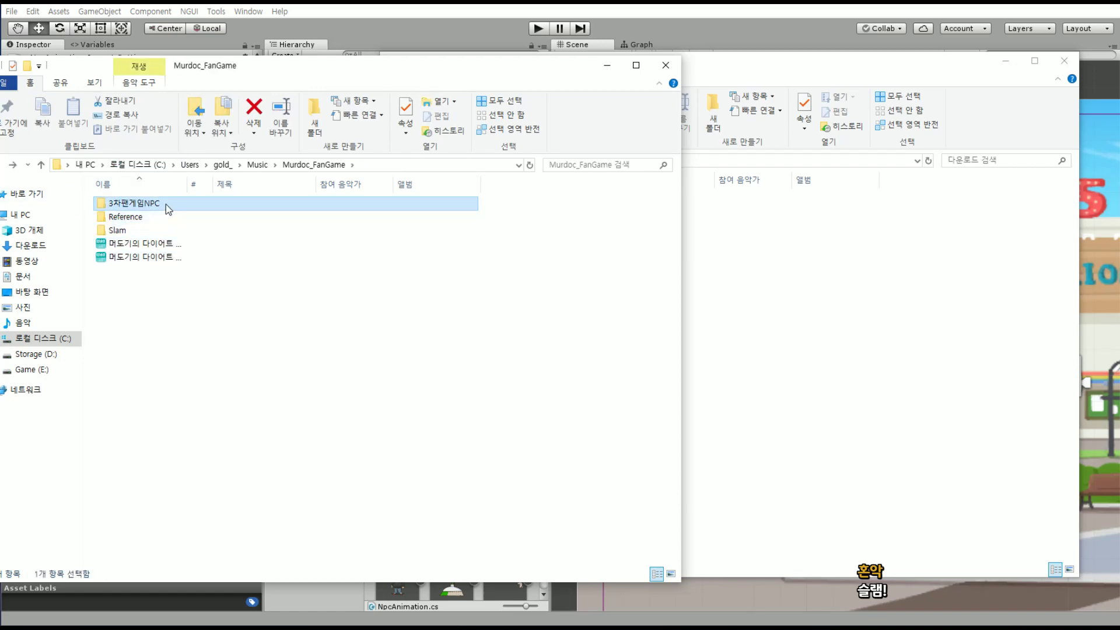
double_click(165, 204)
left_click(989, 291)
left_click(1065, 61)
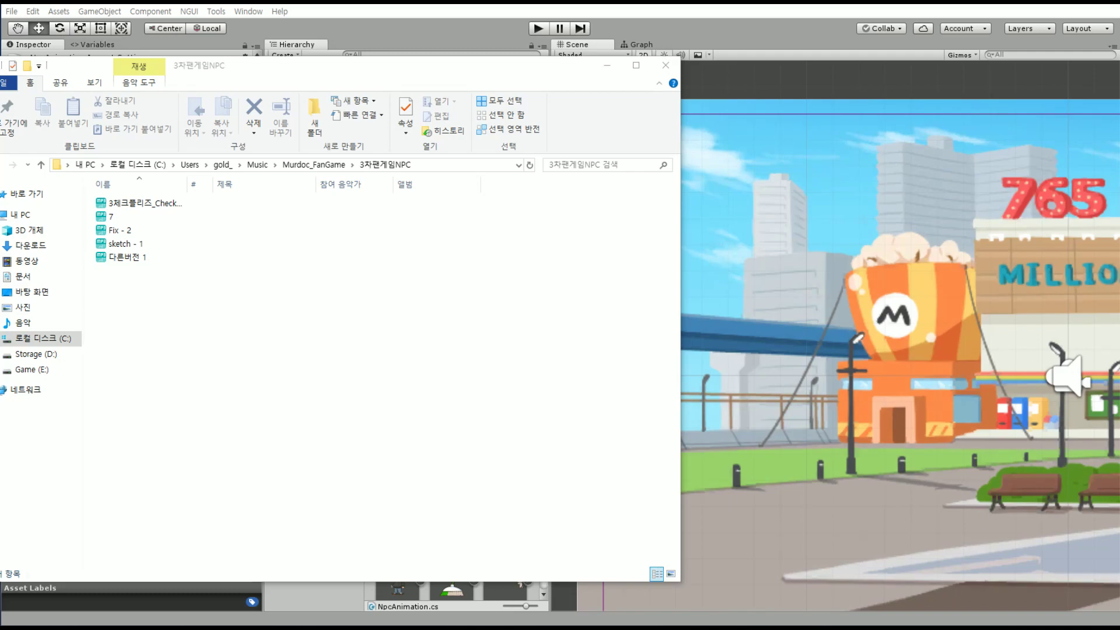
Rename the Check Please! track to NPC_02
left_click(175, 204)
key("F2")
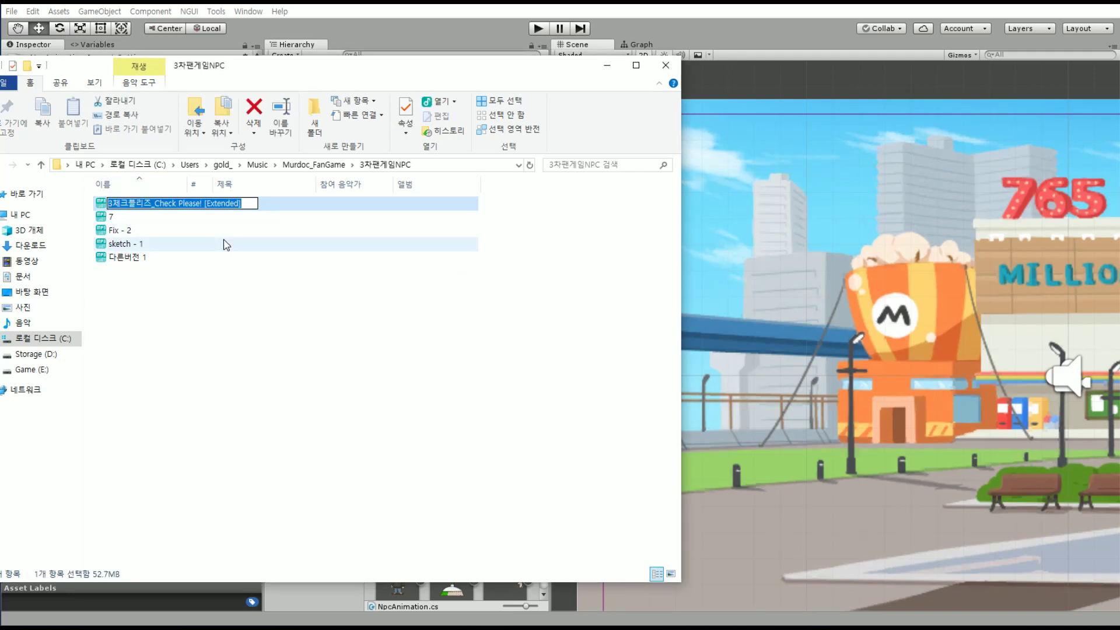
key("BackSpace")
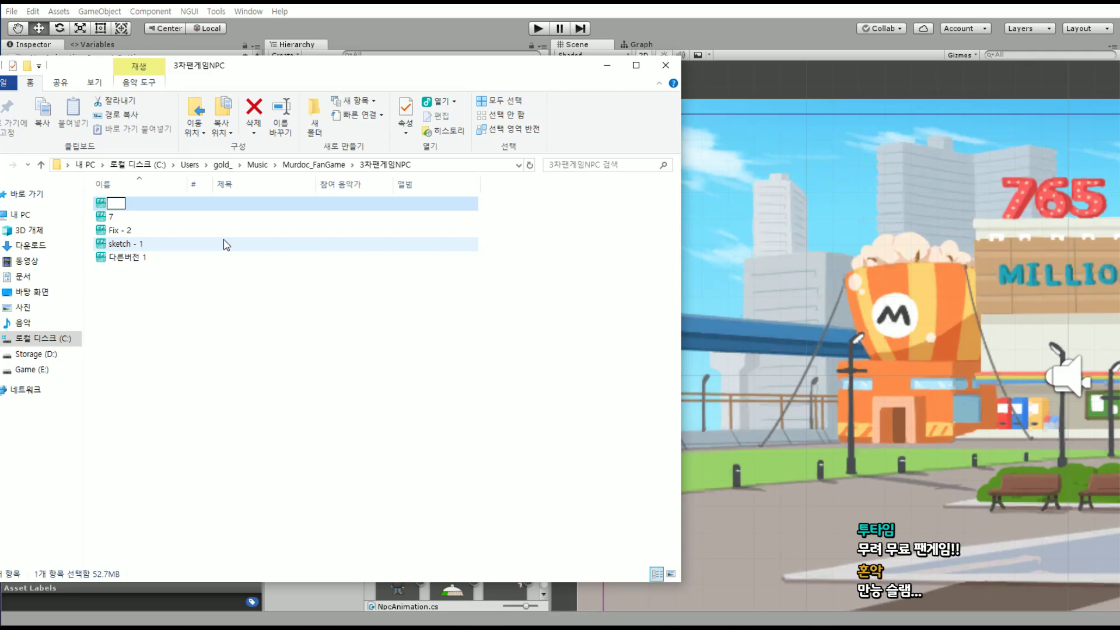
type("ㅎ")
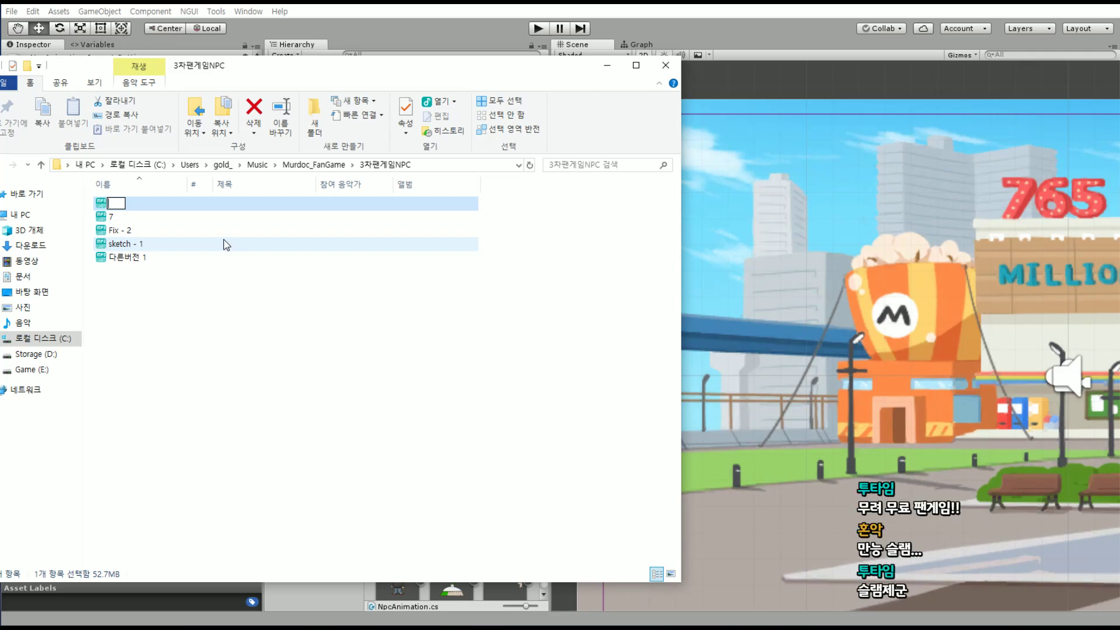
key("BackSpace")
type("NPC")
type("_")
type("0")
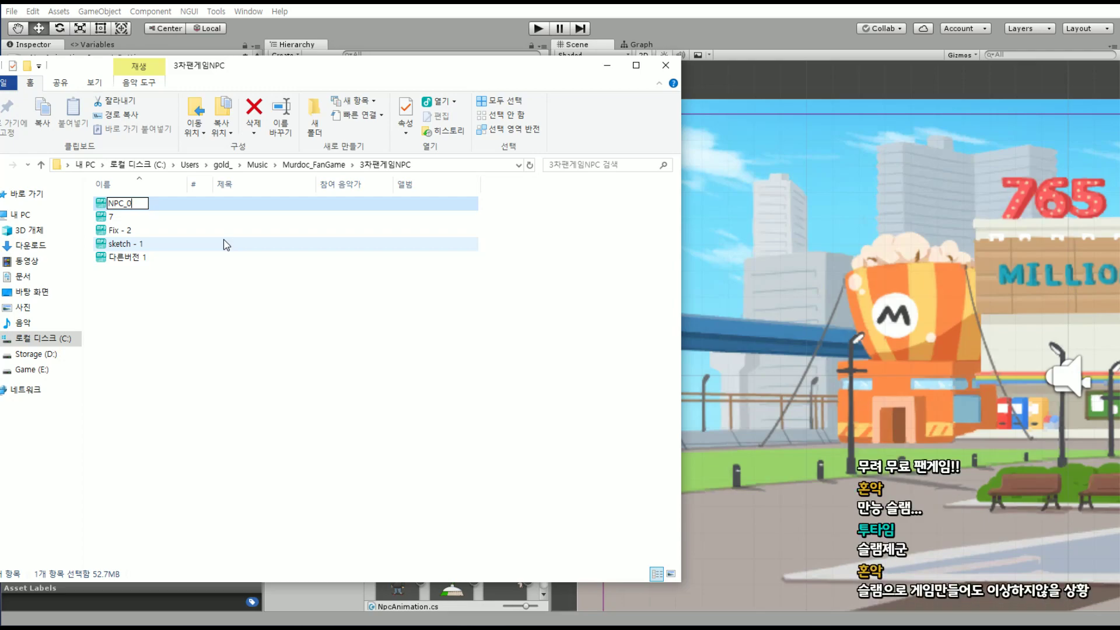
type("2")
key("ctrl+a")
key("ctrl+c")
left_click(163, 345)
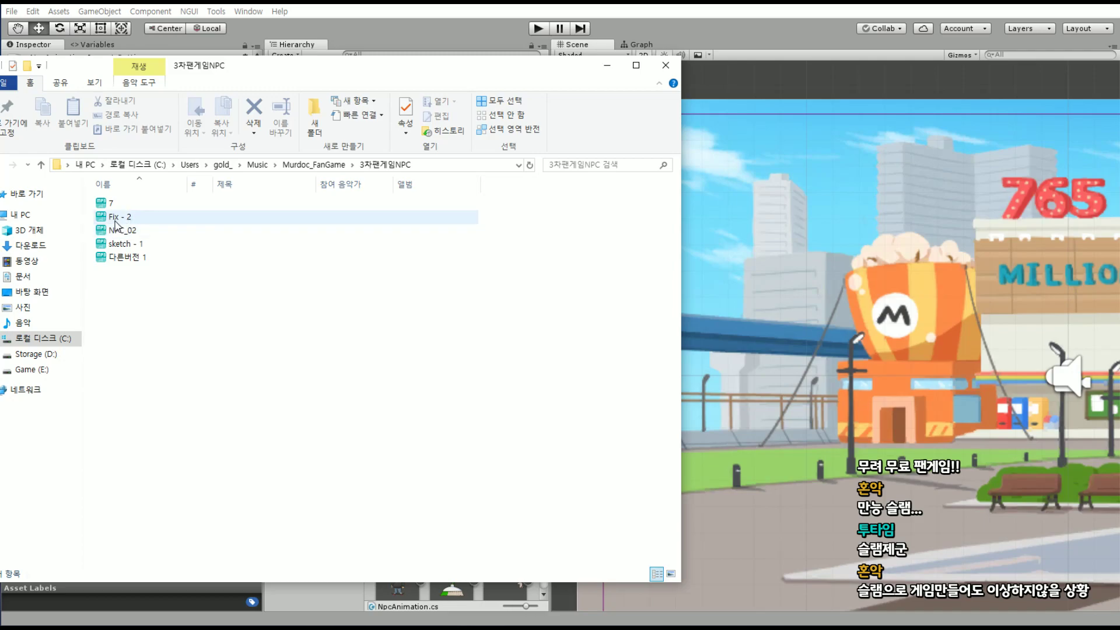
Rename sketch - 1 to NPC_06 and the 7 track to NPC_07
left_click(135, 244)
key("F2")
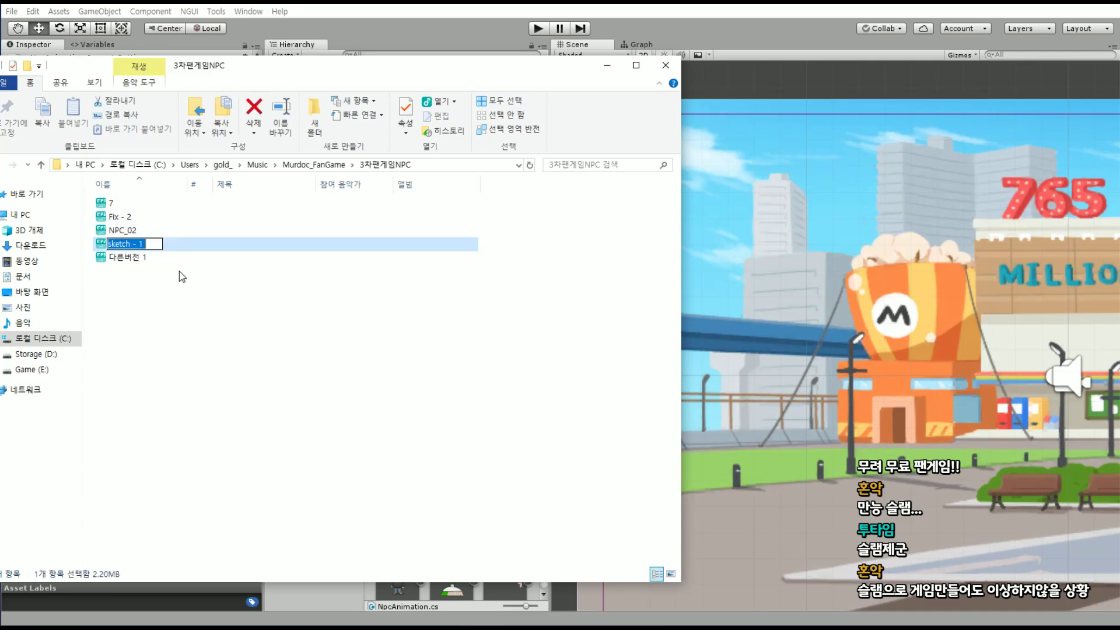
key("ctrl+v")
key("BackSpace")
type("6")
key("Return")
left_click(157, 208)
key("F2")
key("ctrl+v")
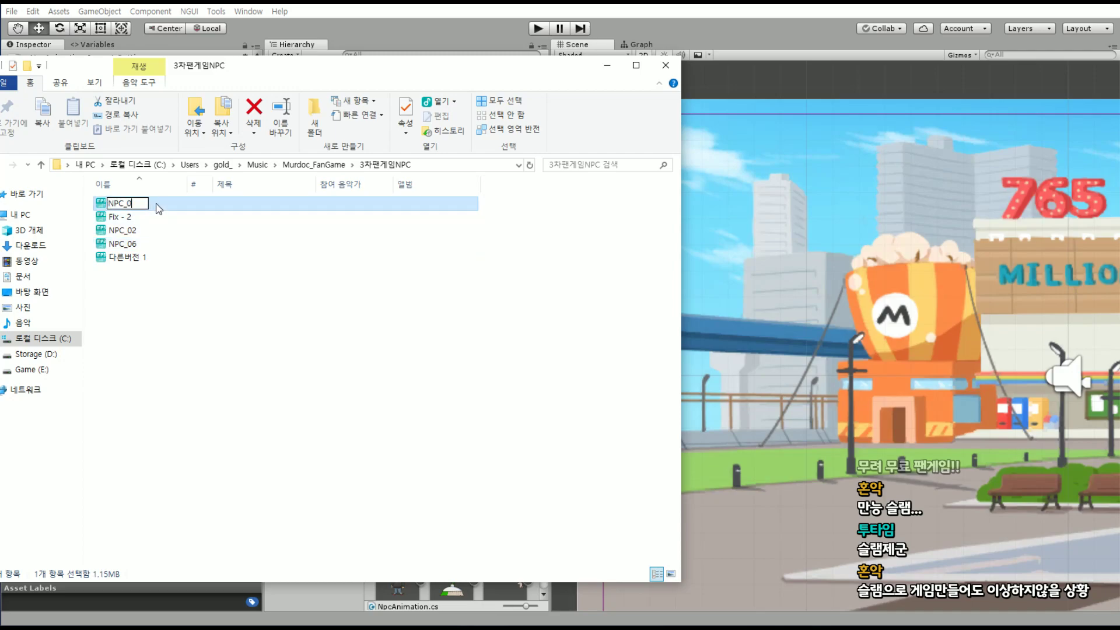
key("BackSpace")
type("7")
key("Return")
Rename 다른버전 1 to NPC_05 and Fix - 2 to NPC_01
left_click(136, 262)
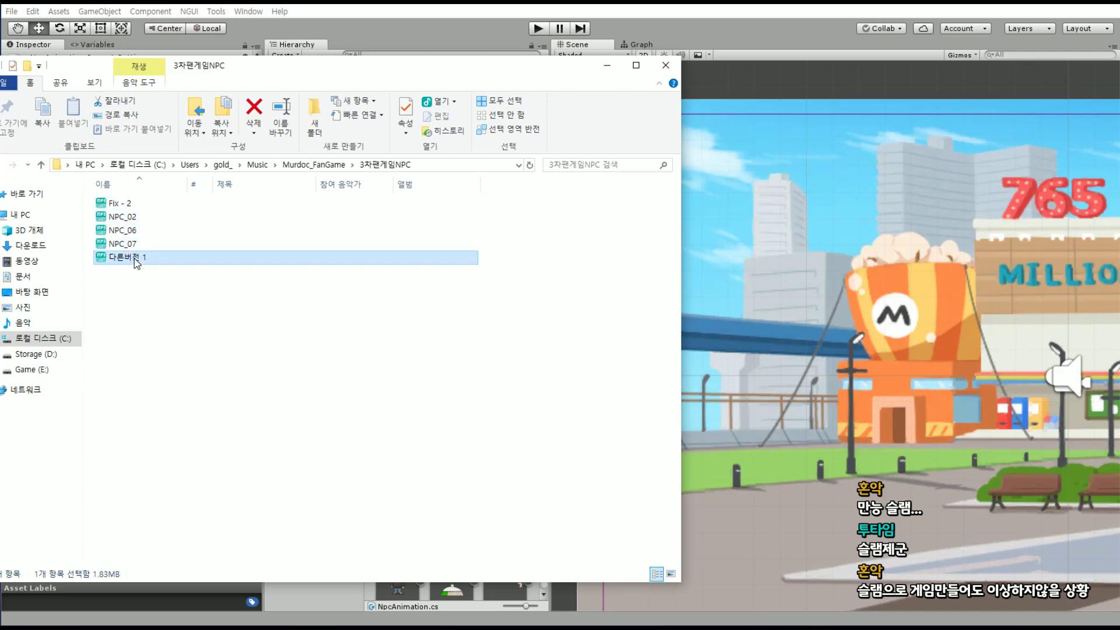
key("F2")
key("ctrl+v")
key("BackSpace")
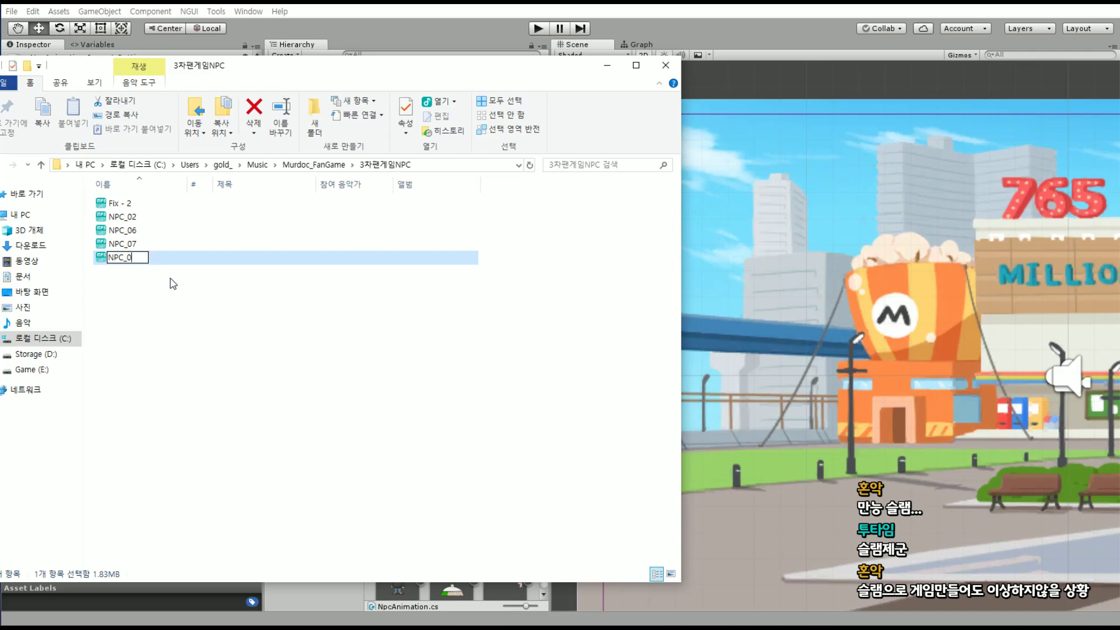
type("5")
key("Return")
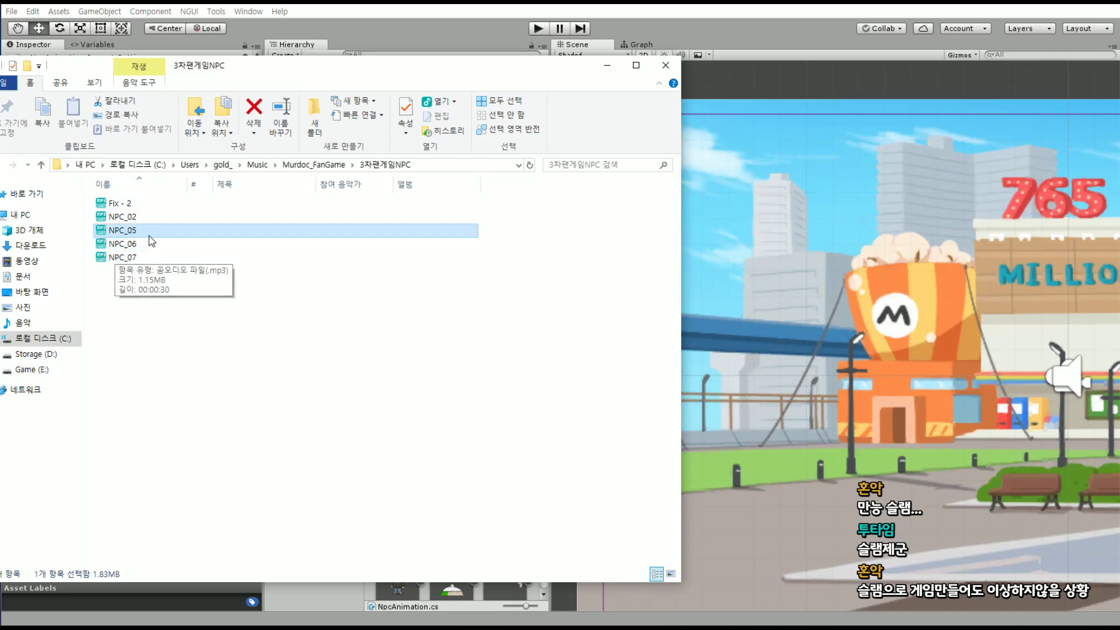
left_click(134, 204)
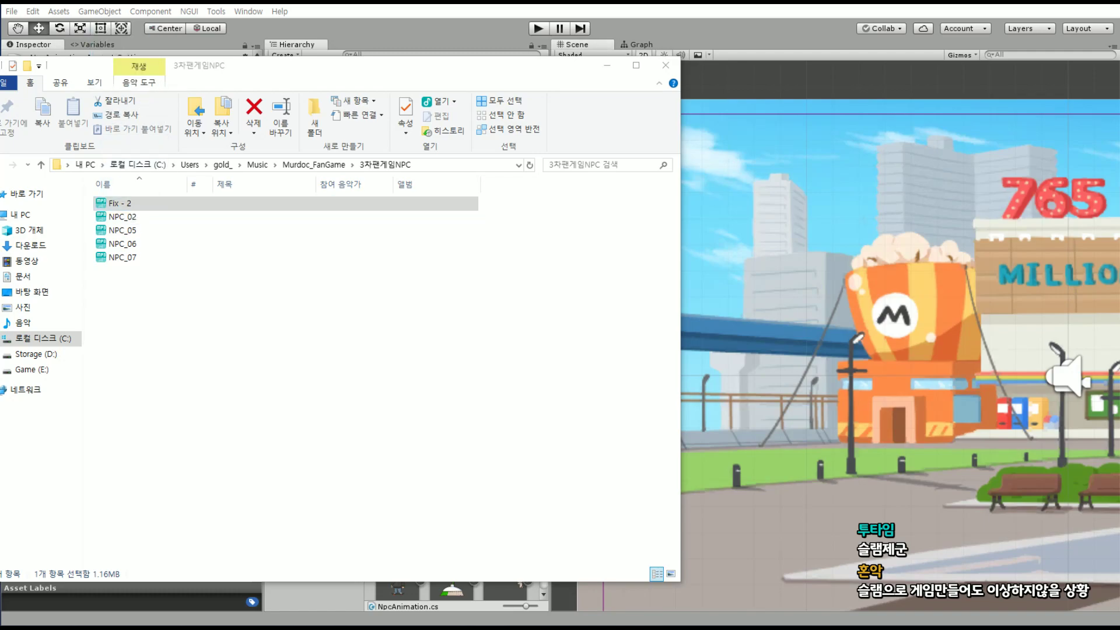
left_click(165, 204)
key("F2")
key("ctrl+v")
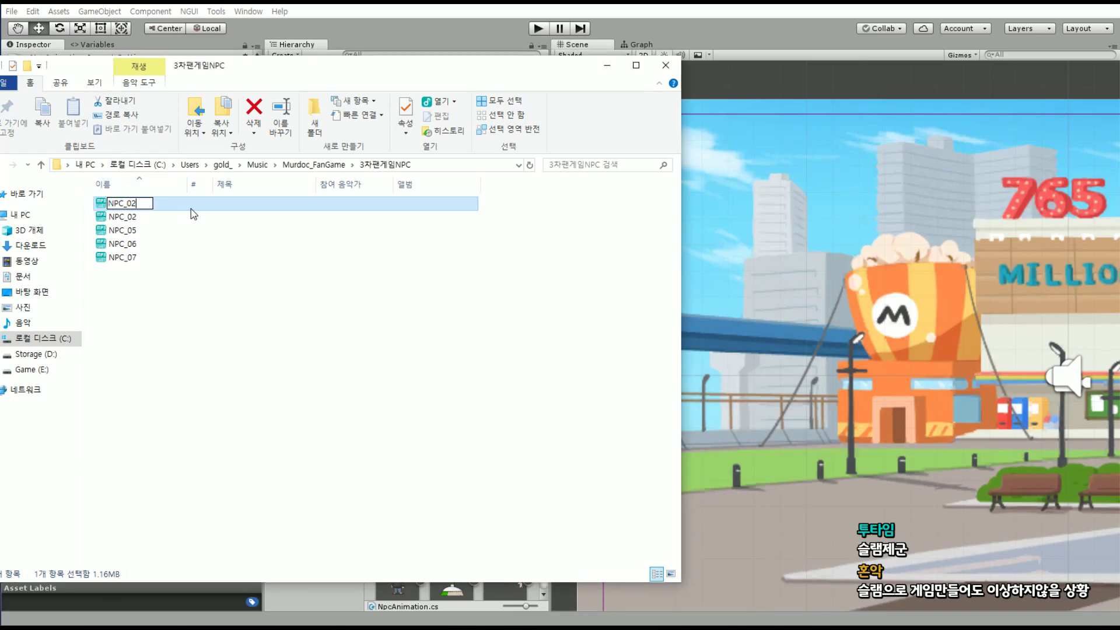
key("BackSpace")
type("1")
key("Return")
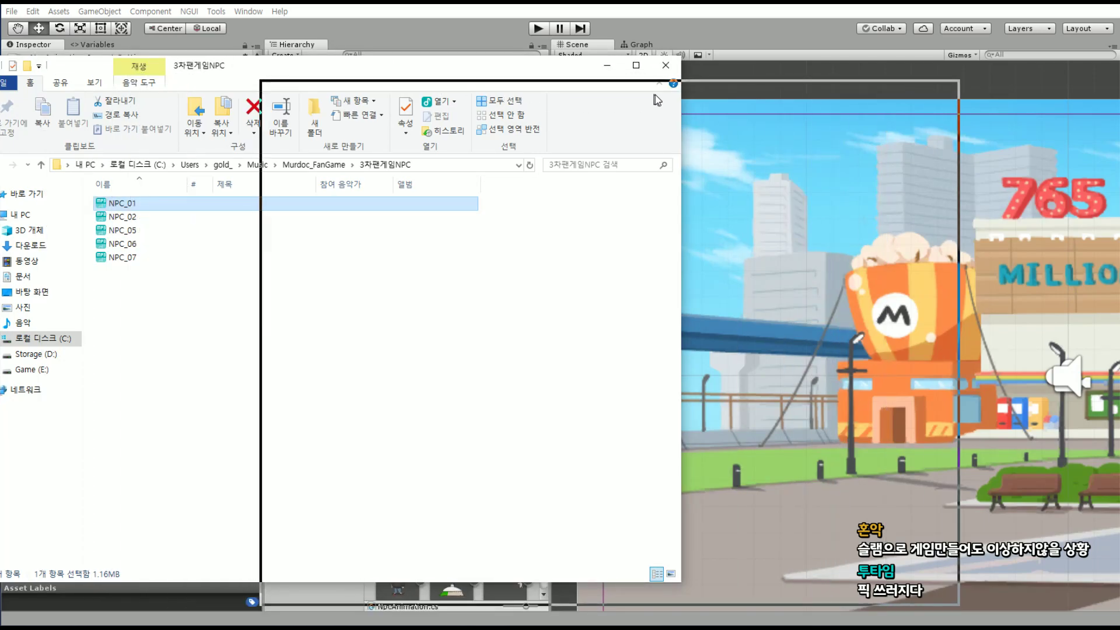
Select all five NPC tracks and shrink the Explorer window to the right side
left_click_drag(384, 71, 664, 92)
left_click(412, 274, "shift")
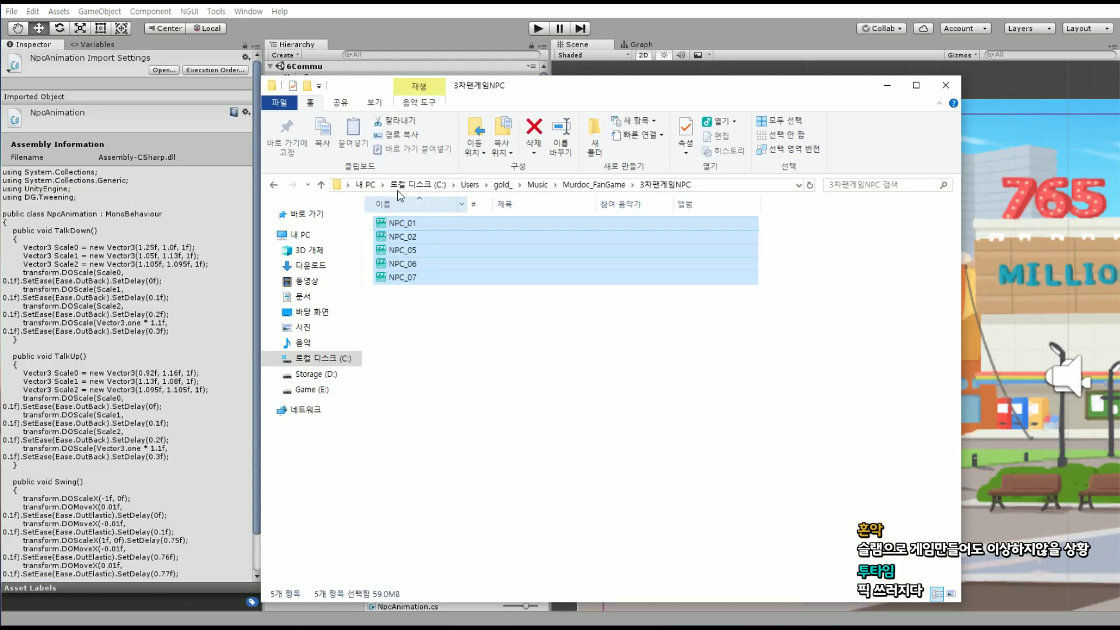
left_click_drag(562, 89, 616, 66)
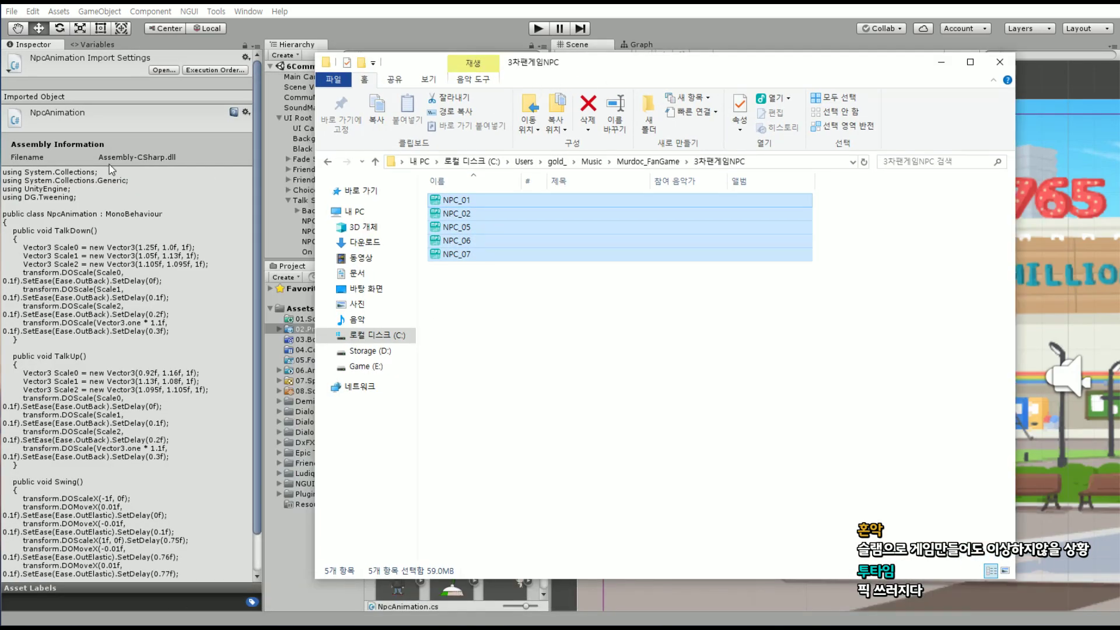
mouse_move(315, 54)
left_mouse_down()
mouse_move(365, 221)
mouse_move(416, 158)
left_mouse_up()
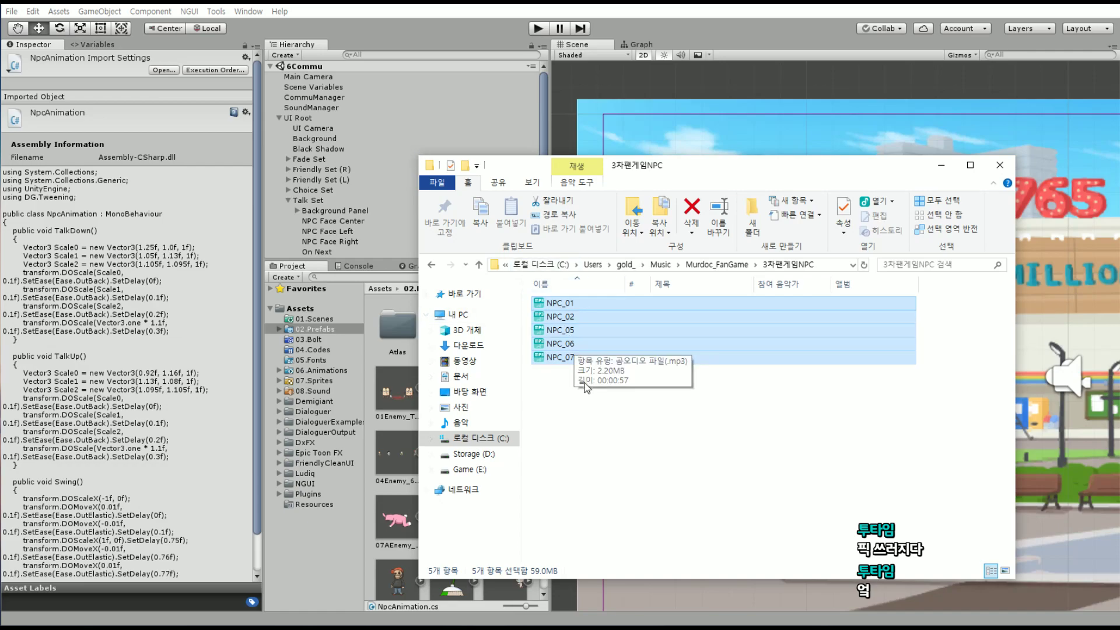
left_click_drag(681, 179, 771, 188)
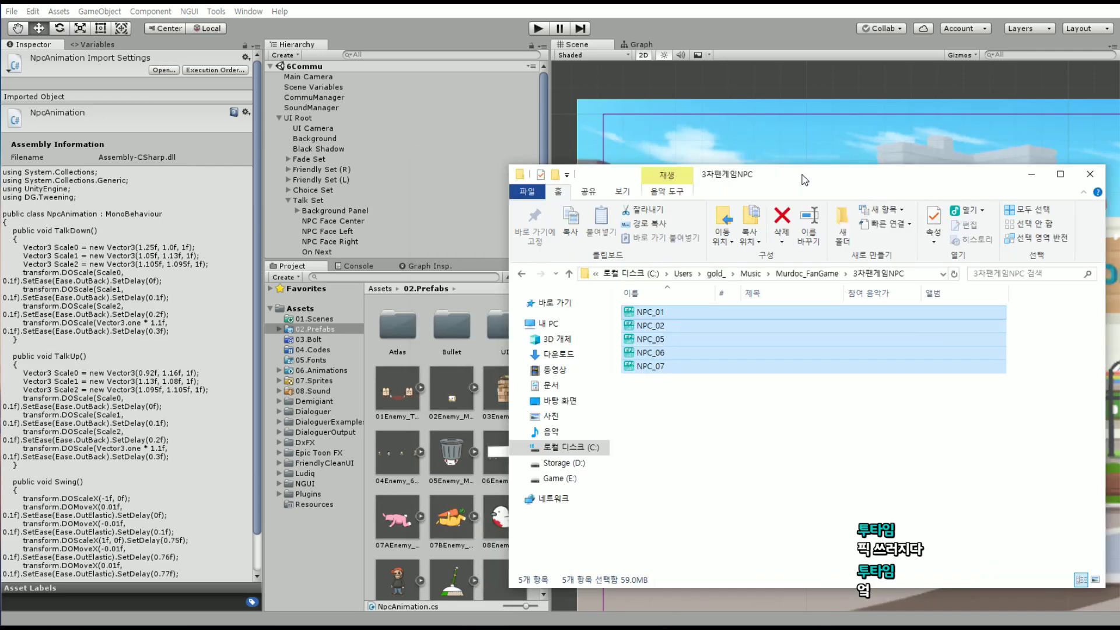
left_click_drag(838, 179, 867, 175)
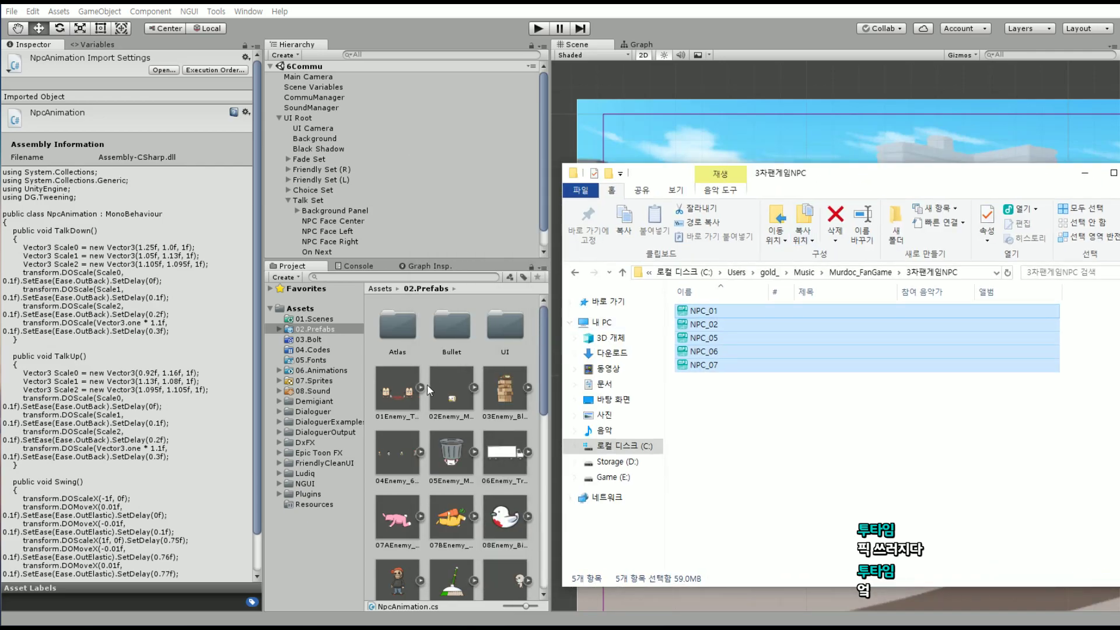
Browse Unity's project asset folders down to 08.Sound
left_click(317, 381)
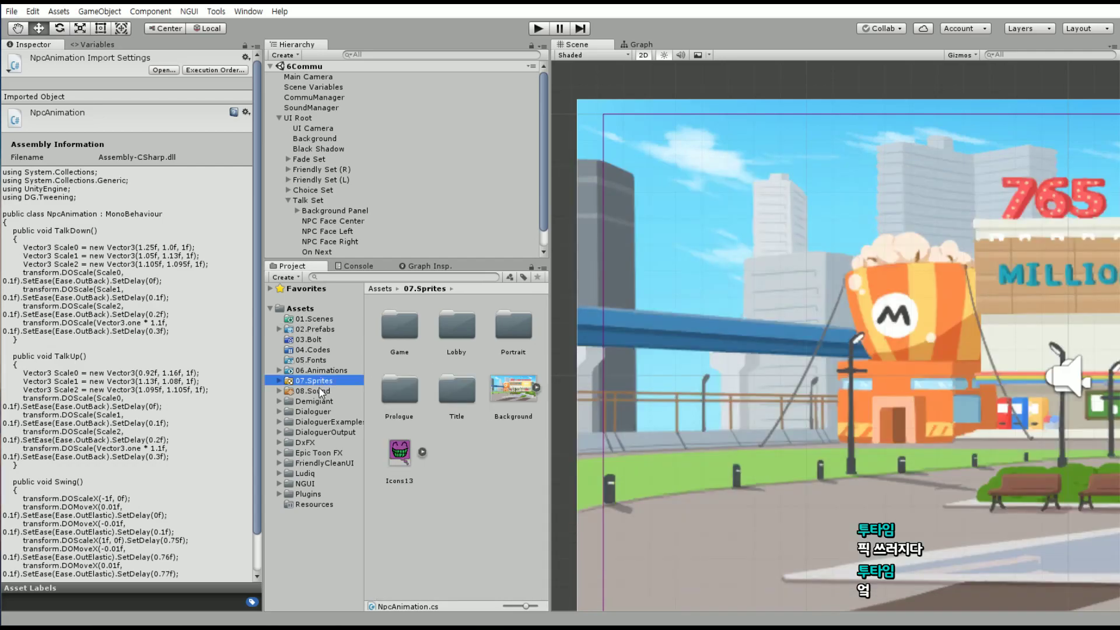
left_click(319, 387)
left_click(330, 380)
left_click(335, 371)
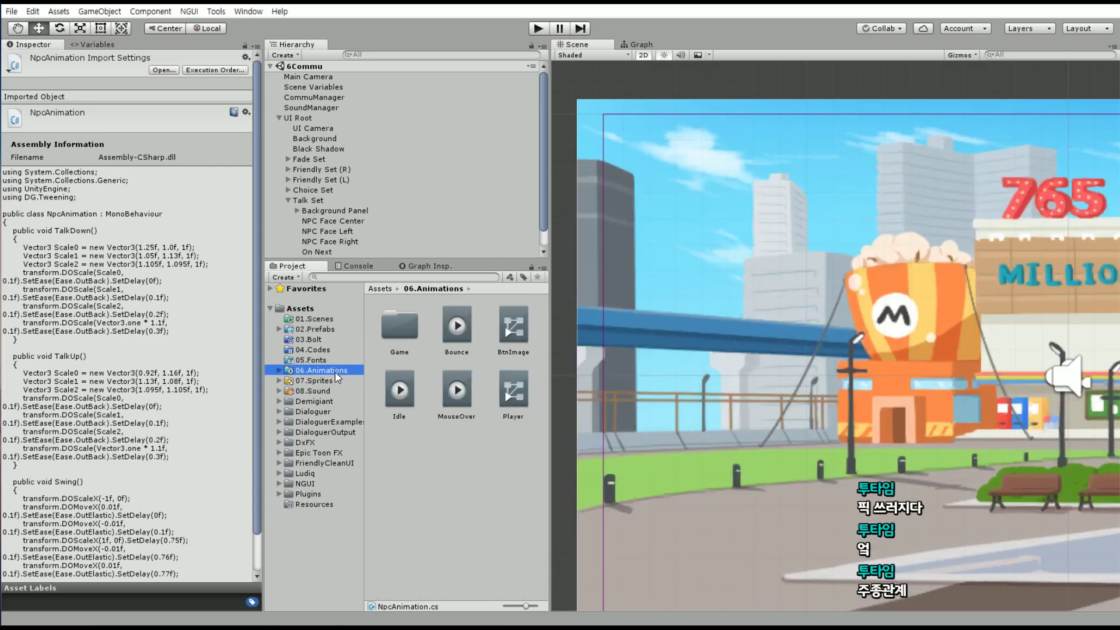
left_click(331, 390)
left_click(333, 381)
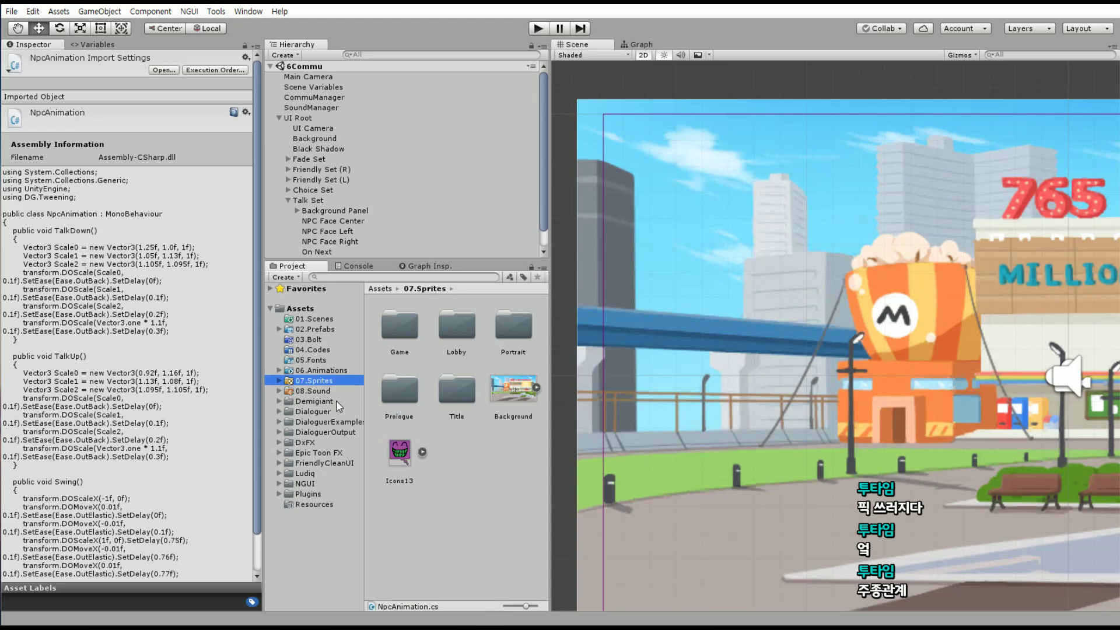
left_click(327, 390)
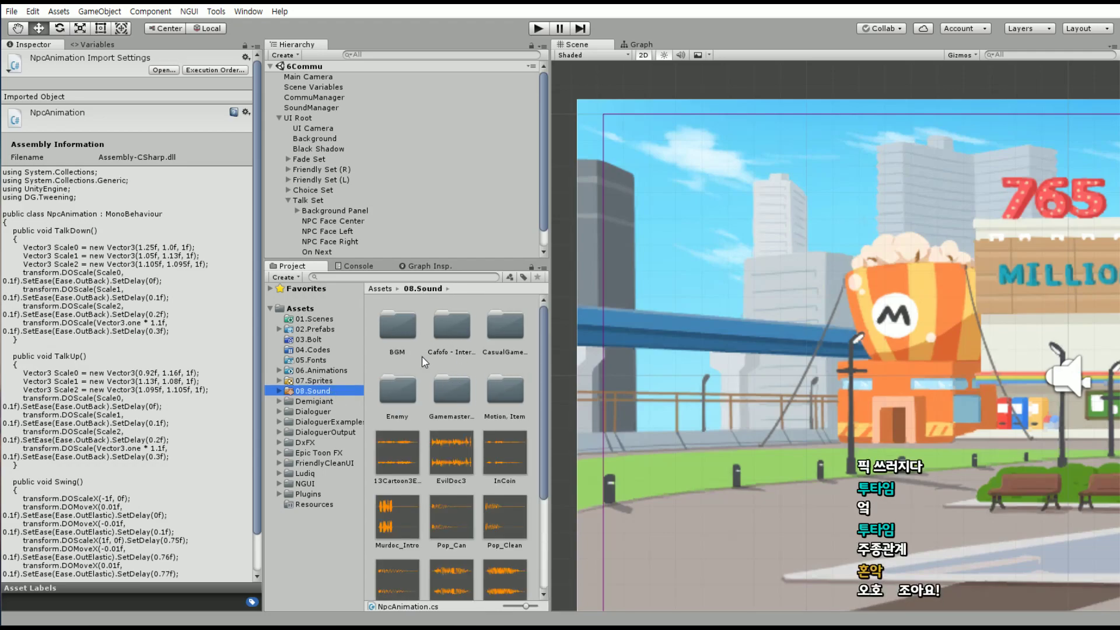
Create a folder named NPC inside 08.Sound/BGM
double_click(390, 329)
right_click(458, 479)
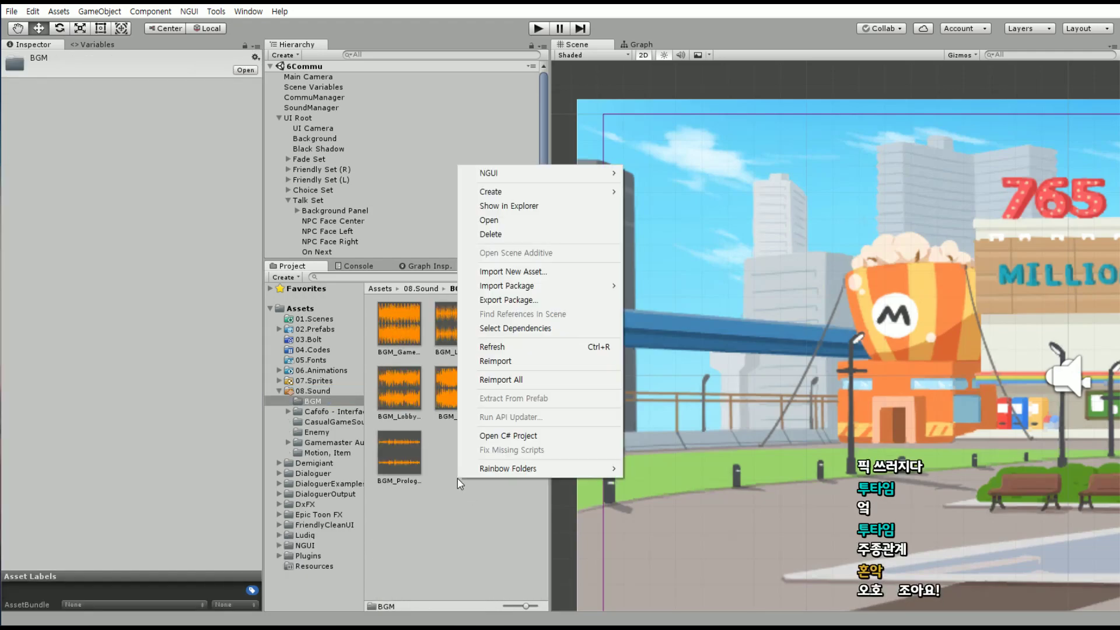
mouse_move(507, 193)
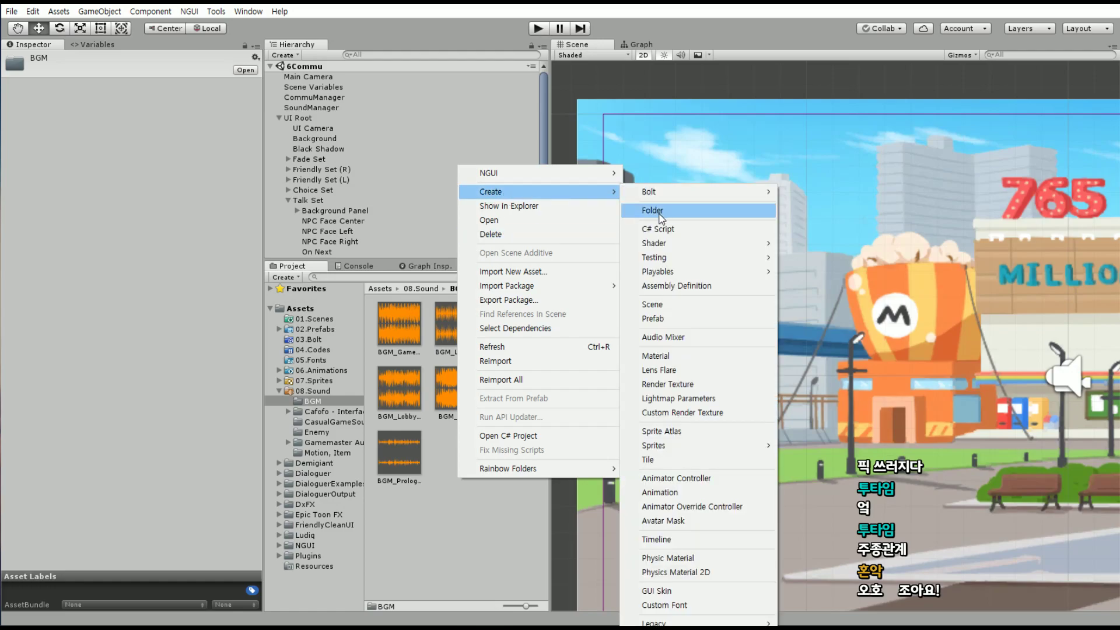
left_click(653, 189)
key("BackSpace")
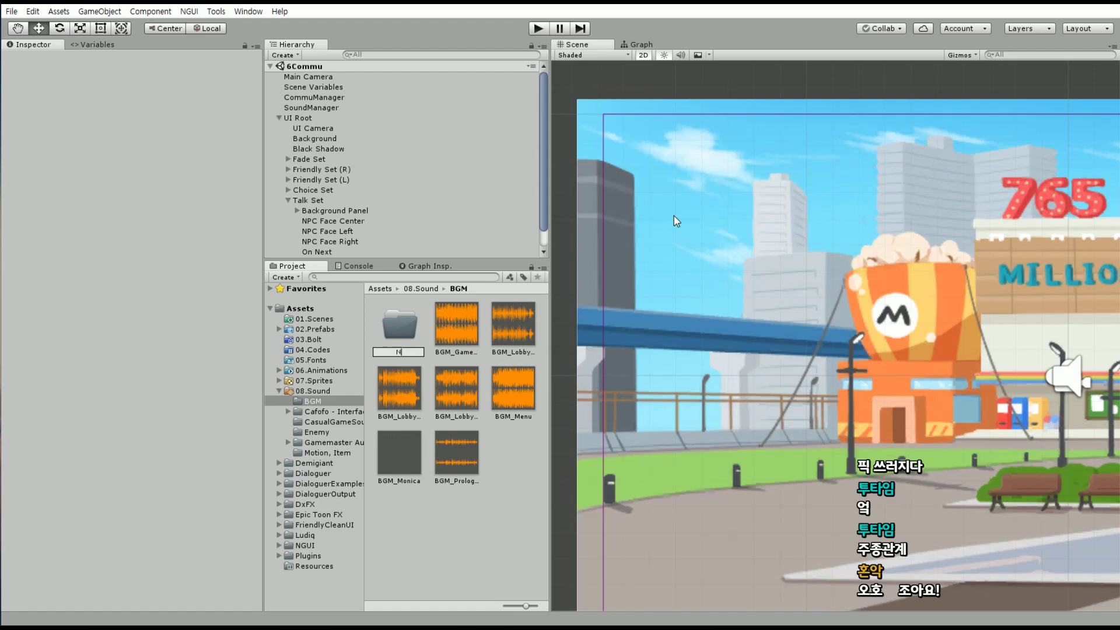
type("NPC")
key("Return")
key("Return")
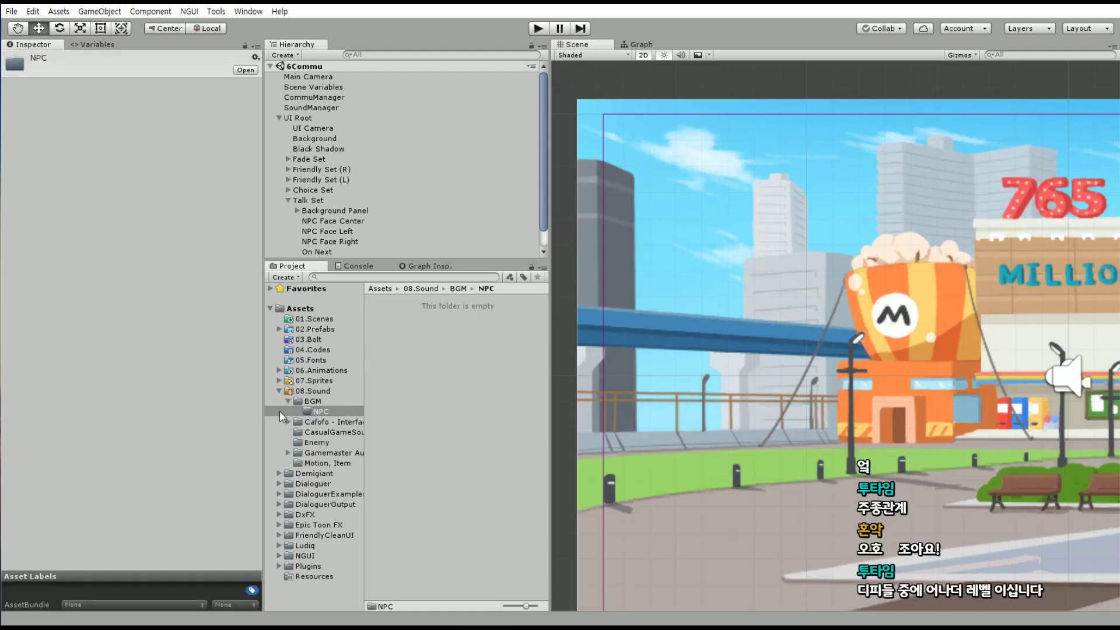
key("alt+Tab")
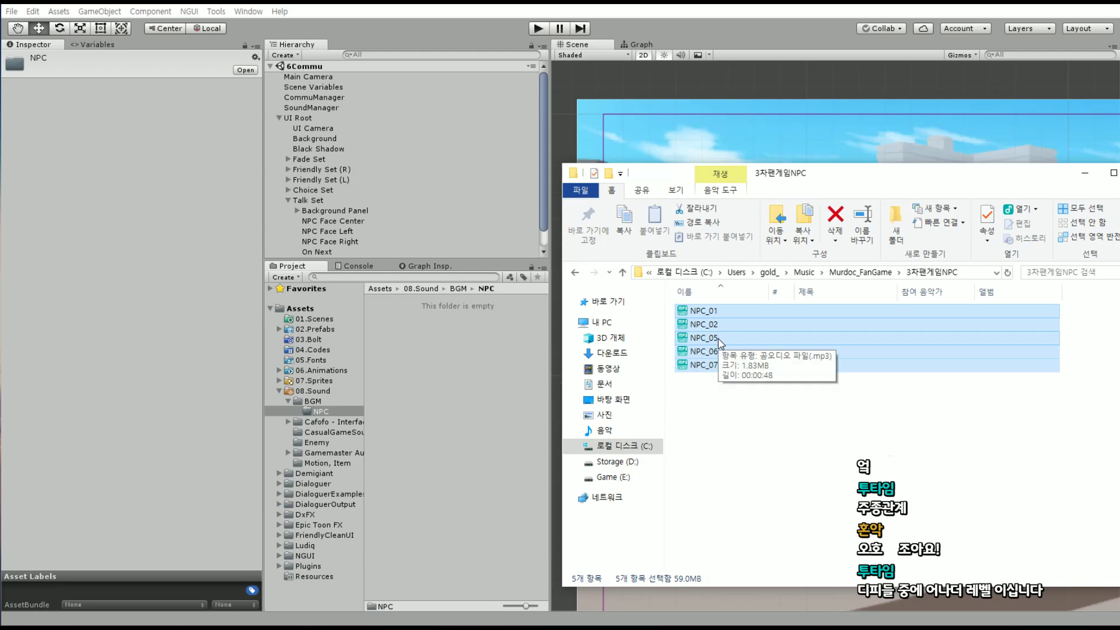
Drag the five tracks NPC_01 to NPC_07 from Explorer into Unity's BGM/NPC folder
mouse_move(719, 338)
left_mouse_down()
mouse_move(443, 362)
mouse_move(852, 181)
left_mouse_up()
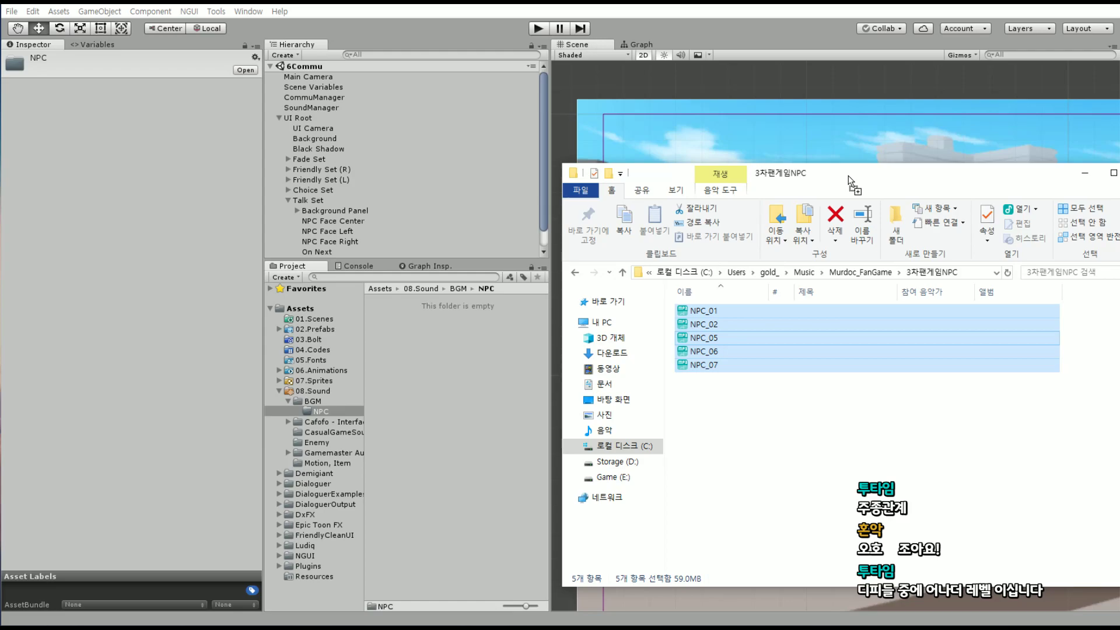
mouse_move(851, 181)
left_mouse_down()
mouse_move(701, 366)
mouse_move(416, 363)
left_mouse_up()
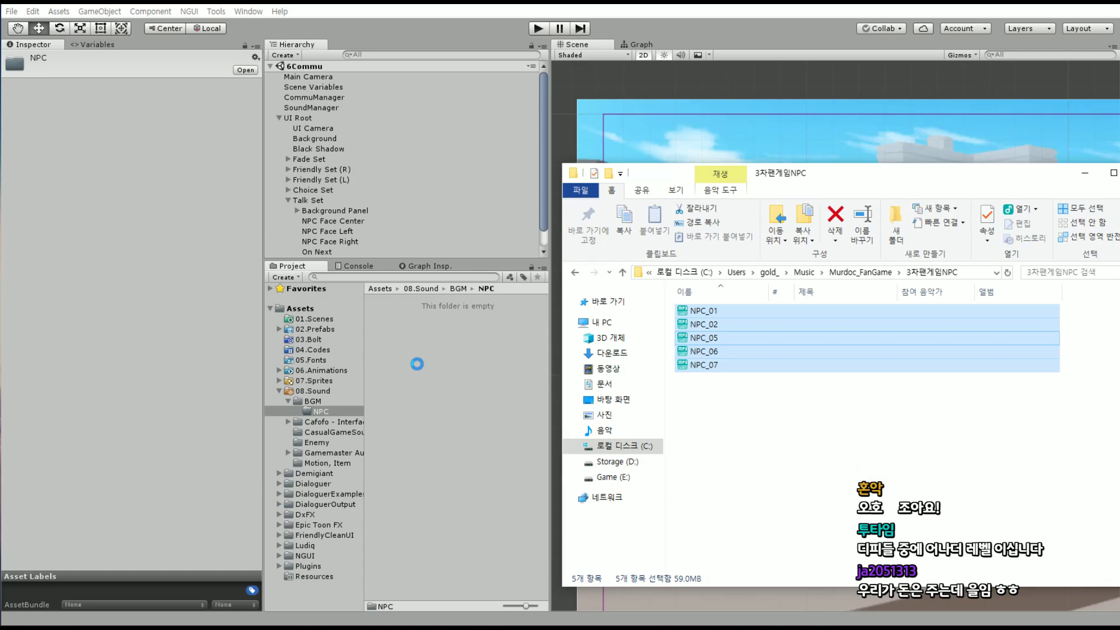
mouse_move(417, 363)
left_mouse_down()
mouse_move(695, 382)
mouse_move(684, 365)
left_mouse_up()
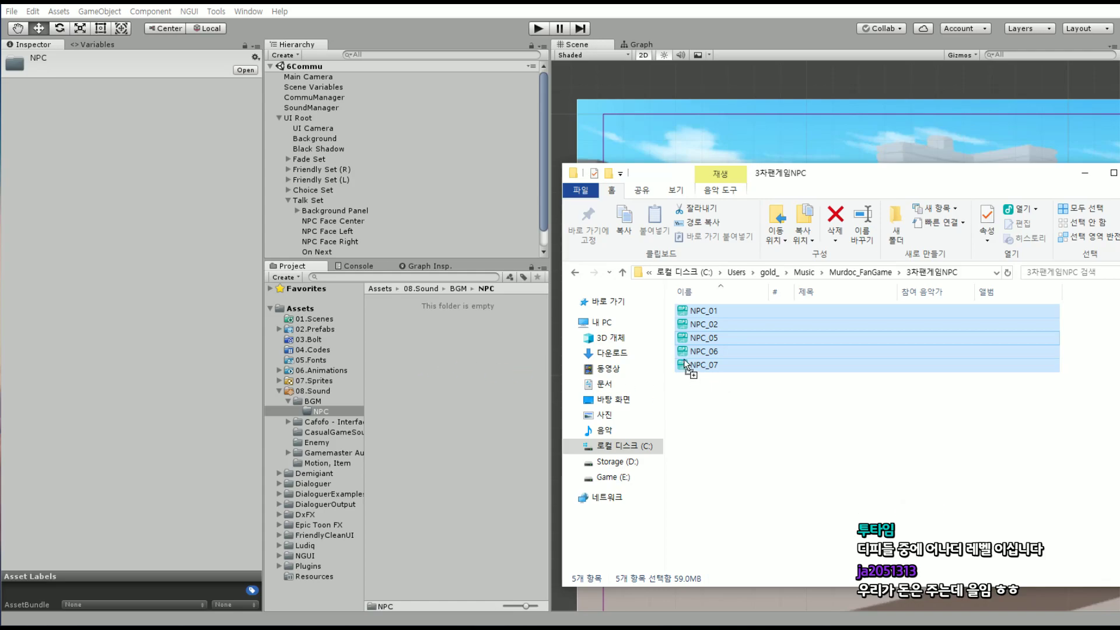
left_click_drag(684, 366, 393, 366)
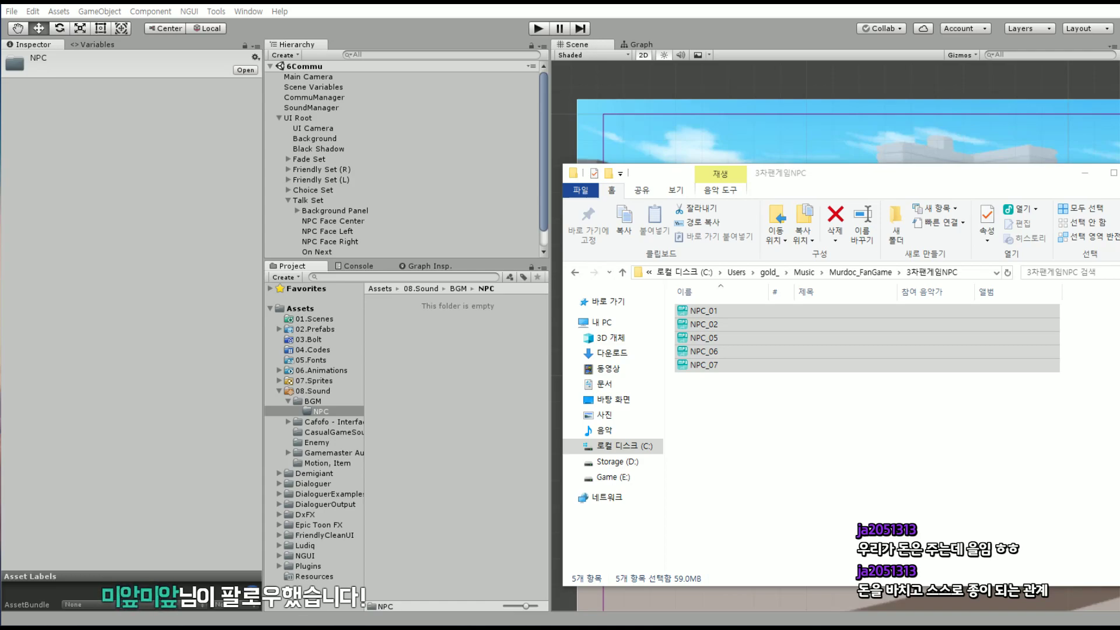
left_click_drag(700, 479, 577, 453)
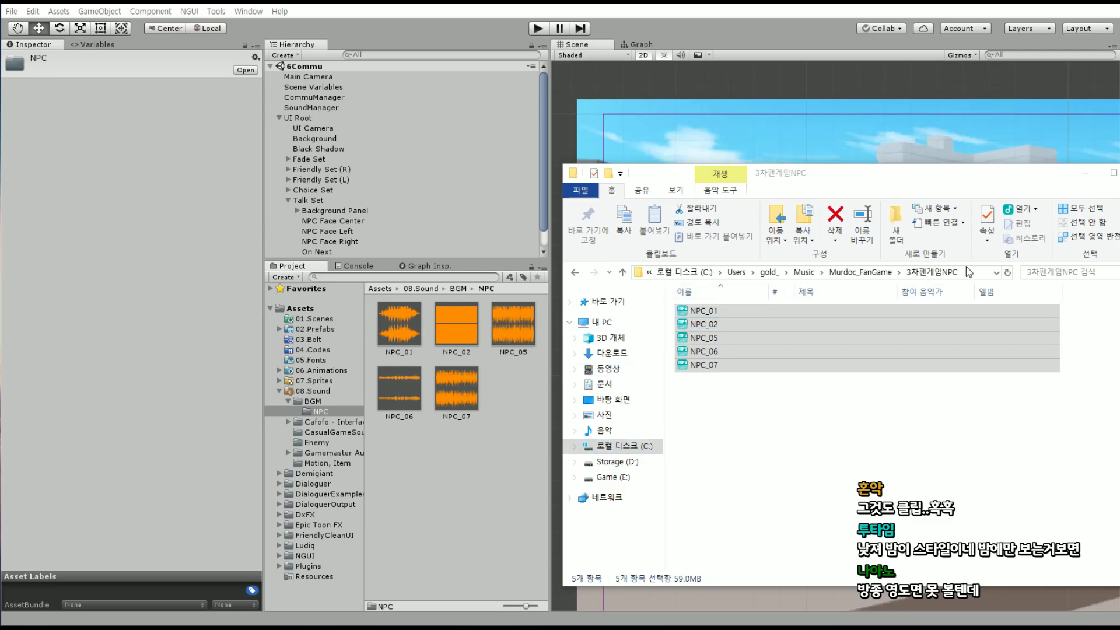
Hide the music folder window and scroll the Hierarchy up toward SoundManager
left_click(1085, 173)
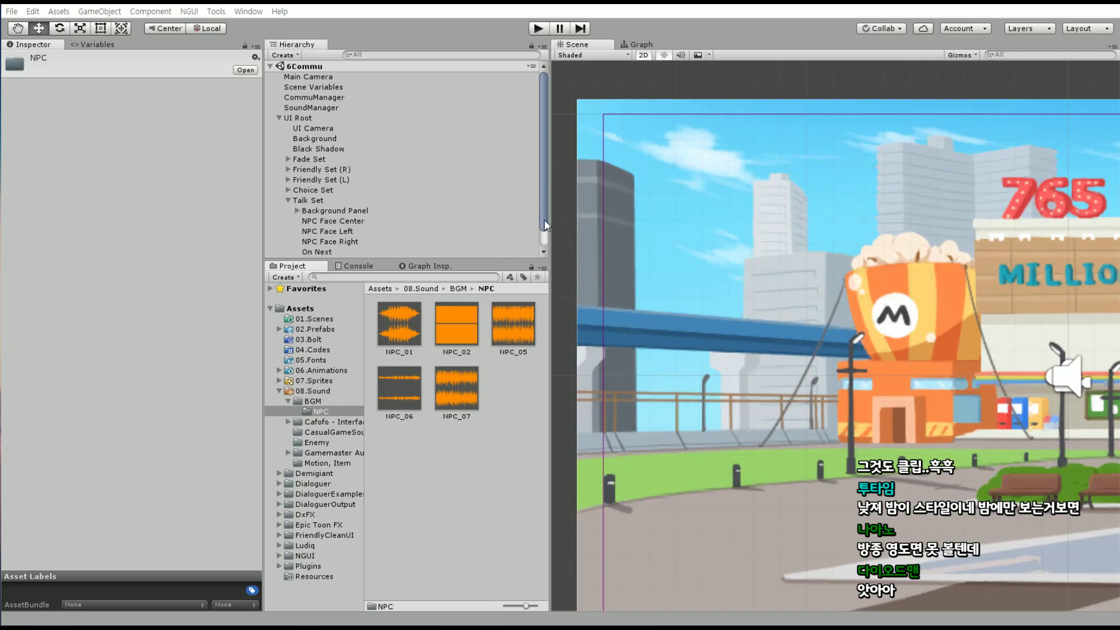
left_click_drag(545, 219, 548, 237)
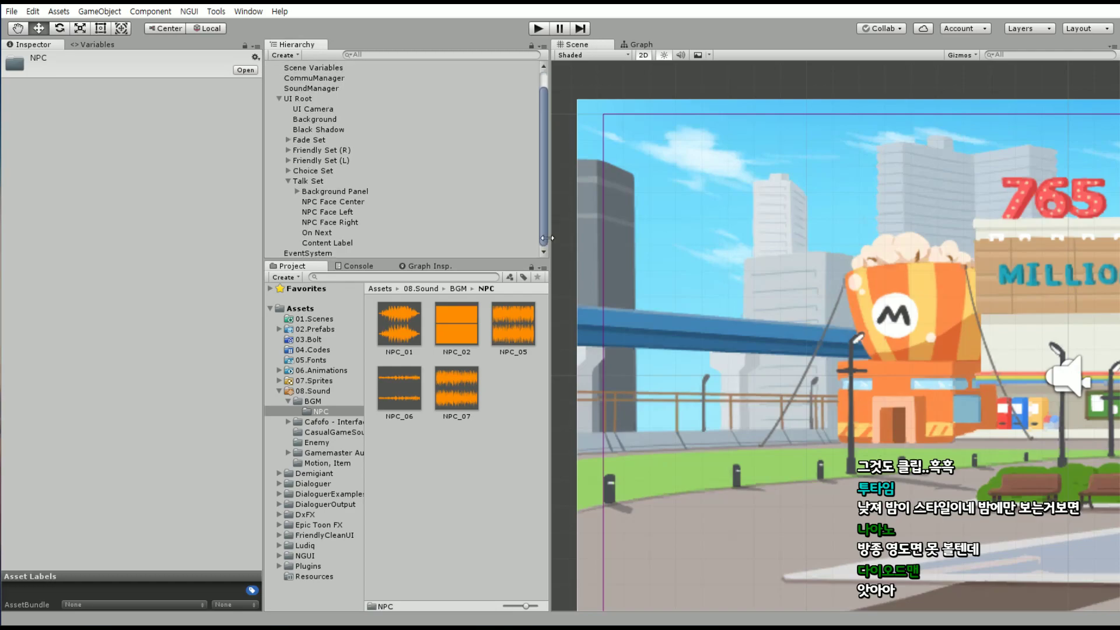
left_click_drag(544, 227, 547, 236)
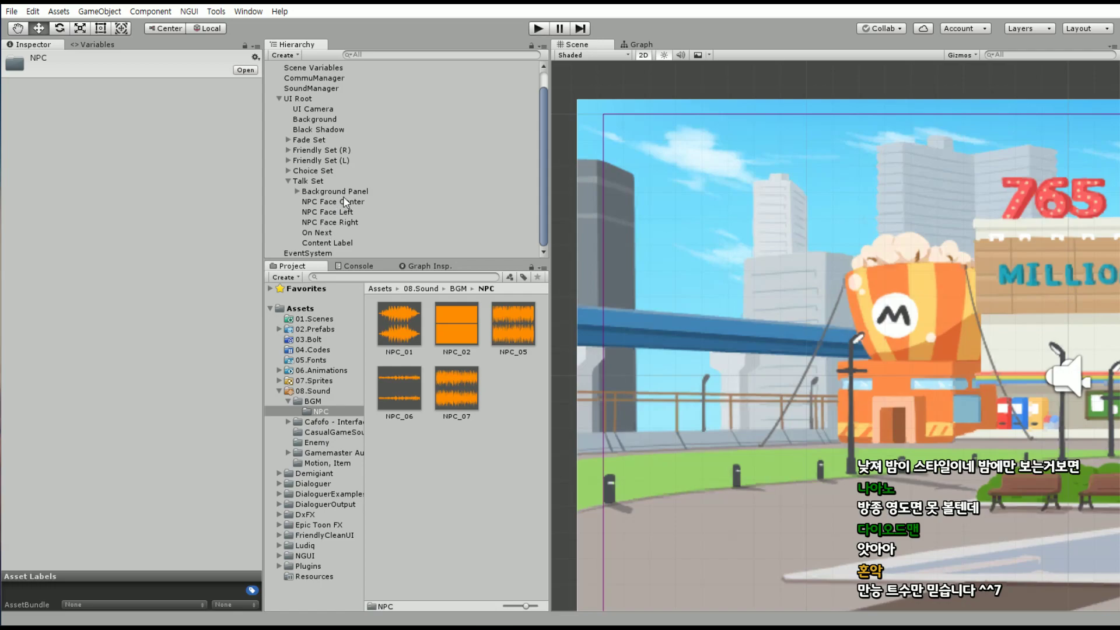
left_click_drag(545, 216, 542, 217)
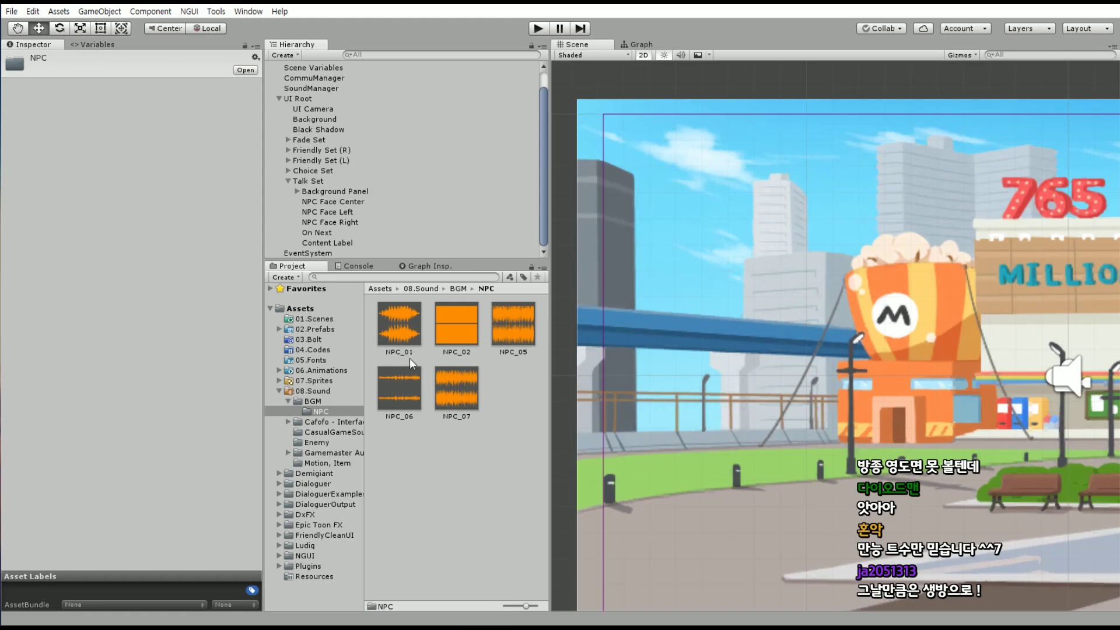
scroll(545, 137, "up", 2)
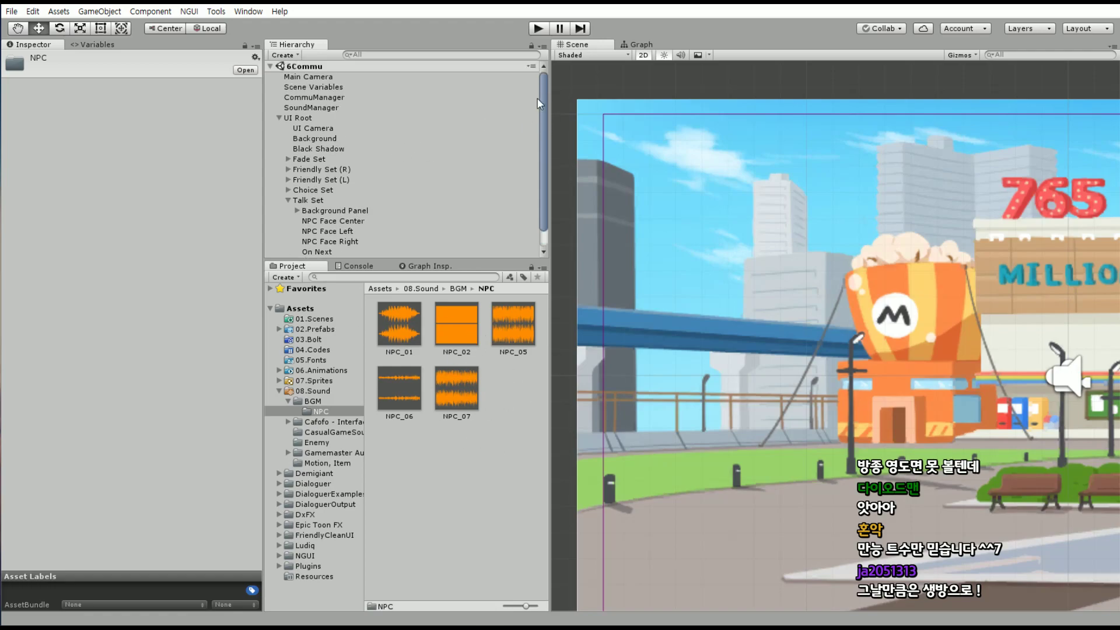
Select the SoundManager object and scroll its Inspector down to the BgmClips dictionary
left_click(312, 108)
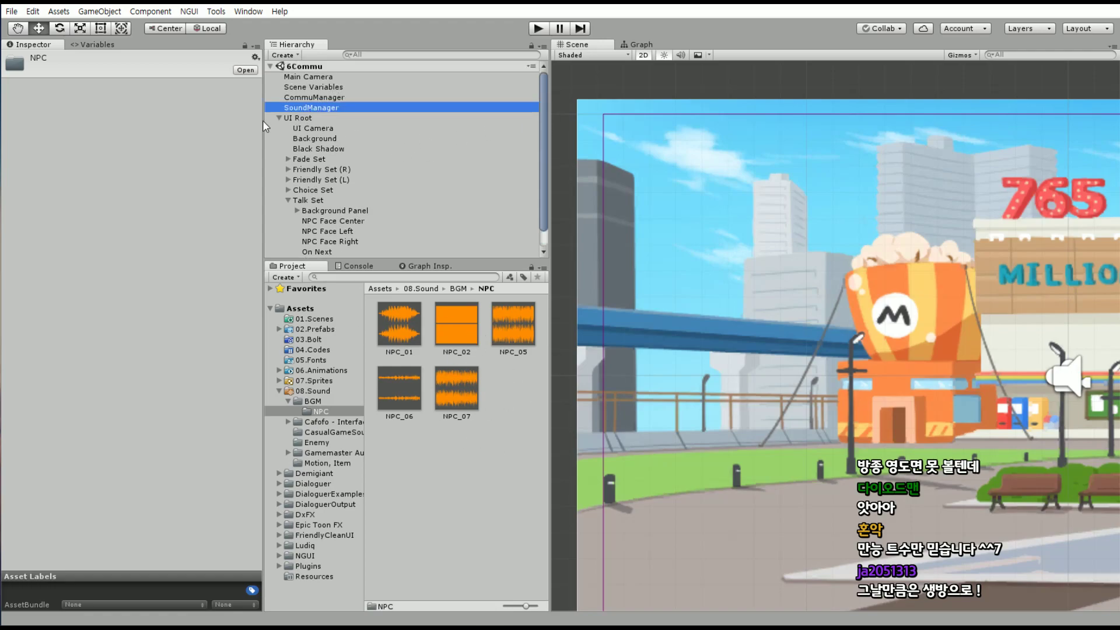
scroll(157, 266, "down", 5)
scroll(122, 264, "down", 5)
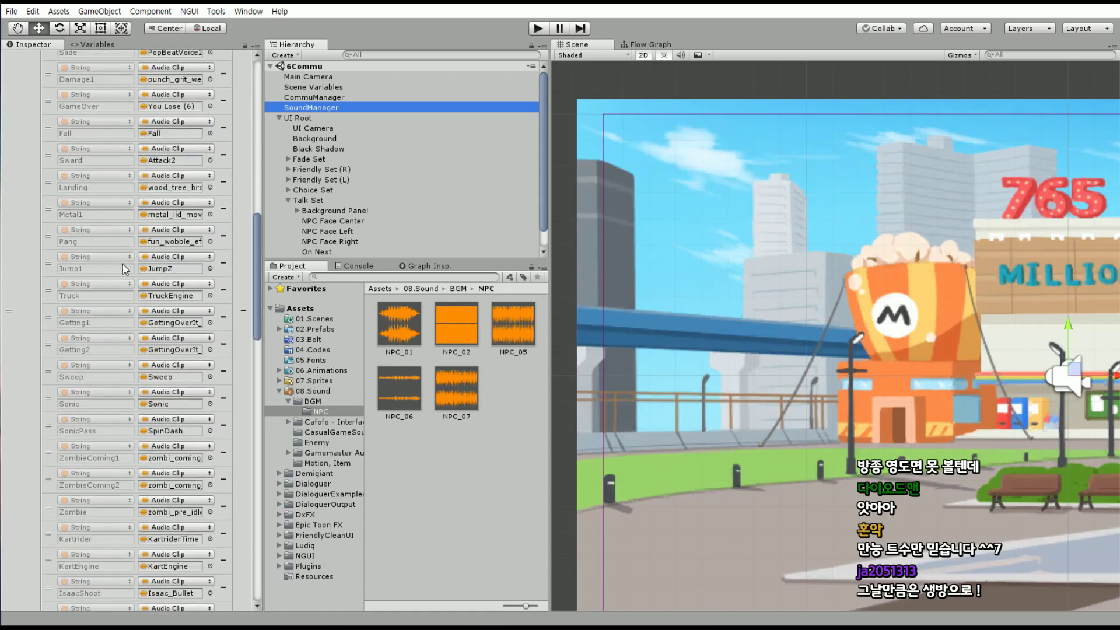
scroll(117, 267, "down", 5)
scroll(112, 271, "down", 5)
scroll(112, 270, "down", 2)
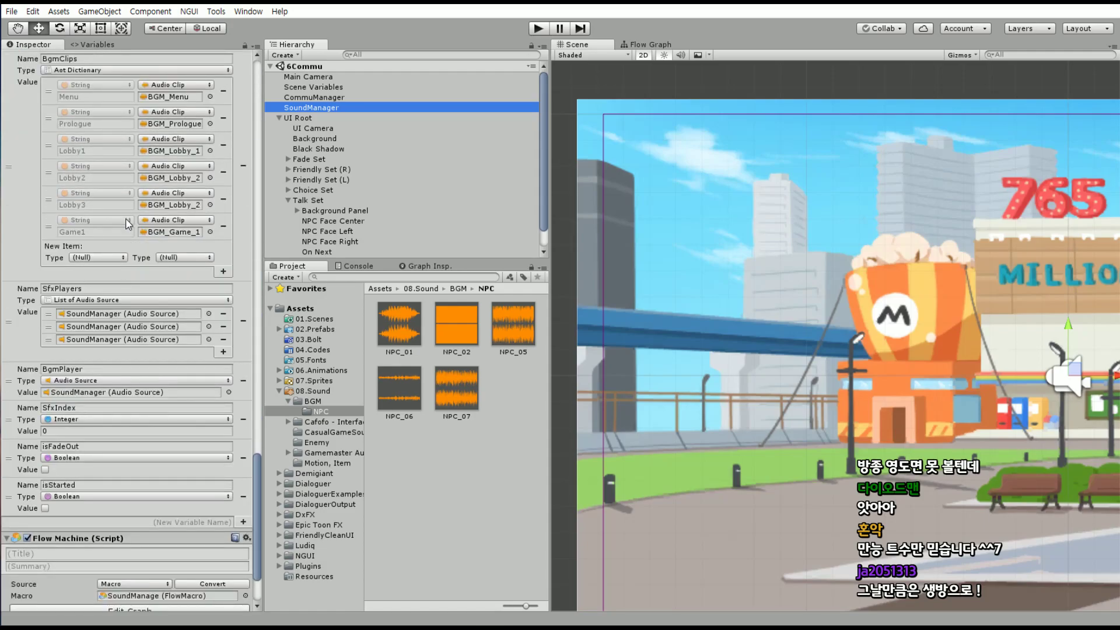
scroll(68, 264, "down", 2)
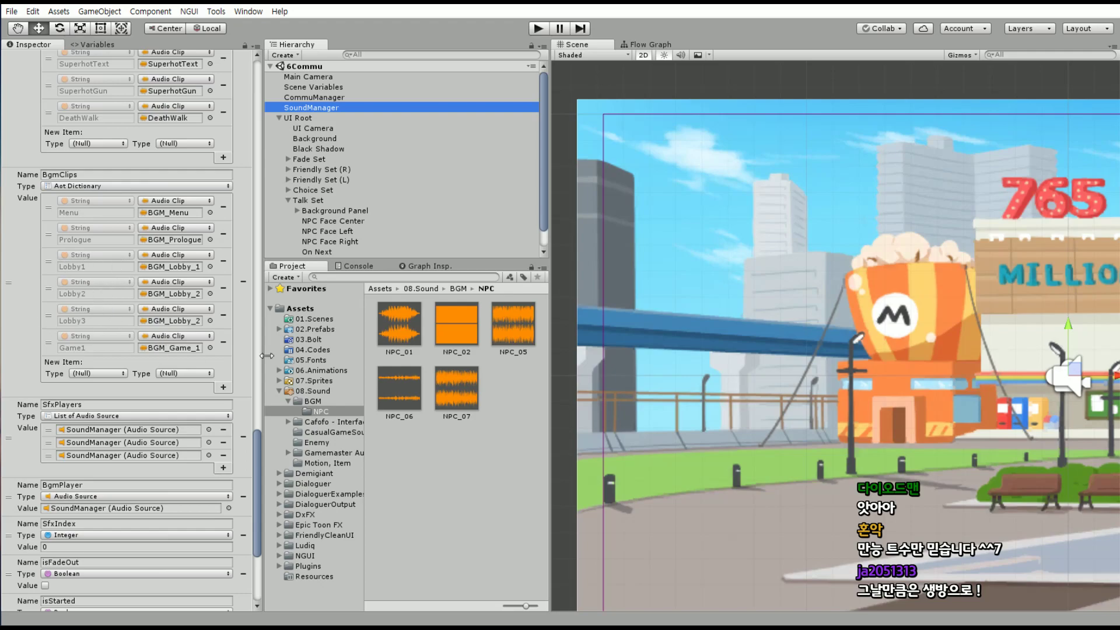
Set the new BgmClips key type to String and add a Game2 entry
left_click(100, 373)
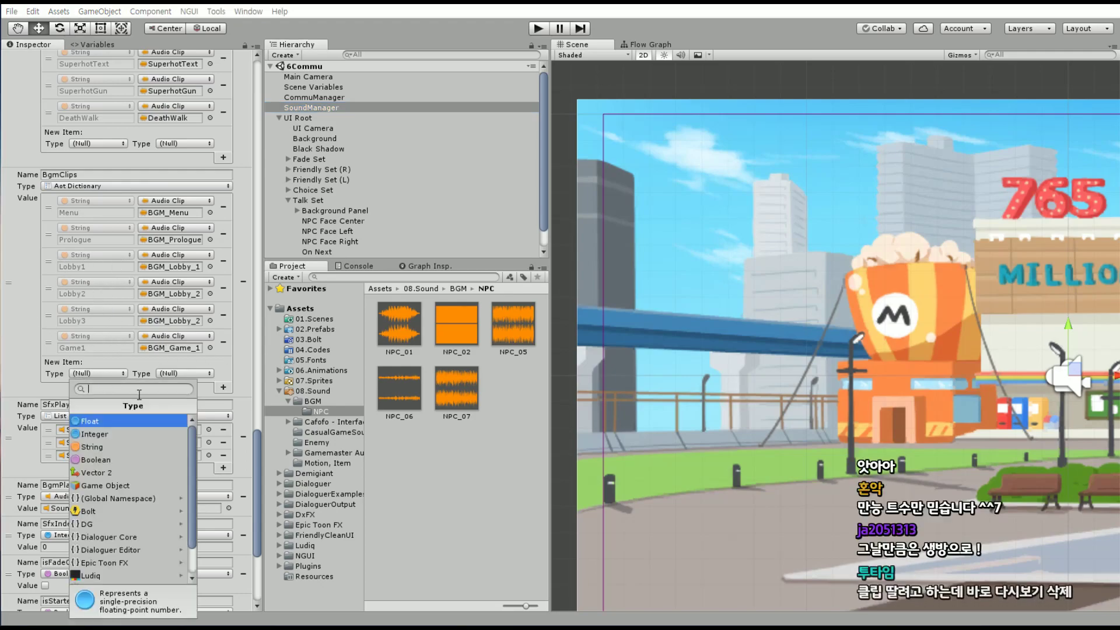
left_click(110, 448)
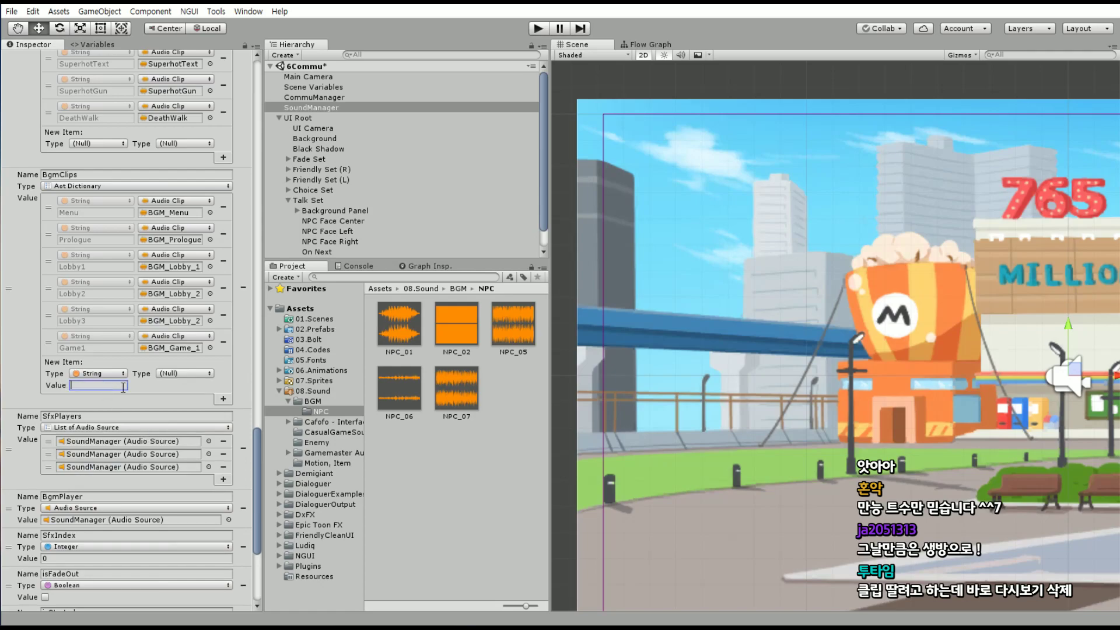
type("Game")
type("2")
left_click(223, 399)
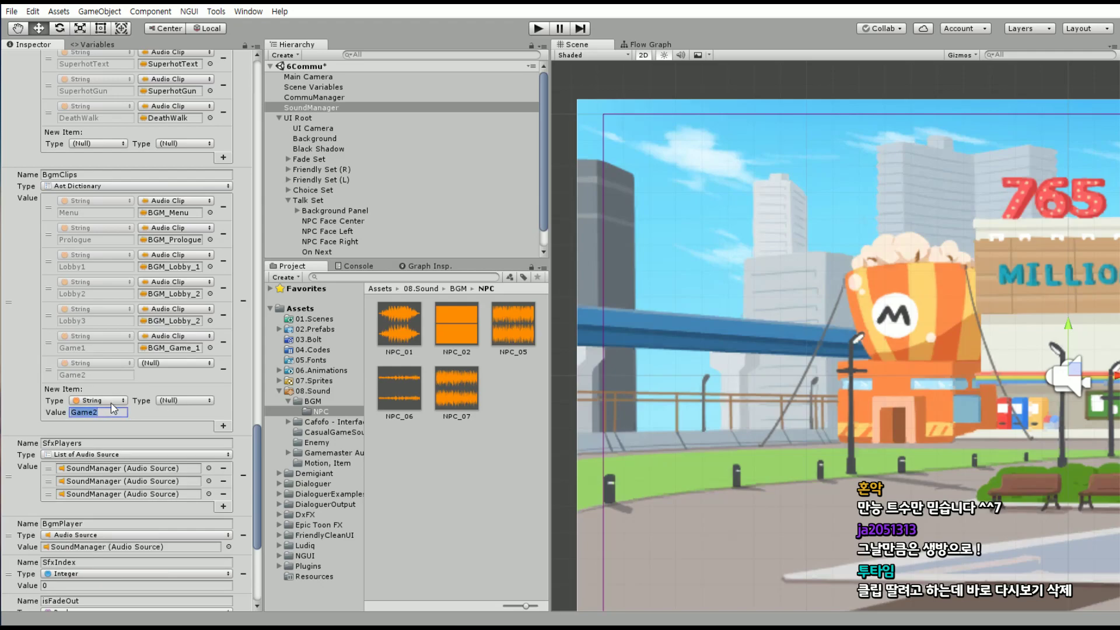
Add NPC0 and NPC10 entries to BgmClips
type("NPC")
type("0")
left_click(223, 426)
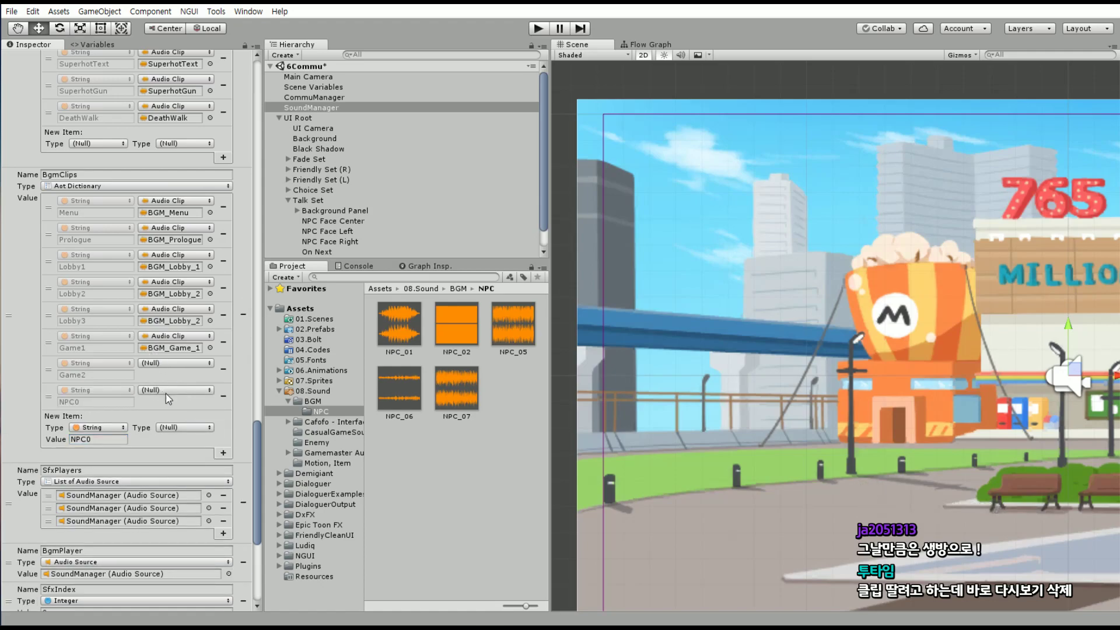
left_click(102, 440)
key("BackSpace")
type("10")
left_click(222, 454)
Edit the next key text, add another entry, and reopen the new key's type list
left_click(102, 467)
key("BackSpace")
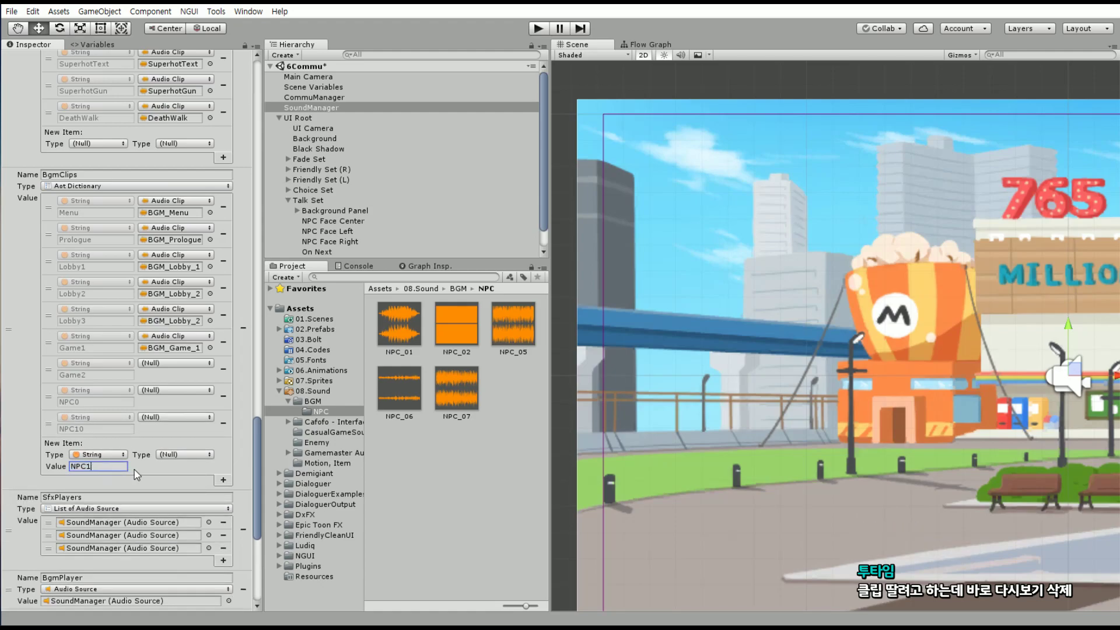
left_click(222, 480)
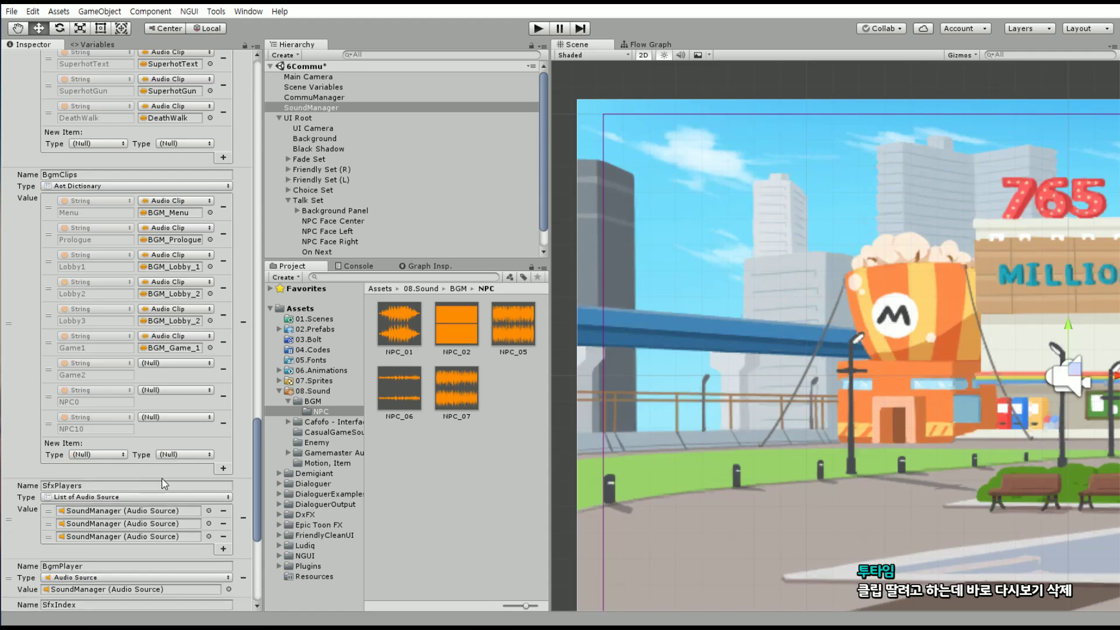
left_click(100, 454)
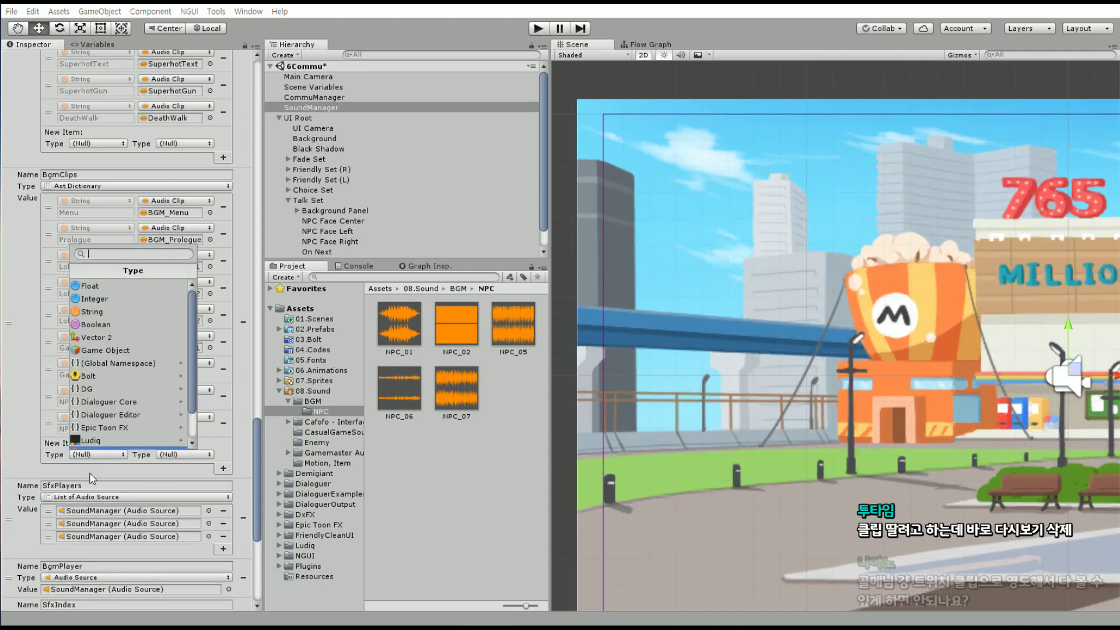
key("Escape")
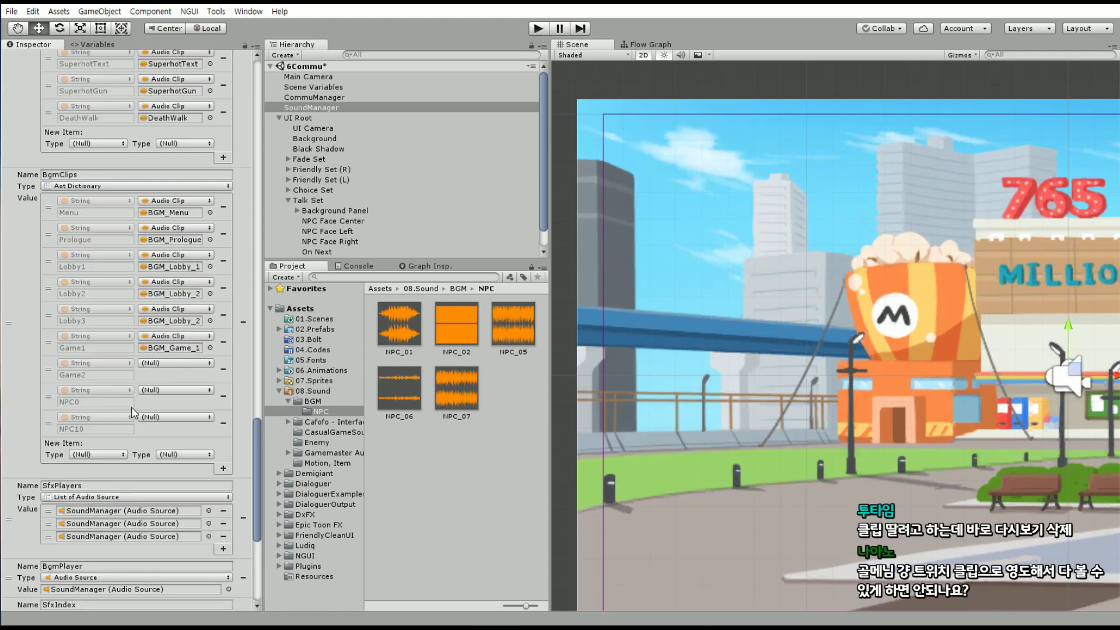
scroll(134, 412, "down", 5)
left_click(105, 339)
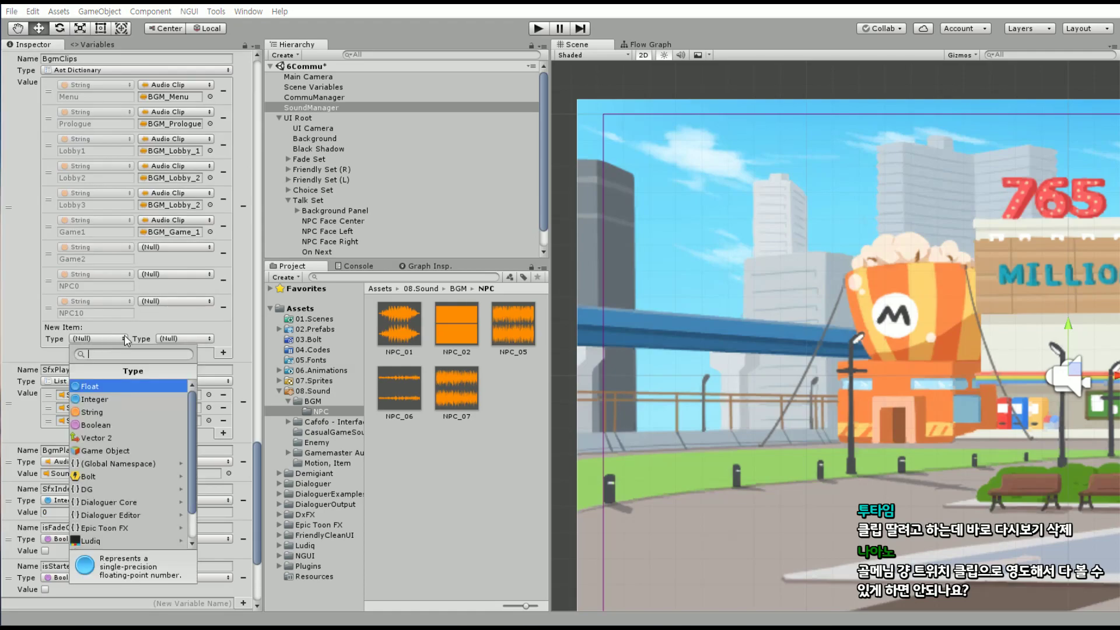
Set the new key type to String and add an NPC20 entry
key("Down")
key("Down")
key("Return")
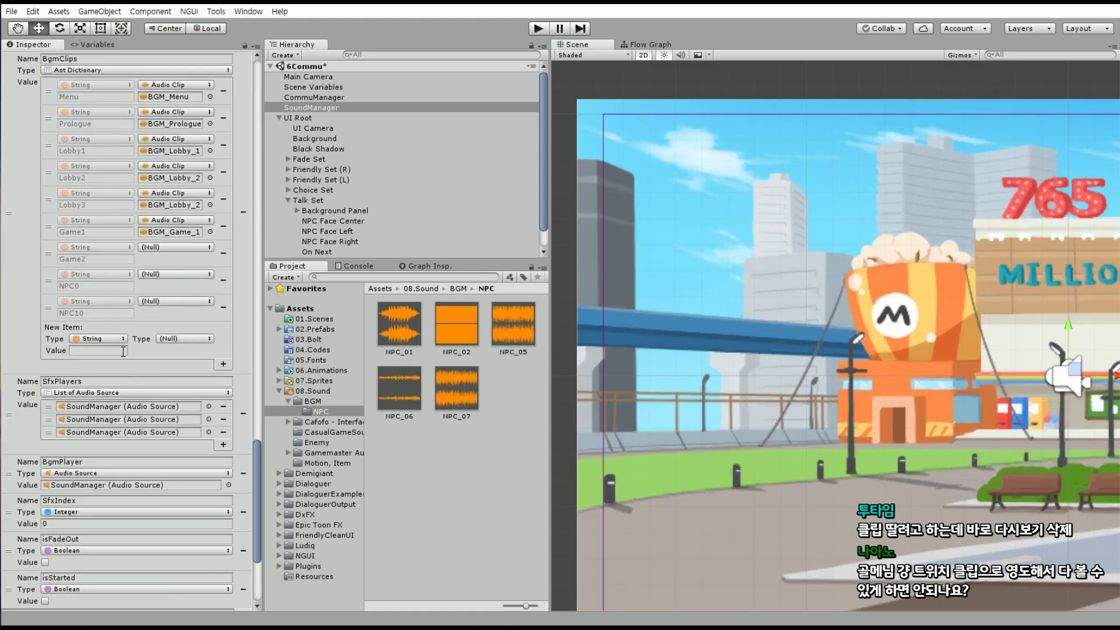
left_click(124, 351)
type("NPC")
type("20")
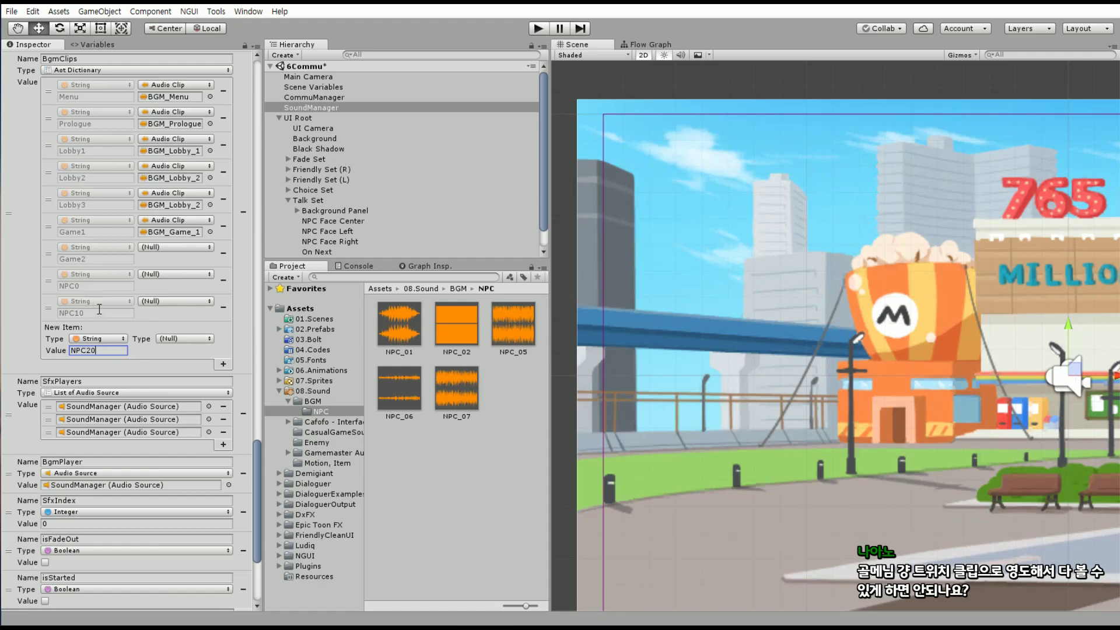
left_click(223, 363)
Add NPC30 and NPC40 entries to BgmClips
left_click(104, 380)
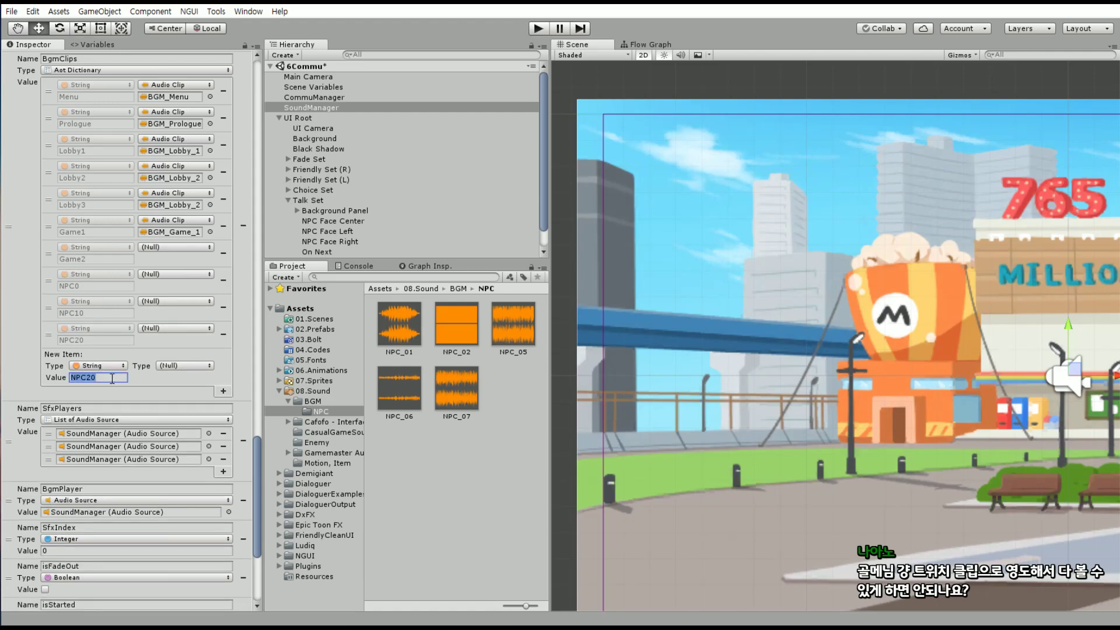
key("BackSpace")
type("NPC30")
left_click(223, 391)
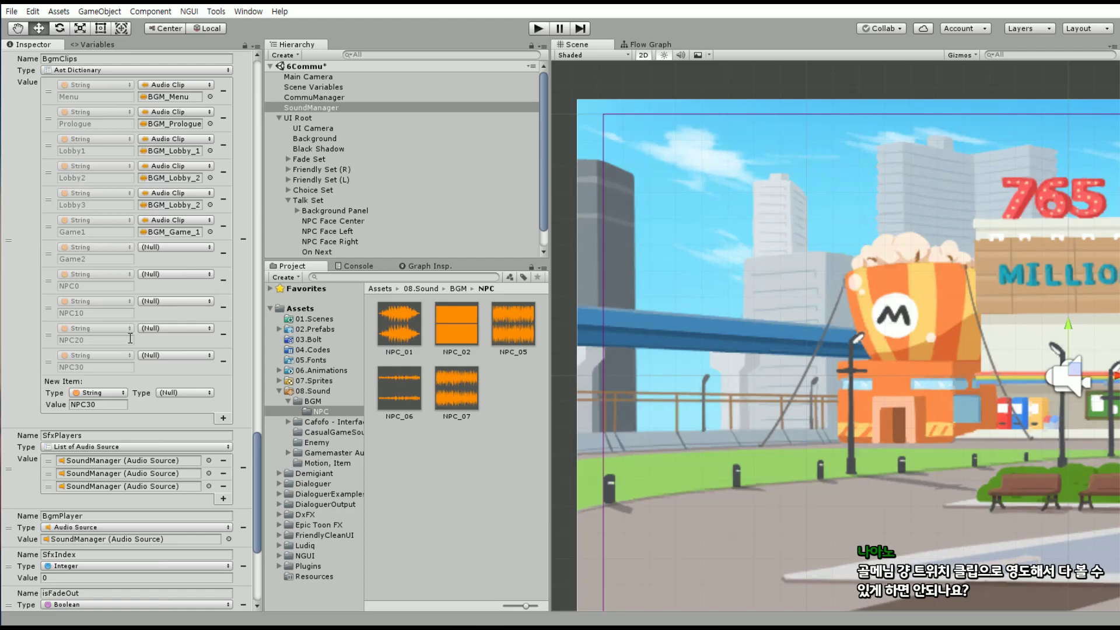
left_click(119, 404)
left_click(119, 404)
key("BackSpace")
key("BackSpace")
type("4")
type("0")
left_click(223, 418)
Add NPC50 and NPC60 entries to BgmClips
left_click(111, 431)
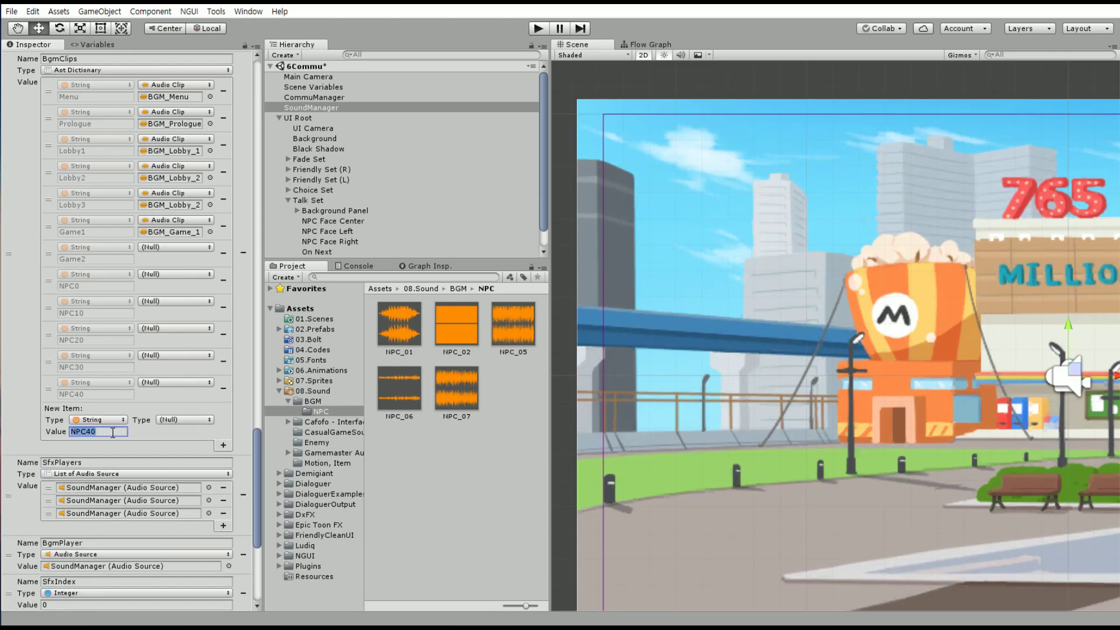
left_click(109, 432)
key("BackSpace")
key("BackSpace")
type("50")
left_click(224, 445)
left_click(114, 447)
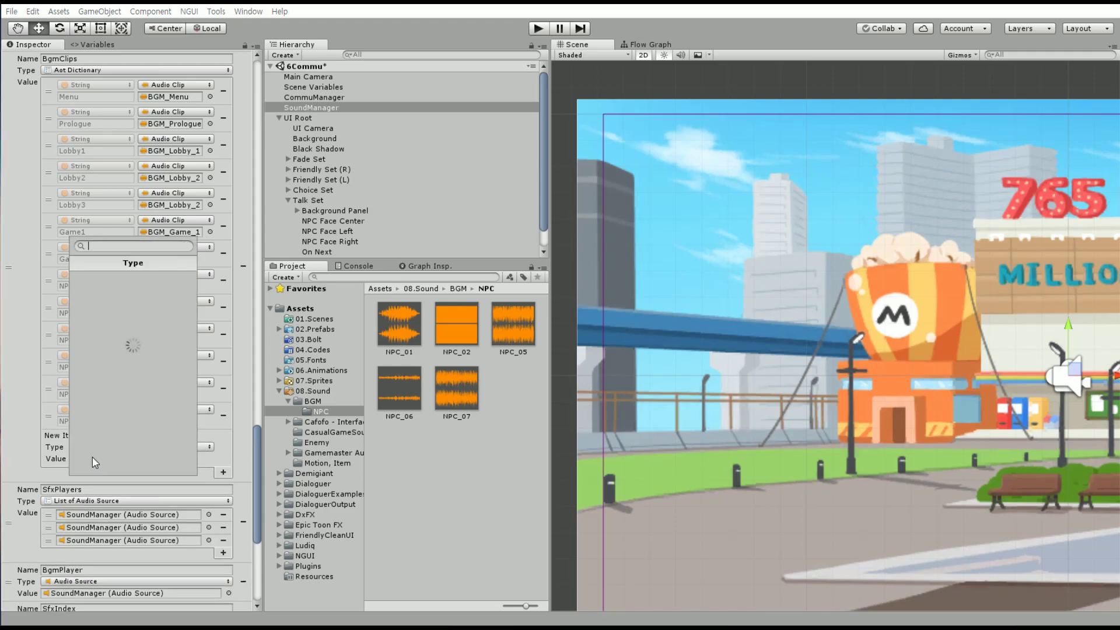
left_click(116, 463)
left_click(117, 463)
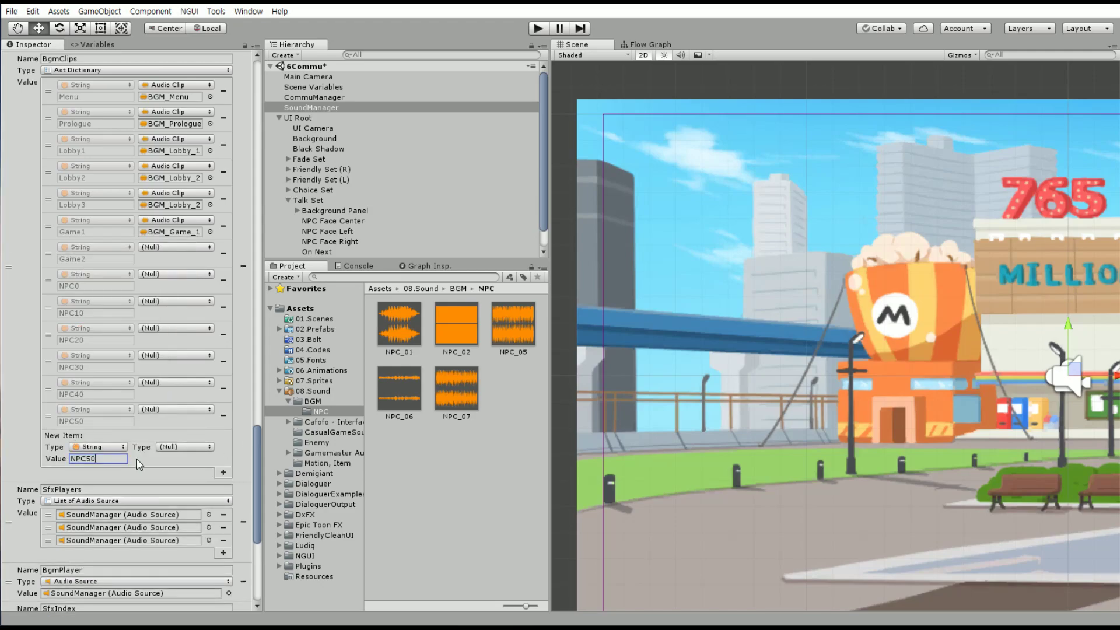
key("BackSpace")
key("BackSpace")
type("60")
left_click(225, 472)
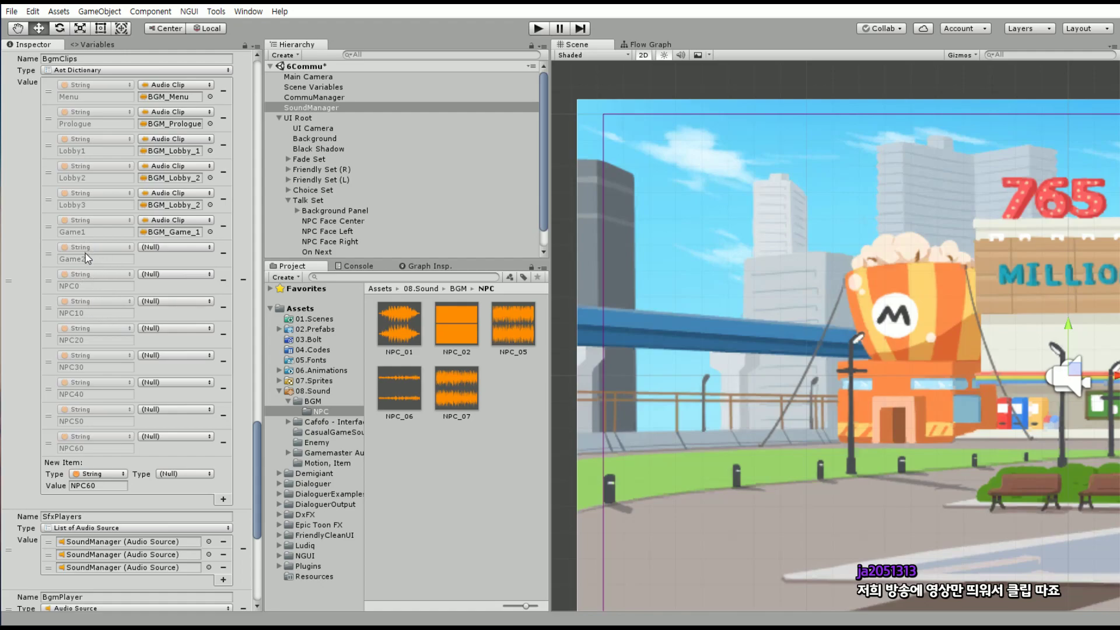
Add a Game3 entry to BgmClips and try dragging it higher in the list
left_click(97, 484)
type("Game3")
left_click(223, 499)
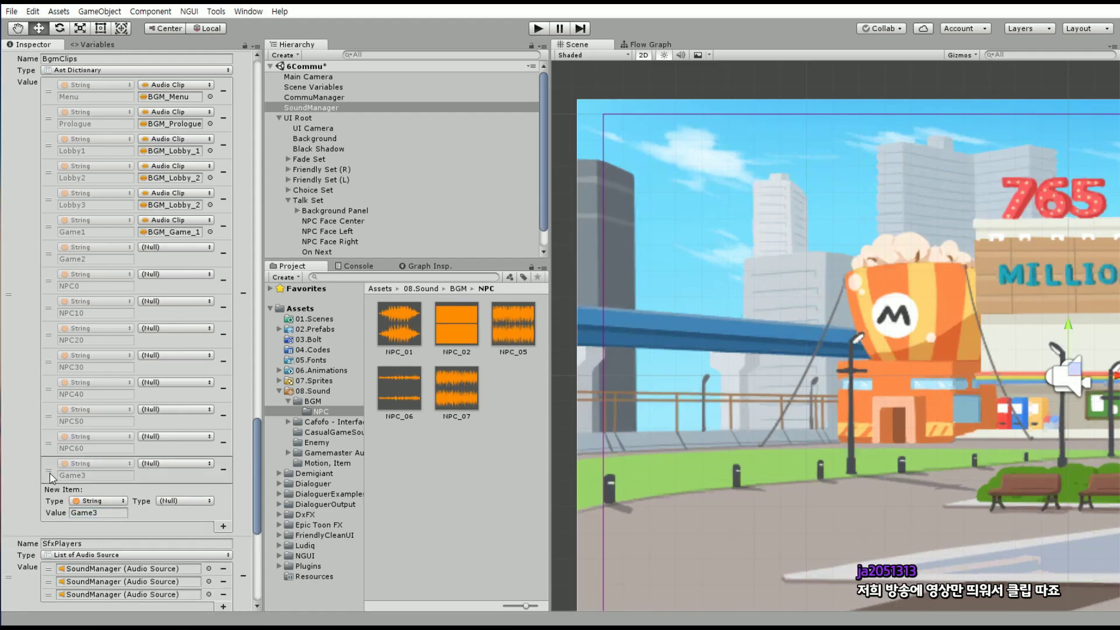
left_click_drag(50, 472, 67, 279)
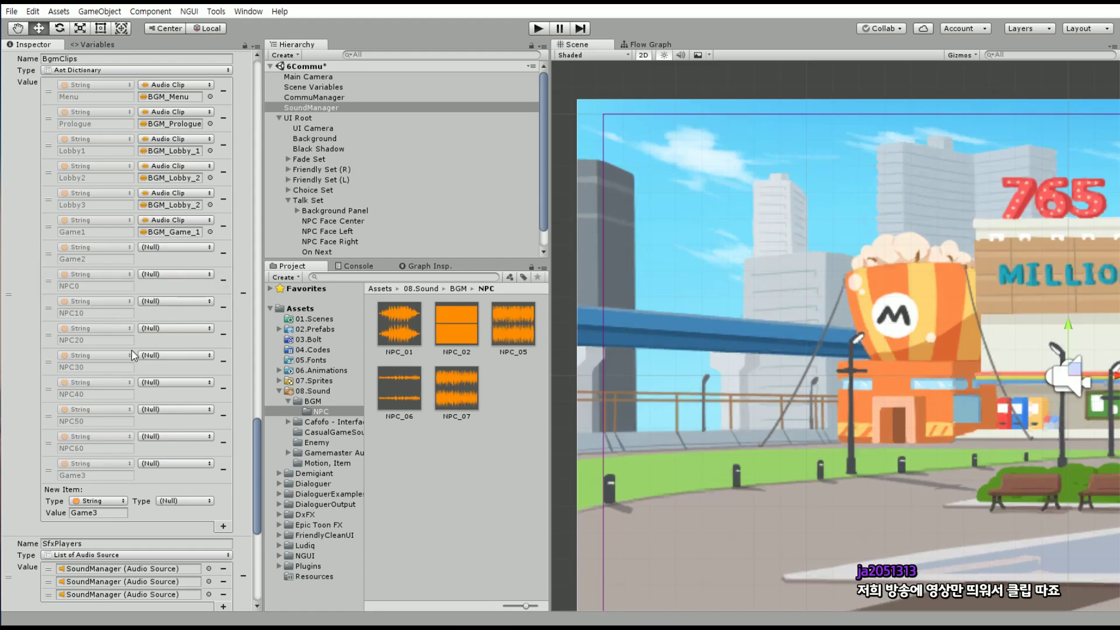
Set the NPC0 entry's value type to Audio Clip via the 'audio' search
left_click(172, 275)
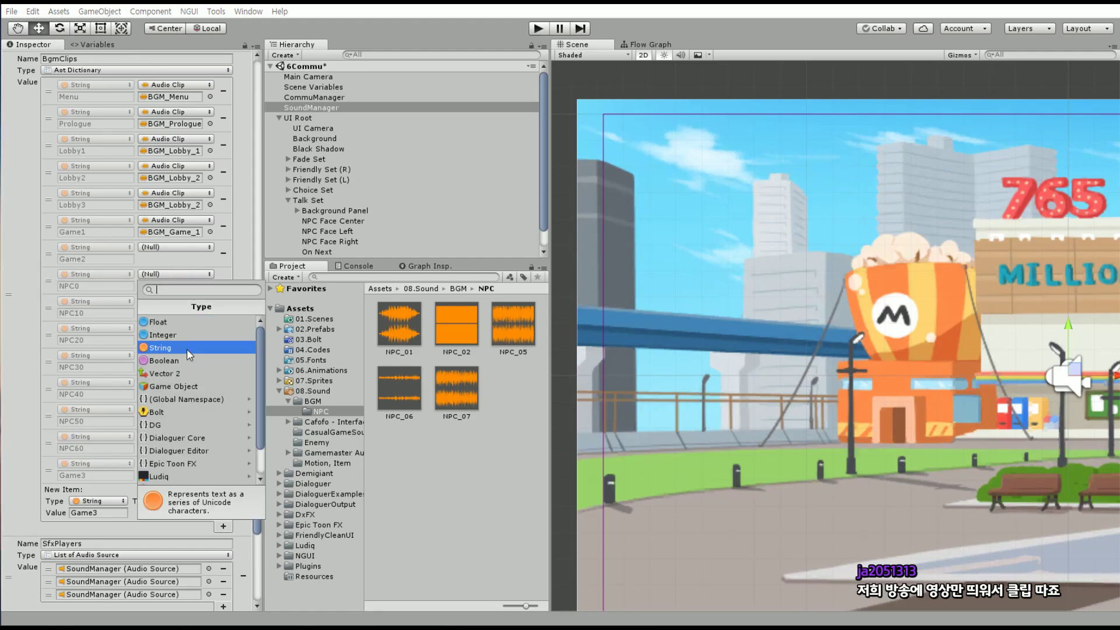
type("audio")
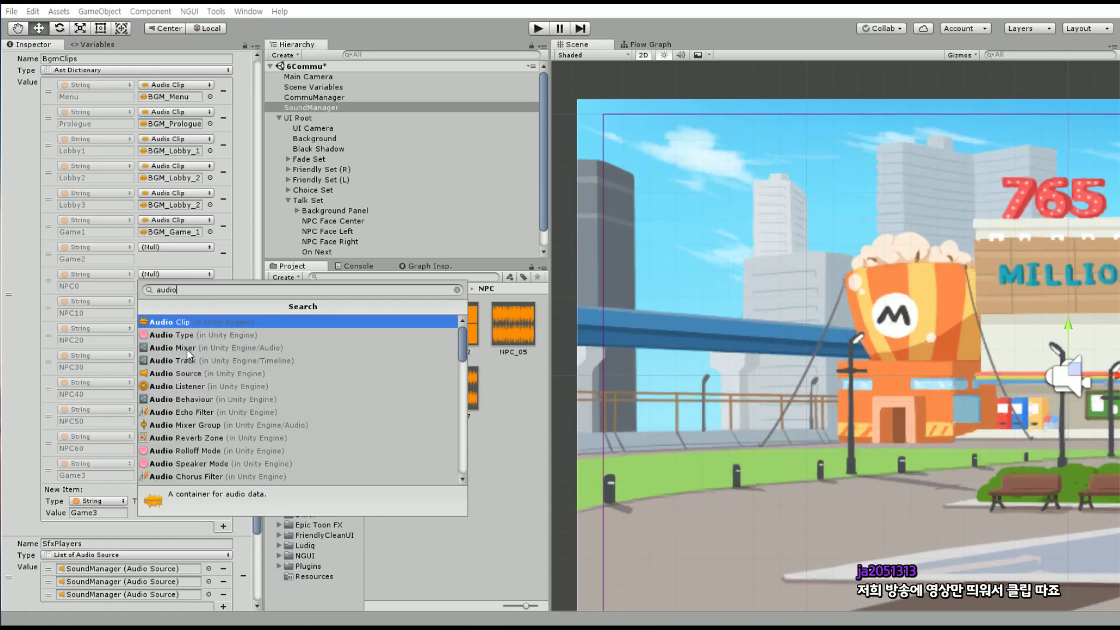
key("Return")
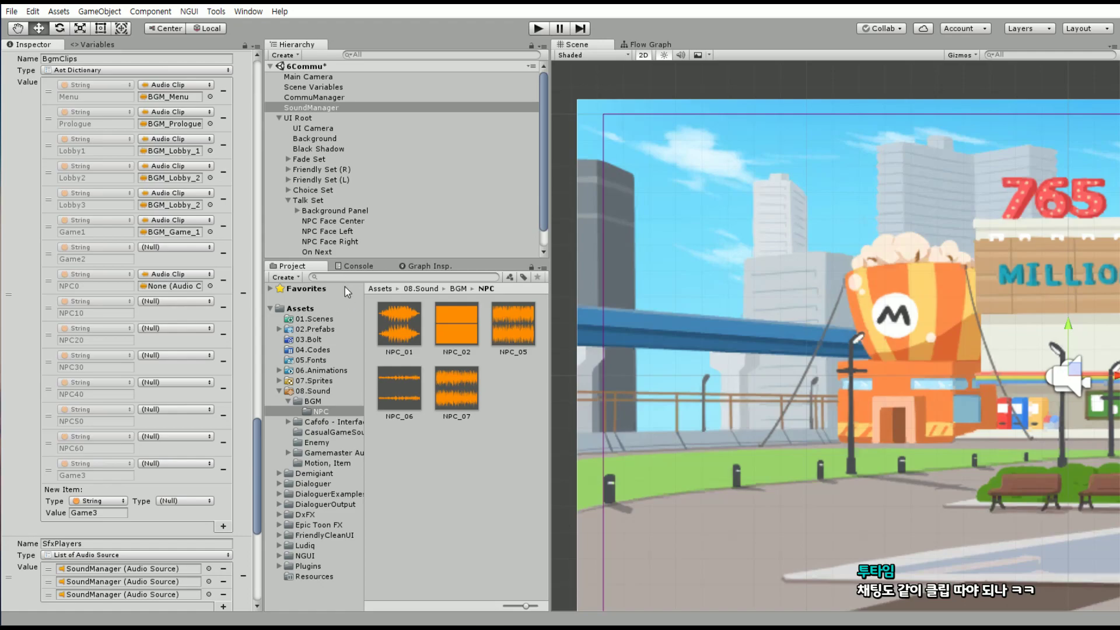
Assign the NPC_01 clip to NPC0 and set NPC10's value type to Audio Clip
left_click_drag(392, 329, 180, 290)
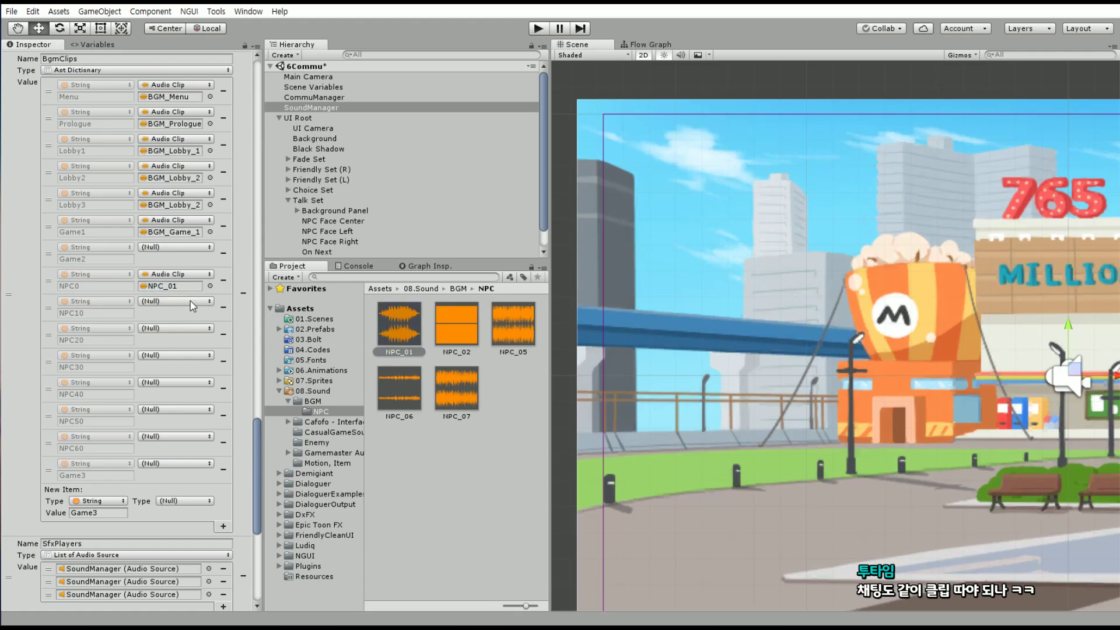
left_click(168, 301)
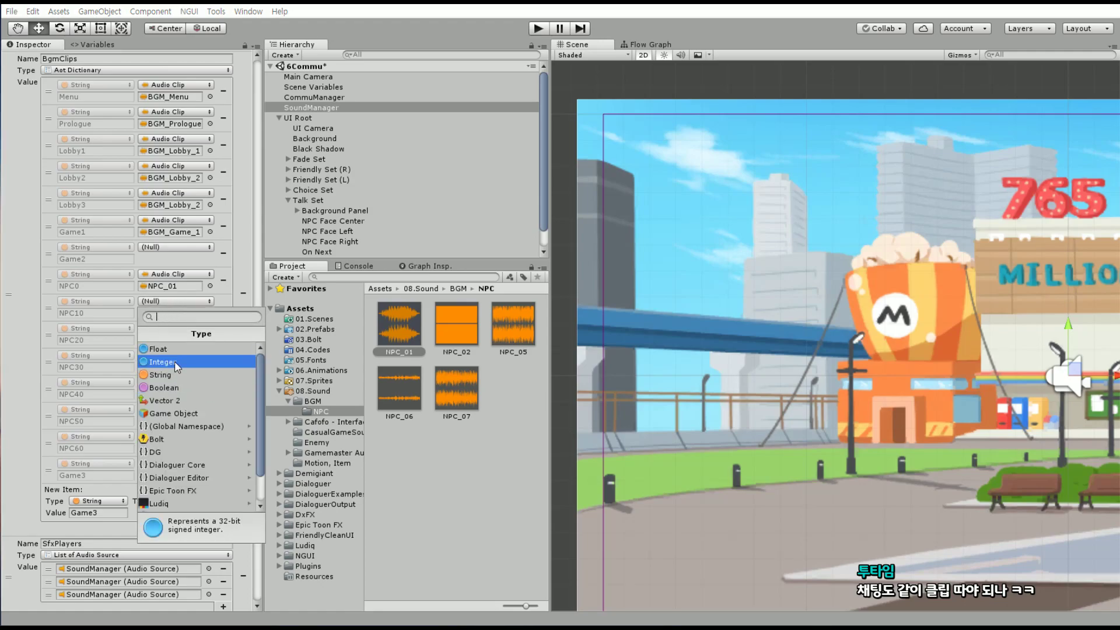
type("Audio")
key("shift+Left")
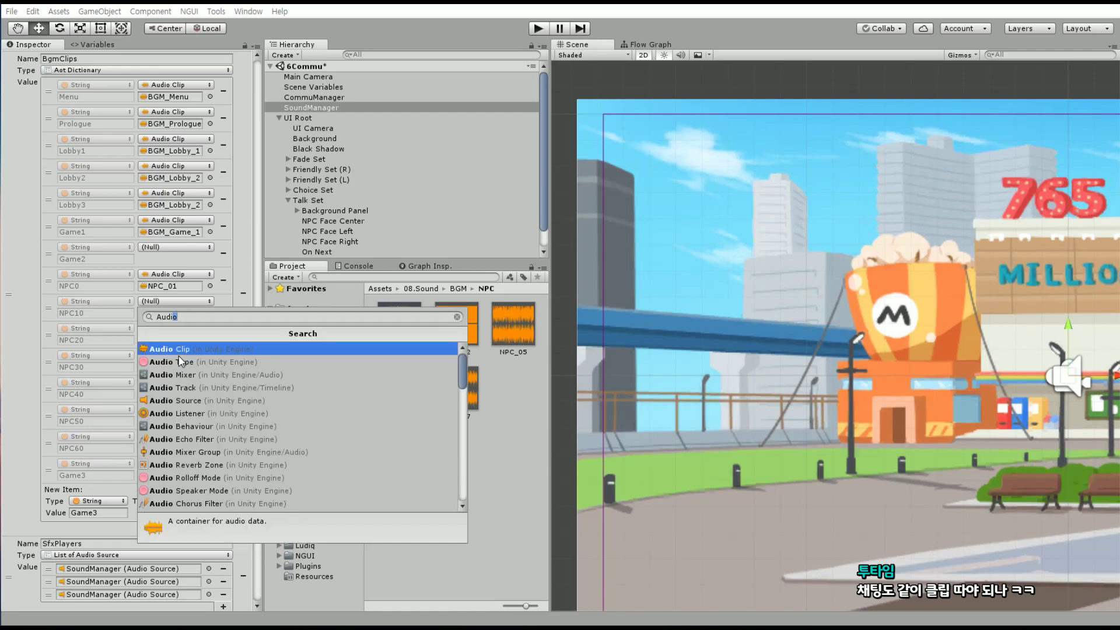
key("shift+Left")
key("shift+Left")
key("shift+Left")
key("Return")
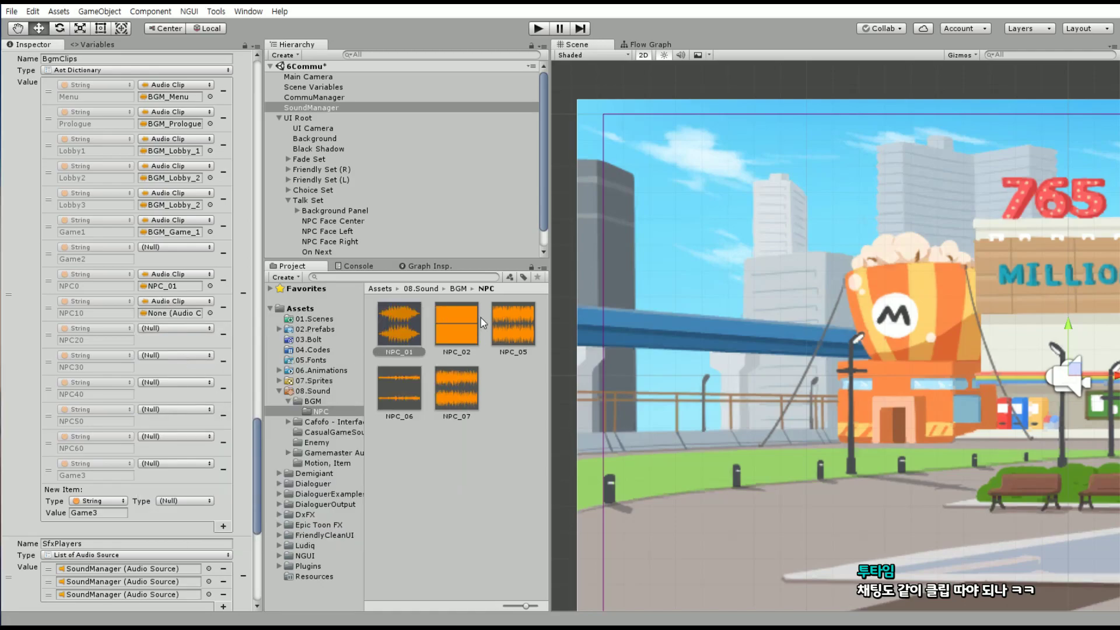
Assign the NPC_02 clip to NPC10, then launch the audio recorder
left_click(456, 325)
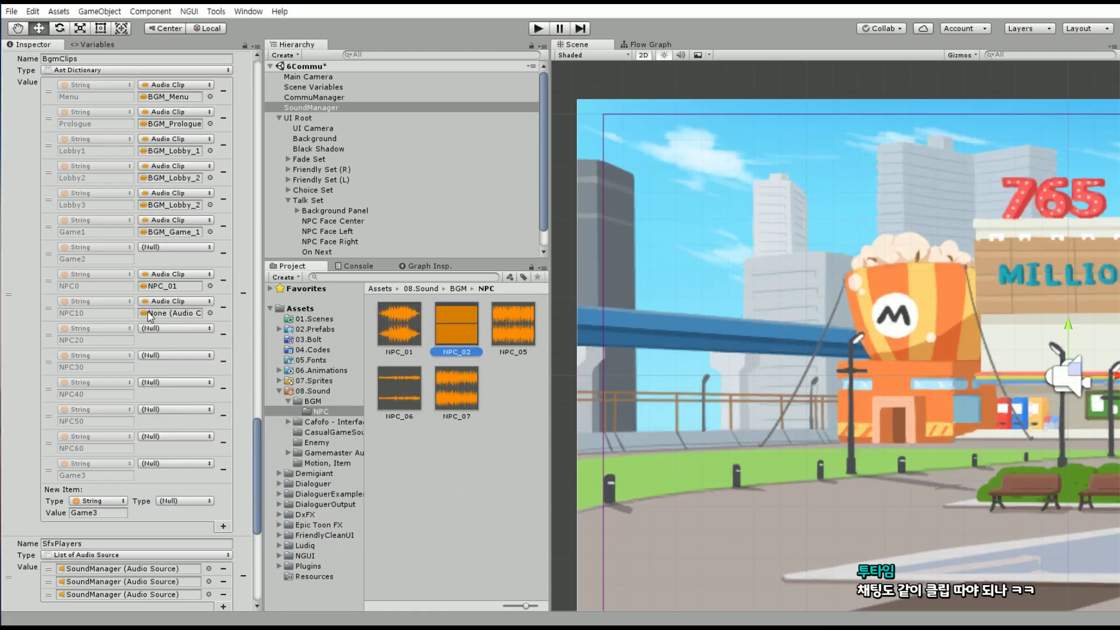
left_click(185, 316)
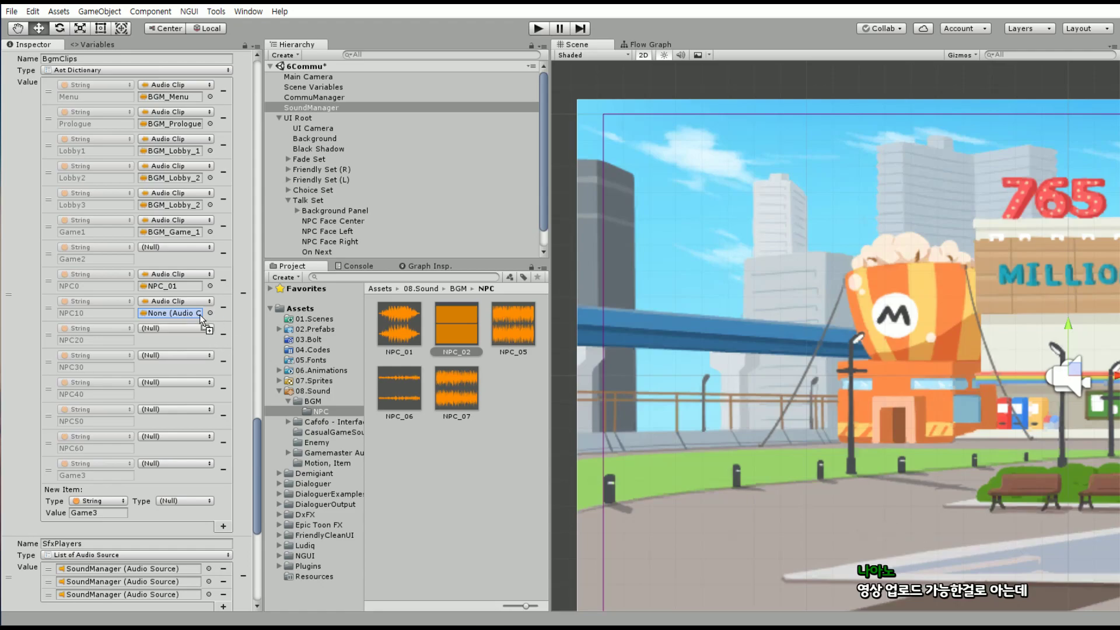
left_click_drag(194, 316, 180, 319)
left_click_drag(180, 317, 180, 319)
key("super")
left_click(154, 387)
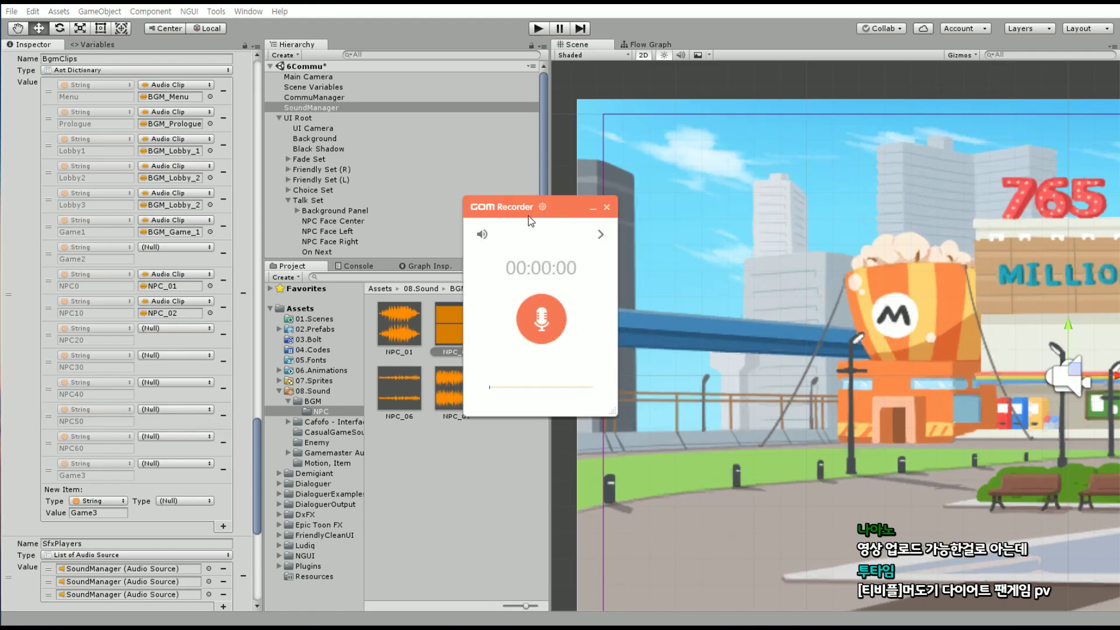
Reposition the GOM Recorder window and toggle its saved-recordings list
left_click_drag(529, 218, 476, 222)
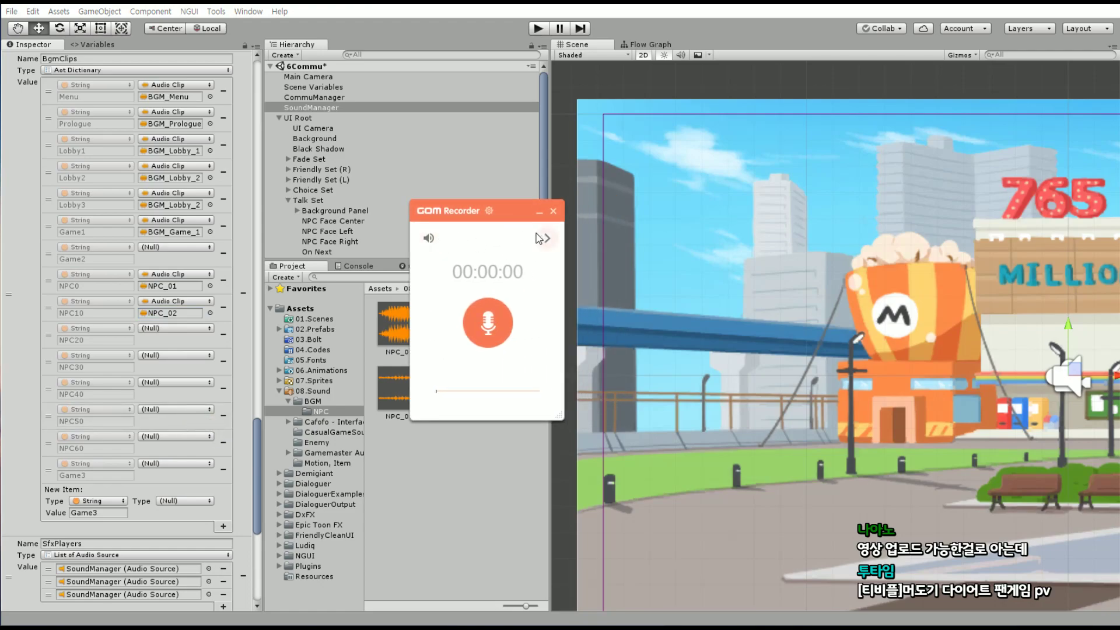
left_click(538, 238)
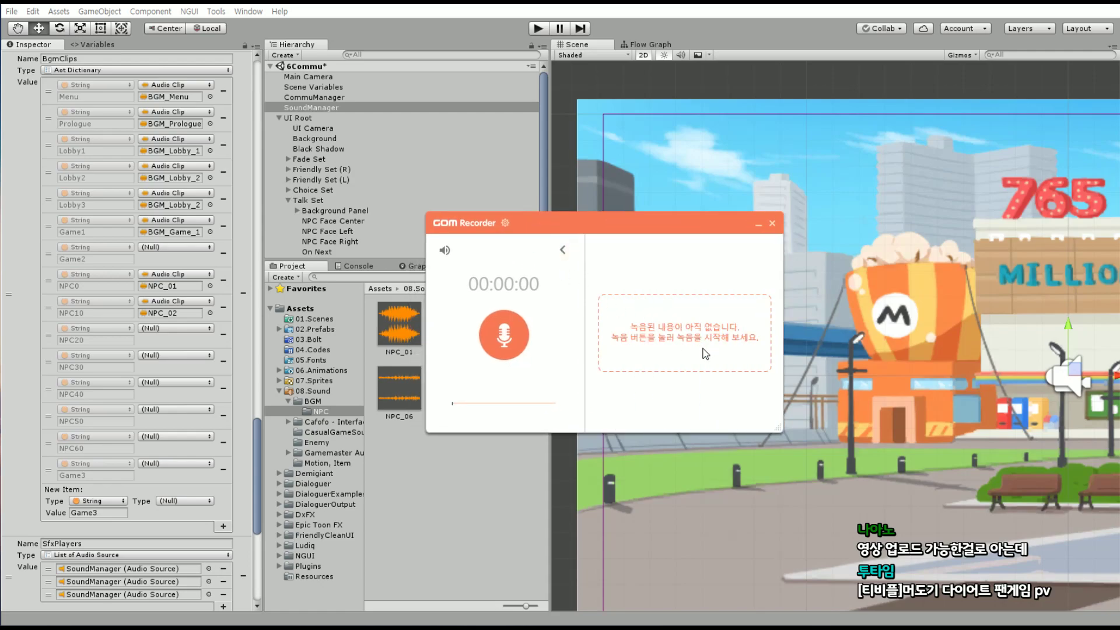
left_click(564, 251)
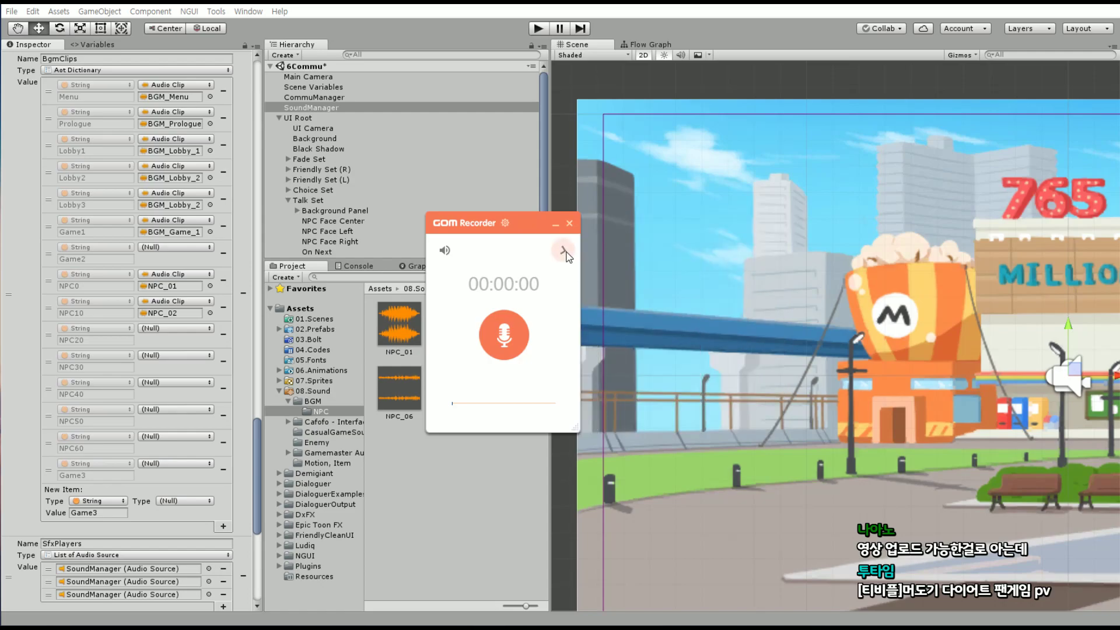
In preferences, keep PC sound and line input, ending on the basic mp3 save settings
left_click(505, 224)
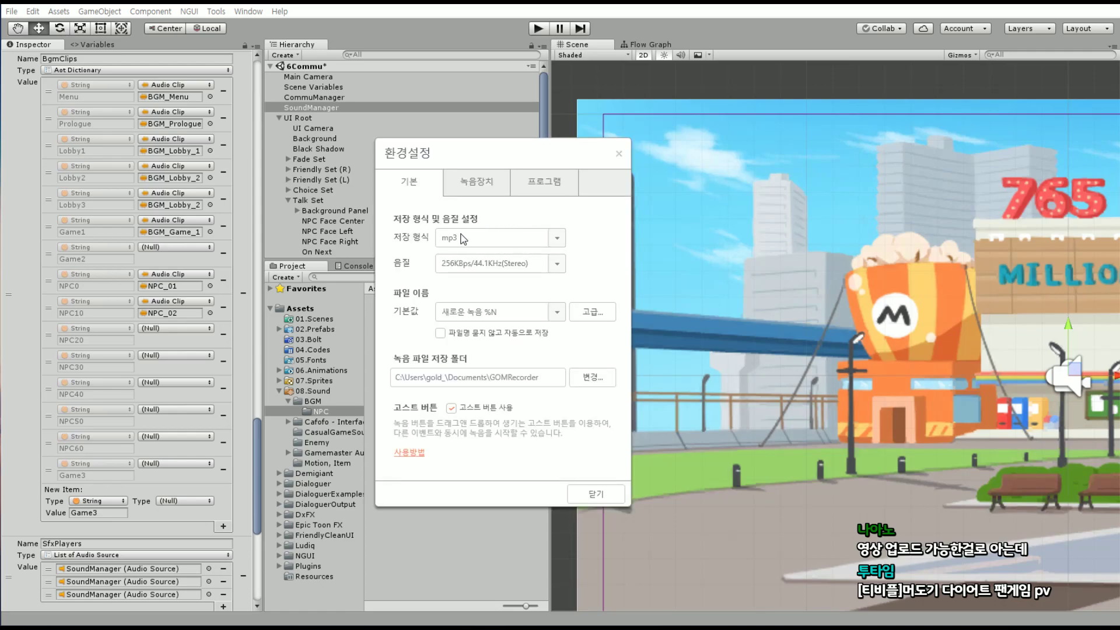
left_click(487, 185)
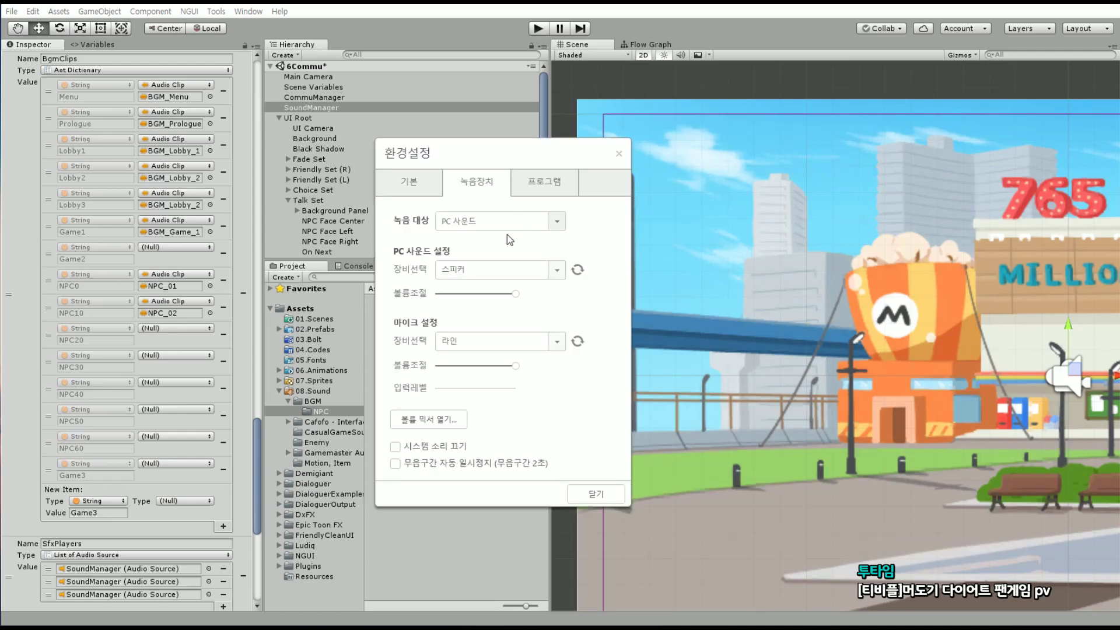
left_click(461, 221)
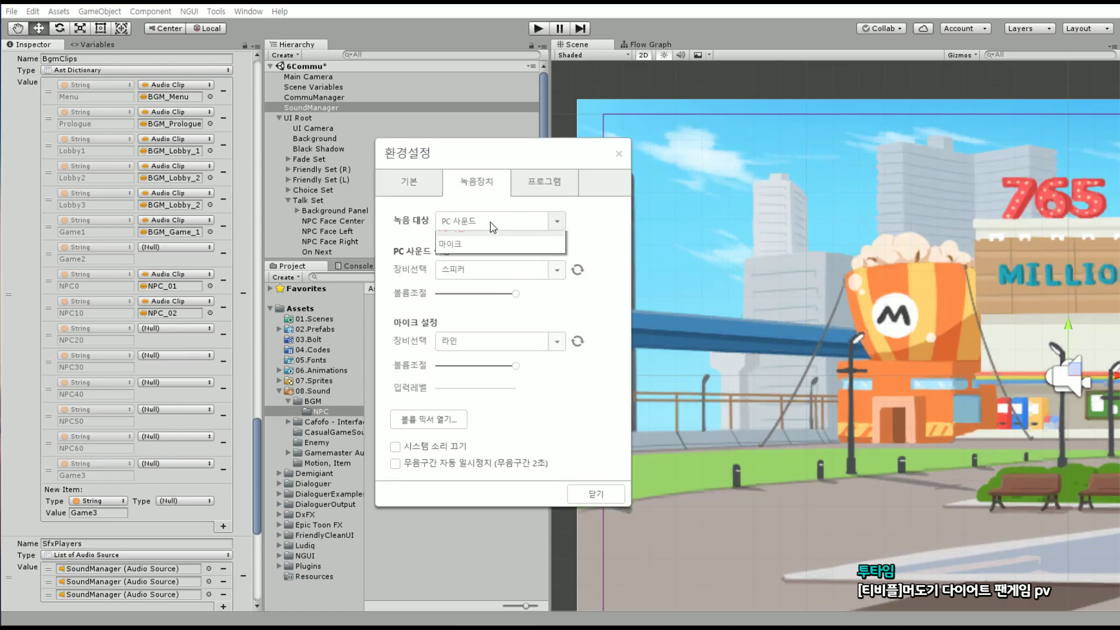
left_click(468, 244)
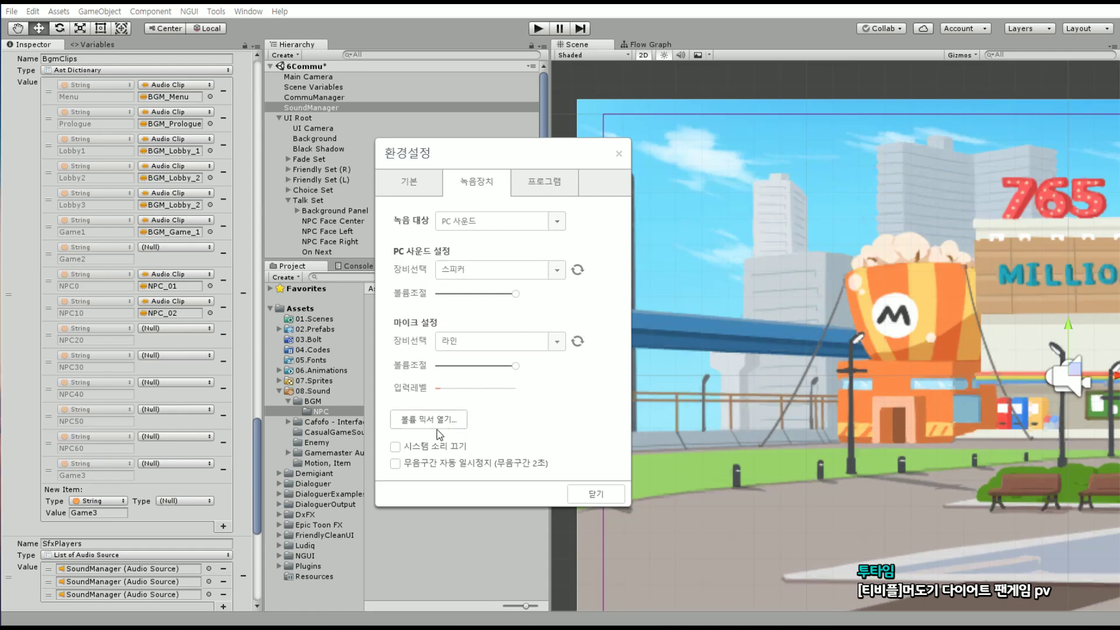
left_click(452, 339)
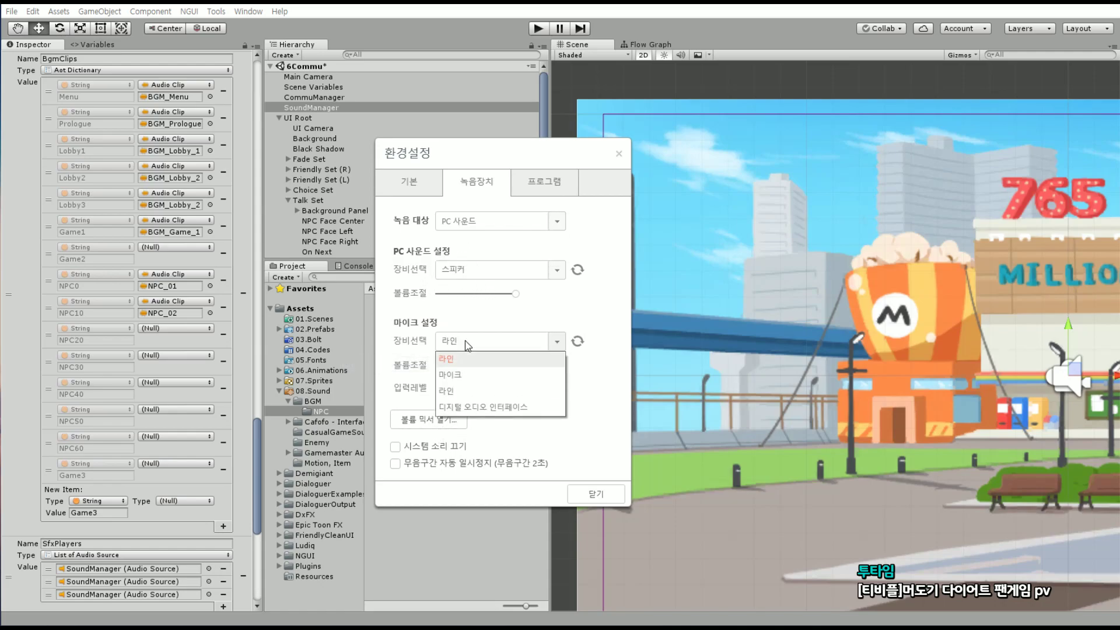
left_click(472, 390)
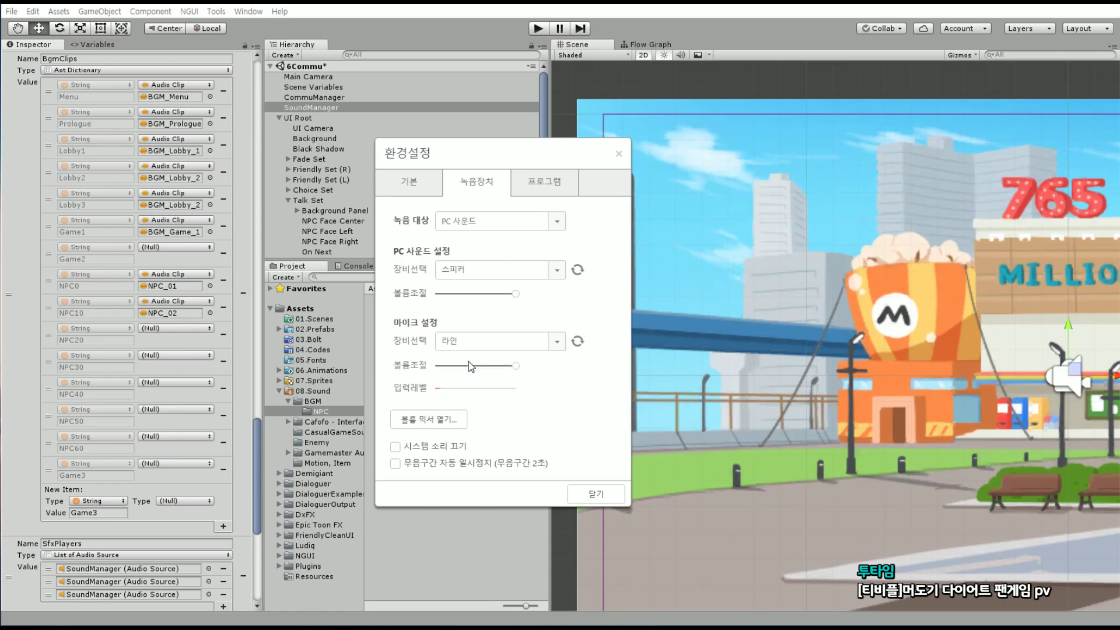
left_click(545, 182)
left_click(477, 182)
left_click(426, 193)
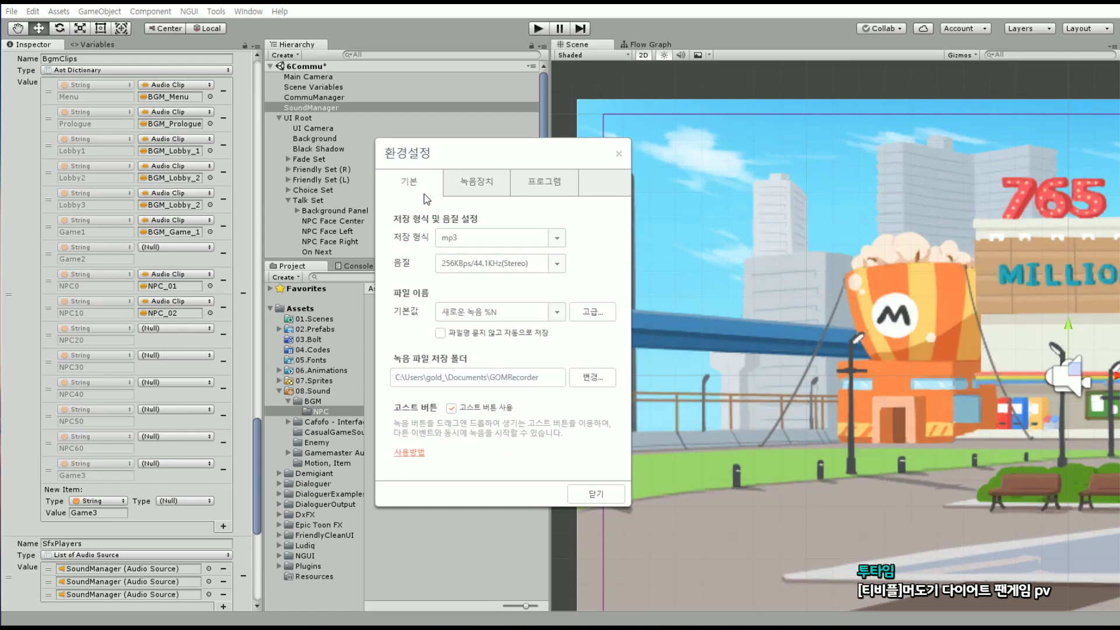
left_click(471, 191)
left_click(425, 192)
Close the recorder preferences and Dialogue Editor, then delete the NPC_02 clip from the project
left_click(595, 495)
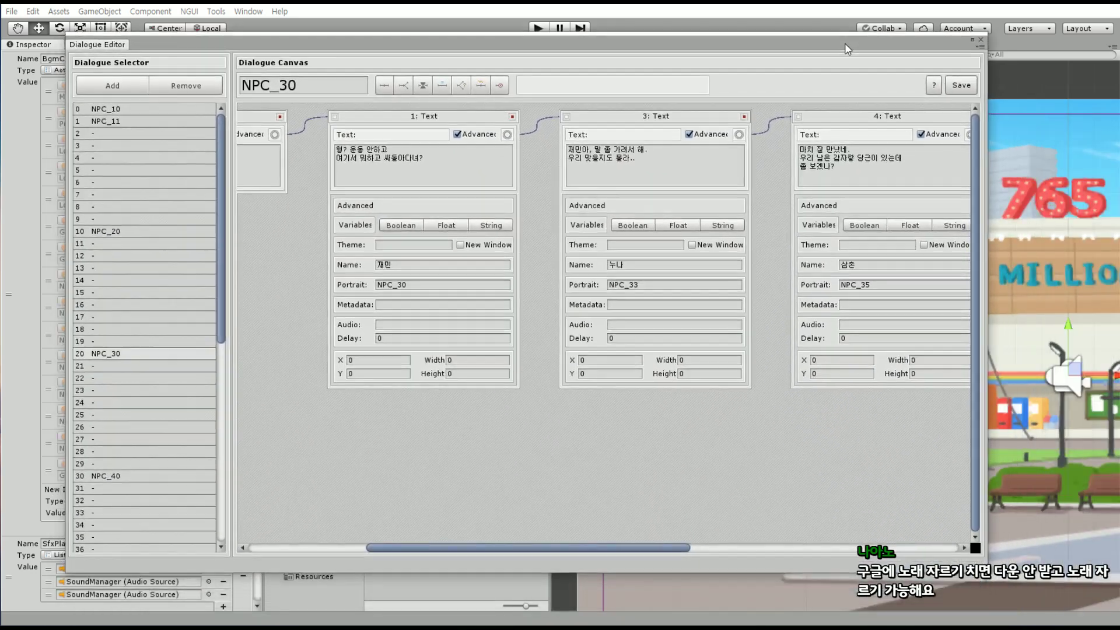
left_click(981, 40)
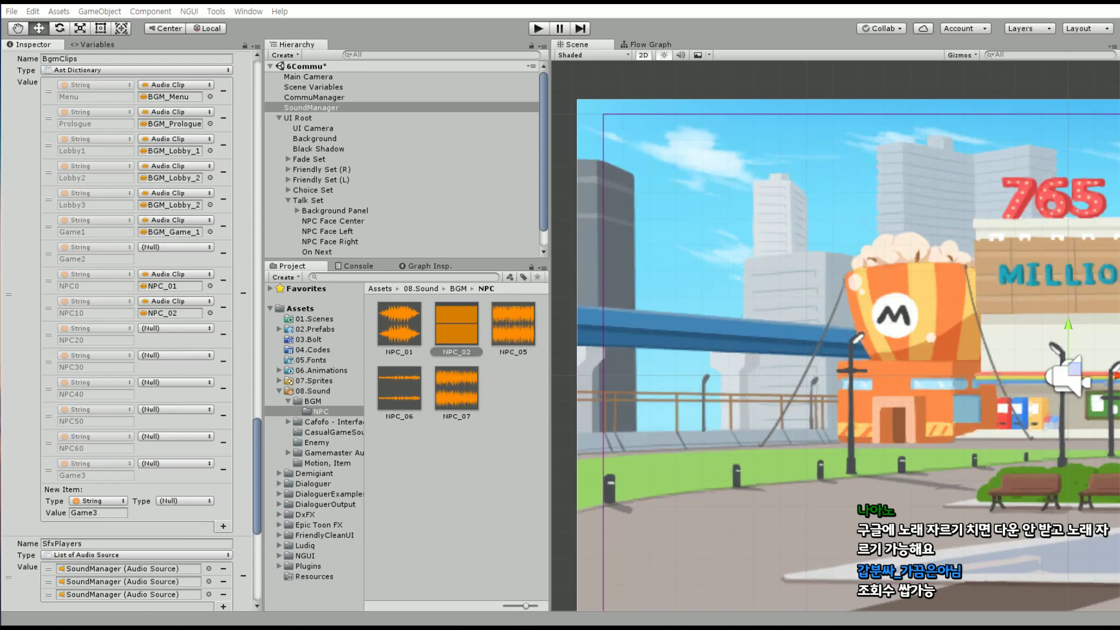
key("alt+Tab")
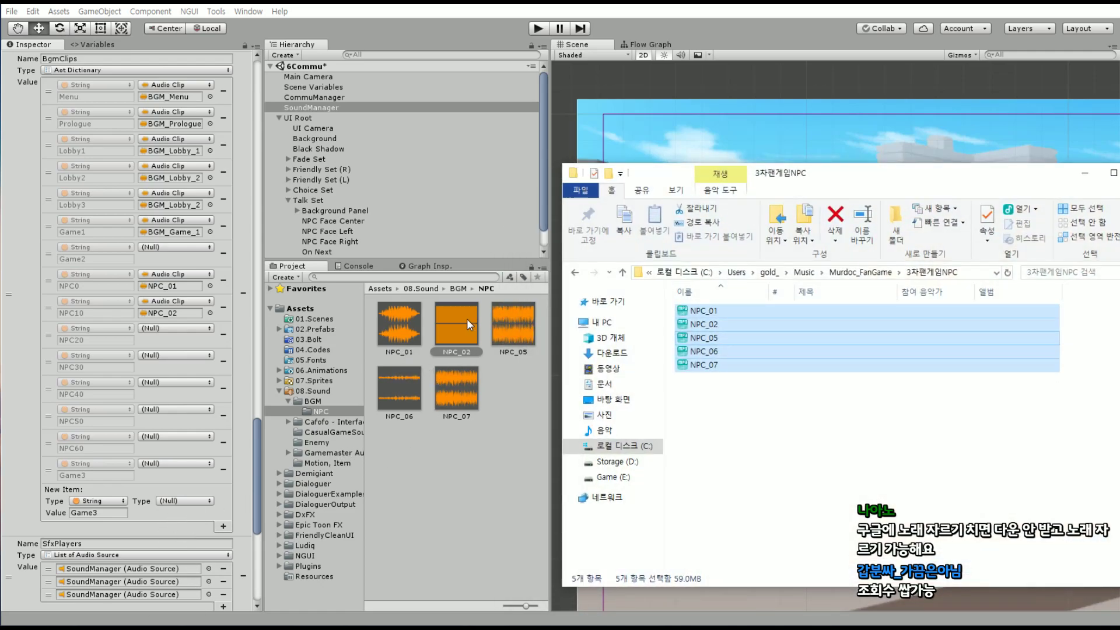
left_click(467, 318)
key("Delete")
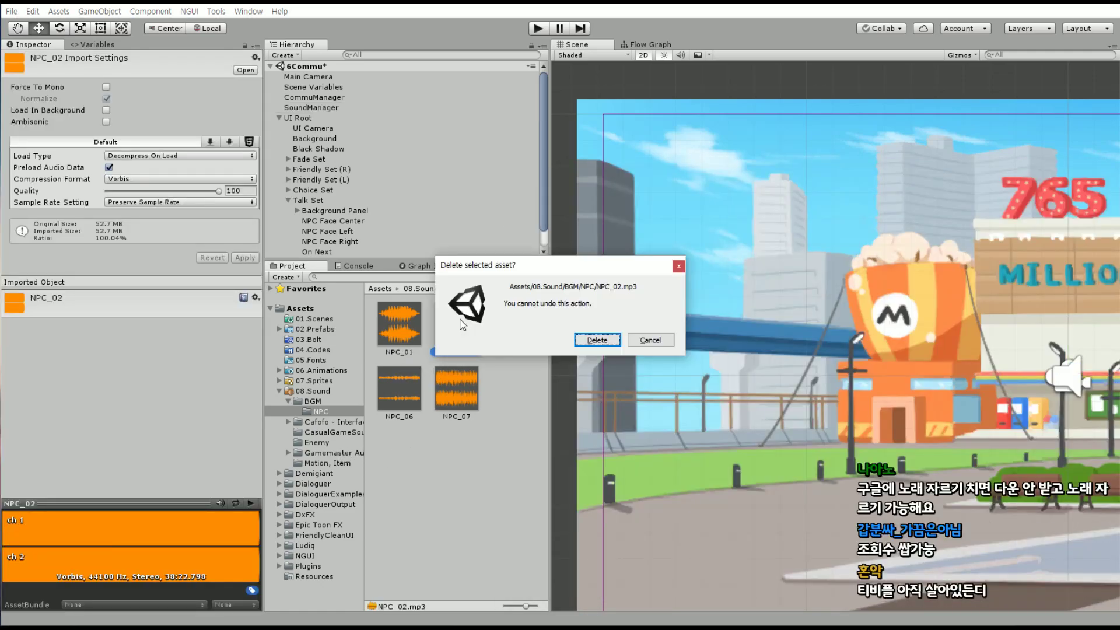
key("Return")
Select only NPC_02 in the 3차팬게임NPC folder, make the window taller, then minimize it
key("alt+Tab")
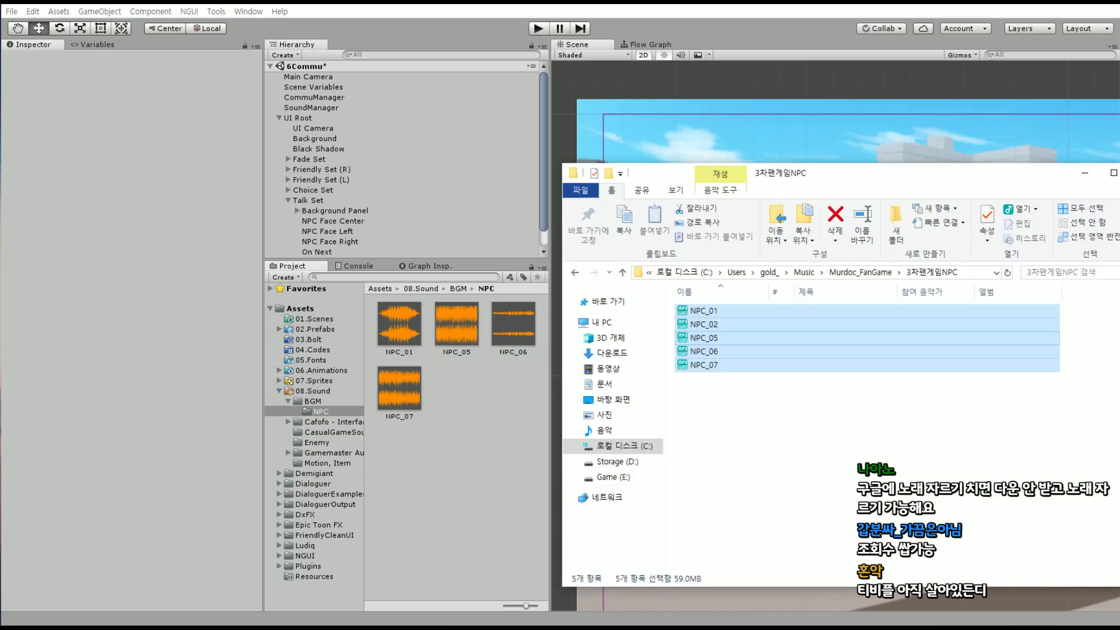
left_click(726, 324)
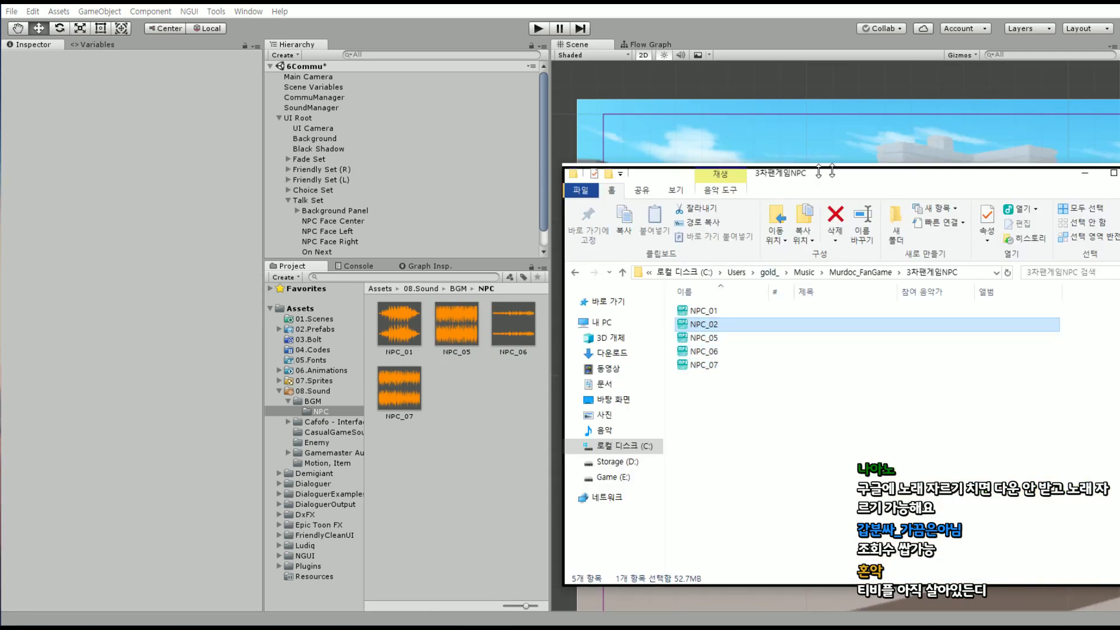
left_click_drag(788, 165, 787, 138)
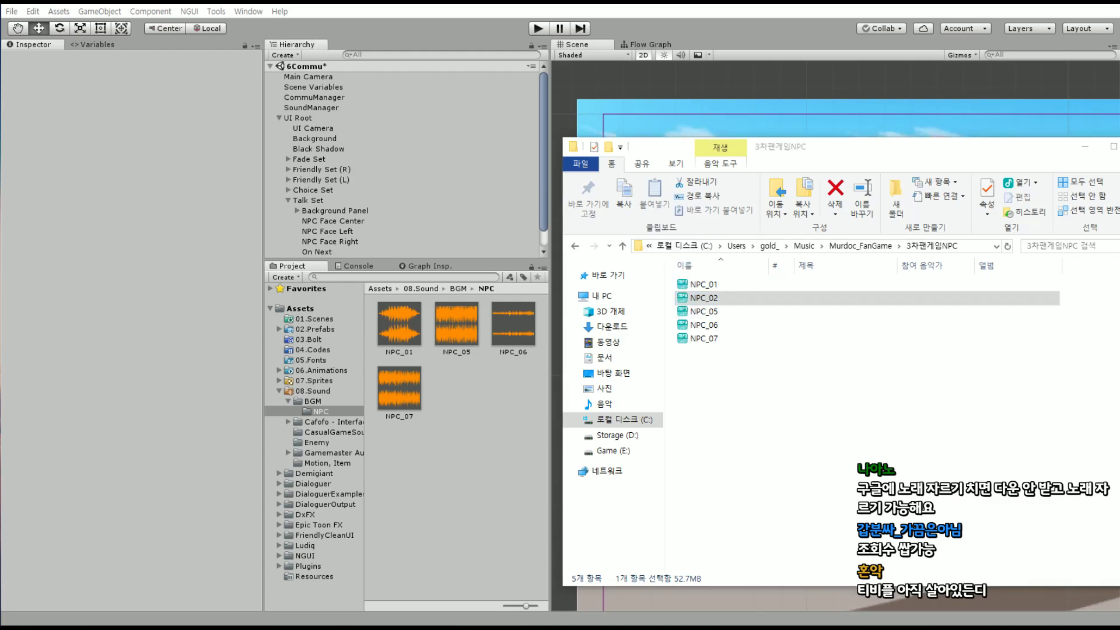
left_click(1085, 147)
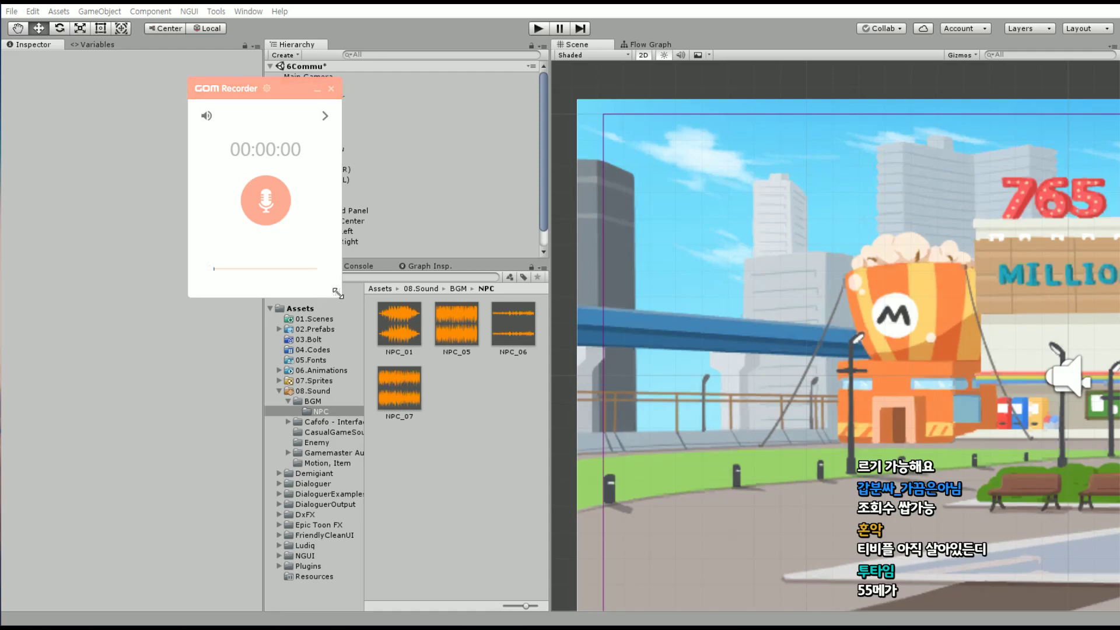
Enlarge GOM Recorder, make and discard a test recording, and rearrange the recorder and folder windows
left_click_drag(337, 294, 713, 382)
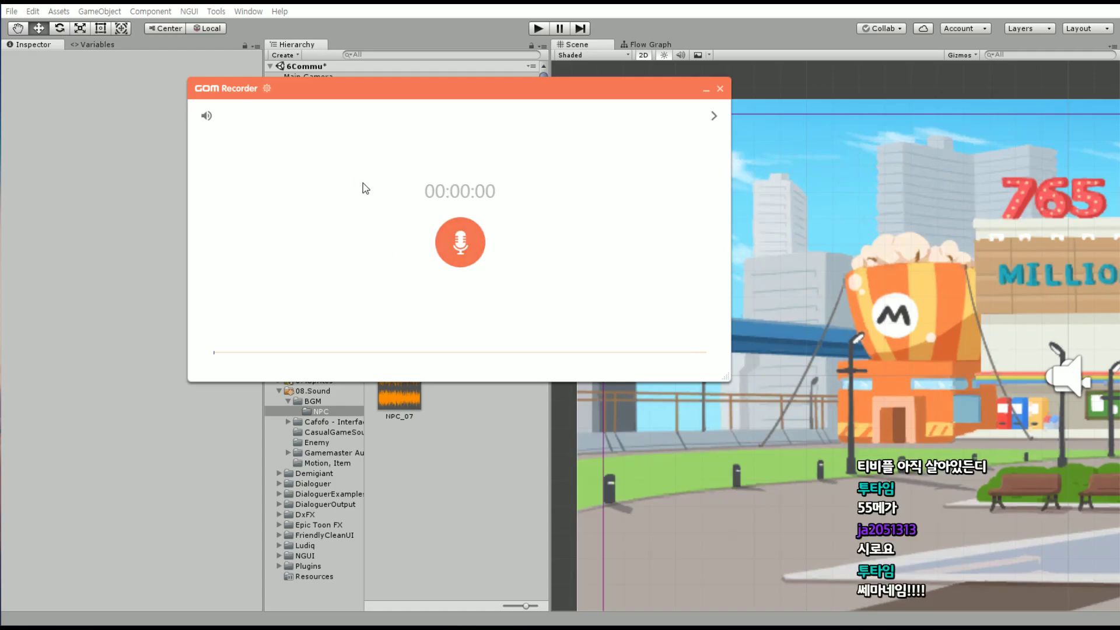
left_click(459, 238)
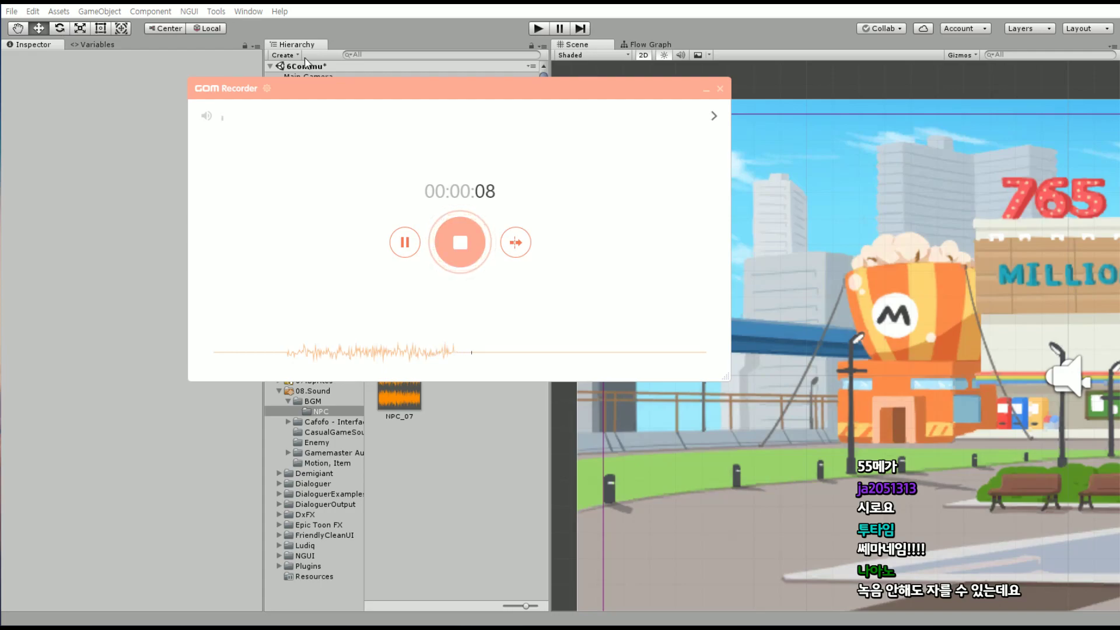
left_click(459, 248)
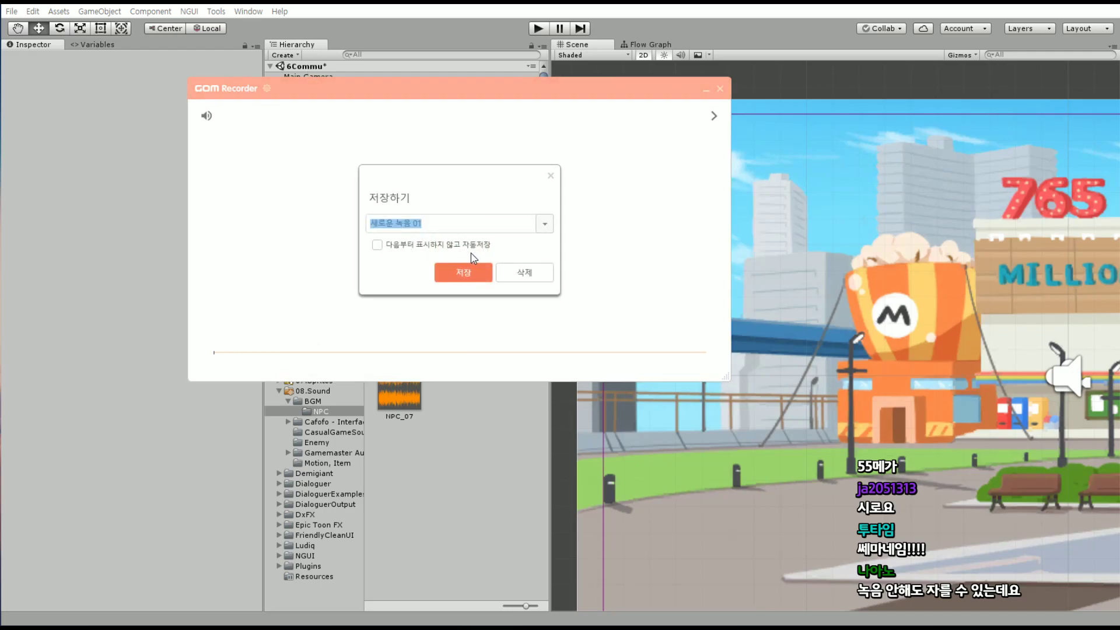
left_click(517, 274)
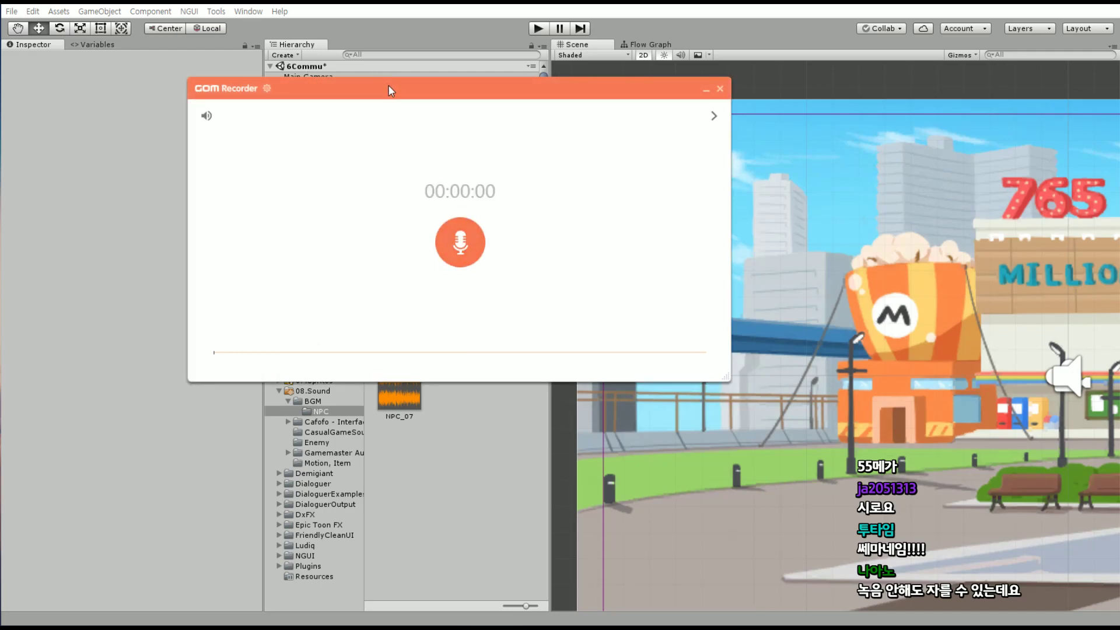
left_click_drag(388, 87, 759, 168)
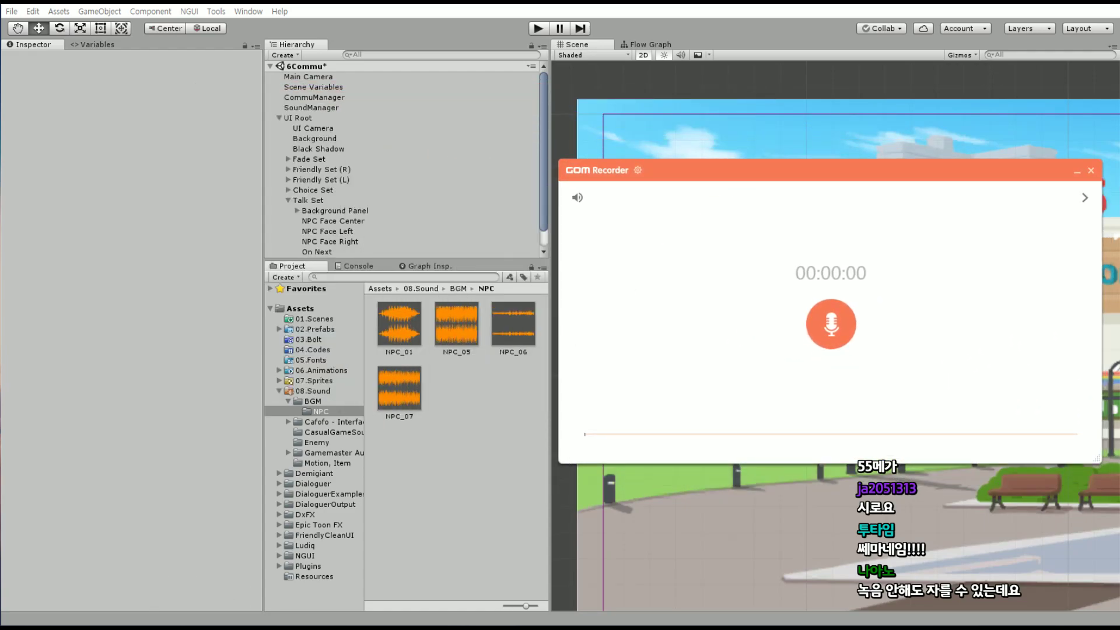
left_click_drag(878, 154, 267, 74)
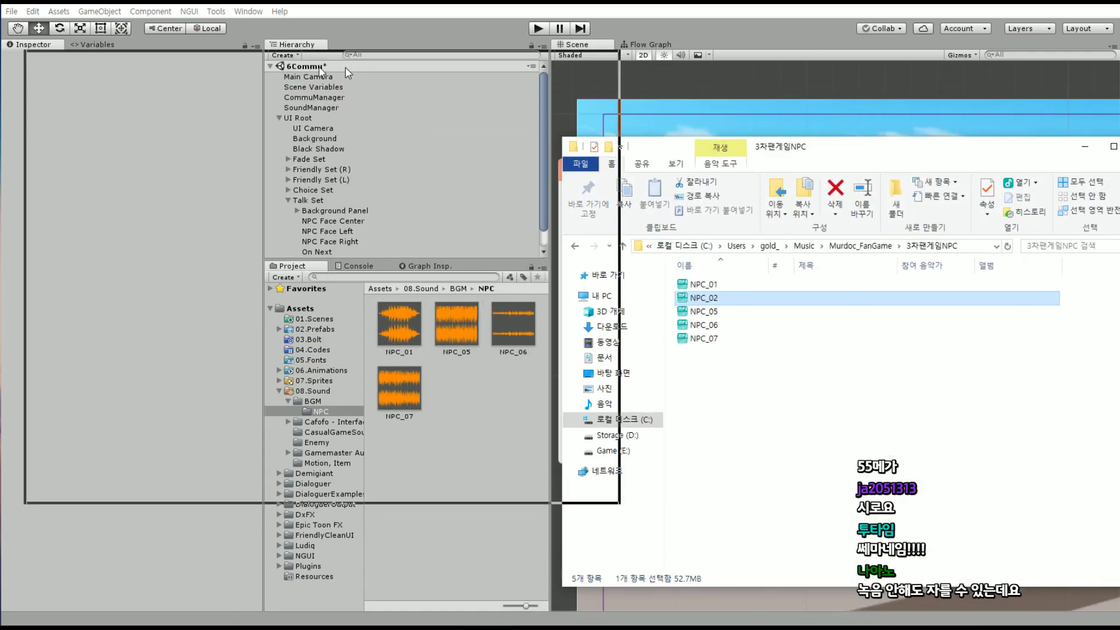
Drag NPC_02 into the recorder's recordings list, check settings, then move the recorder off screen
left_click(849, 188)
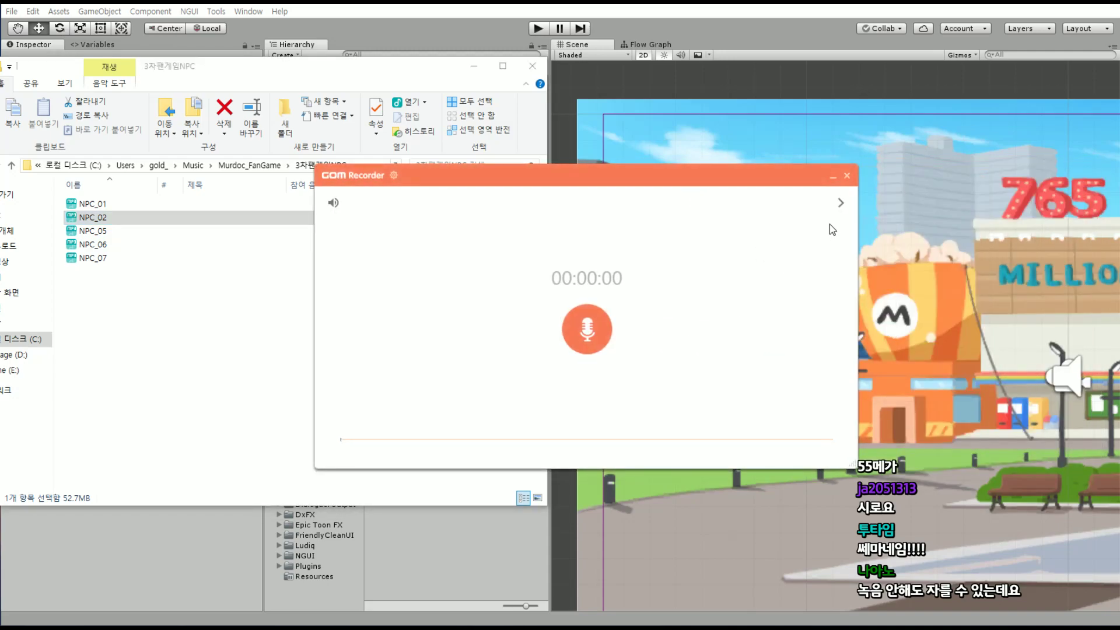
left_click(840, 202)
left_click_drag(860, 266, 569, 266)
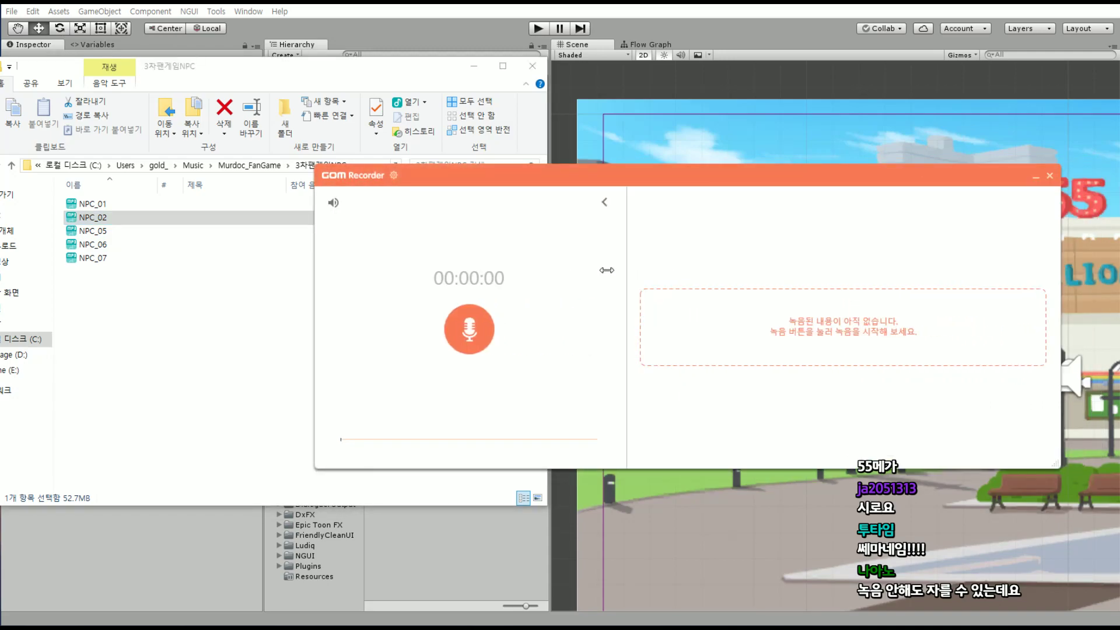
mouse_move(125, 220)
left_mouse_down()
mouse_move(846, 350)
mouse_move(257, 264)
mouse_move(317, 222)
left_mouse_up()
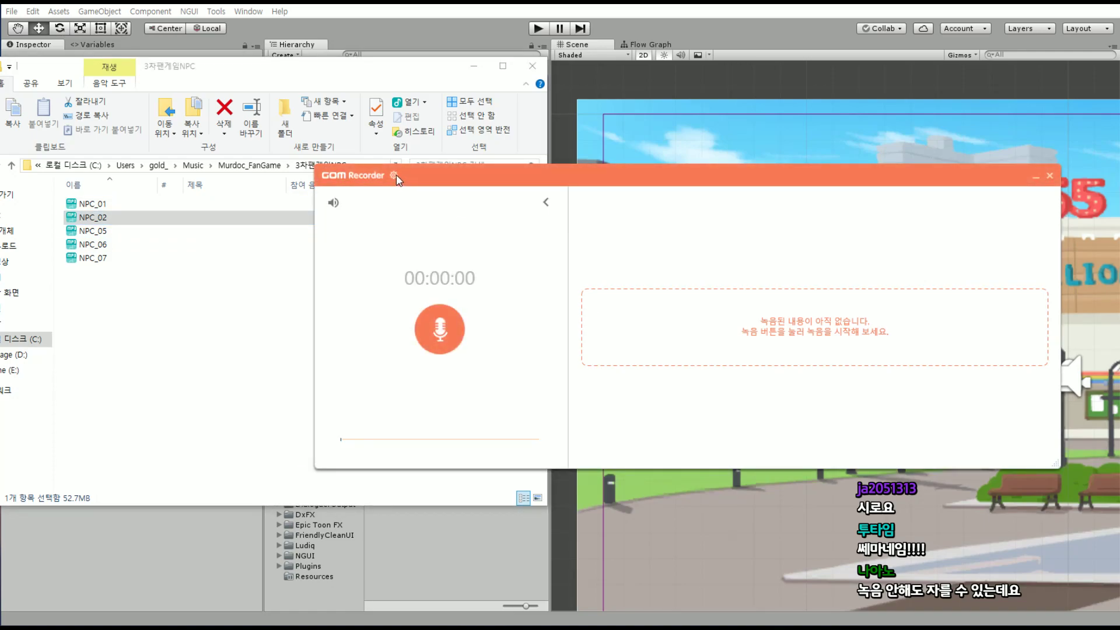
left_click(395, 175)
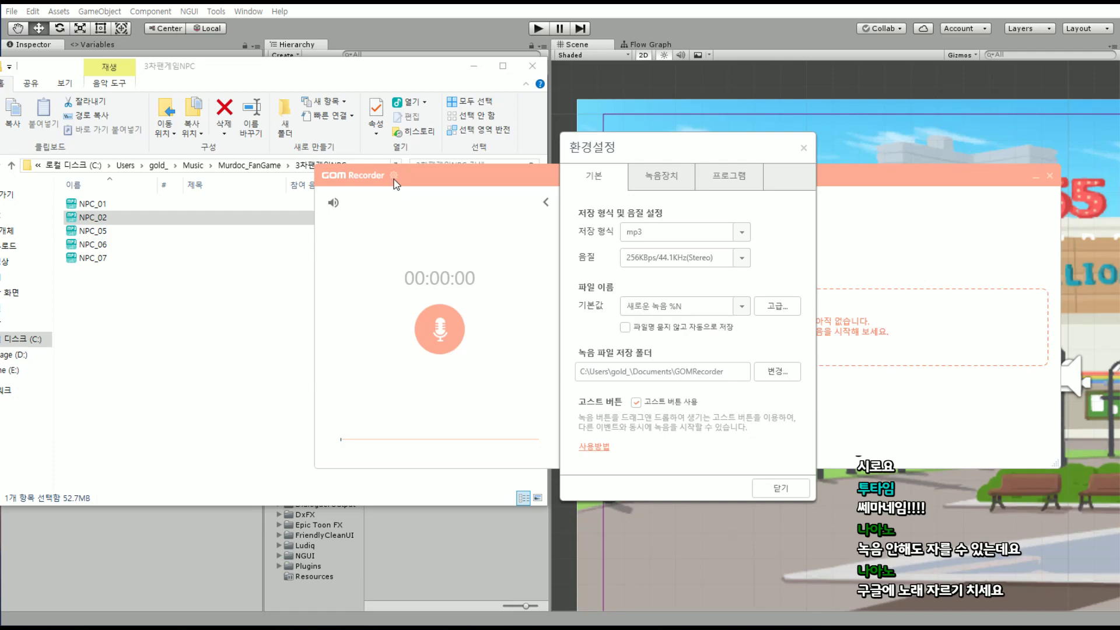
left_click(804, 148)
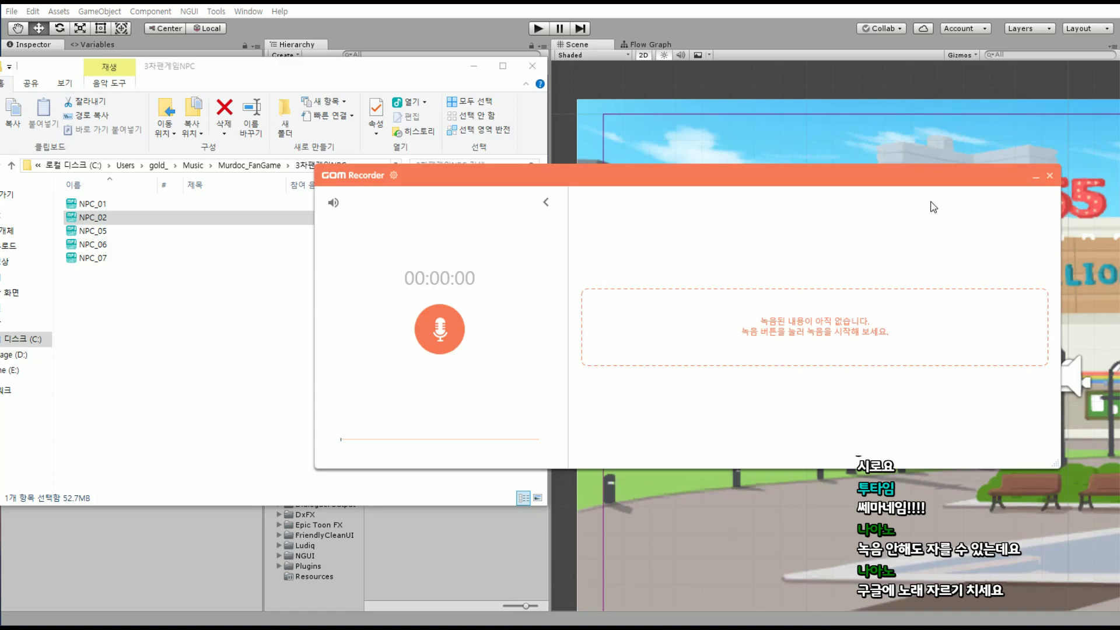
left_click_drag(935, 178, 860, 217)
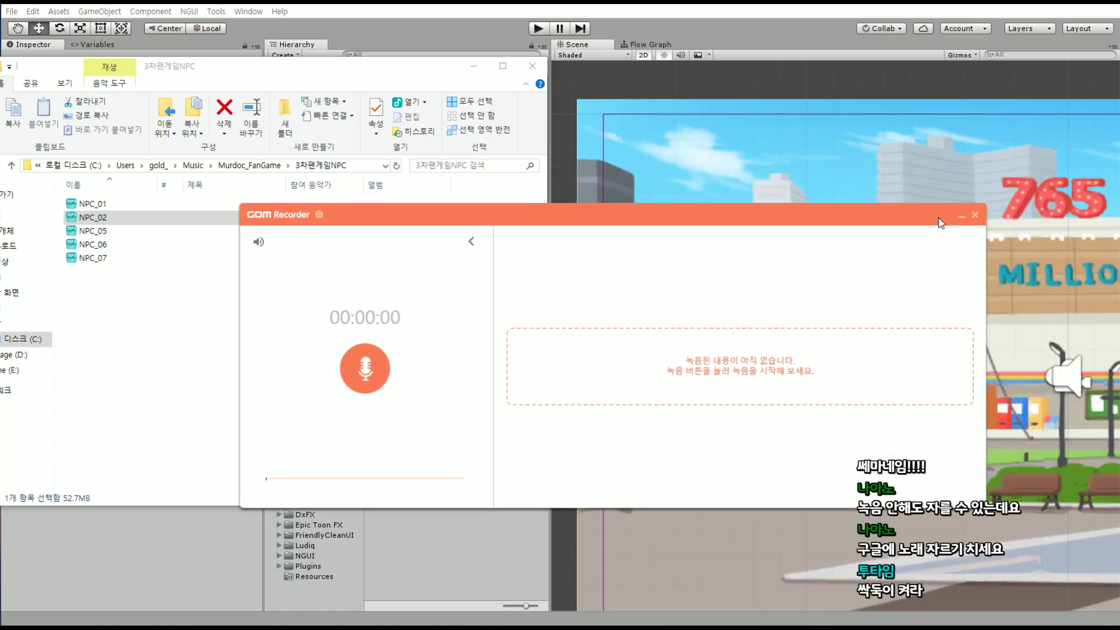
left_click_drag(940, 219, 1119, 240)
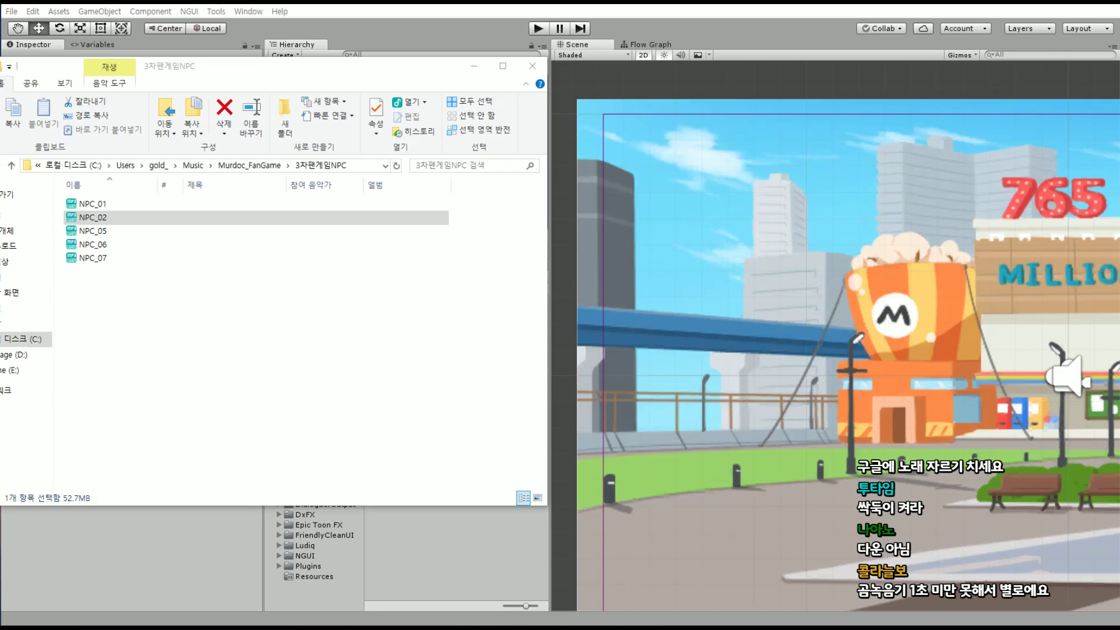
Launch Chrome and open the mp3cut.net Audio Cutter result from the 노래 자르기 search
key("super")
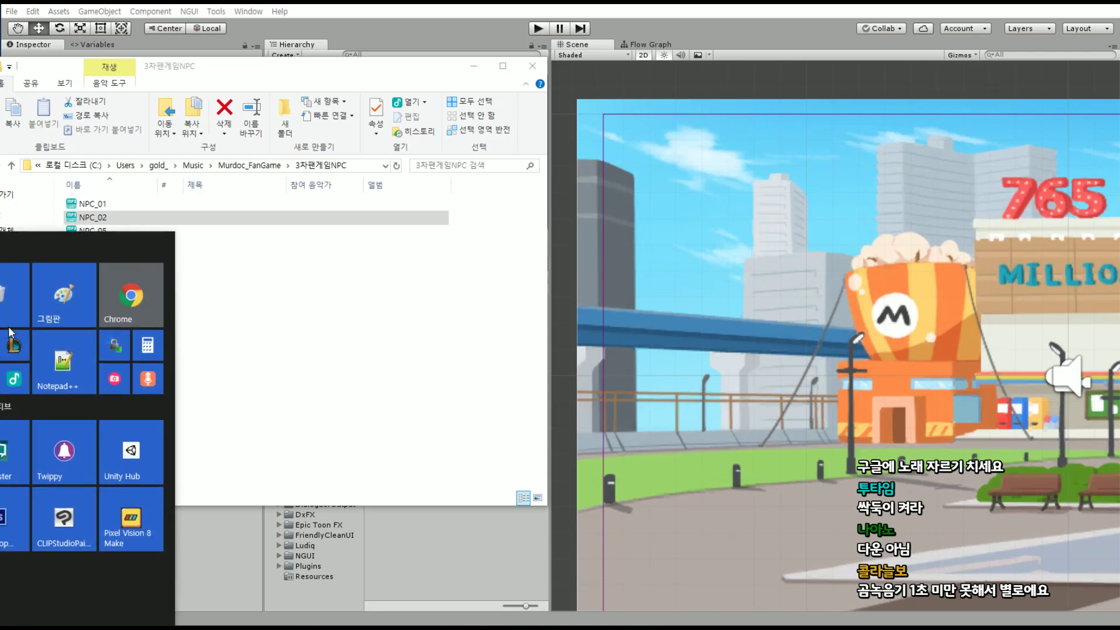
left_click(131, 294)
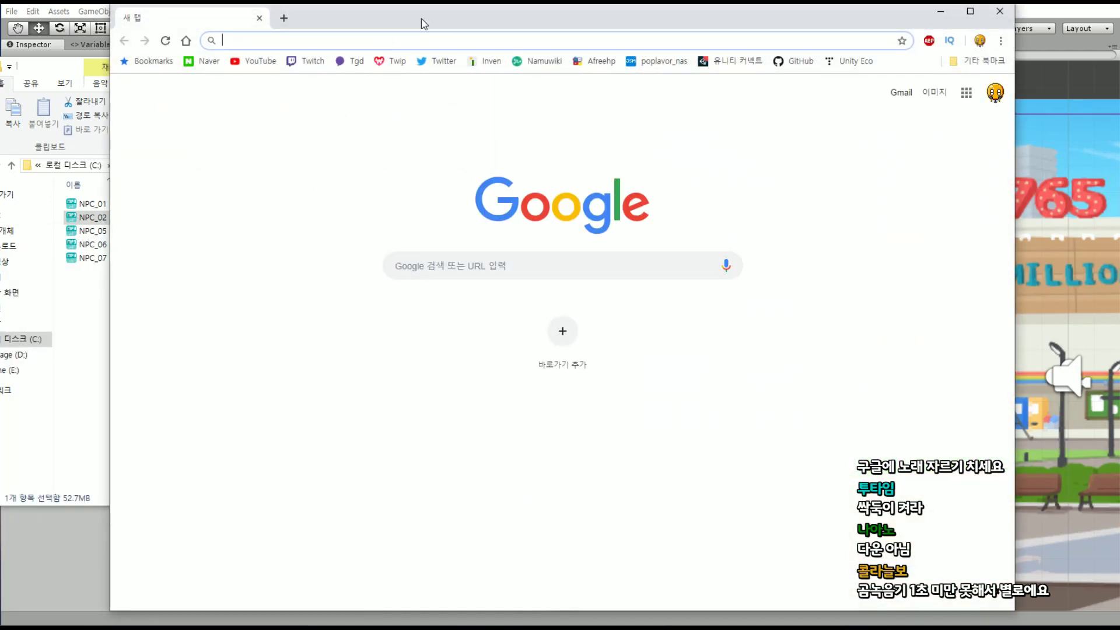
key("alt+F4")
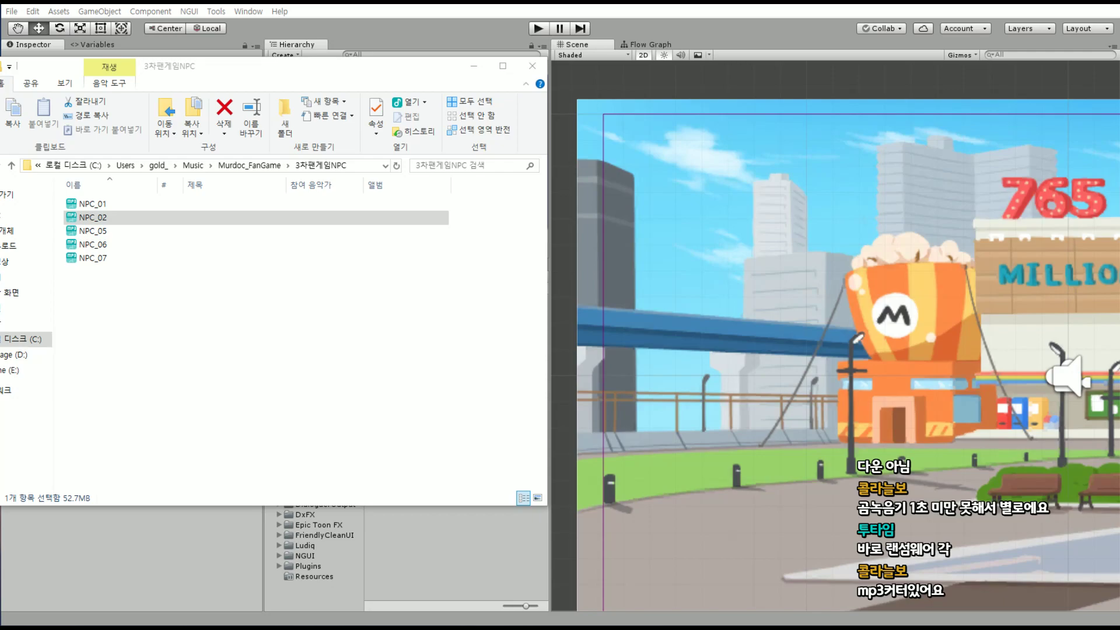
key("alt+Tab")
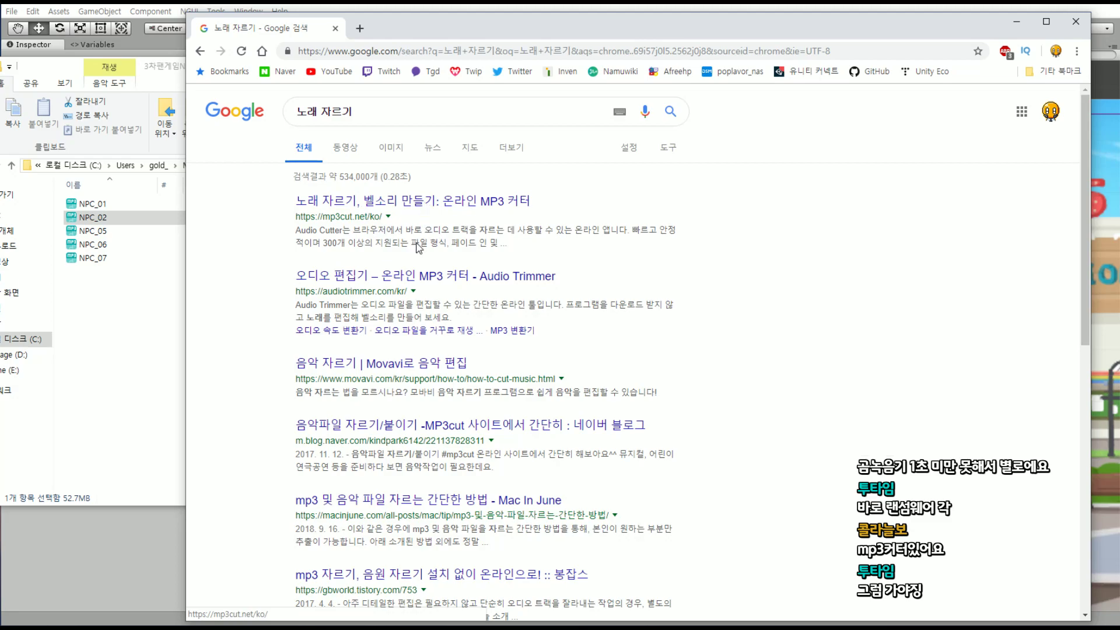
left_click(411, 209)
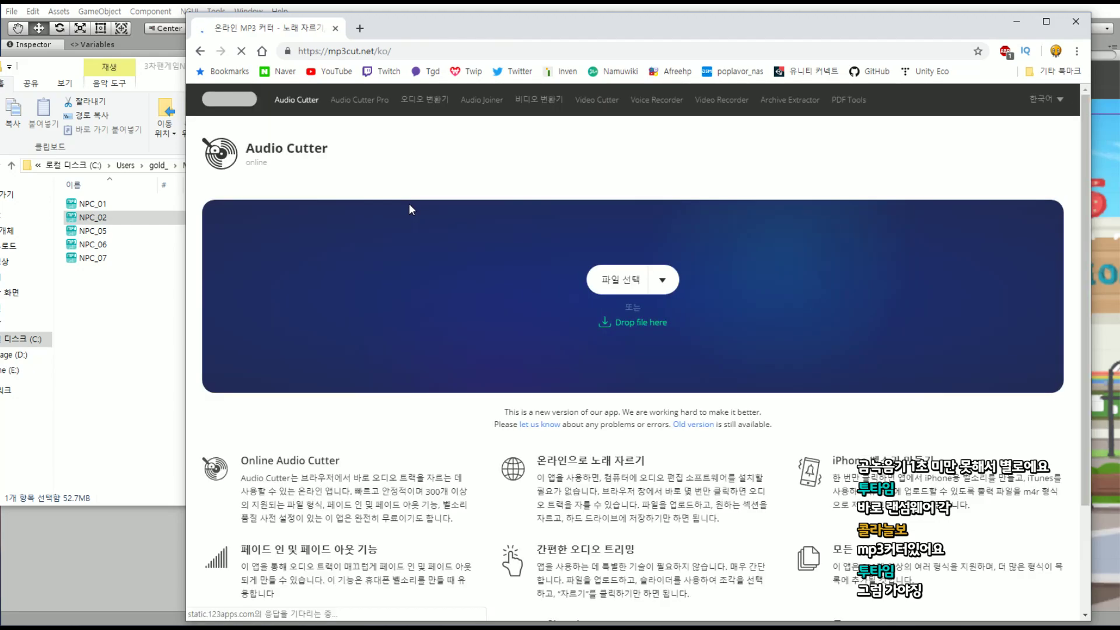
Load NPC_02 into mp3cut by dragging it from the folder onto the drop area
left_click_drag(543, 31, 556, 6)
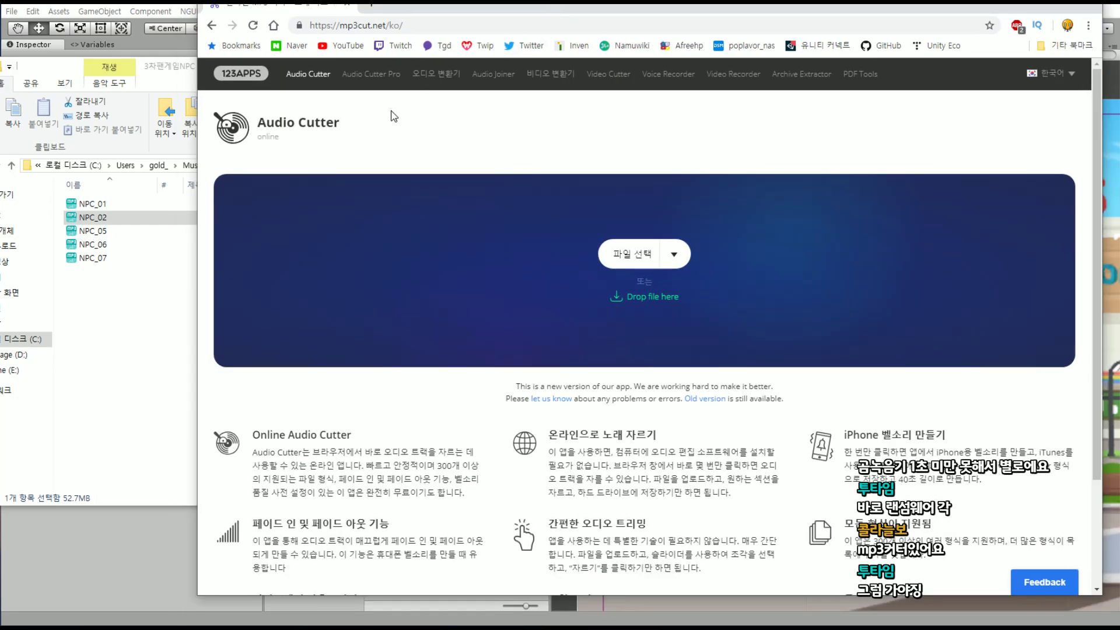
left_click(640, 254)
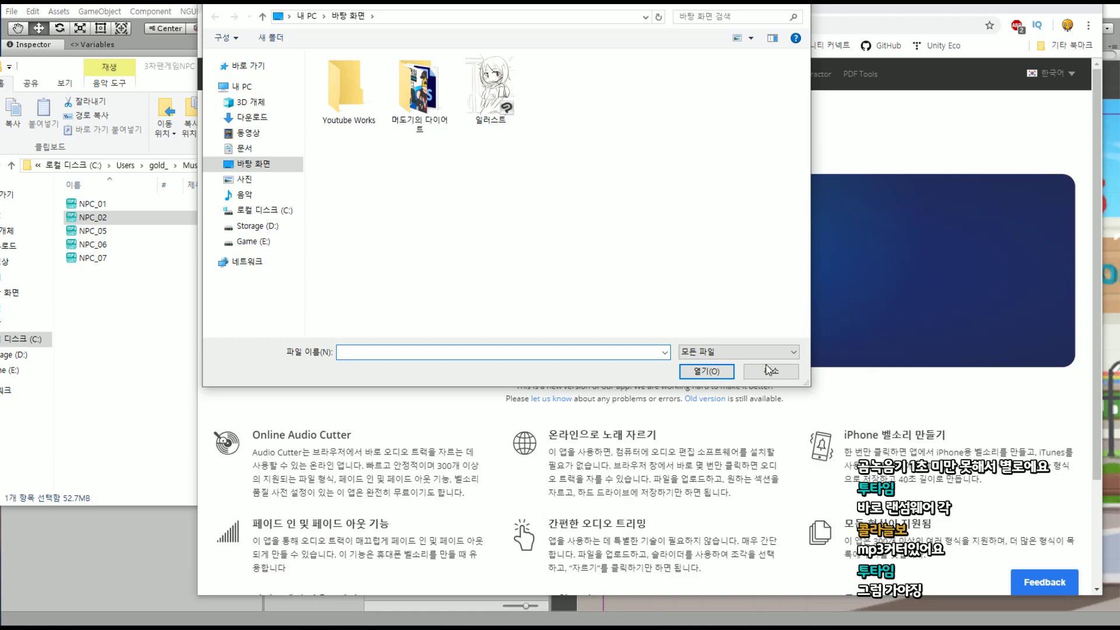
left_click(771, 373)
left_click_drag(93, 217, 541, 269)
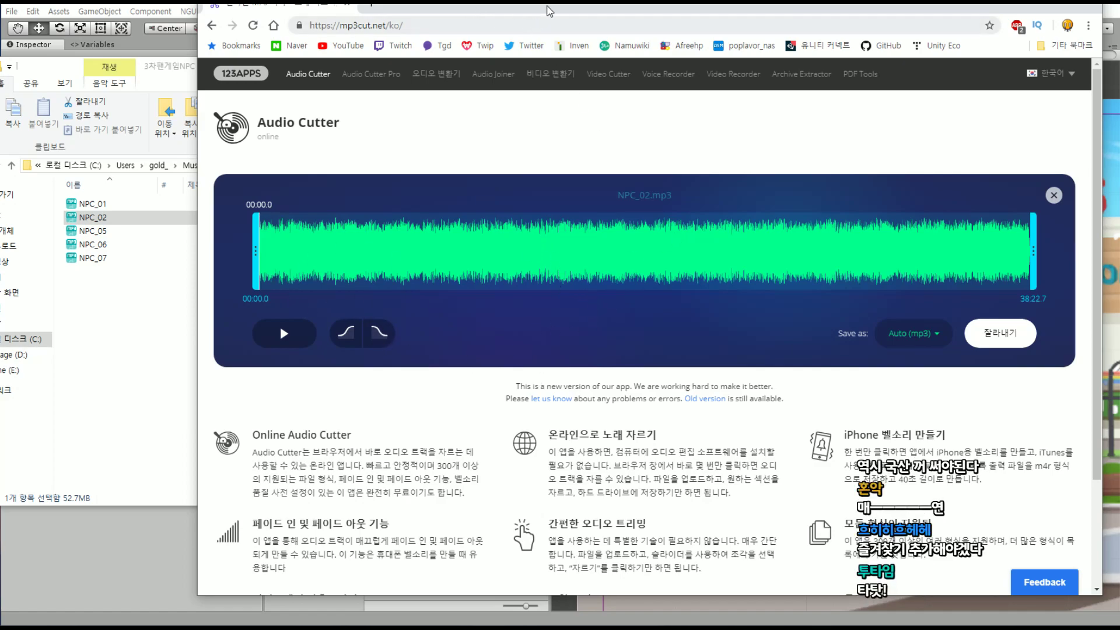
Move and widen the browser window fully on screen, then briefly play the NPC_02 track
left_click_drag(563, 6, 424, 14)
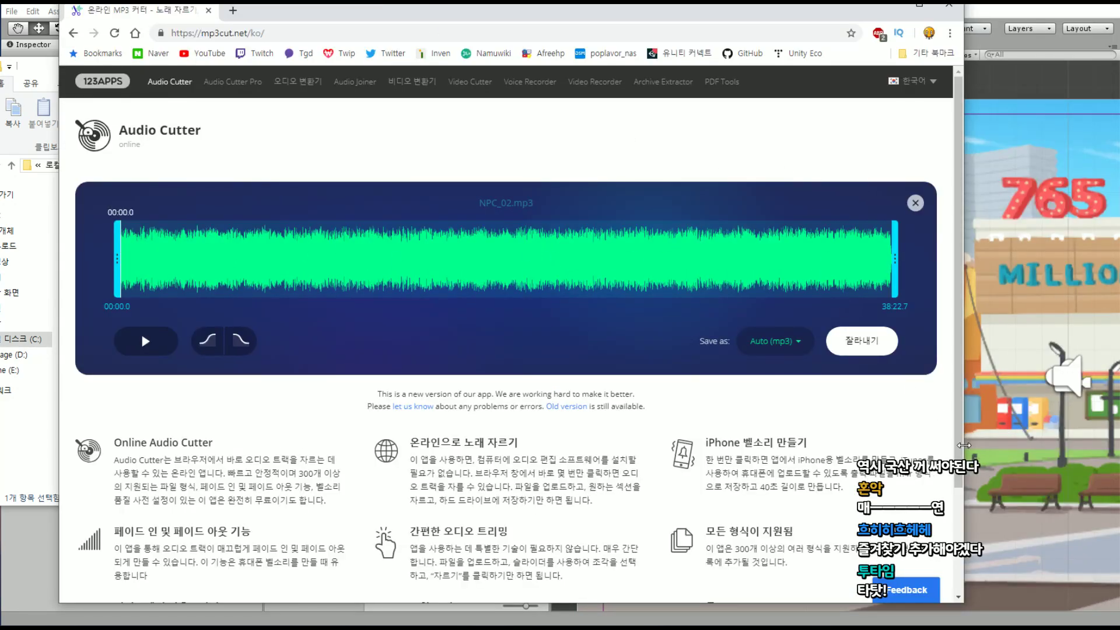
left_click_drag(964, 445, 1095, 438)
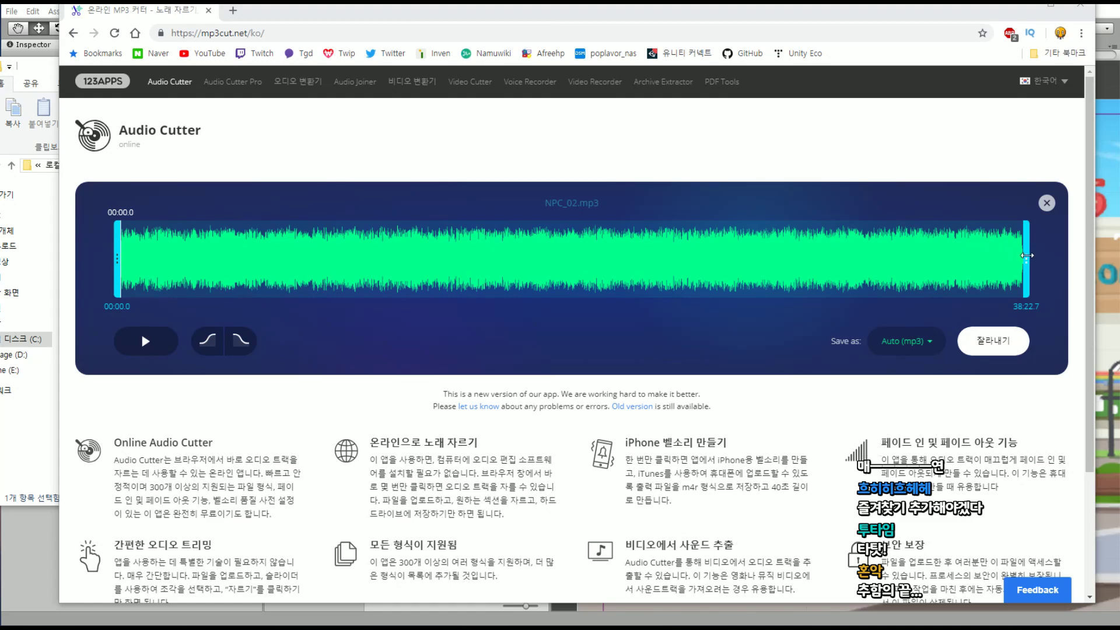
left_click(168, 344)
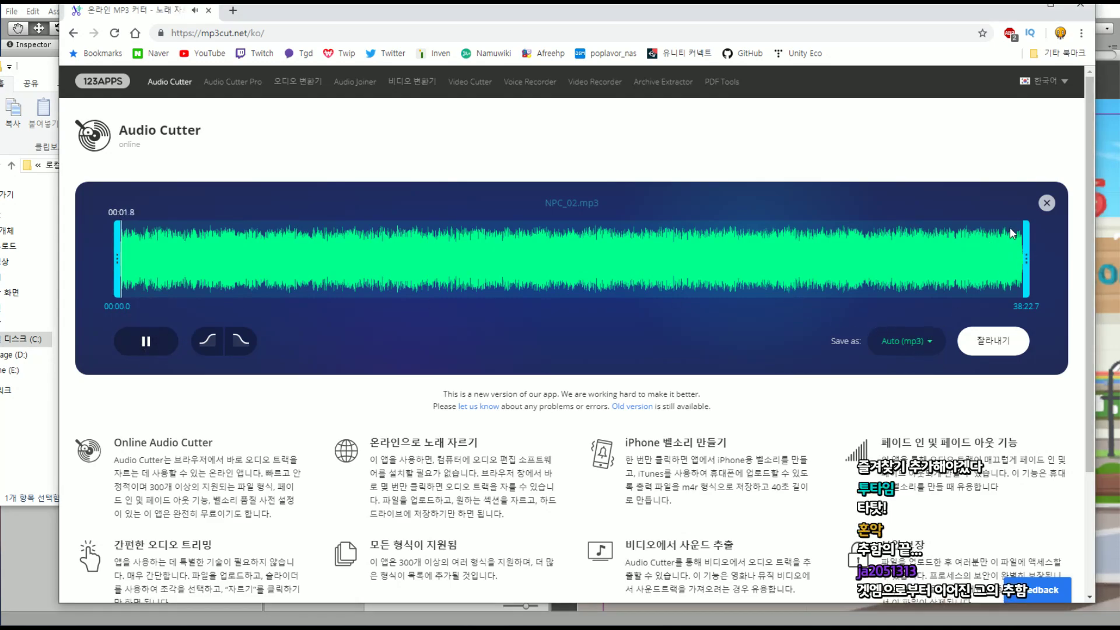
left_click(153, 343)
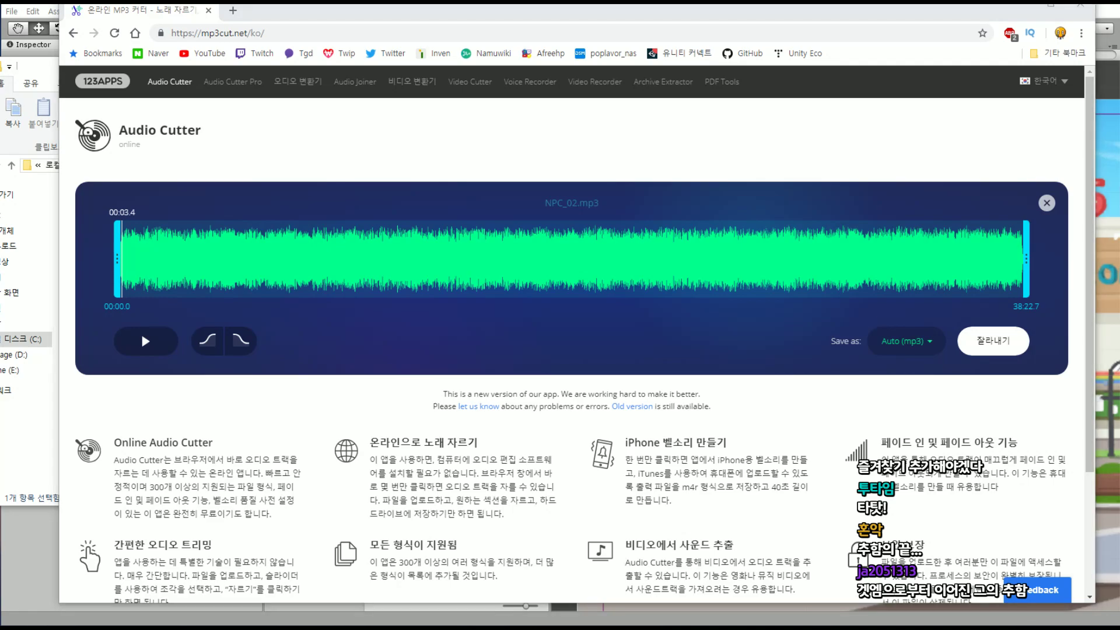
Lower Chrome's volume to 8 in the Volume Mixer while the track plays
key("XF86AudioRaiseVolume")
left_click(1062, 593)
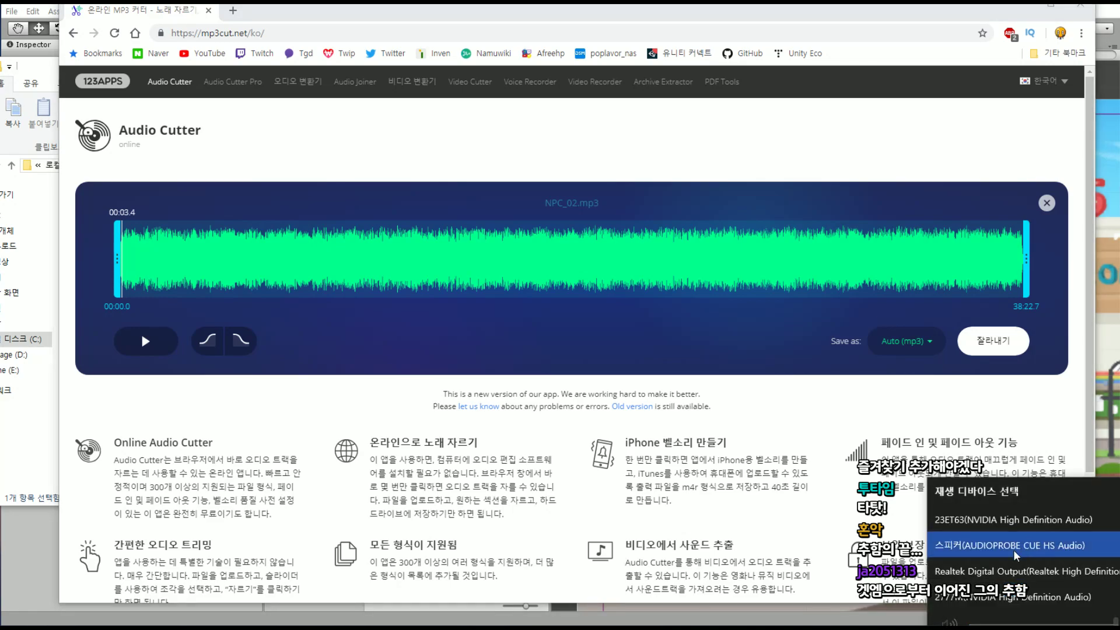
right_click(1080, 627)
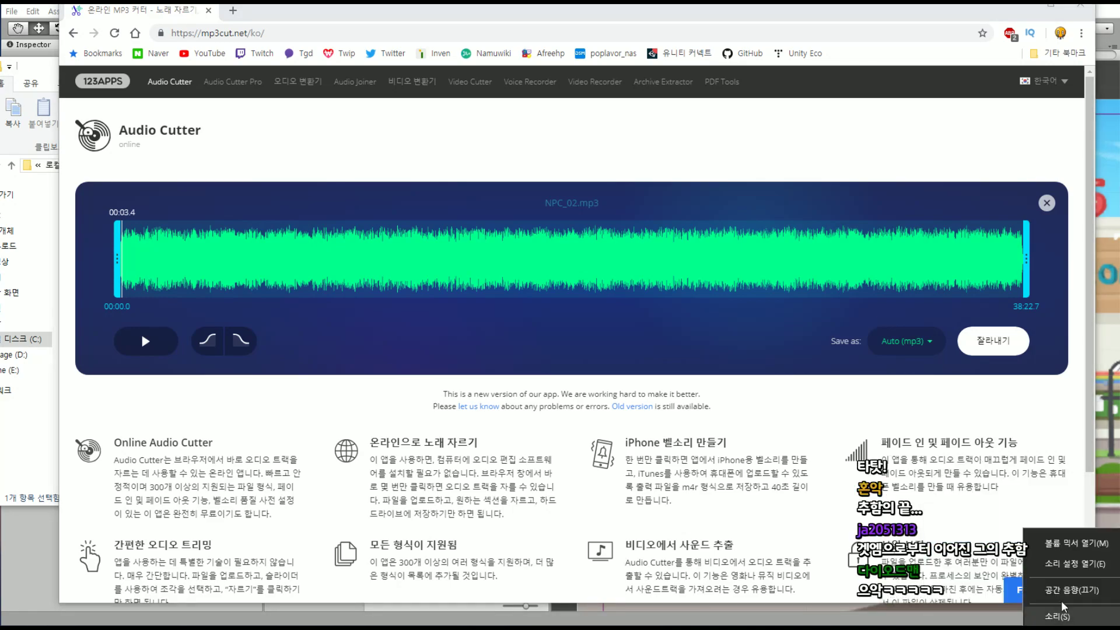
left_click(1078, 543)
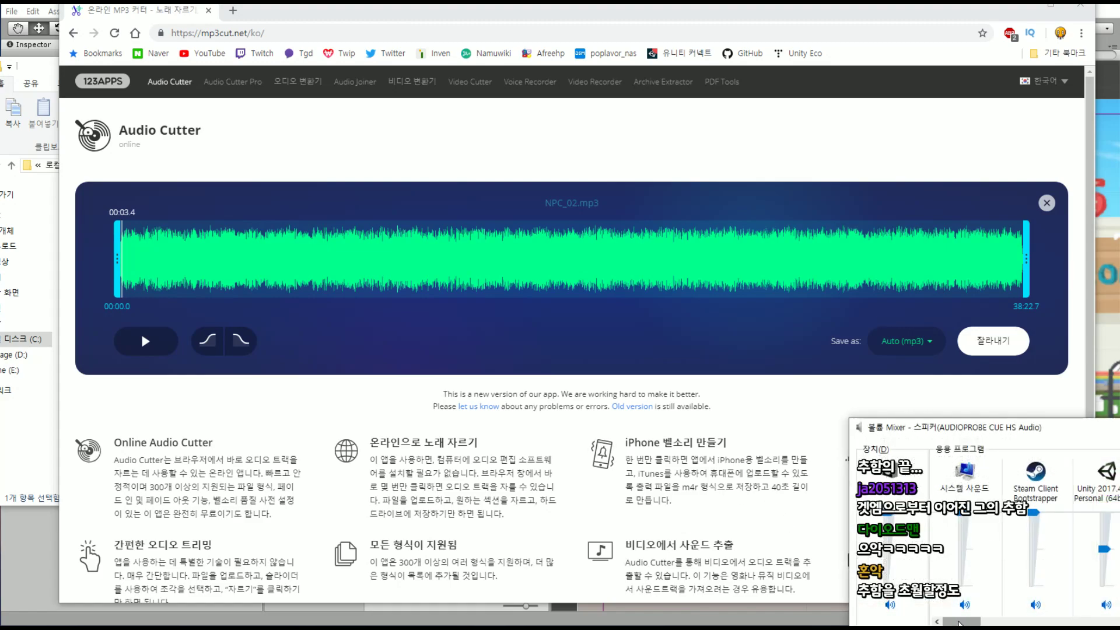
left_click_drag(1078, 622, 1037, 622)
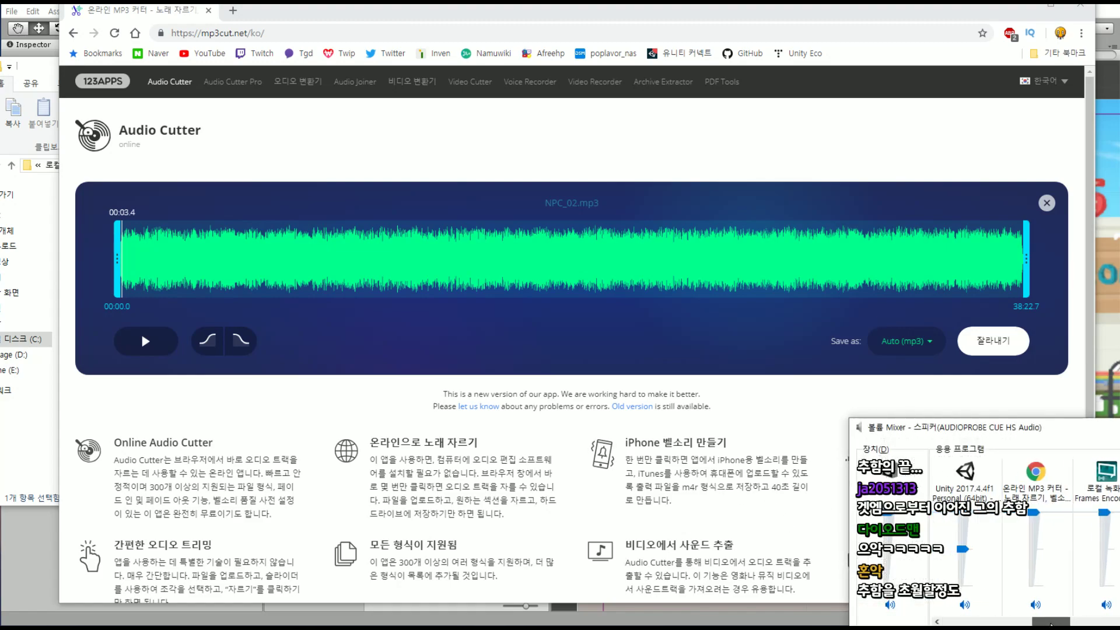
left_click_drag(1041, 517, 1041, 576)
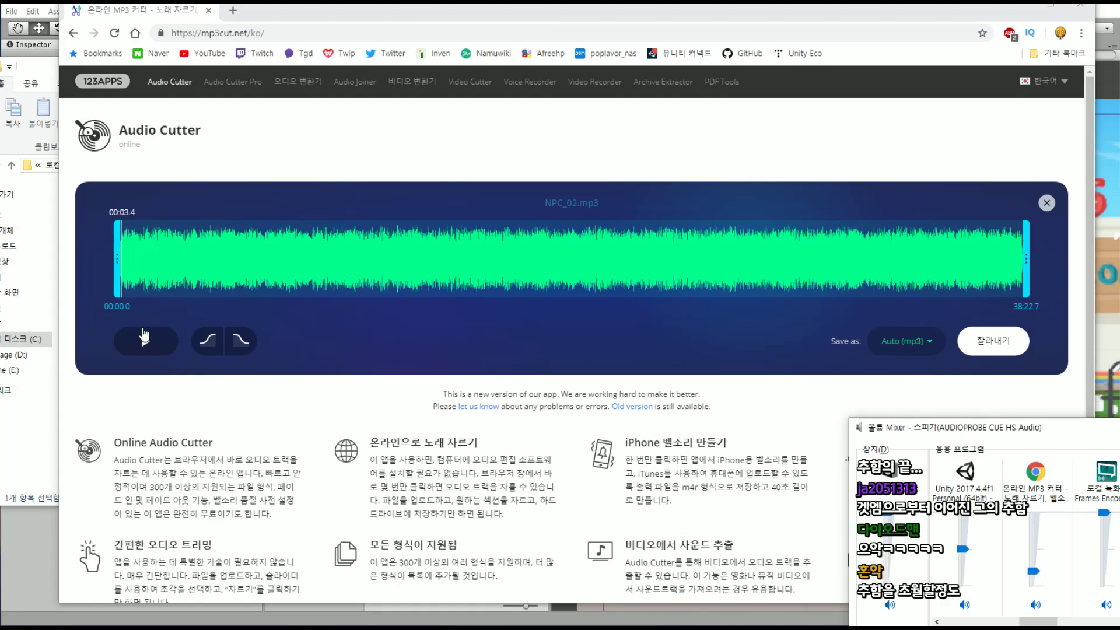
left_click(140, 339)
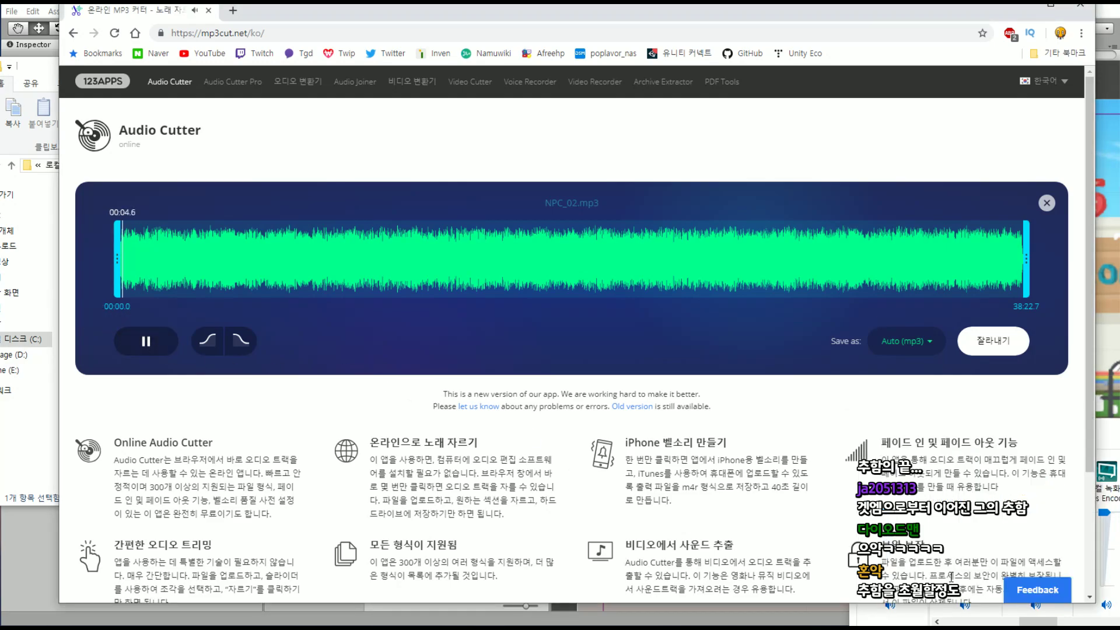
left_click(1034, 622)
left_click_drag(1035, 575, 1034, 582)
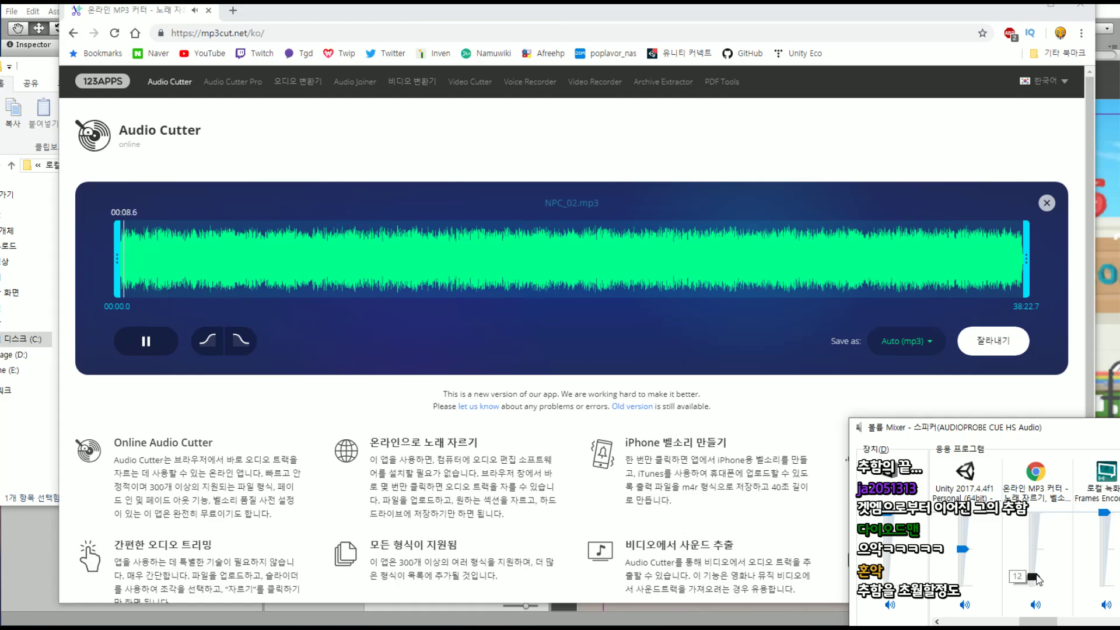
Move the selection's end to 08:19.3 and replay the trimmed section from its start
left_click(175, 392)
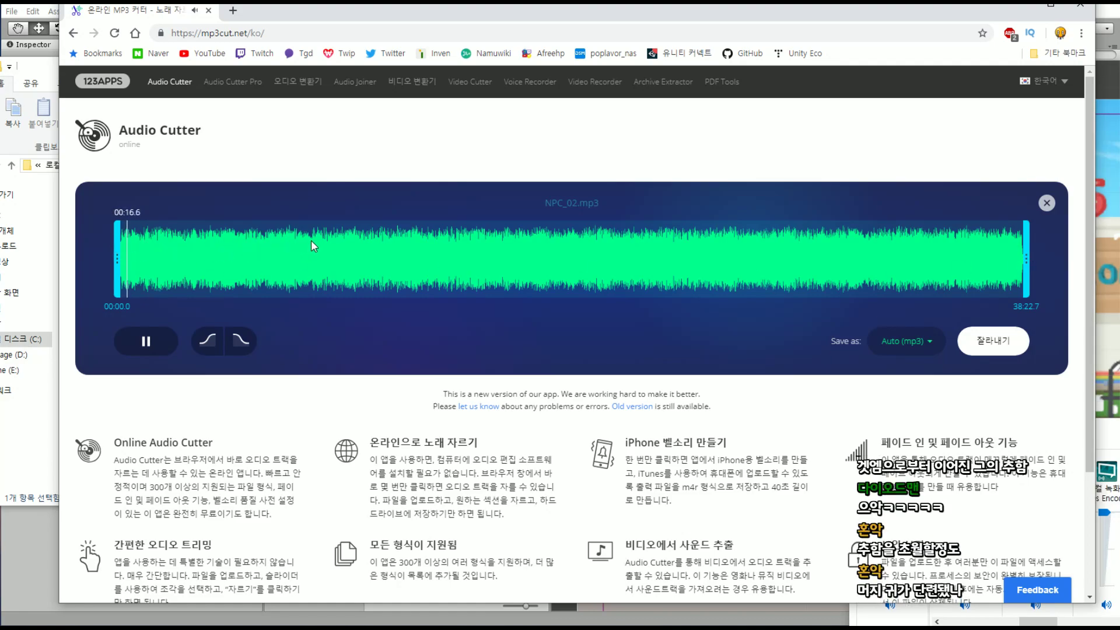
left_click_drag(1027, 260, 319, 262)
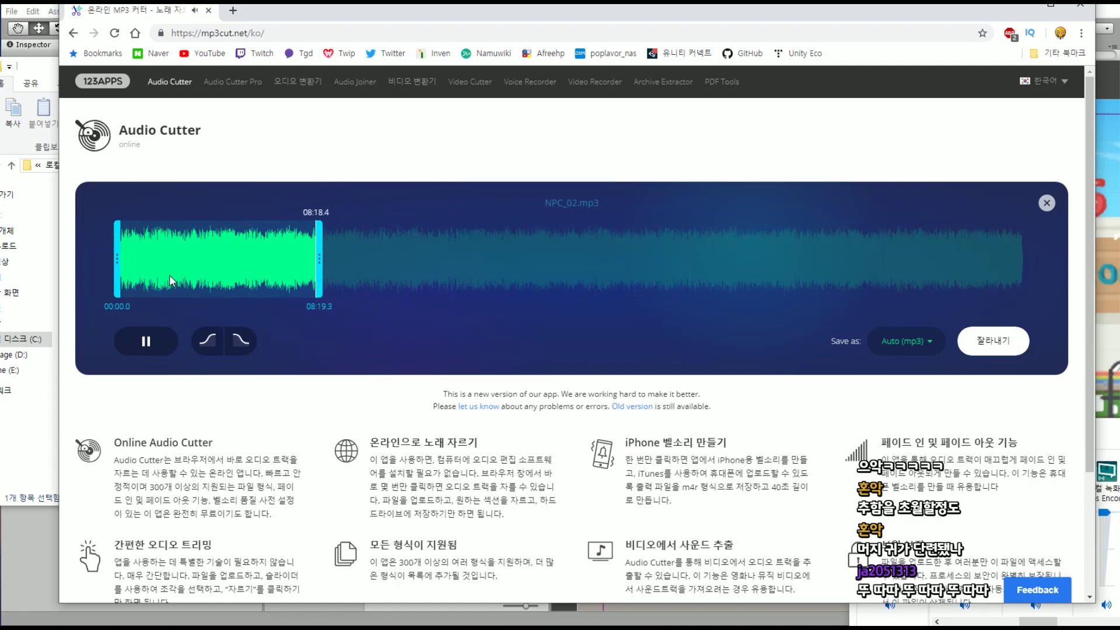
left_click(148, 343)
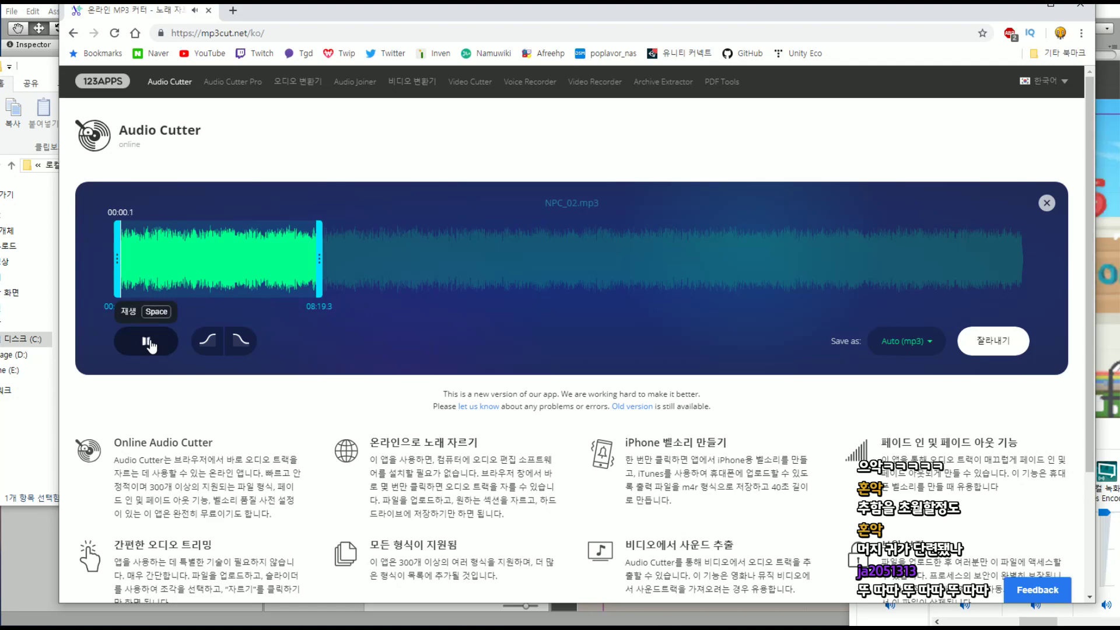
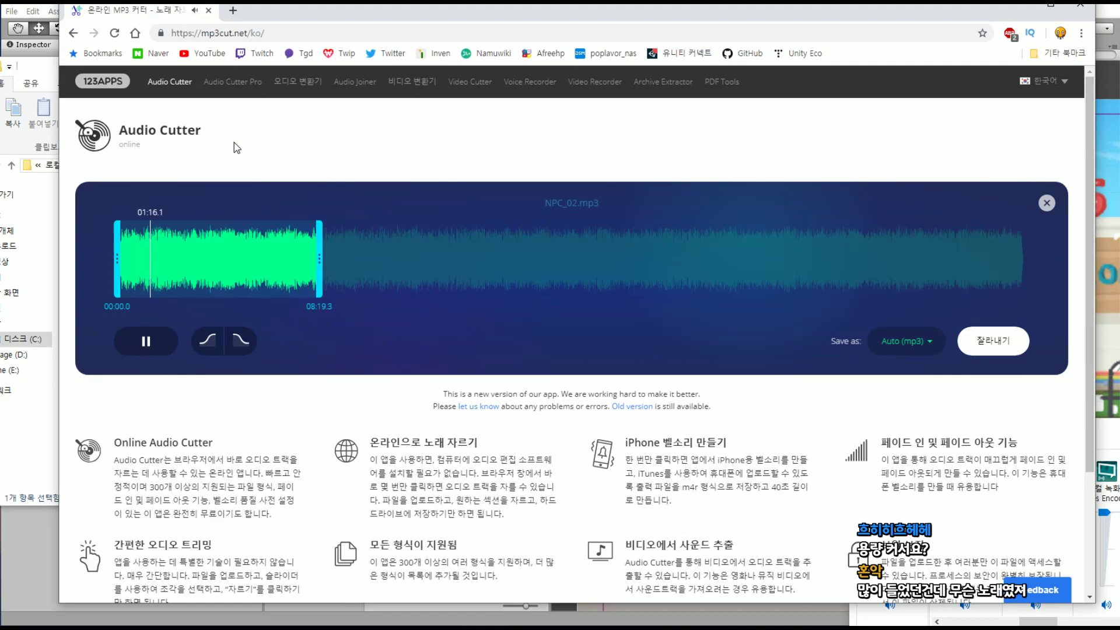
Close the stray YouTube tab and YouTube window
left_click(232, 10)
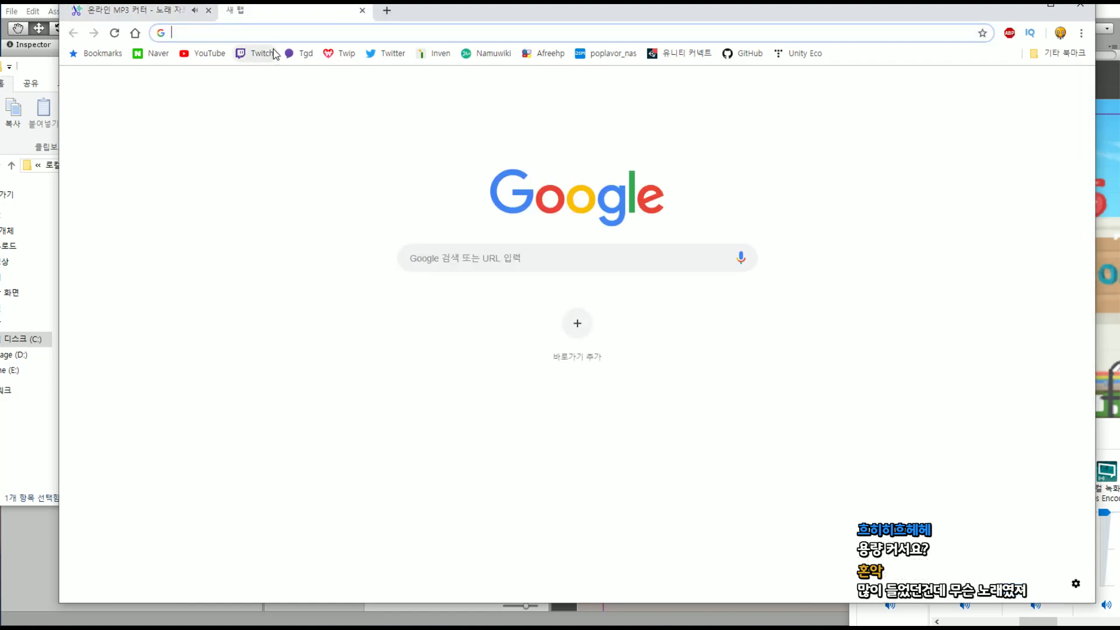
left_click(206, 54)
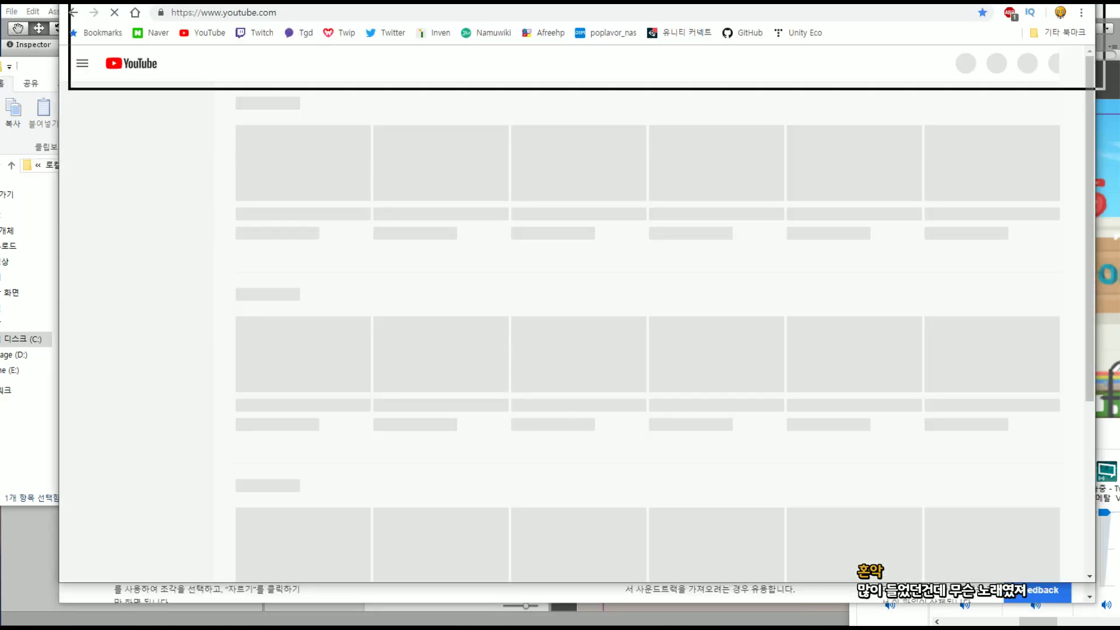
key("ctrl+w")
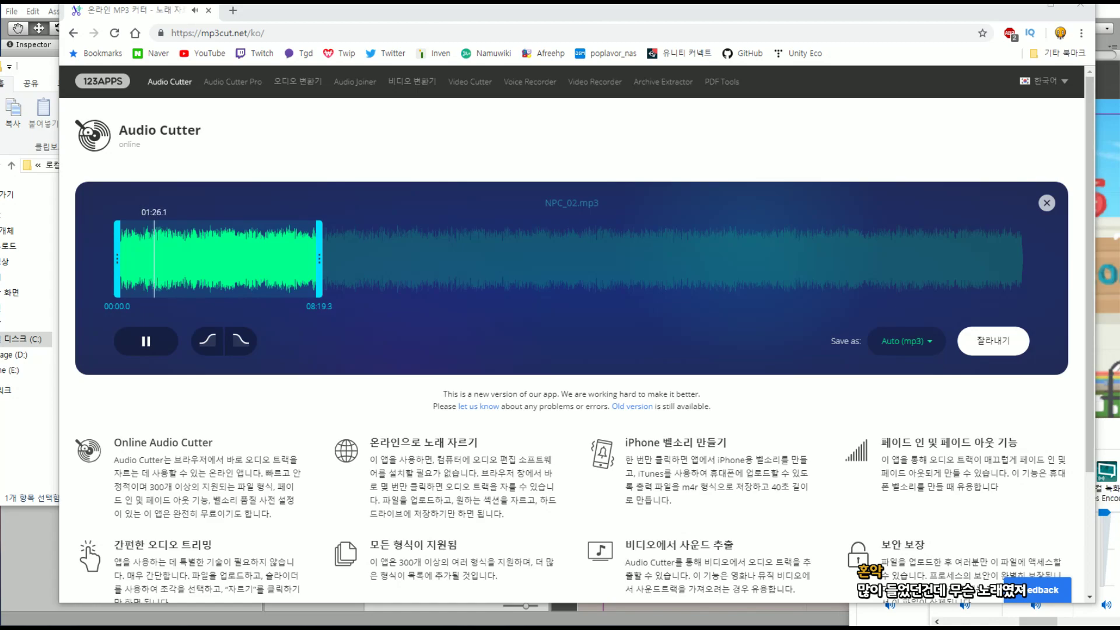
key("alt+Tab")
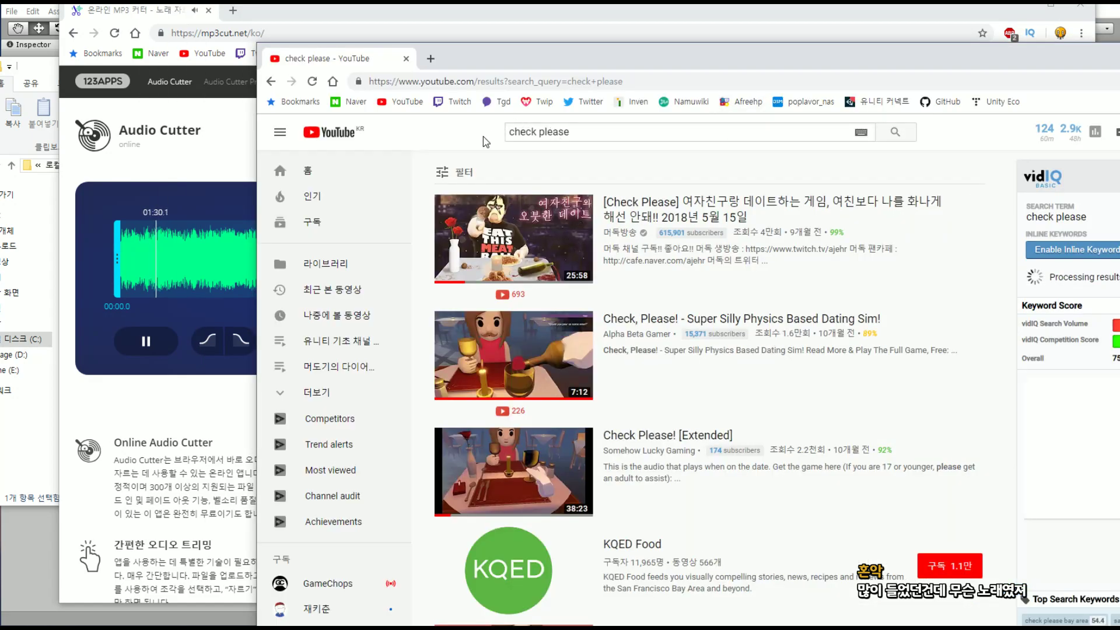
mouse_move(511, 221)
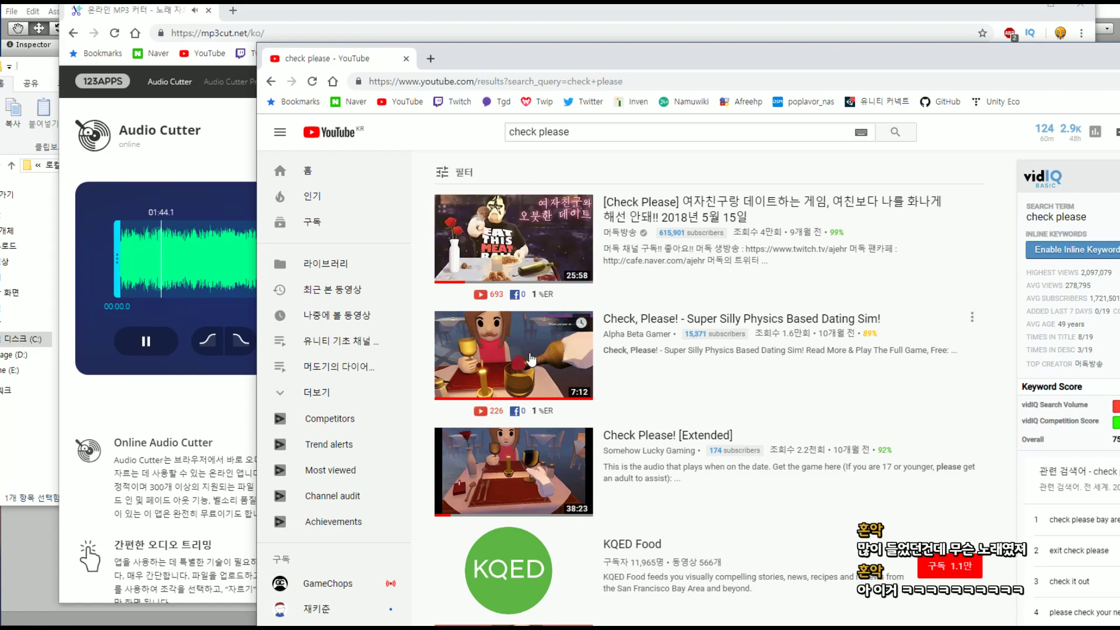
left_click_drag(873, 62, 719, 44)
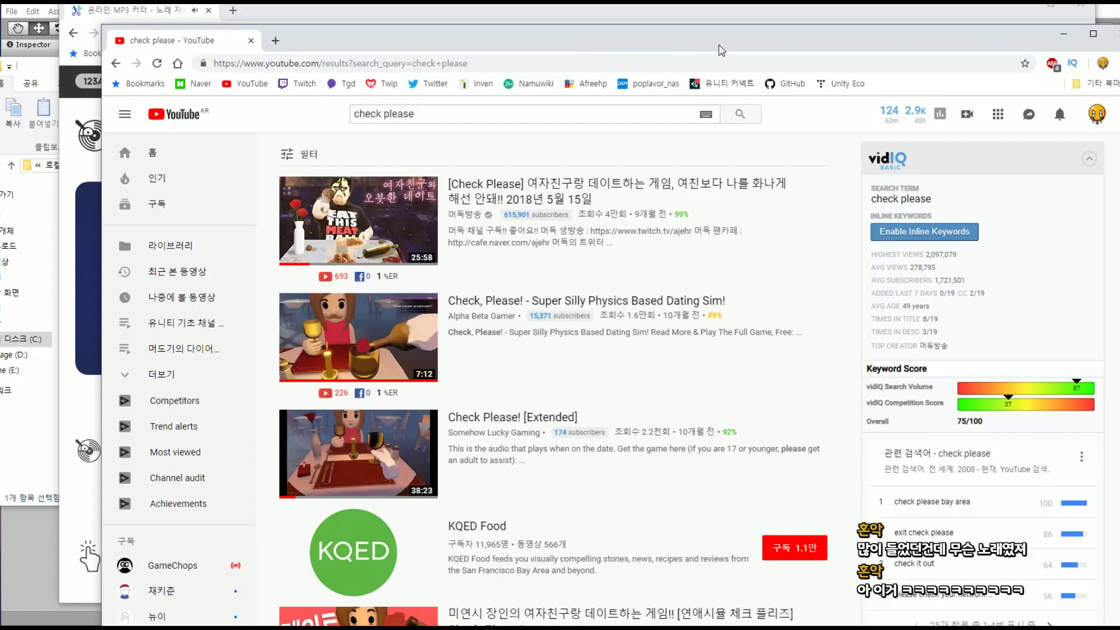
left_click(1114, 33)
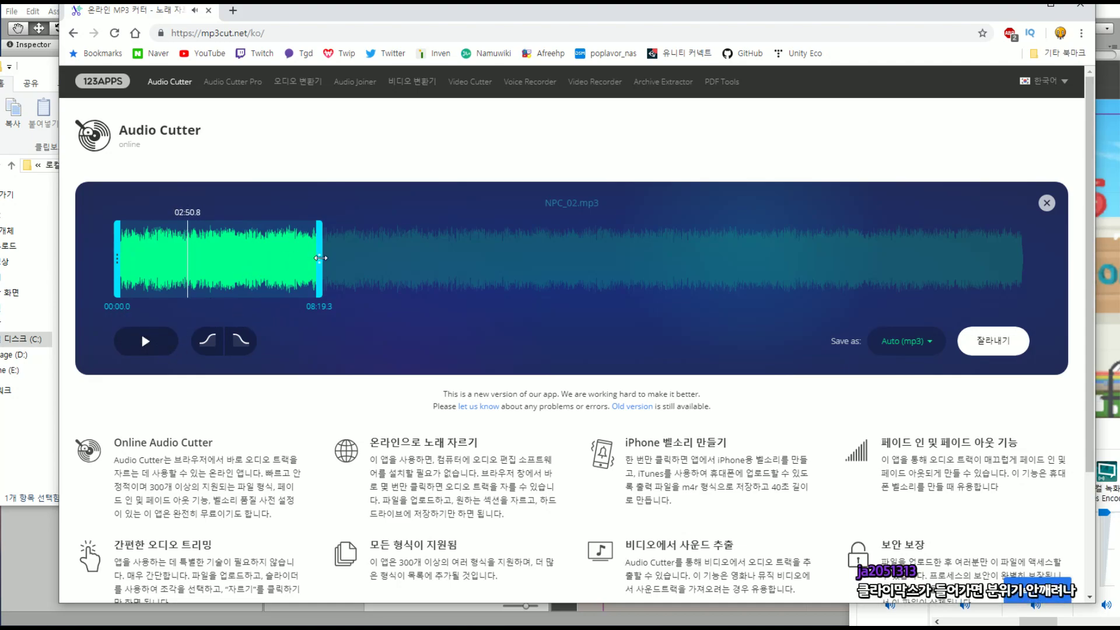
Trim NPC_02.mp3 to end at 02:52.4, download the cut, and check it in GOM Audio
left_click_drag(320, 258, 192, 259)
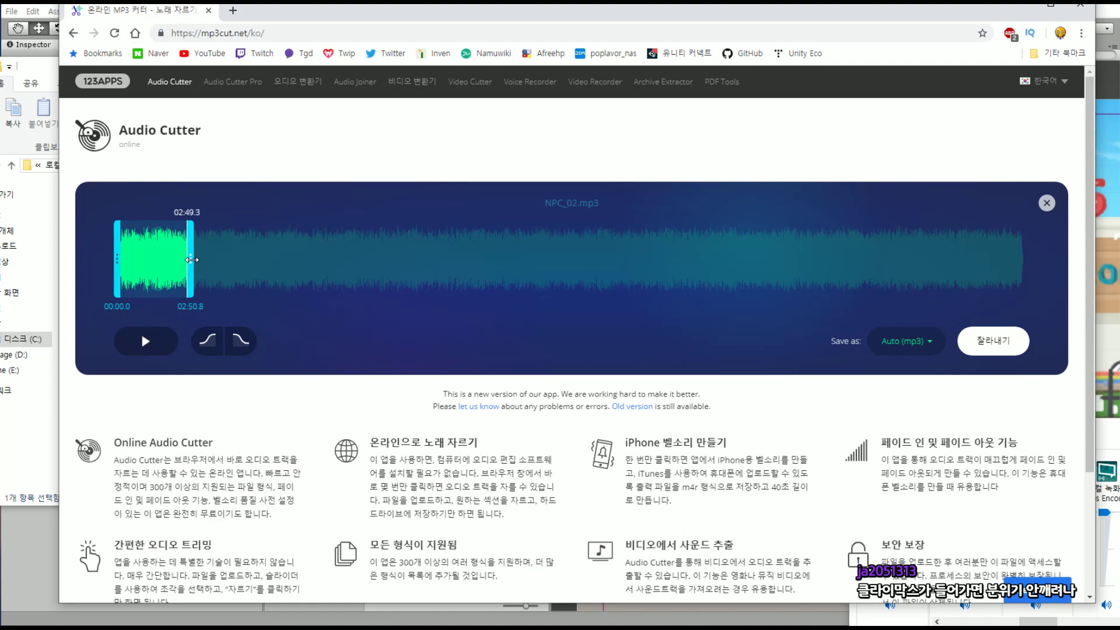
left_click_drag(189, 265, 193, 276)
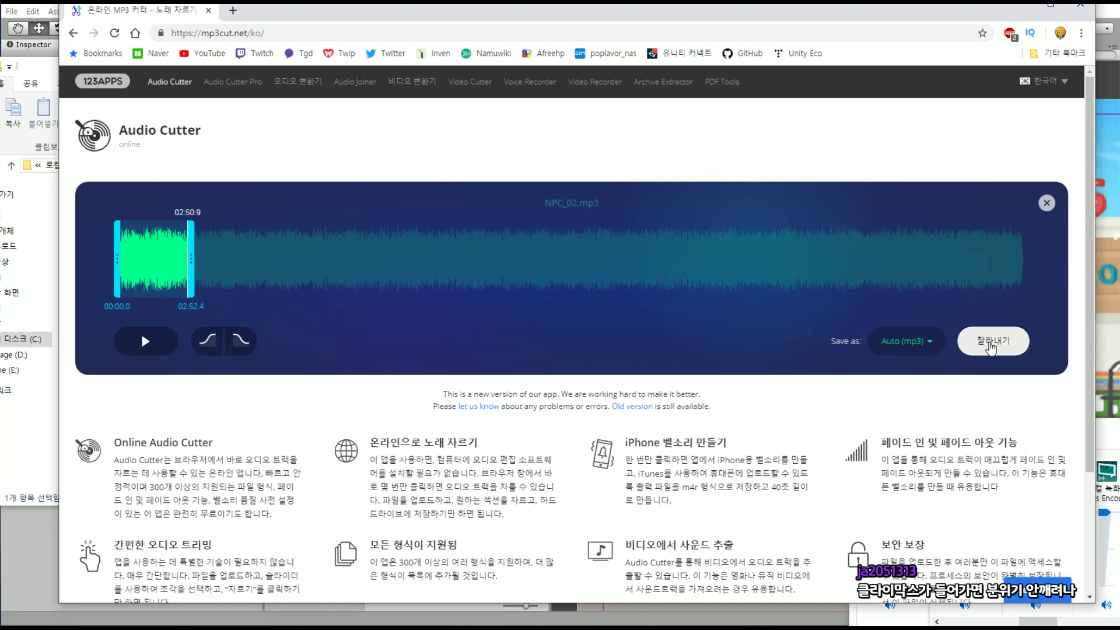
left_click(994, 341)
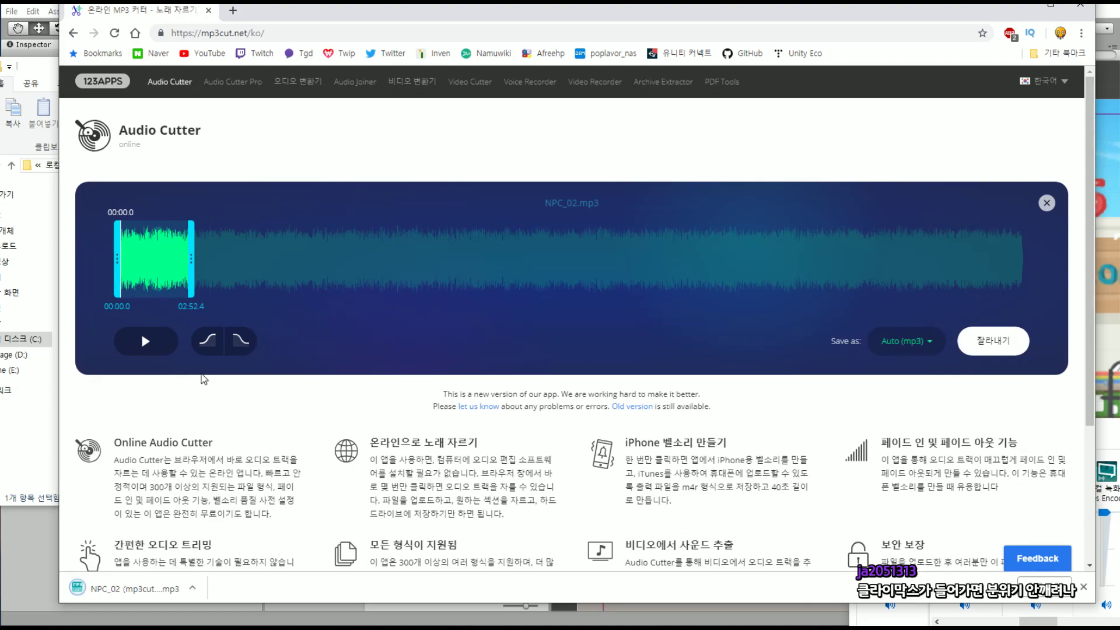
left_click(147, 590)
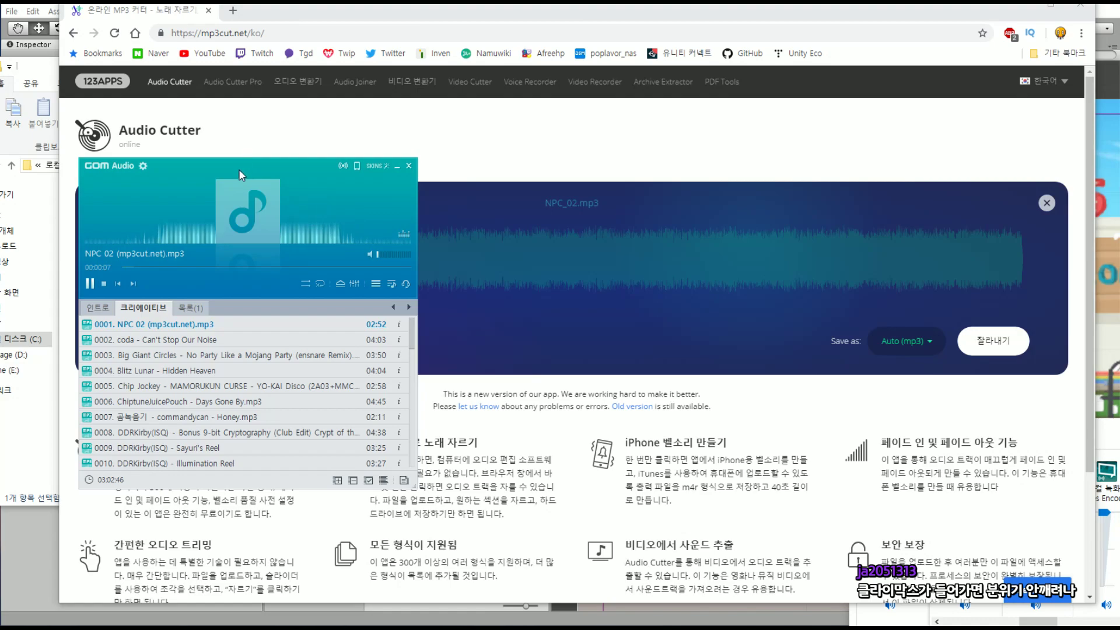
left_click(409, 166)
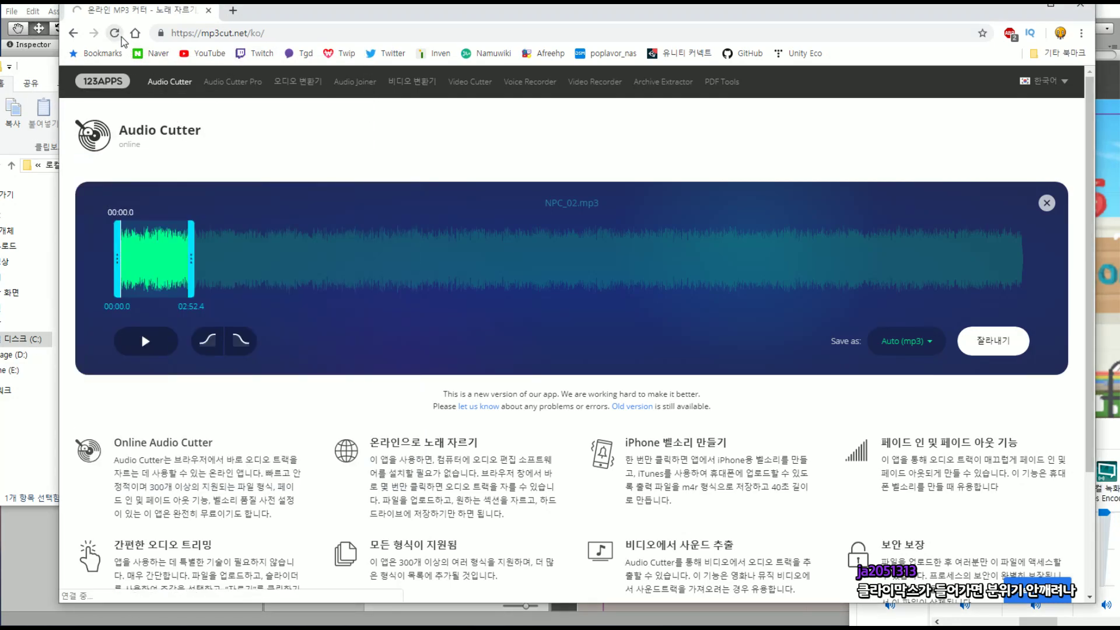
Reload the cutter and load NPC_02 (mp3cut.net).mp3 from Downloads
key("F5")
key("super")
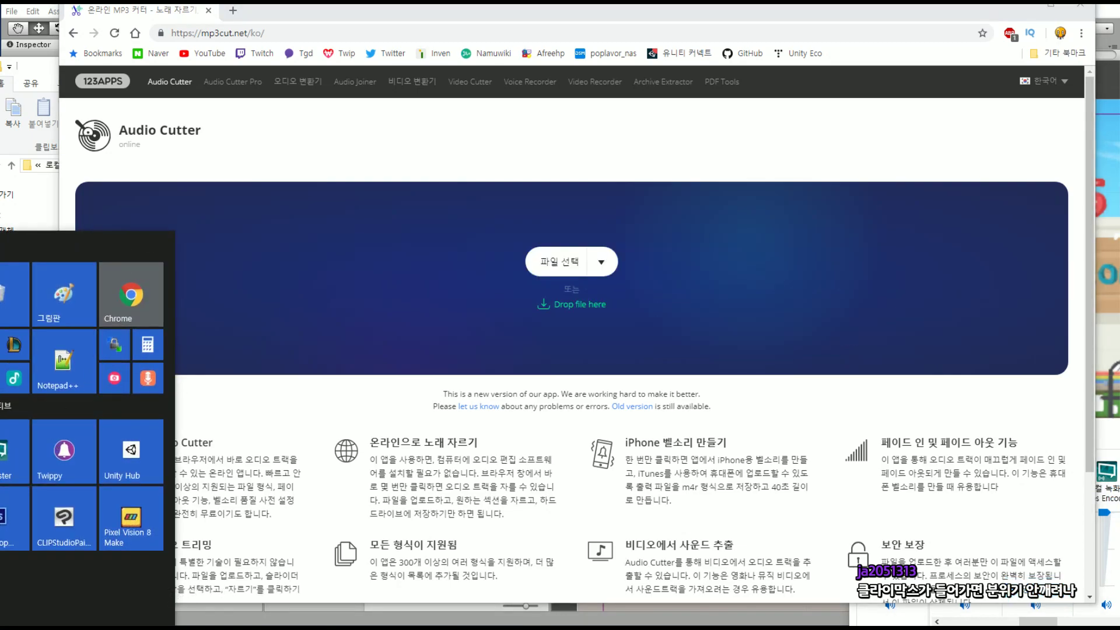
left_click(557, 262)
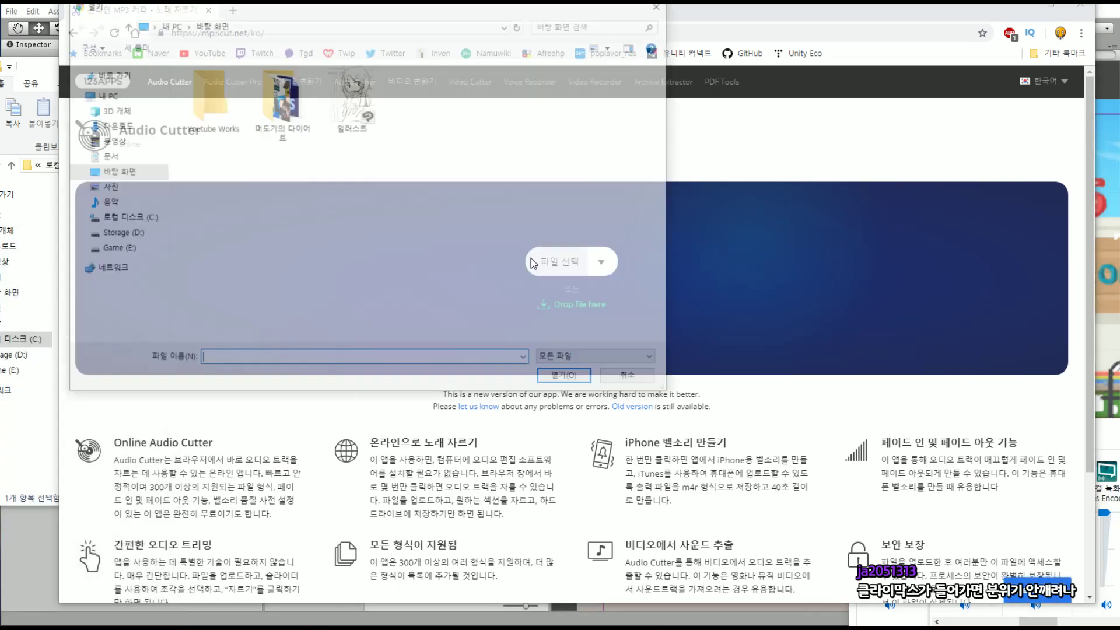
left_click(125, 125)
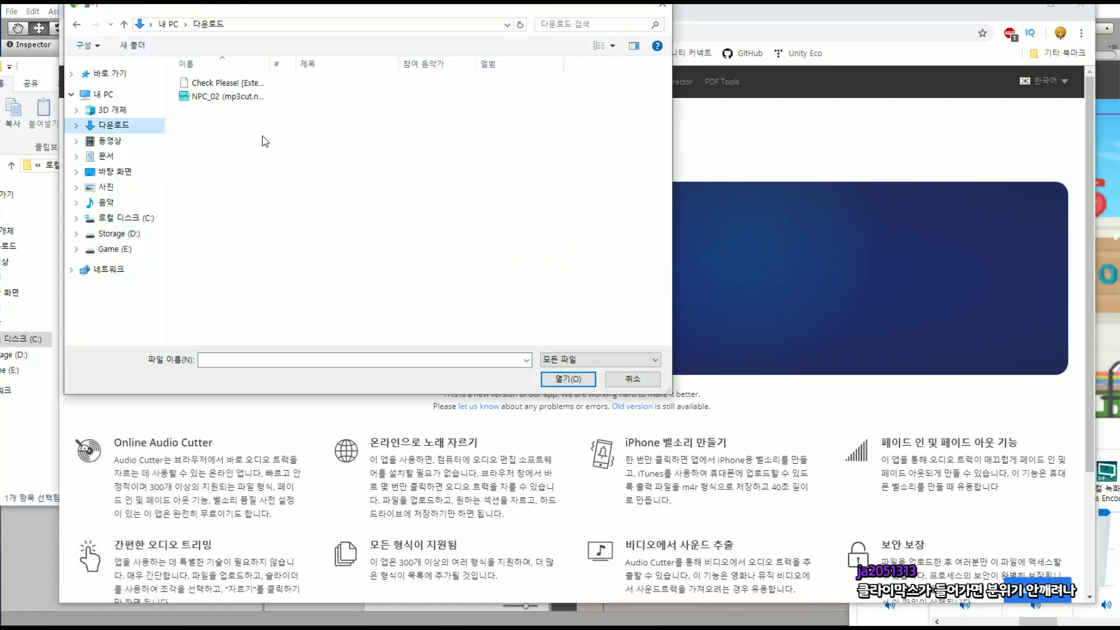
double_click(236, 98)
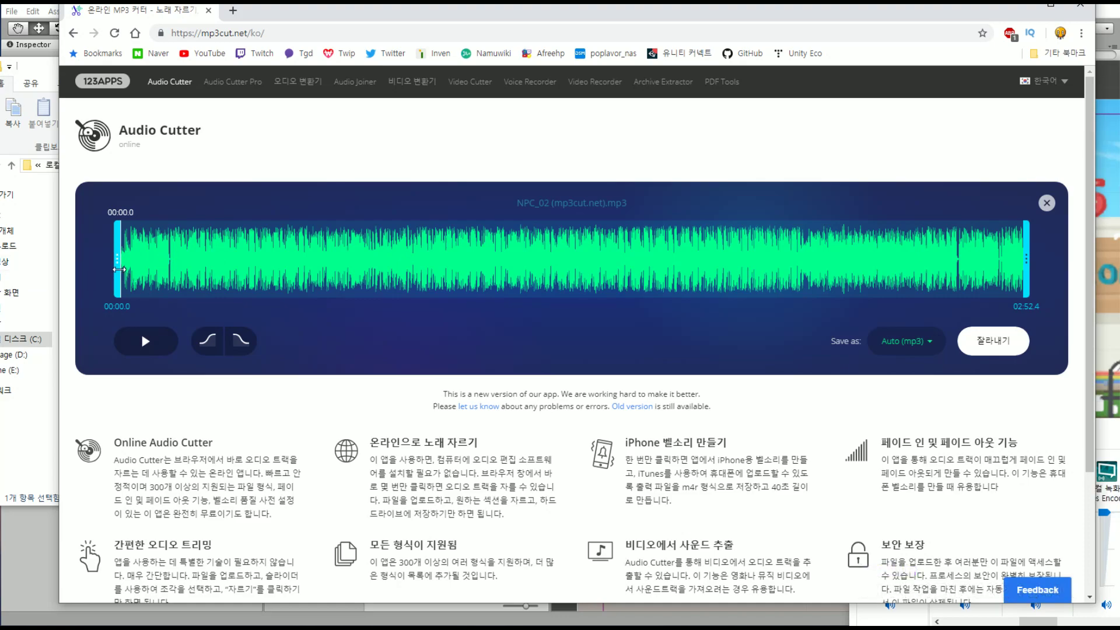
Move the selection start to 00:09.4 and play through the clip to check it
left_click_drag(119, 270, 168, 266)
left_click(157, 341)
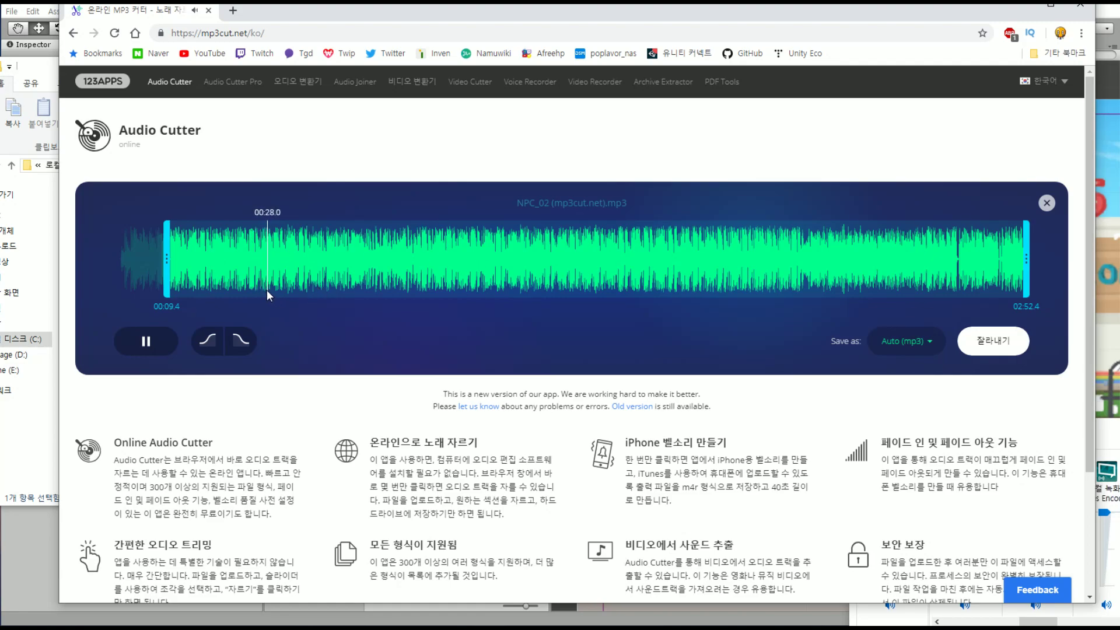
left_click(389, 280)
left_click(525, 274)
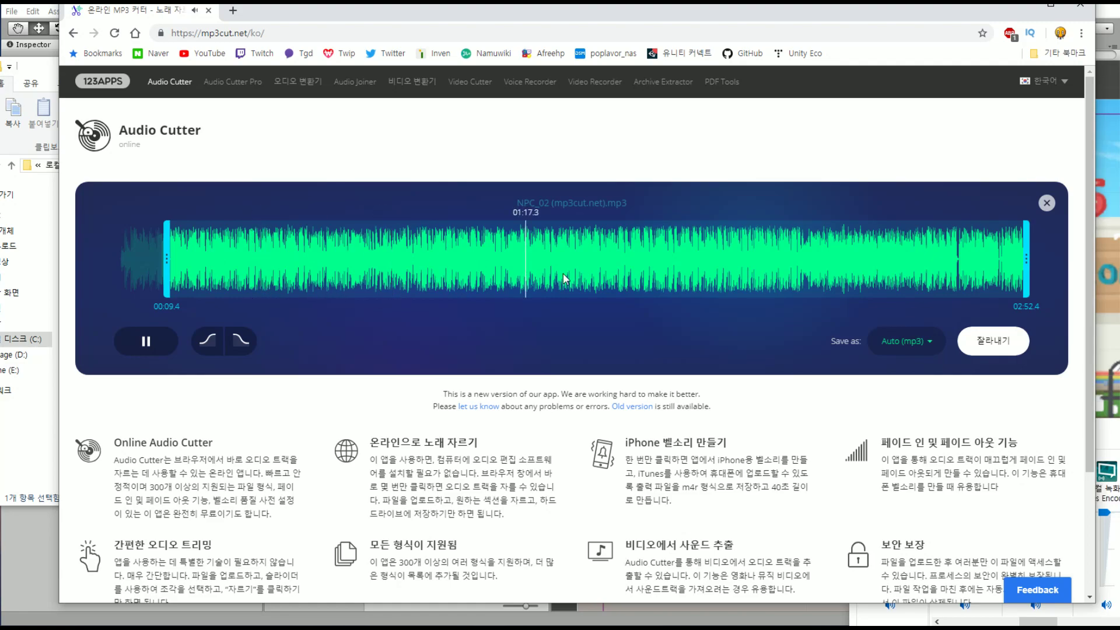
left_click(742, 260)
left_click(809, 257)
left_click(921, 254)
left_click(148, 344)
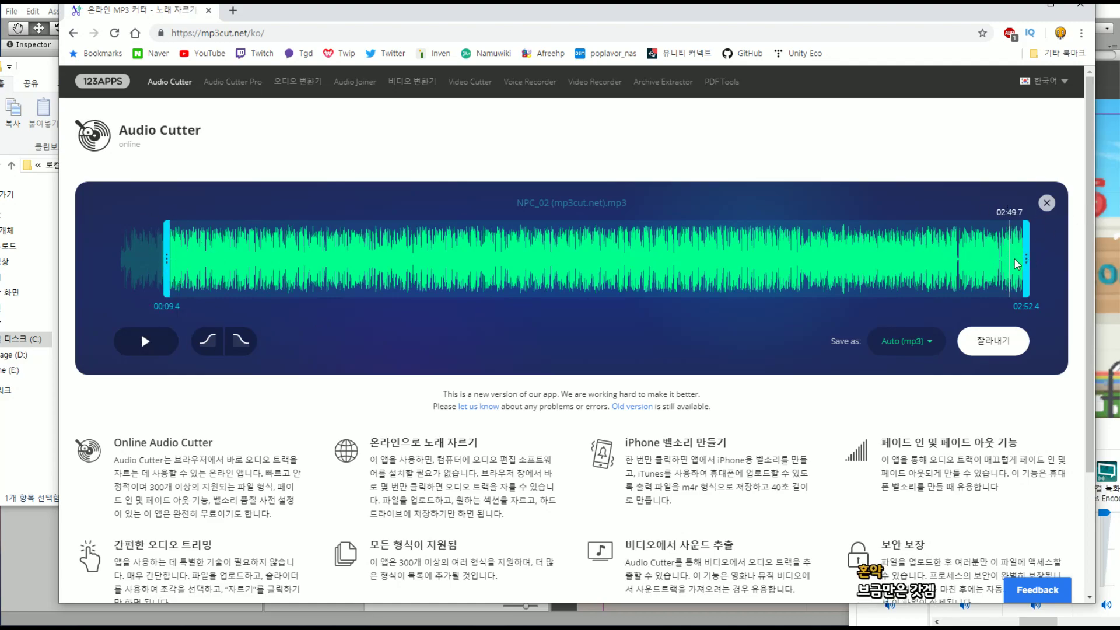
Pull the selection end in to about 02:49 and preview the ending
left_click_drag(1028, 259, 1010, 263)
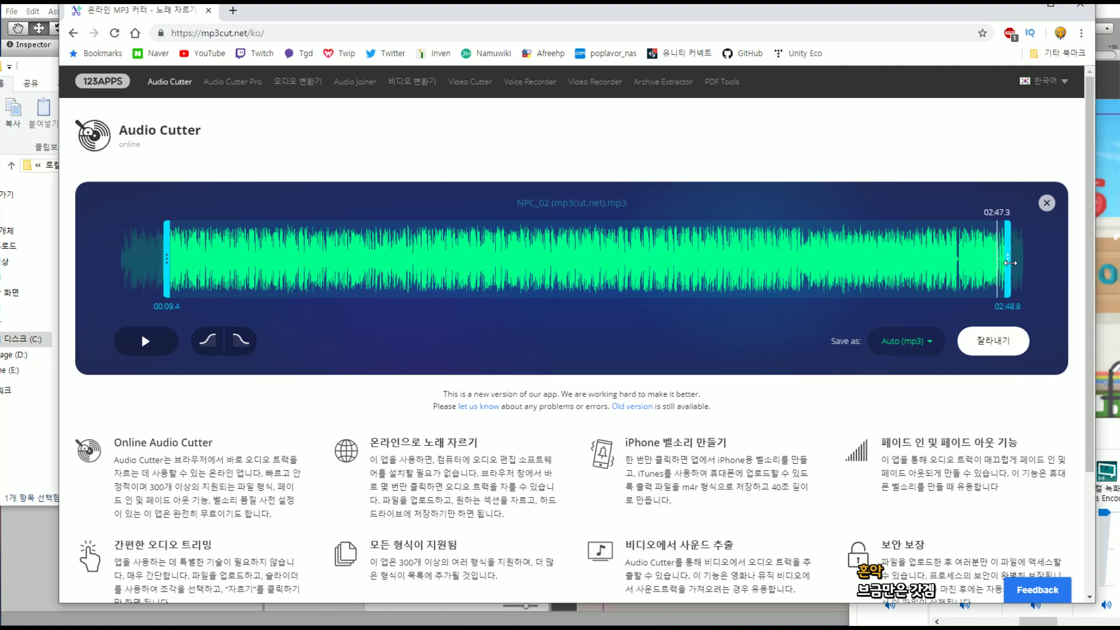
left_click(968, 272)
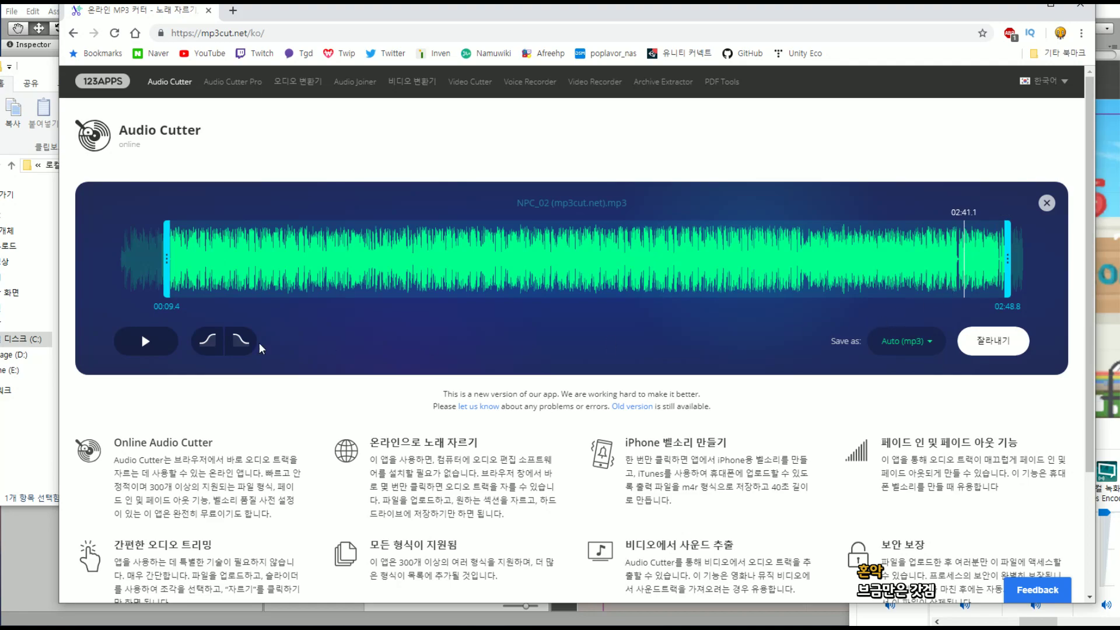
left_click(149, 344)
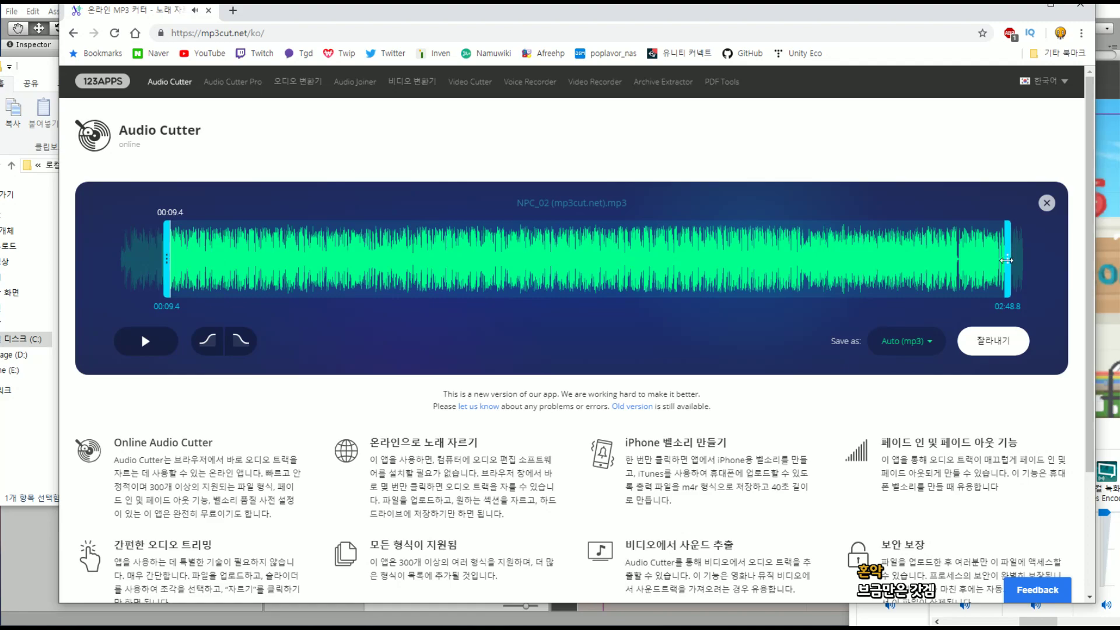
left_click_drag(1006, 261, 1012, 260)
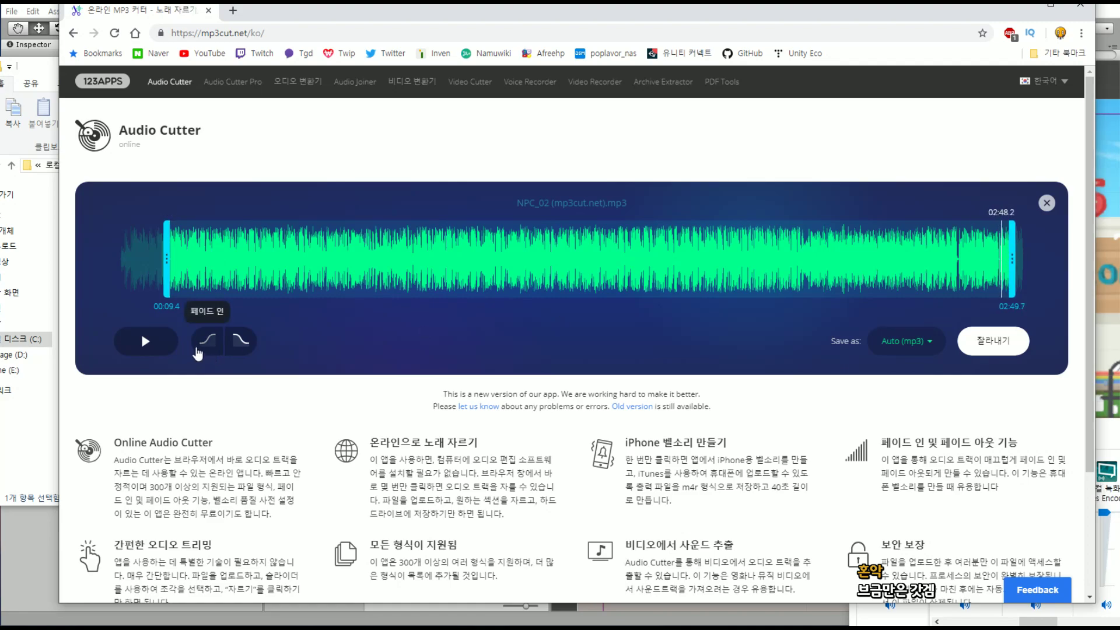
left_click(150, 344)
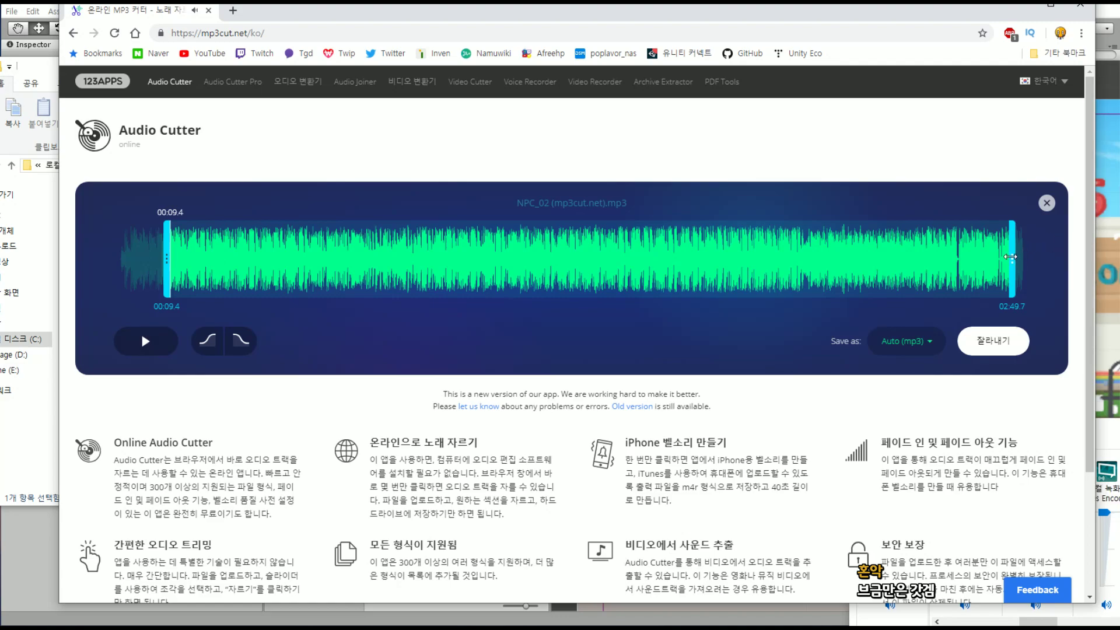
left_click_drag(1011, 256, 1008, 258)
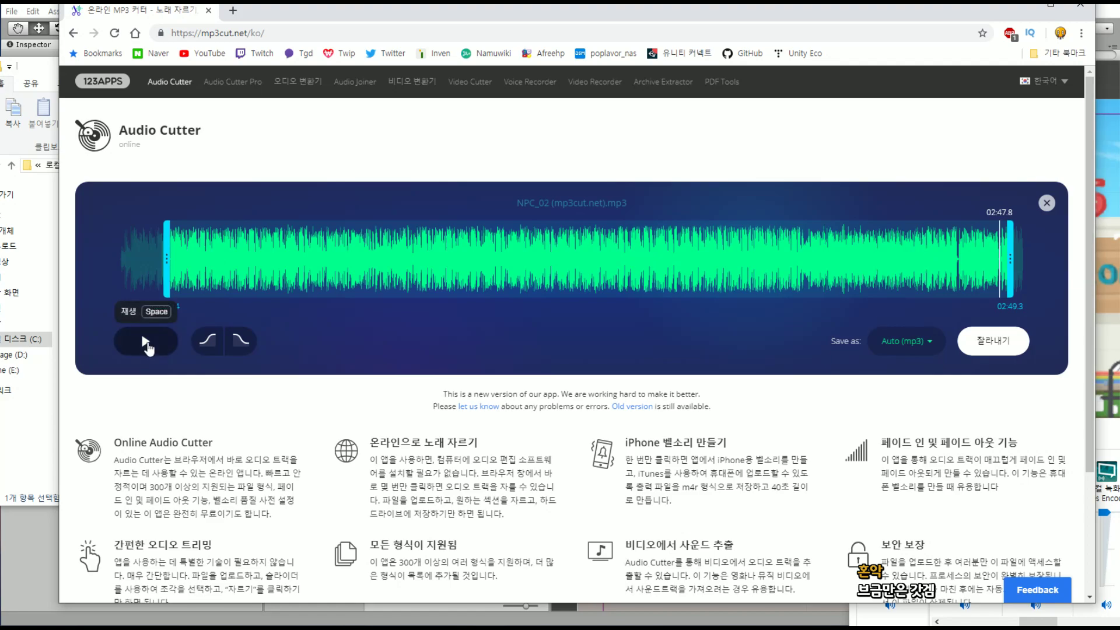
left_click(147, 343)
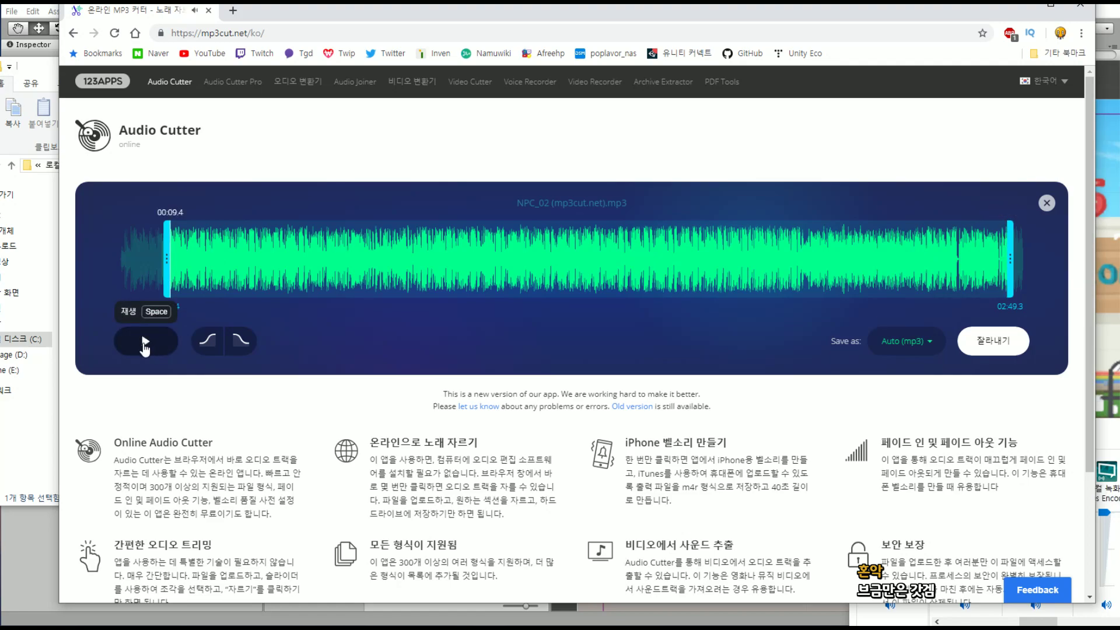
Fine-tune the end to 02:49.4, download the 00:09.4–02:49.4 cut, and close the browser
left_click(145, 346)
left_click(1010, 258)
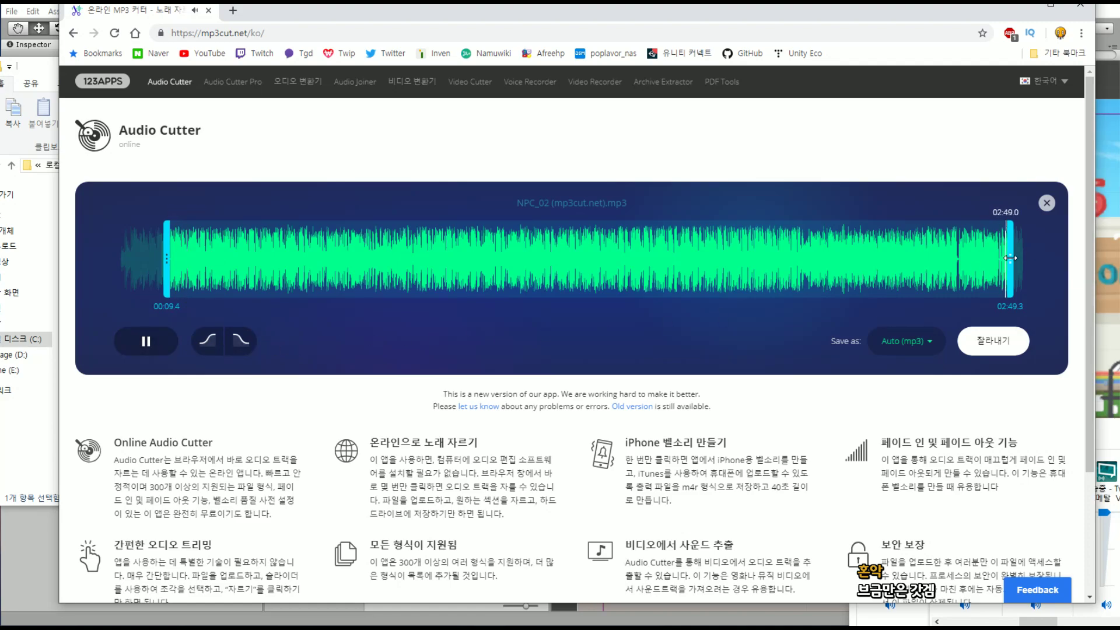
left_click(1010, 257)
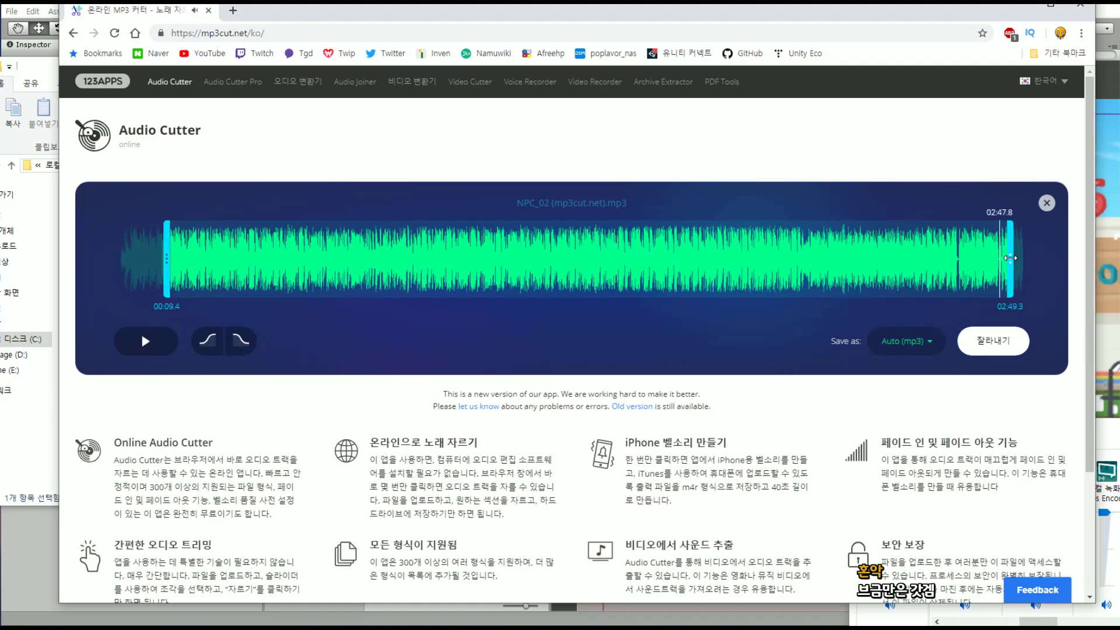
left_click_drag(1010, 257, 1010, 258)
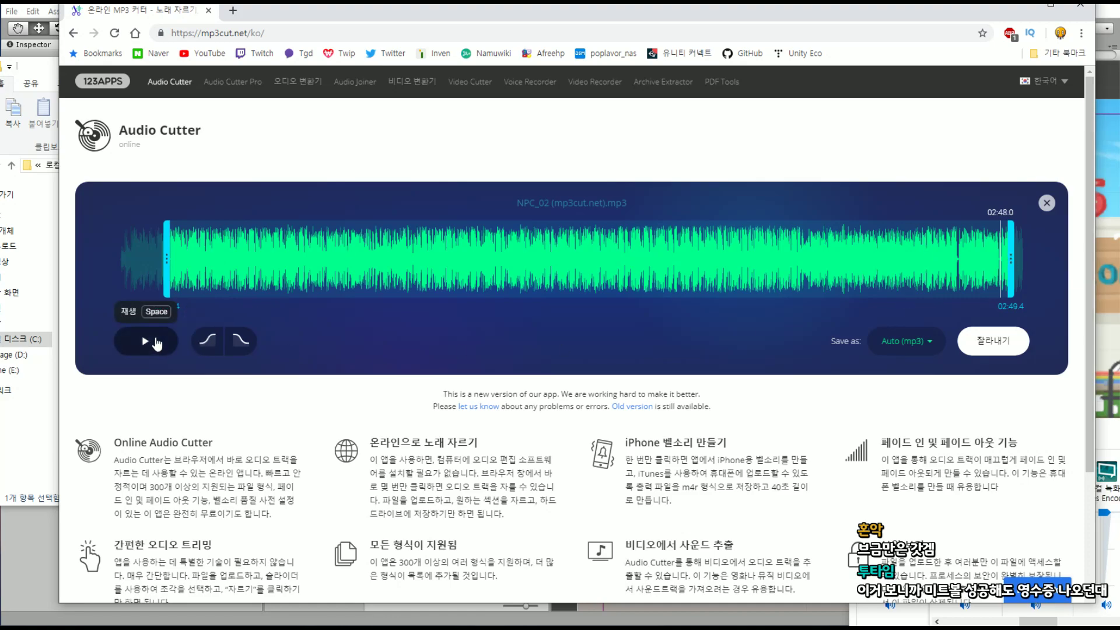
left_click(156, 343)
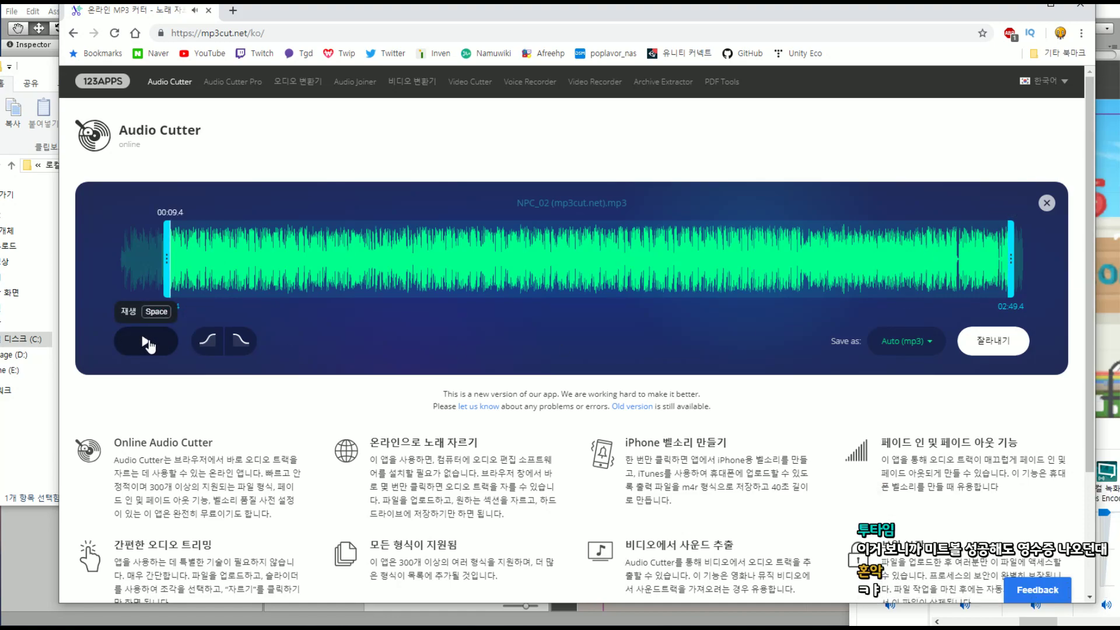
left_click(147, 344)
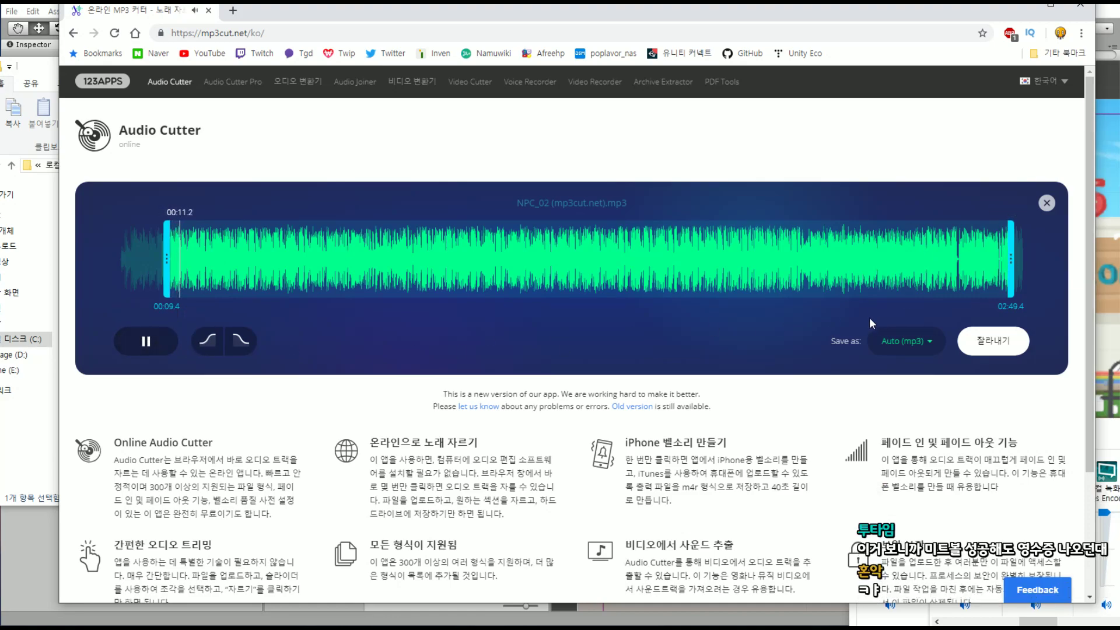
left_click(985, 341)
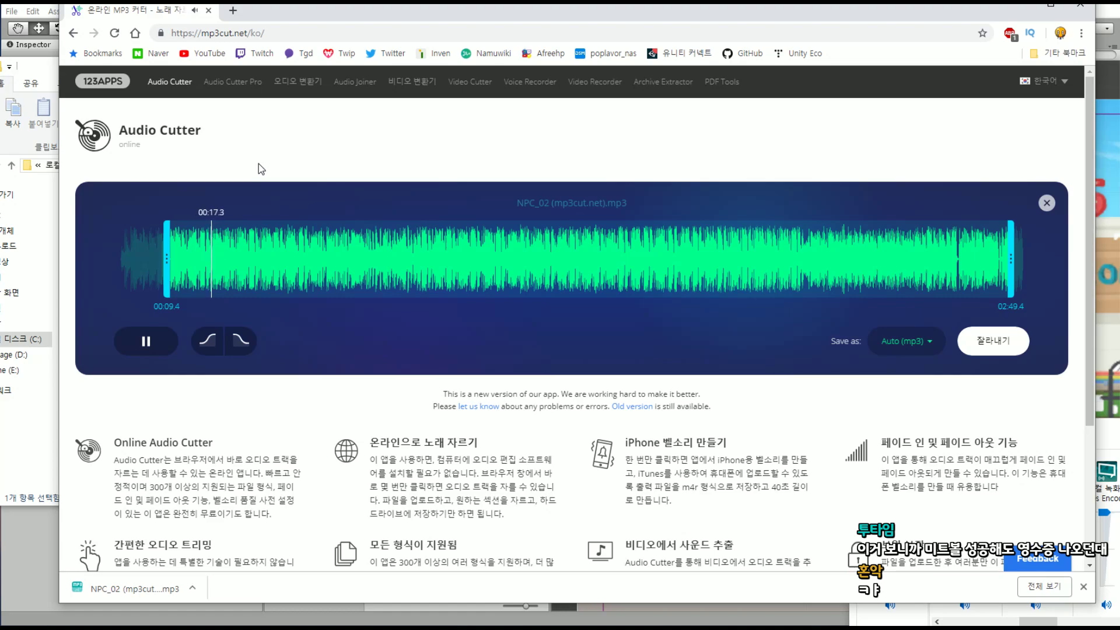
left_click(1081, 6)
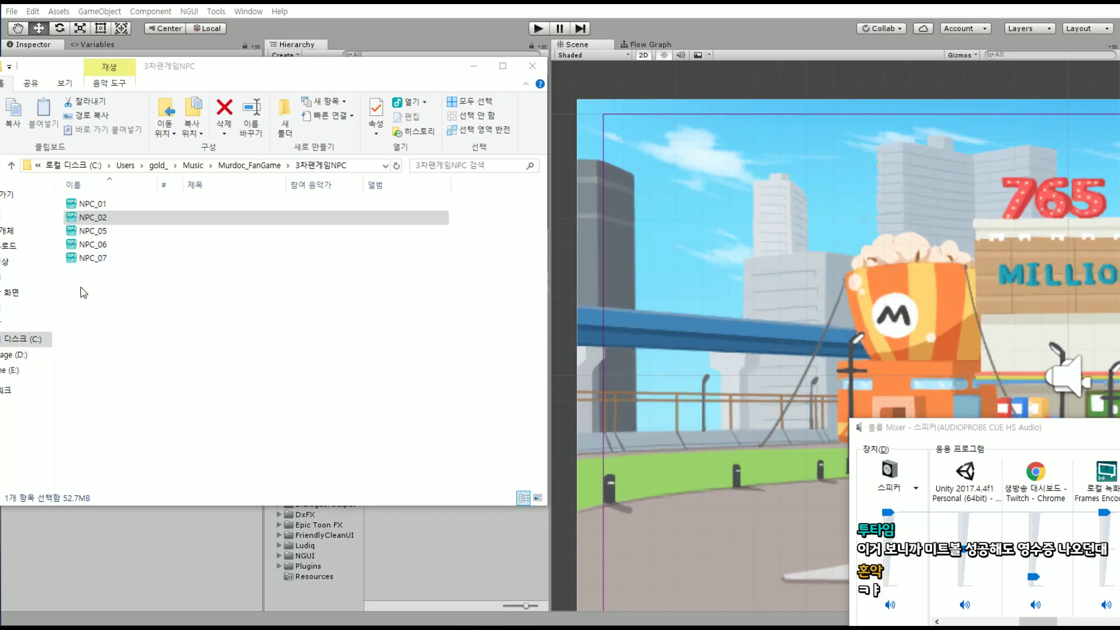
Delete the old NPC_02 from the 3차팬게임NPC folder
left_click(117, 218)
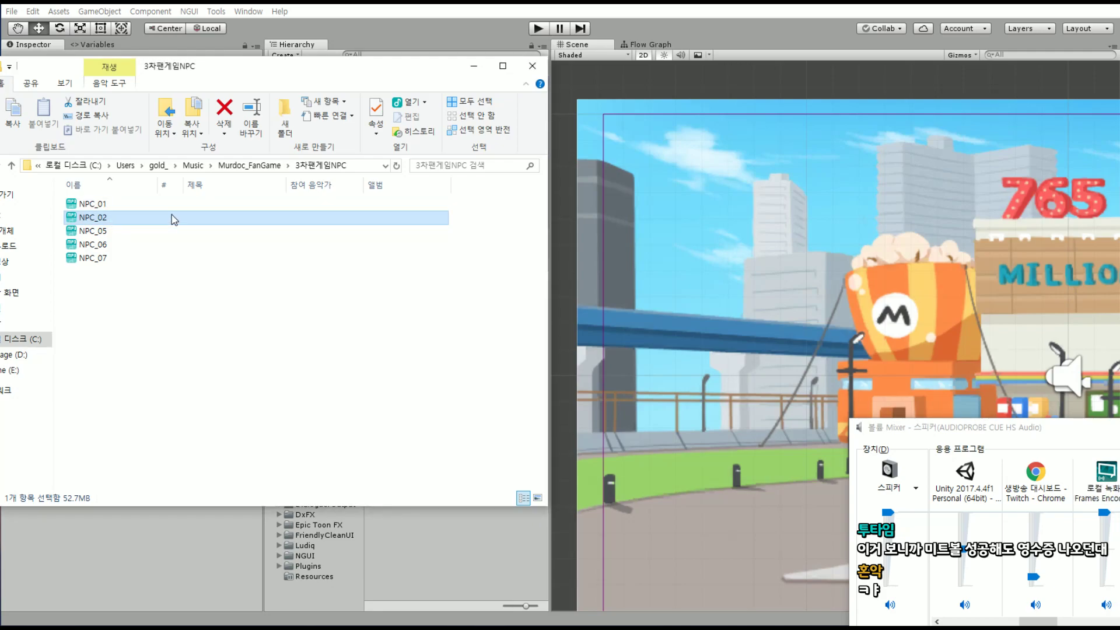
key("Delete")
left_click(601, 372)
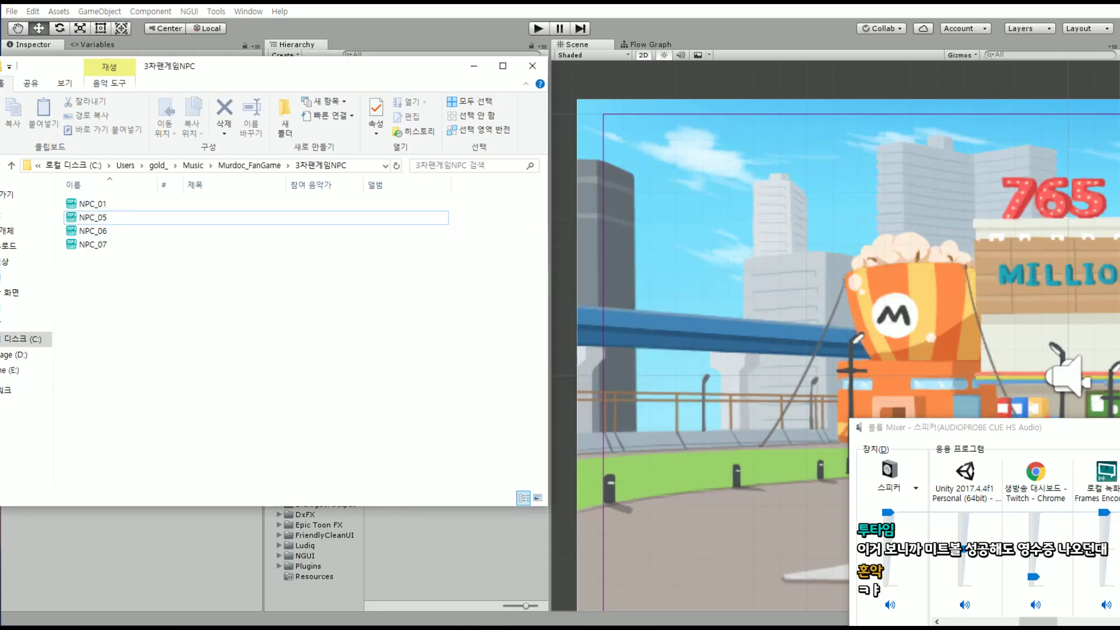
Rename the downloaded mp3cut file to NPC_02 and move it into 3차팬게임NPC
key("super")
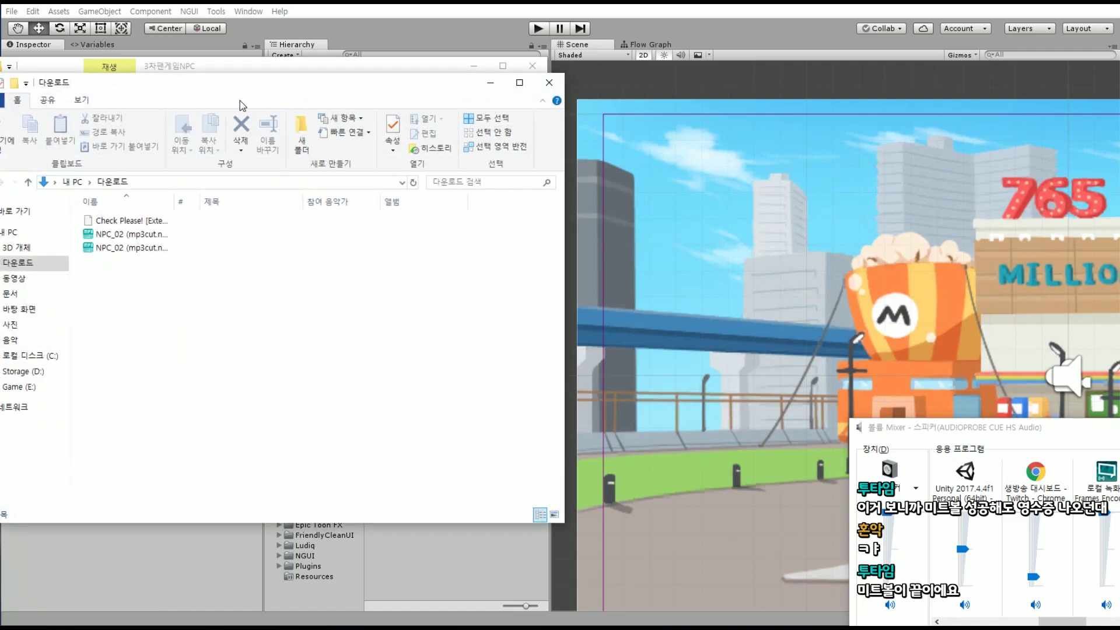
left_click_drag(242, 82, 584, 99)
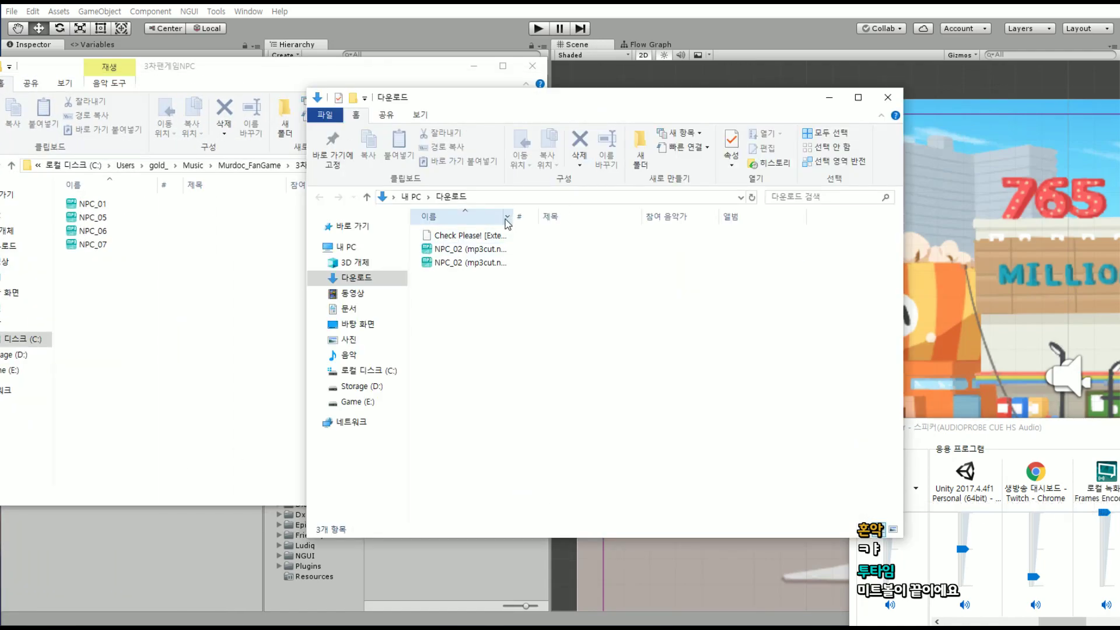
left_click_drag(514, 216, 665, 222)
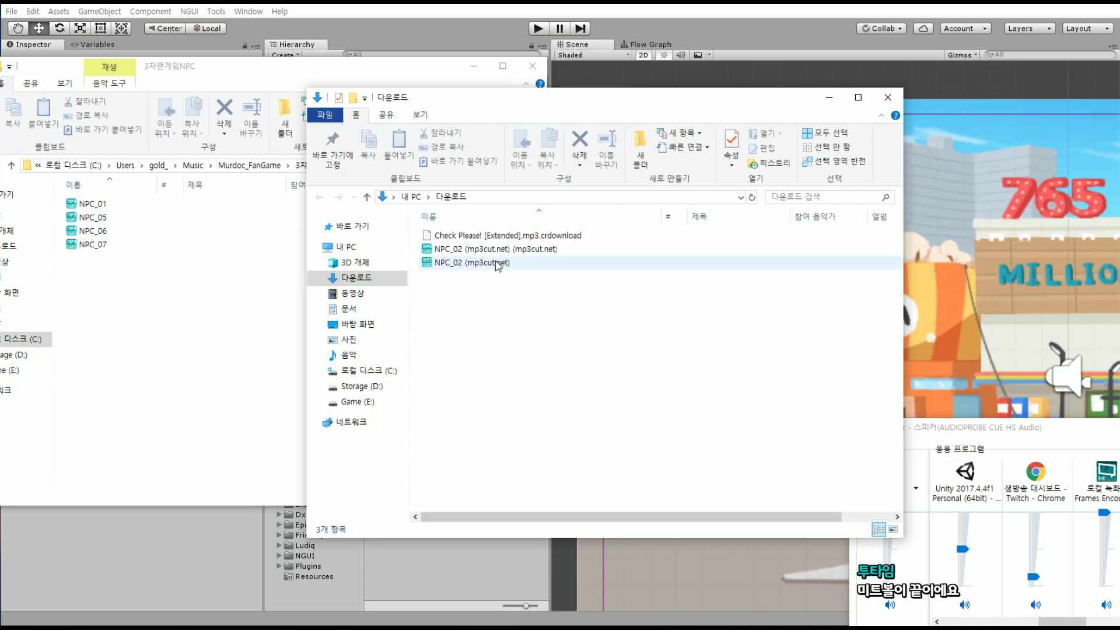
left_click(475, 249)
key("F2")
left_click_drag(465, 249, 583, 251)
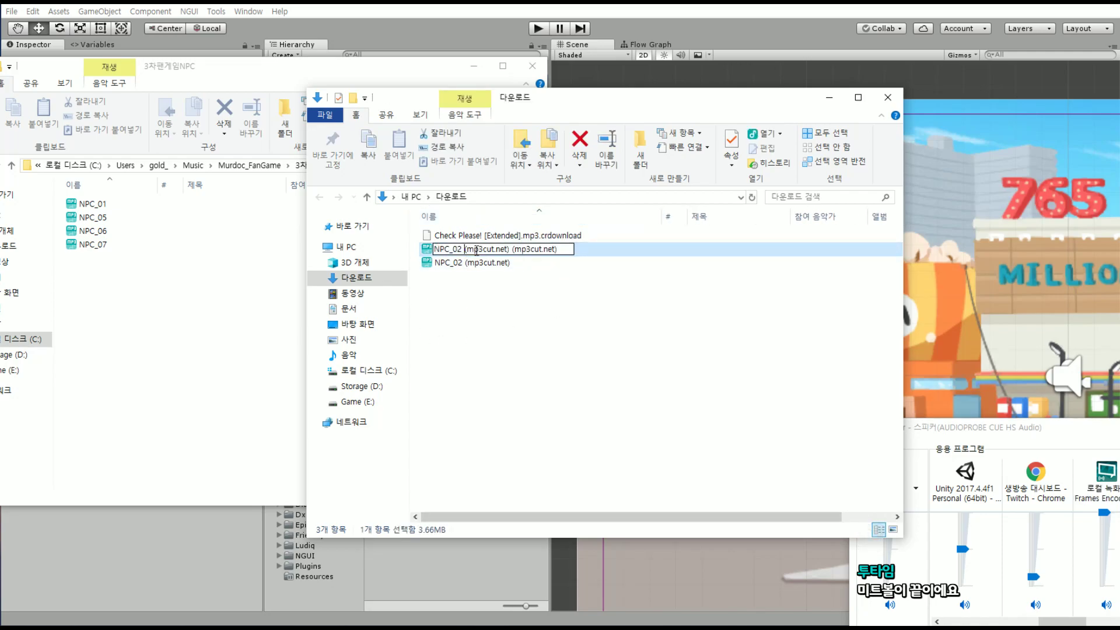
key("Delete")
key("Return")
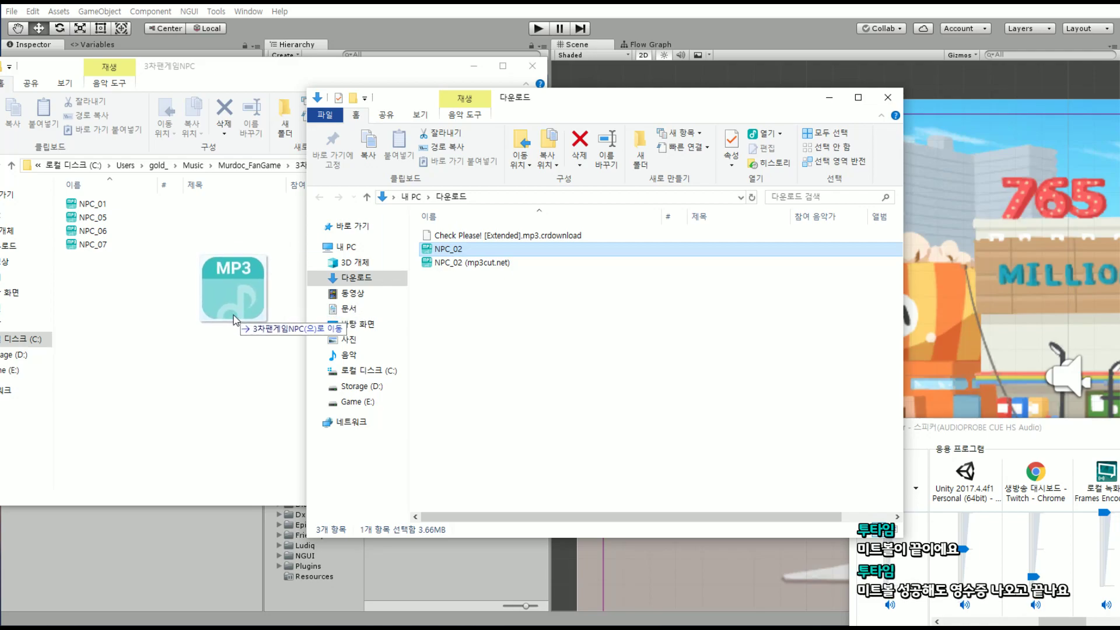
left_click_drag(448, 249, 236, 287)
Minimize both Explorer windows to return to Unity
left_click(827, 102)
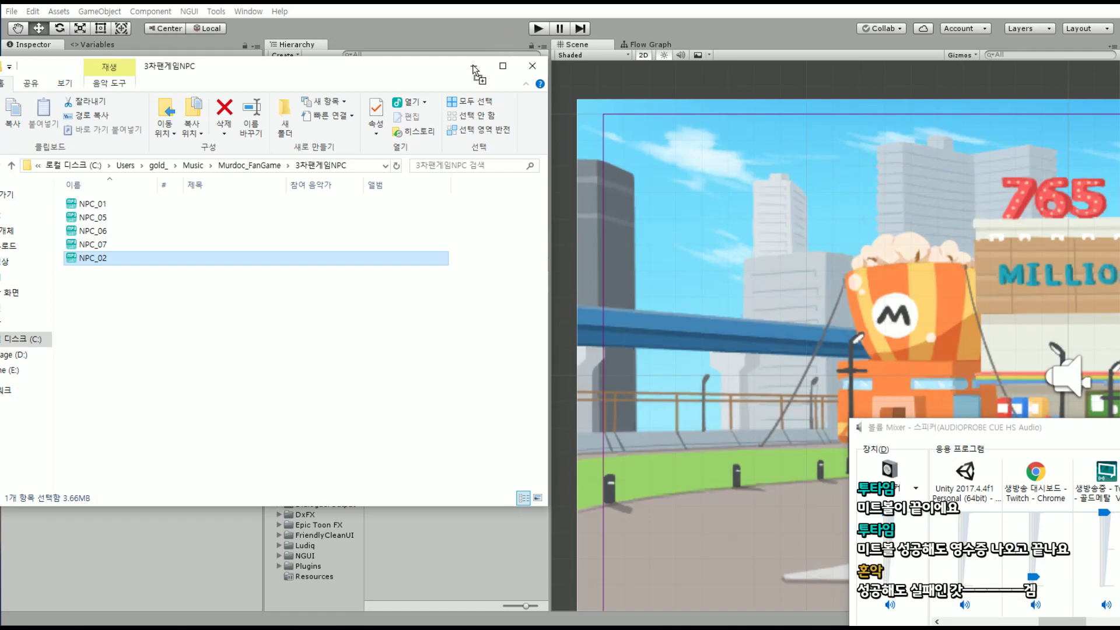
mouse_move(474, 68)
left_mouse_down()
mouse_move(475, 88)
mouse_move(466, 82)
left_mouse_up()
left_click_drag(446, 78, 475, 68)
left_click(475, 68)
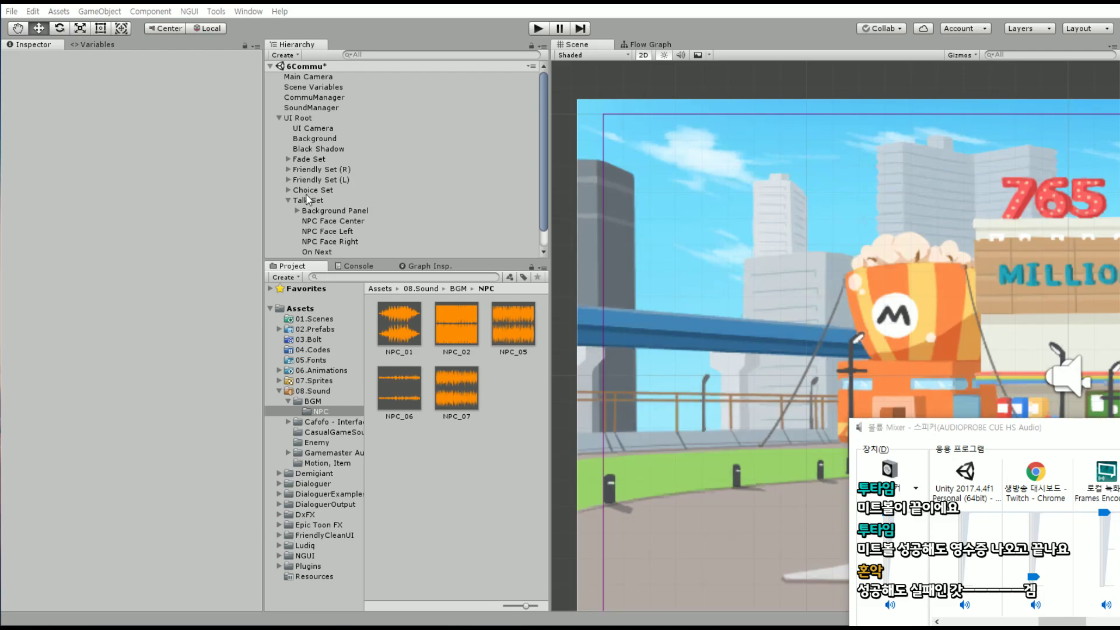
Show SoundManager's variables and assign NPC_02 to BgmClips NPC10
left_click(280, 391)
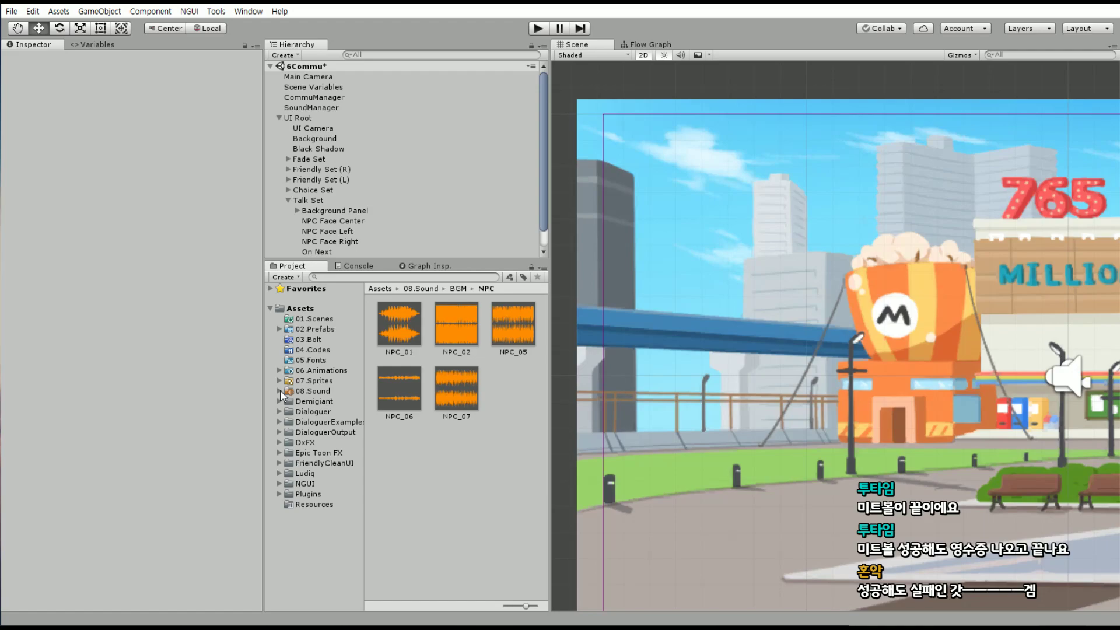
left_click(309, 87)
left_click(311, 97)
left_click(327, 107)
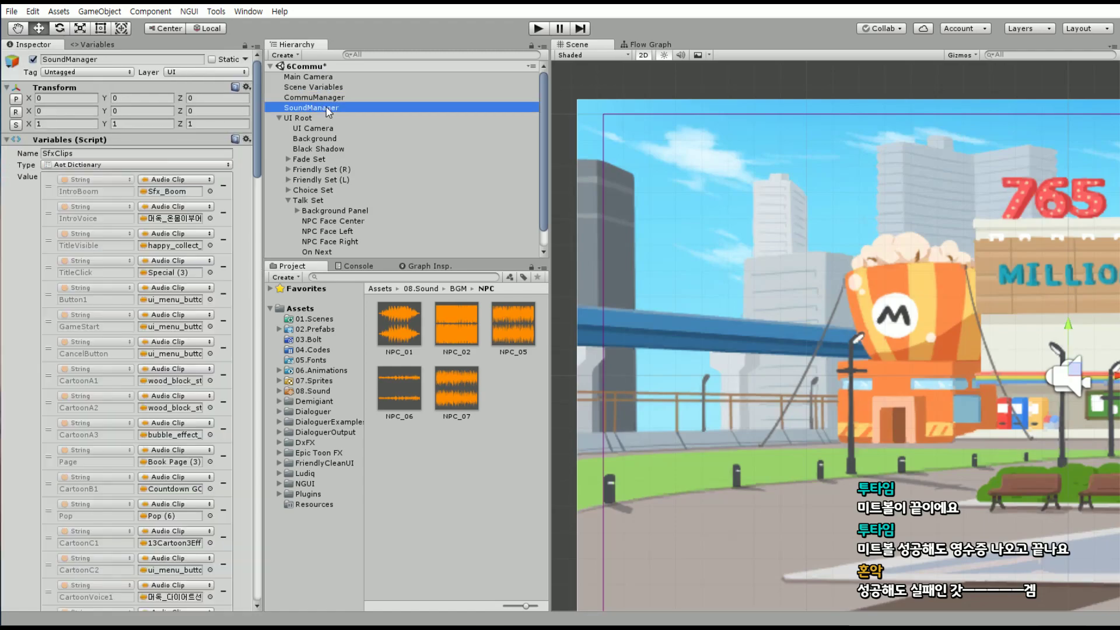
scroll(195, 231, "down", 5)
scroll(195, 230, "down", 15)
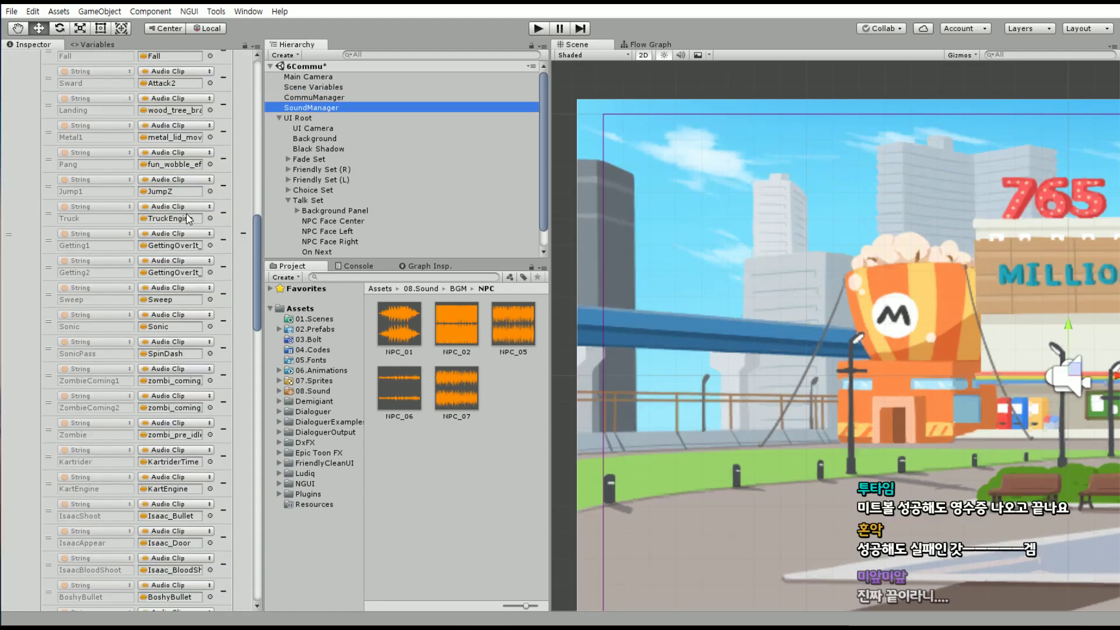
scroll(138, 300, "down", 5)
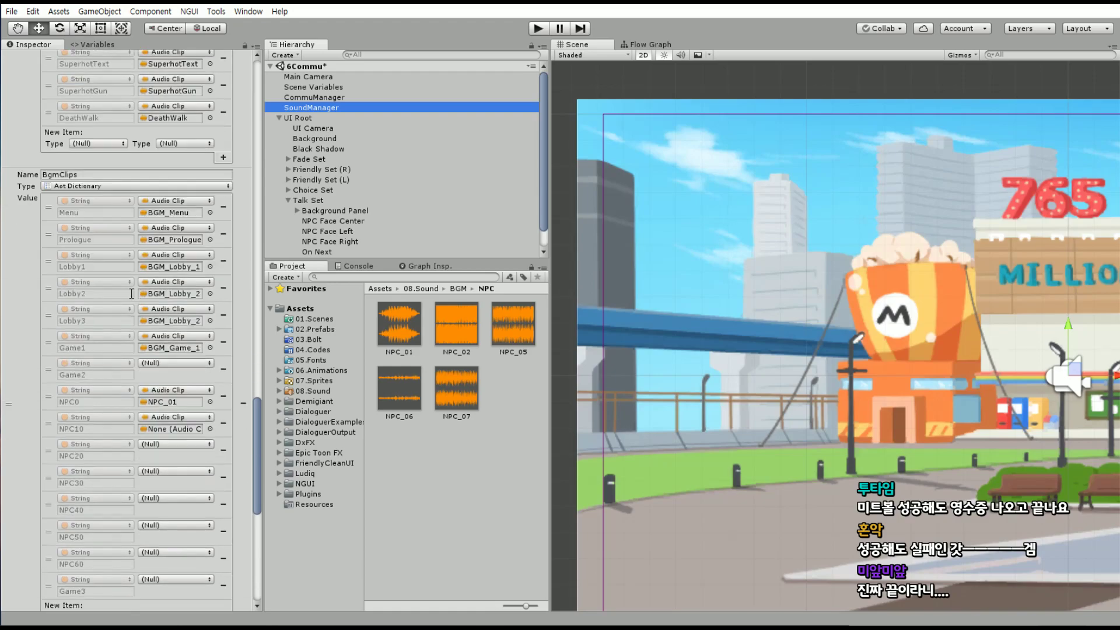
scroll(139, 300, "down", 3)
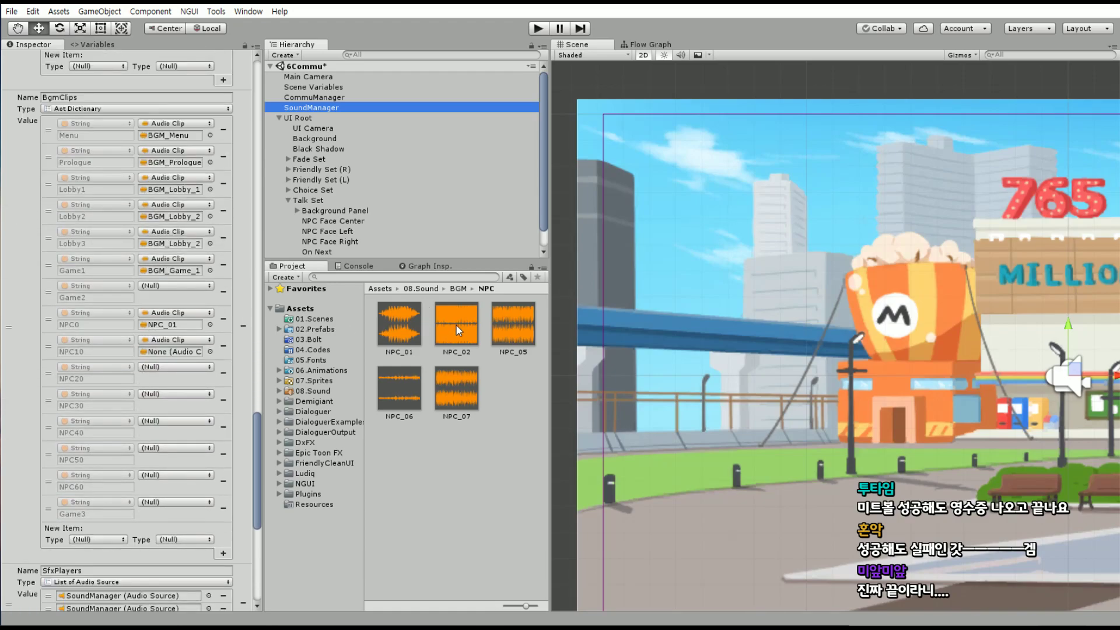
mouse_move(457, 324)
left_mouse_down()
mouse_move(190, 365)
mouse_move(175, 351)
left_mouse_up()
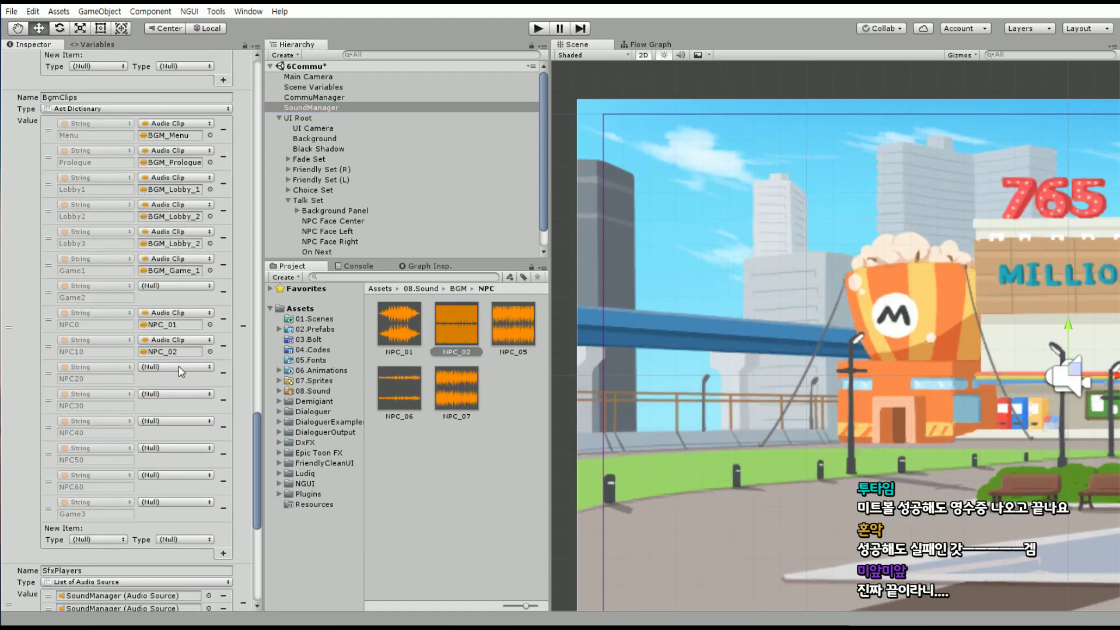
Set the NPC20 entry's value type to Audio Clip
left_click(179, 366)
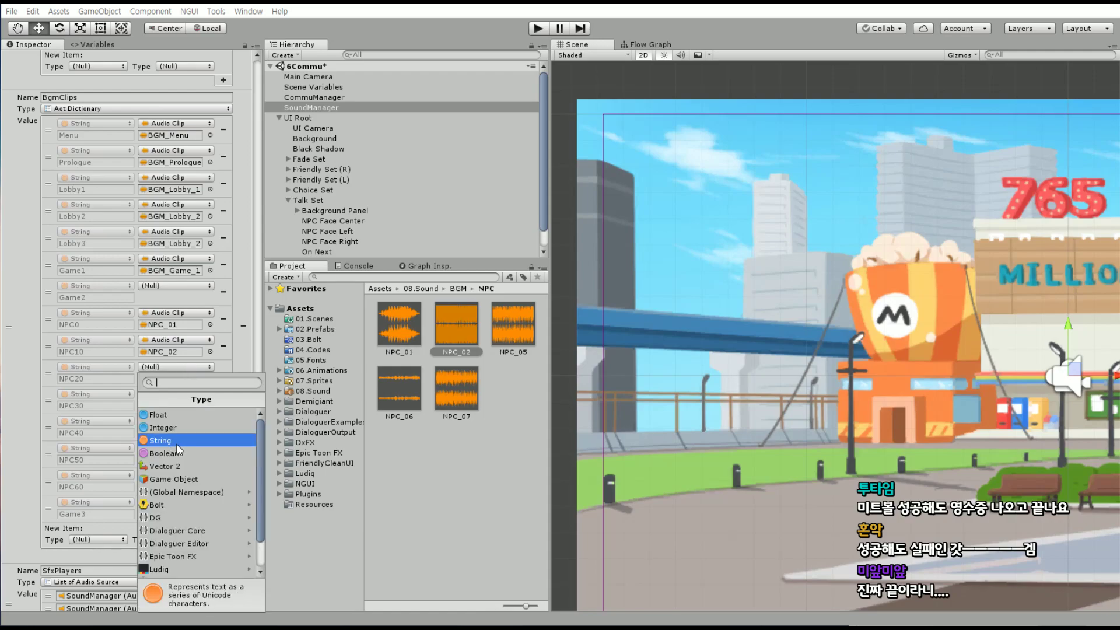
type("Audio")
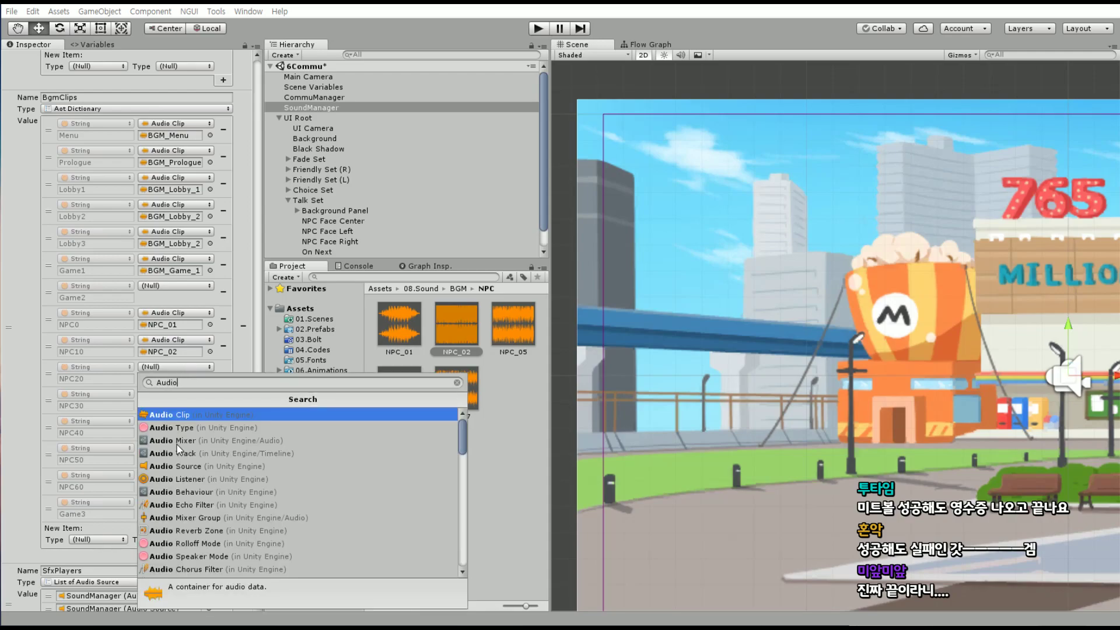
key("BackSpace")
key("BackSpace")
key("BackSpace")
key("BackSpace")
key("BackSpace")
left_click(179, 449)
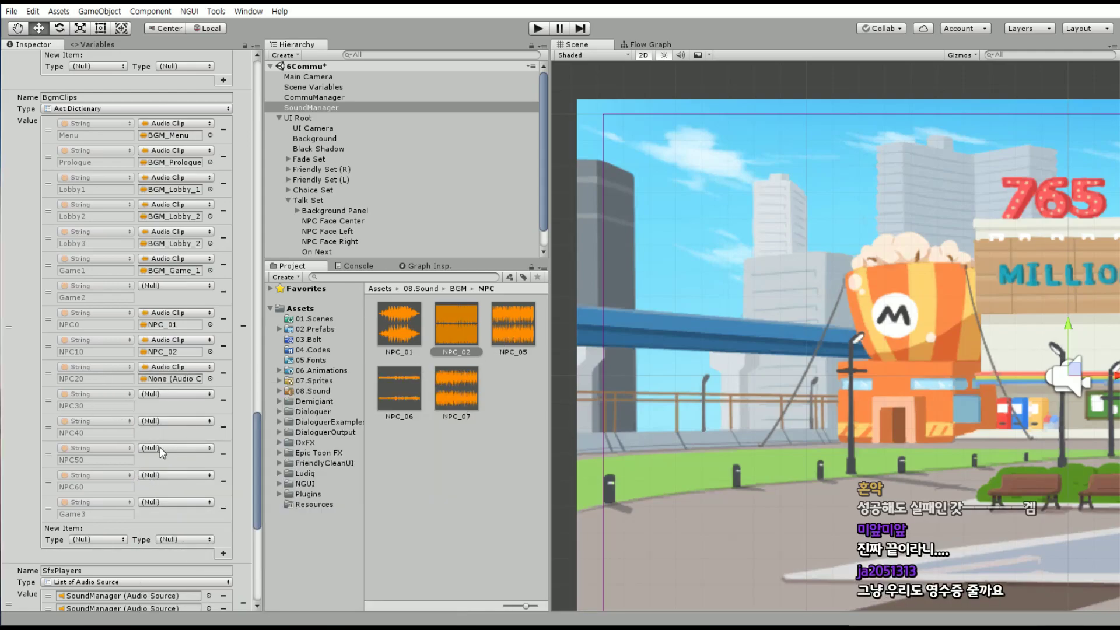
mouse_move(54, 514)
left_mouse_down()
mouse_move(52, 317)
mouse_move(82, 362)
left_mouse_up()
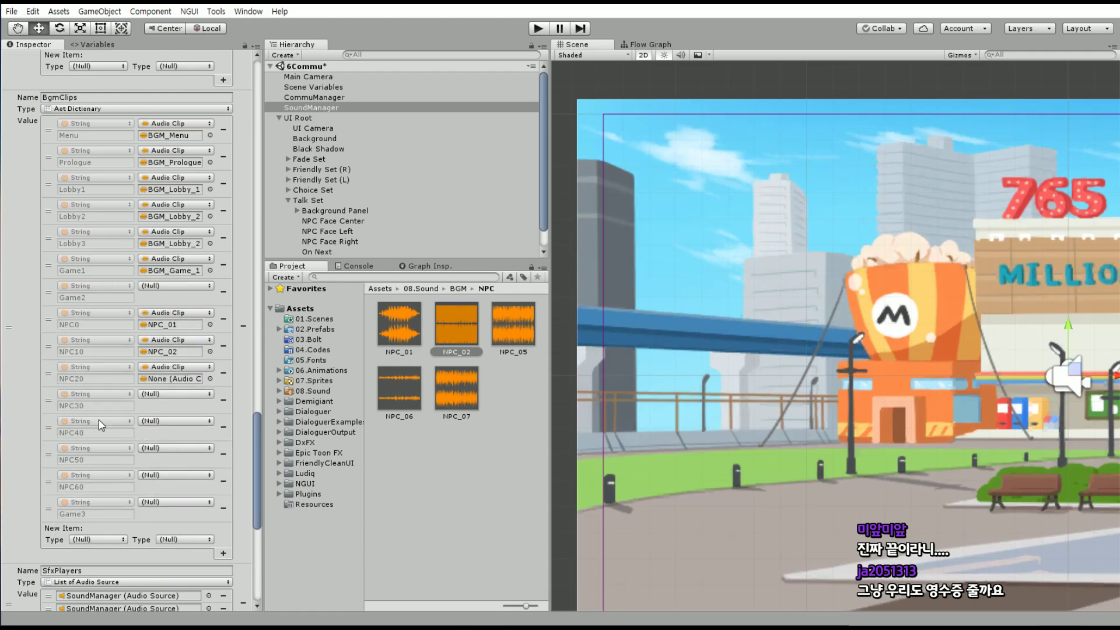
Make NPC60 an Audio Clip entry holding NPC_07
left_click(165, 477)
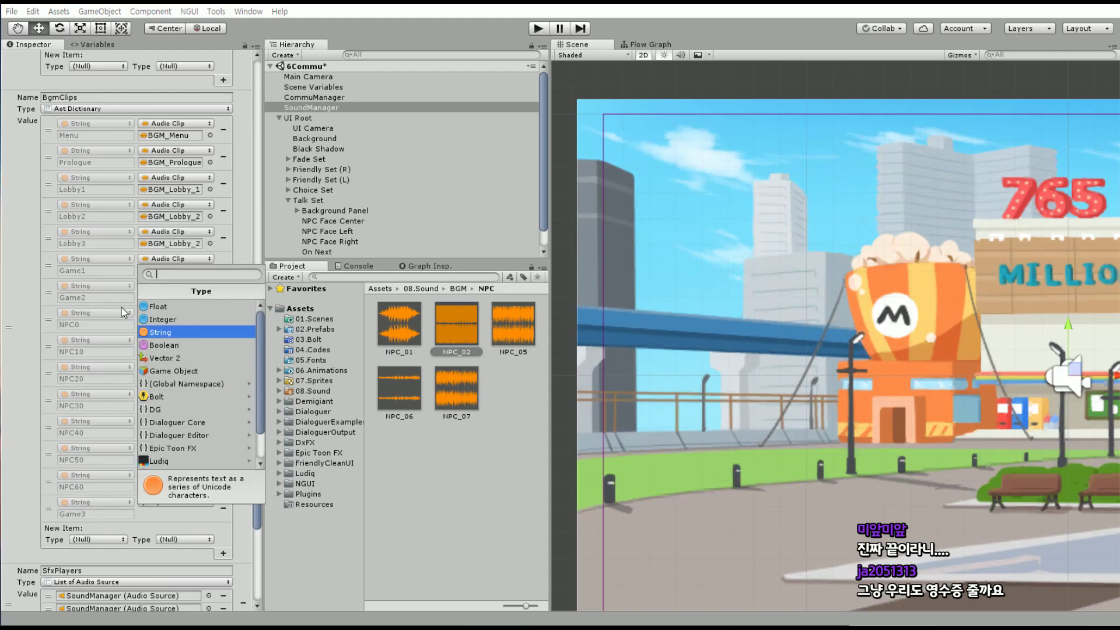
type("Audio")
key("Up")
key("Return")
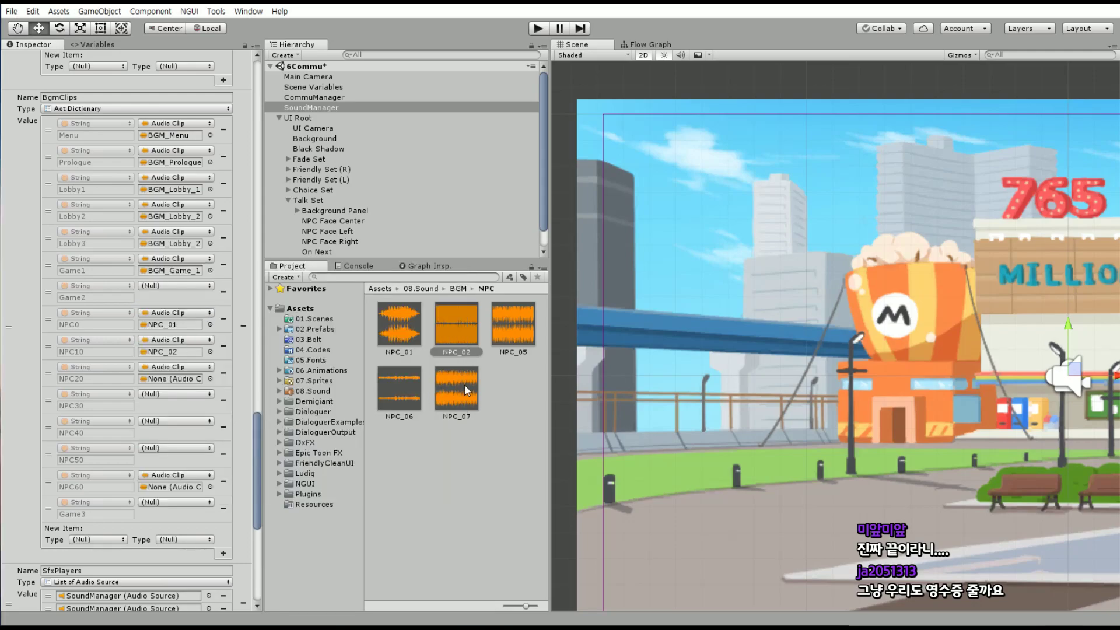
left_click_drag(464, 383, 169, 487)
Make NPC50 an Audio Clip entry holding NPC_06
left_click(153, 502)
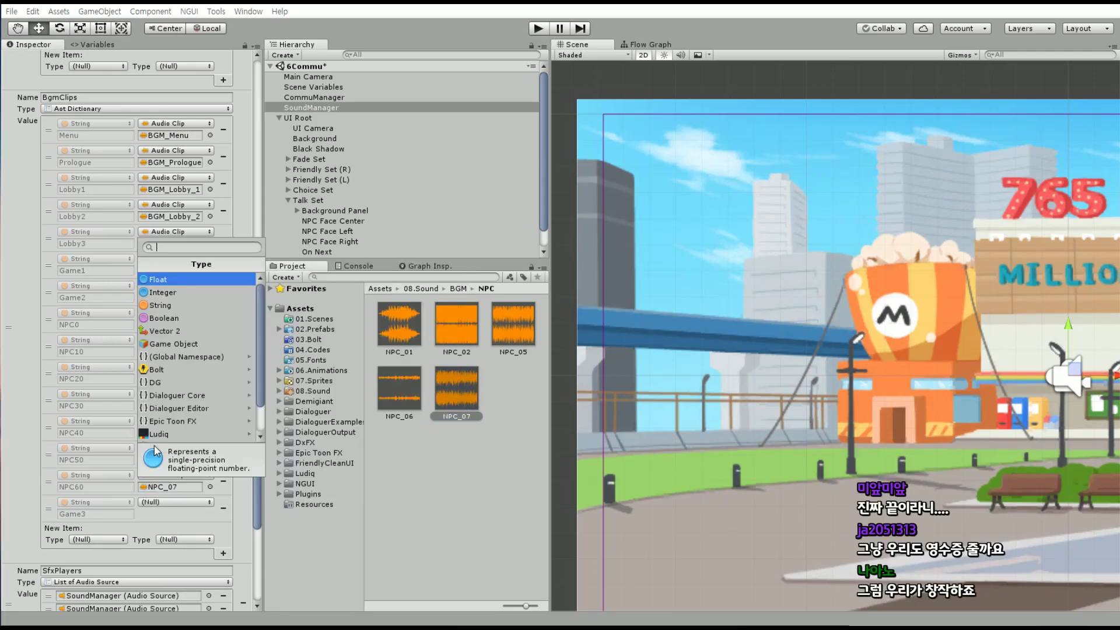
type("Audio")
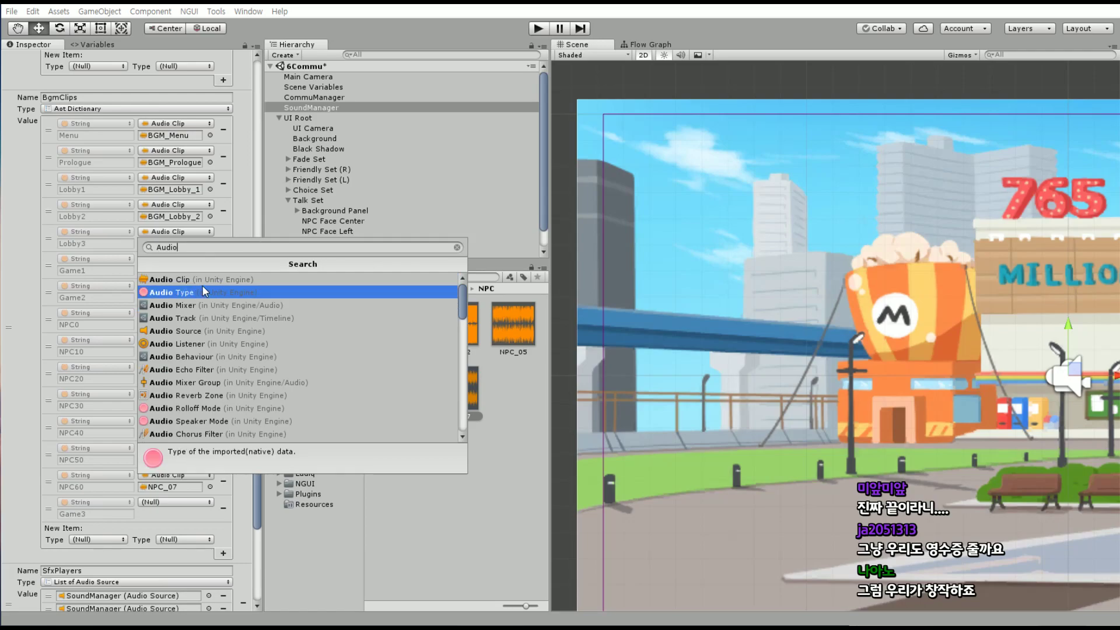
key("Up")
key("Return")
left_click(408, 397)
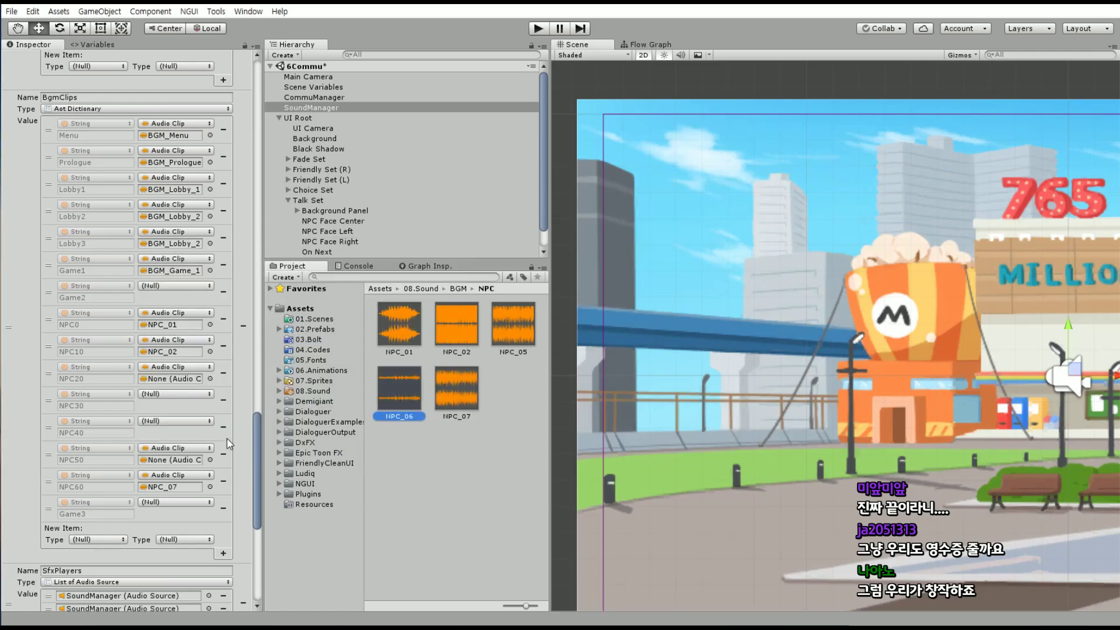
left_click_drag(179, 461, 178, 461)
Preview the NPC_06 clip from its import settings, then stop playback
left_click(393, 387)
left_click(251, 503)
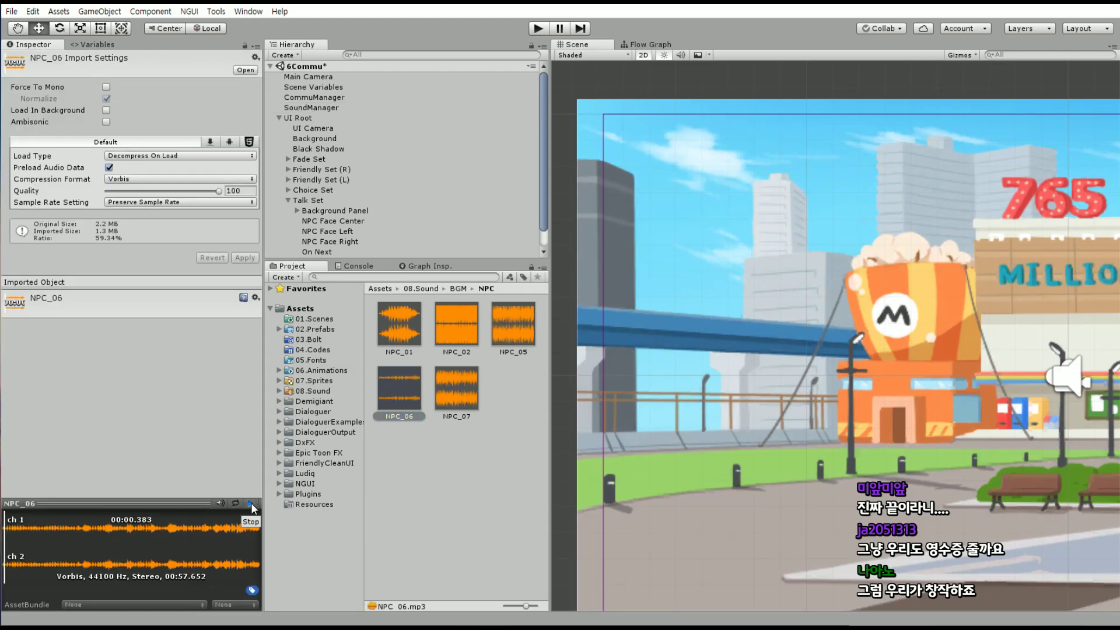
left_click(251, 500)
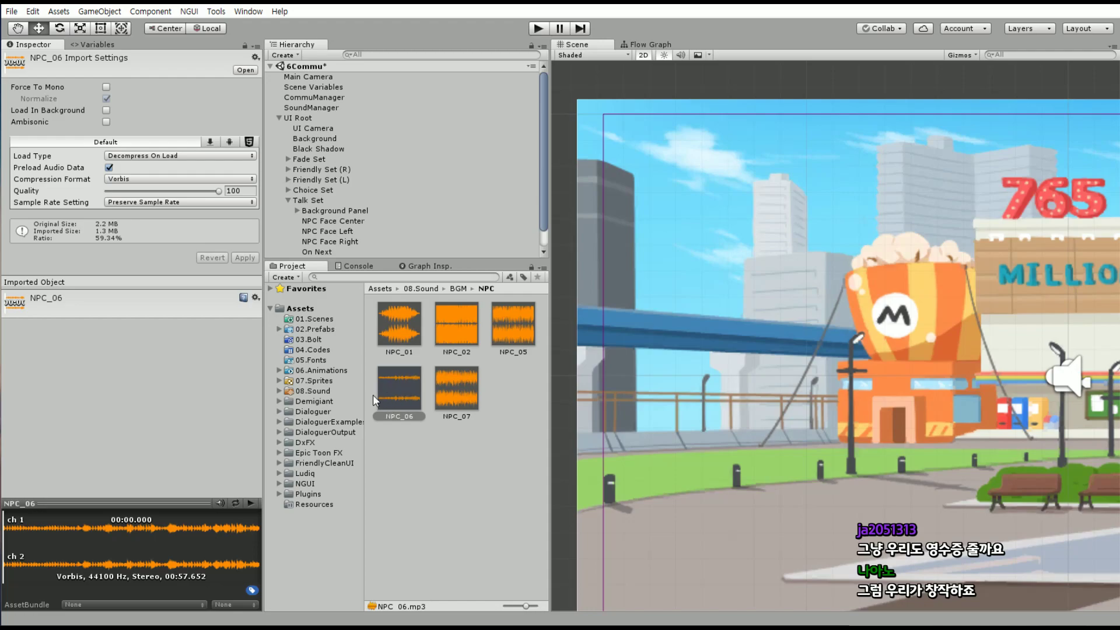
Back on SoundManager, make NPC40 an Audio Clip entry holding NPC_05
left_click(306, 106)
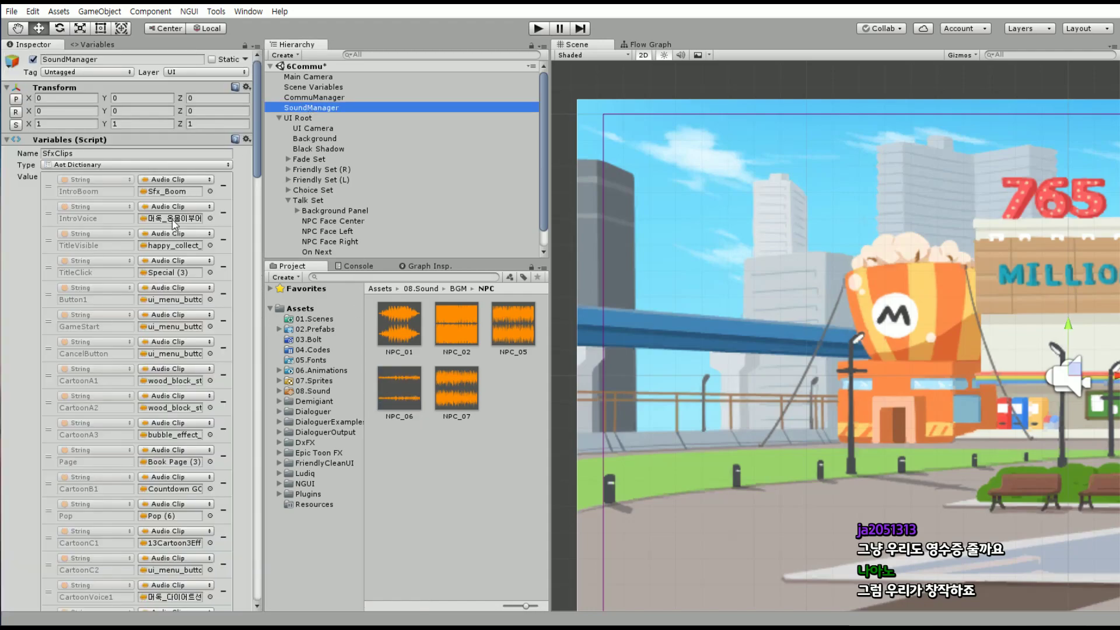
scroll(166, 272, "down", 10)
scroll(163, 271, "down", 5)
scroll(164, 272, "down", 5)
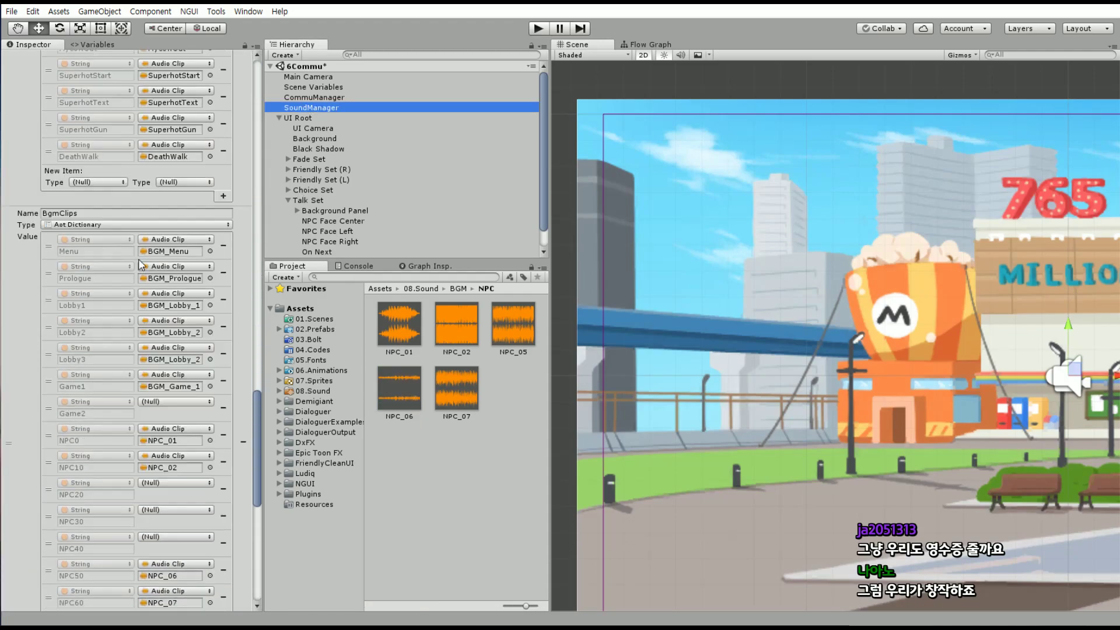
scroll(158, 277, "down", 5)
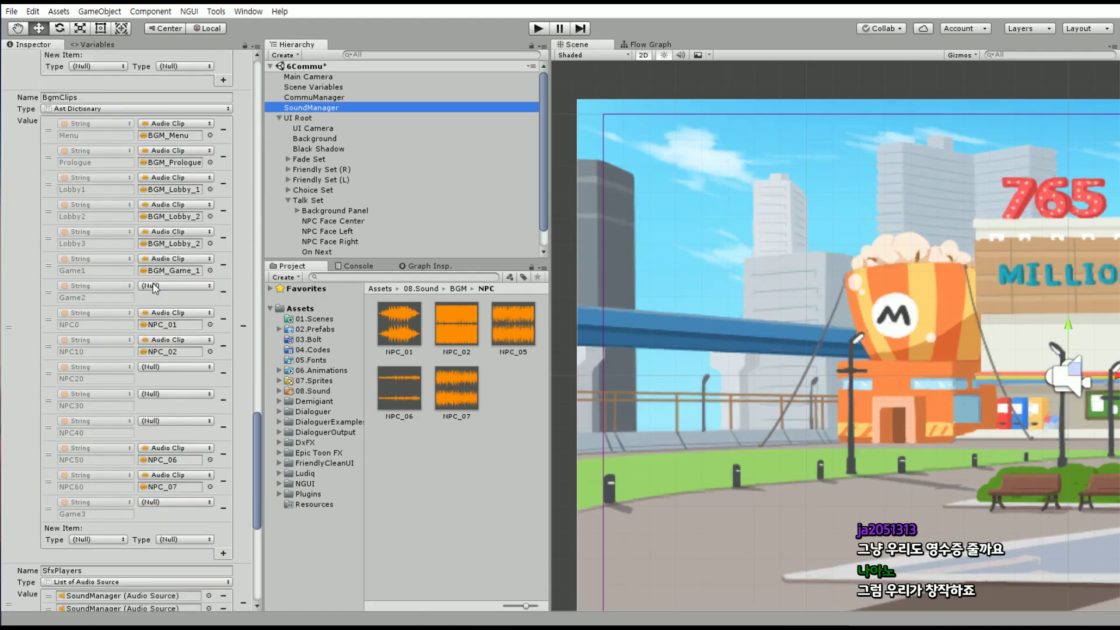
left_click(172, 421)
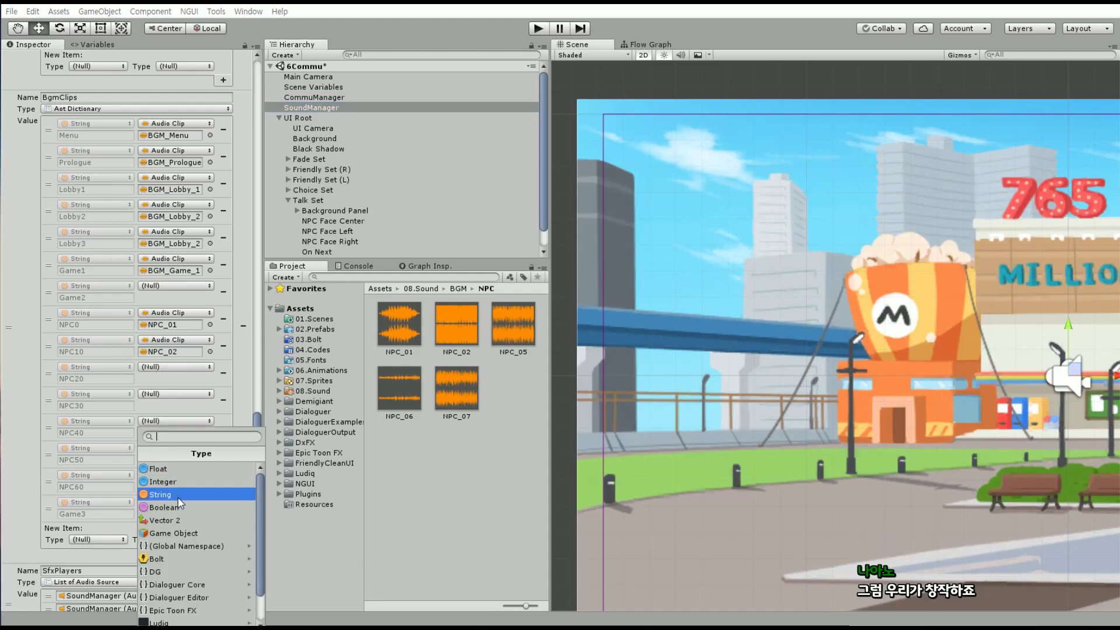
type("Audio")
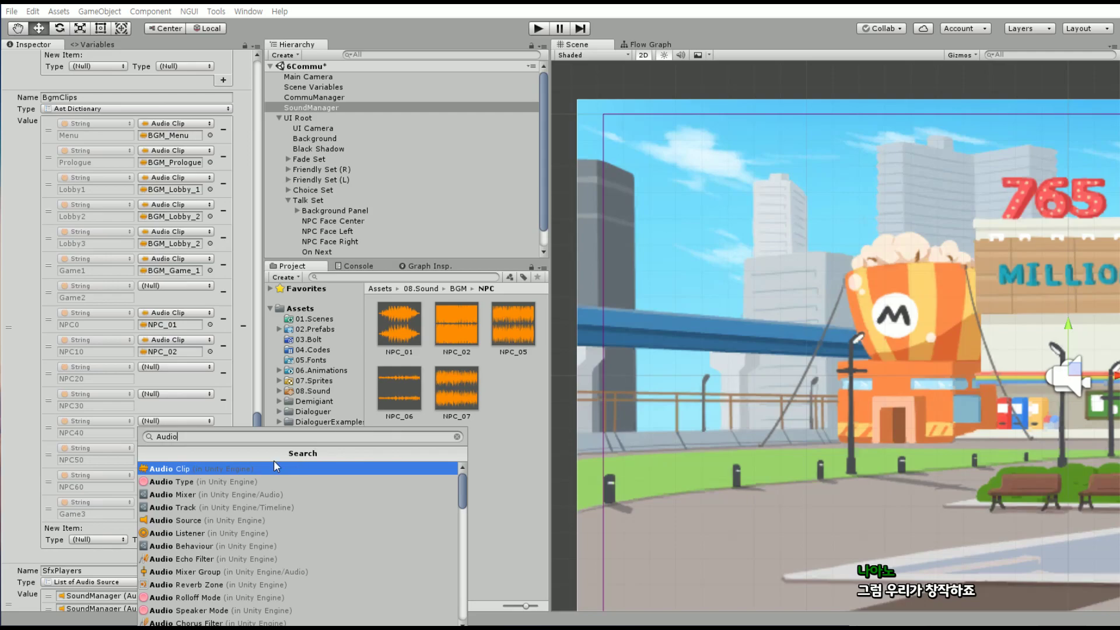
left_click(277, 468)
left_click_drag(514, 323, 198, 433)
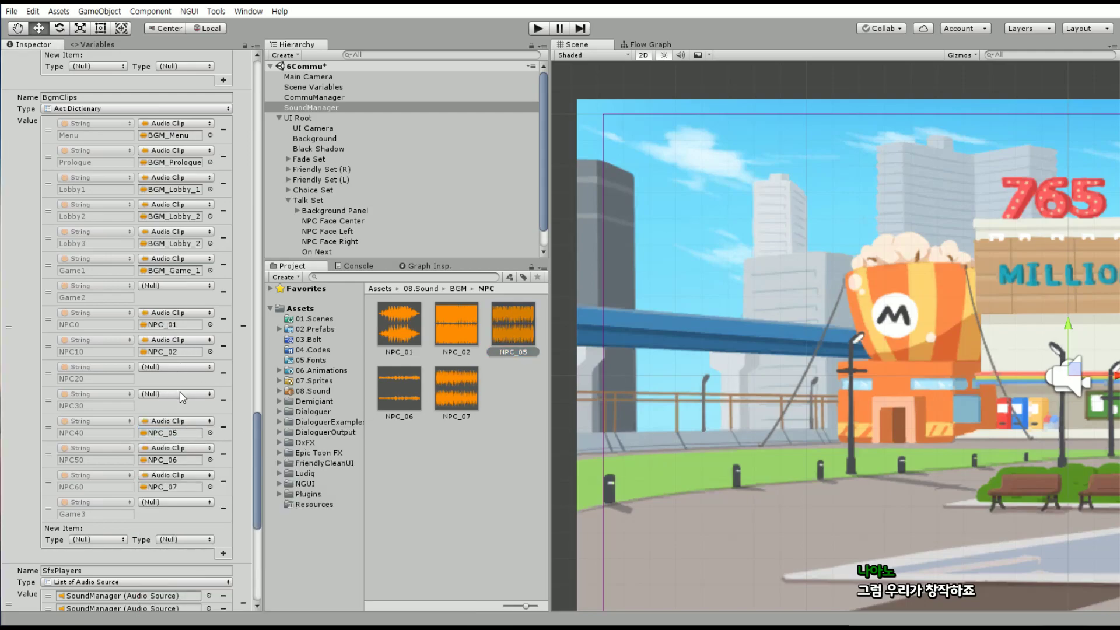
Make NPC20 and NPC30 Audio Clip entries holding NPC_01
left_click(185, 365)
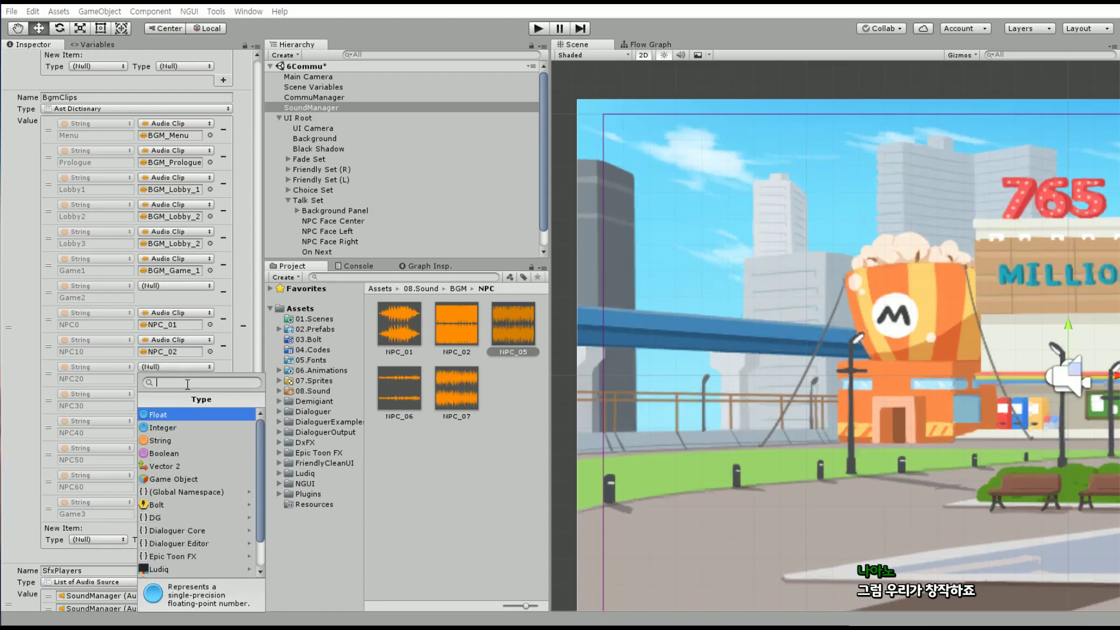
type("audio")
left_click(199, 415)
left_click_drag(399, 324, 175, 378)
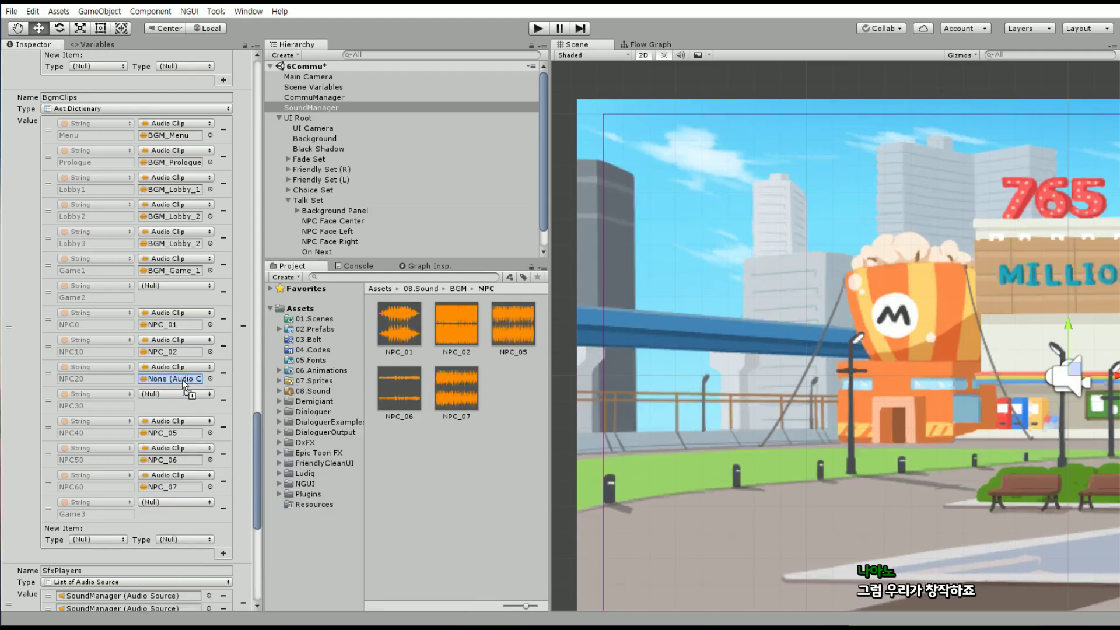
left_click(175, 394)
type("audio")
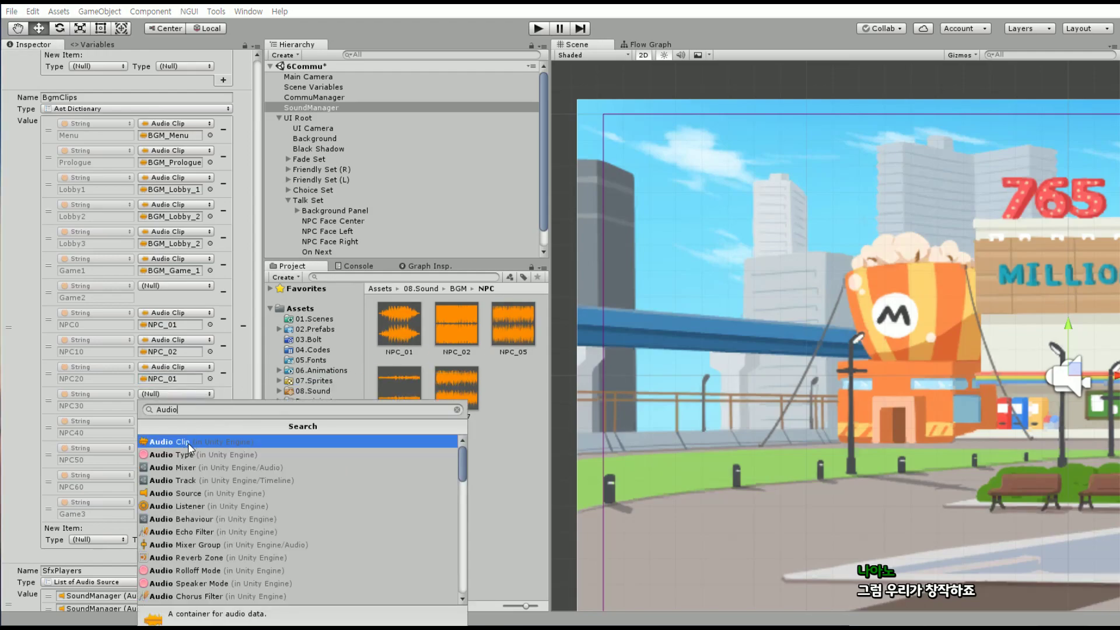
left_click(186, 442)
left_click_drag(173, 379, 175, 406)
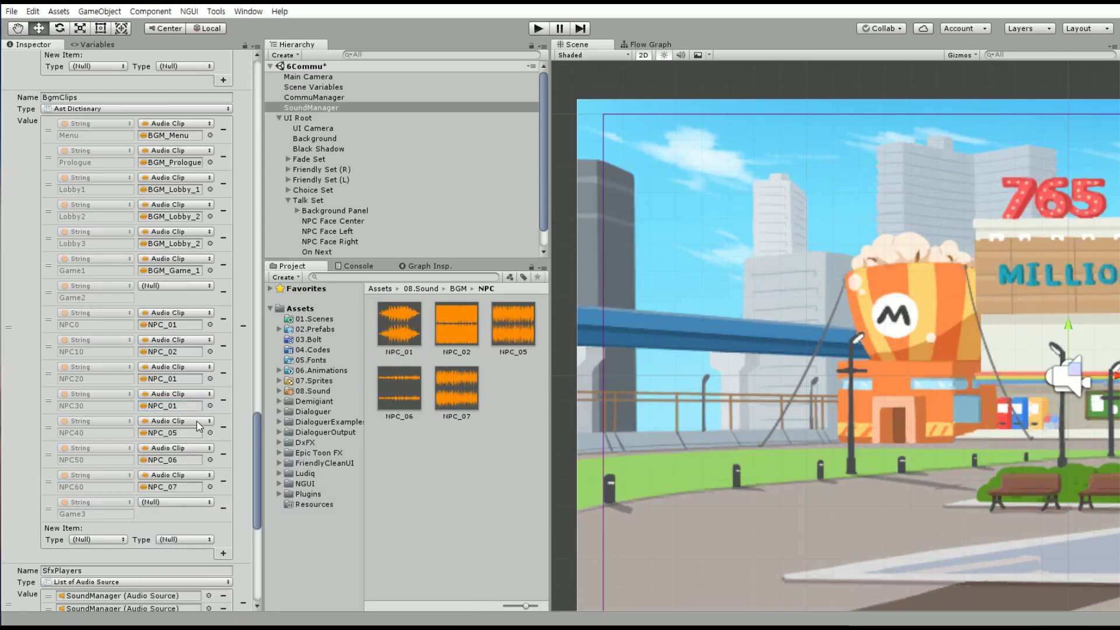
Make Game3 and Game2 Audio Clip entries holding NPC_01
left_click(157, 504)
type("audio")
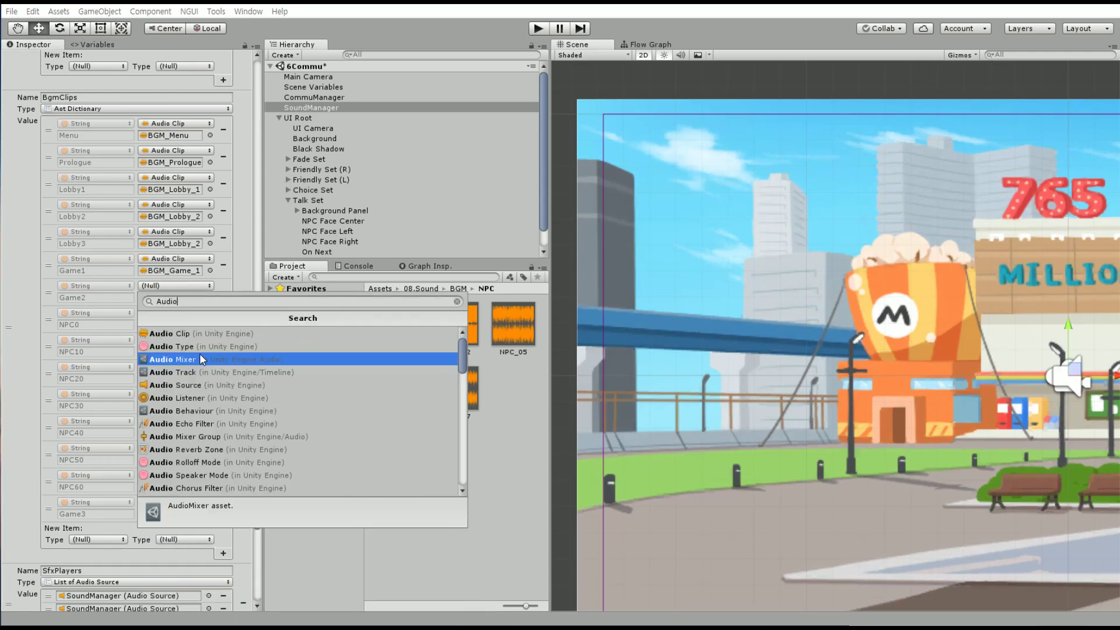
left_click(377, 329)
left_click_drag(376, 331, 172, 514)
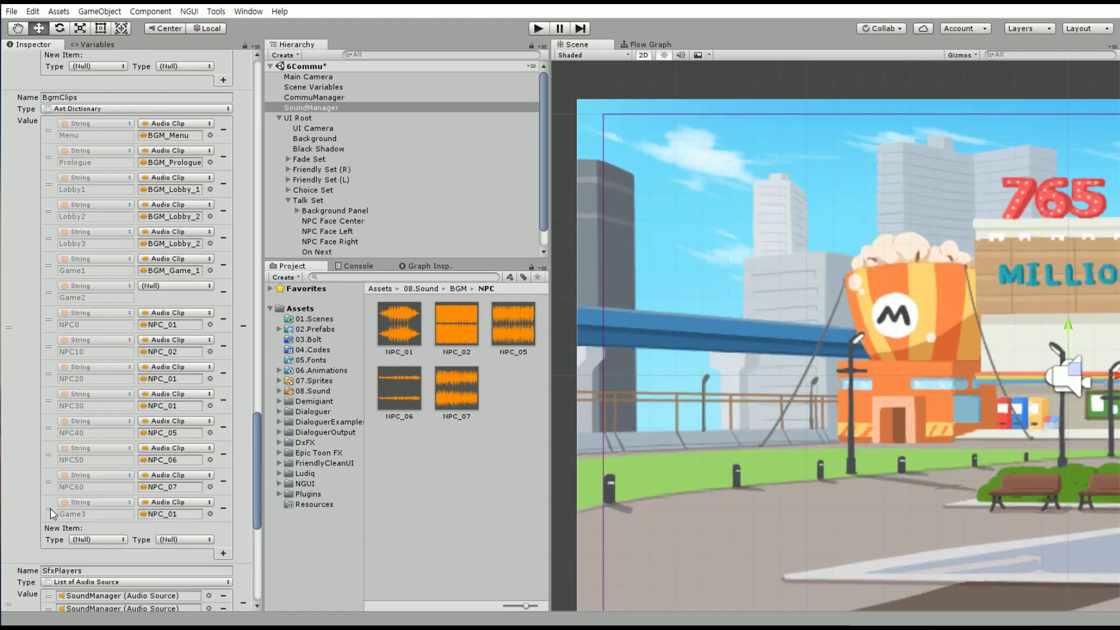
left_click(175, 285)
type("audio")
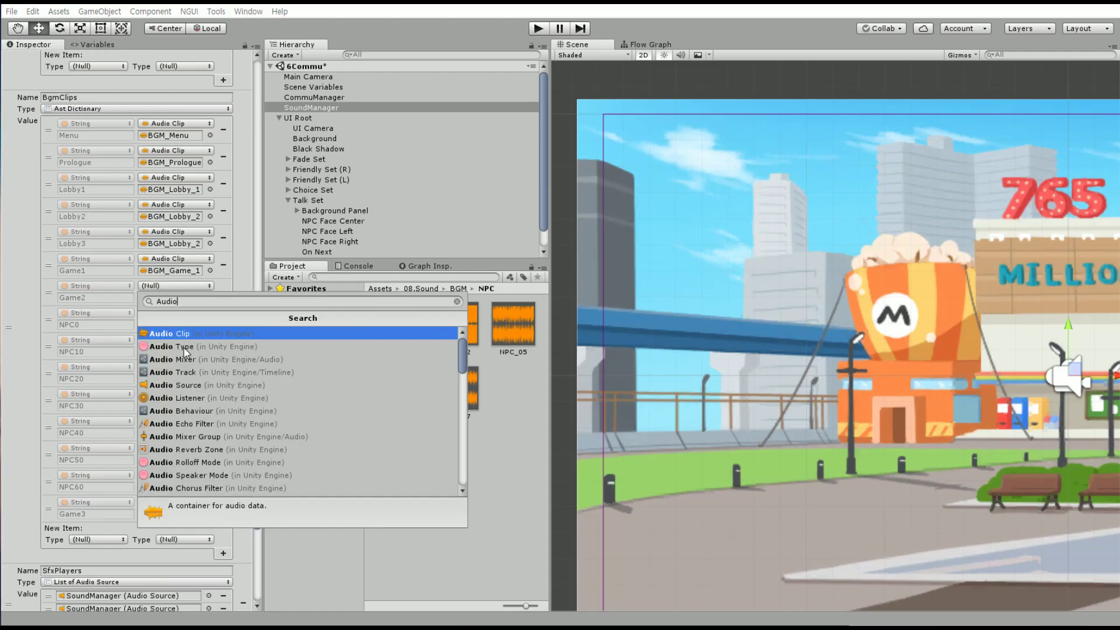
key("Return")
left_click_drag(399, 325, 185, 303)
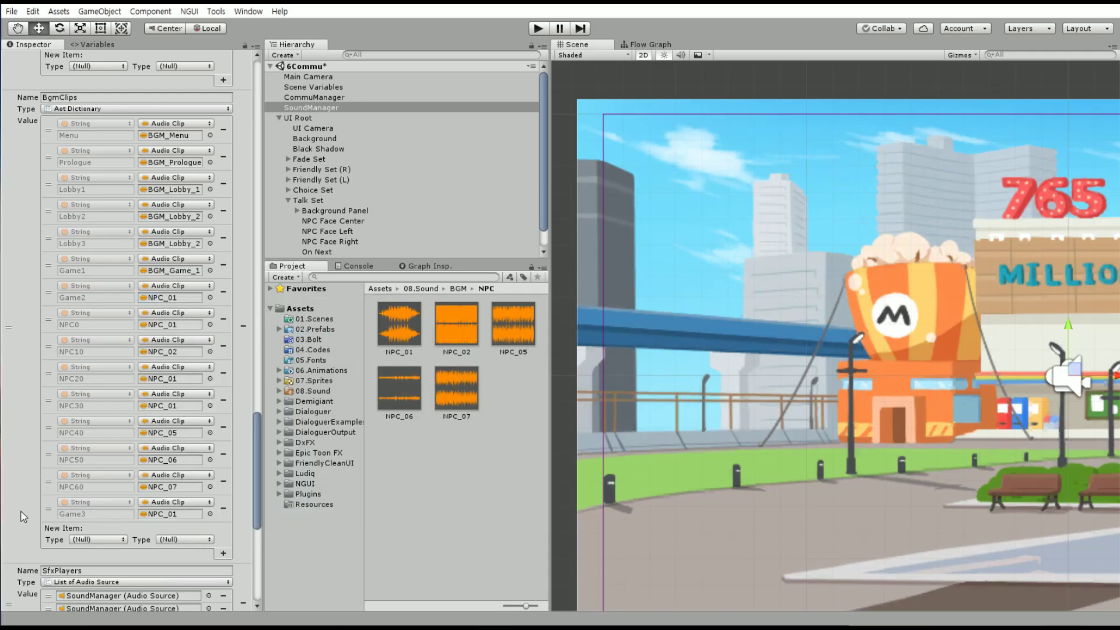
Try moving Game3 under Game2, then save the scene via File > Save Scenes
left_click_drag(50, 512, 50, 317)
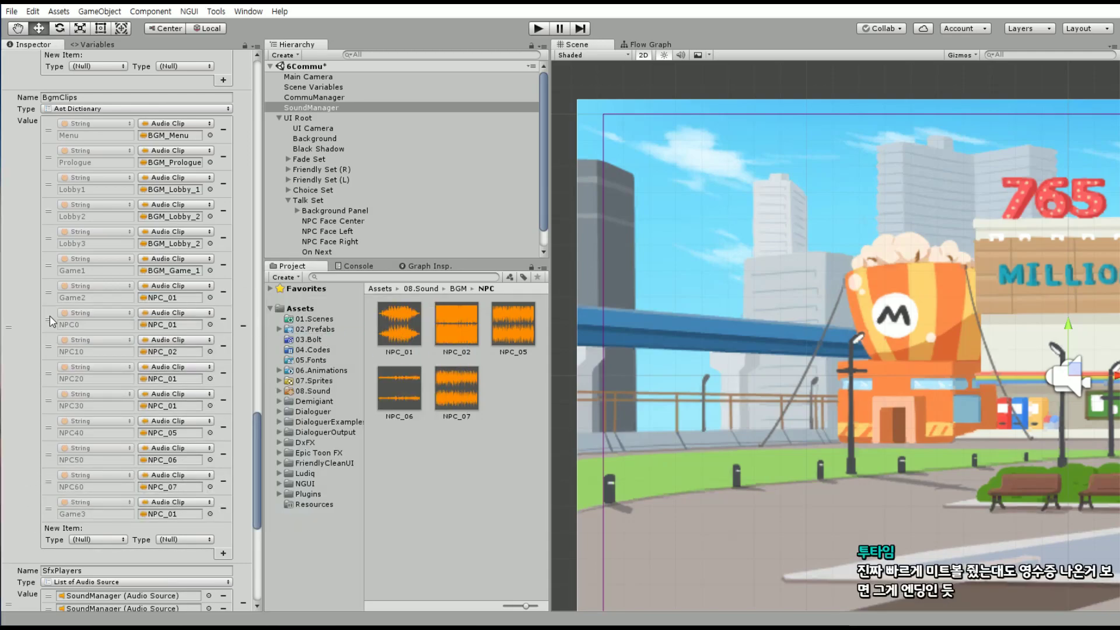
scroll(126, 349, "up", 5)
scroll(126, 348, "down", 5)
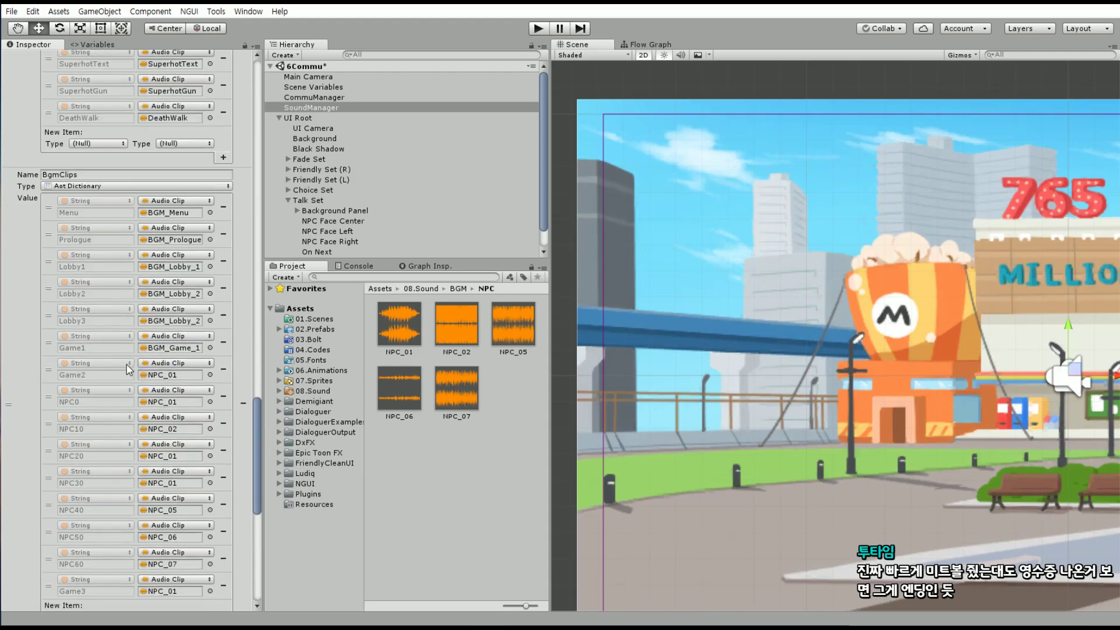
left_click(14, 12)
left_click(17, 13)
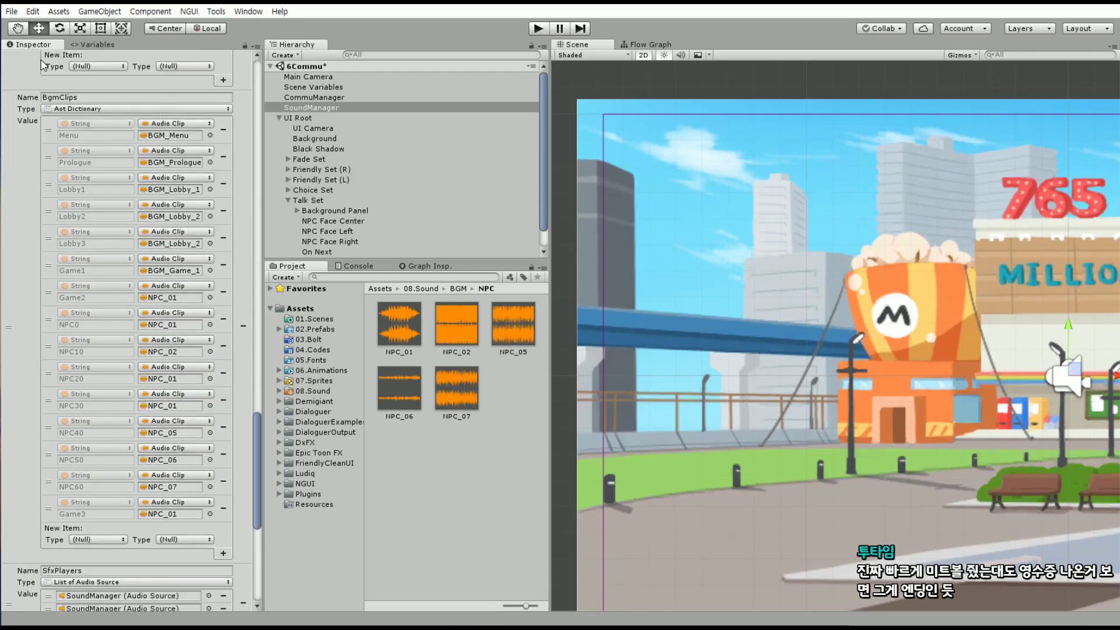
left_click(17, 13)
left_click(73, 125)
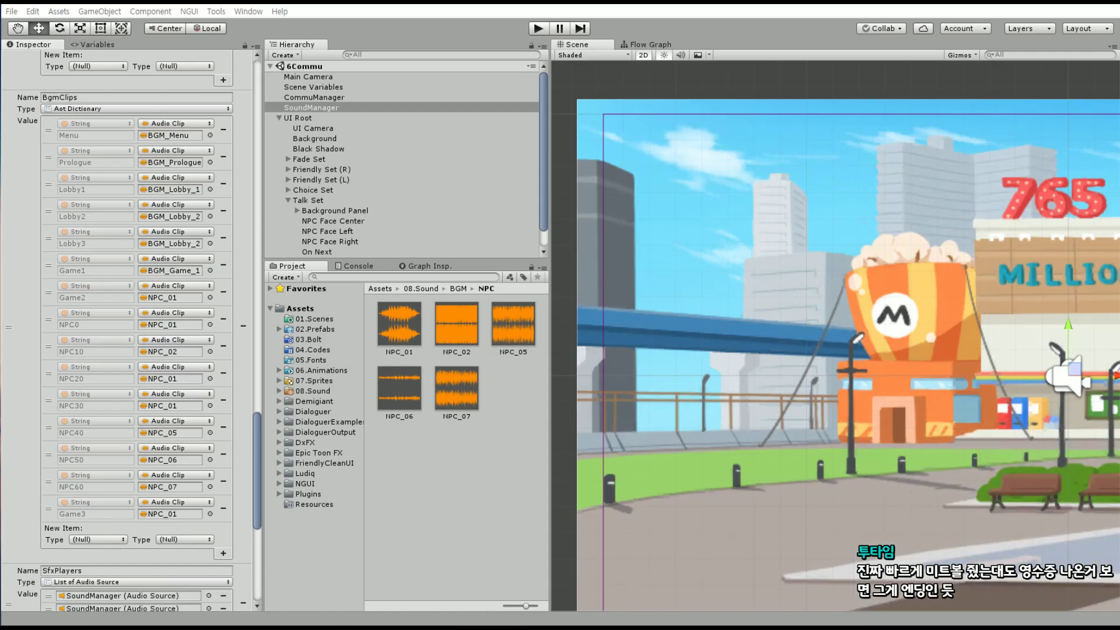
Browse the 03.Bolt and 02.Prefabs folders, collapse Talk Set, and select CommuManager
mouse_move(160, 627)
right_click(159, 628)
key("Escape")
left_click(303, 338)
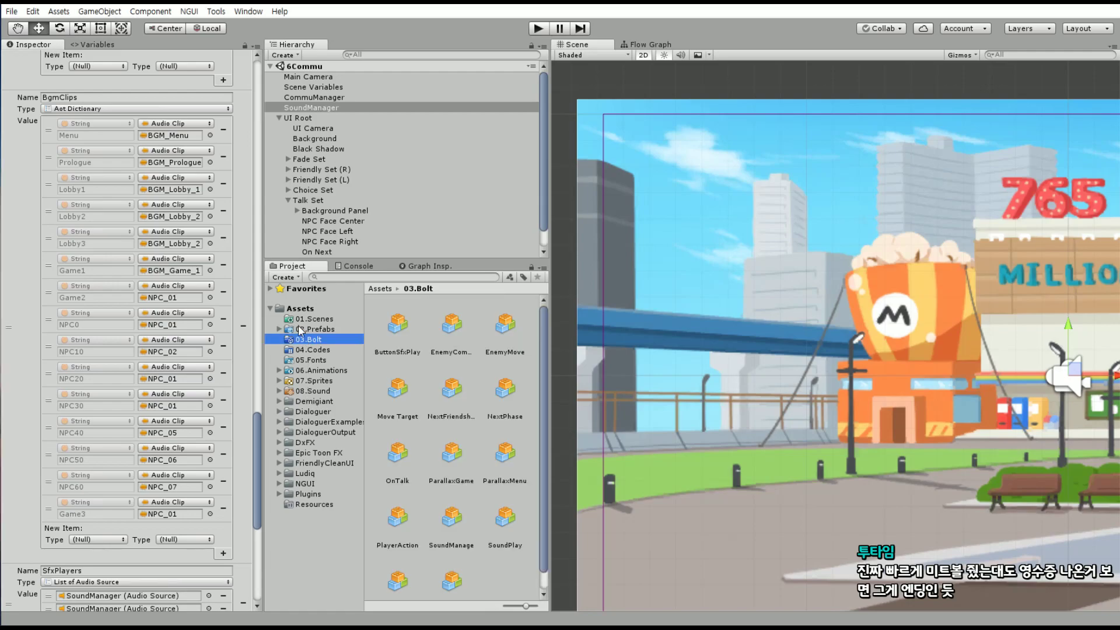
left_click(308, 330)
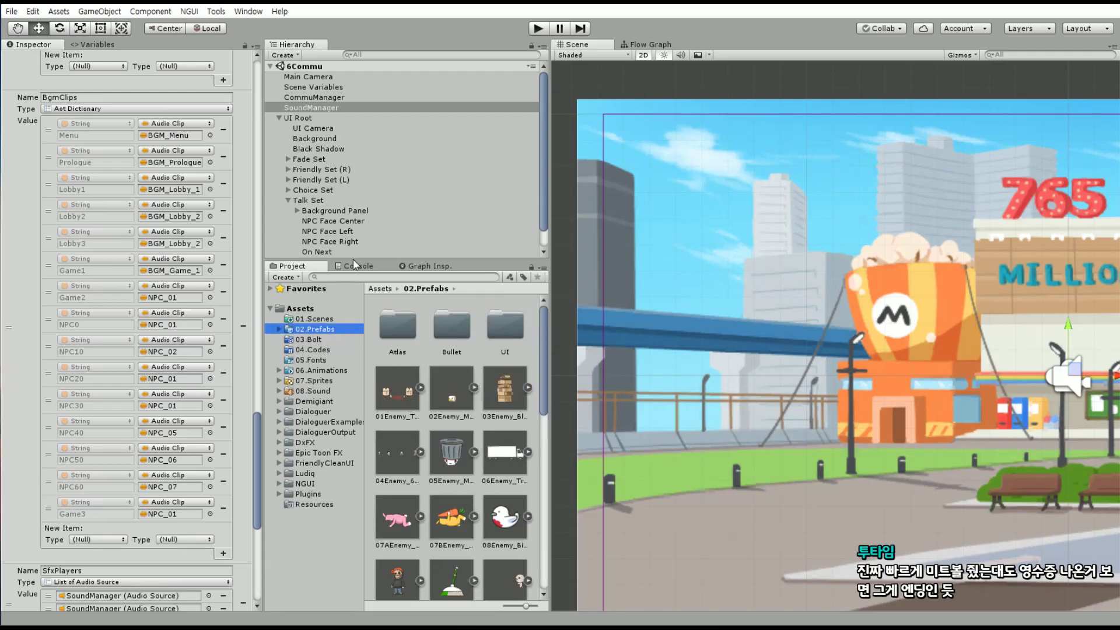
left_click(288, 201)
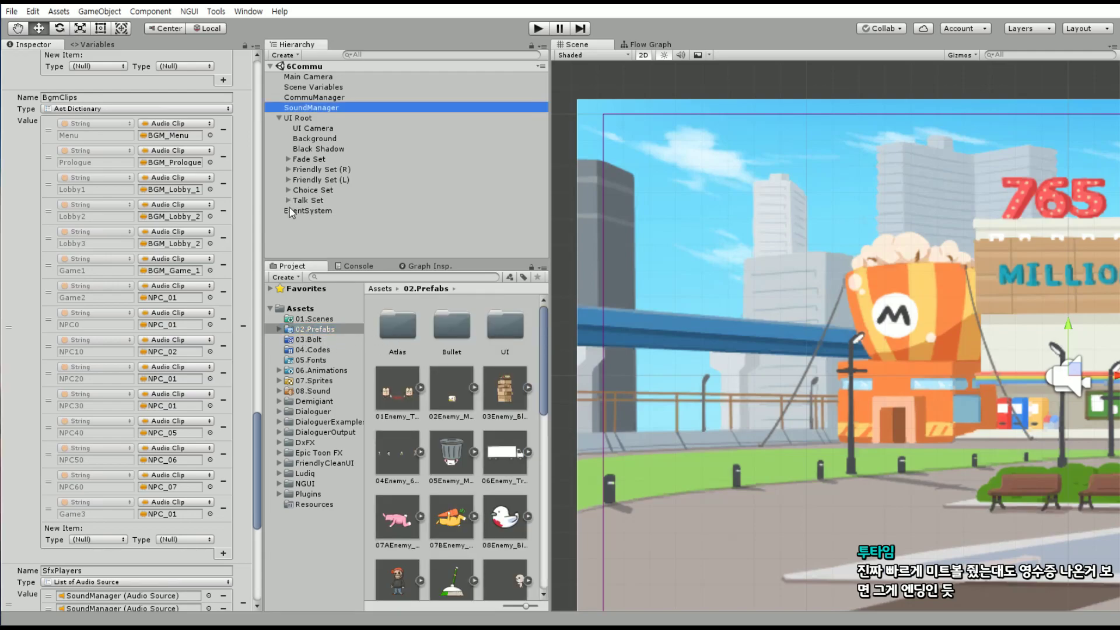
left_click(324, 98)
left_click(646, 42)
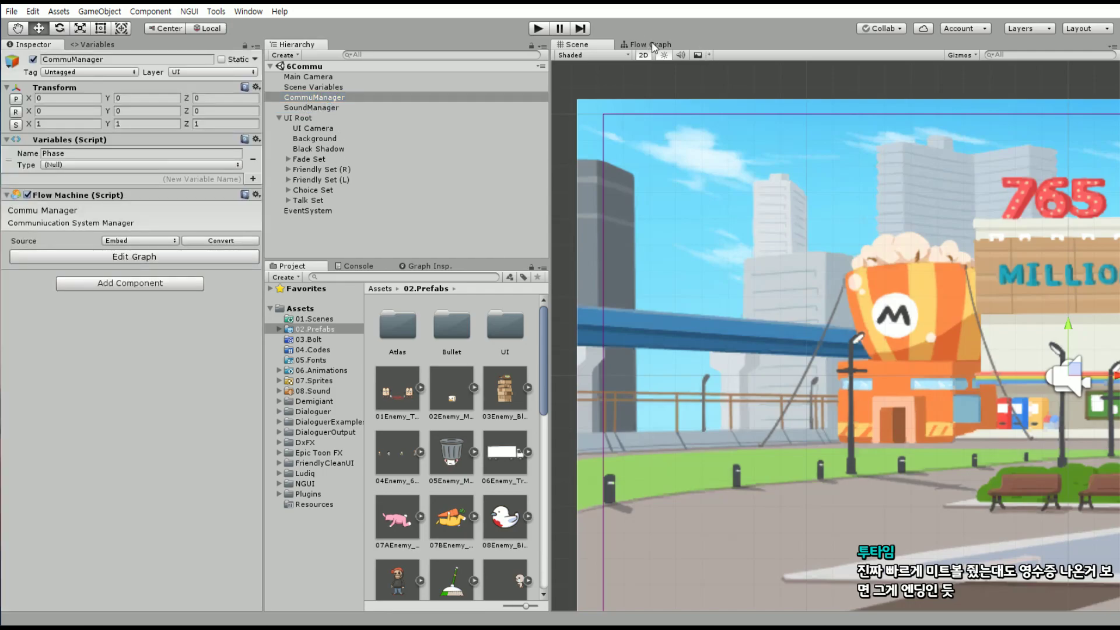
scroll(621, 238, "down", 3)
scroll(808, 230, "down", 3)
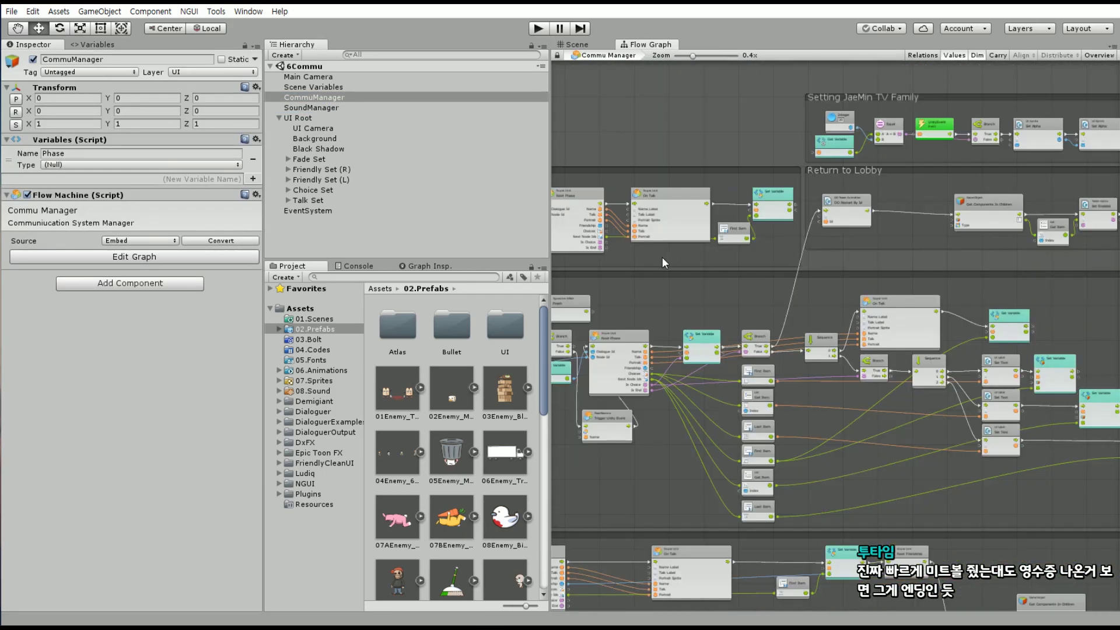
scroll(654, 256, "up", 6)
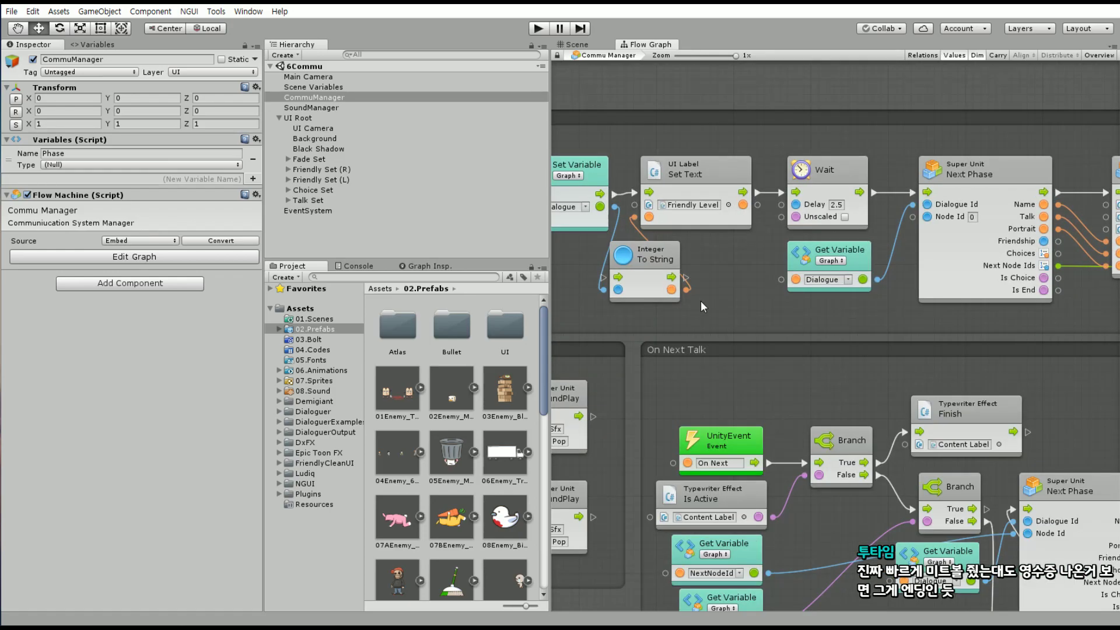
mouse_move(701, 300)
middle_mouse_down()
mouse_move(918, 380)
mouse_move(710, 363)
middle_mouse_up()
middle_click_drag(835, 350, 656, 345)
middle_click_drag(793, 350, 604, 349)
middle_click_drag(708, 362, 924, 330)
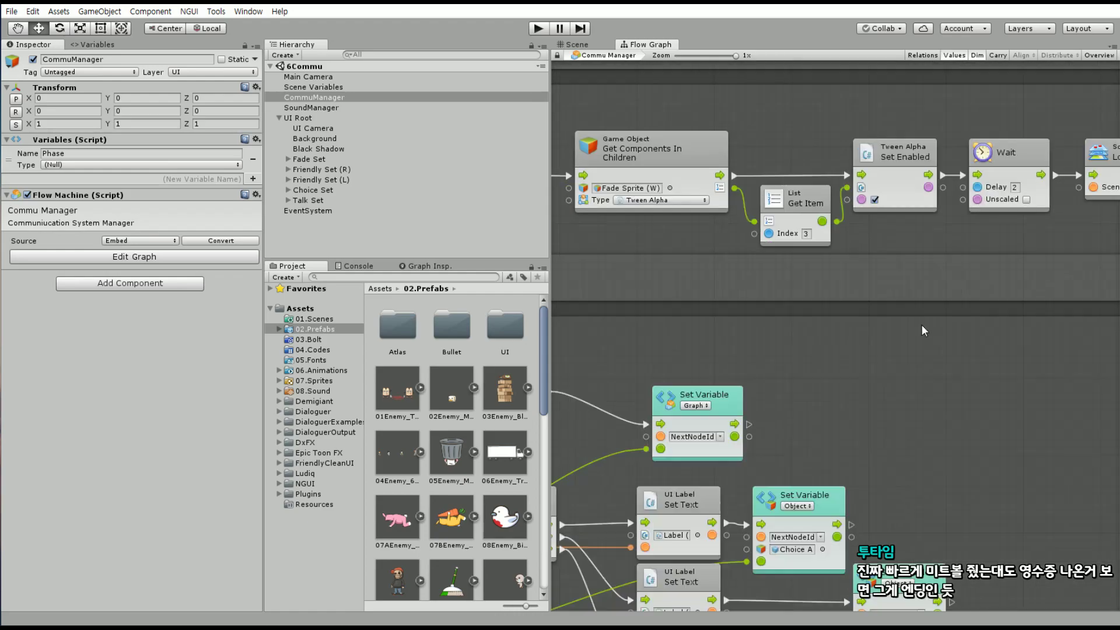
mouse_move(945, 263)
middle_mouse_down()
mouse_move(721, 265)
mouse_move(652, 281)
middle_mouse_up()
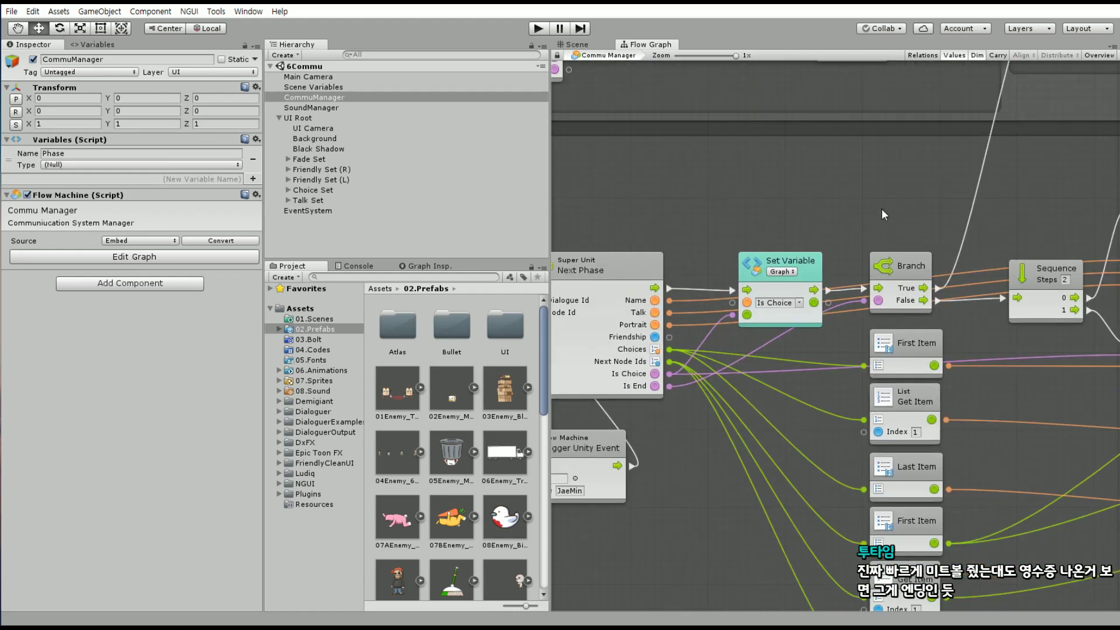
middle_click_drag(991, 196, 554, 199)
mouse_move(851, 246)
middle_mouse_down()
mouse_move(916, 246)
mouse_move(702, 205)
mouse_move(905, 264)
middle_mouse_up()
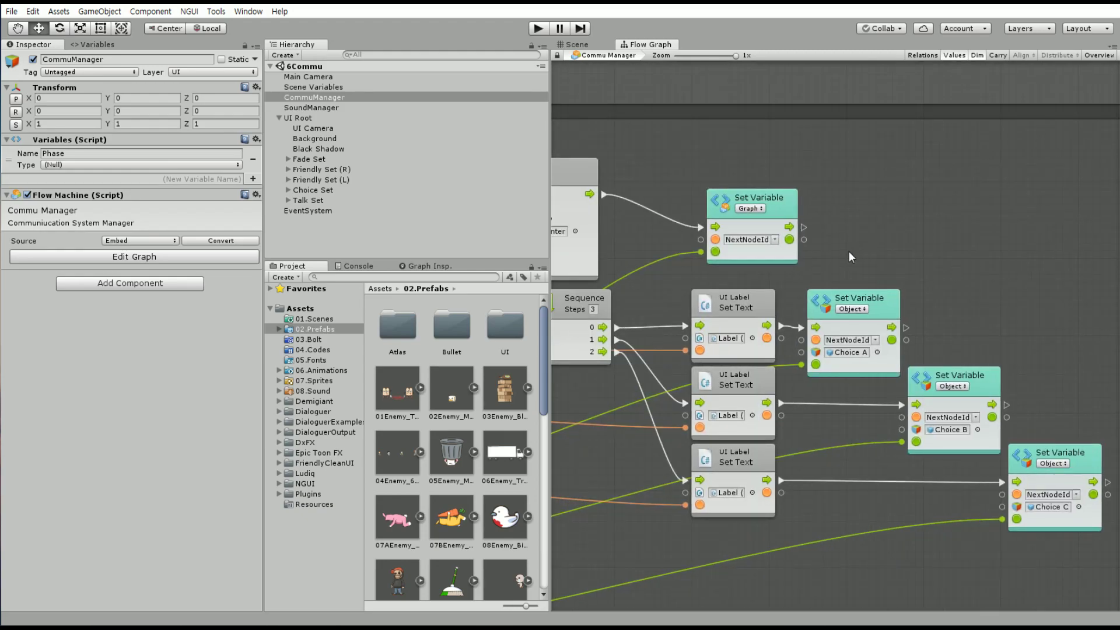
middle_click_drag(748, 243, 905, 228)
mouse_move(636, 303)
middle_mouse_down()
mouse_move(839, 292)
mouse_move(670, 315)
middle_mouse_up()
middle_click_drag(852, 290, 667, 295)
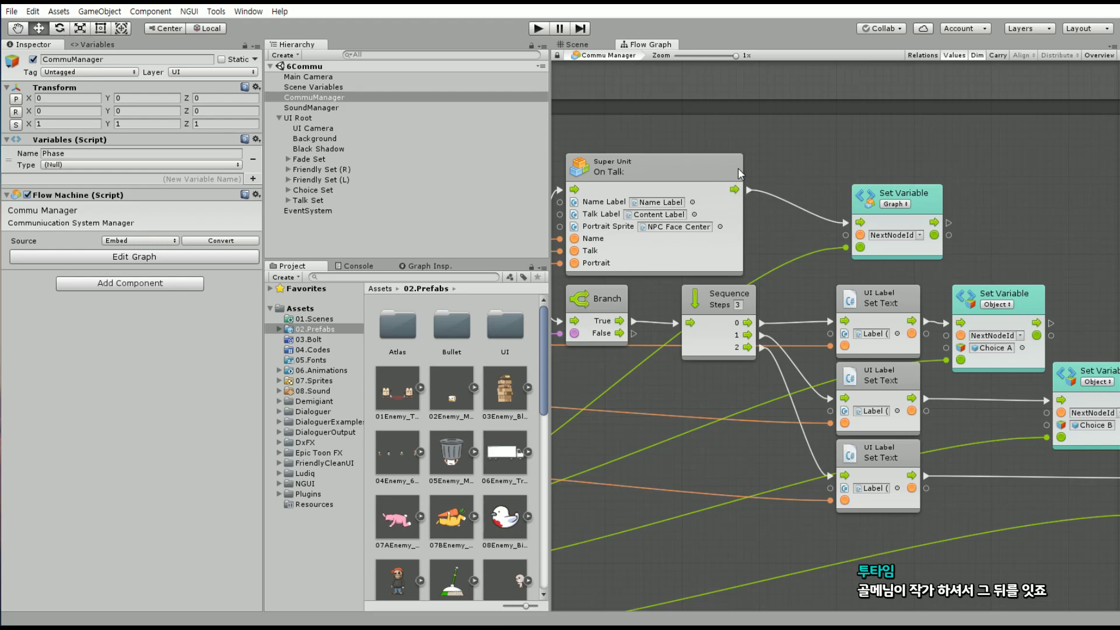
left_click_drag(740, 173, 754, 173)
middle_click_drag(852, 172, 617, 185)
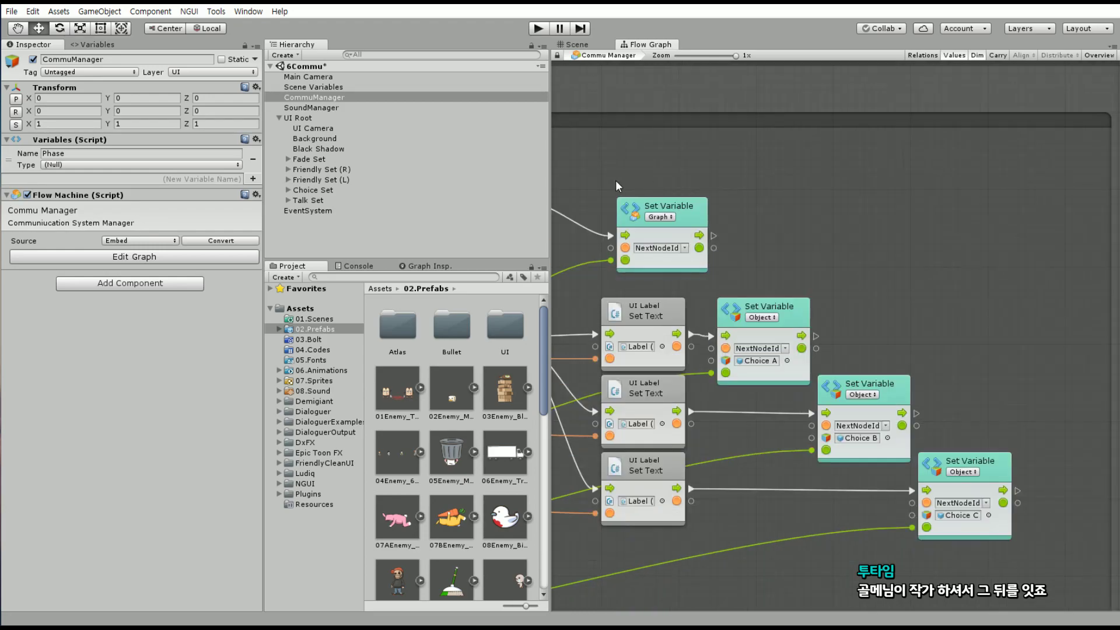
middle_click_drag(888, 218, 773, 219)
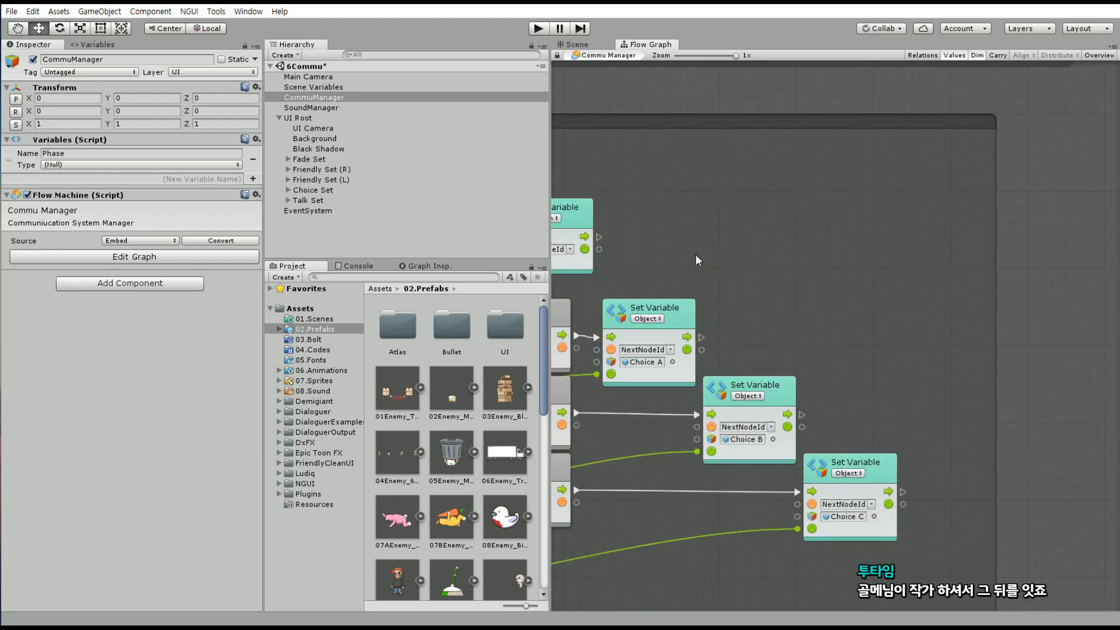
scroll(720, 278, "down", 5)
scroll(720, 341, "up", 4)
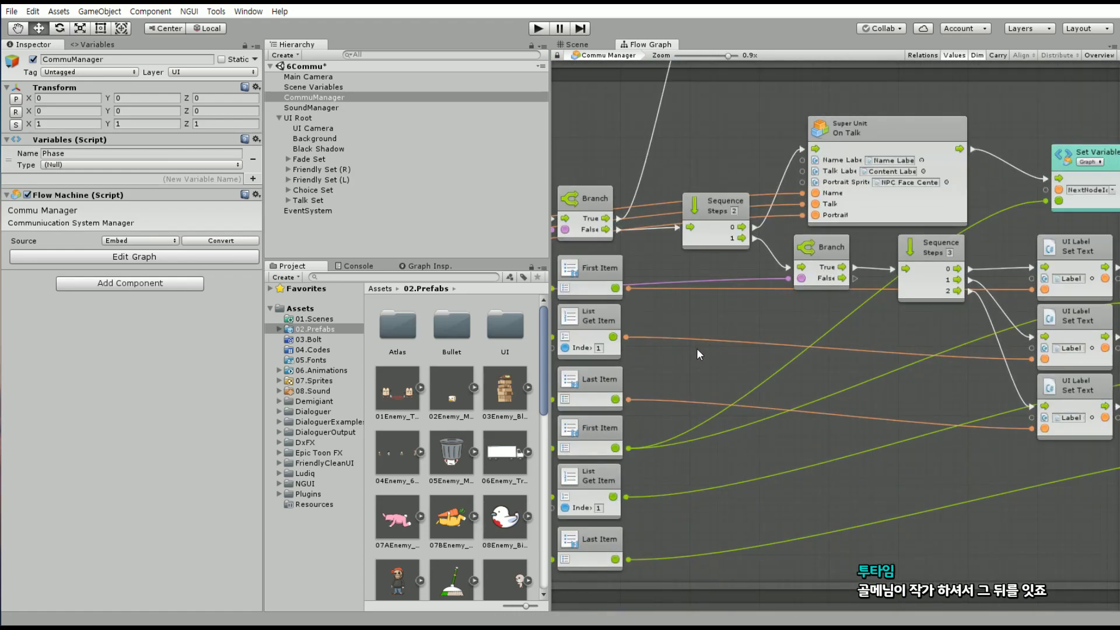
middle_click_drag(697, 348, 856, 310)
middle_click_drag(642, 304, 840, 310)
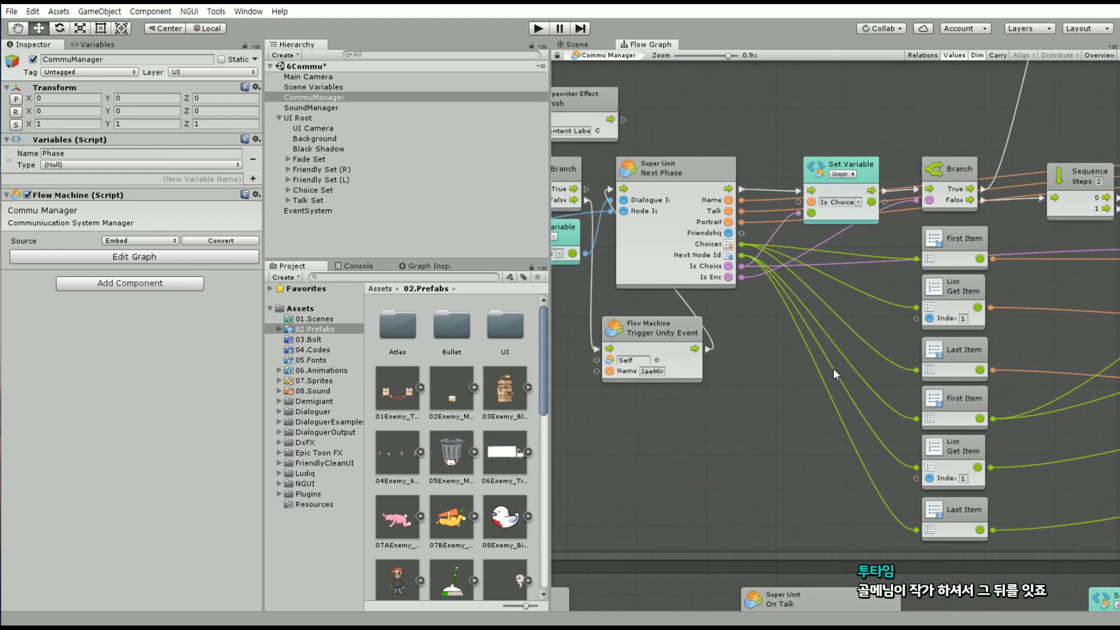
mouse_move(833, 368)
middle_mouse_down()
mouse_move(779, 369)
mouse_move(786, 222)
middle_mouse_up()
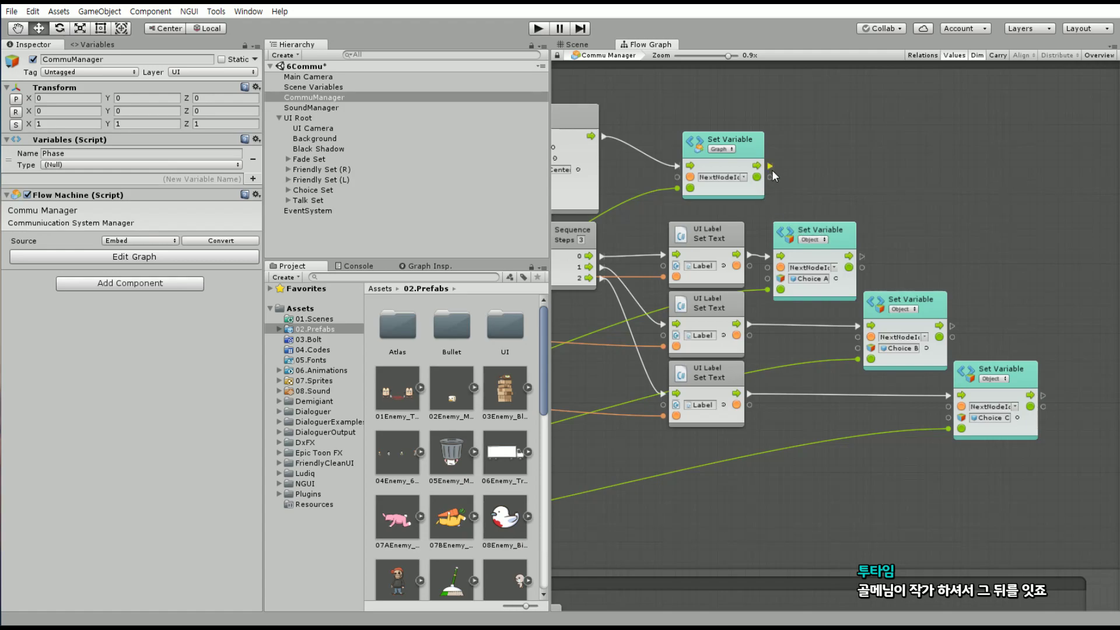
middle_click_drag(906, 194, 709, 222)
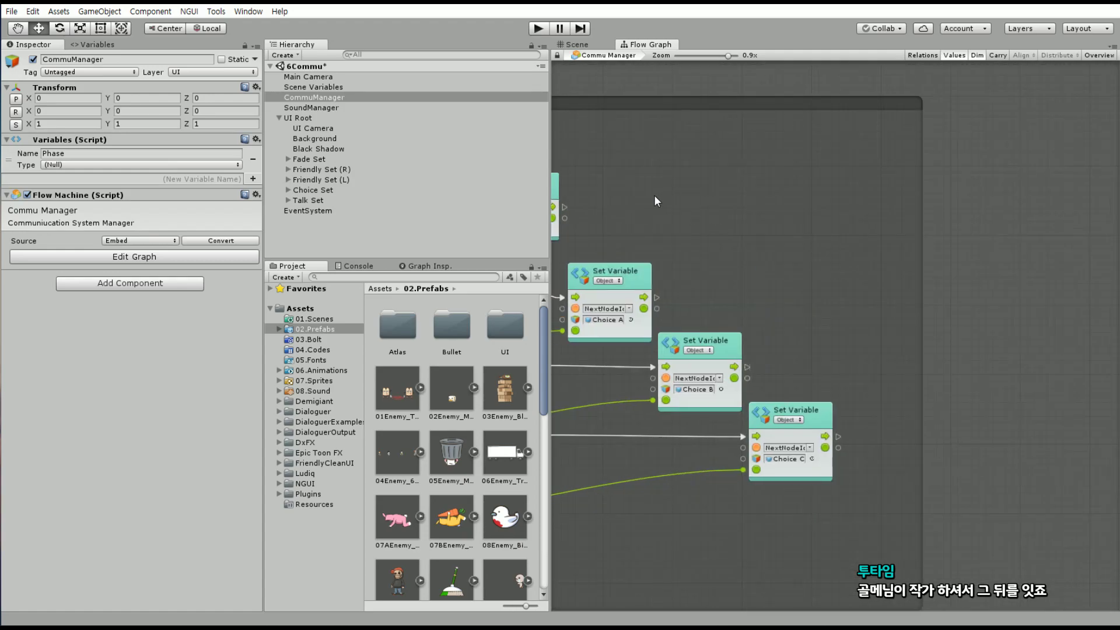
Drag the SoundPlay macro from Assets/03.Bolt into the Commu Manager flow graph
right_click(707, 186)
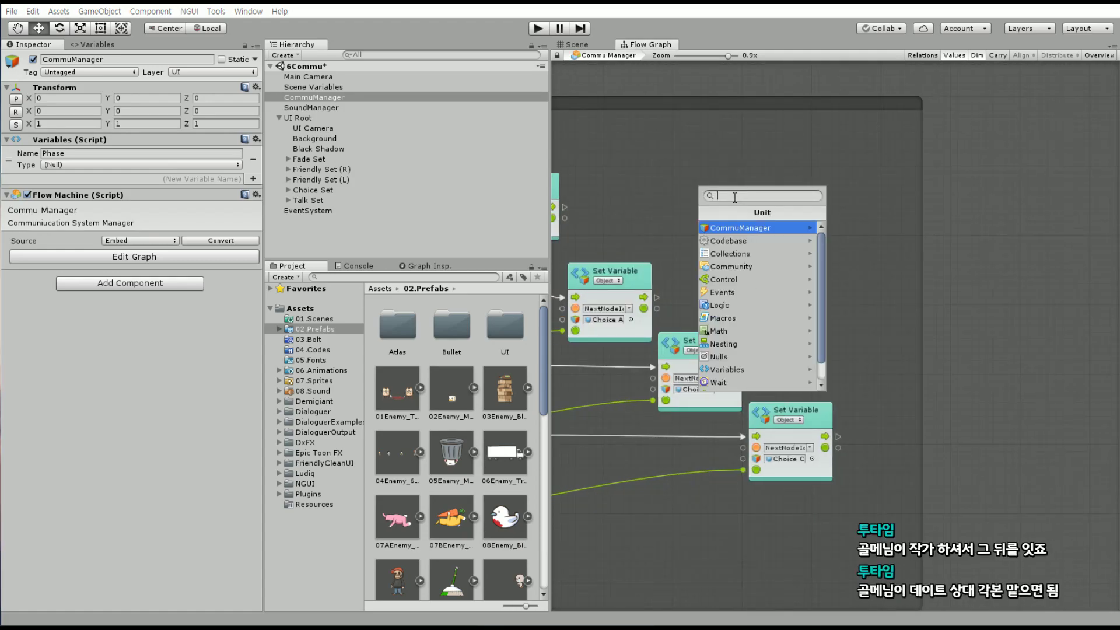
left_click(334, 341)
left_click(309, 339)
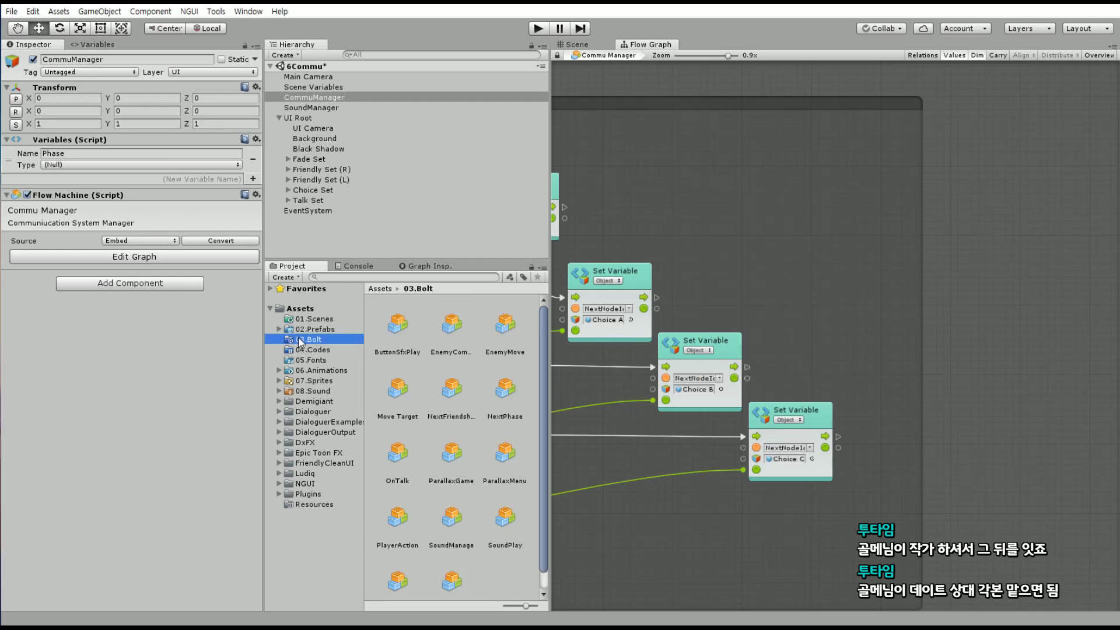
scroll(454, 452, "down", 1)
left_click_drag(505, 497, 734, 186)
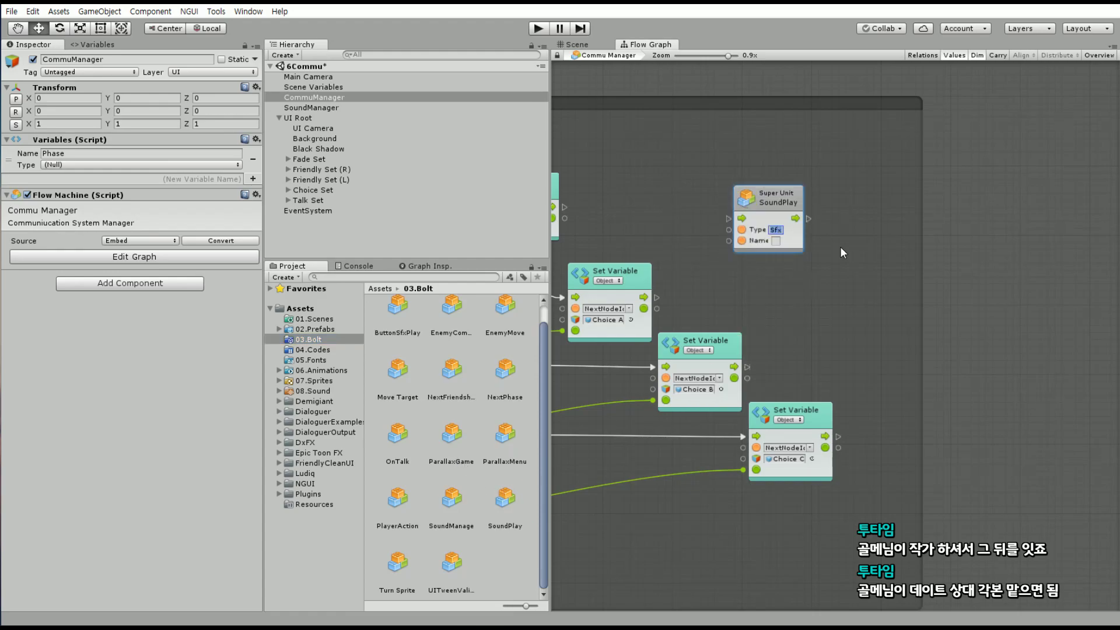
Set the SoundPlay unit's Type to Bgm and move it up and right
type("ng")
key("BackSpace")
key("BackSpace")
type("bgm")
scroll(782, 200, "up", 1)
left_click(778, 233)
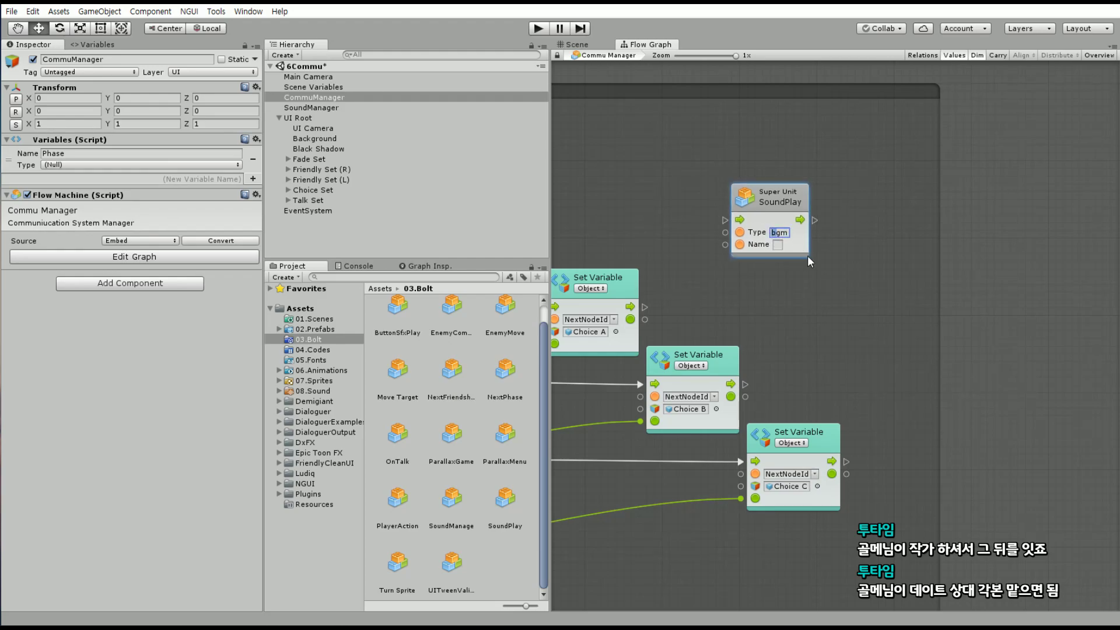
type("Bgm")
left_click(820, 305)
left_click_drag(761, 192, 893, 146)
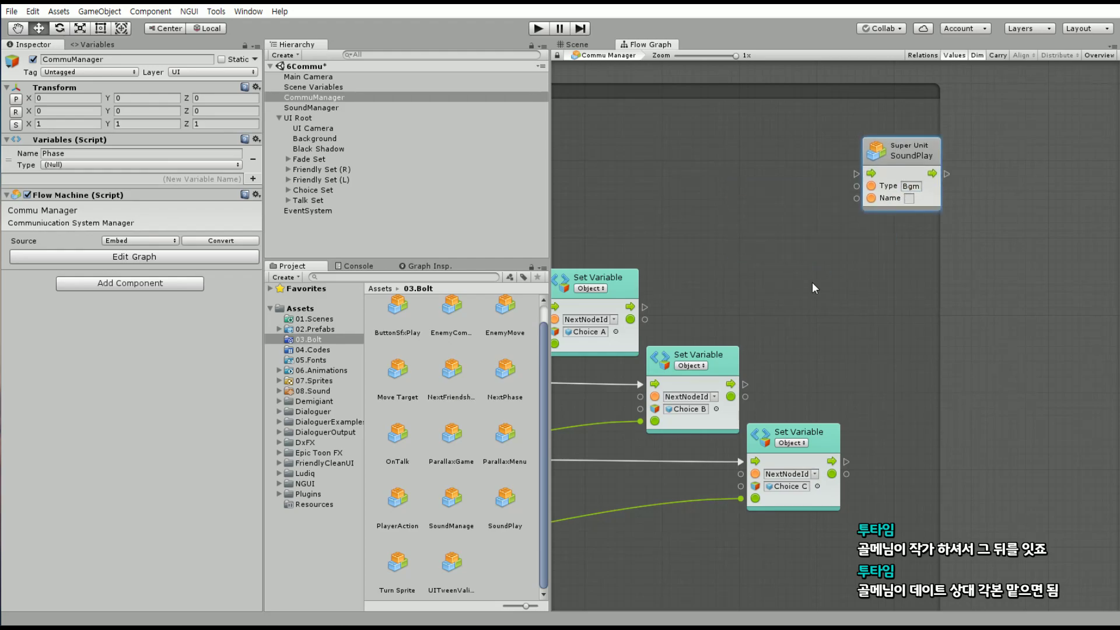
right_click(655, 176)
Add a Switch On String unit from the Control category to the flow graph
left_click(680, 183)
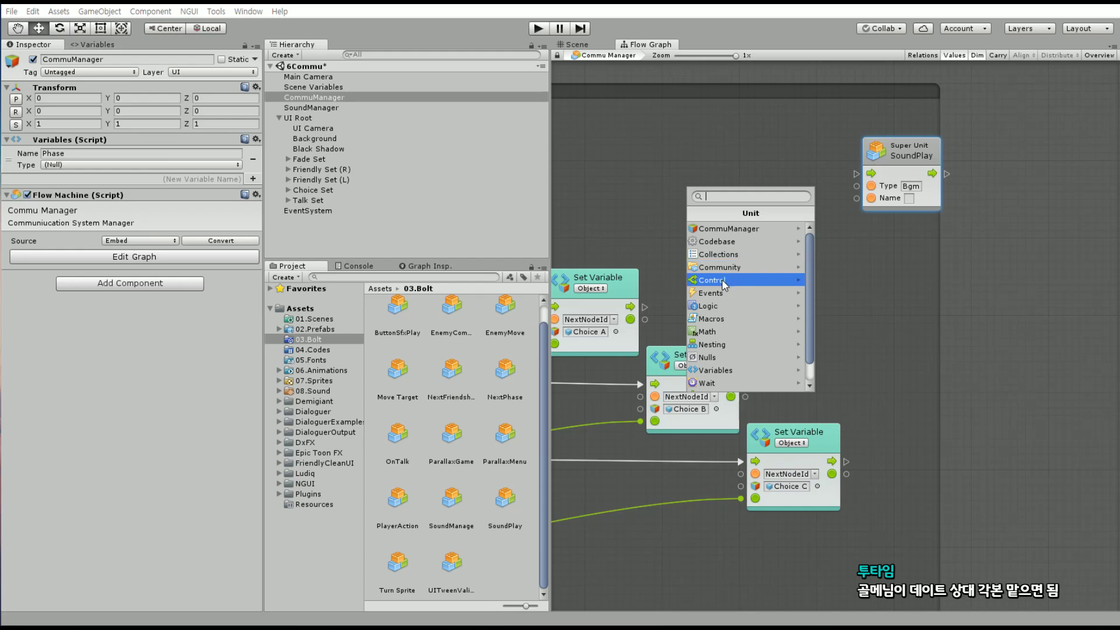
left_click(723, 279)
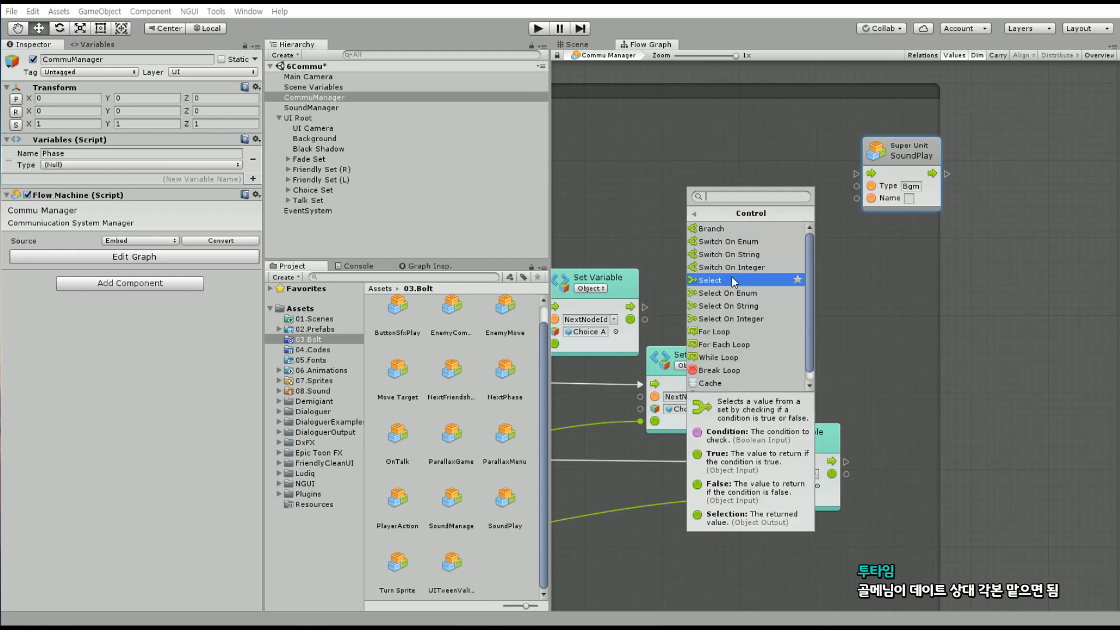
left_click(759, 254)
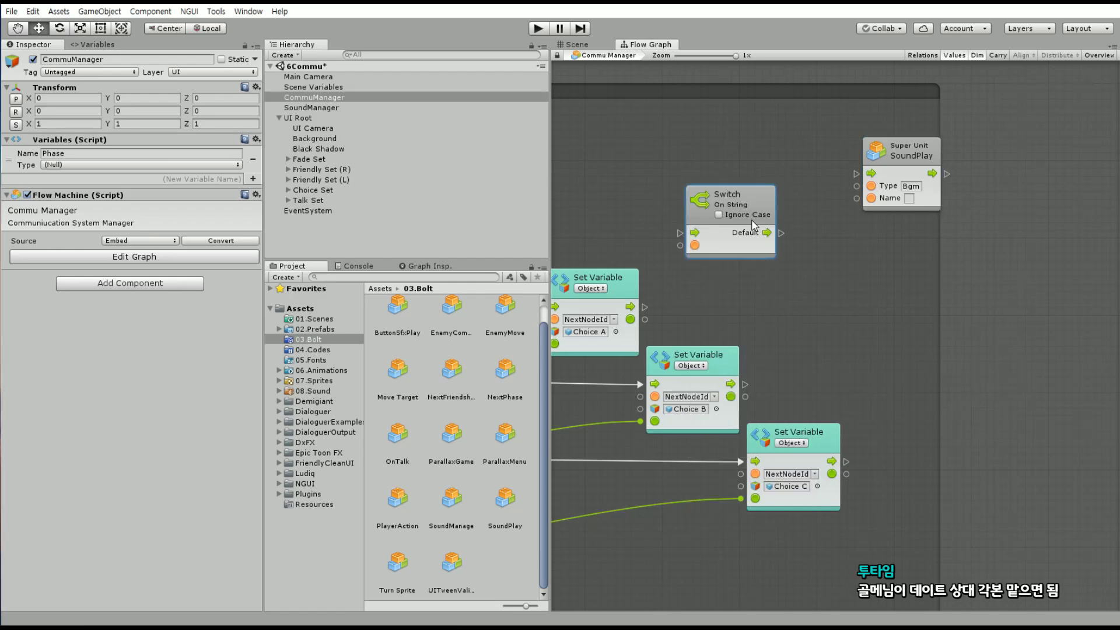
Give the Switch On String unit six empty string options in the Graph Inspector
left_click(420, 266)
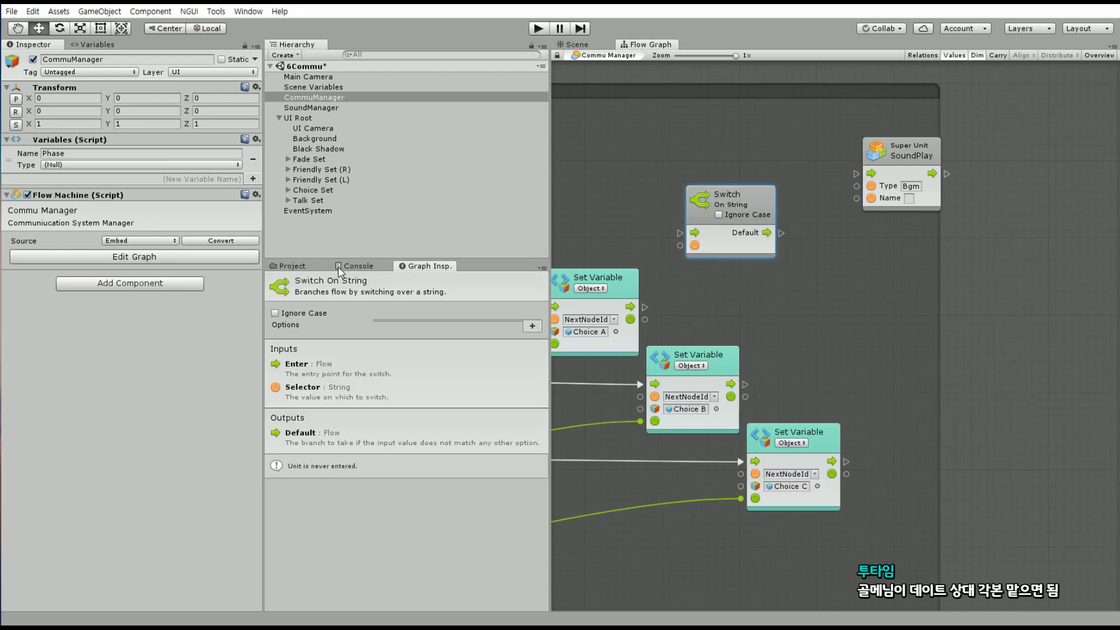
left_click(536, 326)
left_click(534, 339)
left_click(531, 352)
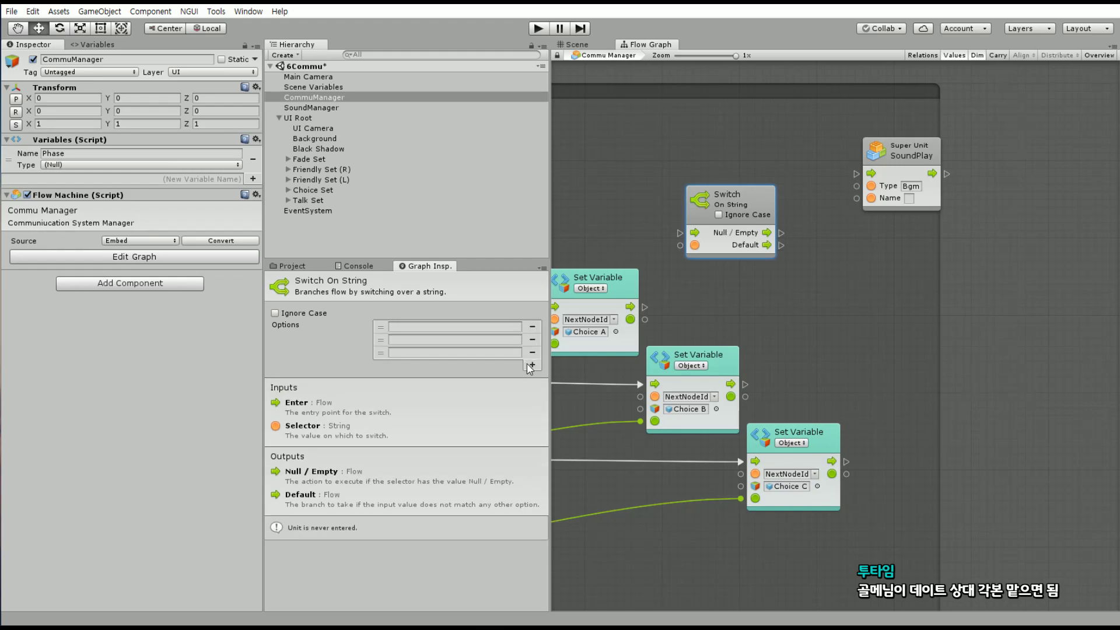
left_click(528, 365)
left_click(530, 378)
left_click(531, 390)
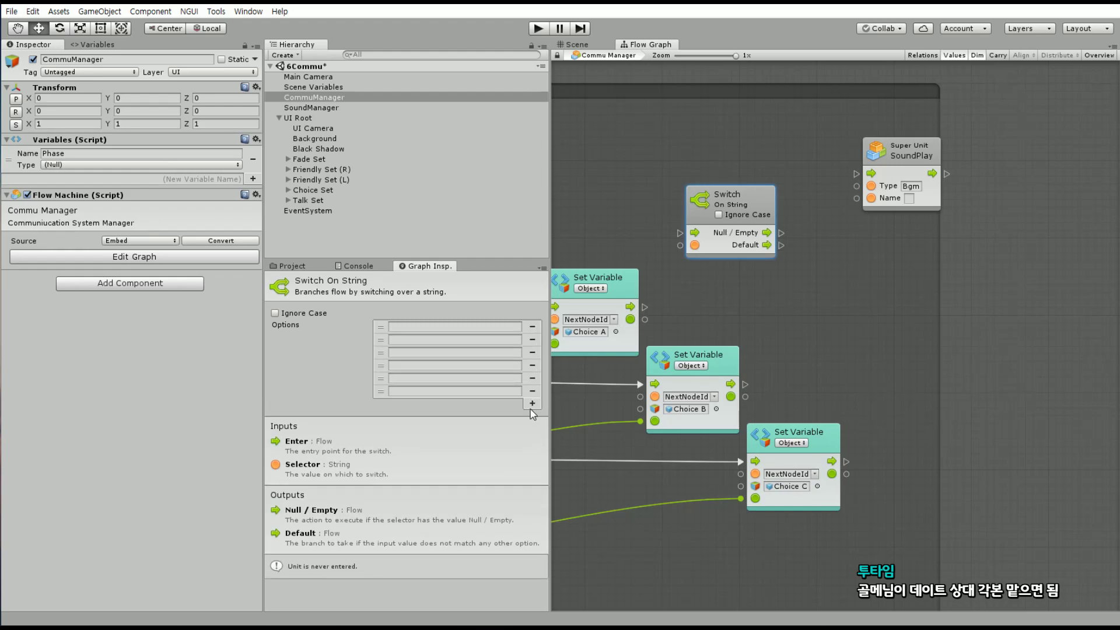
left_click(438, 327)
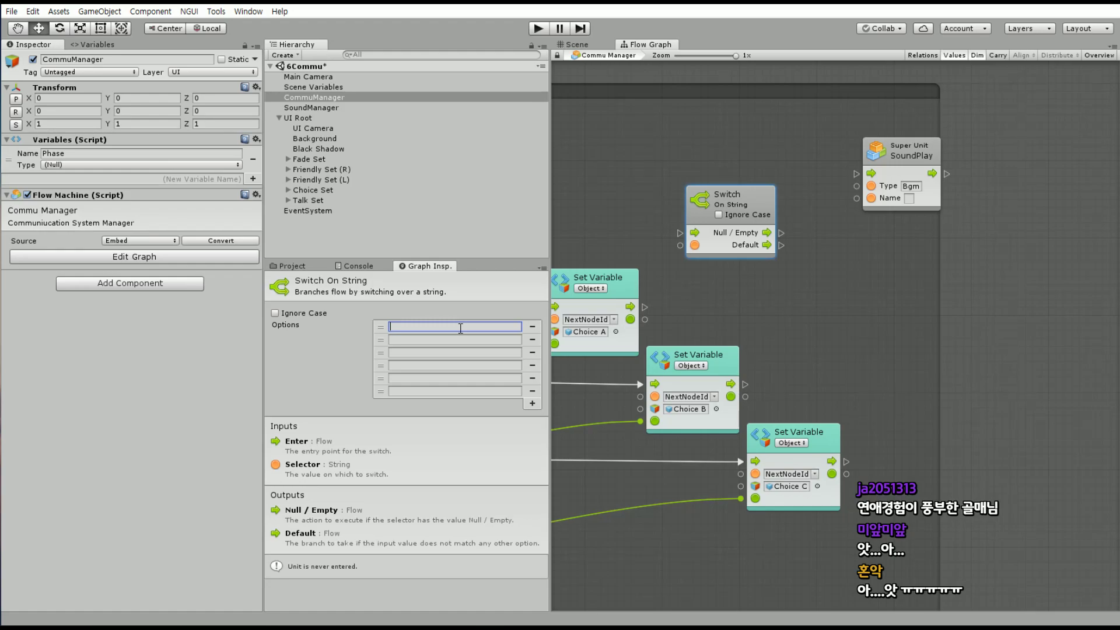
Nudge the Switch unit up and browse the Window Sound group's Get Variable nodes
left_click_drag(749, 199, 740, 182)
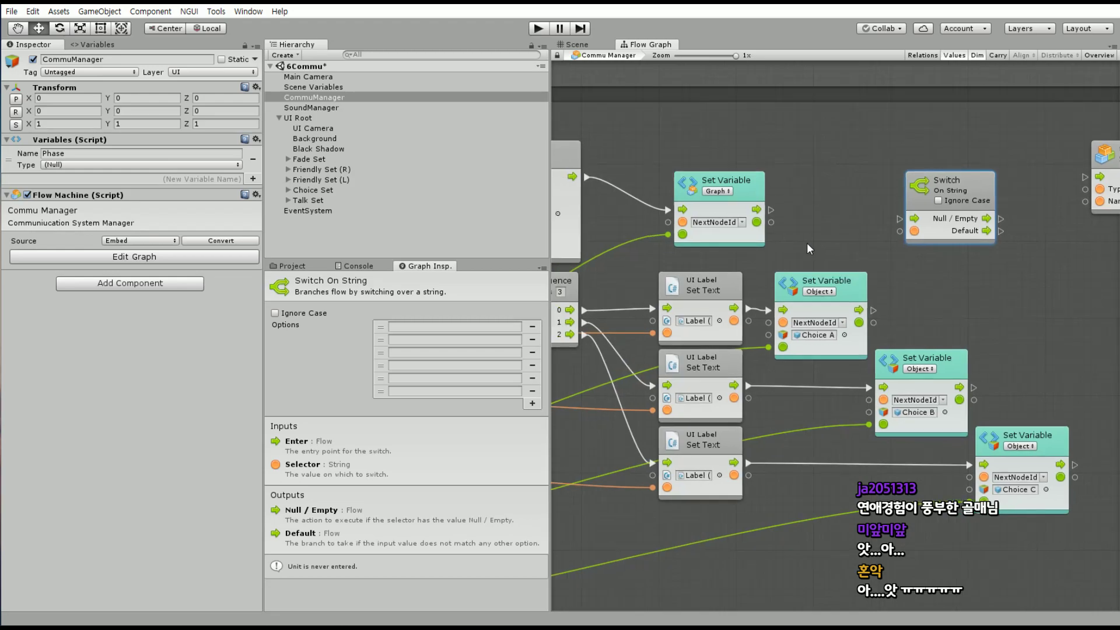
scroll(762, 241, "down", 4)
scroll(672, 321, "up", 1)
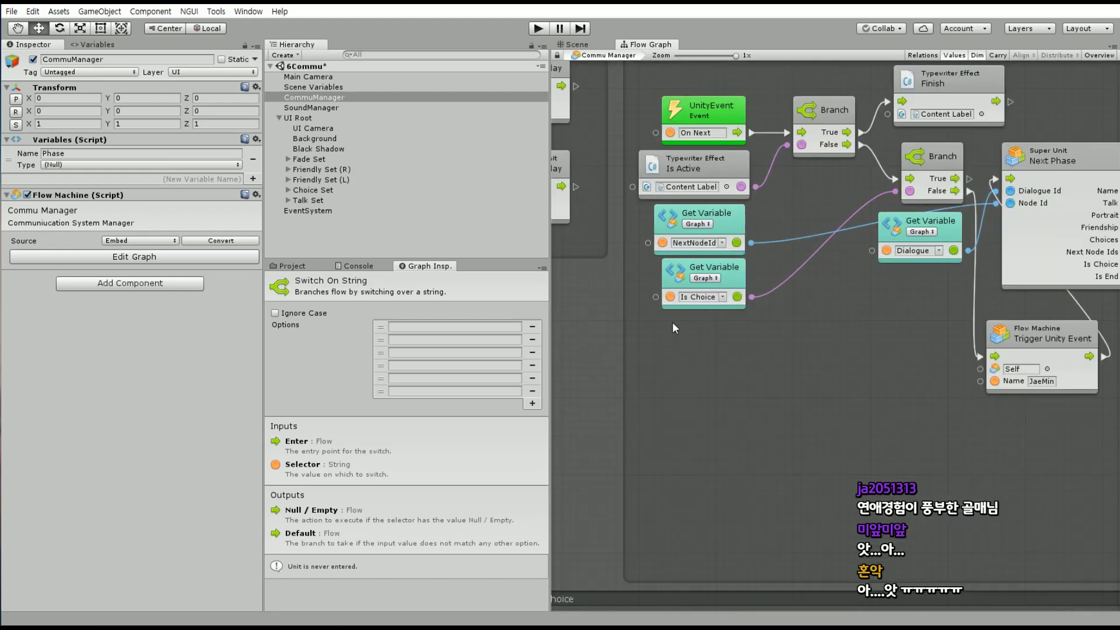
mouse_move(672, 321)
middle_mouse_down()
mouse_move(884, 317)
mouse_move(701, 355)
middle_mouse_up()
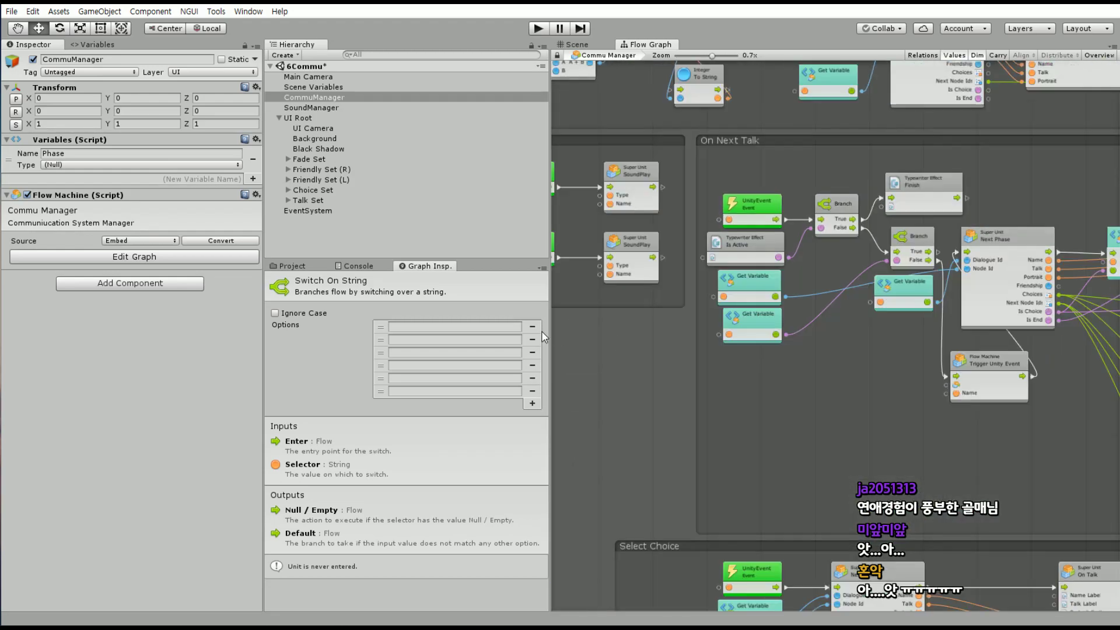
scroll(701, 355, "up", 3)
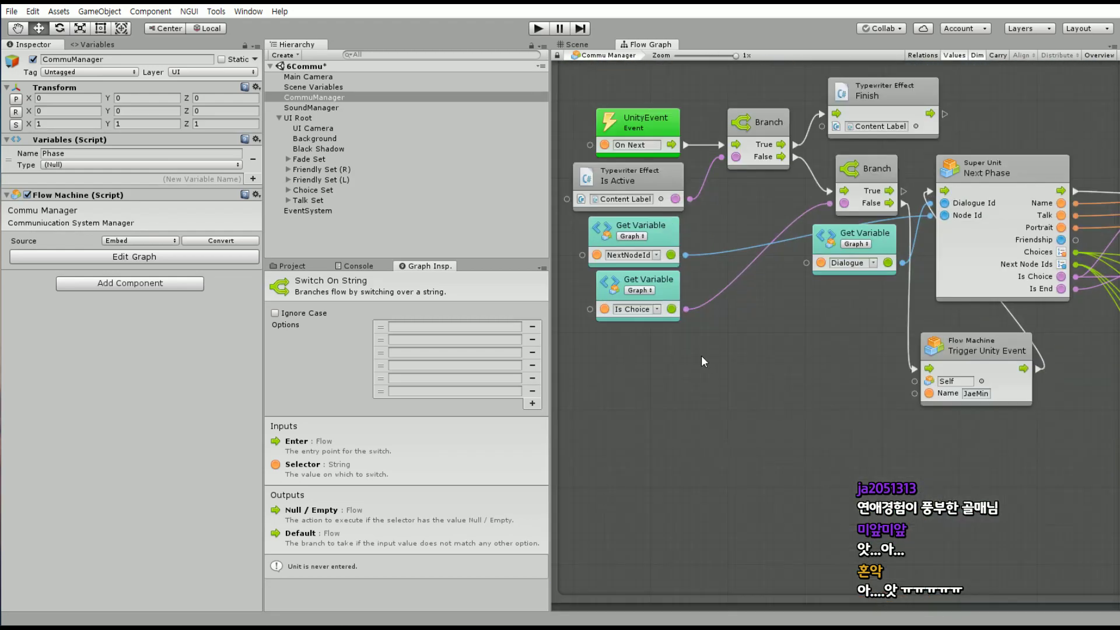
left_click(677, 237)
left_click_drag(673, 284, 671, 285)
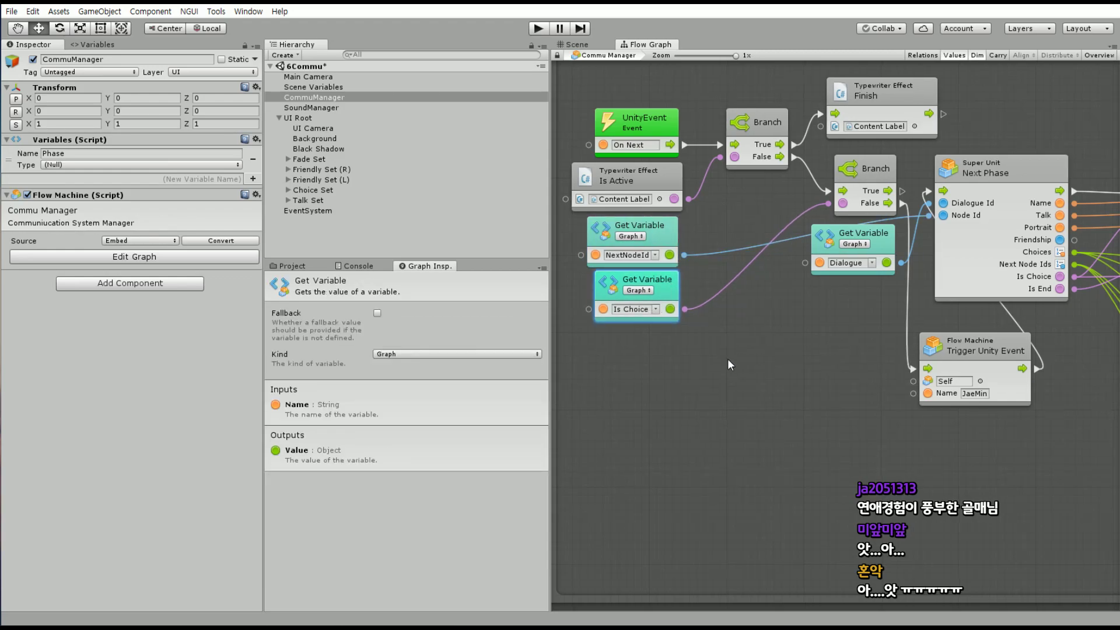
middle_click_drag(727, 359, 655, 344)
left_click(724, 261)
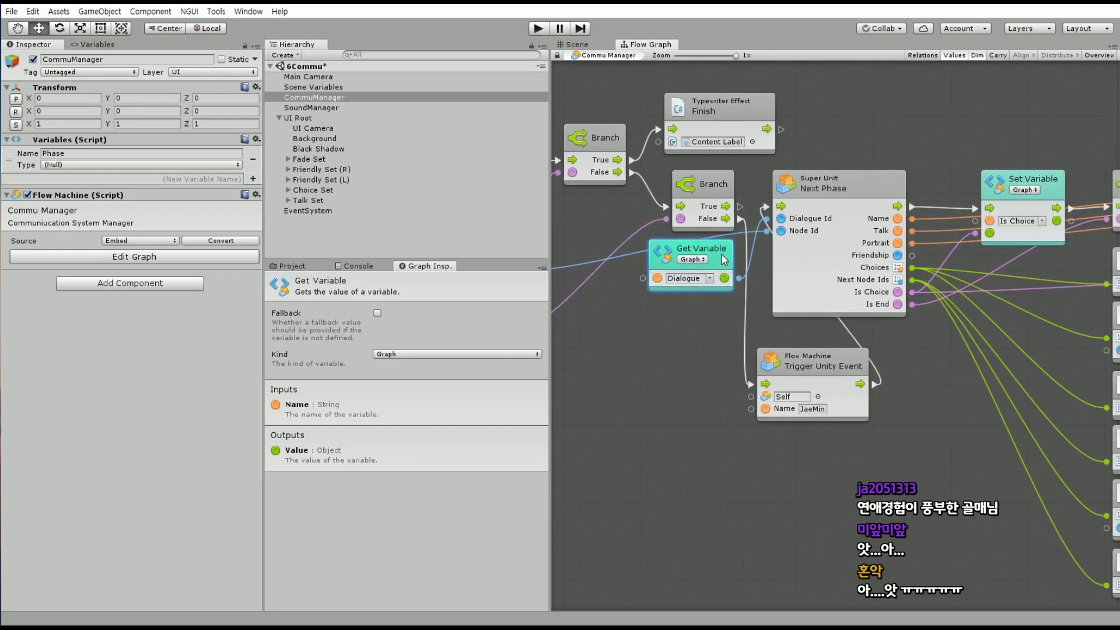
Scroll across to the Setting JaeMin TV Family group and grab the MeetNpcId Get Variable node
scroll(696, 334, "right", 2)
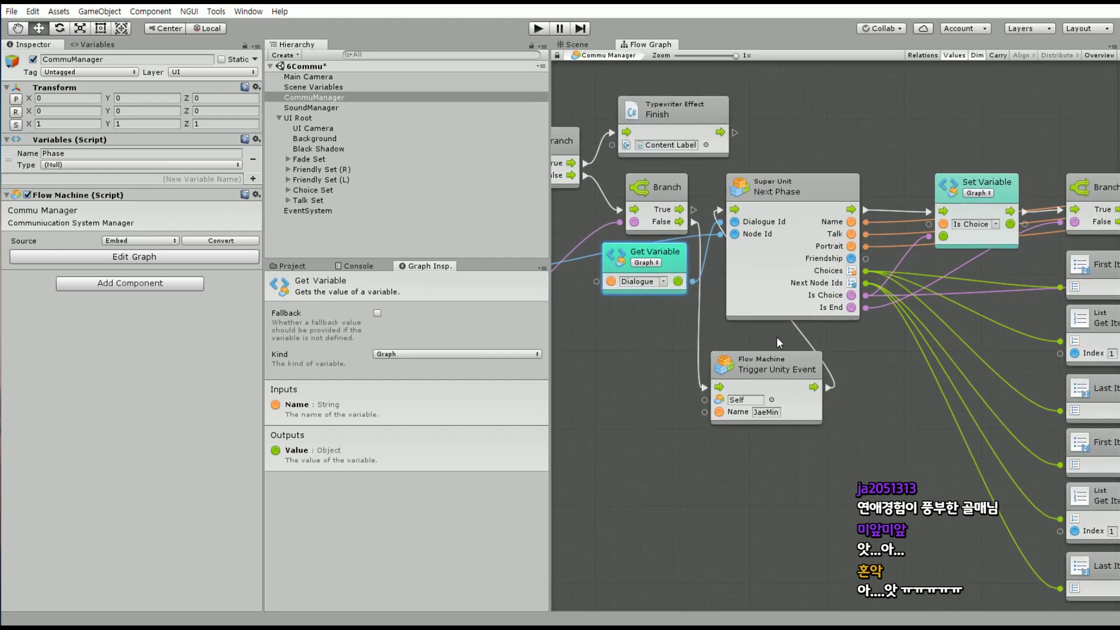
scroll(783, 282, "left", 10)
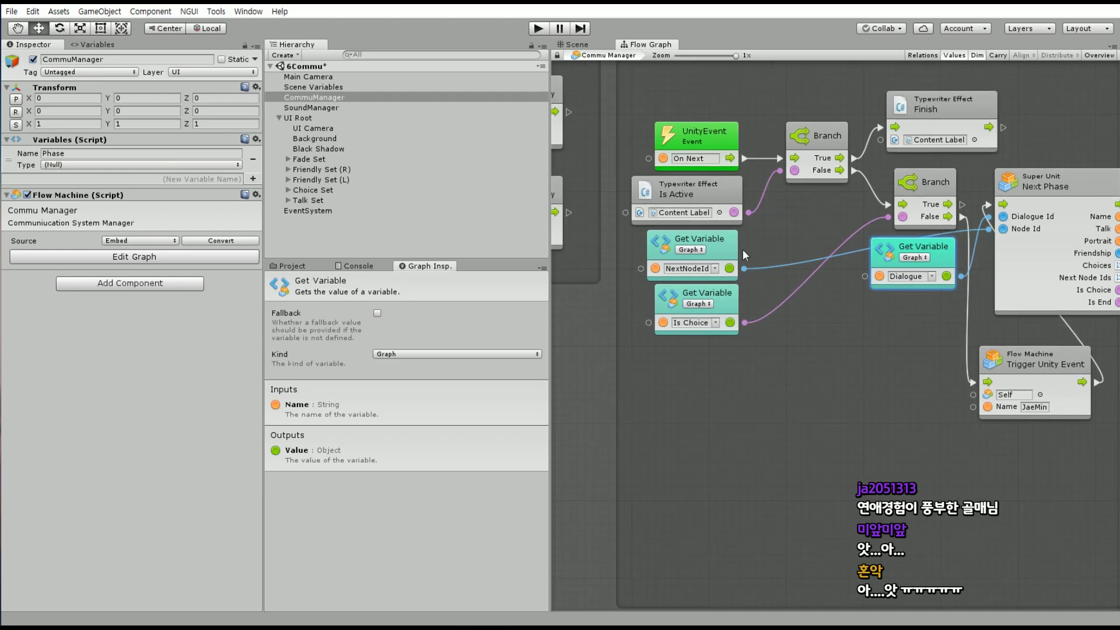
scroll(723, 304, "right", 1)
scroll(940, 344, "right", 5)
scroll(619, 288, "right", 10)
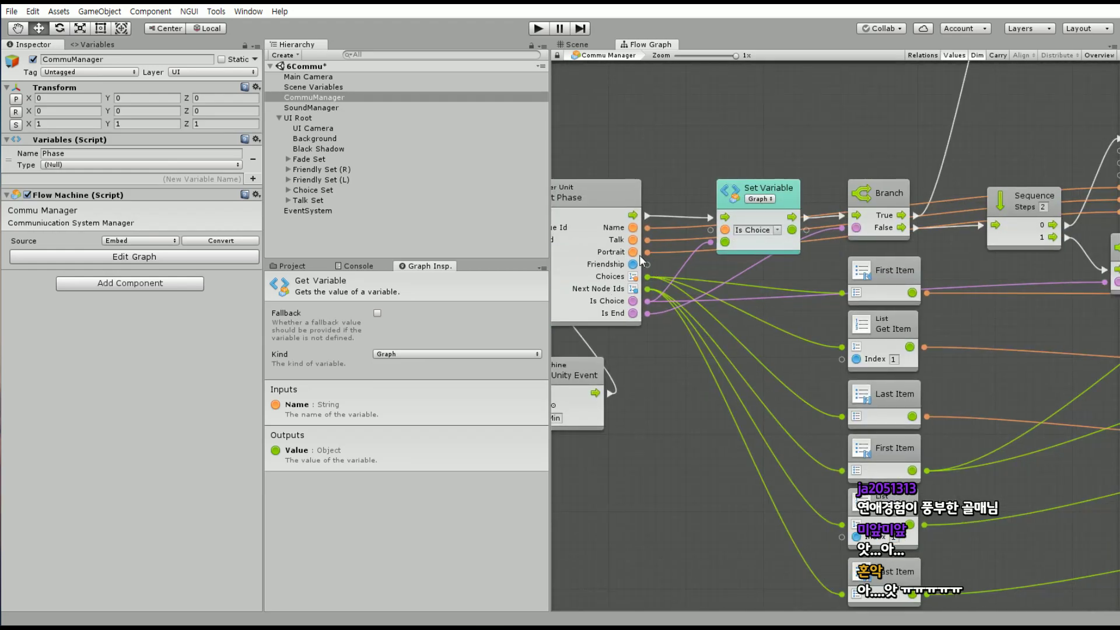
scroll(647, 230, "down", 5, "ctrl")
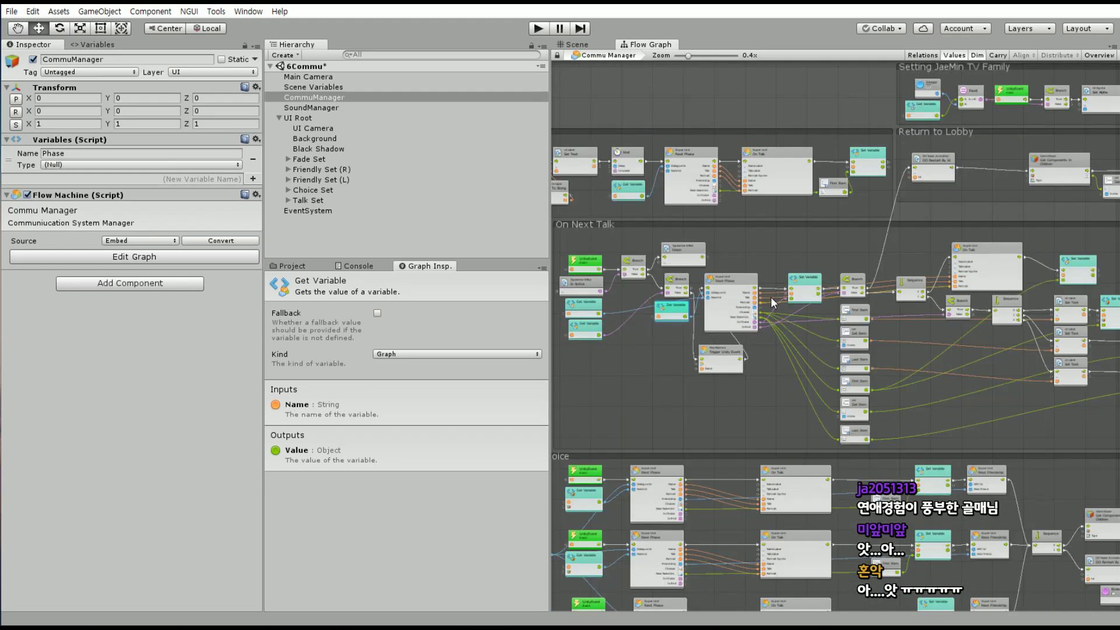
scroll(772, 296, "up", 5, "ctrl")
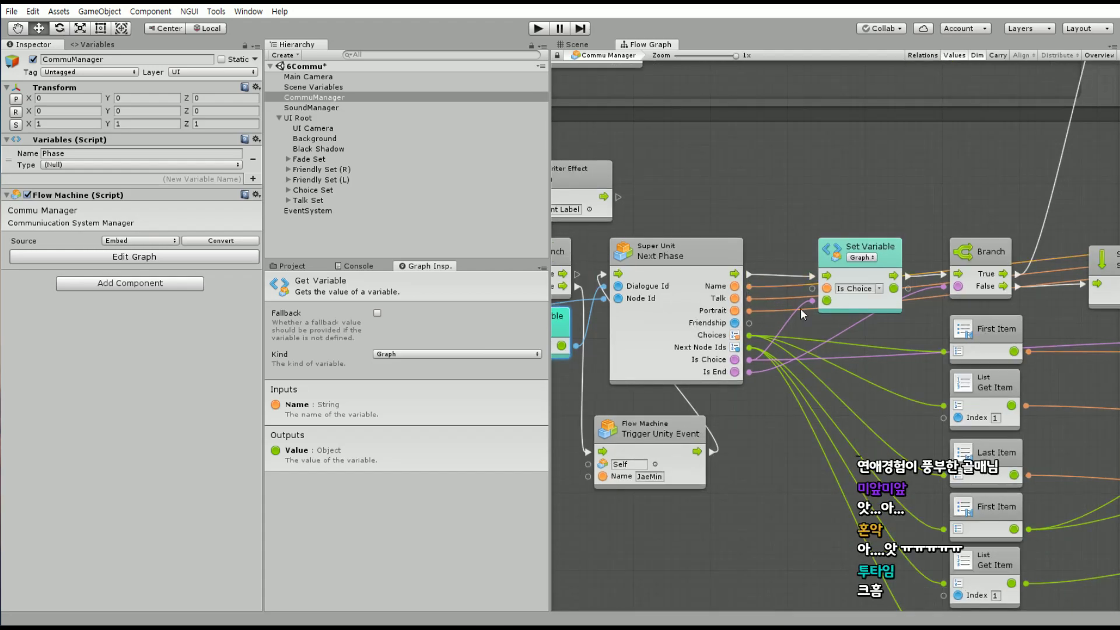
scroll(800, 308, "right", 10)
scroll(799, 292, "right", 5)
scroll(798, 274, "right", 3)
scroll(795, 251, "right", 5)
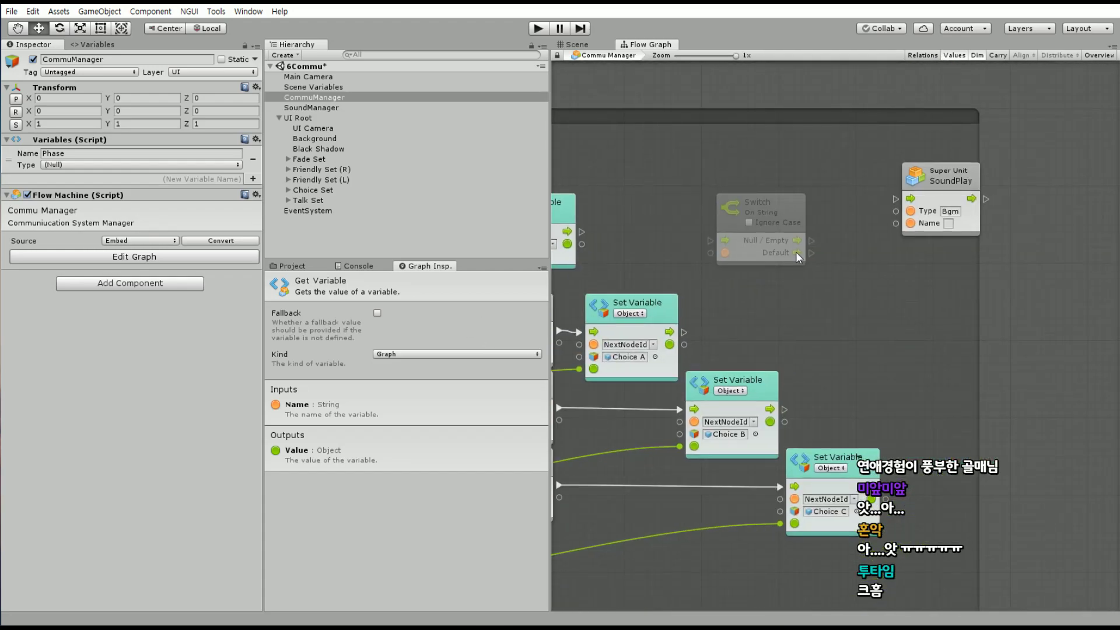
left_click(789, 204)
left_click(786, 296)
scroll(681, 218, "down", 3, "ctrl")
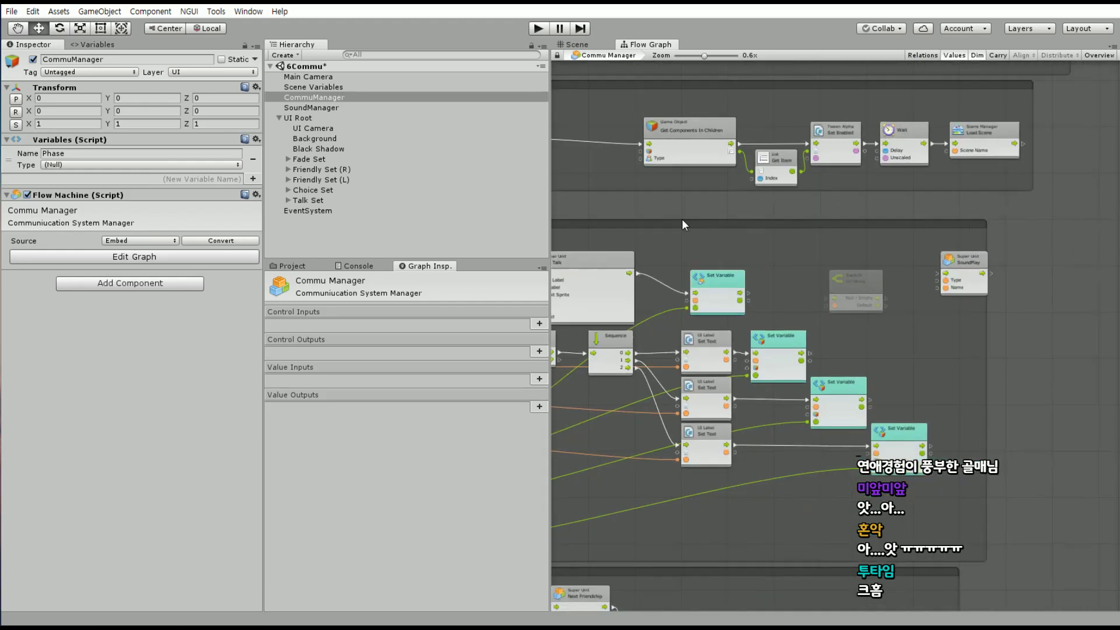
scroll(685, 224, "down", 2, "ctrl")
scroll(840, 254, "up", 3, "ctrl")
scroll(702, 254, "up", 5)
scroll(595, 271, "up", 5)
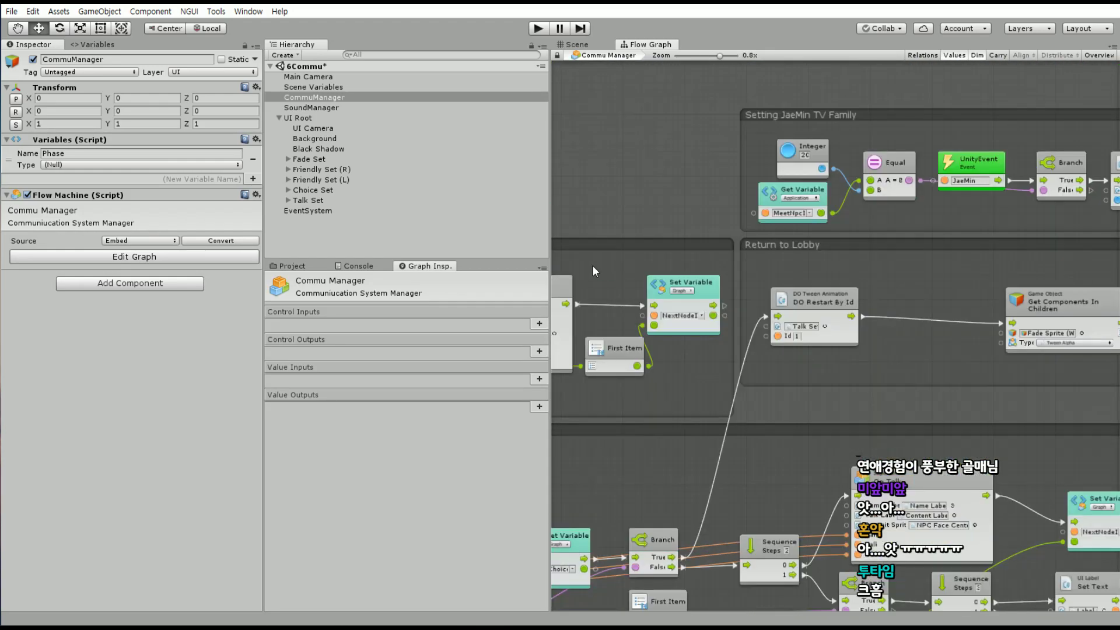
scroll(595, 271, "up", 2, "ctrl")
scroll(680, 224, "down", 3)
mouse_move(677, 210)
left_mouse_down()
mouse_move(768, 294)
mouse_move(667, 241)
left_mouse_up()
Cut the MeetNpcId Get Variable node and paste it near the Switch and Set Variable nodes
key("ctrl+x")
scroll(793, 310, "down", 10)
key("ctrl+v")
key("f")
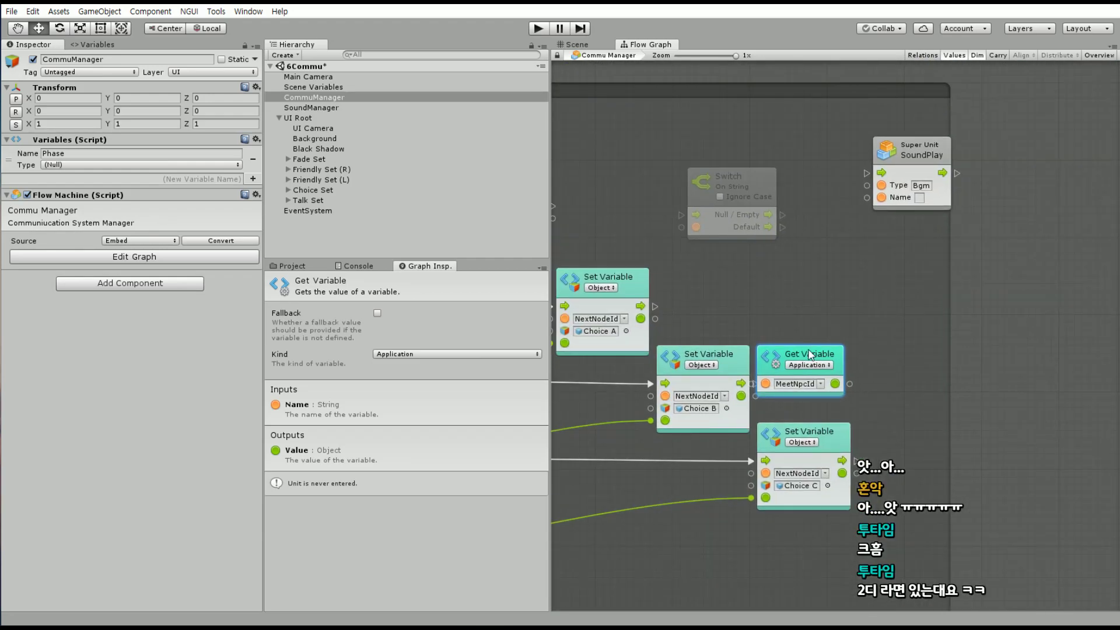
left_click_drag(828, 353, 790, 260)
Delete the unused Switch On String node
left_click(758, 178)
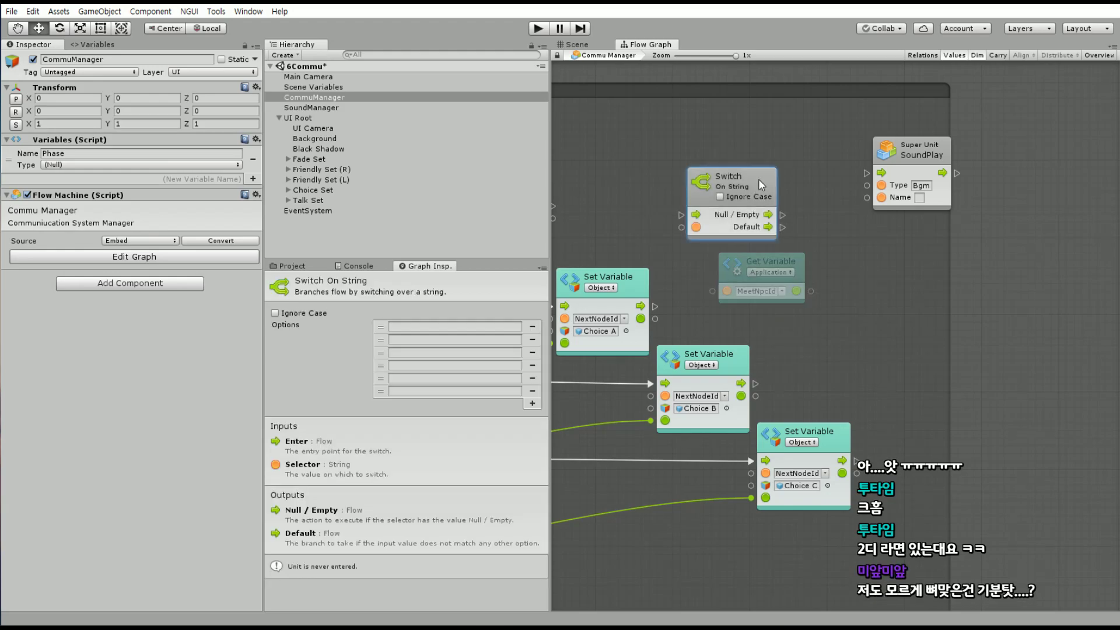
key("Delete")
key("ctrl+z")
left_click(763, 176)
key("Delete")
Position the MeetNpcId node above the Choice Set Variable nodes, shifting SoundPlay up-left
left_click(798, 263)
left_click_drag(798, 262, 761, 213)
left_click_drag(927, 155, 897, 138)
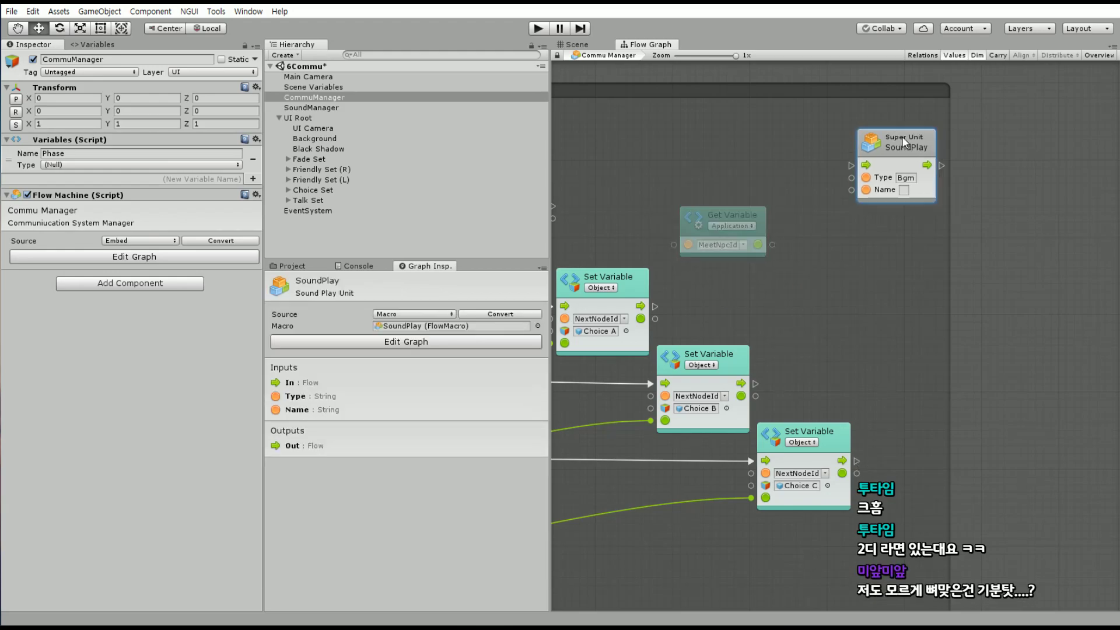
middle_click_drag(796, 228, 810, 258)
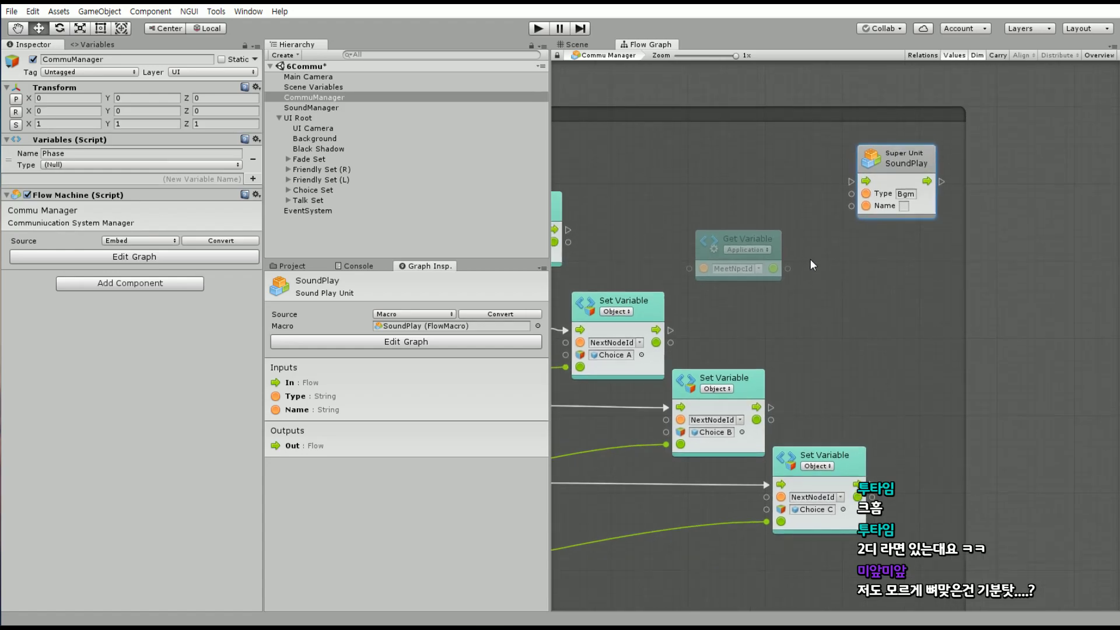
left_click(747, 250)
left_click(768, 233)
left_click_drag(767, 232, 751, 327)
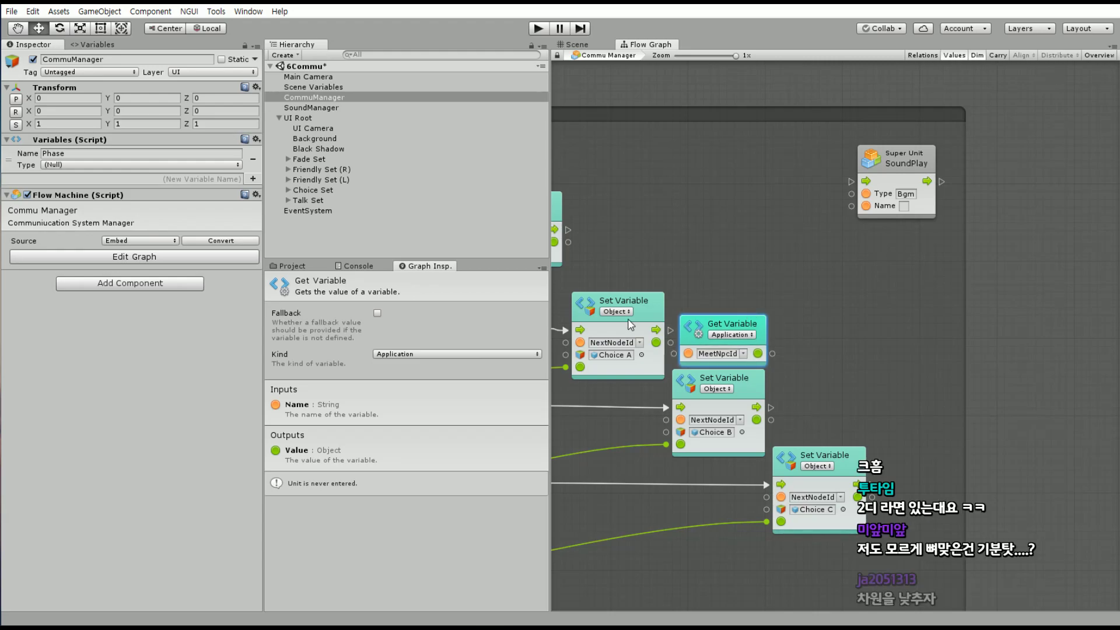
left_click_drag(725, 330, 717, 253)
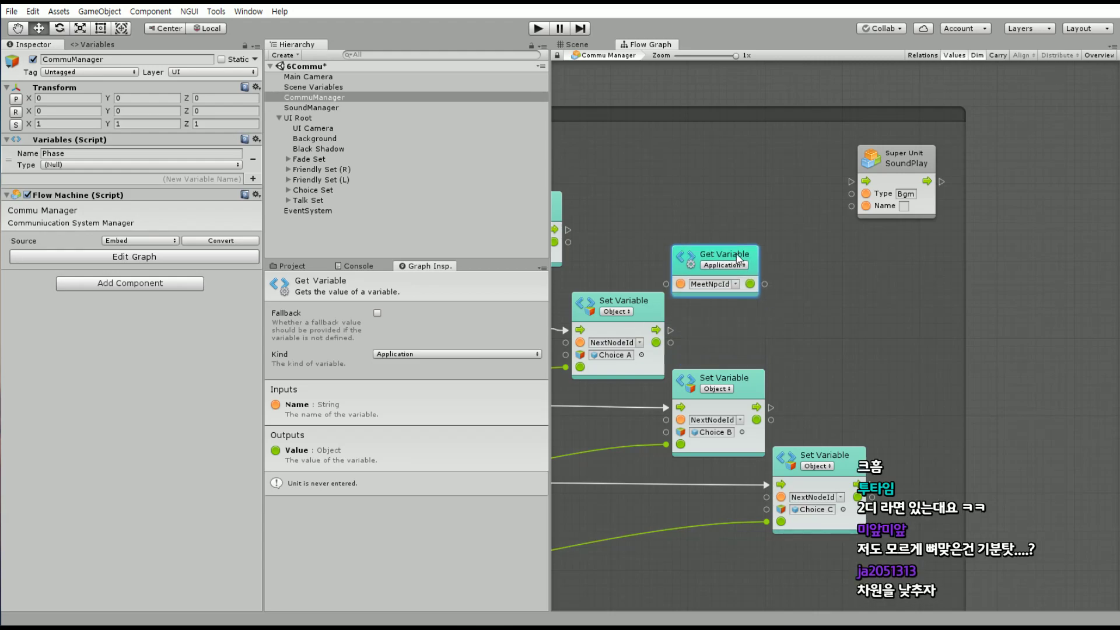
middle_click_drag(831, 290, 817, 331)
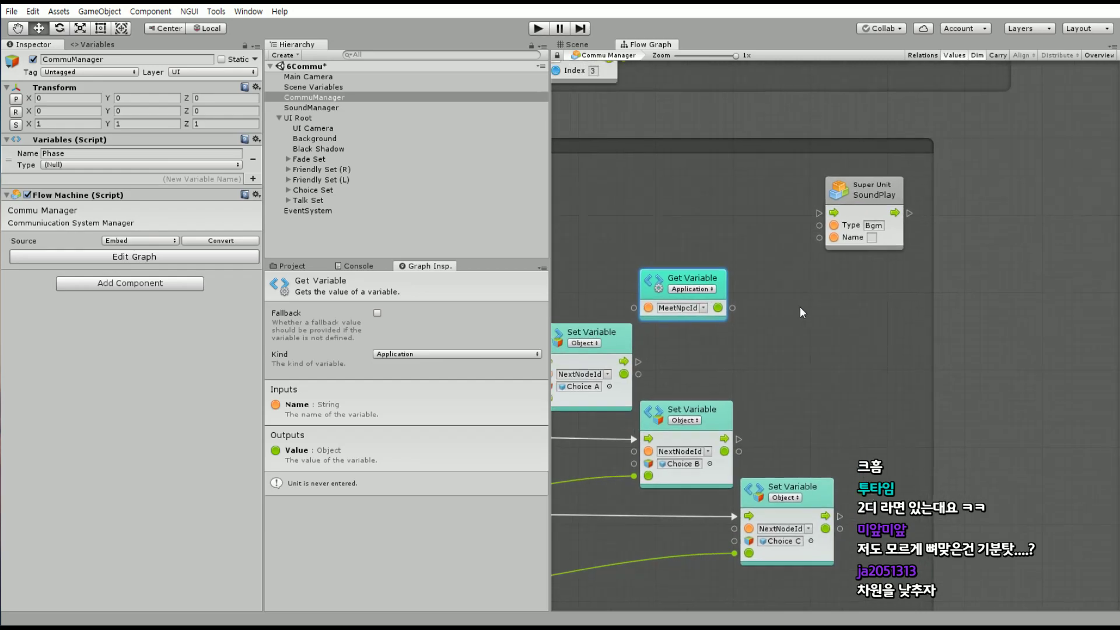
Add a String literal node above the Get Variable and a String Concat unit
right_click(771, 332)
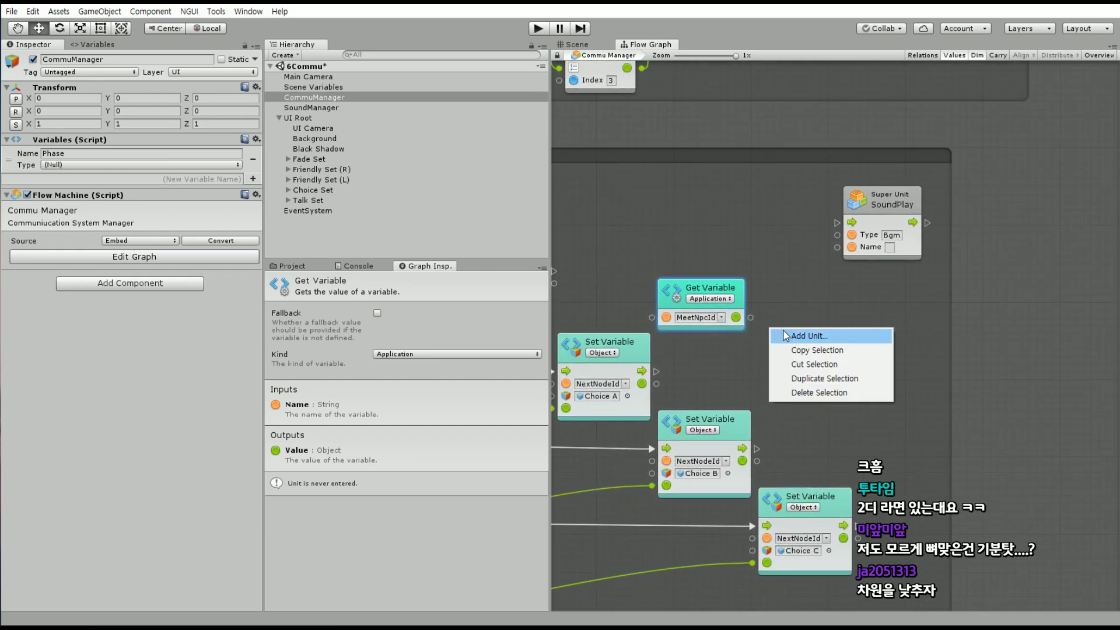
left_click(803, 336)
type("ㄴㅅ2ㅐ")
key("BackSpace")
key("BackSpace")
key("BackSpace")
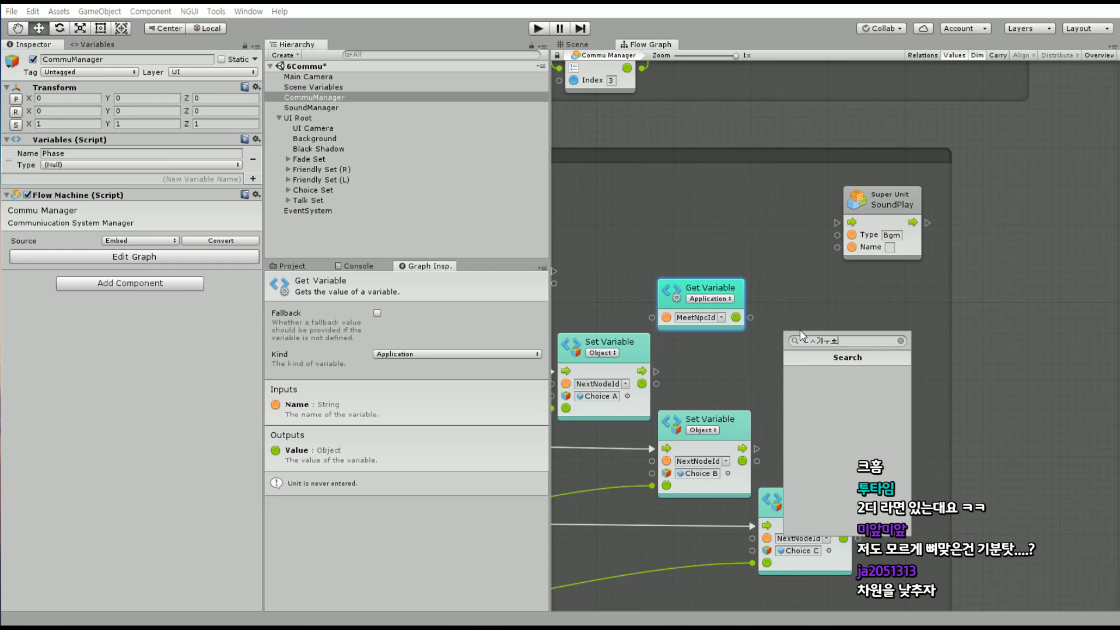
type("string")
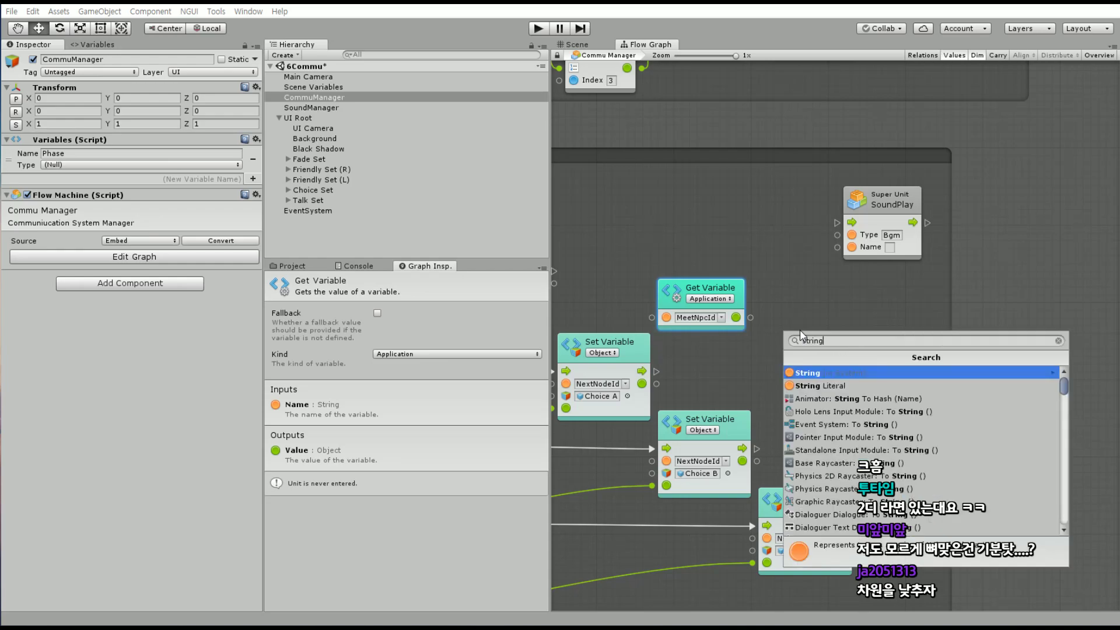
key("Return")
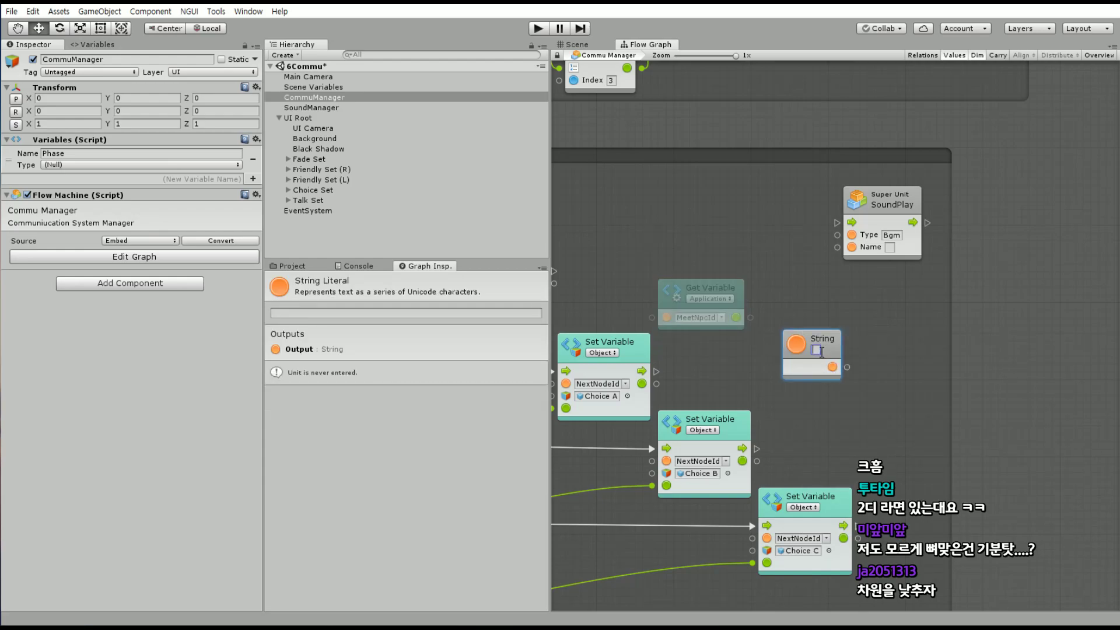
left_click_drag(811, 328, 709, 223)
right_click(805, 325)
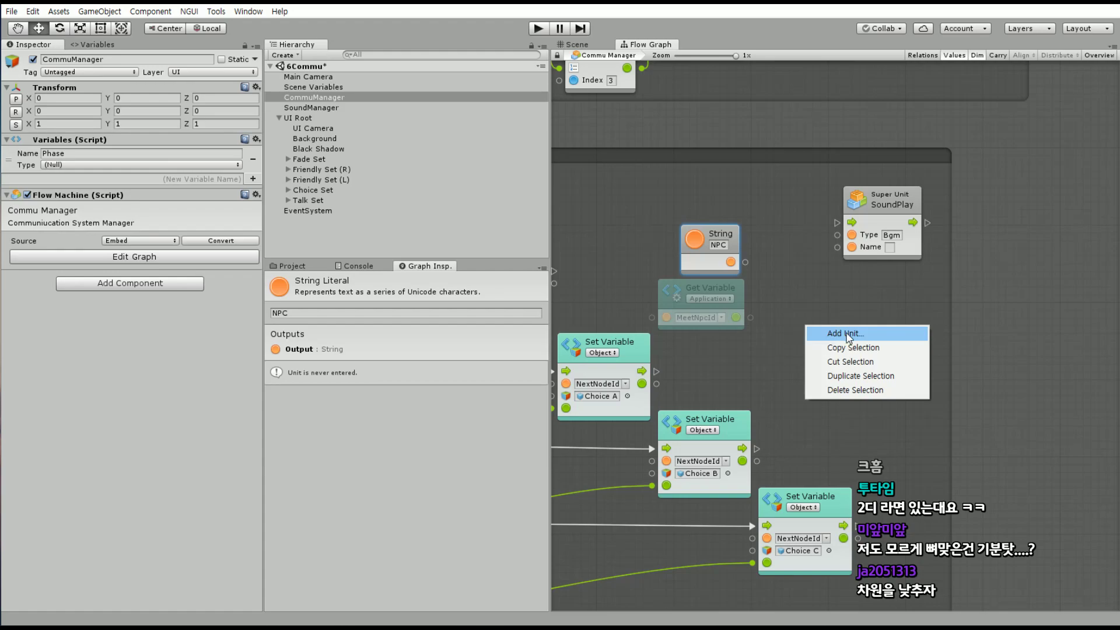
left_click(867, 335)
type("concat")
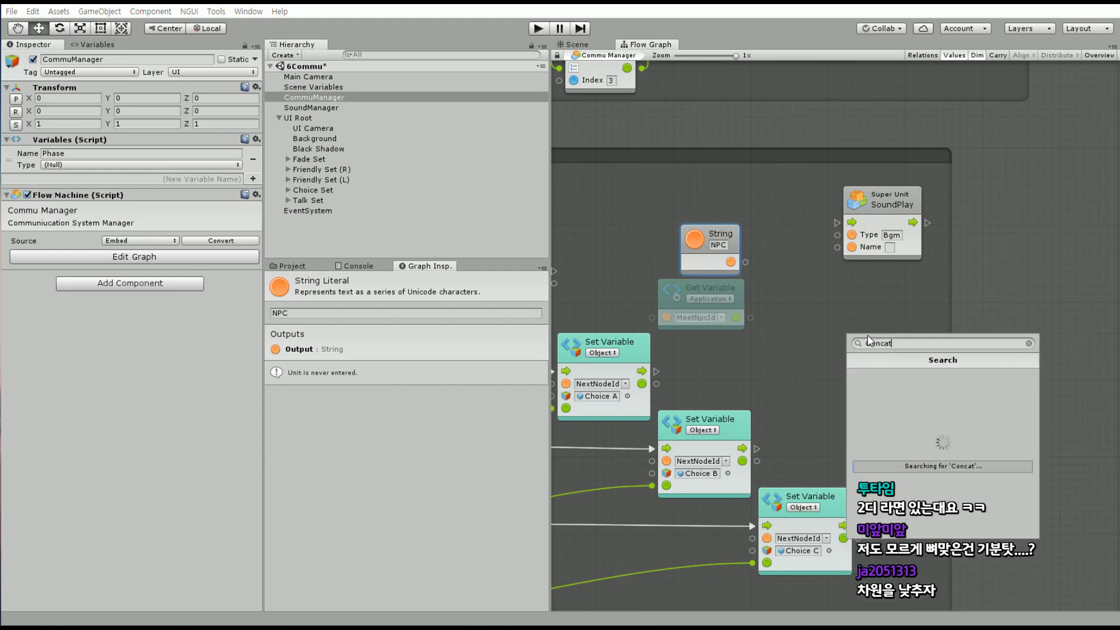
key("Return")
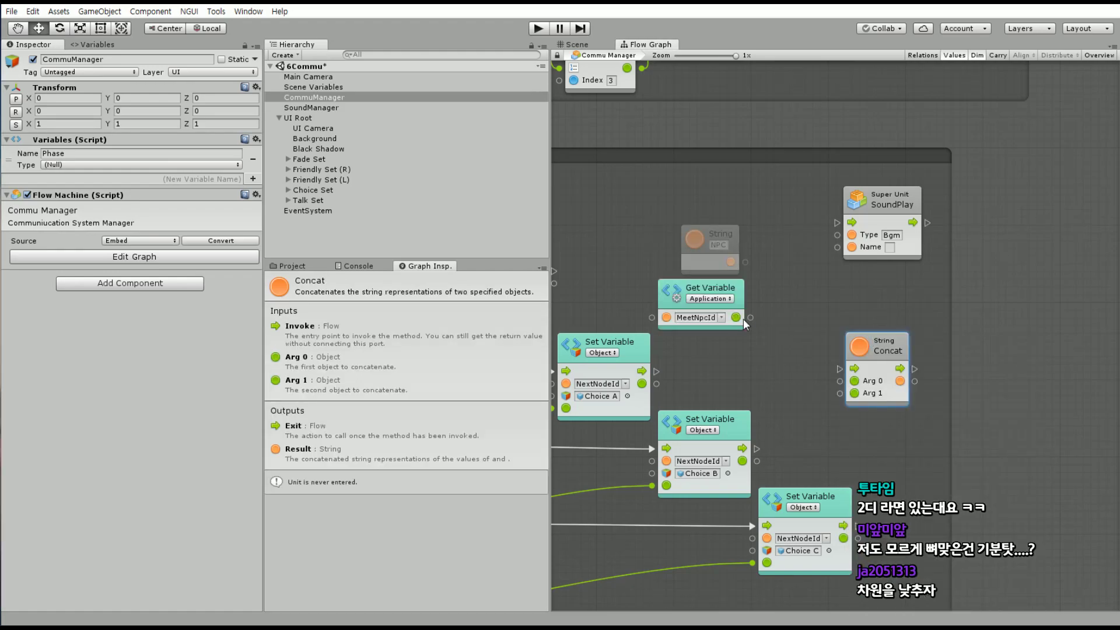
Add an Integer To String unit and place it left of Concat
right_click(804, 363)
left_click(806, 368)
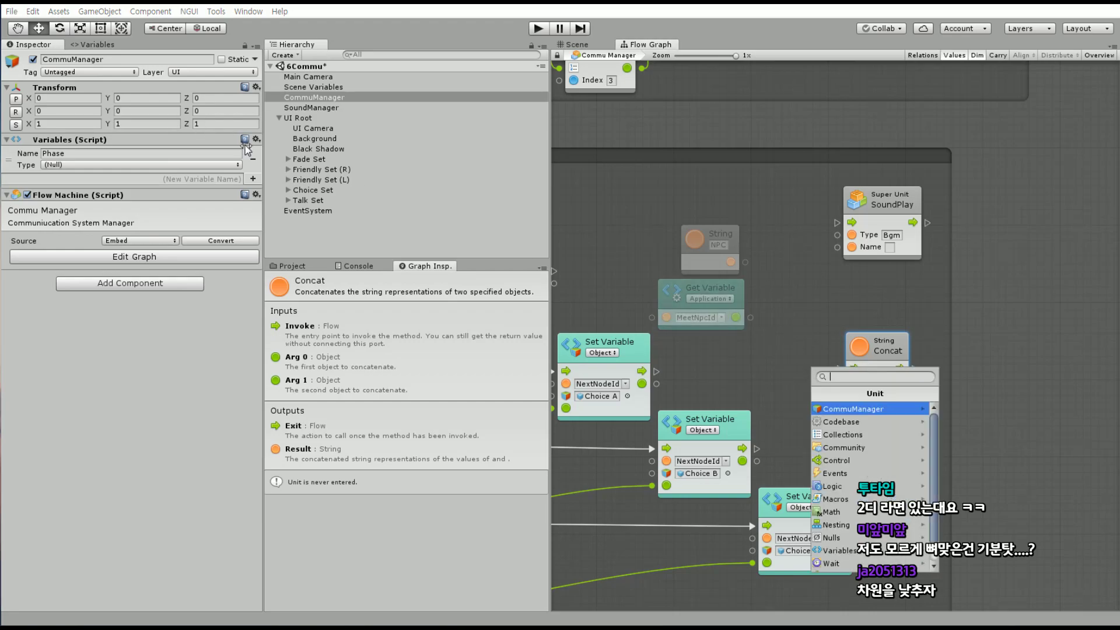
type("To")
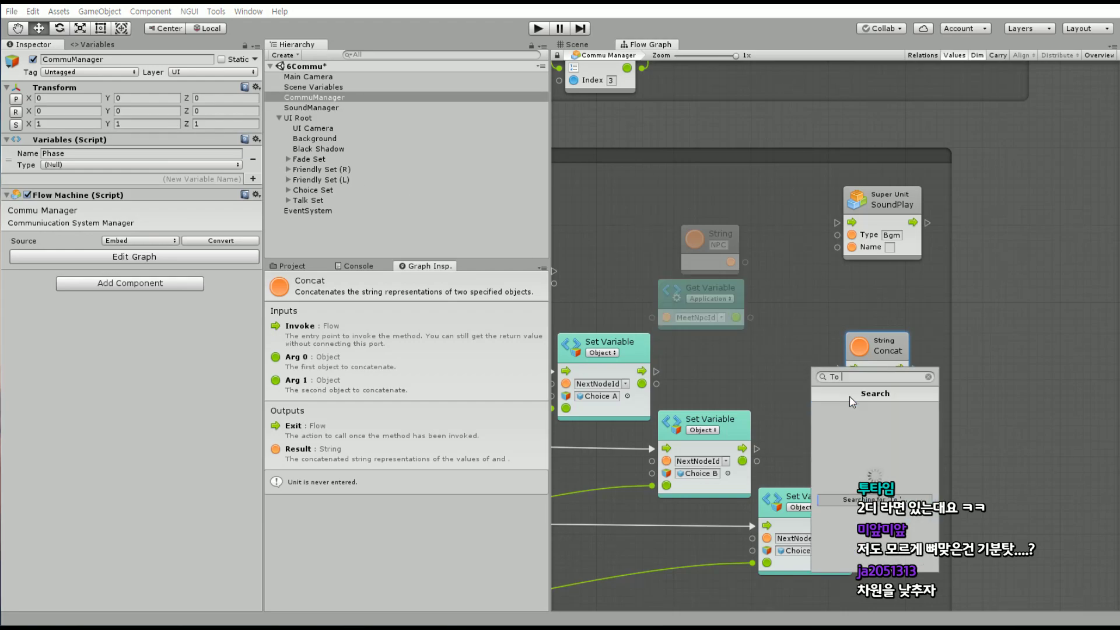
type(" String")
key("Down")
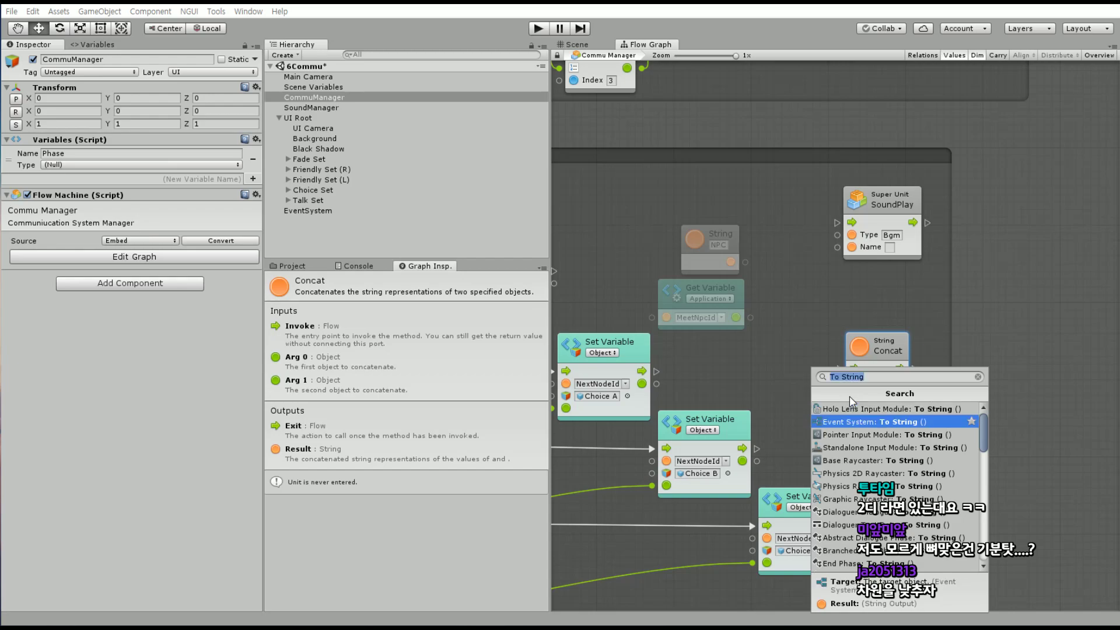
key("Down")
key("Down")
key("Down")
key("Down")
key("Down")
key("Down")
key("Down")
key("Down")
key("Down")
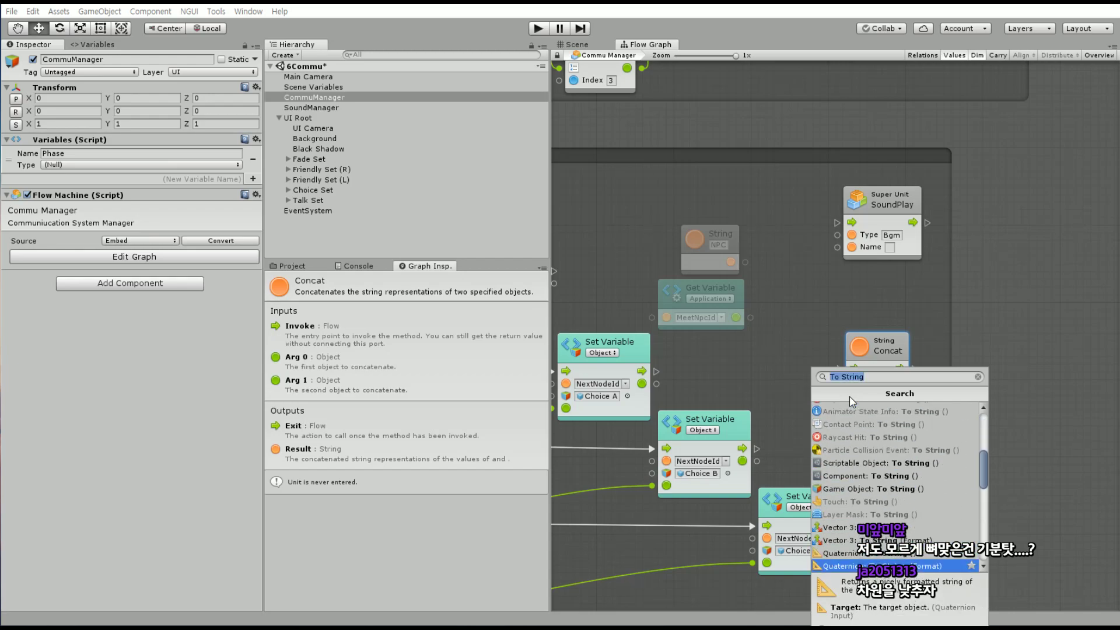
key("Down")
key("Down")
key("Down")
key("Down")
key("Down")
key("Down")
key("Down")
key("Down")
key("Down")
key("Down")
key("Down")
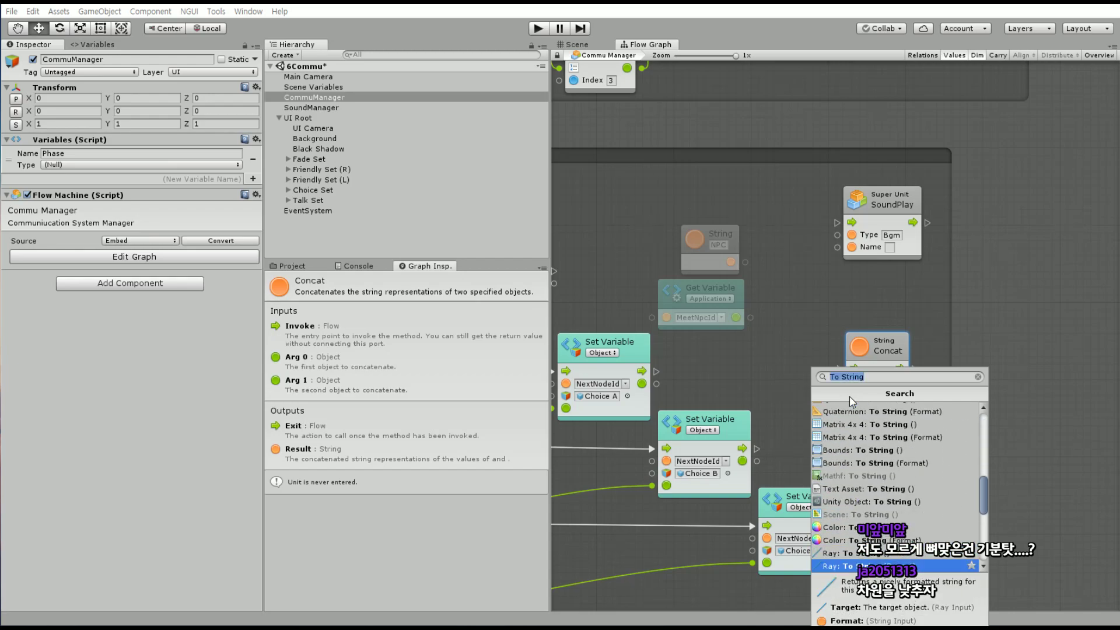
key("Down")
key("Down")
key("Down")
key("Down")
key("Down")
key("Down")
key("Down")
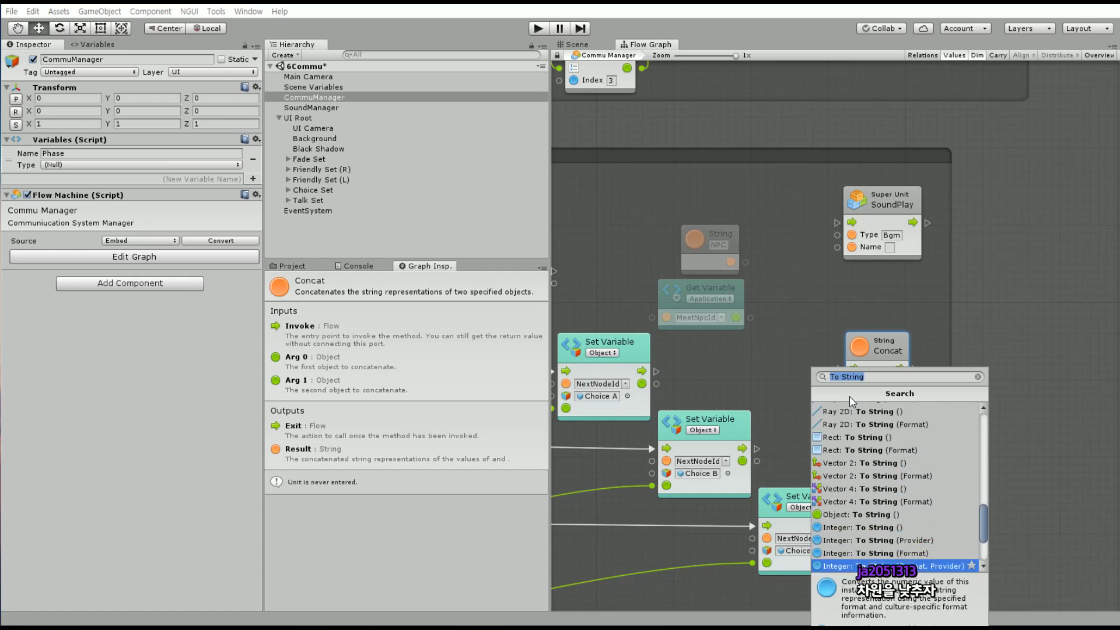
key("Down")
key("Down")
key("Return")
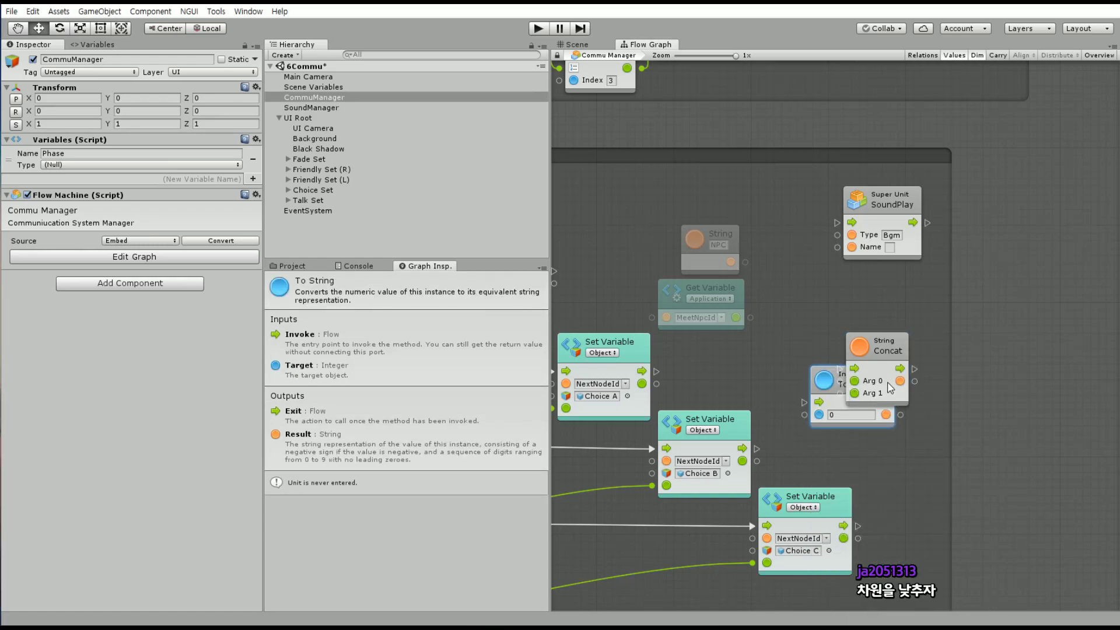
left_click_drag(869, 373, 825, 317)
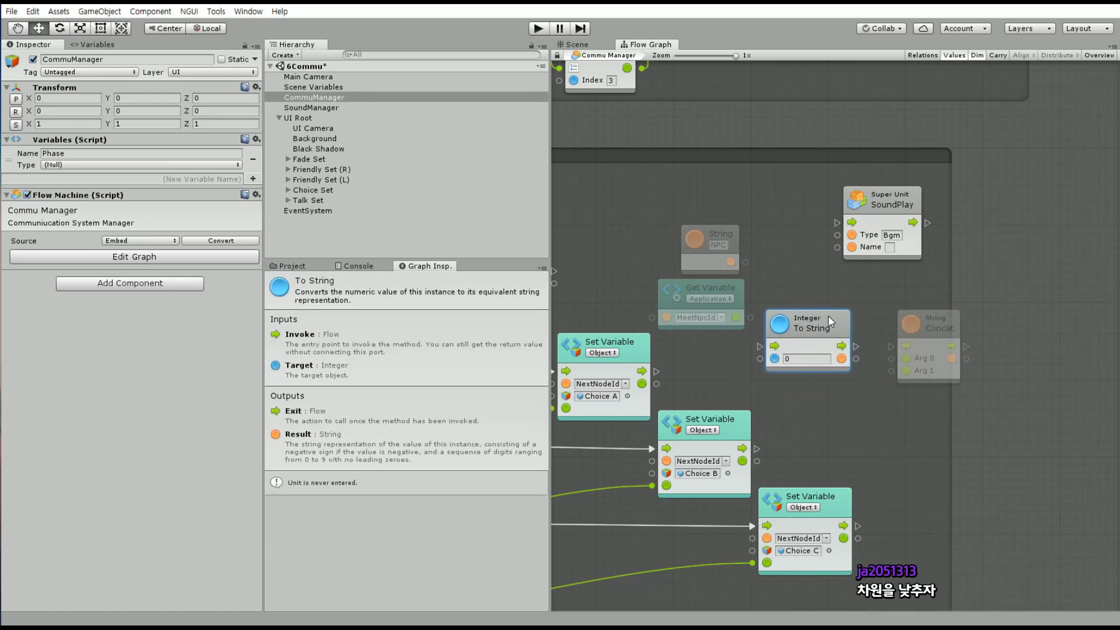
Wire MeetNpcId→To String→Concat Arg 1, NPC→Arg 0, Concat→SoundPlay Name, and NextNodeId Set Variable flow→SoundPlay
left_click_drag(750, 317, 759, 358)
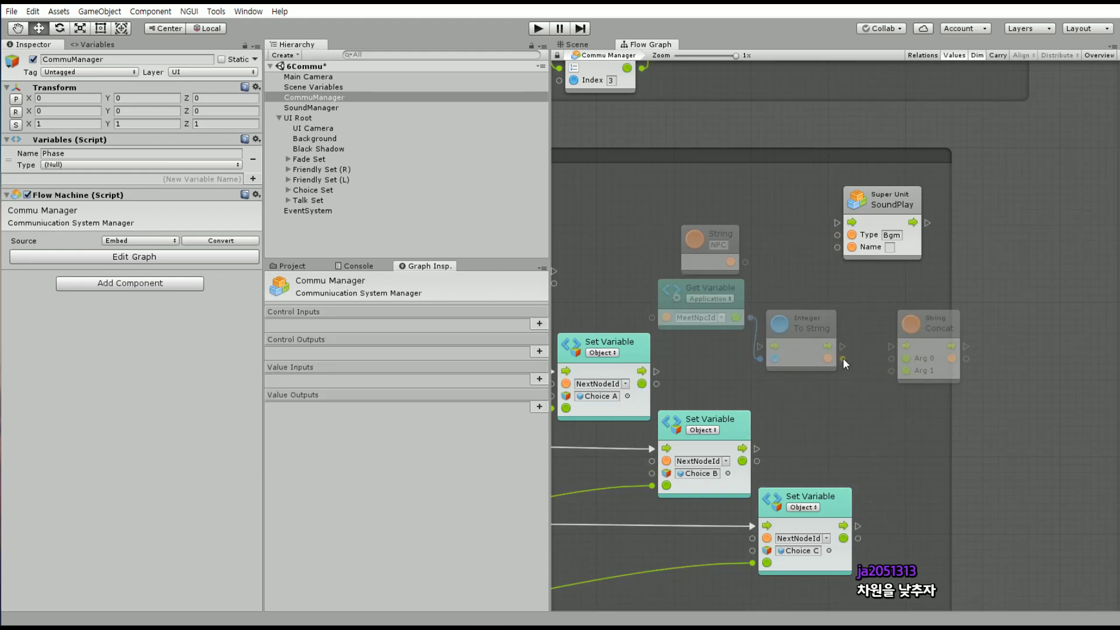
left_click_drag(842, 357, 893, 370)
mouse_move(731, 262)
left_mouse_down()
mouse_move(891, 359)
mouse_move(861, 307)
left_mouse_up()
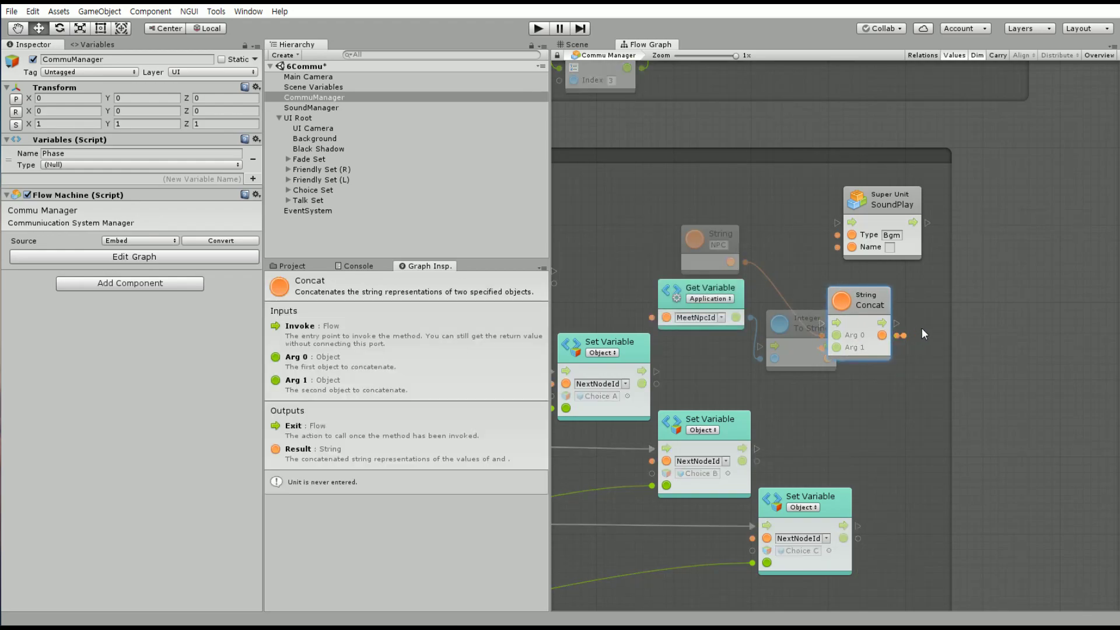
left_click_drag(835, 260, 838, 248)
middle_click_drag(567, 261, 683, 295)
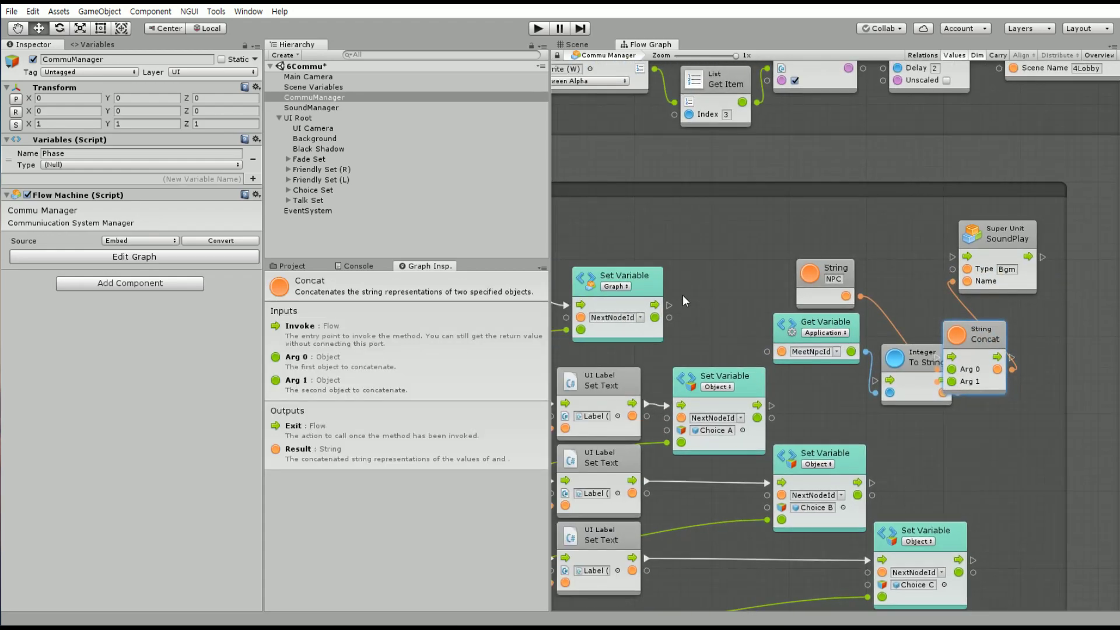
left_click_drag(670, 305, 952, 257)
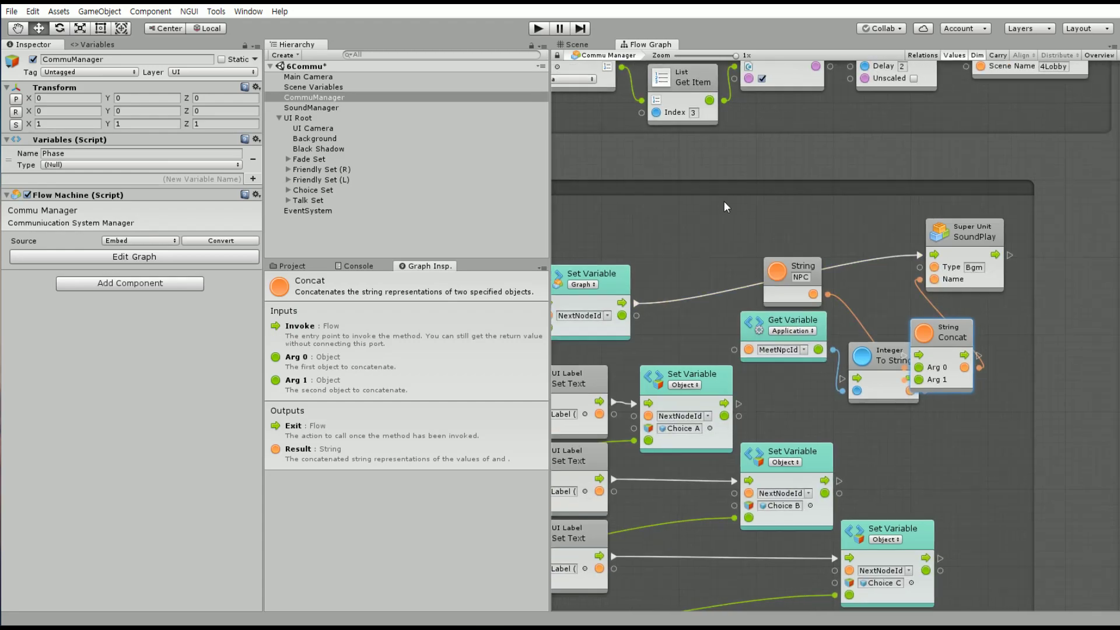
middle_click_drag(1009, 228, 818, 205)
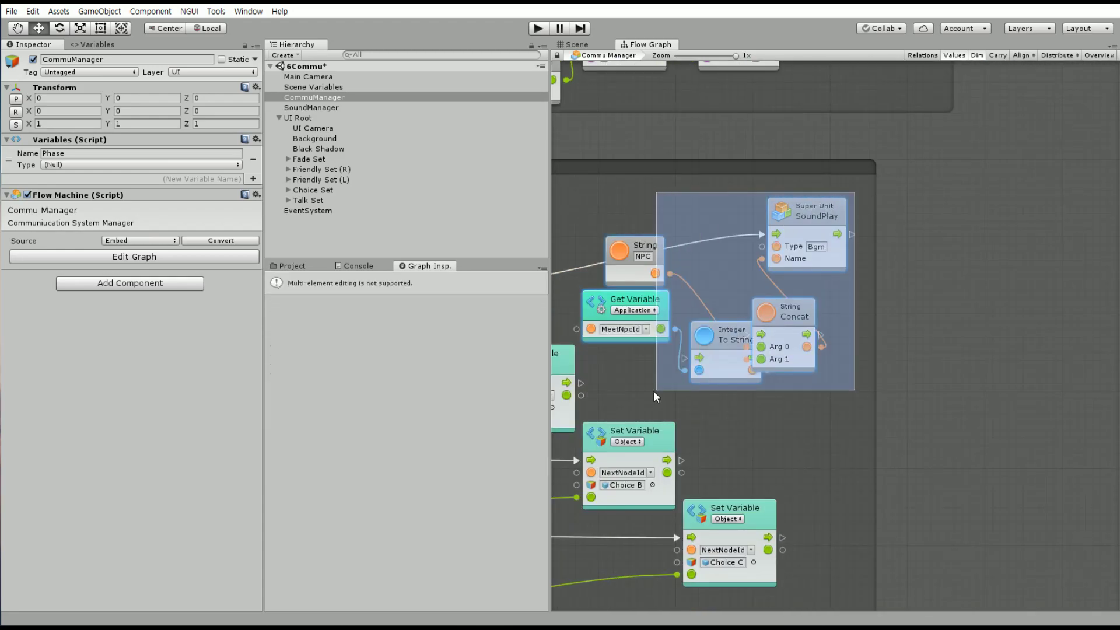
Box-select the SoundPlay node cluster and shift it to the right
left_click_drag(856, 193, 653, 391)
left_click_drag(664, 270, 1005, 286)
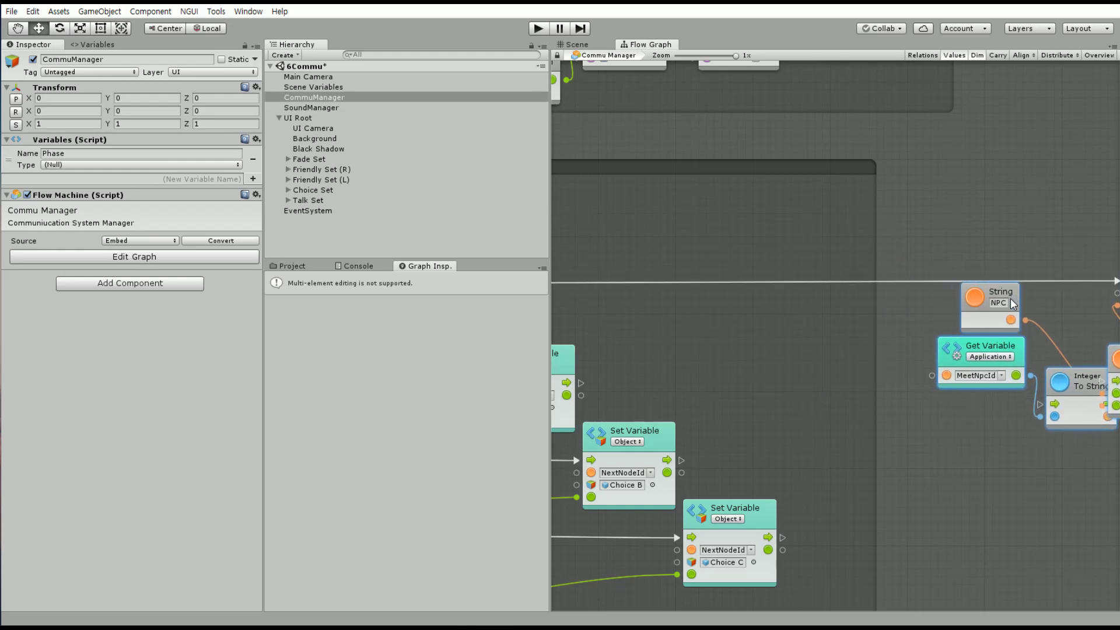
left_click(985, 229)
middle_click_drag(879, 243, 580, 254)
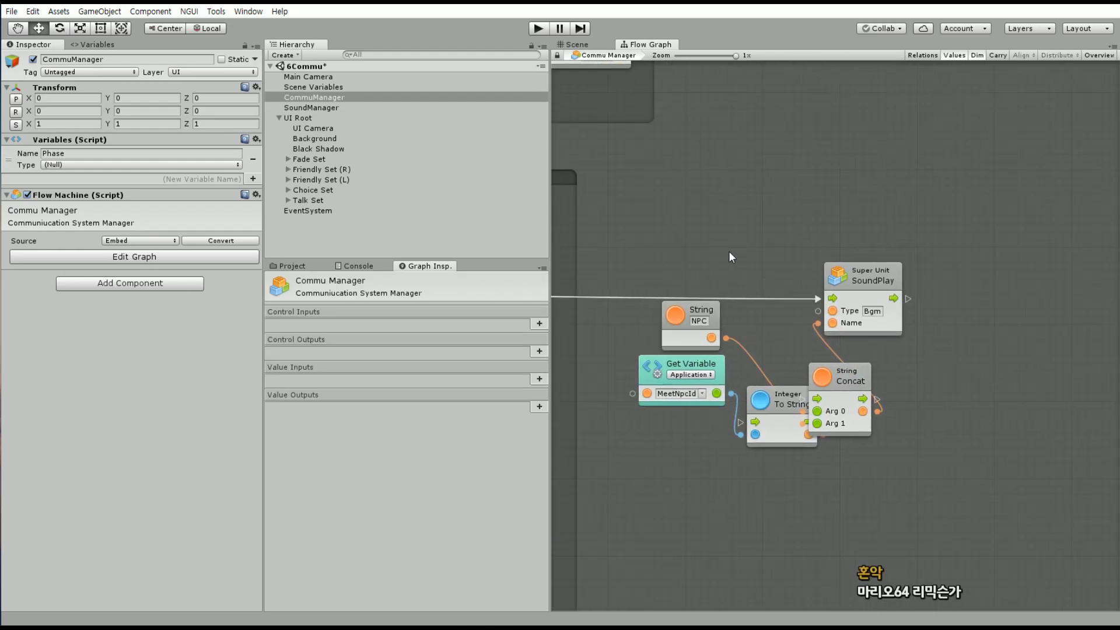
Pack SoundPlay, Concat, NPC string, MeetNpcId and To String tightly, then enclose them in a group
left_click_drag(961, 282, 999, 283)
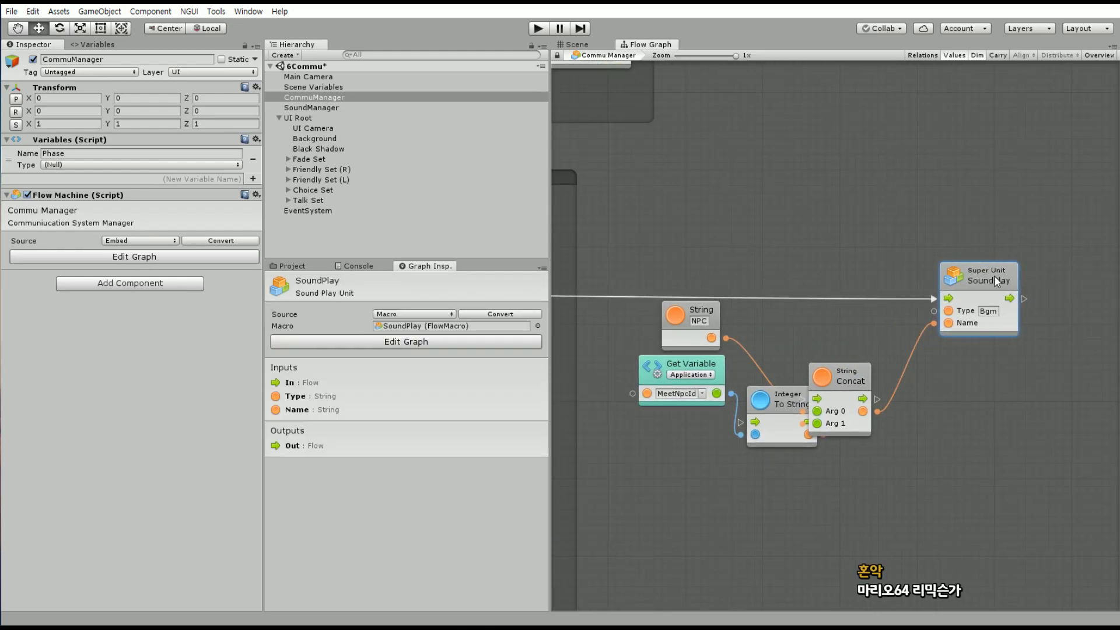
left_click_drag(847, 383, 879, 330)
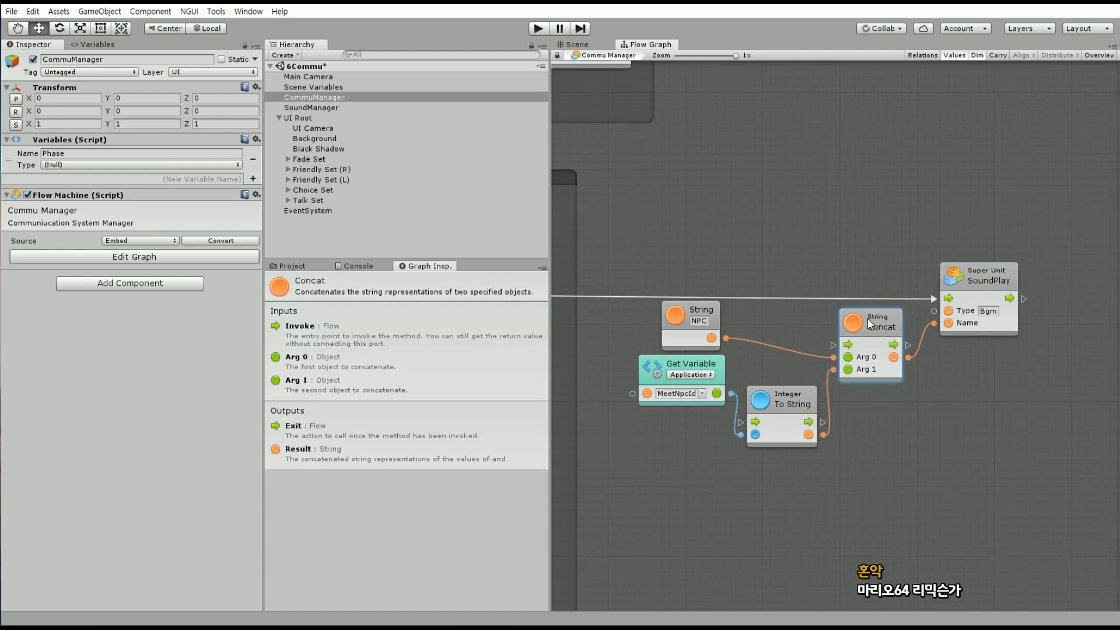
left_click_drag(719, 309, 800, 327)
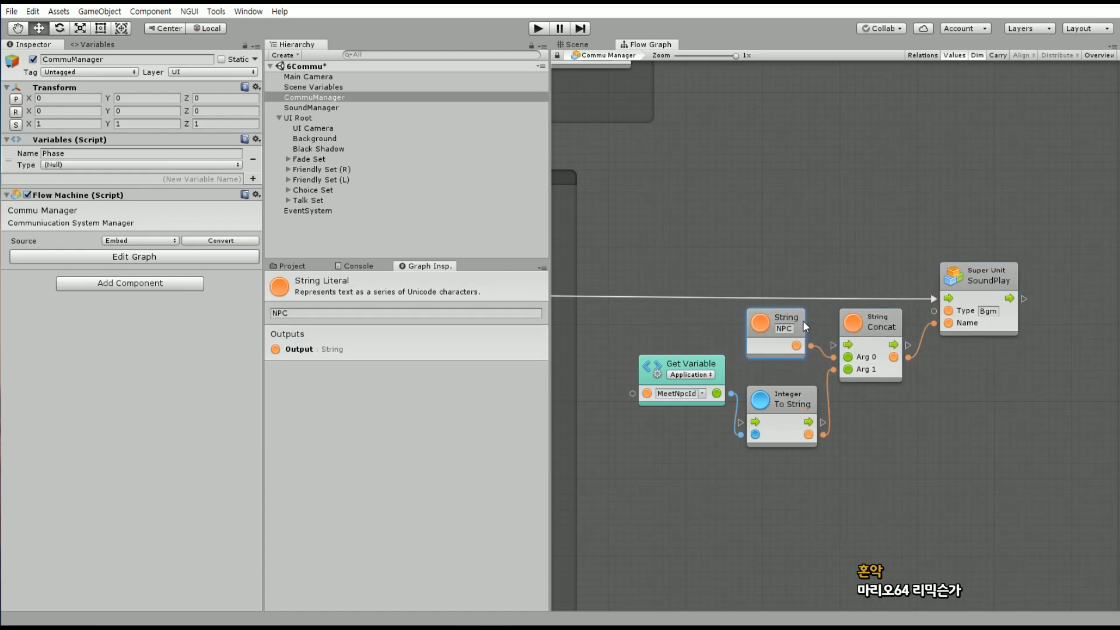
left_click_drag(727, 374, 704, 367)
left_click_drag(807, 401, 799, 378)
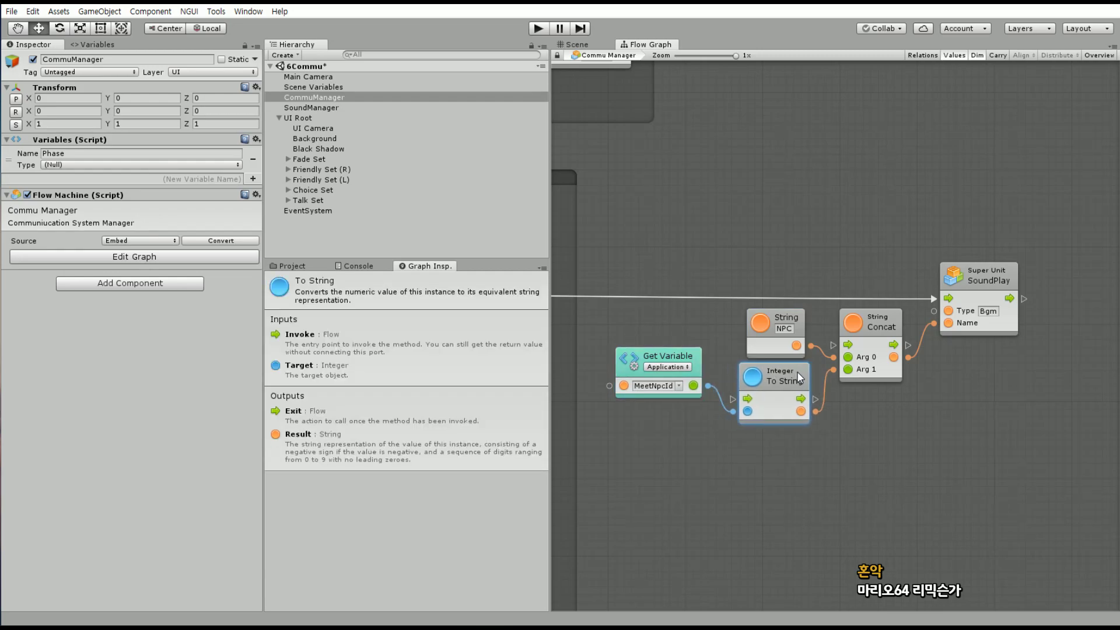
left_click_drag(702, 367, 709, 328)
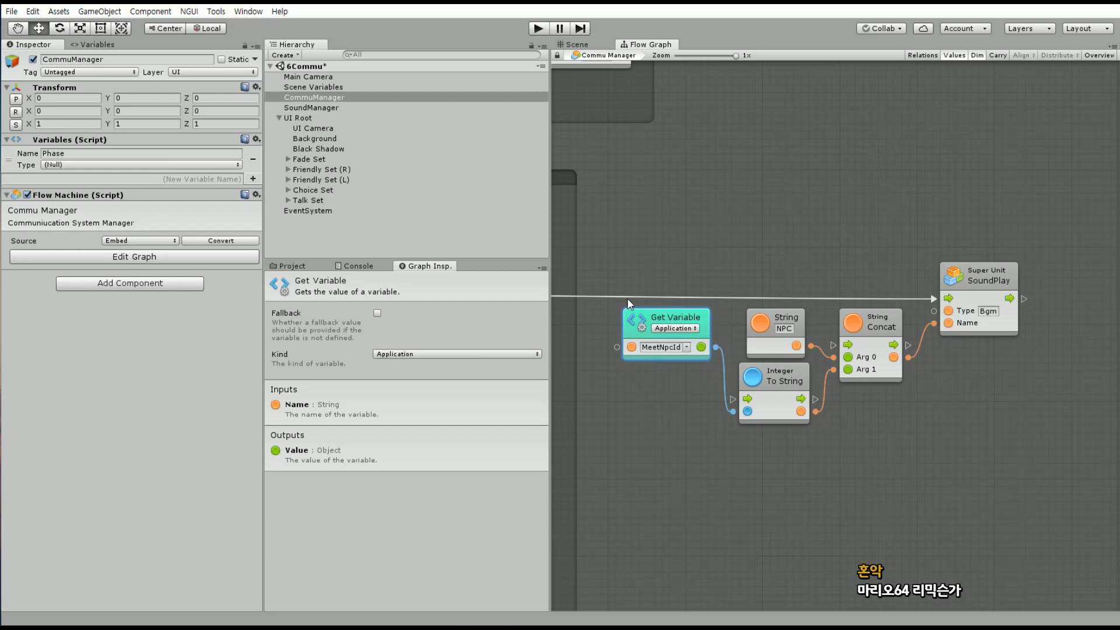
left_click_drag(598, 201, 1046, 448)
Replace the default group title with 'NPC BGM Play'
key("BackSpace")
key("BackSpace")
key("BackSpace")
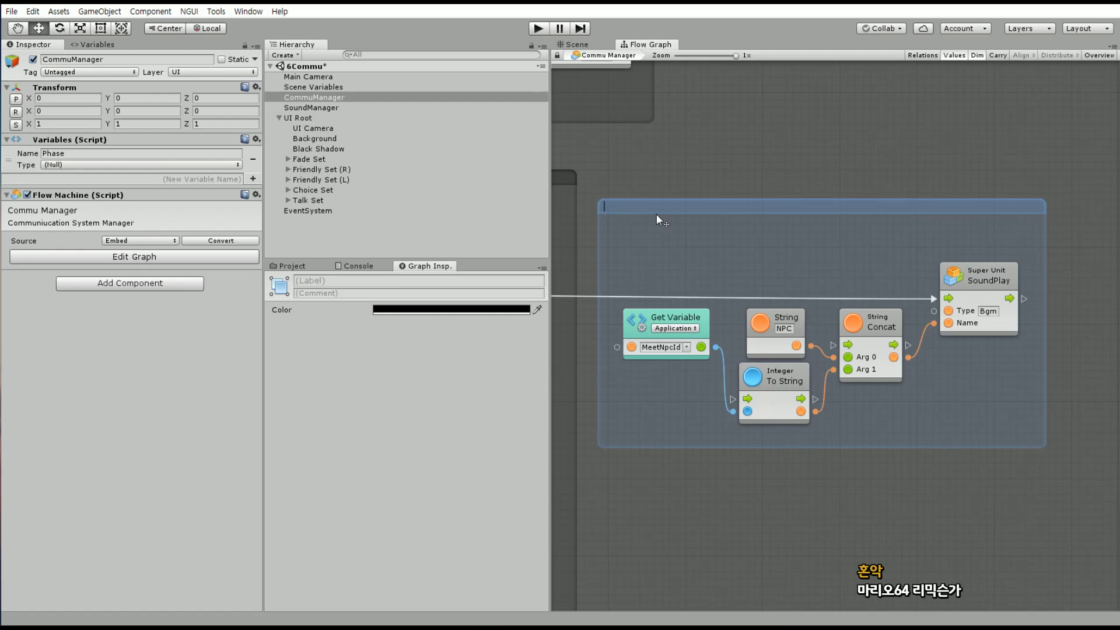
type("NPC")
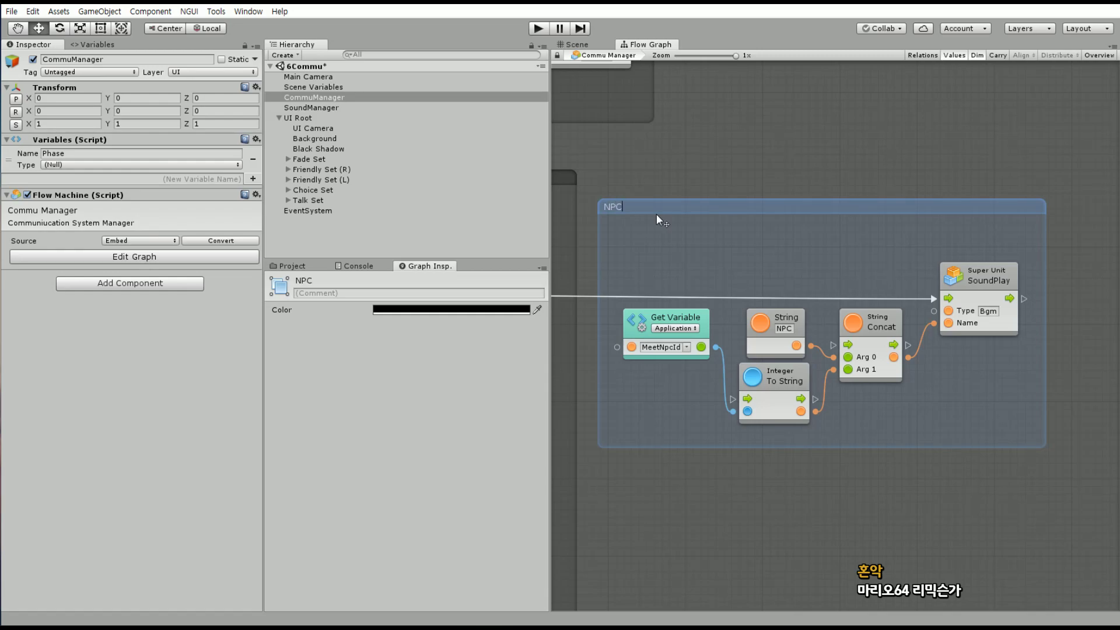
type(" BGM ")
type("Play")
left_click(790, 156)
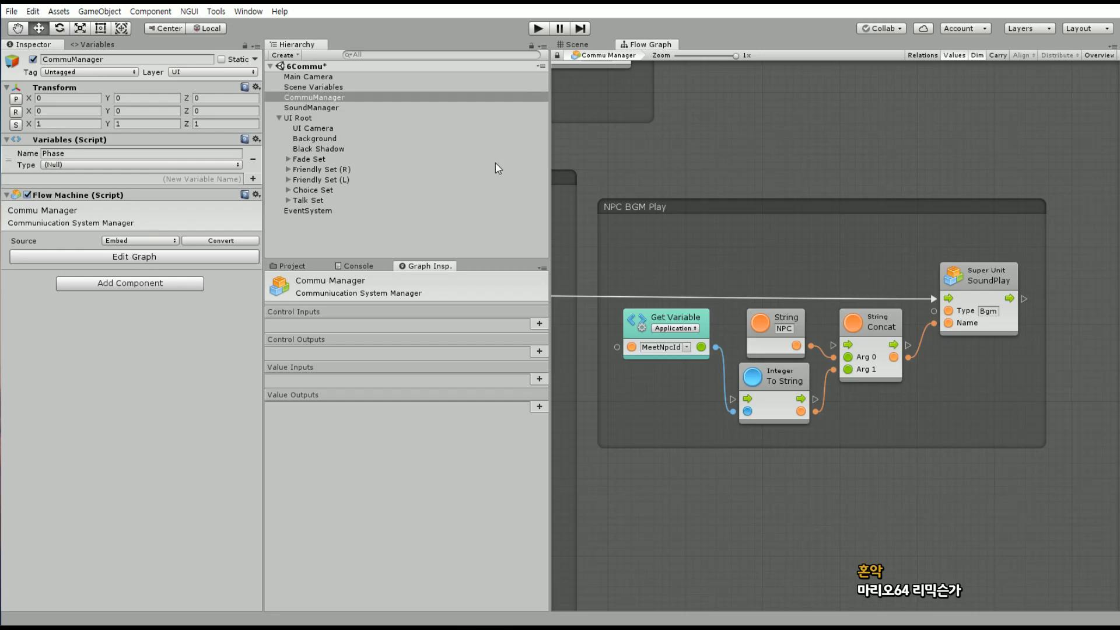
Shift the NPC BGM Play group slightly left
scroll(700, 163, "right", 2)
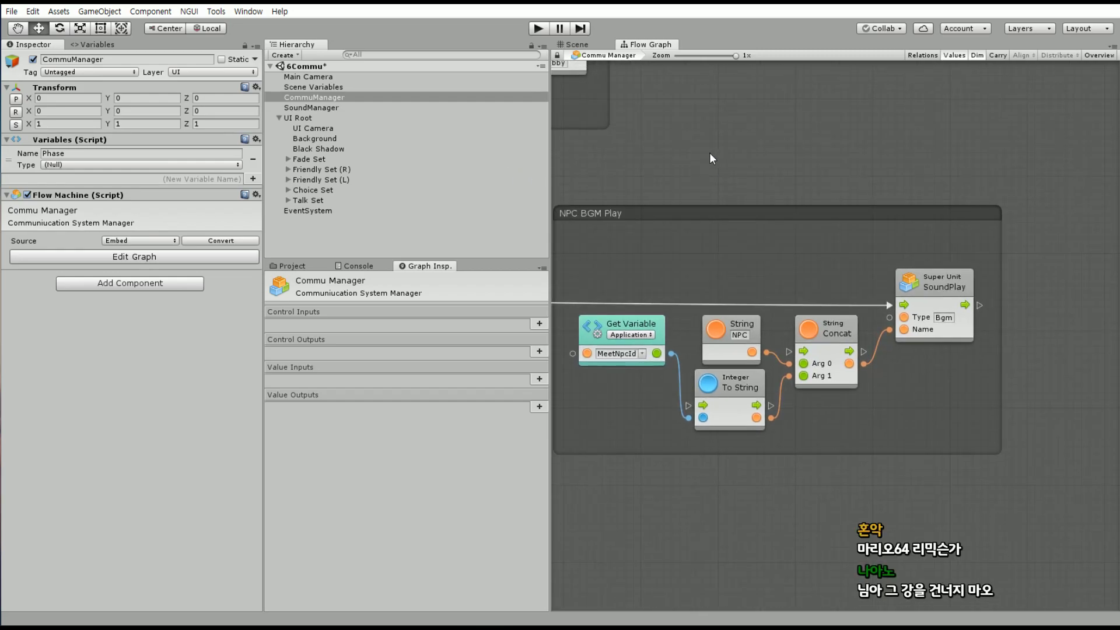
right_click(710, 153)
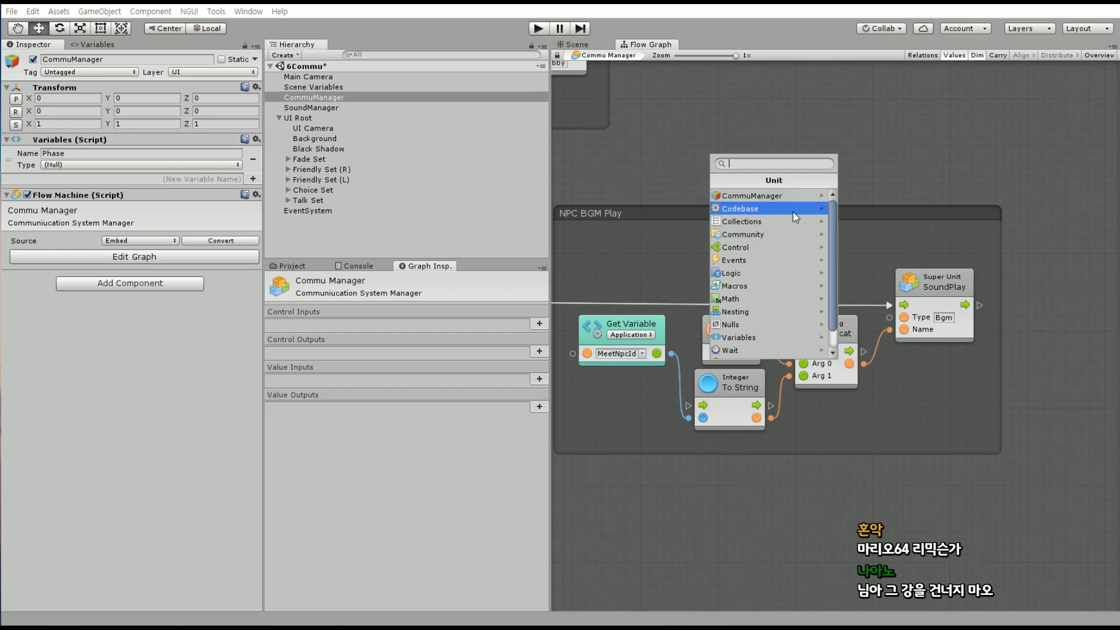
left_click(1000, 169)
scroll(723, 181, "left", 7)
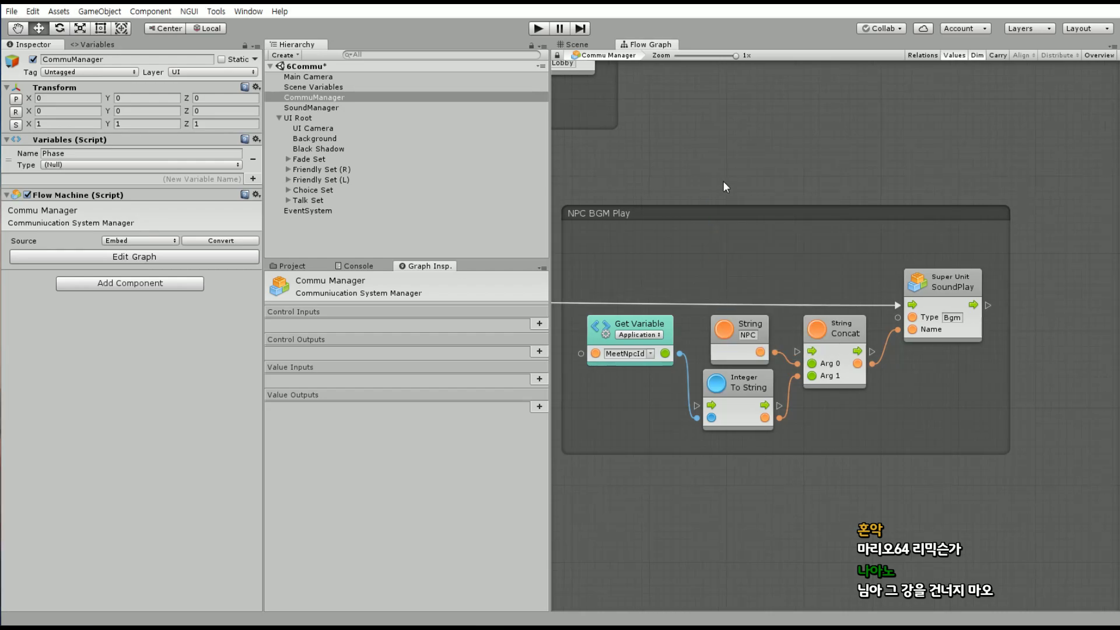
left_click_drag(825, 207, 812, 211)
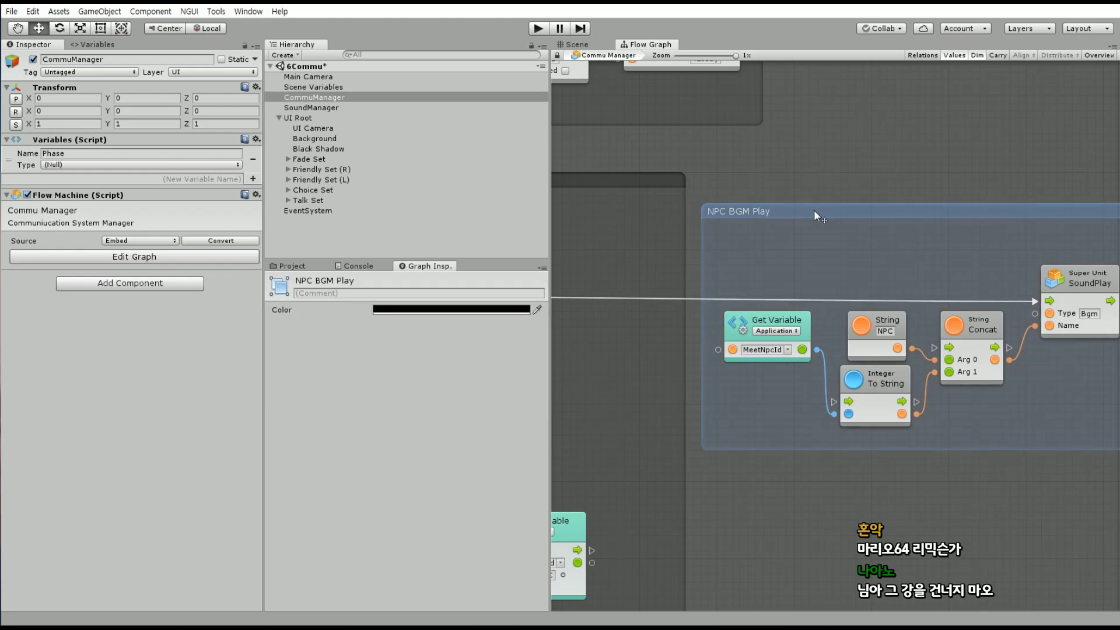
Save the scene and the project
left_click(810, 174)
left_click(11, 11)
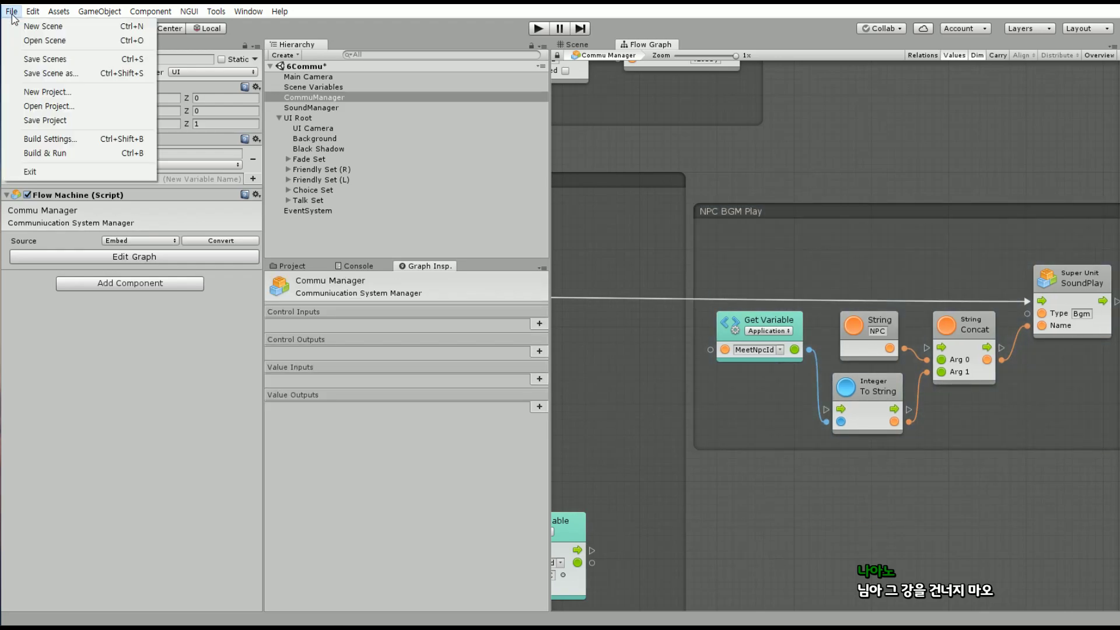
left_click(42, 59)
left_click(11, 11)
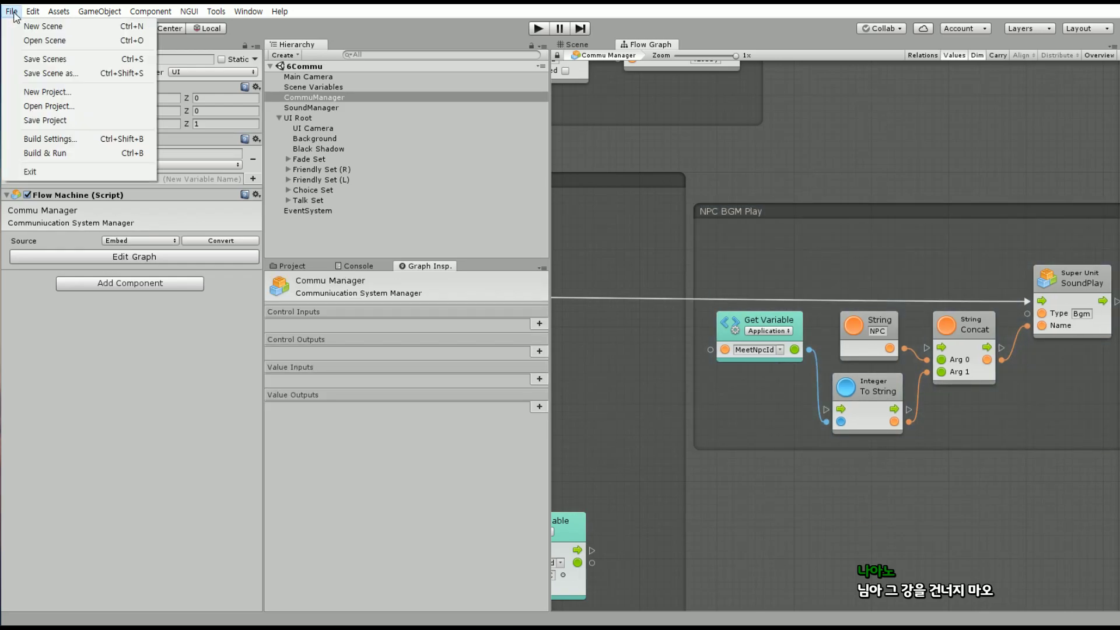
left_click(80, 121)
Set the Application variable MeetNpcId to 0
left_click(588, 45)
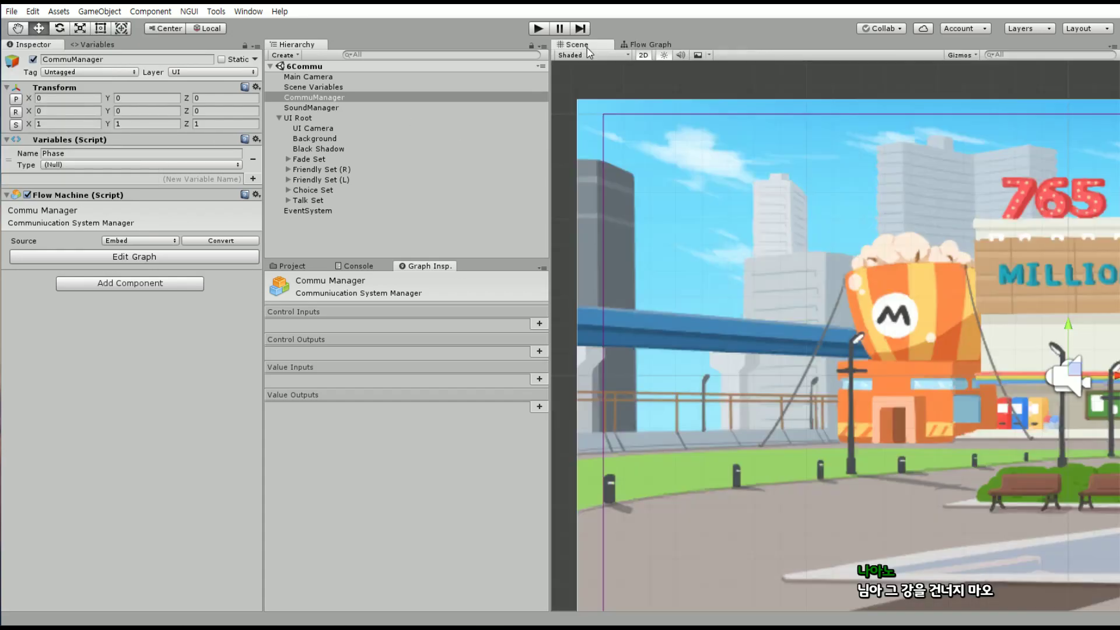
middle_click_drag(782, 240, 665, 194)
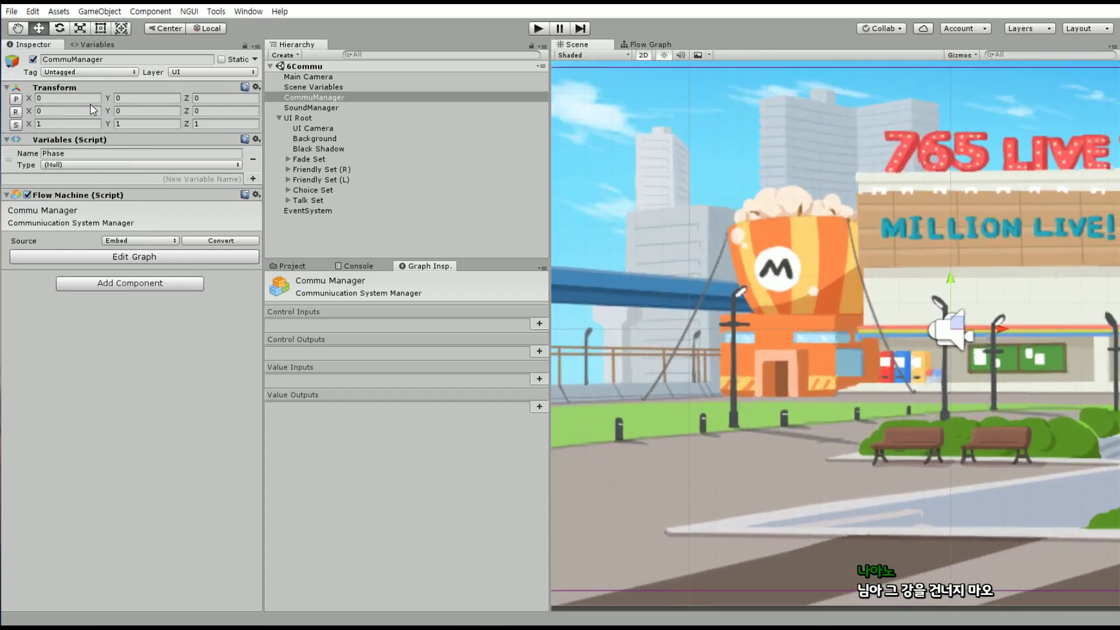
left_click(95, 45)
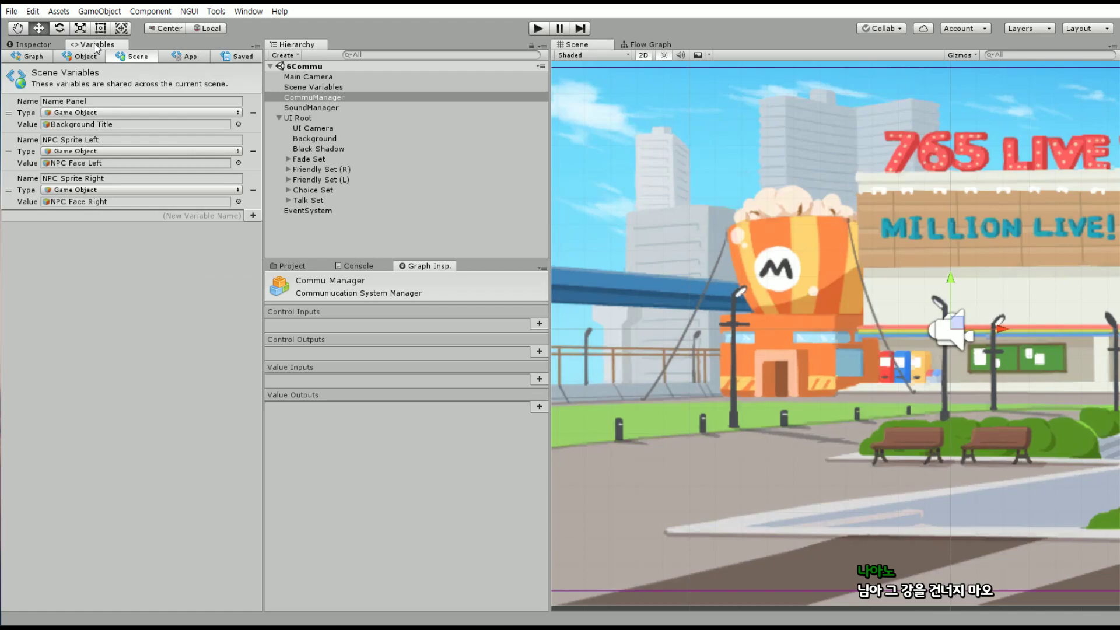
left_click(182, 57)
left_click(89, 160)
type("0")
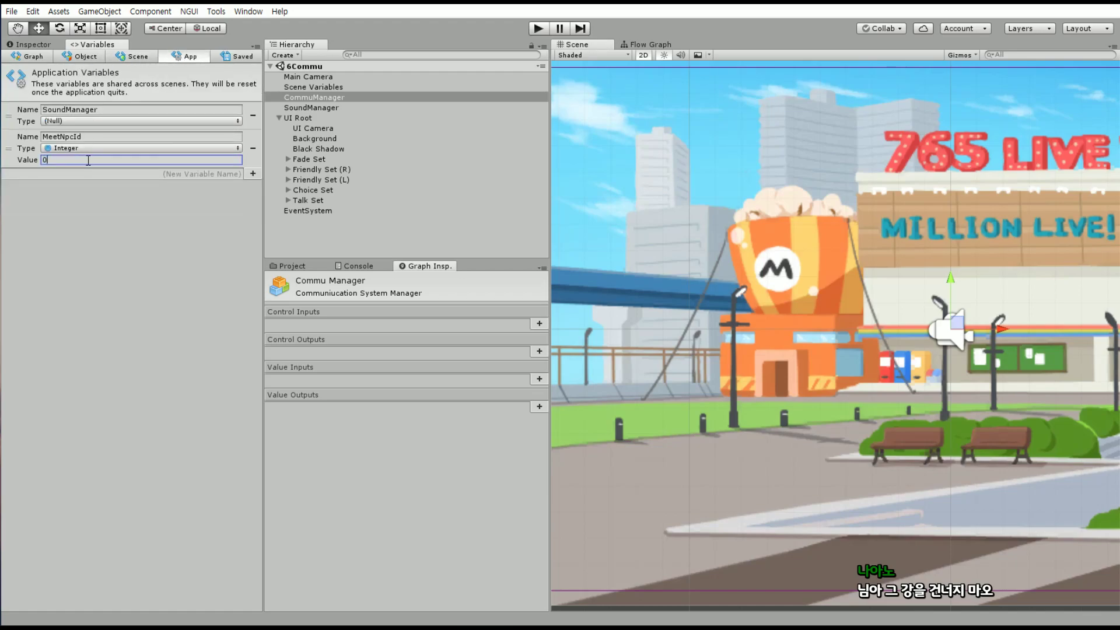
Save the project again and bring up the Game window with Ctrl+2
left_click(32, 11)
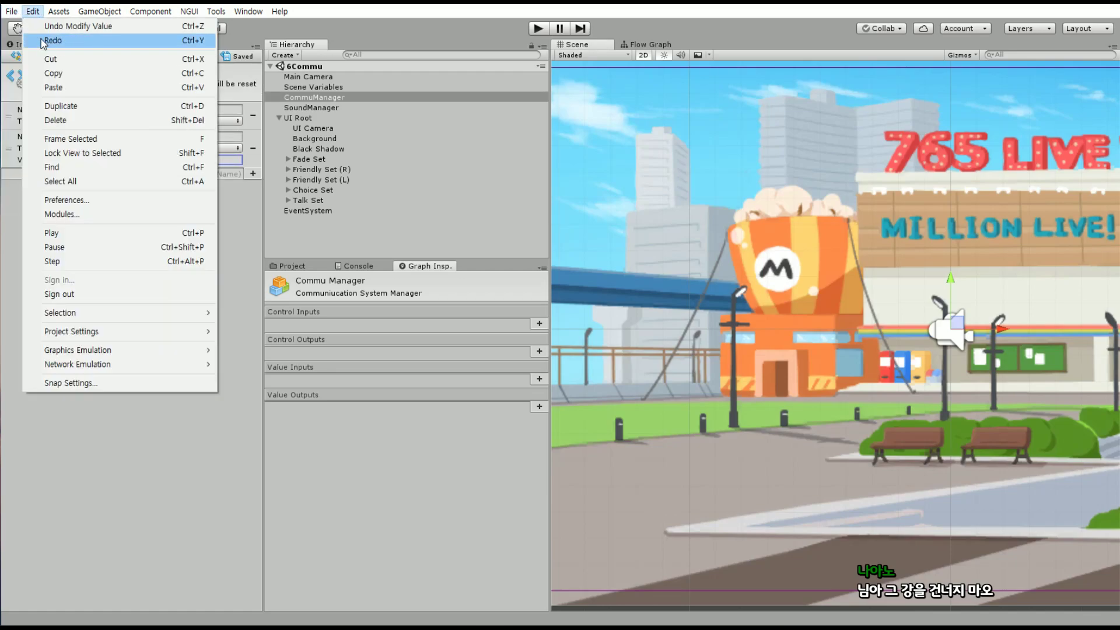
left_click(12, 11)
left_click(11, 12)
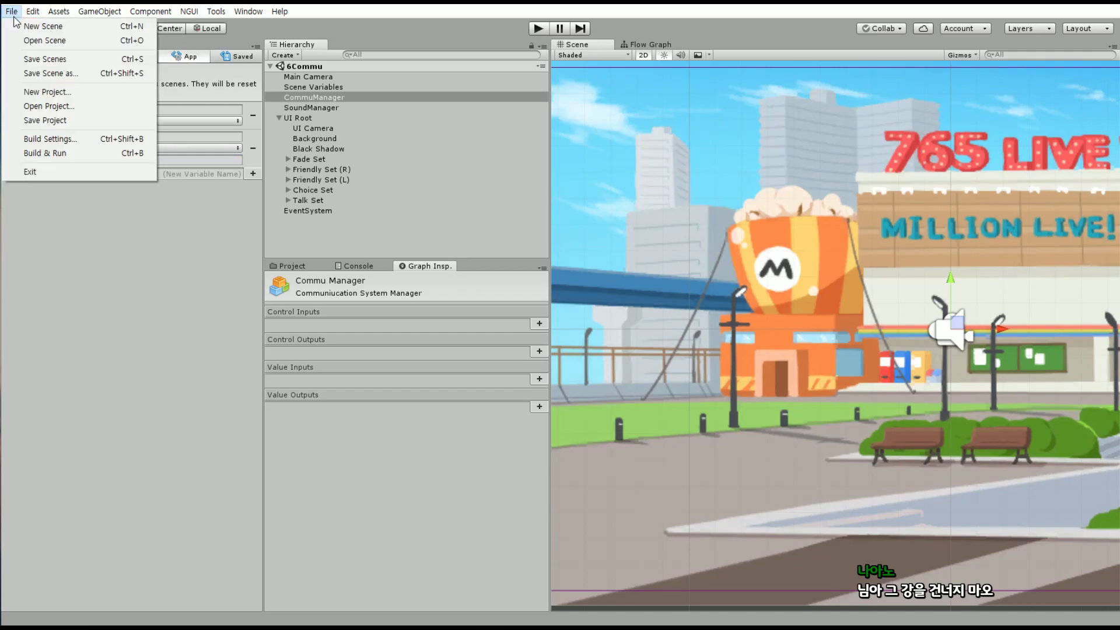
left_click(96, 120)
key("ctrl+2")
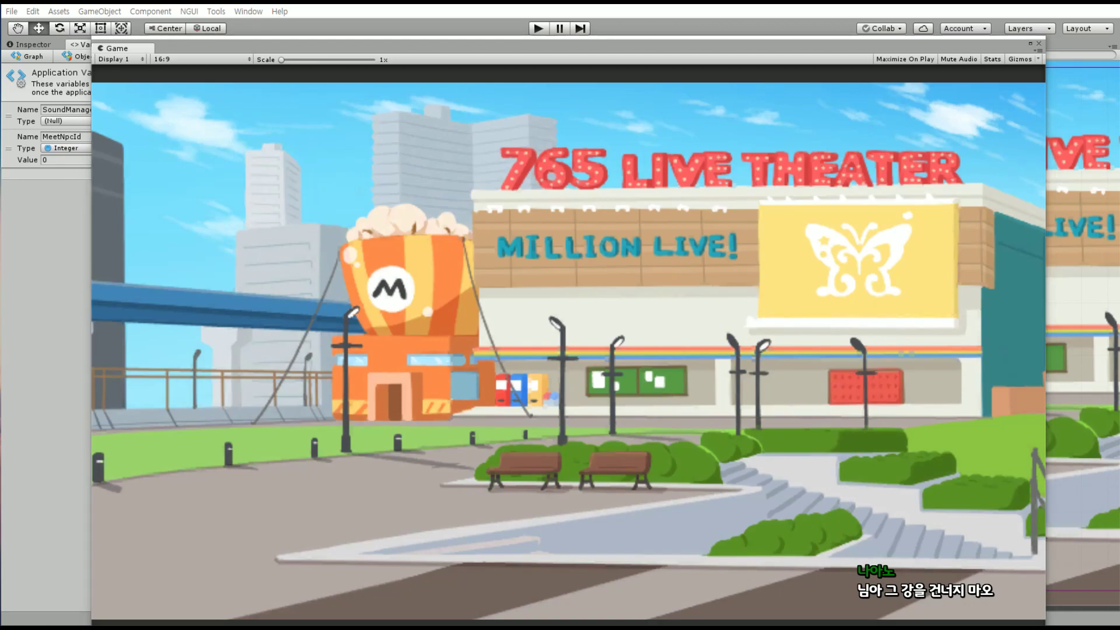
Enter Play mode, advance dialogue until the blonde character's first line appears, then restore the editor layout
left_click(538, 29)
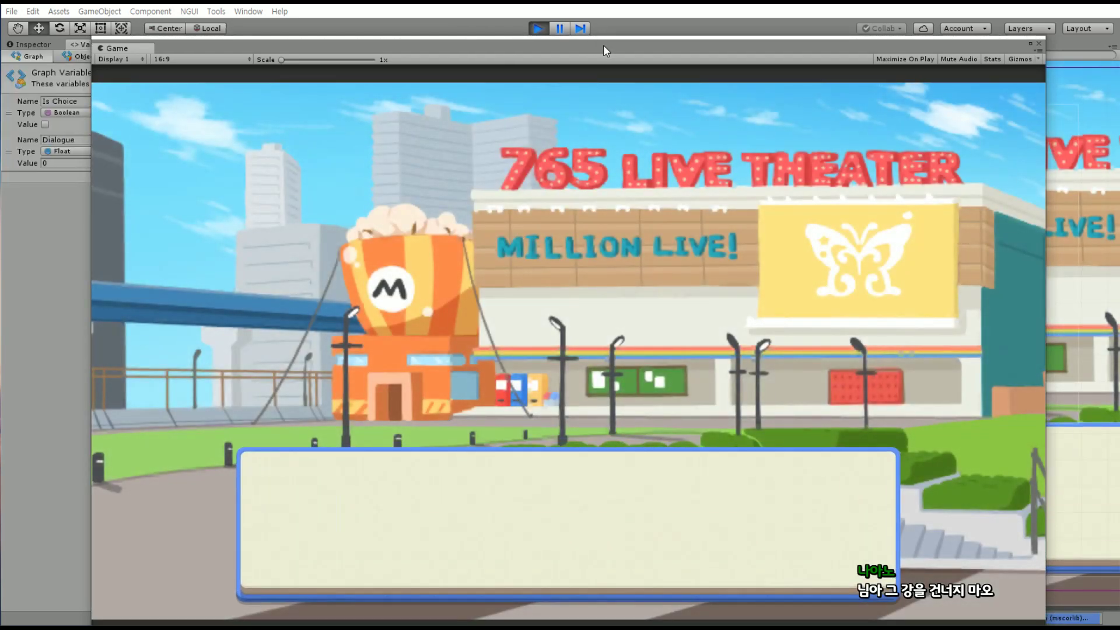
left_click_drag(603, 44, 600, 18)
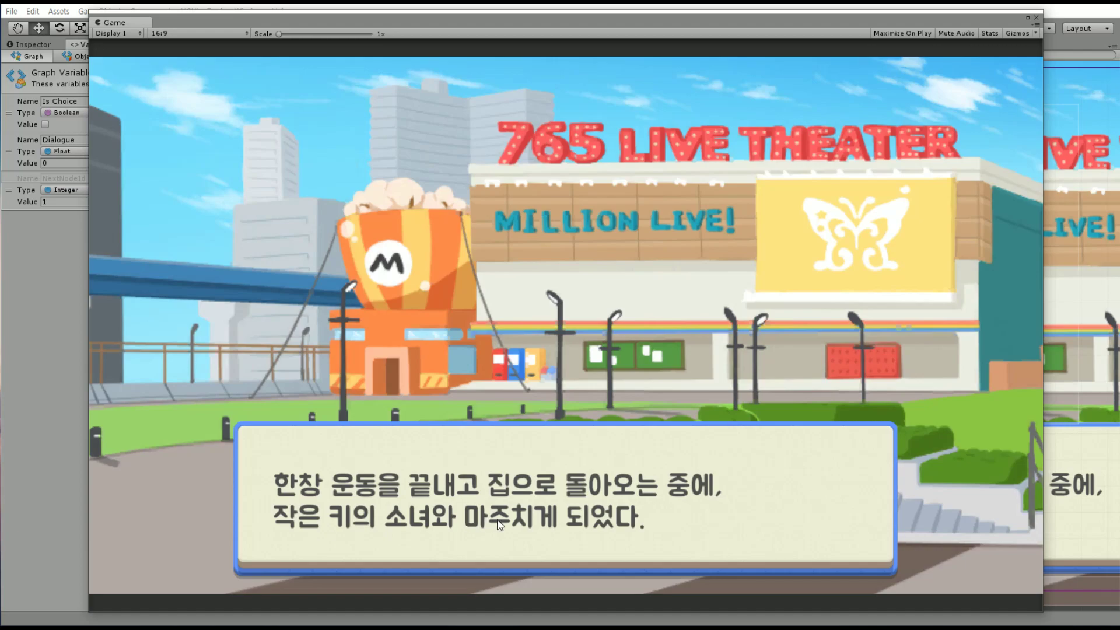
left_click(680, 497)
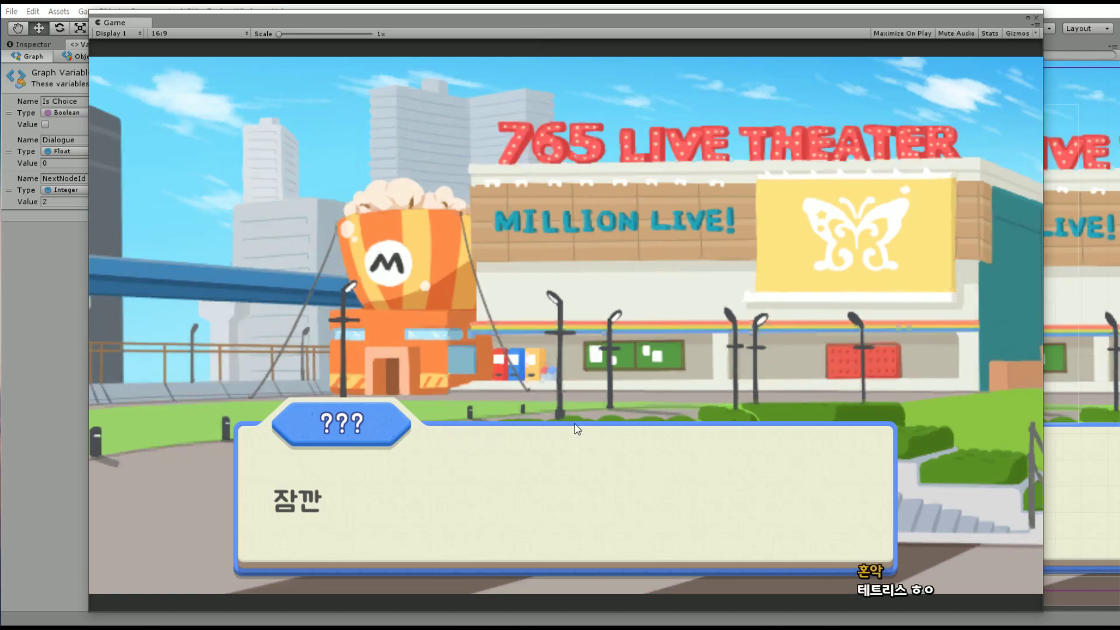
left_click(588, 481)
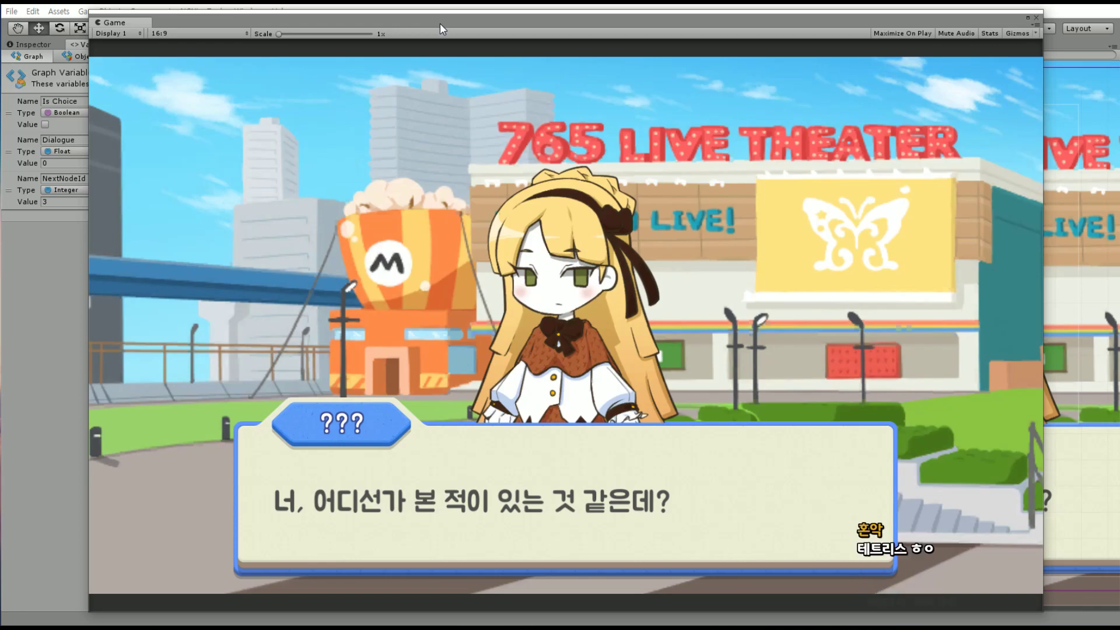
mouse_move(433, 25)
left_mouse_down()
mouse_move(433, 42)
mouse_move(466, 26)
mouse_move(453, 38)
left_mouse_up()
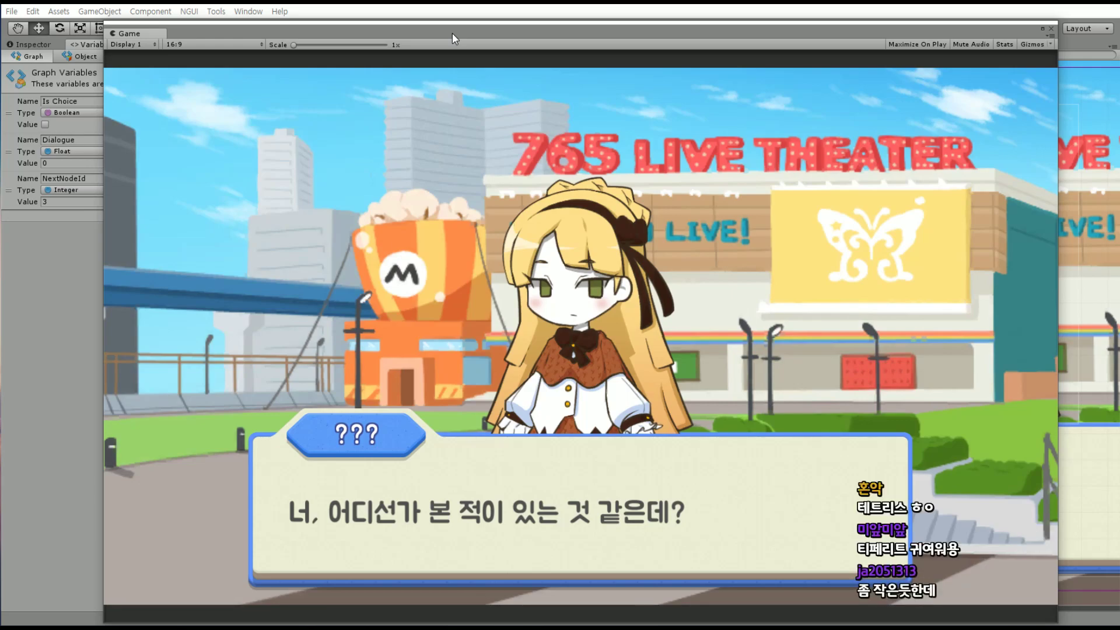
left_click(446, 32)
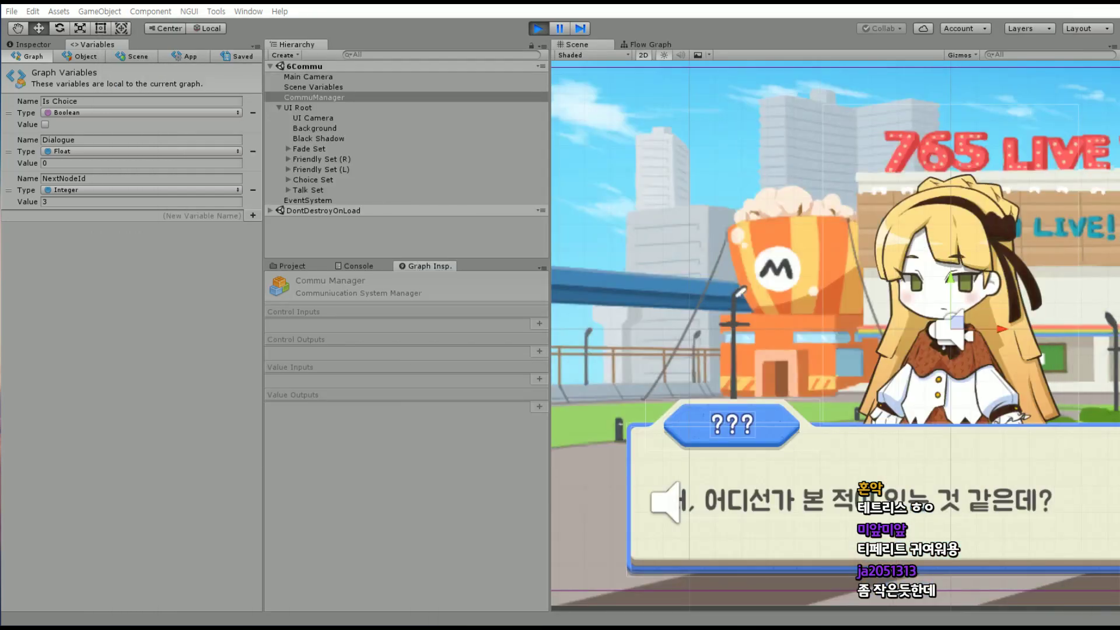
Stop Play mode and set BgmVolume's saved value to 0.5 under Variables > Saved
left_click(537, 28)
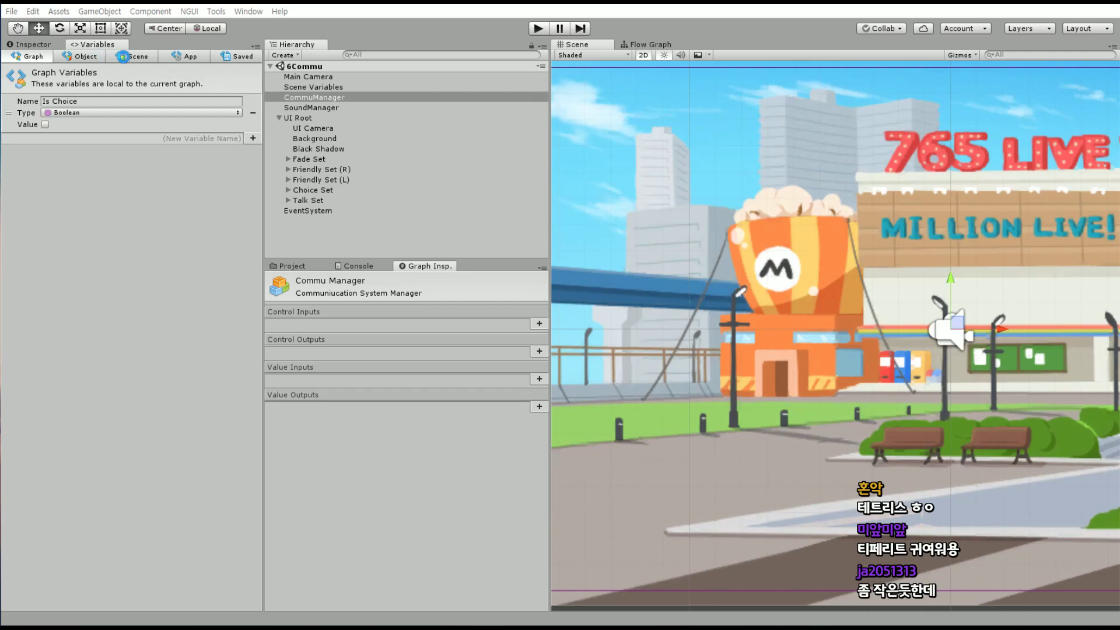
left_click(131, 56)
left_click(184, 56)
left_click(235, 56)
left_click(190, 111)
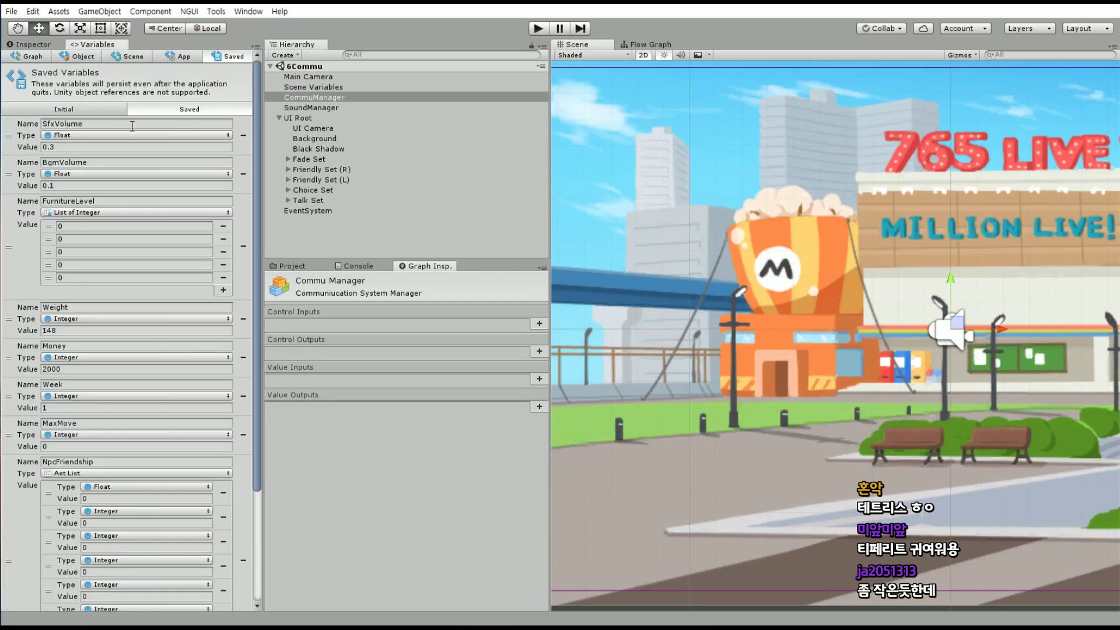
scroll(128, 423, "down", 5)
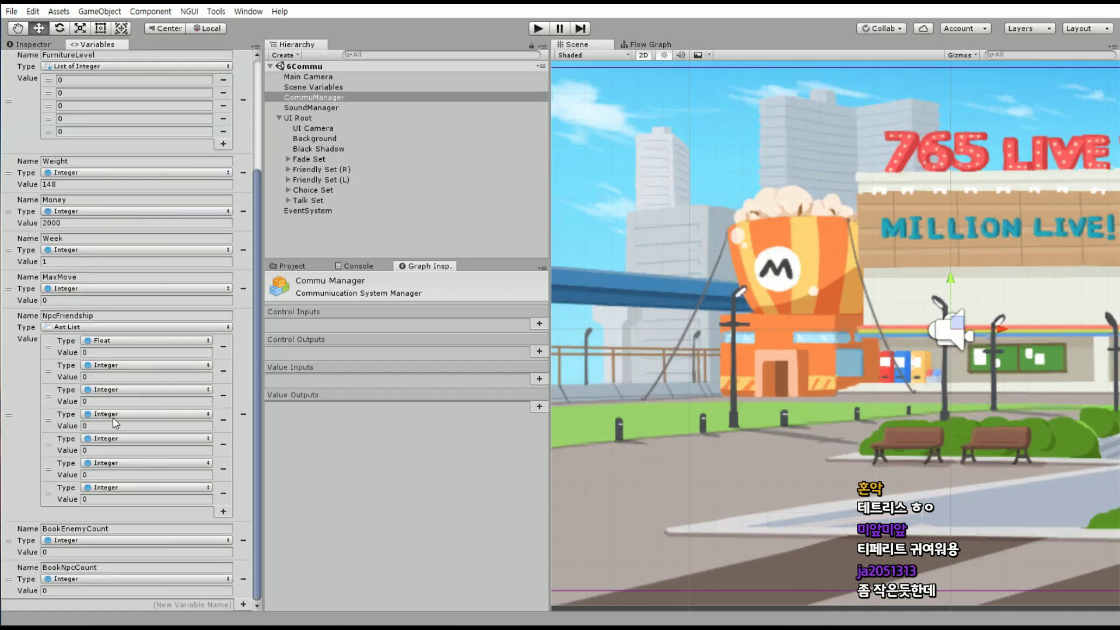
scroll(85, 376, "up", 5)
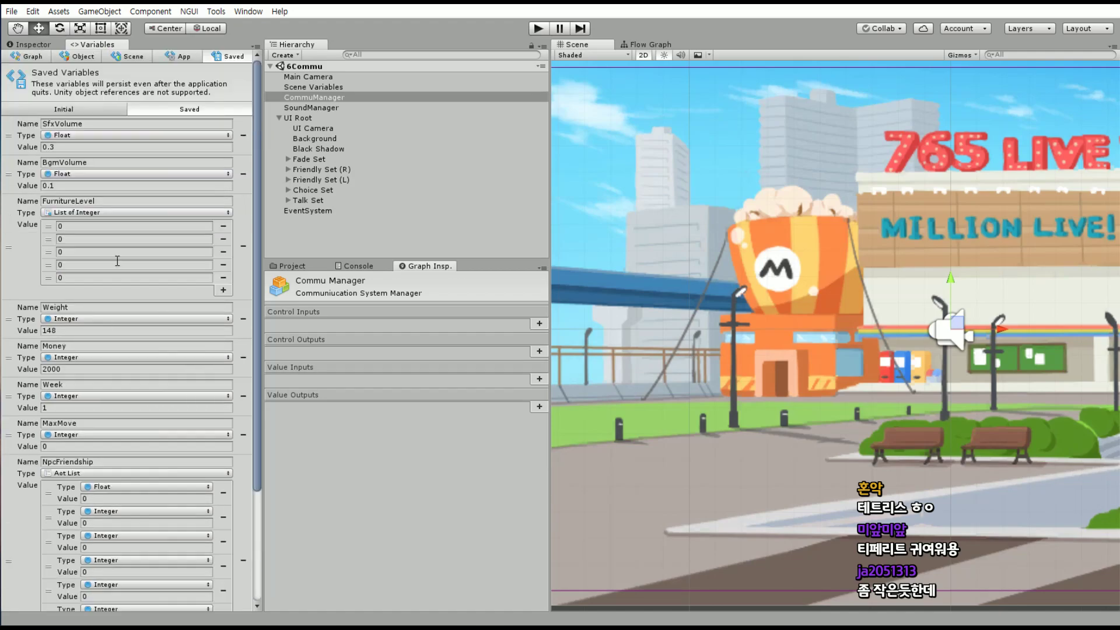
left_click(78, 186)
type("09.")
key("Return")
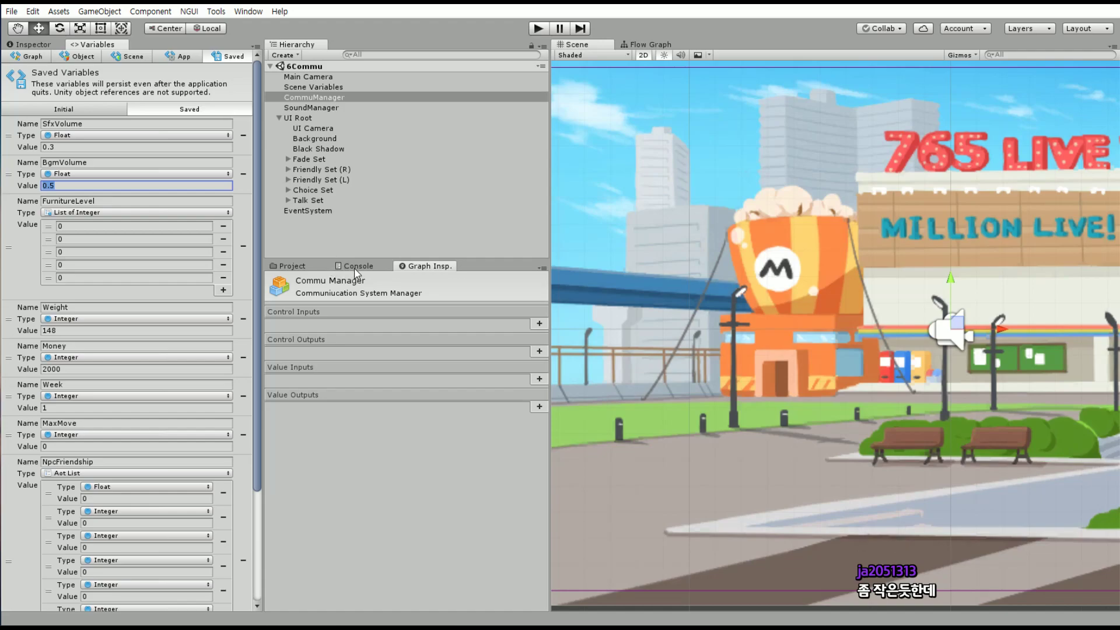
Set BgmVolume's initial value to 0.5 as well, then select SoundManager
left_click(90, 111)
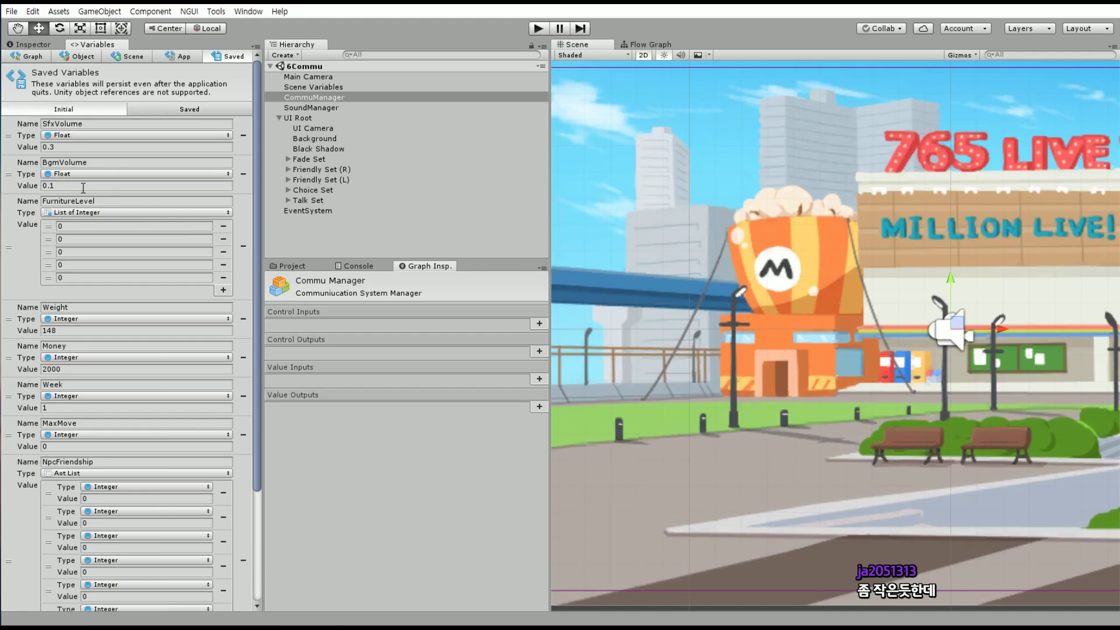
left_click(80, 185)
type("0")
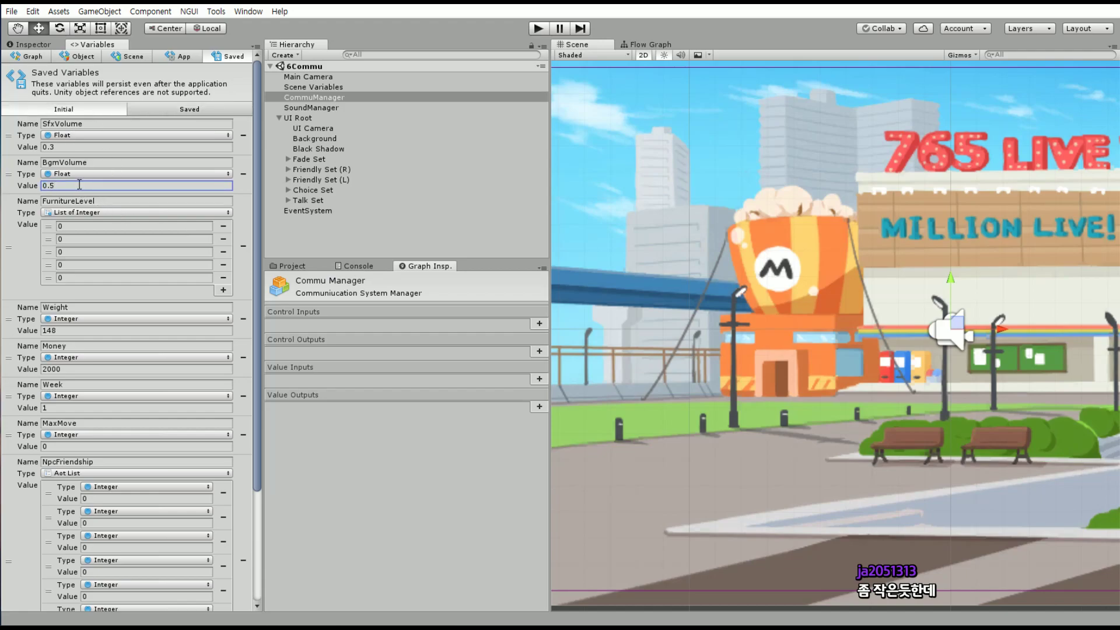
left_click(318, 108)
Show SoundManager's flow graph at the Bgm Play group and shift the Audio Source Play node right
left_click(641, 44)
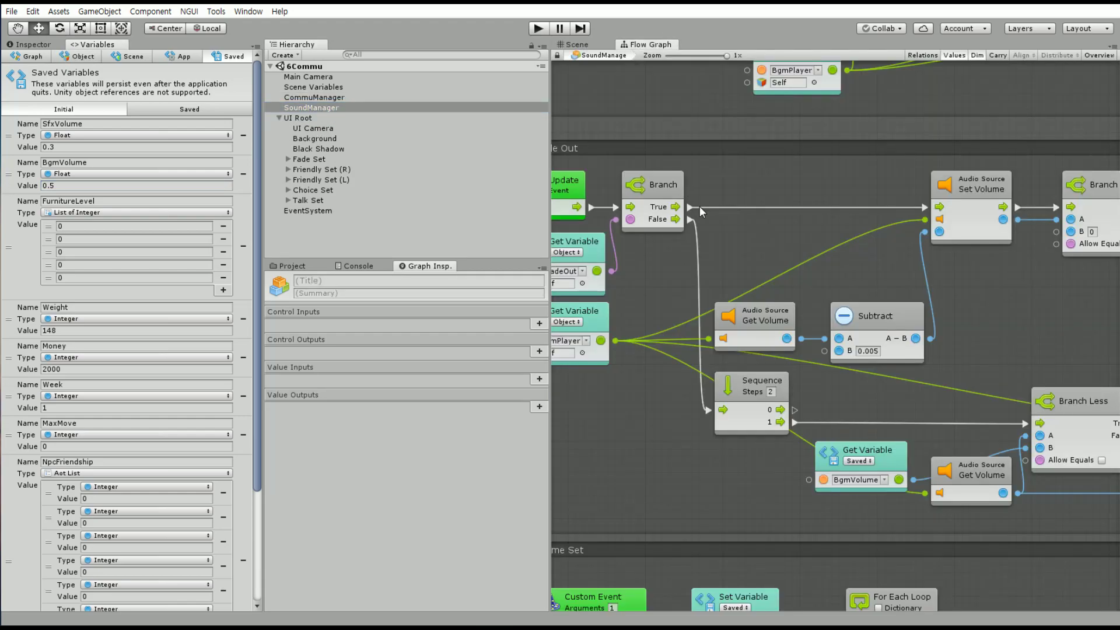
scroll(856, 195, "down", 3)
scroll(875, 343, "down", 3)
scroll(758, 237, "up", 3)
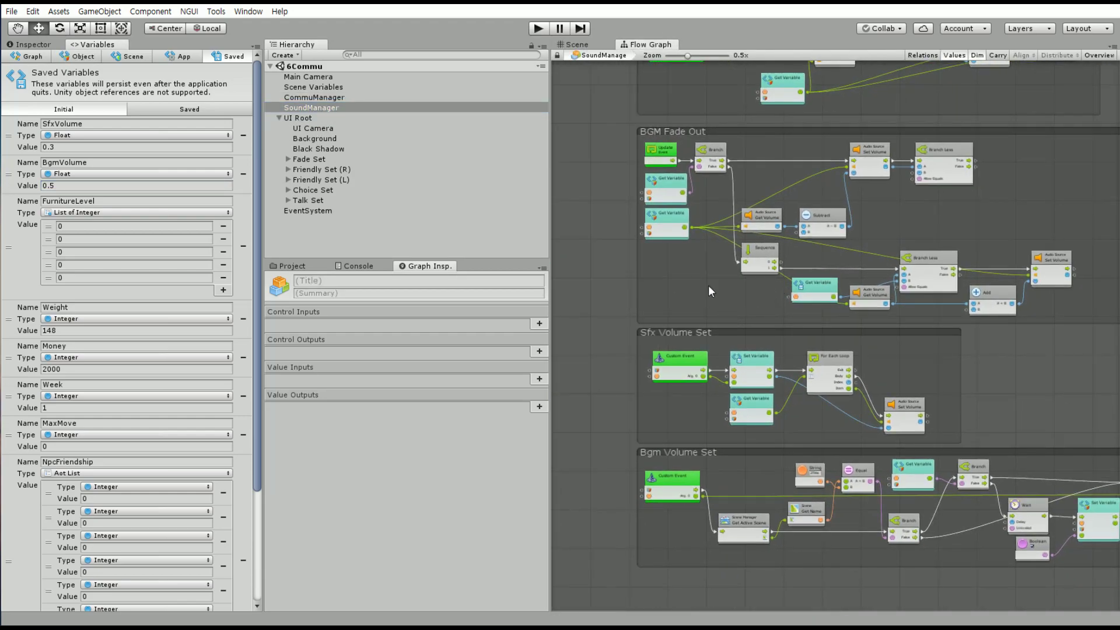
middle_click_drag(737, 247, 731, 339)
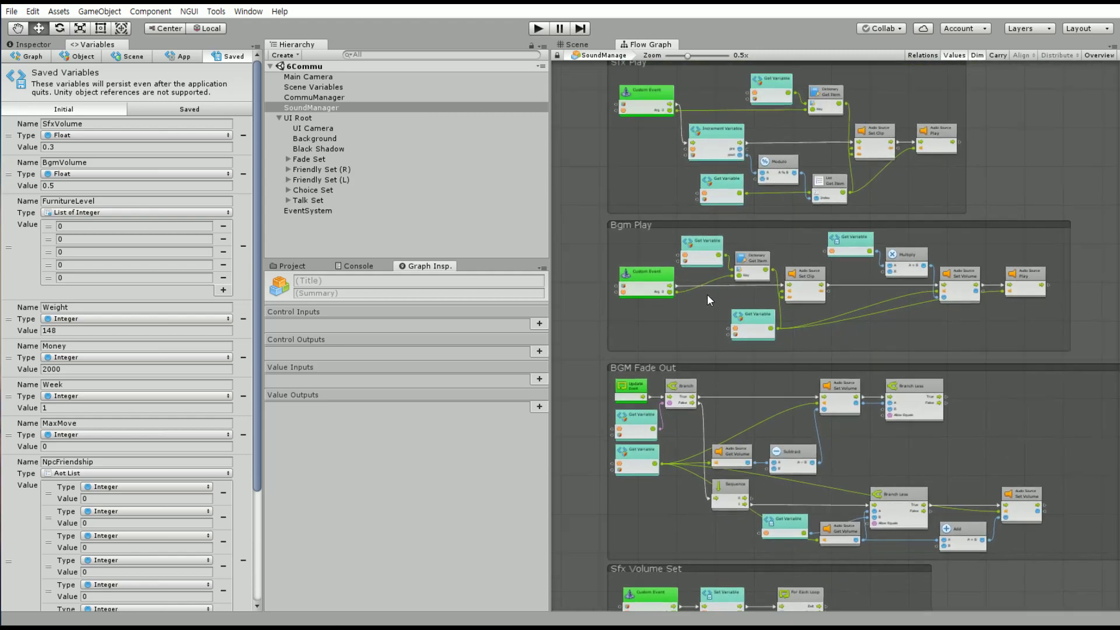
scroll(724, 298, "up", 5)
mouse_move(691, 318)
middle_mouse_down()
mouse_move(738, 307)
mouse_move(693, 300)
mouse_move(736, 299)
mouse_move(610, 320)
middle_mouse_up()
mouse_move(776, 320)
middle_mouse_down()
mouse_move(695, 332)
mouse_move(709, 298)
middle_mouse_up()
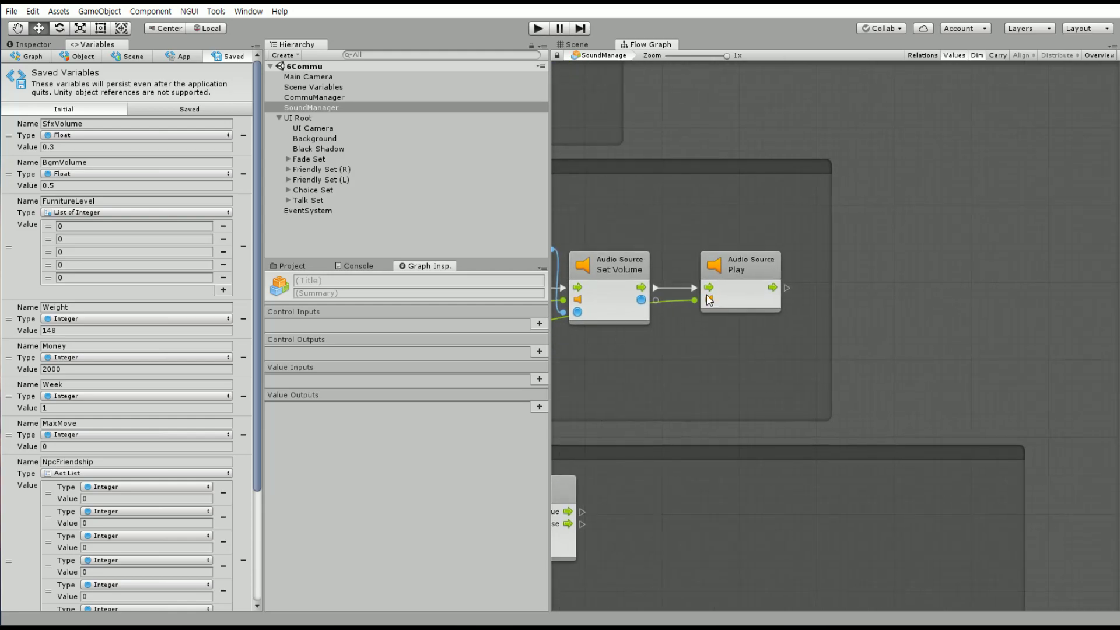
middle_click_drag(628, 339, 843, 317)
mouse_move(758, 327)
middle_mouse_down()
mouse_move(973, 336)
mouse_move(670, 333)
mouse_move(633, 120)
middle_mouse_up()
left_click_drag(729, 250, 962, 249)
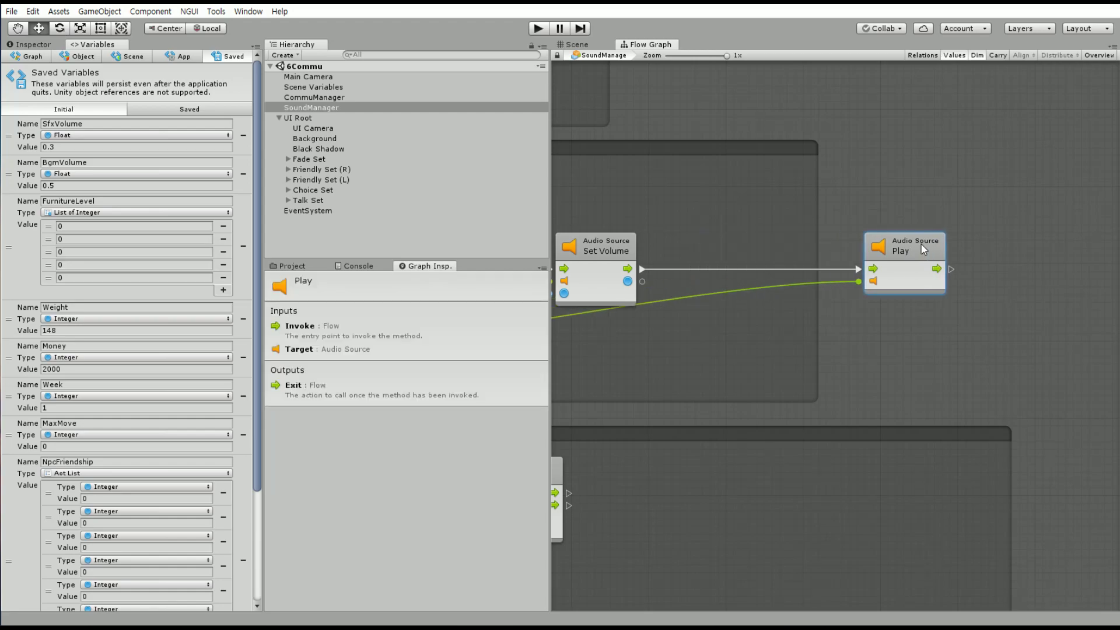
right_click(706, 176)
Search the unit finder for 'Audio' and enter the Audio Source category
left_click(732, 183)
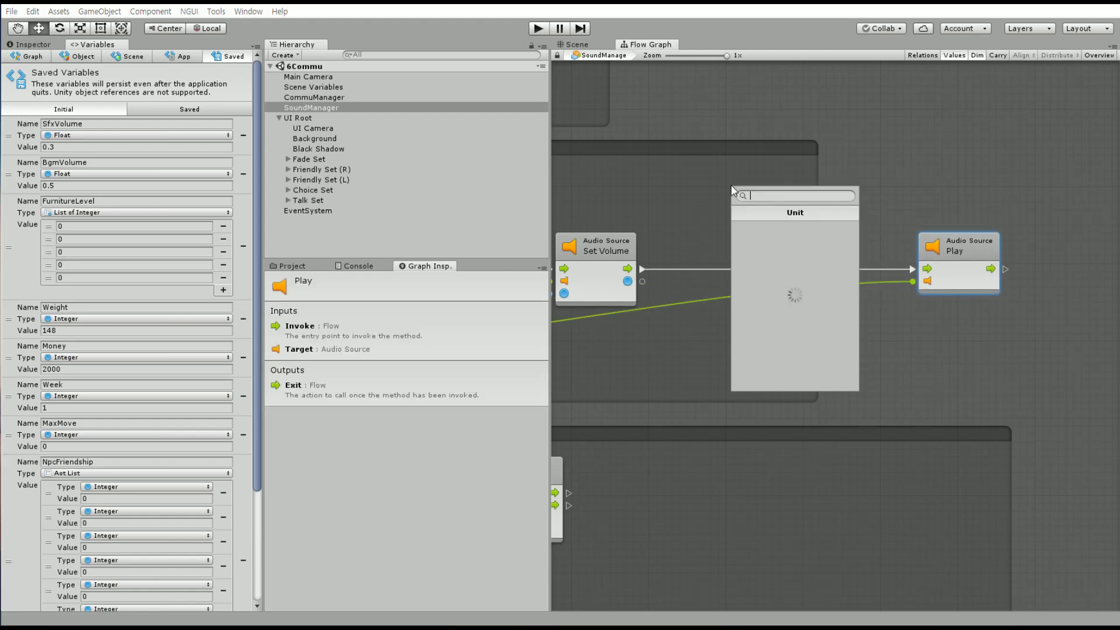
type("Au")
type("dio")
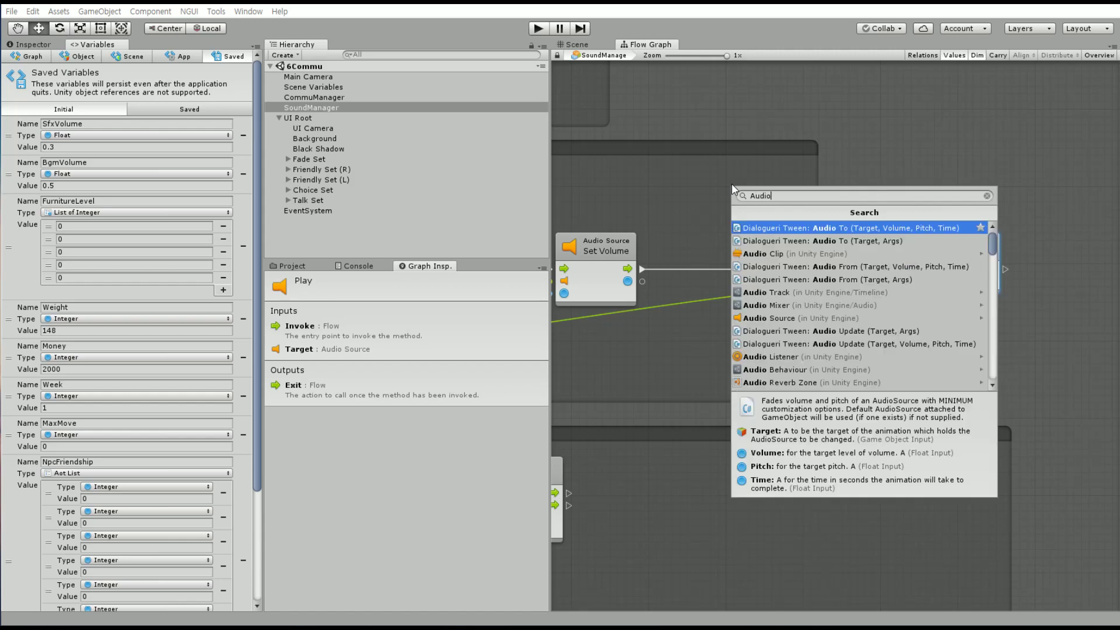
key("Down")
key("Down")
key("Down")
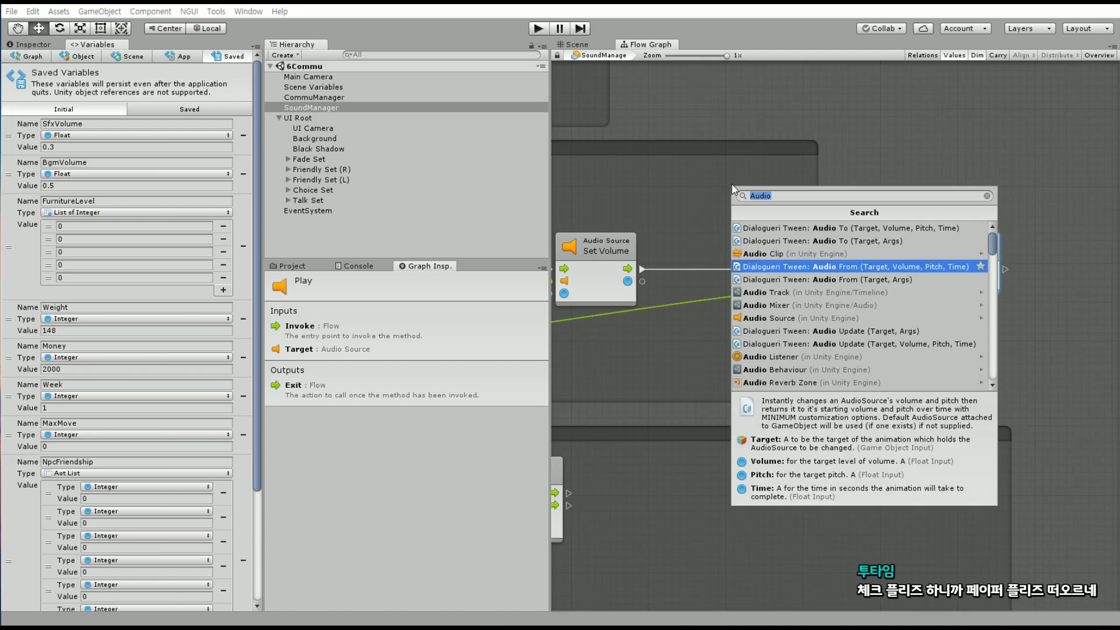
key("Down")
key("Down")
key("Down")
key("Down")
key("Return")
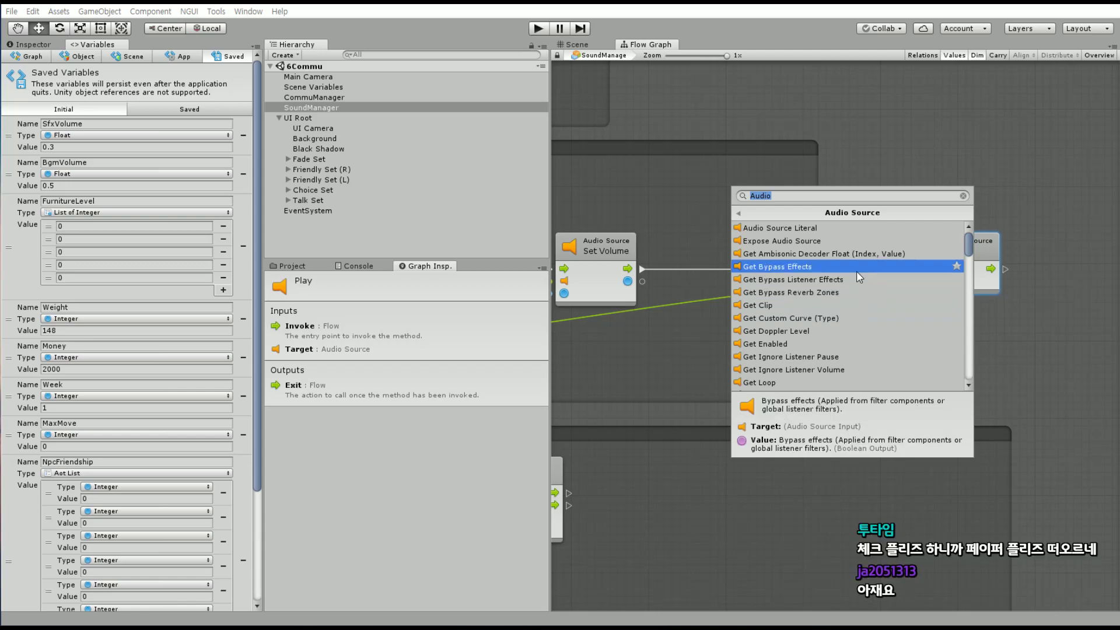
Scroll through the available Audio Source units
scroll(842, 281, "down", 3)
scroll(856, 303, "down", 3)
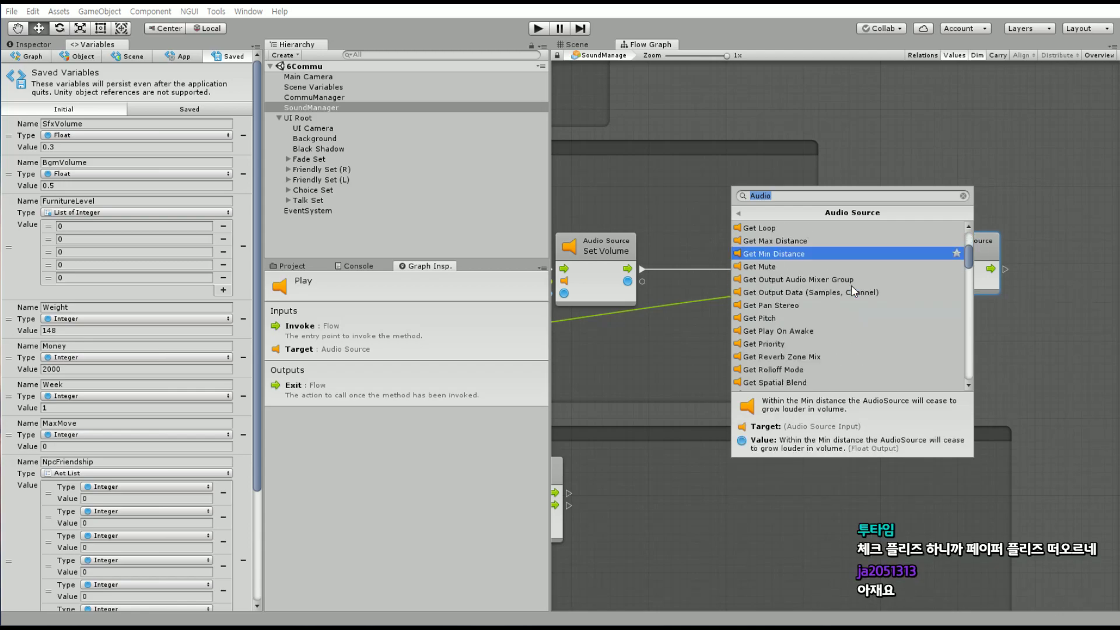
scroll(855, 282, "down", 3)
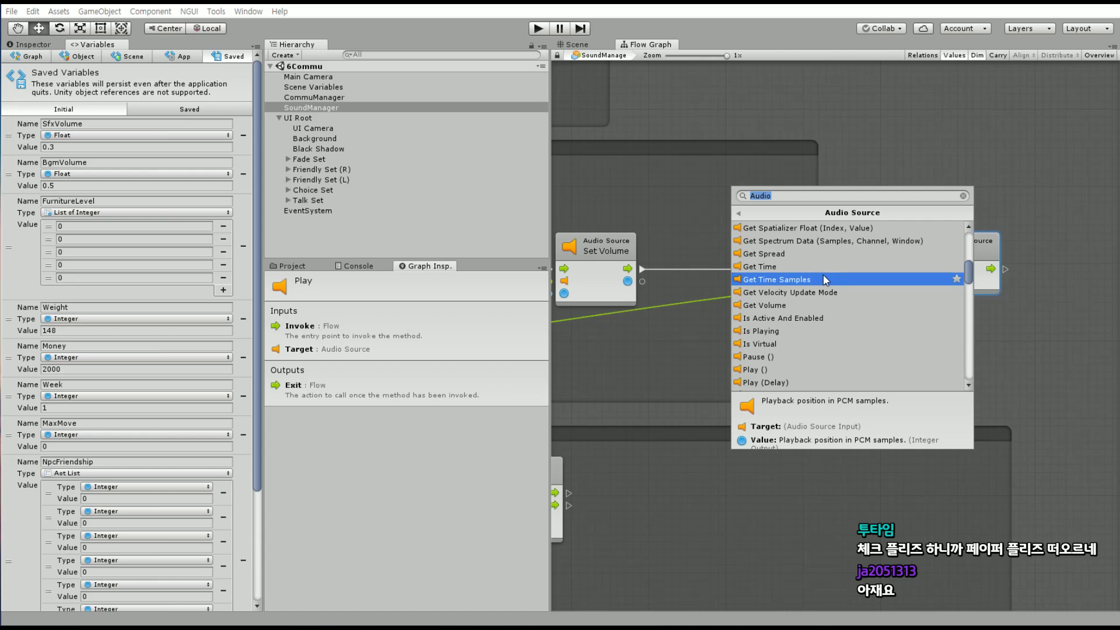
scroll(845, 281, "down", 4)
scroll(840, 288, "up", 5)
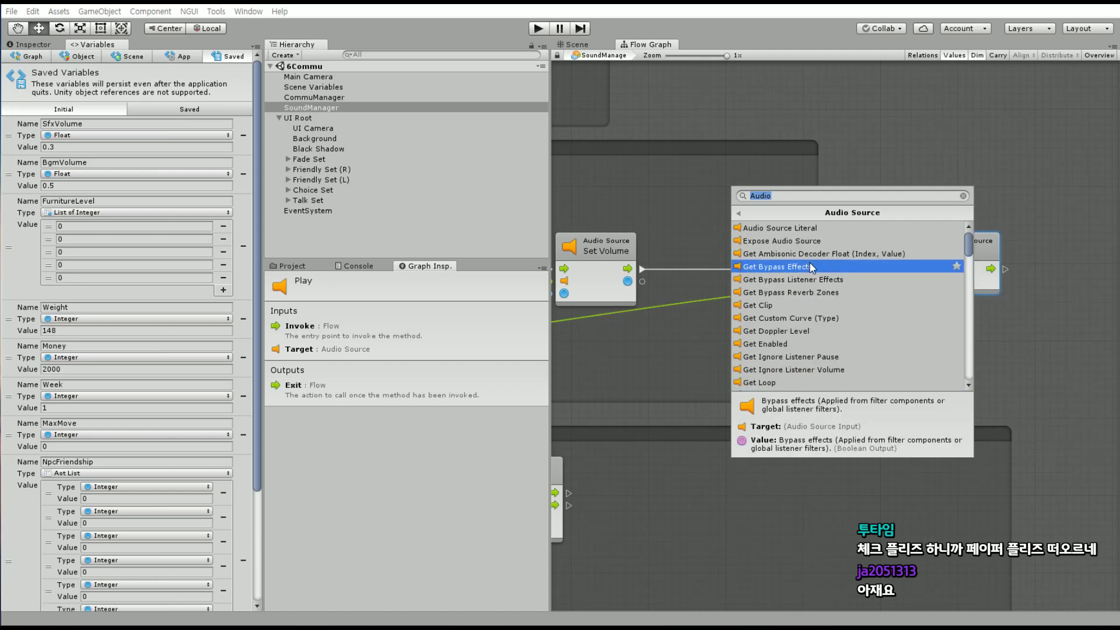
scroll(819, 265, "down", 3)
scroll(819, 271, "up", 3)
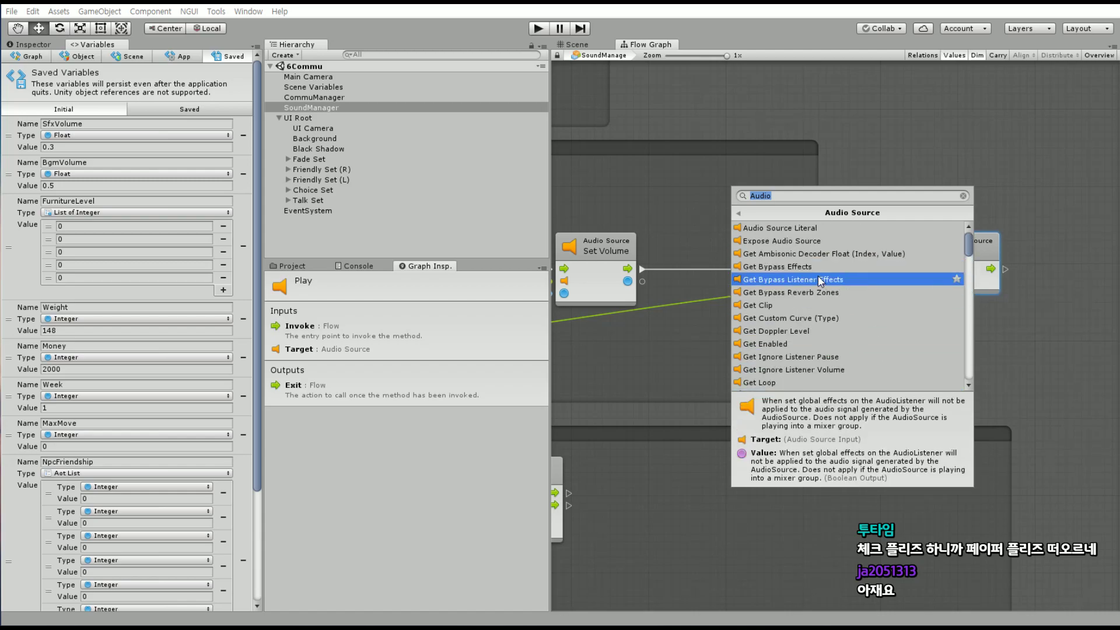
scroll(817, 279, "down", 2)
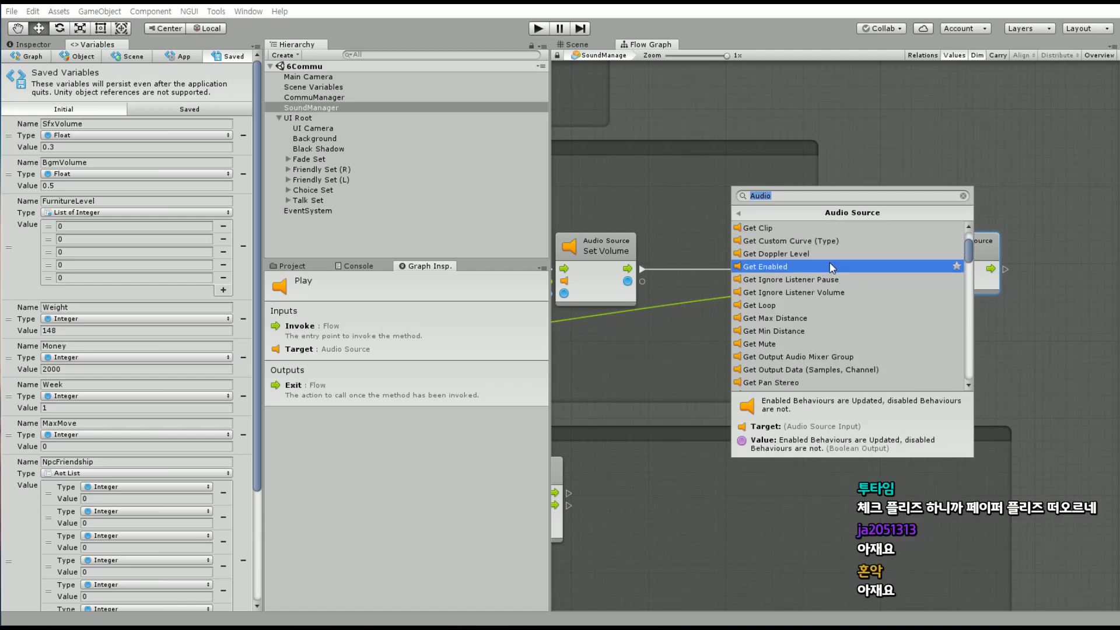
scroll(826, 268, "down", 3)
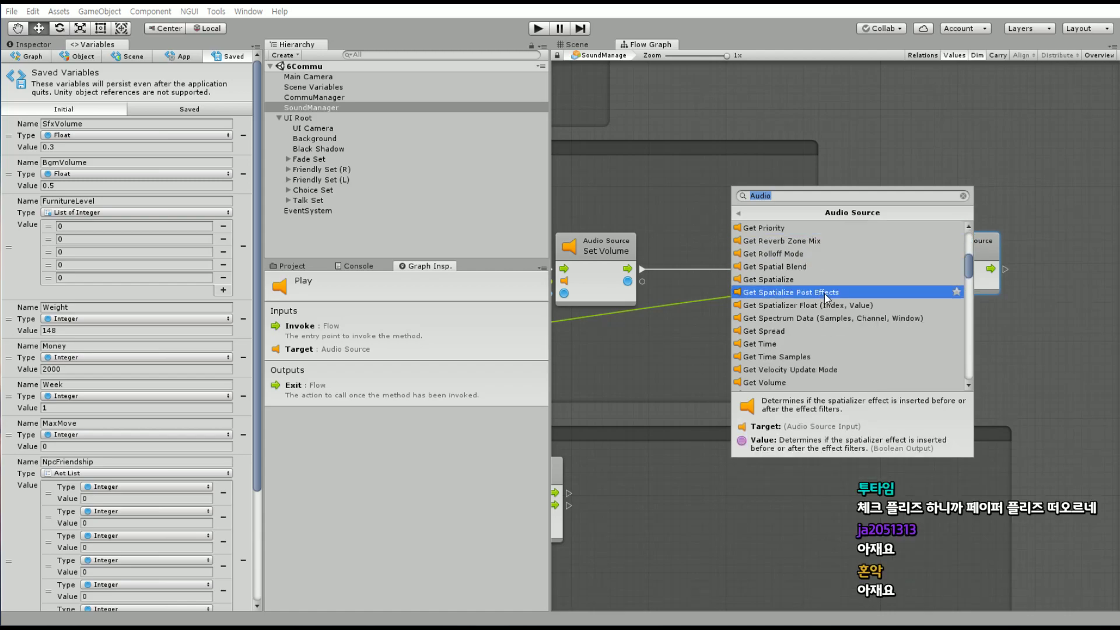
scroll(820, 288, "up", 1)
scroll(799, 291, "up", 3)
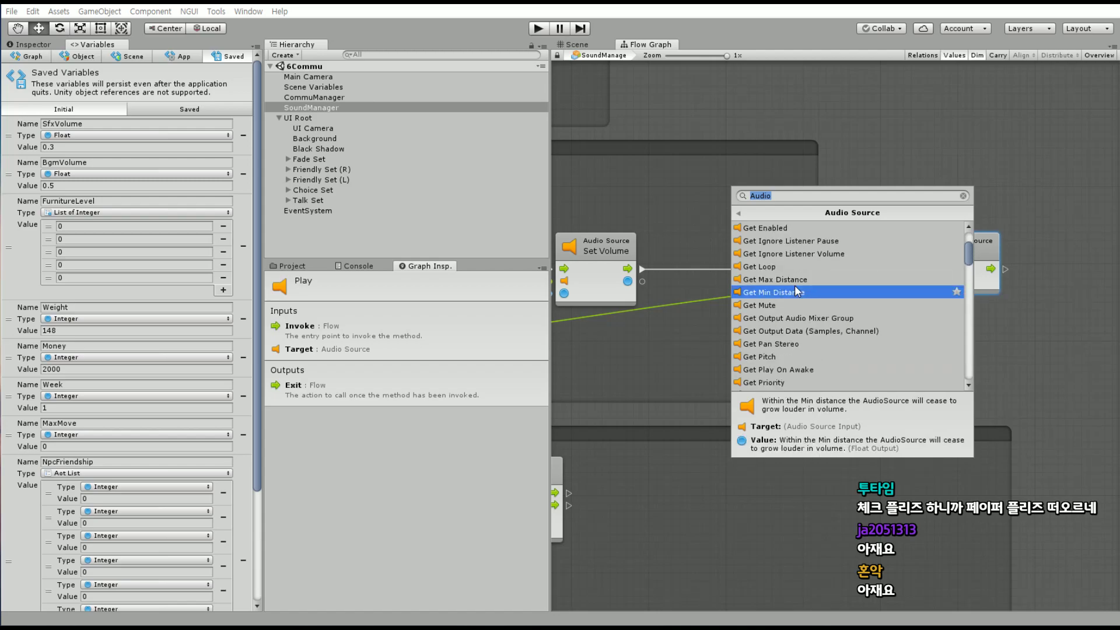
scroll(798, 291, "down", 2)
scroll(799, 290, "down", 2)
scroll(805, 288, "down", 1)
scroll(813, 285, "down", 2)
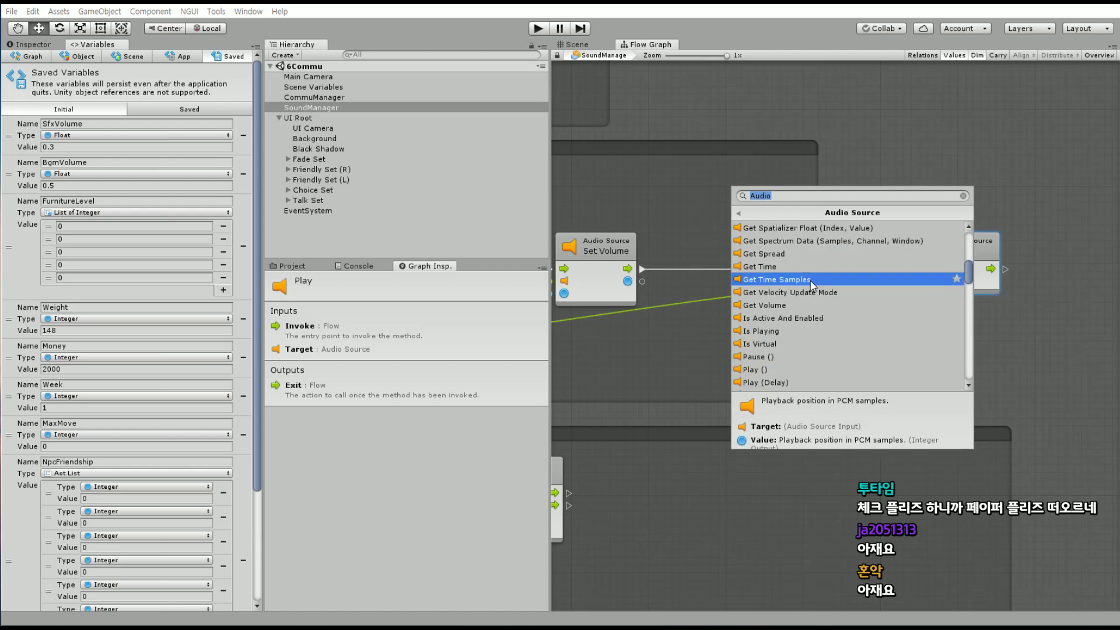
scroll(811, 285, "down", 3)
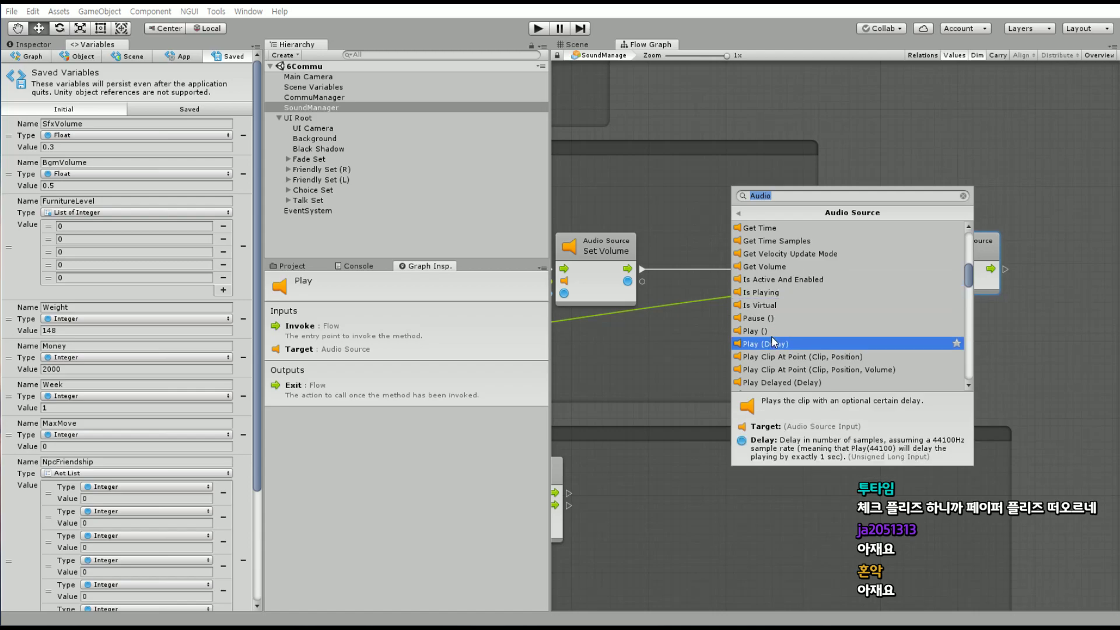
Add an Audio Source Is Playing node and a Branch, wiring Is Playing into the Branch condition
left_click(779, 294)
left_click_drag(792, 206, 725, 176)
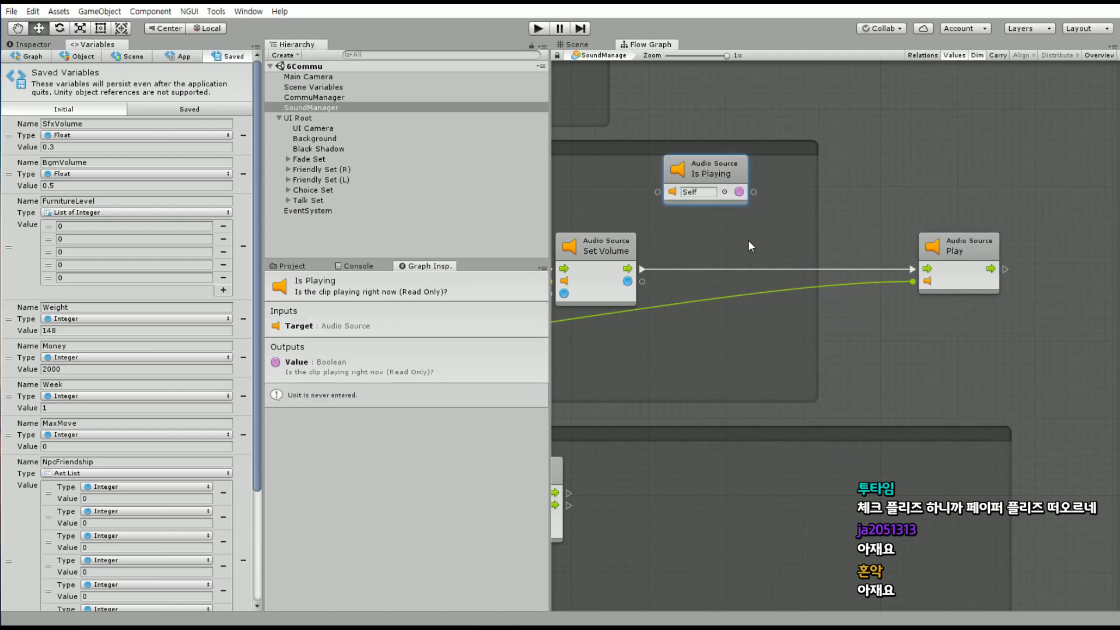
right_click(749, 241)
left_click(779, 248)
left_click(819, 346)
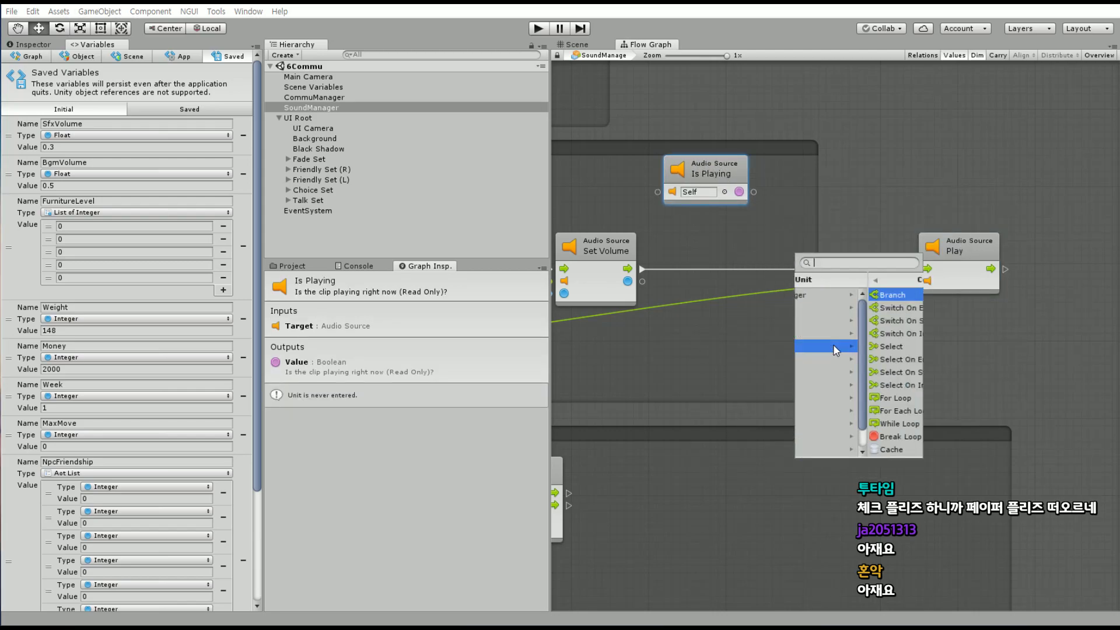
left_click(840, 296)
left_click_drag(846, 268, 870, 164)
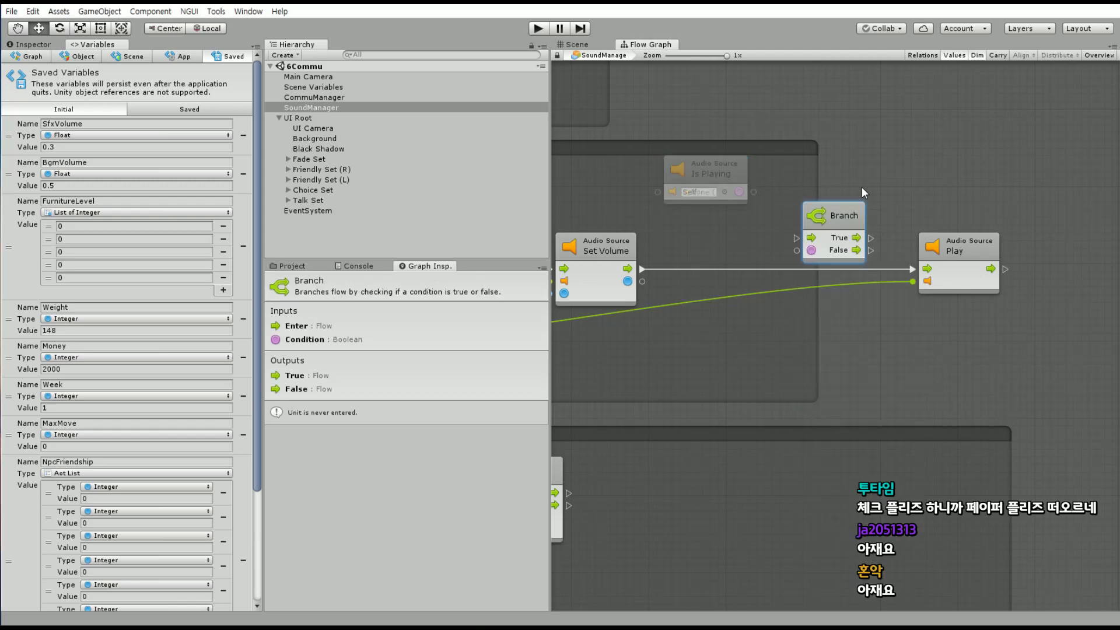
left_click_drag(739, 191, 812, 196)
left_click_drag(743, 174, 750, 337)
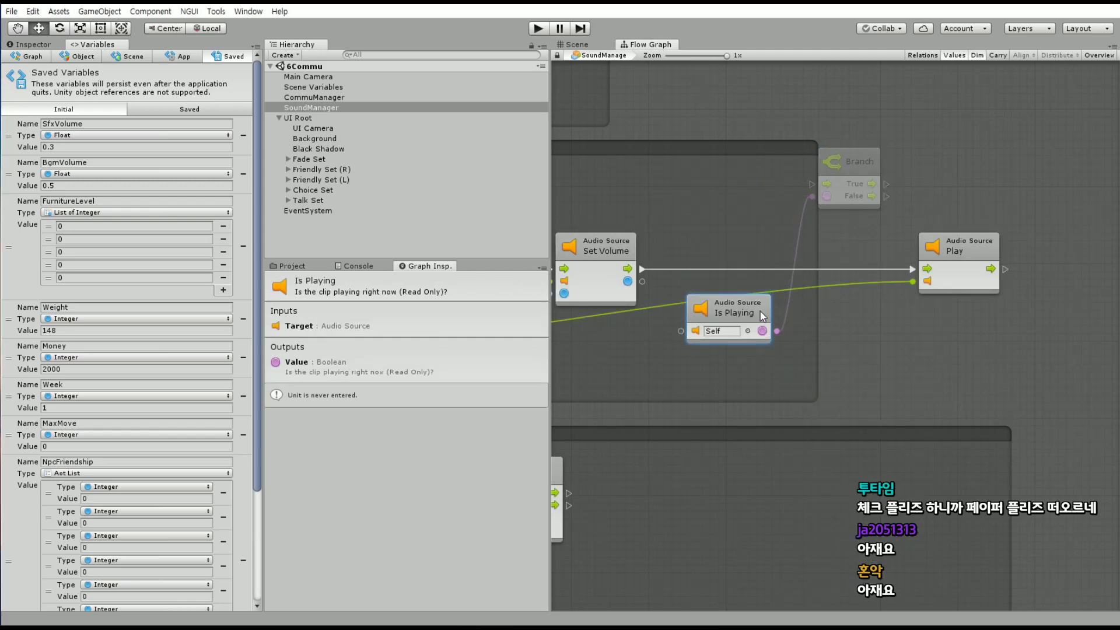
Feed BgmPlayer into Is Playing, route Set Volume through the Branch, and connect False to Play
middle_click_drag(743, 341, 867, 336)
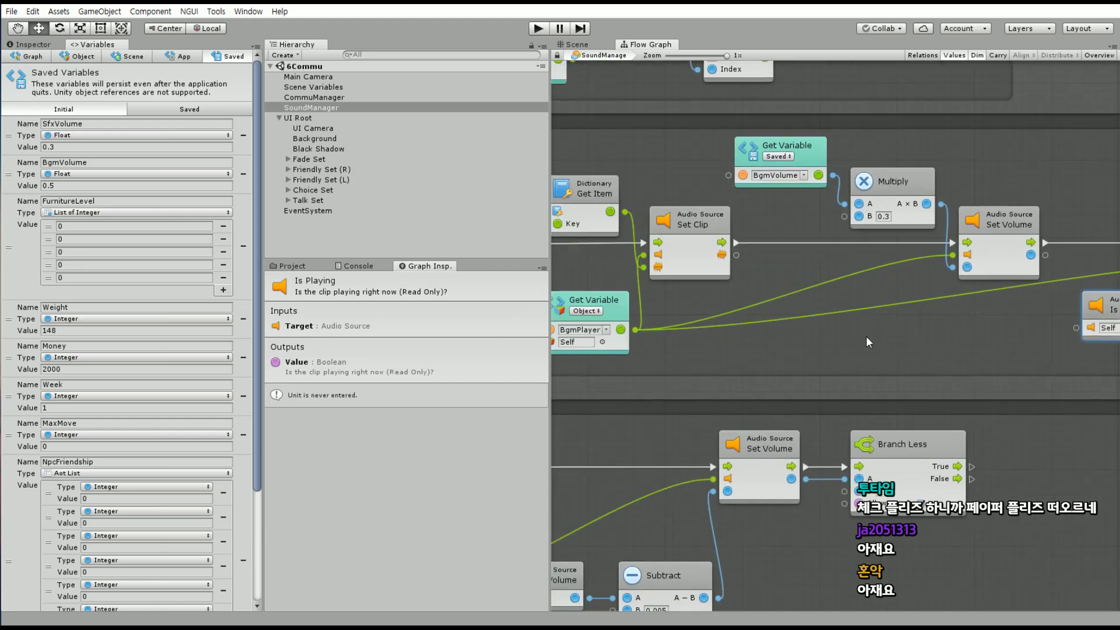
middle_click_drag(733, 335, 895, 320)
middle_click_drag(726, 327, 730, 326)
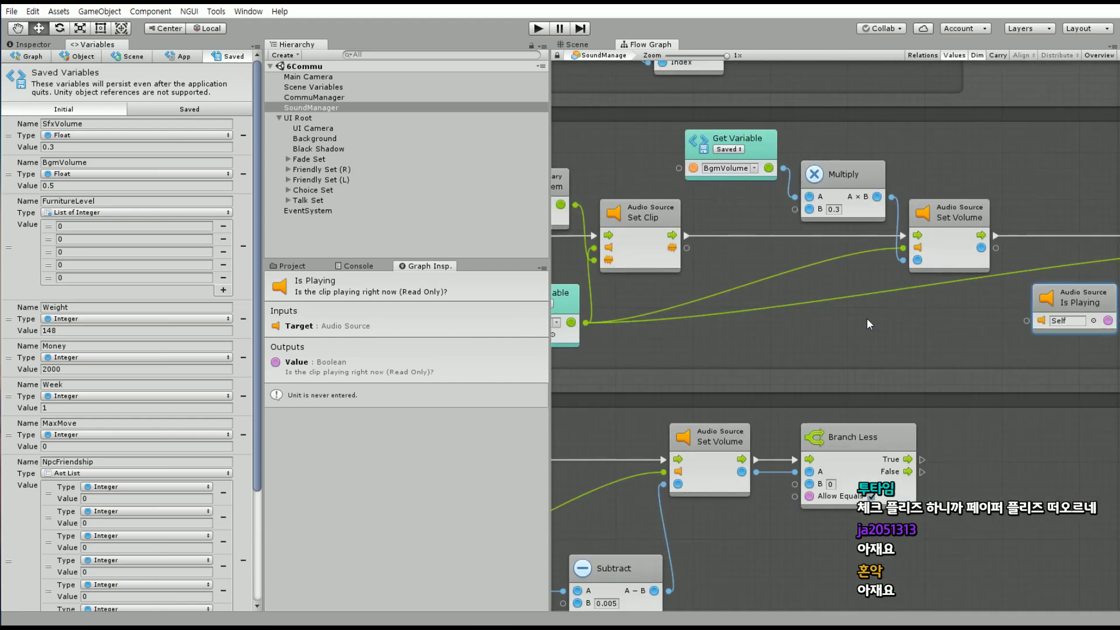
scroll(636, 323, "down", 2)
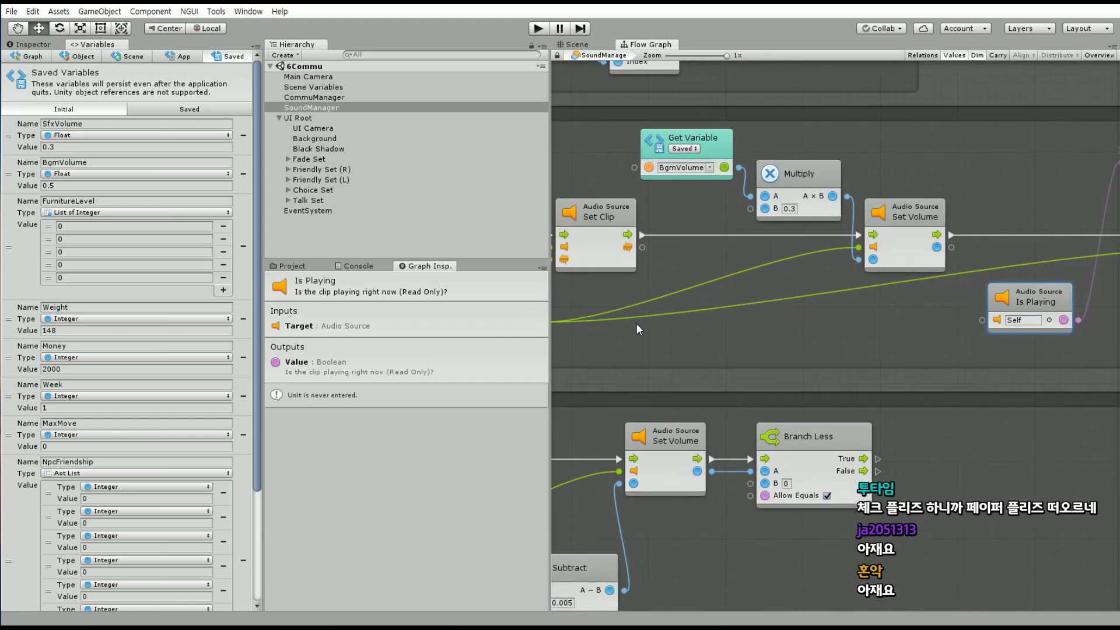
left_click_drag(588, 324, 953, 323)
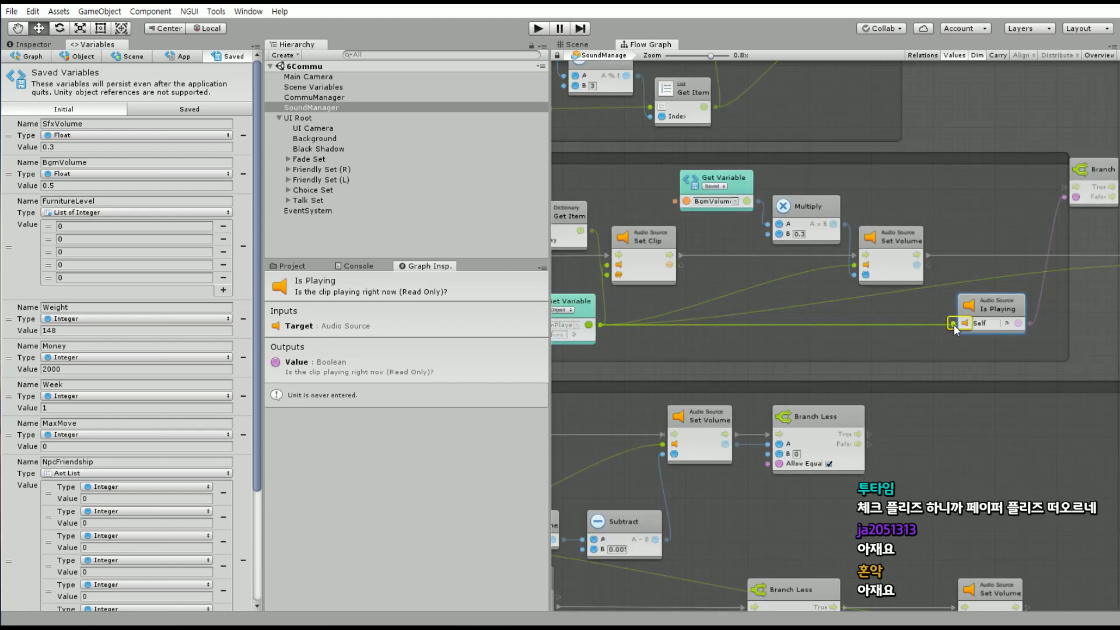
scroll(924, 324, "up", 2)
middle_click_drag(925, 324, 752, 331)
mouse_move(682, 264)
left_mouse_down()
mouse_move(868, 179)
mouse_move(838, 259)
mouse_move(846, 242)
left_mouse_up()
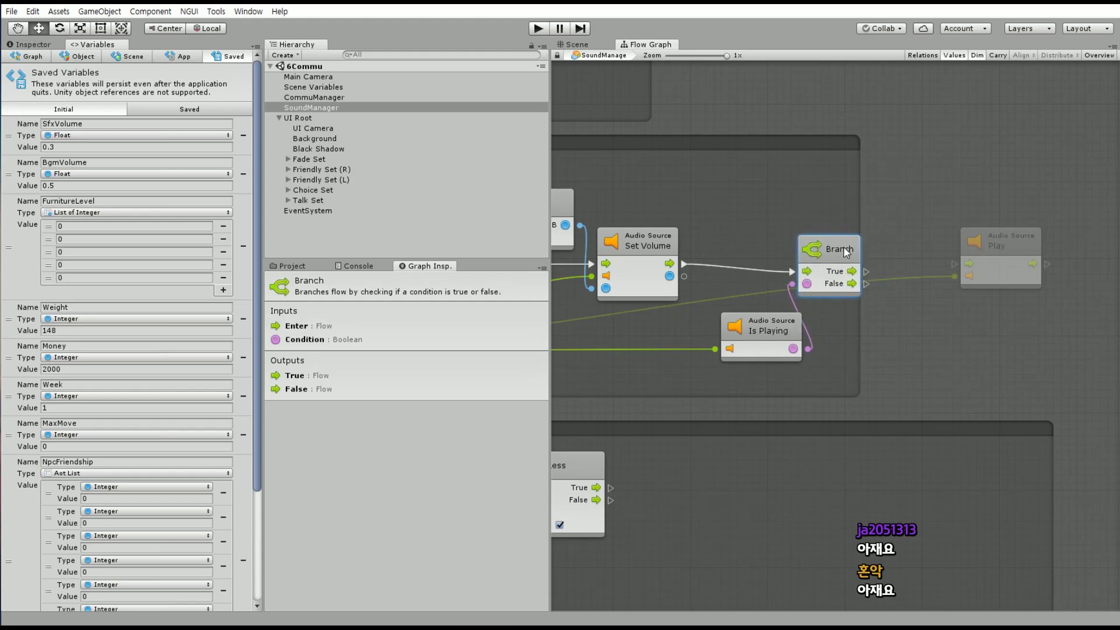
left_click_drag(778, 318, 661, 318)
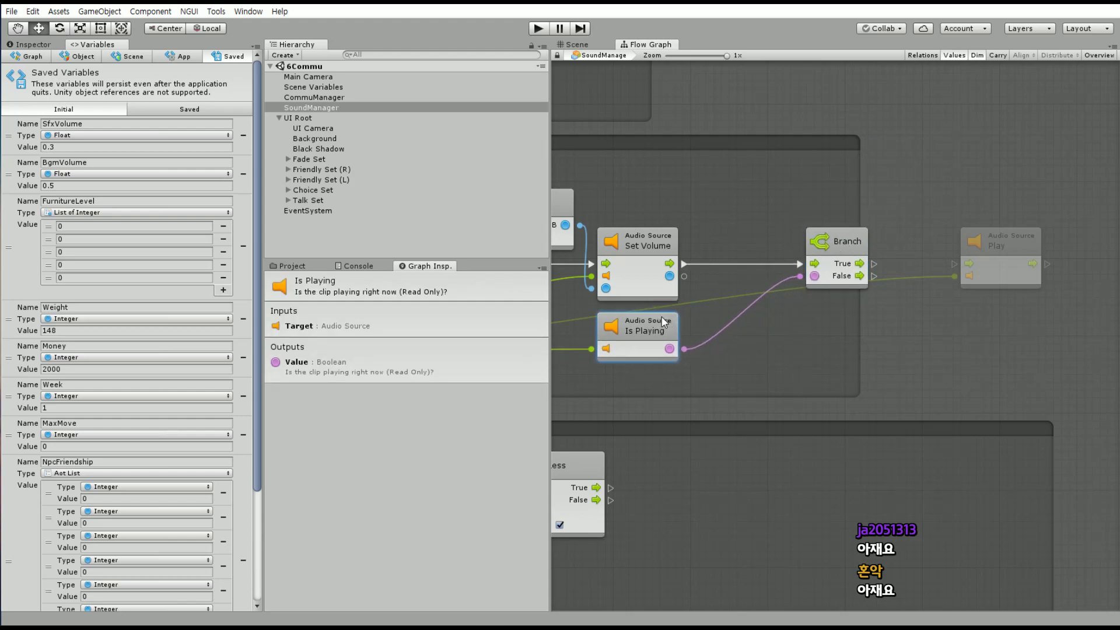
mouse_move(840, 257)
left_mouse_down()
mouse_move(779, 257)
mouse_move(943, 267)
mouse_move(887, 245)
left_mouse_up()
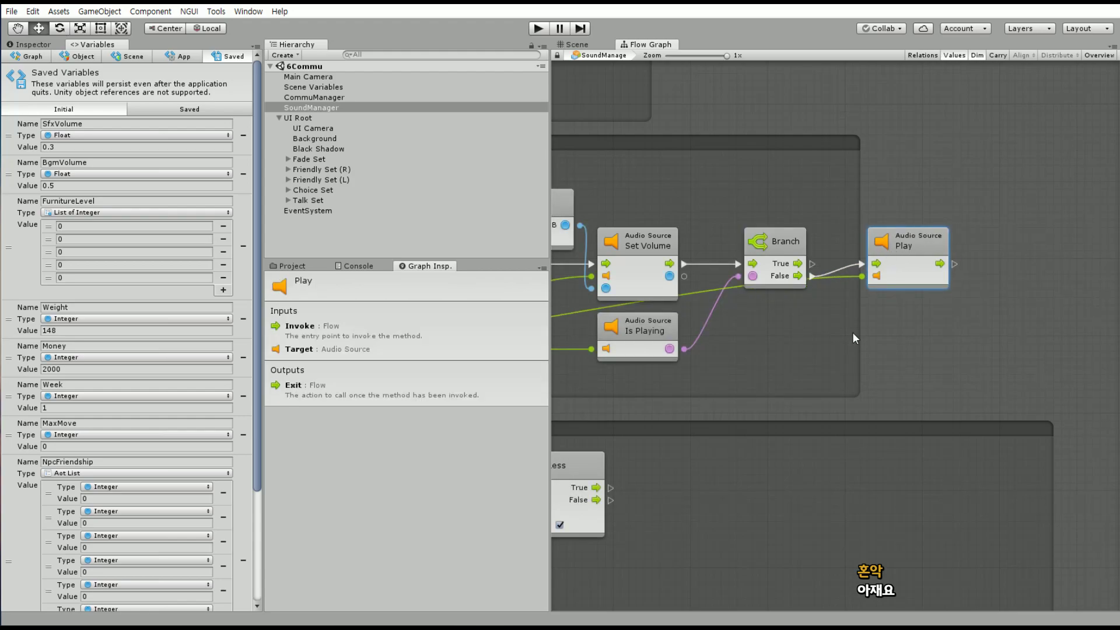
left_click_drag(856, 331, 988, 338)
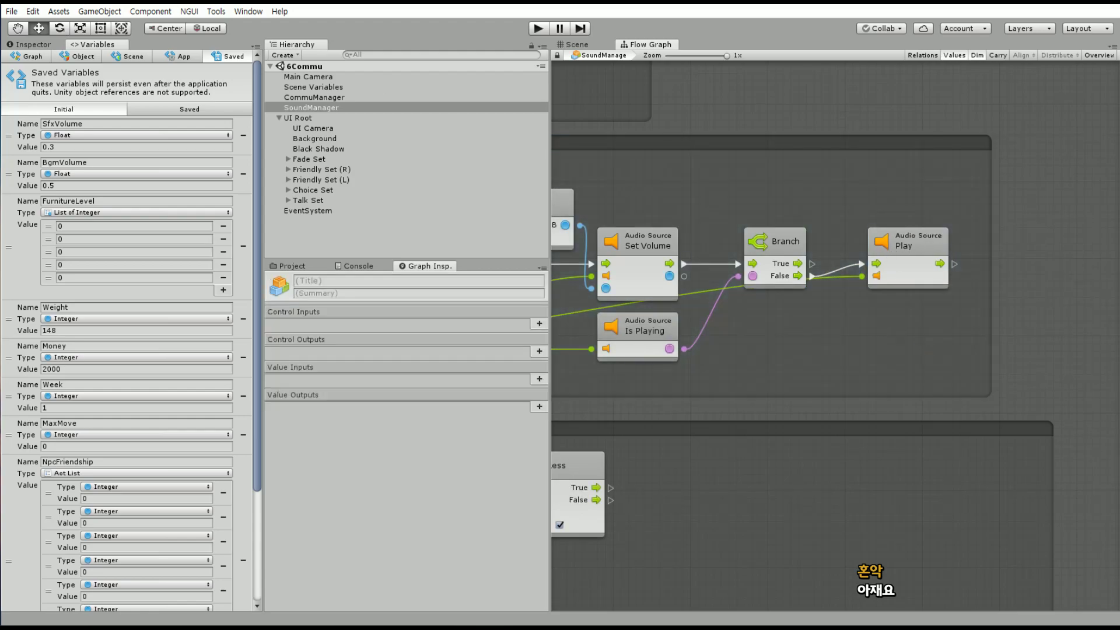
Show the 03.Bolt assets folder and open the Scene and Game views
left_click(12, 11)
left_click(11, 11)
left_click(12, 11)
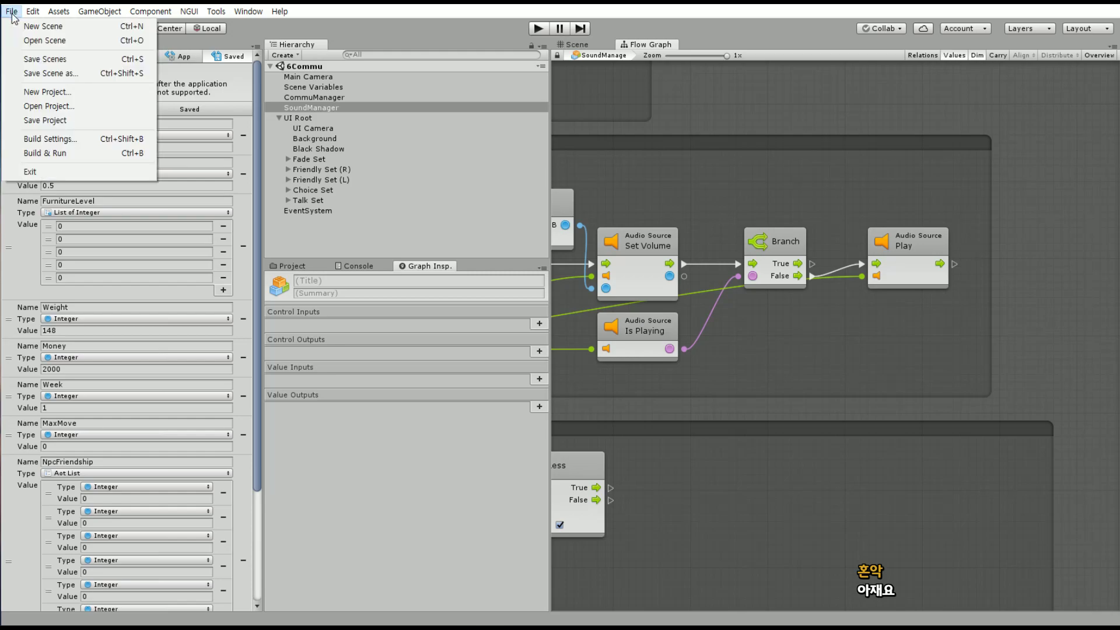
left_click(100, 121)
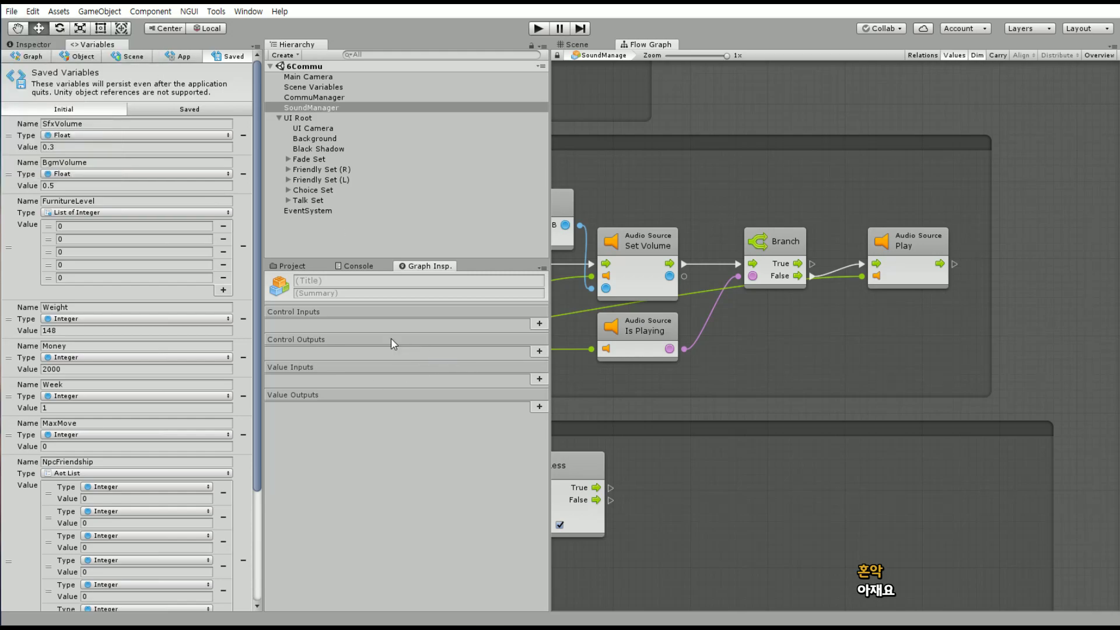
left_click(292, 266)
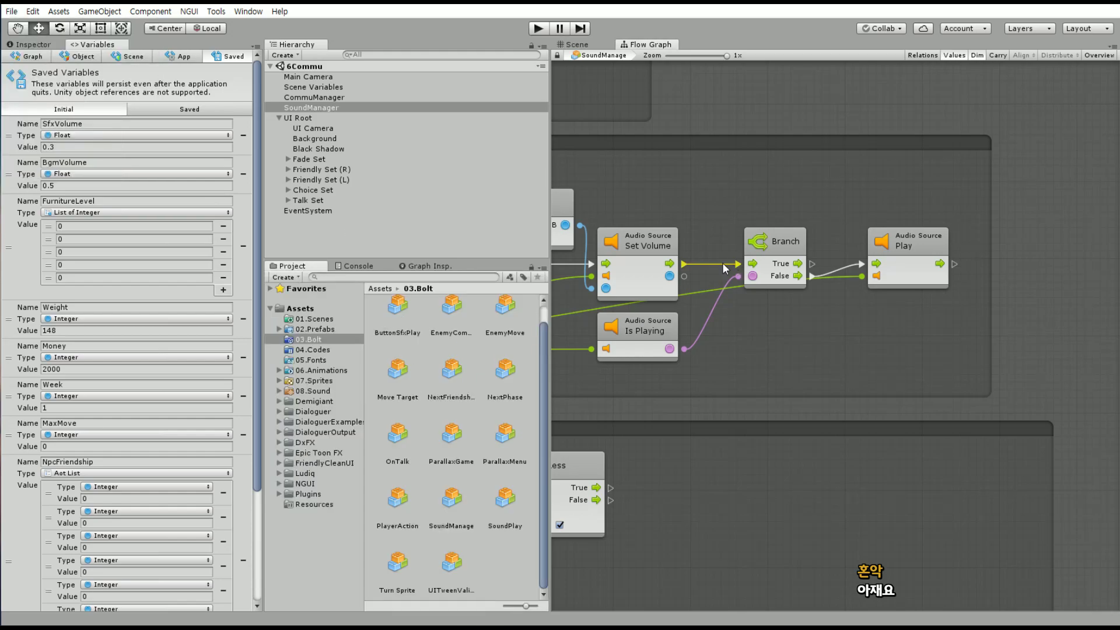
left_click(577, 44)
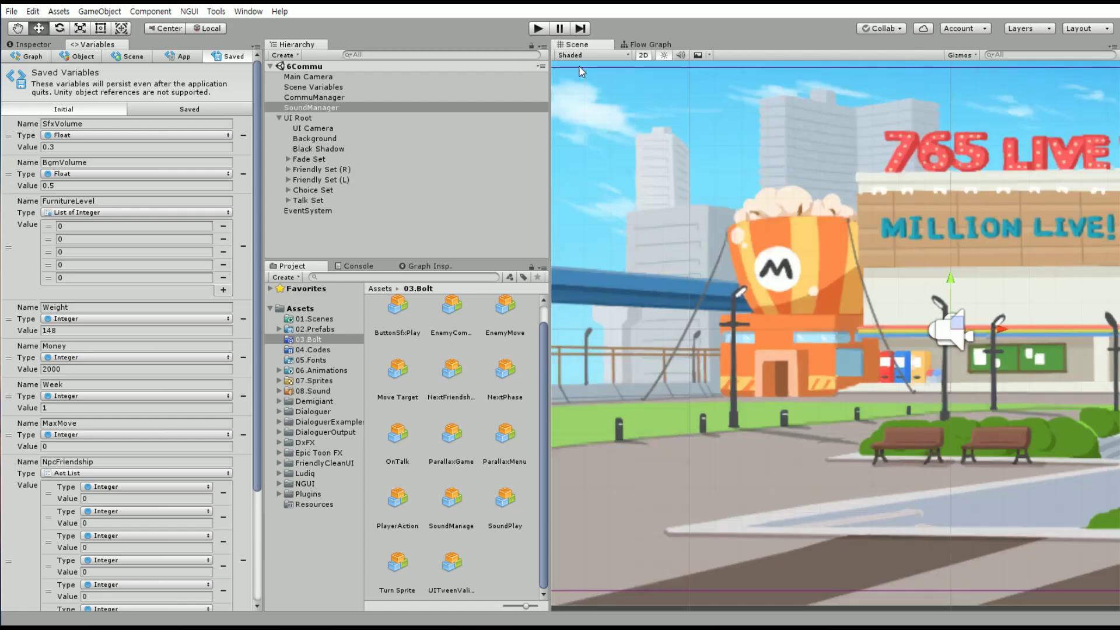
scroll(726, 184, "down", 3)
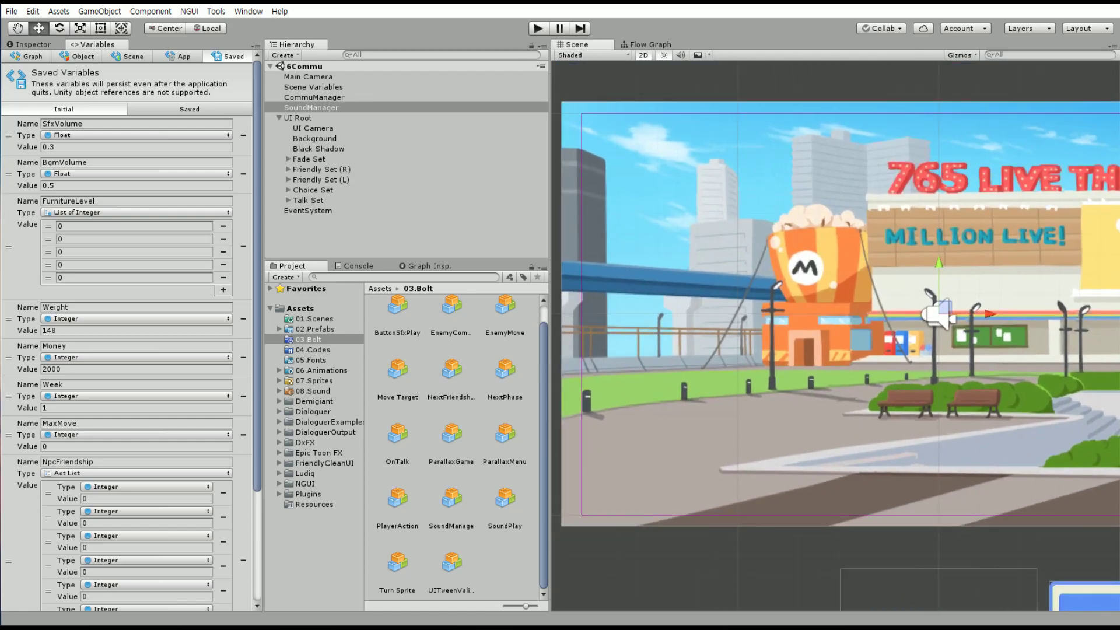
key("ctrl+2")
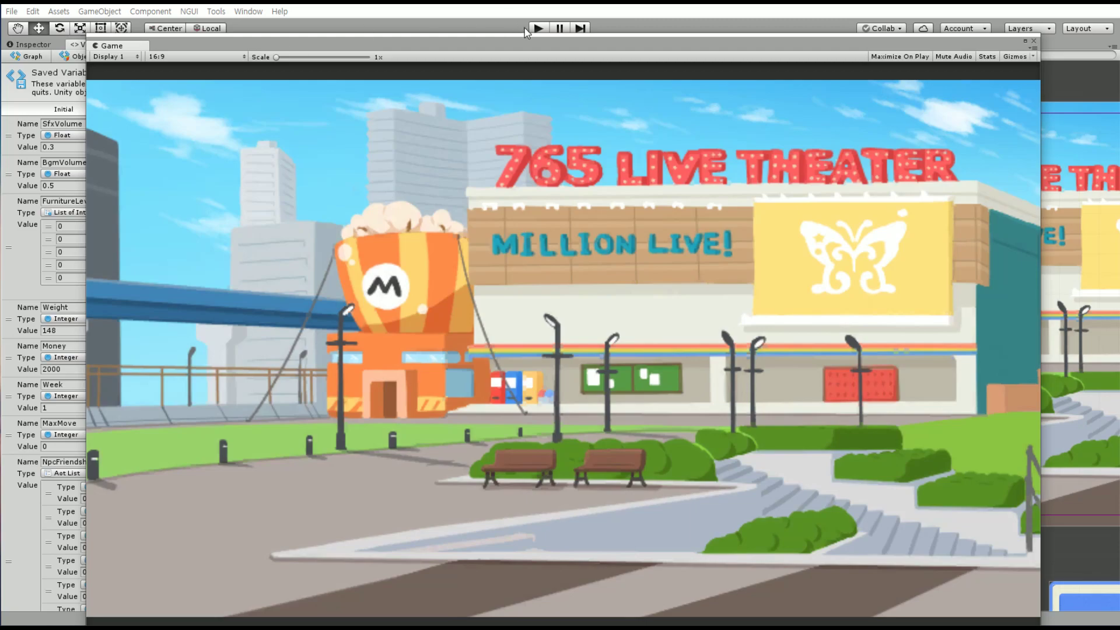
Enter Play mode, check the saved variables, and advance the opening dialogue twice
left_click(530, 29)
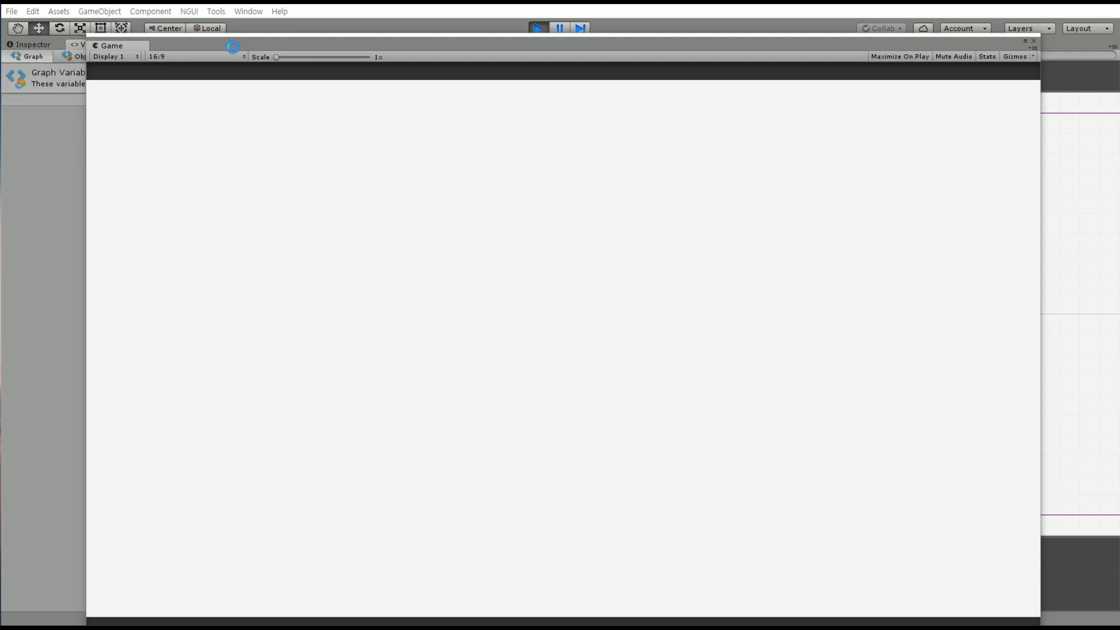
left_click_drag(221, 45, 359, 43)
left_click(183, 54)
left_click(229, 57)
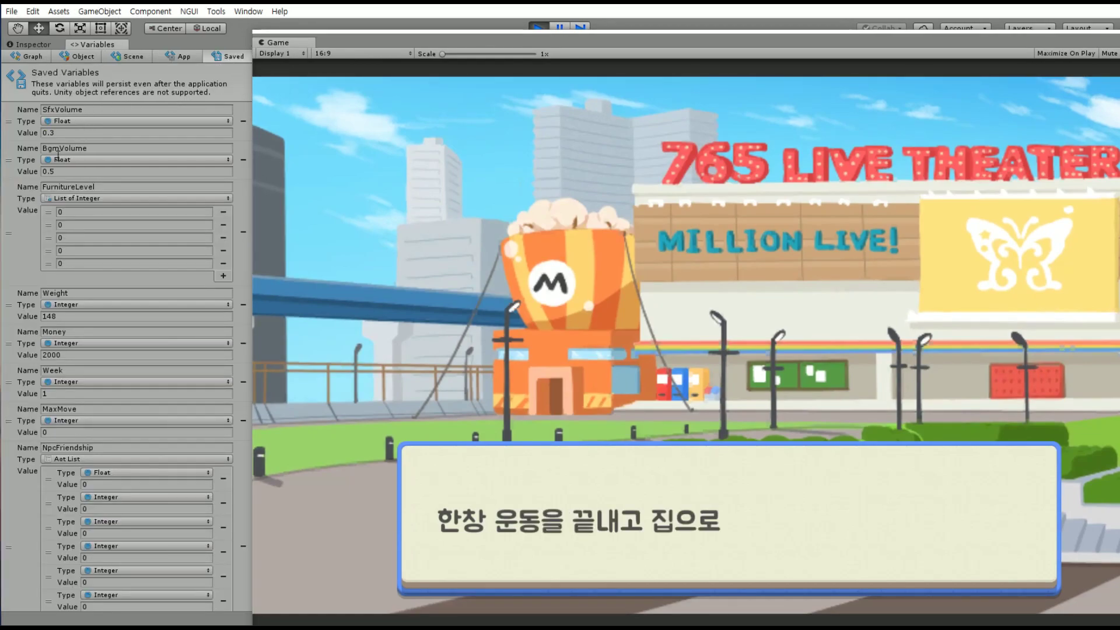
left_click_drag(342, 41, 149, 19)
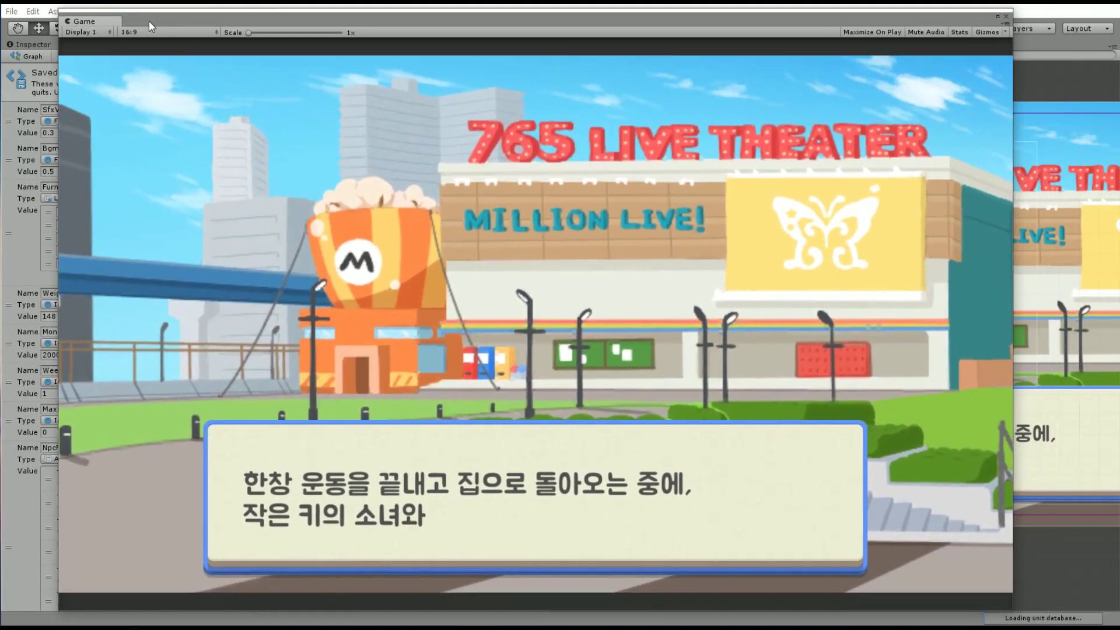
left_click(723, 481)
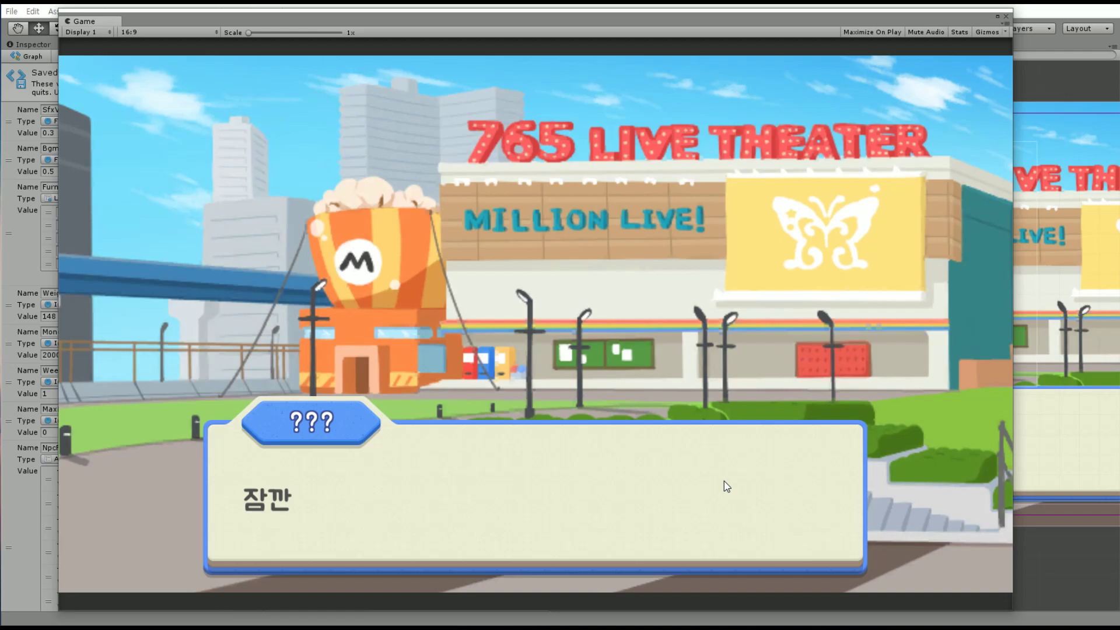
left_click_drag(786, 23, 831, 24)
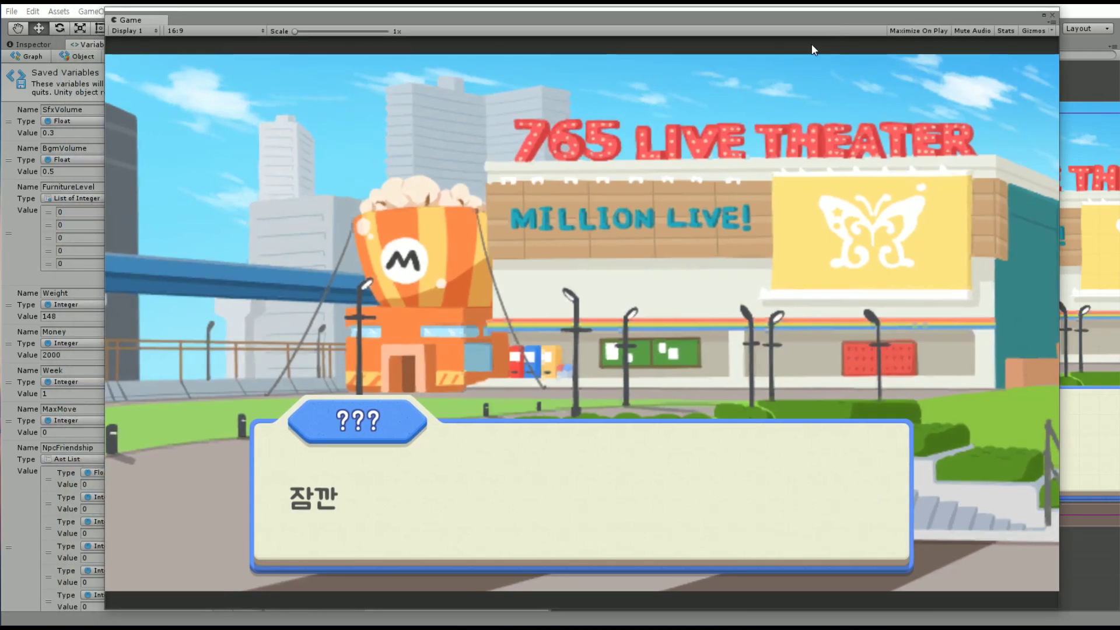
left_click(642, 492)
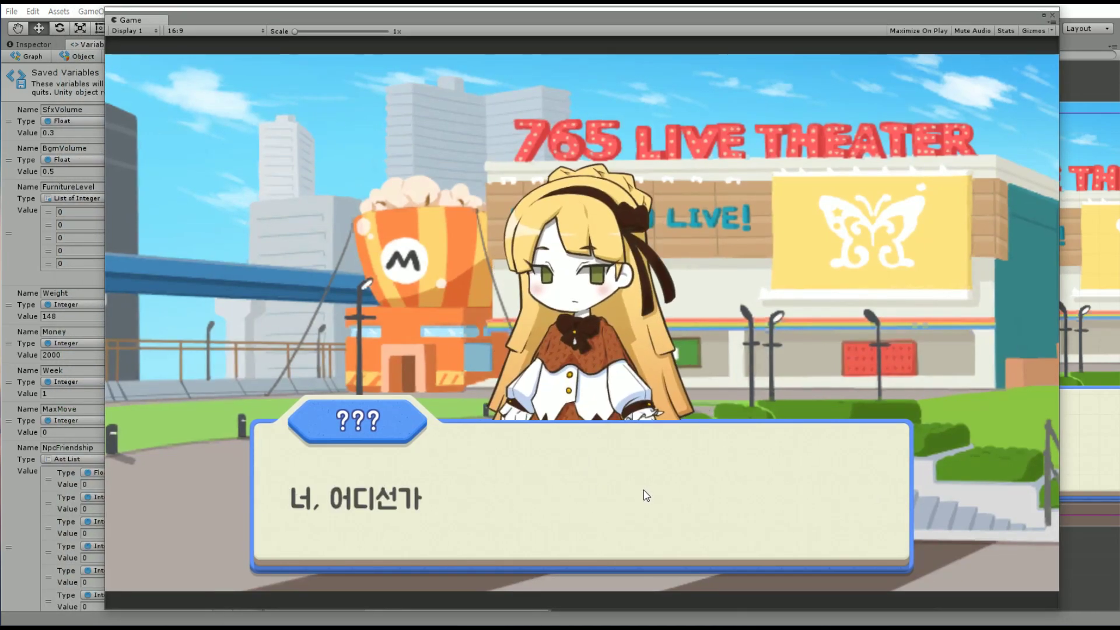
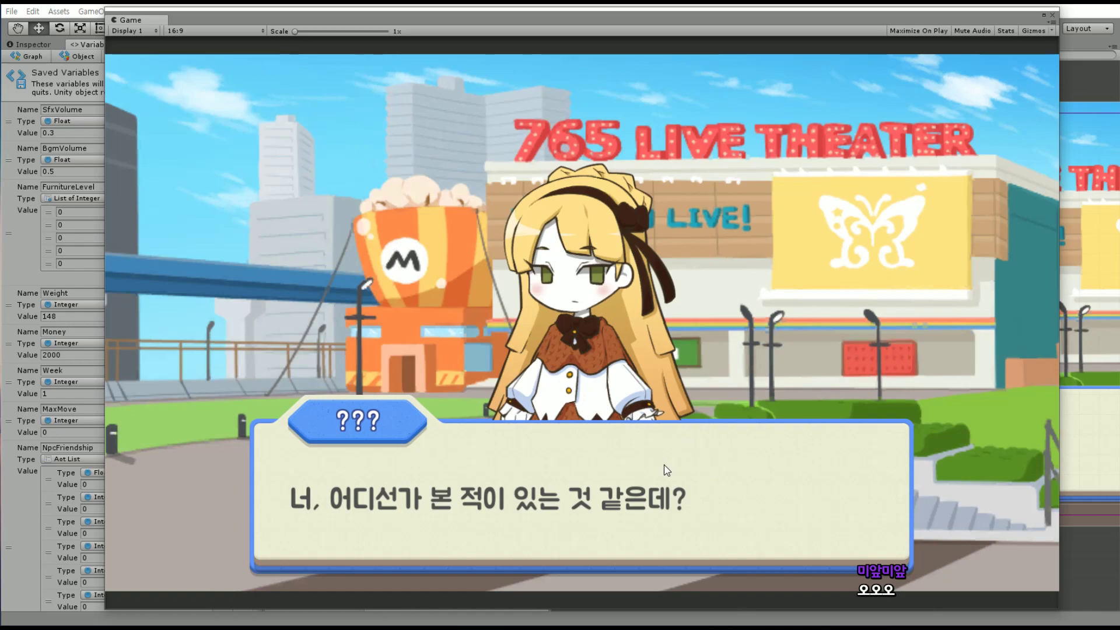
Play through the NPC dialogue, answering 'what is a manager?', until the view fades to white
left_click(688, 464)
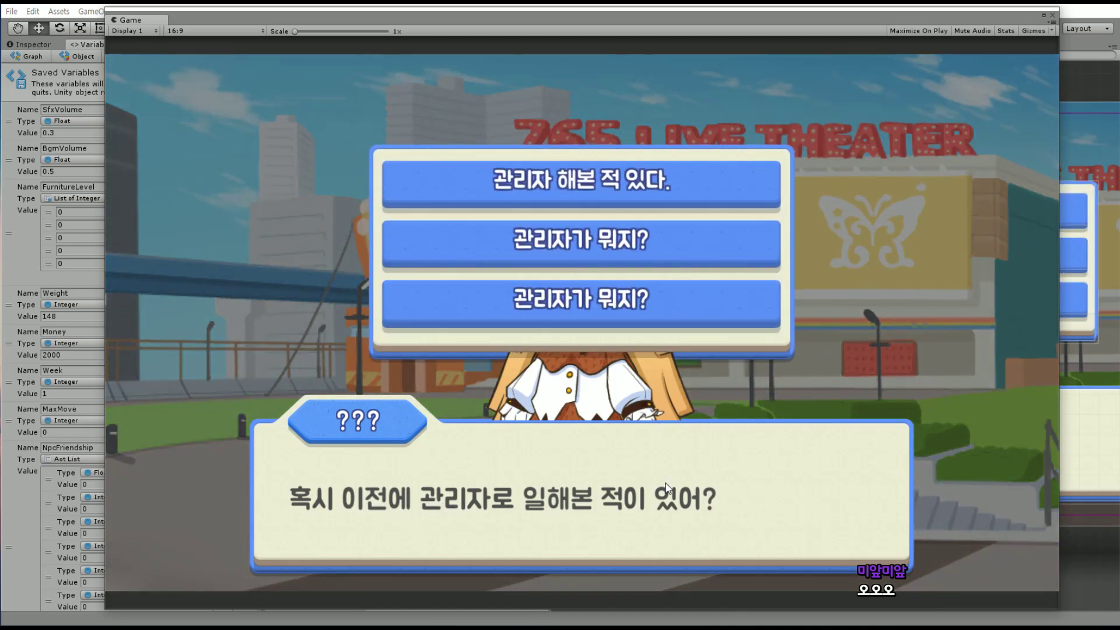
left_click(564, 240)
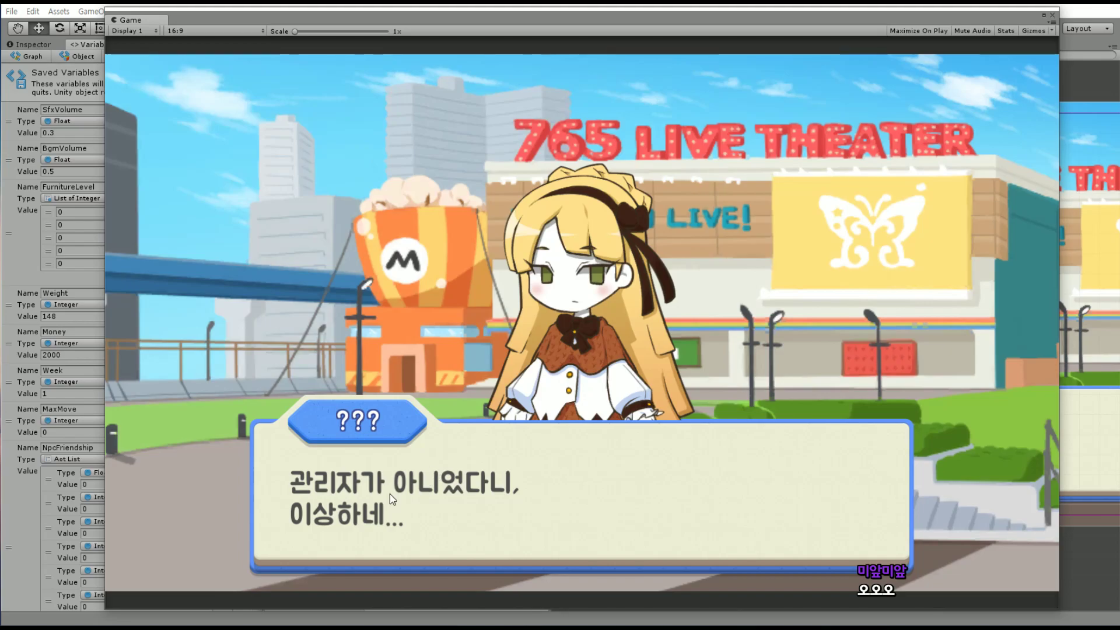
left_click(499, 494)
Stop the playtest and move the Game window aside to uncover the editor panels
left_click_drag(579, 19, 582, 74)
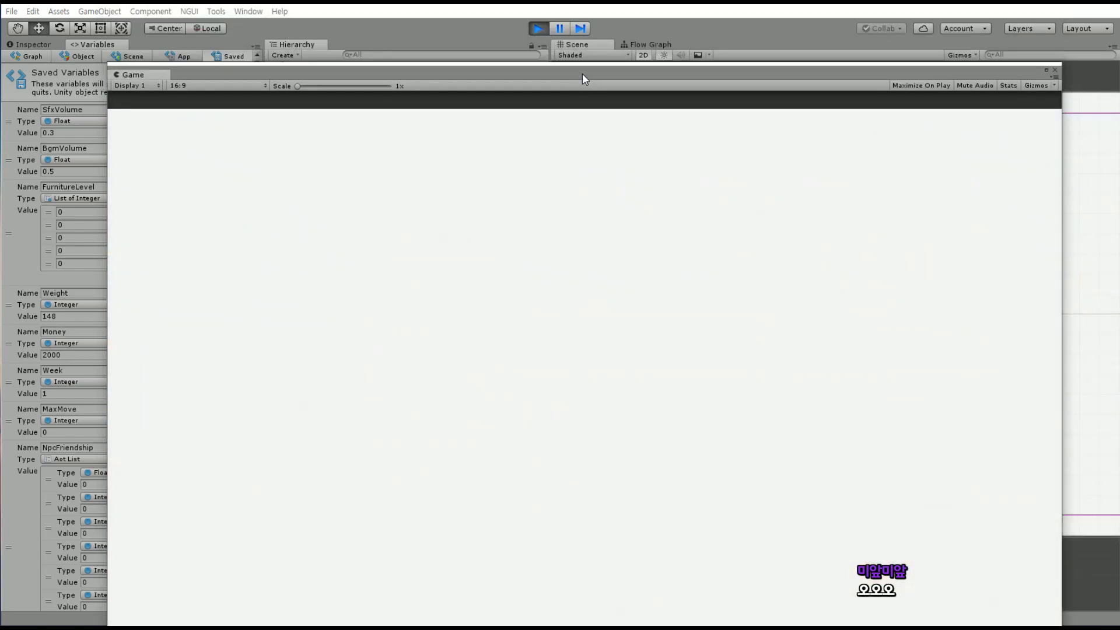
left_click(535, 33)
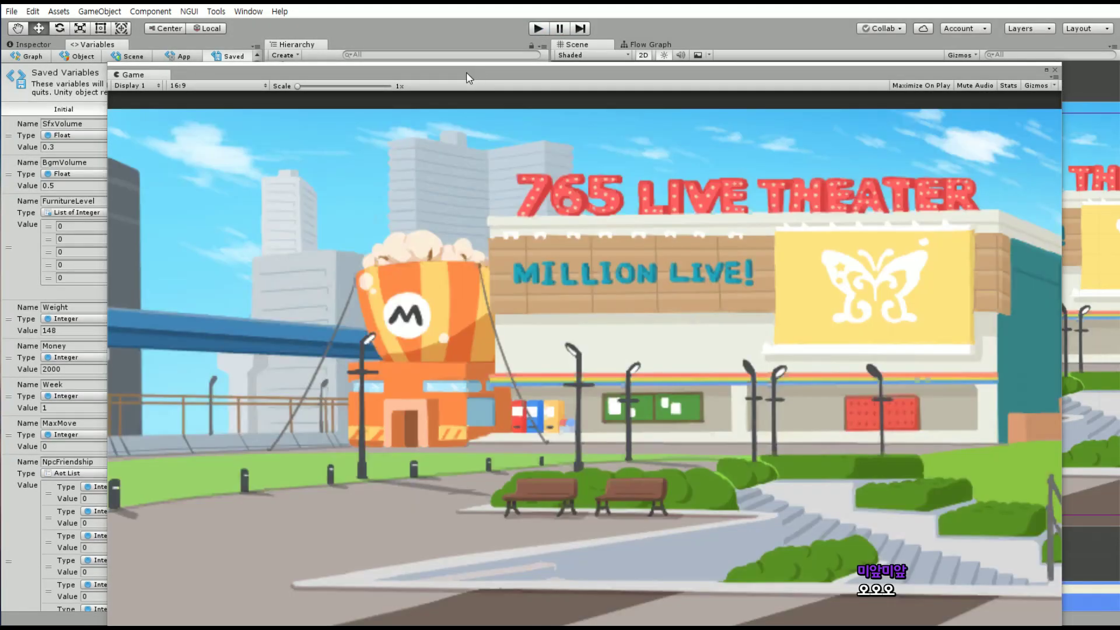
left_click_drag(469, 77, 1119, 592)
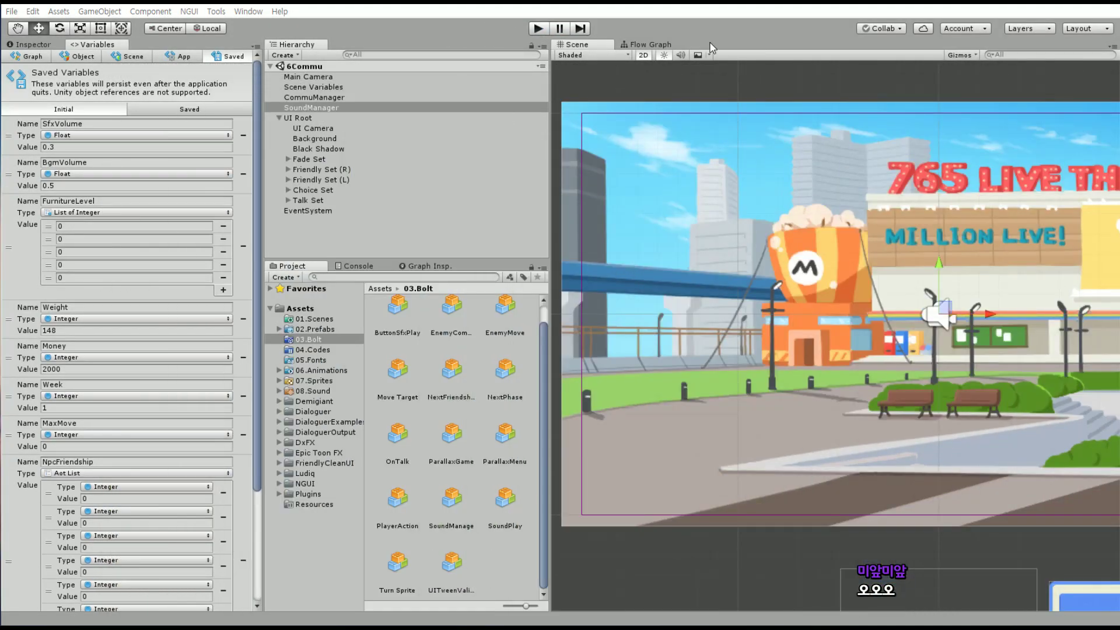
Review the isFadeOut check in SoundManager's BGM Fade Out graph, then go back to the Scene view
left_click(665, 45)
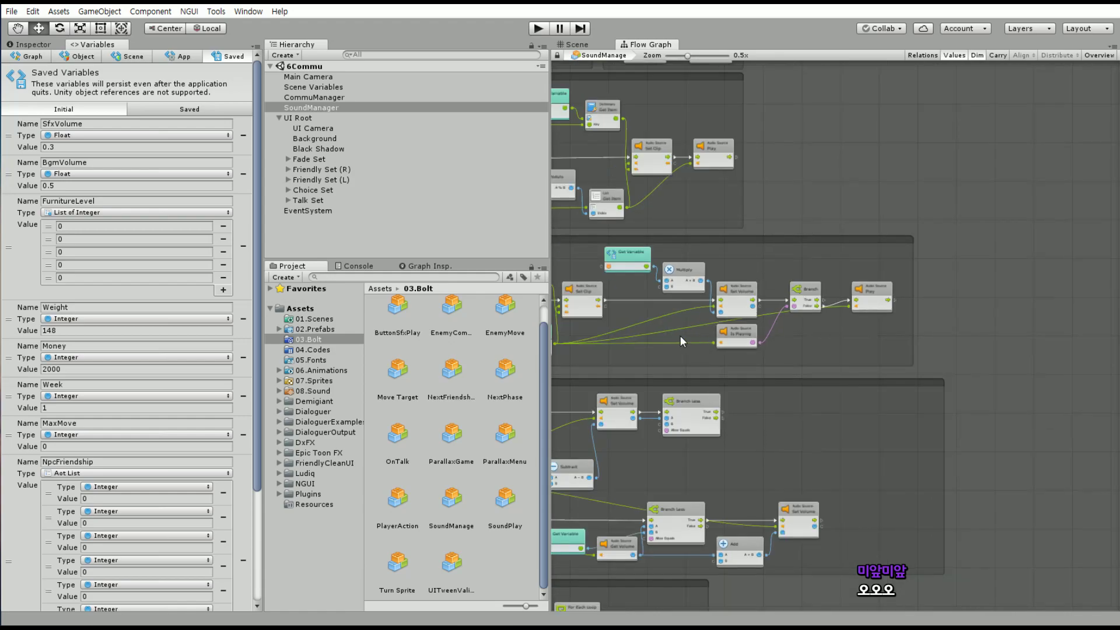
scroll(680, 335, "down", 3)
scroll(709, 285, "up", 3)
scroll(663, 268, "up", 3)
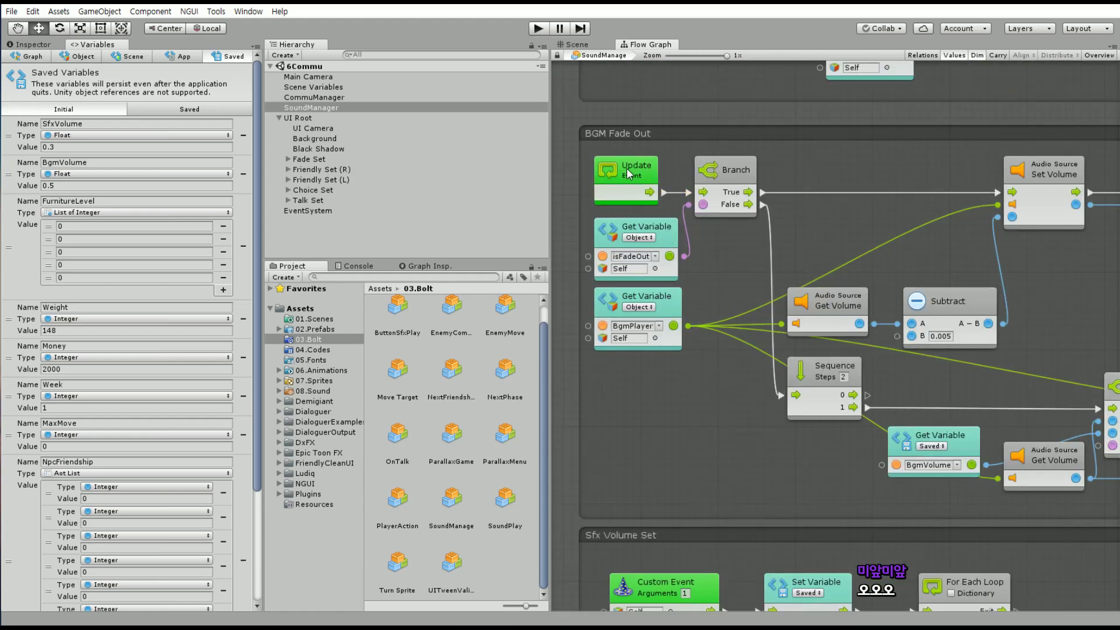
left_click_drag(652, 133, 591, 133)
scroll(686, 179, "down", 3)
scroll(765, 221, "up", 3)
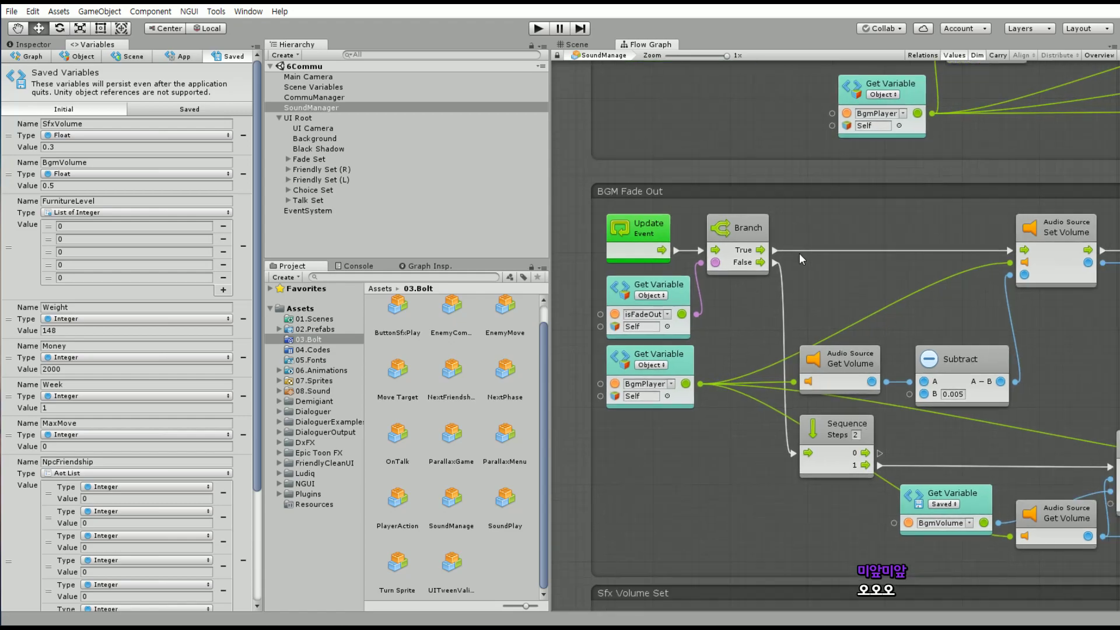
left_click(624, 296)
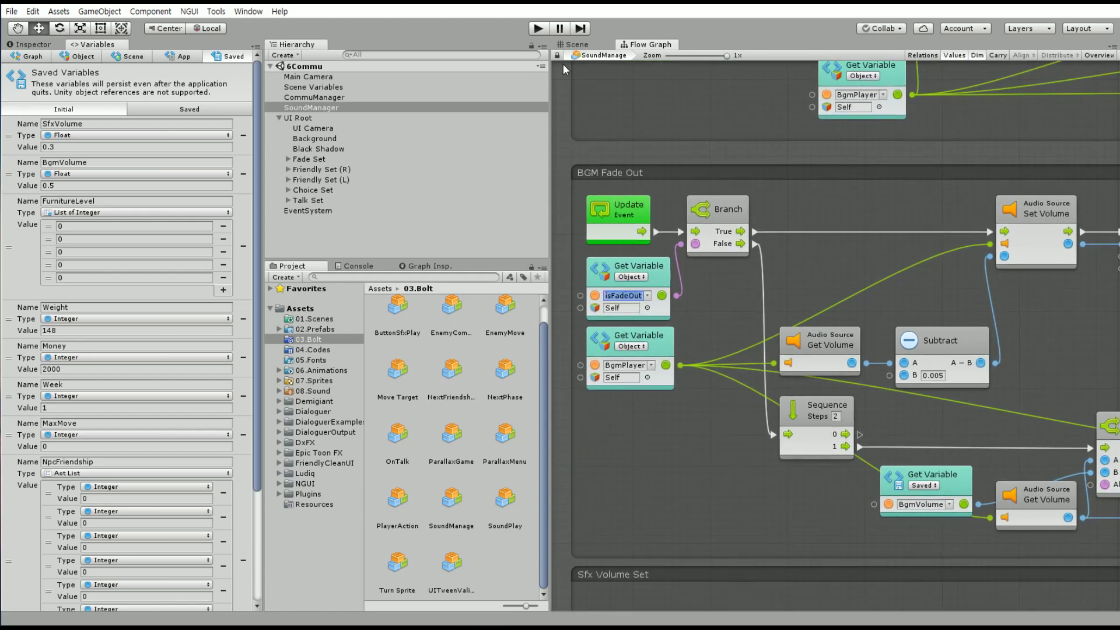
left_click(625, 296)
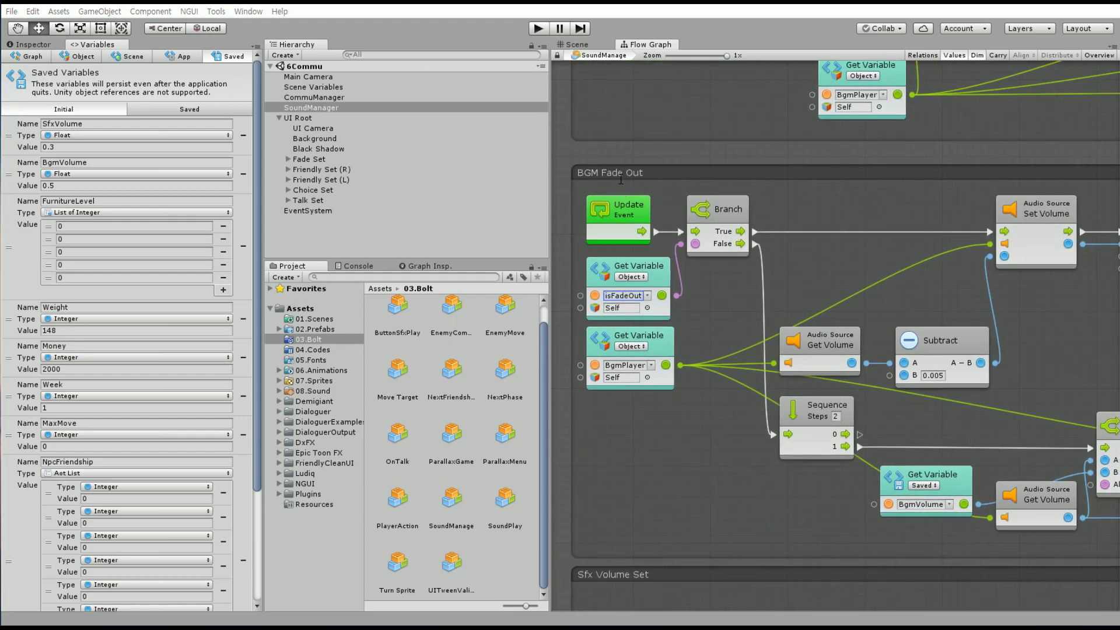
left_click(582, 44)
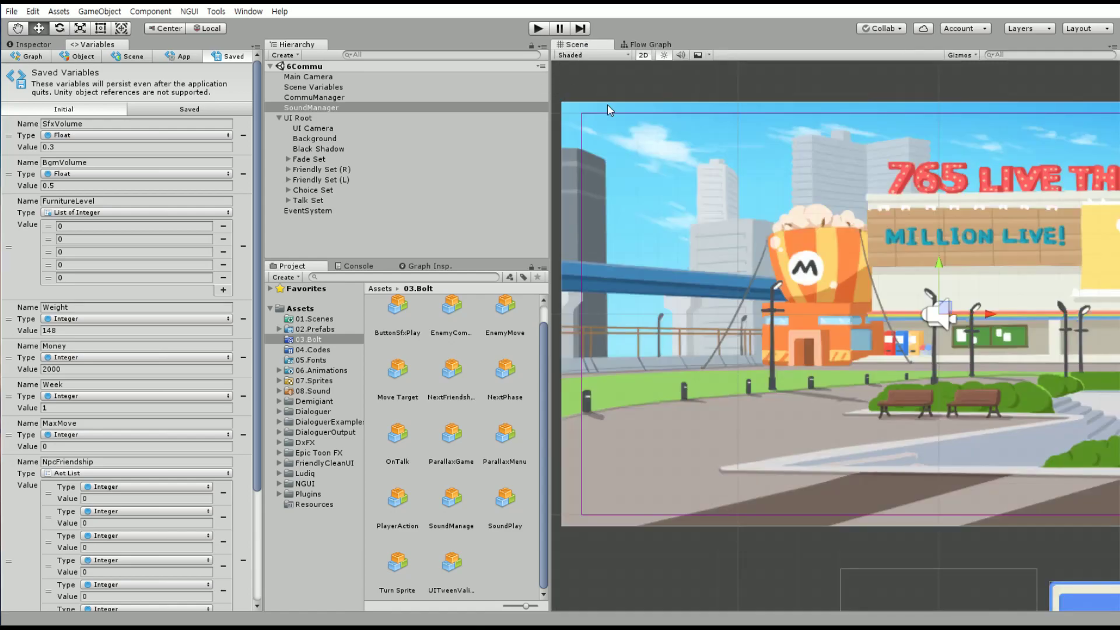
Select CommuManager in the Hierarchy and open its Flow Graph
left_click(369, 108)
left_click(335, 98)
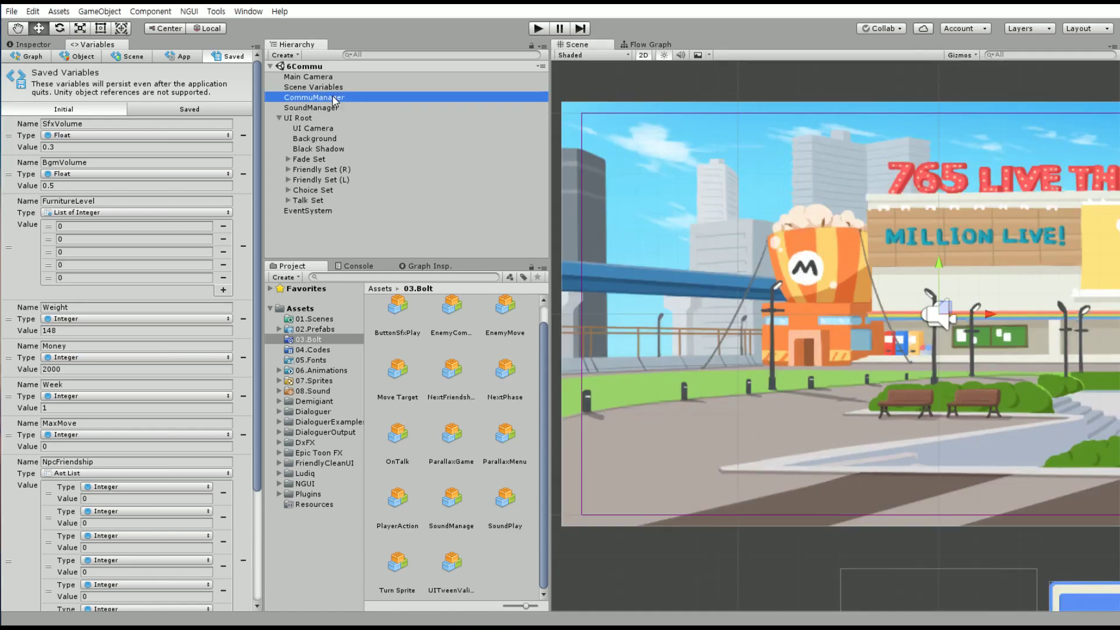
left_click(648, 47)
left_click(380, 96)
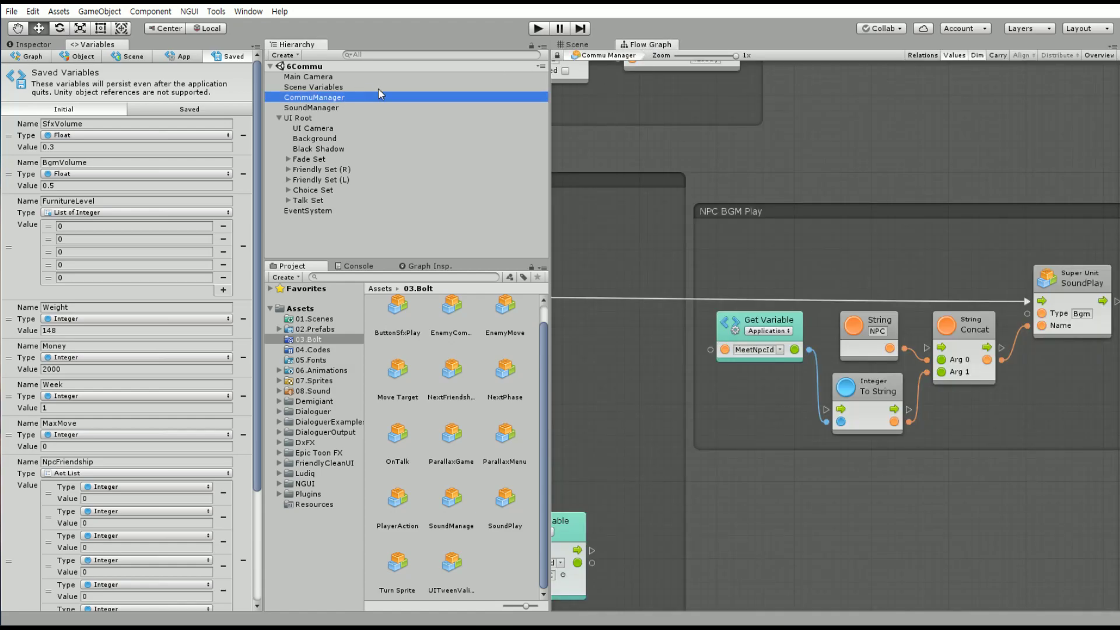
scroll(843, 221, "down", 5)
scroll(758, 200, "up", 2)
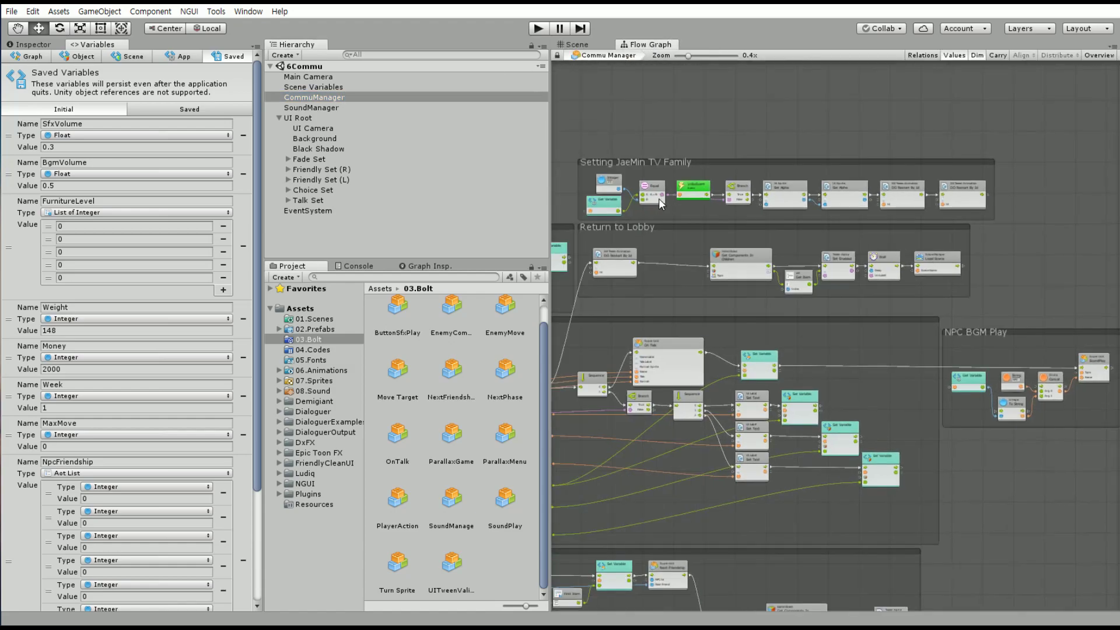
scroll(659, 198, "up", 1)
scroll(625, 216, "up", 1)
scroll(636, 244, "up", 1)
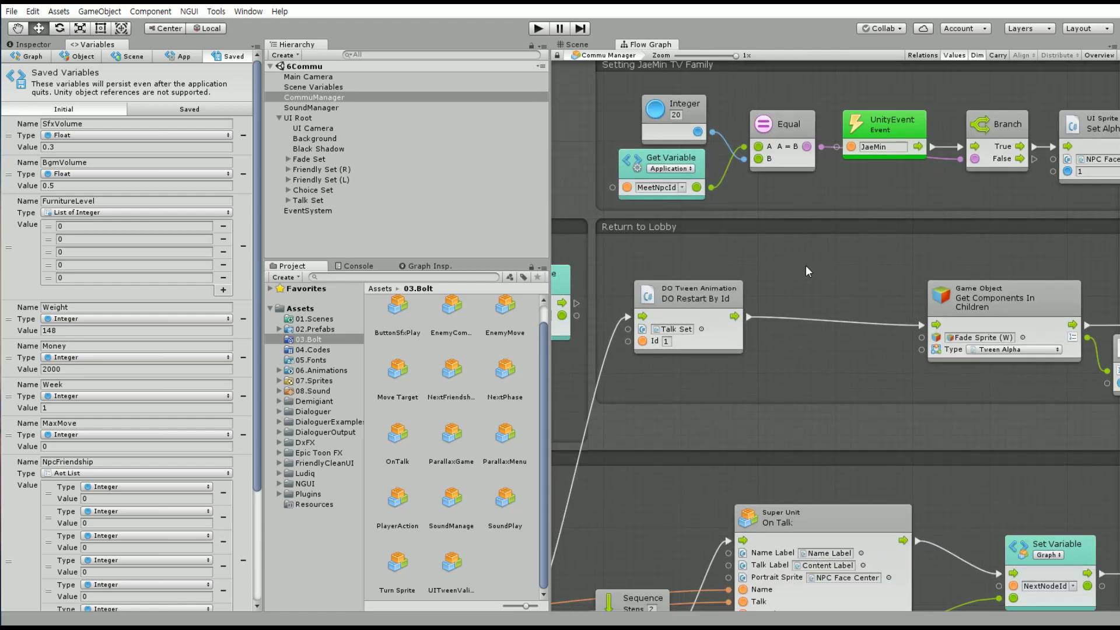
Shift Get Components In Children and the Get Item–Load Scene nodes left in Return to Lobby
left_click_drag(867, 272, 751, 280)
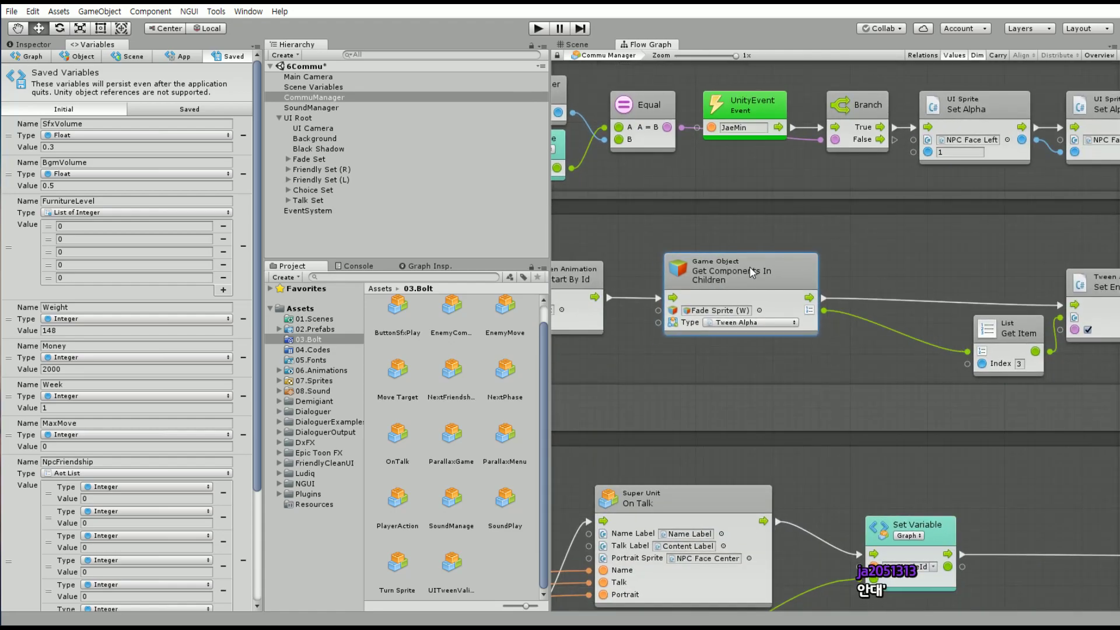
scroll(834, 289, "right", 5)
left_click_drag(956, 233, 799, 331)
scroll(799, 330, "down", 1)
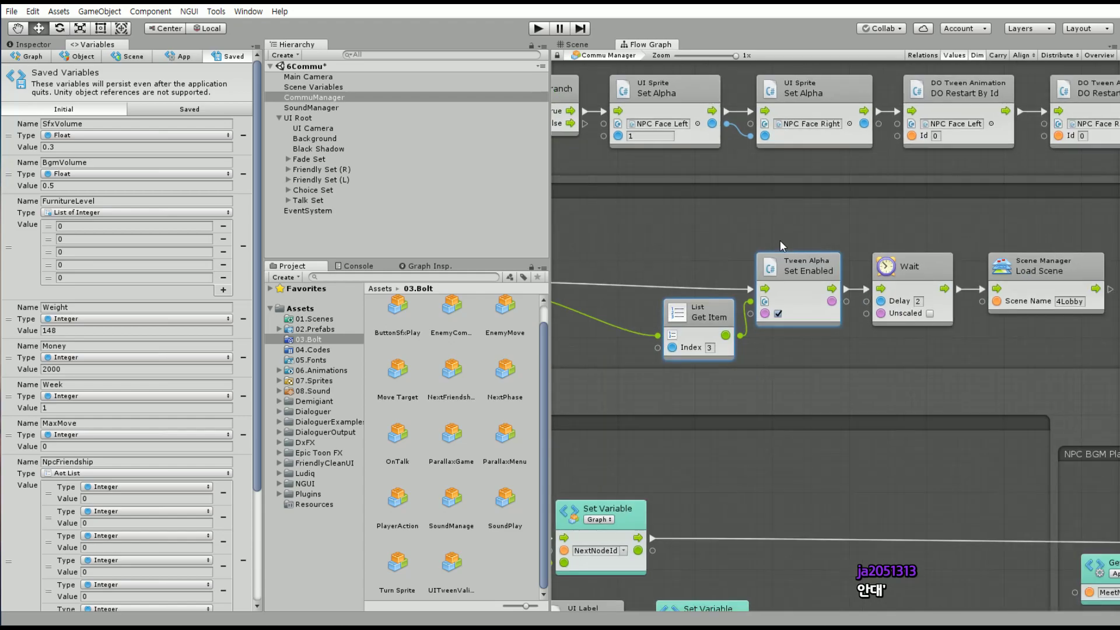
scroll(779, 240, "down", 1)
mouse_move(751, 273)
left_mouse_down()
mouse_move(663, 264)
mouse_move(691, 280)
left_mouse_up()
left_click(659, 251)
scroll(660, 251, "up", 2)
Add a Get Variable node for the SoundManager application variable above Get Item
right_click(628, 241)
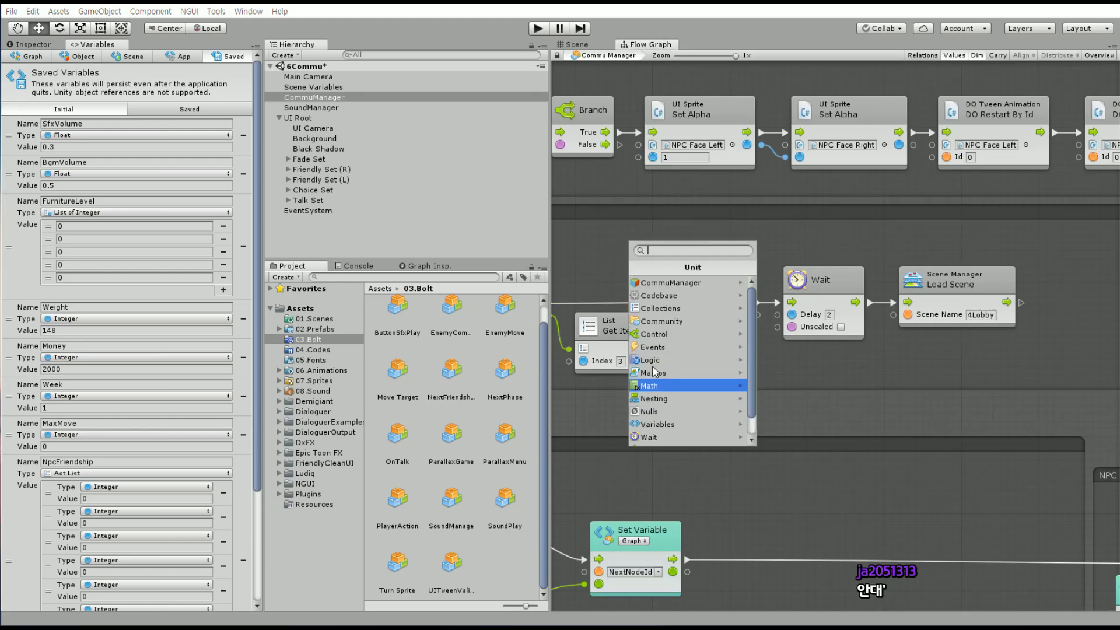
left_click(660, 424)
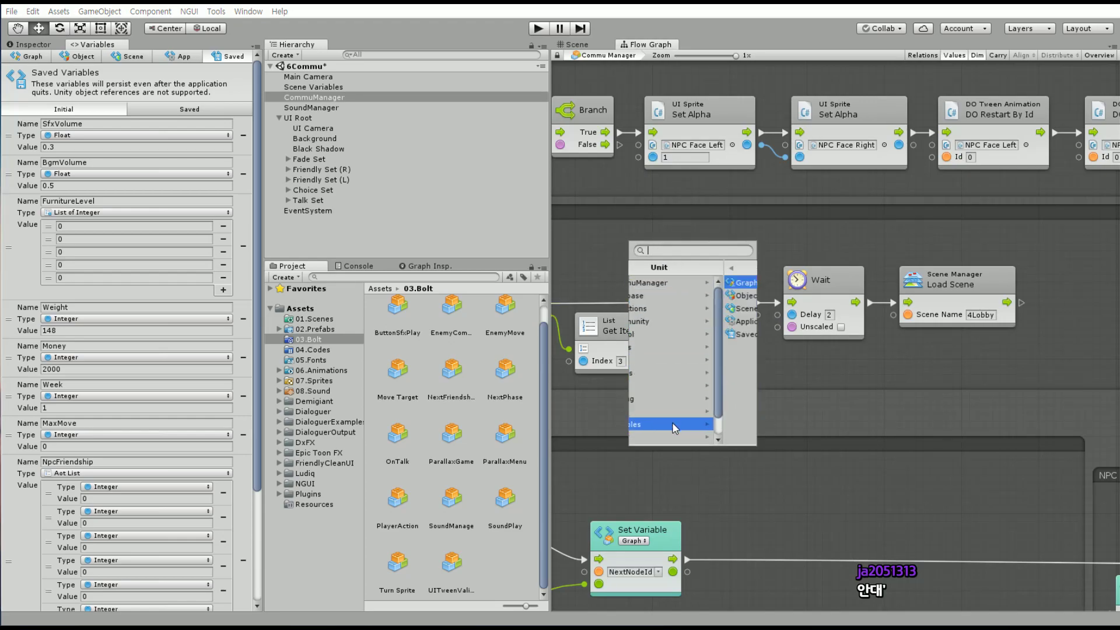
left_click(670, 332)
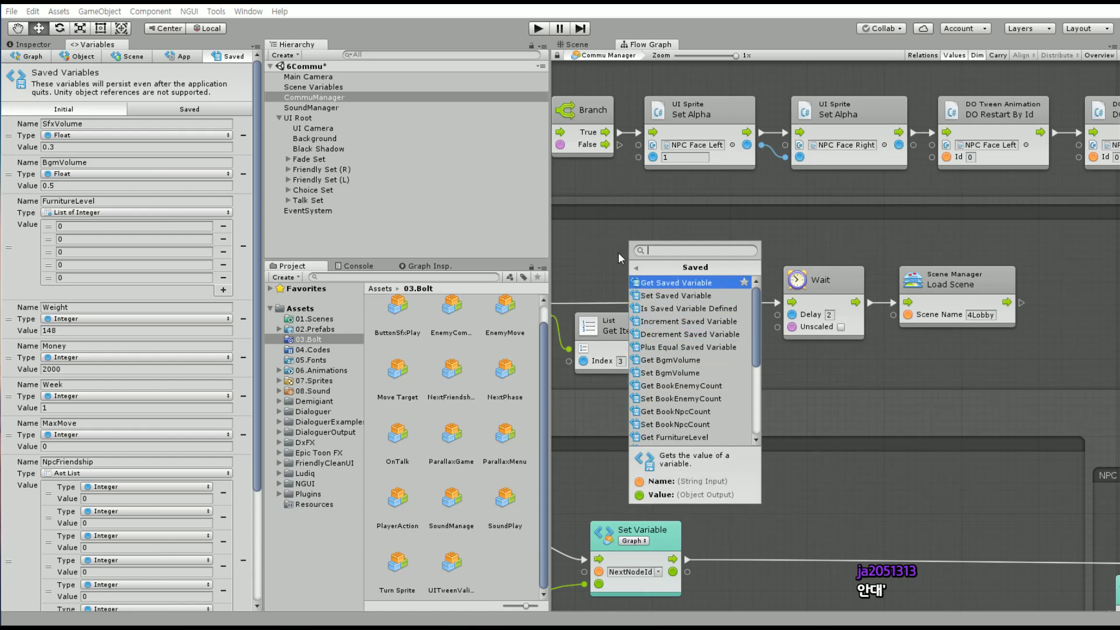
left_click(636, 267)
left_click(669, 434)
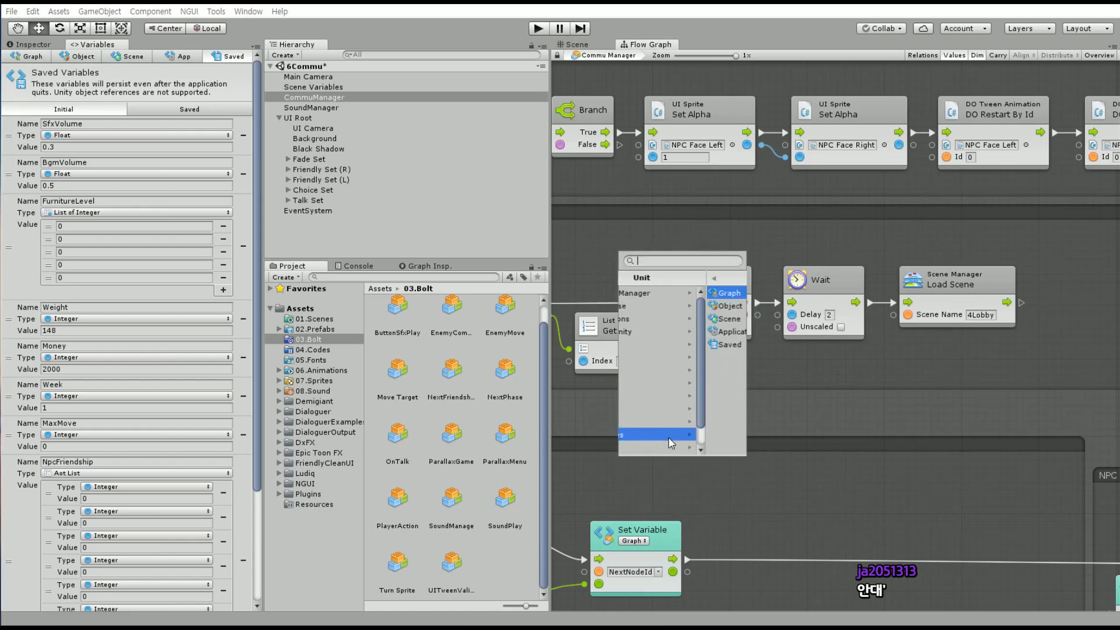
left_click(688, 331)
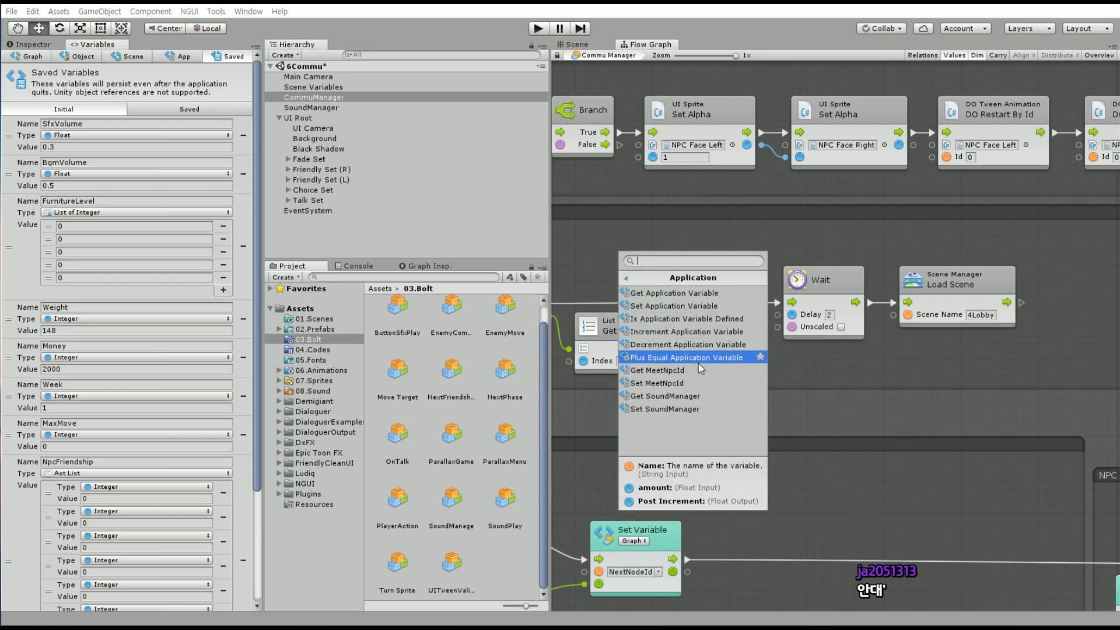
left_click(696, 396)
left_click_drag(643, 262, 600, 224)
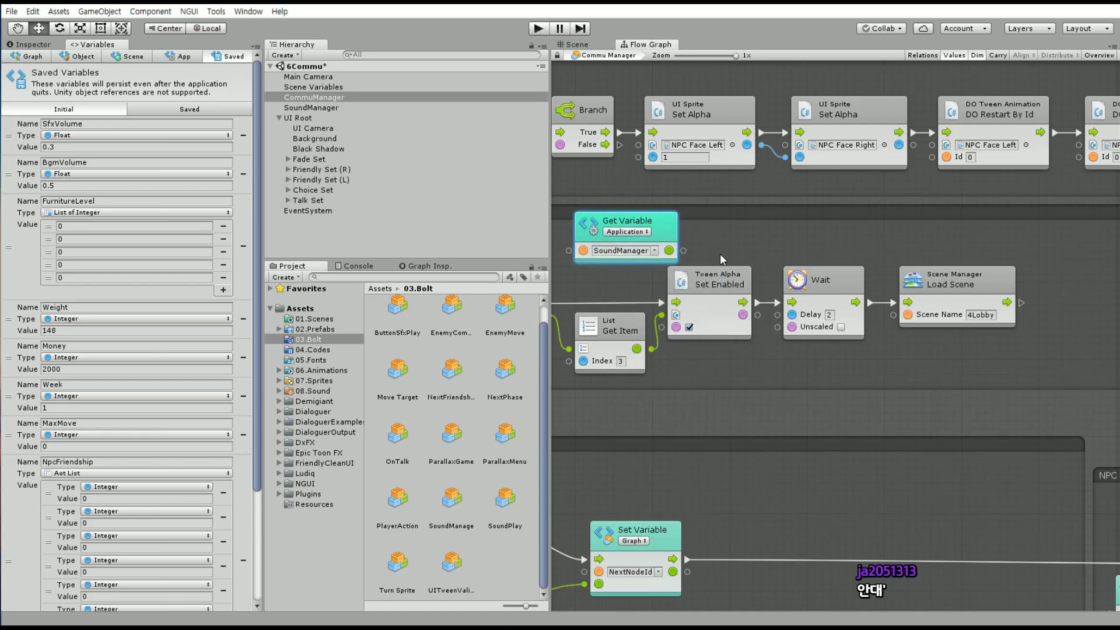
Add a Set Object Variable node below Wait for the isFadeOut object variable
right_click(740, 252)
scroll(776, 379, "down", 1)
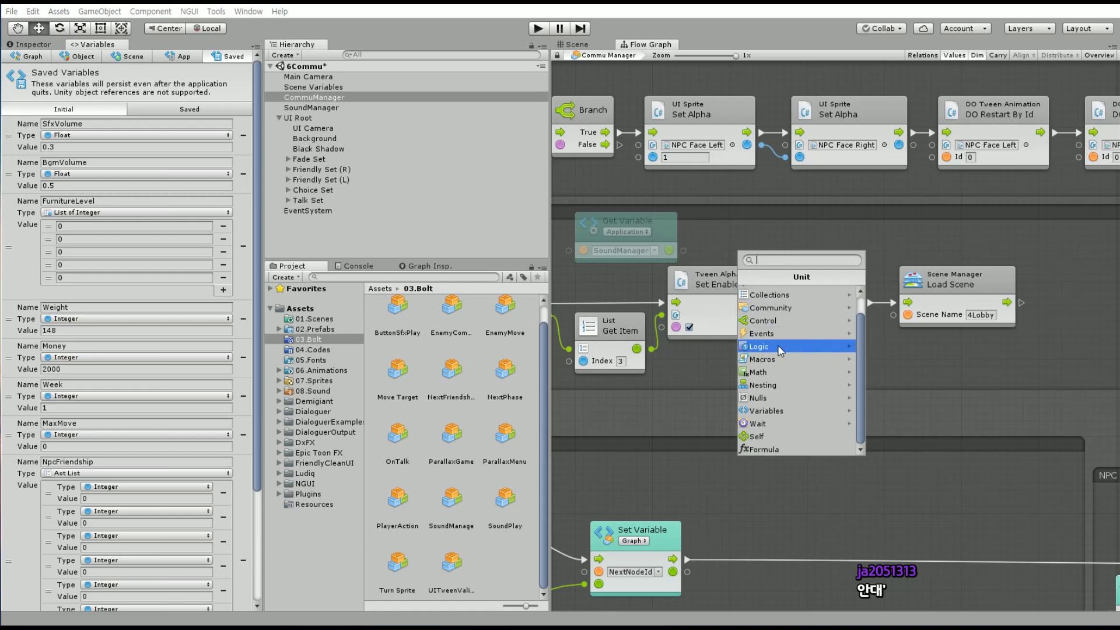
left_click(769, 410)
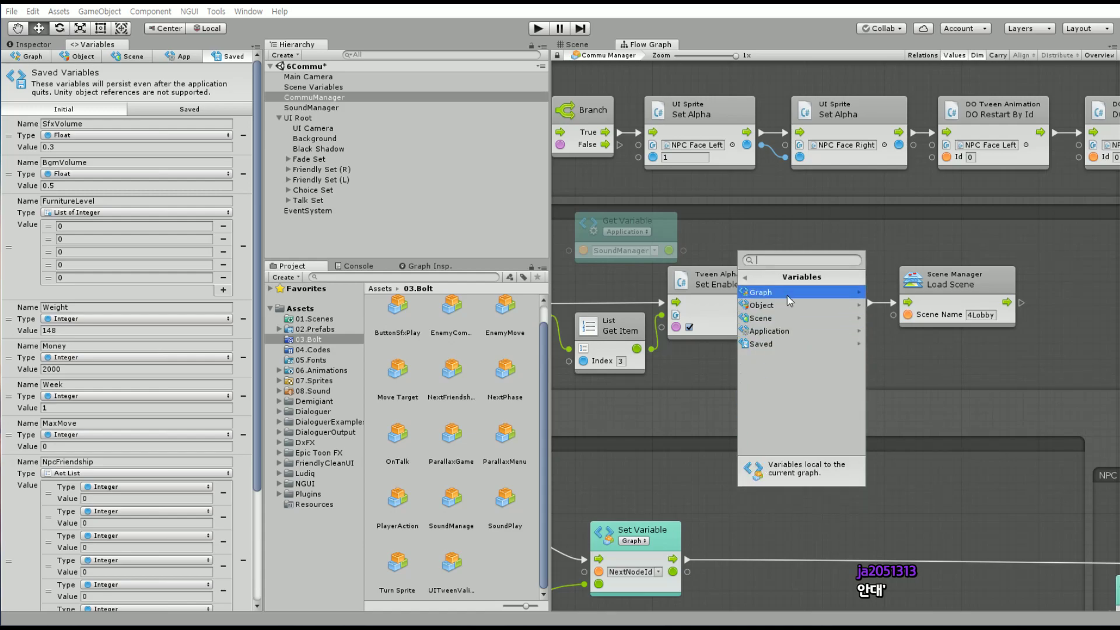
left_click(776, 305)
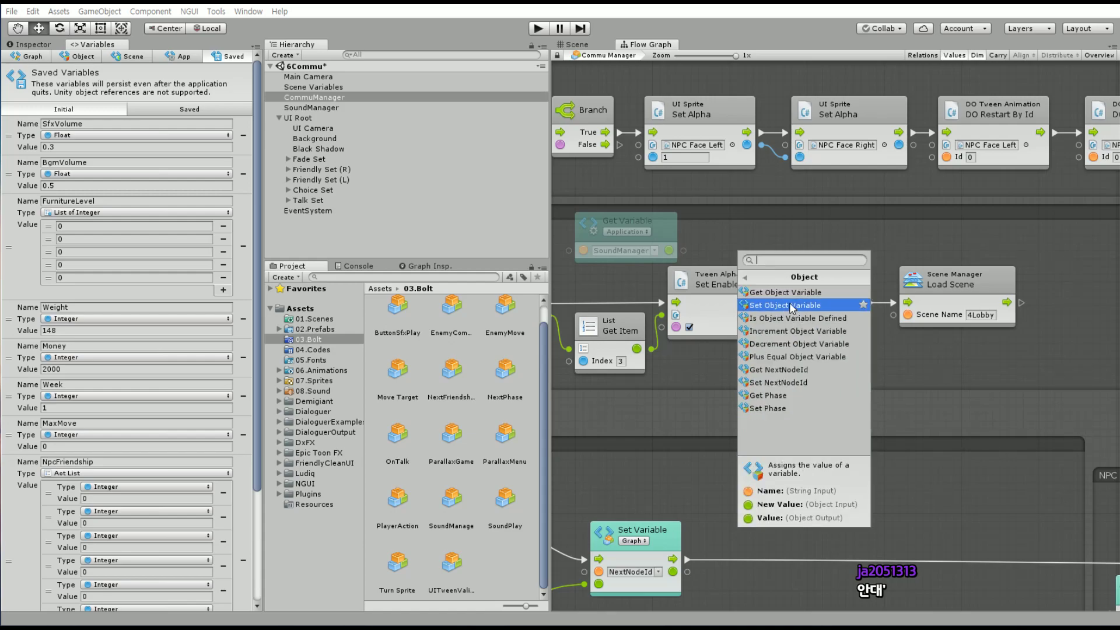
left_click(813, 305)
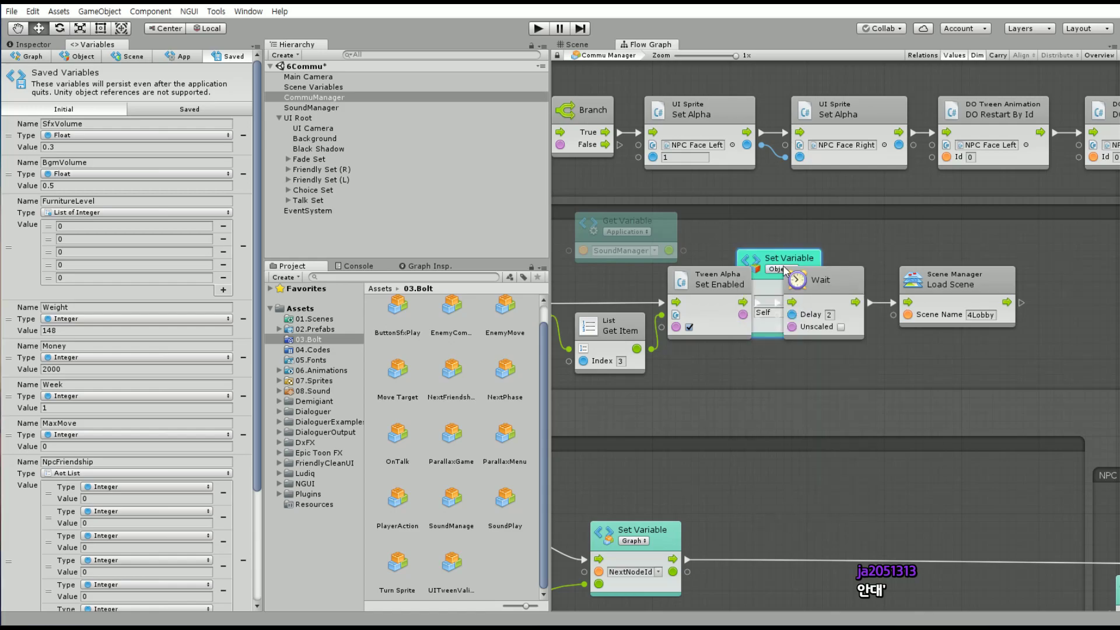
left_click_drag(793, 286, 773, 394)
left_click(753, 409)
Name the Set Variable isFadeOut and add a Boolean literal node found by searching 'bool'
type("isFadeOut")
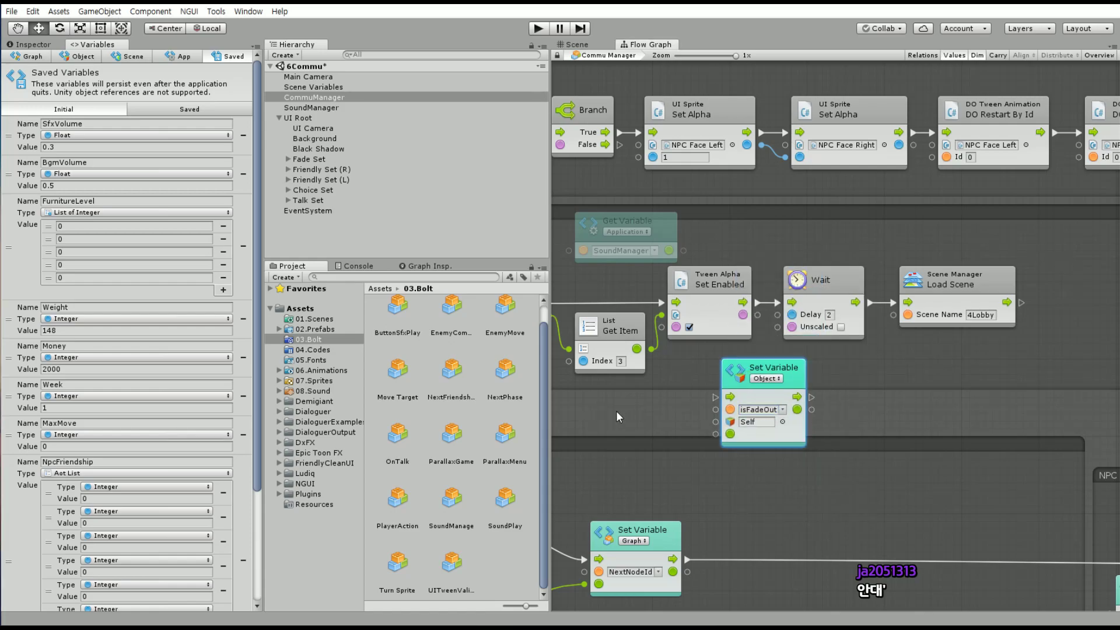
right_click(616, 411)
left_click(653, 418)
type("bool")
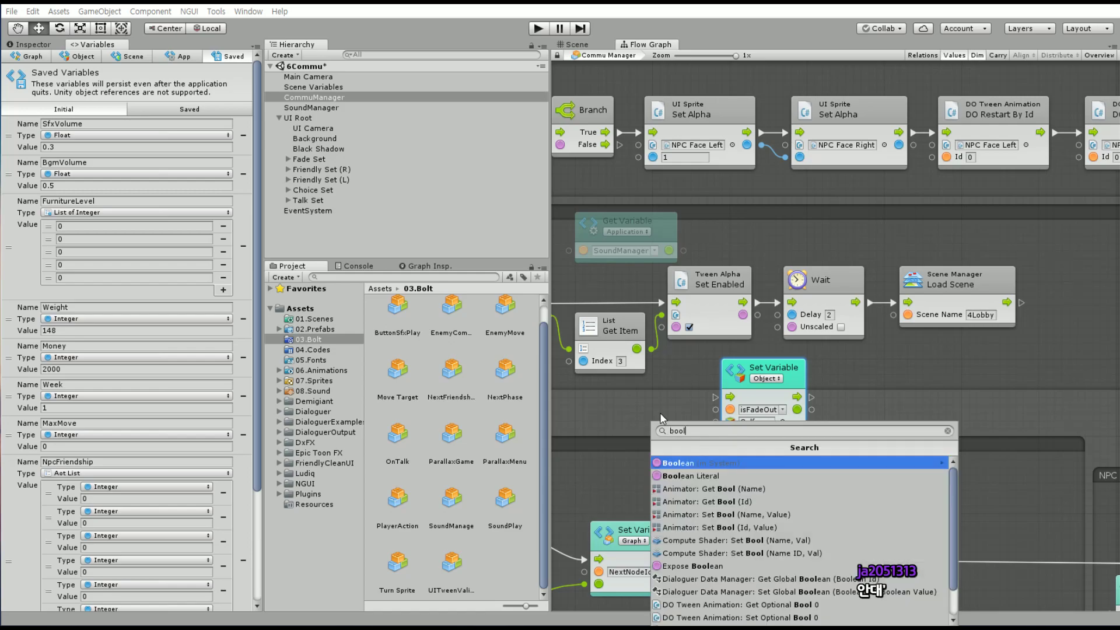
key("Down")
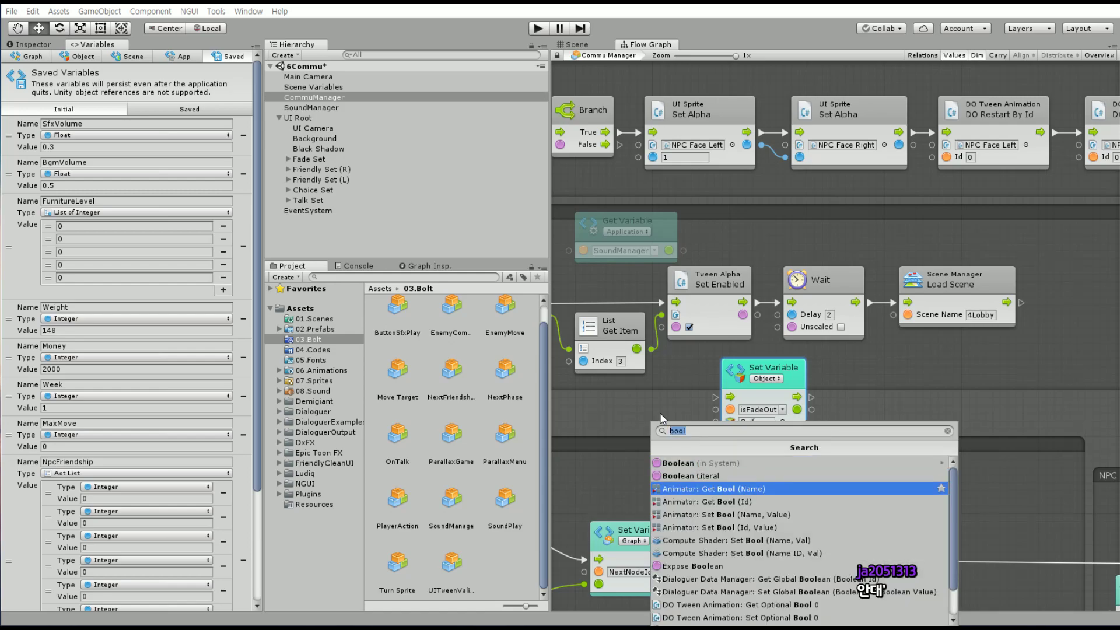
key("Up")
key("Escape")
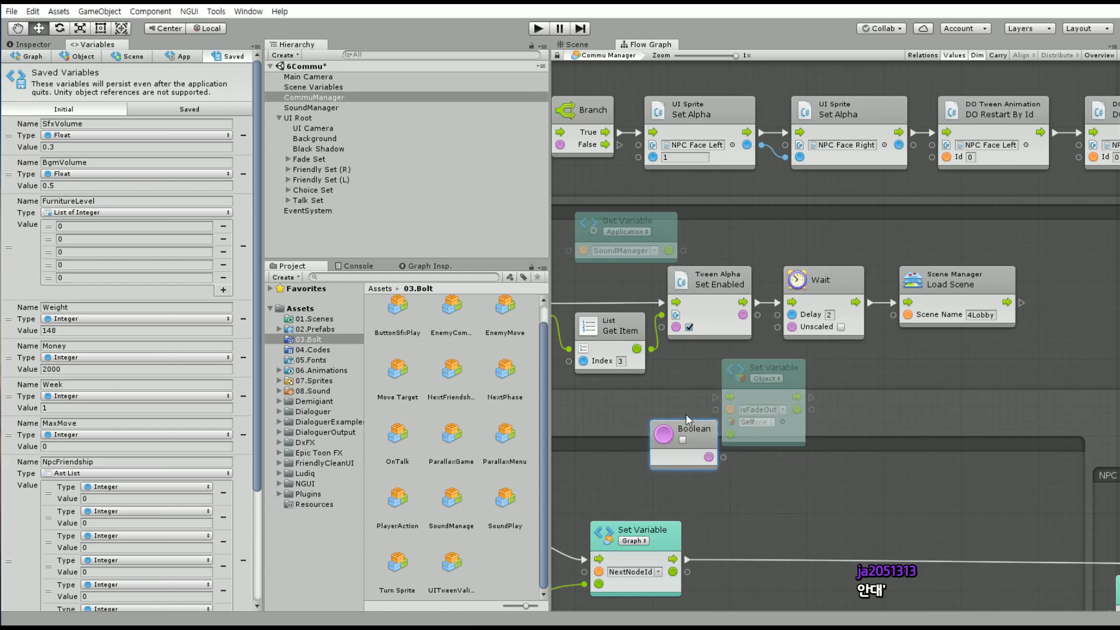
mouse_move(687, 415)
left_mouse_down()
mouse_move(645, 417)
mouse_move(714, 434)
left_mouse_up()
Set the Boolean to true and wire it into the isFadeOut Set Variable's value
left_click(646, 426)
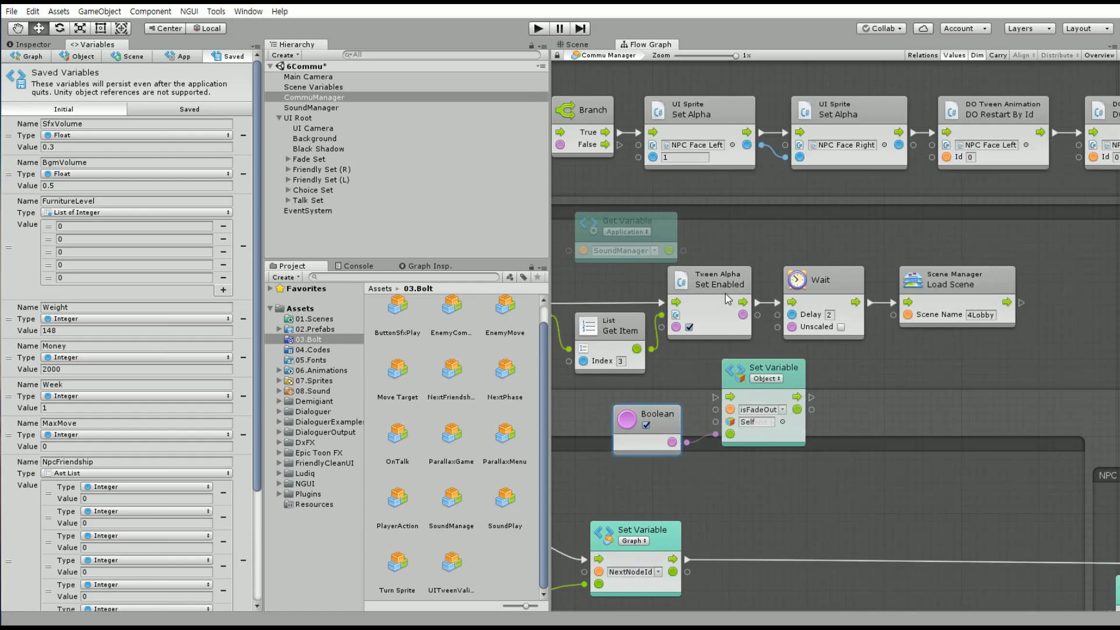
left_click_drag(669, 250, 715, 428)
left_click_drag(796, 376, 857, 360)
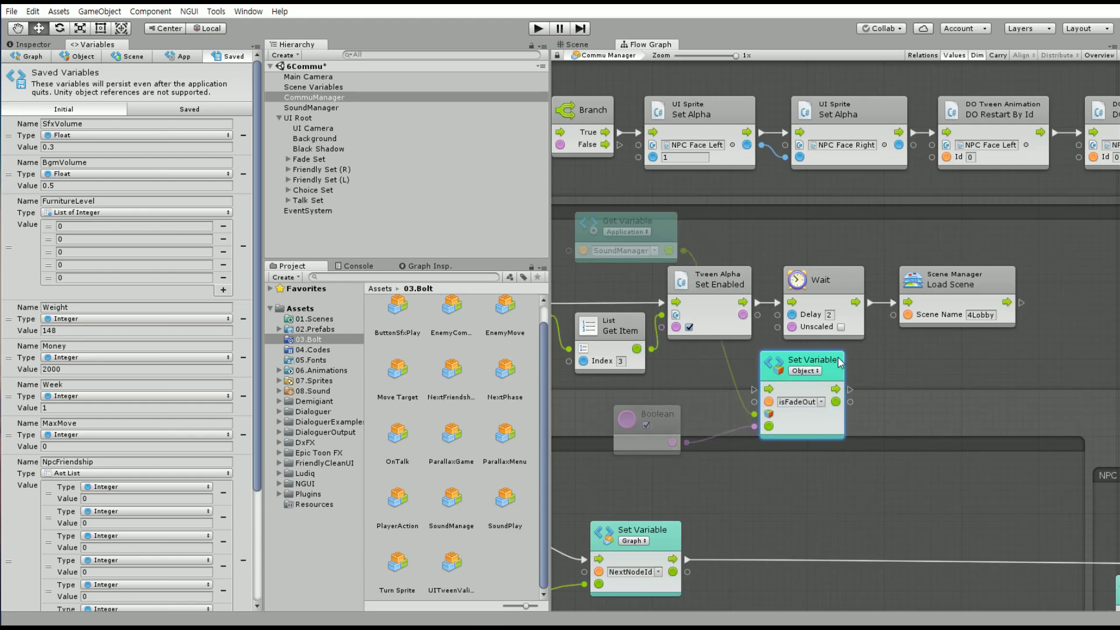
Reposition the Boolean and SoundManager nodes and spread Wait and Load Scene apart
left_click_drag(668, 424, 712, 409)
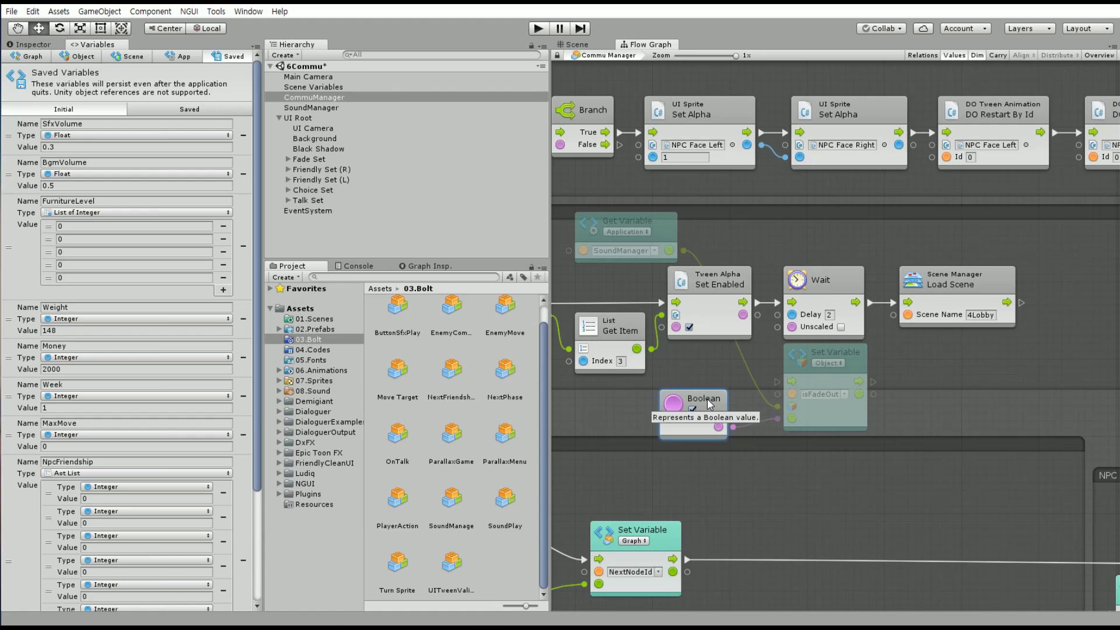
mouse_move(669, 236)
left_mouse_down()
mouse_move(717, 283)
mouse_move(693, 236)
left_mouse_up()
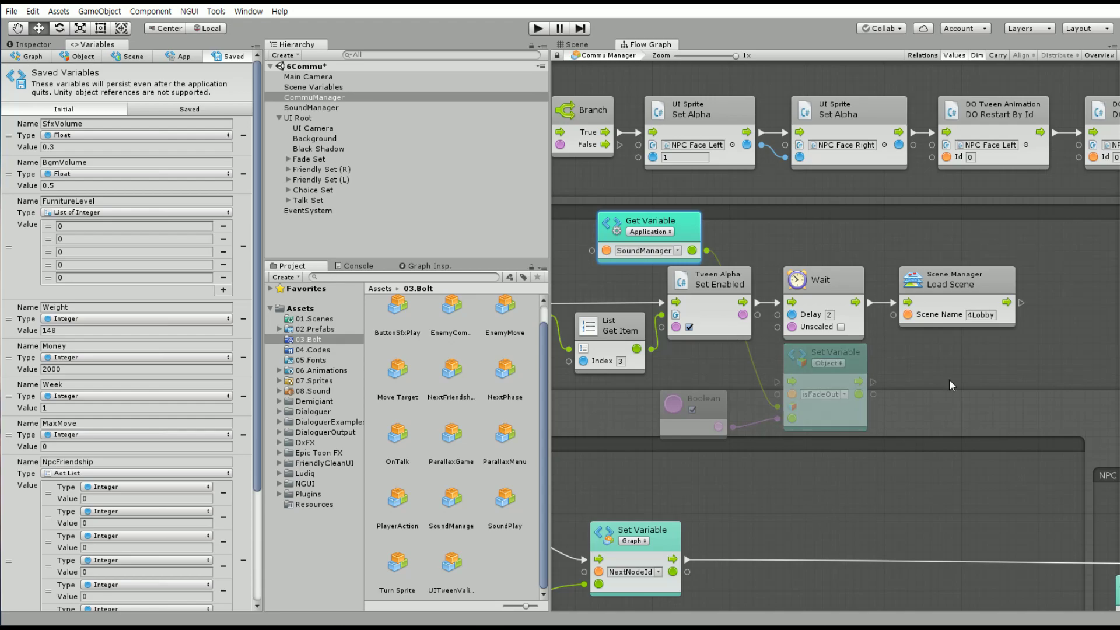
middle_click_drag(941, 373, 894, 380)
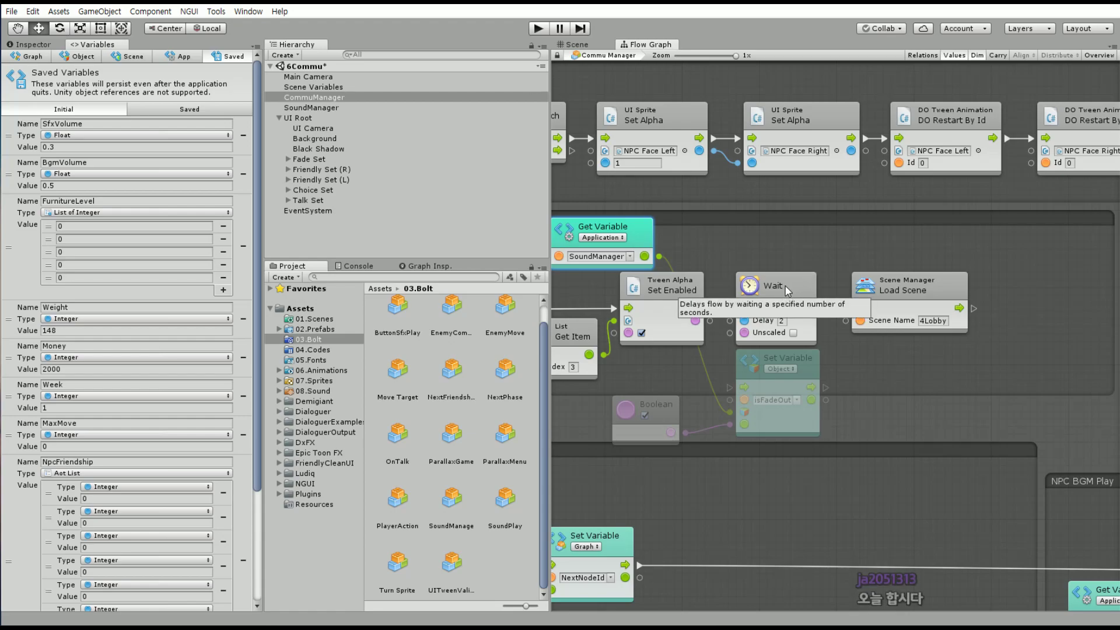
left_click_drag(785, 285, 807, 285)
left_click_drag(896, 292, 1027, 292)
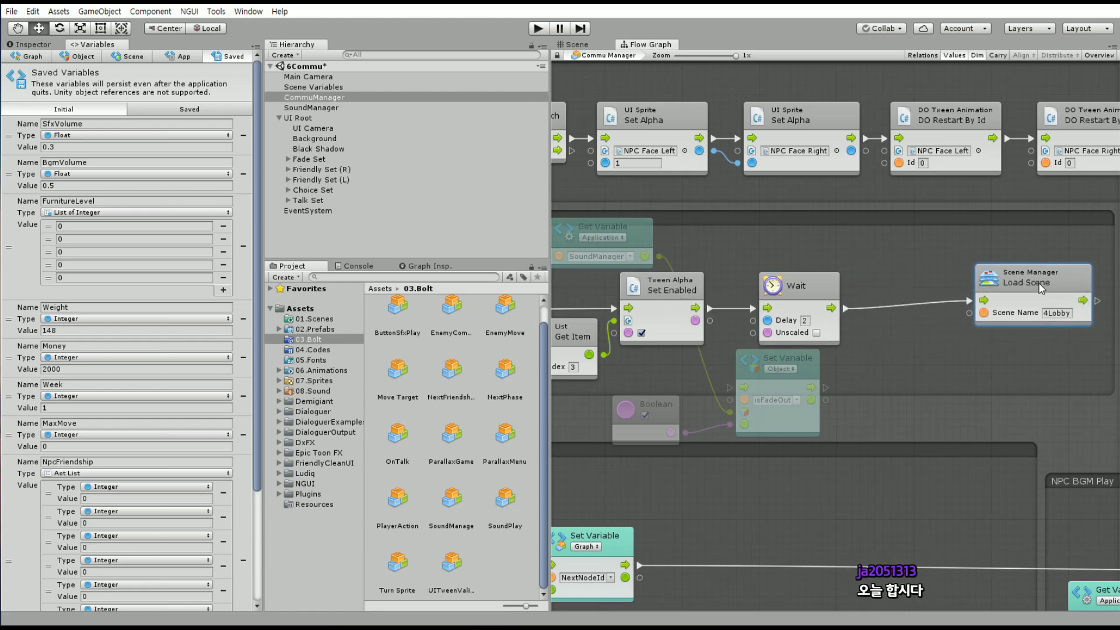
left_click_drag(824, 292, 931, 292)
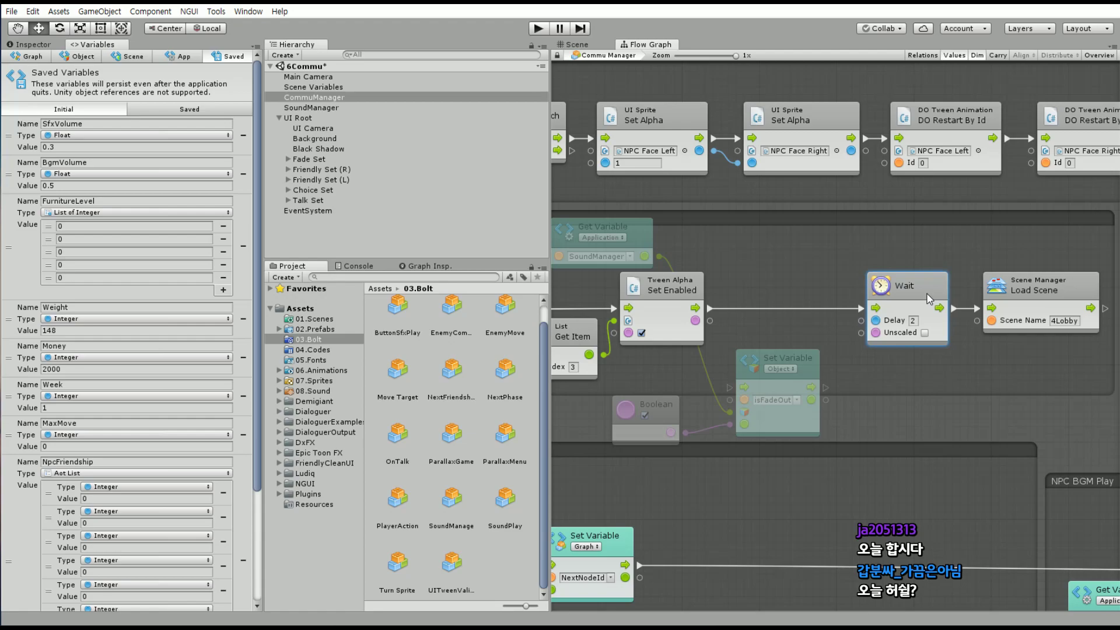
middle_click_drag(776, 315, 815, 310)
Insert the isFadeOut Set Variable into the flow between Tween Alpha and Wait
left_click_drag(848, 362, 856, 284)
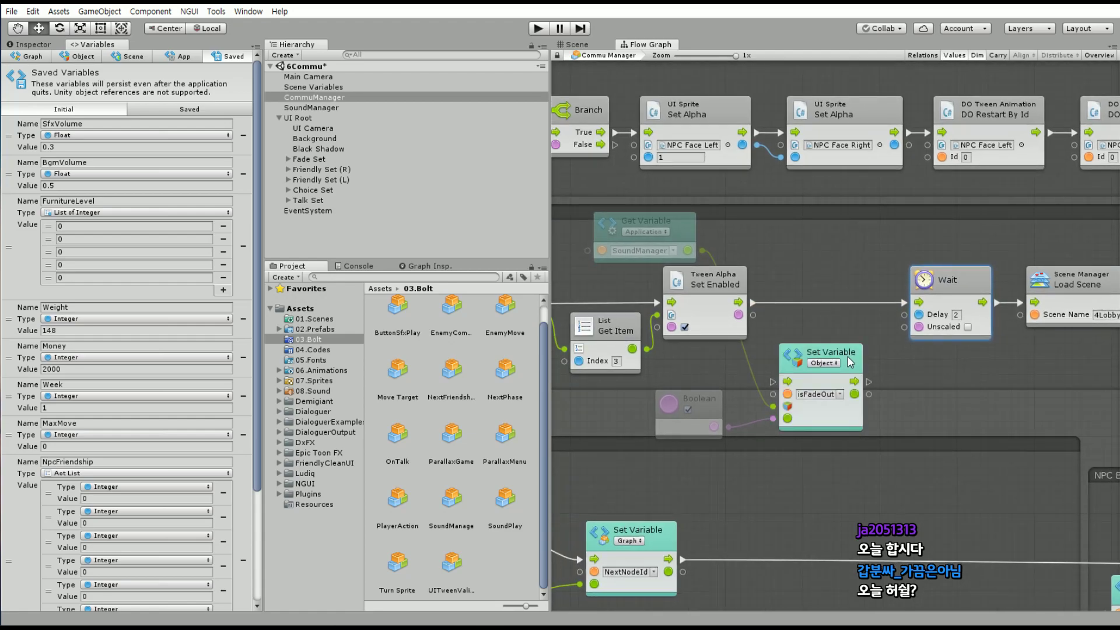
left_click_drag(740, 302, 794, 304)
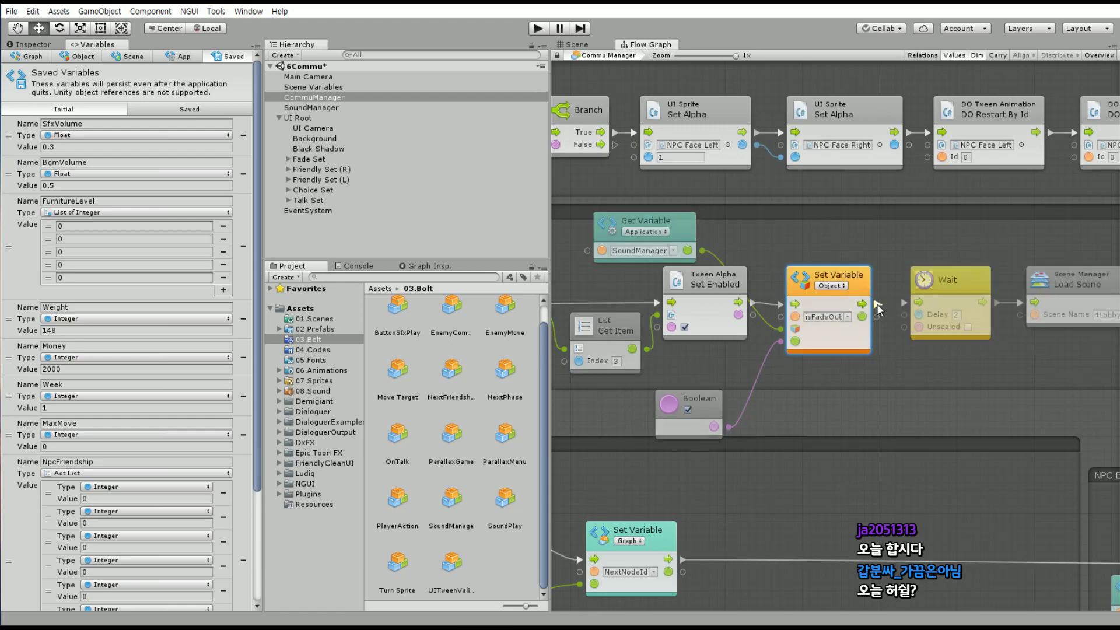
left_click_drag(862, 303, 918, 302)
left_click_drag(858, 278, 865, 279)
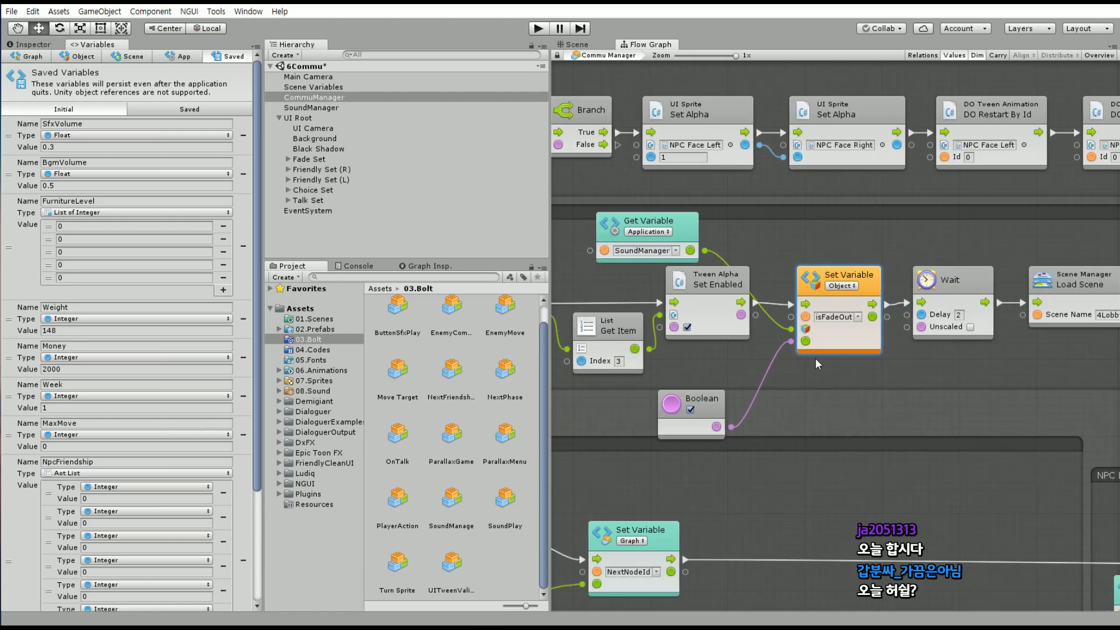
Widen the Return to Lobby group and shift Set Variable, Wait, Load Scene and inputs right
middle_click_drag(815, 358, 823, 359)
middle_click_drag(878, 280, 685, 297)
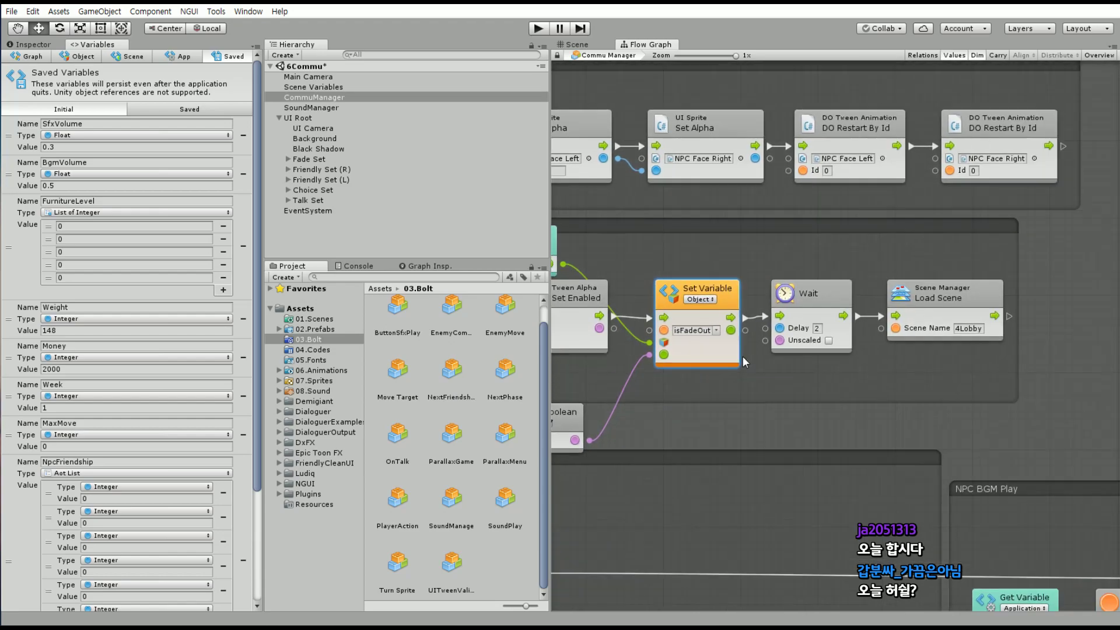
left_click_drag(973, 360, 1084, 360)
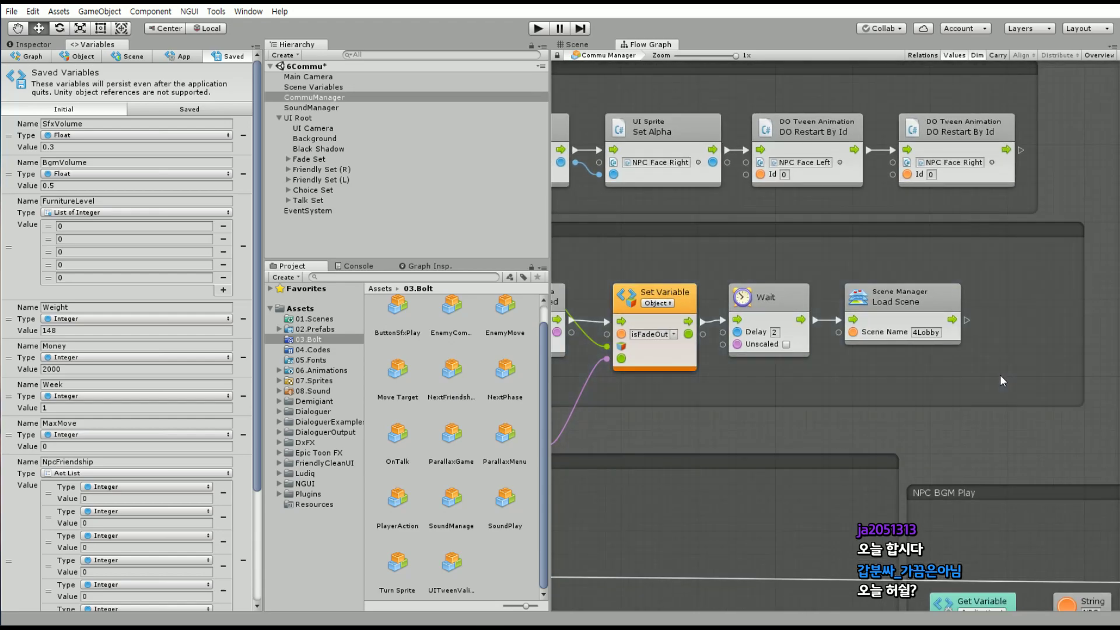
mouse_move(1000, 374)
left_mouse_down()
mouse_move(688, 308)
mouse_move(805, 308)
left_mouse_up()
middle_click_drag(541, 401, 695, 391)
left_click_drag(685, 415, 824, 354)
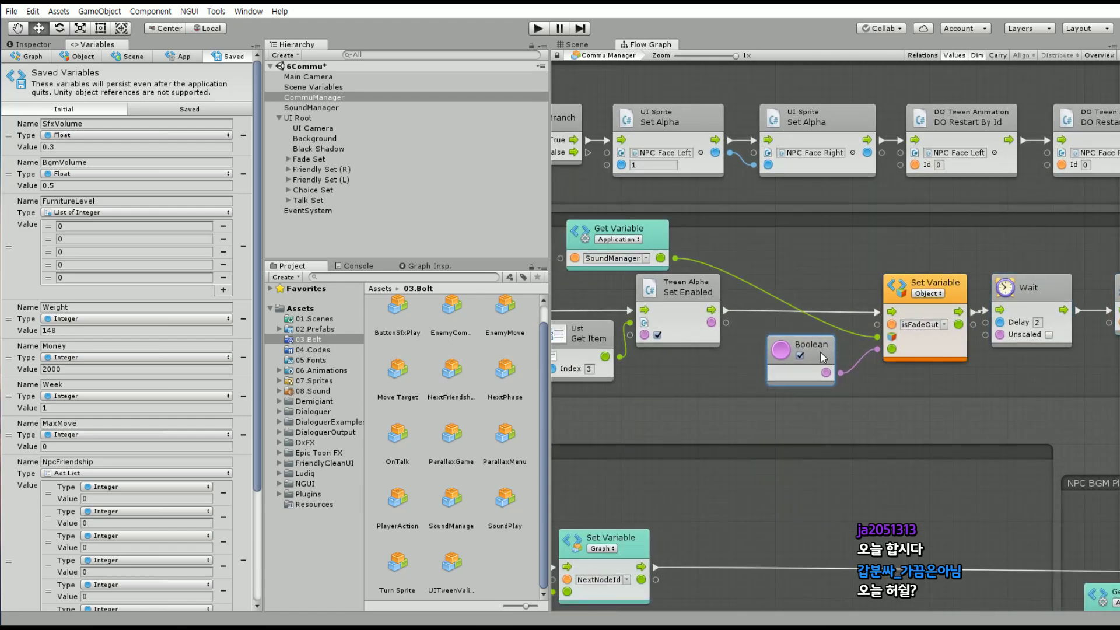
mouse_move(661, 243)
left_mouse_down()
mouse_move(815, 260)
mouse_move(846, 275)
left_mouse_up()
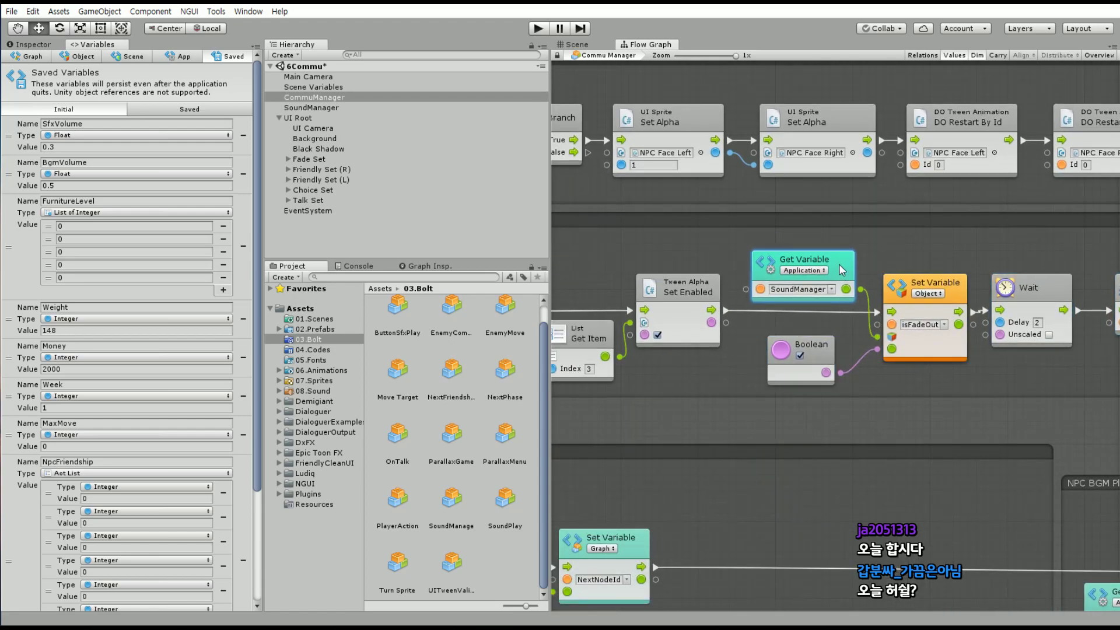
left_click_drag(831, 348, 830, 340)
middle_click_drag(876, 363, 718, 362)
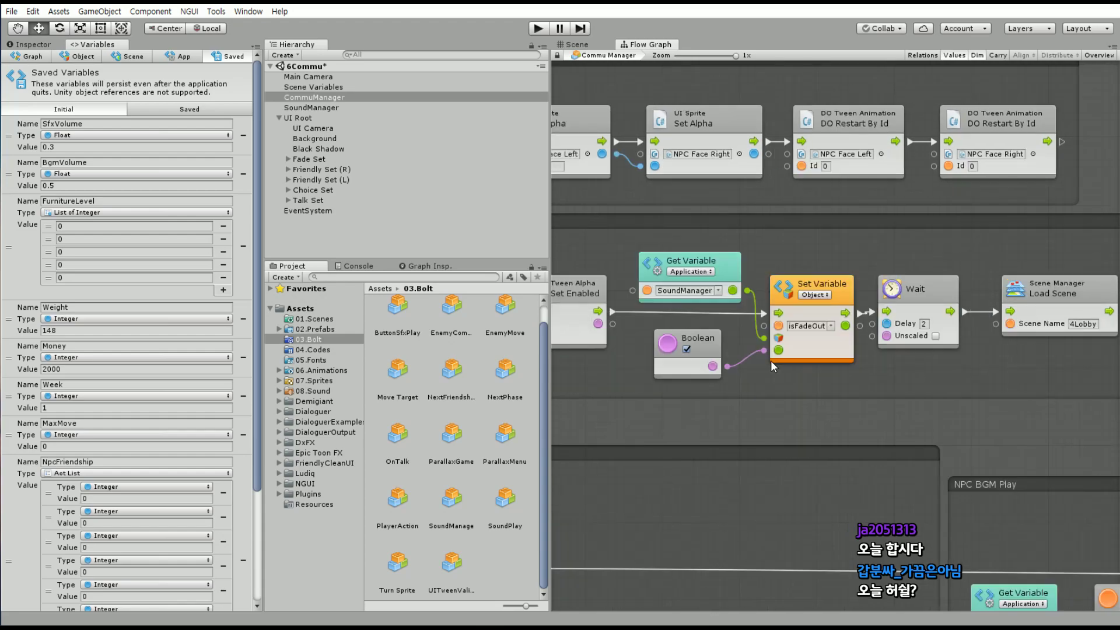
left_click(903, 298)
left_click_drag(903, 297, 910, 297)
left_click(899, 371)
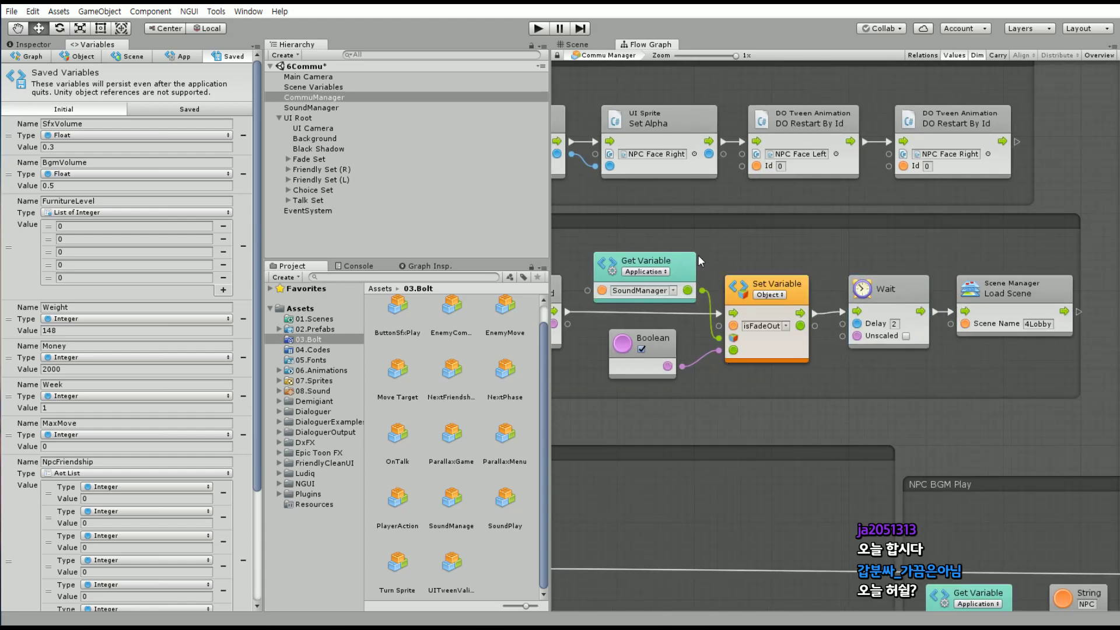
Save the scene and the project, then return to the Scene view
left_click(11, 11)
left_click(45, 59)
left_click(12, 11)
left_click(45, 120)
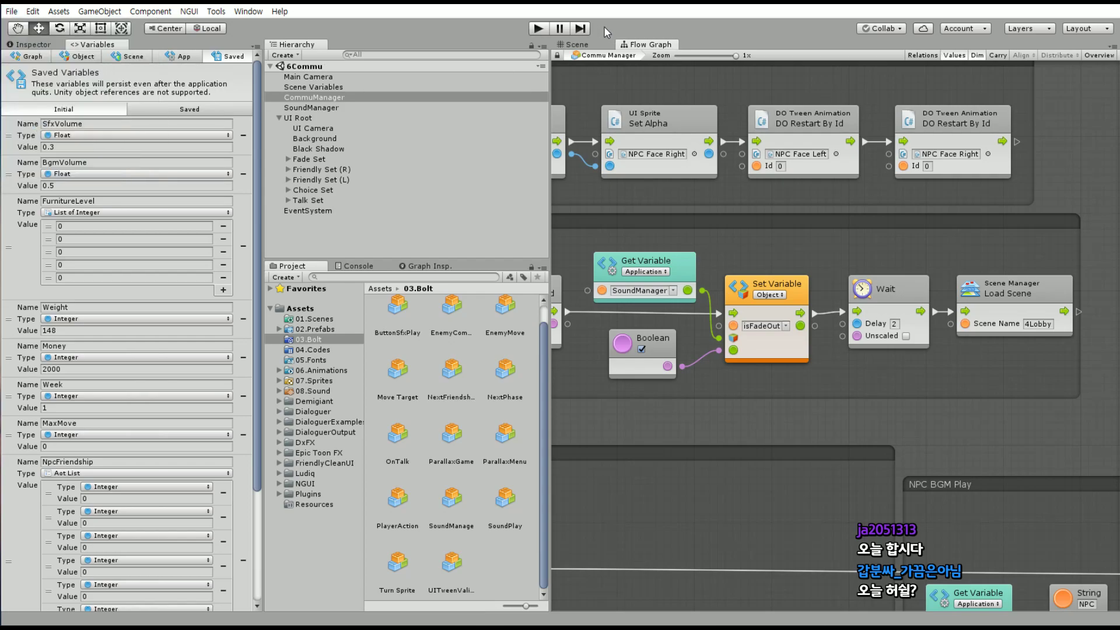
left_click(577, 47)
scroll(792, 250, "down", 3)
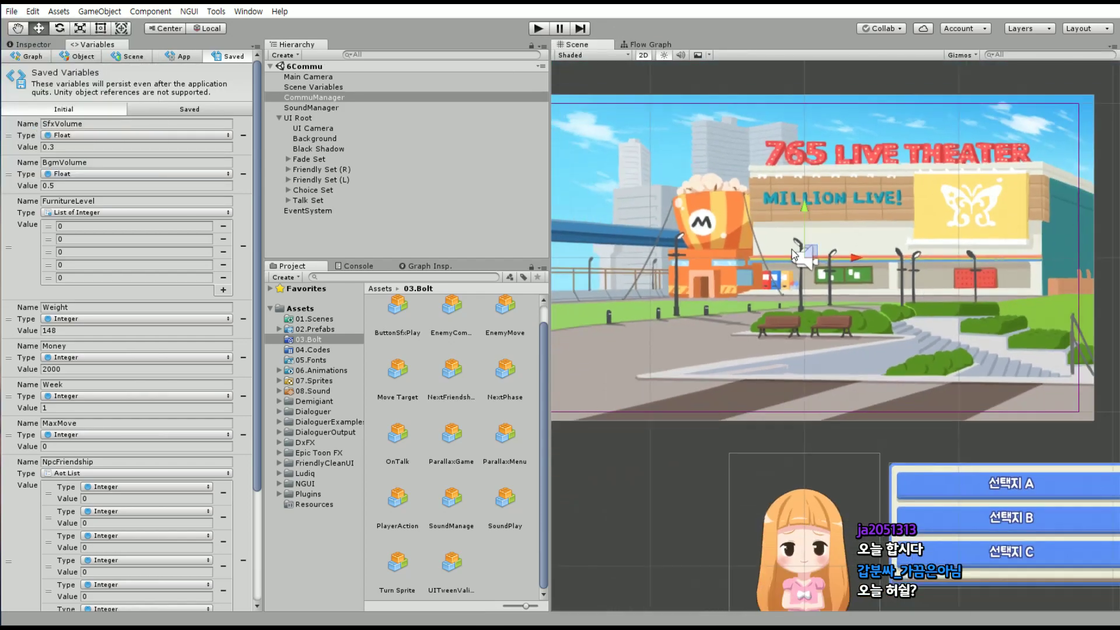
Play the NPC meeting dialogue, choosing the first answer, until the lobby loads showing 1주차
mouse_move(771, 339)
middle_mouse_down()
mouse_move(772, 276)
mouse_move(788, 283)
middle_mouse_up()
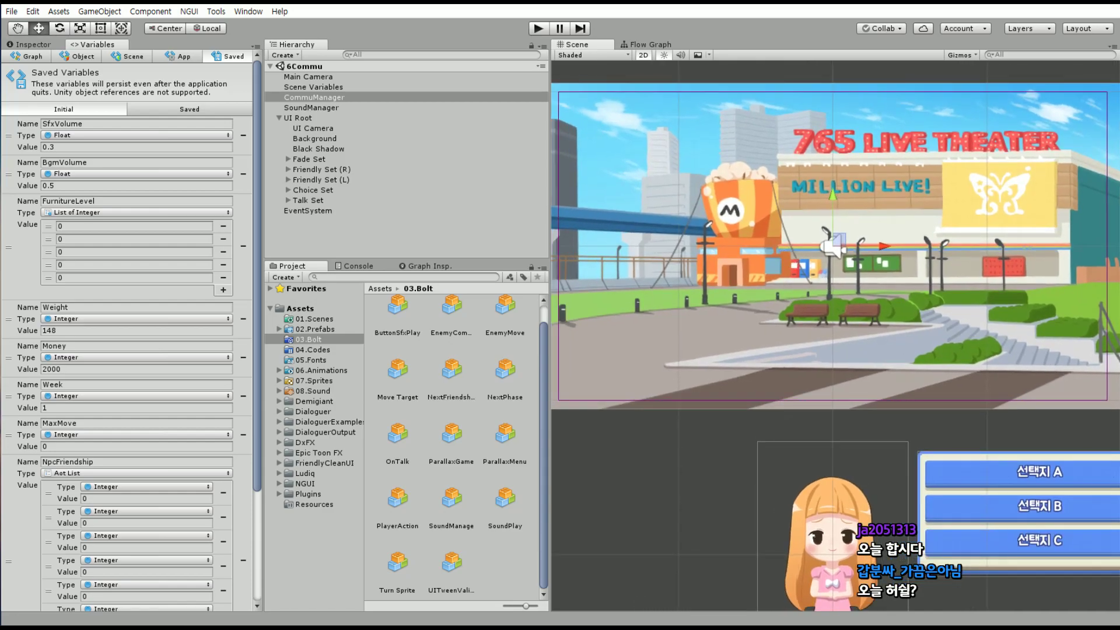
left_click(538, 28)
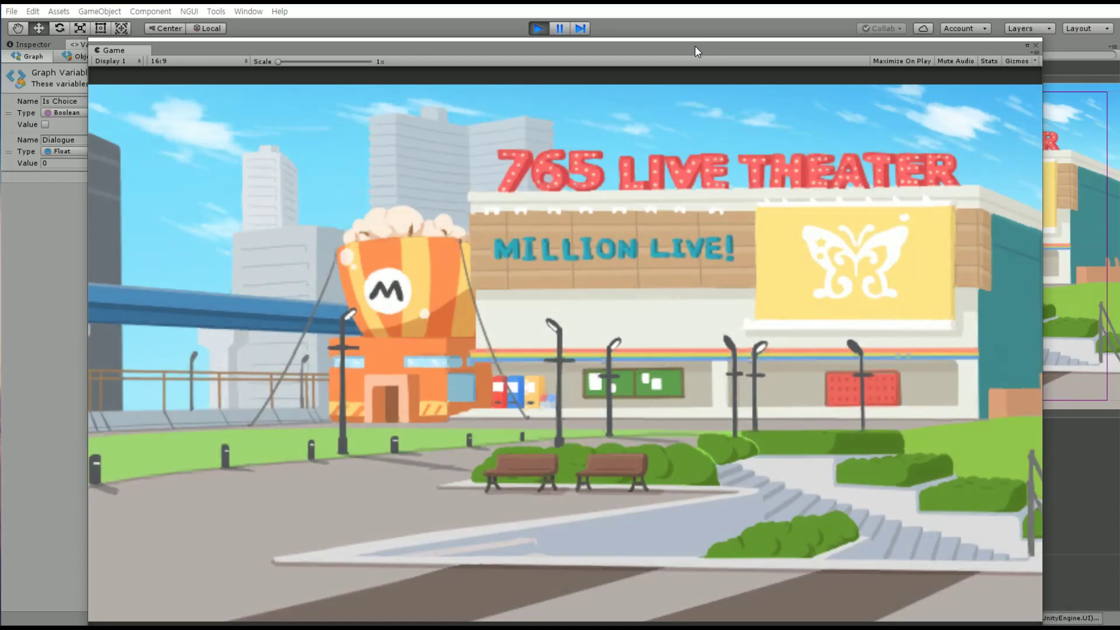
left_click_drag(694, 40, 711, 28)
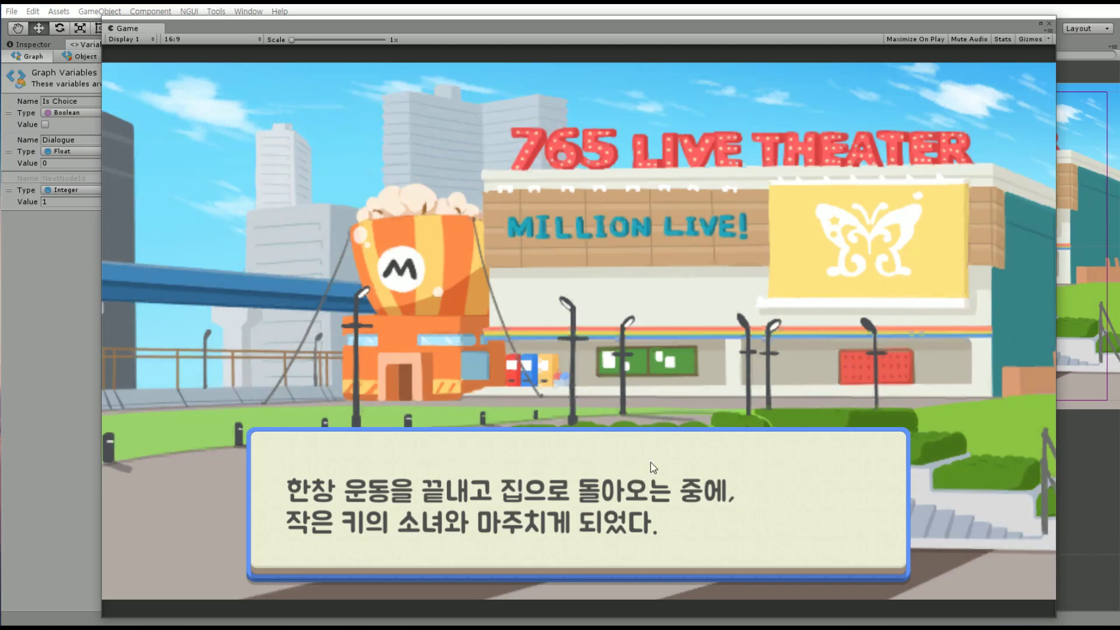
left_click(604, 487)
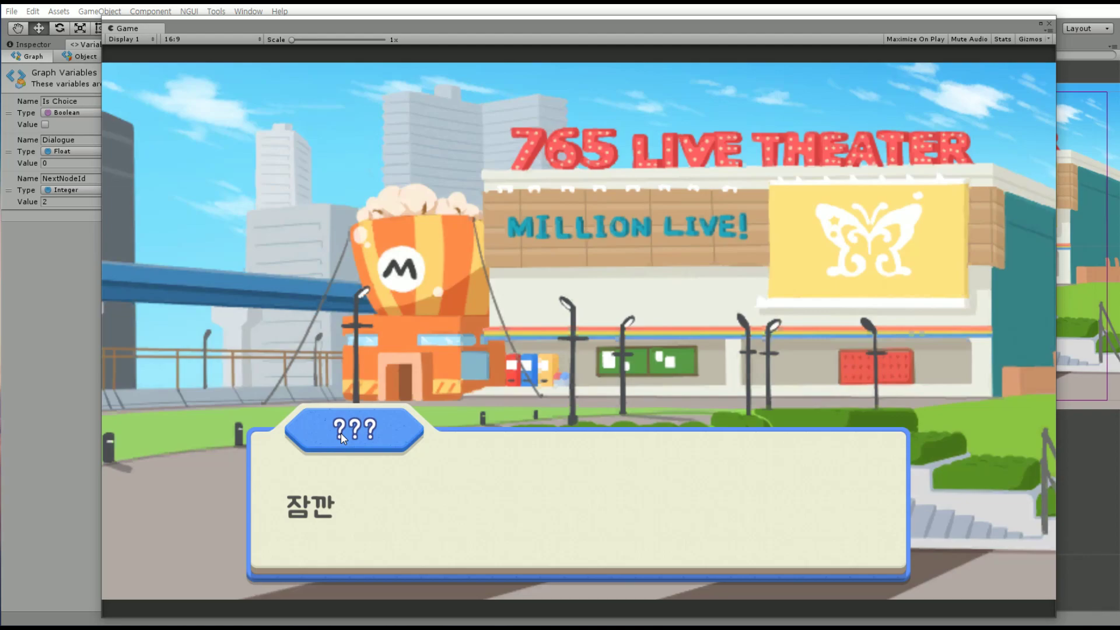
left_click(533, 452)
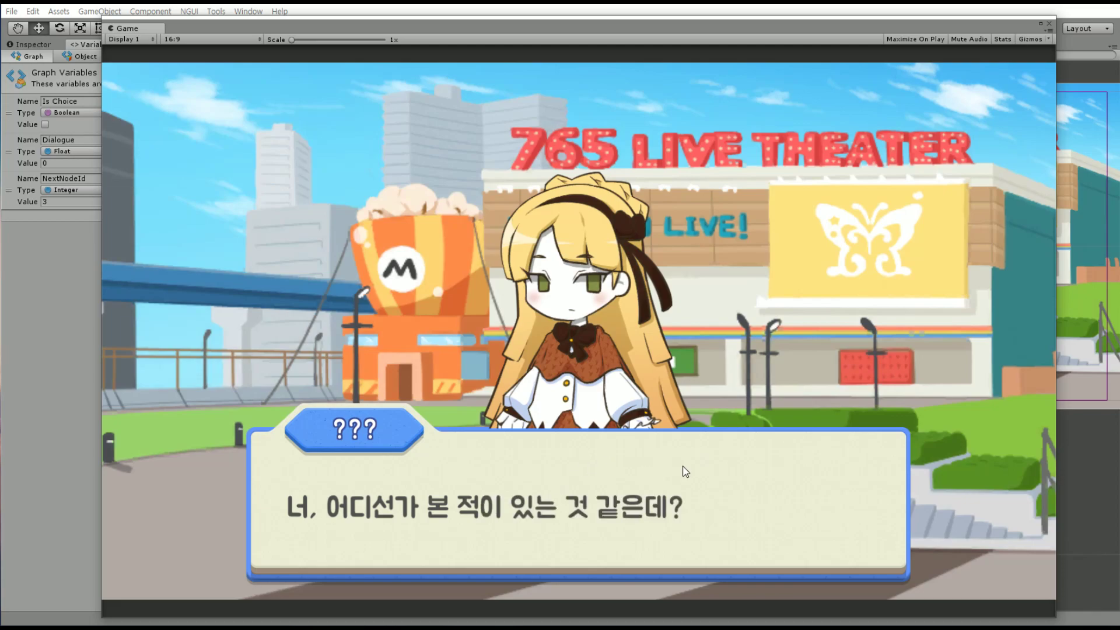
left_click(718, 470)
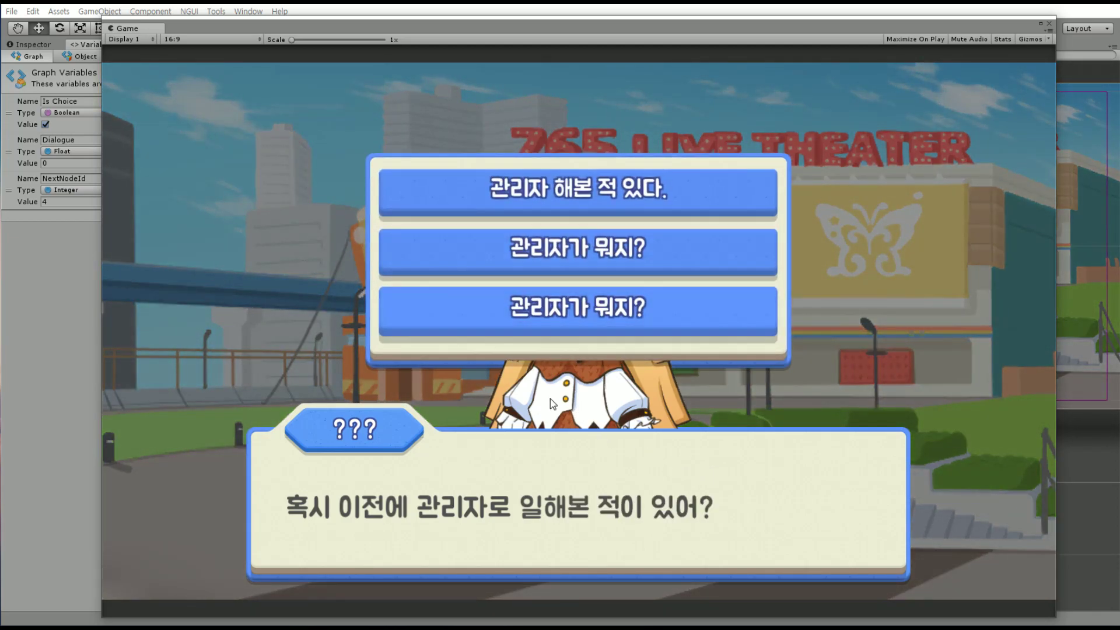
left_click(603, 201)
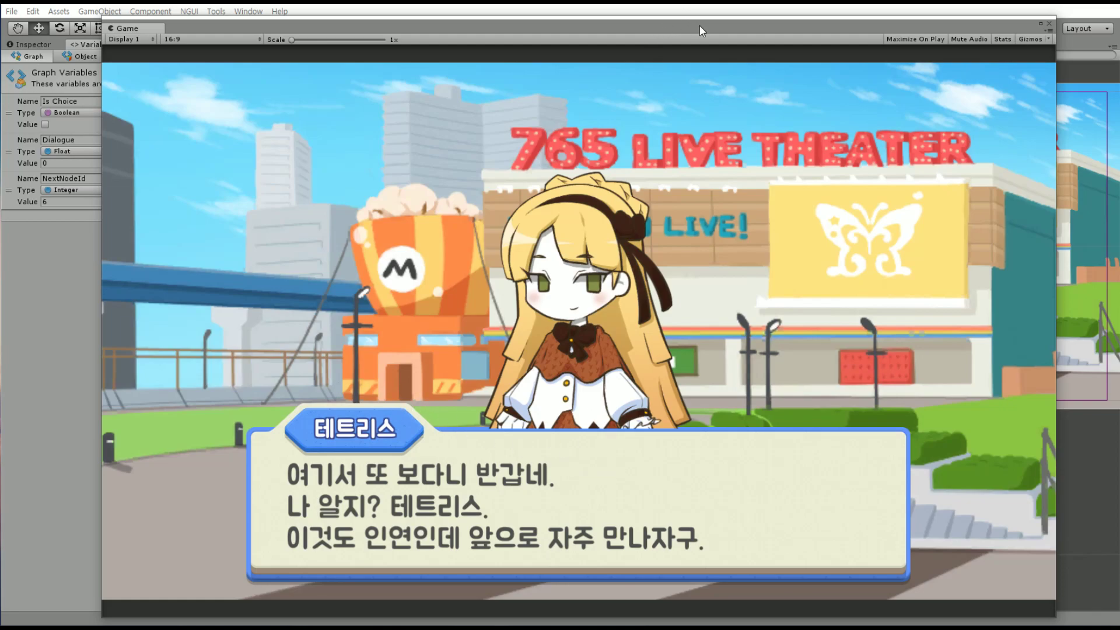
left_click(655, 482)
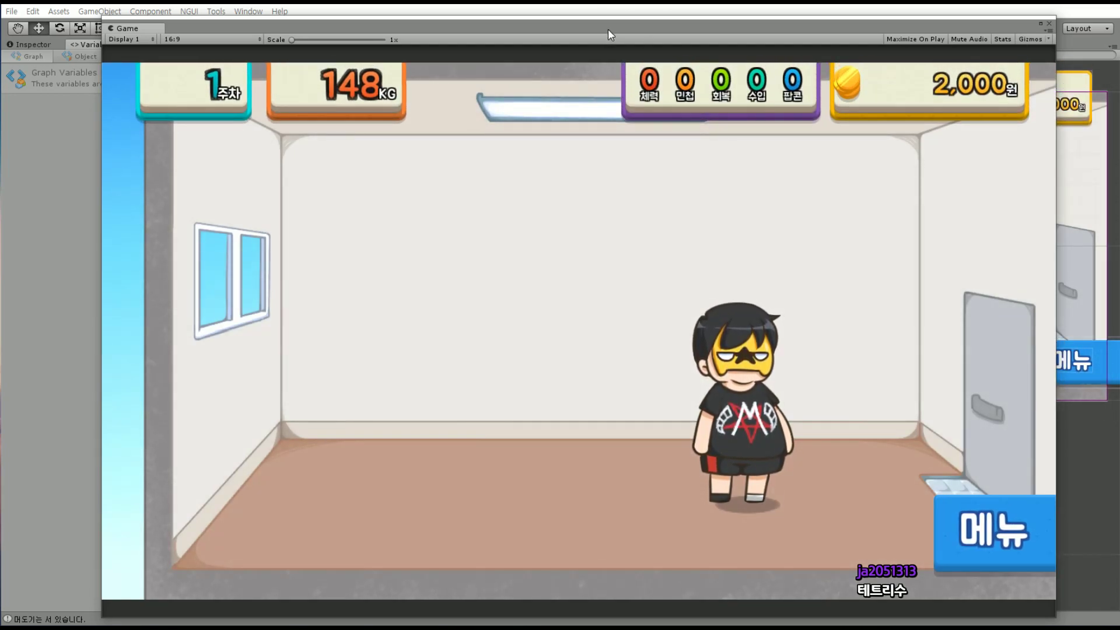
Browse the 도감 collection's Friend and Enemy lists, close it, and stop Play mode
left_click_drag(608, 30, 624, 68)
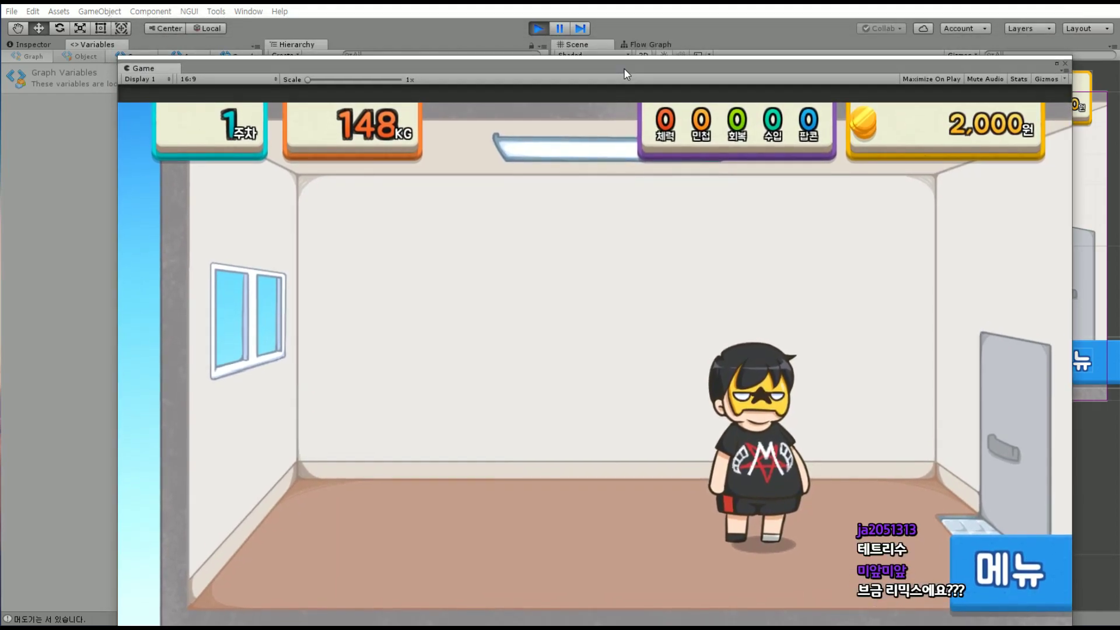
left_click(981, 586)
left_click(380, 356)
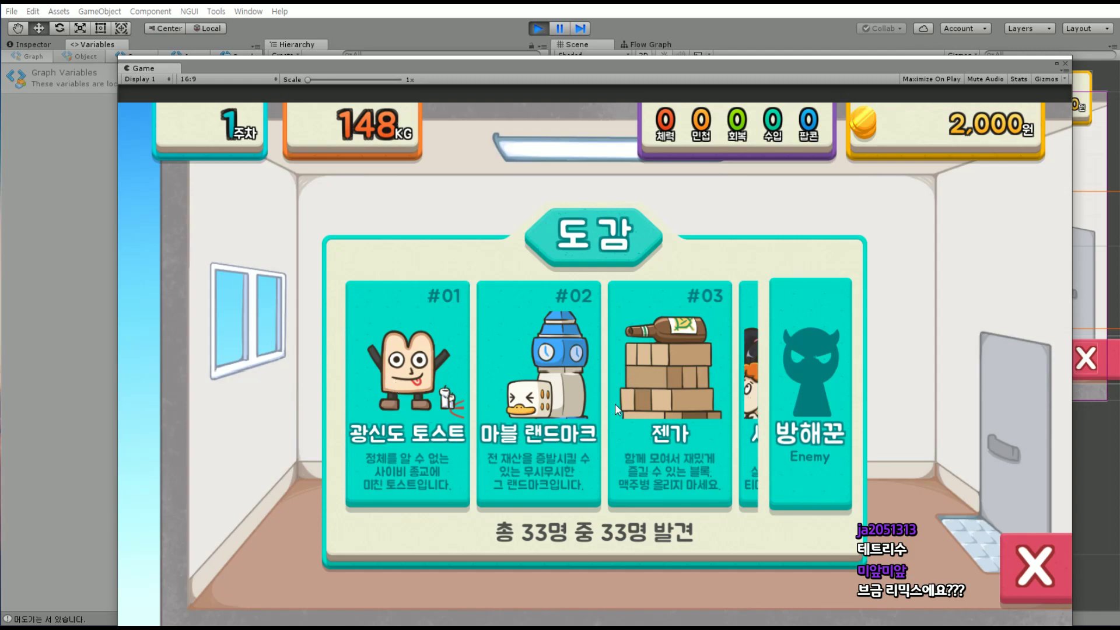
left_click_drag(614, 404, 513, 405)
left_click(782, 406)
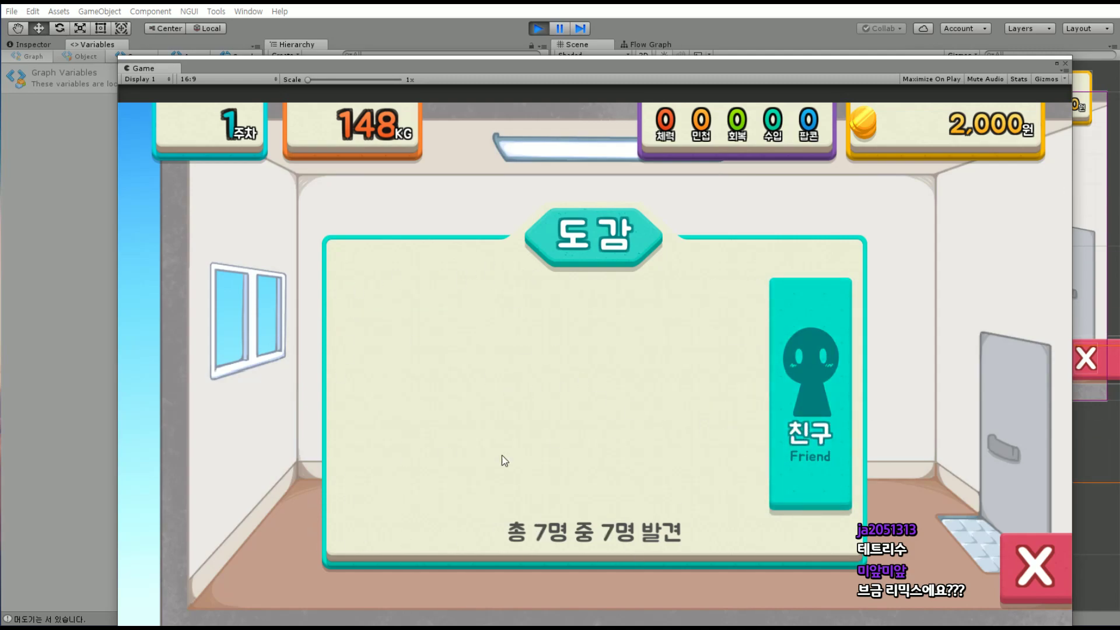
left_click(793, 392)
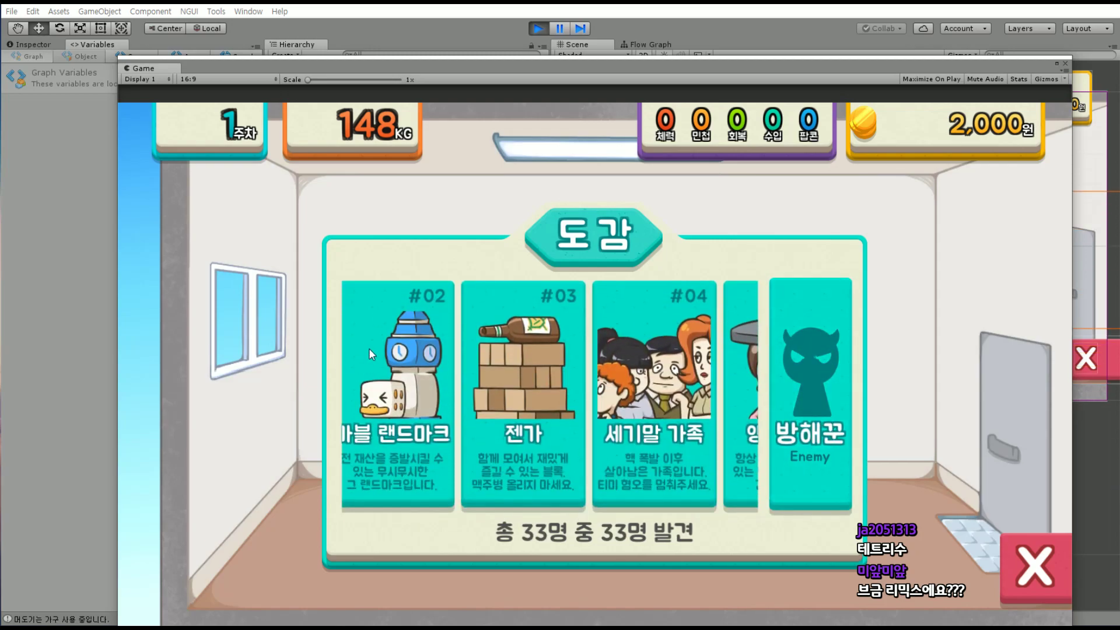
left_click(1028, 552)
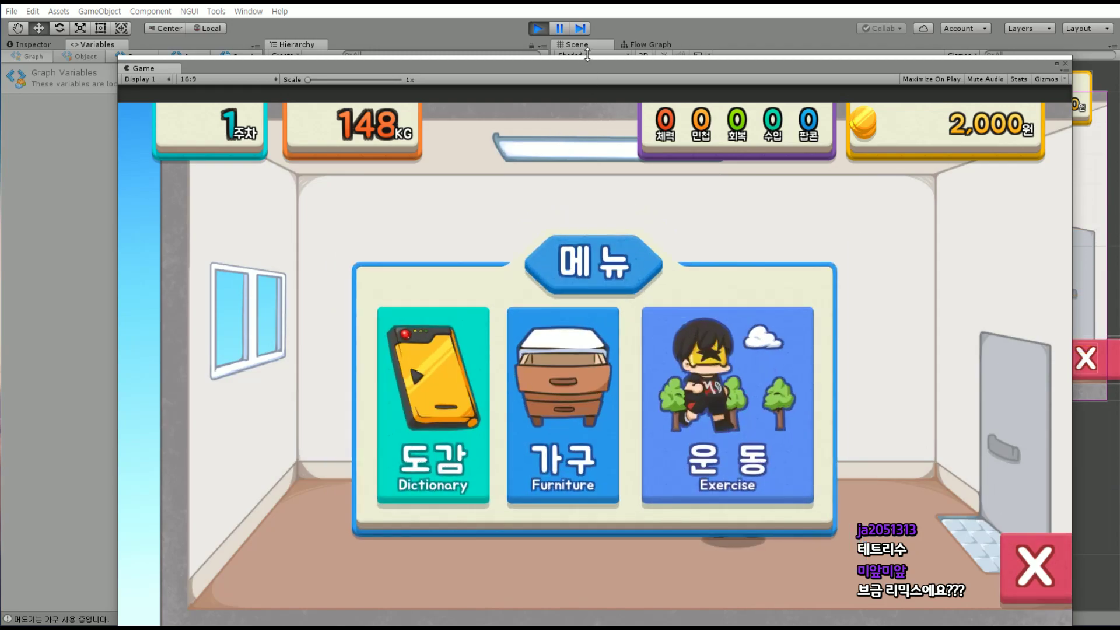
left_click(540, 27)
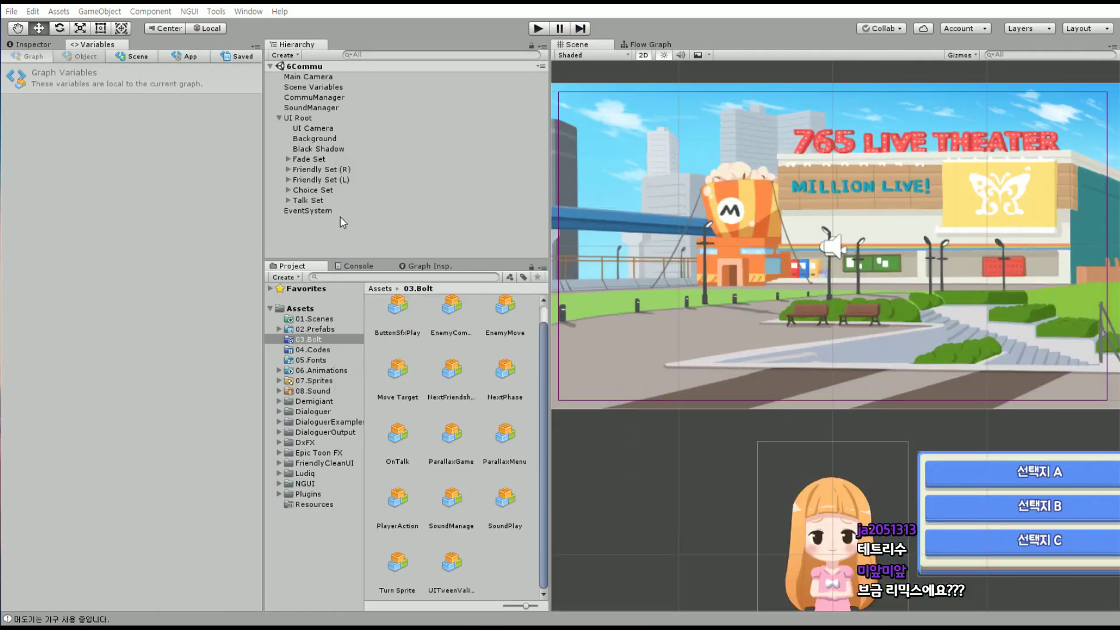
Set the MeetNpcId application variable to 10 and enter Play mode with Ctrl+P
left_click(279, 118)
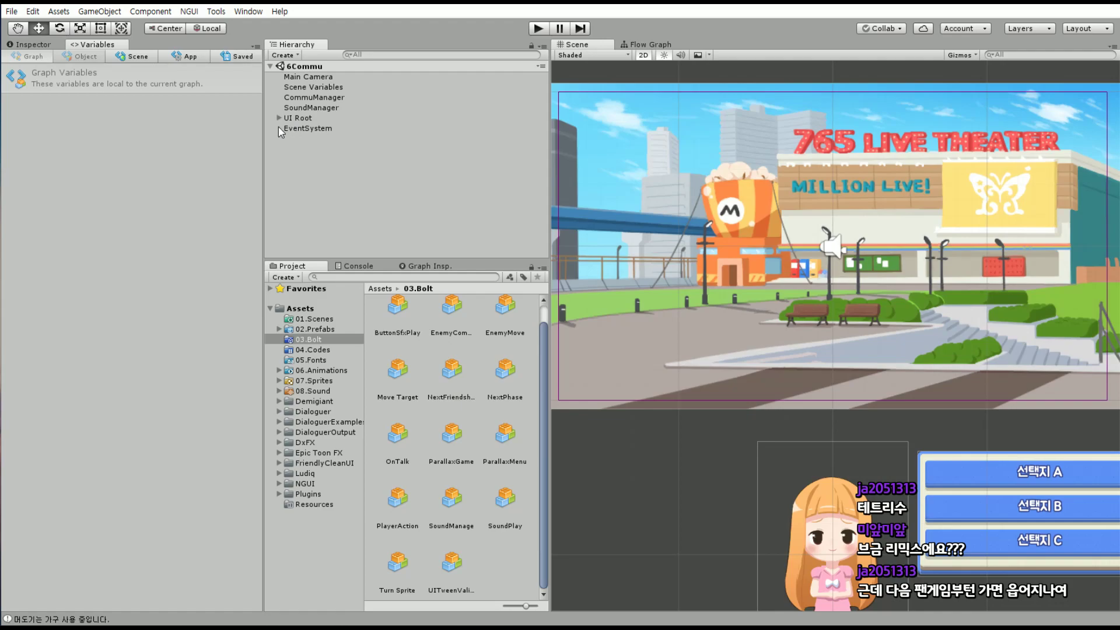
left_click(278, 118)
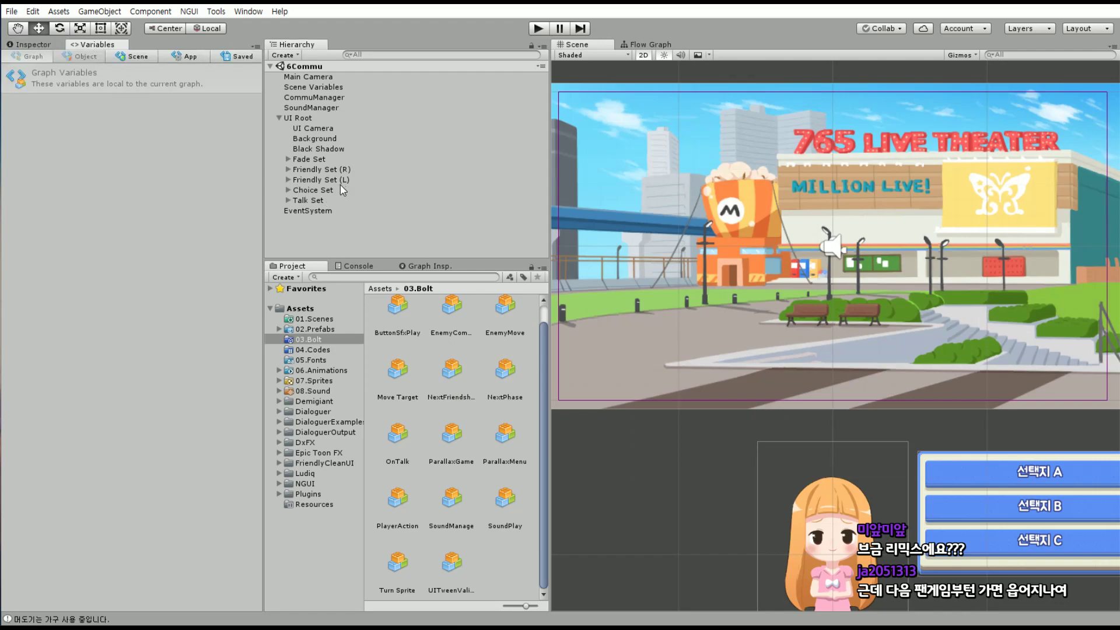
left_click(138, 57)
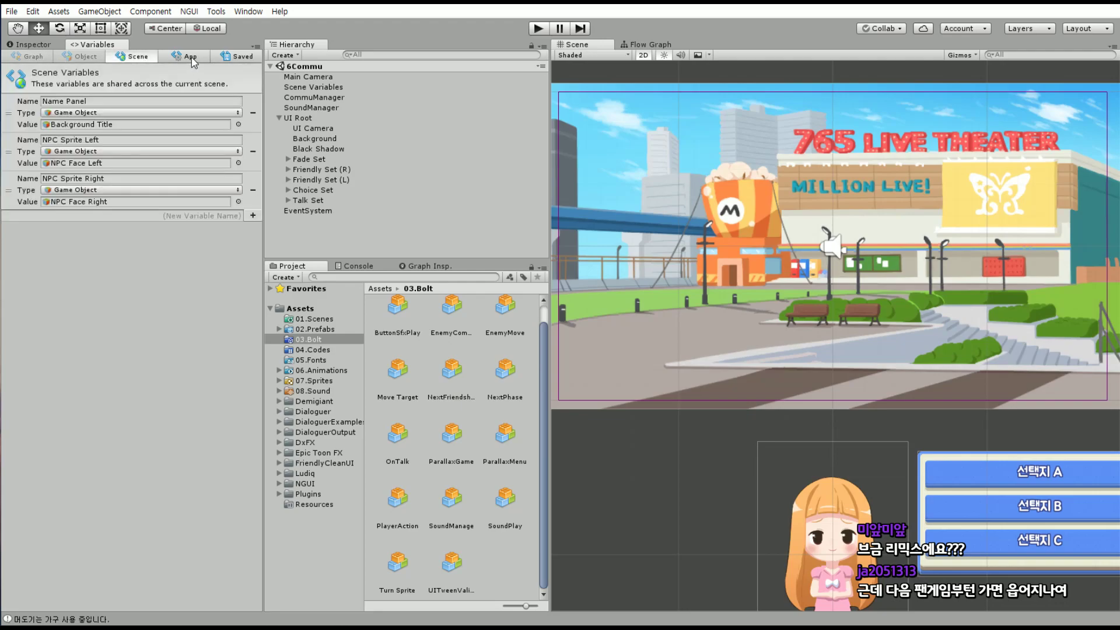
left_click(187, 56)
left_click(80, 159)
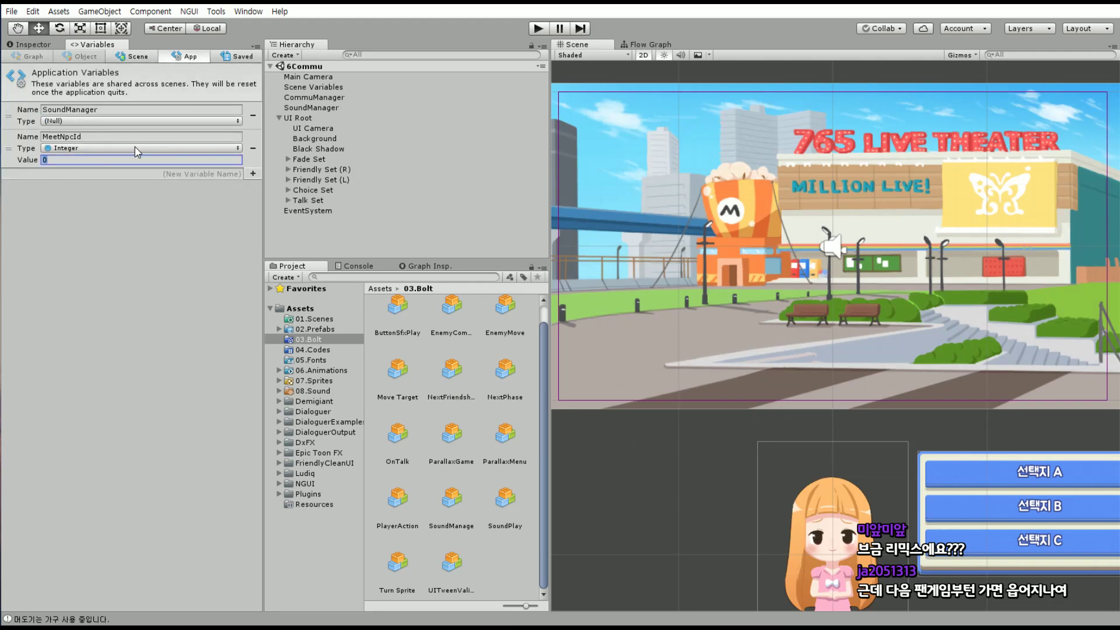
type("0")
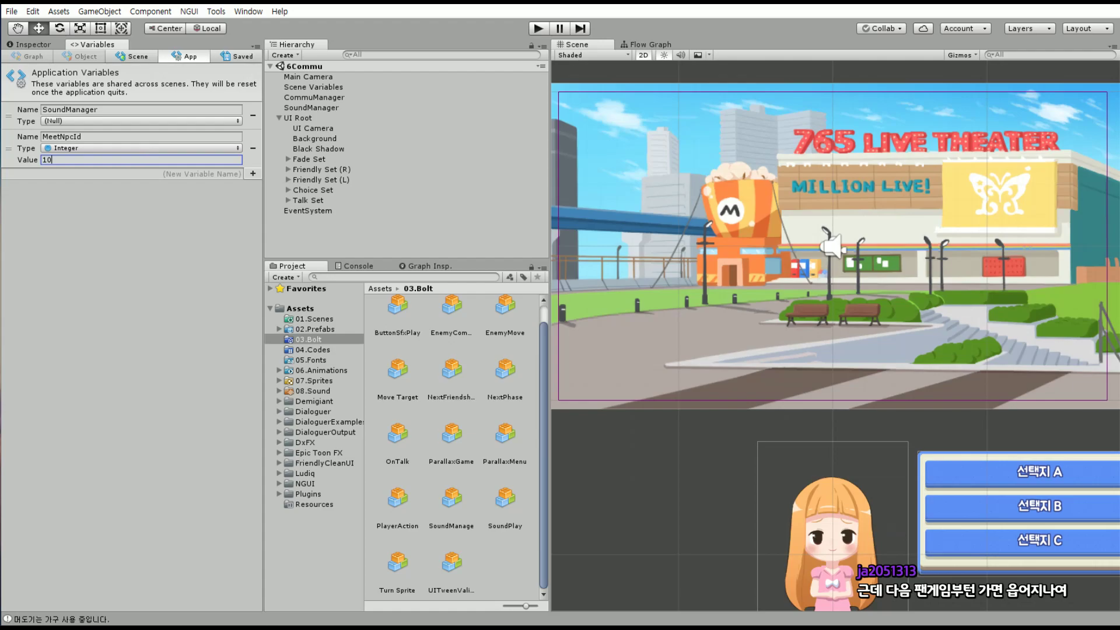
key("ctrl+p")
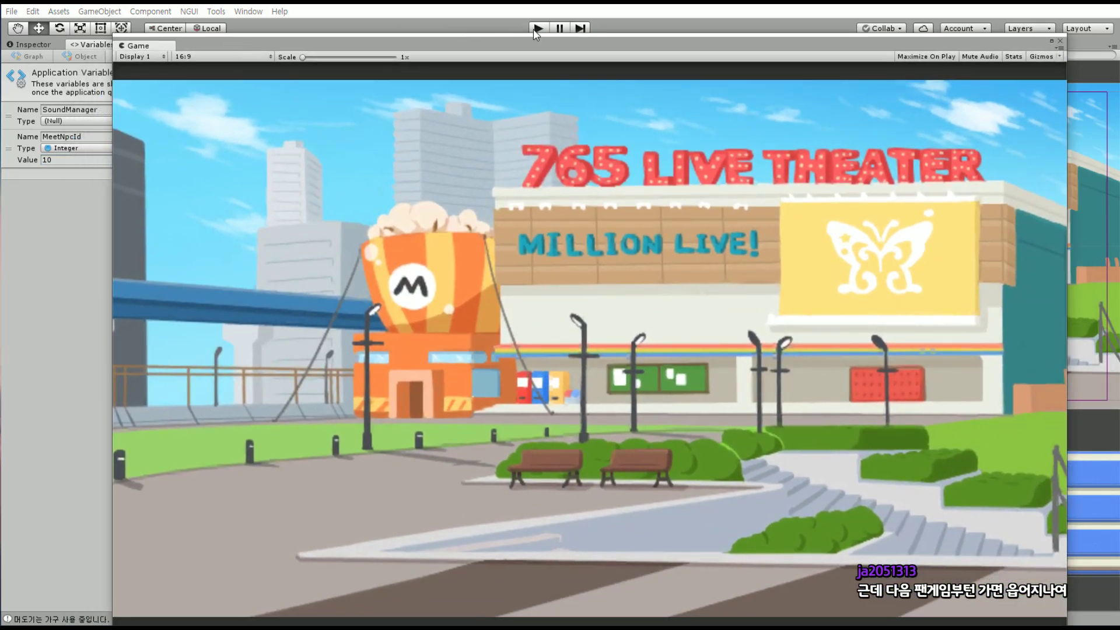
Run the MeetNpcId 10 playtest, which shows only an empty dialogue box, then stop
left_click(542, 30)
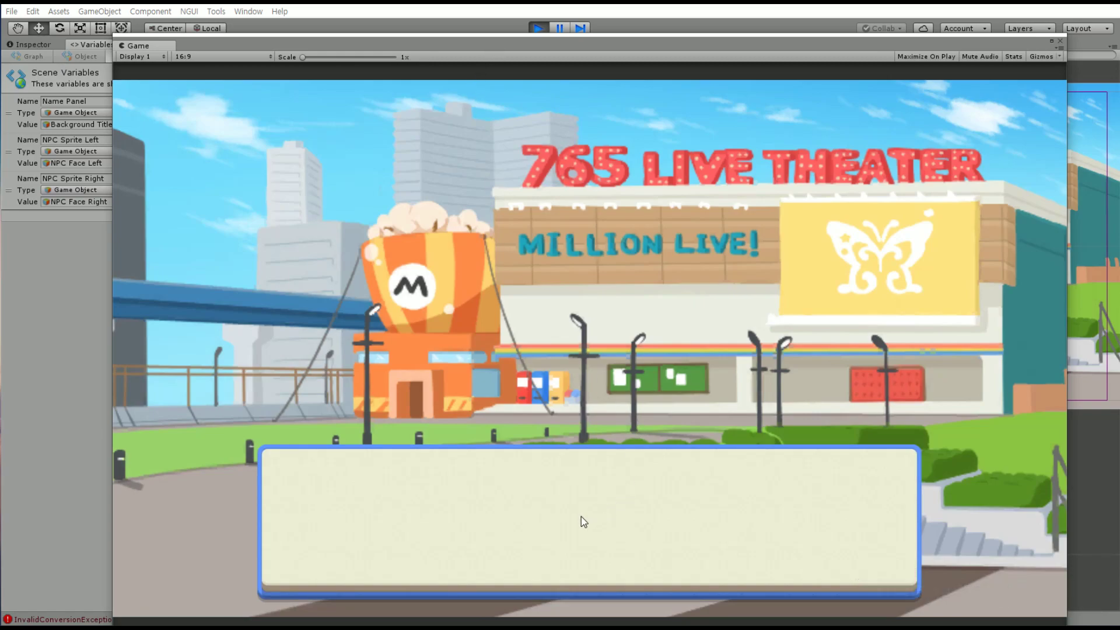
left_click_drag(504, 46, 1118, 43)
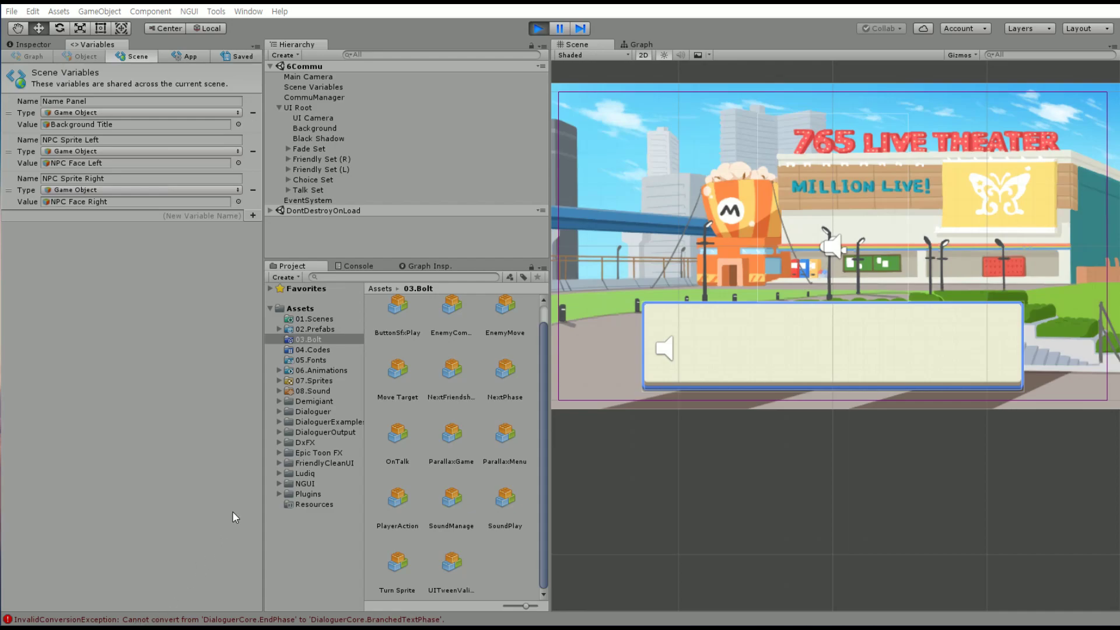
left_click(532, 31)
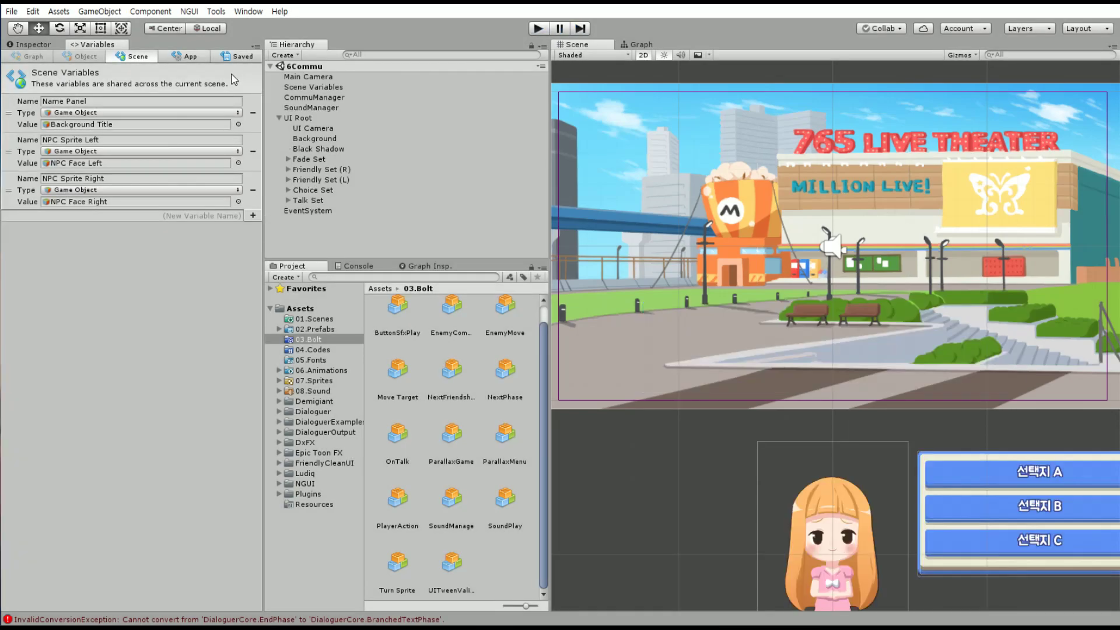
Switch between the App and Scene variable tabs, checking MeetNpcId's current value of 10
left_click(196, 58)
left_click(65, 160)
double_click(63, 159)
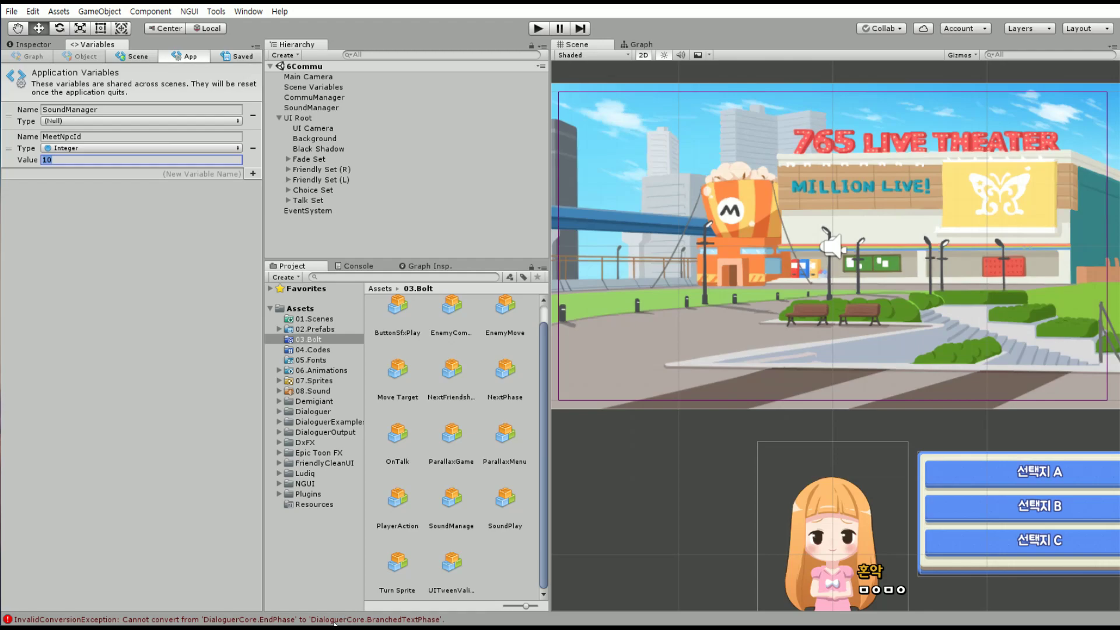
left_click(151, 59)
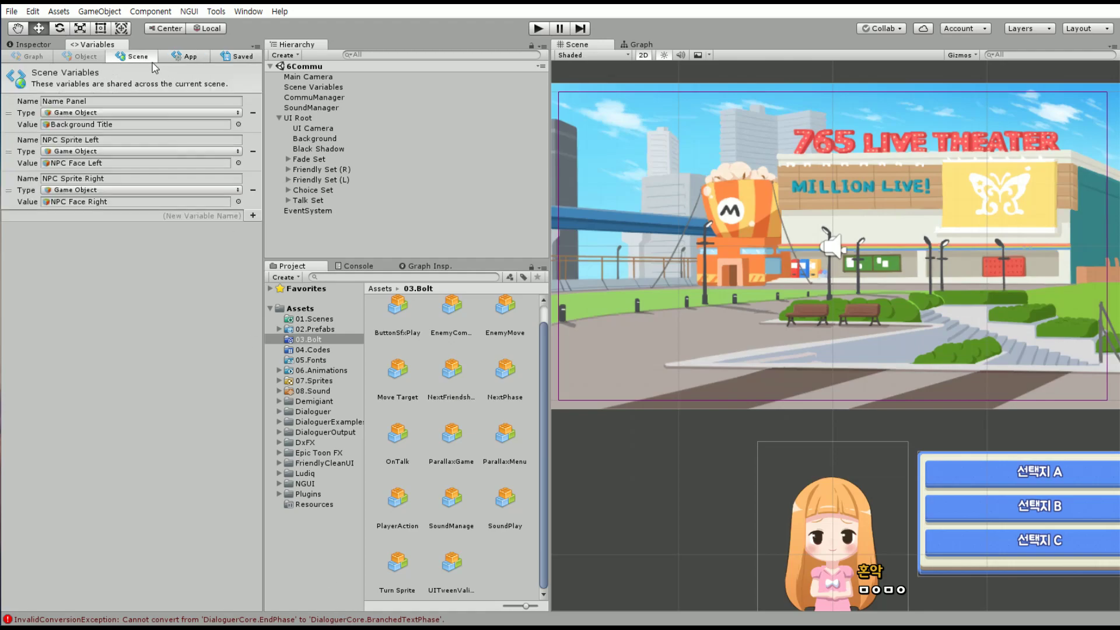
left_click(181, 61)
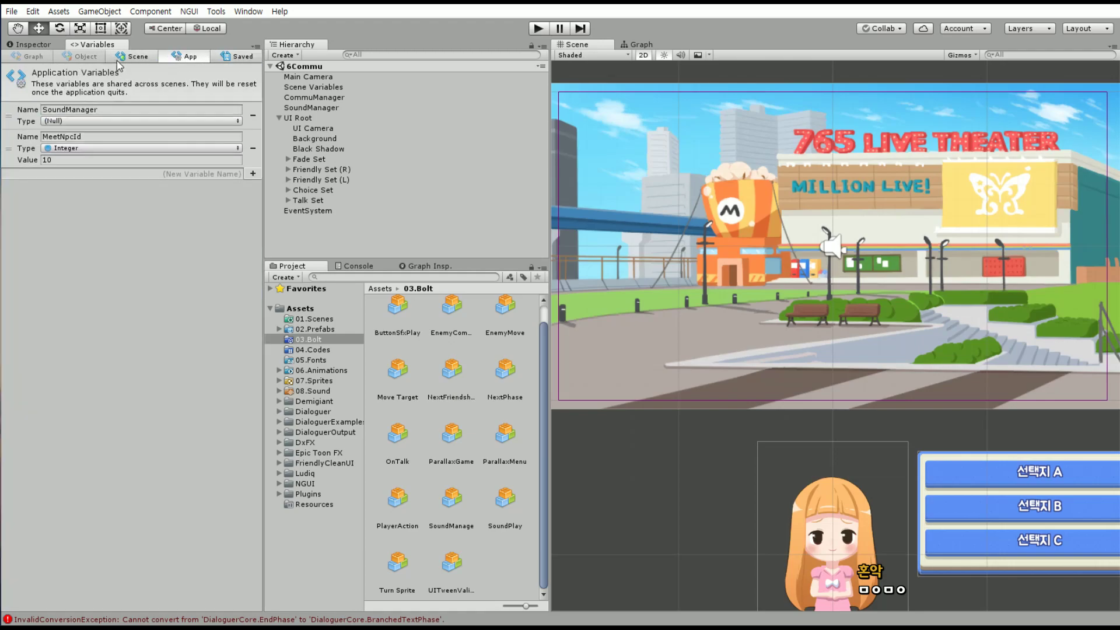
left_click(121, 59)
left_click(177, 57)
left_click(119, 58)
left_click(39, 47)
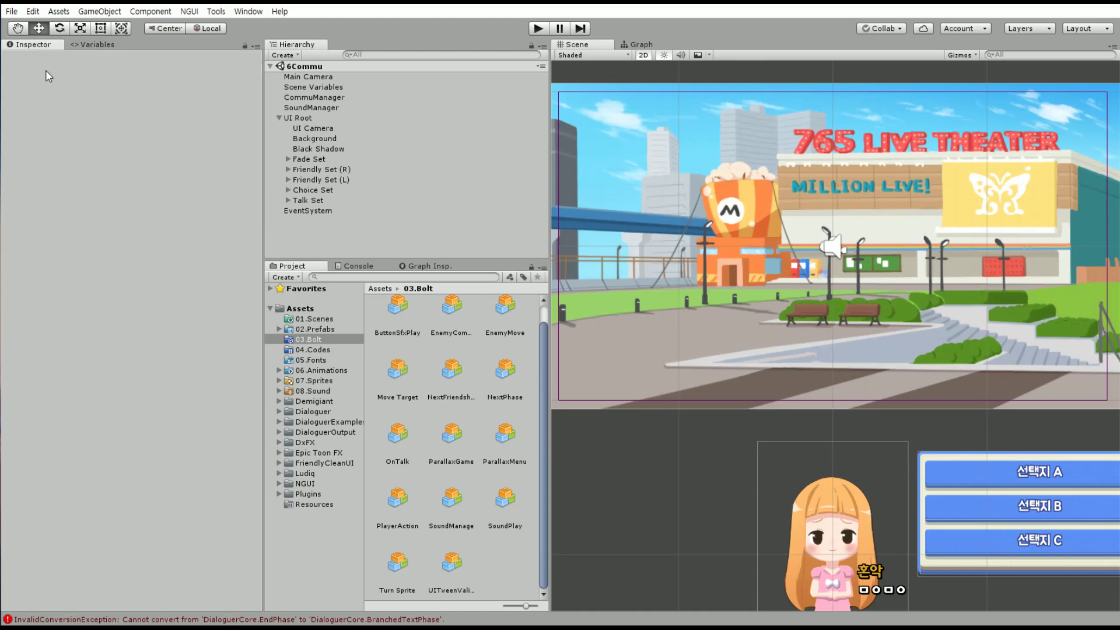
left_click(99, 47)
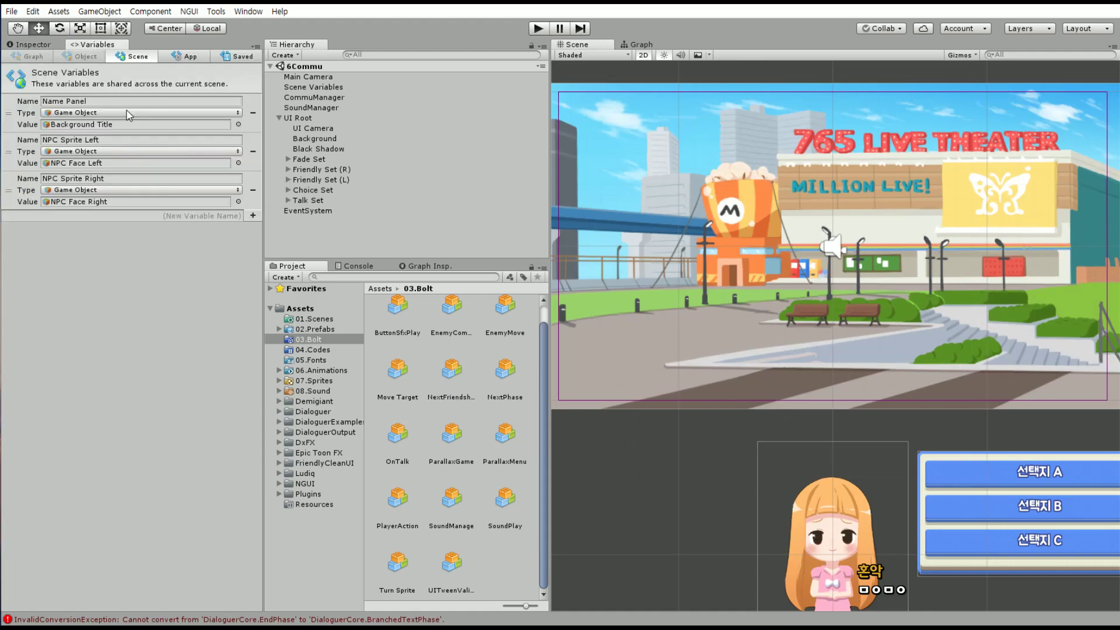
left_click(178, 57)
In the Saved variables, reset the first NpcFriendship value from 1 to 0
left_click(226, 58)
scroll(90, 368, "down", 3)
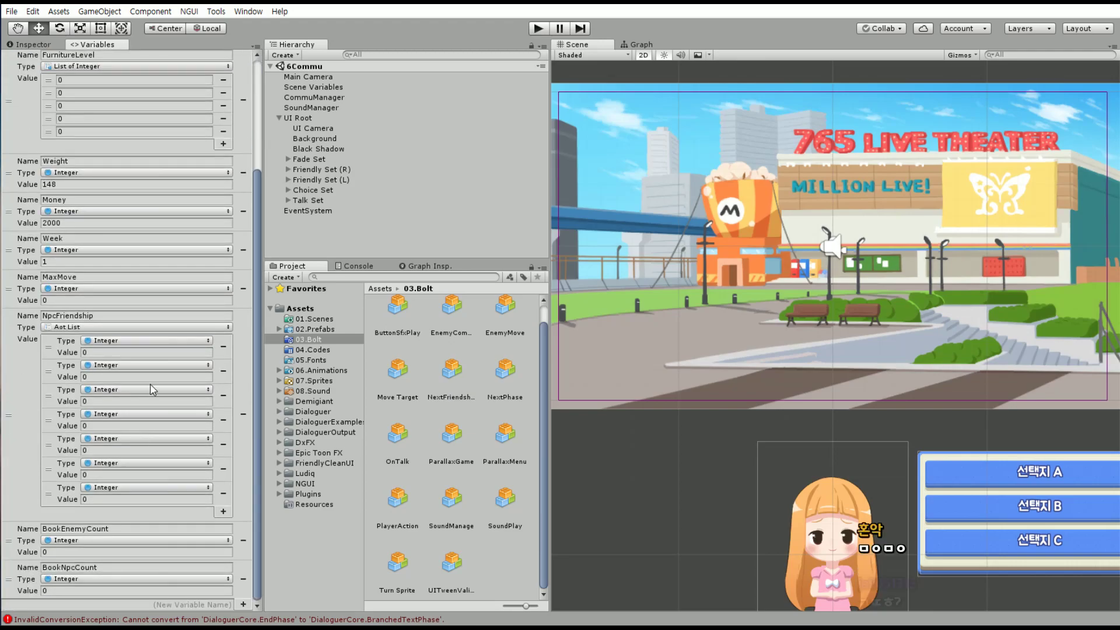
scroll(146, 341, "up", 4)
left_click(213, 110)
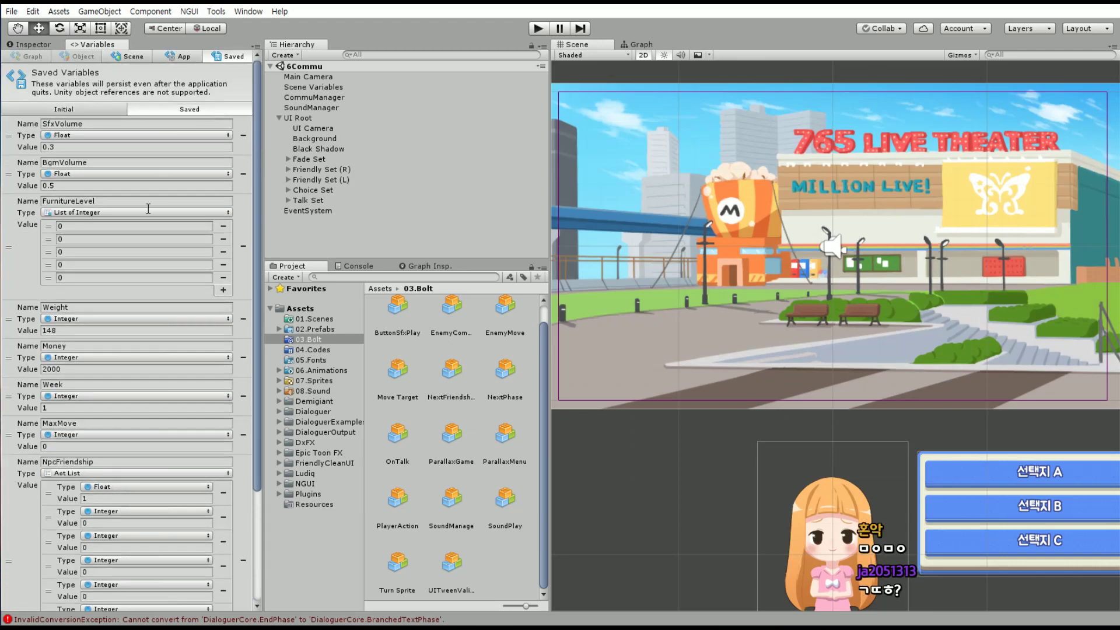
left_click(151, 497)
type("0")
Save the scene and switch the Variables view back to Initial
left_click(11, 12)
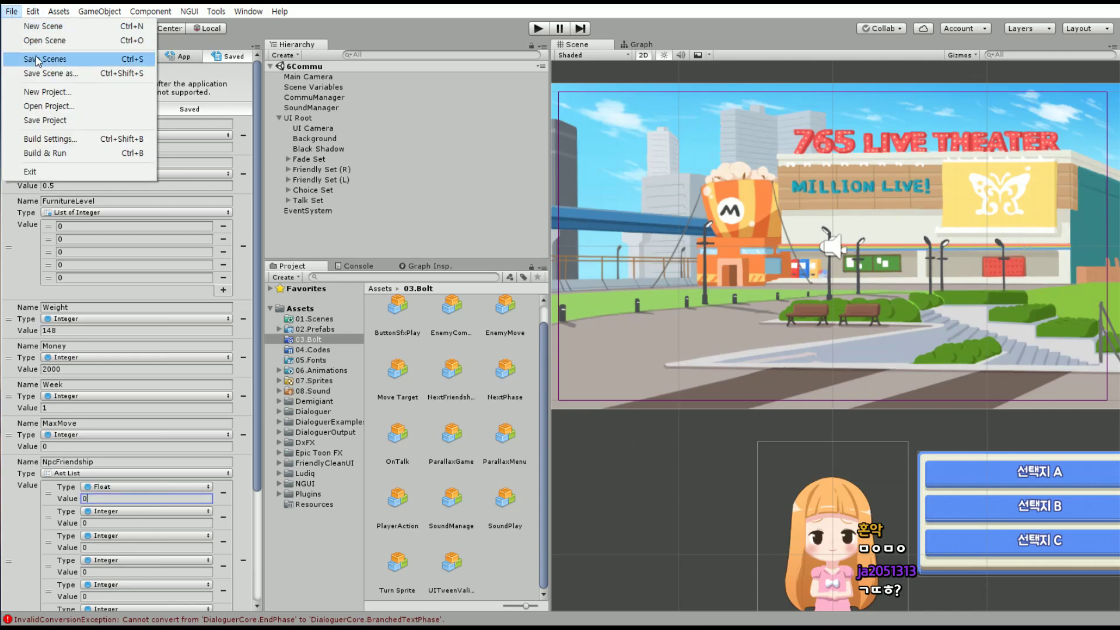
left_click(64, 109)
left_click(12, 11)
left_click(69, 129)
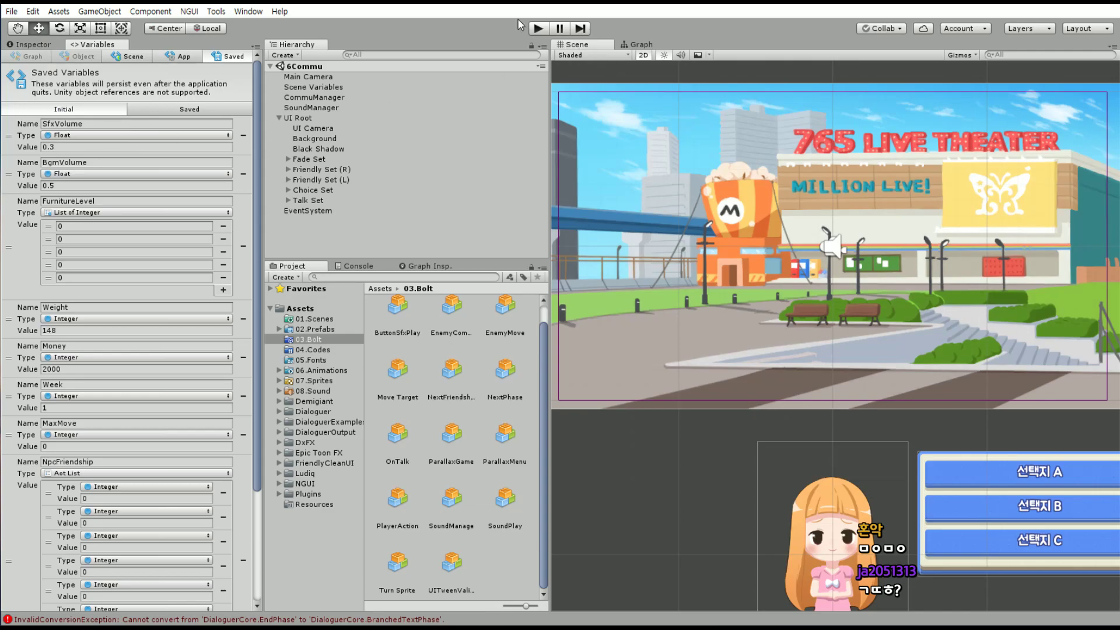
Playtest the scene where the woman in red asks for a date, advancing until it fades white
key("ctrl+p")
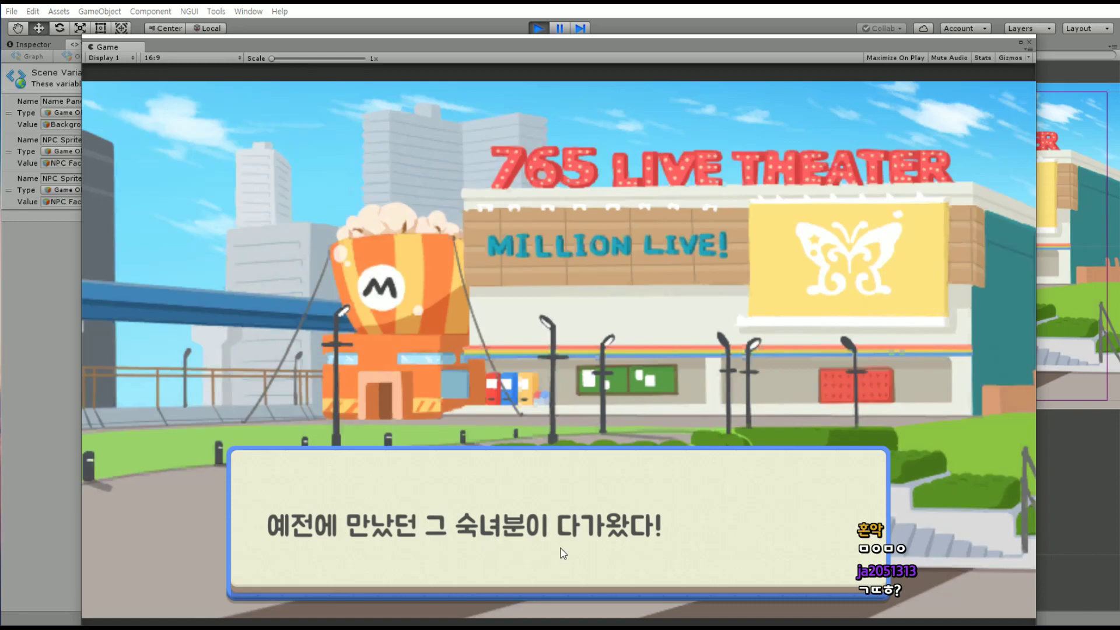
left_click(670, 522)
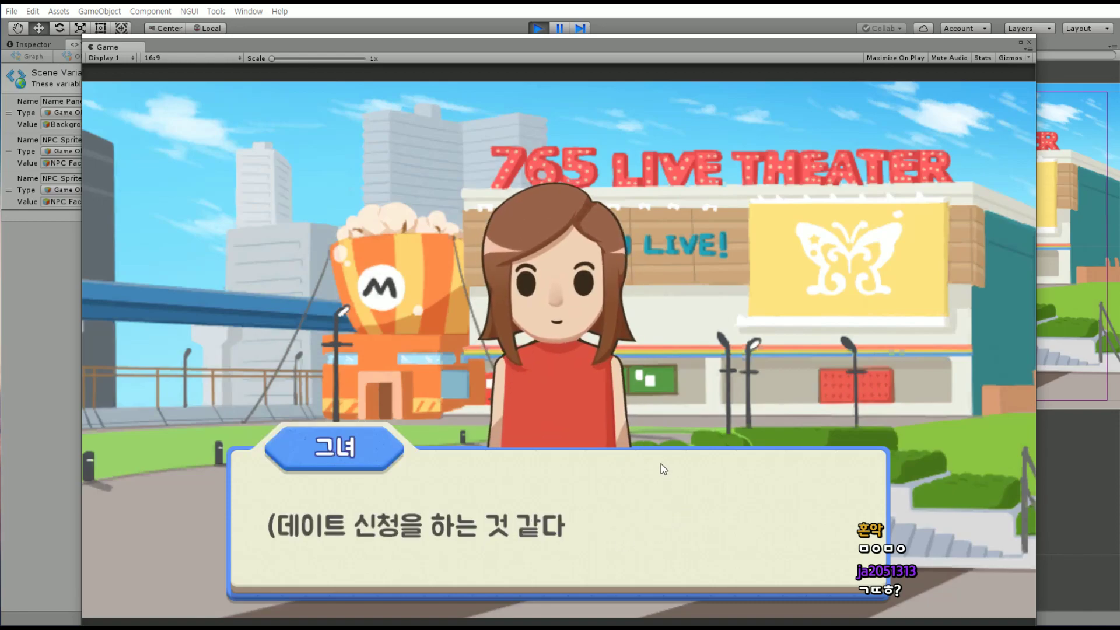
left_click_drag(659, 54, 668, 36)
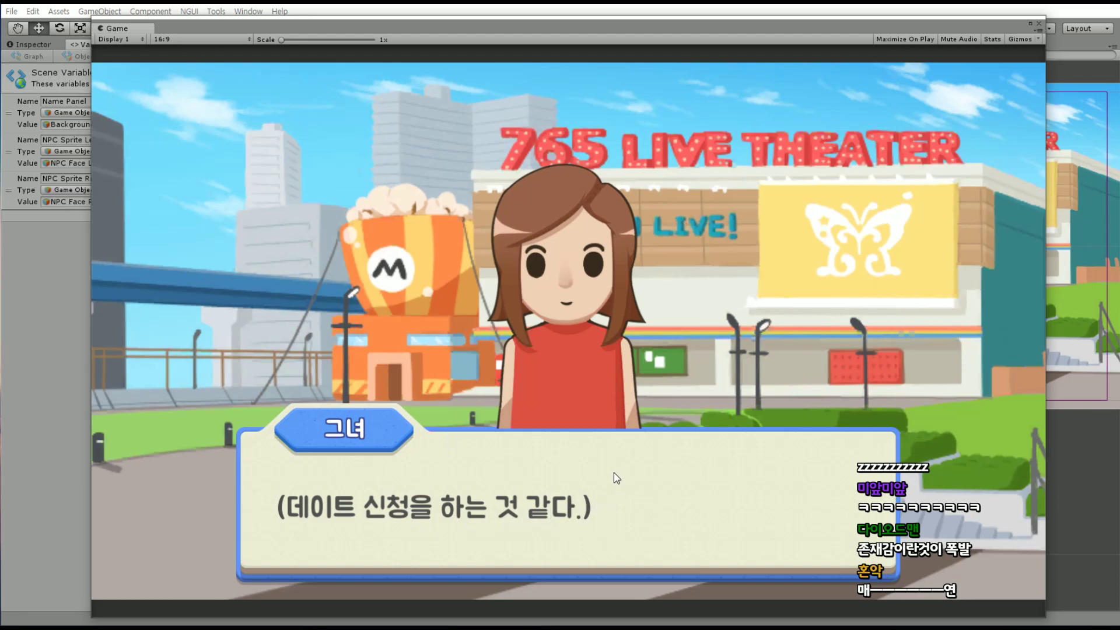
left_click(676, 512)
Stop the run, replace MeetNpcId's value 10 with 40 in the App tab, and replay
left_click_drag(430, 26, 513, 64)
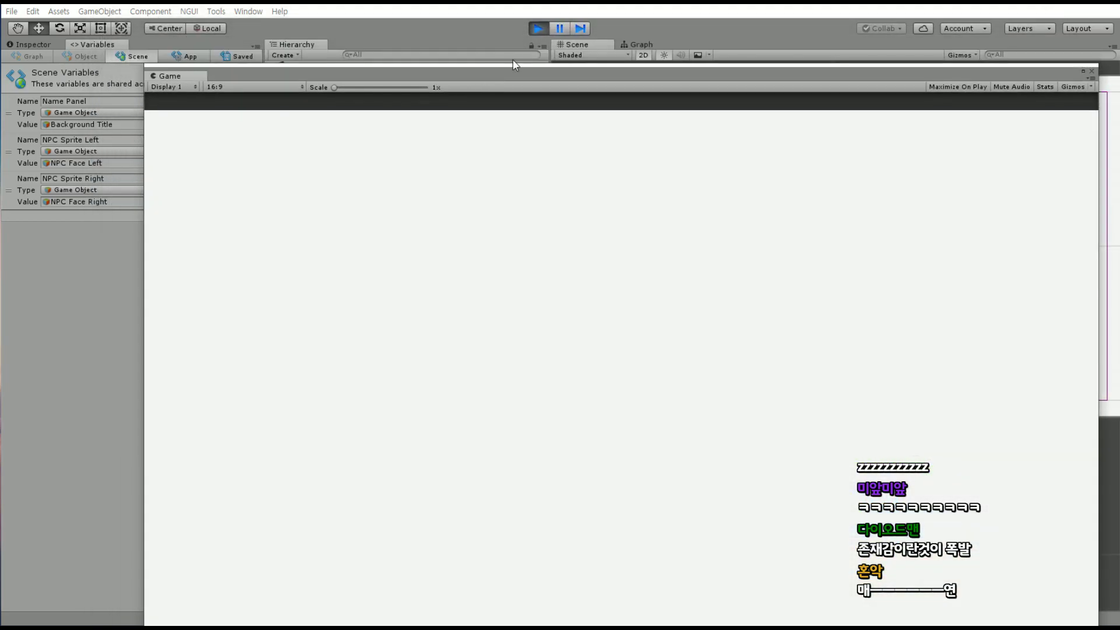
left_click(541, 26)
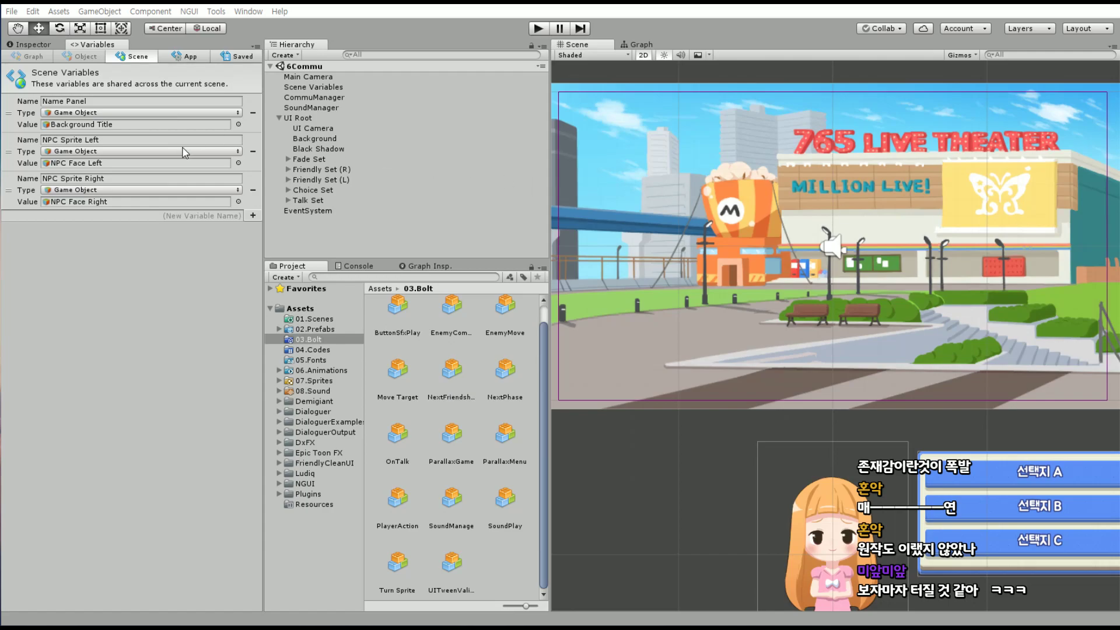
left_click(182, 56)
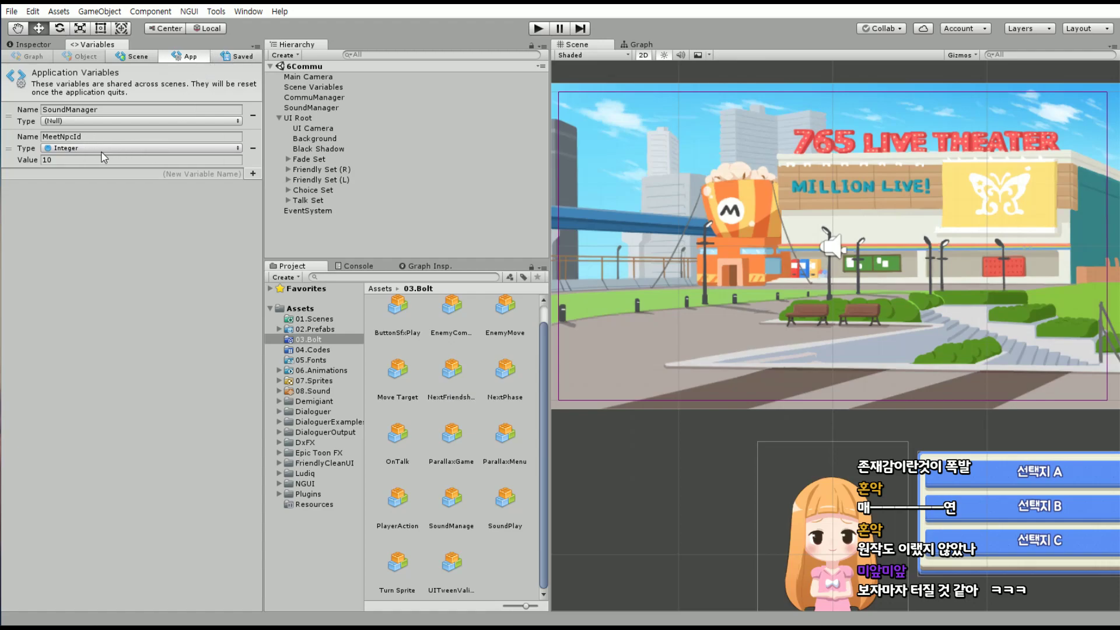
left_click(83, 163)
double_click(85, 165)
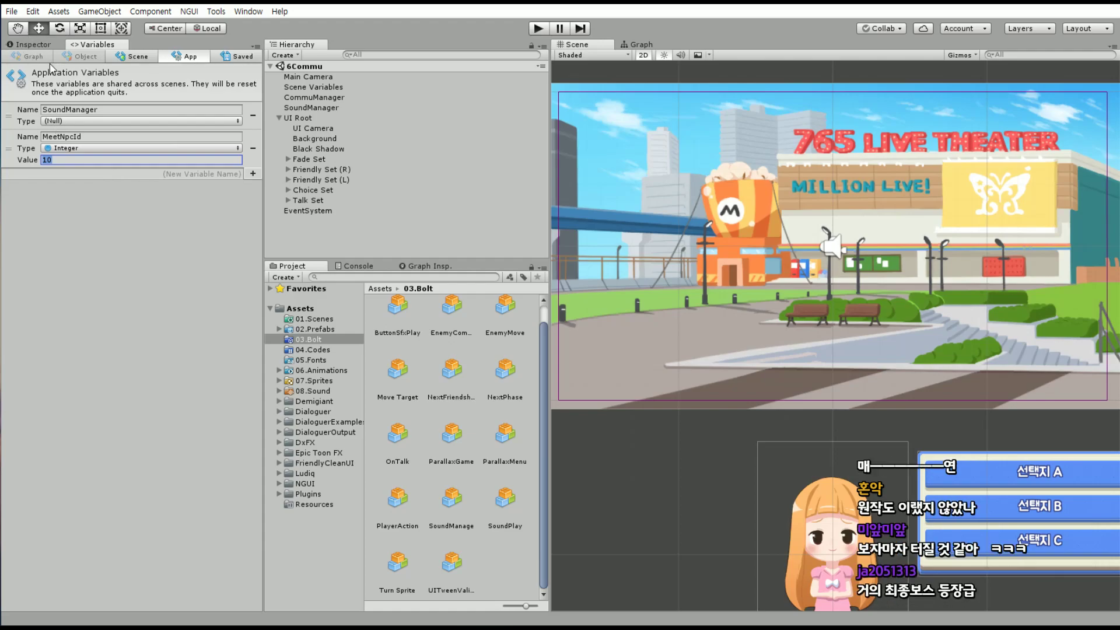
key("BackSpace")
type("40")
key("Return")
key("ctrl+p")
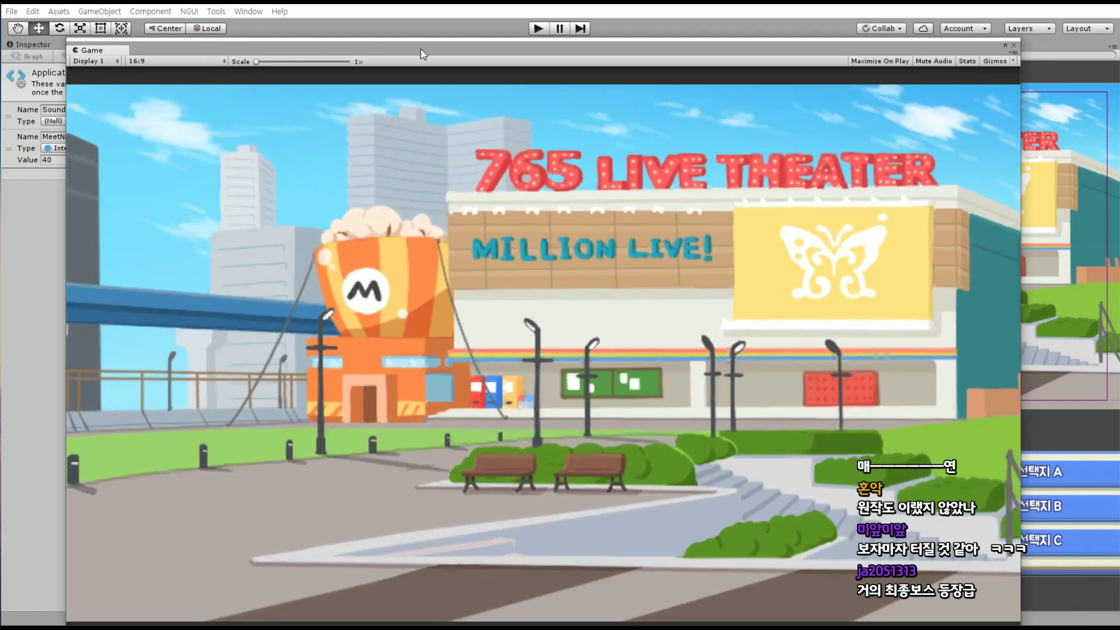
Run the MeetNpcId 40 dialogue until it fades white, then exit Play mode and move the Game window aside
left_click(532, 29)
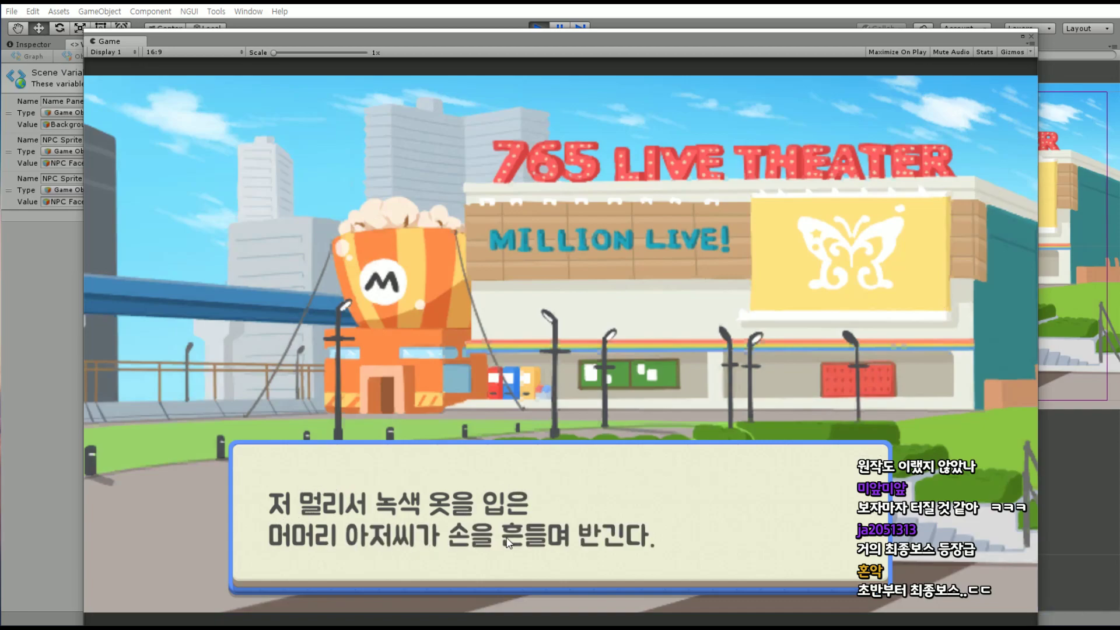
left_click(747, 493)
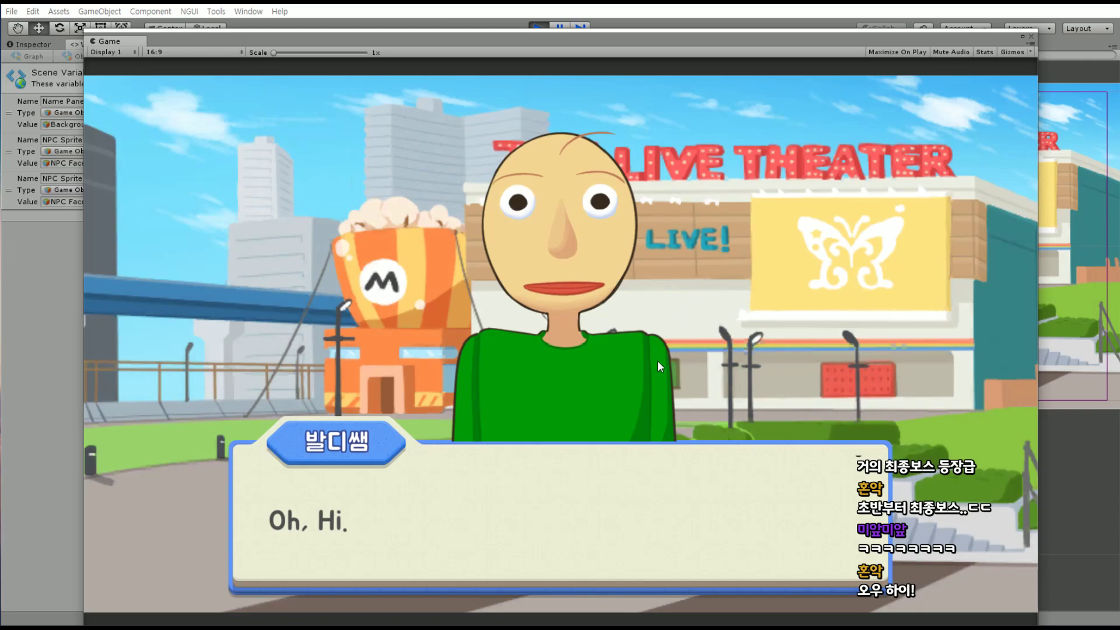
left_click_drag(777, 46, 803, 44)
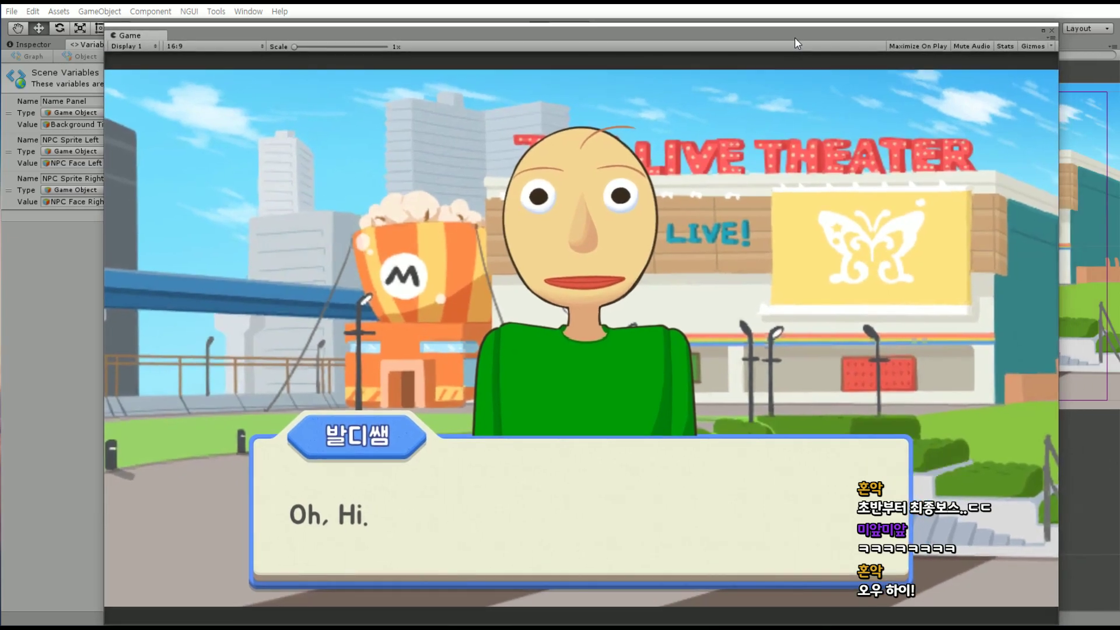
left_click_drag(803, 46, 790, 50)
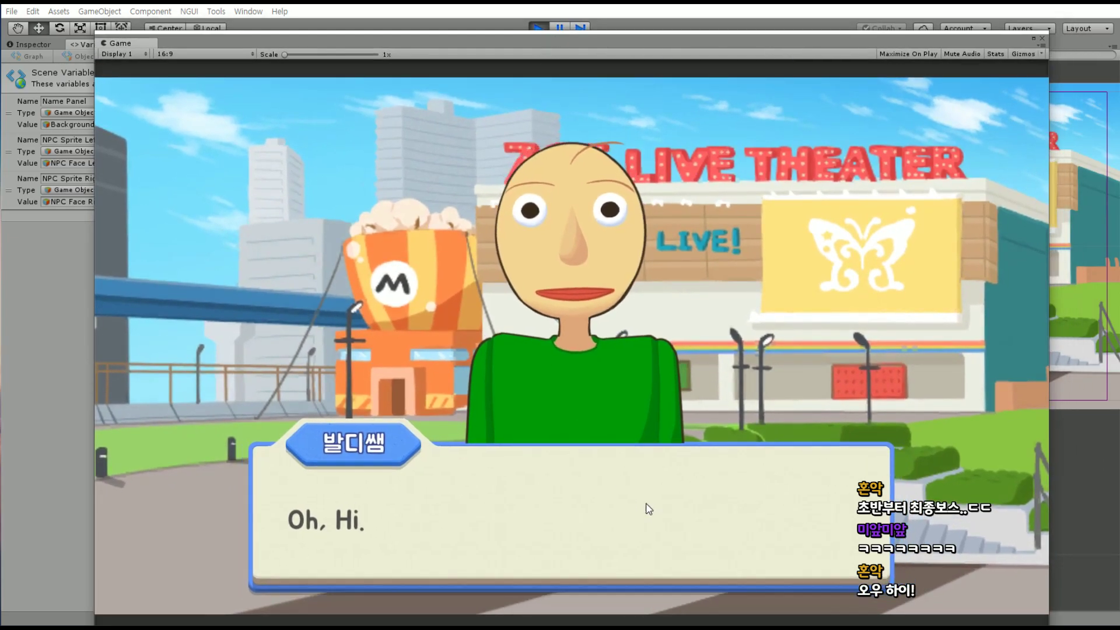
left_click(645, 510)
left_click(539, 28)
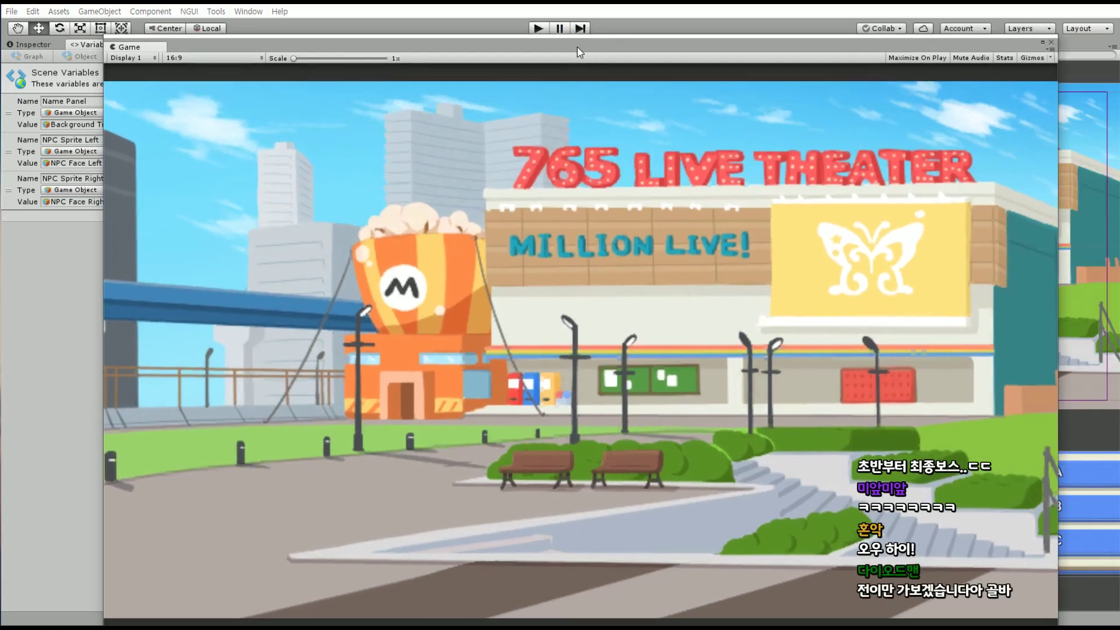
left_click_drag(576, 47, 723, 151)
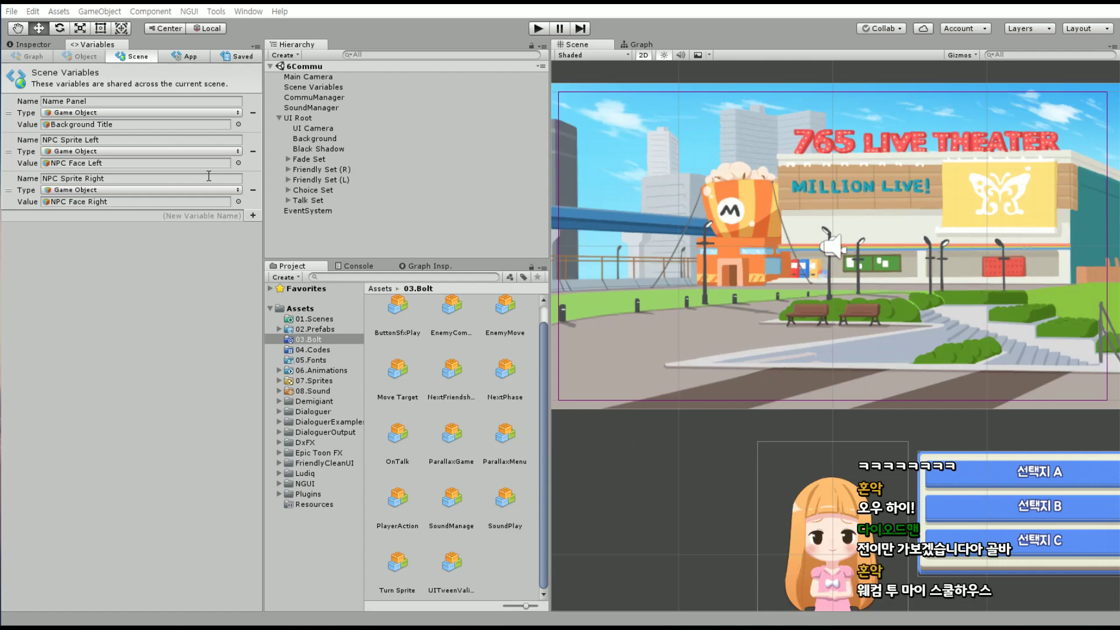
Change MeetNpcId from 40 to 50 in the App tab and start playing with Ctrl+P
left_click(195, 58)
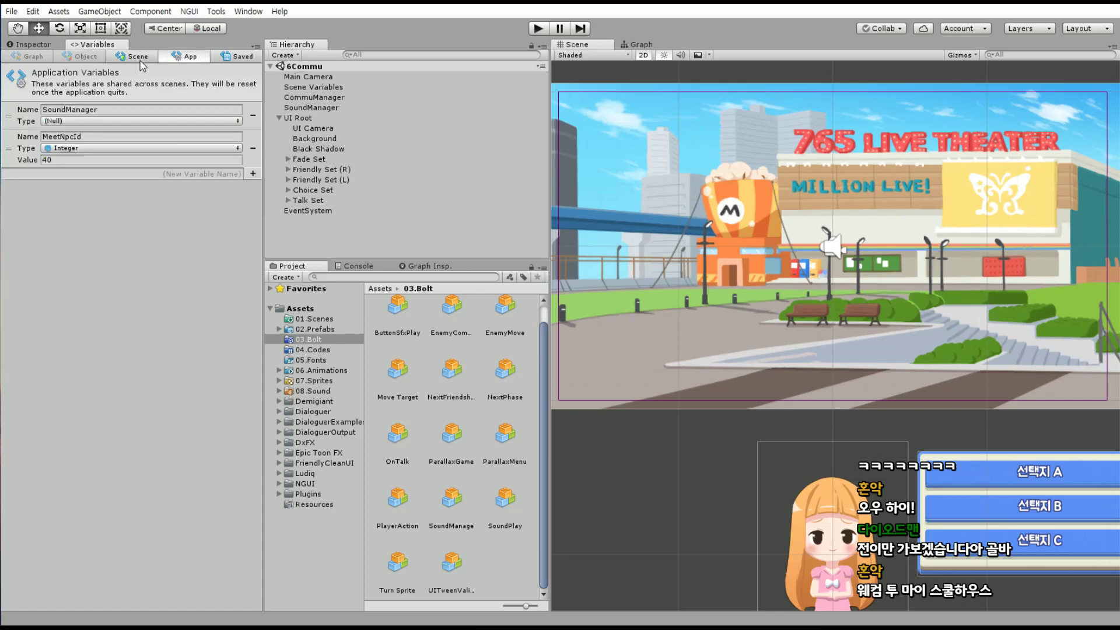
left_click(60, 160)
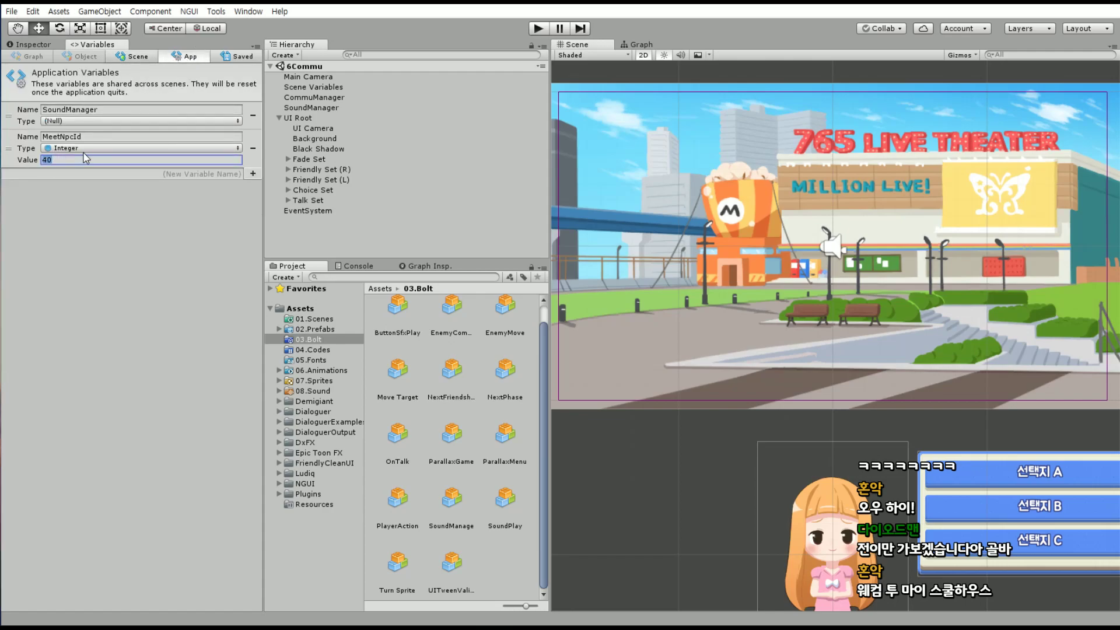
type("50")
key("Return")
key("ctrl+p")
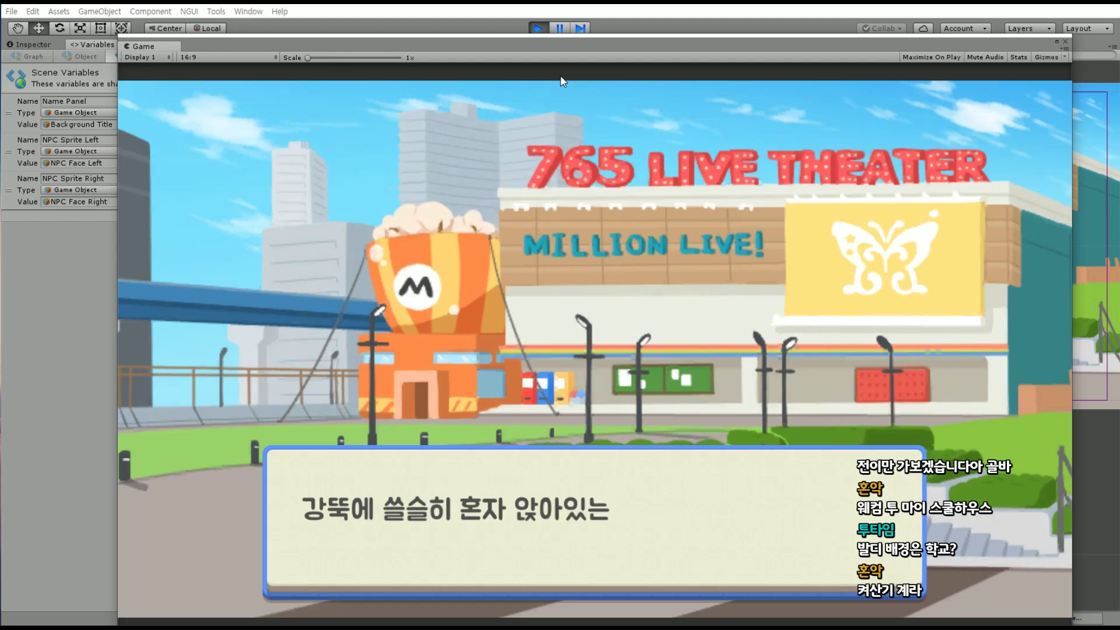
Advance through the 박 가나하 dialogue past its last line, then exit Play mode with Ctrl+P
left_click(621, 512)
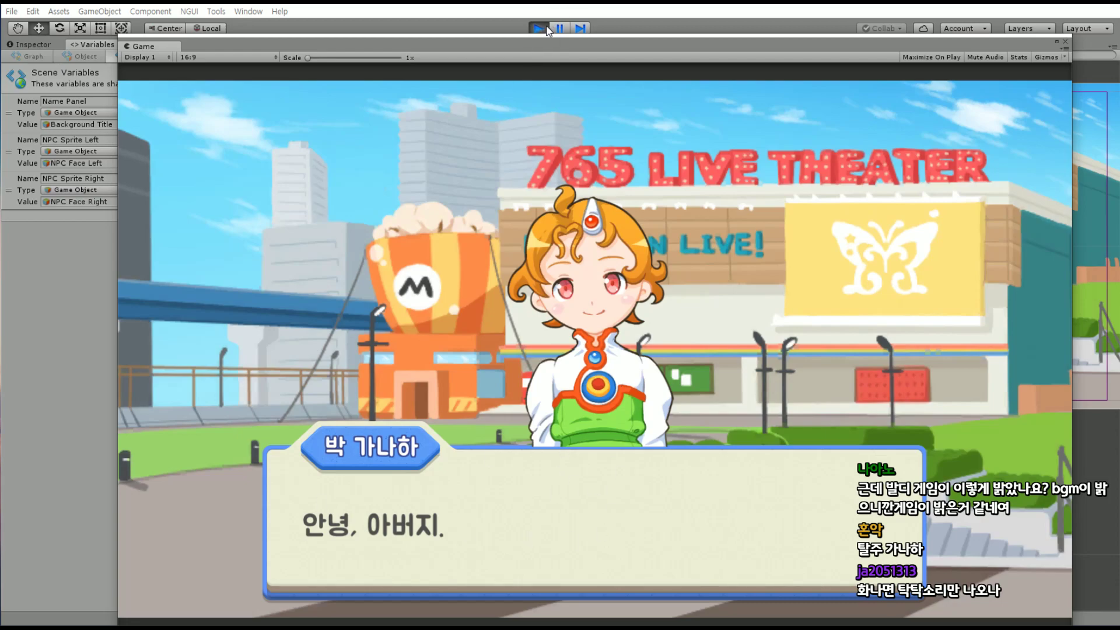
left_click(689, 493)
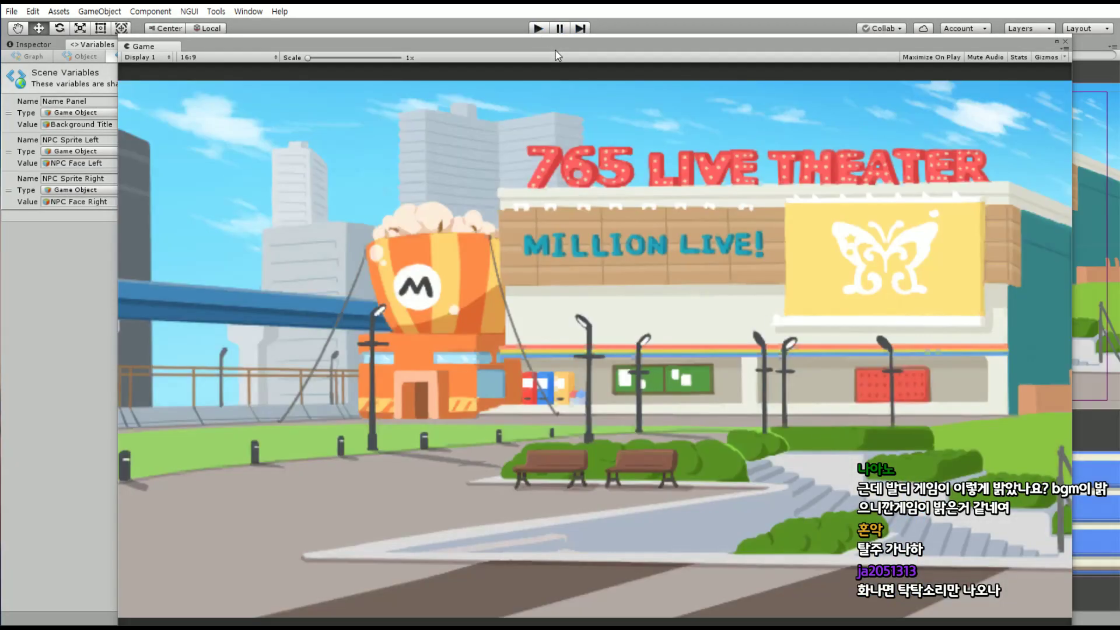
key("ctrl+p")
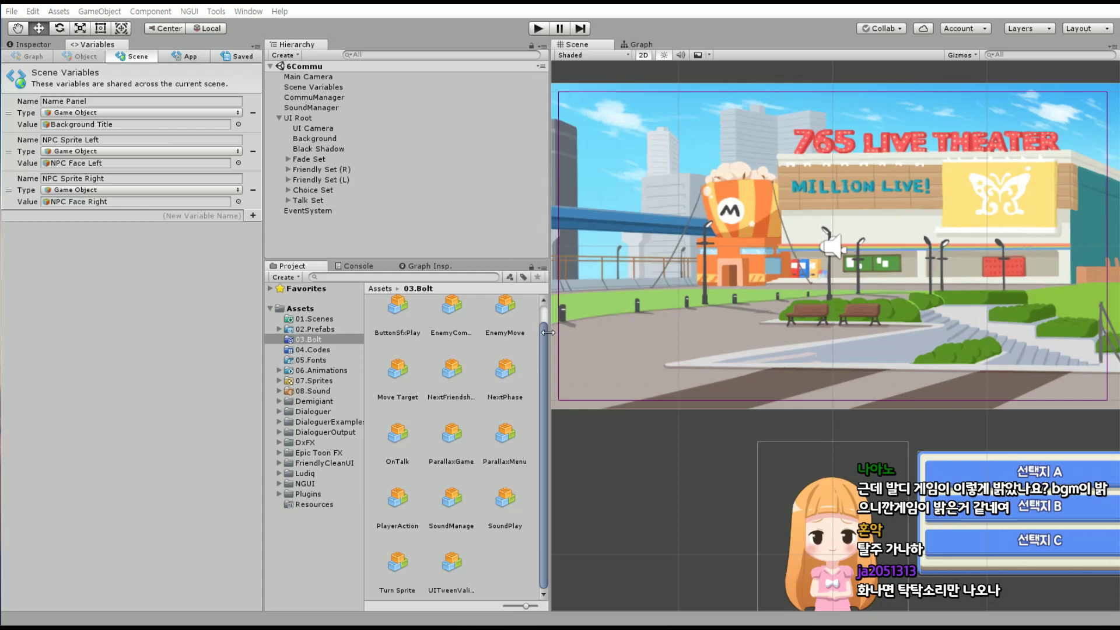
Set the MeetNpcId application variable to 60
left_click_drag(543, 339, 542, 326)
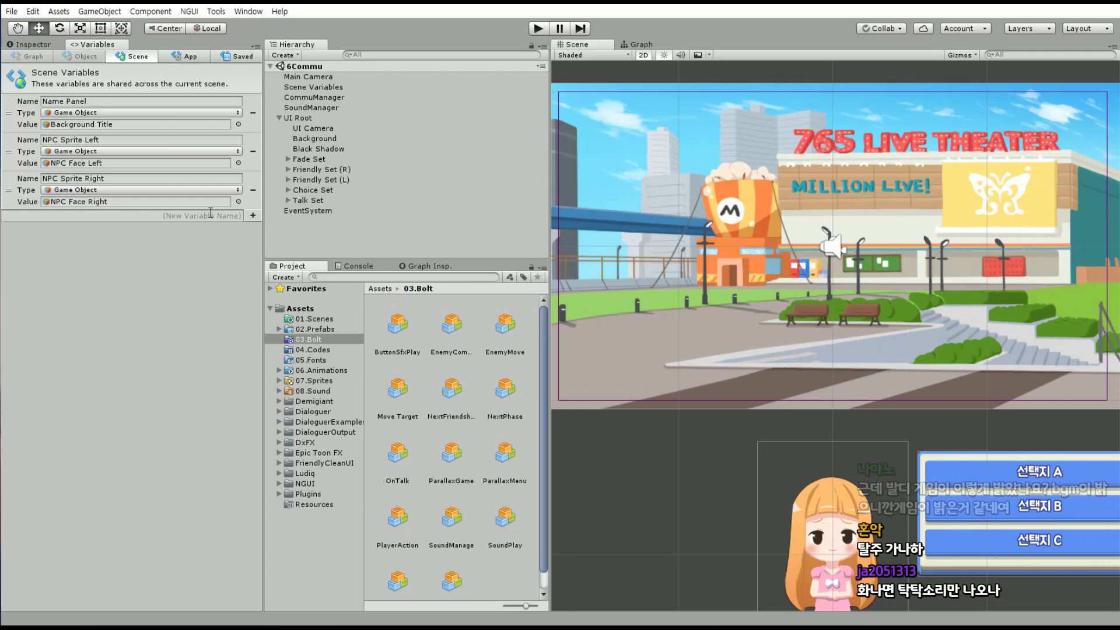
left_click(194, 58)
left_click(92, 161)
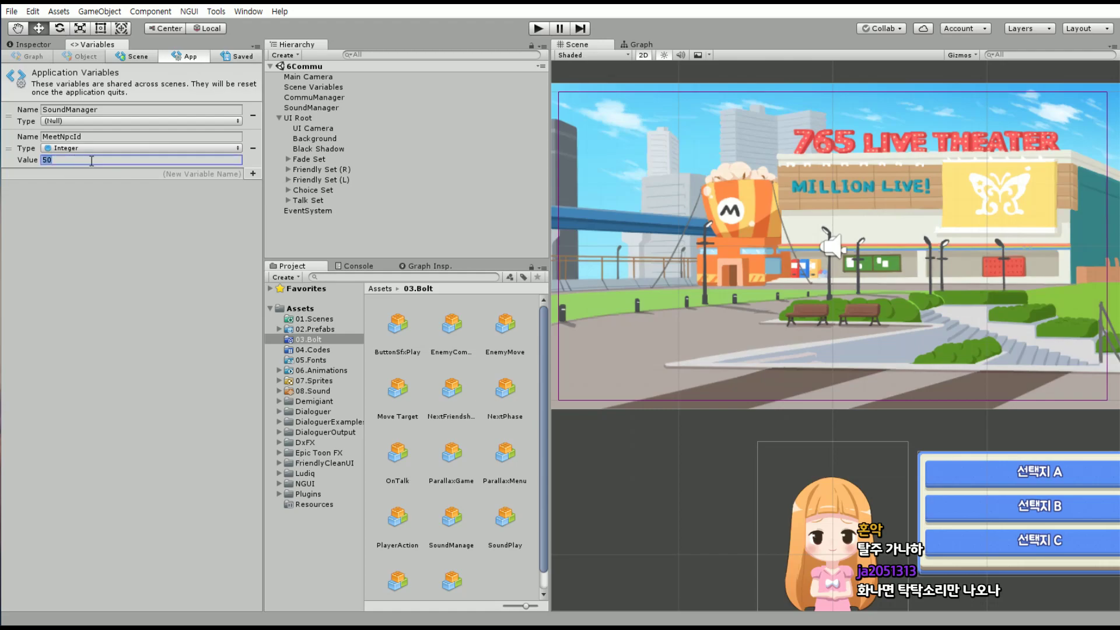
type("60")
key("Return")
Playtest the 모니카 dialogue in the Game window until it fades out
left_click_drag(1119, 239, 314, 46)
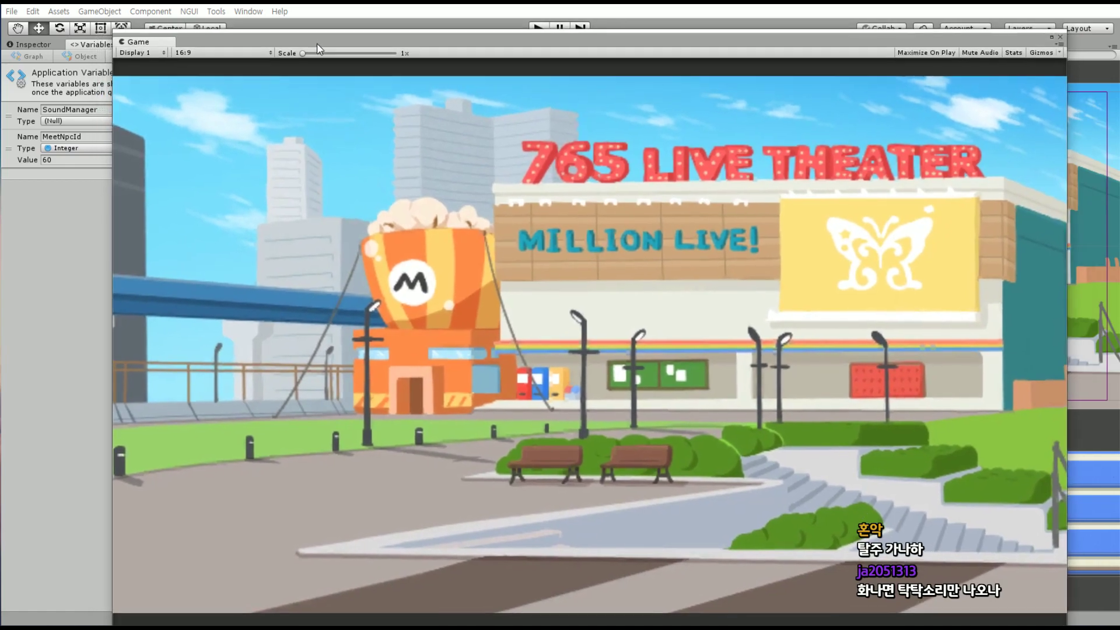
left_click(539, 28)
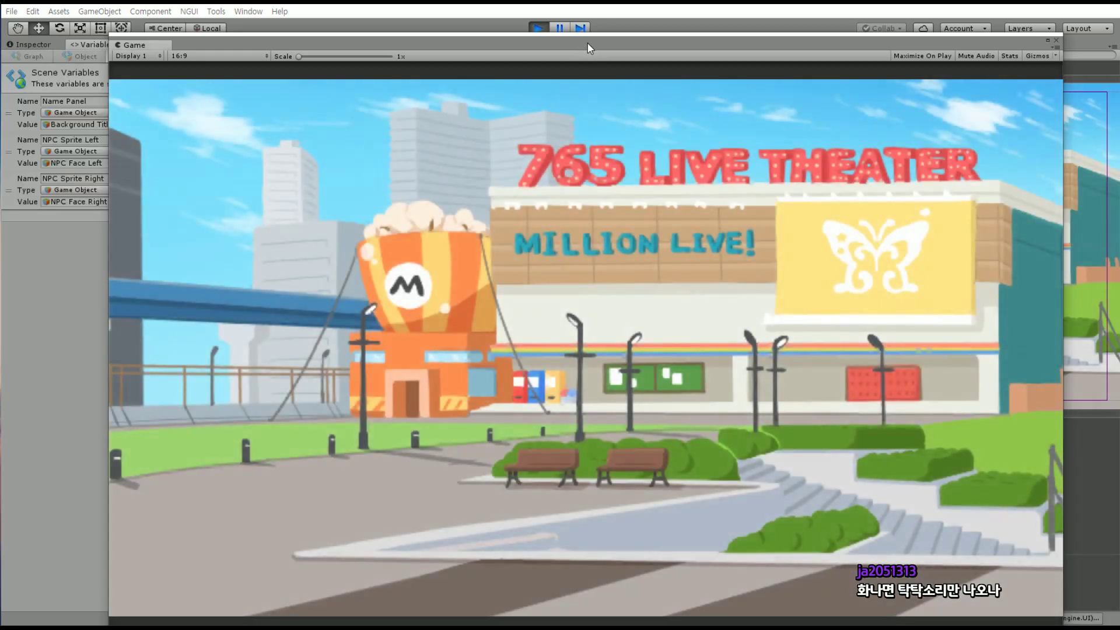
left_click_drag(587, 43, 580, 38)
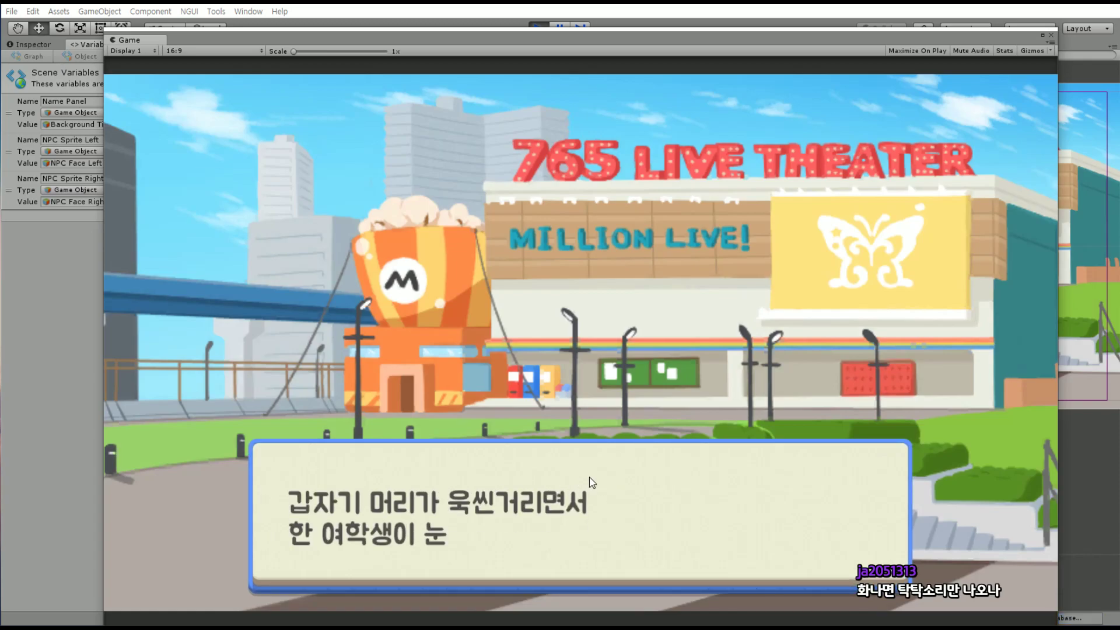
left_click(605, 483)
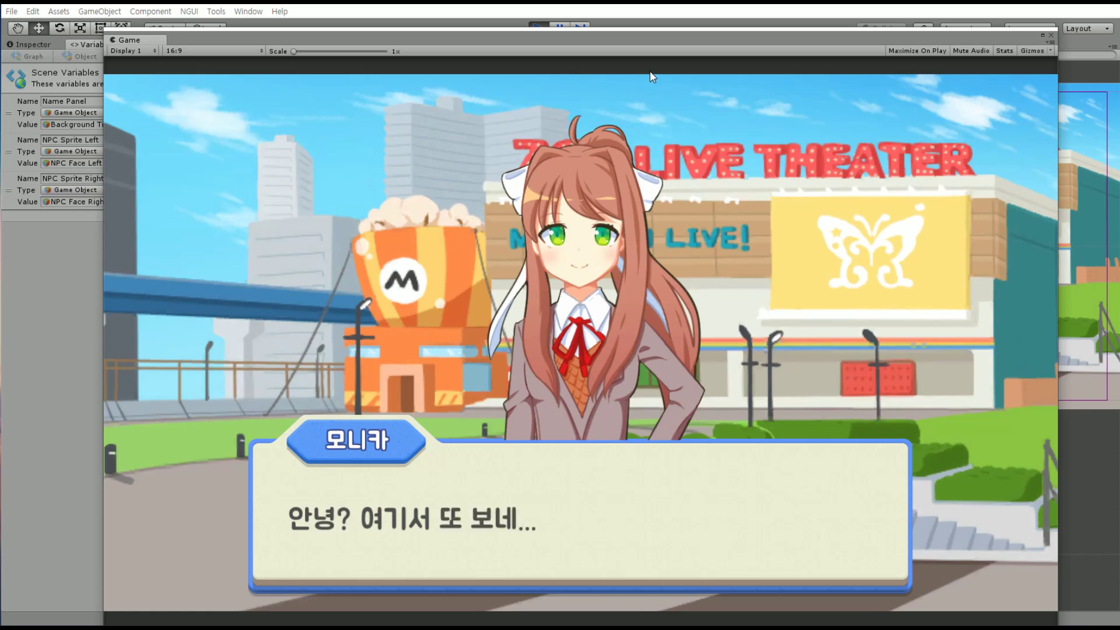
left_click_drag(673, 45, 672, 32)
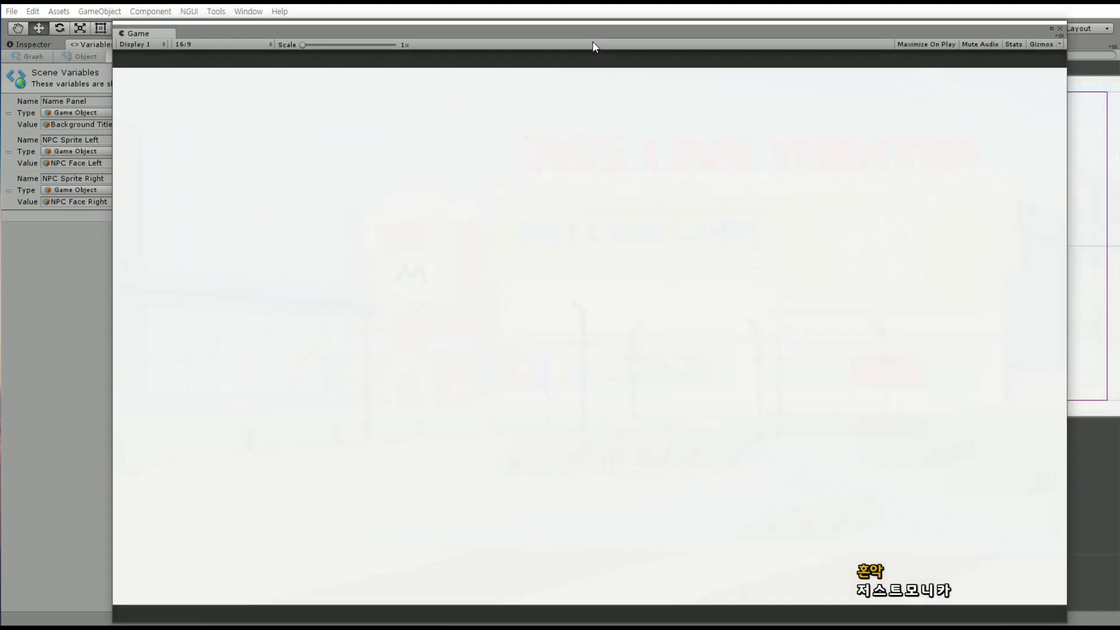
left_click_drag(506, 15, 531, 51)
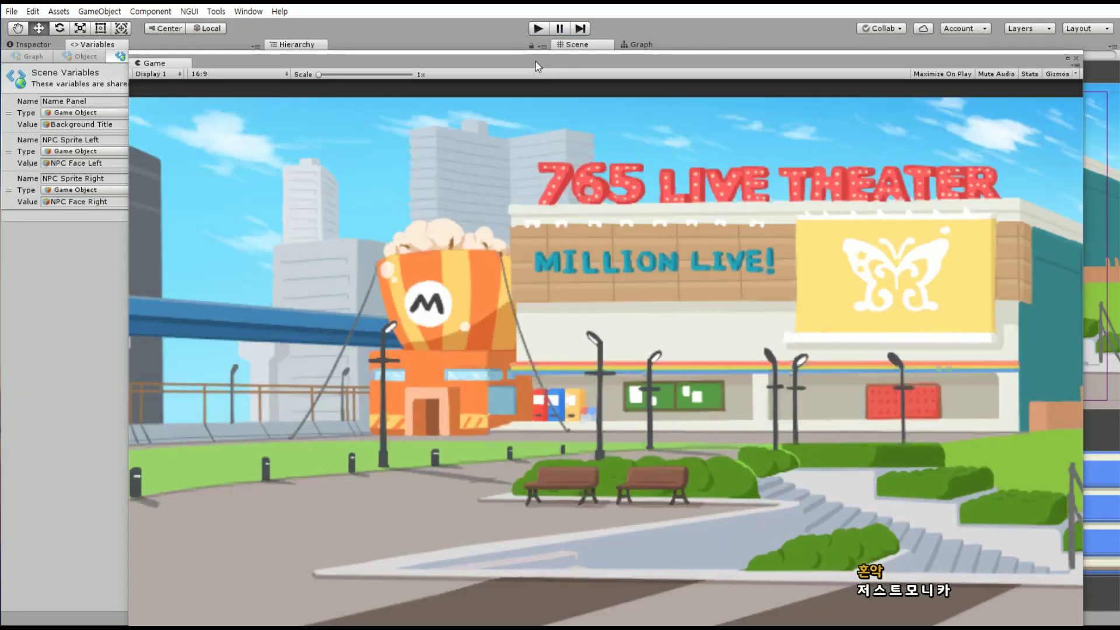
Stop the previous playtest and pan the Scene view to show the dialogue box
left_click(538, 28)
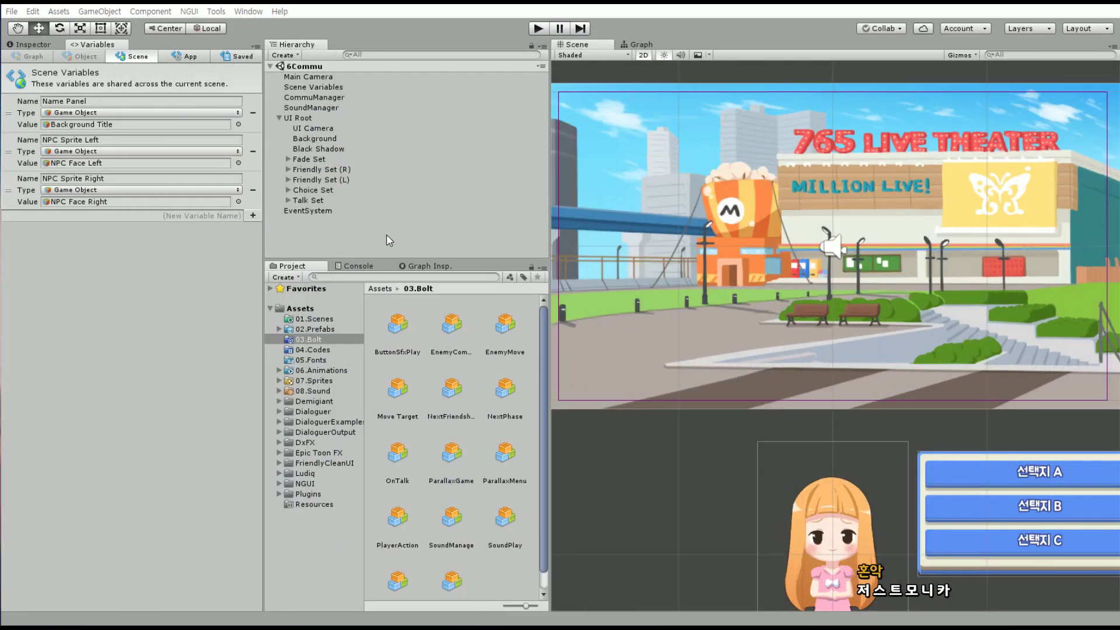
scroll(731, 229, "down", 3)
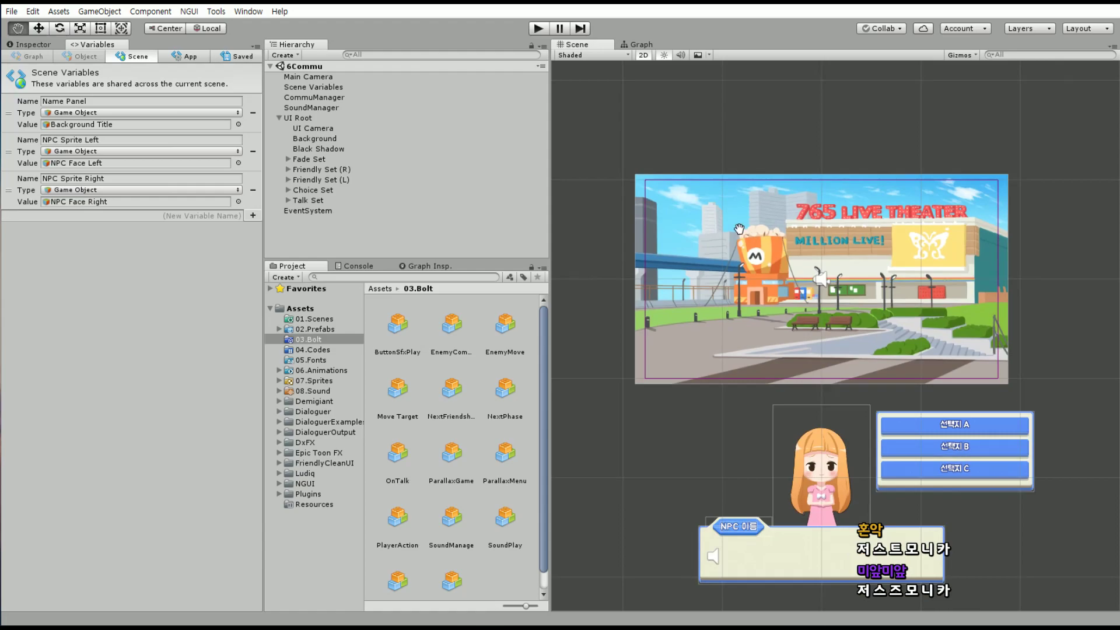
scroll(759, 249, "up", 3)
middle_click_drag(758, 248, 733, 131)
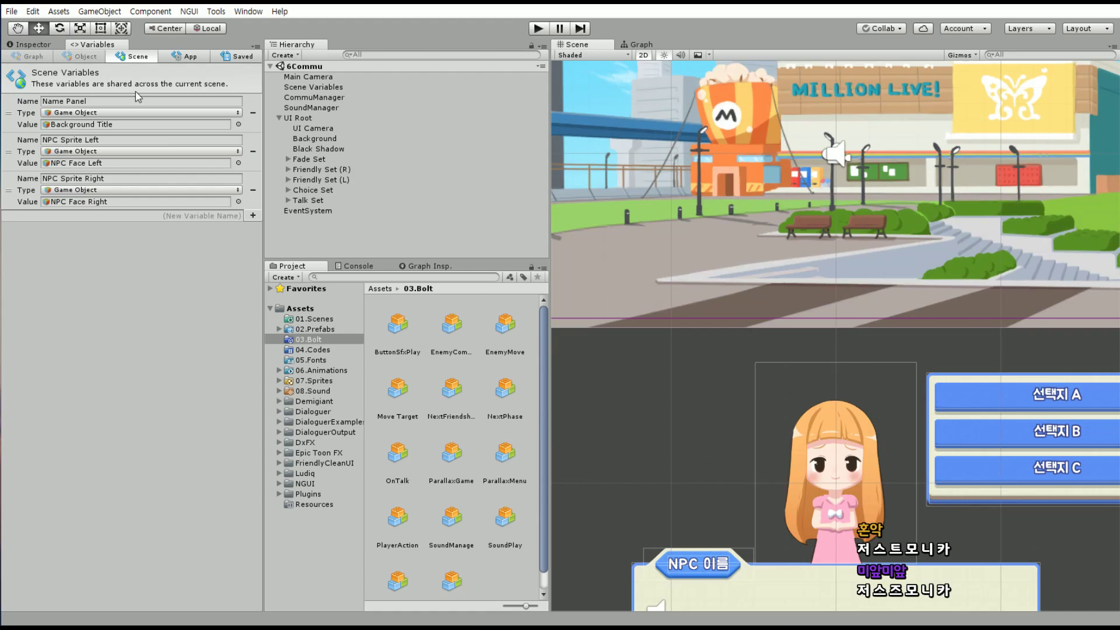
Set MeetNpcId to 20, correcting a mistyped 30, and launch a new playtest
left_click(186, 56)
left_click(77, 159)
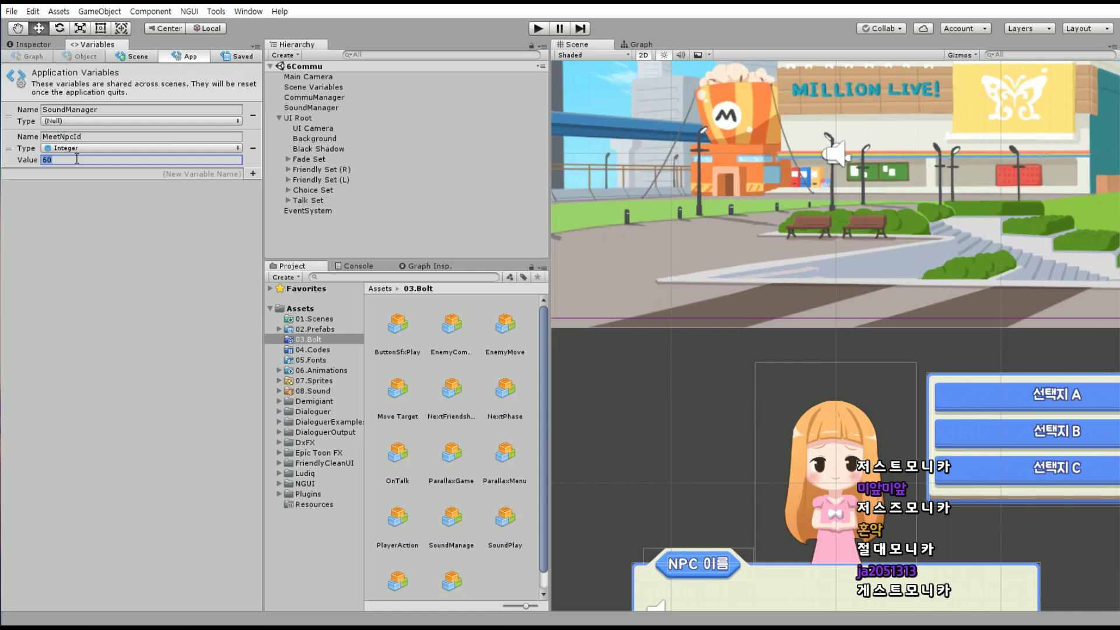
type("30")
double_click(61, 161)
type("20")
key("Return")
left_click(537, 29)
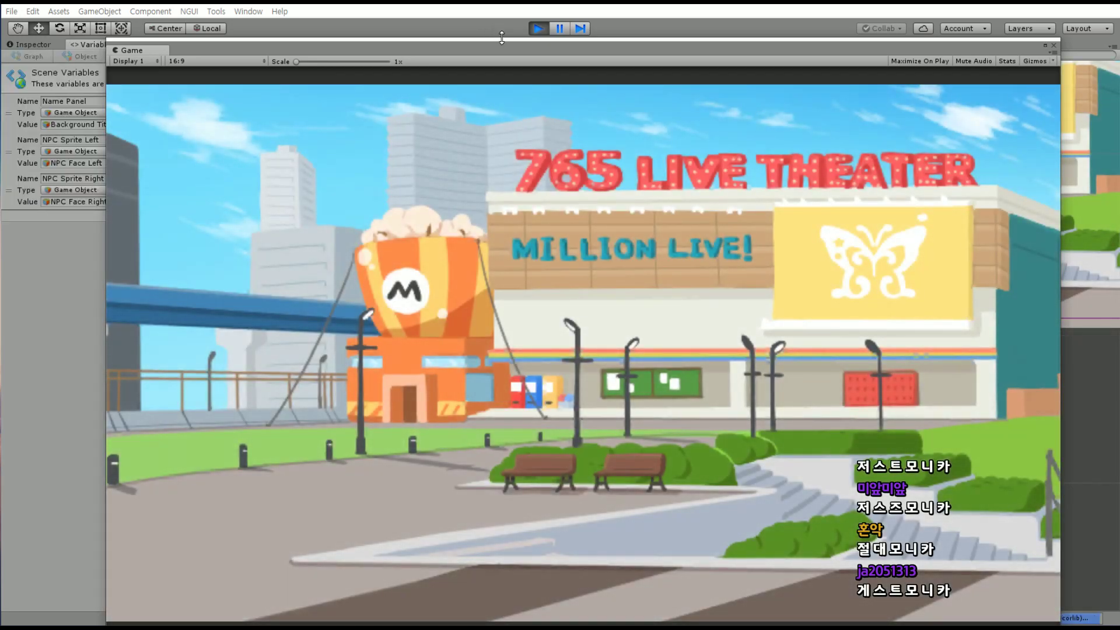
Advance through the 재민, 누나 and 삼촌 lines into the lobby room, then exit Play mode
left_click_drag(501, 38, 505, 15)
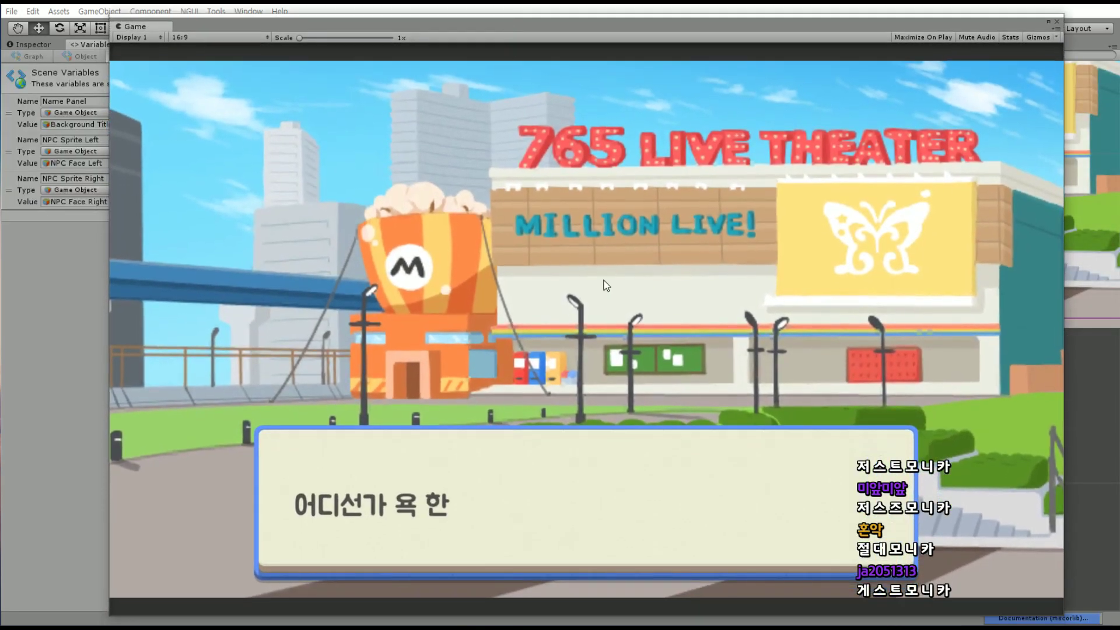
left_click(755, 487)
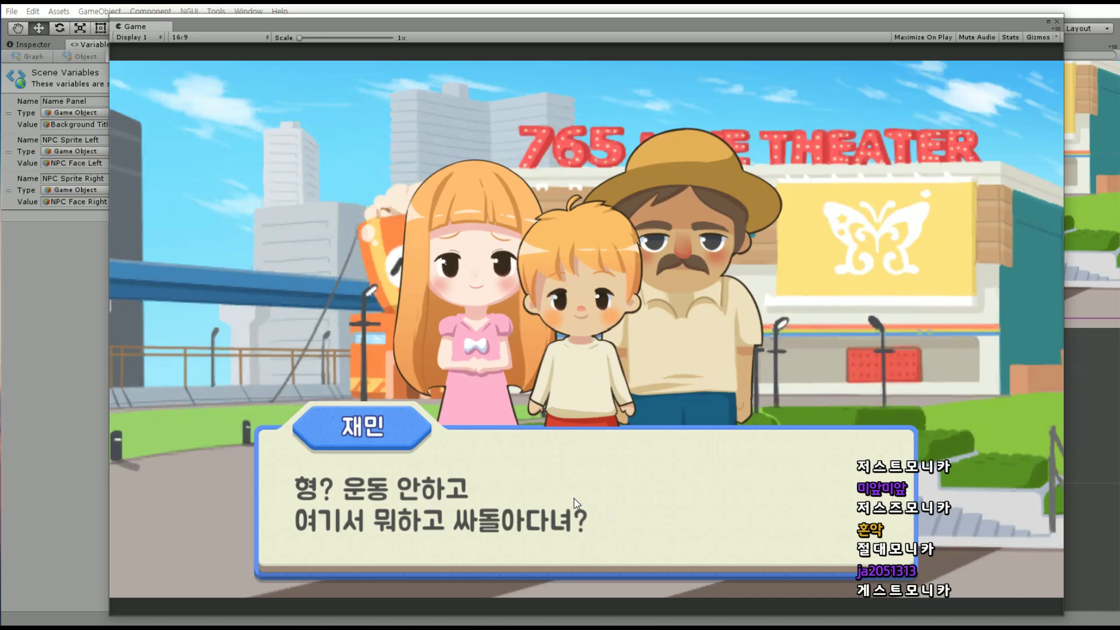
left_click(489, 491)
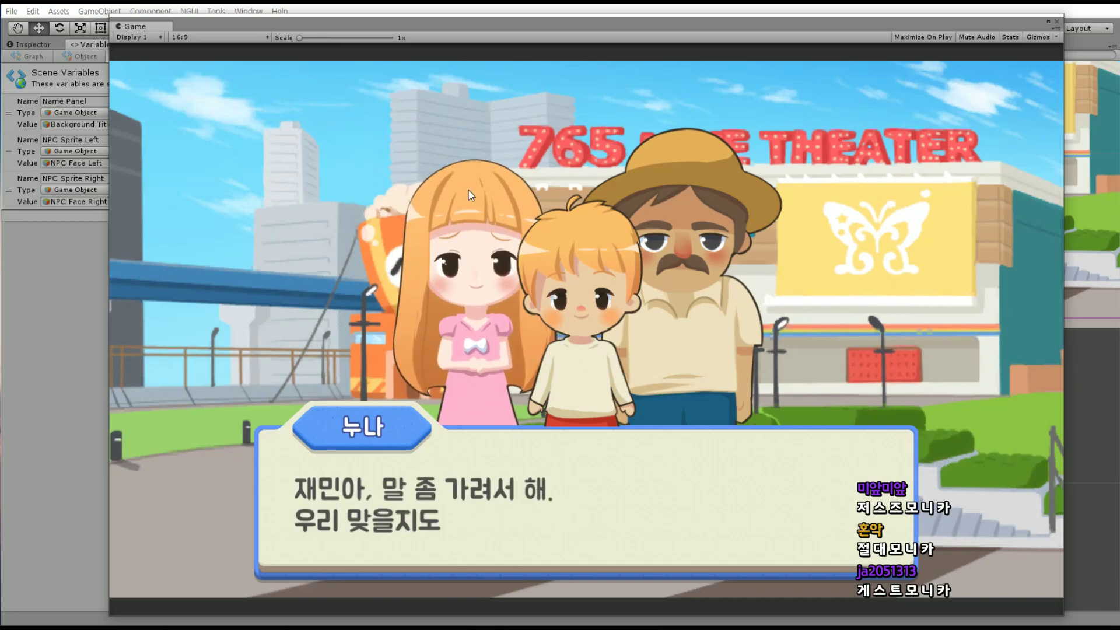
left_click(495, 505)
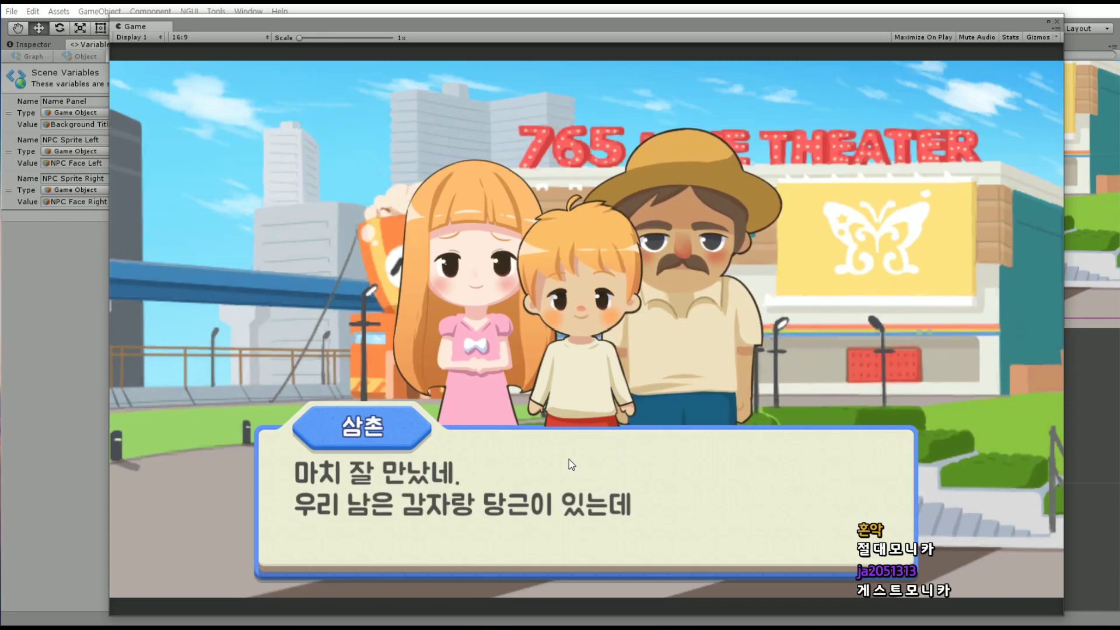
left_click(567, 489)
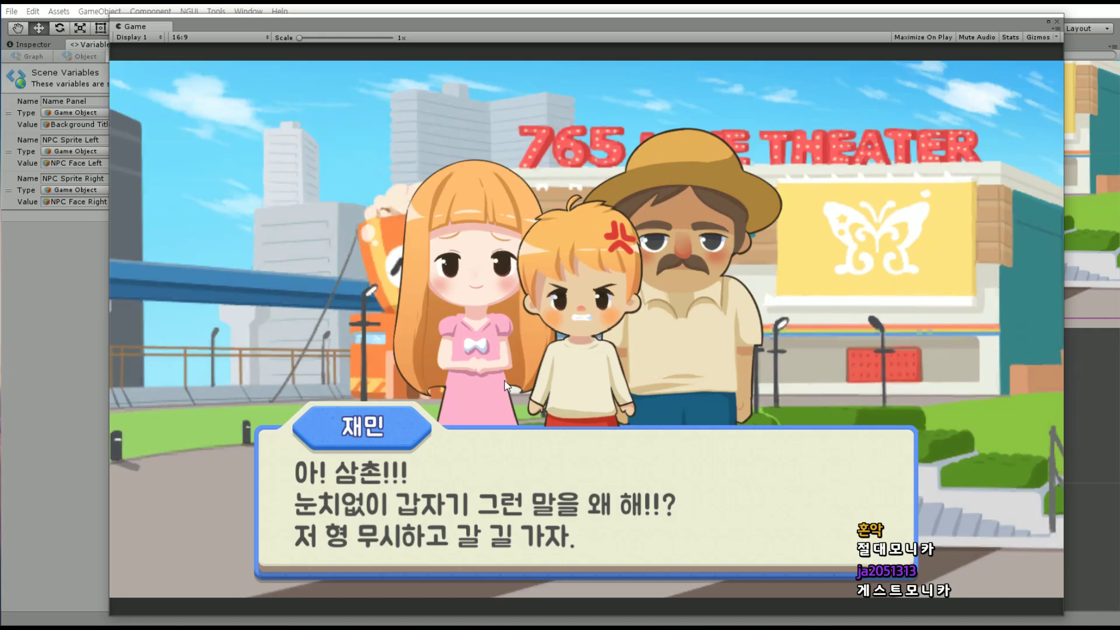
left_click(496, 495)
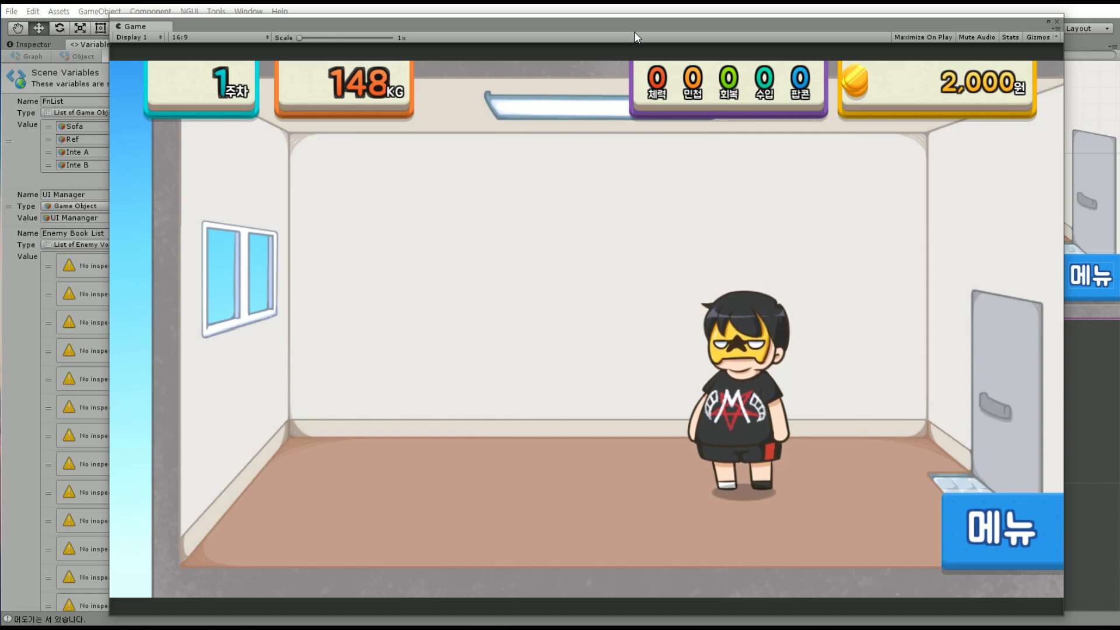
left_click_drag(629, 29, 629, 46)
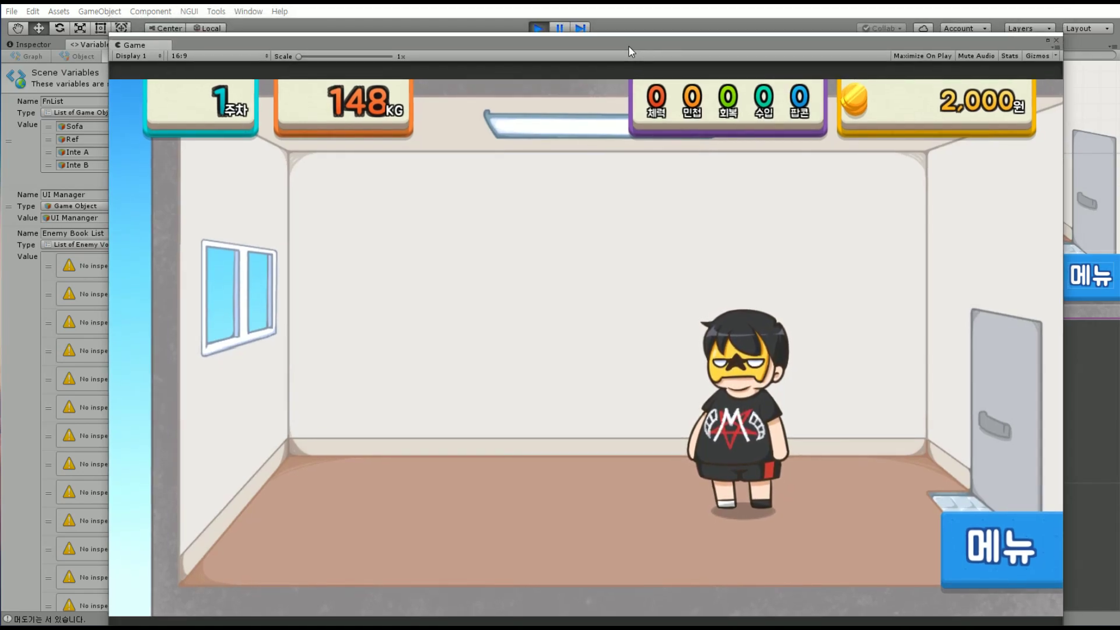
left_click(539, 28)
left_click(540, 28)
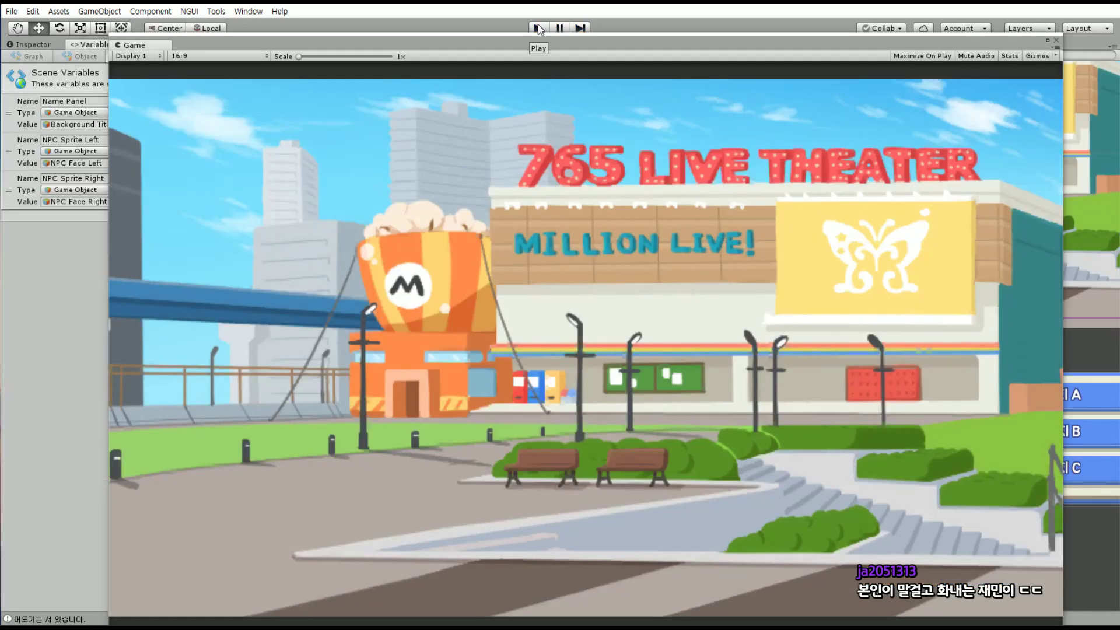